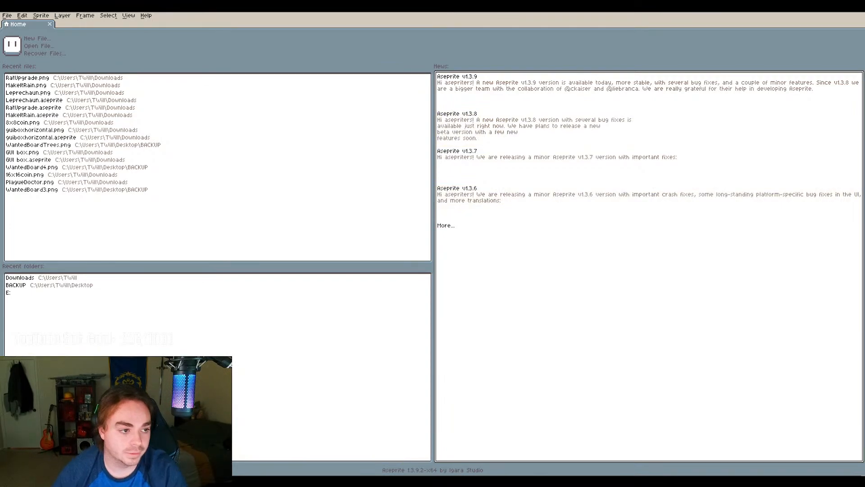
Create a new transparent RGB sprite 288 px wide and 512 px high
{"action": "left_click", "coordinate": [45, 38]}
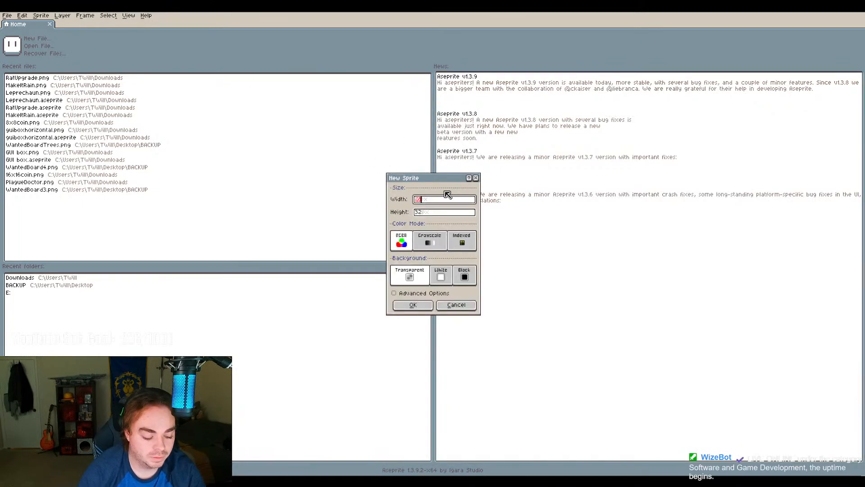
{"action": "type", "text": "288"}
{"action": "key", "text": "Tab"}
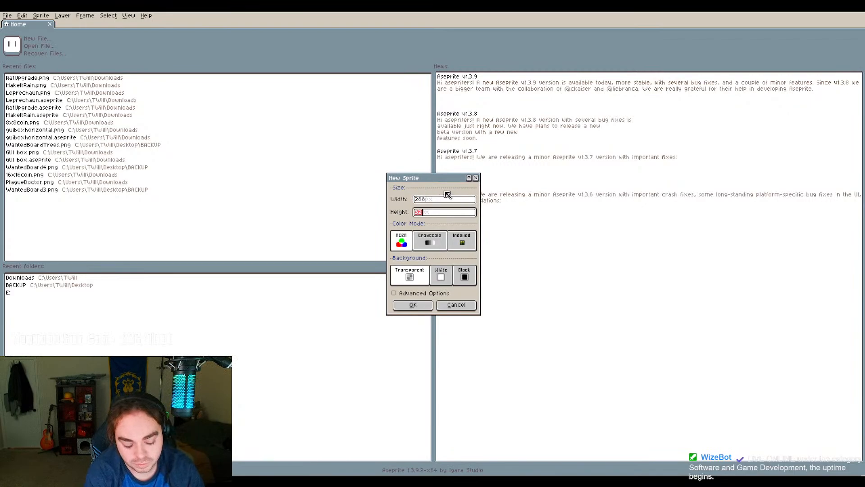
{"action": "type", "text": "512"}
{"action": "key", "text": "Return"}
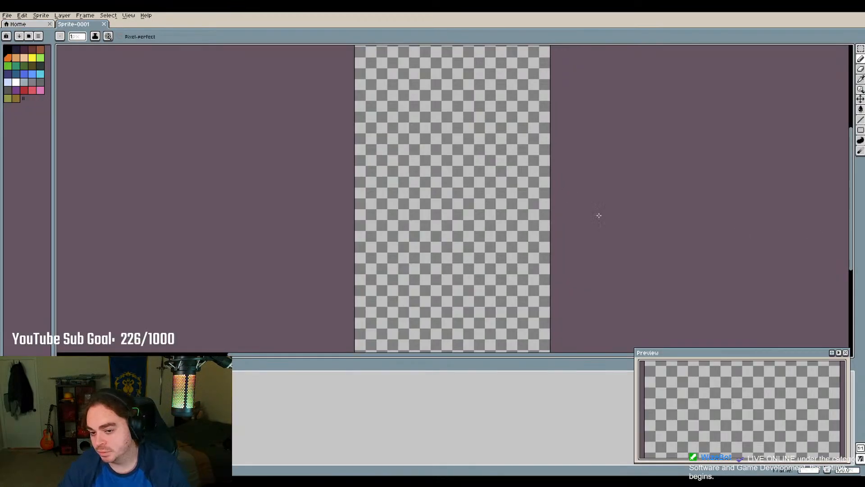
Create a new transparent RGB sprite 512 px wide and 288 px high, and close the portrait sprite
{"action": "left_click", "coordinate": [6, 15]}
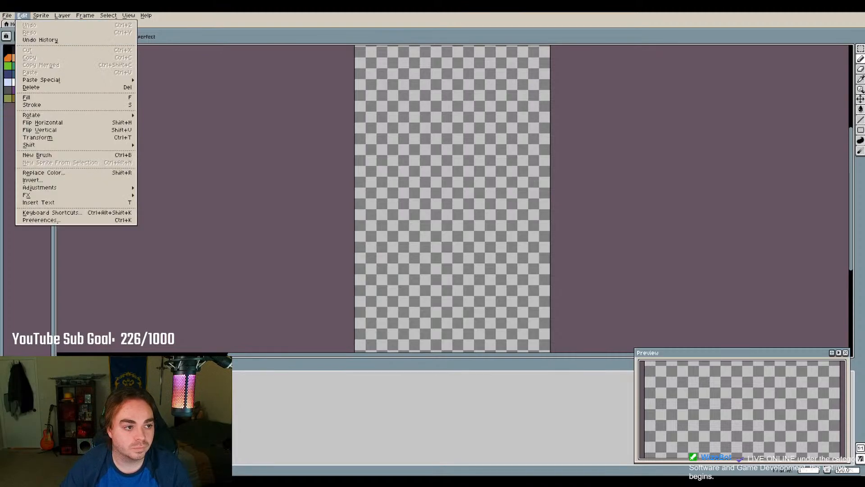
{"action": "mouse_move", "coordinate": [21, 20]}
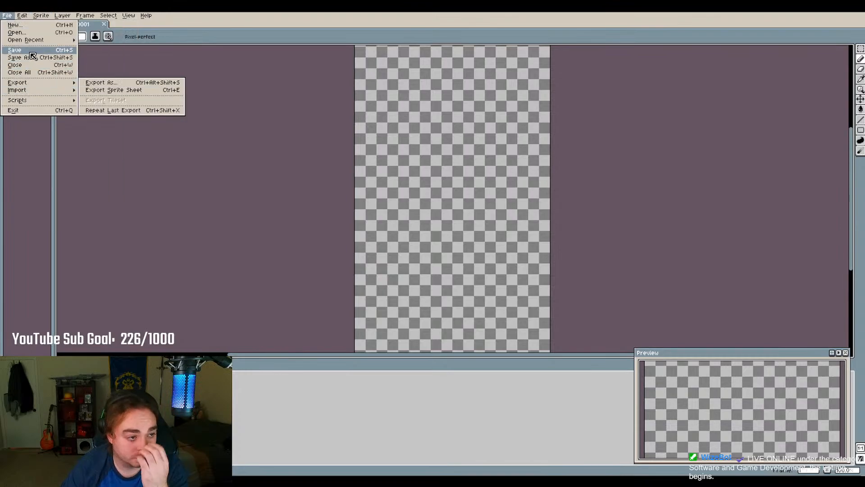
{"action": "left_click", "coordinate": [29, 25]}
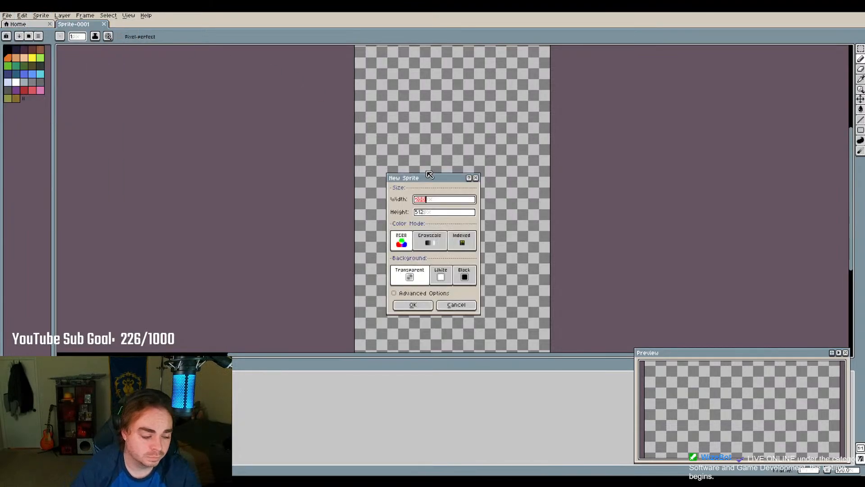
{"action": "type", "text": "512"}
{"action": "key", "text": "Tab"}
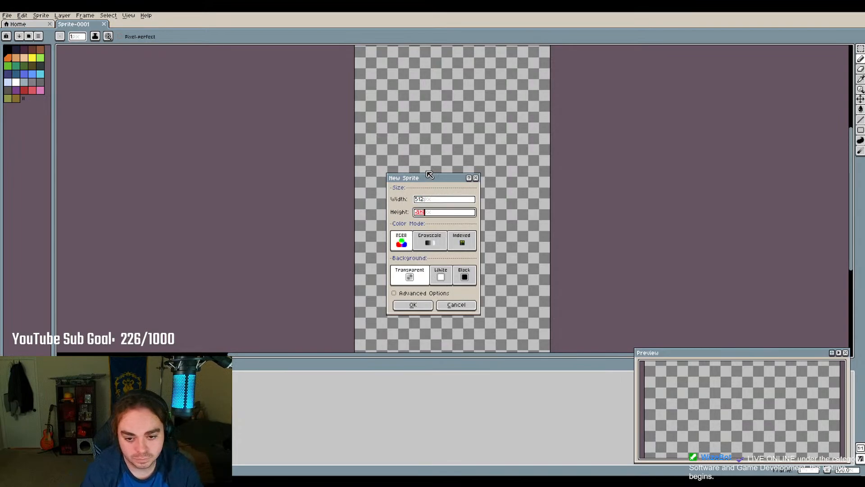
{"action": "type", "text": "288"}
{"action": "key", "text": "Return"}
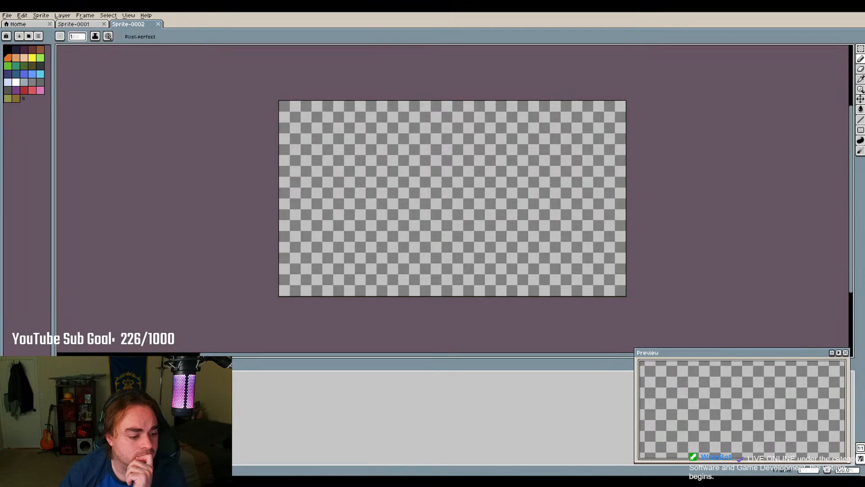
{"action": "left_click", "coordinate": [103, 24]}
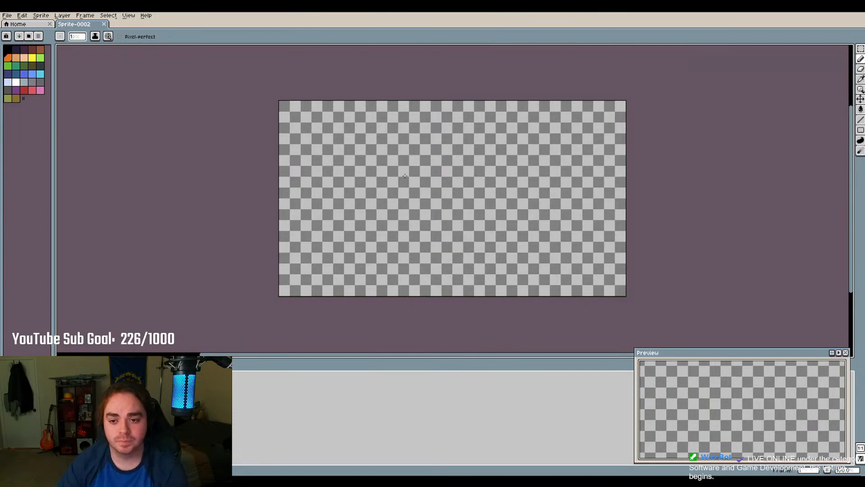
{"action": "scroll", "coordinate": [422, 176], "scroll_direction": "up", "scroll_amount": 1}
{"action": "scroll", "coordinate": [422, 177], "scroll_direction": "down", "scroll_amount": 1}
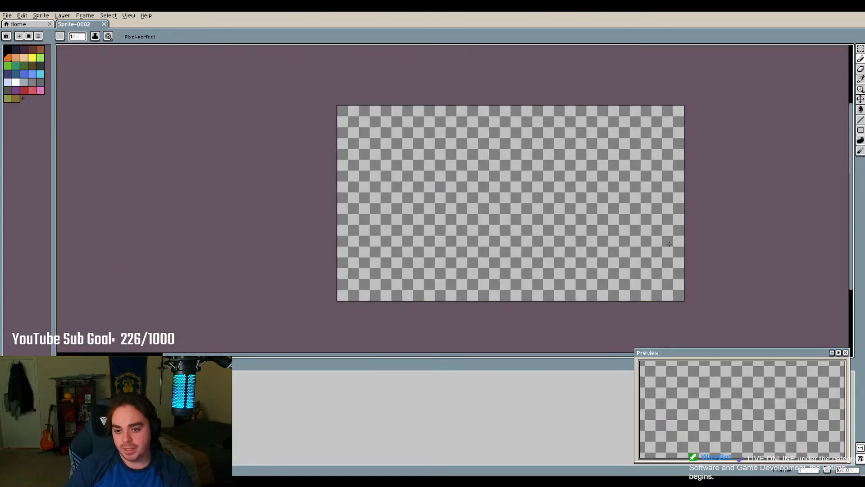
{"action": "scroll", "coordinate": [685, 193], "scroll_direction": "up", "scroll_amount": 1}
{"action": "scroll", "coordinate": [578, 193], "scroll_direction": "down", "scroll_amount": 1}
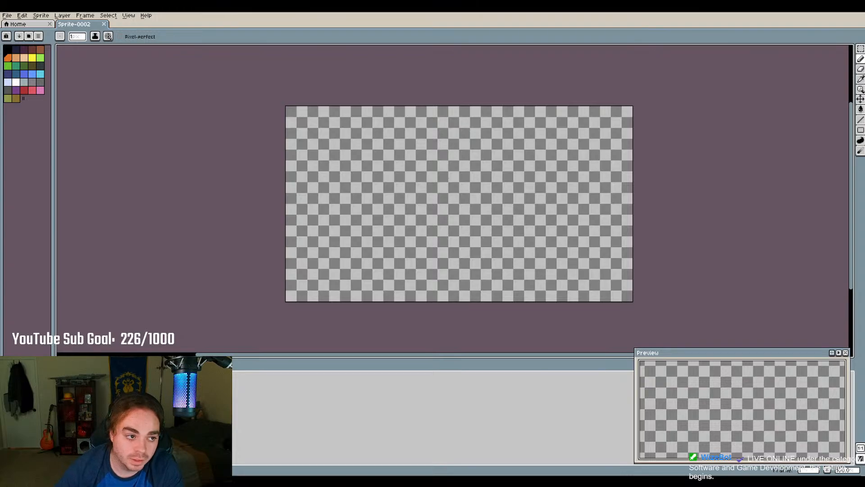
Load the EDG32 preset as the sprite's colour palette
{"action": "left_click", "coordinate": [29, 36]}
{"action": "scroll", "coordinate": [99, 211], "scroll_direction": "down", "scroll_amount": 3}
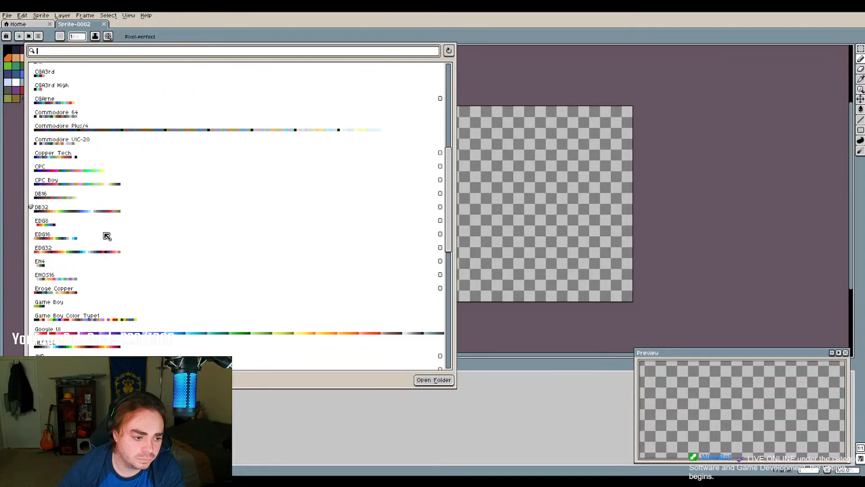
{"action": "scroll", "coordinate": [105, 235], "scroll_direction": "down", "scroll_amount": 6}
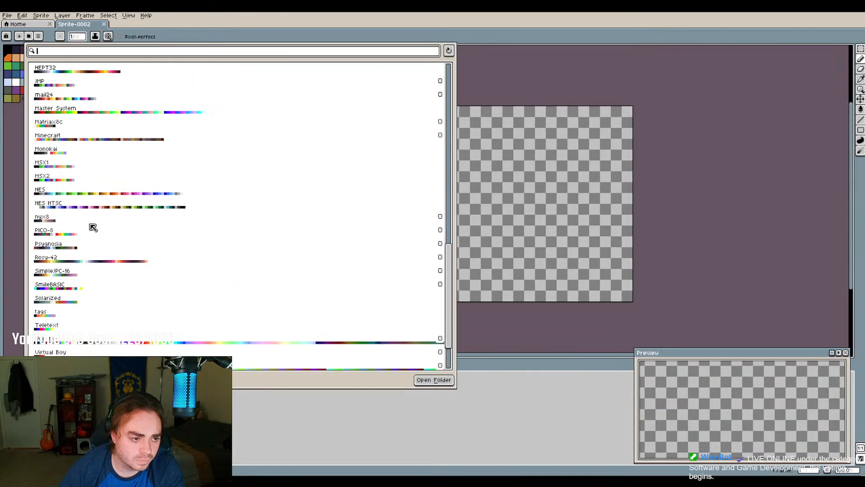
{"action": "scroll", "coordinate": [99, 180], "scroll_direction": "up", "scroll_amount": 5}
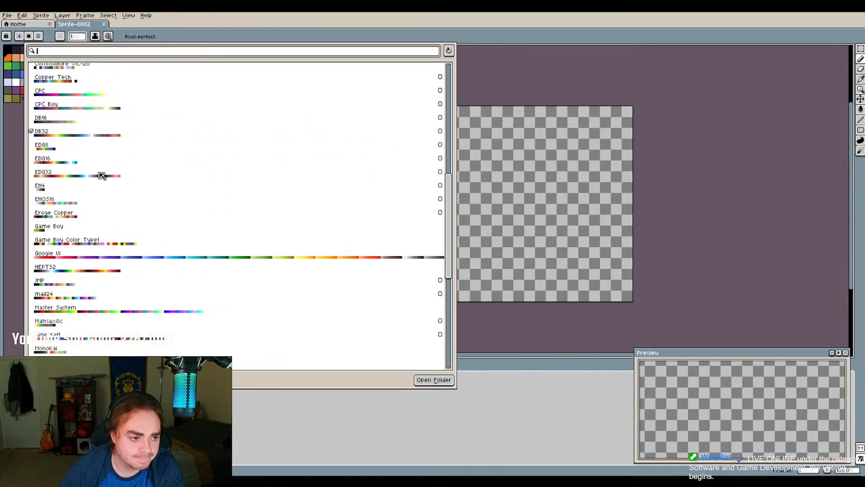
{"action": "left_click", "coordinate": [68, 176]}
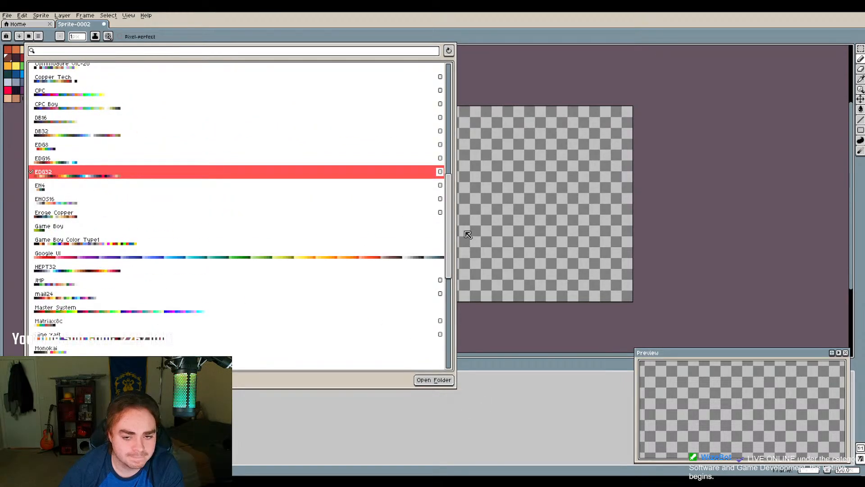
{"action": "left_click", "coordinate": [480, 80]}
{"action": "scroll", "coordinate": [477, 163], "scroll_direction": "up", "scroll_amount": 1}
{"action": "scroll", "coordinate": [486, 167], "scroll_direction": "down", "scroll_amount": 1}
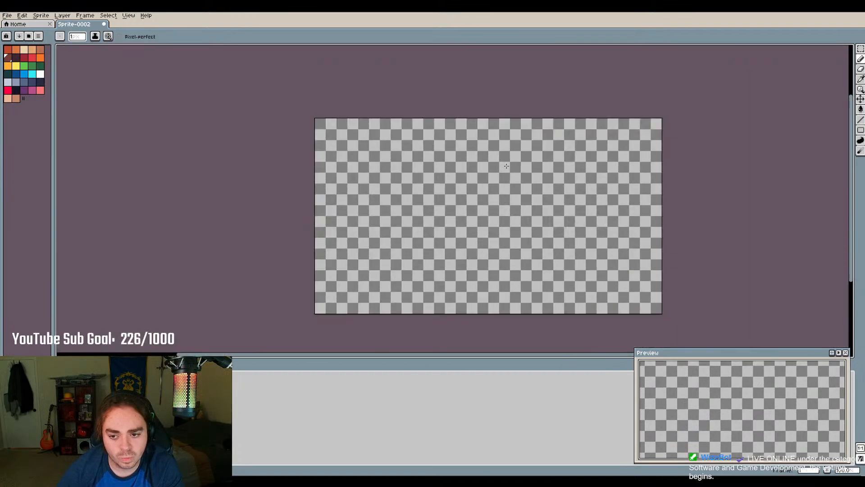
{"action": "scroll", "coordinate": [519, 190], "scroll_direction": "up", "scroll_amount": 1}
{"action": "scroll", "coordinate": [522, 185], "scroll_direction": "down", "scroll_amount": 1}
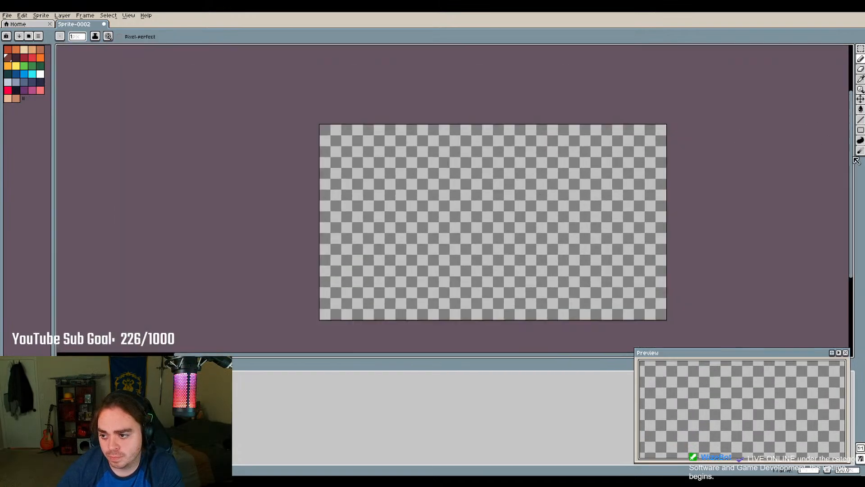
{"action": "left_click_drag", "start_coordinate": [851, 161], "coordinate": [852, 175]}
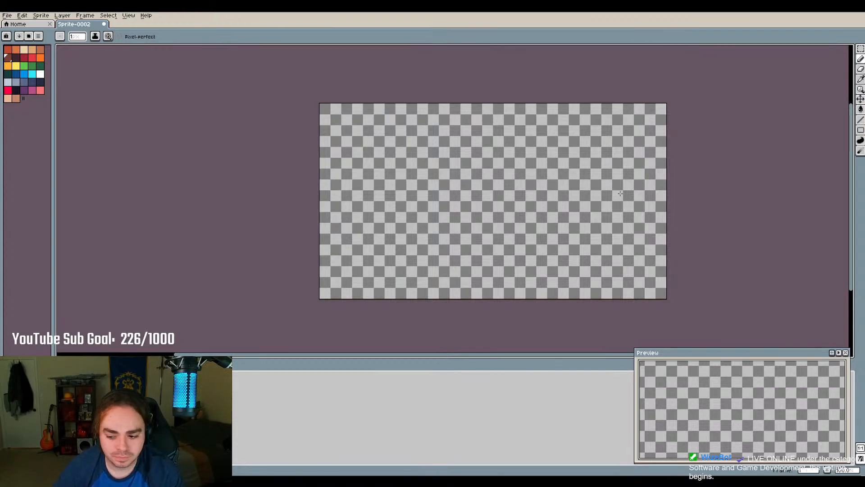
{"action": "scroll", "coordinate": [620, 193], "scroll_direction": "up", "scroll_amount": 2}
{"action": "scroll", "coordinate": [589, 191], "scroll_direction": "down", "scroll_amount": 2}
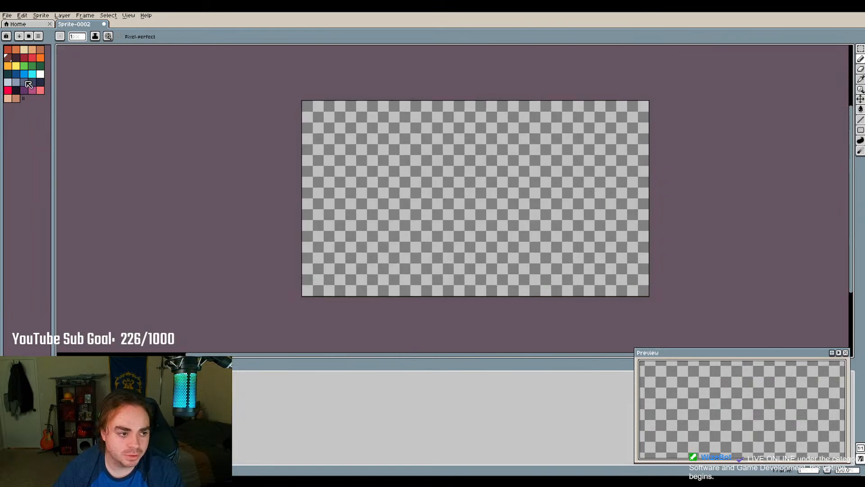
Choose the medium green from the palette as the drawing colour and enlarge the pencil brush
{"action": "left_click", "coordinate": [32, 66]}
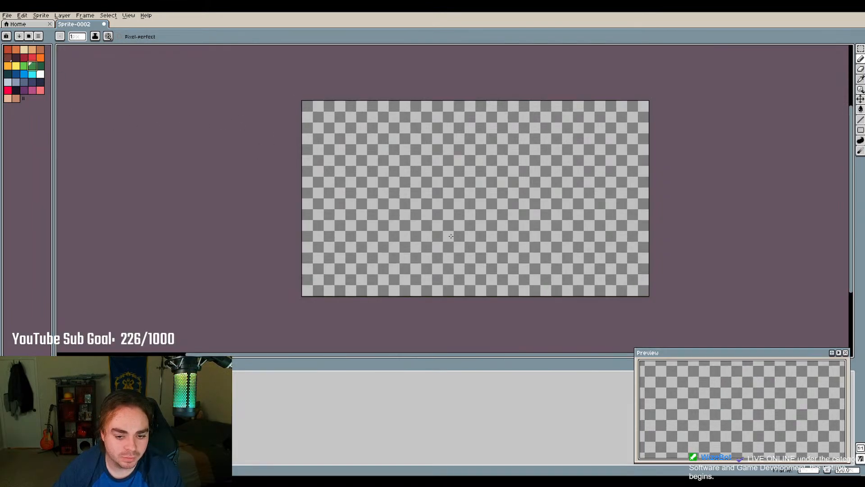
{"action": "scroll", "coordinate": [451, 235], "scroll_direction": "up", "scroll_amount": 2}
{"action": "scroll", "coordinate": [498, 233], "scroll_direction": "down", "scroll_amount": 2}
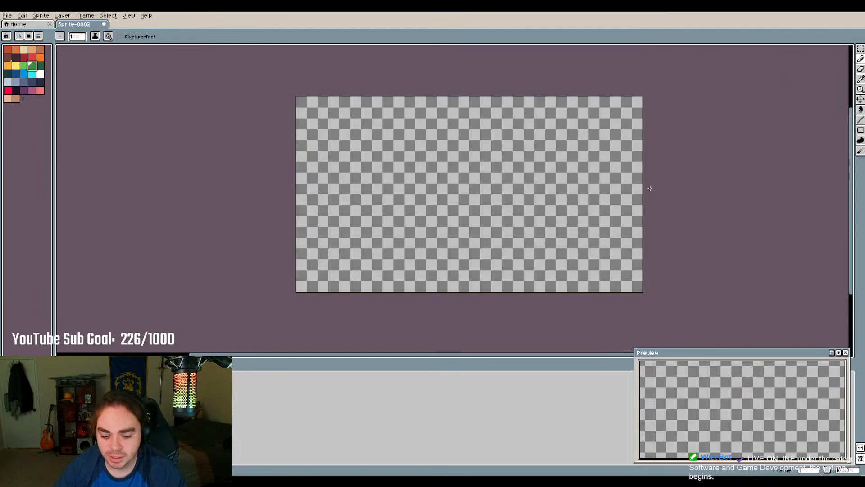
{"action": "scroll", "coordinate": [533, 202], "scroll_direction": "down", "scroll_amount": 1, "text": "ctrl"}
{"action": "scroll", "coordinate": [532, 201], "scroll_direction": "up", "scroll_amount": 2}
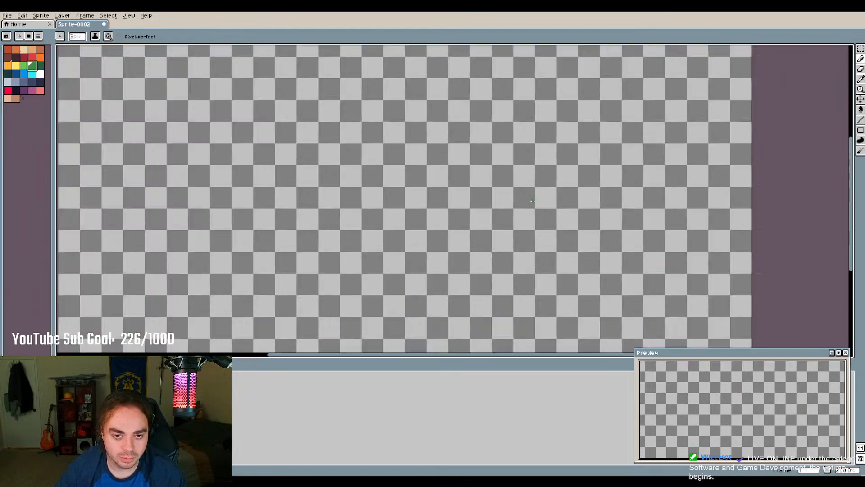
{"action": "scroll", "coordinate": [504, 198], "scroll_direction": "down", "scroll_amount": 2}
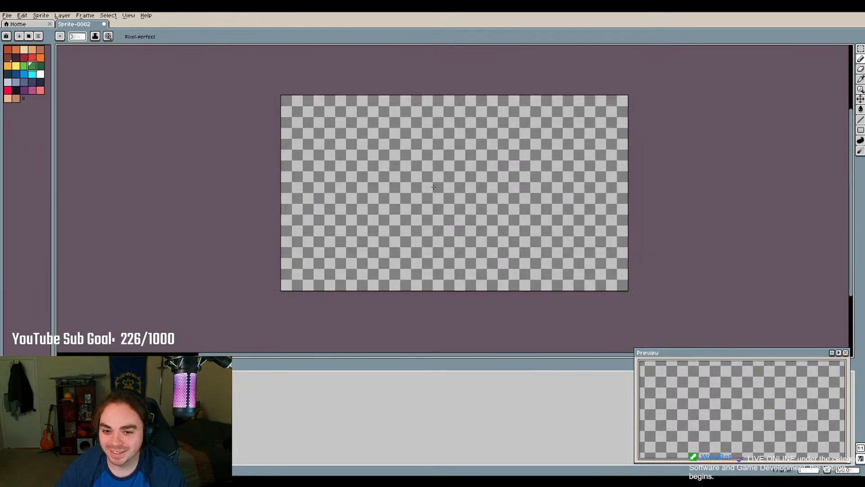
Draw a short diagonal brown test stroke near the canvas centre and undo it
{"action": "scroll", "coordinate": [450, 185], "scroll_direction": "up", "scroll_amount": 1}
{"action": "scroll", "coordinate": [450, 185], "scroll_direction": "down", "scroll_amount": 1}
{"action": "scroll", "coordinate": [451, 186], "scroll_direction": "up", "scroll_amount": 1}
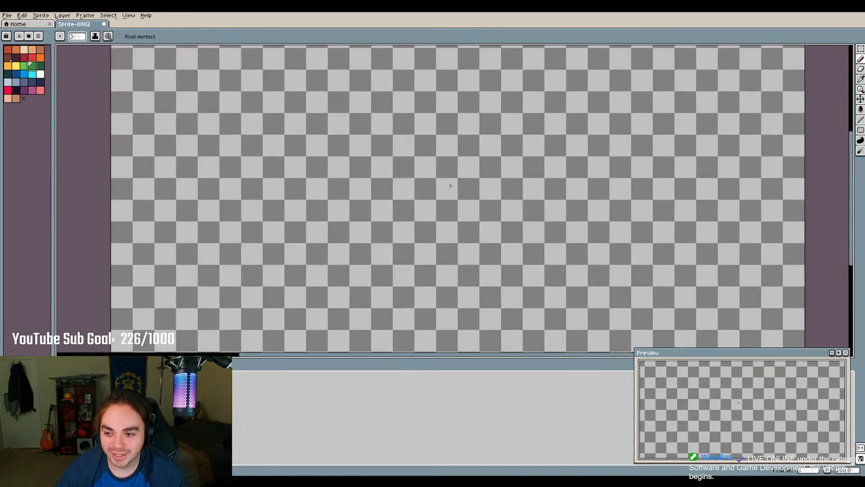
{"action": "left_click_drag", "start_coordinate": [472, 179], "coordinate": [527, 220]}
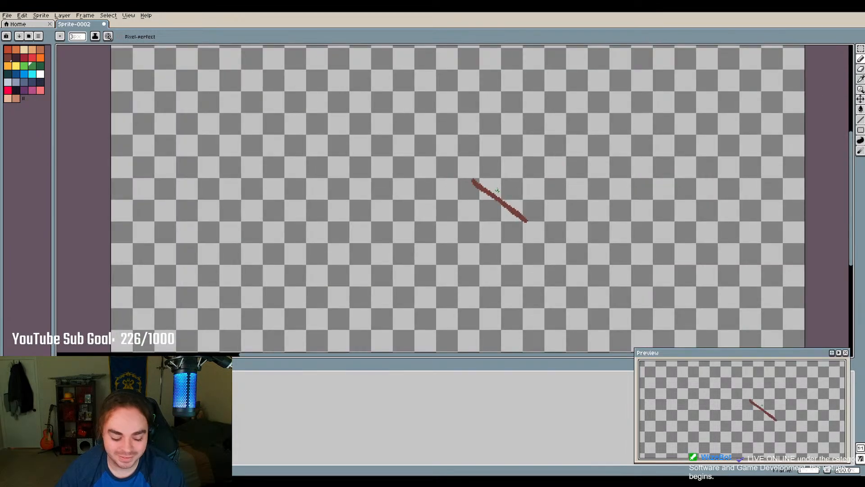
{"action": "key", "text": "v"}
{"action": "key", "text": "ctrl+z"}
{"action": "scroll", "coordinate": [440, 180], "scroll_direction": "down", "scroll_amount": 1}
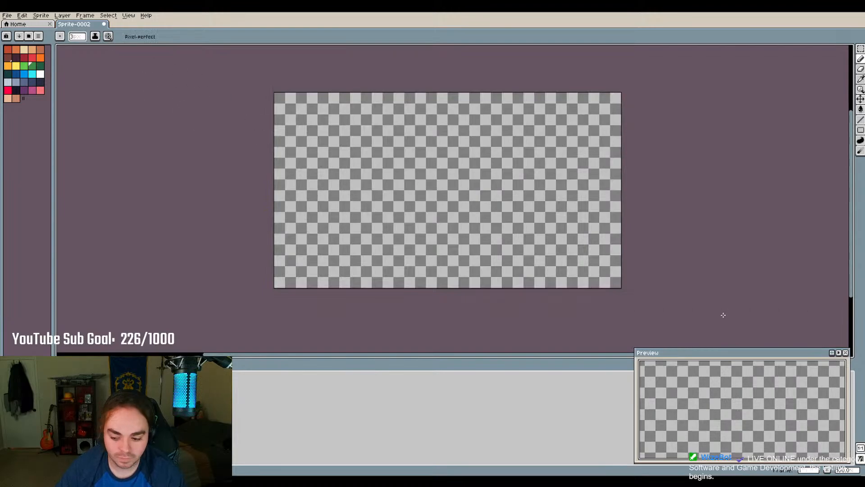
Try canvas zoom levels of 120%, 100% and 200%
{"action": "left_click", "coordinate": [849, 471]}
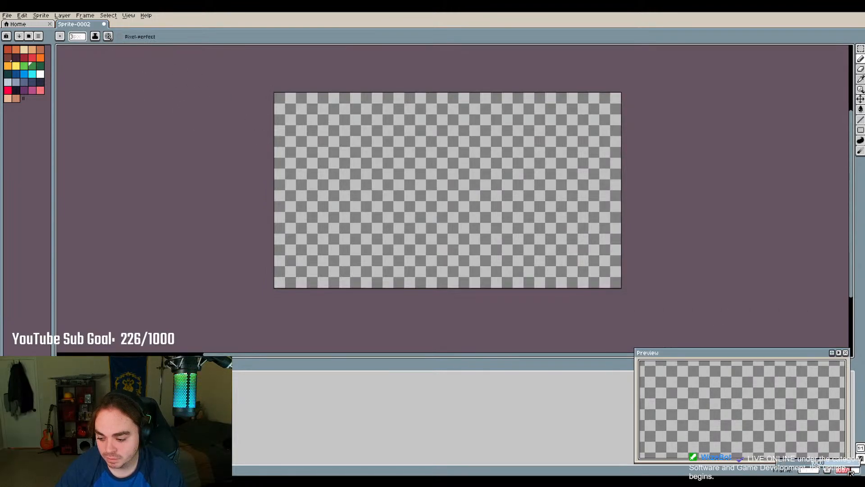
{"action": "type", "text": "120"}
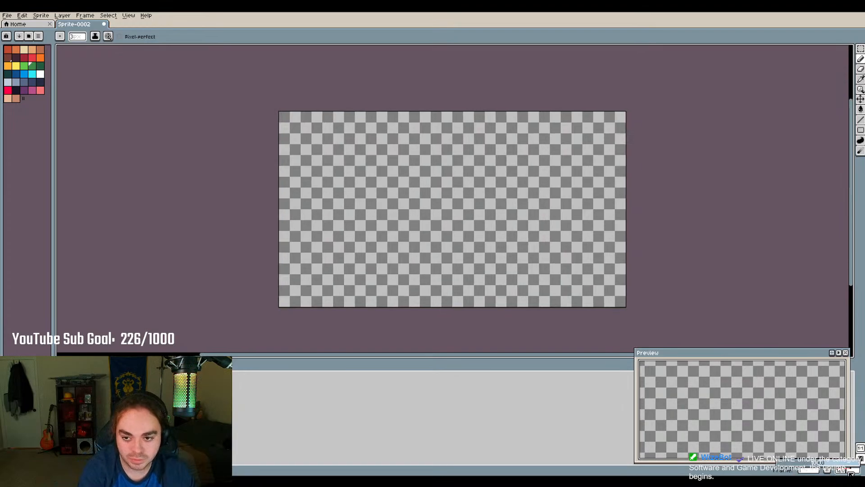
{"action": "key", "text": "Return"}
{"action": "left_click", "coordinate": [849, 472]}
{"action": "type", "text": "1"}
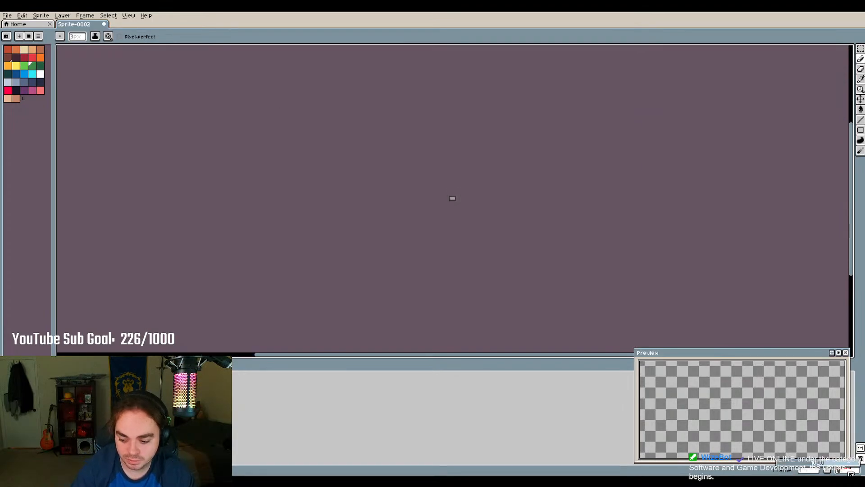
{"action": "type", "text": "00"}
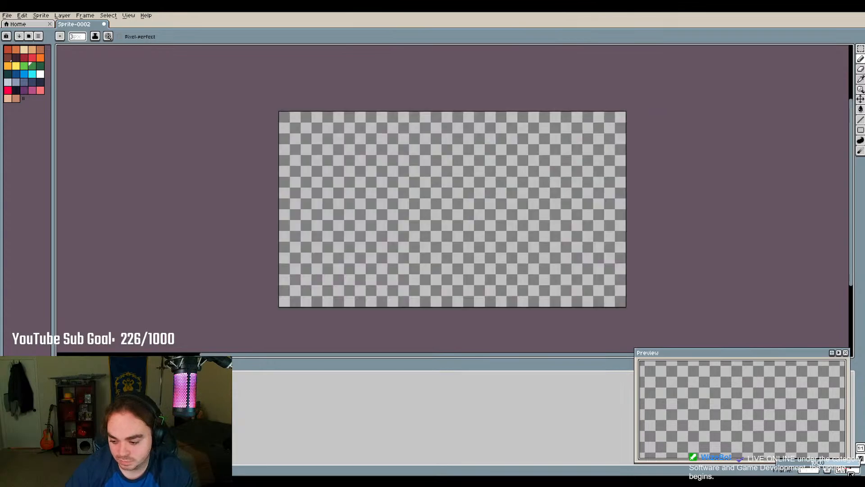
{"action": "left_click", "coordinate": [824, 465]}
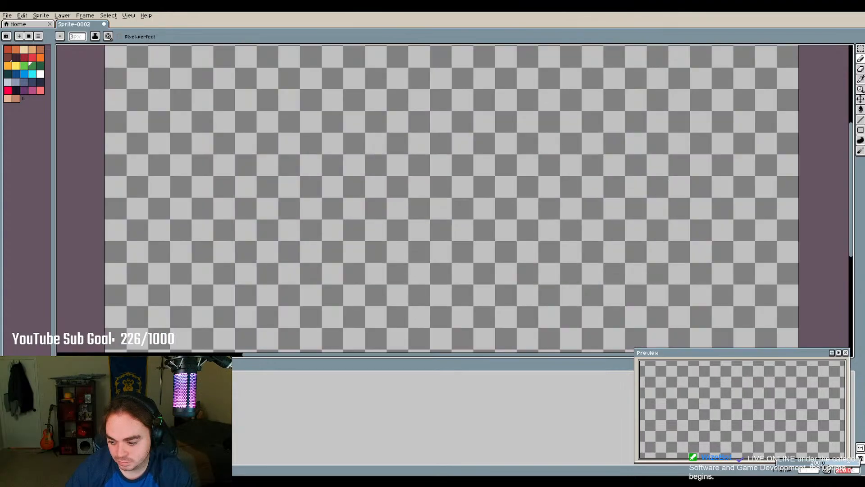
{"action": "left_click_drag", "start_coordinate": [824, 465], "coordinate": [822, 465]}
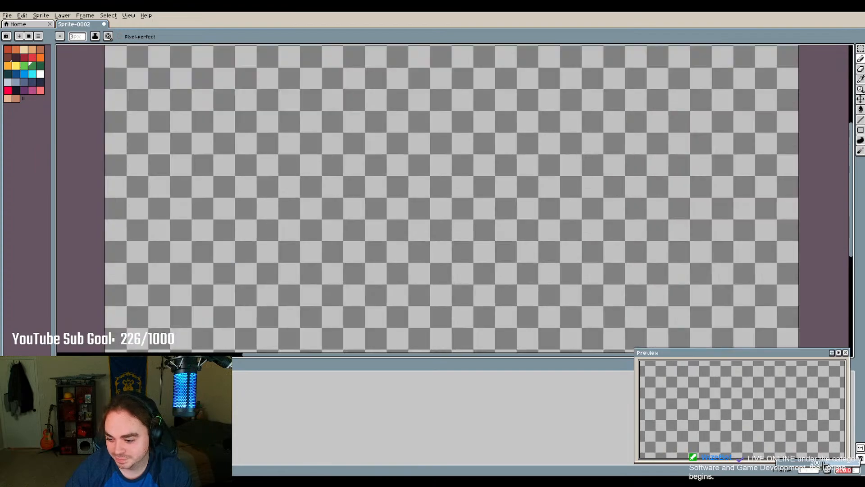
Close the sprite preview window to free up the workspace around the canvas
{"action": "left_click", "coordinate": [846, 354]}
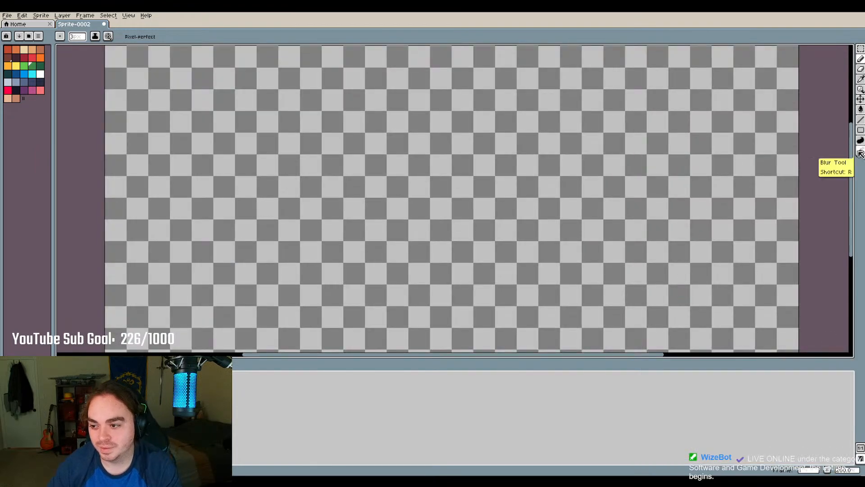
{"action": "left_click_drag", "start_coordinate": [850, 153], "coordinate": [845, 187]}
{"action": "scroll", "coordinate": [799, 191], "scroll_direction": "down", "scroll_amount": 1}
{"action": "scroll", "coordinate": [584, 215], "scroll_direction": "down", "scroll_amount": 1}
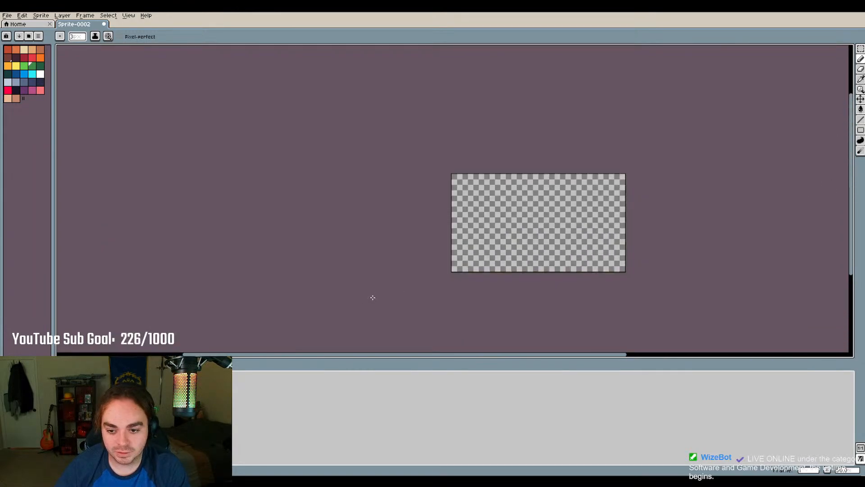
{"action": "scroll", "coordinate": [578, 242], "scroll_direction": "up", "scroll_amount": 1}
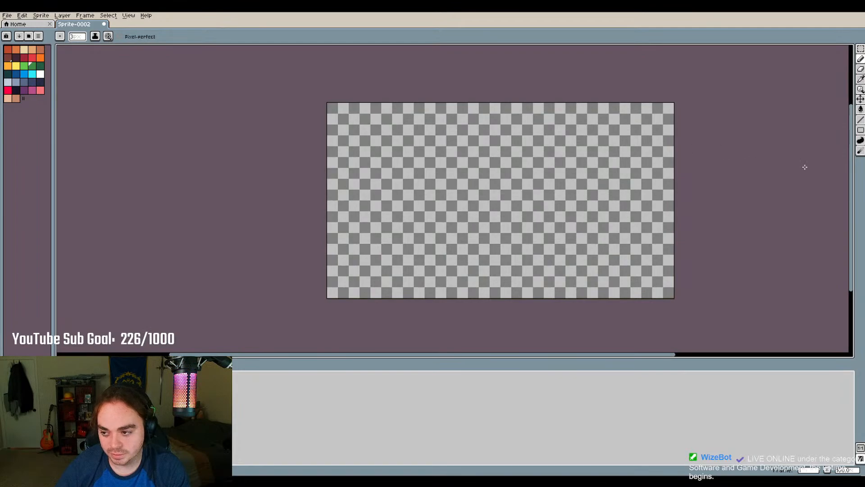
Draw a short, nearly horizontal green test stroke in the lower middle of the canvas and undo it
{"action": "left_click_drag", "start_coordinate": [851, 170], "coordinate": [851, 160]}
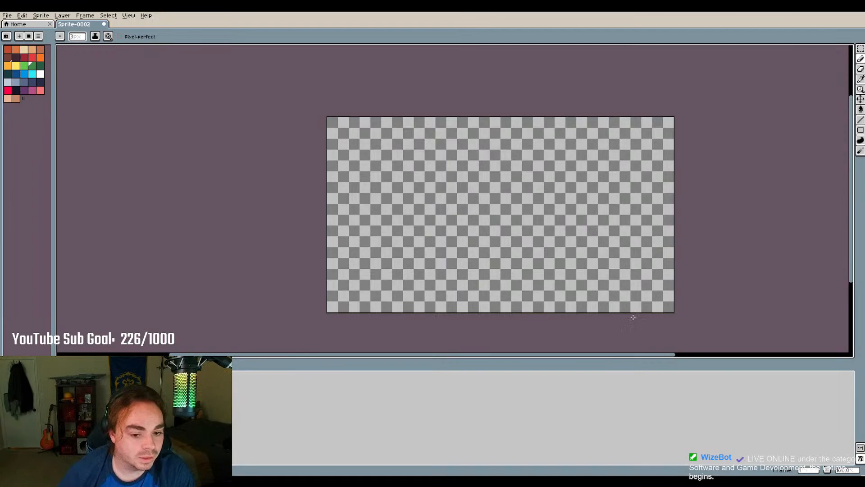
{"action": "left_click_drag", "start_coordinate": [397, 252], "coordinate": [500, 243]}
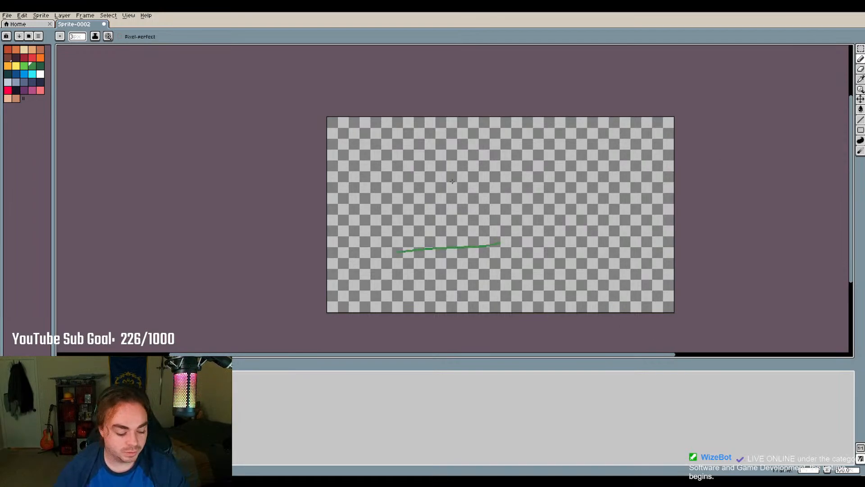
{"action": "key", "text": "ctrl+z"}
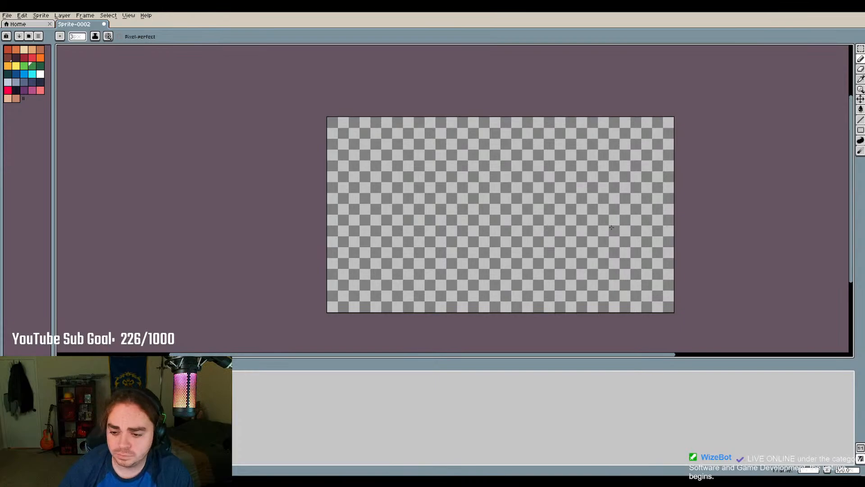
Choose the pale blue-grey from the palette as the drawing colour and centre the canvas in the view
{"action": "left_click", "coordinate": [9, 83]}
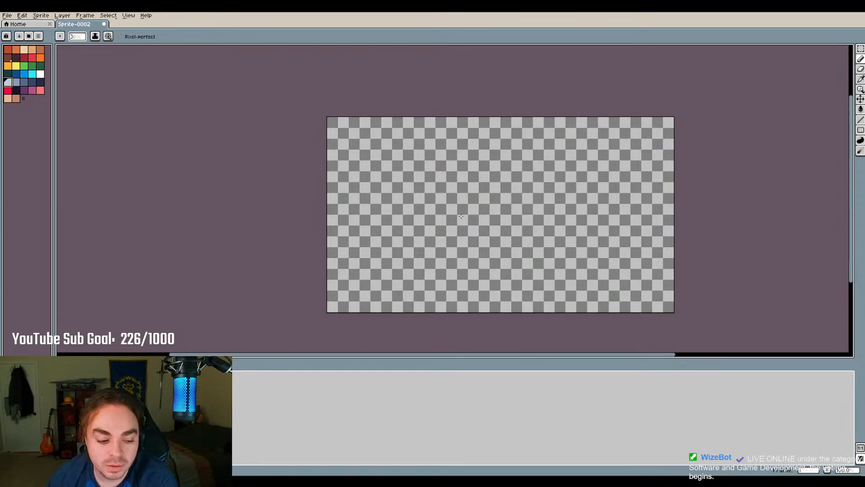
{"action": "scroll", "coordinate": [417, 228], "scroll_direction": "up", "scroll_amount": 2}
{"action": "scroll", "coordinate": [518, 216], "scroll_direction": "down", "scroll_amount": 2}
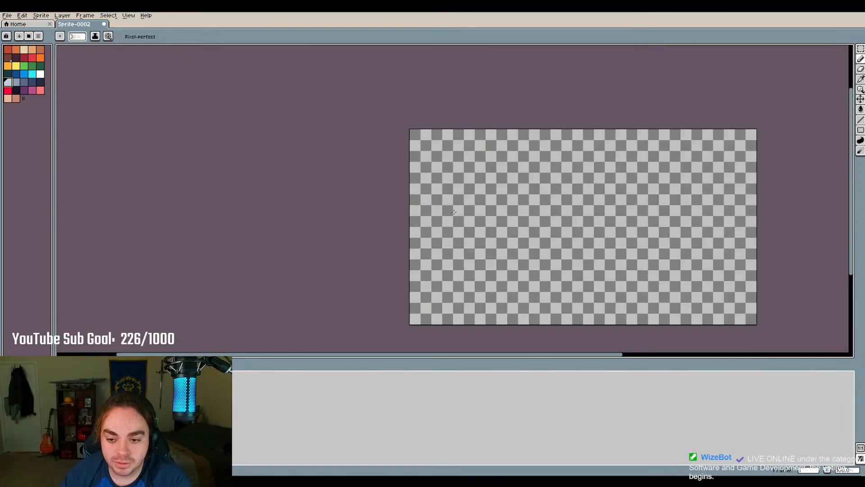
{"action": "left_click_drag", "start_coordinate": [590, 354], "coordinate": [680, 357]}
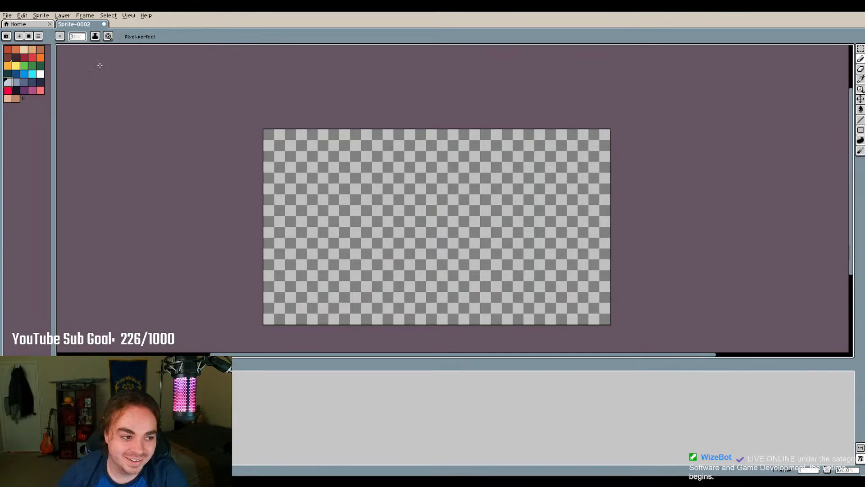
Choose the light green, draw a short horizontal test stroke below the canvas centre and undo it
{"action": "left_click", "coordinate": [24, 66]}
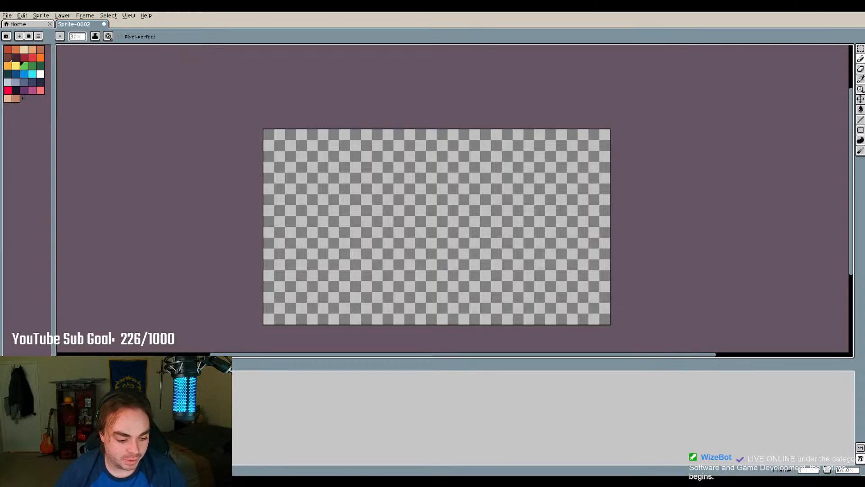
{"action": "key", "text": "alt+n"}
{"action": "key", "text": "alt+n"}
{"action": "key", "text": "alt+n"}
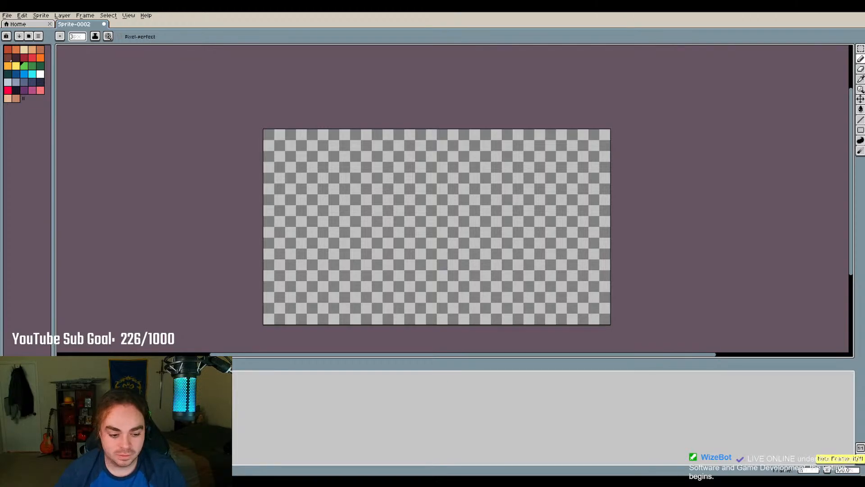
{"action": "key", "text": "alt+n"}
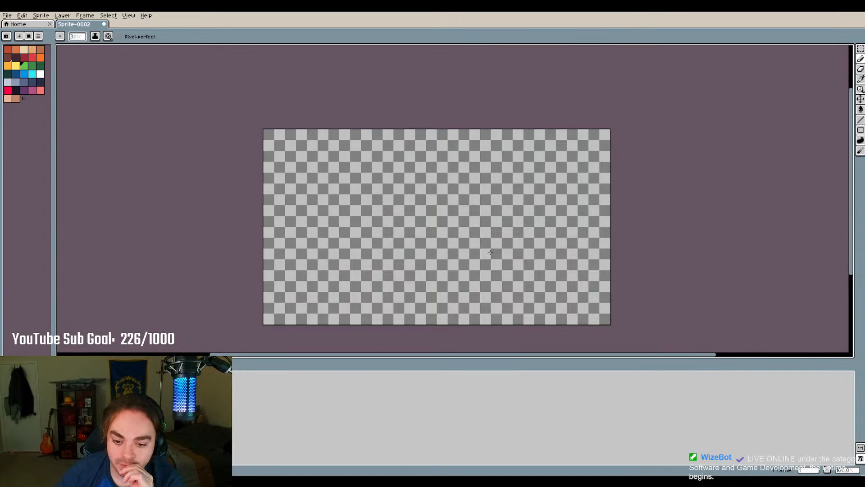
{"action": "left_click_drag", "start_coordinate": [495, 250], "coordinate": [411, 255]}
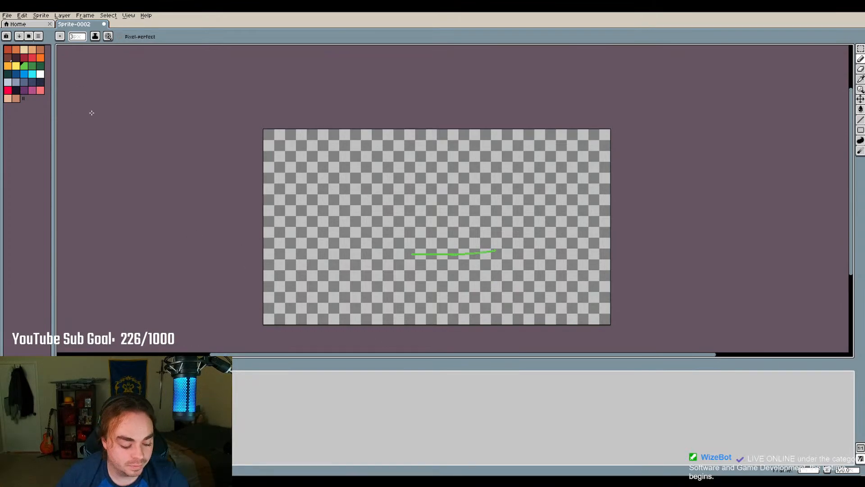
{"action": "key", "text": "ctrl+z"}
Choose the medium green and, enlarging the brush, scribble a ground patch across the lower middle of the canvas
{"action": "left_click", "coordinate": [34, 68]}
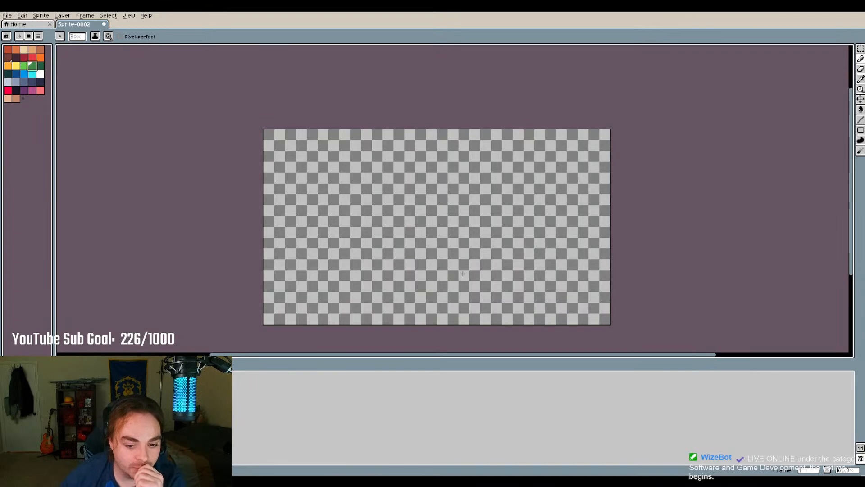
{"action": "mouse_move", "coordinate": [484, 258]}
{"action": "left_mouse_down"}
{"action": "mouse_move", "coordinate": [447, 262]}
{"action": "mouse_move", "coordinate": [484, 259]}
{"action": "mouse_move", "coordinate": [464, 253]}
{"action": "left_mouse_up"}
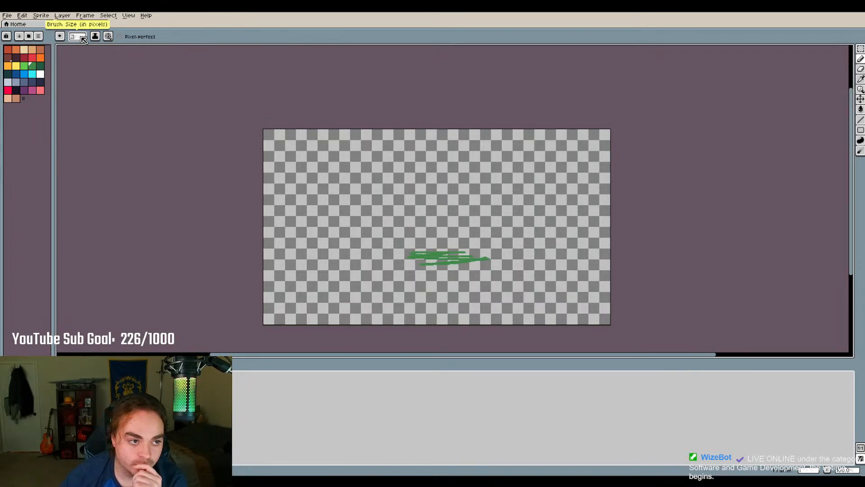
{"action": "scroll", "coordinate": [83, 38], "scroll_direction": "up", "scroll_amount": 5}
{"action": "scroll", "coordinate": [429, 249], "scroll_direction": "up", "scroll_amount": 3}
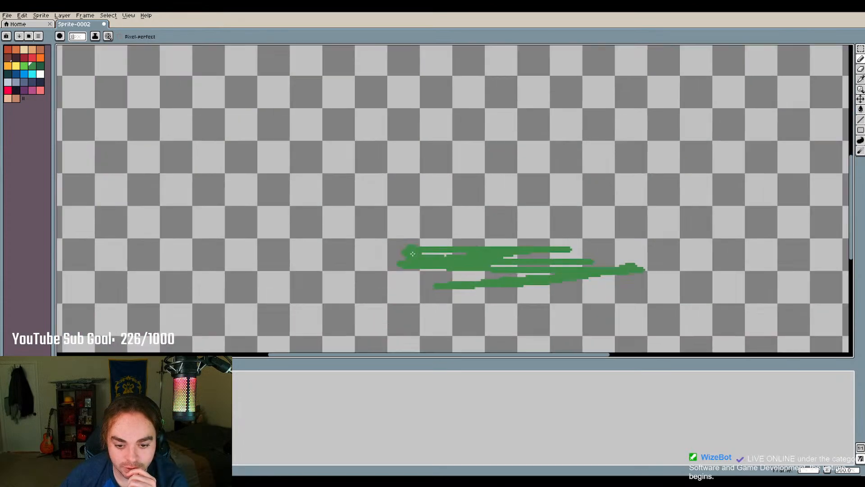
{"action": "scroll", "coordinate": [442, 254], "scroll_direction": "down", "scroll_amount": 3}
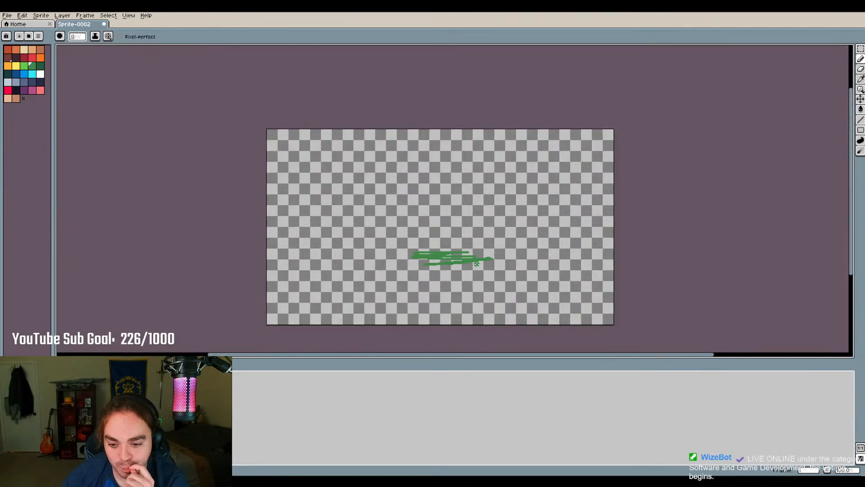
{"action": "mouse_move", "coordinate": [476, 252]}
{"action": "left_mouse_down"}
{"action": "mouse_move", "coordinate": [439, 255]}
{"action": "mouse_move", "coordinate": [472, 252]}
{"action": "mouse_move", "coordinate": [444, 253]}
{"action": "mouse_move", "coordinate": [472, 253]}
{"action": "mouse_move", "coordinate": [480, 263]}
{"action": "mouse_move", "coordinate": [421, 265]}
{"action": "mouse_move", "coordinate": [352, 253]}
{"action": "mouse_move", "coordinate": [498, 259]}
{"action": "mouse_move", "coordinate": [461, 270]}
{"action": "mouse_move", "coordinate": [390, 269]}
{"action": "mouse_move", "coordinate": [304, 254]}
{"action": "mouse_move", "coordinate": [312, 255]}
{"action": "mouse_move", "coordinate": [307, 268]}
{"action": "mouse_move", "coordinate": [294, 267]}
{"action": "mouse_move", "coordinate": [351, 266]}
{"action": "mouse_move", "coordinate": [378, 276]}
{"action": "mouse_move", "coordinate": [468, 274]}
{"action": "mouse_move", "coordinate": [462, 268]}
{"action": "mouse_move", "coordinate": [471, 265]}
{"action": "mouse_move", "coordinate": [490, 275]}
{"action": "mouse_move", "coordinate": [509, 269]}
{"action": "mouse_move", "coordinate": [484, 267]}
{"action": "mouse_move", "coordinate": [539, 255]}
{"action": "left_mouse_up"}
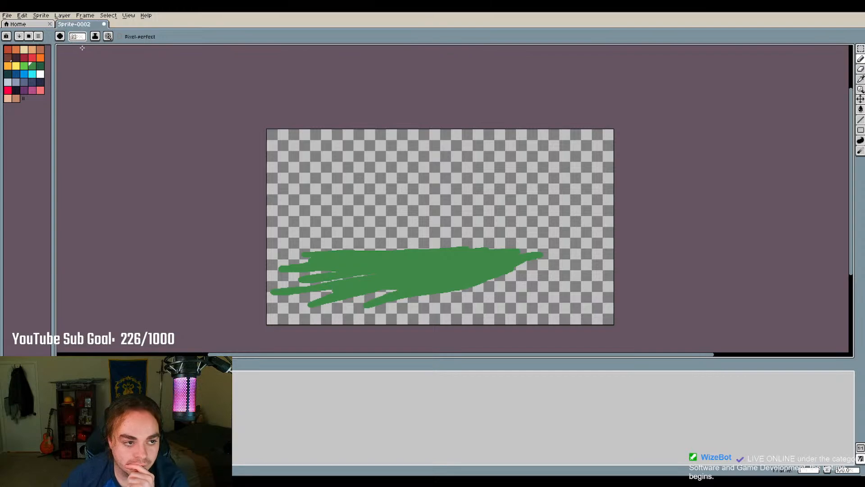
Paint the whole lower part of the canvas medium green and smooth its upper edge into a gently rising horizon
{"action": "mouse_move", "coordinate": [448, 265]}
{"action": "left_mouse_down"}
{"action": "mouse_move", "coordinate": [604, 257]}
{"action": "mouse_move", "coordinate": [595, 272]}
{"action": "mouse_move", "coordinate": [491, 298]}
{"action": "mouse_move", "coordinate": [603, 307]}
{"action": "mouse_move", "coordinate": [495, 313]}
{"action": "mouse_move", "coordinate": [614, 322]}
{"action": "mouse_move", "coordinate": [392, 311]}
{"action": "mouse_move", "coordinate": [324, 321]}
{"action": "mouse_move", "coordinate": [482, 295]}
{"action": "mouse_move", "coordinate": [359, 298]}
{"action": "mouse_move", "coordinate": [270, 322]}
{"action": "mouse_move", "coordinate": [327, 278]}
{"action": "mouse_move", "coordinate": [280, 266]}
{"action": "mouse_move", "coordinate": [315, 250]}
{"action": "mouse_move", "coordinate": [632, 245]}
{"action": "left_mouse_up"}
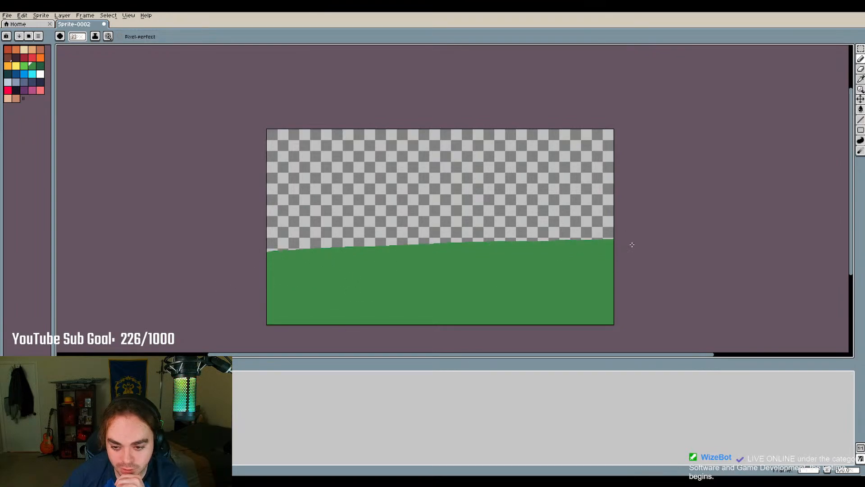
{"action": "left_click_drag", "start_coordinate": [269, 249], "coordinate": [521, 251]}
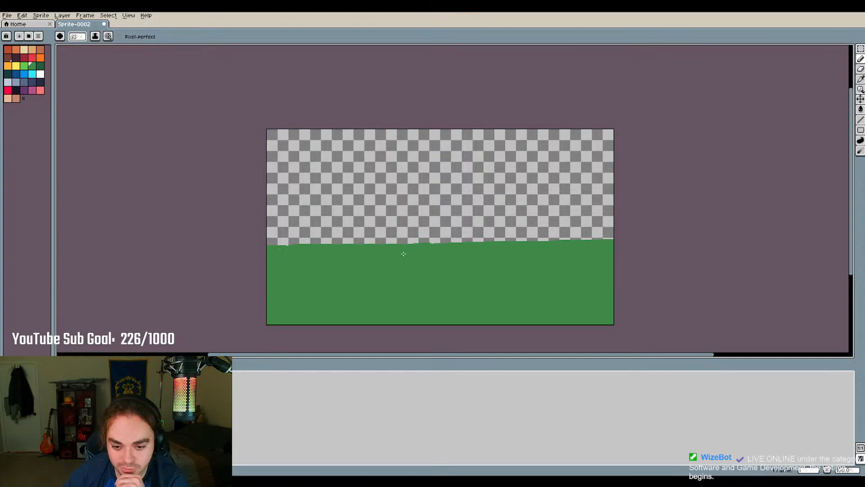
{"action": "mouse_move", "coordinate": [404, 251]}
{"action": "left_mouse_down"}
{"action": "mouse_move", "coordinate": [514, 246]}
{"action": "mouse_move", "coordinate": [344, 250]}
{"action": "left_mouse_up"}
{"action": "left_click_drag", "start_coordinate": [468, 245], "coordinate": [622, 239]}
{"action": "scroll", "coordinate": [571, 248], "scroll_direction": "up", "scroll_amount": 2}
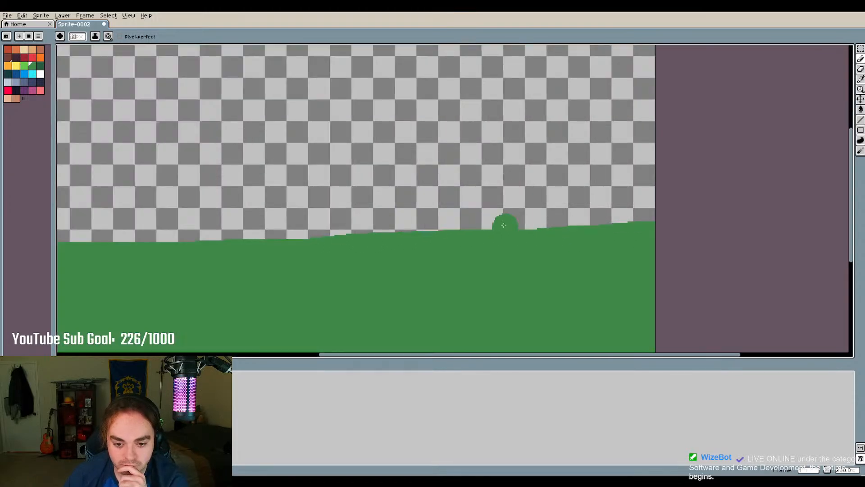
{"action": "scroll", "coordinate": [503, 225], "scroll_direction": "down", "scroll_amount": 2}
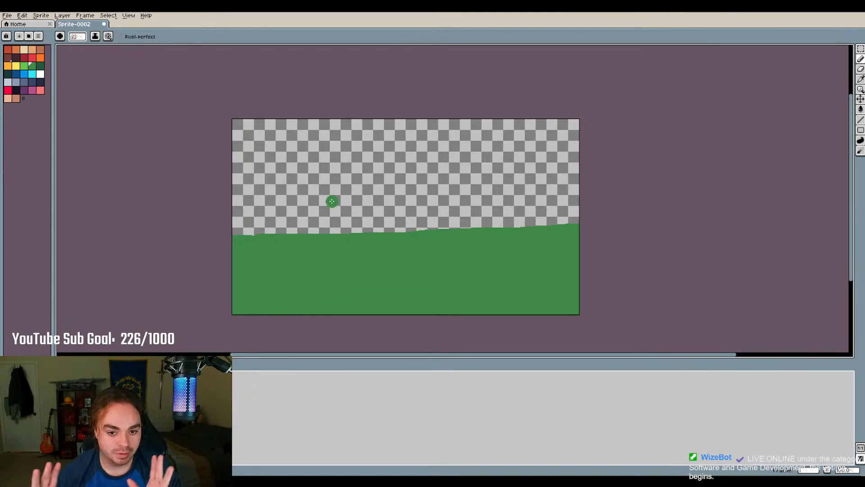
Choose the dark brown from the palette as the drawing colour
{"action": "left_click", "coordinate": [16, 57]}
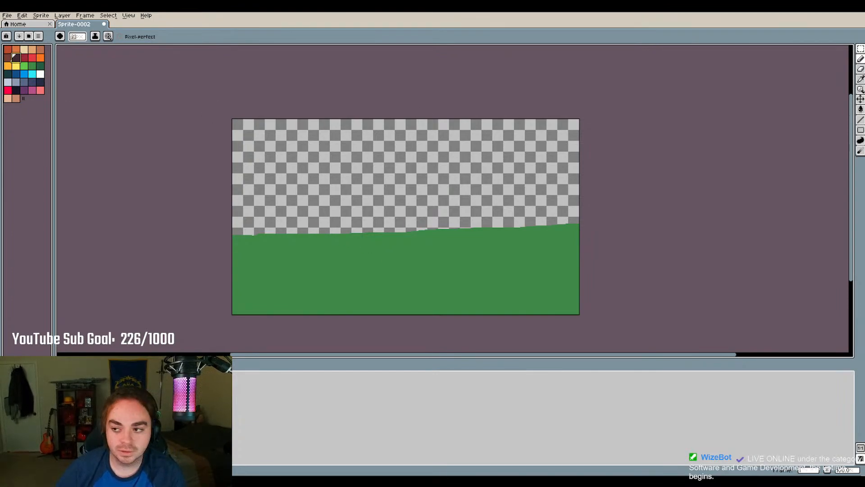
{"action": "key", "text": "u"}
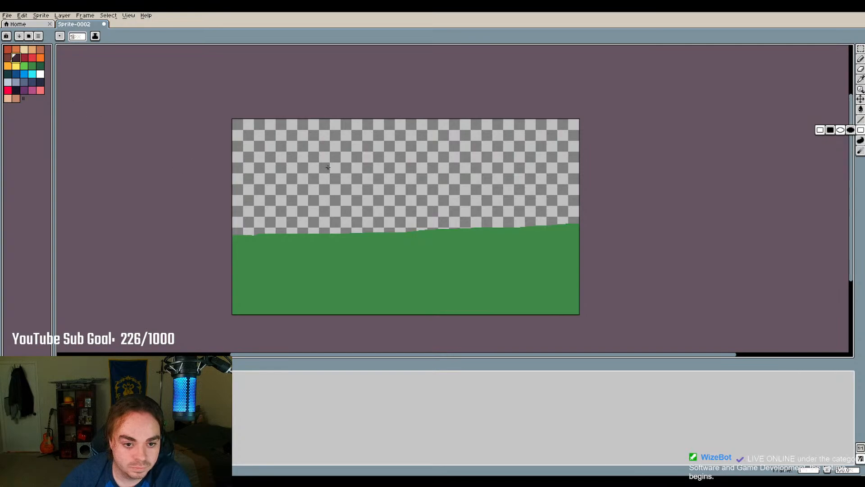
{"action": "left_click", "coordinate": [860, 58]}
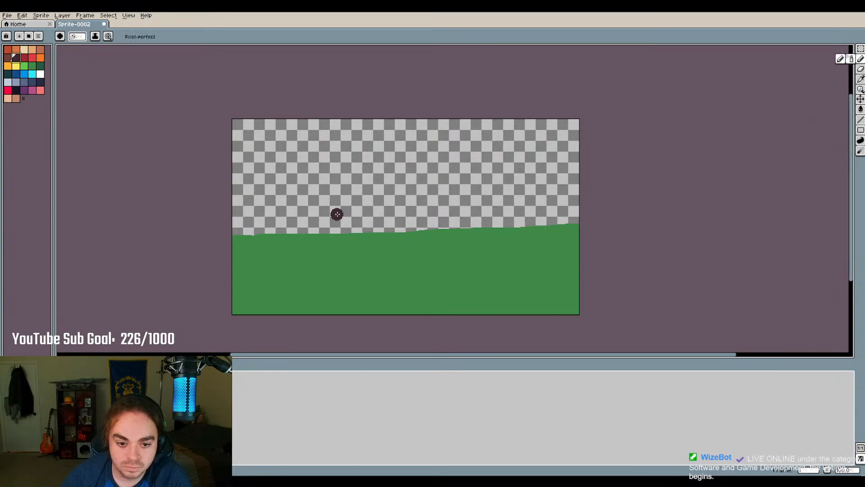
Try a thick vertical dark brown line down to the ground with the Line tool and an enlarged brush, and undo it
{"action": "left_click", "coordinate": [861, 120]}
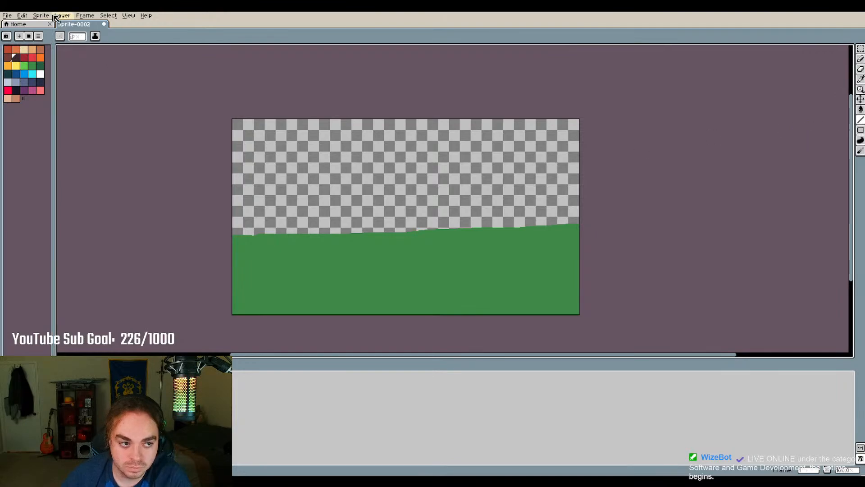
{"action": "scroll", "coordinate": [78, 42], "scroll_direction": "up", "scroll_amount": 11}
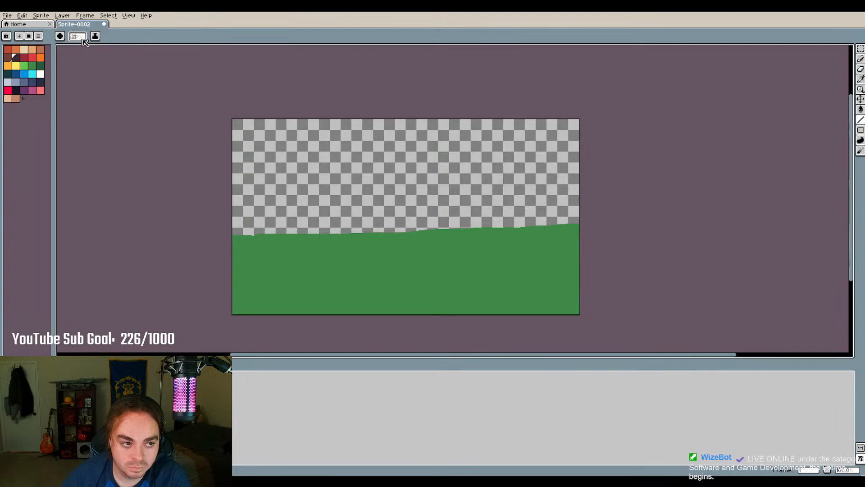
{"action": "scroll", "coordinate": [78, 39], "scroll_direction": "up", "scroll_amount": 7}
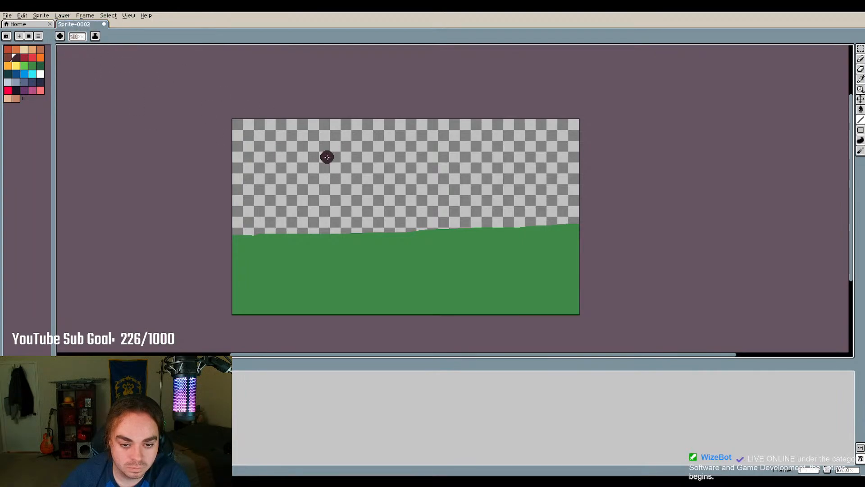
{"action": "left_click_drag", "start_coordinate": [359, 152], "coordinate": [360, 236]}
{"action": "key", "text": "ctrl+z"}
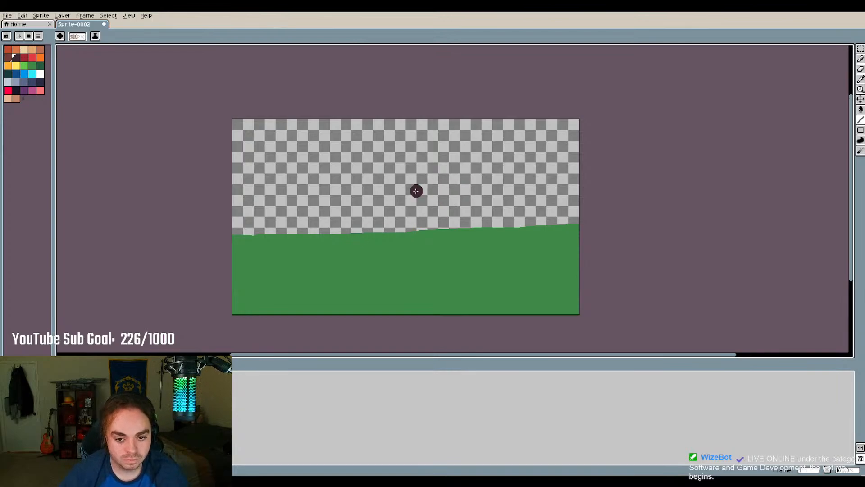
Switch to the Filled Rectangle tool
{"action": "scroll", "coordinate": [359, 196], "scroll_direction": "up", "scroll_amount": 1}
{"action": "scroll", "coordinate": [414, 203], "scroll_direction": "down", "scroll_amount": 1}
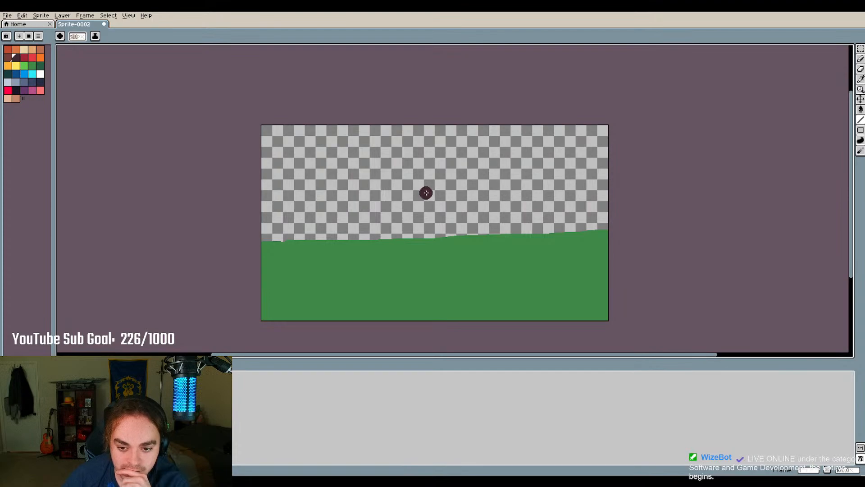
{"action": "scroll", "coordinate": [425, 193], "scroll_direction": "down", "scroll_amount": 1}
{"action": "scroll", "coordinate": [425, 193], "scroll_direction": "up", "scroll_amount": 1}
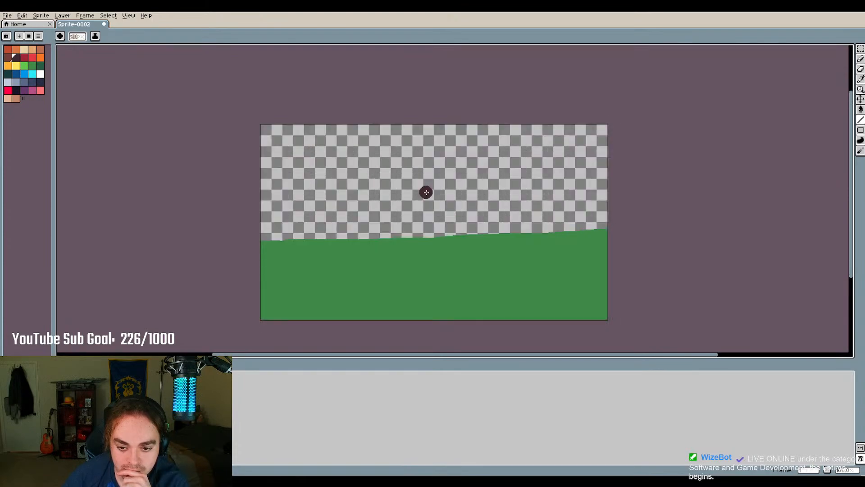
{"action": "left_click", "coordinate": [861, 130]}
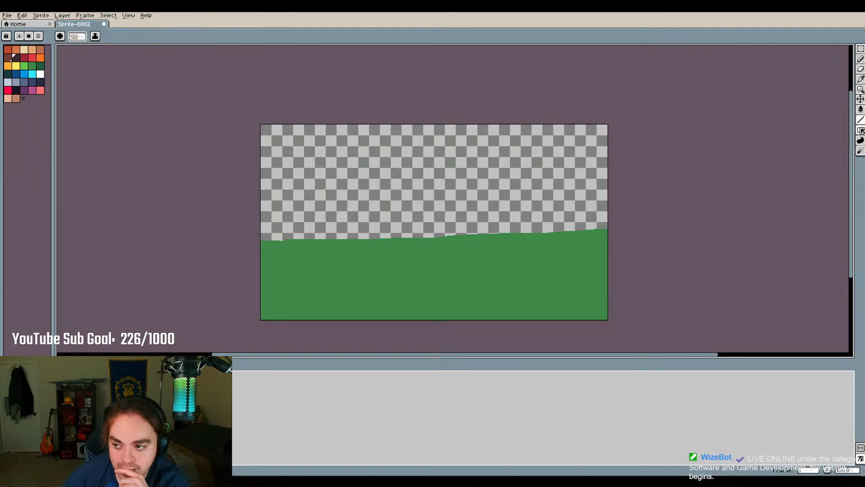
{"action": "left_click", "coordinate": [832, 130]}
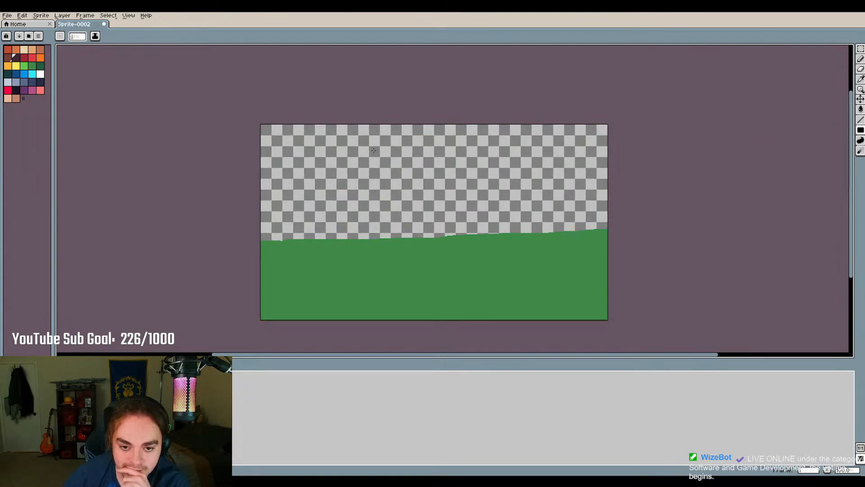
Try large filled dark brown rectangles in the middle of the canvas, discarding each one
{"action": "left_click_drag", "start_coordinate": [373, 150], "coordinate": [506, 242]}
{"action": "key", "text": "Escape"}
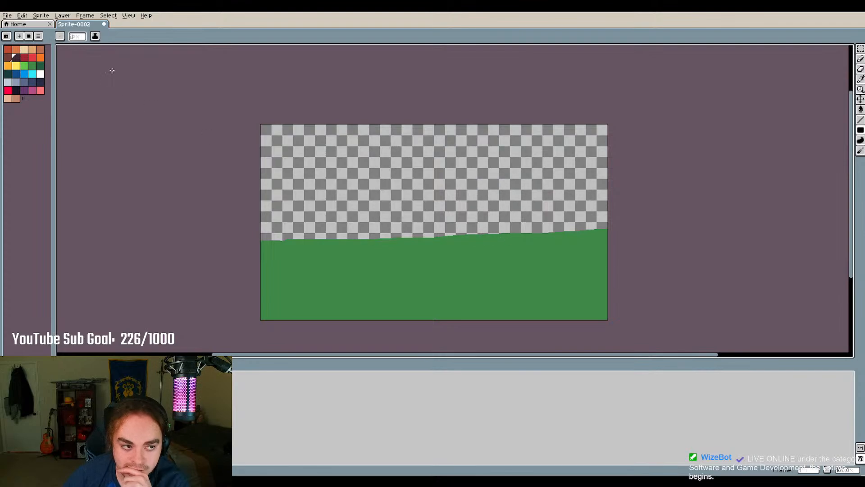
{"action": "mouse_move", "coordinate": [359, 146]}
{"action": "left_mouse_down"}
{"action": "mouse_move", "coordinate": [517, 261]}
{"action": "mouse_move", "coordinate": [505, 245]}
{"action": "left_mouse_up"}
{"action": "key", "text": "ctrl+z"}
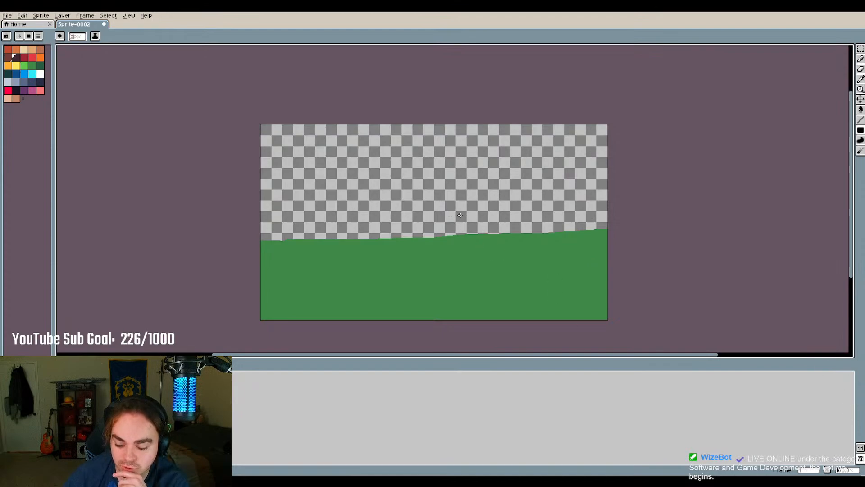
Draw a large filled dark brown rectangle in the canvas middle and a pale blue-grey one from its base to the canvas's lower-right corner
{"action": "left_click_drag", "start_coordinate": [354, 151], "coordinate": [517, 251]}
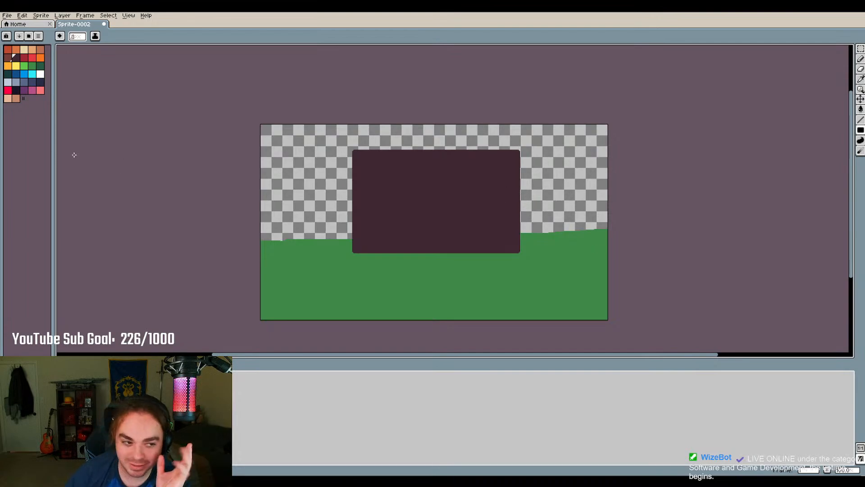
{"action": "left_click", "coordinate": [7, 82]}
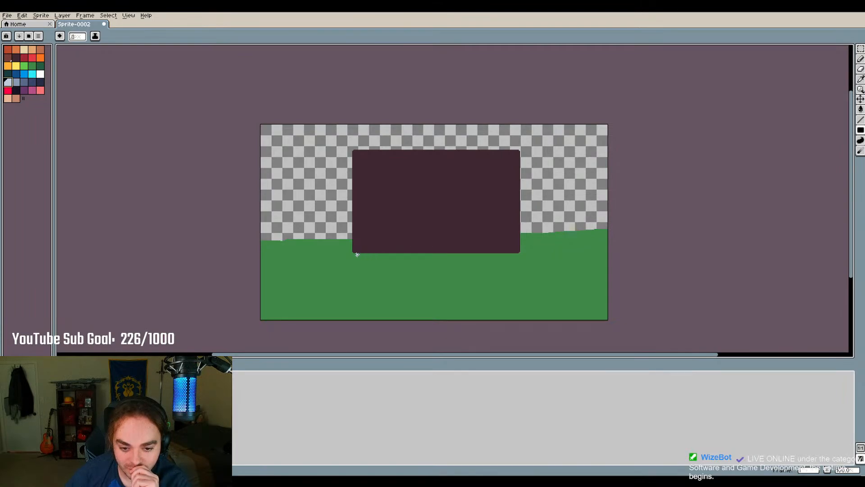
{"action": "left_click_drag", "start_coordinate": [353, 253], "coordinate": [604, 320]}
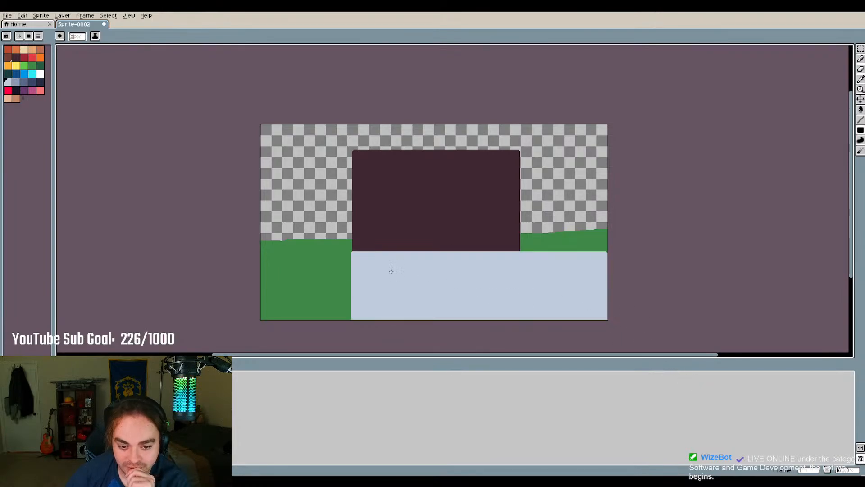
Extend the pale blue-grey ground to the canvas's lower-left corner and draw a large filled slate-blue wall rectangle inside the dark brown one
{"action": "mouse_move", "coordinate": [351, 279]}
{"action": "left_mouse_down"}
{"action": "mouse_move", "coordinate": [259, 295]}
{"action": "mouse_move", "coordinate": [226, 323]}
{"action": "mouse_move", "coordinate": [252, 321]}
{"action": "left_mouse_up"}
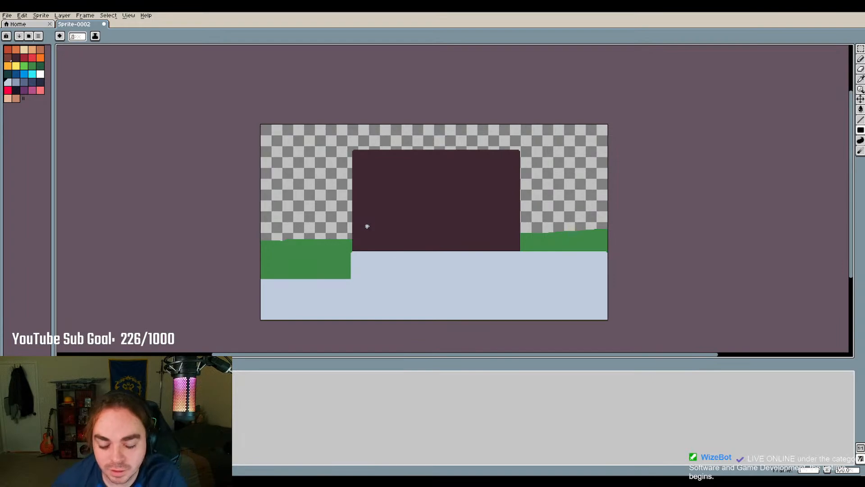
{"action": "scroll", "coordinate": [441, 190], "scroll_direction": "up", "scroll_amount": 1}
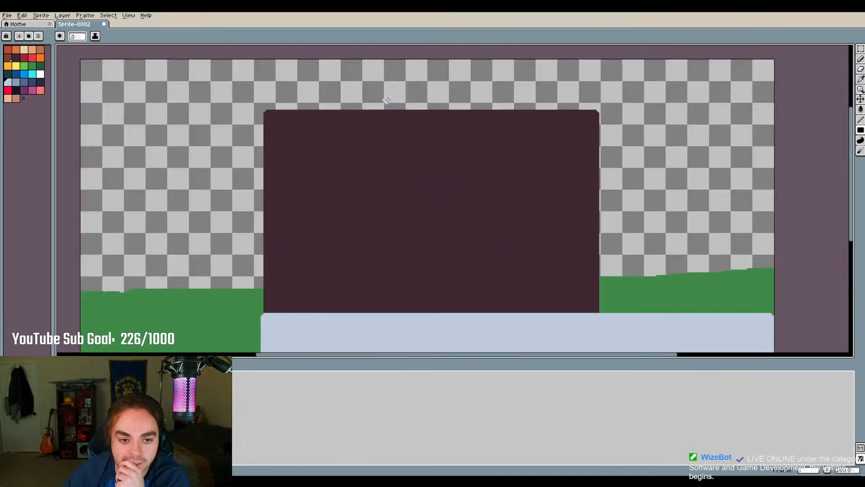
{"action": "left_click", "coordinate": [24, 81]}
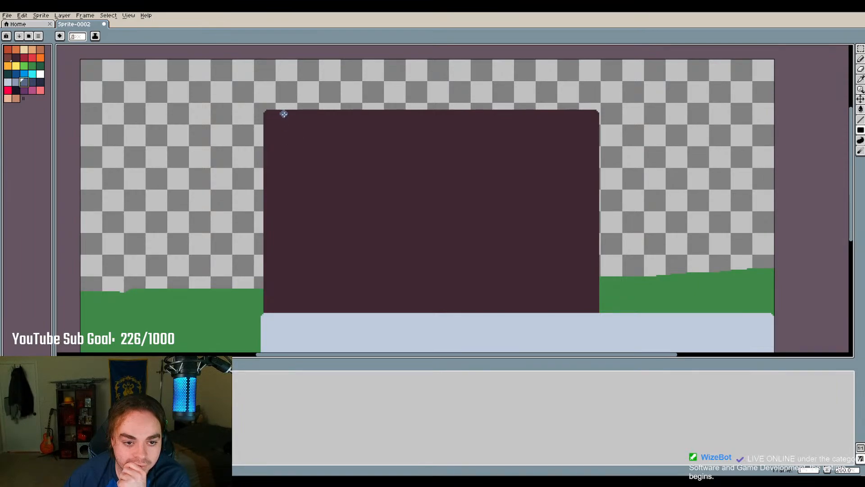
{"action": "left_click_drag", "start_coordinate": [282, 110], "coordinate": [576, 310]}
{"action": "scroll", "coordinate": [526, 197], "scroll_direction": "down", "scroll_amount": 2}
{"action": "scroll", "coordinate": [541, 171], "scroll_direction": "up", "scroll_amount": 1}
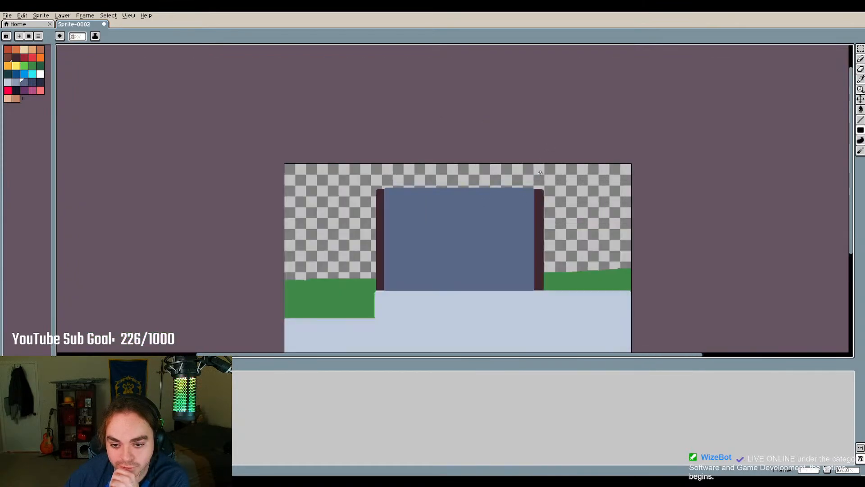
{"action": "scroll", "coordinate": [483, 216], "scroll_direction": "up", "scroll_amount": 1}
{"action": "scroll", "coordinate": [483, 216], "scroll_direction": "down", "scroll_amount": 1}
{"action": "scroll", "coordinate": [471, 286], "scroll_direction": "up", "scroll_amount": 1}
{"action": "scroll", "coordinate": [436, 160], "scroll_direction": "down", "scroll_amount": 1}
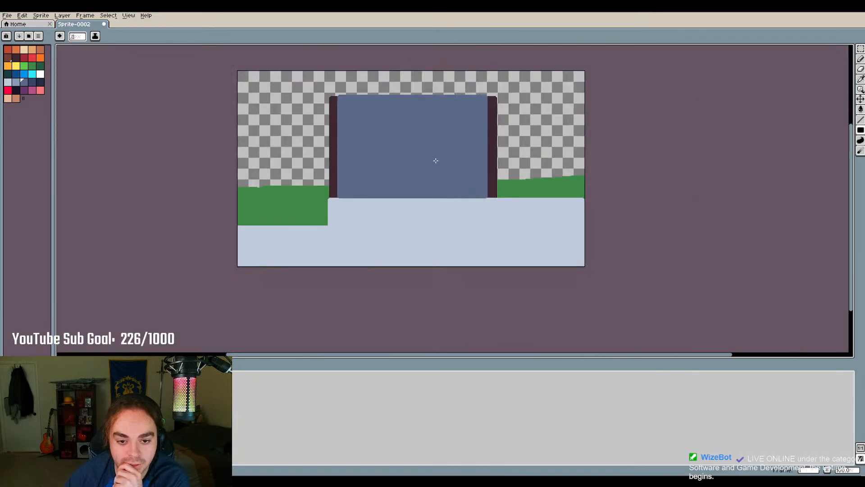
Draw a filled reddish-brown door rectangle at the centre of the slate-blue wall's base
{"action": "scroll", "coordinate": [435, 160], "scroll_direction": "up", "scroll_amount": 1}
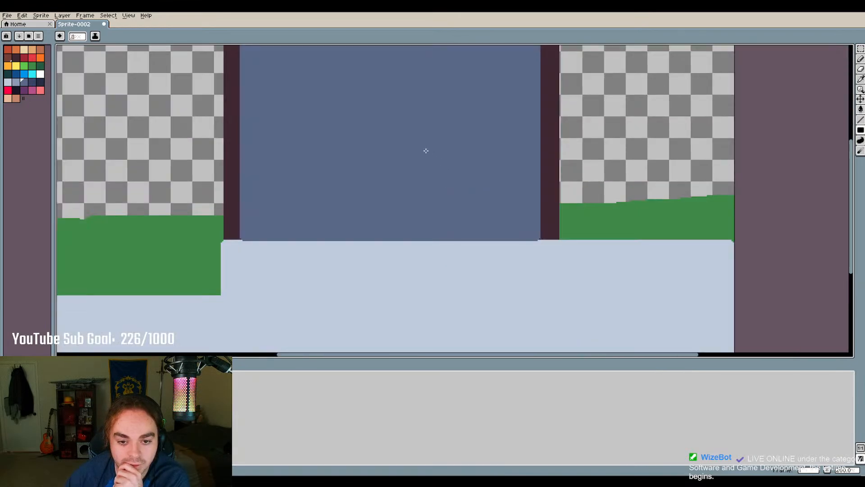
{"action": "left_click", "coordinate": [8, 57]}
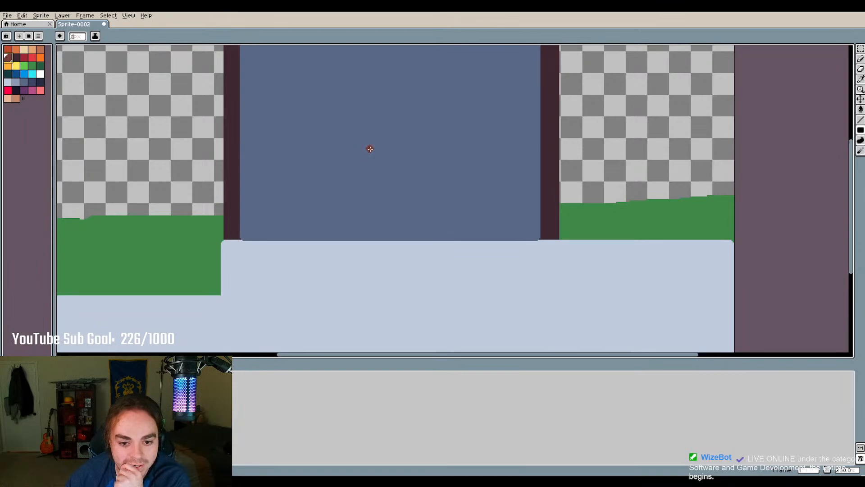
{"action": "scroll", "coordinate": [372, 151], "scroll_direction": "down", "scroll_amount": 3}
{"action": "scroll", "coordinate": [373, 154], "scroll_direction": "up", "scroll_amount": 2}
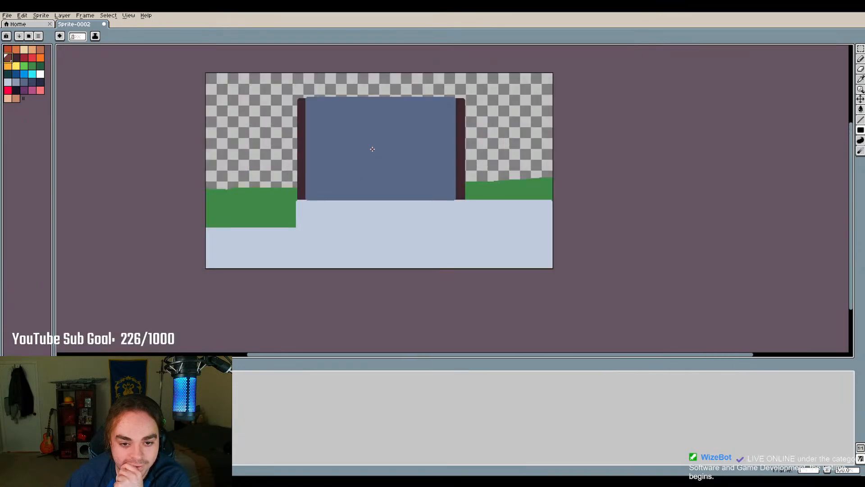
{"action": "scroll", "coordinate": [373, 152], "scroll_direction": "down", "scroll_amount": 1}
{"action": "left_click_drag", "start_coordinate": [370, 153], "coordinate": [397, 197]}
{"action": "key", "text": "ctrl+z"}
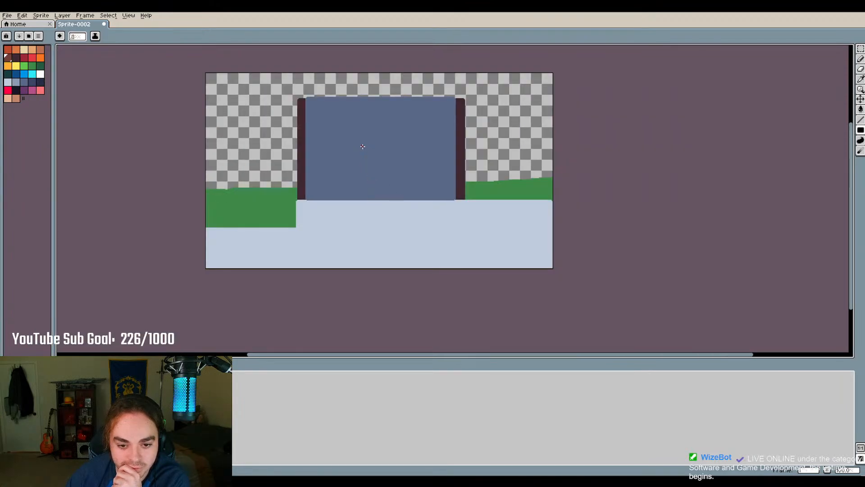
{"action": "left_click_drag", "start_coordinate": [367, 151], "coordinate": [395, 199]}
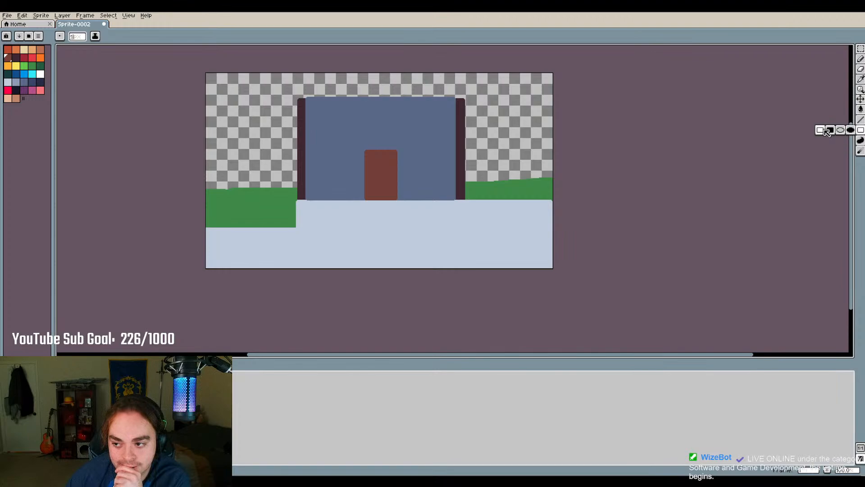
Draw a reddish-brown outlined window on each side of the door with the Rectangle tool
{"action": "left_click", "coordinate": [860, 129]}
{"action": "left_click_drag", "start_coordinate": [320, 128], "coordinate": [337, 168]}
{"action": "key", "text": "ctrl+z"}
{"action": "left_click_drag", "start_coordinate": [325, 129], "coordinate": [343, 170]}
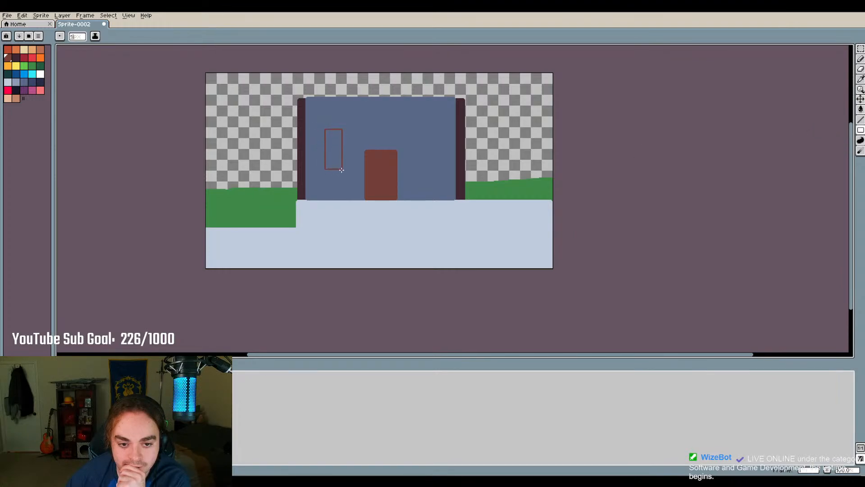
{"action": "key", "text": "ctrl+z"}
{"action": "left_click_drag", "start_coordinate": [321, 131], "coordinate": [346, 171]}
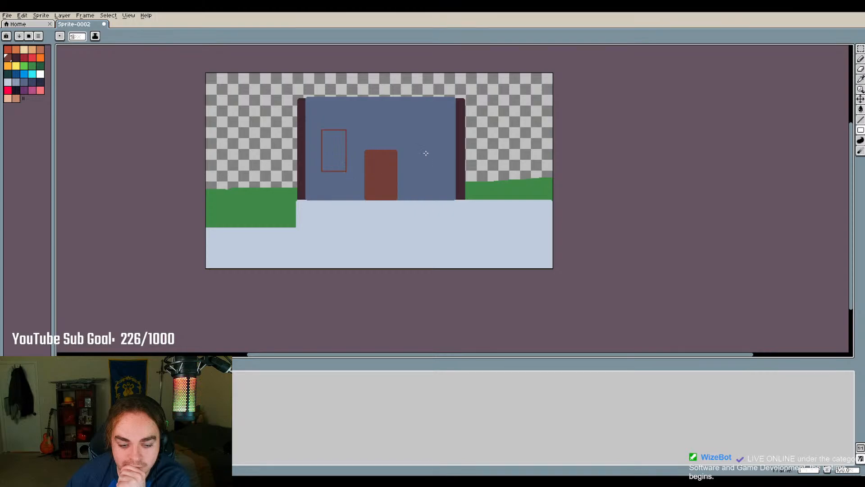
{"action": "left_click_drag", "start_coordinate": [415, 131], "coordinate": [440, 174]}
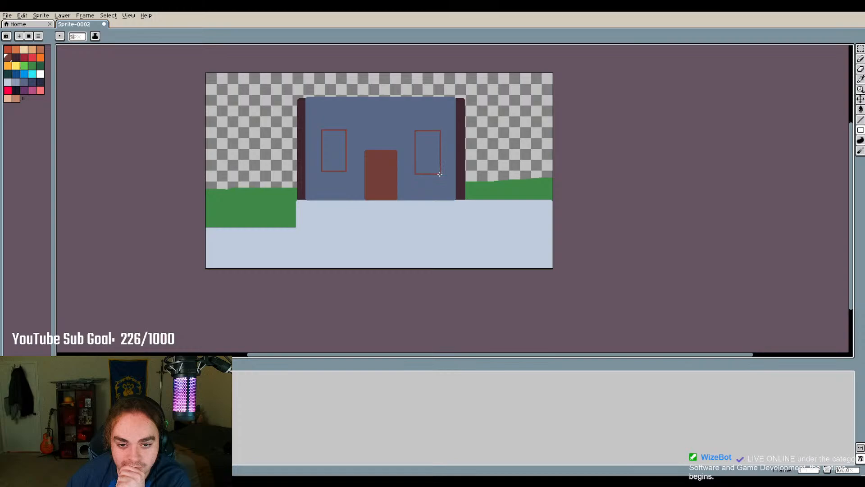
Draw a thick horizontal dark brown line across the top of the slate-blue wall with the Line tool, joining both side pillars
{"action": "left_click", "coordinate": [16, 57]}
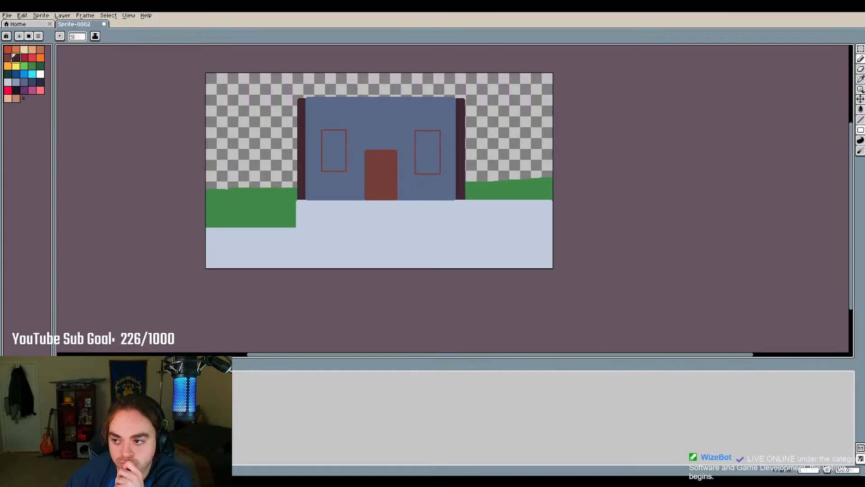
{"action": "left_click", "coordinate": [860, 58]}
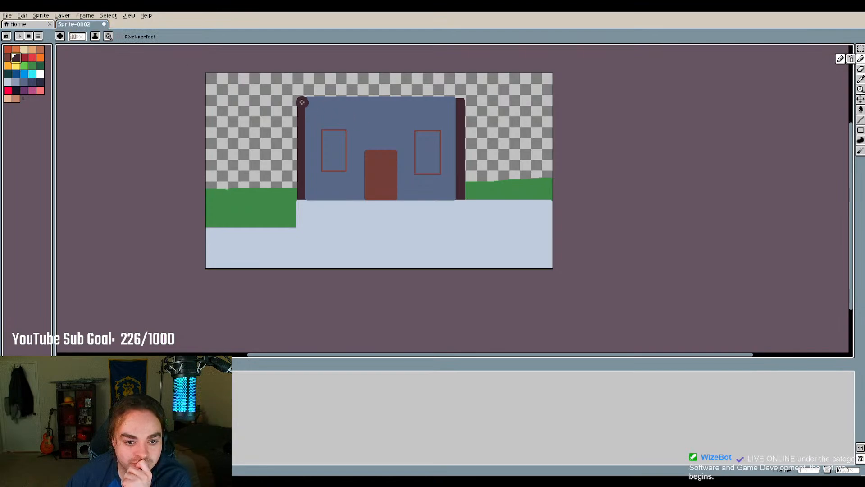
{"action": "key", "text": "l"}
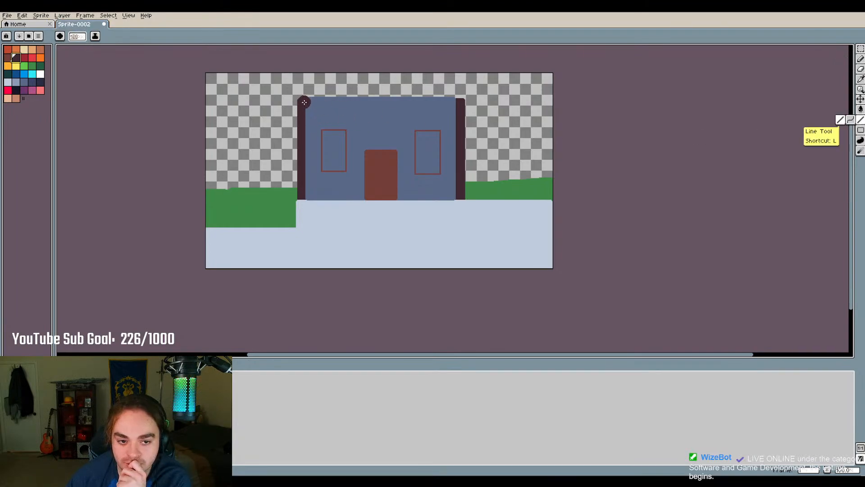
{"action": "left_click_drag", "start_coordinate": [304, 103], "coordinate": [460, 103]}
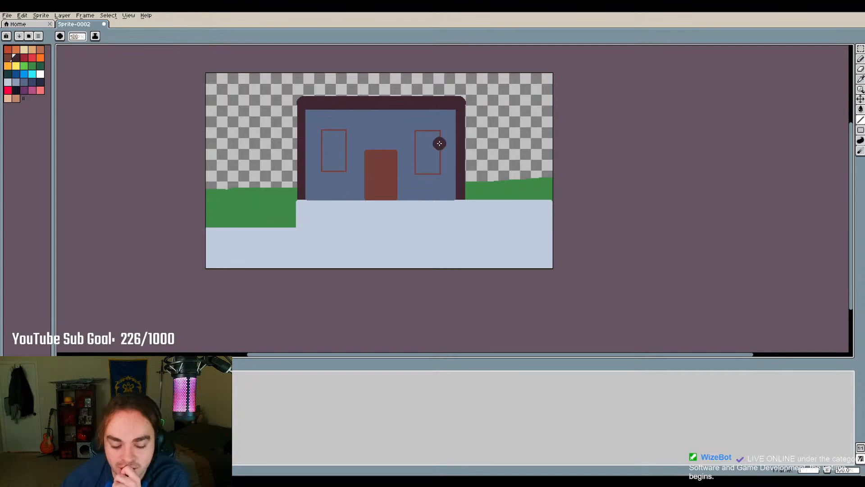
{"action": "scroll", "coordinate": [451, 138], "scroll_direction": "down", "scroll_amount": 1}
{"action": "scroll", "coordinate": [456, 129], "scroll_direction": "up", "scroll_amount": 1}
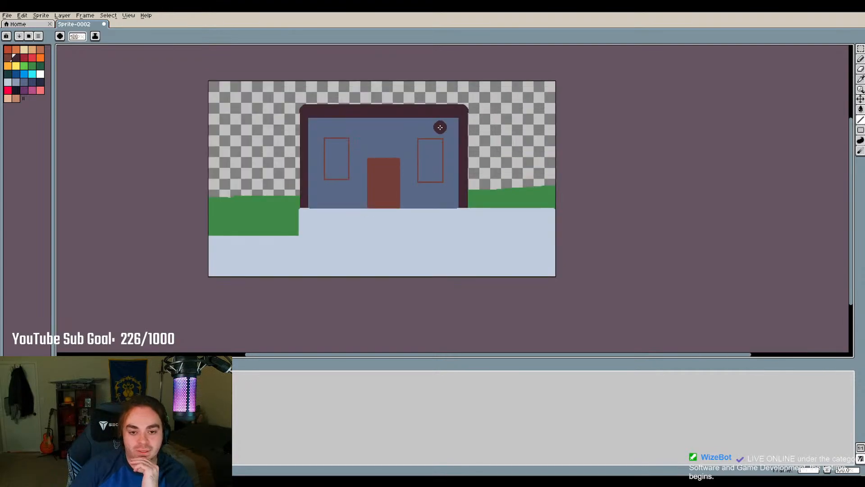
{"action": "scroll", "coordinate": [415, 136], "scroll_direction": "up", "scroll_amount": 1}
{"action": "scroll", "coordinate": [401, 133], "scroll_direction": "down", "scroll_amount": 1}
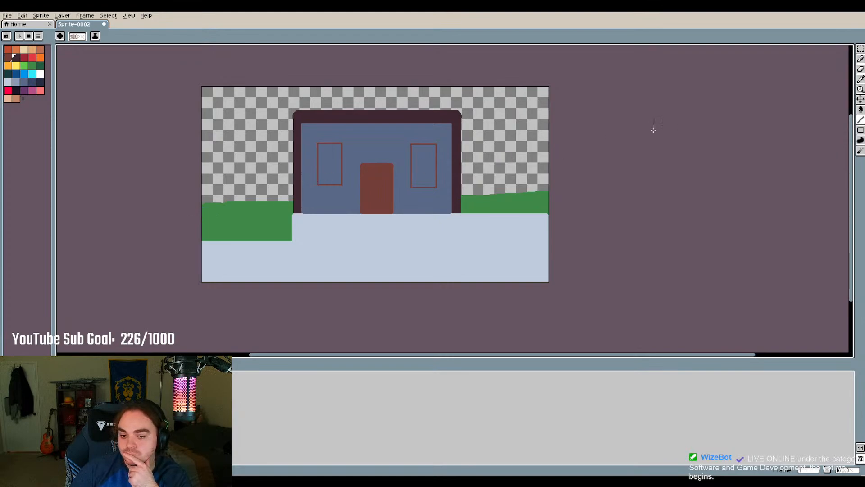
{"action": "scroll", "coordinate": [432, 178], "scroll_direction": "up", "scroll_amount": 1}
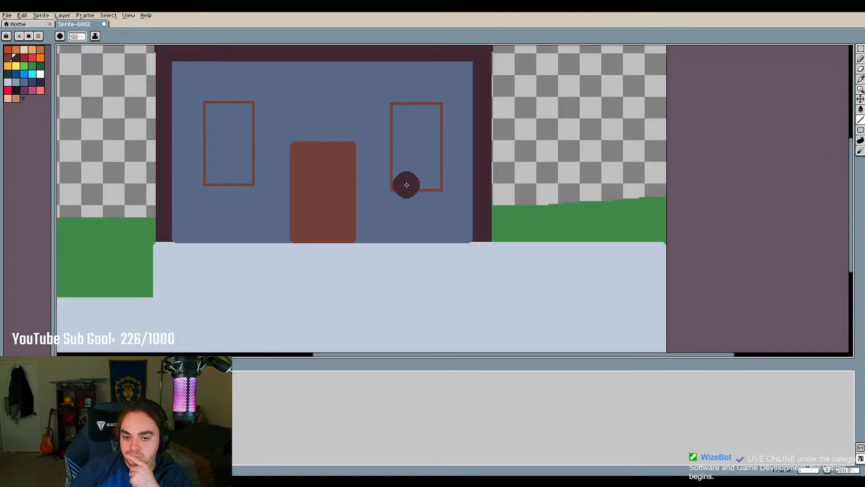
{"action": "scroll", "coordinate": [405, 184], "scroll_direction": "down", "scroll_amount": 1}
{"action": "scroll", "coordinate": [536, 185], "scroll_direction": "down", "scroll_amount": 1}
{"action": "scroll", "coordinate": [430, 185], "scroll_direction": "up", "scroll_amount": 1}
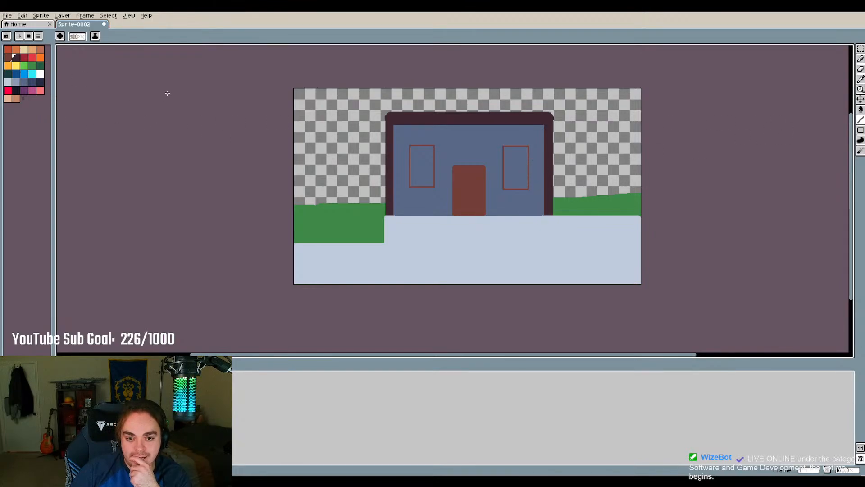
Try bright blue and then dark slate blue as the sky colour with the Paint Bucket
{"action": "left_click", "coordinate": [24, 74]}
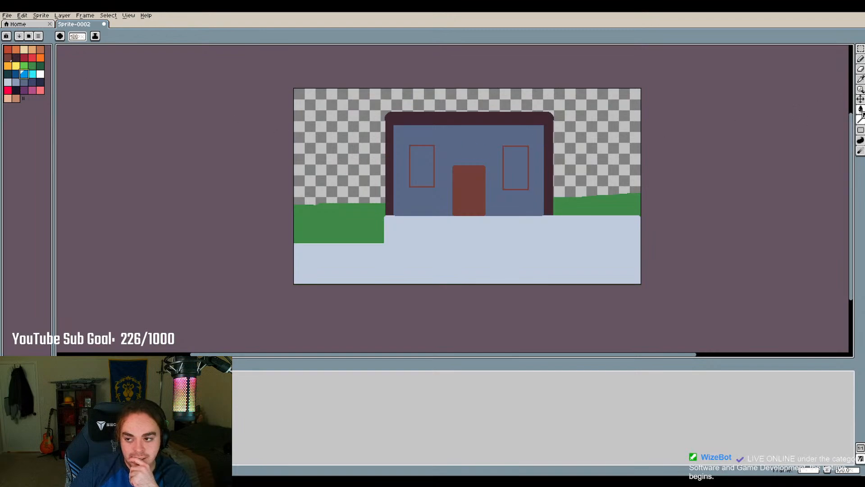
{"action": "left_click", "coordinate": [860, 109]}
{"action": "left_click", "coordinate": [577, 142]}
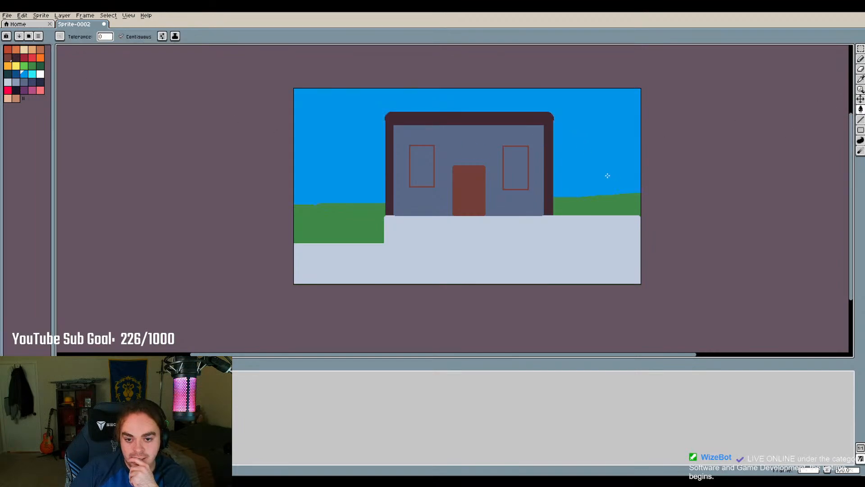
{"action": "left_click", "coordinate": [16, 74]}
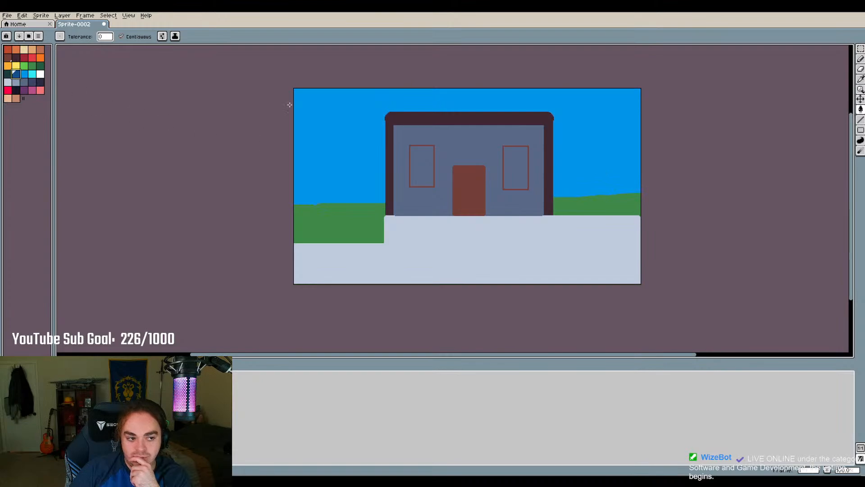
{"action": "left_click", "coordinate": [32, 82]}
{"action": "left_click", "coordinate": [329, 136]}
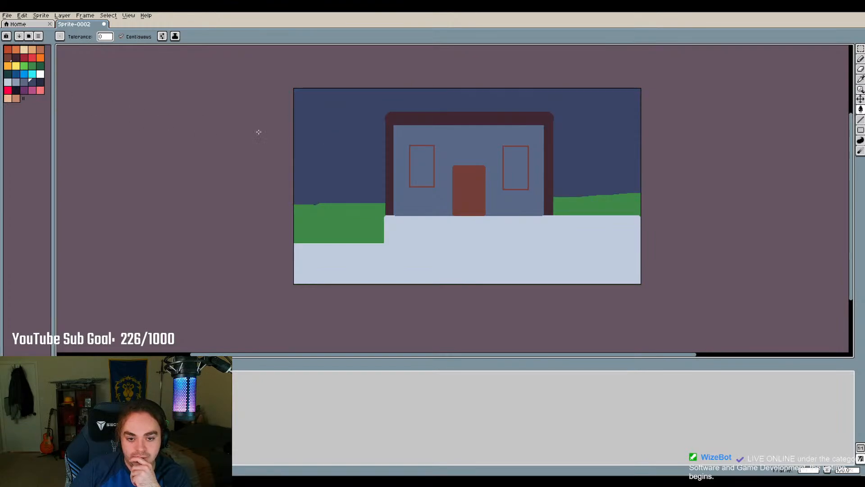
Fill the sky around the building with cyan, undoing the misplaced fill on the building's frame
{"action": "left_click", "coordinate": [15, 74]}
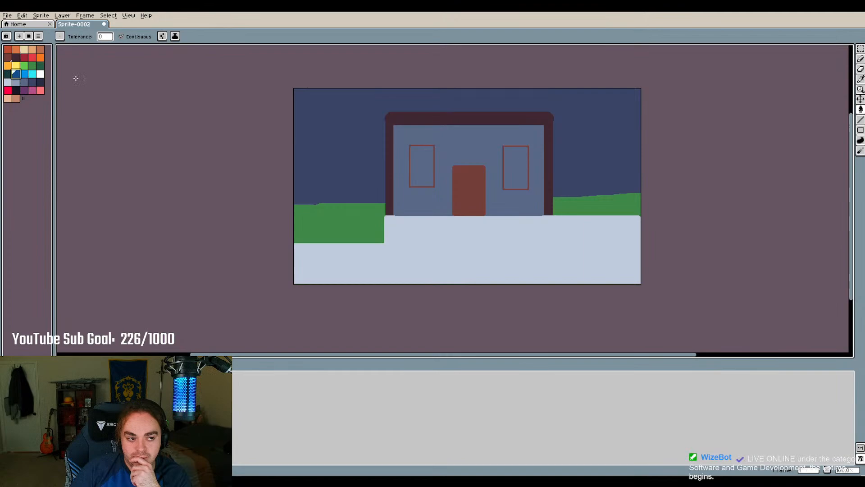
{"action": "left_click", "coordinate": [32, 74]}
{"action": "left_click", "coordinate": [387, 159]}
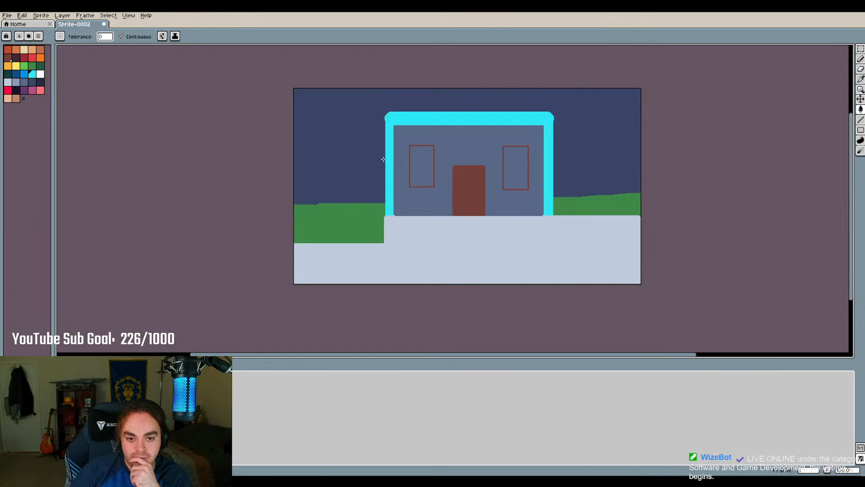
{"action": "key", "text": "ctrl+z"}
{"action": "left_click", "coordinate": [359, 144]}
{"action": "scroll", "coordinate": [339, 215], "scroll_direction": "up", "scroll_amount": 3}
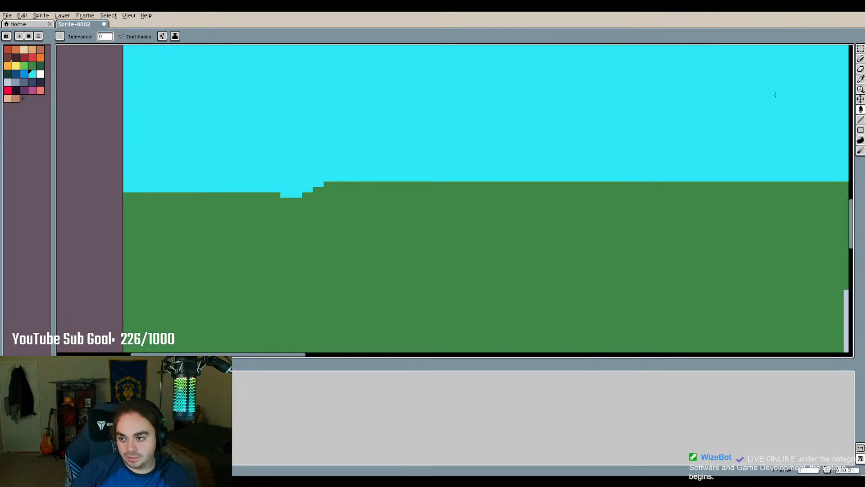
{"action": "scroll", "coordinate": [775, 95], "scroll_direction": "down", "scroll_amount": 4}
{"action": "scroll", "coordinate": [578, 186], "scroll_direction": "up", "scroll_amount": 2}
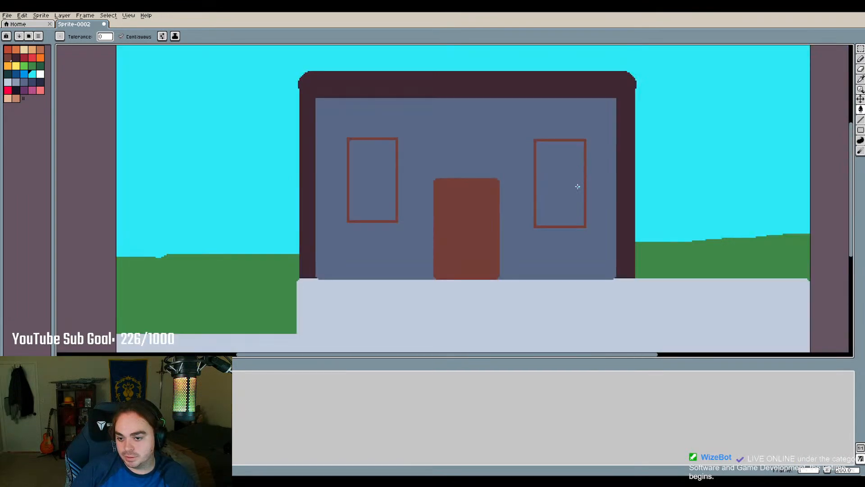
{"action": "scroll", "coordinate": [577, 186], "scroll_direction": "down", "scroll_amount": 1}
{"action": "scroll", "coordinate": [564, 187], "scroll_direction": "up", "scroll_amount": 1}
{"action": "scroll", "coordinate": [566, 189], "scroll_direction": "down", "scroll_amount": 1}
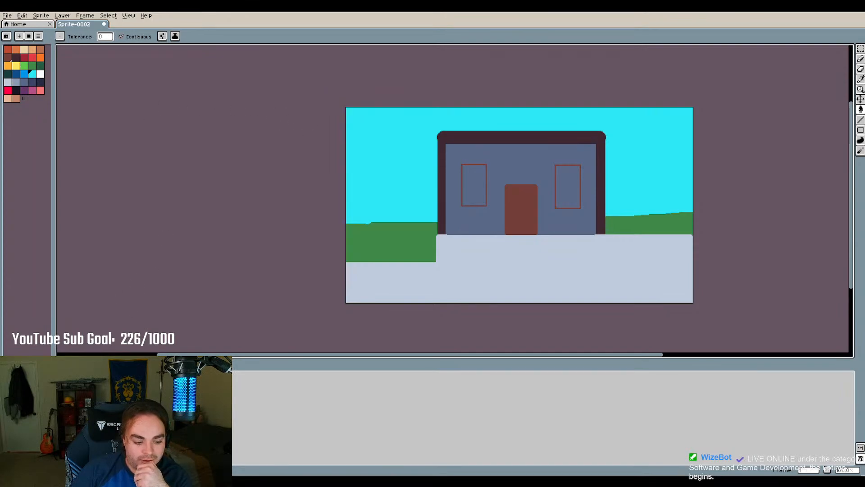
Toggle the current layer's visibility off and on to check what is drawn on it
{"action": "key", "text": "shift+x"}
{"action": "key", "text": "shift+x"}
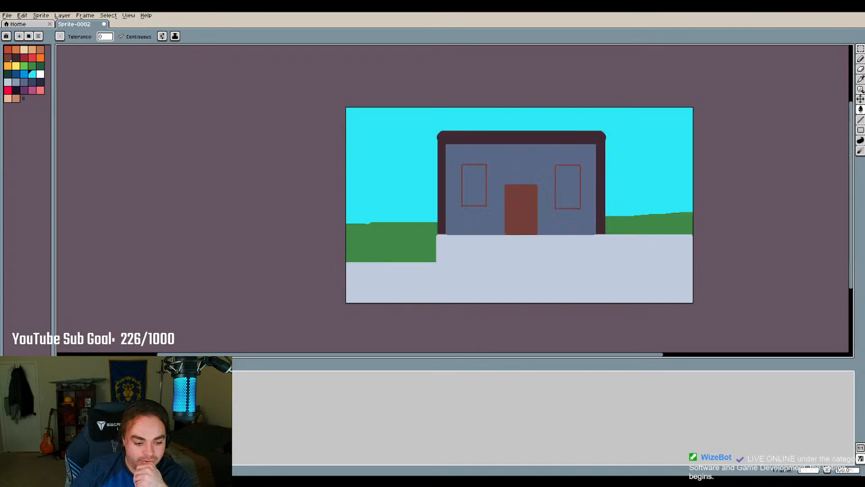
{"action": "key", "text": "shift+x"}
{"action": "key", "text": "shift+x"}
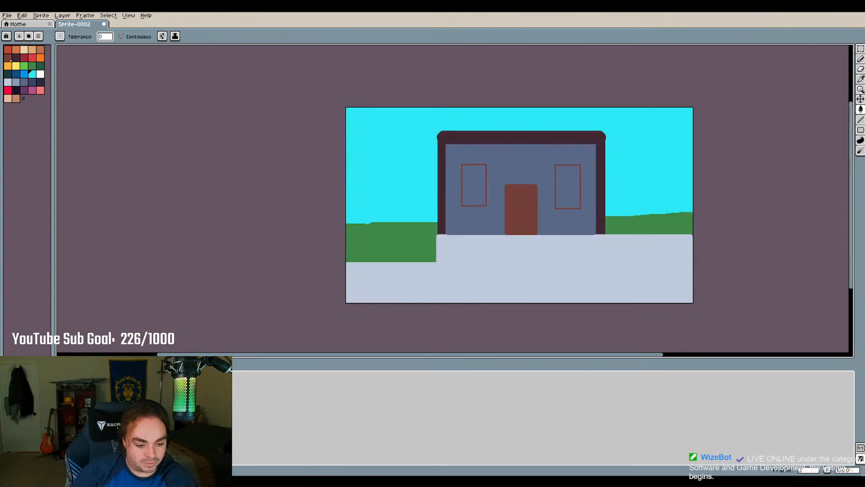
{"action": "key", "text": "shift+x"}
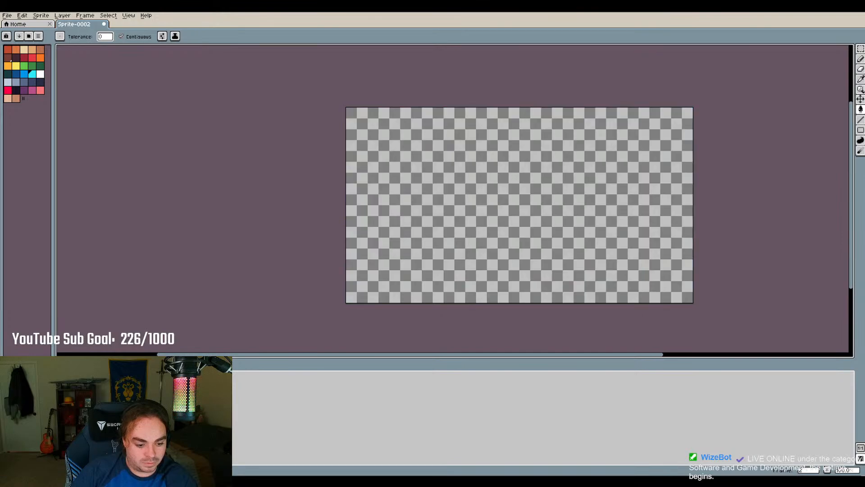
{"action": "key", "text": "shift+x"}
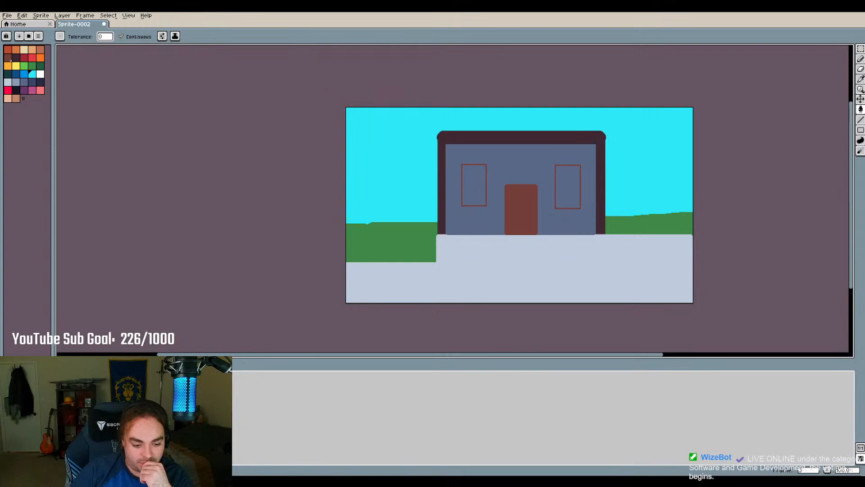
{"action": "key", "text": "alt+n"}
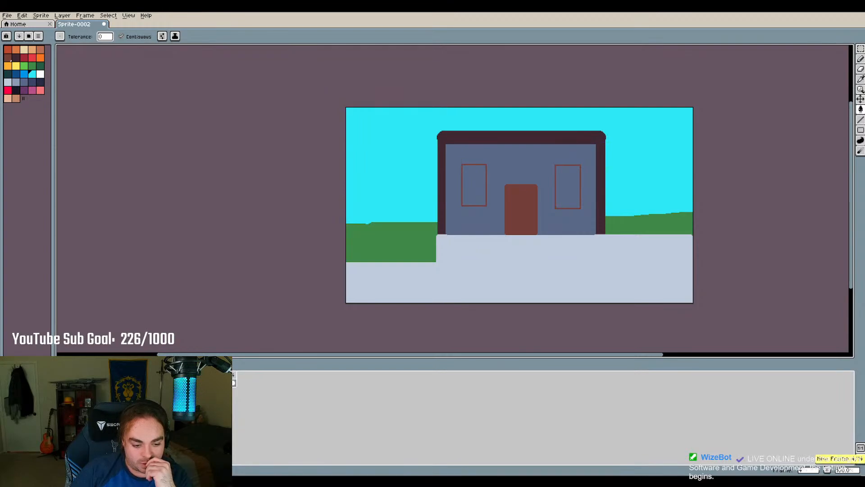
Try an orange pencil scribble in the sky beside the building, flip between frames to compare, and undo the scribble
{"action": "key", "text": "Left"}
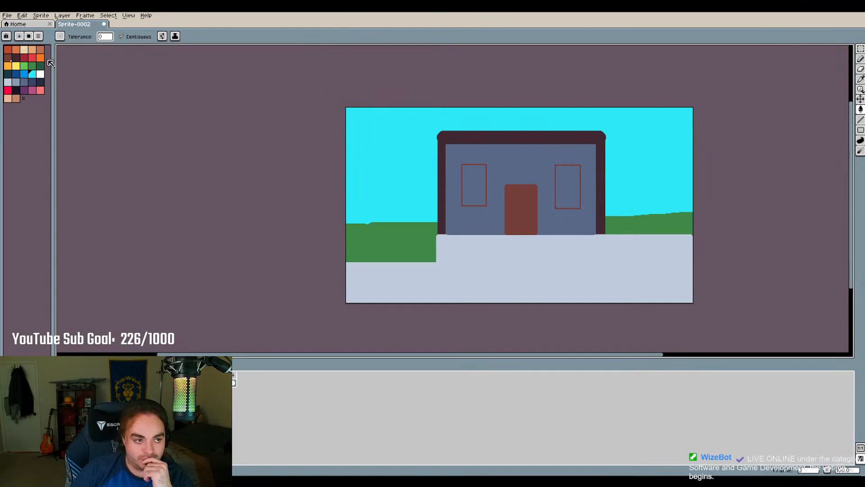
{"action": "left_click", "coordinate": [860, 48]}
{"action": "key", "text": "w"}
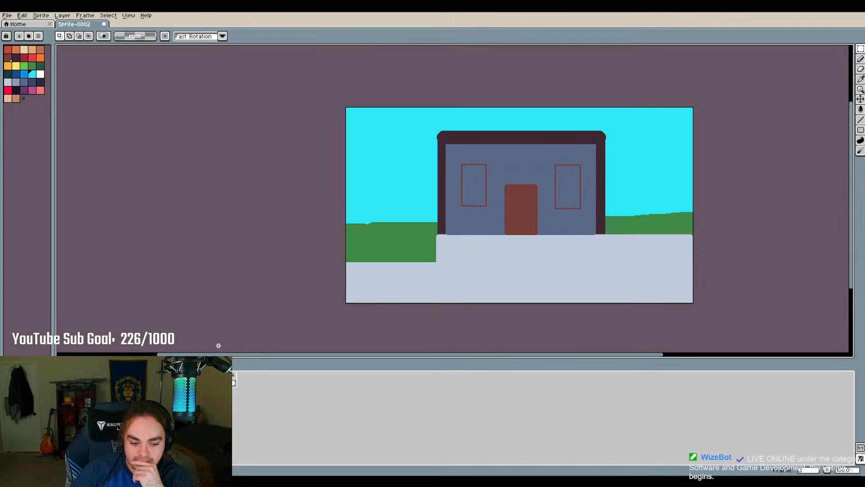
{"action": "left_click", "coordinate": [40, 57]}
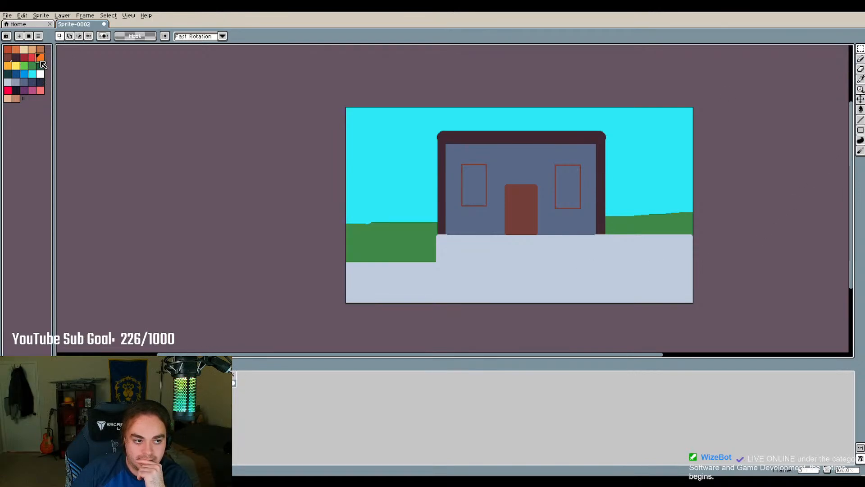
{"action": "left_click", "coordinate": [860, 58]}
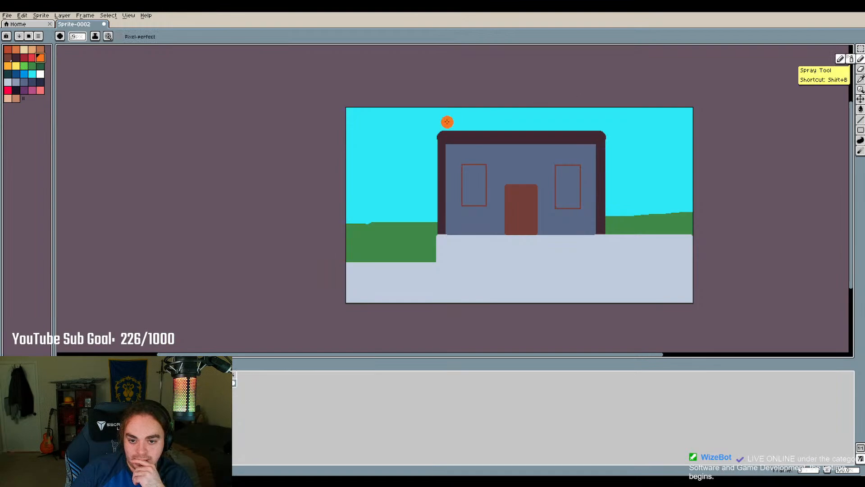
{"action": "left_click_drag", "start_coordinate": [397, 139], "coordinate": [384, 187]}
{"action": "key", "text": "Left"}
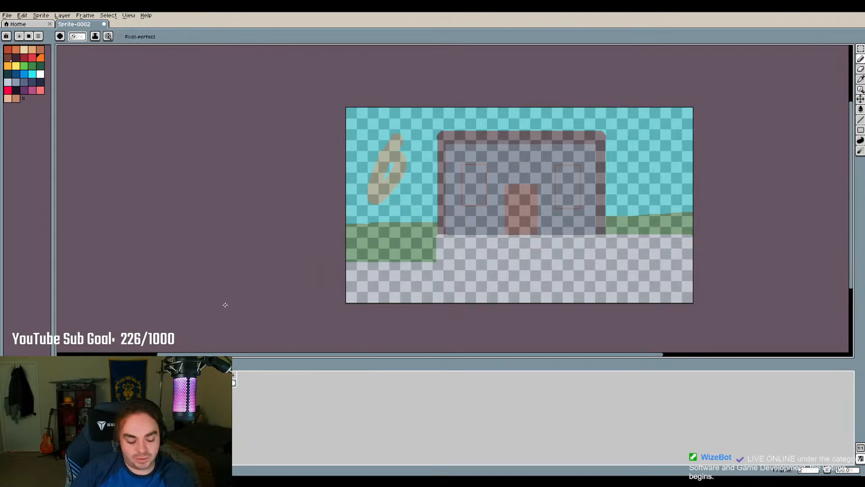
{"action": "key", "text": "Right"}
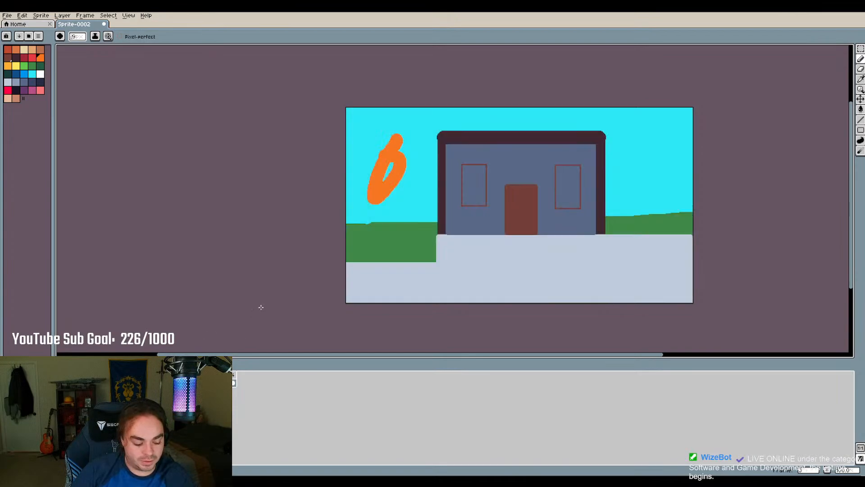
{"action": "key", "text": "ctrl+z"}
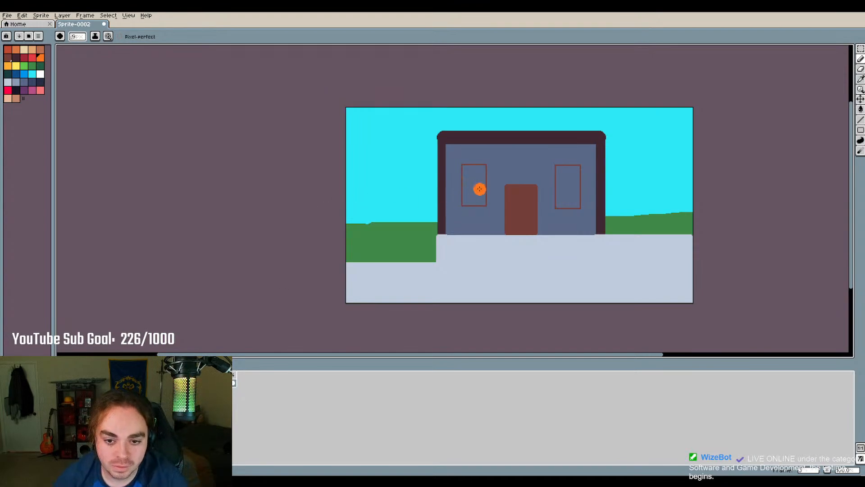
Examine the onion-skinned building from the blank frame and return to the drawn frame to compare
{"action": "scroll", "coordinate": [477, 187], "scroll_direction": "left", "scroll_amount": 2}
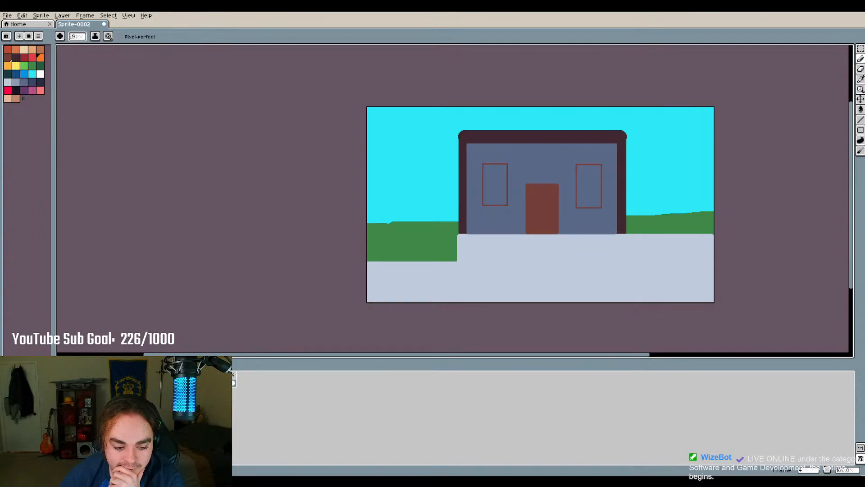
{"action": "key", "text": "alt+n"}
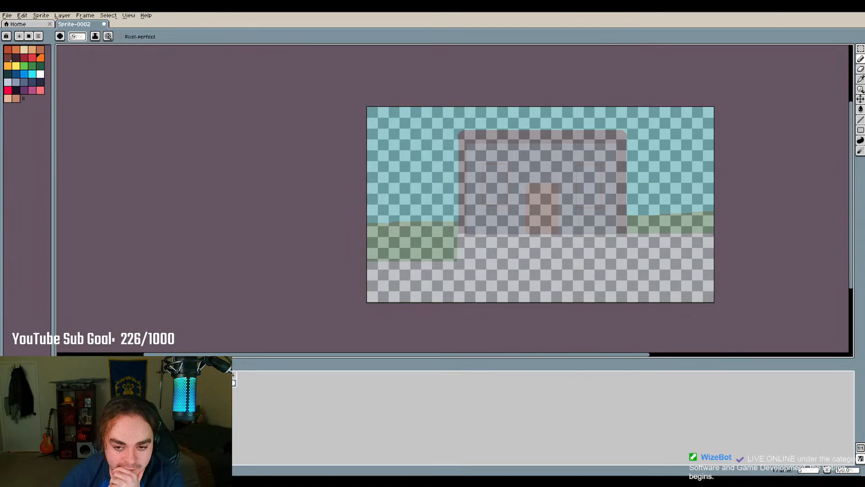
{"action": "scroll", "coordinate": [619, 176], "scroll_direction": "up", "scroll_amount": 1}
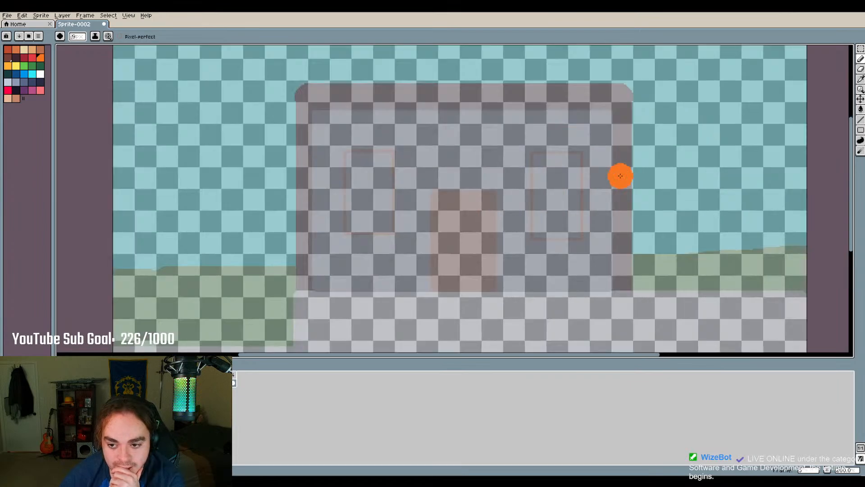
{"action": "scroll", "coordinate": [564, 182], "scroll_direction": "down", "scroll_amount": 1}
{"action": "scroll", "coordinate": [550, 184], "scroll_direction": "up", "scroll_amount": 1}
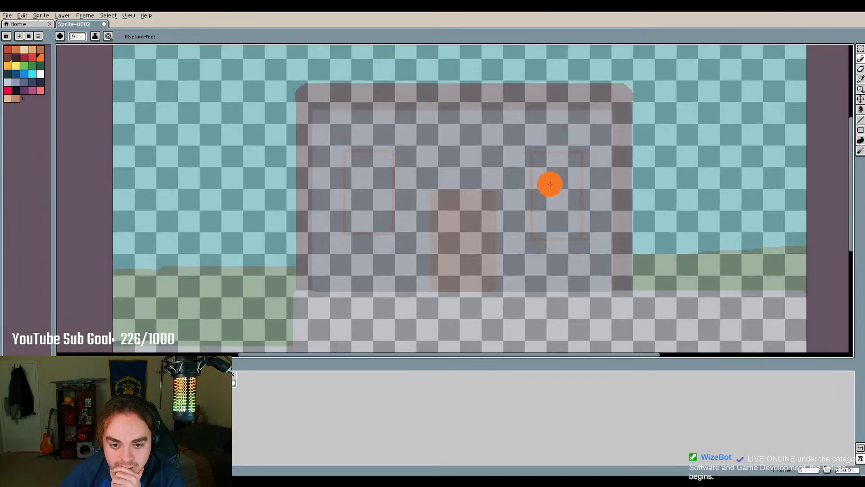
{"action": "scroll", "coordinate": [546, 185], "scroll_direction": "down", "scroll_amount": 1}
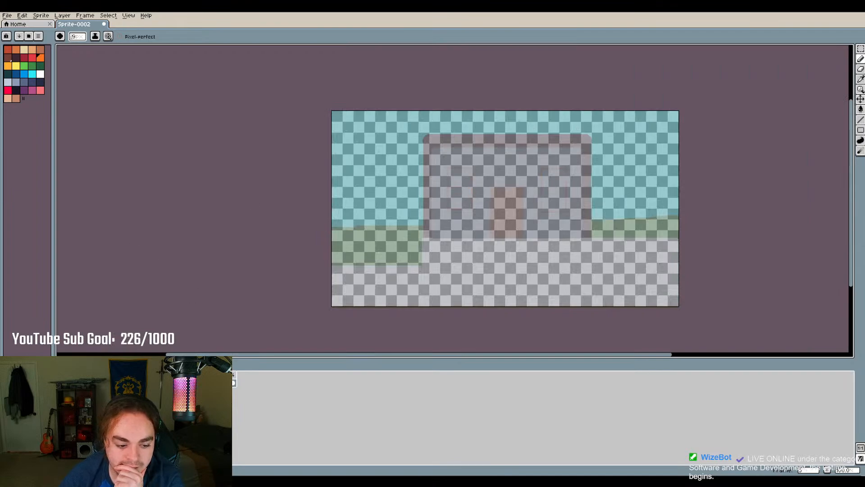
{"action": "key", "text": "Left"}
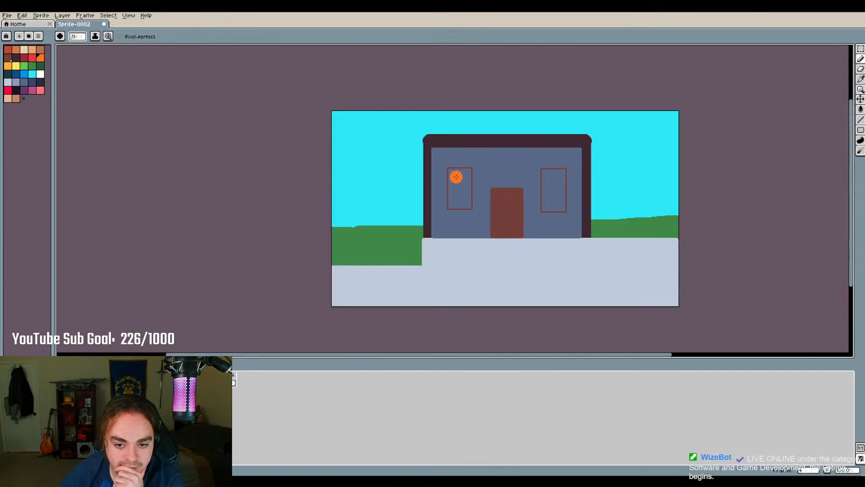
{"action": "scroll", "coordinate": [482, 167], "scroll_direction": "up", "scroll_amount": 1}
{"action": "scroll", "coordinate": [483, 168], "scroll_direction": "down", "scroll_amount": 1}
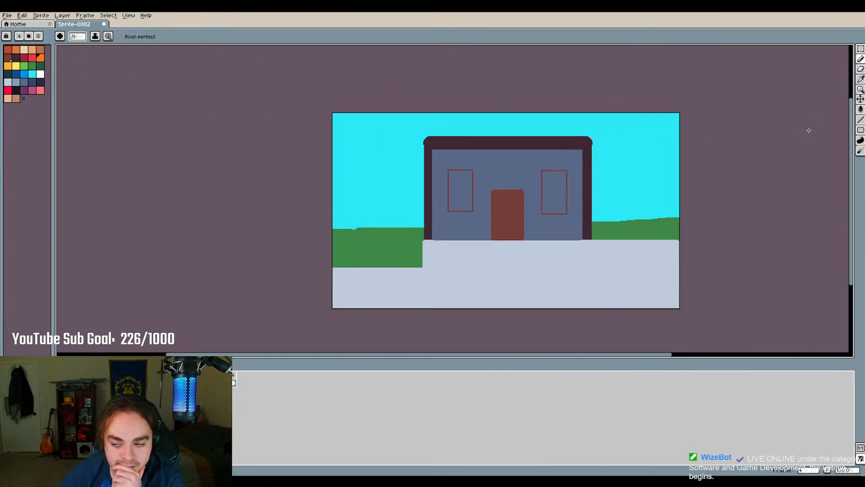
Select the entire canvas with the Rectangular Marquee tool
{"action": "left_click", "coordinate": [861, 50]}
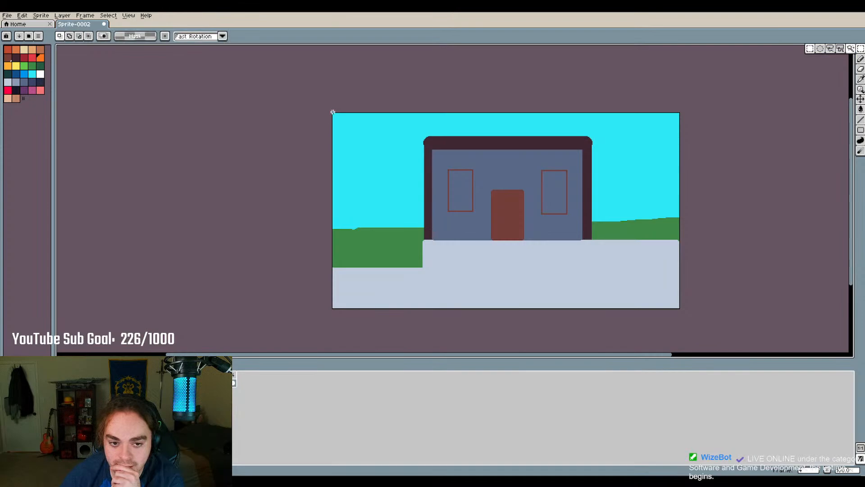
{"action": "left_click_drag", "start_coordinate": [332, 113], "coordinate": [677, 308]}
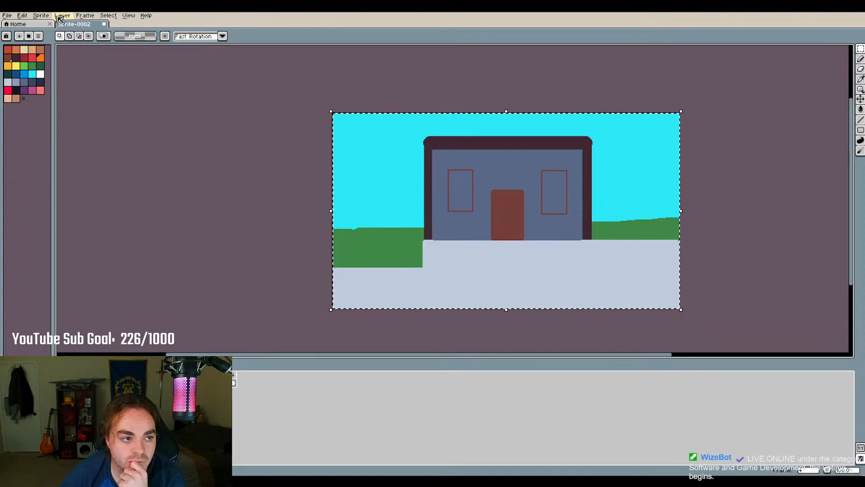
Try enlarging the whole sprite by percentage with nearest-neighbor interpolation, check it across frames, and undo the resize
{"action": "left_click", "coordinate": [42, 16]}
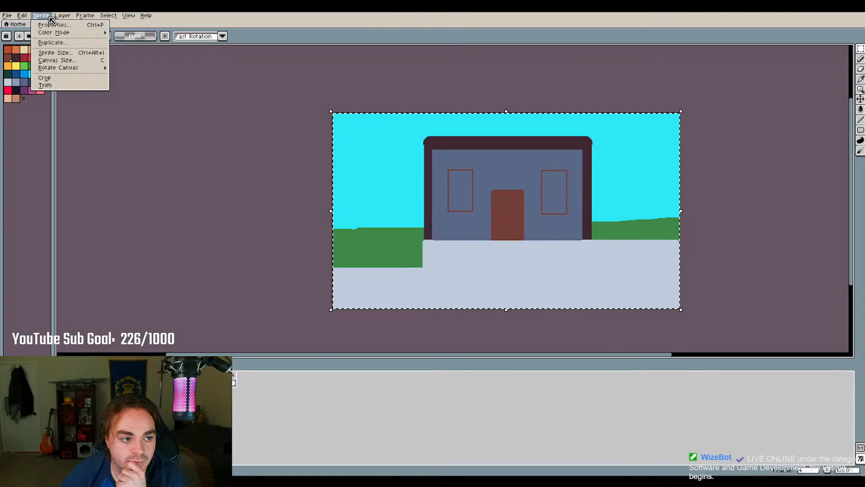
{"action": "left_click", "coordinate": [66, 52]}
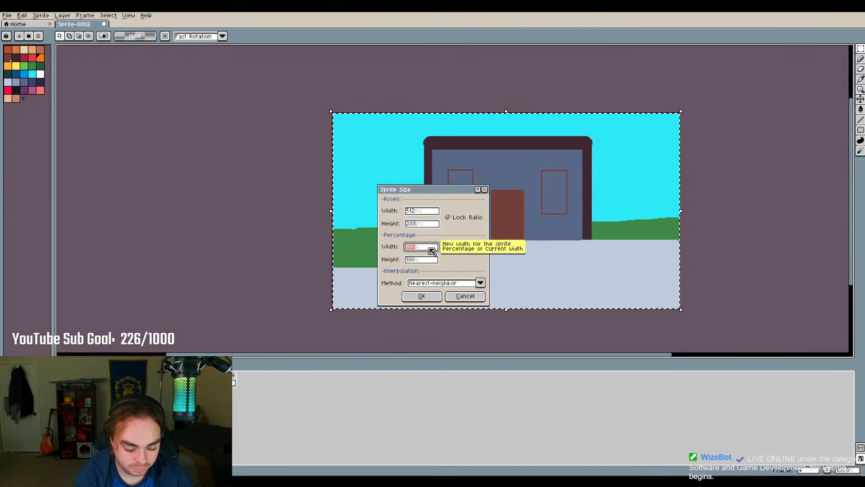
{"action": "left_click", "coordinate": [422, 295]}
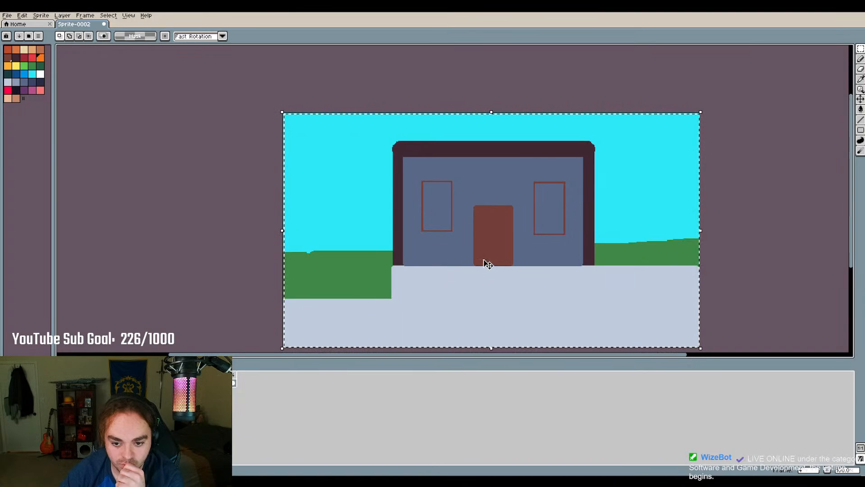
{"action": "scroll", "coordinate": [501, 234], "scroll_direction": "down", "scroll_amount": 1}
{"action": "scroll", "coordinate": [504, 235], "scroll_direction": "up", "scroll_amount": 1}
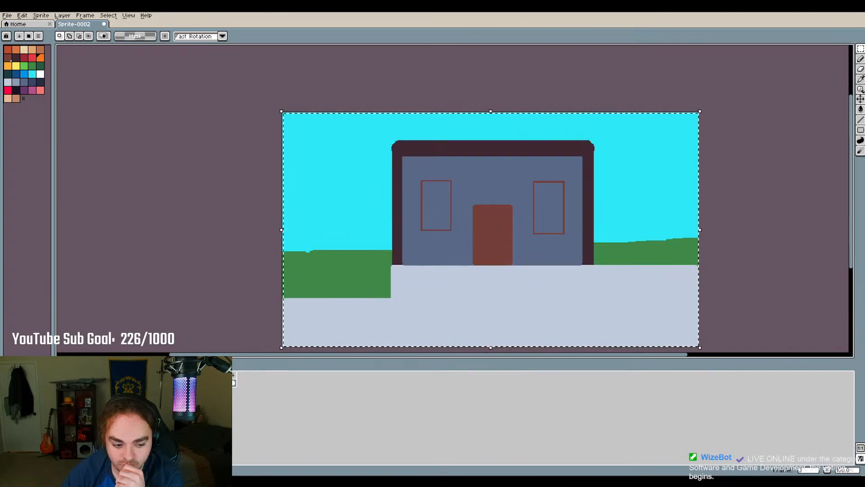
{"action": "key", "text": "Left"}
{"action": "key", "text": "Right"}
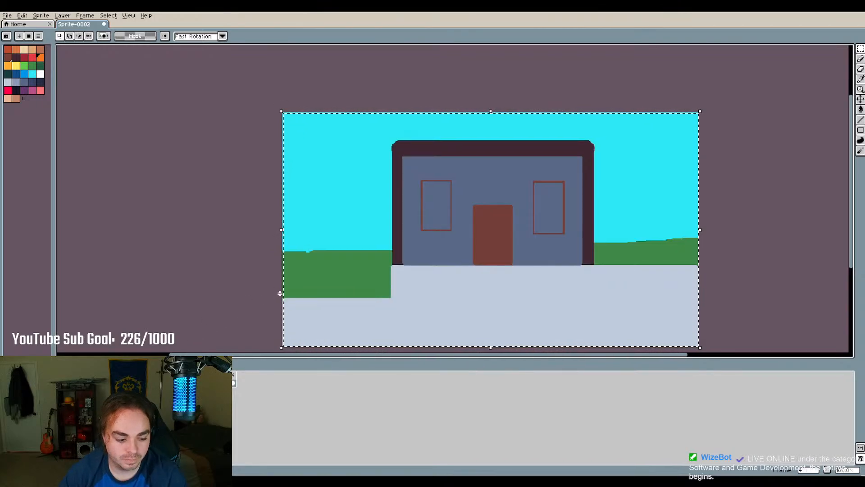
{"action": "key", "text": "ctrl+z"}
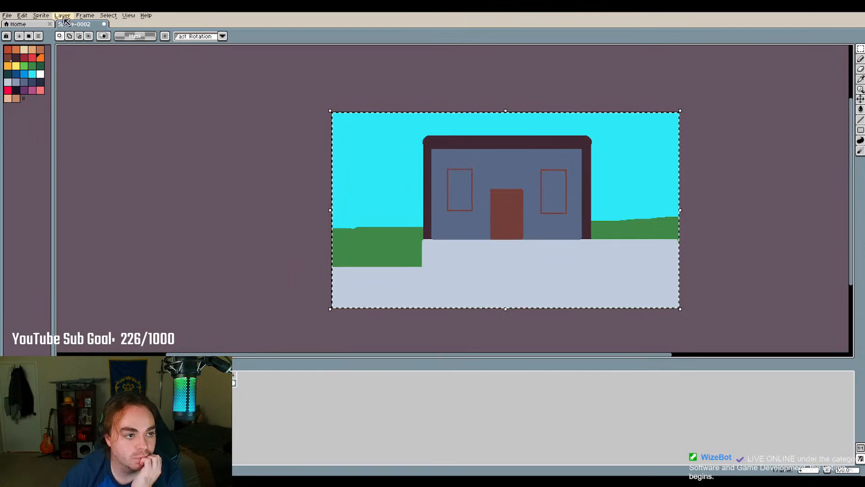
Try to expand the canvas selection by 20 pixels and undo the accidental transformation of its contents
{"action": "left_click", "coordinate": [47, 17]}
{"action": "mouse_move", "coordinate": [60, 21]}
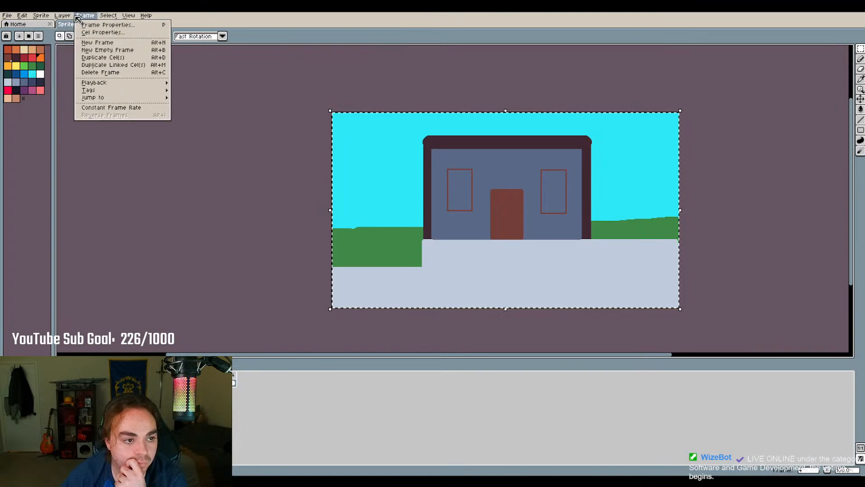
{"action": "mouse_move", "coordinate": [104, 17]}
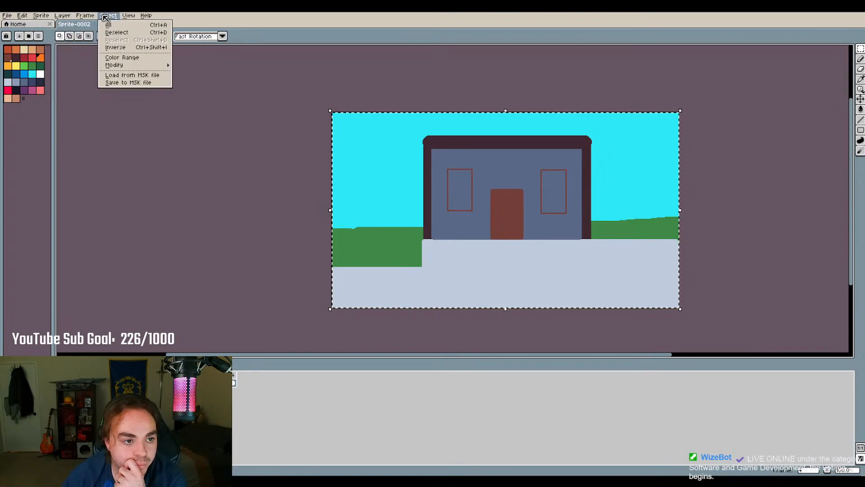
{"action": "mouse_move", "coordinate": [145, 68]}
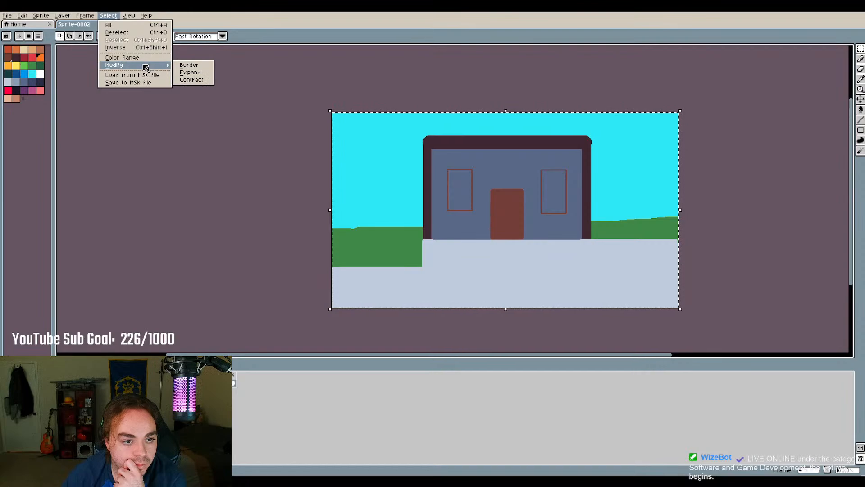
{"action": "left_click", "coordinate": [186, 72]}
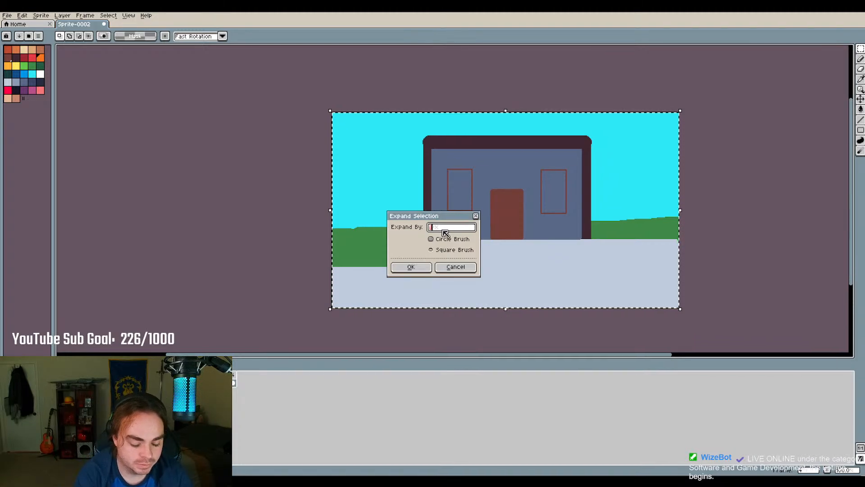
{"action": "key", "text": "Return"}
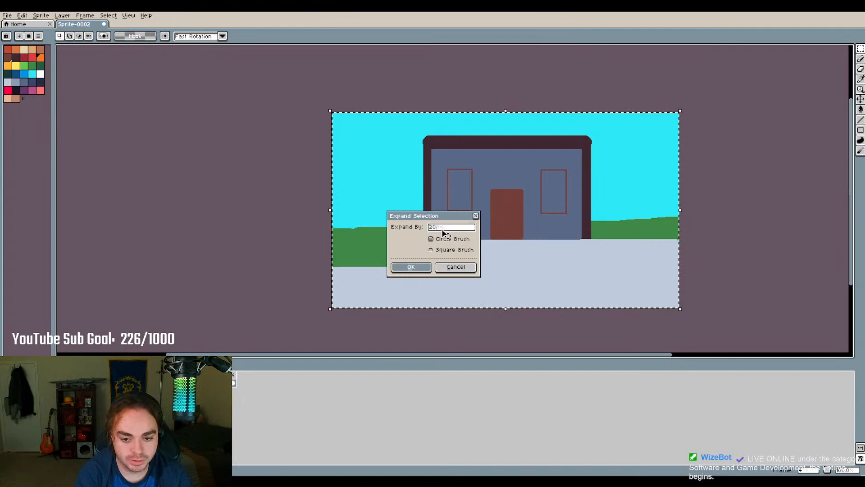
{"action": "left_click", "coordinate": [422, 272]}
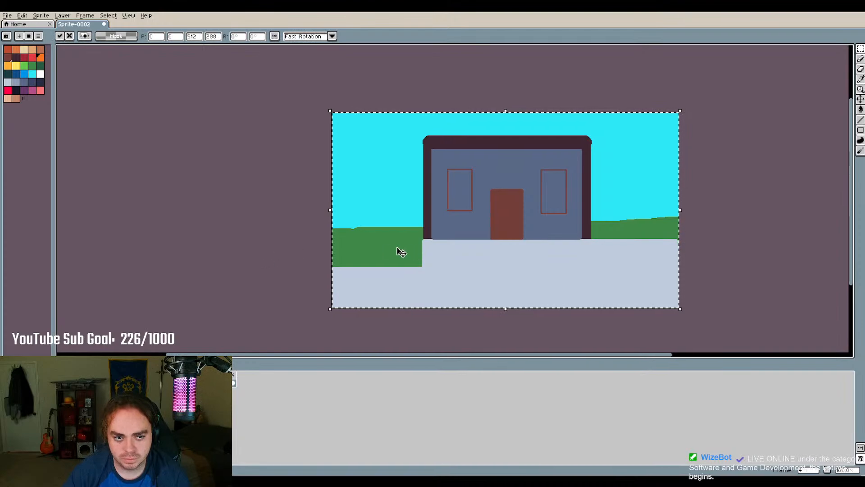
{"action": "key", "text": "ctrl+z"}
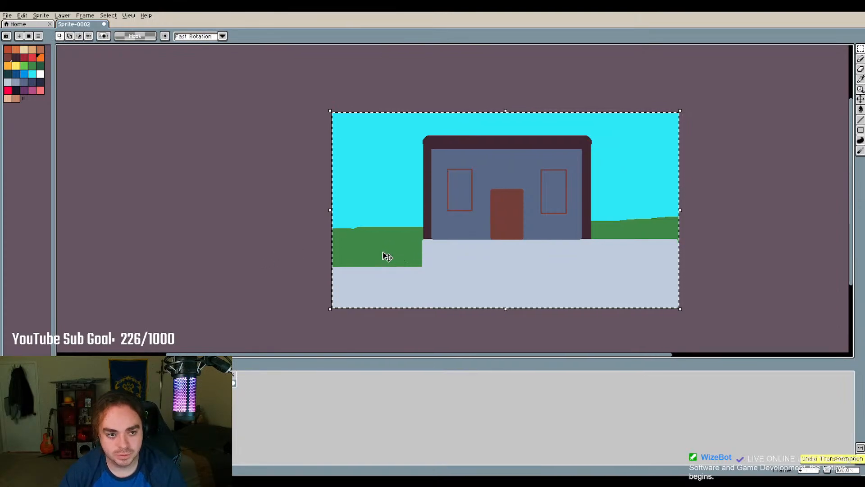
{"action": "left_click", "coordinate": [129, 17]}
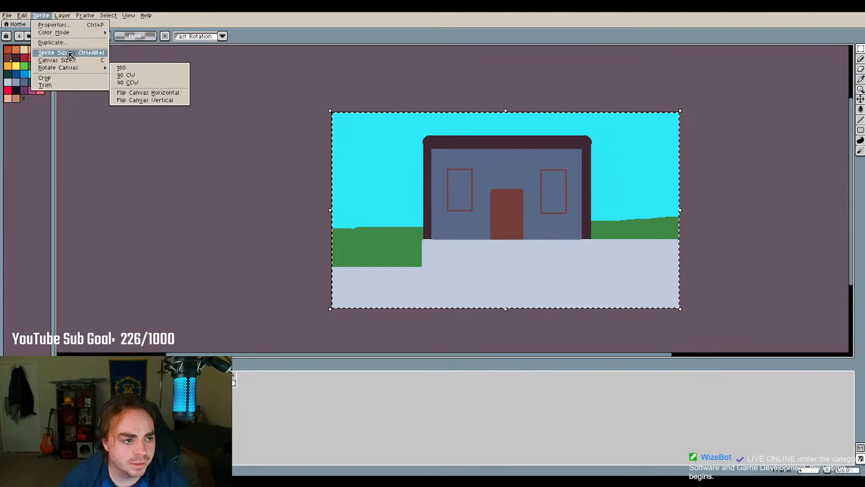
{"action": "left_click", "coordinate": [68, 60]}
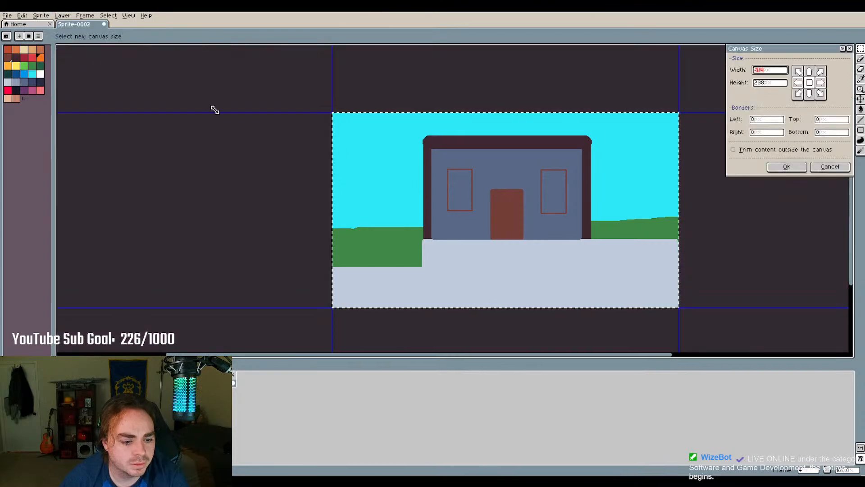
{"action": "left_click_drag", "start_coordinate": [408, 156], "coordinate": [418, 154]}
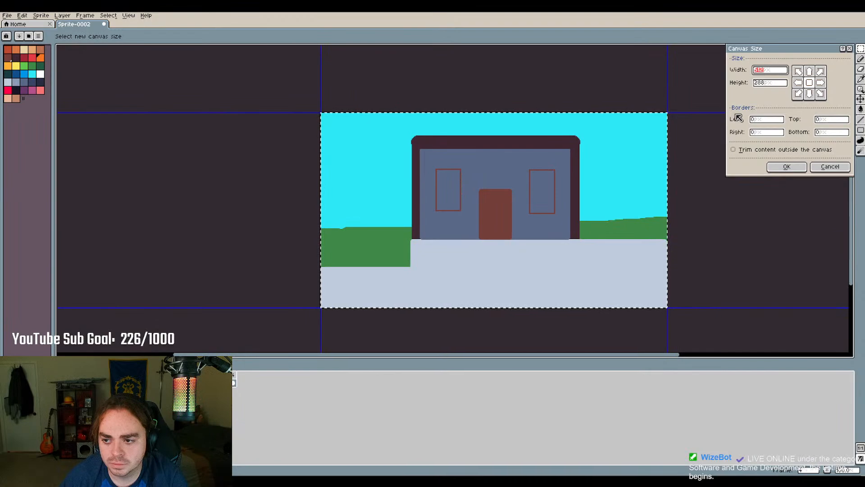
{"action": "left_click", "coordinate": [825, 73]}
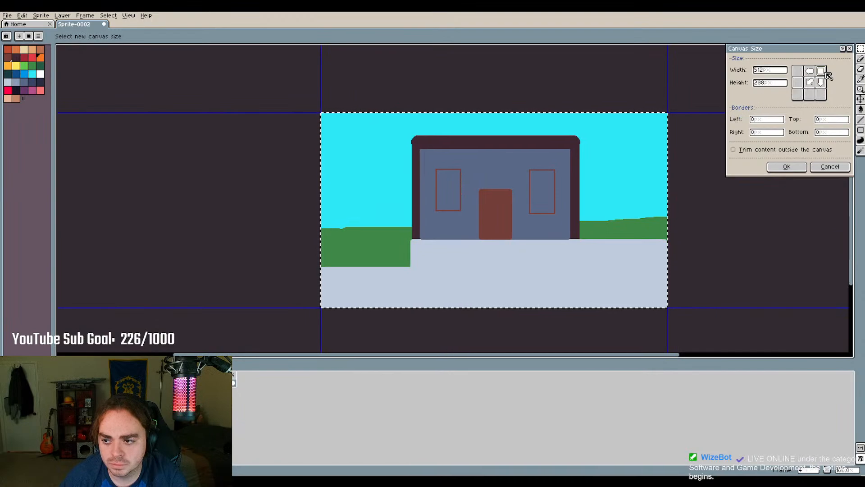
{"action": "left_click_drag", "start_coordinate": [651, 145], "coordinate": [630, 162]}
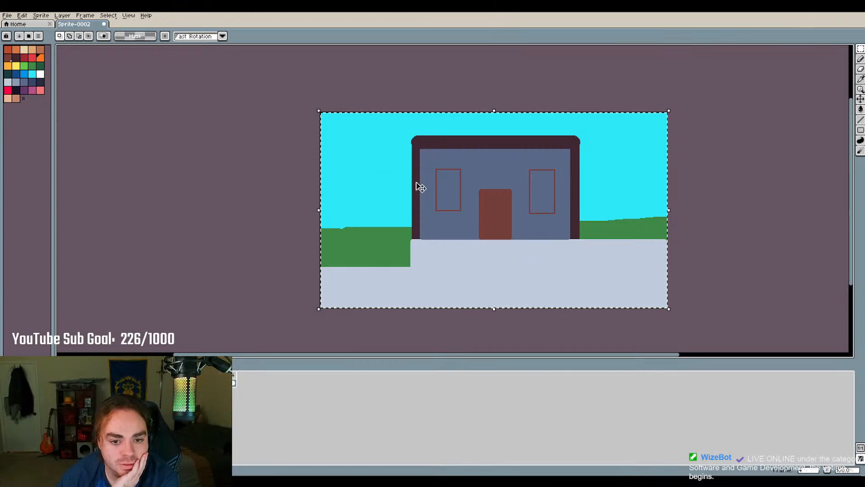
Shift the selected artwork slightly to the right and down on the canvas and commit the move
{"action": "mouse_move", "coordinate": [417, 186]}
{"action": "left_mouse_down"}
{"action": "mouse_move", "coordinate": [416, 230]}
{"action": "mouse_move", "coordinate": [386, 329]}
{"action": "mouse_move", "coordinate": [433, 185]}
{"action": "mouse_move", "coordinate": [369, 168]}
{"action": "mouse_move", "coordinate": [433, 195]}
{"action": "mouse_move", "coordinate": [409, 185]}
{"action": "mouse_move", "coordinate": [423, 185]}
{"action": "left_mouse_up"}
{"action": "key", "text": "Return"}
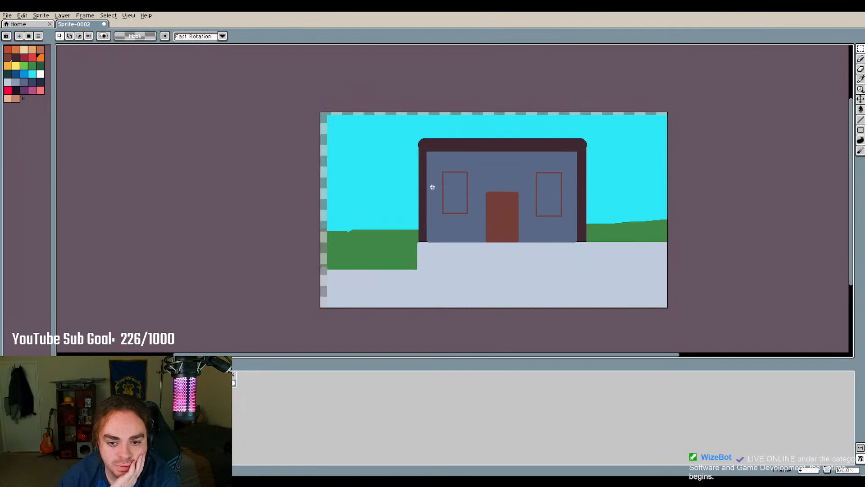
Undo the last shift of the artwork and restore the selection around the entire canvas
{"action": "key", "text": "ctrl+z"}
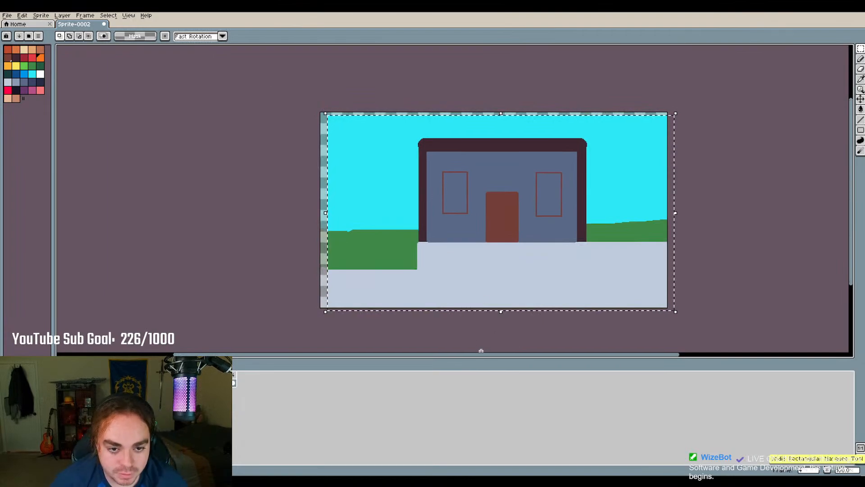
{"action": "left_click_drag", "start_coordinate": [328, 126], "coordinate": [239, 47]}
{"action": "key", "text": "ctrl+z"}
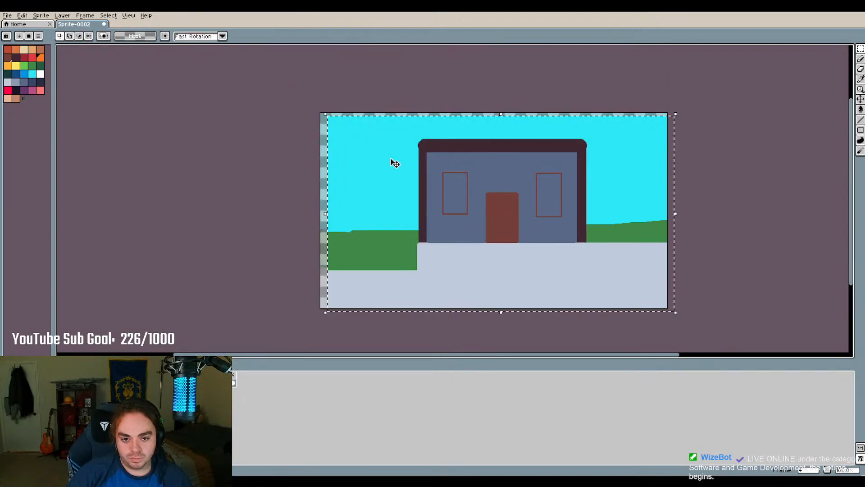
{"action": "key", "text": "ctrl+z"}
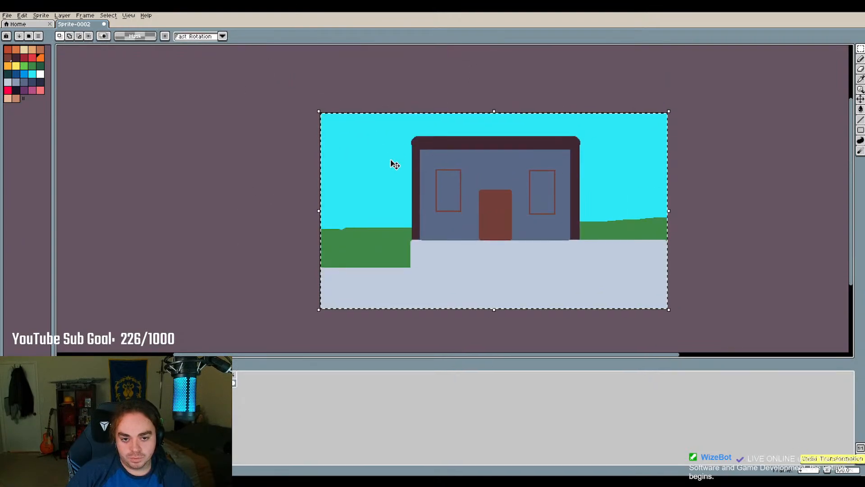
Enlarge the selected artwork to 572 by 341 pixels, reposition it at X -33, Y -13, and commit the transformation
{"action": "left_click", "coordinate": [317, 111]}
{"action": "left_click_drag", "start_coordinate": [319, 113], "coordinate": [280, 77]}
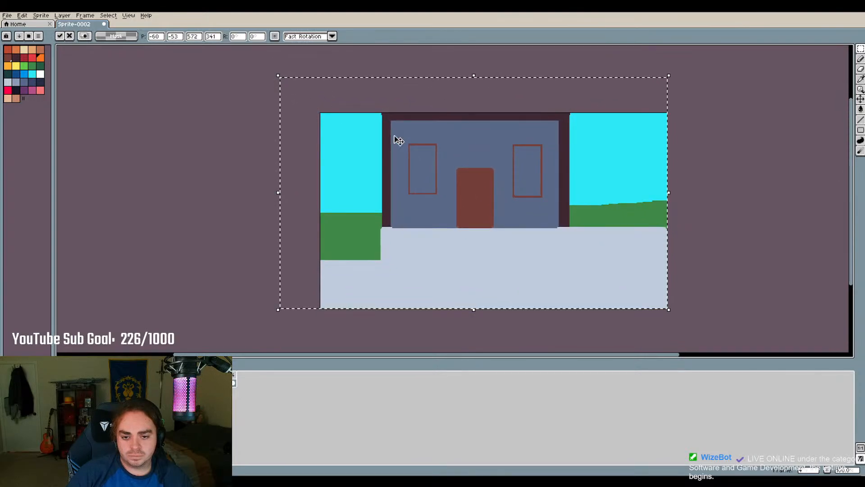
{"action": "left_click_drag", "start_coordinate": [458, 187], "coordinate": [471, 209]}
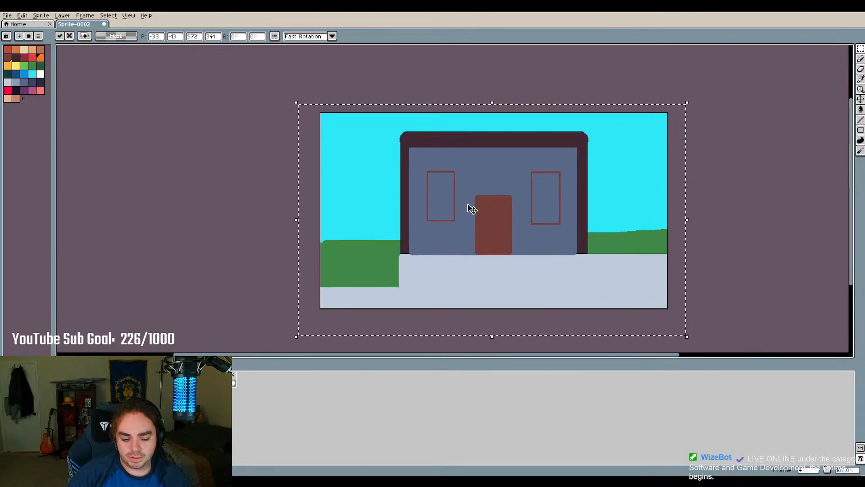
{"action": "key", "text": "Return"}
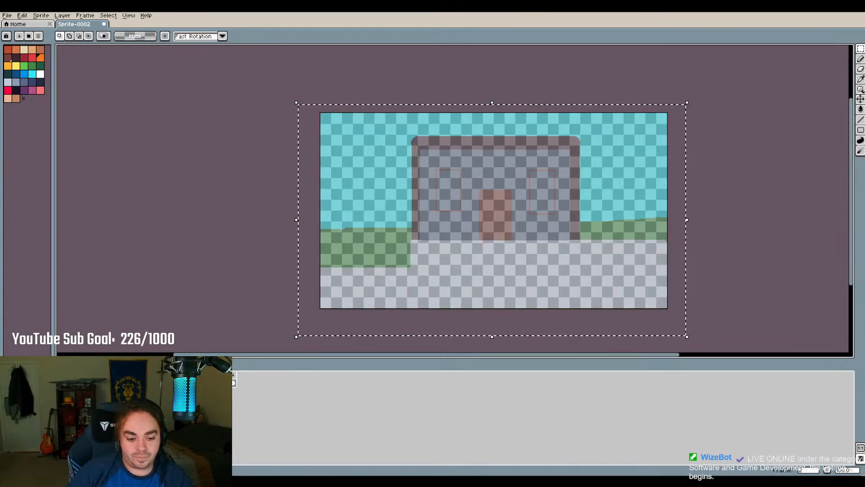
On the empty frame, sketch a freehand rectangular house wall outline with the Pencil tool in dark maroon
{"action": "left_click", "coordinate": [227, 382]}
{"action": "scroll", "coordinate": [522, 181], "scroll_direction": "up", "scroll_amount": 1}
{"action": "scroll", "coordinate": [501, 204], "scroll_direction": "down", "scroll_amount": 1}
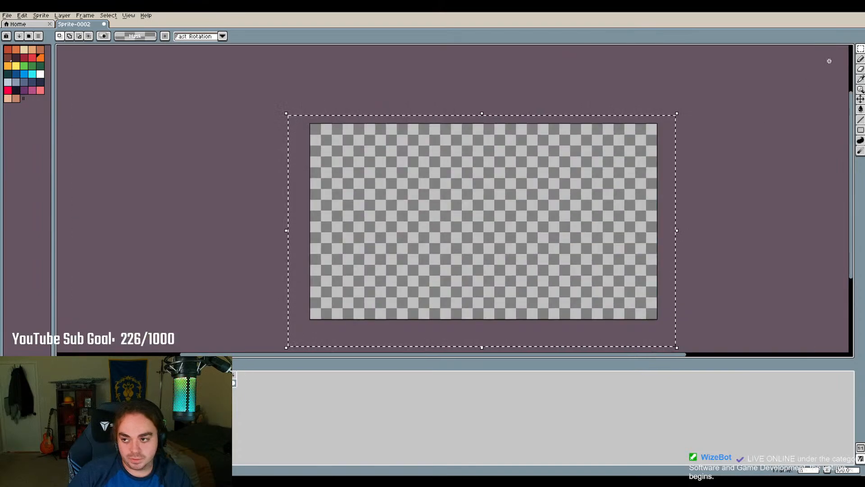
{"action": "left_click", "coordinate": [861, 58]}
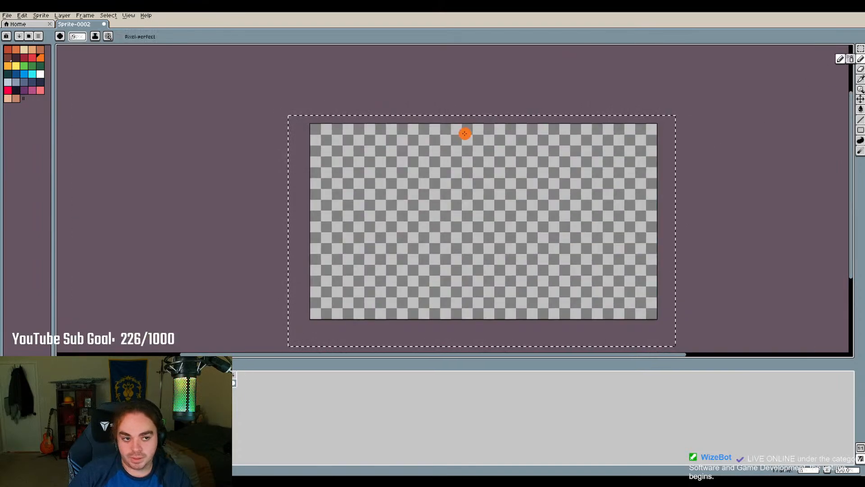
{"action": "left_click", "coordinate": [18, 58]}
{"action": "scroll", "coordinate": [394, 189], "scroll_direction": "up", "scroll_amount": 1}
{"action": "scroll", "coordinate": [459, 228], "scroll_direction": "down", "scroll_amount": 1}
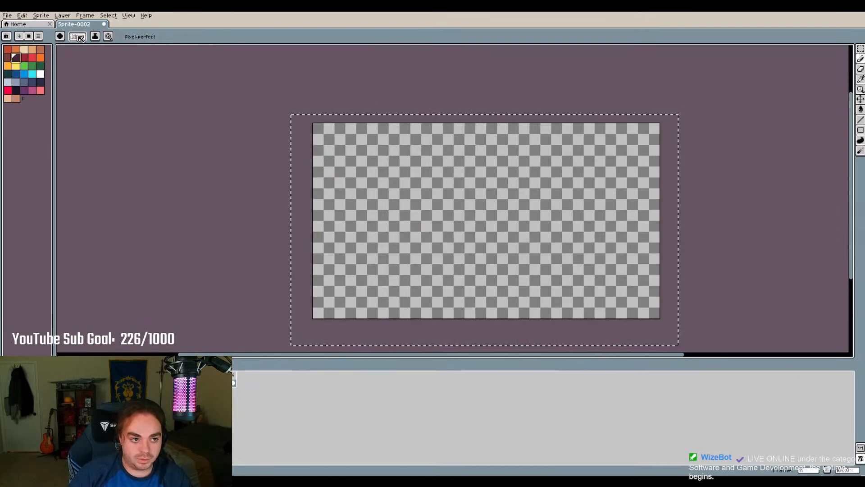
{"action": "scroll", "coordinate": [489, 224], "scroll_direction": "up", "scroll_amount": 1}
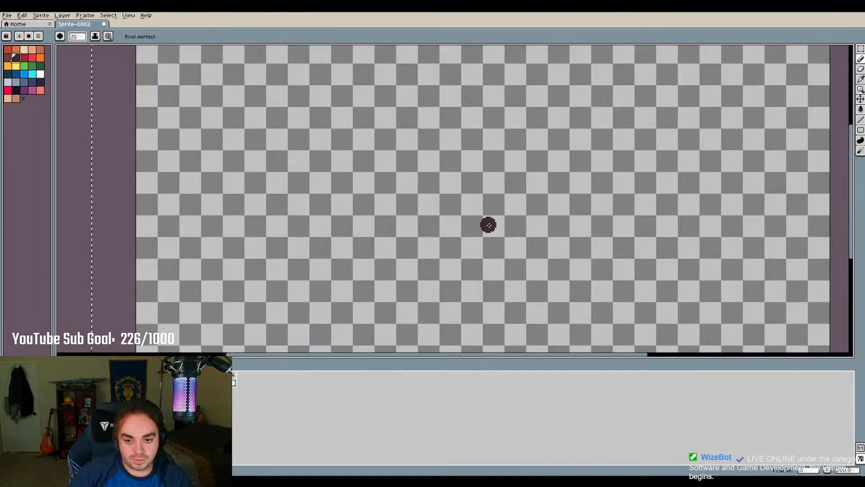
{"action": "left_click_drag", "start_coordinate": [392, 188], "coordinate": [395, 283]}
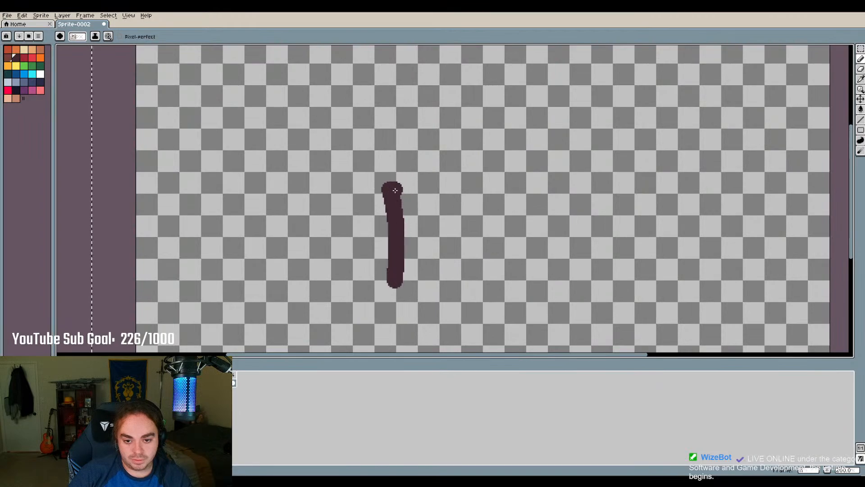
{"action": "mouse_move", "coordinate": [395, 191]}
{"action": "left_mouse_down"}
{"action": "mouse_move", "coordinate": [577, 179]}
{"action": "mouse_move", "coordinate": [584, 273]}
{"action": "mouse_move", "coordinate": [582, 294]}
{"action": "mouse_move", "coordinate": [532, 310]}
{"action": "mouse_move", "coordinate": [387, 308]}
{"action": "mouse_move", "coordinate": [390, 283]}
{"action": "left_mouse_up"}
Draw an arched door at the base of the wall outline and a filled window on either side of it
{"action": "mouse_move", "coordinate": [462, 304]}
{"action": "left_mouse_down"}
{"action": "mouse_move", "coordinate": [469, 292]}
{"action": "mouse_move", "coordinate": [501, 293]}
{"action": "mouse_move", "coordinate": [499, 301]}
{"action": "left_mouse_up"}
{"action": "mouse_move", "coordinate": [537, 232]}
{"action": "left_mouse_down"}
{"action": "mouse_move", "coordinate": [537, 260]}
{"action": "mouse_move", "coordinate": [550, 236]}
{"action": "mouse_move", "coordinate": [528, 235]}
{"action": "left_mouse_up"}
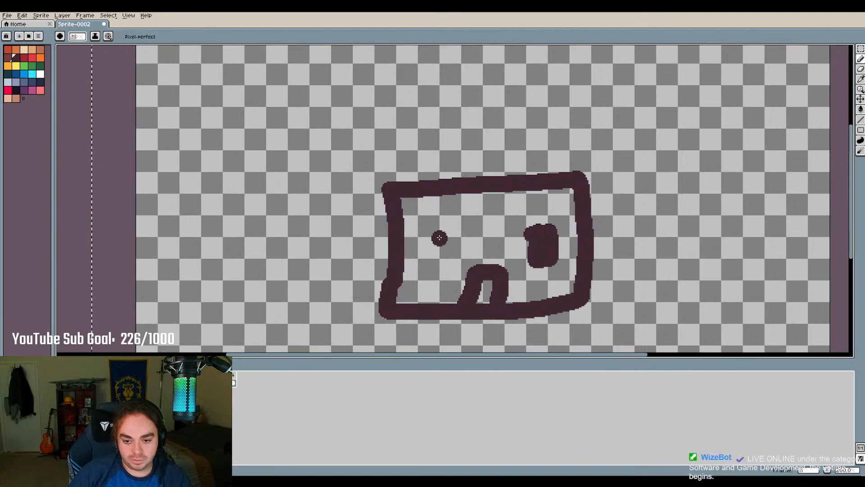
{"action": "mouse_move", "coordinate": [440, 237]}
{"action": "left_mouse_down"}
{"action": "mouse_move", "coordinate": [448, 253]}
{"action": "mouse_move", "coordinate": [450, 230]}
{"action": "left_mouse_up"}
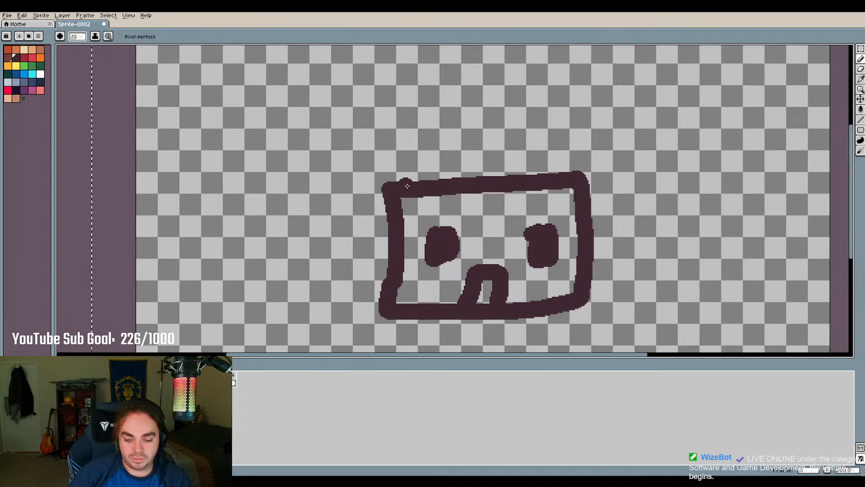
Try a tall upper storey with a peaked roof above the wall outline, and undo it
{"action": "scroll", "coordinate": [406, 185], "scroll_direction": "down", "scroll_amount": 2}
{"action": "scroll", "coordinate": [407, 185], "scroll_direction": "up", "scroll_amount": 2}
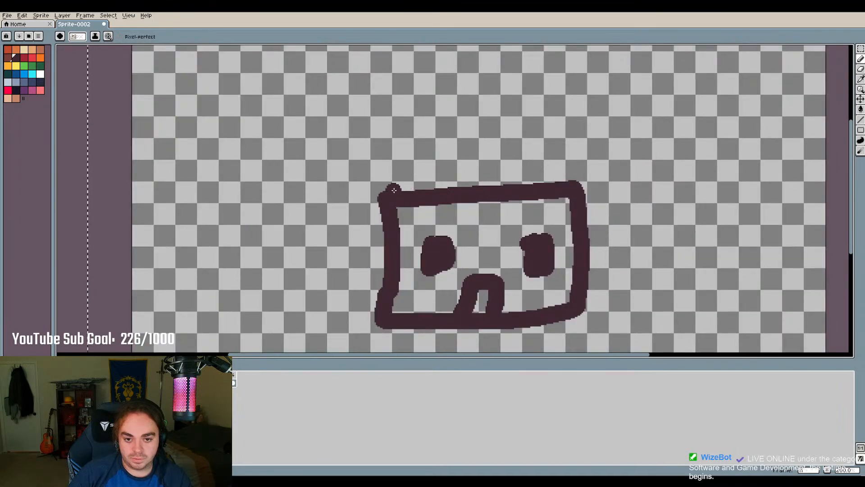
{"action": "mouse_move", "coordinate": [394, 190]}
{"action": "left_mouse_down"}
{"action": "mouse_move", "coordinate": [393, 129]}
{"action": "mouse_move", "coordinate": [464, 55]}
{"action": "mouse_move", "coordinate": [476, 50]}
{"action": "mouse_move", "coordinate": [539, 122]}
{"action": "mouse_move", "coordinate": [524, 130]}
{"action": "left_mouse_up"}
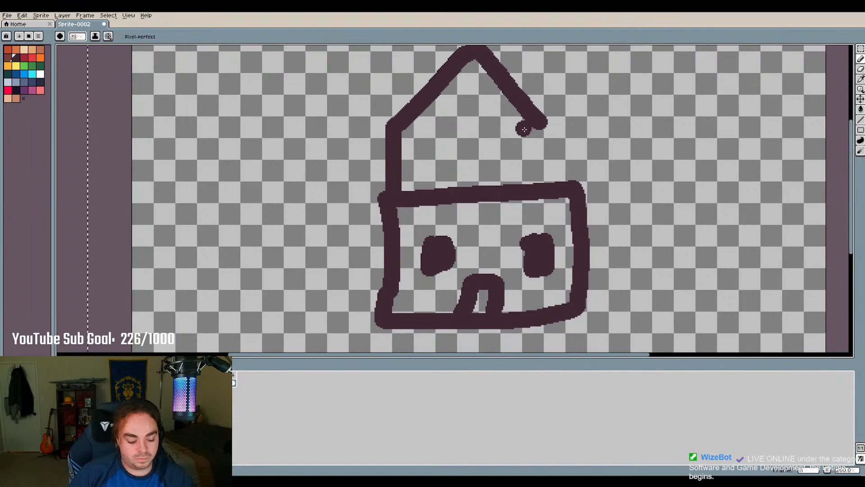
{"action": "key", "text": "ctrl+z"}
{"action": "key", "text": "ctrl+z"}
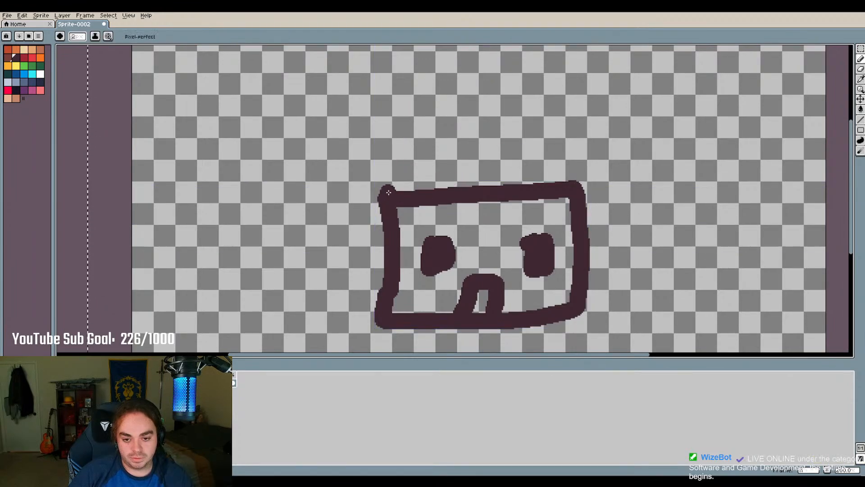
Try two freehand triangular roofs directly on top of the wall outline, undoing each one
{"action": "mouse_move", "coordinate": [389, 193]}
{"action": "left_mouse_down"}
{"action": "mouse_move", "coordinate": [482, 97]}
{"action": "mouse_move", "coordinate": [565, 186]}
{"action": "left_mouse_up"}
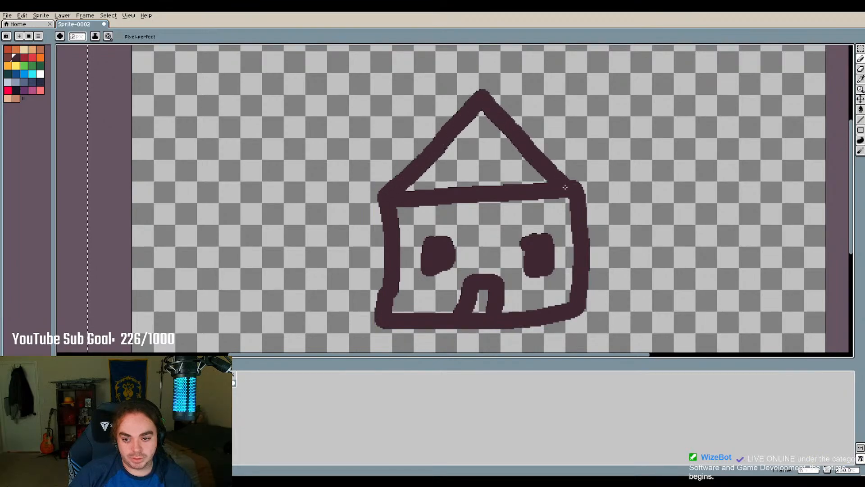
{"action": "key", "text": "m"}
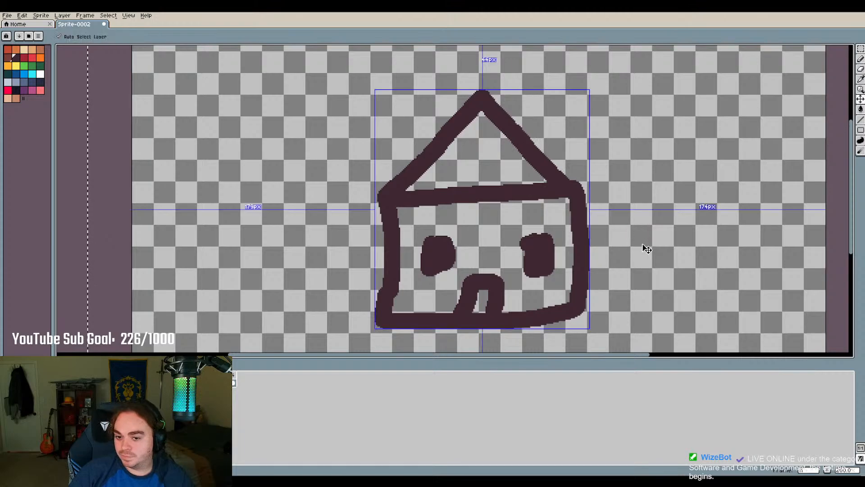
{"action": "key", "text": "ctrl+z"}
{"action": "key", "text": "b"}
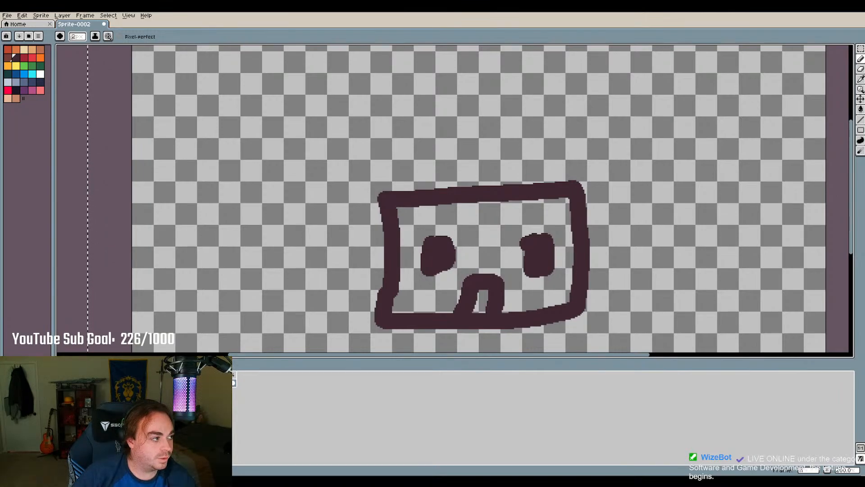
{"action": "mouse_move", "coordinate": [388, 194]}
{"action": "left_mouse_down"}
{"action": "mouse_move", "coordinate": [505, 85]}
{"action": "mouse_move", "coordinate": [571, 186]}
{"action": "left_mouse_up"}
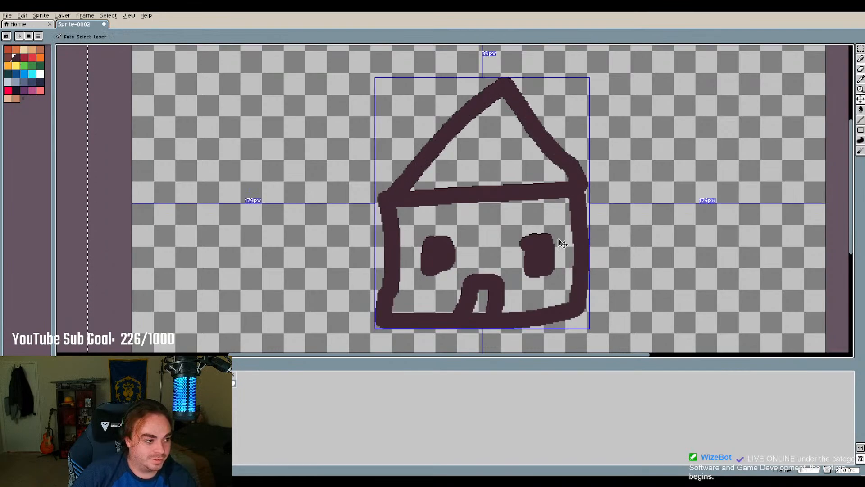
{"action": "key", "text": "ctrl+z"}
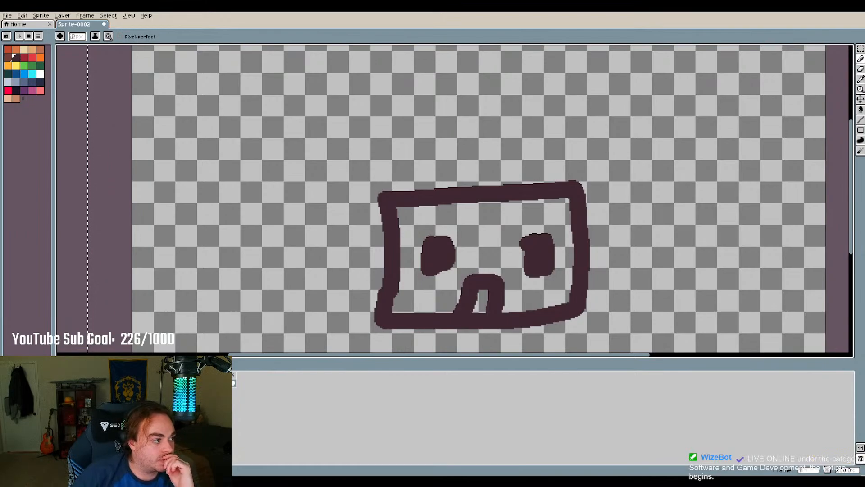
Draw a box-shaped second storey above the house's wall outline
{"action": "left_click", "coordinate": [342, 147]}
{"action": "key", "text": "ctrl+z"}
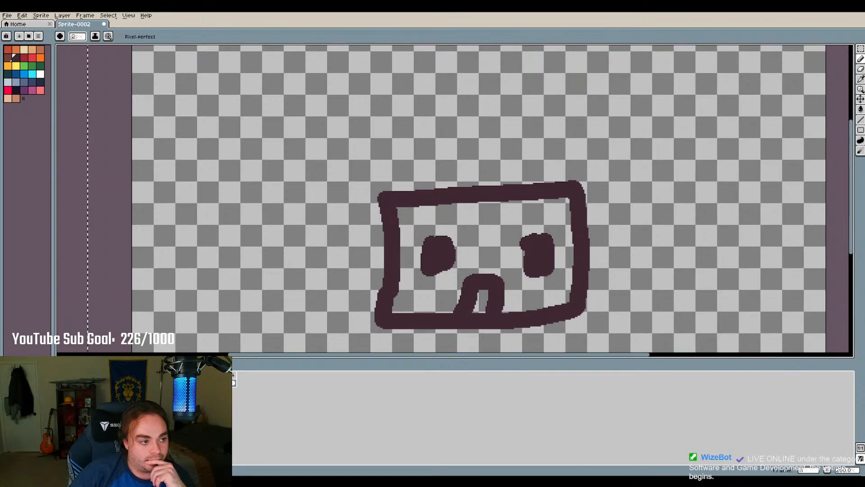
{"action": "mouse_move", "coordinate": [389, 195]}
{"action": "left_mouse_down"}
{"action": "mouse_move", "coordinate": [393, 103]}
{"action": "mouse_move", "coordinate": [416, 99]}
{"action": "mouse_move", "coordinate": [565, 104]}
{"action": "mouse_move", "coordinate": [579, 166]}
{"action": "mouse_move", "coordinate": [572, 189]}
{"action": "left_mouse_up"}
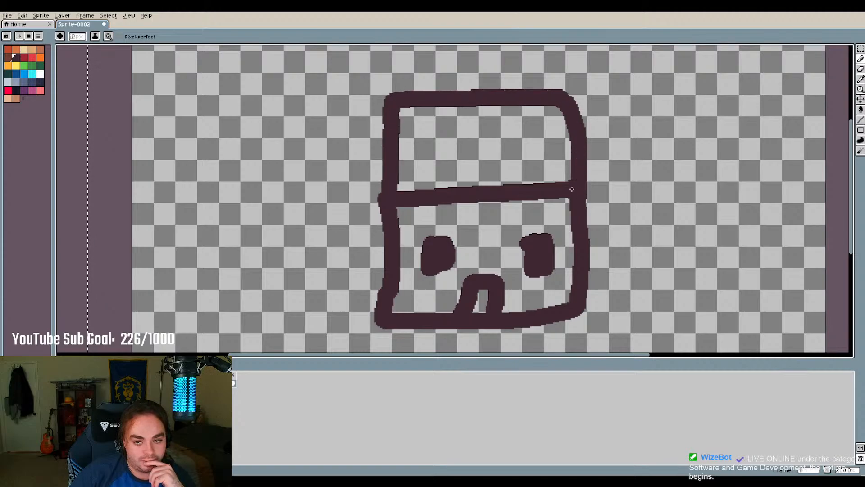
Try a peaked roof above the second storey, with diagonal, horizontal and vertical beams across that storey
{"action": "scroll", "coordinate": [572, 189], "scroll_direction": "down", "scroll_amount": 1}
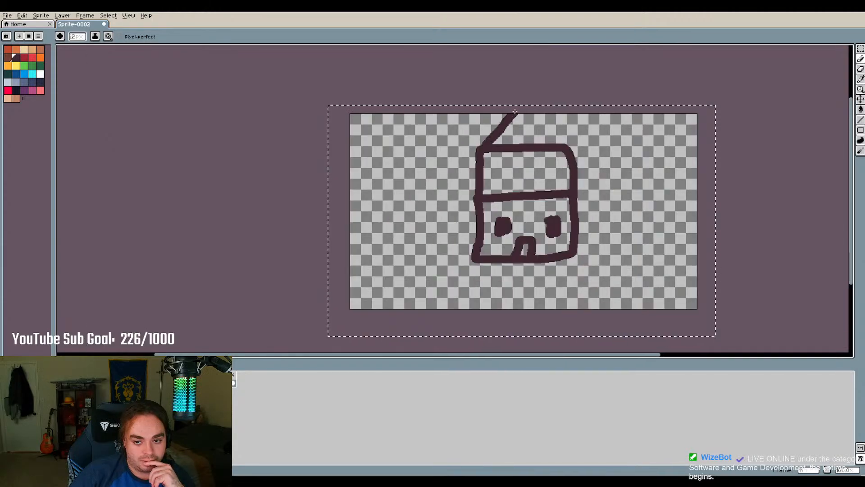
{"action": "left_click_drag", "start_coordinate": [515, 111], "coordinate": [564, 139]}
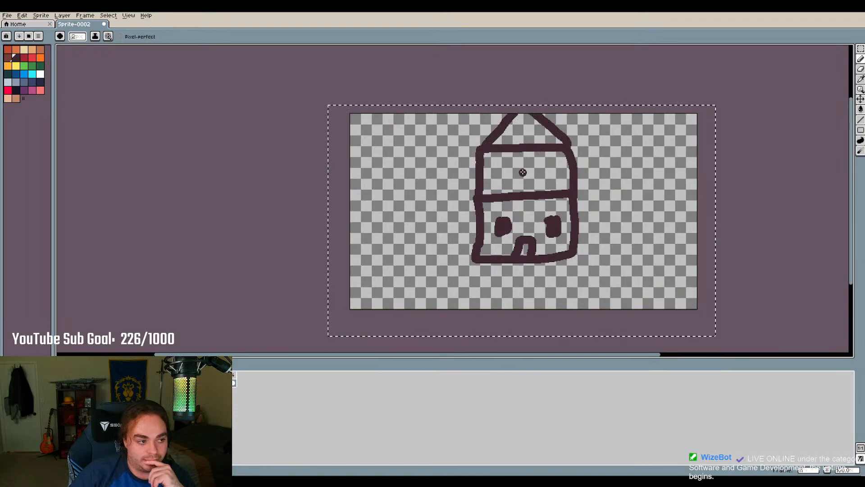
{"action": "left_click_drag", "start_coordinate": [483, 153], "coordinate": [521, 193]}
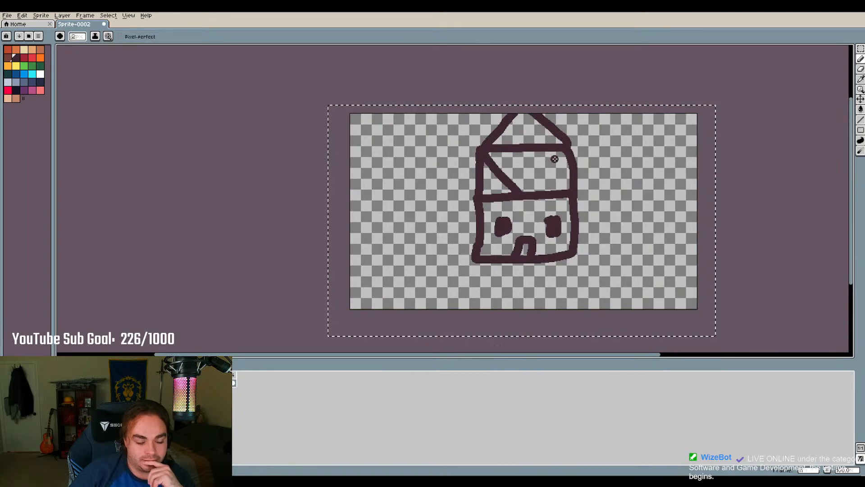
{"action": "left_click_drag", "start_coordinate": [481, 173], "coordinate": [552, 172]}
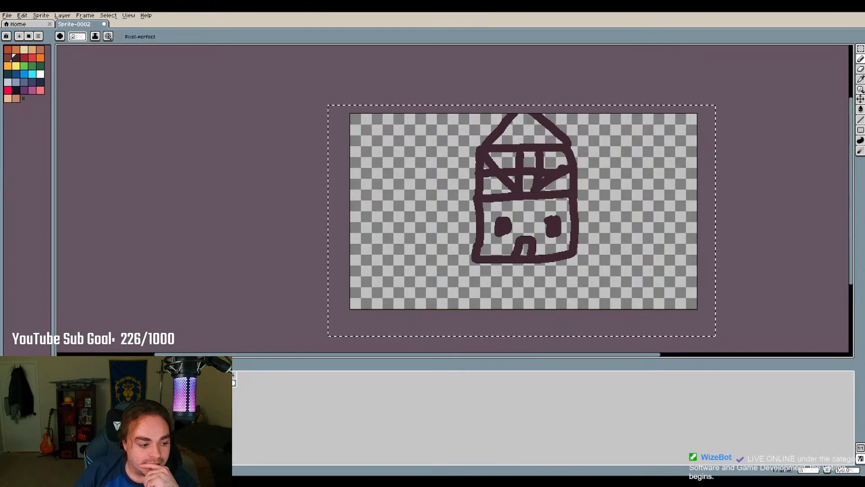
{"action": "key", "text": "ctrl+z"}
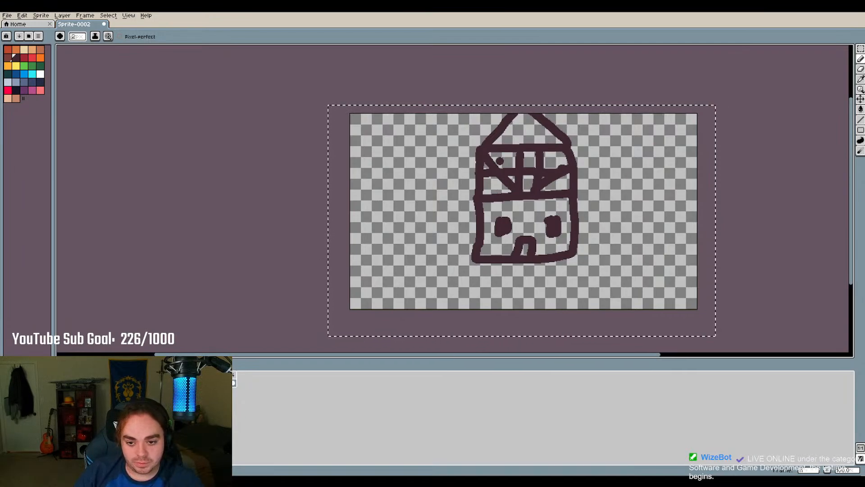
Undo the roof and beam strokes, and move the selected house sketch down to X -30, Y 51
{"action": "left_click", "coordinate": [860, 49]}
{"action": "left_click_drag", "start_coordinate": [525, 218], "coordinate": [527, 262]}
{"action": "key", "text": "ctrl+z"}
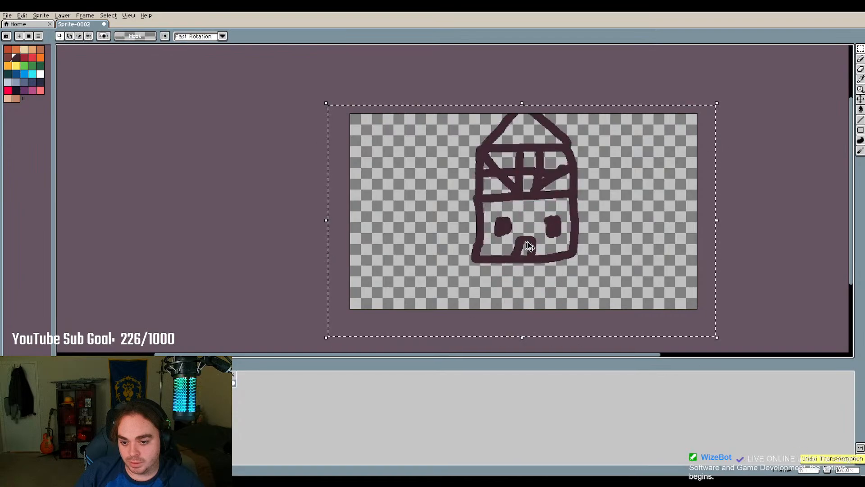
{"action": "key", "text": "ctrl+z"}
{"action": "key", "text": "ctrl+z"}
{"action": "key", "text": "ctrl+z"}
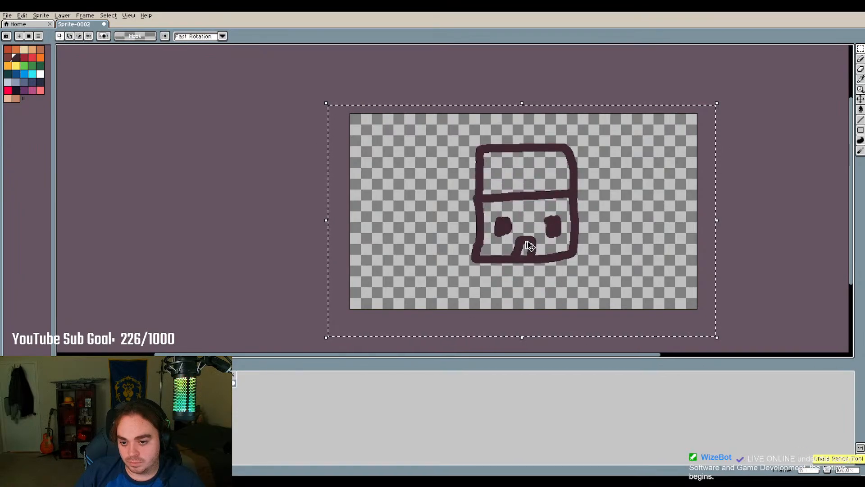
{"action": "left_click_drag", "start_coordinate": [526, 244], "coordinate": [537, 282]}
{"action": "key", "text": "Return"}
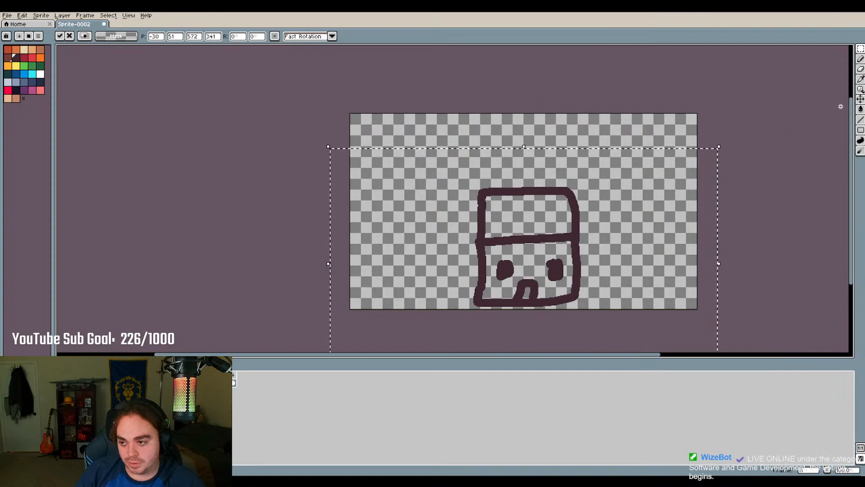
Try a tall pointed roof with curved sides and an overhanging eave above the second storey, and undo it
{"action": "key", "text": "b"}
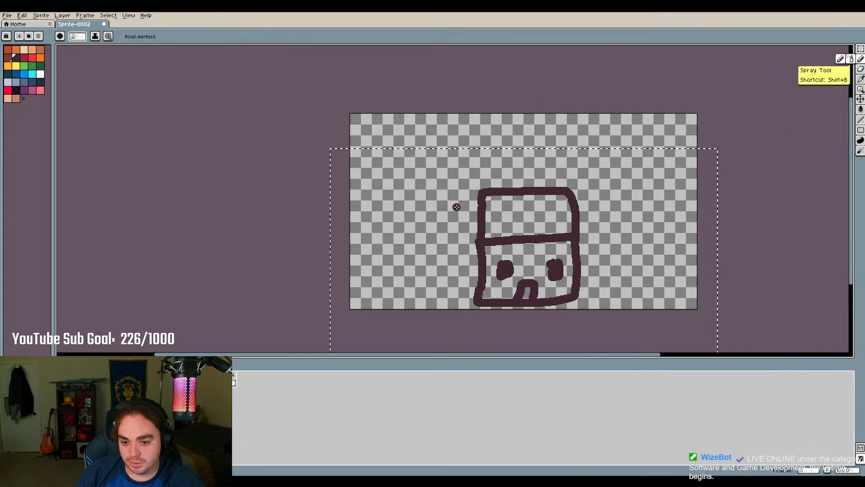
{"action": "mouse_move", "coordinate": [454, 208]}
{"action": "left_mouse_down"}
{"action": "mouse_move", "coordinate": [495, 186]}
{"action": "mouse_move", "coordinate": [509, 123]}
{"action": "mouse_move", "coordinate": [511, 155]}
{"action": "mouse_move", "coordinate": [518, 129]}
{"action": "mouse_move", "coordinate": [575, 199]}
{"action": "left_mouse_up"}
{"action": "key", "text": "ctrl+d"}
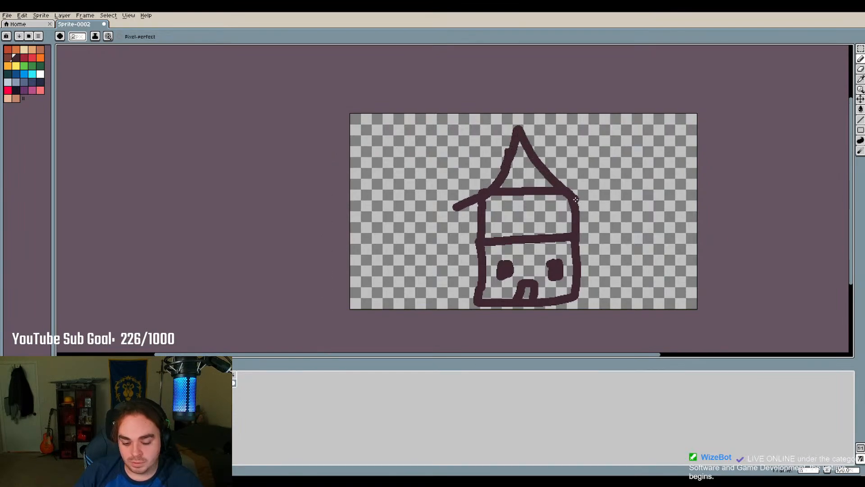
{"action": "key", "text": "v"}
{"action": "key", "text": "ctrl+z"}
{"action": "key", "text": "ctrl+z"}
{"action": "key", "text": "ctrl+z"}
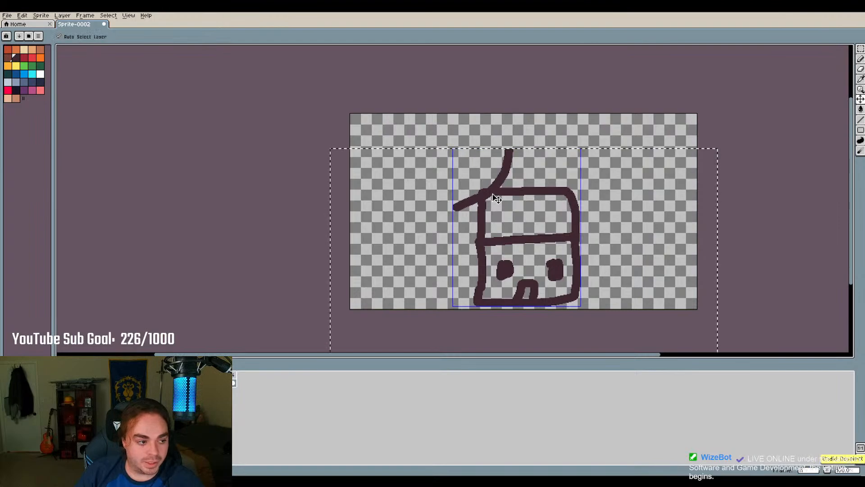
{"action": "key", "text": "ctrl+z"}
{"action": "key", "text": "ctrl+z"}
{"action": "key", "text": "b"}
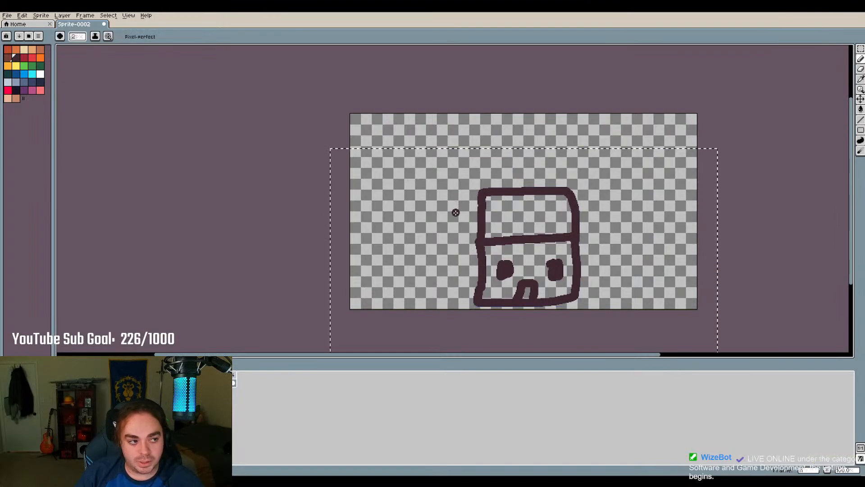
Clear the selection and draw a tall pointed roof with overhanging eaves on both sides above the second storey
{"action": "mouse_move", "coordinate": [466, 214]}
{"action": "left_mouse_down"}
{"action": "mouse_move", "coordinate": [513, 163]}
{"action": "mouse_move", "coordinate": [519, 140]}
{"action": "left_mouse_up"}
{"action": "key", "text": "ctrl+d"}
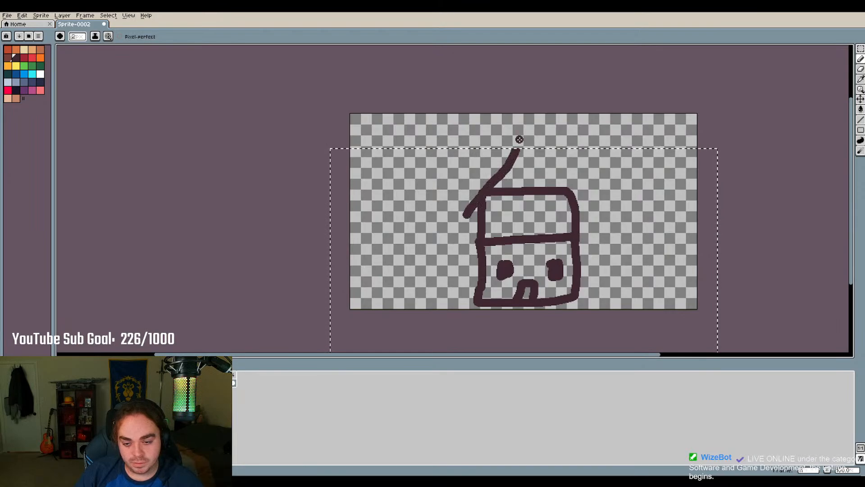
{"action": "mouse_move", "coordinate": [516, 153]}
{"action": "left_mouse_down"}
{"action": "mouse_move", "coordinate": [526, 131]}
{"action": "mouse_move", "coordinate": [553, 181]}
{"action": "mouse_move", "coordinate": [595, 210]}
{"action": "left_mouse_up"}
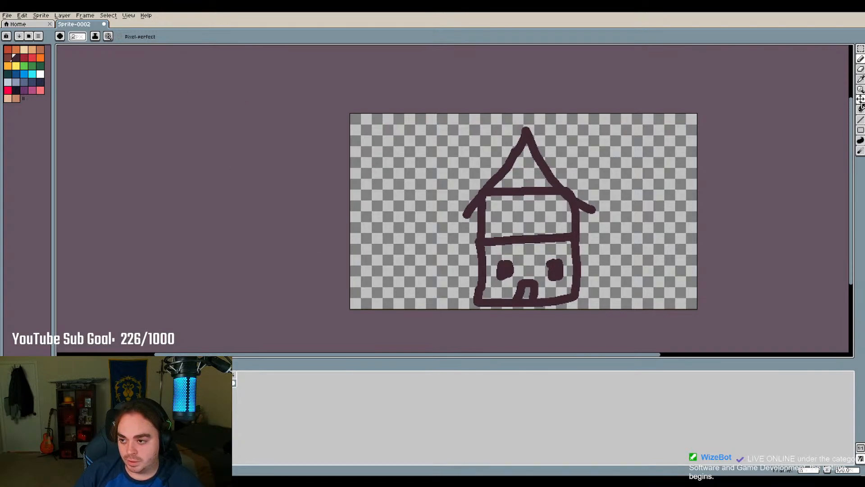
Use a thinner brush in reddish brown to draw a triangular beam frame with a central vertical post inside the roof gable
{"action": "scroll", "coordinate": [81, 38], "scroll_direction": "down", "scroll_amount": 8}
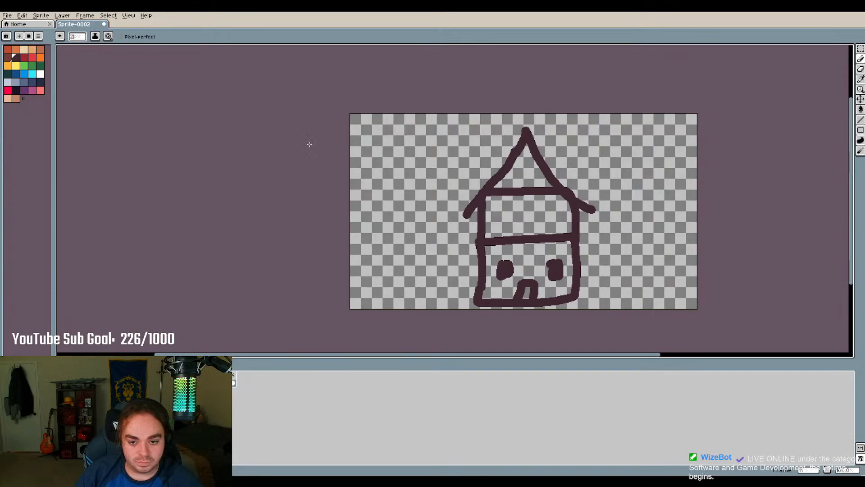
{"action": "scroll", "coordinate": [583, 183], "scroll_direction": "up", "scroll_amount": 2}
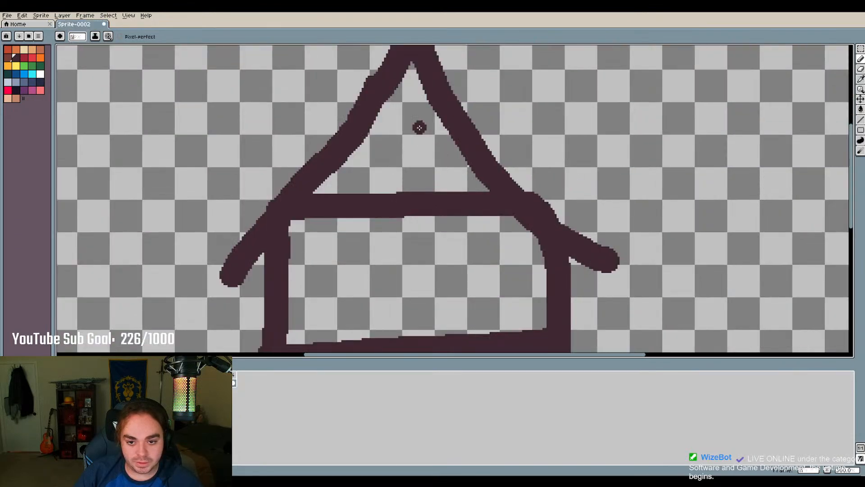
{"action": "left_click_drag", "start_coordinate": [408, 70], "coordinate": [410, 135]}
{"action": "key", "text": "ctrl+z"}
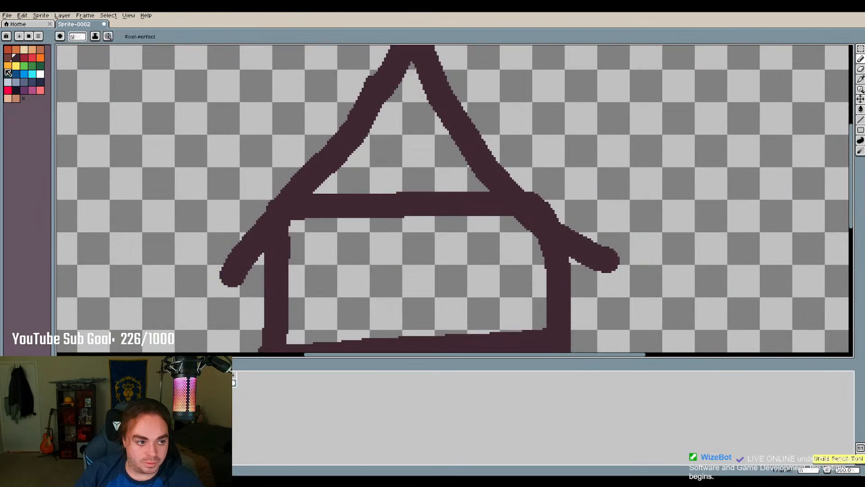
{"action": "left_click", "coordinate": [7, 58]}
{"action": "left_click_drag", "start_coordinate": [410, 72], "coordinate": [408, 192]}
{"action": "scroll", "coordinate": [397, 127], "scroll_direction": "down", "scroll_amount": 1}
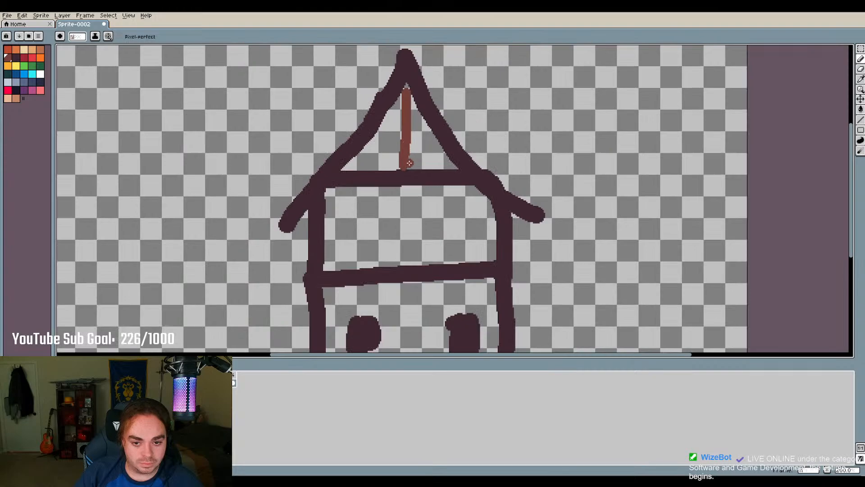
{"action": "mouse_move", "coordinate": [409, 101]}
{"action": "left_mouse_down"}
{"action": "mouse_move", "coordinate": [448, 161]}
{"action": "mouse_move", "coordinate": [400, 105]}
{"action": "mouse_move", "coordinate": [404, 95]}
{"action": "mouse_move", "coordinate": [347, 167]}
{"action": "mouse_move", "coordinate": [458, 165]}
{"action": "left_mouse_up"}
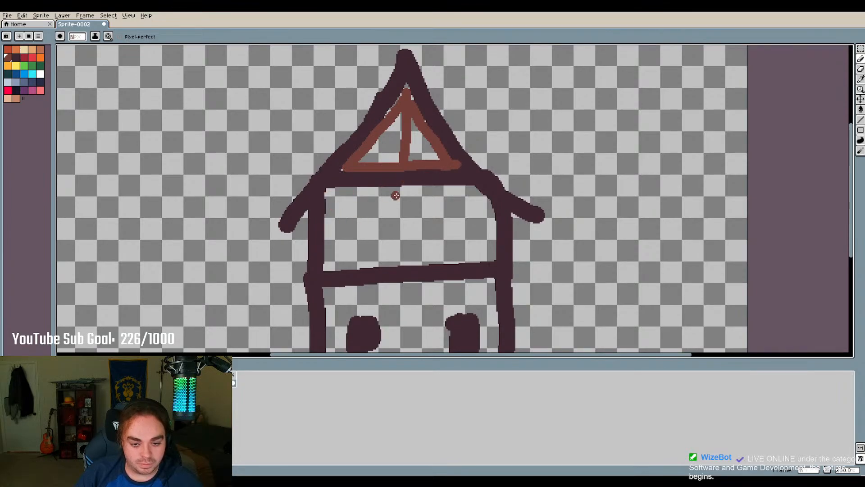
Draw a brown beam frame inside the second storey with a central post and two diagonal braces meeting at the post's base
{"action": "mouse_move", "coordinate": [400, 186]}
{"action": "left_mouse_down"}
{"action": "mouse_move", "coordinate": [403, 262]}
{"action": "mouse_move", "coordinate": [489, 257]}
{"action": "mouse_move", "coordinate": [486, 195]}
{"action": "left_mouse_up"}
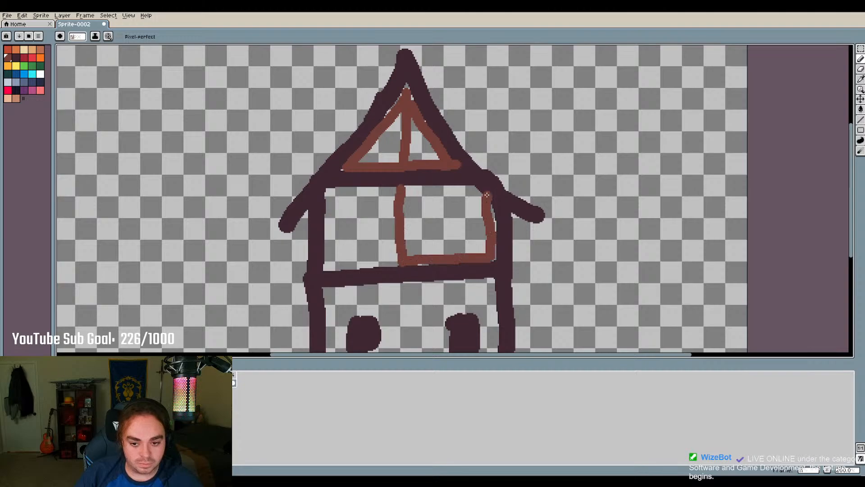
{"action": "left_click_drag", "start_coordinate": [402, 188], "coordinate": [484, 190]}
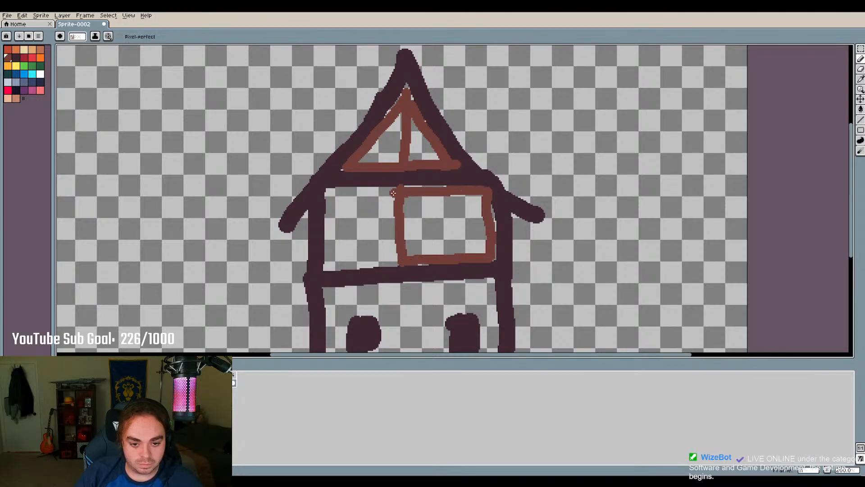
{"action": "mouse_move", "coordinate": [393, 193]}
{"action": "left_mouse_down"}
{"action": "mouse_move", "coordinate": [330, 195]}
{"action": "mouse_move", "coordinate": [328, 221]}
{"action": "mouse_move", "coordinate": [328, 263]}
{"action": "mouse_move", "coordinate": [395, 262]}
{"action": "left_mouse_up"}
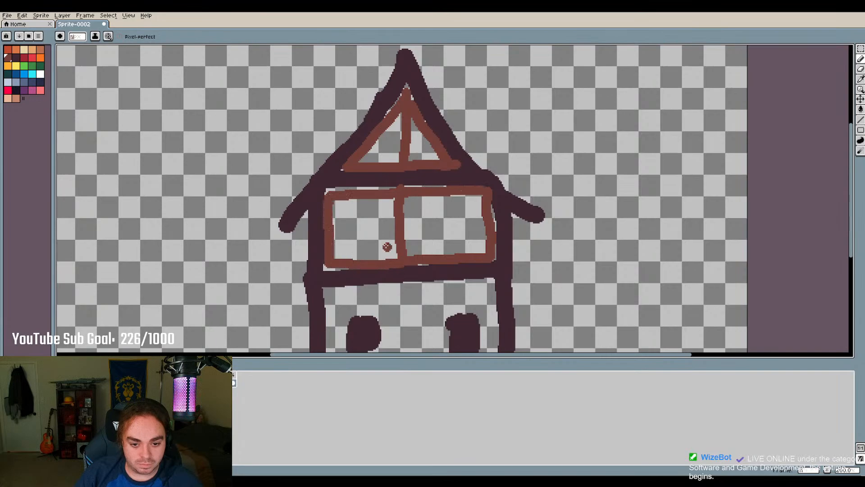
{"action": "left_click_drag", "start_coordinate": [334, 201], "coordinate": [395, 256]}
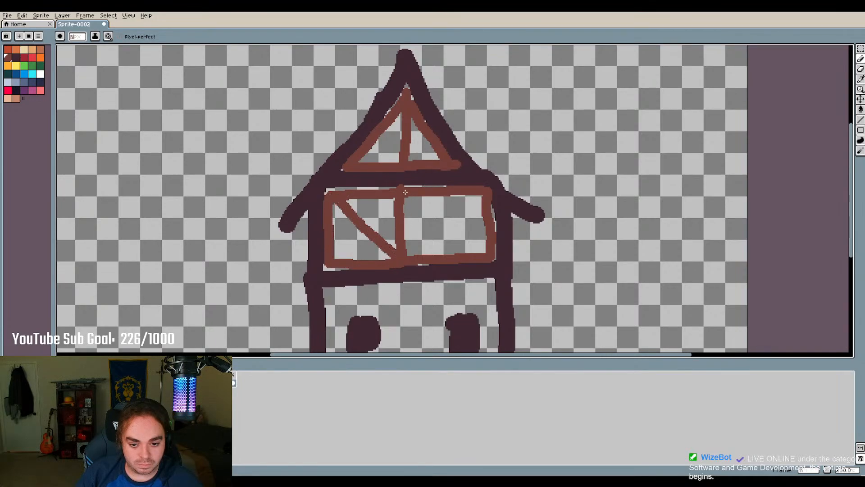
{"action": "left_click_drag", "start_coordinate": [478, 196], "coordinate": [404, 253]}
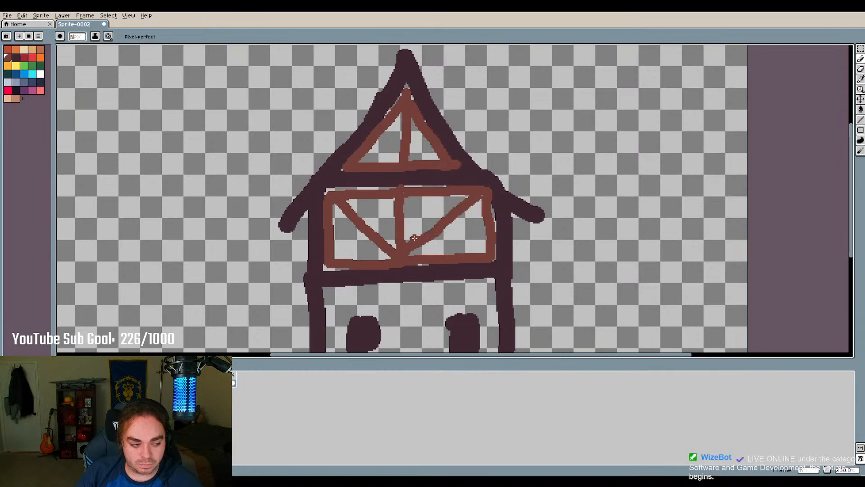
{"action": "scroll", "coordinate": [439, 209], "scroll_direction": "down", "scroll_amount": 1}
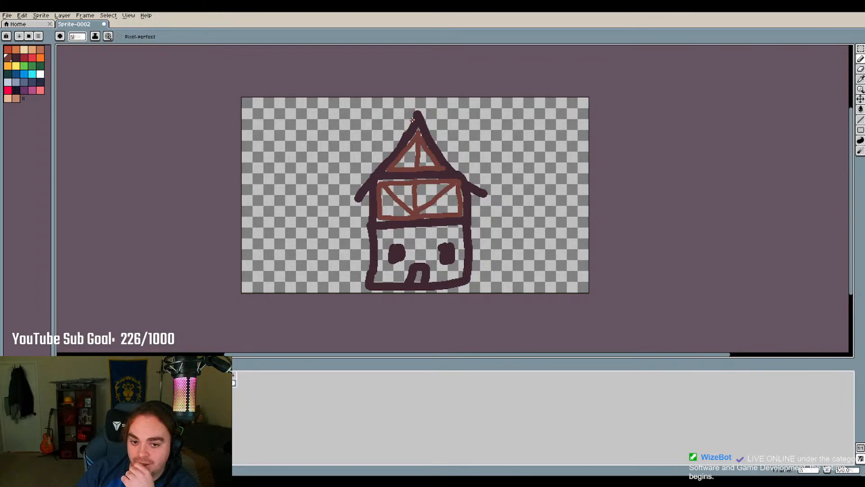
Outline a two-tier side wing in dark brown on each side of the house, with roofs level with the peak
{"action": "left_click", "coordinate": [16, 58]}
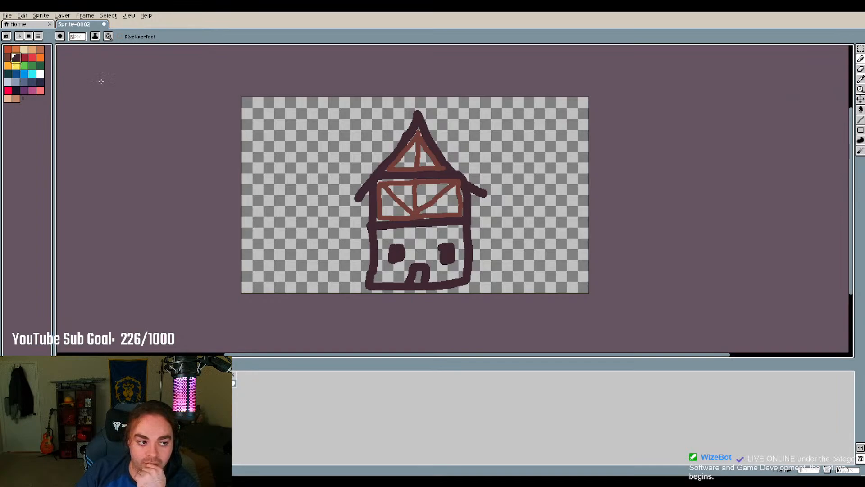
{"action": "mouse_move", "coordinate": [415, 117]}
{"action": "left_mouse_down"}
{"action": "mouse_move", "coordinate": [325, 123]}
{"action": "mouse_move", "coordinate": [323, 191]}
{"action": "mouse_move", "coordinate": [354, 189]}
{"action": "mouse_move", "coordinate": [334, 192]}
{"action": "mouse_move", "coordinate": [328, 207]}
{"action": "mouse_move", "coordinate": [326, 277]}
{"action": "mouse_move", "coordinate": [367, 274]}
{"action": "left_mouse_up"}
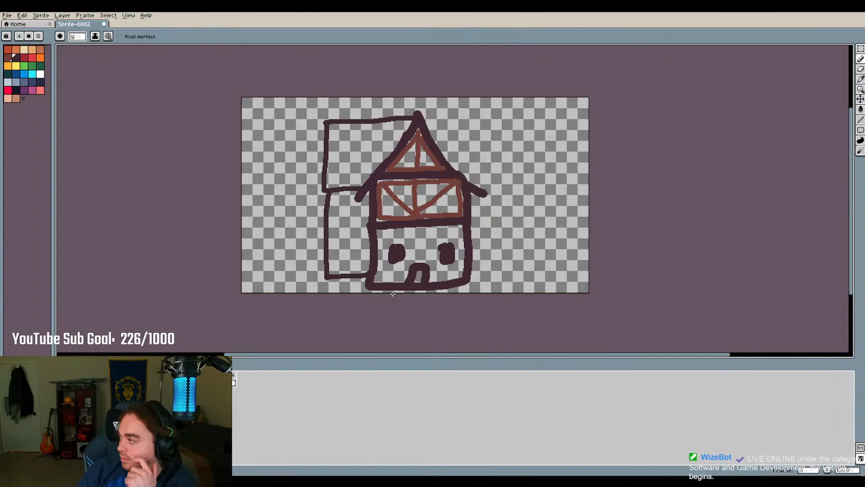
{"action": "mouse_move", "coordinate": [421, 119]}
{"action": "left_mouse_down"}
{"action": "mouse_move", "coordinate": [513, 121]}
{"action": "mouse_move", "coordinate": [511, 185]}
{"action": "mouse_move", "coordinate": [486, 186]}
{"action": "mouse_move", "coordinate": [511, 184]}
{"action": "mouse_move", "coordinate": [510, 244]}
{"action": "mouse_move", "coordinate": [469, 269]}
{"action": "left_mouse_up"}
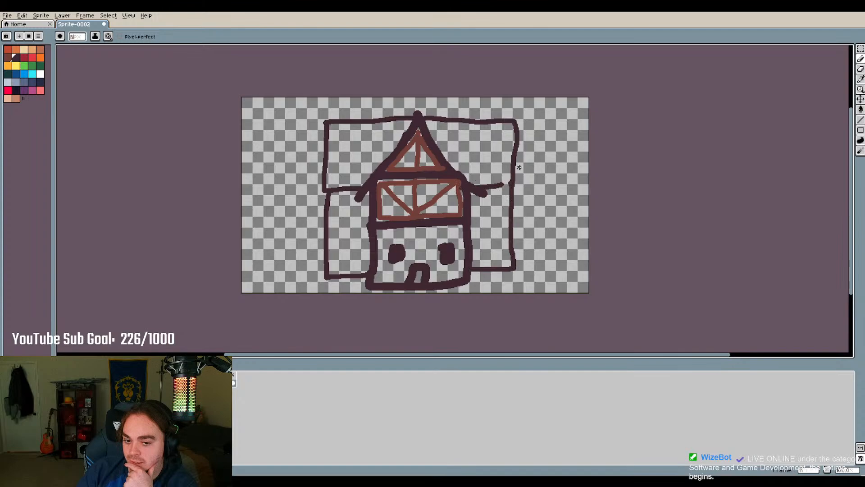
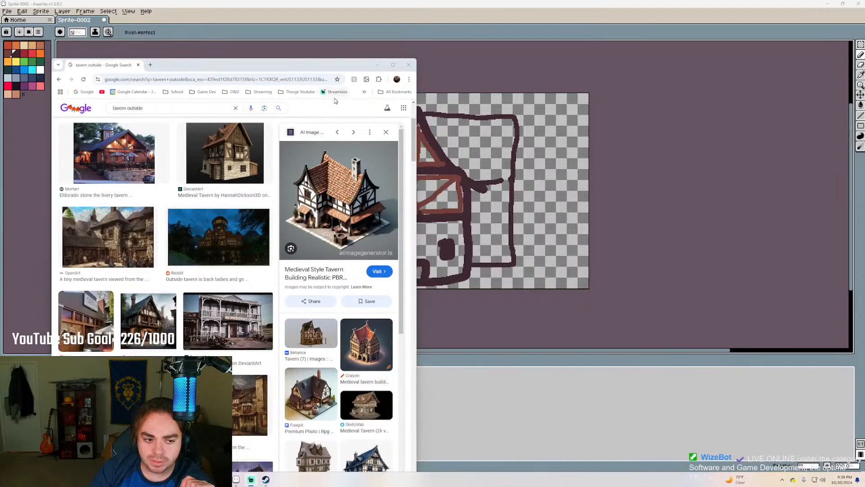
Open the Medieval Style Tavern Building page from the browser's tavern image results and enlarge its picture
{"action": "scroll", "coordinate": [249, 198], "scroll_direction": "up", "scroll_amount": 1}
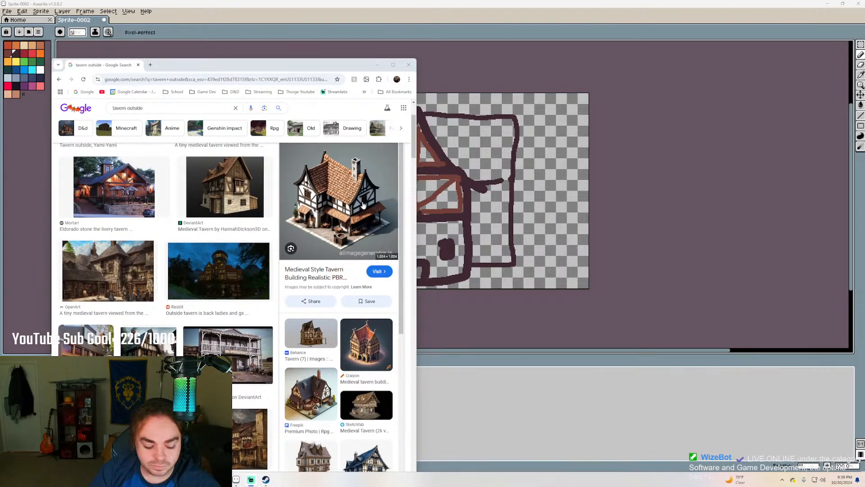
{"action": "left_click", "coordinate": [371, 186]}
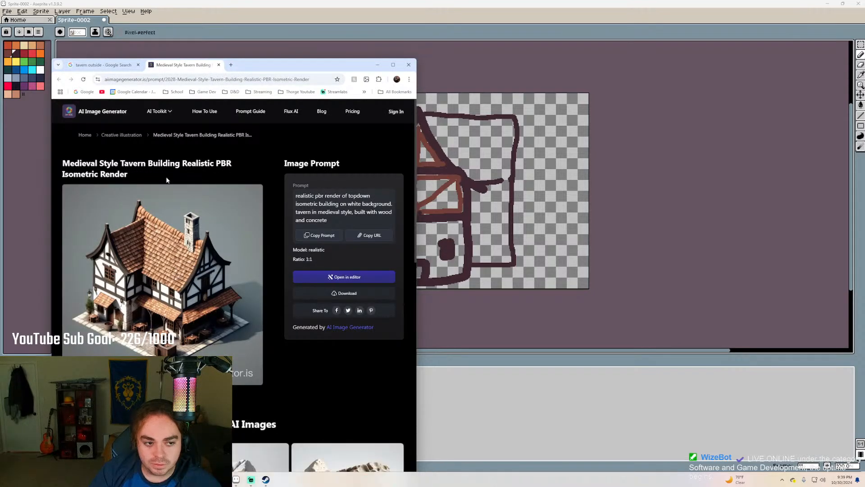
{"action": "left_click_drag", "start_coordinate": [258, 61], "coordinate": [404, 49]}
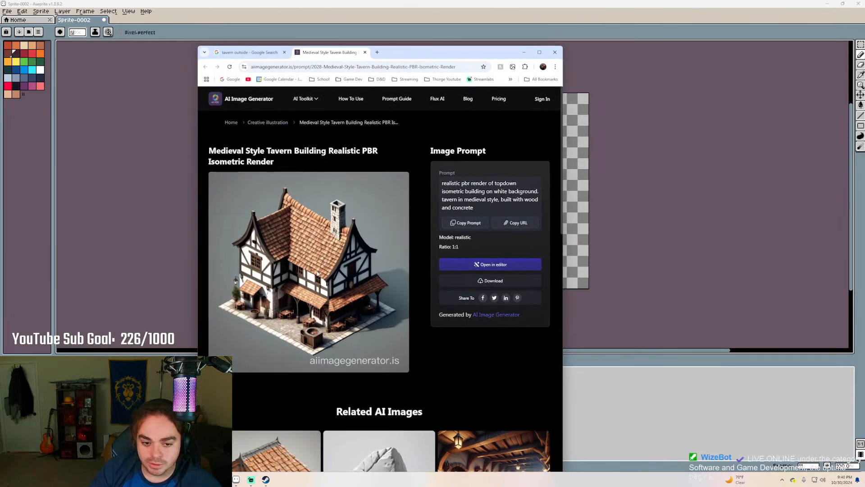
{"action": "scroll", "coordinate": [317, 273], "scroll_direction": "up", "scroll_amount": 3}
{"action": "scroll", "coordinate": [399, 242], "scroll_direction": "down", "scroll_amount": 2}
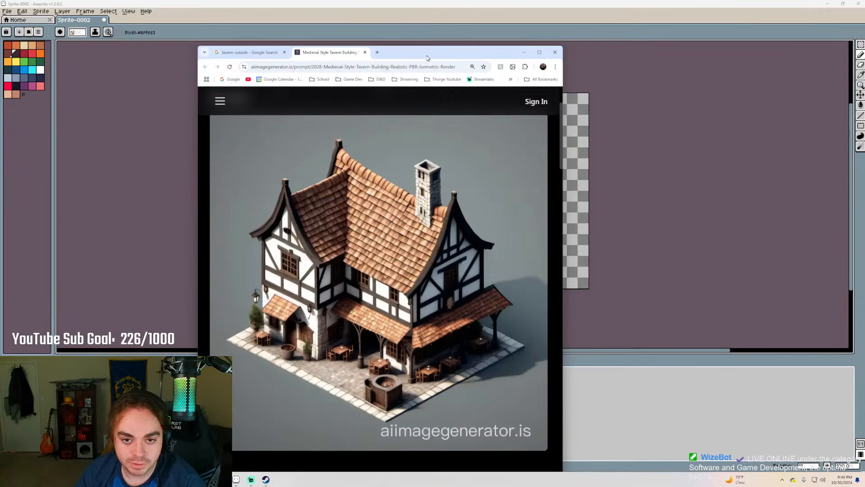
Copy the tavern image, return to Aseprite and clear the house sketch from the canvas
{"action": "left_click_drag", "start_coordinate": [427, 58], "coordinate": [343, 45]}
{"action": "right_click", "coordinate": [404, 253]}
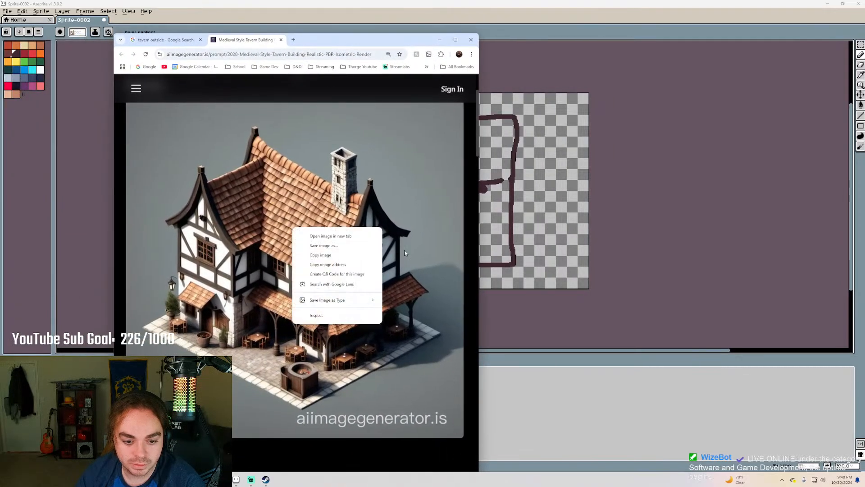
{"action": "left_click", "coordinate": [340, 255]}
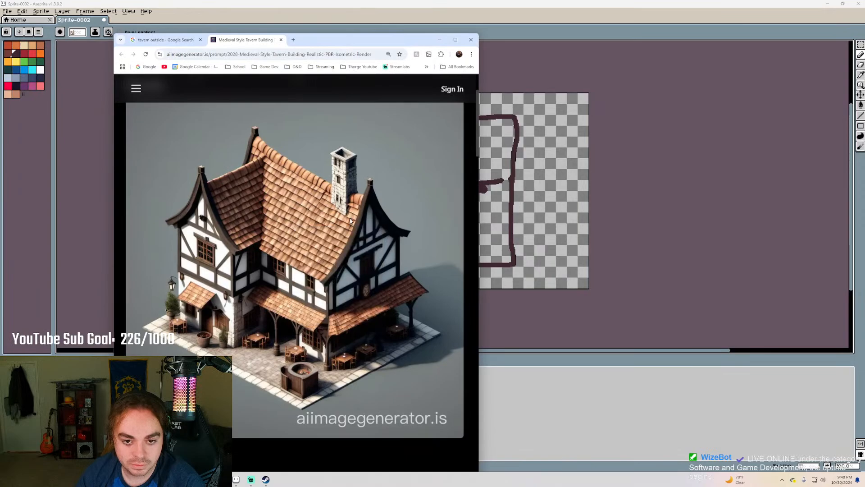
{"action": "left_click", "coordinate": [440, 41]}
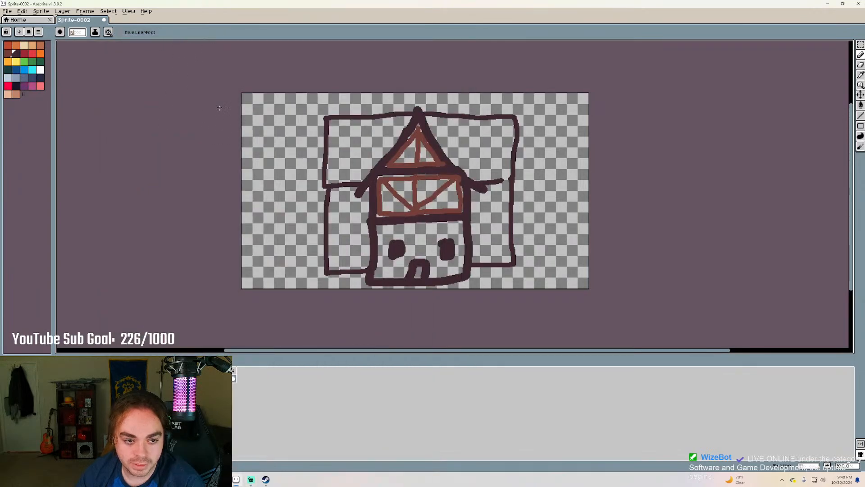
{"action": "key", "text": "Delete"}
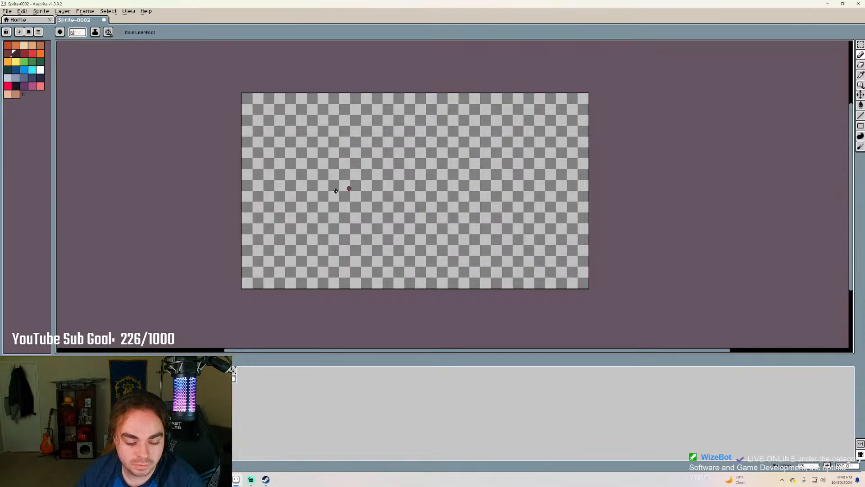
{"action": "left_click", "coordinate": [18, 20]}
{"action": "left_click", "coordinate": [22, 11]}
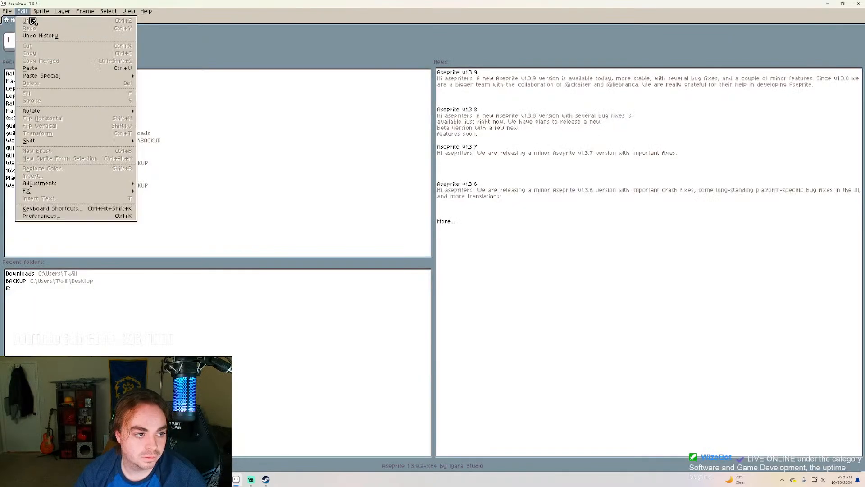
{"action": "mouse_move", "coordinate": [72, 14]}
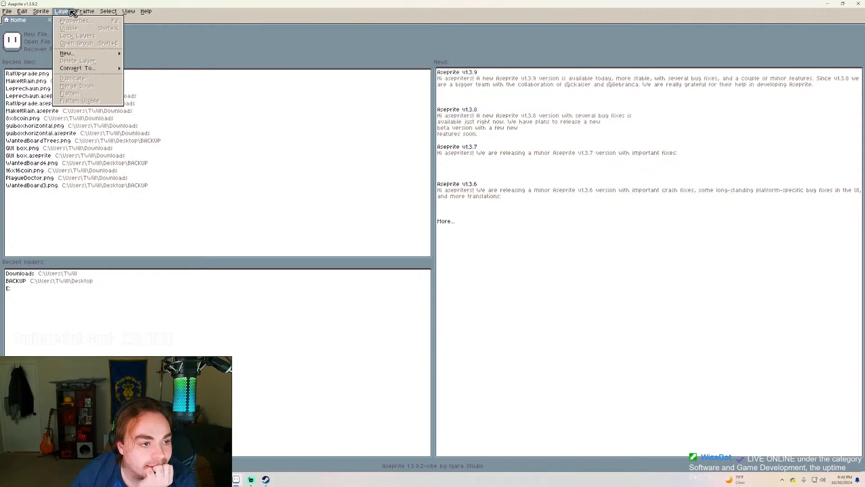
{"action": "mouse_move", "coordinate": [46, 15]}
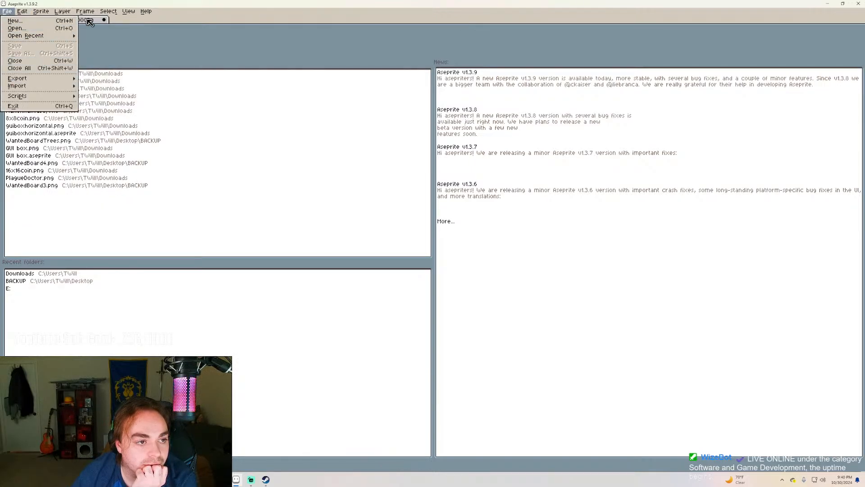
{"action": "mouse_move", "coordinate": [126, 19]}
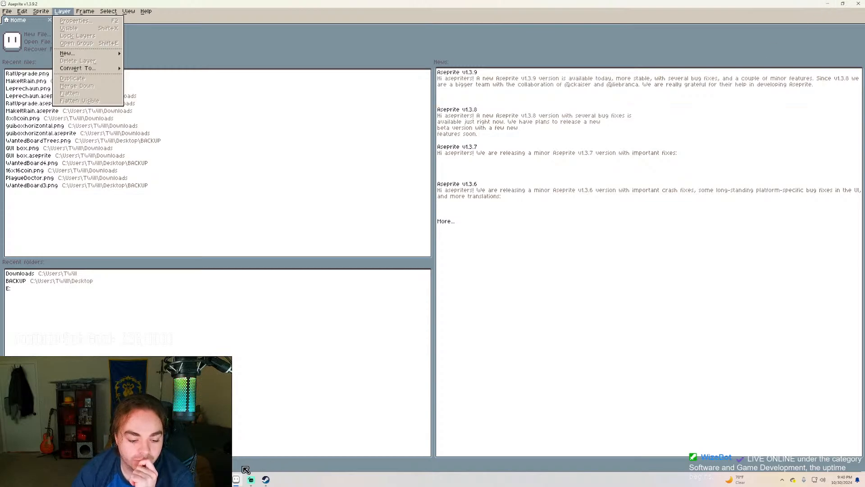
{"action": "left_click", "coordinate": [236, 479]}
{"action": "left_click", "coordinate": [236, 479]}
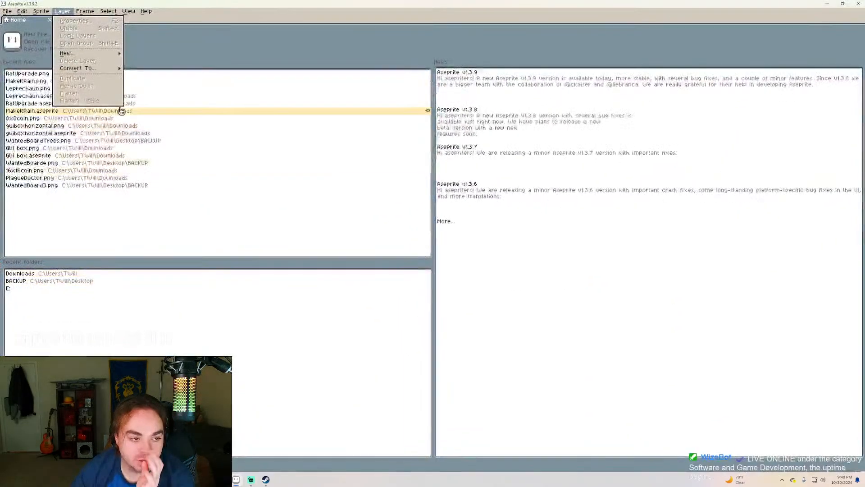
{"action": "left_click", "coordinate": [213, 38]}
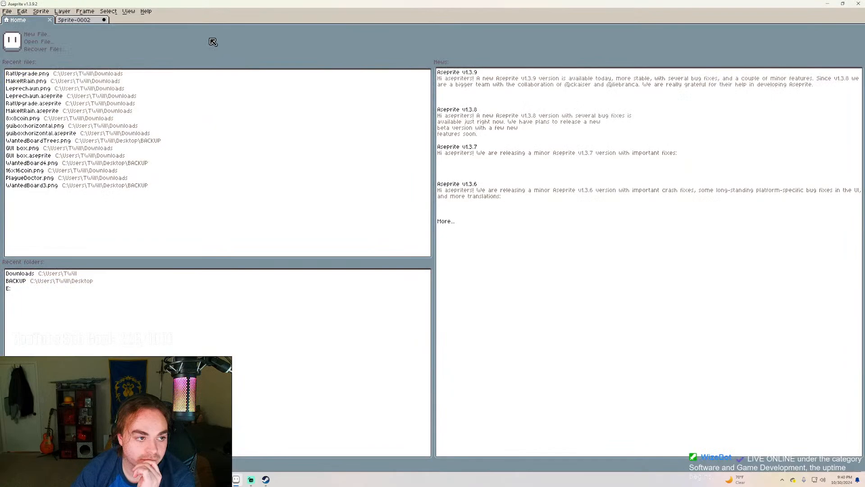
{"action": "left_click", "coordinate": [47, 43]}
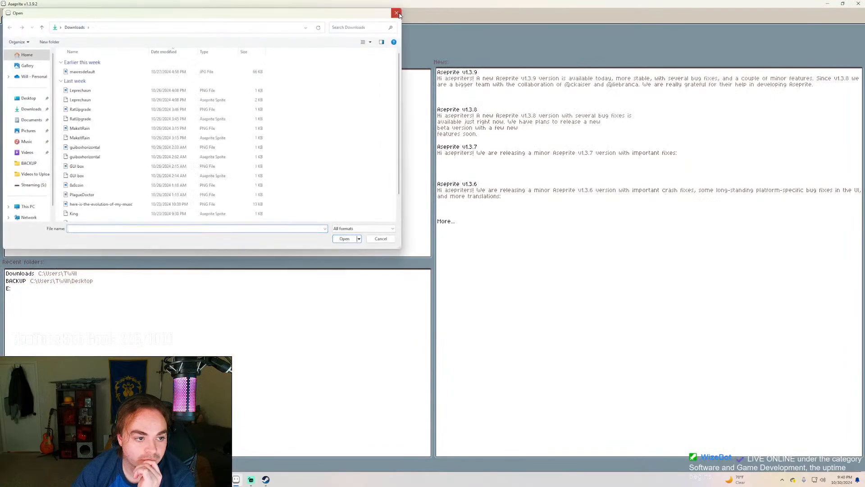
{"action": "left_click", "coordinate": [397, 14]}
{"action": "left_click", "coordinate": [87, 21]}
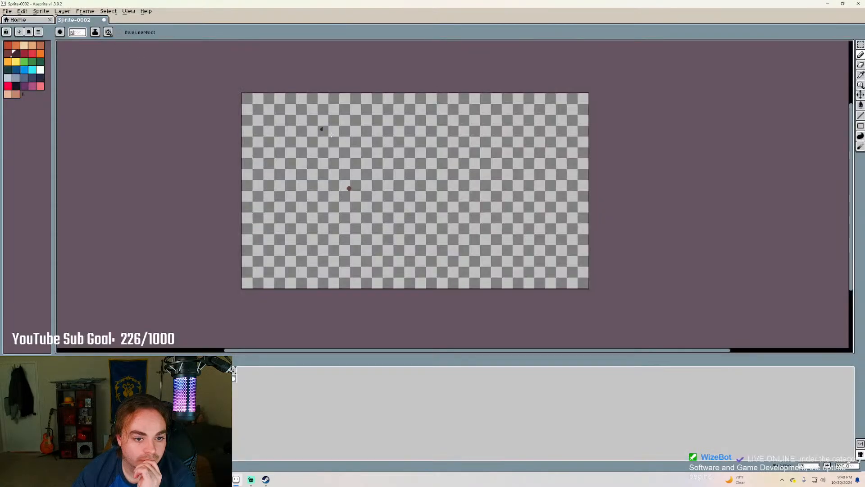
{"action": "scroll", "coordinate": [400, 184], "scroll_direction": "up", "scroll_amount": 1}
{"action": "scroll", "coordinate": [399, 184], "scroll_direction": "down", "scroll_amount": 2}
{"action": "scroll", "coordinate": [384, 160], "scroll_direction": "up", "scroll_amount": 2}
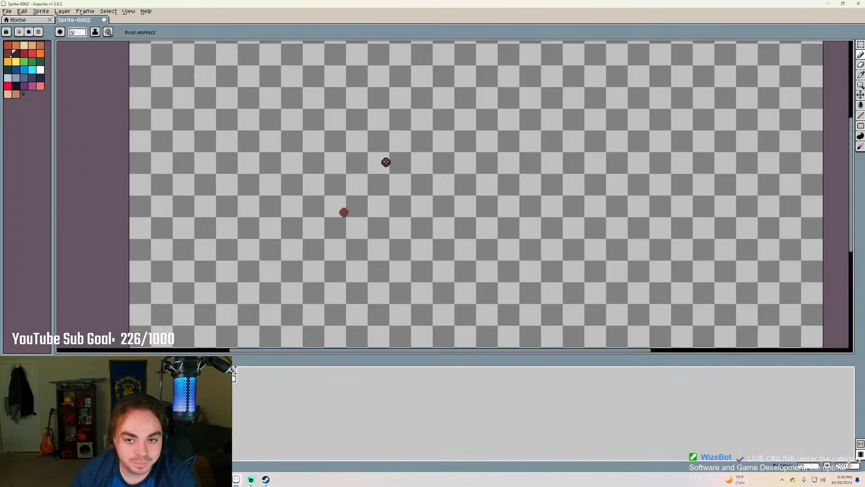
{"action": "scroll", "coordinate": [443, 169], "scroll_direction": "down", "scroll_amount": 2}
{"action": "scroll", "coordinate": [486, 187], "scroll_direction": "up", "scroll_amount": 3}
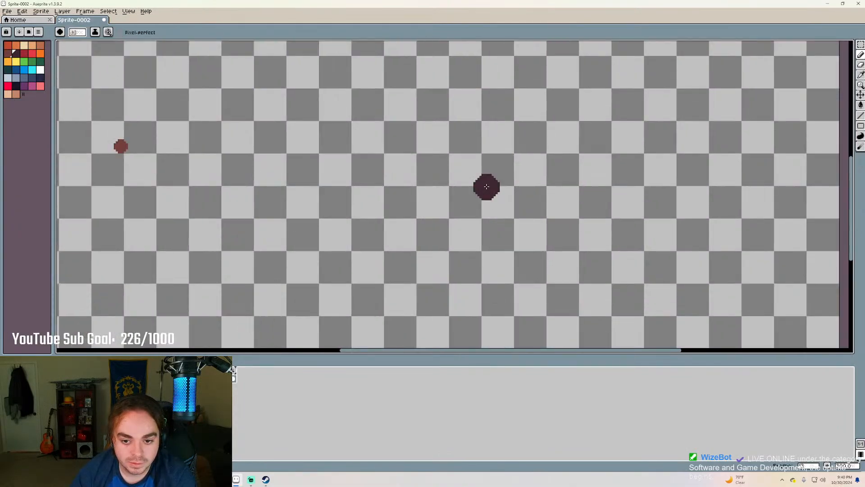
{"action": "scroll", "coordinate": [478, 187], "scroll_direction": "down", "scroll_amount": 1}
{"action": "scroll", "coordinate": [478, 187], "scroll_direction": "down", "scroll_amount": 2}
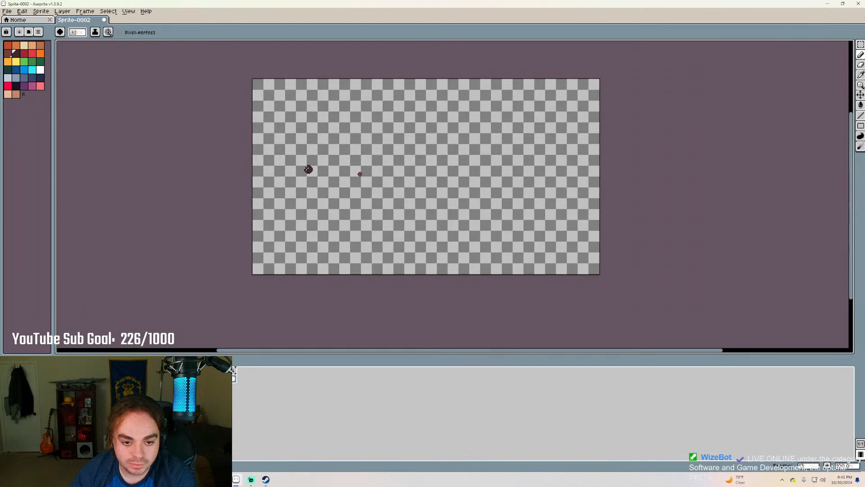
{"action": "mouse_move", "coordinate": [283, 158]}
{"action": "left_mouse_down"}
{"action": "mouse_move", "coordinate": [280, 215]}
{"action": "mouse_move", "coordinate": [291, 157]}
{"action": "mouse_move", "coordinate": [359, 161]}
{"action": "left_mouse_up"}
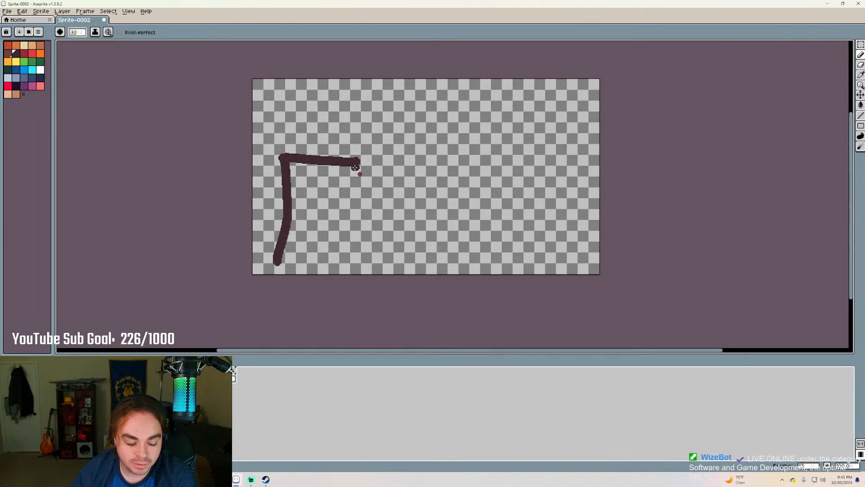
{"action": "key", "text": "ctrl+z"}
{"action": "key", "text": "ctrl+z"}
Draw thick dark brown rectangle outlines for two house ideas: a single front wall, and a front wall with a narrow side wall attached
{"action": "left_click_drag", "start_coordinate": [861, 126], "coordinate": [824, 129]}
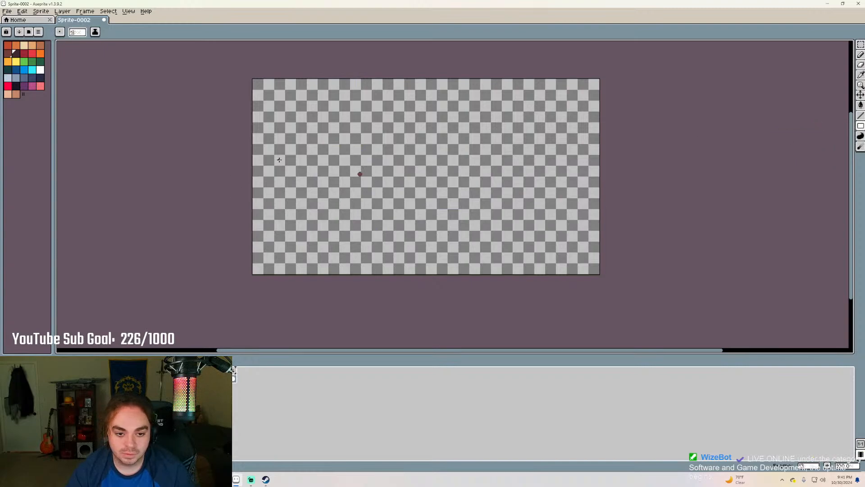
{"action": "left_click_drag", "start_coordinate": [279, 159], "coordinate": [358, 246]}
{"action": "key", "text": "ctrl+z"}
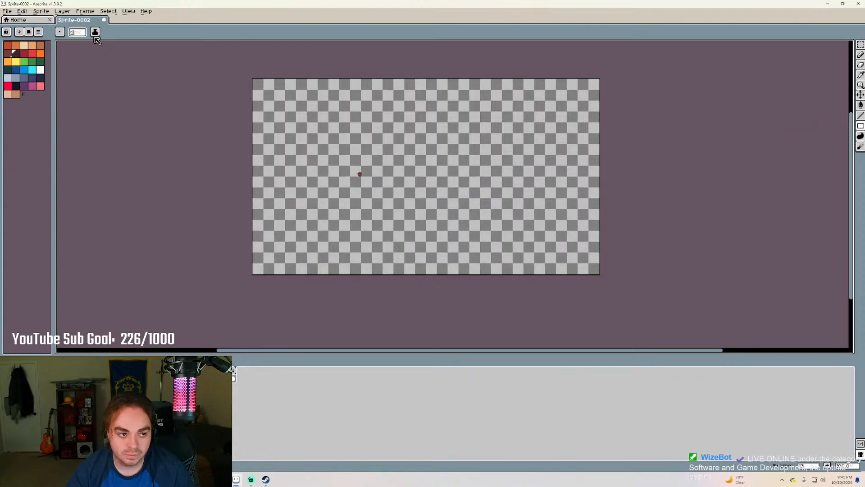
{"action": "scroll", "coordinate": [80, 35], "scroll_direction": "up", "scroll_amount": 2}
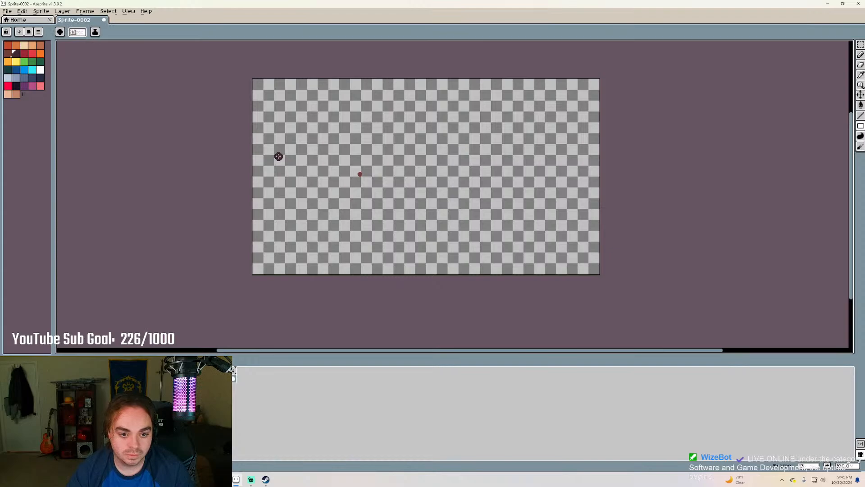
{"action": "mouse_move", "coordinate": [277, 156]}
{"action": "left_mouse_down"}
{"action": "mouse_move", "coordinate": [358, 255]}
{"action": "mouse_move", "coordinate": [346, 256]}
{"action": "left_mouse_up"}
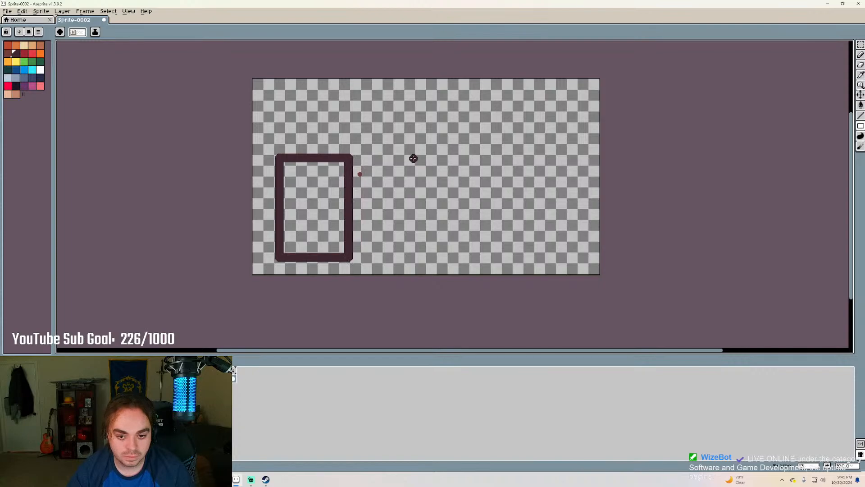
{"action": "left_click_drag", "start_coordinate": [412, 156], "coordinate": [472, 256]}
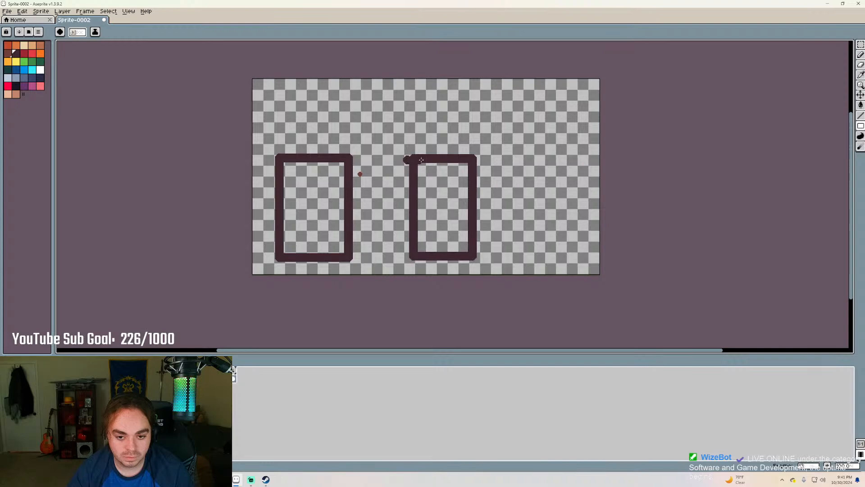
{"action": "left_click_drag", "start_coordinate": [472, 158], "coordinate": [506, 255]}
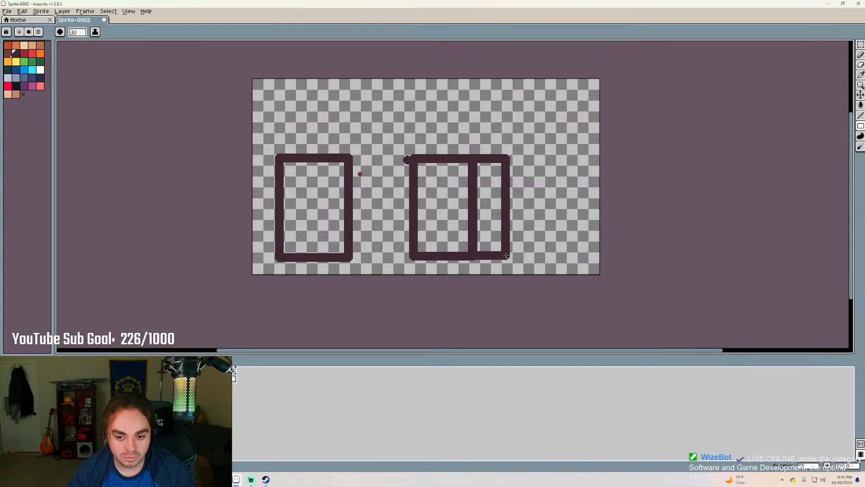
On the empty neighbouring frame, outline a three-part house with a taller centre wall flanked by a narrower rectangle on each side
{"action": "left_click", "coordinate": [234, 371]}
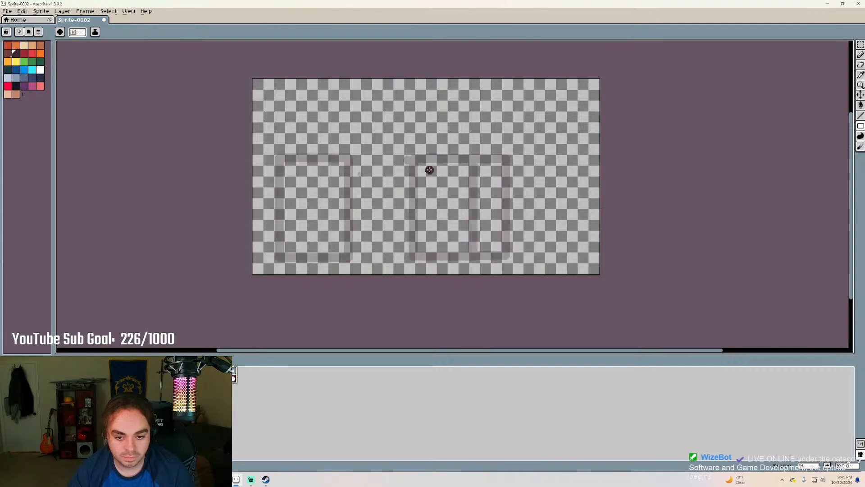
{"action": "left_click_drag", "start_coordinate": [382, 157], "coordinate": [449, 264]}
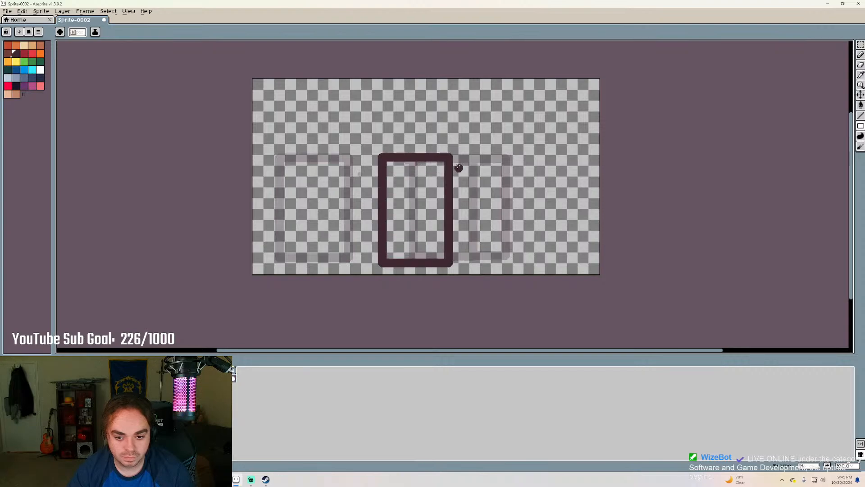
{"action": "left_click_drag", "start_coordinate": [450, 155], "coordinate": [499, 254]}
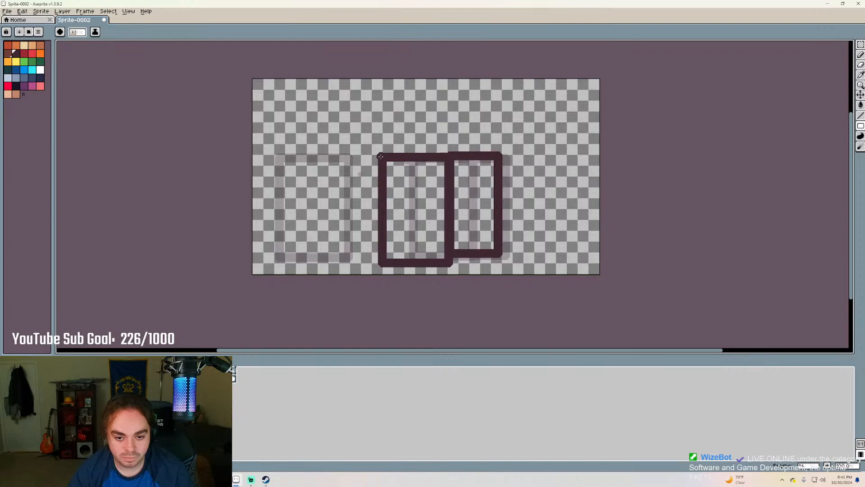
{"action": "left_click_drag", "start_coordinate": [381, 154], "coordinate": [339, 259]}
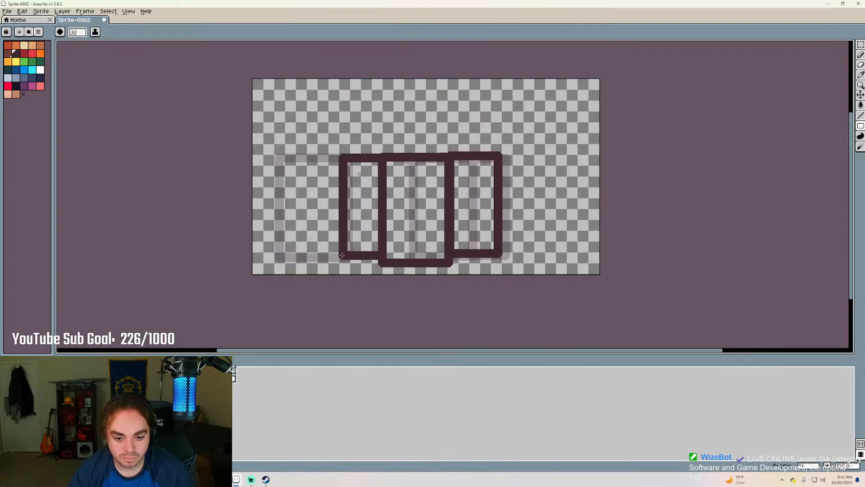
Add a triangular gable over the centre wall with the Line tool, plus a side roof on each wing level with the peak
{"action": "left_click", "coordinate": [860, 115]}
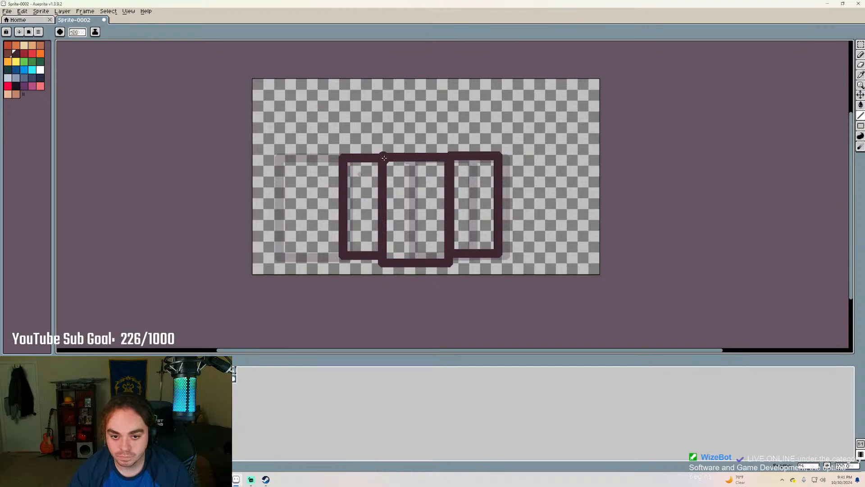
{"action": "left_click_drag", "start_coordinate": [381, 154], "coordinate": [415, 109]}
{"action": "mouse_move", "coordinate": [449, 156]}
{"action": "left_mouse_down"}
{"action": "mouse_move", "coordinate": [414, 108]}
{"action": "mouse_move", "coordinate": [516, 105]}
{"action": "mouse_move", "coordinate": [503, 105]}
{"action": "mouse_move", "coordinate": [500, 154]}
{"action": "left_mouse_up"}
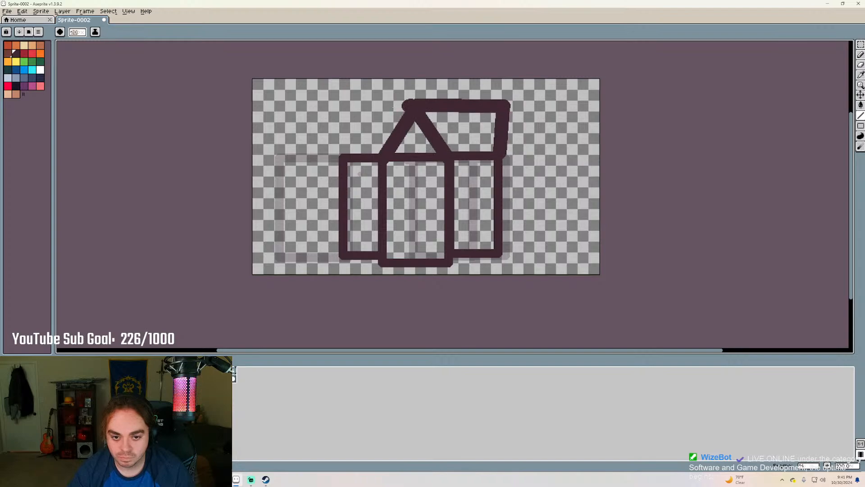
{"action": "left_click_drag", "start_coordinate": [415, 107], "coordinate": [342, 156]}
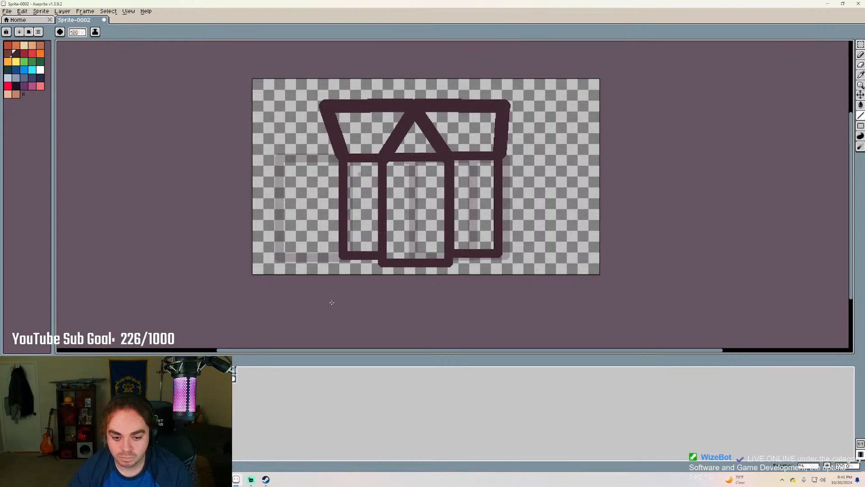
On the two-house frame, draw a triangular gable roof on each house and a slanted side roof over the second house's side wall
{"action": "key", "text": "Left"}
{"action": "left_click_drag", "start_coordinate": [276, 155], "coordinate": [317, 92]}
{"action": "left_click_drag", "start_coordinate": [316, 92], "coordinate": [348, 151]}
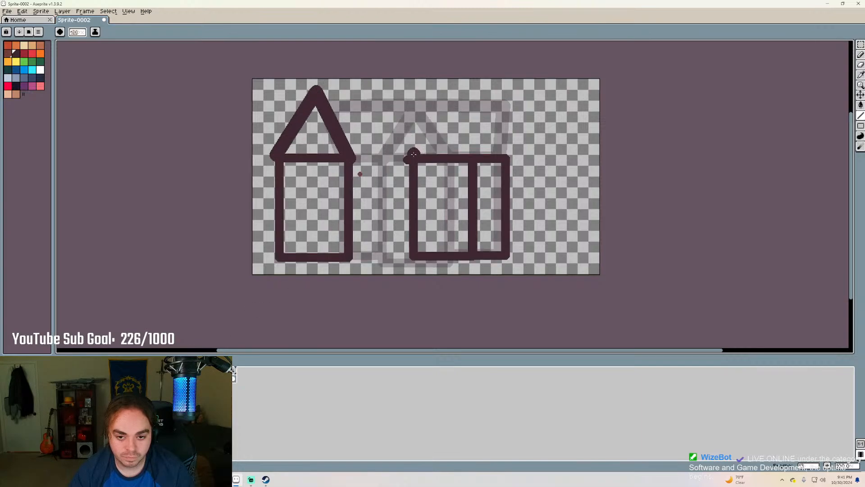
{"action": "left_click_drag", "start_coordinate": [407, 158], "coordinate": [444, 94]}
{"action": "mouse_move", "coordinate": [441, 94]}
{"action": "left_mouse_down"}
{"action": "mouse_move", "coordinate": [468, 156]}
{"action": "mouse_move", "coordinate": [447, 92]}
{"action": "mouse_move", "coordinate": [516, 94]}
{"action": "mouse_move", "coordinate": [508, 155]}
{"action": "left_mouse_up"}
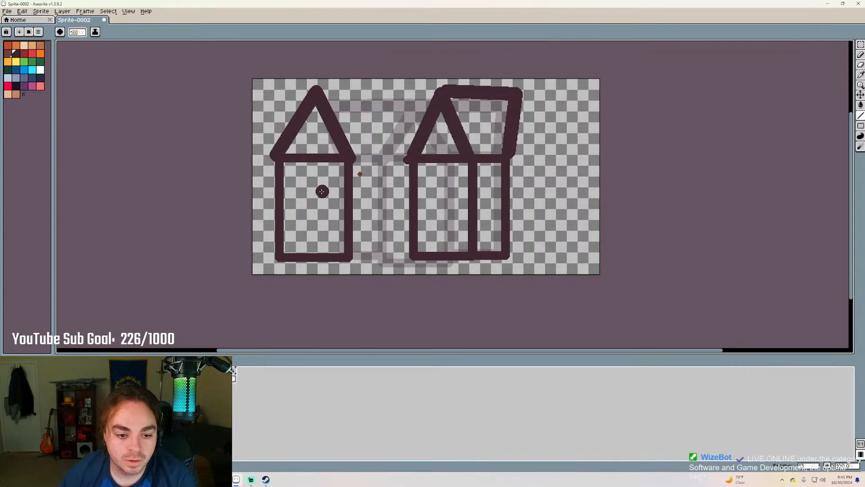
Label the two houses 1 and 2 with an orange pencil and draw an upward arrow in the second house's side wall
{"action": "key", "text": "shift+b"}
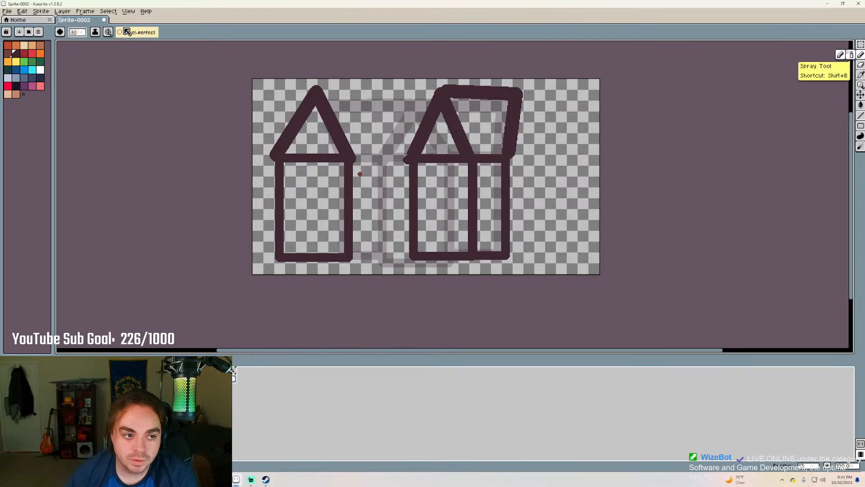
{"action": "left_click", "coordinate": [40, 53]}
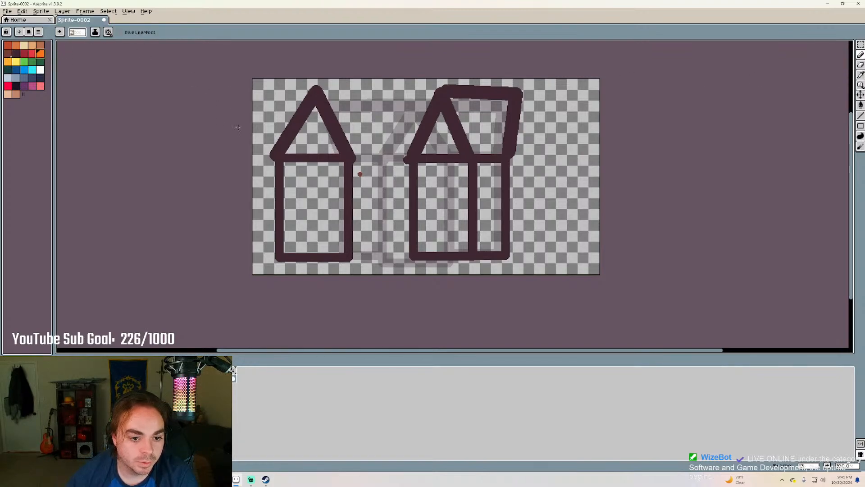
{"action": "scroll", "coordinate": [82, 33], "scroll_direction": "up", "scroll_amount": 4}
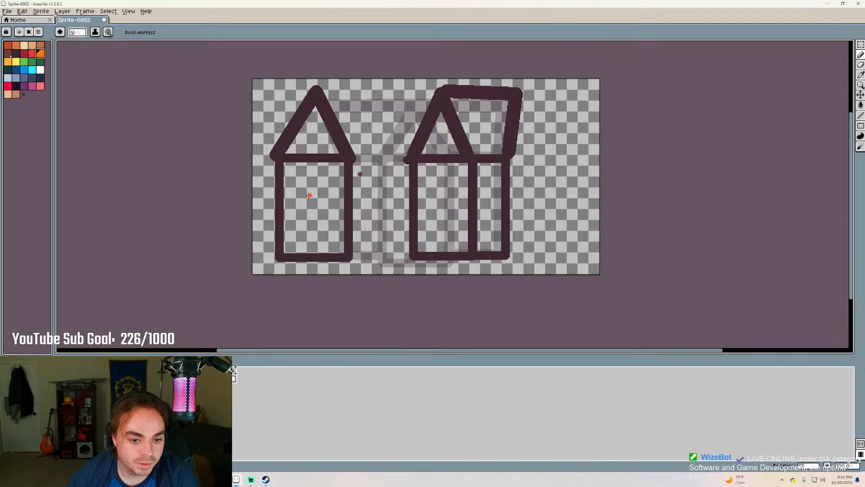
{"action": "mouse_move", "coordinate": [302, 197]}
{"action": "left_mouse_down"}
{"action": "mouse_move", "coordinate": [319, 182]}
{"action": "mouse_move", "coordinate": [316, 229]}
{"action": "mouse_move", "coordinate": [341, 228]}
{"action": "left_mouse_up"}
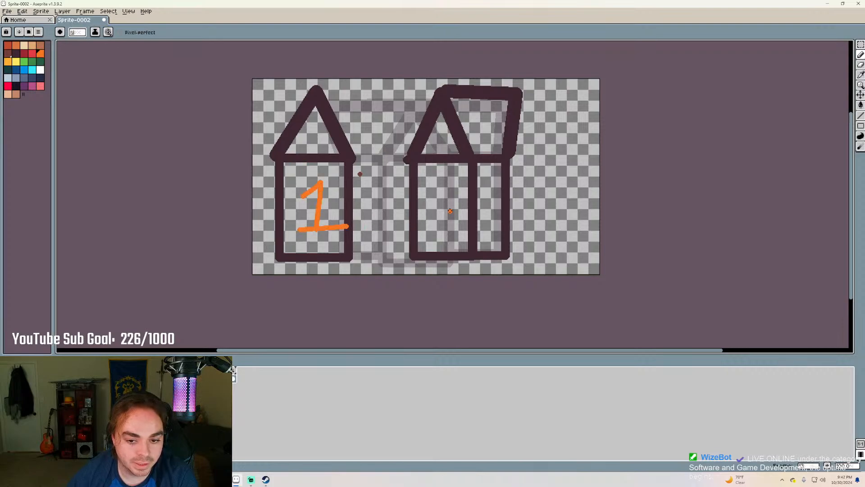
{"action": "mouse_move", "coordinate": [436, 186]}
{"action": "left_mouse_down"}
{"action": "mouse_move", "coordinate": [427, 218]}
{"action": "mouse_move", "coordinate": [451, 221]}
{"action": "left_mouse_up"}
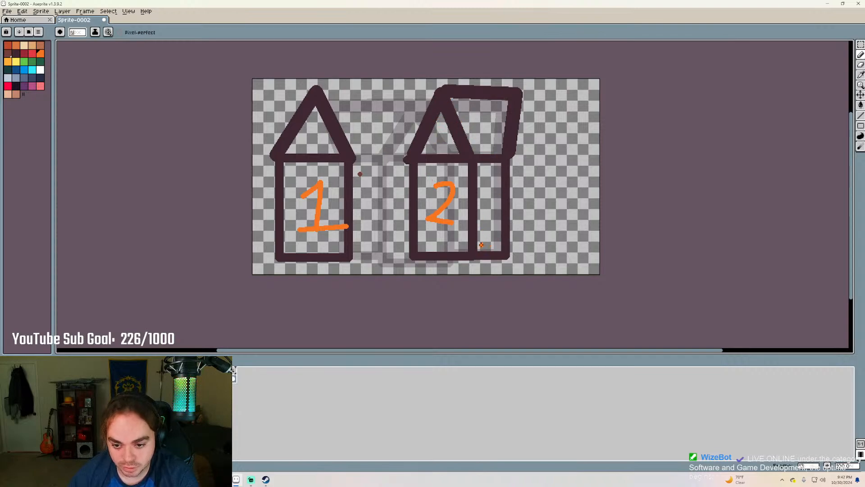
{"action": "mouse_move", "coordinate": [481, 244]}
{"action": "left_mouse_down"}
{"action": "mouse_move", "coordinate": [479, 247]}
{"action": "mouse_move", "coordinate": [488, 219]}
{"action": "mouse_move", "coordinate": [477, 222]}
{"action": "mouse_move", "coordinate": [489, 218]}
{"action": "mouse_move", "coordinate": [500, 235]}
{"action": "left_mouse_up"}
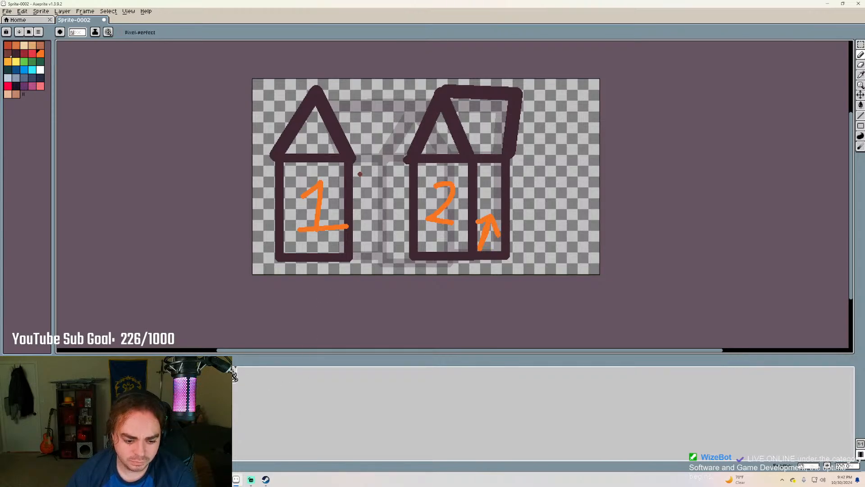
{"action": "left_click", "coordinate": [233, 371]}
{"action": "left_click_drag", "start_coordinate": [411, 180], "coordinate": [414, 233]}
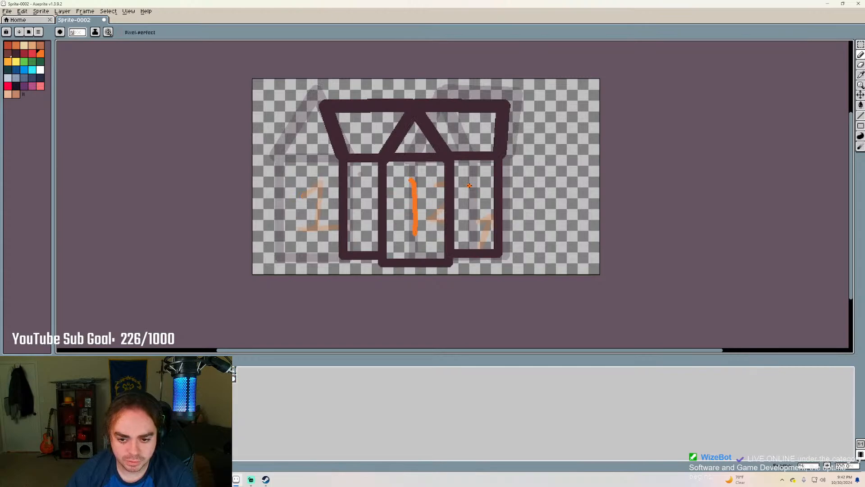
{"action": "left_click_drag", "start_coordinate": [469, 185], "coordinate": [470, 205]}
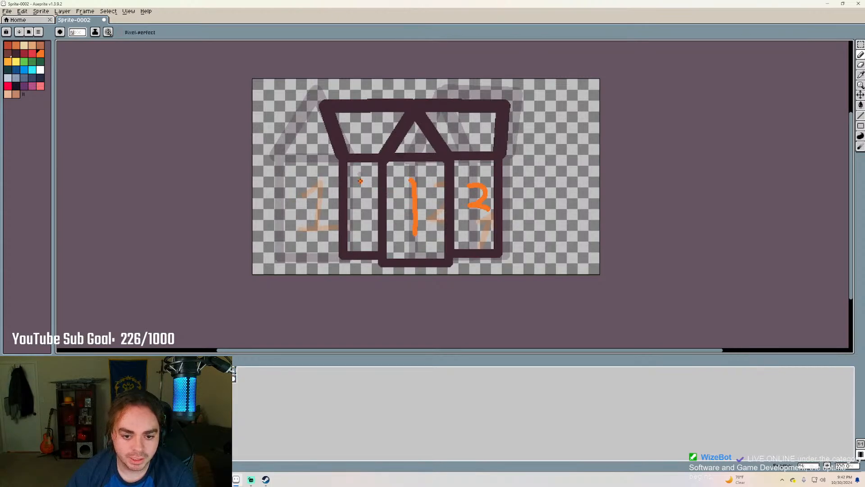
{"action": "left_click_drag", "start_coordinate": [361, 180], "coordinate": [360, 209]}
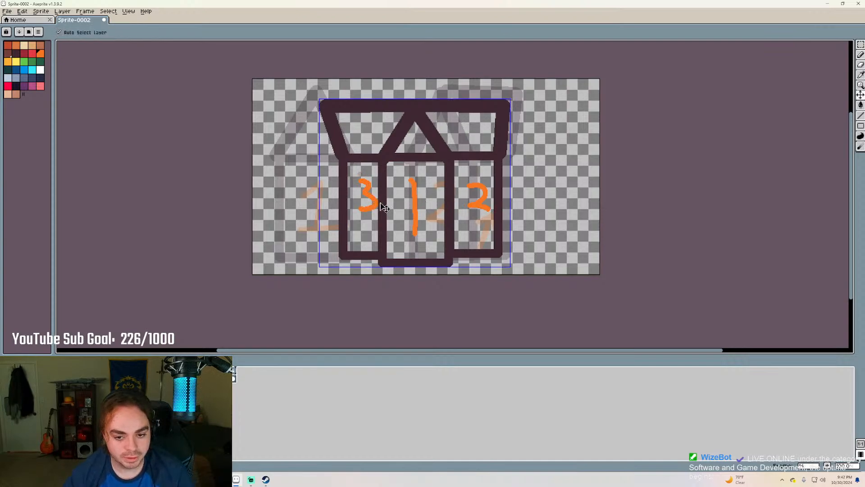
{"action": "key", "text": "ctrl+z"}
{"action": "key", "text": "ctrl+z"}
{"action": "key", "text": "ctrl+z"}
Write a large orange 3 on the centre wall of the three-part house and flip between the two sketch frames
{"action": "mouse_move", "coordinate": [407, 184]}
{"action": "left_mouse_down"}
{"action": "mouse_move", "coordinate": [411, 202]}
{"action": "mouse_move", "coordinate": [433, 219]}
{"action": "mouse_move", "coordinate": [407, 230]}
{"action": "left_mouse_up"}
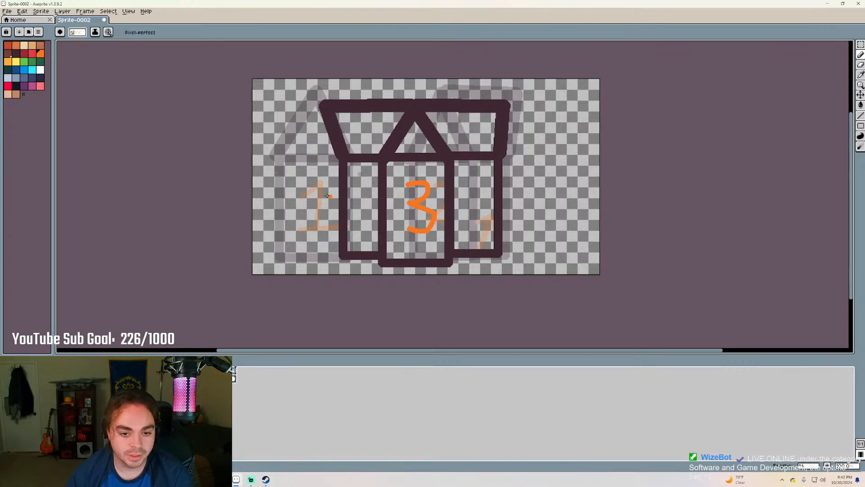
{"action": "key", "text": "alt+c"}
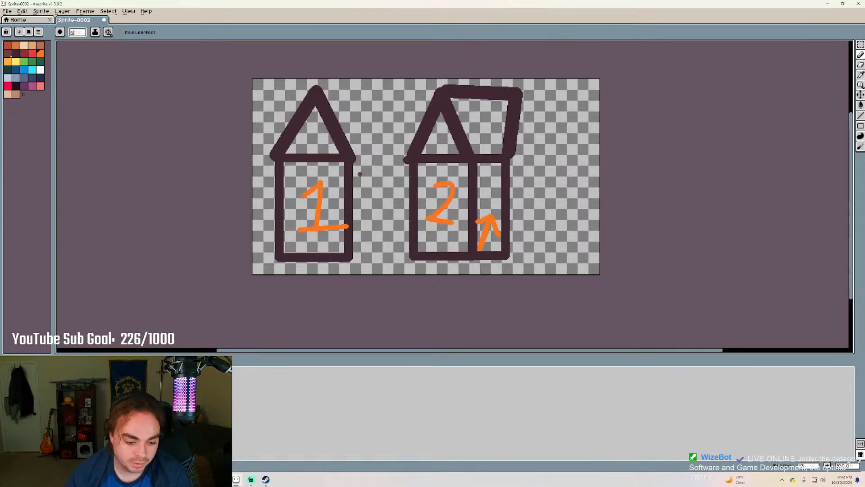
{"action": "key", "text": "ctrl+z"}
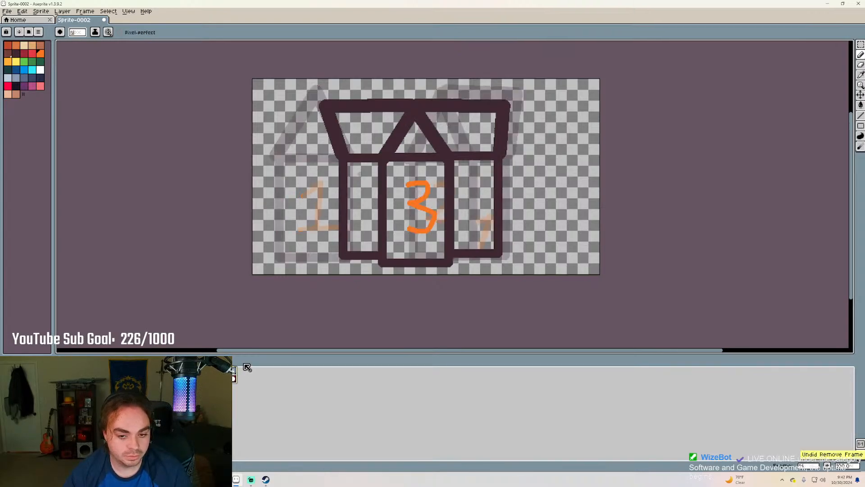
{"action": "left_click", "coordinate": [229, 372]}
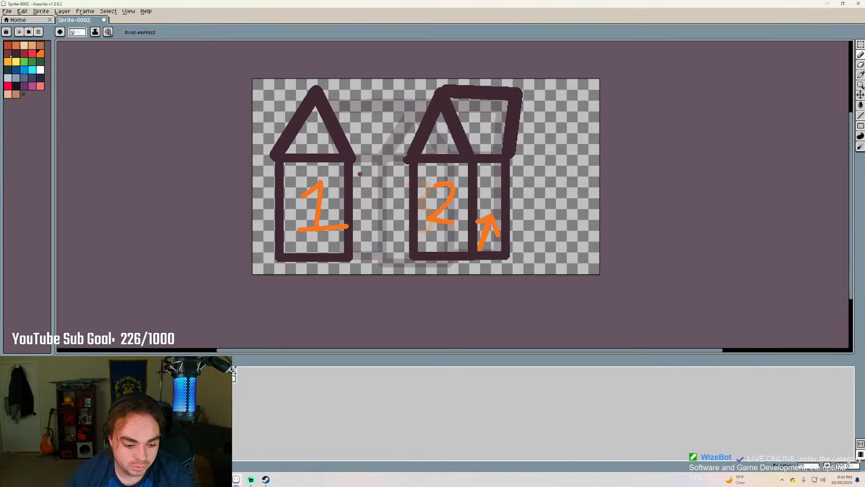
{"action": "left_click", "coordinate": [235, 372]}
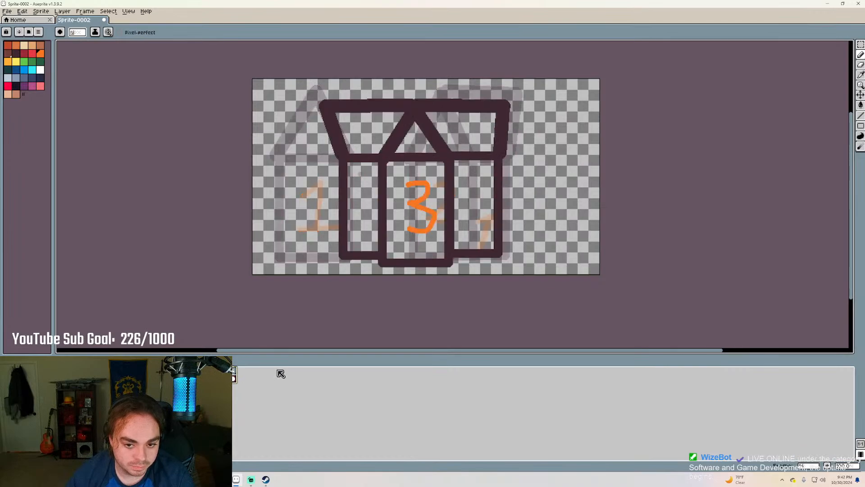
Delete both frames holding the numbered house sketches and turn off onion skinning on the empty canvas
{"action": "key", "text": "ctrl+z"}
{"action": "key", "text": "ctrl+z"}
{"action": "key", "text": "ctrl+z"}
{"action": "key", "text": "ctrl+z"}
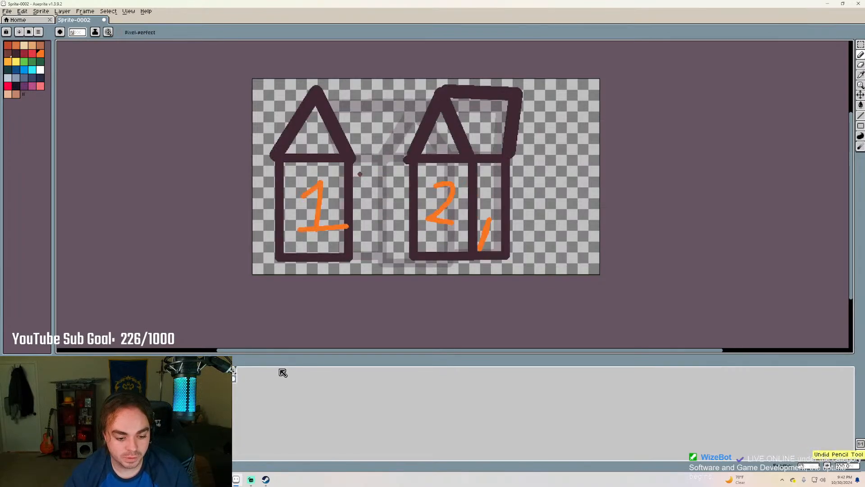
{"action": "right_click", "coordinate": [233, 371]}
{"action": "left_click", "coordinate": [262, 409]}
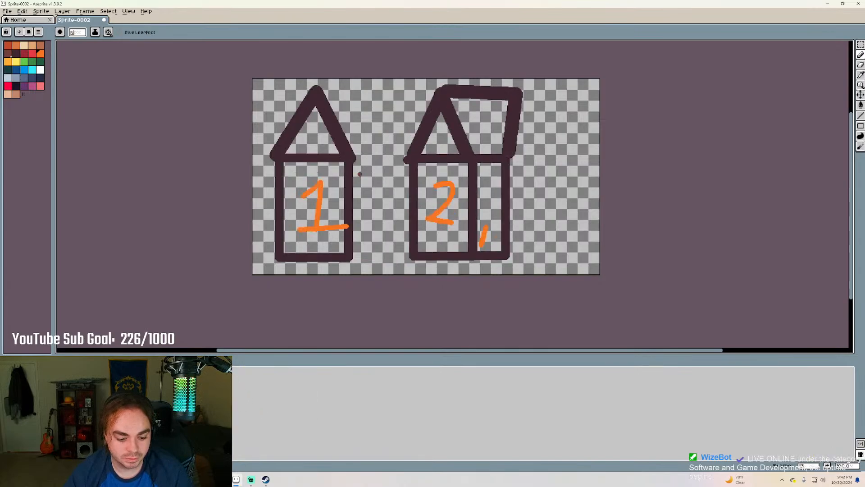
{"action": "right_click", "coordinate": [232, 374]}
{"action": "left_click", "coordinate": [247, 408]}
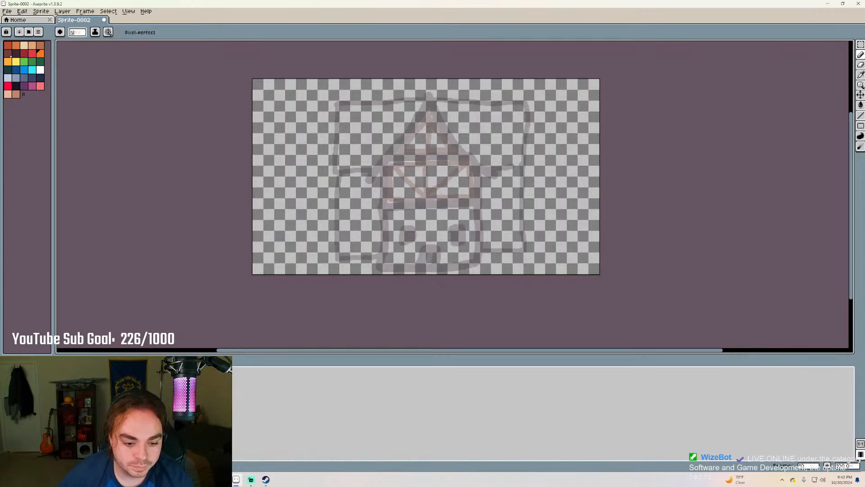
{"action": "key", "text": "F3"}
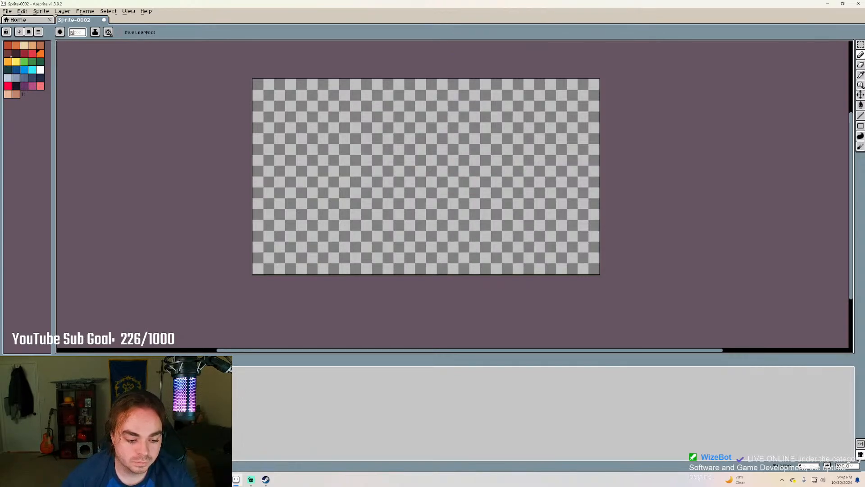
{"action": "key", "text": "Left"}
{"action": "key", "text": "Left"}
{"action": "key", "text": "Right"}
{"action": "key", "text": "Right"}
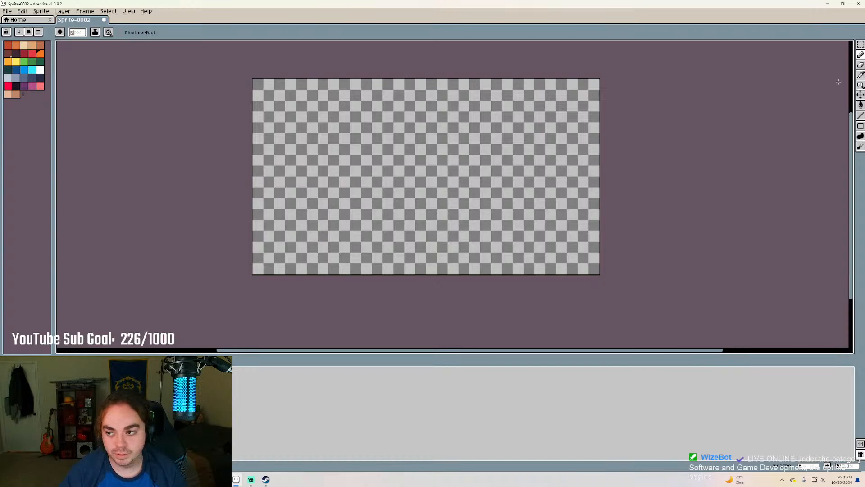
Draw a thick dark maroon upright rectangle slightly below the canvas centre as the tavern's front wall outline
{"action": "left_click", "coordinate": [861, 115]}
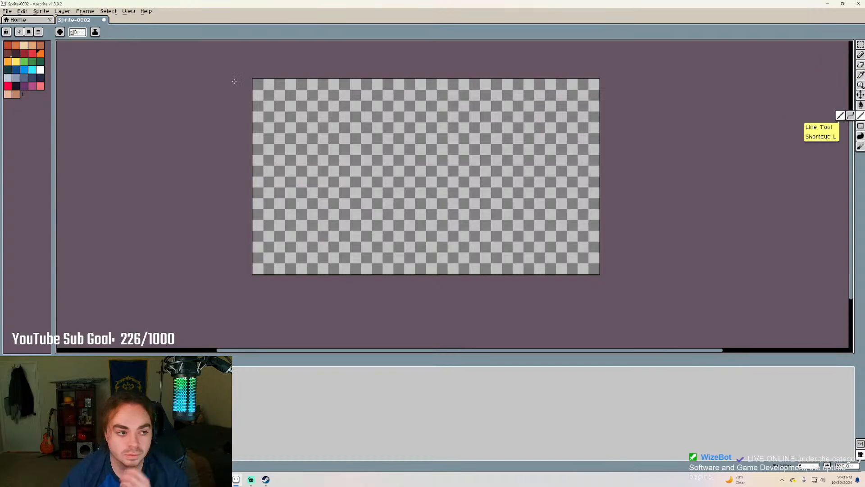
{"action": "left_click", "coordinate": [16, 54]}
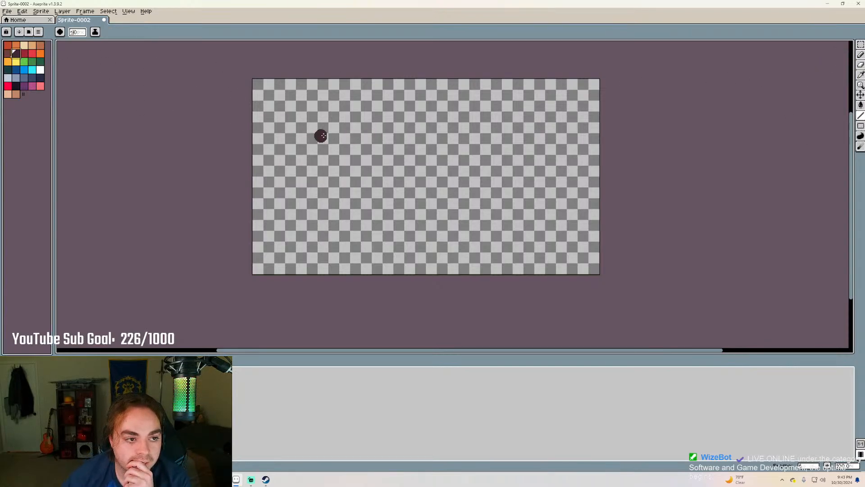
{"action": "scroll", "coordinate": [79, 33], "scroll_direction": "down", "scroll_amount": 5}
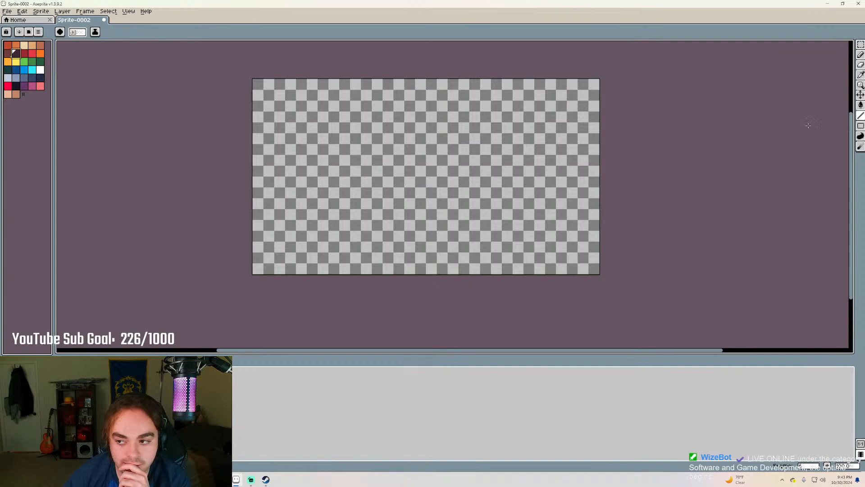
{"action": "left_click", "coordinate": [861, 126]}
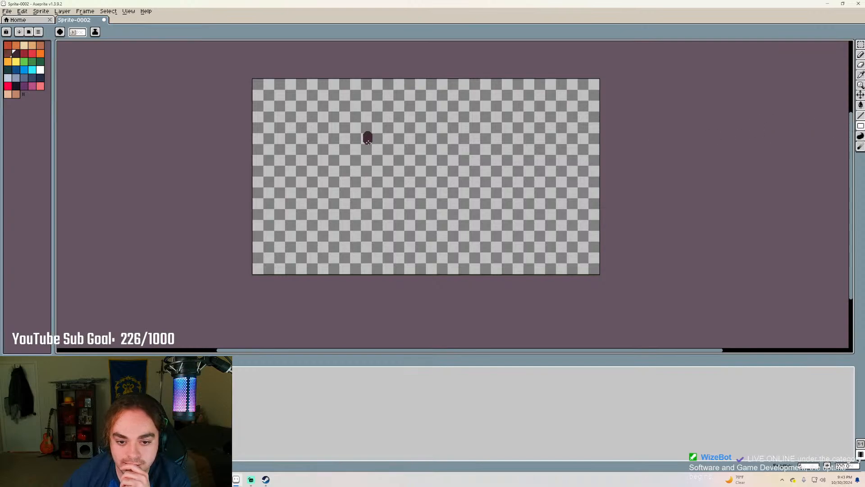
{"action": "left_click_drag", "start_coordinate": [368, 138], "coordinate": [481, 251]}
{"action": "right_click", "coordinate": [481, 251]}
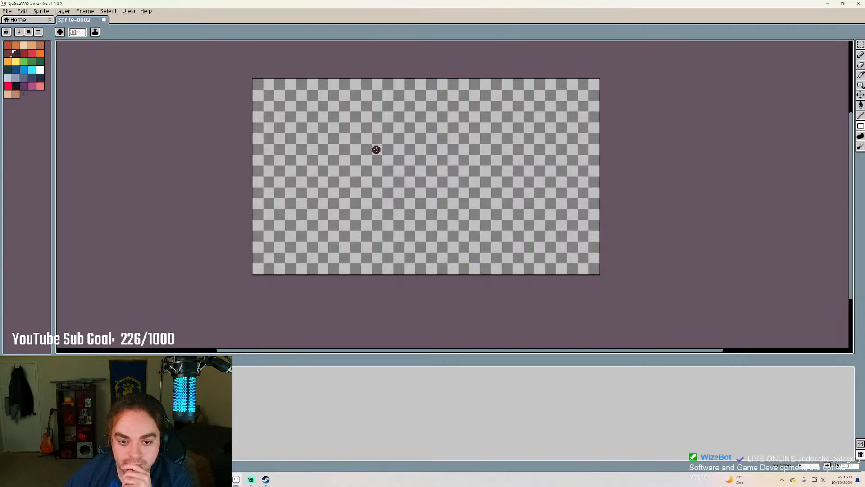
{"action": "left_click_drag", "start_coordinate": [376, 150], "coordinate": [458, 246]}
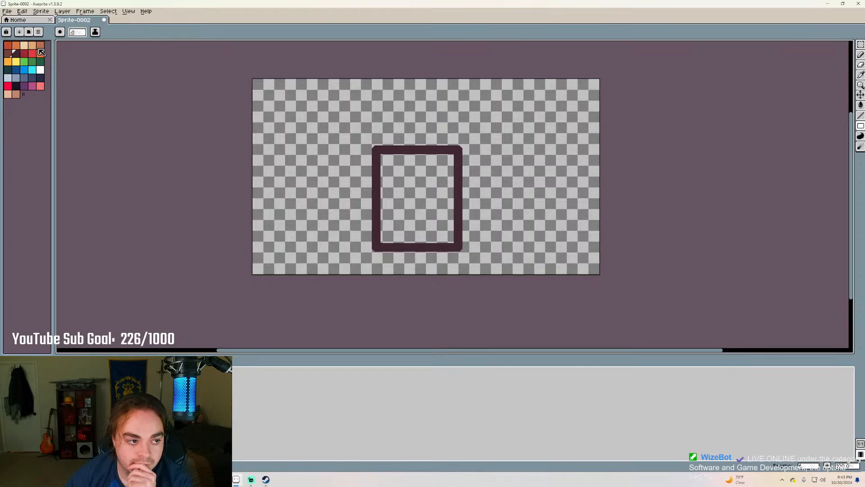
Outline a door at the wall's base and a small window on each side of it with thinner reddish-brown rectangles
{"action": "left_click", "coordinate": [9, 53]}
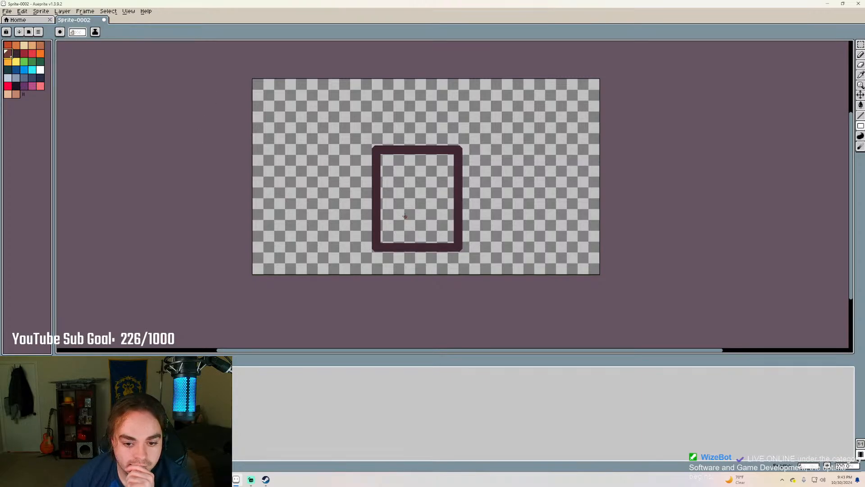
{"action": "left_click_drag", "start_coordinate": [408, 213], "coordinate": [425, 242]}
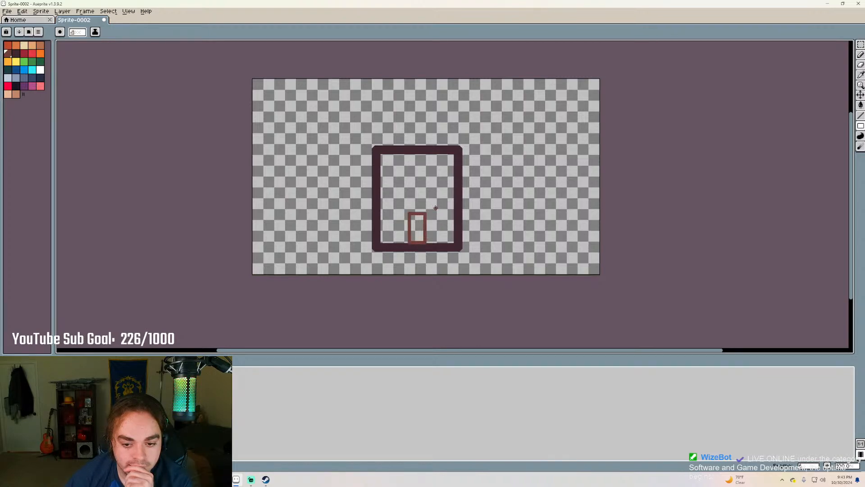
{"action": "left_click_drag", "start_coordinate": [434, 207], "coordinate": [446, 225]}
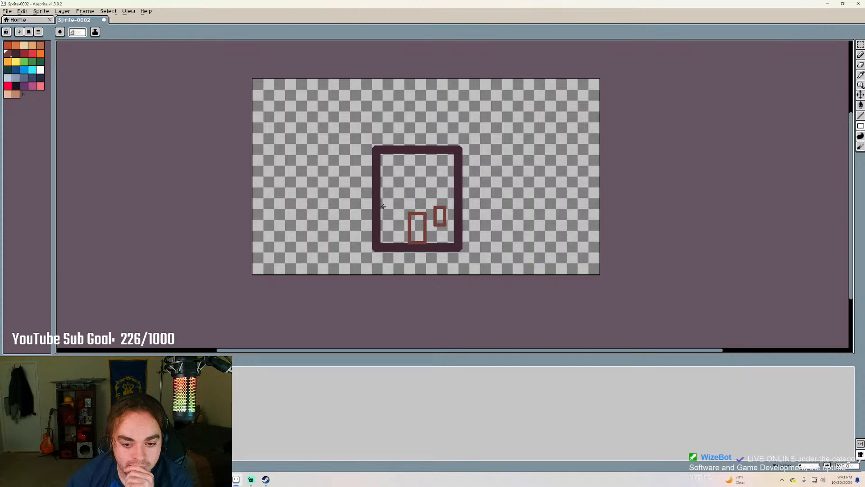
{"action": "left_click_drag", "start_coordinate": [388, 207], "coordinate": [399, 228]}
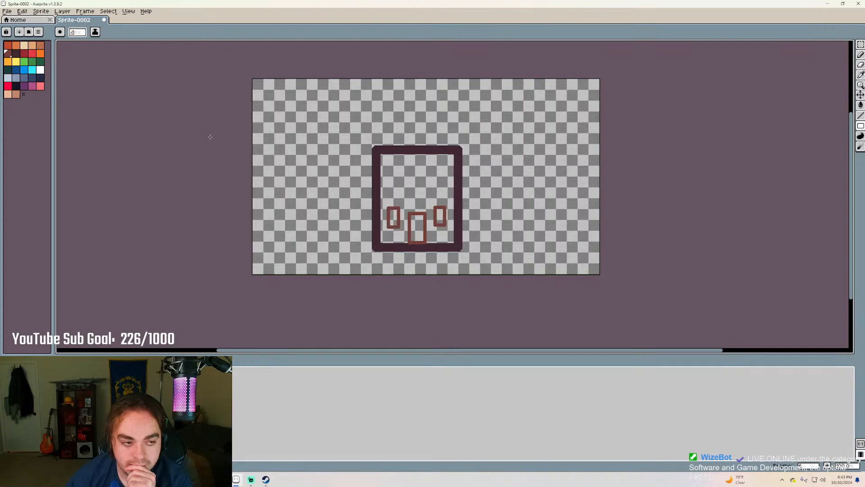
Draw a thick dark maroon horizontal beam across the wall just above the windows, undoing and redrawing it once
{"action": "left_click", "coordinate": [16, 53]}
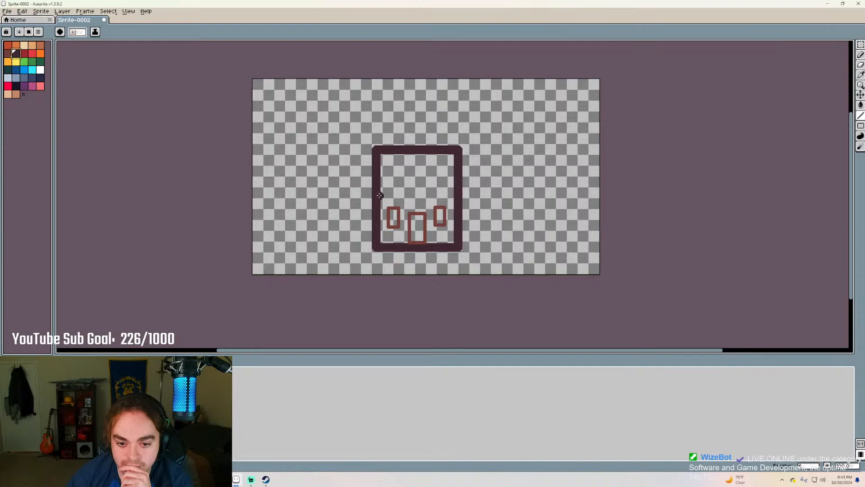
{"action": "left_click_drag", "start_coordinate": [380, 193], "coordinate": [450, 193]}
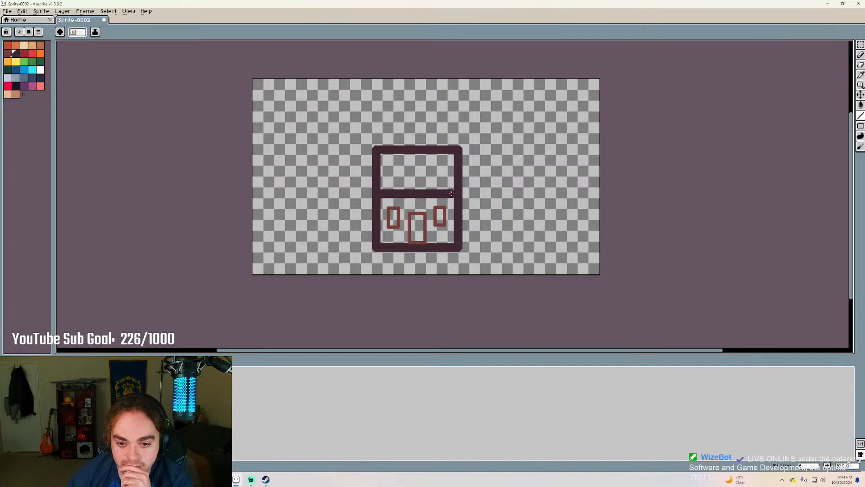
{"action": "key", "text": "ctrl+z"}
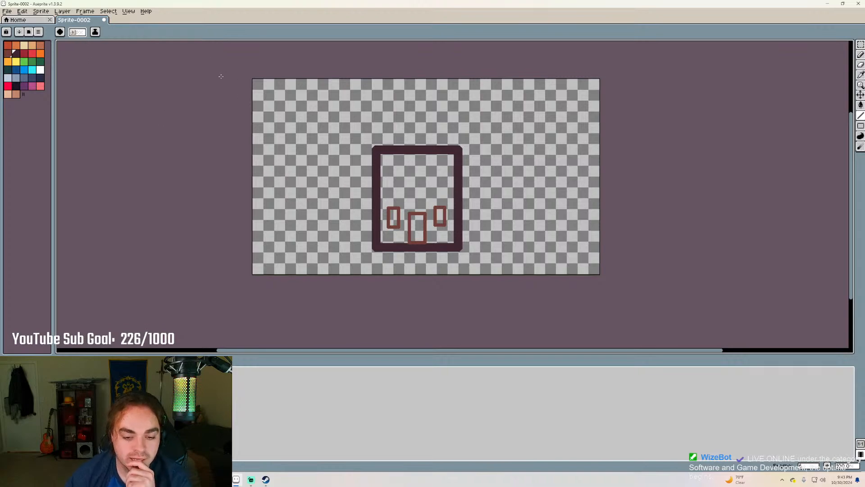
{"action": "left_click_drag", "start_coordinate": [379, 195], "coordinate": [455, 194]}
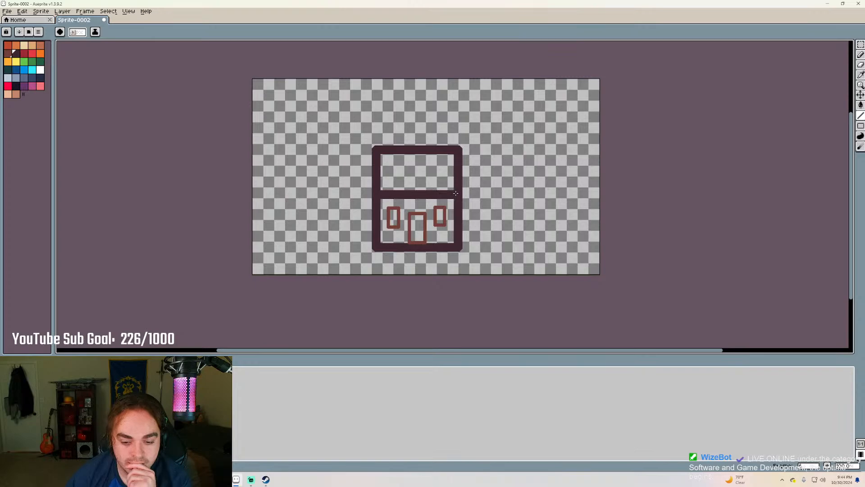
Fill the lower wall around the door and windows with light blue-grey
{"action": "scroll", "coordinate": [438, 224], "scroll_direction": "up", "scroll_amount": 2}
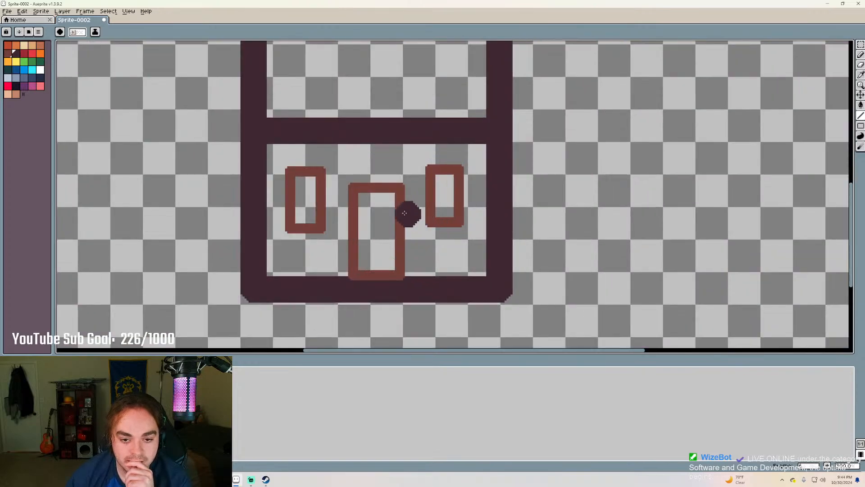
{"action": "left_click", "coordinate": [11, 80]}
{"action": "left_click", "coordinate": [860, 105]}
{"action": "left_click", "coordinate": [441, 163]}
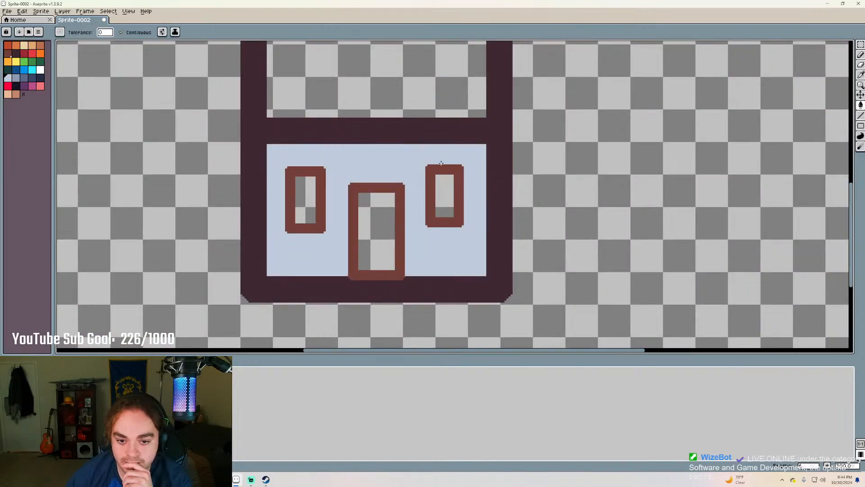
Try a slate blue fill on the lower wall and refill it with light blue-grey
{"action": "scroll", "coordinate": [411, 210], "scroll_direction": "down", "scroll_amount": 1}
{"action": "scroll", "coordinate": [383, 113], "scroll_direction": "up", "scroll_amount": 1}
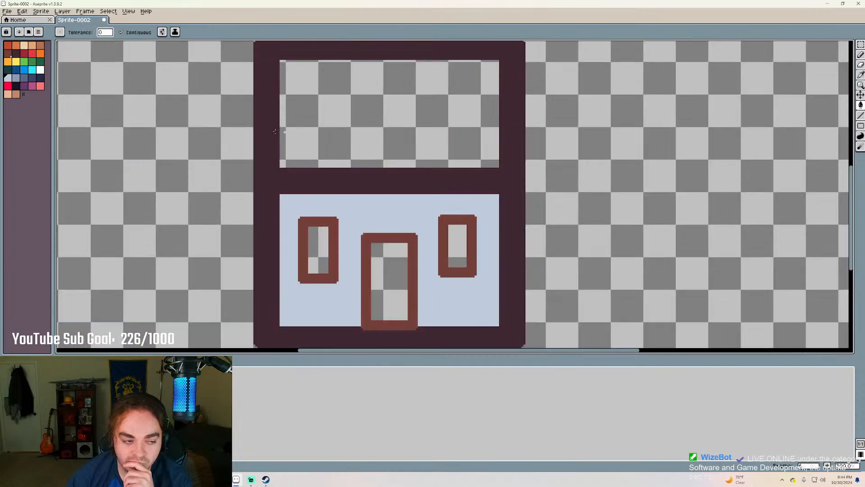
{"action": "left_click", "coordinate": [24, 78]}
{"action": "left_click", "coordinate": [401, 216]}
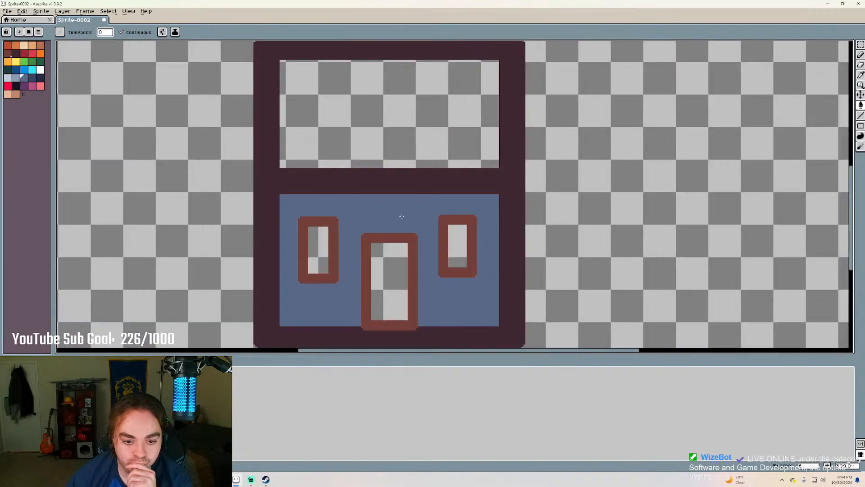
{"action": "left_click", "coordinate": [7, 77]}
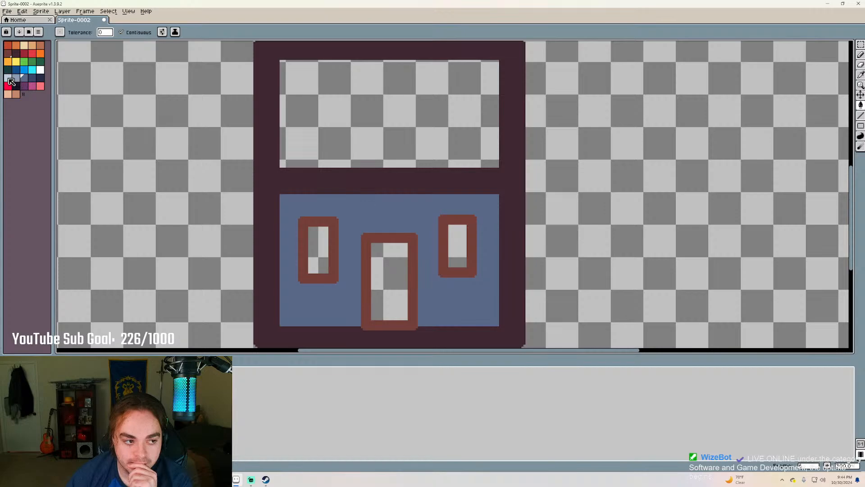
{"action": "left_click", "coordinate": [367, 207]}
Draw a copper-brown border of four straight lines along the inner edges of the upper storey's opening
{"action": "scroll", "coordinate": [356, 148], "scroll_direction": "up", "scroll_amount": 1}
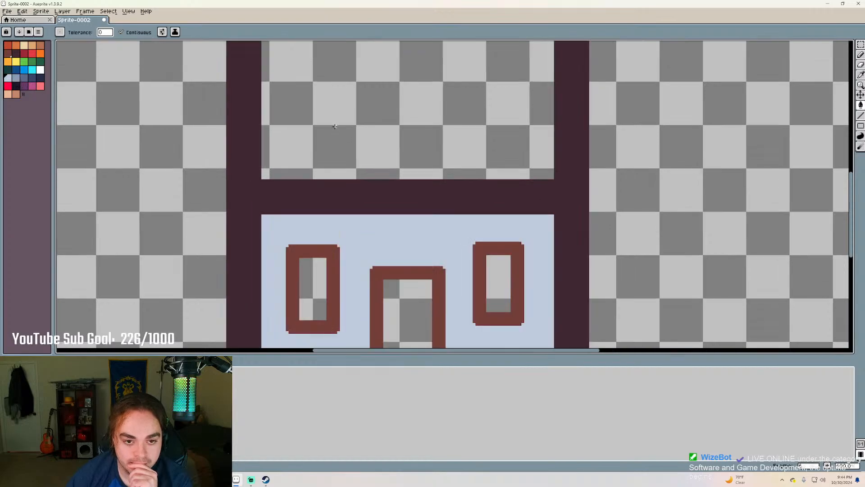
{"action": "scroll", "coordinate": [349, 117], "scroll_direction": "down", "scroll_amount": 2}
{"action": "scroll", "coordinate": [343, 89], "scroll_direction": "up", "scroll_amount": 2}
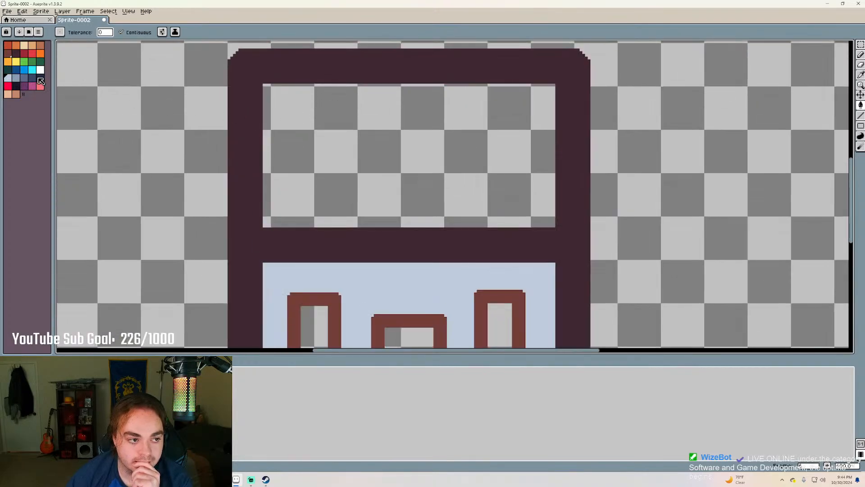
{"action": "left_click", "coordinate": [8, 53]}
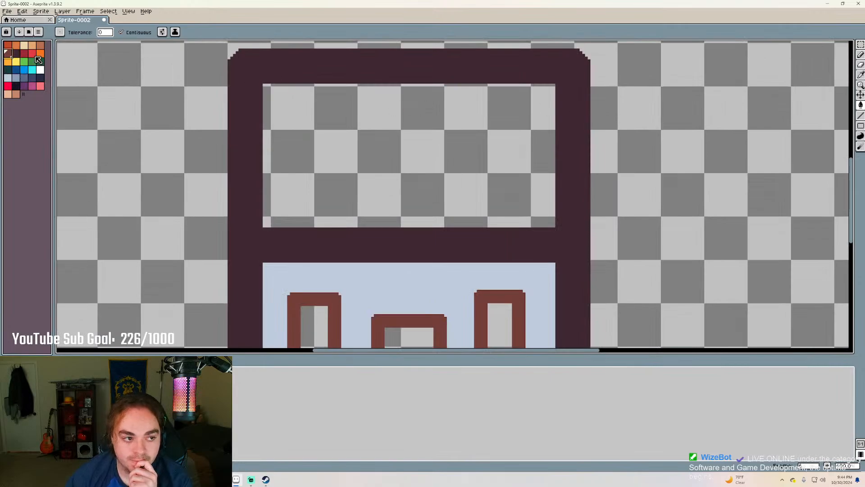
{"action": "left_click", "coordinate": [40, 45]}
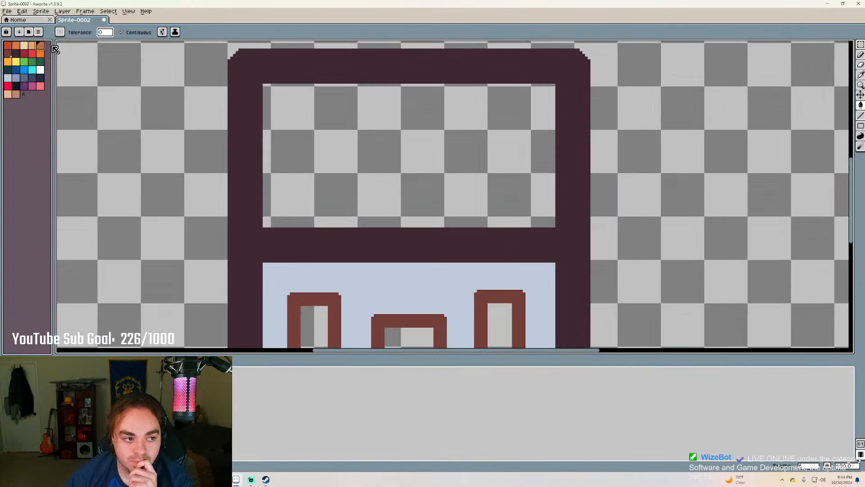
{"action": "left_click", "coordinate": [861, 55]}
{"action": "left_click", "coordinate": [860, 116]}
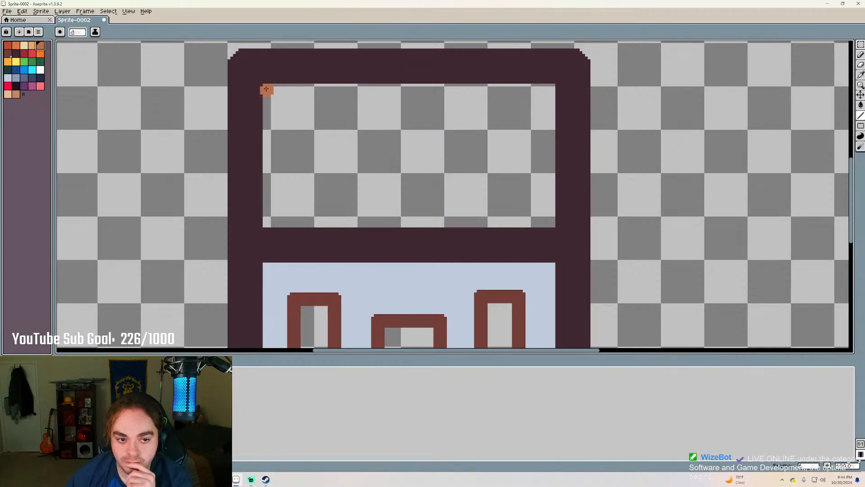
{"action": "left_click_drag", "start_coordinate": [266, 89], "coordinate": [556, 87]}
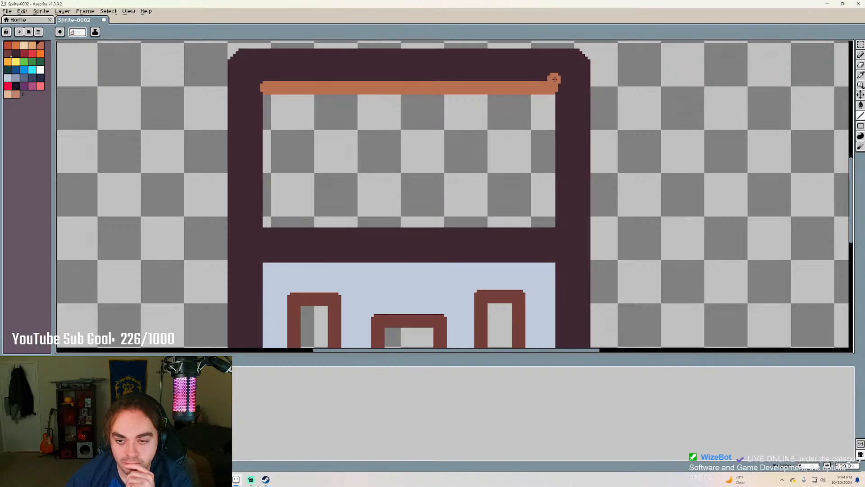
{"action": "left_click_drag", "start_coordinate": [552, 90], "coordinate": [553, 226]}
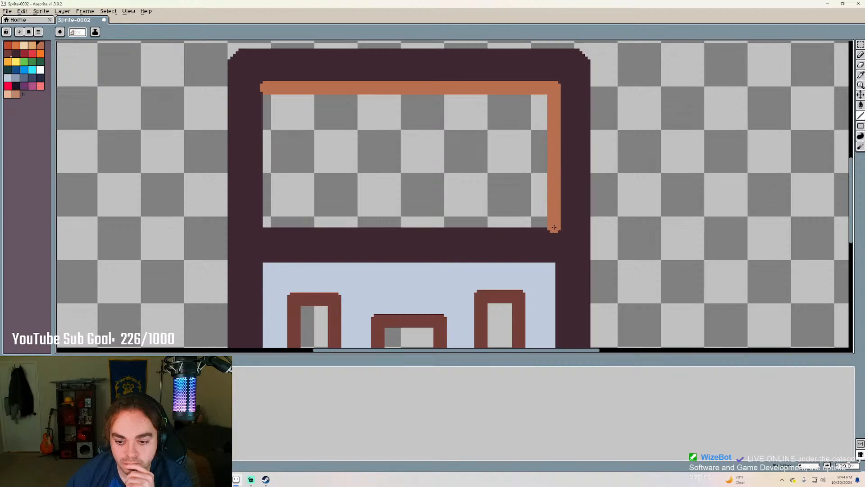
{"action": "mouse_move", "coordinate": [553, 226]}
{"action": "left_mouse_down"}
{"action": "mouse_move", "coordinate": [251, 226]}
{"action": "mouse_move", "coordinate": [263, 225]}
{"action": "left_mouse_up"}
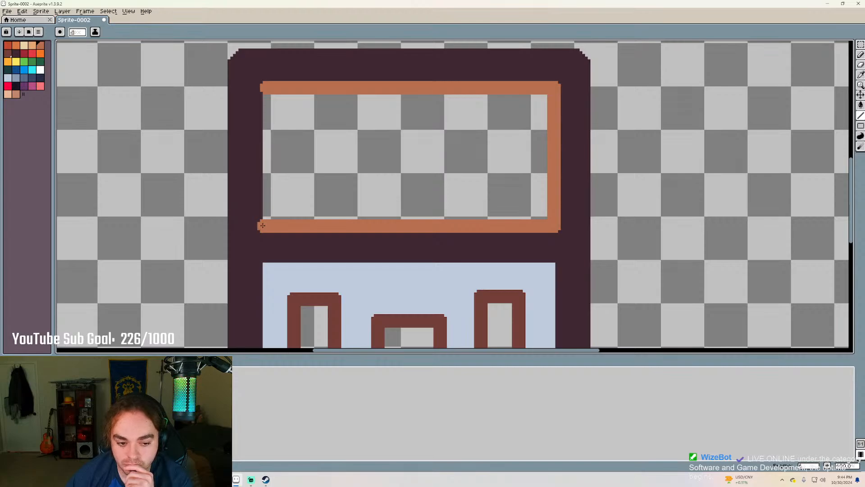
{"action": "left_click_drag", "start_coordinate": [262, 225], "coordinate": [260, 87]}
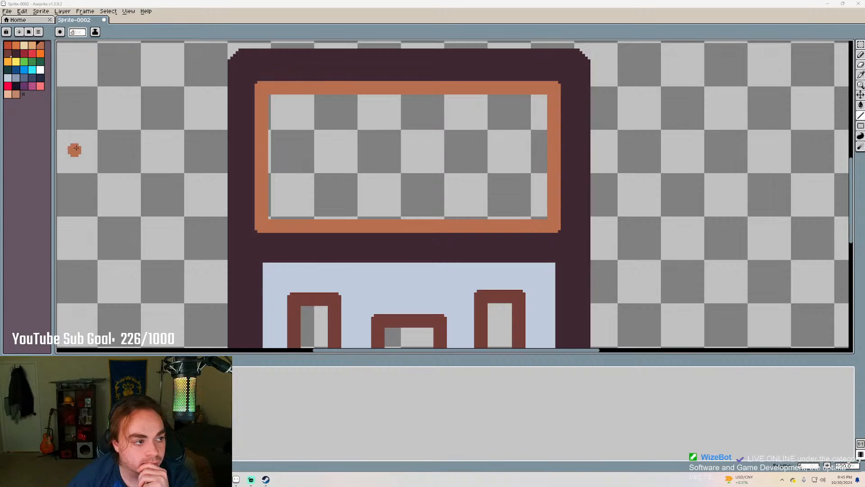
{"action": "left_click", "coordinate": [281, 97]}
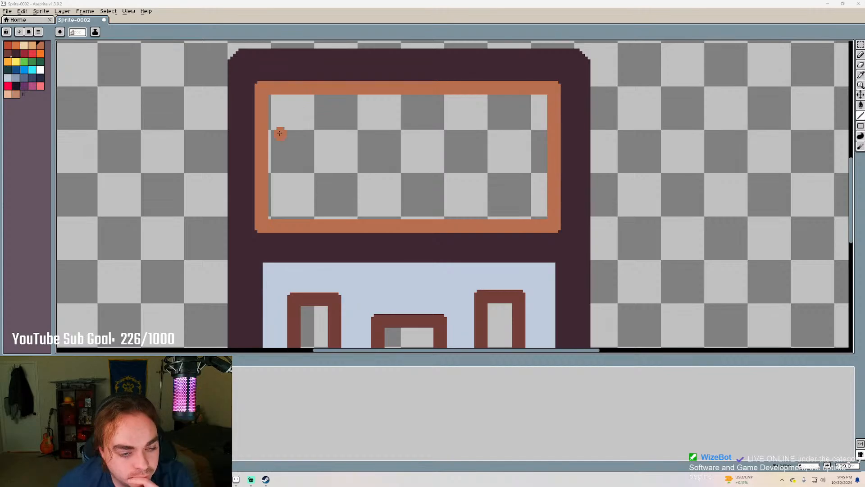
Select the whole tavern front and delete it to leave an empty canvas
{"action": "scroll", "coordinate": [362, 169], "scroll_direction": "down", "scroll_amount": 4}
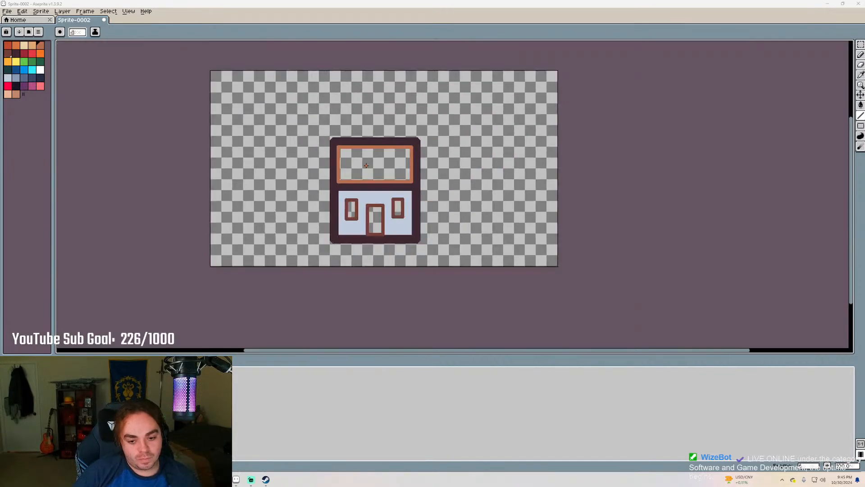
{"action": "scroll", "coordinate": [361, 169], "scroll_direction": "up", "scroll_amount": 3}
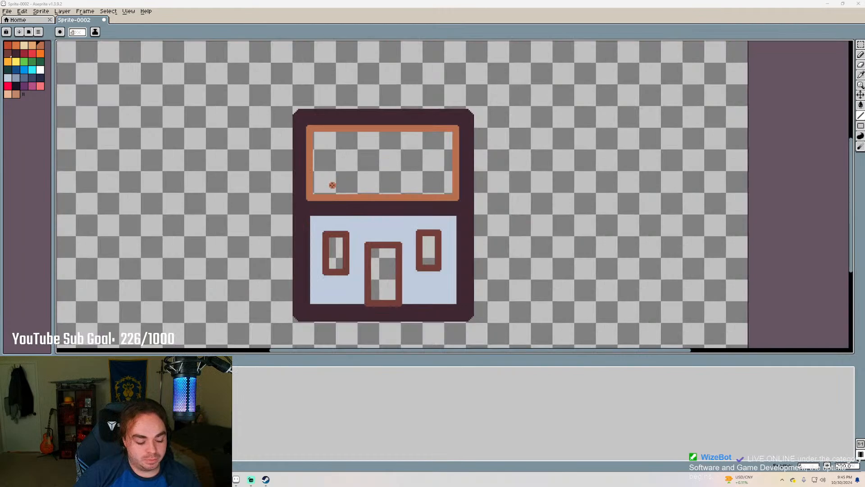
{"action": "scroll", "coordinate": [373, 179], "scroll_direction": "down", "scroll_amount": 3}
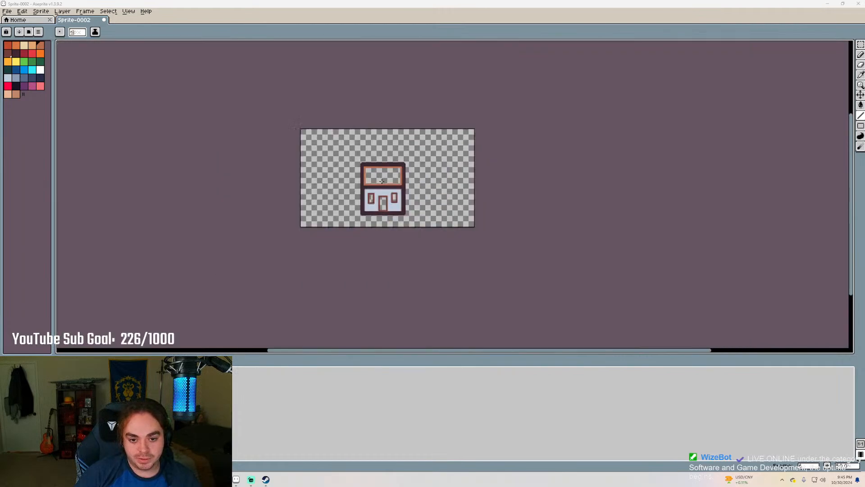
{"action": "scroll", "coordinate": [374, 179], "scroll_direction": "up", "scroll_amount": 3}
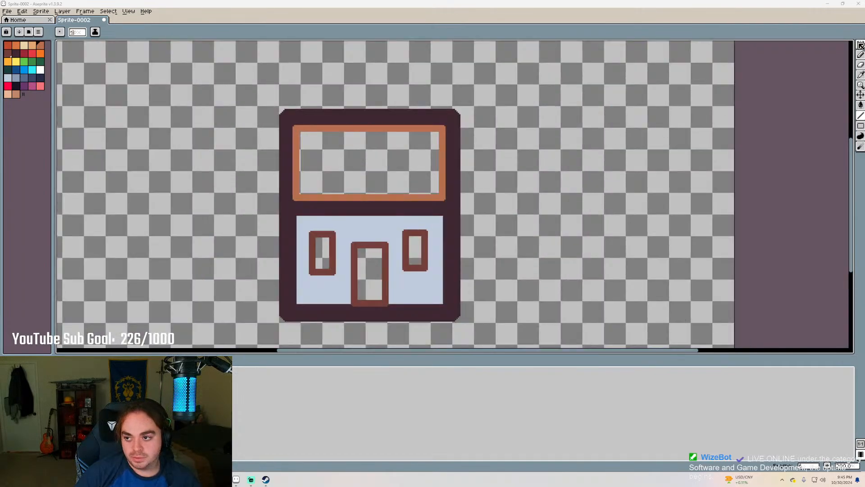
{"action": "left_click", "coordinate": [860, 44]}
{"action": "left_click_drag", "start_coordinate": [243, 94], "coordinate": [511, 343]}
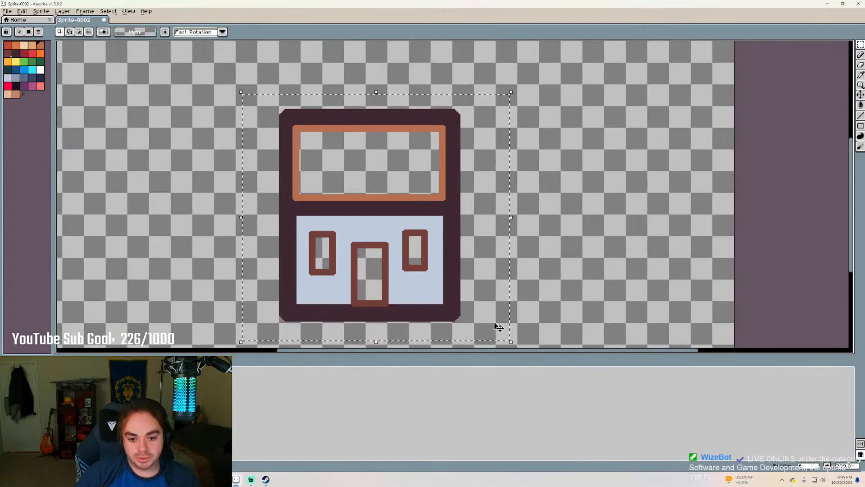
{"action": "key", "text": "Delete"}
{"action": "scroll", "coordinate": [277, 187], "scroll_direction": "down", "scroll_amount": 3}
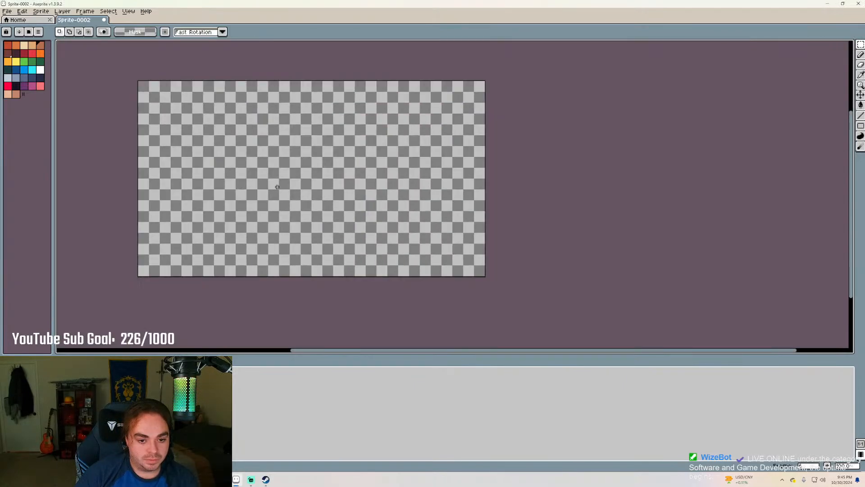
{"action": "scroll", "coordinate": [181, 163], "scroll_direction": "up", "scroll_amount": 3}
{"action": "scroll", "coordinate": [362, 170], "scroll_direction": "down", "scroll_amount": 3}
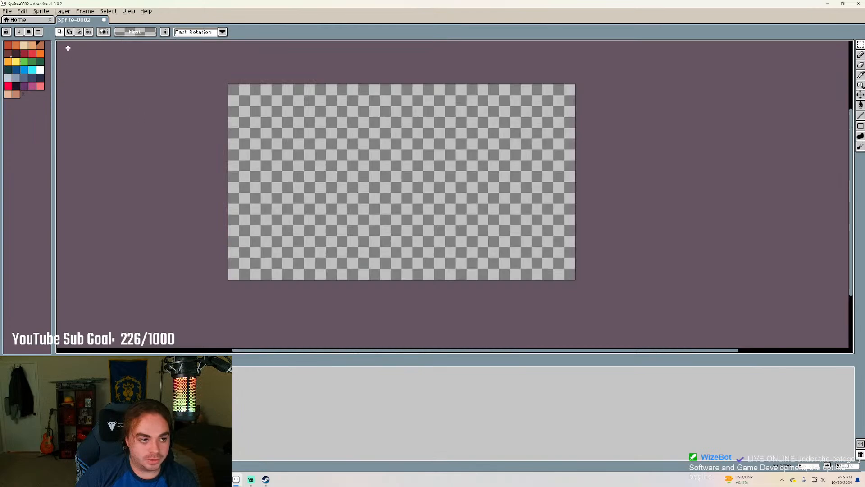
Draw a near-black rectangle outline for the building's lower storey near the middle of the canvas
{"action": "left_click", "coordinate": [16, 54]}
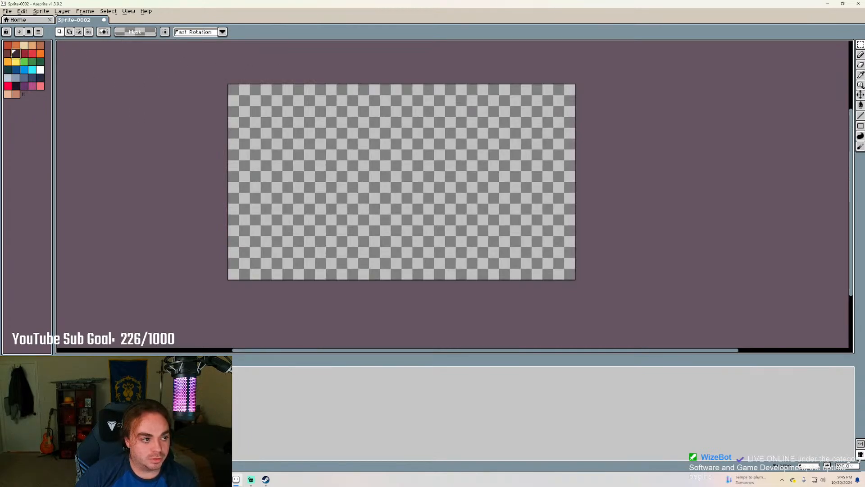
{"action": "left_click", "coordinate": [8, 53]}
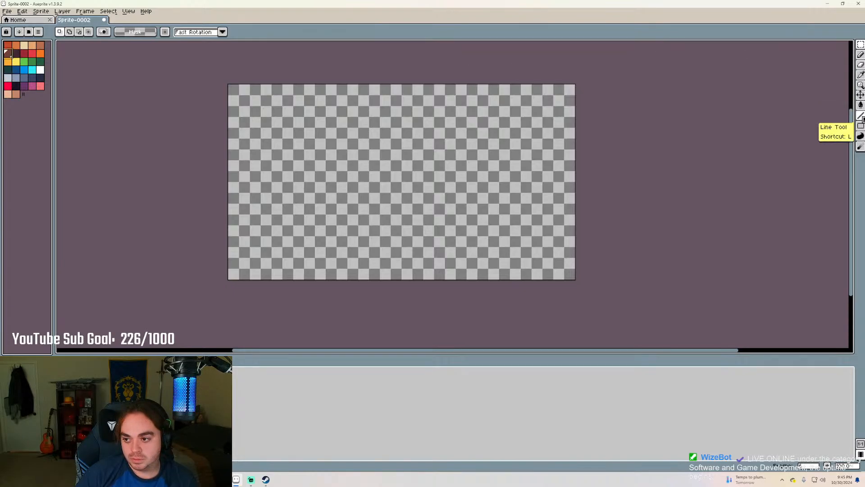
{"action": "left_click", "coordinate": [860, 126]}
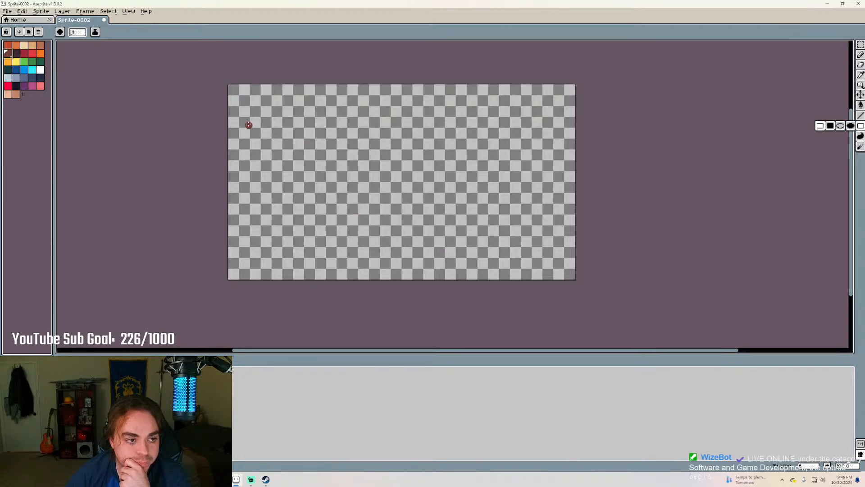
{"action": "left_click", "coordinate": [16, 86]}
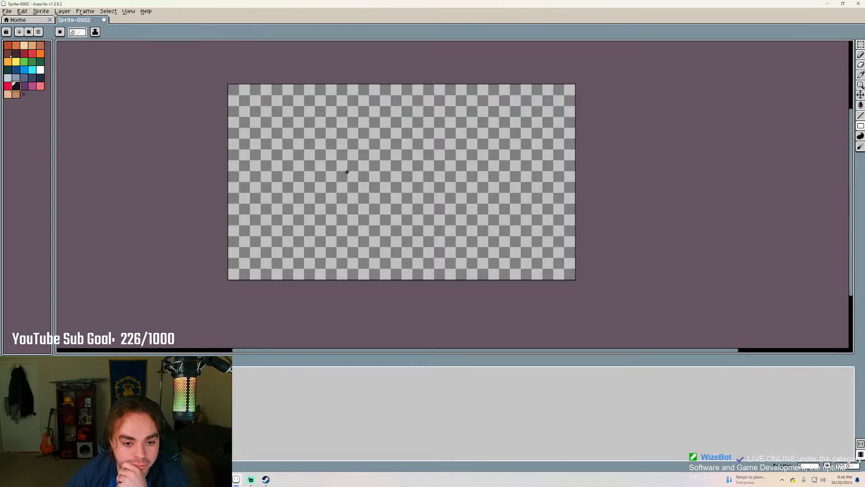
{"action": "left_click_drag", "start_coordinate": [347, 172], "coordinate": [435, 223]}
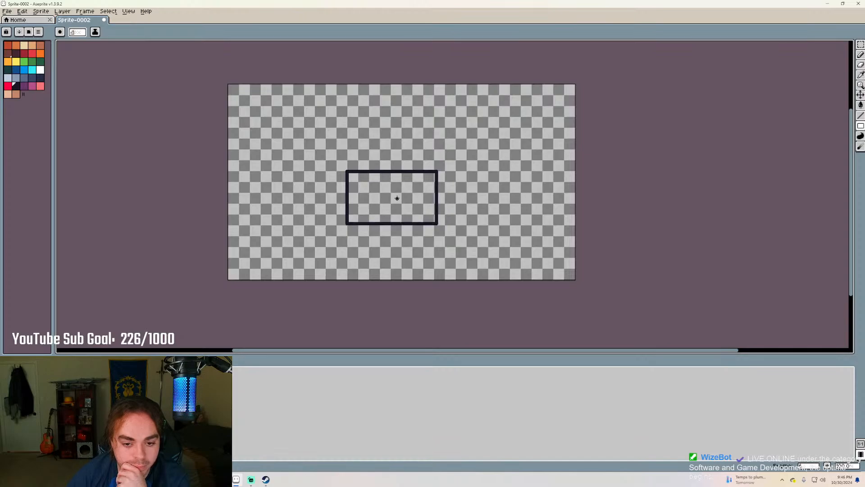
{"action": "scroll", "coordinate": [413, 178], "scroll_direction": "up", "scroll_amount": 1}
{"action": "scroll", "coordinate": [293, 135], "scroll_direction": "down", "scroll_amount": 1}
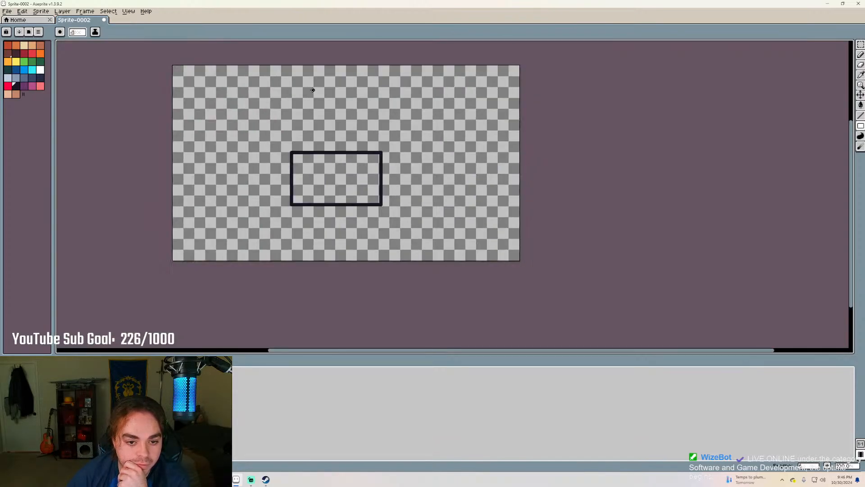
Try a thick reddish-brown beam along the upper edge of the near-black outline
{"action": "left_click", "coordinate": [7, 52]}
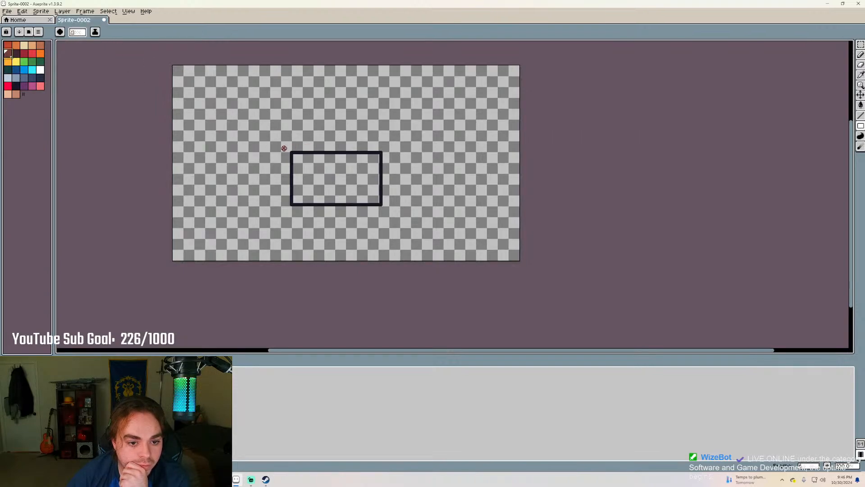
{"action": "scroll", "coordinate": [307, 119], "scroll_direction": "up", "scroll_amount": 2}
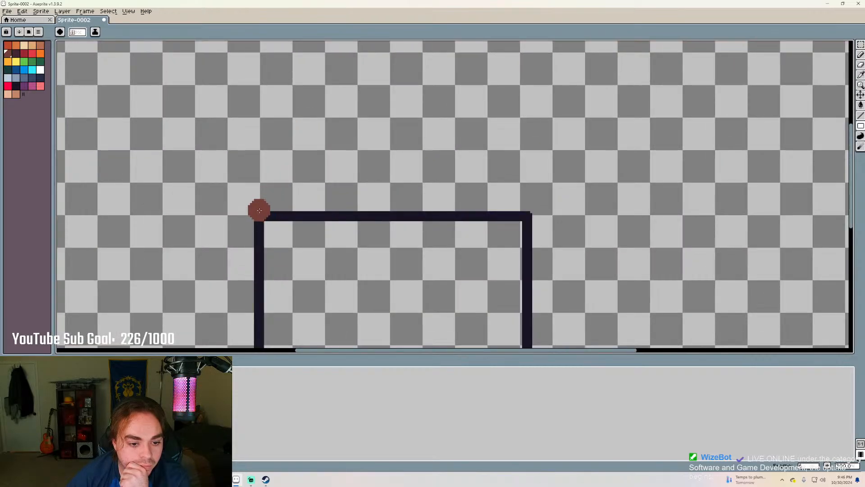
{"action": "left_click_drag", "start_coordinate": [259, 210], "coordinate": [527, 210]}
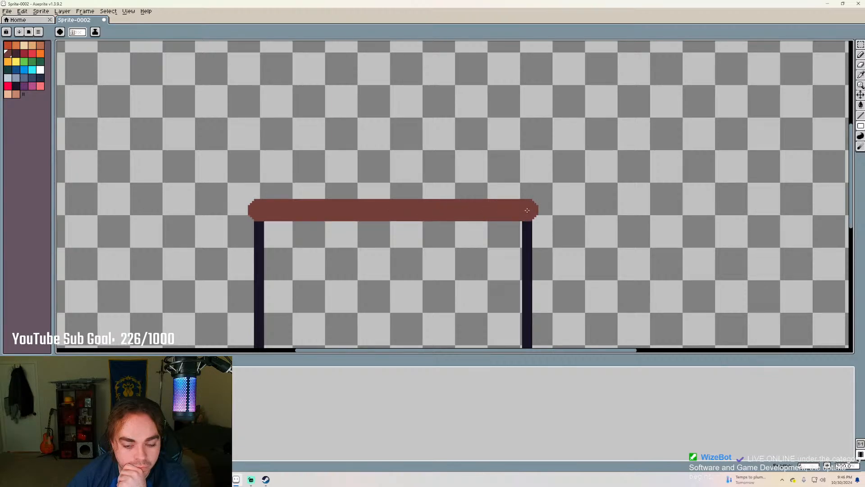
{"action": "scroll", "coordinate": [527, 210], "scroll_direction": "down", "scroll_amount": 1}
{"action": "left_click_drag", "start_coordinate": [527, 210], "coordinate": [526, 116]}
{"action": "key", "text": "ctrl+z"}
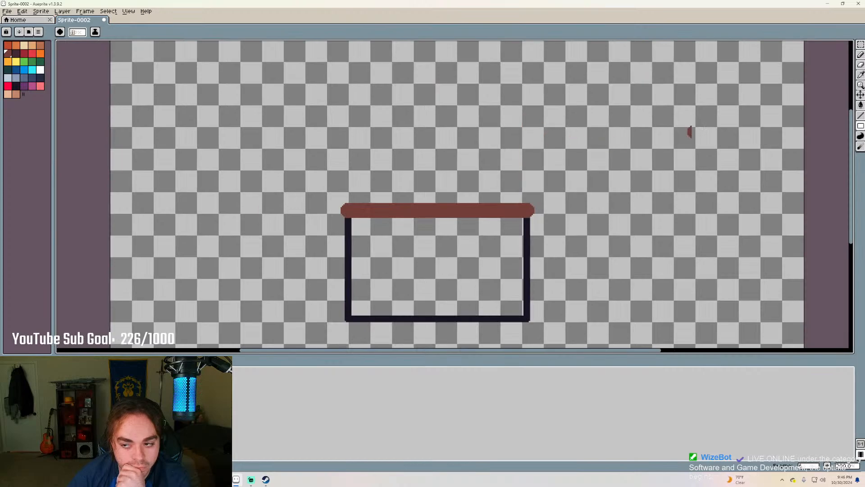
Try a thick reddish-brown rectangle frame above the beam as the upper storey, and undo both the frame and the beam
{"action": "left_click", "coordinate": [860, 127]}
{"action": "scroll", "coordinate": [326, 220], "scroll_direction": "up", "scroll_amount": 1}
{"action": "scroll", "coordinate": [397, 190], "scroll_direction": "up", "scroll_amount": 1}
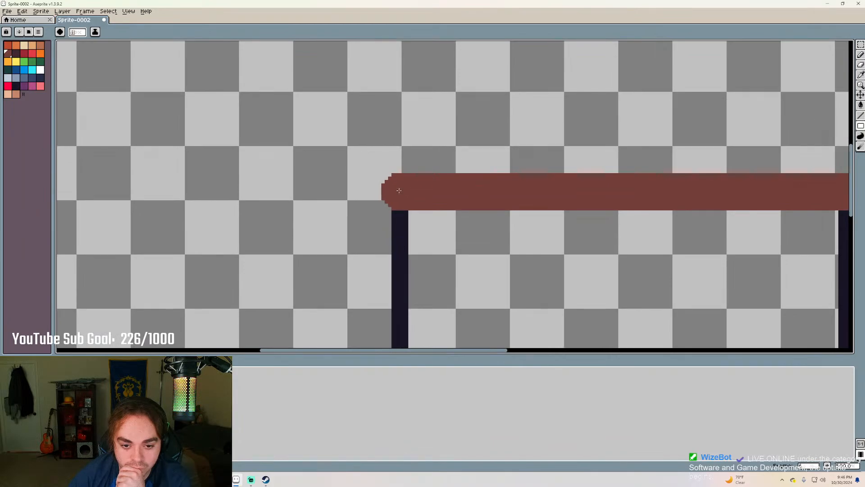
{"action": "scroll", "coordinate": [400, 191], "scroll_direction": "down", "scroll_amount": 2}
{"action": "left_click_drag", "start_coordinate": [399, 191], "coordinate": [487, 139]}
{"action": "scroll", "coordinate": [554, 117], "scroll_direction": "down", "scroll_amount": 3}
{"action": "scroll", "coordinate": [563, 127], "scroll_direction": "up", "scroll_amount": 3}
{"action": "scroll", "coordinate": [526, 168], "scroll_direction": "down", "scroll_amount": 2}
{"action": "scroll", "coordinate": [528, 202], "scroll_direction": "up", "scroll_amount": 2}
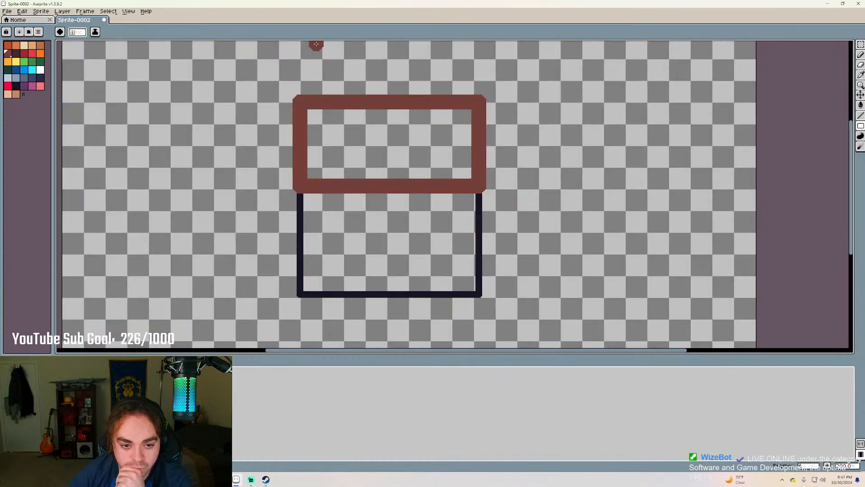
{"action": "key", "text": "ctrl+z"}
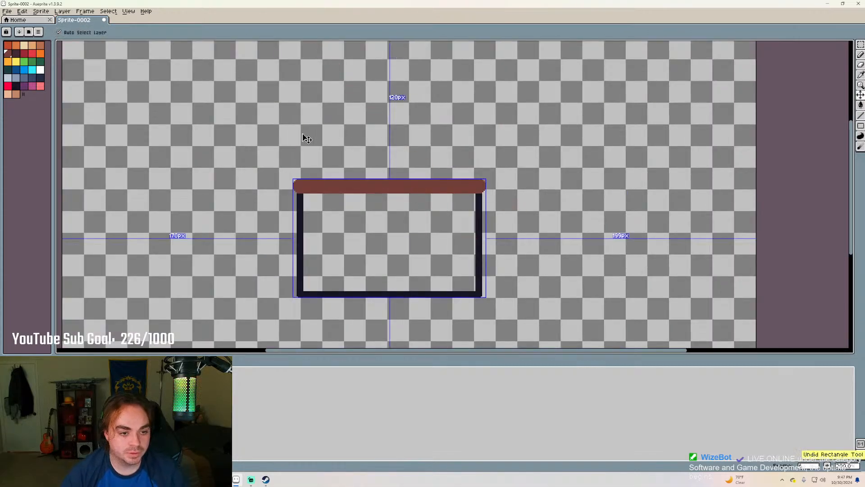
{"action": "key", "text": "ctrl+z"}
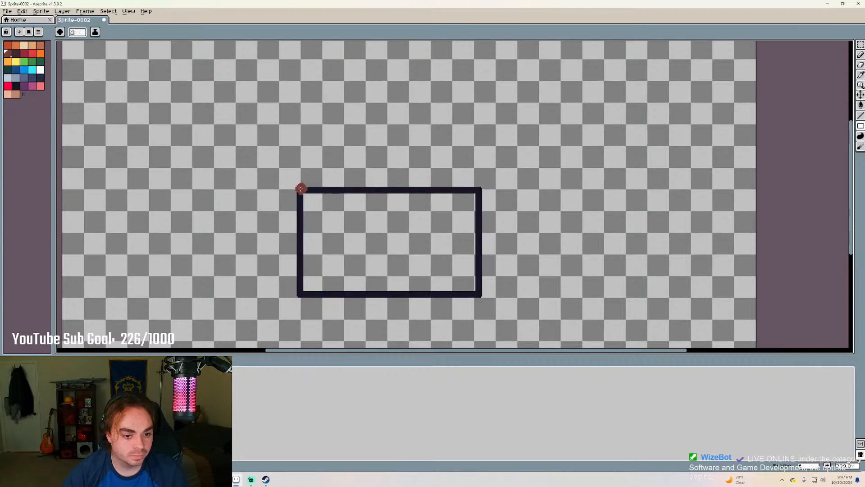
Draw a reddish-brown rectangle frame with a thinner brush for the upper storey, resting on the near-black outline's upper edge and matching its width
{"action": "left_click_drag", "start_coordinate": [299, 188], "coordinate": [480, 92]}
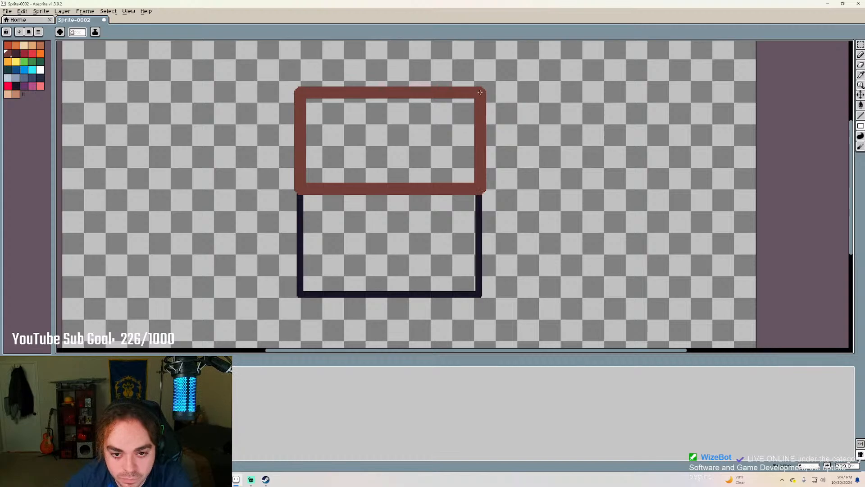
{"action": "left_click_drag", "start_coordinate": [480, 92], "coordinate": [478, 116]}
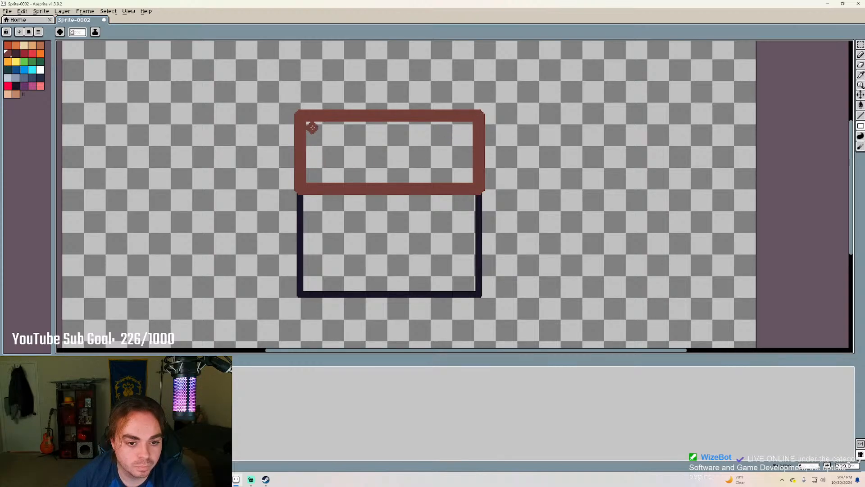
{"action": "scroll", "coordinate": [313, 127], "scroll_direction": "up", "scroll_amount": 3}
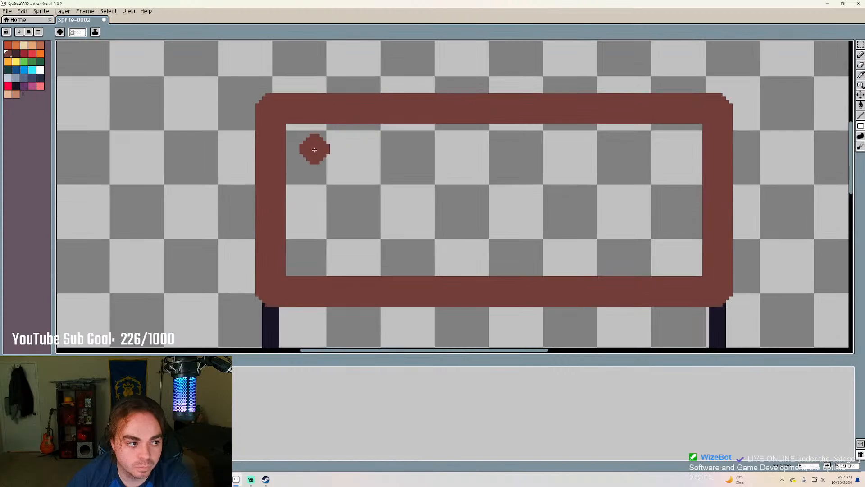
{"action": "scroll", "coordinate": [309, 145], "scroll_direction": "down", "scroll_amount": 1}
{"action": "scroll", "coordinate": [274, 256], "scroll_direction": "up", "scroll_amount": 3}
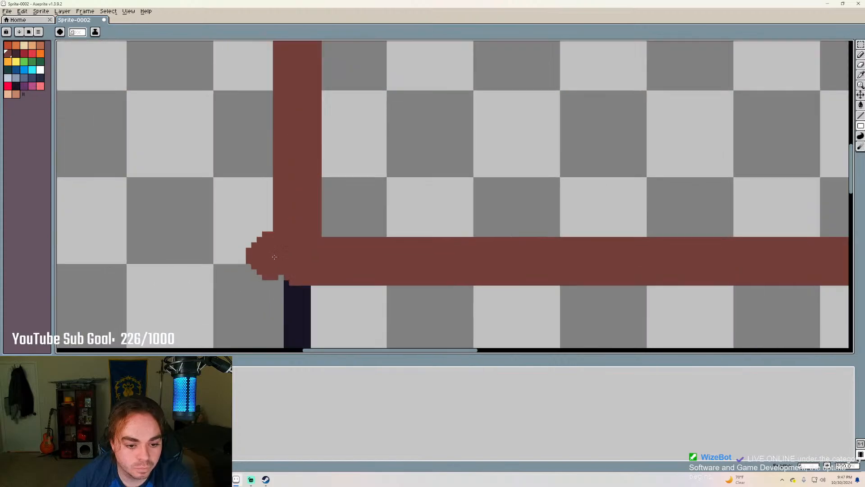
{"action": "scroll", "coordinate": [332, 247], "scroll_direction": "down", "scroll_amount": 4}
{"action": "scroll", "coordinate": [386, 259], "scroll_direction": "up", "scroll_amount": 1}
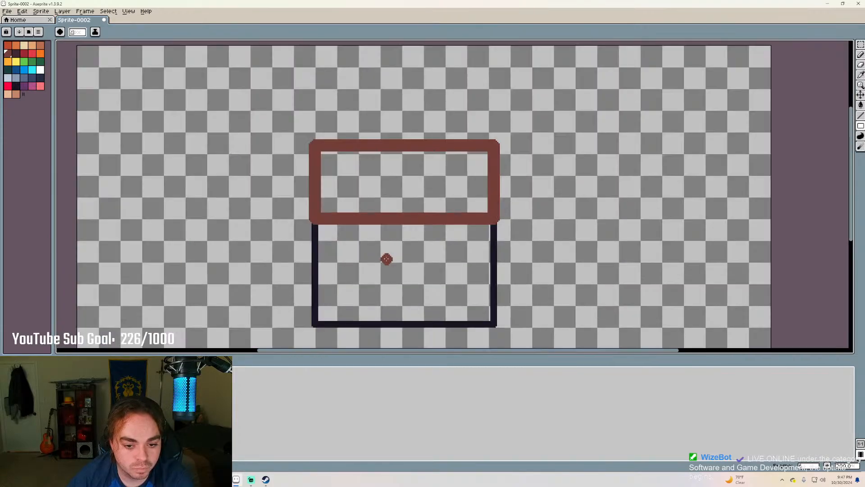
{"action": "scroll", "coordinate": [378, 115], "scroll_direction": "down", "scroll_amount": 2}
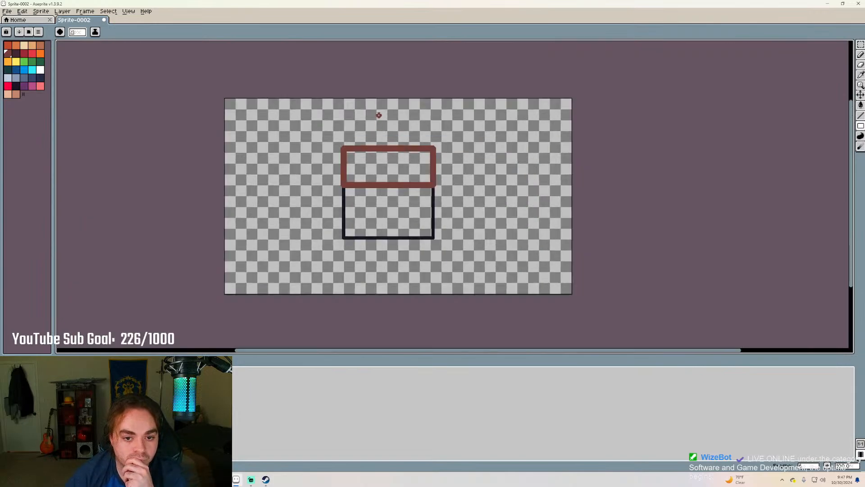
{"action": "scroll", "coordinate": [379, 115], "scroll_direction": "up", "scroll_amount": 2}
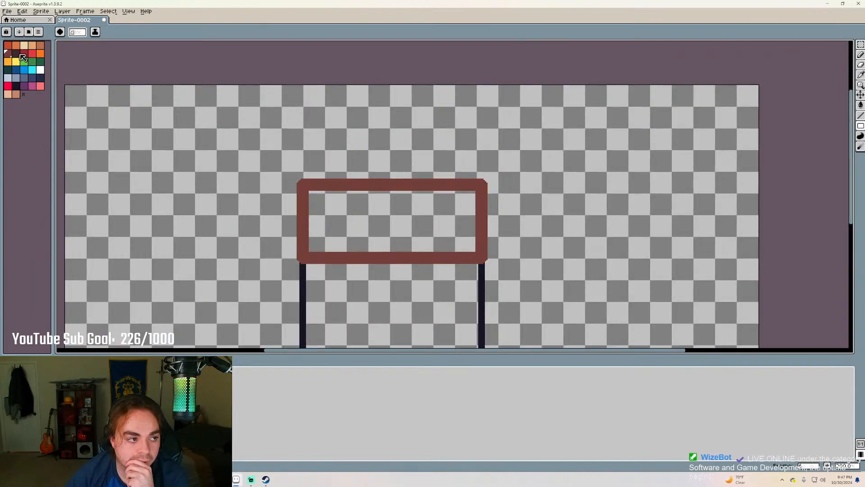
Try a copper-brown diagonal roof line from above the building's centre down to the upper storey's left side, and undo it
{"action": "left_click", "coordinate": [34, 46]}
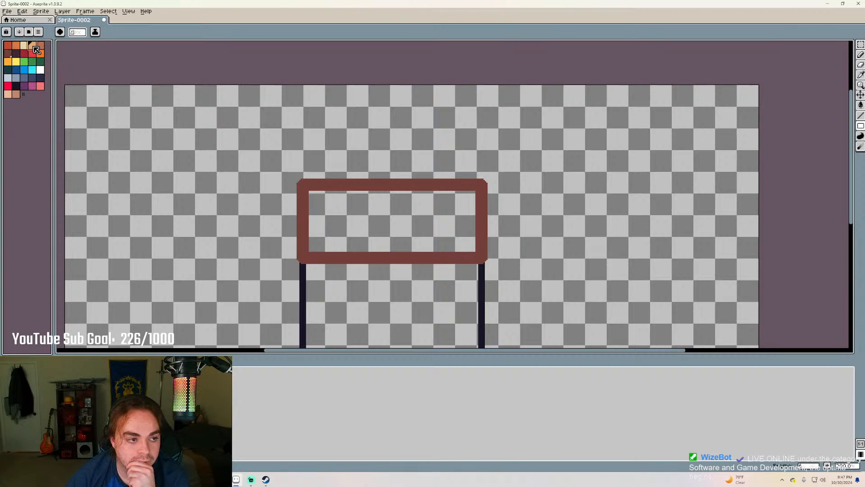
{"action": "left_click", "coordinate": [41, 47]}
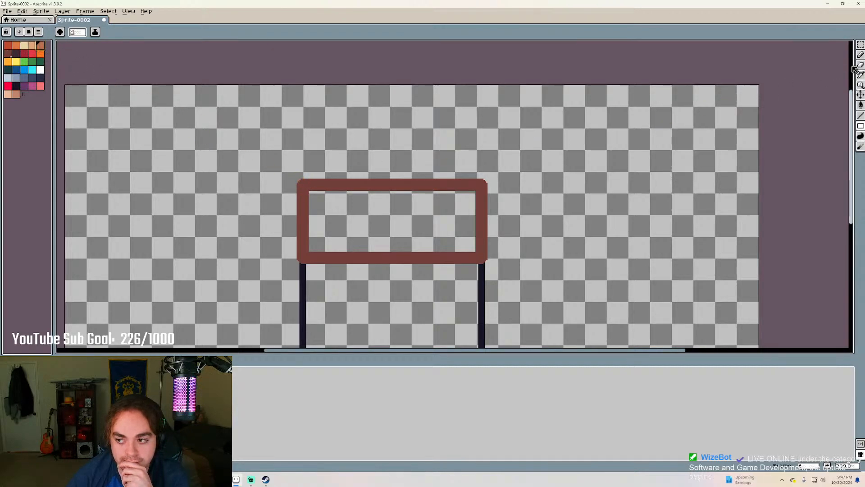
{"action": "left_click", "coordinate": [860, 115]}
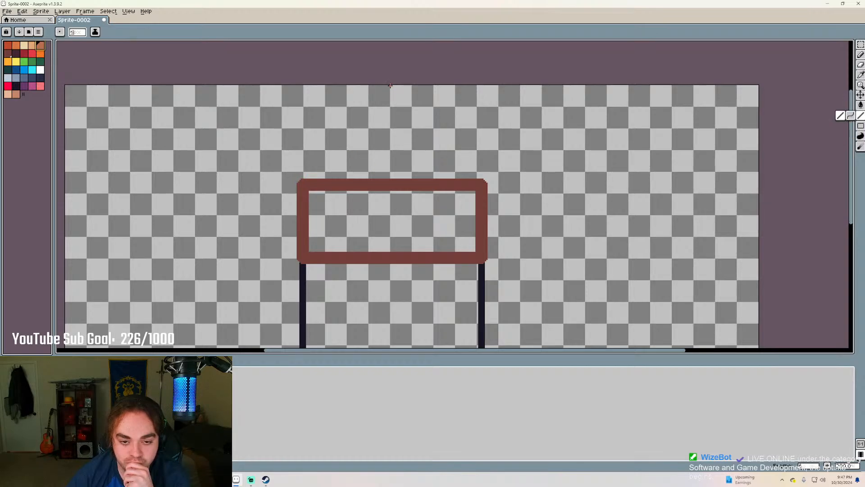
{"action": "left_click_drag", "start_coordinate": [390, 85], "coordinate": [287, 201]}
{"action": "key", "text": "ctrl+z"}
{"action": "scroll", "coordinate": [380, 159], "scroll_direction": "down", "scroll_amount": 2}
{"action": "scroll", "coordinate": [381, 159], "scroll_direction": "up", "scroll_amount": 1}
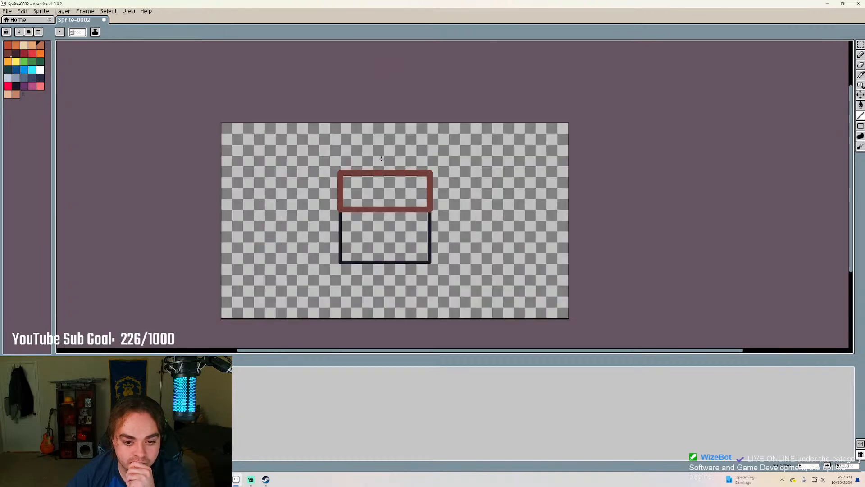
Select both storeys, move them lower on the canvas to make room above, and deselect
{"action": "left_click", "coordinate": [860, 44]}
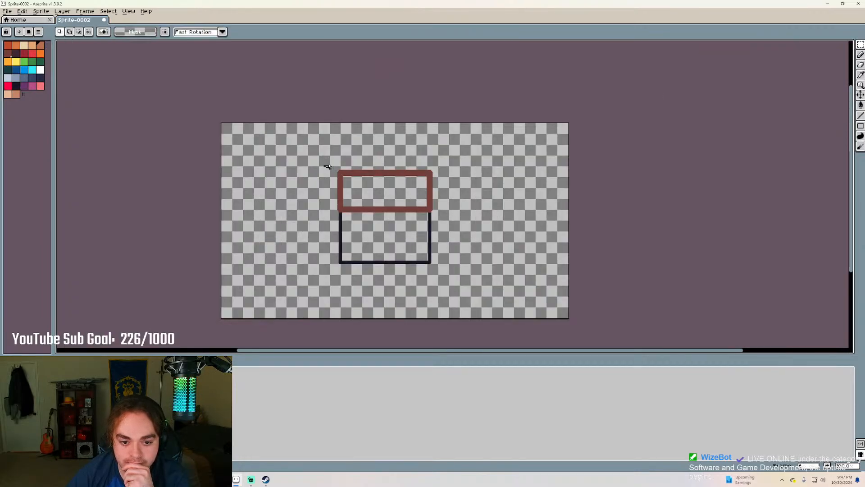
{"action": "left_click_drag", "start_coordinate": [324, 166], "coordinate": [436, 266]}
{"action": "left_click_drag", "start_coordinate": [403, 241], "coordinate": [404, 256]}
{"action": "key", "text": "ctrl+d"}
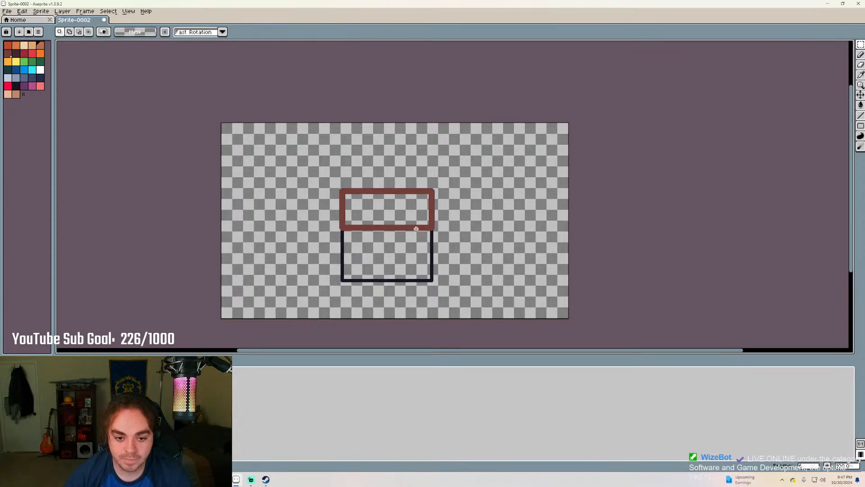
{"action": "scroll", "coordinate": [371, 191], "scroll_direction": "up", "scroll_amount": 1}
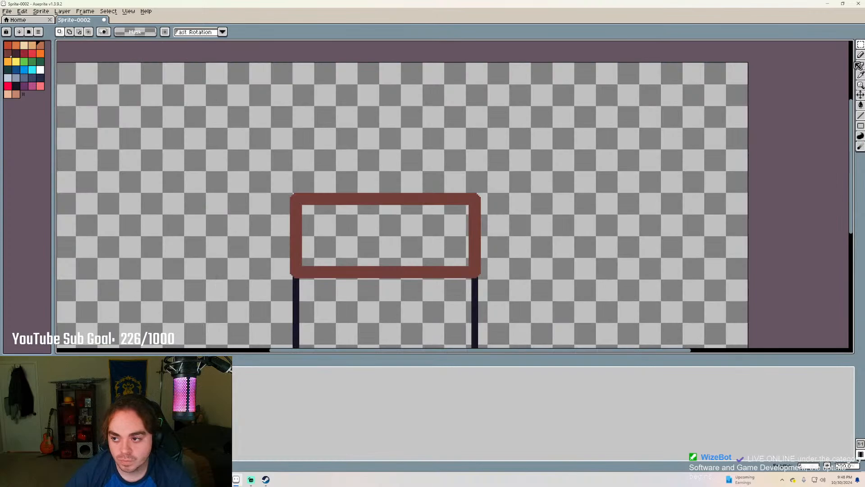
Switch to the Line tool for drawing the roof above the upper storey
{"action": "left_click", "coordinate": [861, 116]}
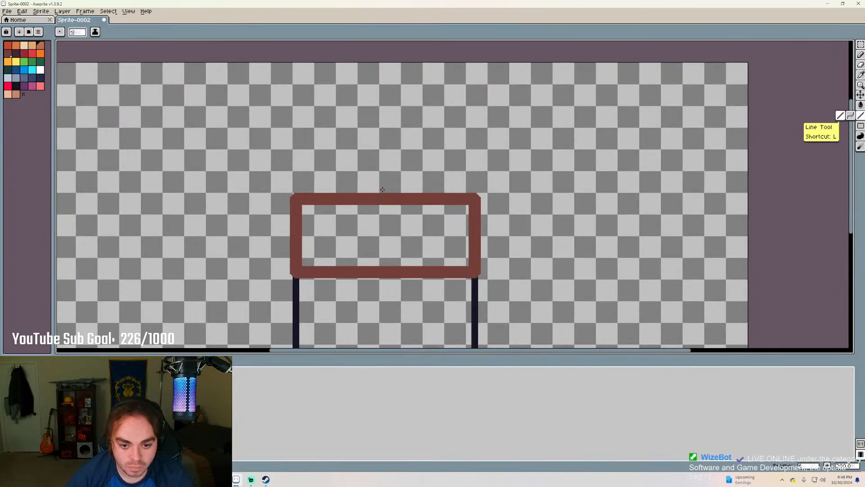
{"action": "scroll", "coordinate": [382, 190], "scroll_direction": "up", "scroll_amount": 2}
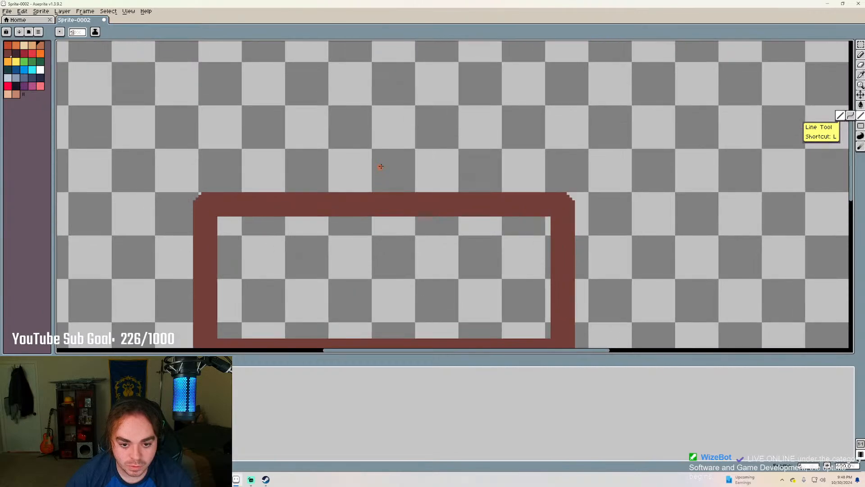
{"action": "scroll", "coordinate": [381, 166], "scroll_direction": "down", "scroll_amount": 1}
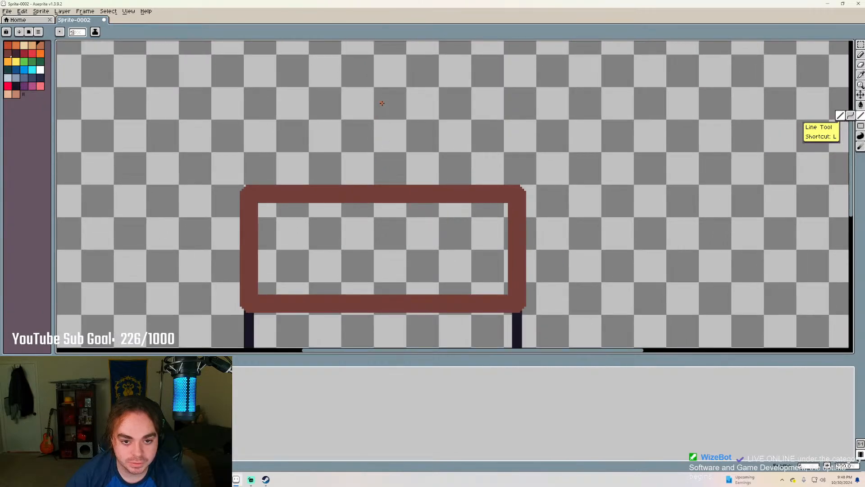
{"action": "scroll", "coordinate": [382, 86], "scroll_direction": "down", "scroll_amount": 1}
{"action": "scroll", "coordinate": [381, 72], "scroll_direction": "up", "scroll_amount": 1}
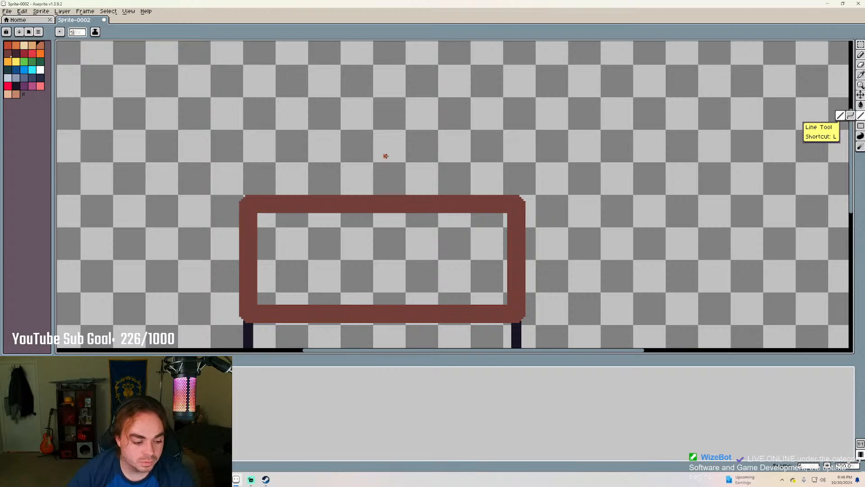
{"action": "scroll", "coordinate": [386, 156], "scroll_direction": "down", "scroll_amount": 3}
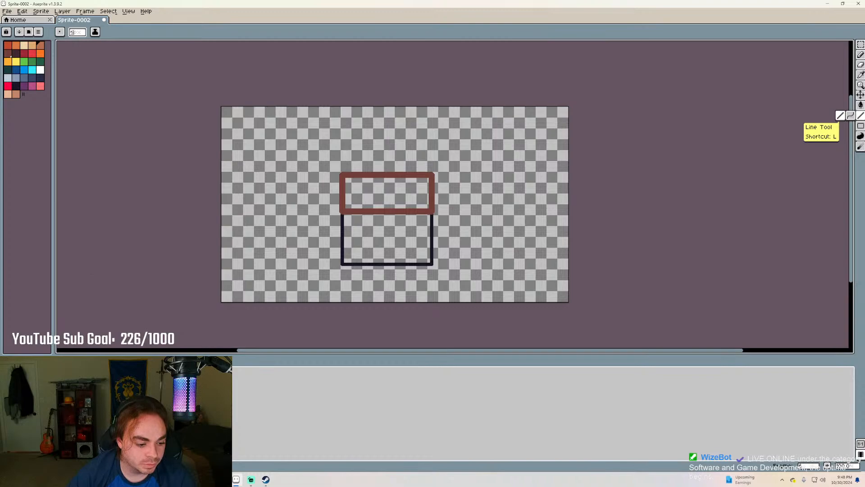
{"action": "left_click", "coordinate": [840, 116]}
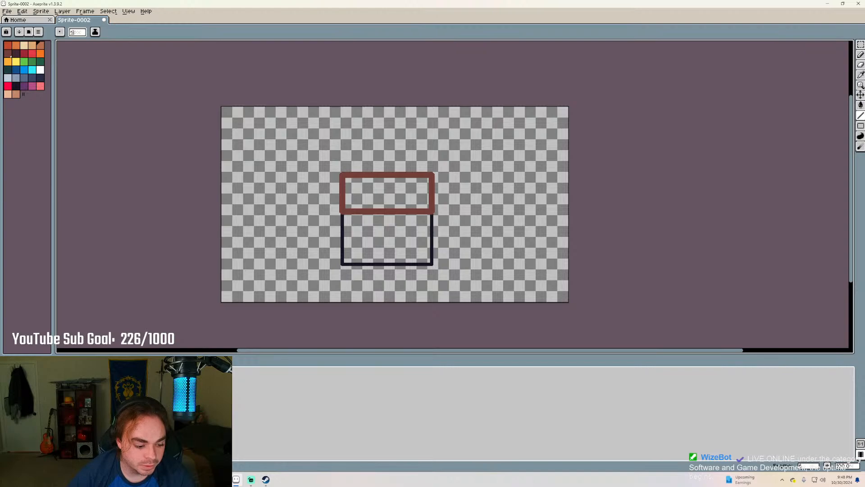
{"action": "left_click", "coordinate": [41, 371]}
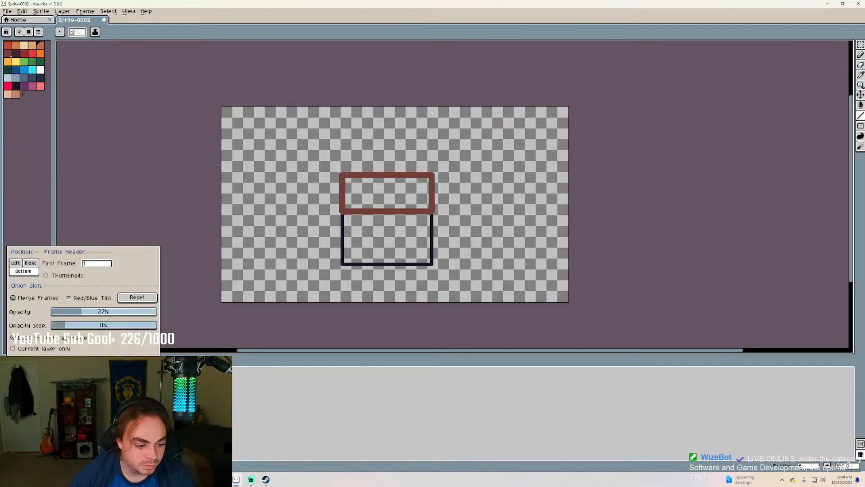
{"action": "key", "text": "Escape"}
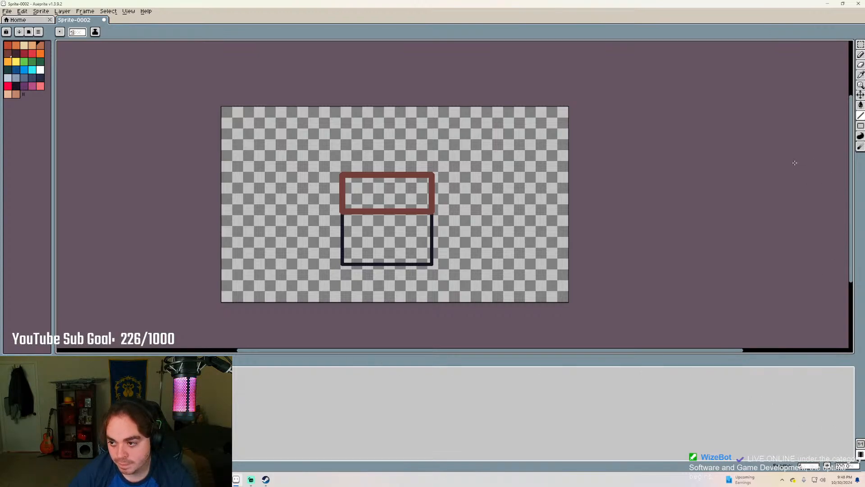
Try tiling the canvas in both axes and turn tiled mode off again
{"action": "left_click", "coordinate": [113, 11]}
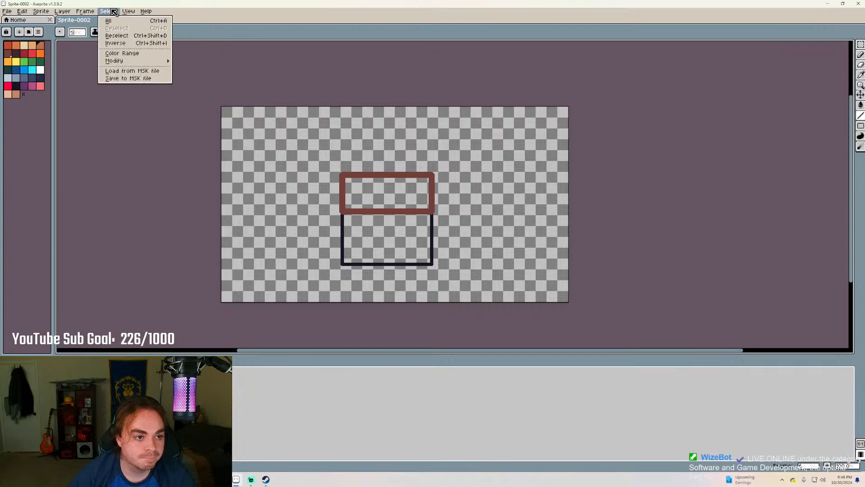
{"action": "mouse_move", "coordinate": [95, 11]}
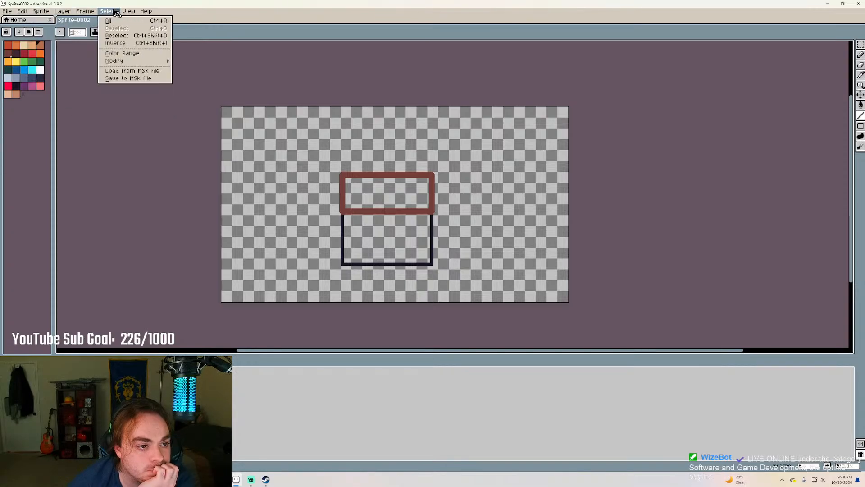
{"action": "mouse_move", "coordinate": [150, 57]}
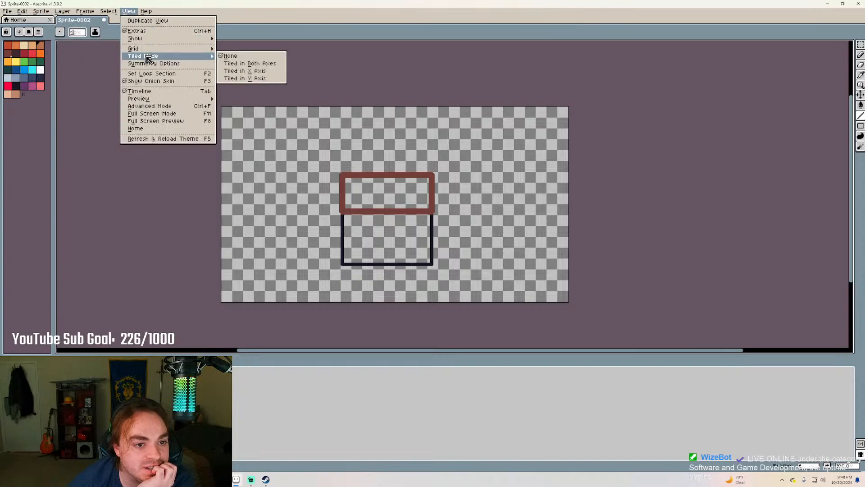
{"action": "left_click", "coordinate": [251, 63]}
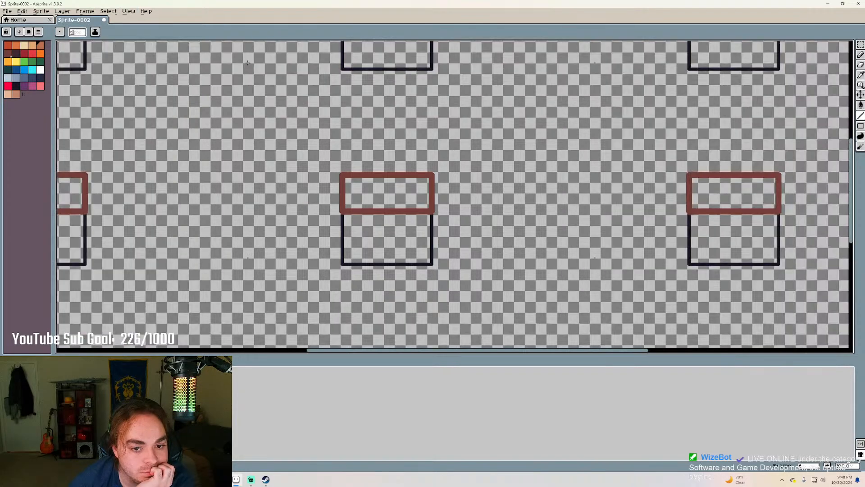
{"action": "left_click", "coordinate": [128, 12]}
{"action": "mouse_move", "coordinate": [152, 58]}
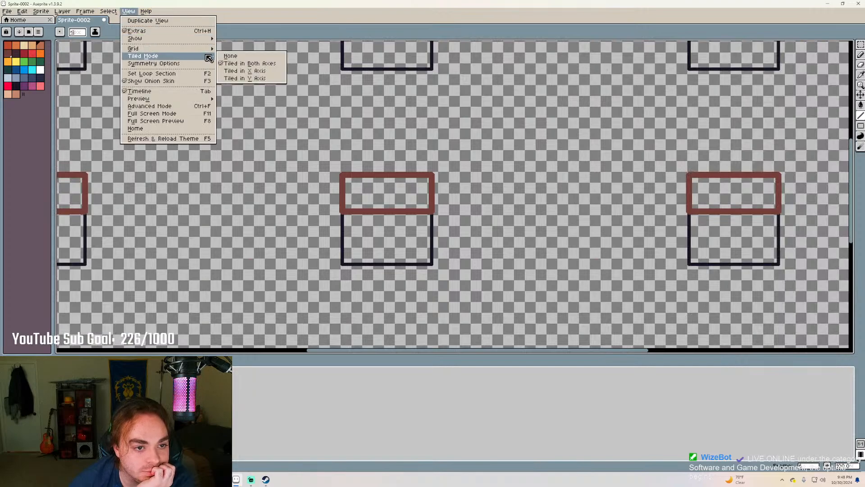
{"action": "left_click", "coordinate": [234, 55]}
Check the grid settings and close them without changing anything
{"action": "left_click", "coordinate": [129, 12]}
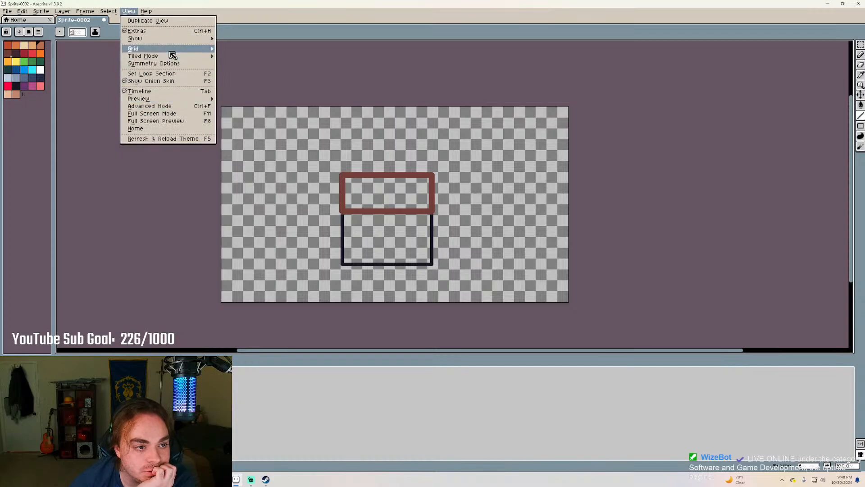
{"action": "mouse_move", "coordinate": [173, 50]}
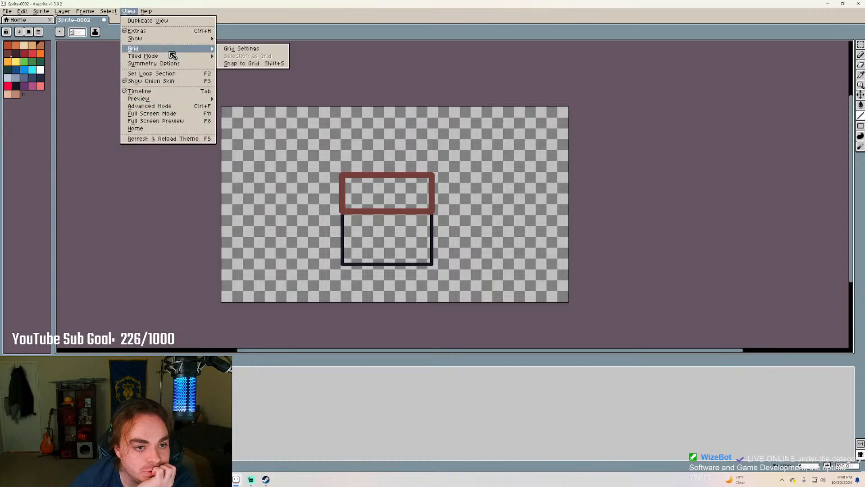
{"action": "left_click", "coordinate": [233, 53]}
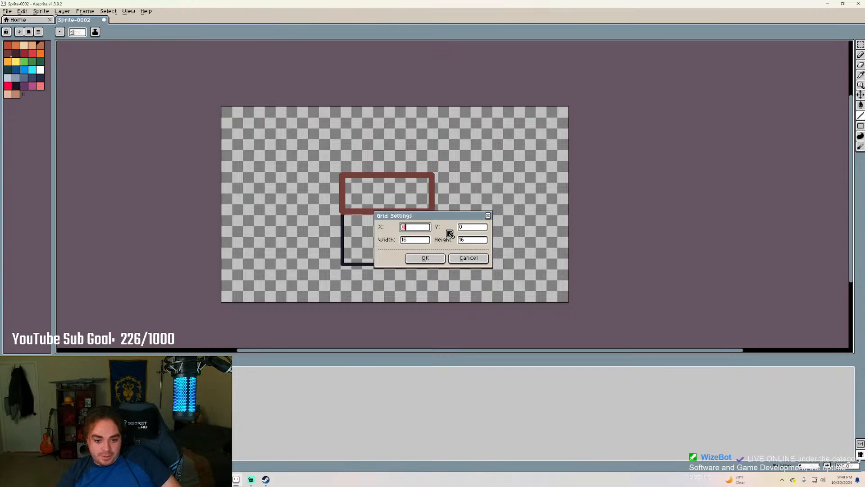
{"action": "left_click", "coordinate": [487, 216]}
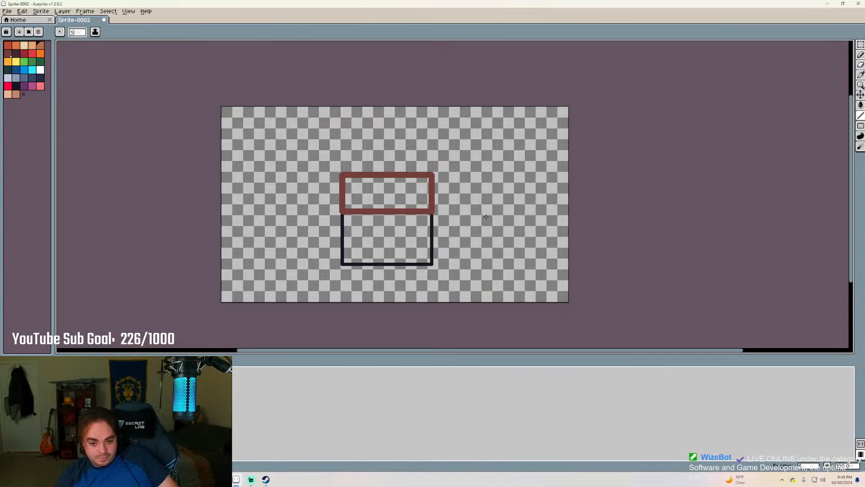
Examine the upper edge of the reddish-brown frame and the positions of its two corners to work out its centre
{"action": "scroll", "coordinate": [391, 197], "scroll_direction": "up", "scroll_amount": 1}
{"action": "scroll", "coordinate": [399, 178], "scroll_direction": "down", "scroll_amount": 1}
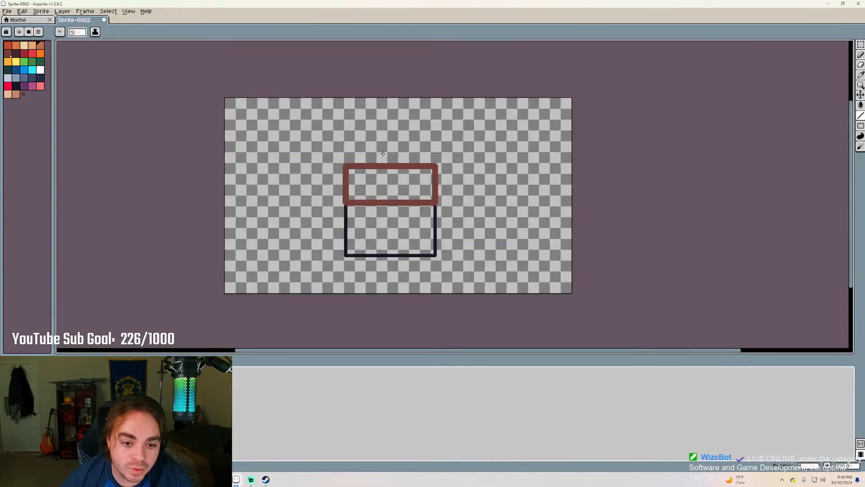
{"action": "scroll", "coordinate": [383, 154], "scroll_direction": "up", "scroll_amount": 1}
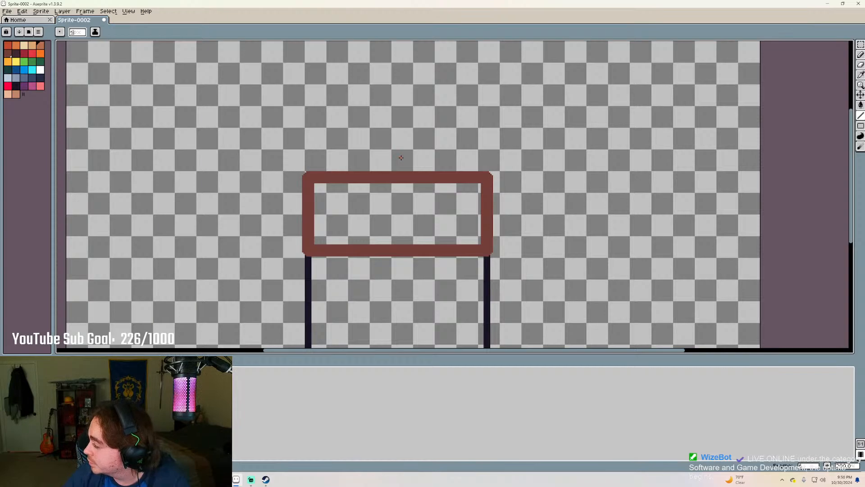
{"action": "scroll", "coordinate": [369, 170], "scroll_direction": "up", "scroll_amount": 1}
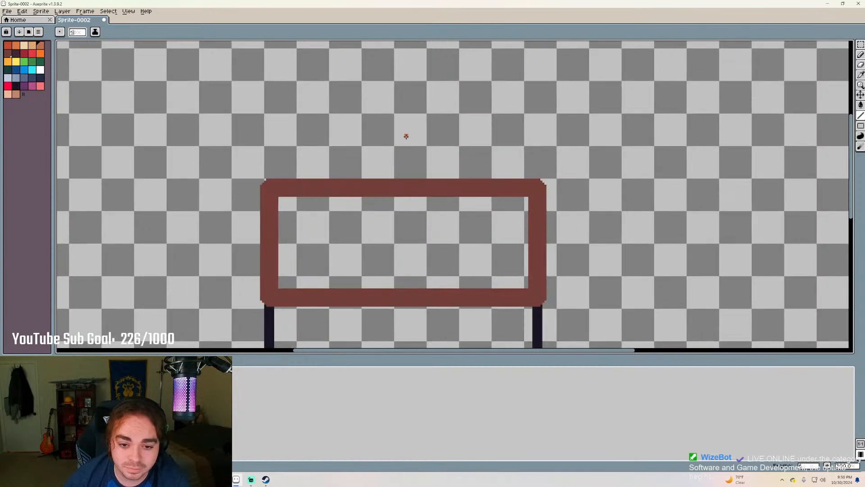
{"action": "scroll", "coordinate": [407, 137], "scroll_direction": "down", "scroll_amount": 1}
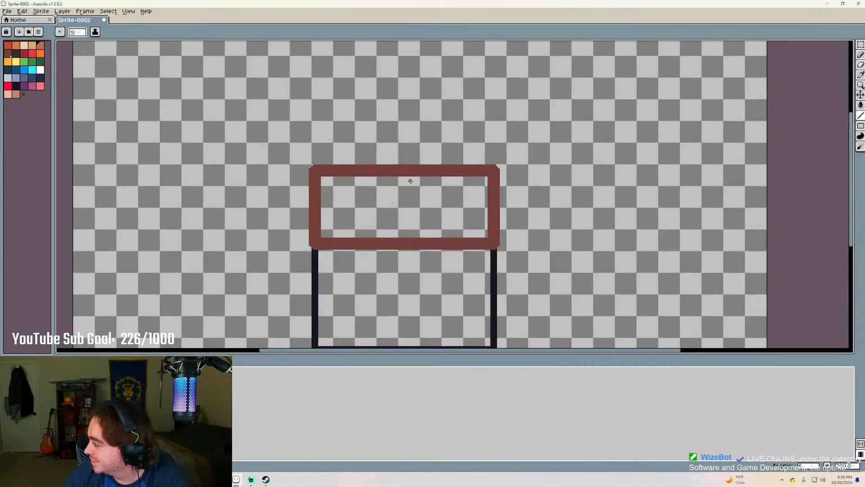
{"action": "scroll", "coordinate": [398, 125], "scroll_direction": "up", "scroll_amount": 2}
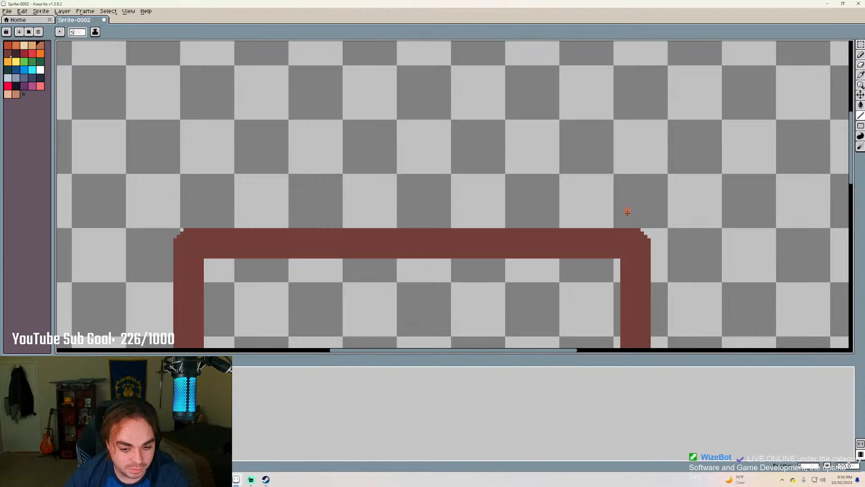
{"action": "scroll", "coordinate": [627, 212], "scroll_direction": "down", "scroll_amount": 4}
{"action": "scroll", "coordinate": [603, 193], "scroll_direction": "up", "scroll_amount": 5}
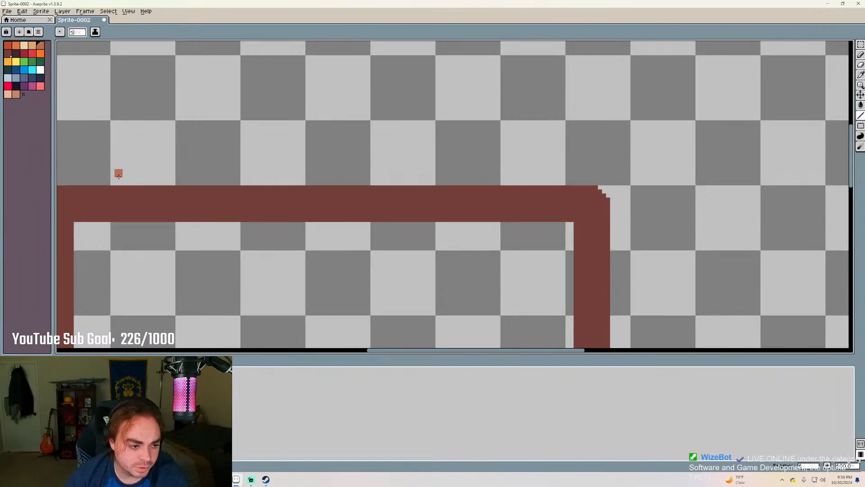
{"action": "scroll", "coordinate": [118, 172], "scroll_direction": "down", "scroll_amount": 2}
{"action": "scroll", "coordinate": [108, 171], "scroll_direction": "up", "scroll_amount": 1}
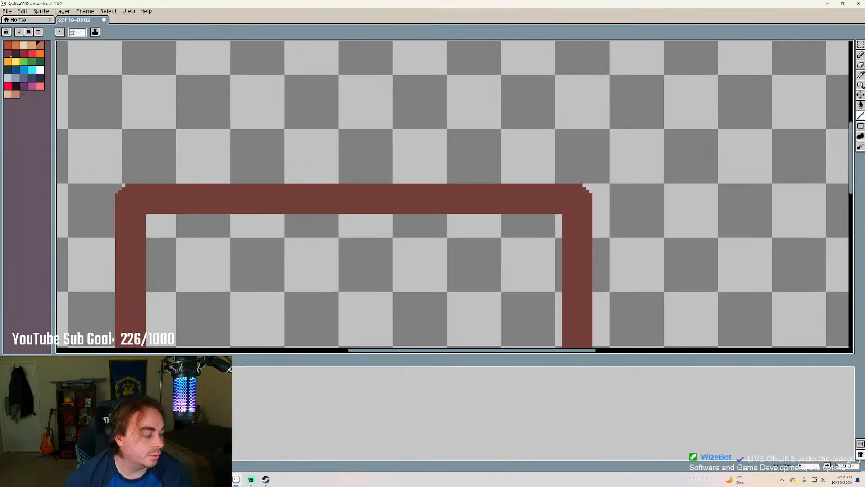
Switch to Calculator and subtract 175 from 314 to get the frame's width
{"action": "key", "text": "super"}
{"action": "type", "text": "calc"}
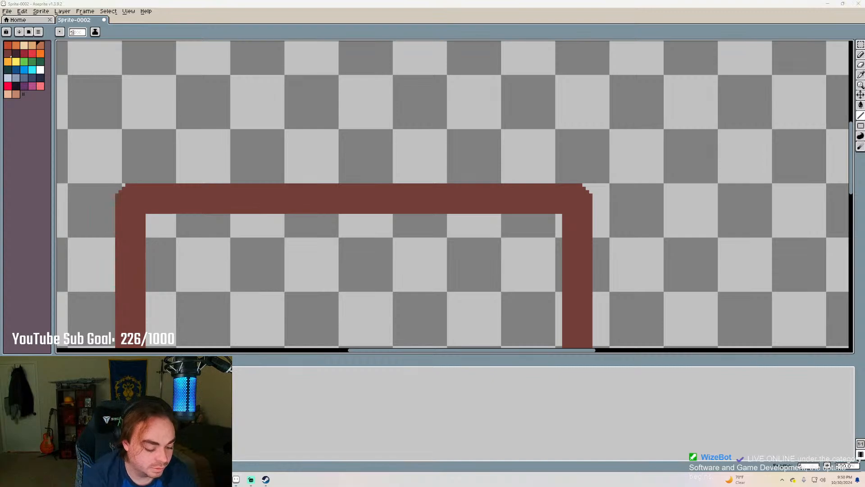
{"action": "key", "text": "Return"}
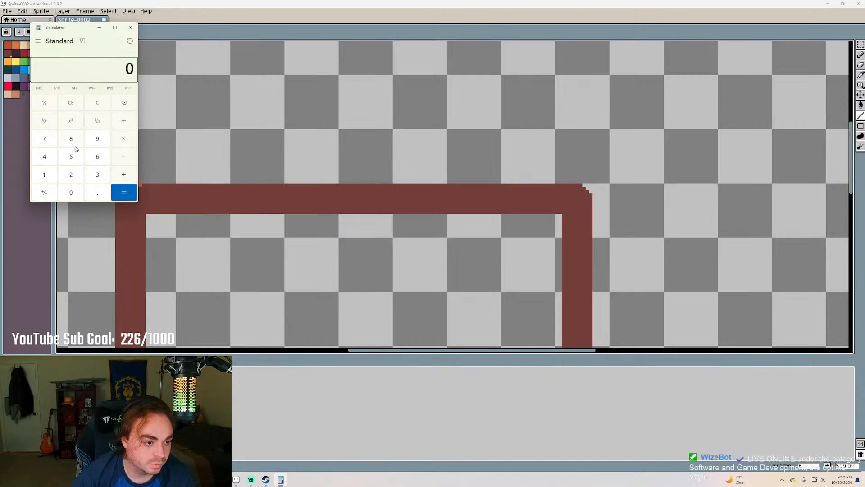
{"action": "left_click", "coordinate": [88, 175]}
{"action": "left_click", "coordinate": [47, 174]}
{"action": "left_click", "coordinate": [45, 154]}
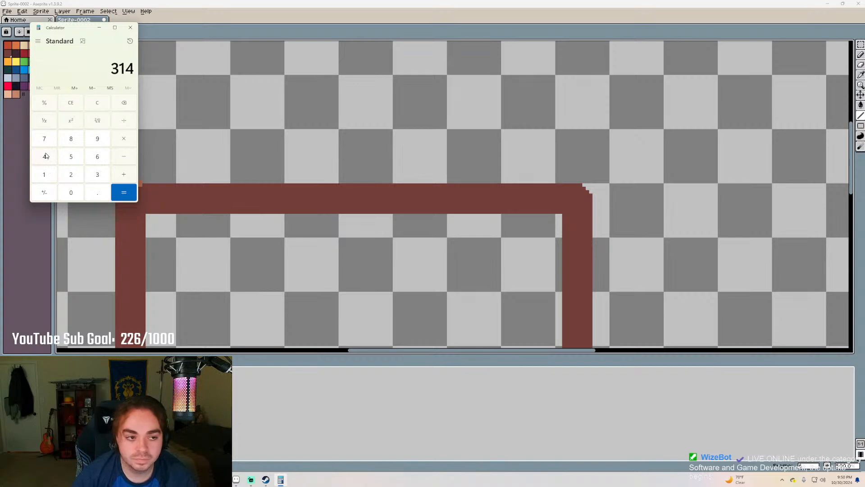
{"action": "left_click", "coordinate": [128, 156]}
{"action": "left_click", "coordinate": [47, 173]}
{"action": "left_click", "coordinate": [47, 138]}
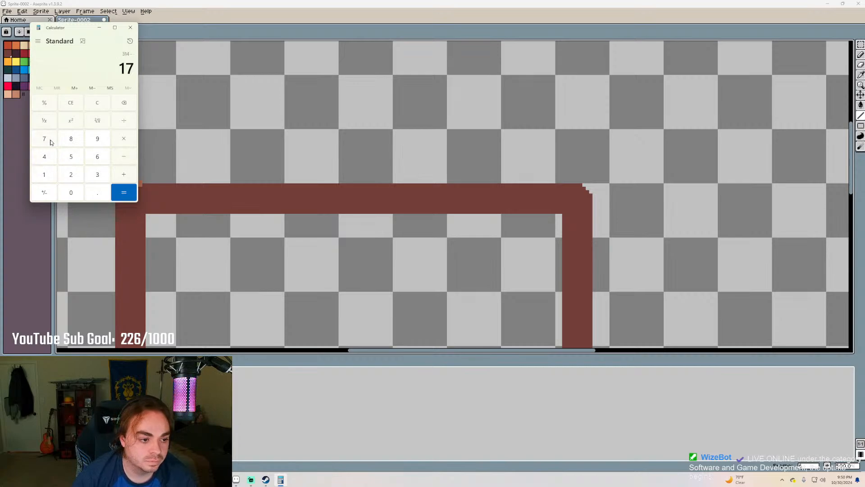
{"action": "left_click", "coordinate": [72, 160]}
{"action": "left_click", "coordinate": [123, 195]}
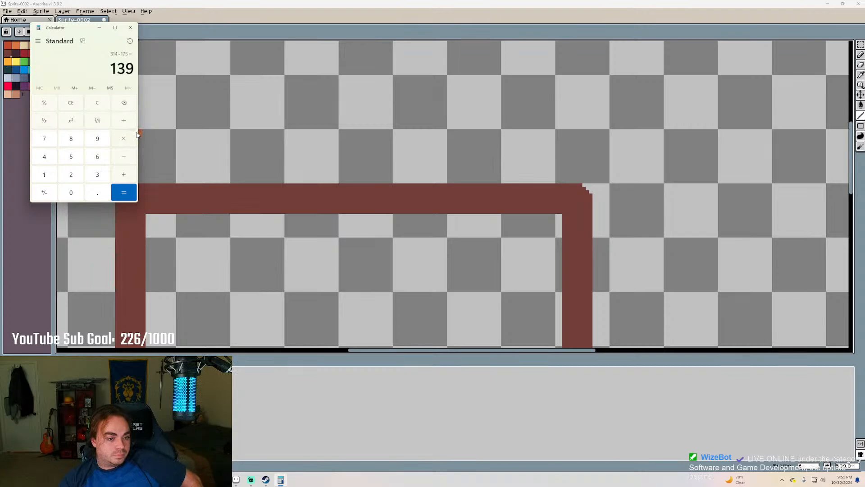
Divide the calculated width by 2 to get half the frame's width
{"action": "left_click", "coordinate": [124, 120]}
{"action": "left_click", "coordinate": [71, 174]}
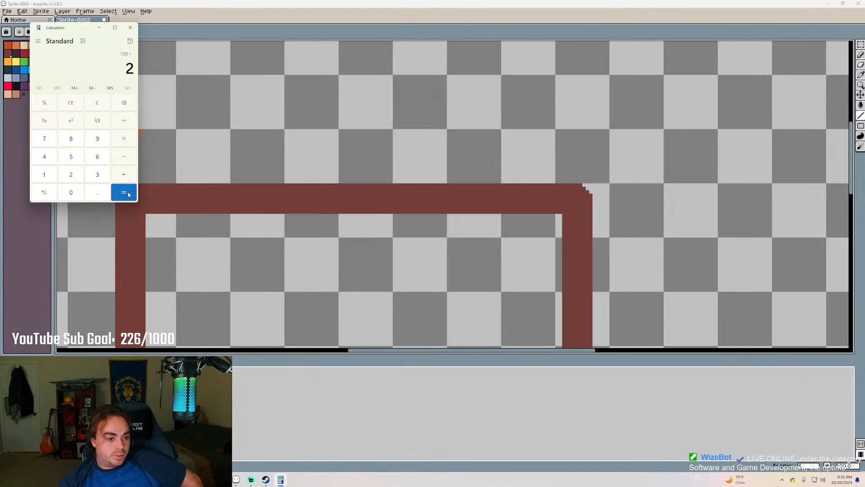
{"action": "left_click", "coordinate": [126, 194]}
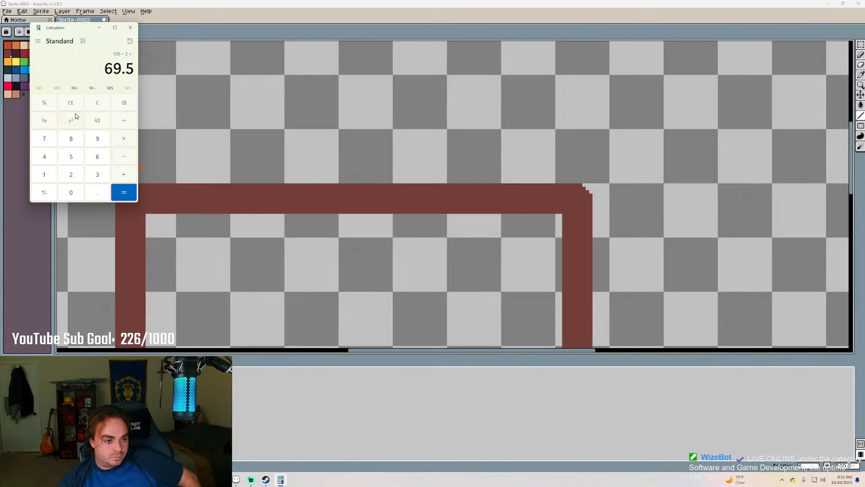
Subtract the half width of 69.5 from 314 to get the horizontal position of the frame's centre
{"action": "left_click", "coordinate": [97, 106]}
{"action": "left_click", "coordinate": [97, 180]}
{"action": "left_click", "coordinate": [44, 172]}
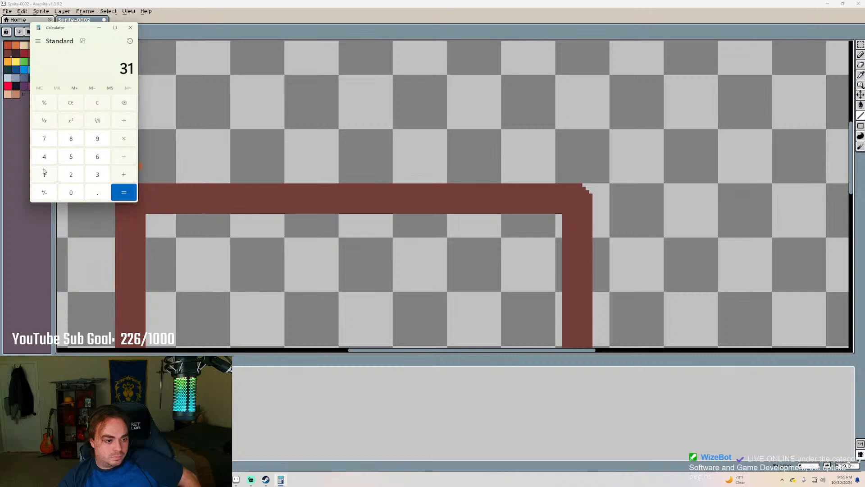
{"action": "left_click", "coordinate": [45, 157]}
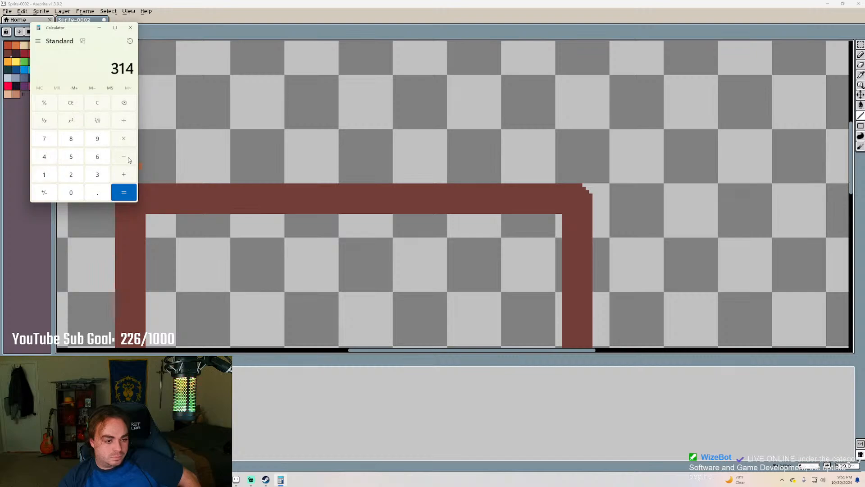
{"action": "left_click", "coordinate": [129, 160]}
{"action": "left_click", "coordinate": [106, 159]}
{"action": "left_click", "coordinate": [100, 139]}
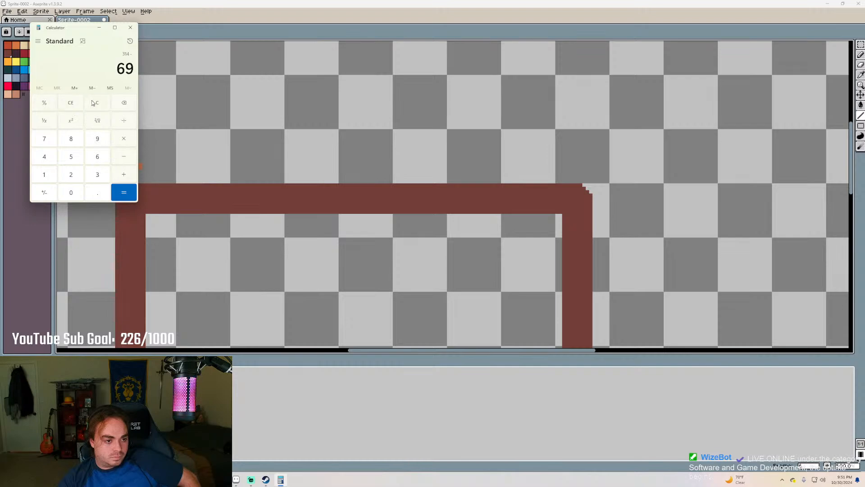
{"action": "left_click", "coordinate": [129, 43]}
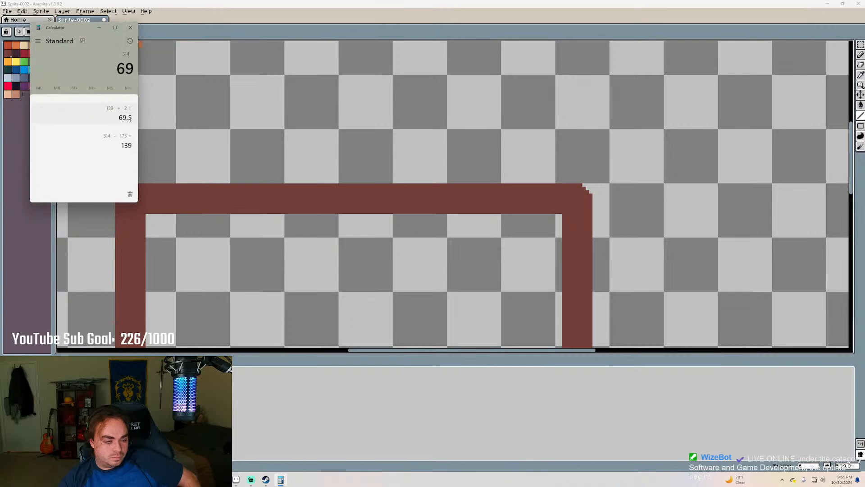
{"action": "left_click", "coordinate": [101, 63]}
{"action": "left_click", "coordinate": [97, 189]}
{"action": "left_click", "coordinate": [78, 157]}
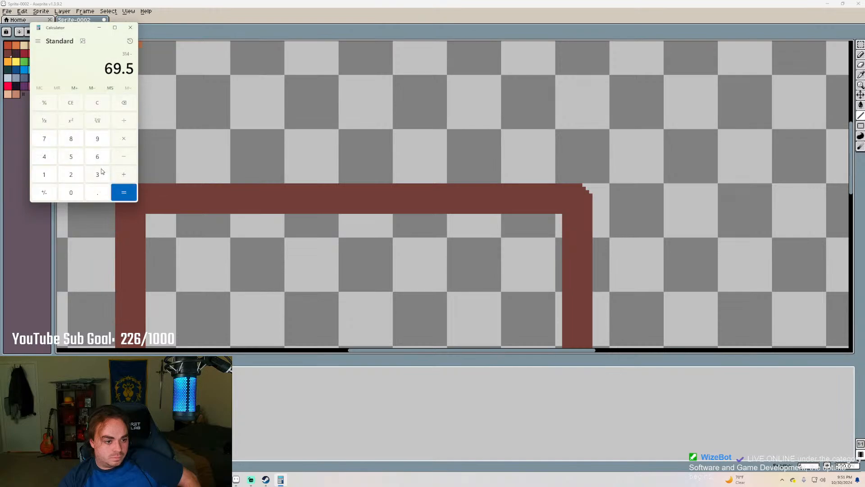
{"action": "left_click", "coordinate": [124, 192]}
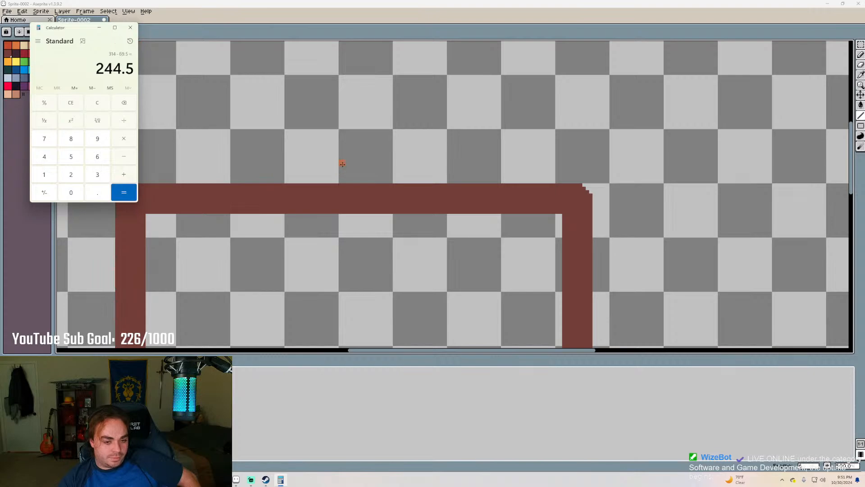
Try drawing the roof's right slope as a straight orange-brown line from a peak above the frame's centre to just beyond its upper-right corner
{"action": "scroll", "coordinate": [345, 108], "scroll_direction": "down", "scroll_amount": 1}
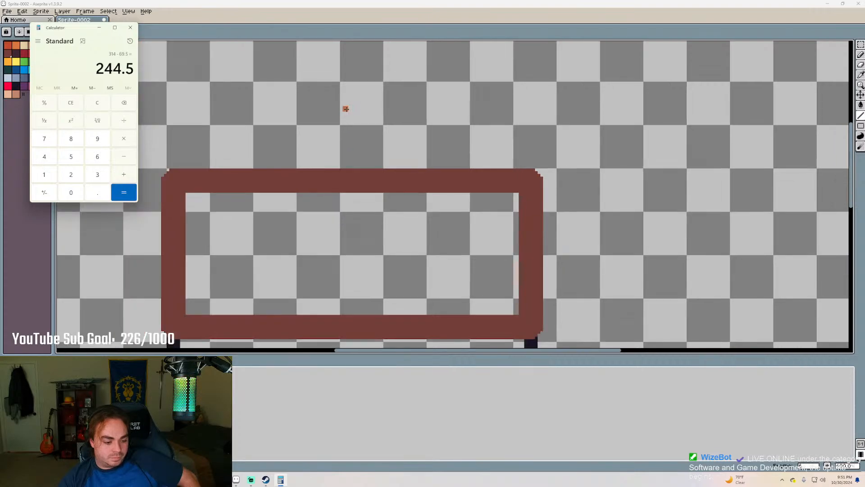
{"action": "scroll", "coordinate": [348, 101], "scroll_direction": "up", "scroll_amount": 1}
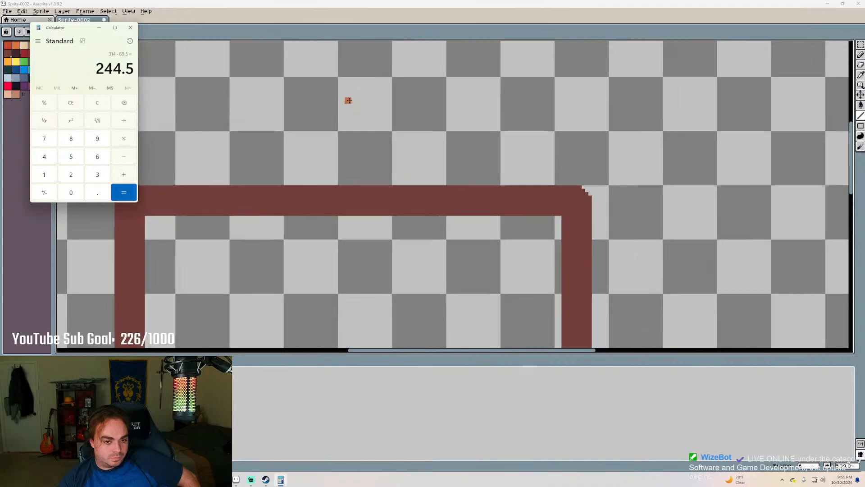
{"action": "scroll", "coordinate": [351, 90], "scroll_direction": "down", "scroll_amount": 4}
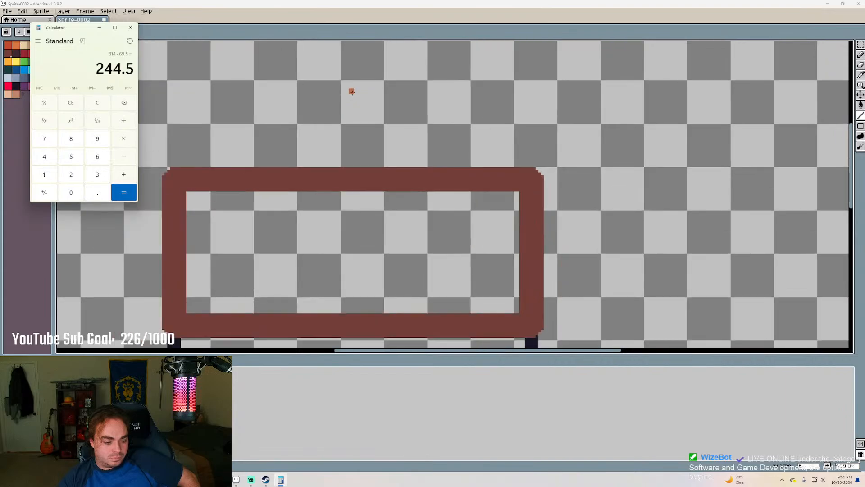
{"action": "scroll", "coordinate": [354, 68], "scroll_direction": "up", "scroll_amount": 2}
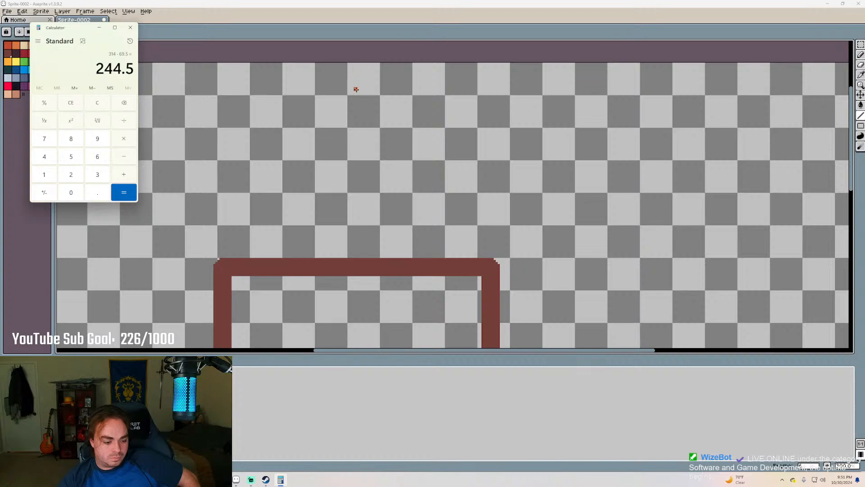
{"action": "left_click_drag", "start_coordinate": [356, 89], "coordinate": [359, 107]}
{"action": "mouse_move", "coordinate": [386, 157]}
{"action": "left_mouse_down"}
{"action": "mouse_move", "coordinate": [521, 287]}
{"action": "mouse_move", "coordinate": [502, 264]}
{"action": "mouse_move", "coordinate": [507, 271]}
{"action": "left_mouse_up"}
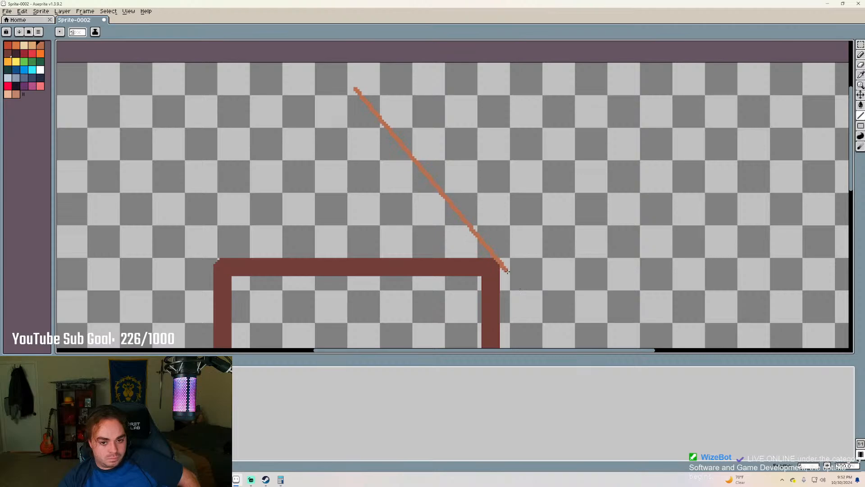
Try drawing a matching left roof slope from the peak to just outside the frame's upper-left corner
{"action": "scroll", "coordinate": [365, 162], "scroll_direction": "down", "scroll_amount": 3}
{"action": "scroll", "coordinate": [344, 247], "scroll_direction": "up", "scroll_amount": 4}
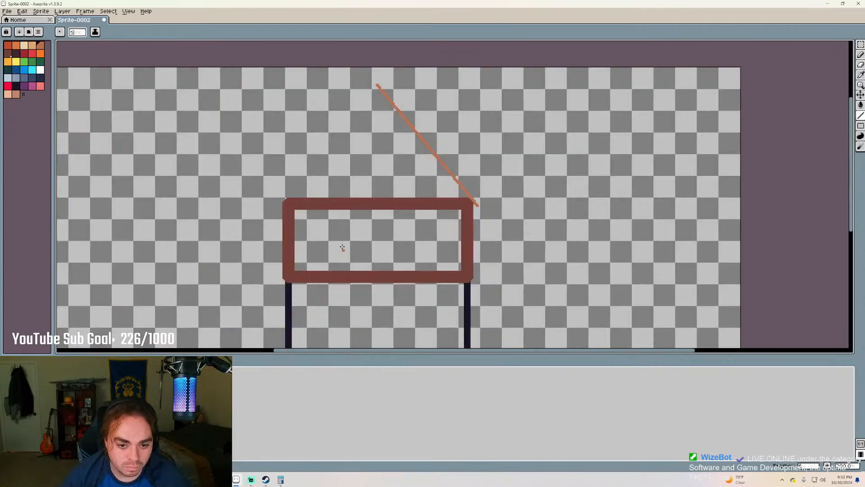
{"action": "scroll", "coordinate": [407, 55], "scroll_direction": "up", "scroll_amount": 1}
{"action": "left_click_drag", "start_coordinate": [407, 56], "coordinate": [313, 152]}
{"action": "scroll", "coordinate": [358, 167], "scroll_direction": "down", "scroll_amount": 4}
{"action": "scroll", "coordinate": [318, 223], "scroll_direction": "up", "scroll_amount": 3}
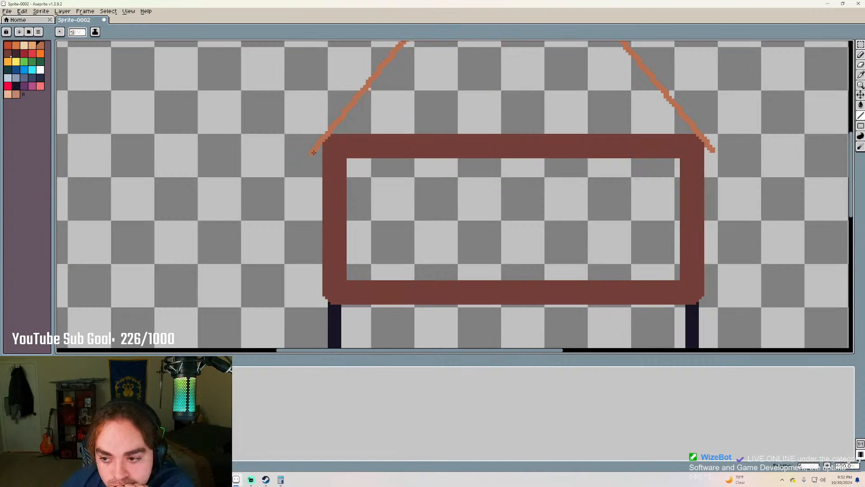
{"action": "left_click_drag", "start_coordinate": [316, 150], "coordinate": [314, 151]}
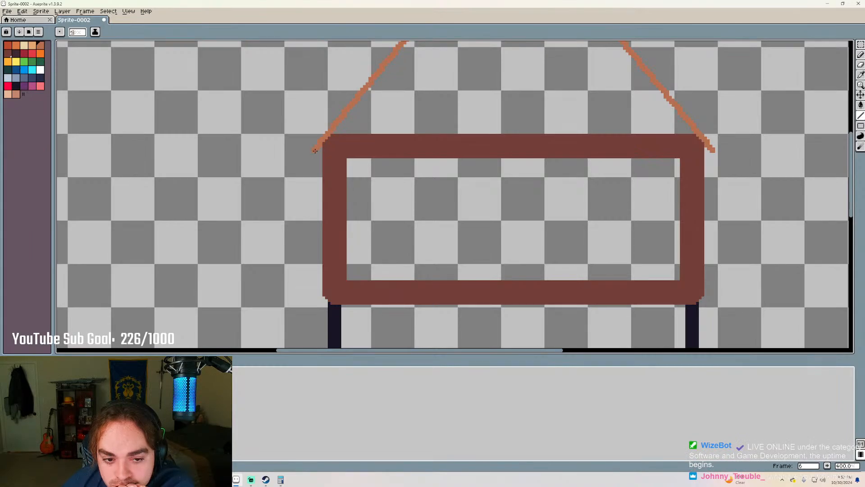
{"action": "left_click_drag", "start_coordinate": [315, 151], "coordinate": [314, 151]}
Inspect the symmetry of the two roof slopes around the peak and undo the left slope
{"action": "scroll", "coordinate": [464, 190], "scroll_direction": "down", "scroll_amount": 3}
{"action": "scroll", "coordinate": [494, 131], "scroll_direction": "up", "scroll_amount": 4}
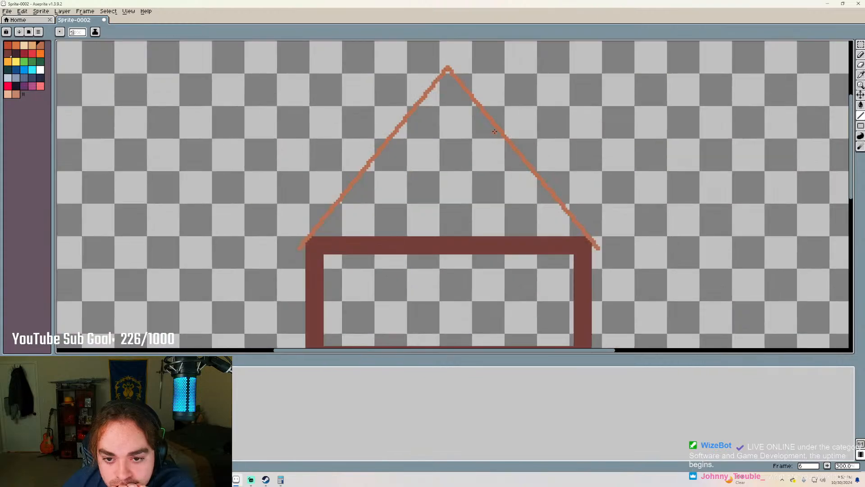
{"action": "scroll", "coordinate": [464, 100], "scroll_direction": "up", "scroll_amount": 2}
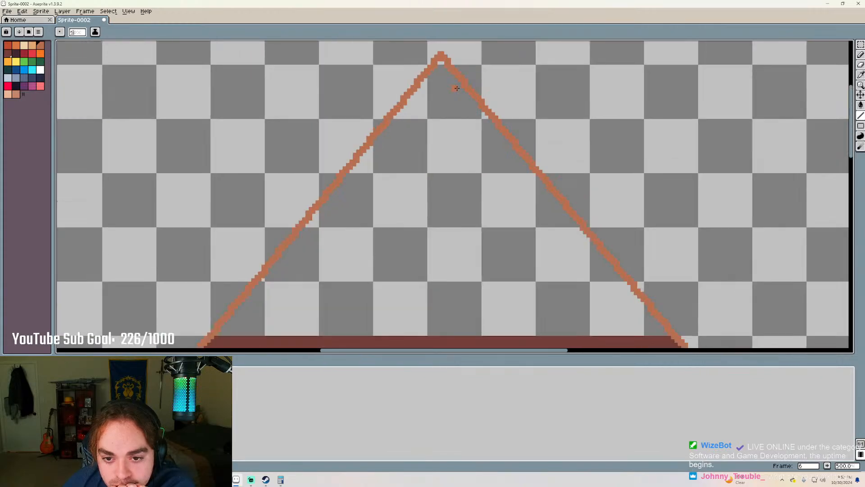
{"action": "scroll", "coordinate": [456, 89], "scroll_direction": "up", "scroll_amount": 2}
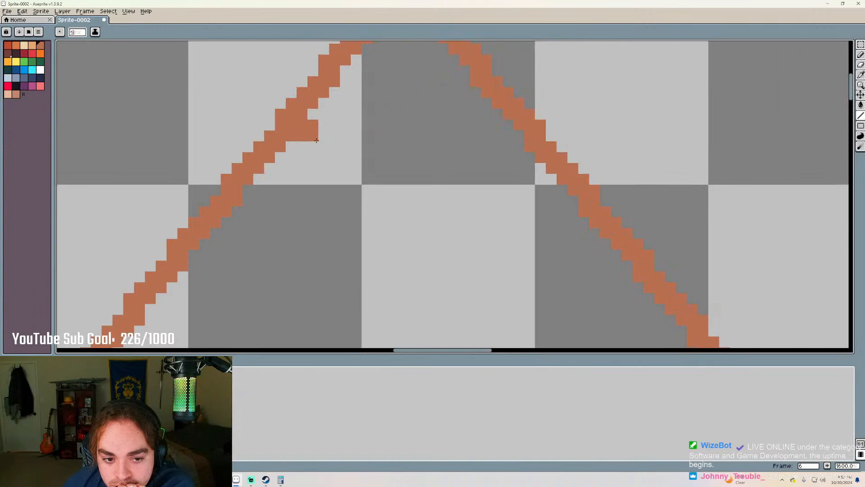
{"action": "scroll", "coordinate": [498, 132], "scroll_direction": "down", "scroll_amount": 3}
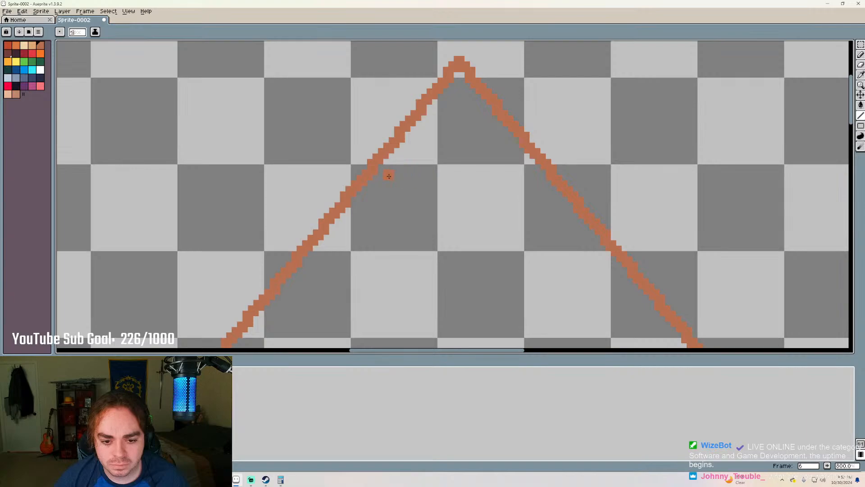
{"action": "key", "text": "ctrl+z"}
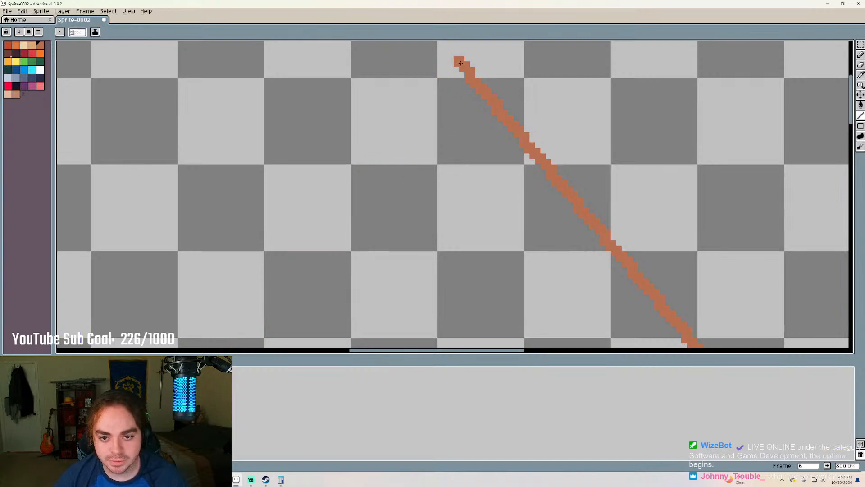
Try redrawing the left slope from the peak to just past the frame's upper-left corner, and undo both roof slopes
{"action": "left_click_drag", "start_coordinate": [460, 61], "coordinate": [285, 255]}
{"action": "scroll", "coordinate": [353, 225], "scroll_direction": "down", "scroll_amount": 5}
{"action": "scroll", "coordinate": [378, 231], "scroll_direction": "down", "scroll_amount": 3}
{"action": "scroll", "coordinate": [369, 245], "scroll_direction": "up", "scroll_amount": 3}
{"action": "scroll", "coordinate": [412, 184], "scroll_direction": "down", "scroll_amount": 1}
{"action": "scroll", "coordinate": [441, 106], "scroll_direction": "up", "scroll_amount": 1}
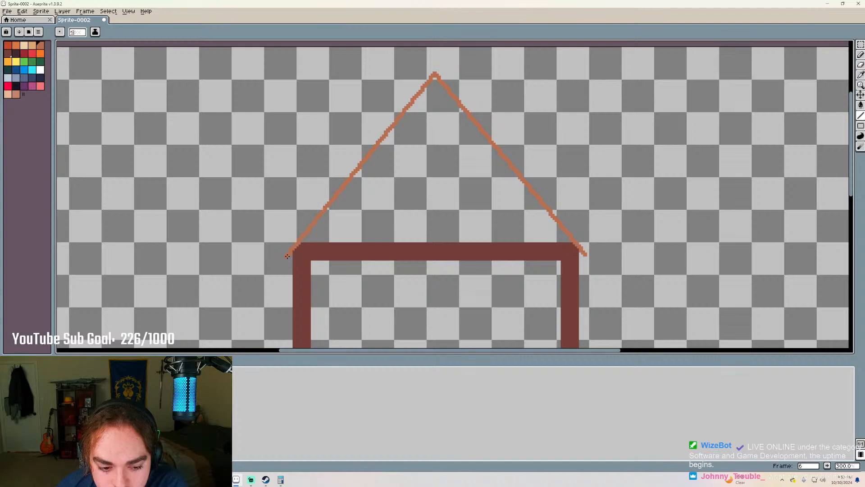
{"action": "left_click_drag", "start_coordinate": [287, 255], "coordinate": [286, 255]}
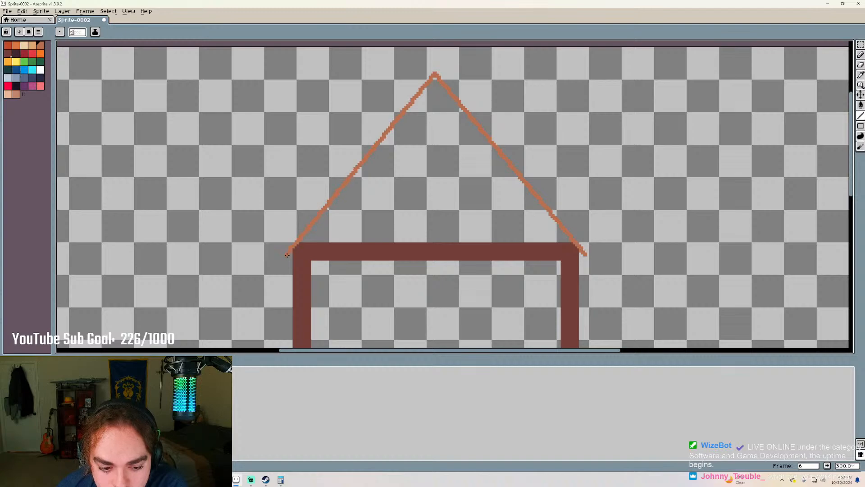
{"action": "left_click_drag", "start_coordinate": [289, 254], "coordinate": [287, 252]}
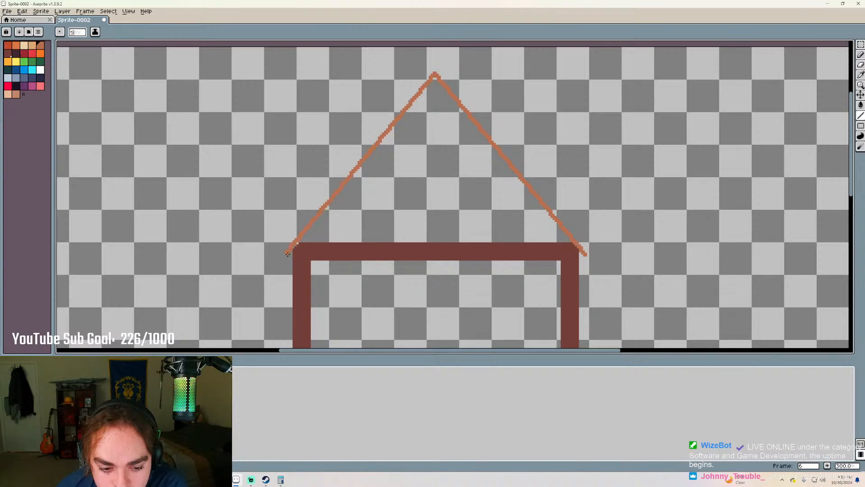
{"action": "key", "text": "ctrl+z"}
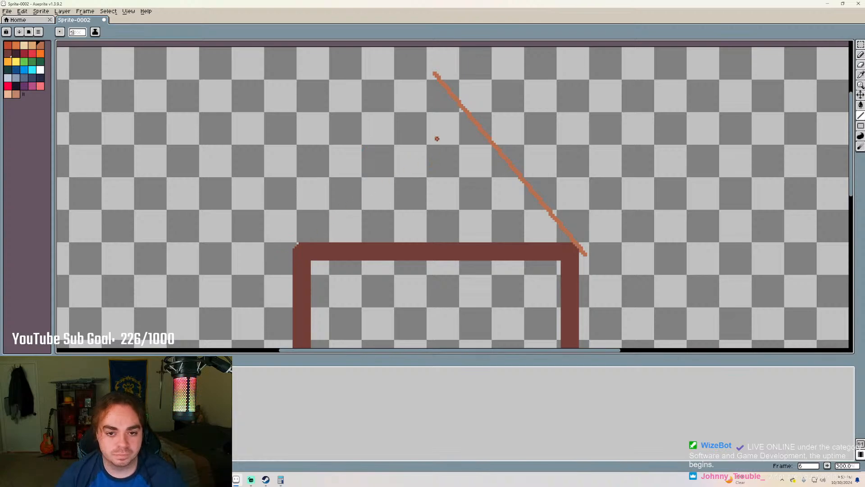
{"action": "key", "text": "ctrl+z"}
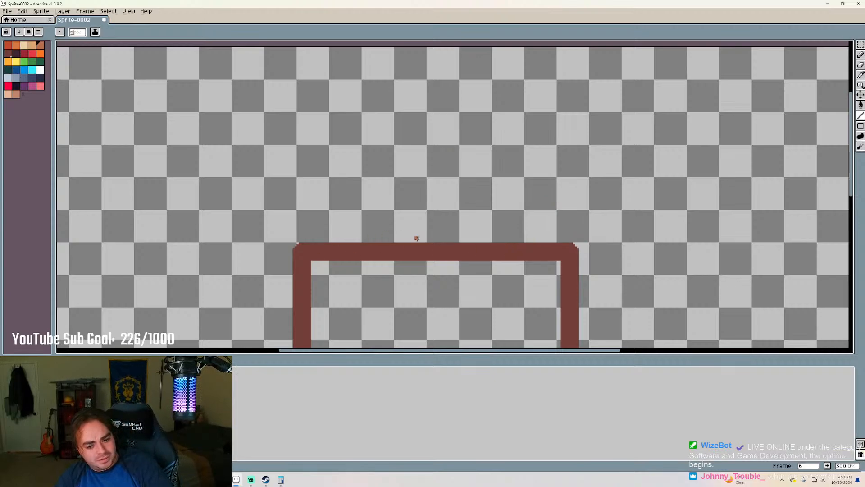
Reduce the line brush to 1 pixel and recheck the positions of the frame's two upper corners
{"action": "scroll", "coordinate": [296, 244], "scroll_direction": "up", "scroll_amount": 7}
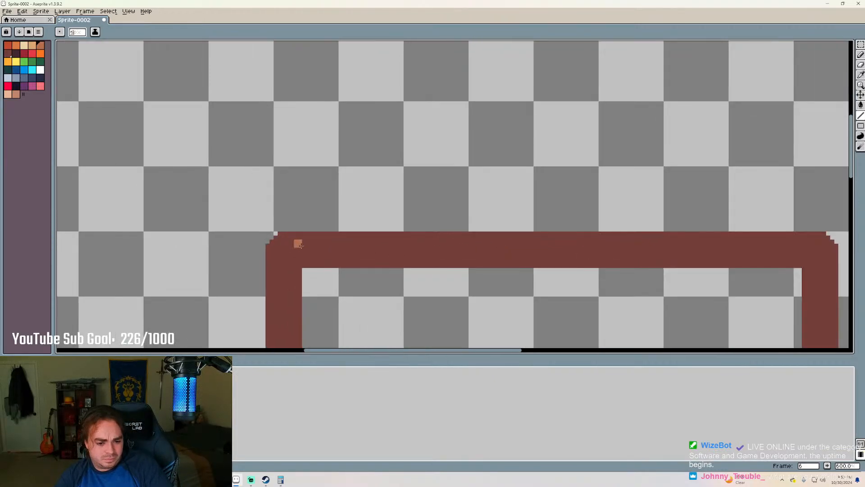
{"action": "key", "text": "minus"}
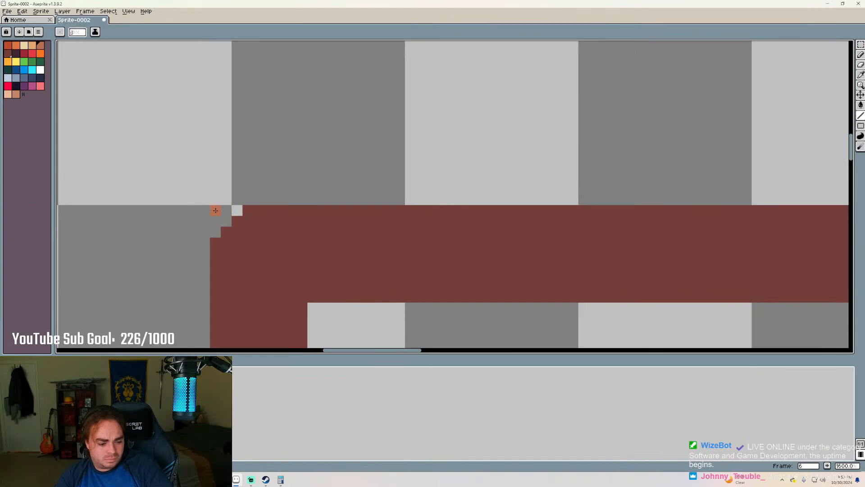
{"action": "scroll", "coordinate": [215, 211], "scroll_direction": "down", "scroll_amount": 3}
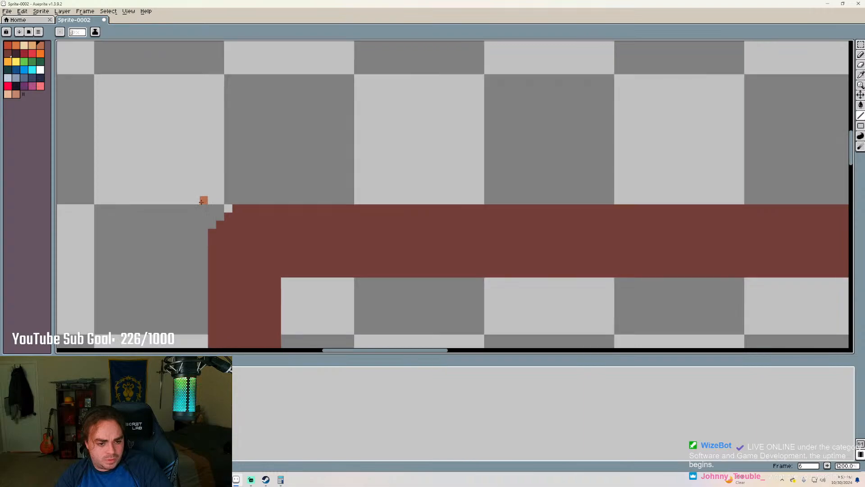
{"action": "scroll", "coordinate": [615, 224], "scroll_direction": "up", "scroll_amount": 4}
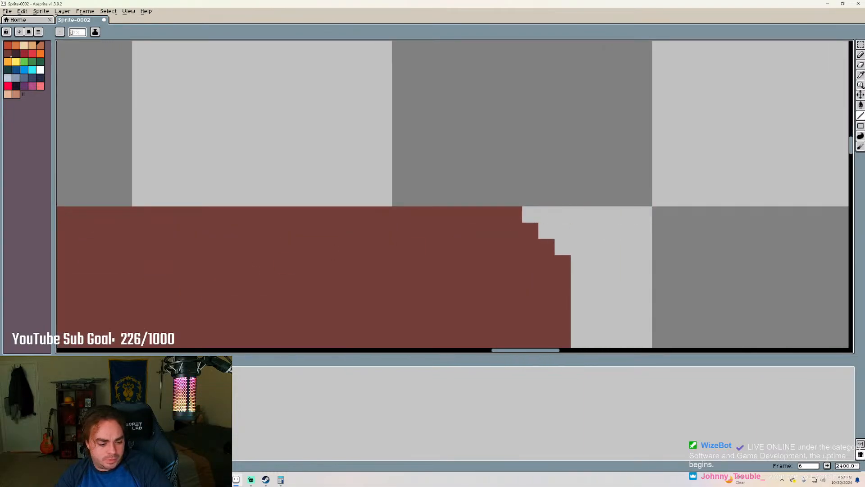
Switch to Calculator and subtract 174 from 314 to recalculate the frame's width
{"action": "key", "text": "super"}
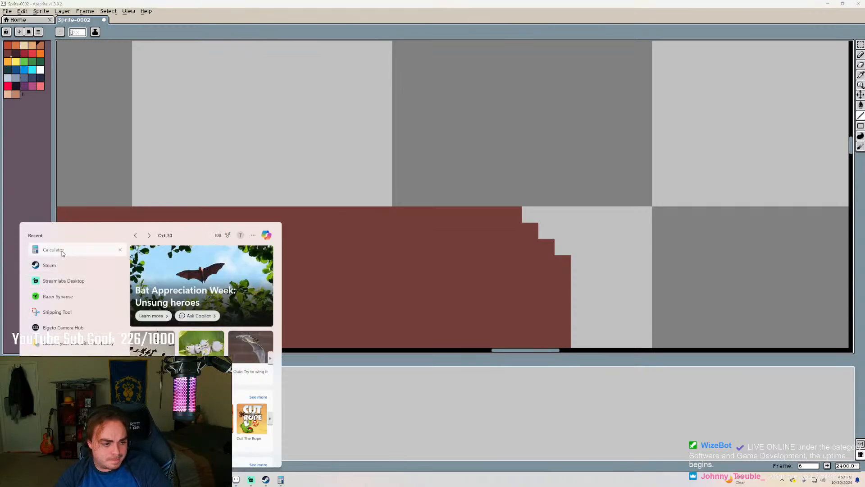
{"action": "left_click", "coordinate": [68, 250]}
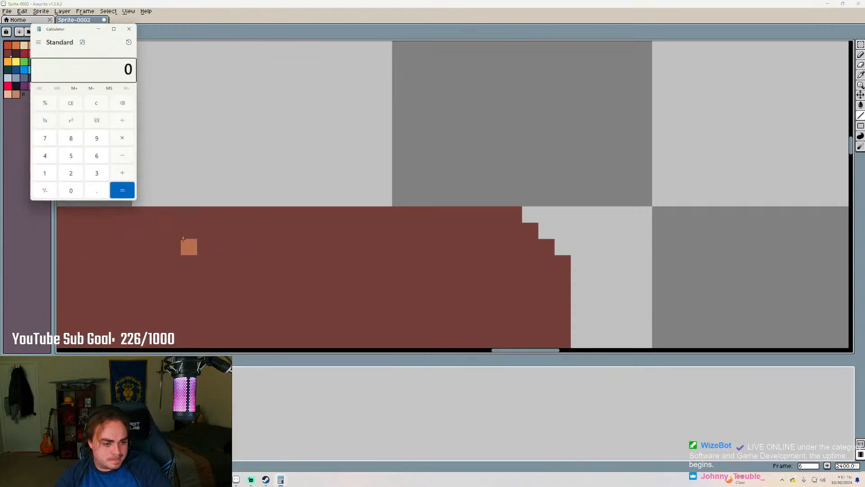
{"action": "left_click", "coordinate": [45, 175]}
{"action": "left_click", "coordinate": [44, 156]}
{"action": "left_click", "coordinate": [44, 174]}
{"action": "left_click", "coordinate": [44, 139]}
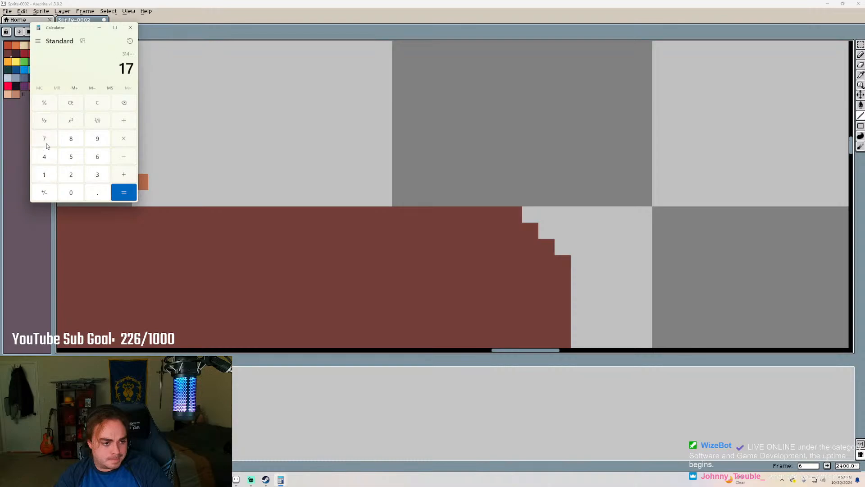
{"action": "left_click", "coordinate": [44, 157]}
{"action": "left_click", "coordinate": [129, 204]}
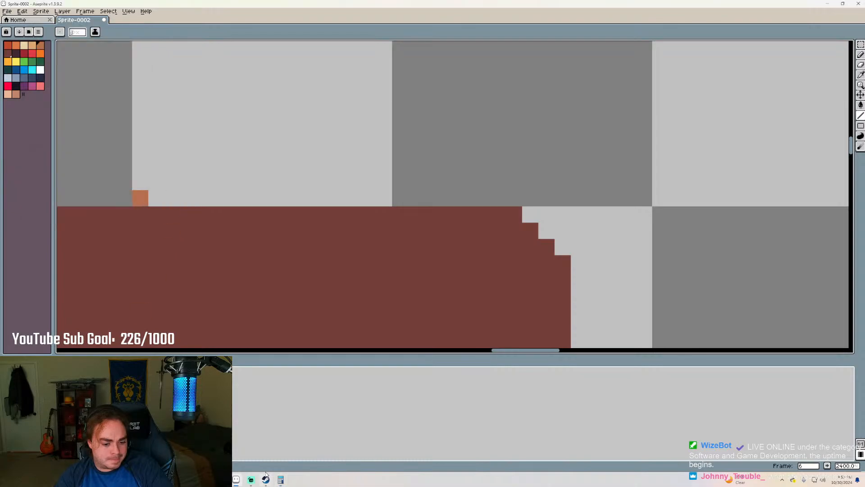
{"action": "mouse_move", "coordinate": [280, 479]}
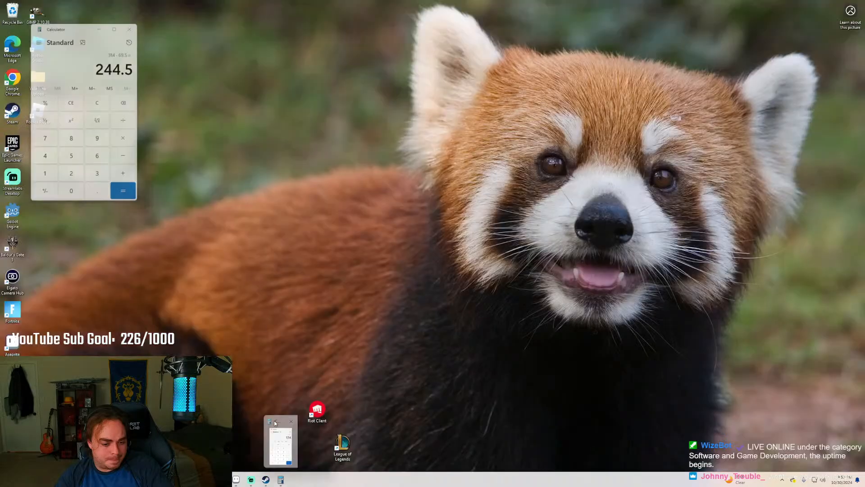
{"action": "left_click", "coordinate": [281, 439]}
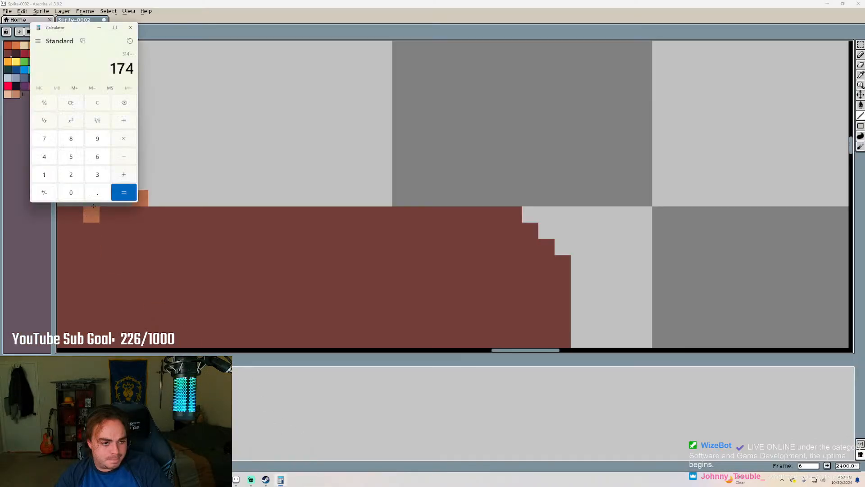
Calculate 314 − 174 and 314 − 70, and close the calculator
{"action": "left_click", "coordinate": [121, 187]}
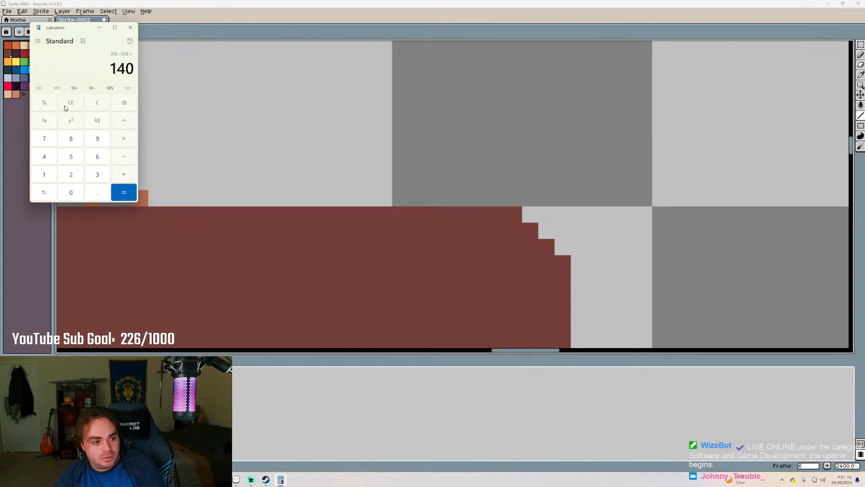
{"action": "left_click", "coordinate": [93, 103]}
{"action": "left_click", "coordinate": [51, 179]}
{"action": "left_click", "coordinate": [47, 158]}
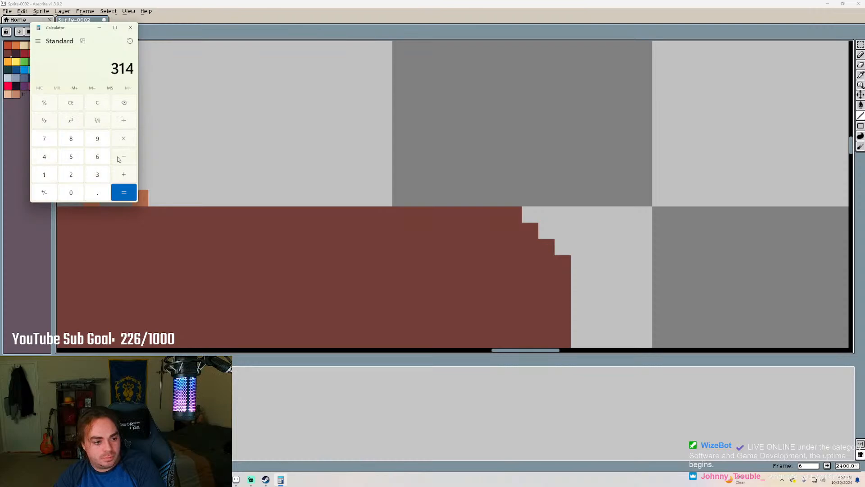
{"action": "left_click", "coordinate": [43, 139]}
{"action": "left_click", "coordinate": [71, 192]}
{"action": "left_click", "coordinate": [124, 193]}
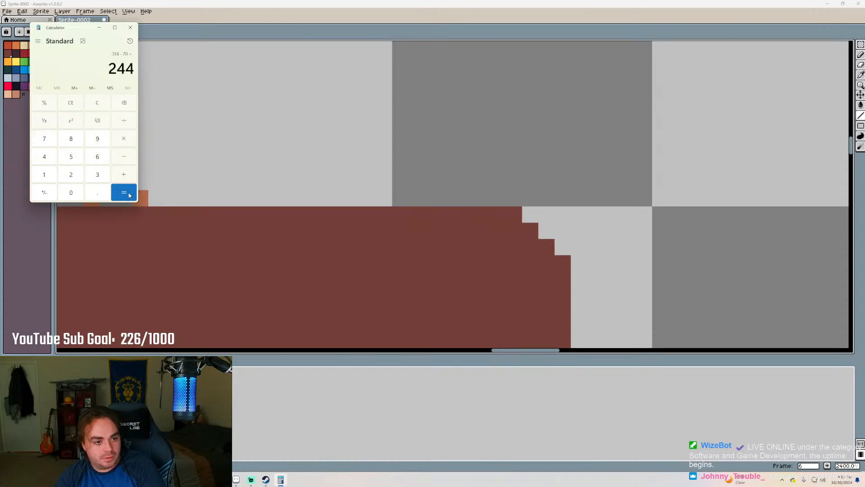
{"action": "left_click", "coordinate": [130, 28]}
Examine the brown rectangle's upper edge and corner, and the empty canvas above it where the roof goes
{"action": "scroll", "coordinate": [237, 132], "scroll_direction": "down", "scroll_amount": 5}
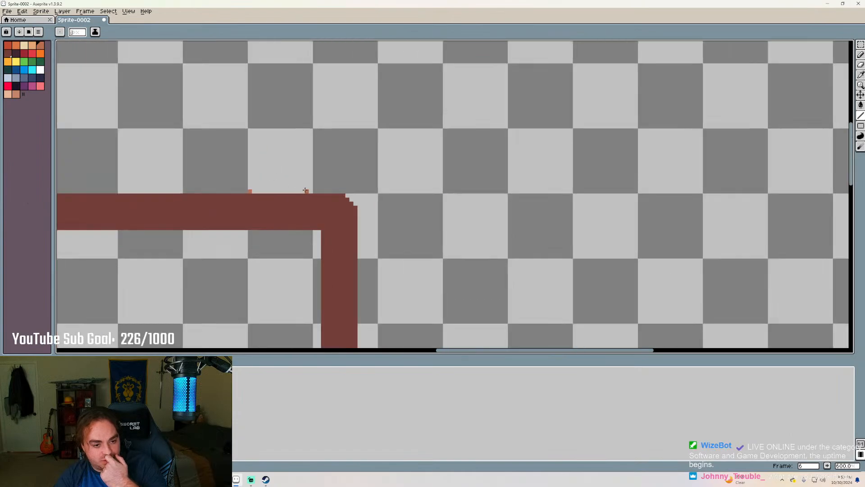
{"action": "scroll", "coordinate": [207, 186], "scroll_direction": "down", "scroll_amount": 3}
{"action": "scroll", "coordinate": [293, 206], "scroll_direction": "up", "scroll_amount": 4}
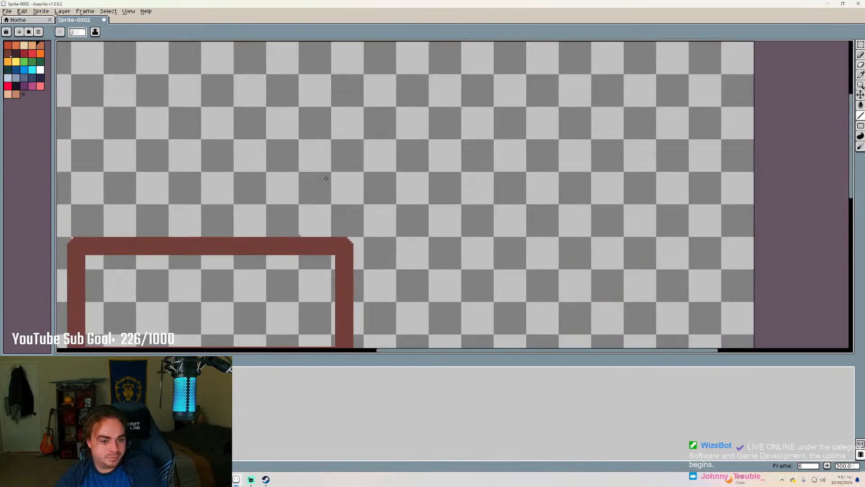
{"action": "scroll", "coordinate": [242, 232], "scroll_direction": "up", "scroll_amount": 2}
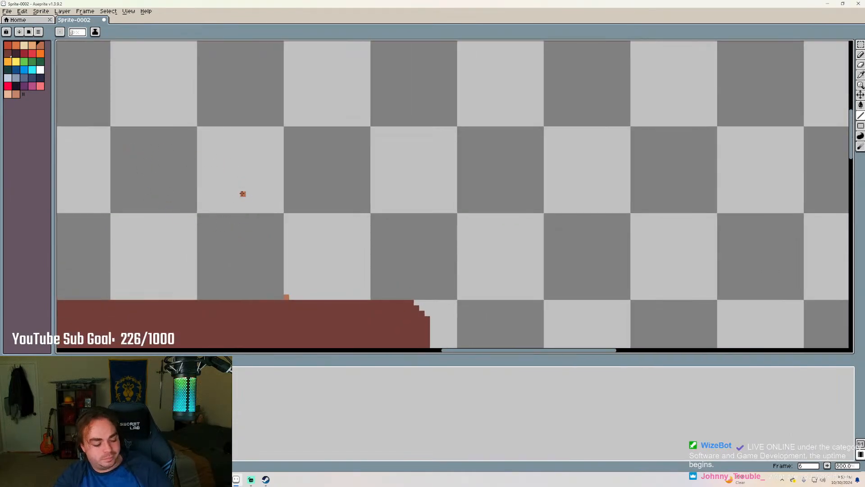
{"action": "scroll", "coordinate": [246, 197], "scroll_direction": "down", "scroll_amount": 5}
{"action": "scroll", "coordinate": [338, 212], "scroll_direction": "up", "scroll_amount": 3}
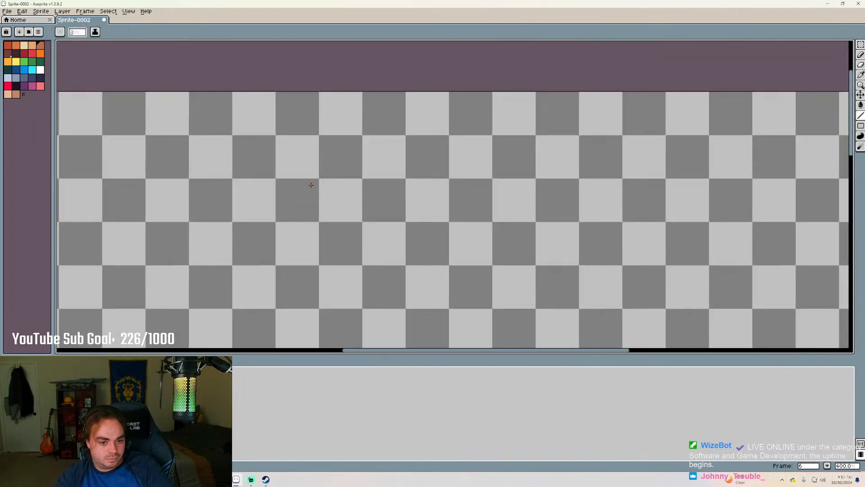
{"action": "scroll", "coordinate": [322, 201], "scroll_direction": "down", "scroll_amount": 2}
{"action": "scroll", "coordinate": [320, 334], "scroll_direction": "up", "scroll_amount": 2}
{"action": "scroll", "coordinate": [321, 334], "scroll_direction": "up", "scroll_amount": 1}
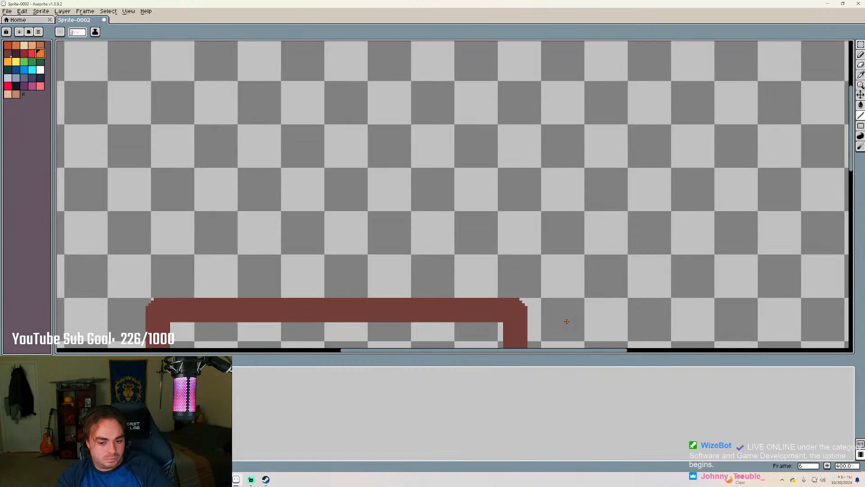
{"action": "scroll", "coordinate": [566, 320], "scroll_direction": "up", "scroll_amount": 6}
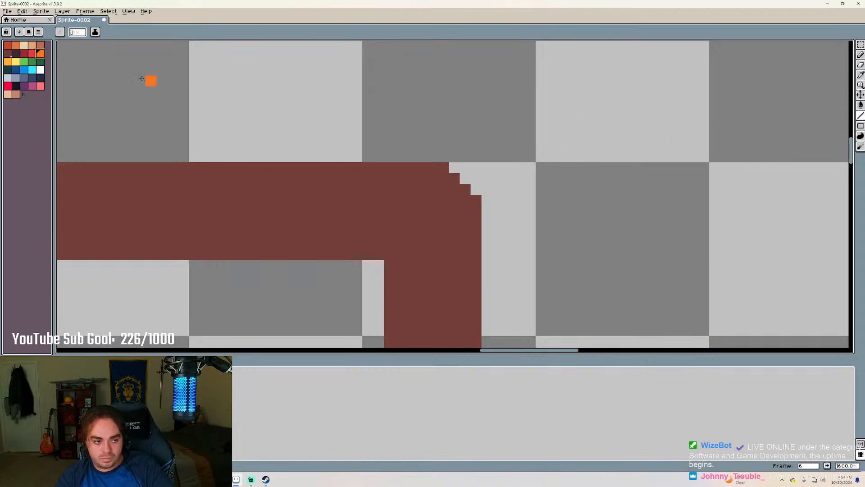
Draw a thick copper-brown diagonal roof line from near the canvas's upper edge to just beyond the brown rectangle's upper-right corner
{"action": "left_click", "coordinate": [39, 45]}
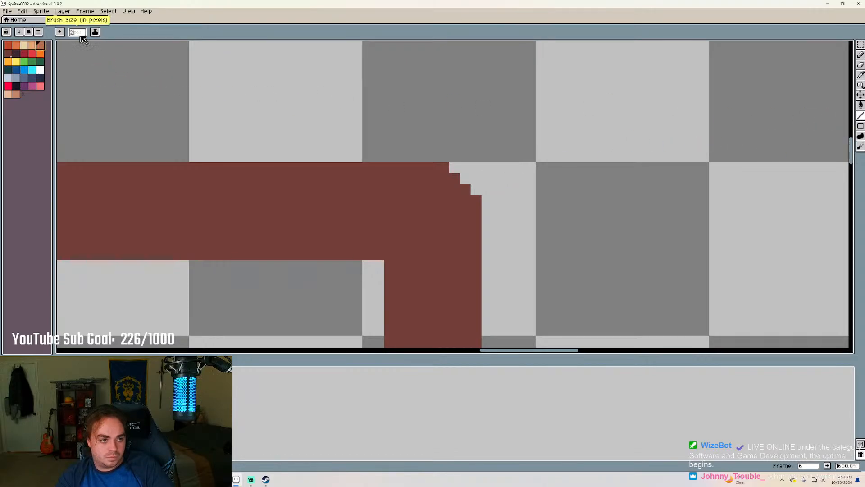
{"action": "scroll", "coordinate": [313, 189], "scroll_direction": "down", "scroll_amount": 8}
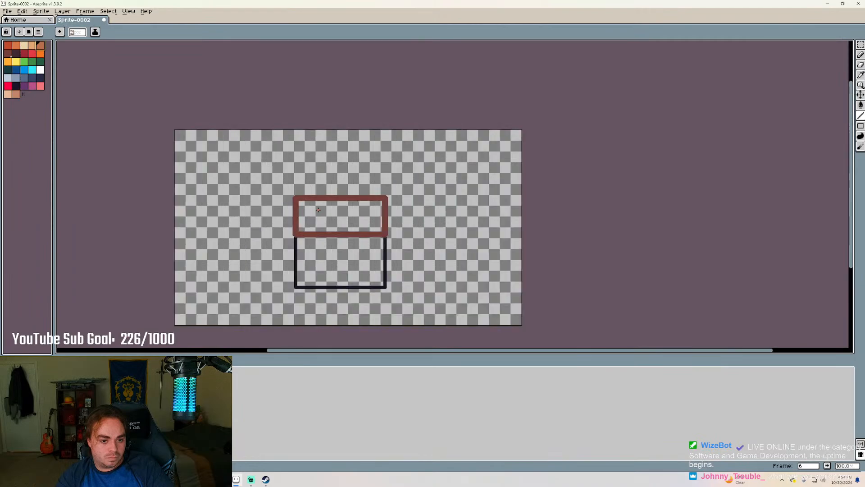
{"action": "scroll", "coordinate": [319, 210], "scroll_direction": "up", "scroll_amount": 1}
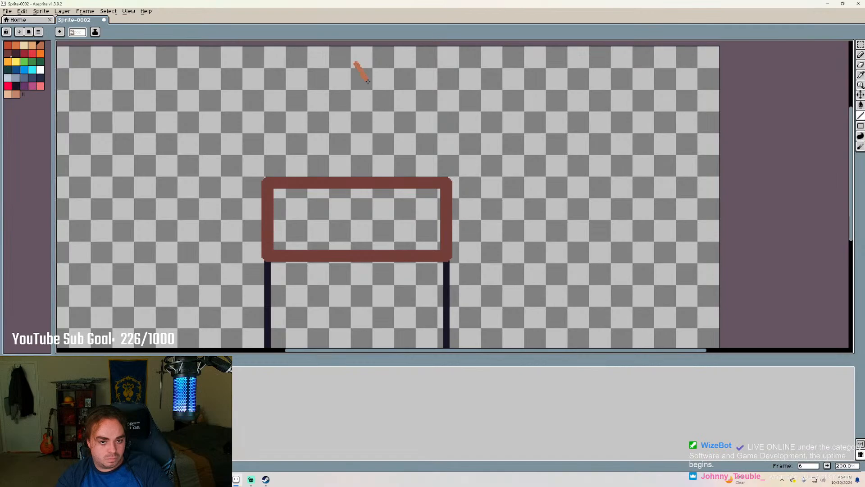
{"action": "left_click_drag", "start_coordinate": [368, 81], "coordinate": [440, 170]}
{"action": "scroll", "coordinate": [441, 175], "scroll_direction": "up", "scroll_amount": 7}
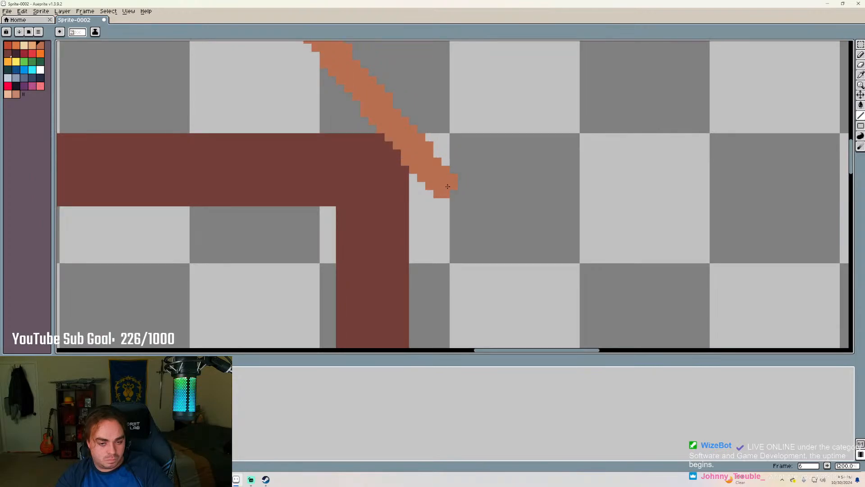
Try to draw the matching left roof line from the apex to just outside the rectangle's upper-left corner, and undo it
{"action": "scroll", "coordinate": [447, 186], "scroll_direction": "down", "scroll_amount": 6}
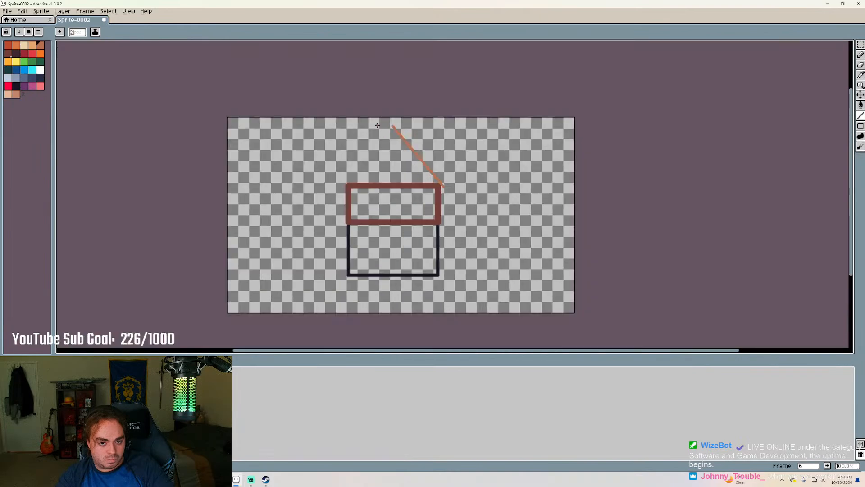
{"action": "scroll", "coordinate": [420, 130], "scroll_direction": "up", "scroll_amount": 3}
{"action": "scroll", "coordinate": [455, 129], "scroll_direction": "up", "scroll_amount": 4}
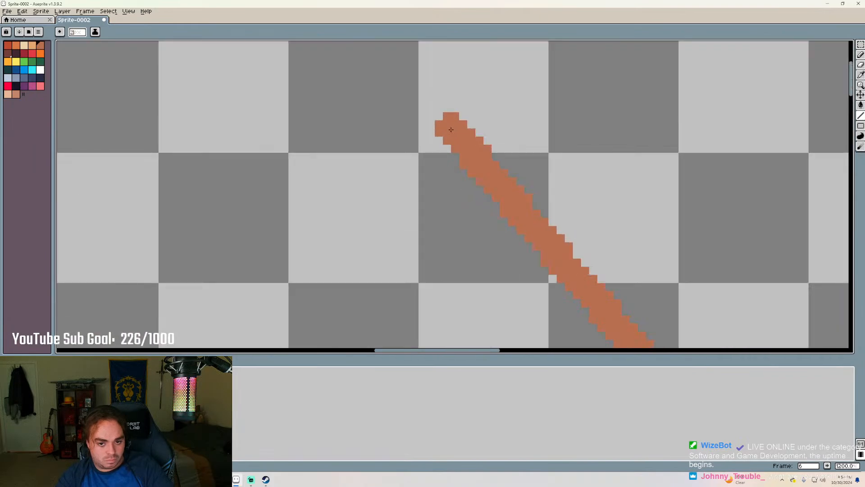
{"action": "left_click", "coordinate": [449, 130]}
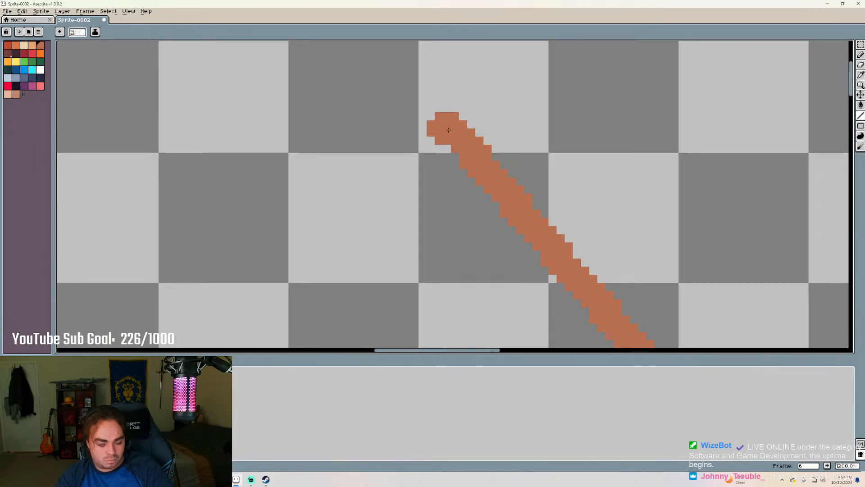
{"action": "mouse_move", "coordinate": [449, 129]}
{"action": "left_mouse_down"}
{"action": "mouse_move", "coordinate": [386, 180]}
{"action": "mouse_move", "coordinate": [380, 212]}
{"action": "left_mouse_up"}
{"action": "scroll", "coordinate": [387, 211], "scroll_direction": "down", "scroll_amount": 9}
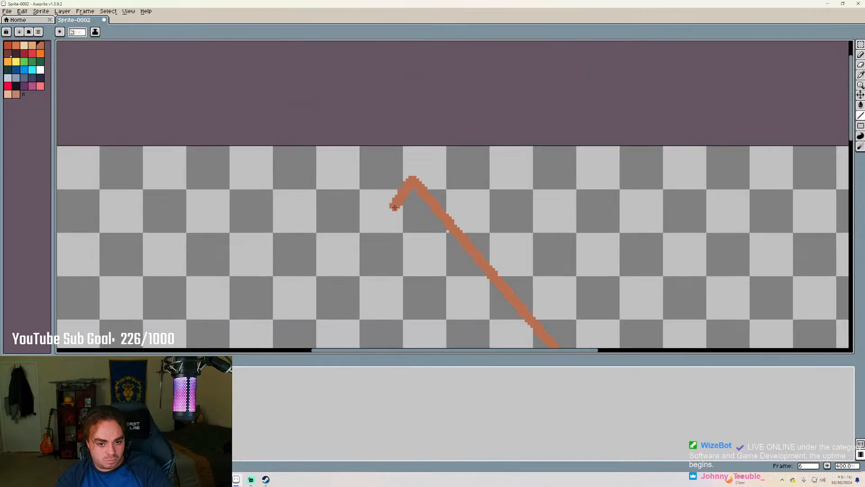
{"action": "scroll", "coordinate": [393, 211], "scroll_direction": "up", "scroll_amount": 6}
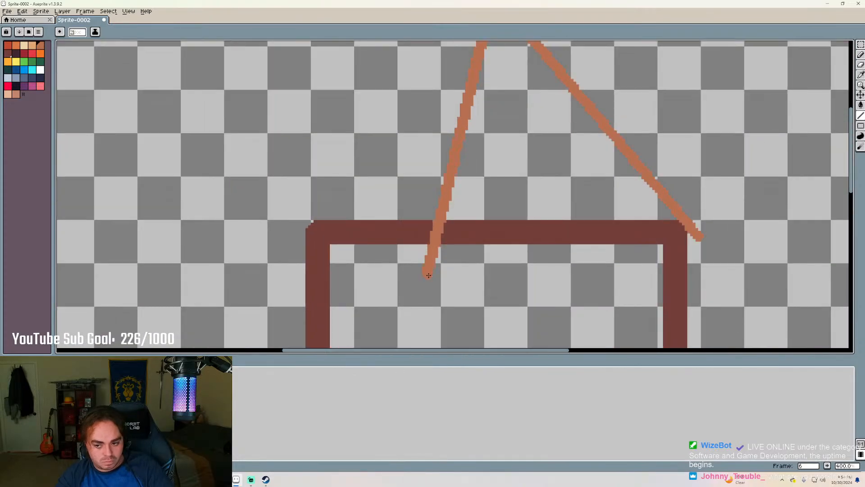
{"action": "left_click_drag", "start_coordinate": [403, 277], "coordinate": [298, 234]}
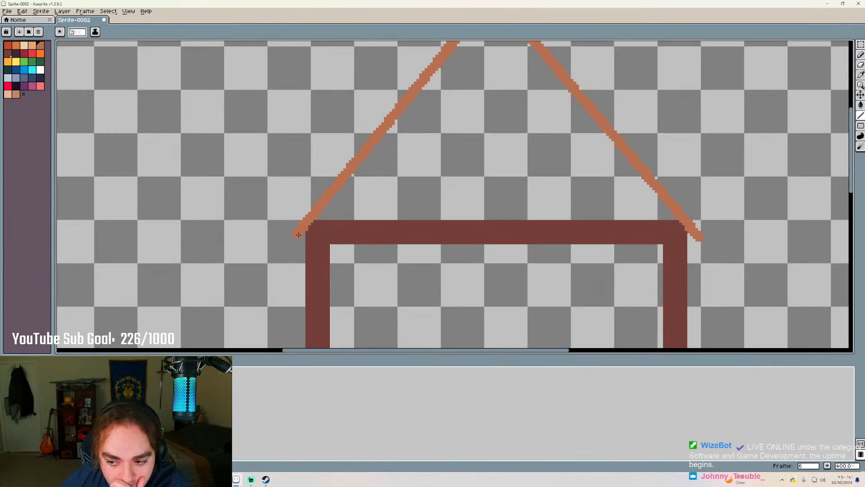
{"action": "left_click_drag", "start_coordinate": [295, 238], "coordinate": [294, 235]}
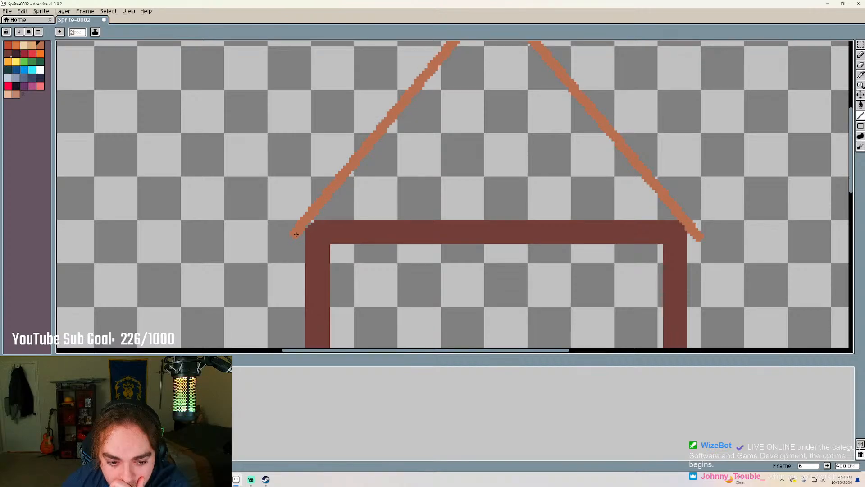
{"action": "left_click_drag", "start_coordinate": [298, 234], "coordinate": [298, 234]}
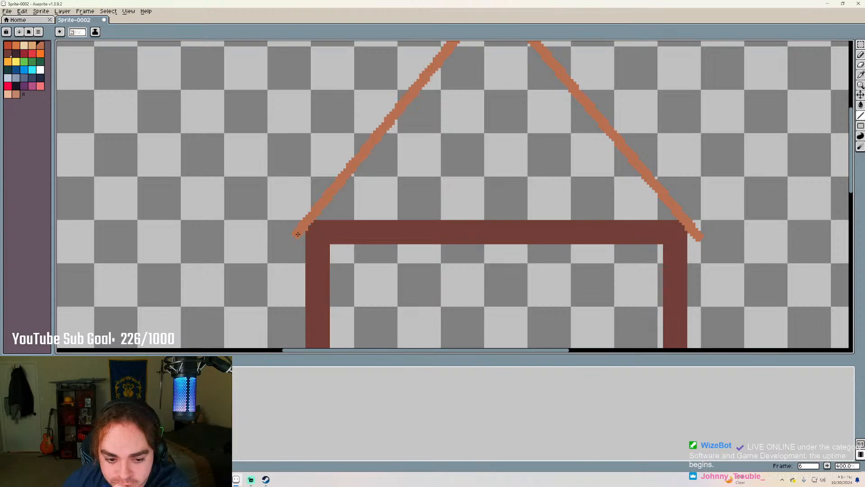
{"action": "key", "text": "ctrl+z"}
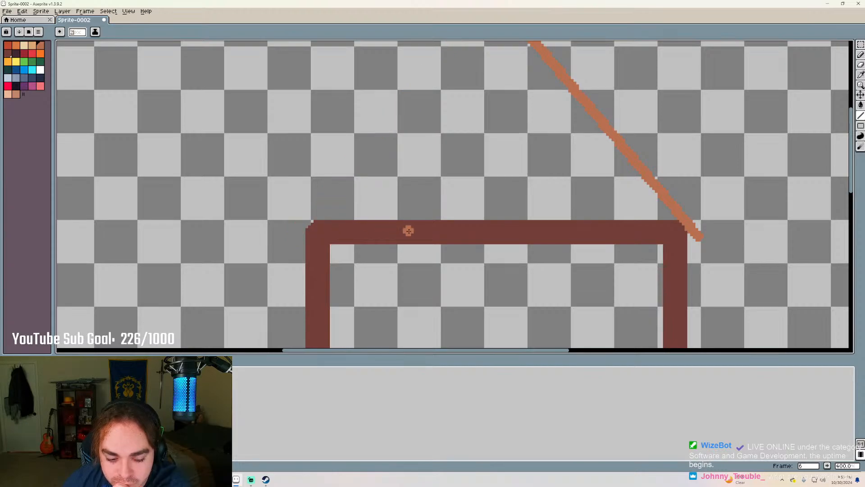
Try a short stroke sloping down to the left from the roof apex, and undo it
{"action": "scroll", "coordinate": [444, 252], "scroll_direction": "down", "scroll_amount": 2}
{"action": "scroll", "coordinate": [463, 109], "scroll_direction": "up", "scroll_amount": 3}
{"action": "scroll", "coordinate": [482, 150], "scroll_direction": "up", "scroll_amount": 2}
{"action": "mouse_move", "coordinate": [481, 150]}
{"action": "left_mouse_down"}
{"action": "mouse_move", "coordinate": [459, 147]}
{"action": "mouse_move", "coordinate": [386, 203]}
{"action": "mouse_move", "coordinate": [424, 181]}
{"action": "left_mouse_up"}
{"action": "scroll", "coordinate": [386, 203], "scroll_direction": "down", "scroll_amount": 1}
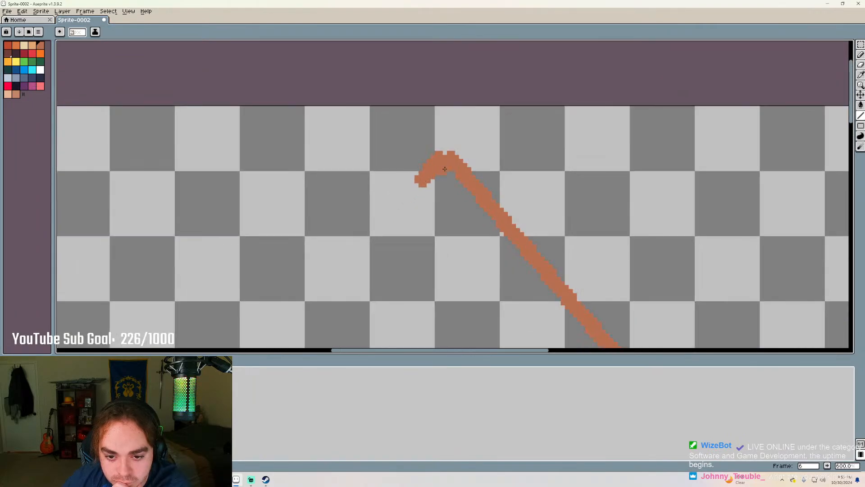
{"action": "key", "text": "ctrl+z"}
Try the left roof line again from the existing line's apex to beyond the rectangle's upper-left corner, and undo it
{"action": "scroll", "coordinate": [459, 168], "scroll_direction": "down", "scroll_amount": 1}
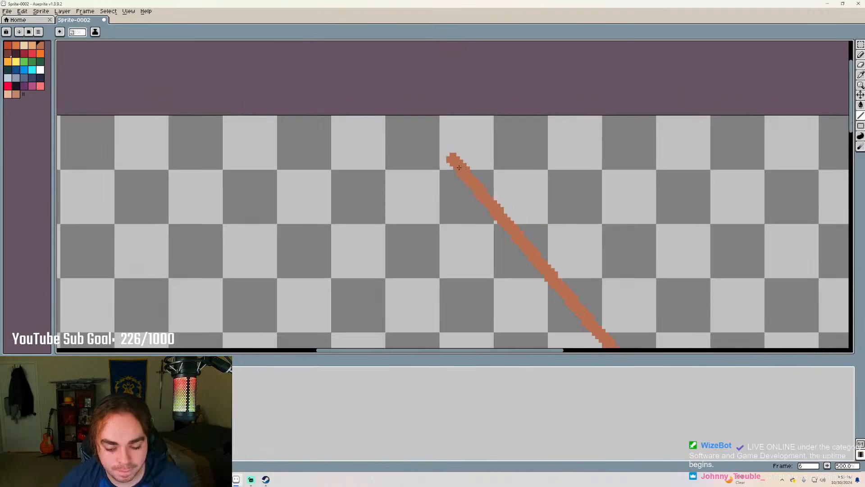
{"action": "scroll", "coordinate": [458, 167], "scroll_direction": "down", "scroll_amount": 2}
{"action": "scroll", "coordinate": [455, 162], "scroll_direction": "up", "scroll_amount": 8}
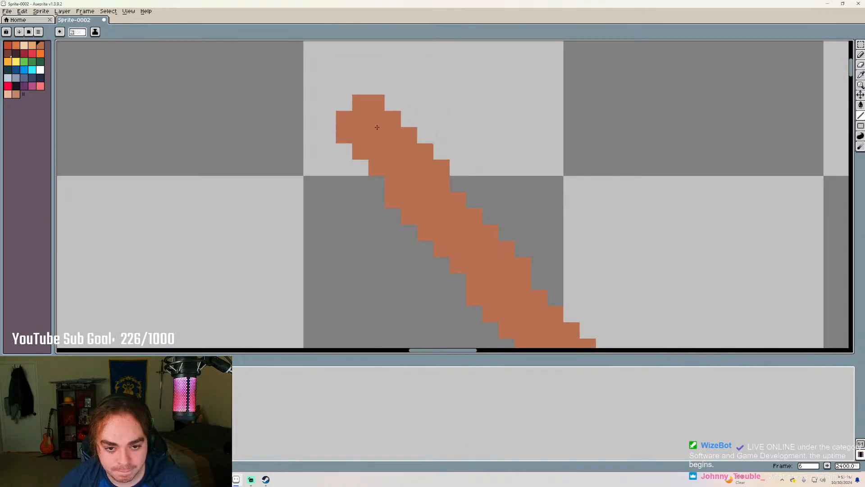
{"action": "left_click", "coordinate": [365, 129]}
{"action": "key", "text": "ctrl+z"}
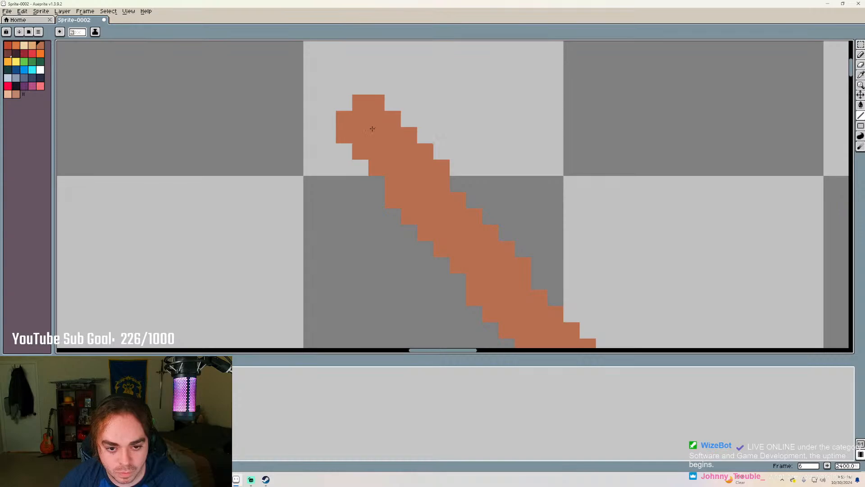
{"action": "mouse_move", "coordinate": [372, 129]}
{"action": "left_mouse_down"}
{"action": "mouse_move", "coordinate": [348, 133]}
{"action": "mouse_move", "coordinate": [265, 214]}
{"action": "left_mouse_up"}
{"action": "scroll", "coordinate": [266, 214], "scroll_direction": "down", "scroll_amount": 8}
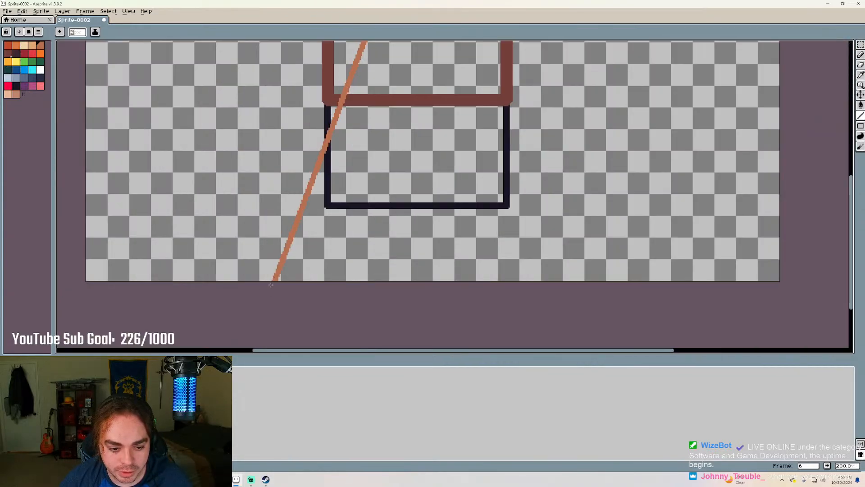
{"action": "scroll", "coordinate": [427, 87], "scroll_direction": "down", "scroll_amount": 2}
{"action": "scroll", "coordinate": [423, 88], "scroll_direction": "up", "scroll_amount": 4}
{"action": "scroll", "coordinate": [426, 101], "scroll_direction": "down", "scroll_amount": 2}
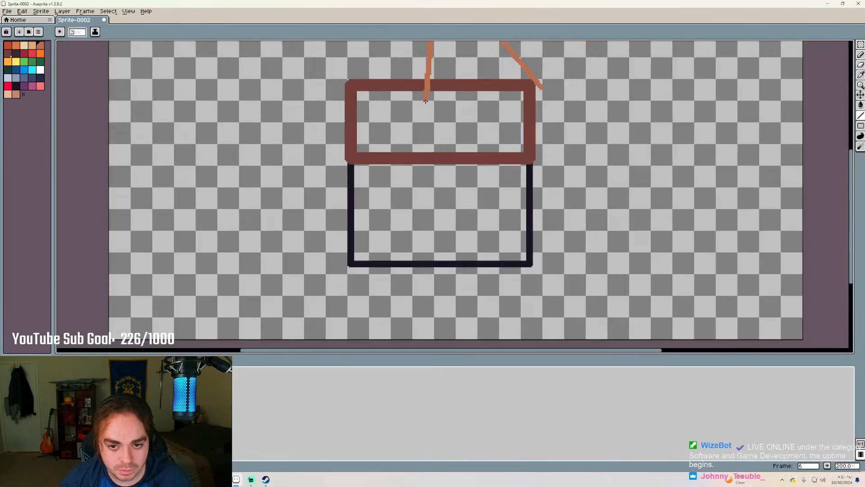
{"action": "scroll", "coordinate": [426, 101], "scroll_direction": "up", "scroll_amount": 3}
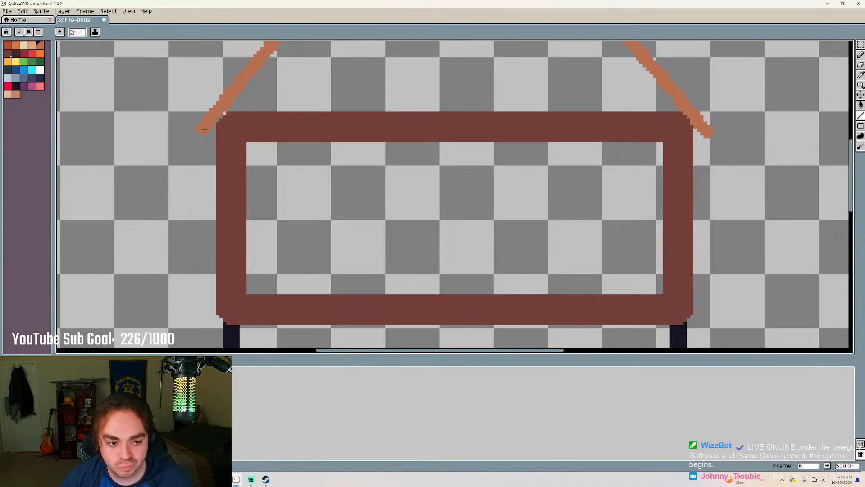
{"action": "key", "text": "ctrl+z"}
Try once more to align a left roof line with the right slope's overhang at the rectangle's corner, and undo it
{"action": "scroll", "coordinate": [340, 137], "scroll_direction": "down", "scroll_amount": 4}
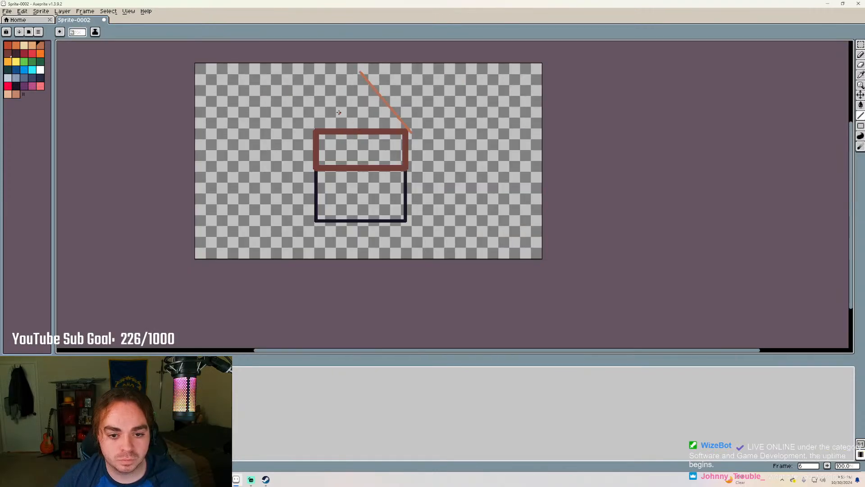
{"action": "scroll", "coordinate": [340, 137], "scroll_direction": "up", "scroll_amount": 1}
{"action": "scroll", "coordinate": [342, 117], "scroll_direction": "down", "scroll_amount": 1}
{"action": "scroll", "coordinate": [349, 68], "scroll_direction": "up", "scroll_amount": 3}
{"action": "scroll", "coordinate": [400, 92], "scroll_direction": "up", "scroll_amount": 2}
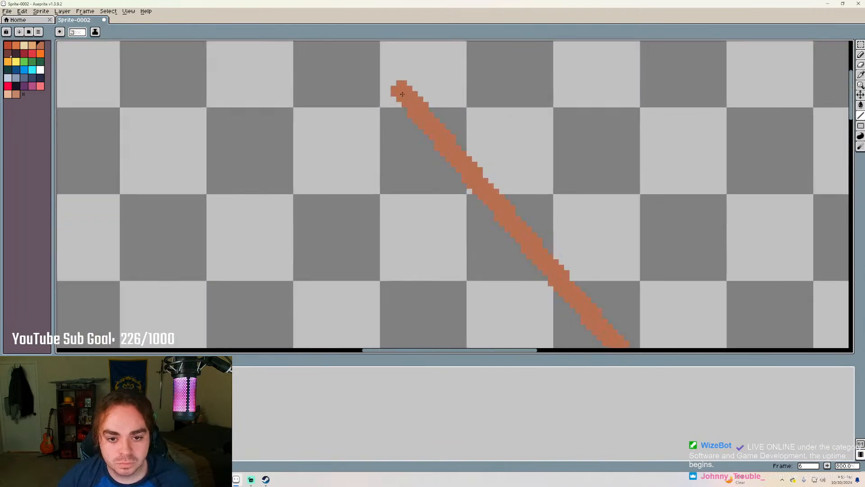
{"action": "scroll", "coordinate": [403, 95], "scroll_direction": "down", "scroll_amount": 5}
{"action": "scroll", "coordinate": [373, 142], "scroll_direction": "up", "scroll_amount": 3}
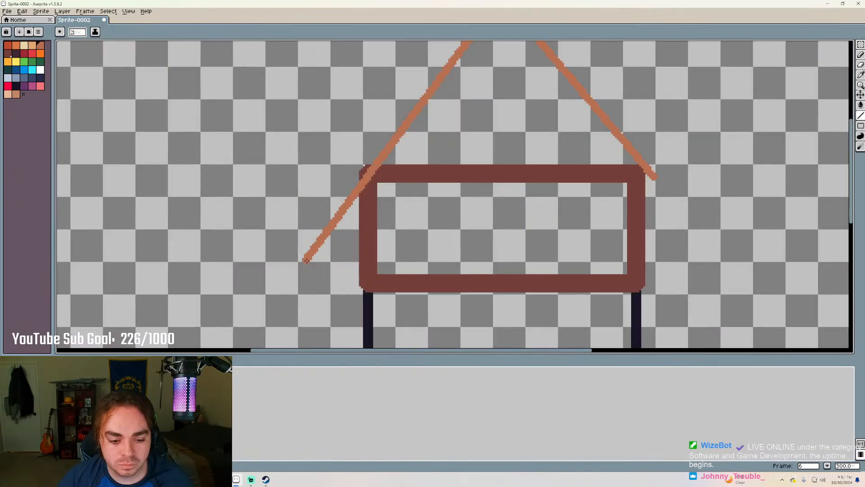
{"action": "left_click_drag", "start_coordinate": [373, 142], "coordinate": [365, 151]}
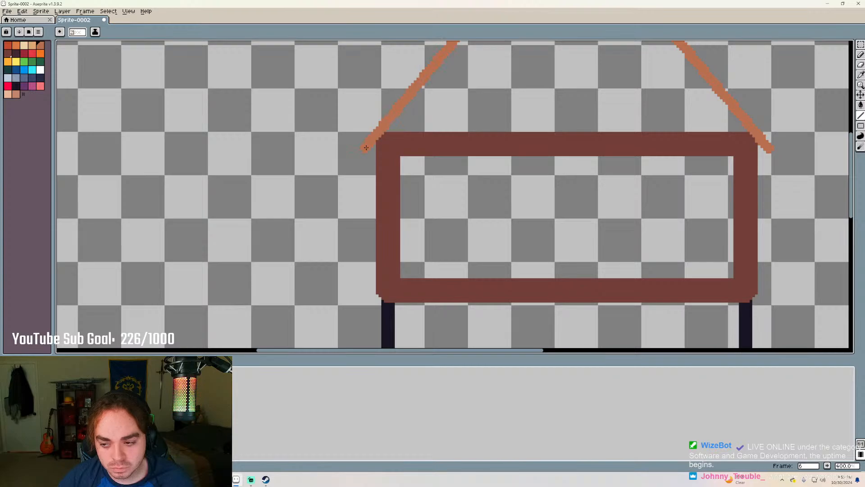
{"action": "left_click_drag", "start_coordinate": [366, 147], "coordinate": [365, 146]}
{"action": "key", "text": "ctrl+z"}
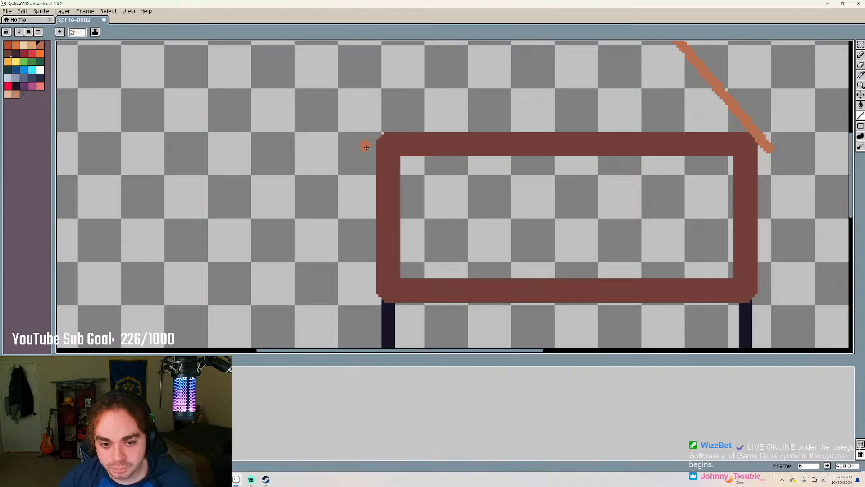
{"action": "scroll", "coordinate": [499, 168], "scroll_direction": "down", "scroll_amount": 3}
{"action": "scroll", "coordinate": [560, 122], "scroll_direction": "up", "scroll_amount": 3}
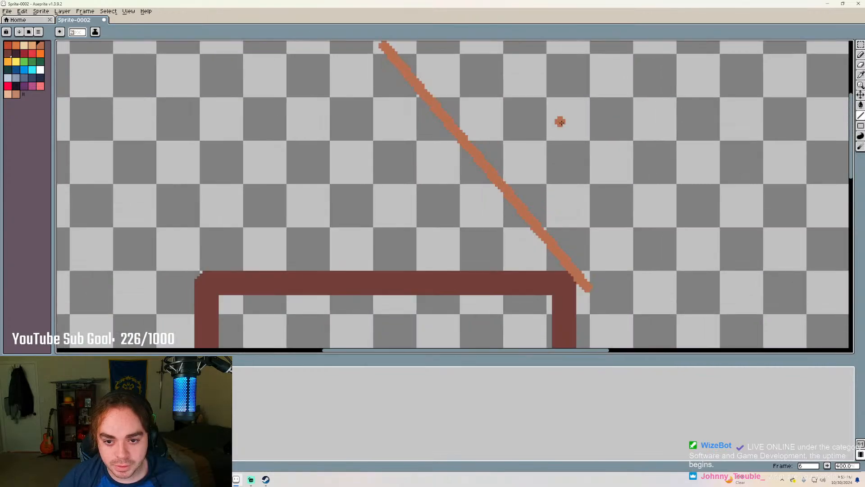
Undo the right roof line and the deselection made before it
{"action": "scroll", "coordinate": [517, 106], "scroll_direction": "down", "scroll_amount": 2}
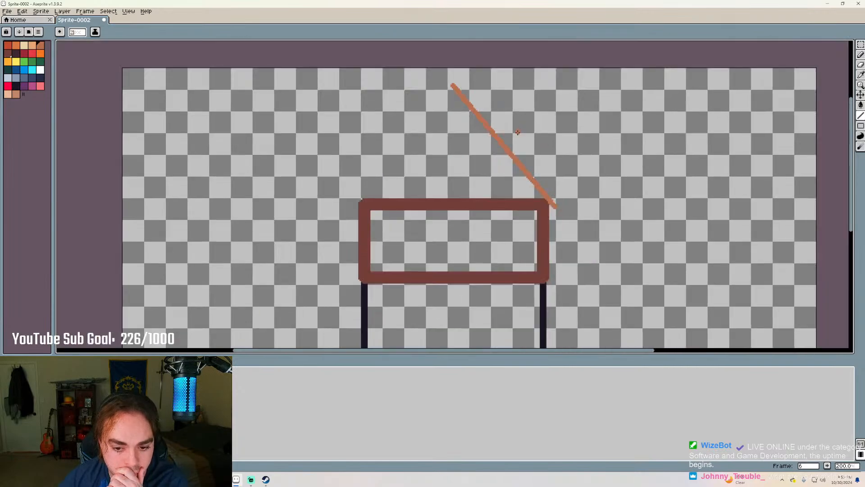
{"action": "scroll", "coordinate": [516, 133], "scroll_direction": "down", "scroll_amount": 1}
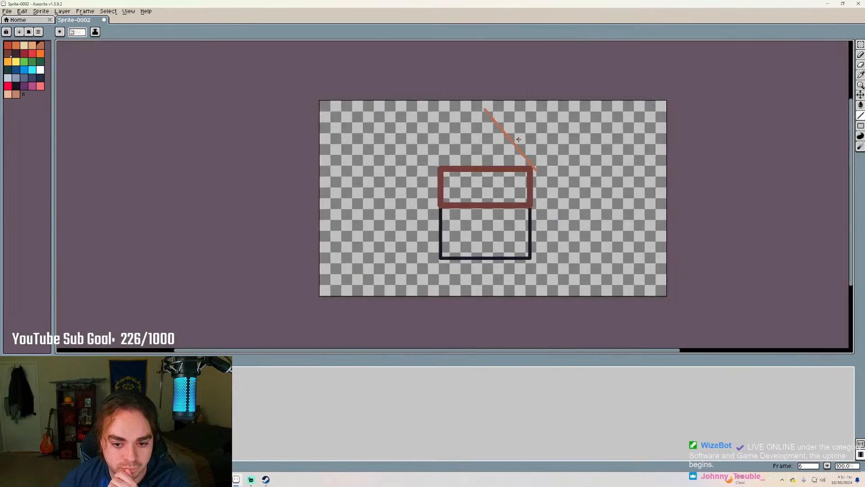
{"action": "scroll", "coordinate": [518, 135], "scroll_direction": "up", "scroll_amount": 2}
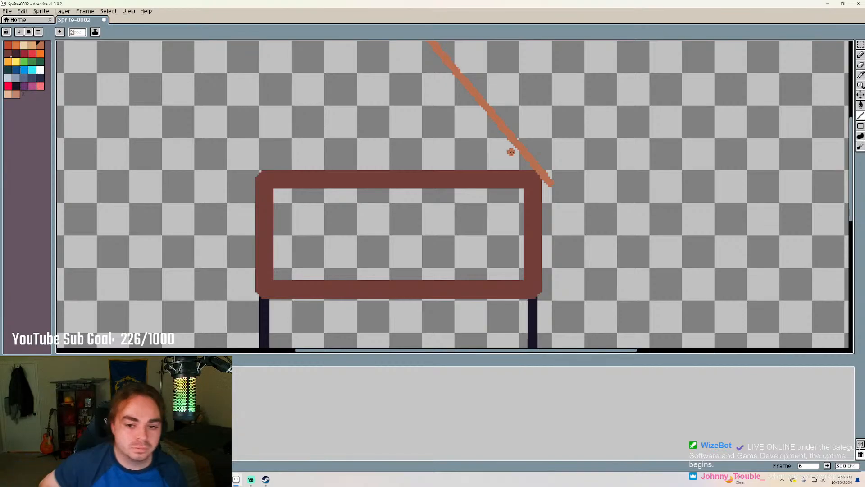
{"action": "key", "text": "ctrl+z"}
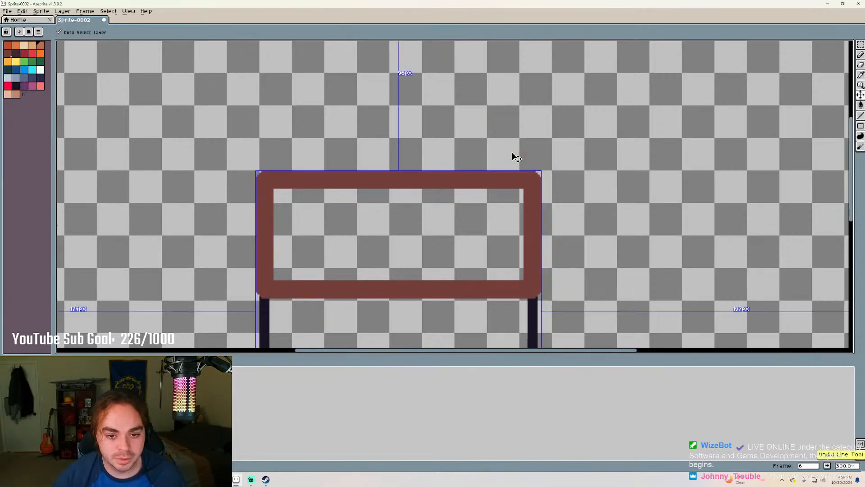
{"action": "key", "text": "ctrl+z"}
{"action": "scroll", "coordinate": [488, 158], "scroll_direction": "down", "scroll_amount": 2}
{"action": "scroll", "coordinate": [476, 155], "scroll_direction": "up", "scroll_amount": 1}
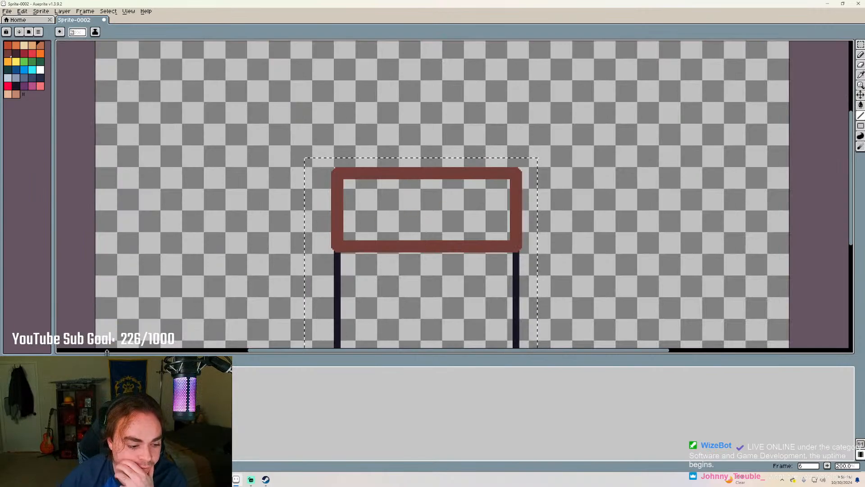
{"action": "left_click", "coordinate": [144, 13]}
{"action": "mouse_move", "coordinate": [129, 11]}
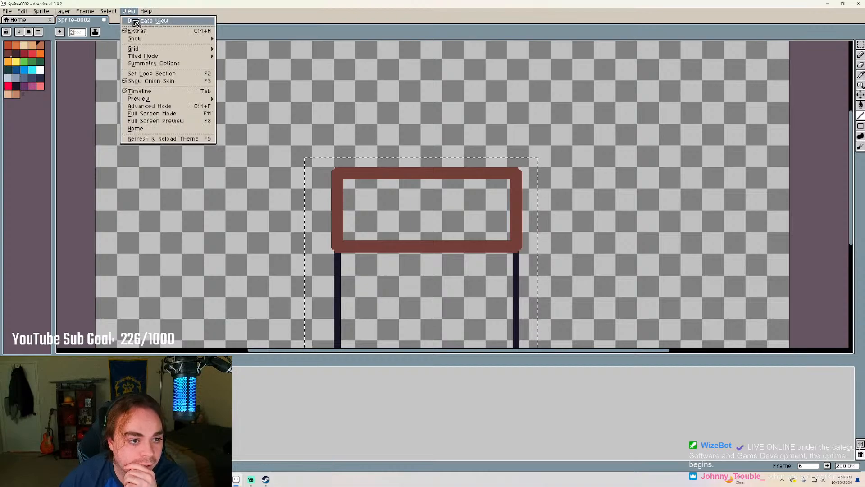
{"action": "mouse_move", "coordinate": [162, 48]}
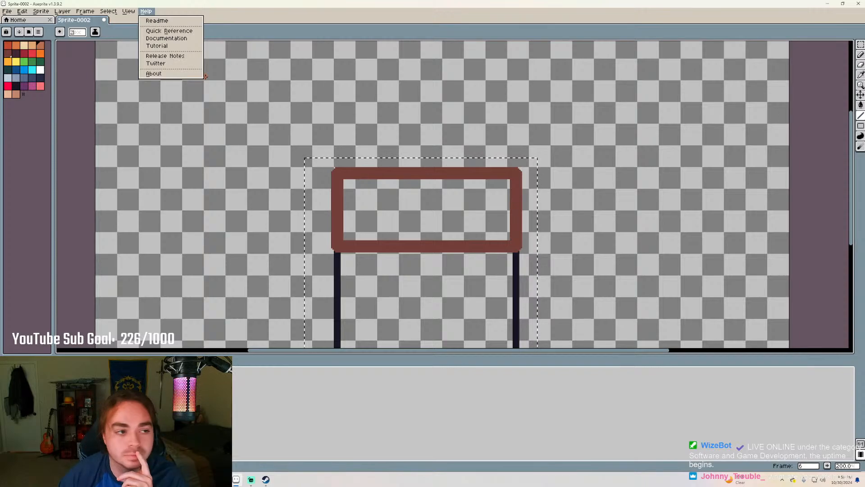
{"action": "mouse_move", "coordinate": [65, 14]}
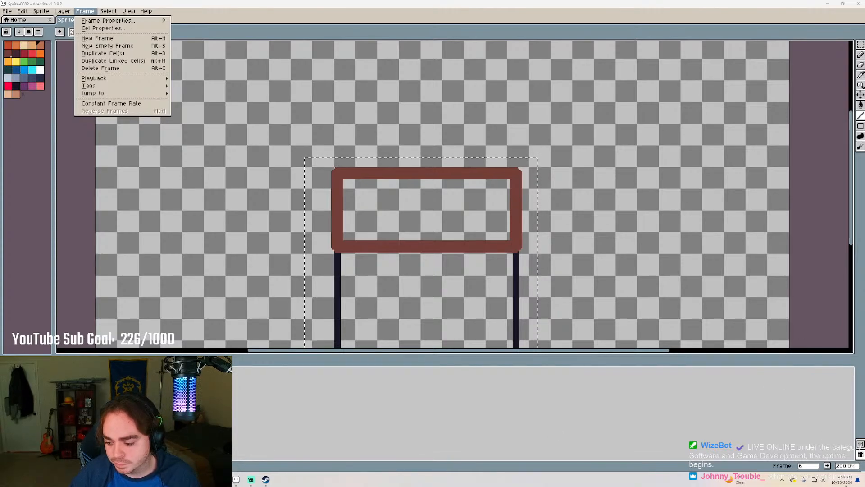
Switch the Windows sound output device to Speakers (Razer USB Sound Card)
{"action": "left_click", "coordinate": [818, 479]}
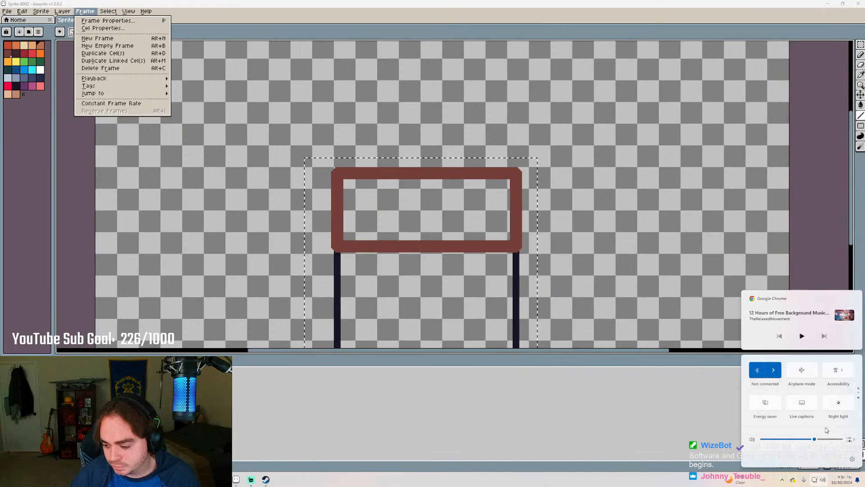
{"action": "left_click", "coordinate": [849, 439]}
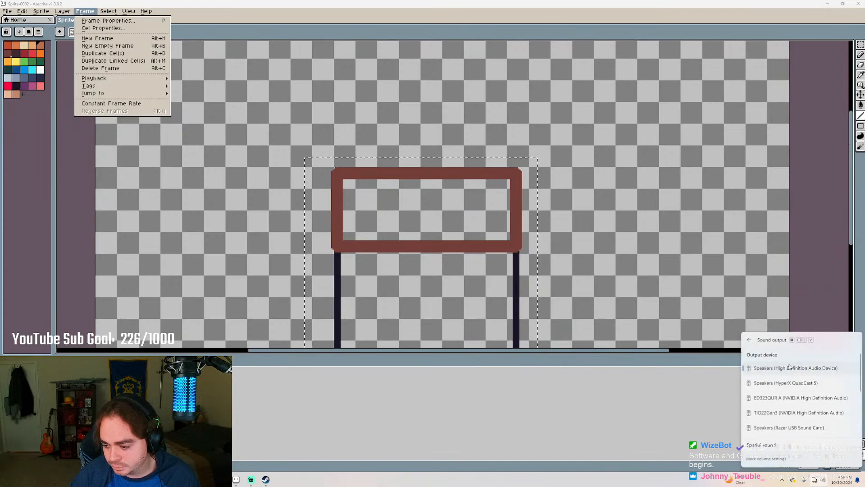
{"action": "left_click", "coordinate": [802, 428]}
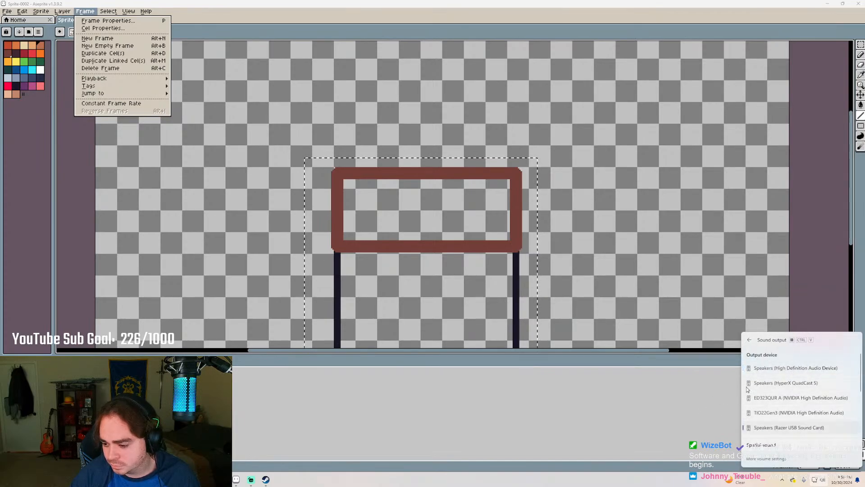
{"action": "left_click", "coordinate": [821, 296]}
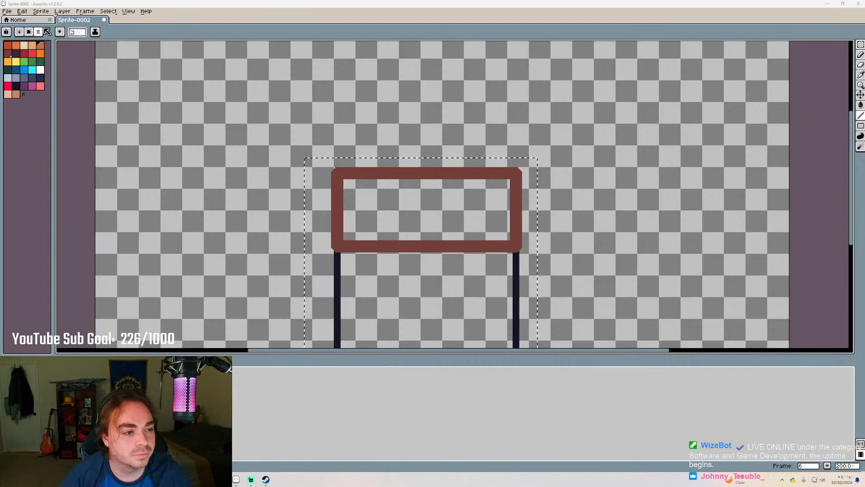
{"action": "left_click", "coordinate": [63, 12]}
{"action": "mouse_move", "coordinate": [48, 14]}
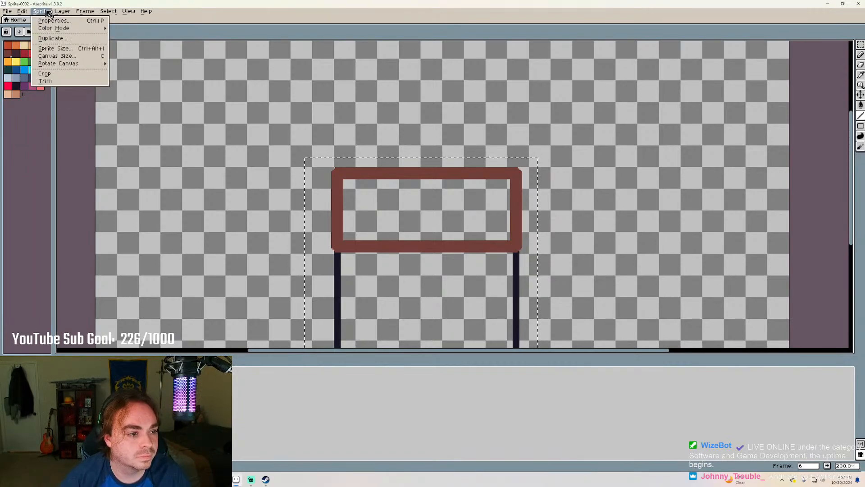
{"action": "mouse_move", "coordinate": [22, 12]}
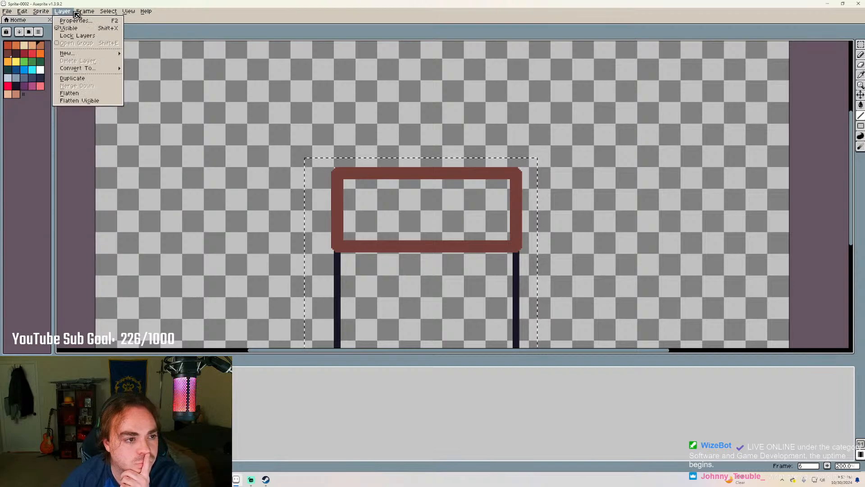
{"action": "mouse_move", "coordinate": [83, 15]}
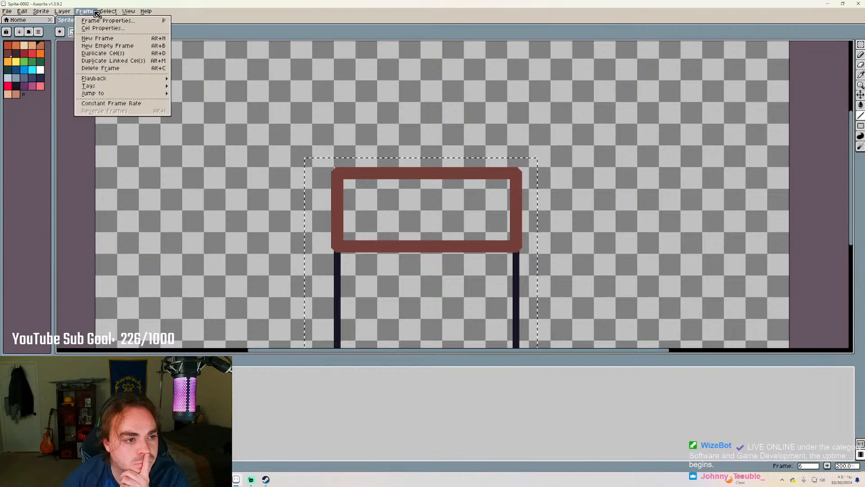
{"action": "left_click", "coordinate": [98, 21]}
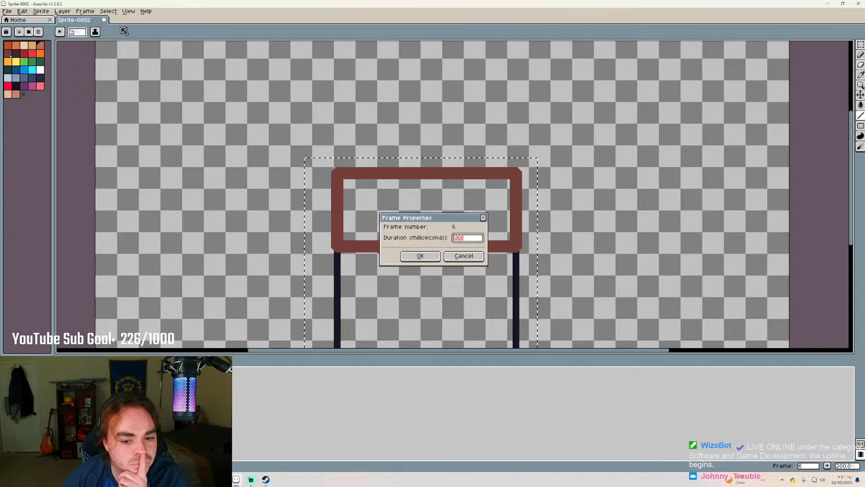
{"action": "left_click", "coordinate": [483, 217]}
{"action": "left_click", "coordinate": [114, 11]}
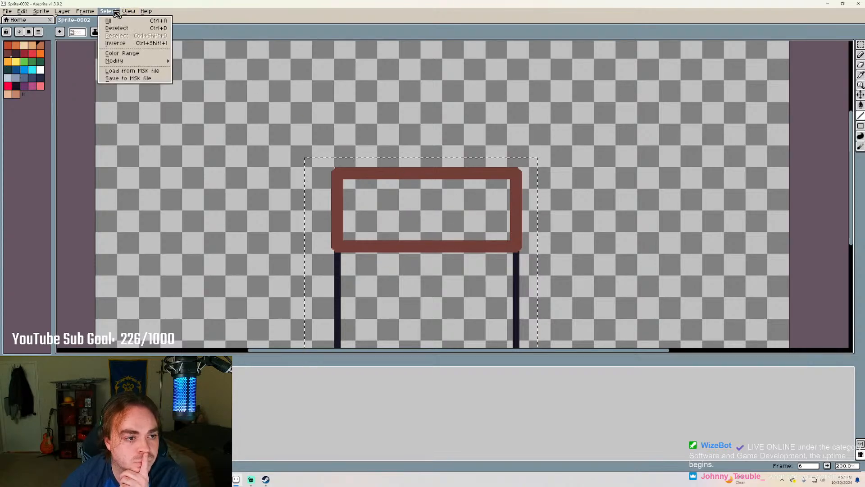
{"action": "mouse_move", "coordinate": [128, 13]}
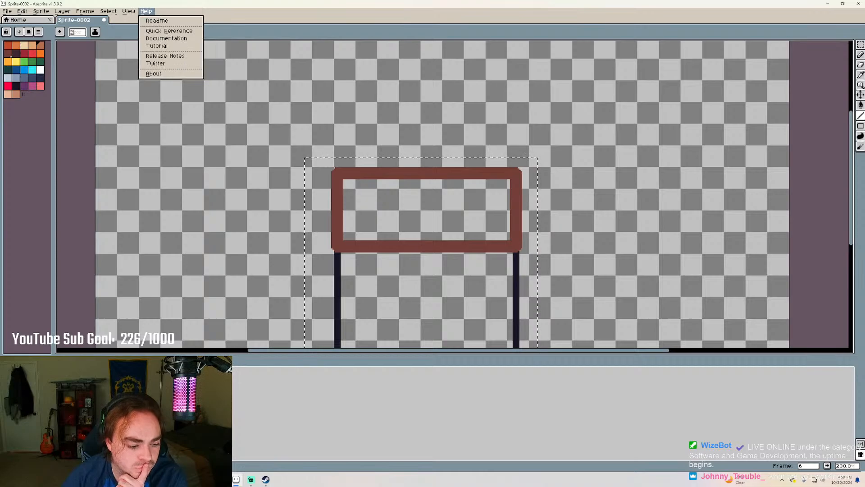
{"action": "key", "text": "Escape"}
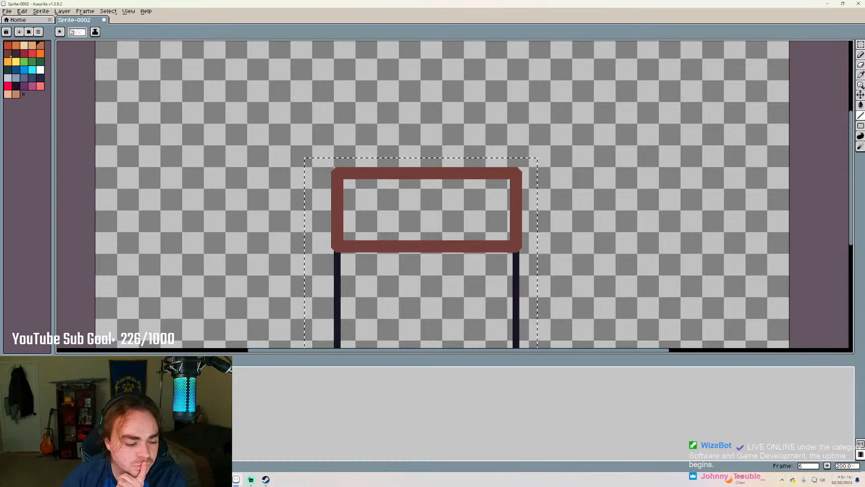
{"action": "scroll", "coordinate": [492, 184], "scroll_direction": "down", "scroll_amount": 2}
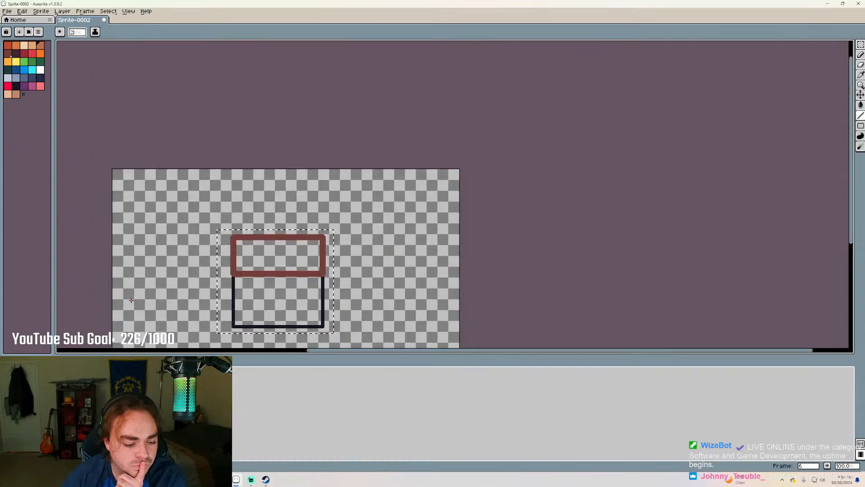
{"action": "scroll", "coordinate": [398, 234], "scroll_direction": "up", "scroll_amount": 1}
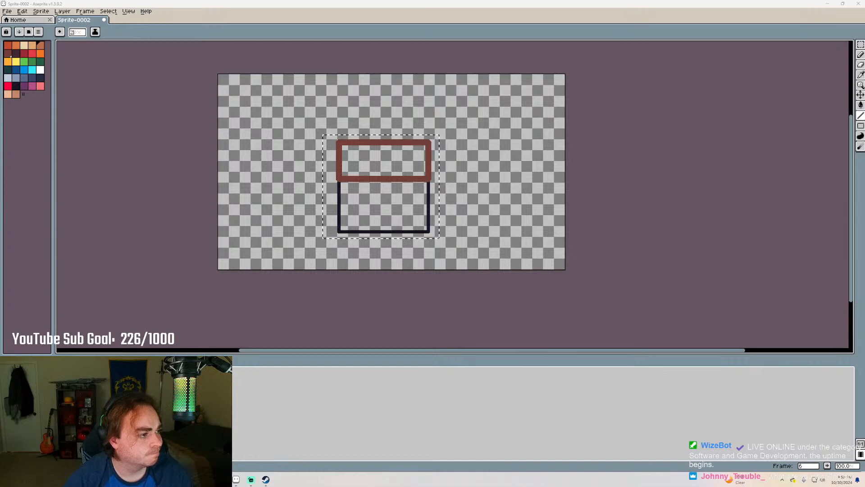
Show the symmetry options and turn on left-right mirrored drawing across the canvas's vertical centre axis
{"action": "left_click", "coordinate": [129, 11]}
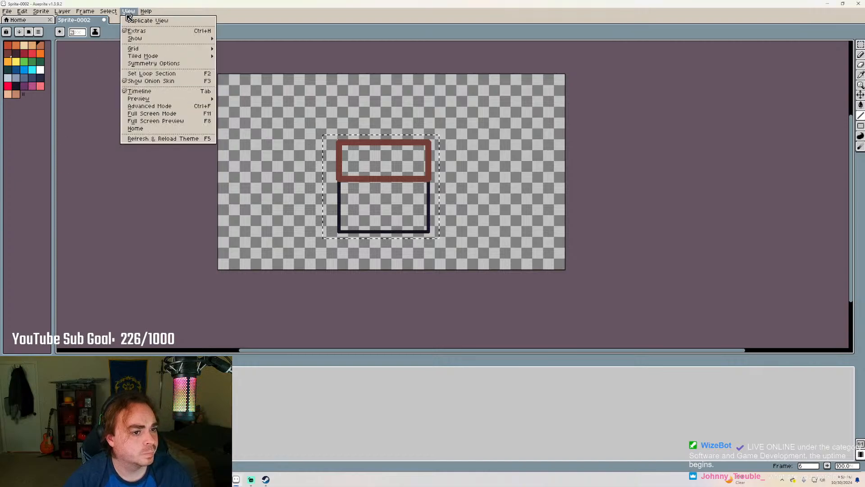
{"action": "left_click", "coordinate": [155, 63]}
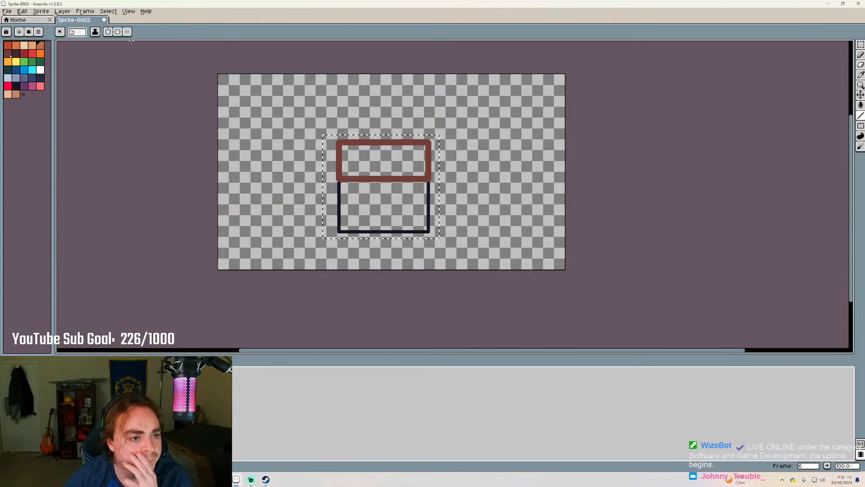
{"action": "left_click", "coordinate": [108, 32]}
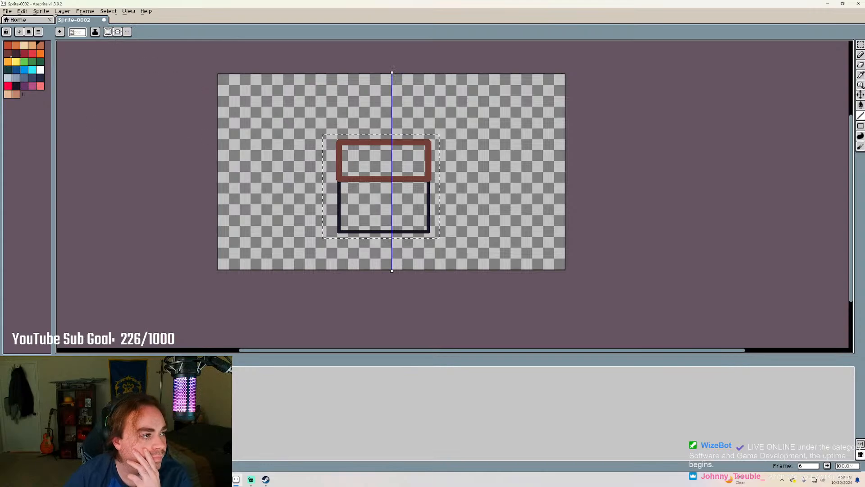
Move the selected building to position 166, 91 so that it straddles the vertical symmetry axis
{"action": "scroll", "coordinate": [428, 180], "scroll_direction": "up", "scroll_amount": 2}
{"action": "scroll", "coordinate": [428, 180], "scroll_direction": "down", "scroll_amount": 1}
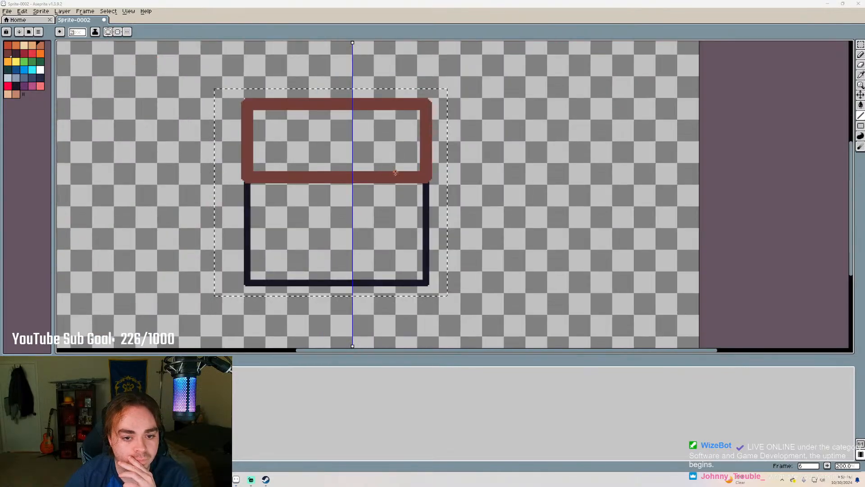
{"action": "left_click", "coordinate": [861, 44]}
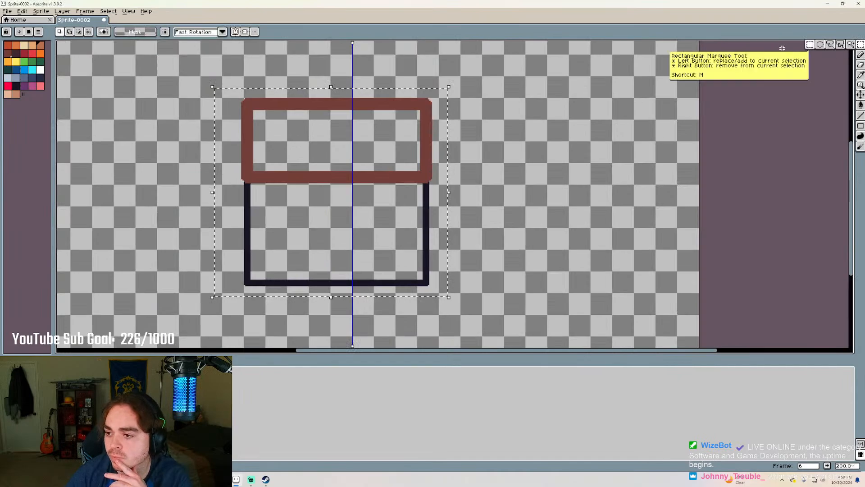
{"action": "left_click_drag", "start_coordinate": [314, 175], "coordinate": [332, 179]}
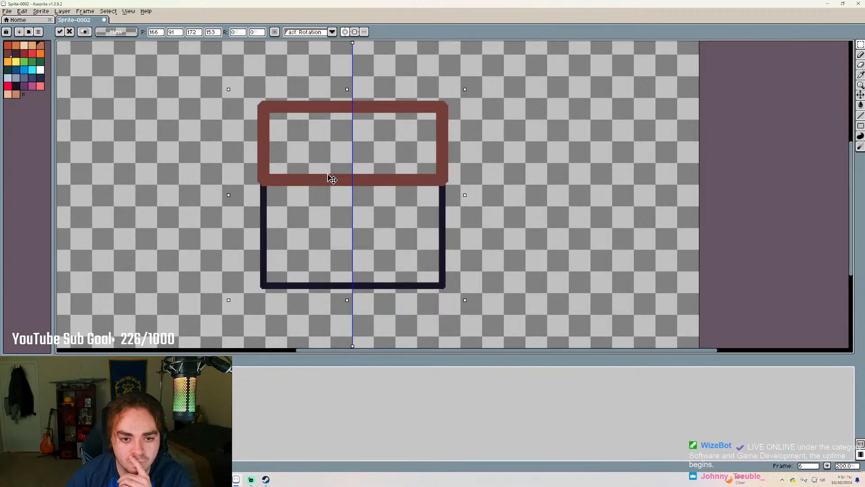
{"action": "left_click_drag", "start_coordinate": [332, 179], "coordinate": [332, 179]}
{"action": "scroll", "coordinate": [358, 129], "scroll_direction": "up", "scroll_amount": 1}
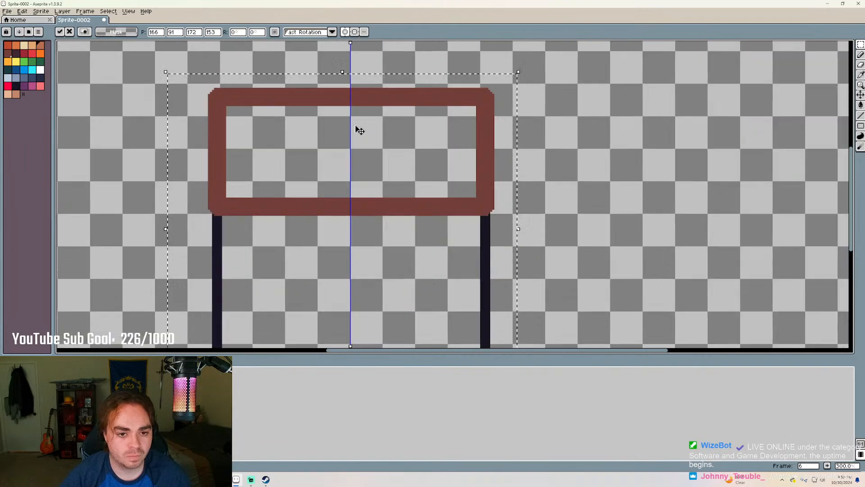
Nudge the building to position 167, 91 to centre it on the symmetry axis, and deselect it
{"action": "scroll", "coordinate": [359, 130], "scroll_direction": "down", "scroll_amount": 1}
{"action": "scroll", "coordinate": [359, 129], "scroll_direction": "down", "scroll_amount": 1}
{"action": "scroll", "coordinate": [355, 137], "scroll_direction": "up", "scroll_amount": 4}
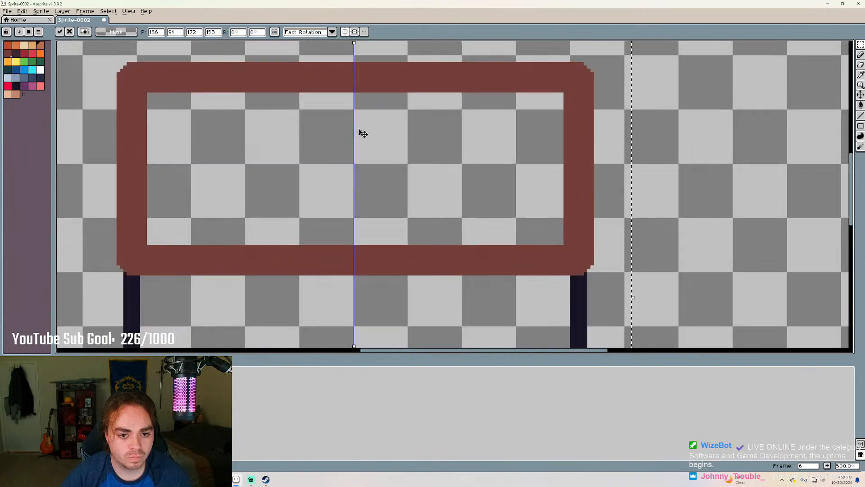
{"action": "mouse_move", "coordinate": [370, 174]}
{"action": "left_mouse_down"}
{"action": "mouse_move", "coordinate": [347, 184]}
{"action": "mouse_move", "coordinate": [383, 179]}
{"action": "mouse_move", "coordinate": [368, 180]}
{"action": "left_mouse_up"}
{"action": "scroll", "coordinate": [372, 137], "scroll_direction": "down", "scroll_amount": 3}
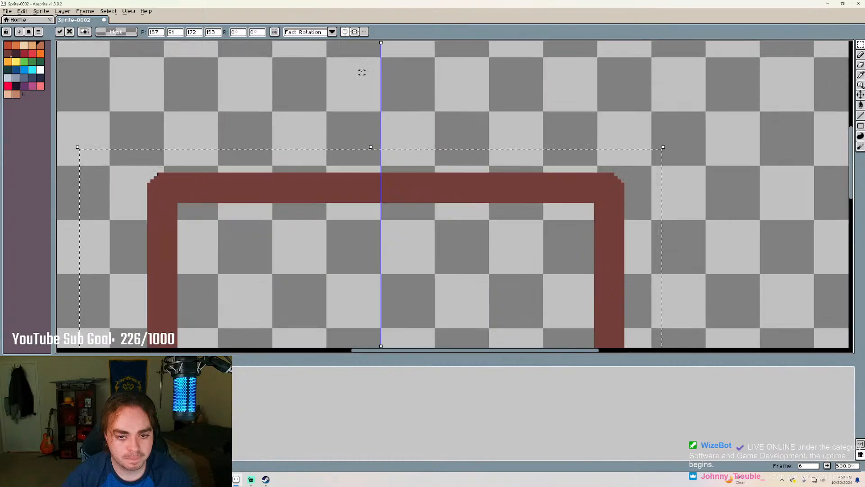
{"action": "scroll", "coordinate": [361, 70], "scroll_direction": "up", "scroll_amount": 3}
{"action": "key", "text": "ctrl+d"}
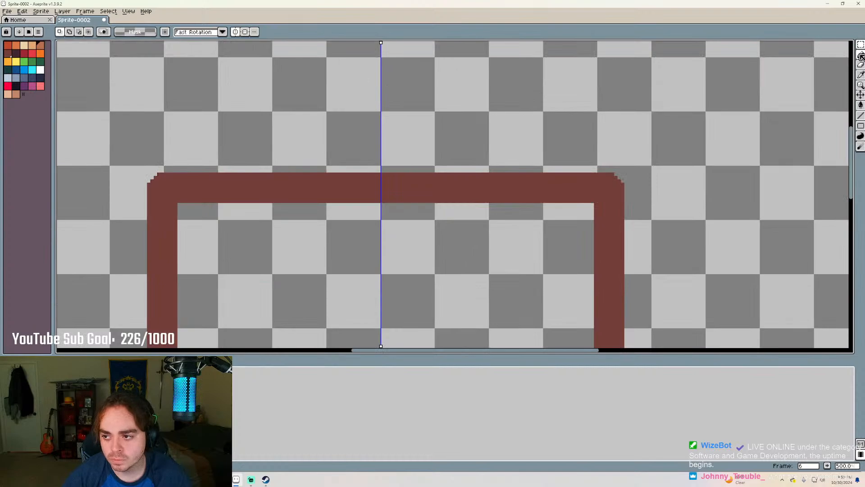
Try a mirrored copper-brown Pencil dab just above the brown rectangle, beside the symmetry axis, and undo it
{"action": "key", "text": "b"}
{"action": "left_click", "coordinate": [395, 159]}
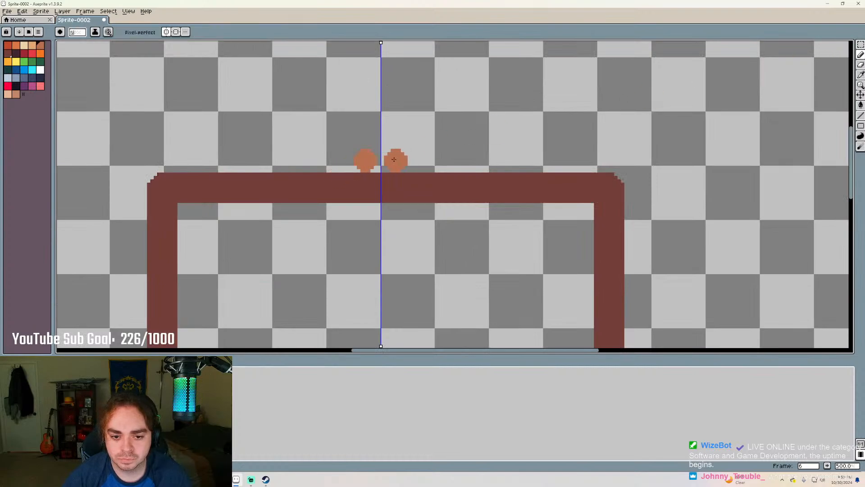
{"action": "scroll", "coordinate": [385, 159], "scroll_direction": "up", "scroll_amount": 4}
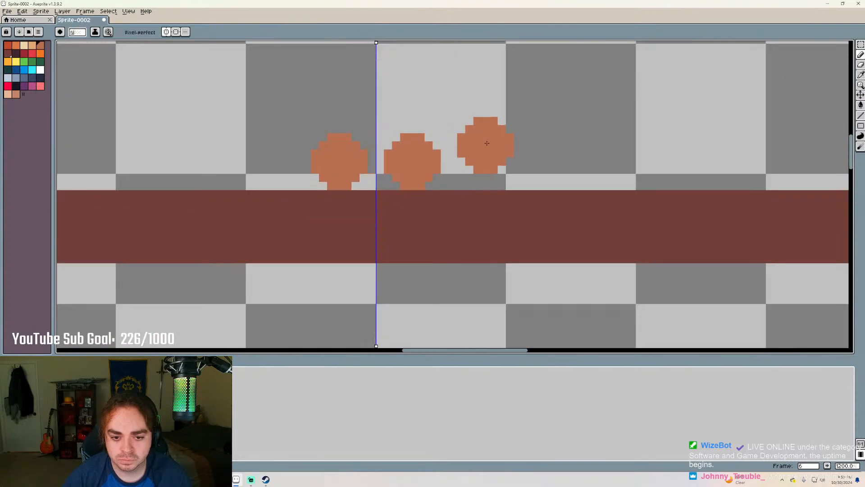
{"action": "key", "text": "ctrl+z"}
{"action": "scroll", "coordinate": [462, 124], "scroll_direction": "down", "scroll_amount": 4}
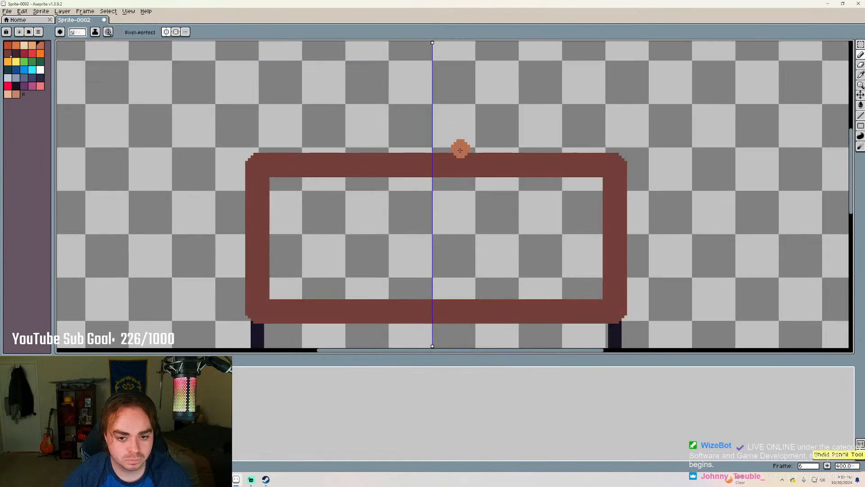
{"action": "scroll", "coordinate": [462, 223], "scroll_direction": "up", "scroll_amount": 4}
{"action": "scroll", "coordinate": [412, 169], "scroll_direction": "down", "scroll_amount": 2}
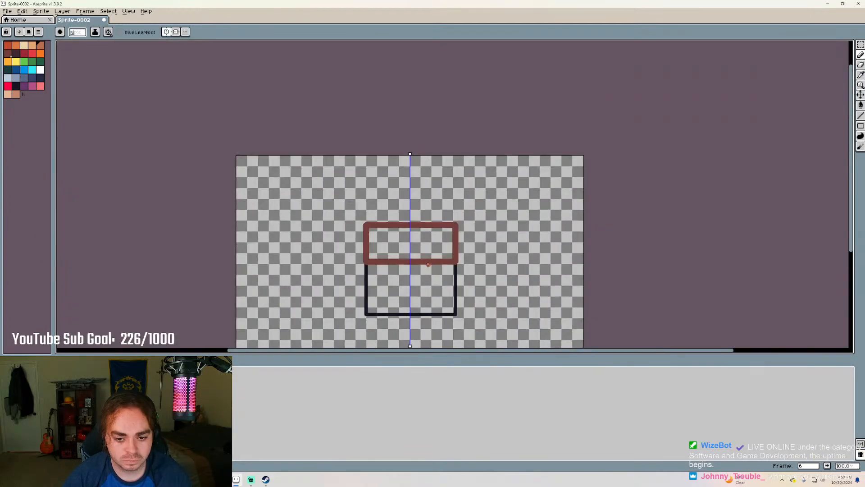
Try a mirrored freehand copper-brown roof curve from just outside the brown rectangle's upper corner to the symmetry axis, and undo it
{"action": "scroll", "coordinate": [403, 148], "scroll_direction": "up", "scroll_amount": 2}
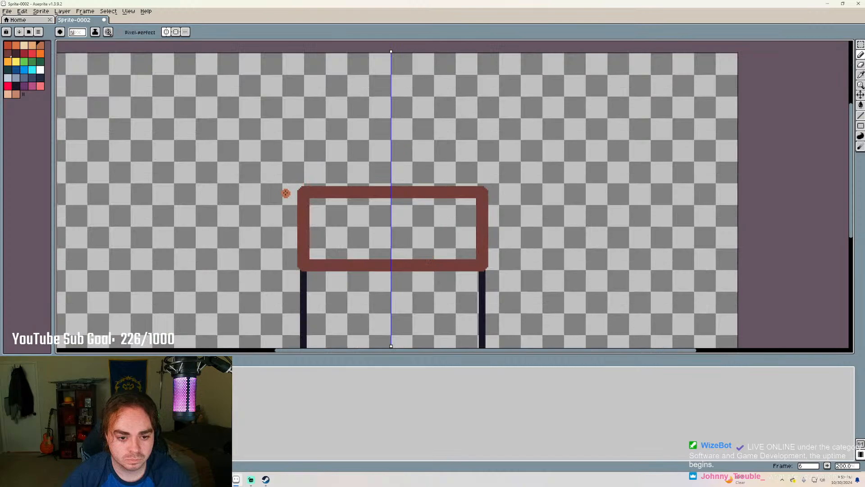
{"action": "mouse_move", "coordinate": [288, 191]}
{"action": "left_mouse_down"}
{"action": "mouse_move", "coordinate": [344, 151]}
{"action": "mouse_move", "coordinate": [390, 79]}
{"action": "left_mouse_up"}
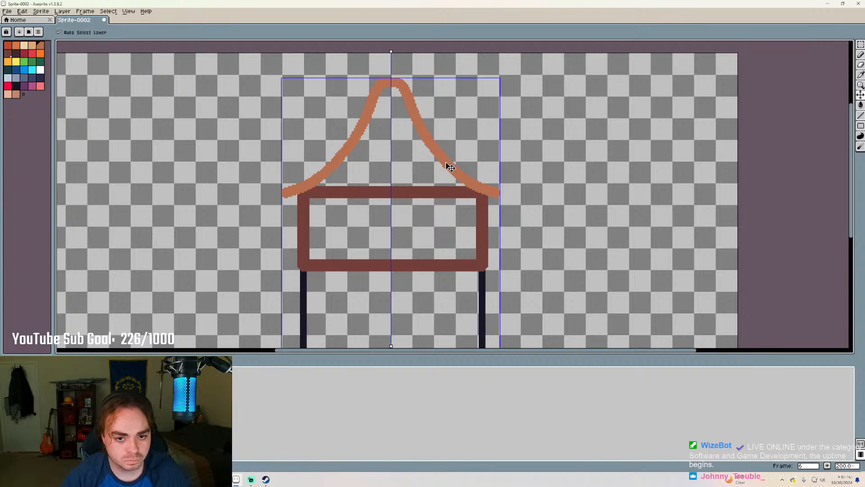
{"action": "key", "text": "ctrl+z"}
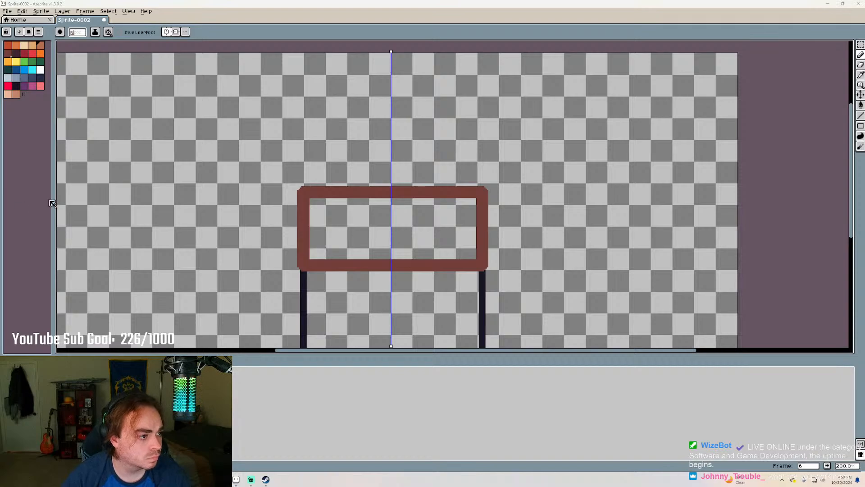
Draw a mirrored straight copper-brown roof with the Line tool, from outside the brown rectangle's upper corner to an apex on the axis
{"action": "left_click", "coordinate": [861, 116]}
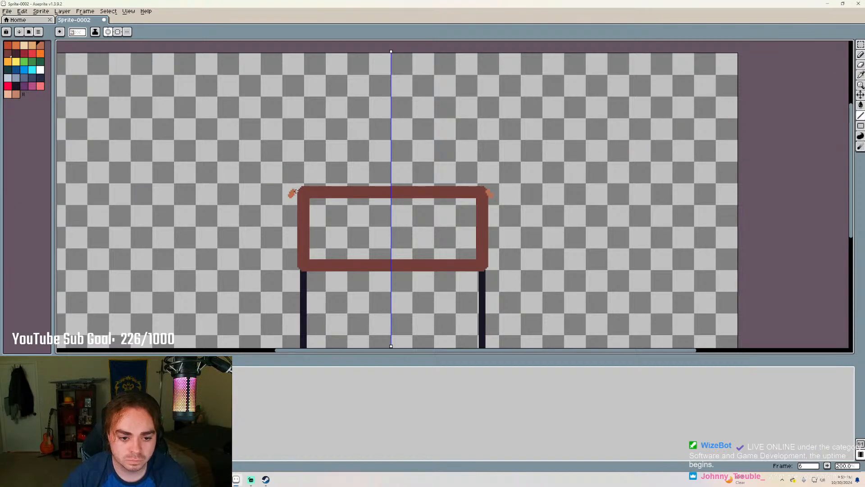
{"action": "mouse_move", "coordinate": [290, 196]}
{"action": "left_mouse_down"}
{"action": "mouse_move", "coordinate": [392, 87]}
{"action": "mouse_move", "coordinate": [390, 63]}
{"action": "left_mouse_up"}
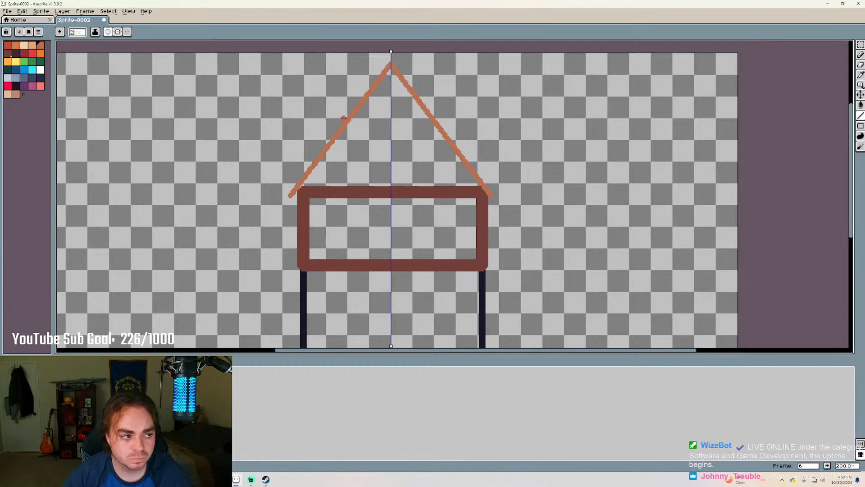
Line the underside of the copper-brown roof edges with mirrored reddish-brown lines running from the rectangle's upper corners to the apex
{"action": "scroll", "coordinate": [355, 81], "scroll_direction": "up", "scroll_amount": 2}
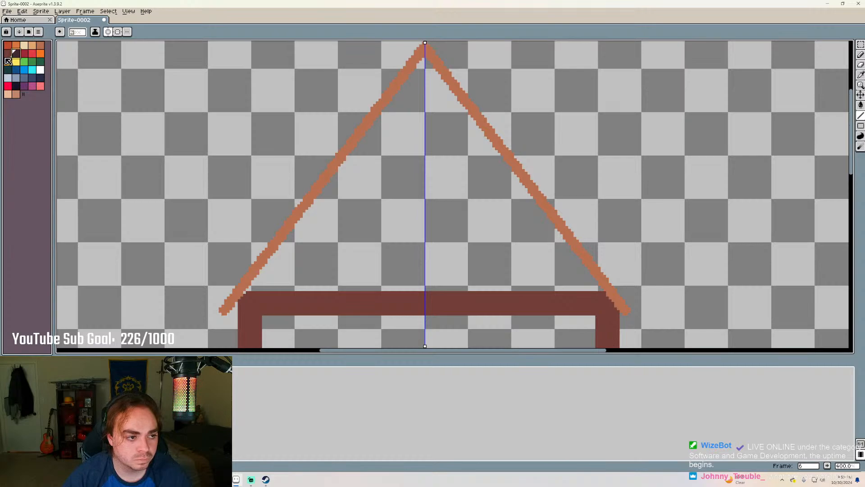
{"action": "left_click", "coordinate": [7, 53]}
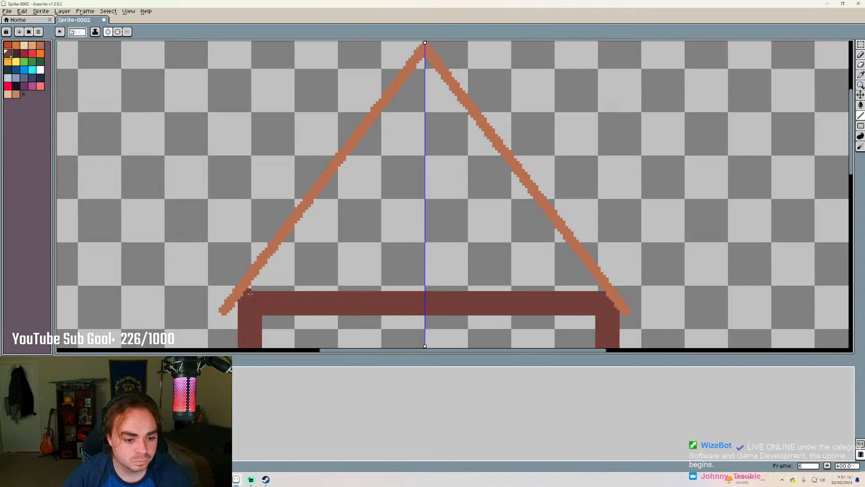
{"action": "left_click_drag", "start_coordinate": [249, 291], "coordinate": [425, 53]}
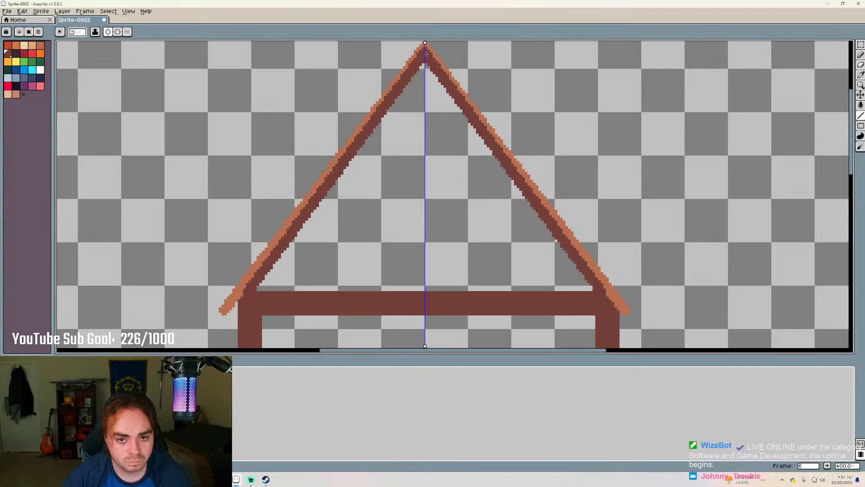
{"action": "key", "text": "ctrl+z"}
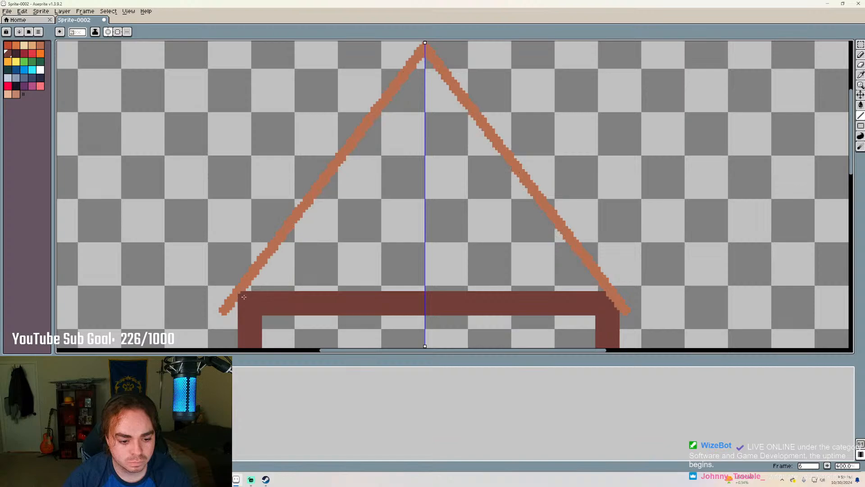
{"action": "mouse_move", "coordinate": [244, 296]}
{"action": "left_mouse_down"}
{"action": "mouse_move", "coordinate": [367, 169]}
{"action": "mouse_move", "coordinate": [427, 55]}
{"action": "left_mouse_up"}
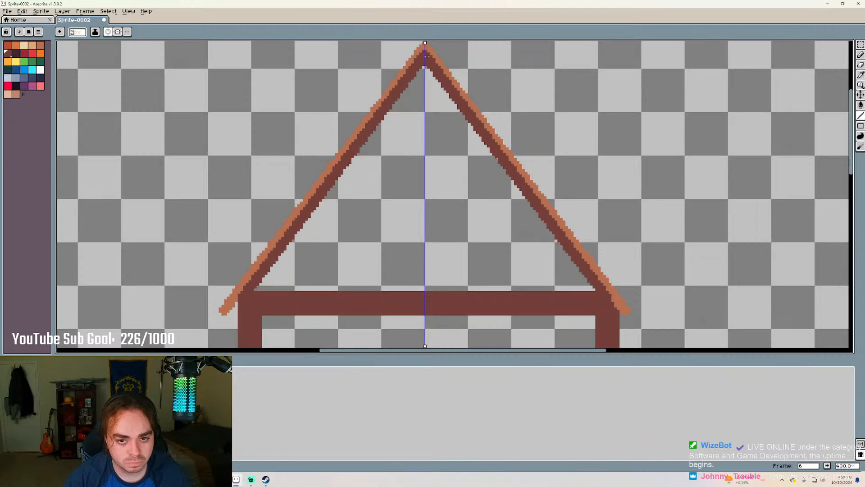
{"action": "key", "text": "ctrl+z"}
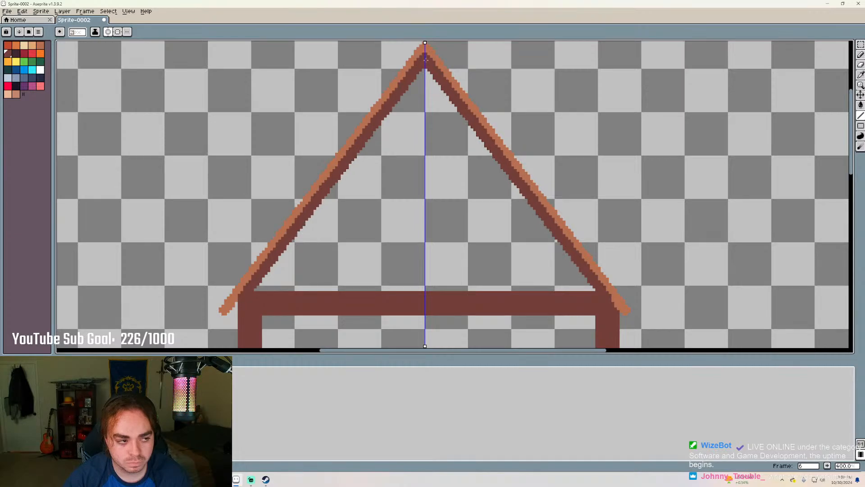
{"action": "scroll", "coordinate": [420, 203], "scroll_direction": "up", "scroll_amount": 1}
{"action": "scroll", "coordinate": [430, 212], "scroll_direction": "down", "scroll_amount": 1}
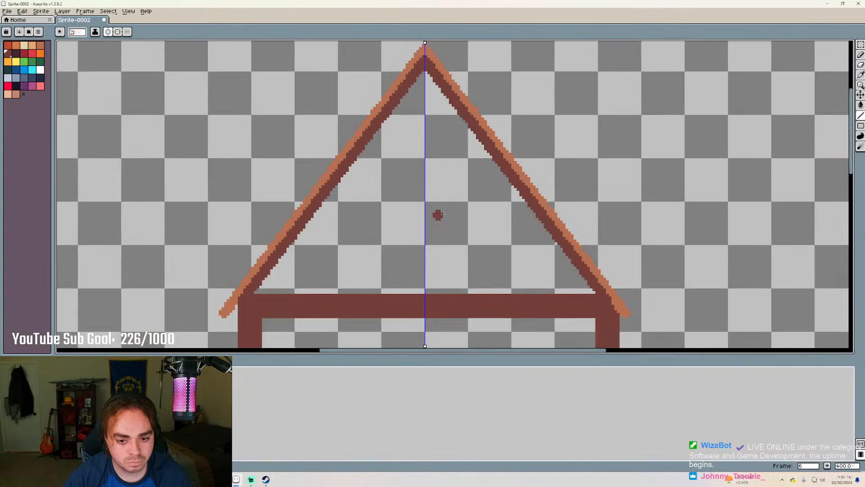
Try a reddish-brown Paint Bucket fill of the triangular gable inside the roof, and undo it
{"action": "left_click", "coordinate": [861, 104]}
{"action": "left_click", "coordinate": [378, 215]}
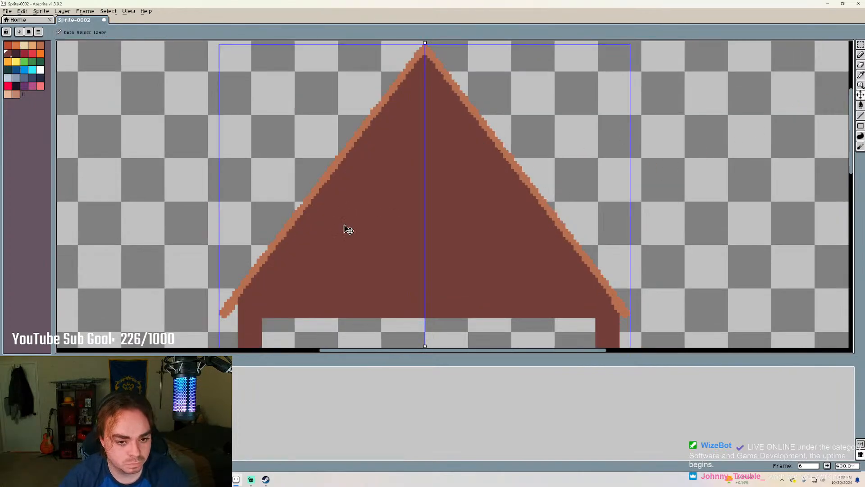
{"action": "key", "text": "ctrl+z"}
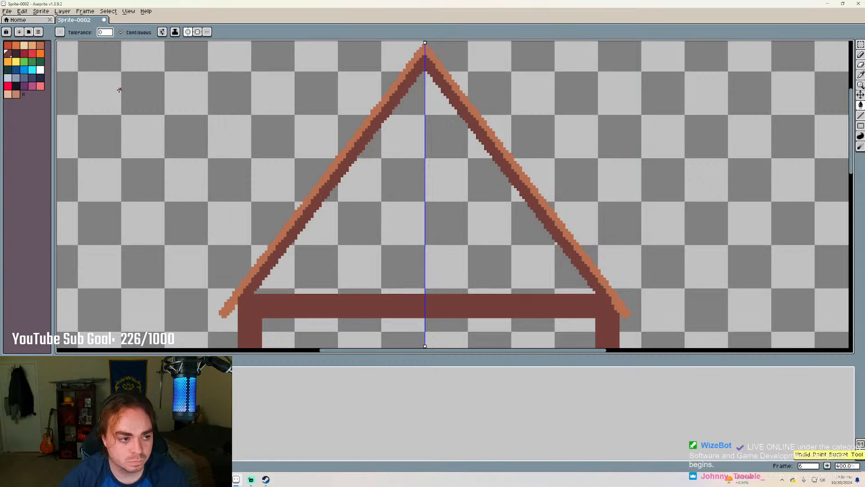
Try mirrored dark-brown lines along the inner side of the roof edges, first thicker and once more thinner, and undo both
{"action": "left_click", "coordinate": [16, 53]}
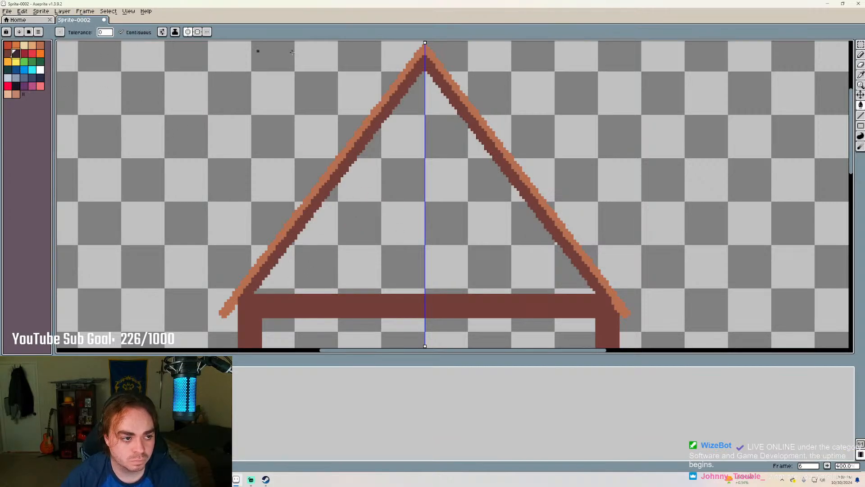
{"action": "left_click", "coordinate": [861, 105]}
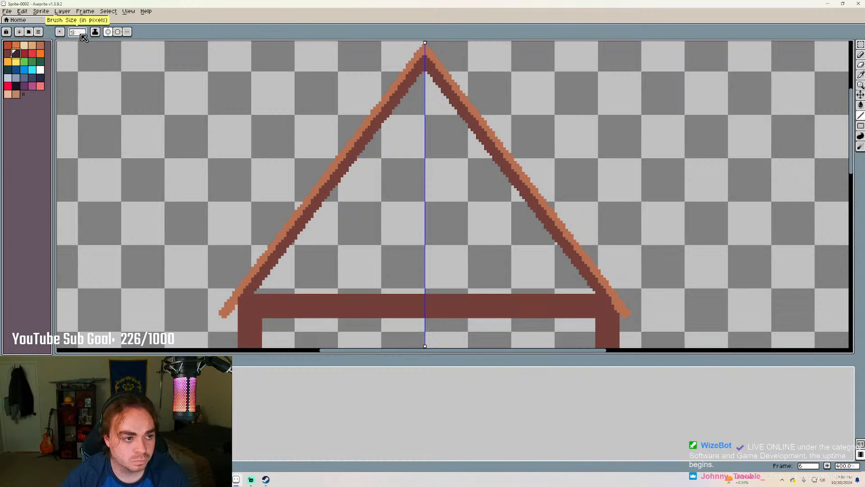
{"action": "mouse_move", "coordinate": [259, 291]}
{"action": "left_mouse_down"}
{"action": "mouse_move", "coordinate": [415, 102]}
{"action": "mouse_move", "coordinate": [426, 69]}
{"action": "left_mouse_up"}
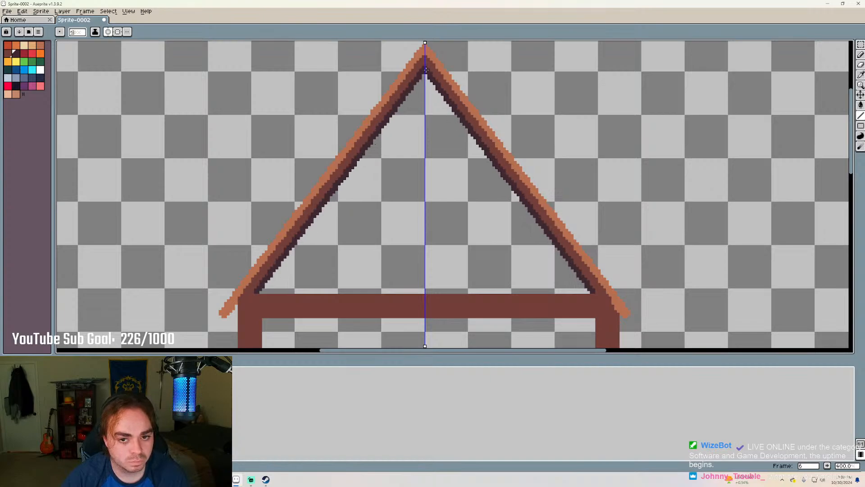
{"action": "key", "text": "ctrl+z"}
{"action": "scroll", "coordinate": [78, 32], "scroll_direction": "down", "scroll_amount": 1}
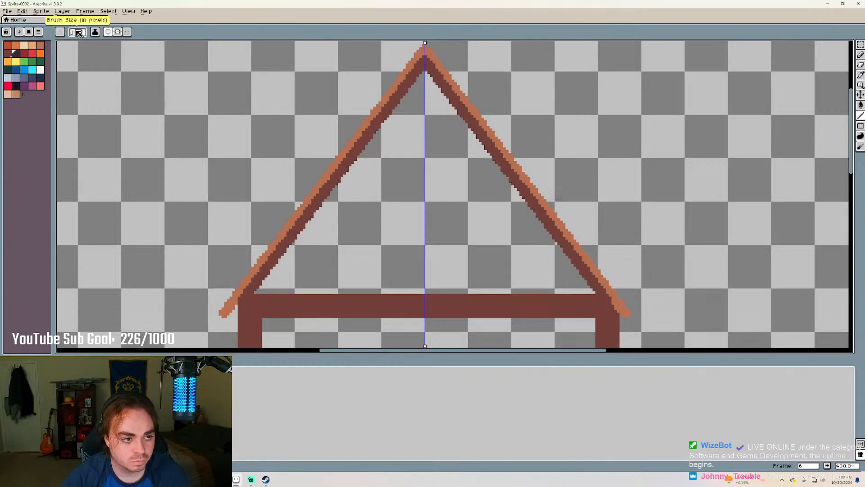
{"action": "left_click_drag", "start_coordinate": [255, 293], "coordinate": [423, 72]}
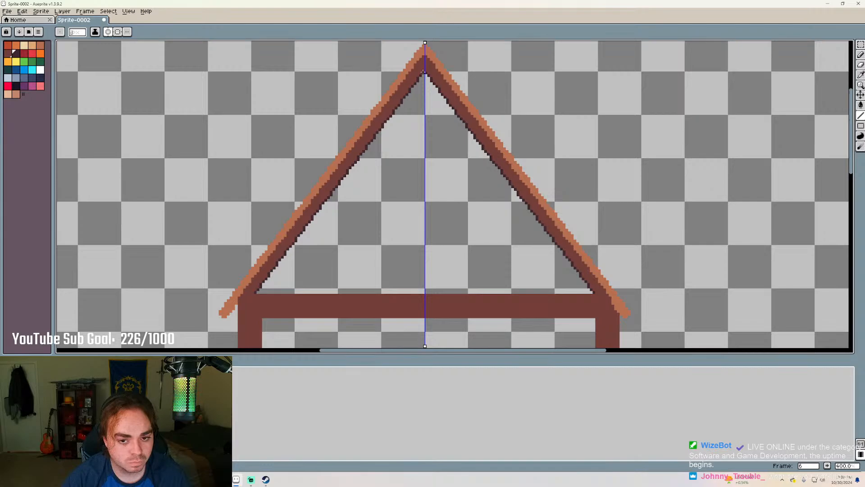
{"action": "key", "text": "ctrl+z"}
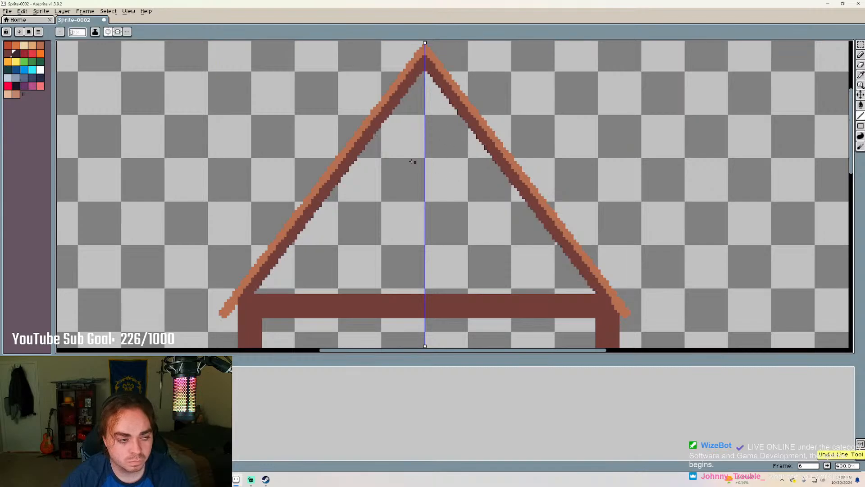
Examine the roof and both building storeys at several zoom levels to judge the overall proportions
{"action": "scroll", "coordinate": [393, 107], "scroll_direction": "up", "scroll_amount": 1}
{"action": "scroll", "coordinate": [393, 107], "scroll_direction": "down", "scroll_amount": 4}
{"action": "scroll", "coordinate": [400, 117], "scroll_direction": "up", "scroll_amount": 1}
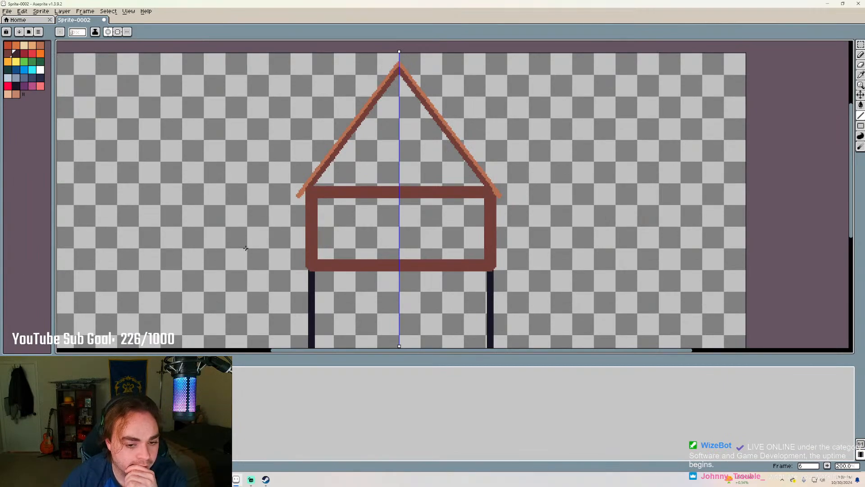
{"action": "scroll", "coordinate": [245, 248], "scroll_direction": "down", "scroll_amount": 1}
{"action": "scroll", "coordinate": [243, 258], "scroll_direction": "up", "scroll_amount": 1}
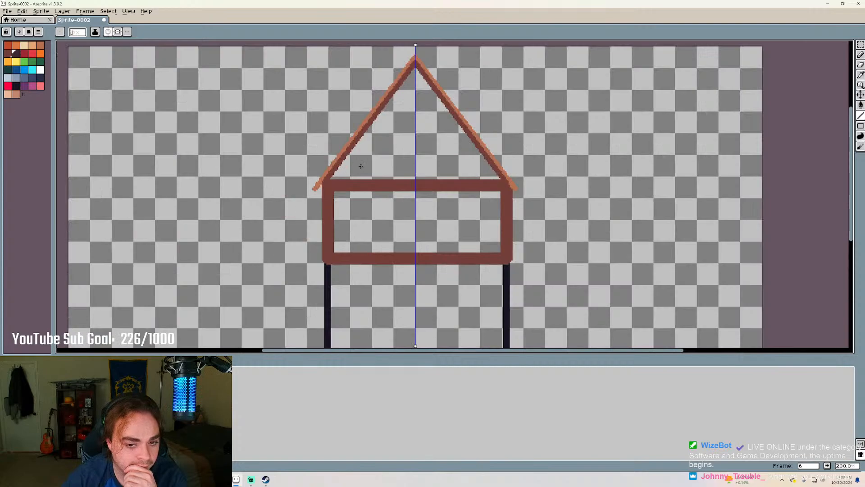
{"action": "scroll", "coordinate": [360, 166], "scroll_direction": "down", "scroll_amount": 1}
{"action": "scroll", "coordinate": [405, 192], "scroll_direction": "up", "scroll_amount": 1}
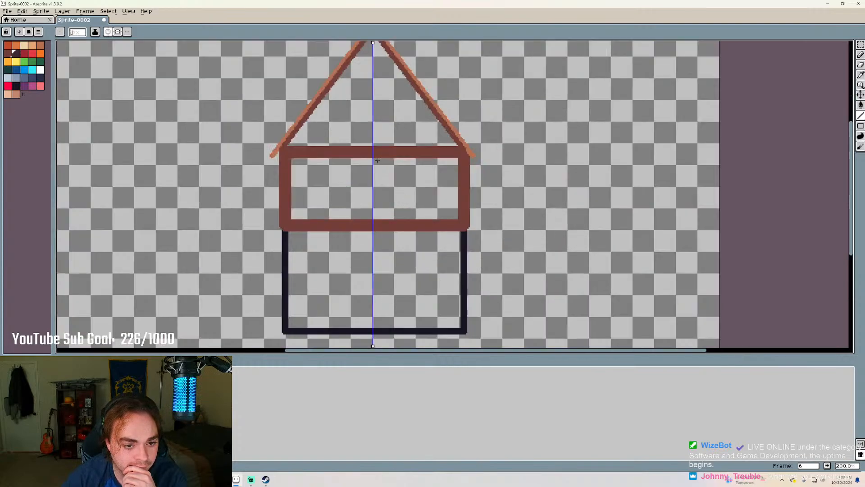
{"action": "scroll", "coordinate": [400, 153], "scroll_direction": "down", "scroll_amount": 1}
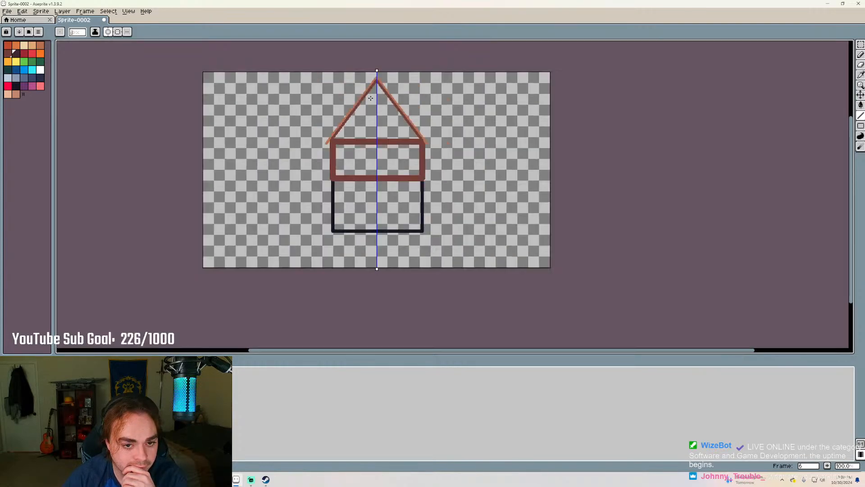
{"action": "scroll", "coordinate": [370, 97], "scroll_direction": "up", "scroll_amount": 2}
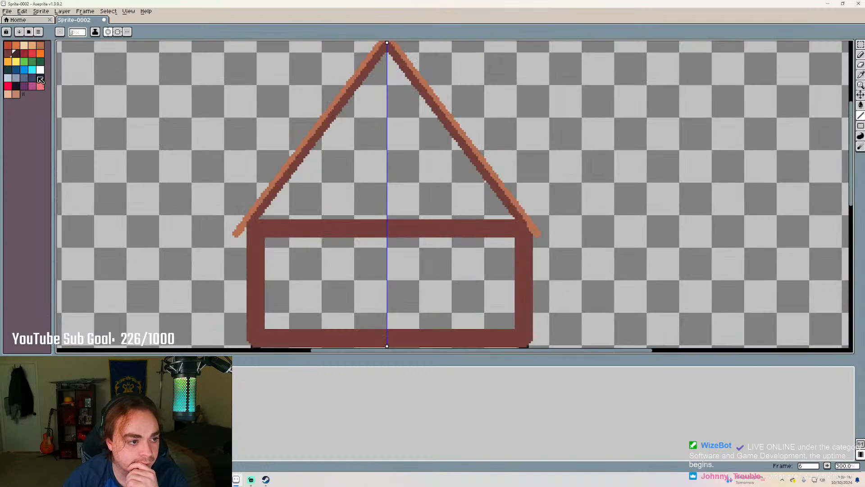
Fill the dark-outlined lower storey with light blue-grey using the Paint Bucket
{"action": "left_click", "coordinate": [8, 77]}
{"action": "scroll", "coordinate": [331, 125], "scroll_direction": "down", "scroll_amount": 3}
{"action": "scroll", "coordinate": [331, 125], "scroll_direction": "up", "scroll_amount": 5}
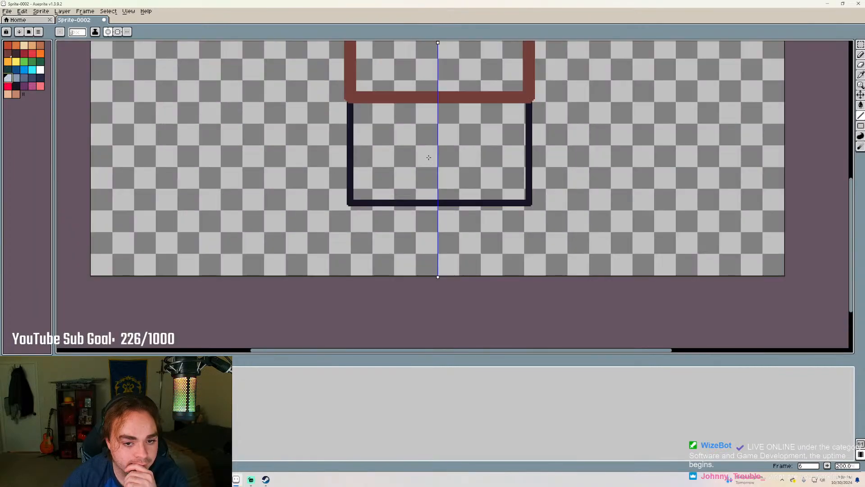
{"action": "left_click", "coordinate": [860, 104]}
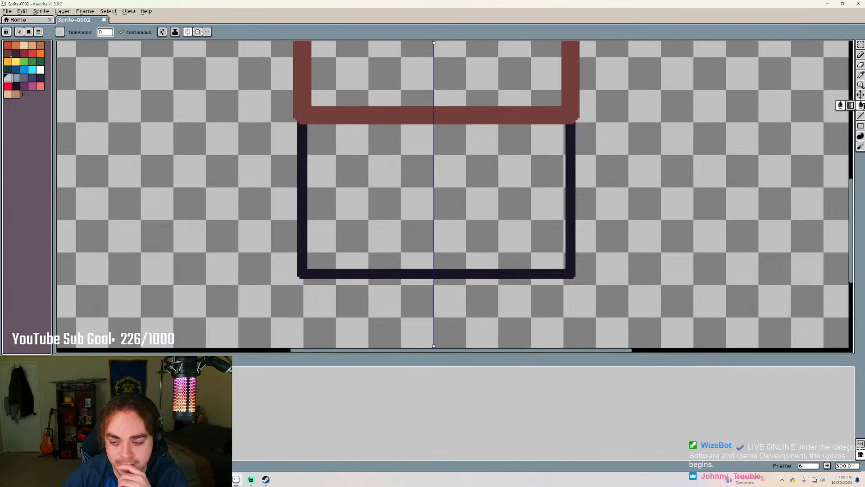
{"action": "left_click", "coordinate": [396, 183]}
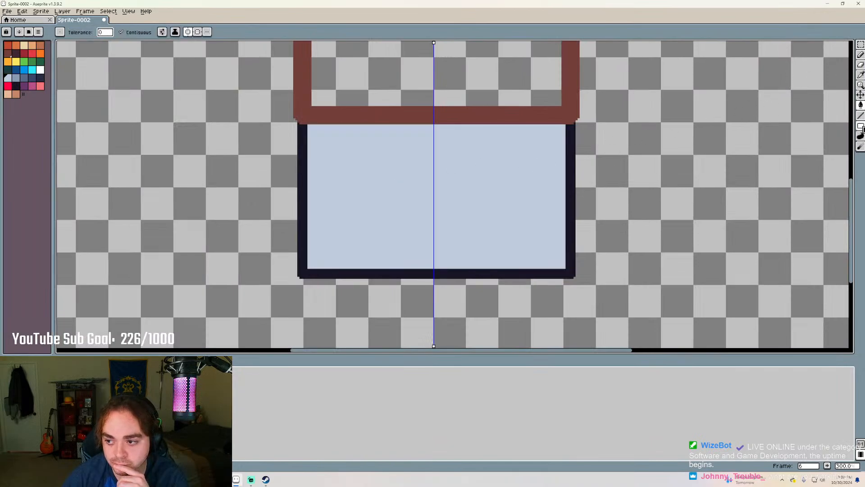
Try a reddish-brown shape with the Filled Rectangle tool at the bottom of the light blue-grey wall, beside the axis, and undo it
{"action": "left_click", "coordinate": [861, 126]}
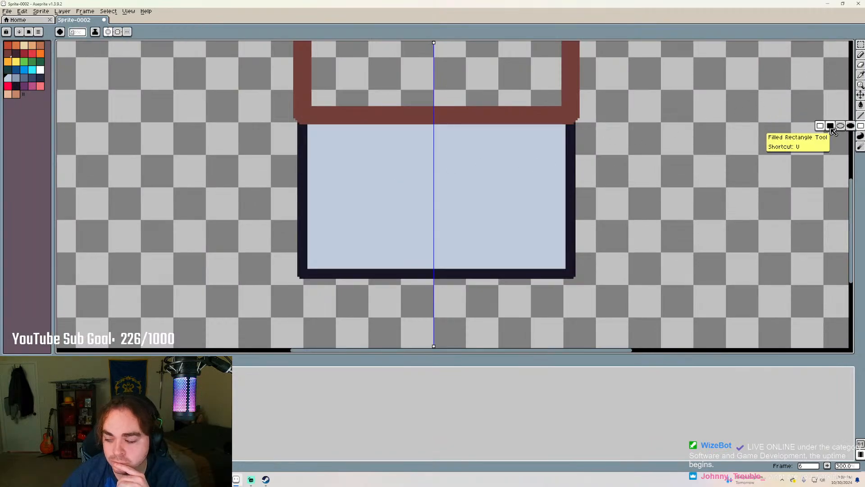
{"action": "left_click", "coordinate": [831, 126]}
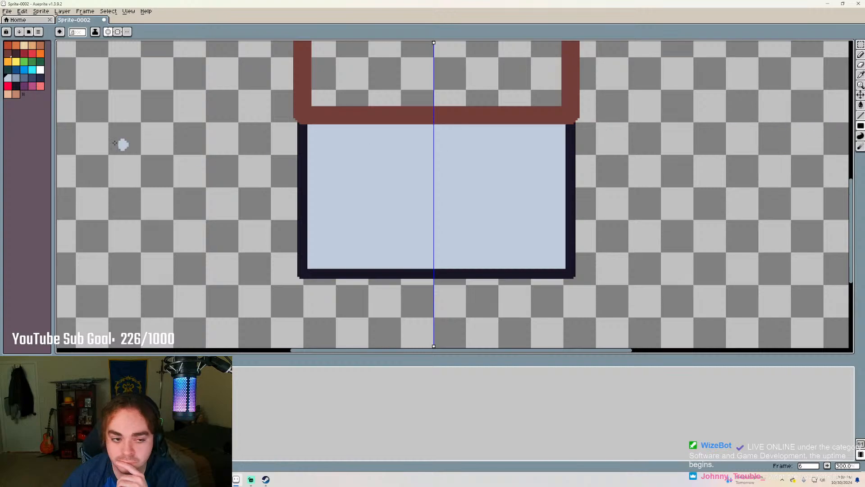
{"action": "left_click", "coordinate": [10, 56]}
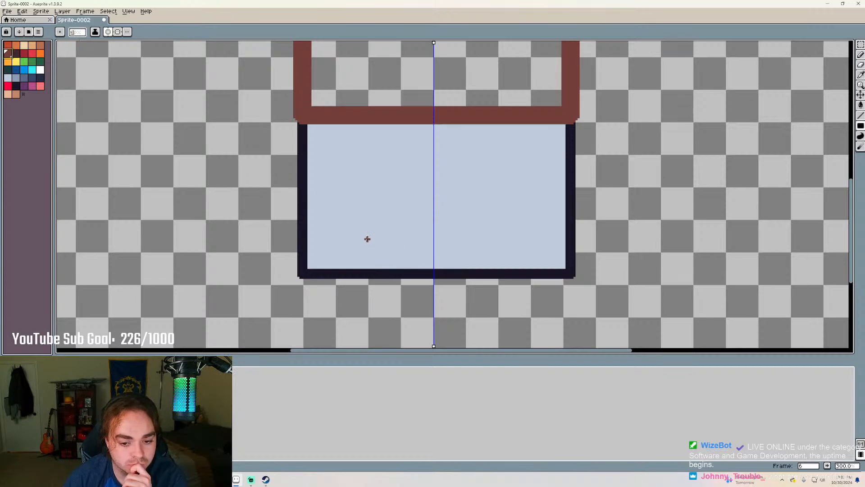
{"action": "scroll", "coordinate": [78, 33], "scroll_direction": "up", "scroll_amount": 1}
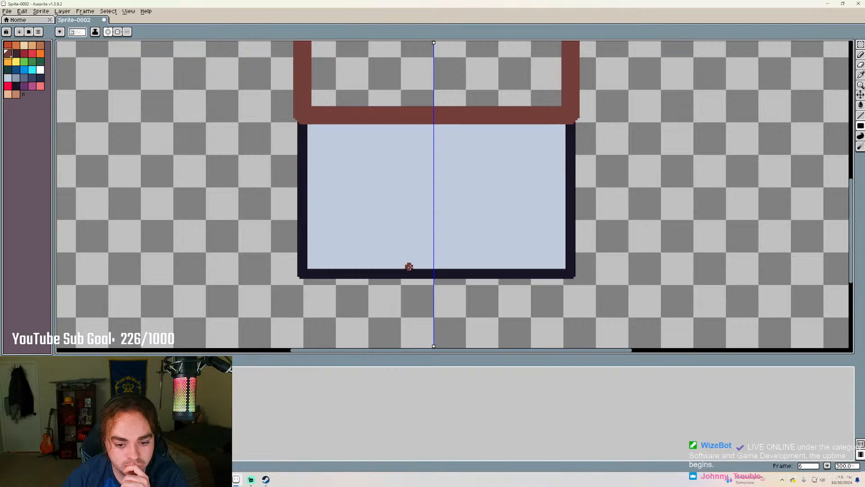
{"action": "left_click_drag", "start_coordinate": [408, 266], "coordinate": [410, 183]}
{"action": "key", "text": "ctrl+z"}
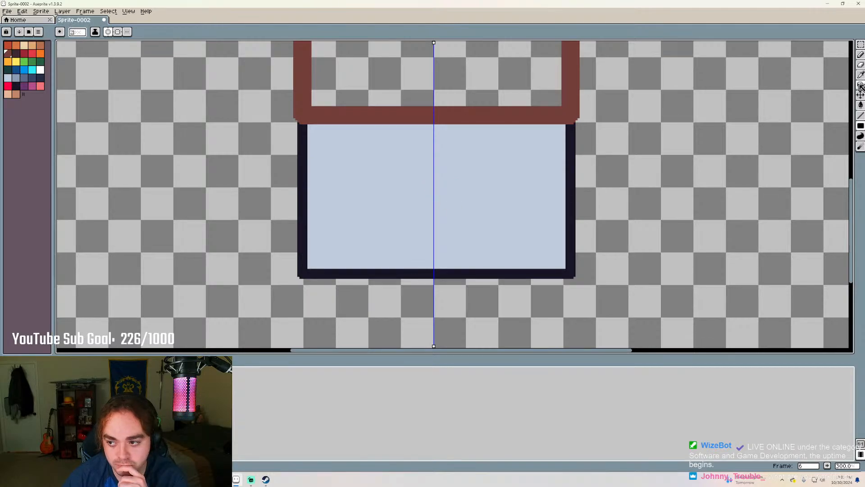
Outline a mirrored reddish-brown door frame with the Line tool at the bottom centre of the light blue-grey wall
{"action": "left_click", "coordinate": [861, 116]}
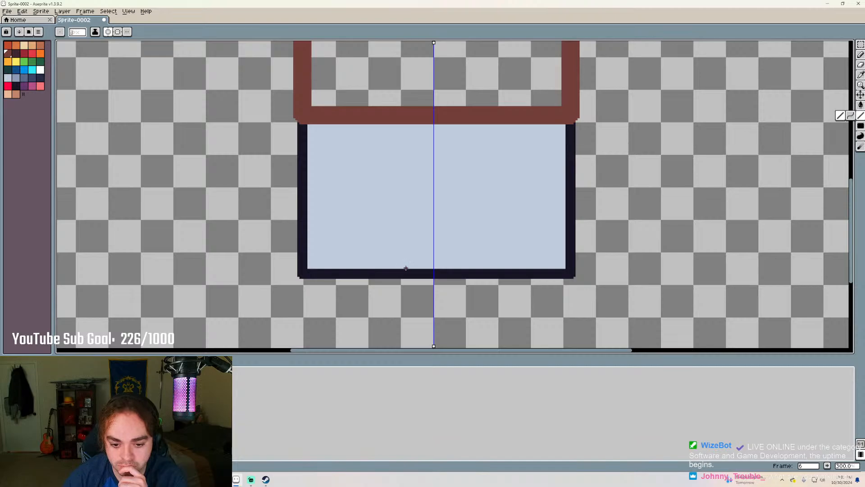
{"action": "scroll", "coordinate": [77, 32], "scroll_direction": "up", "scroll_amount": 2}
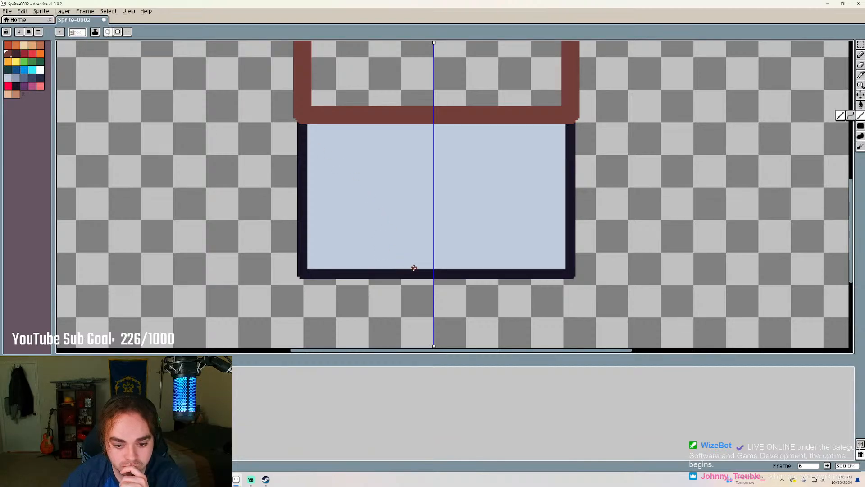
{"action": "mouse_move", "coordinate": [413, 268]}
{"action": "left_mouse_down"}
{"action": "mouse_move", "coordinate": [410, 200]}
{"action": "mouse_move", "coordinate": [445, 205]}
{"action": "left_mouse_up"}
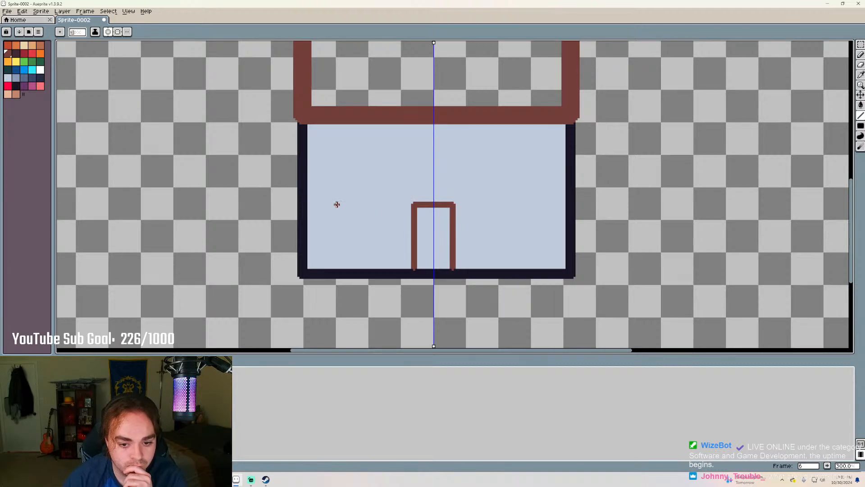
{"action": "key", "text": "ctrl+z"}
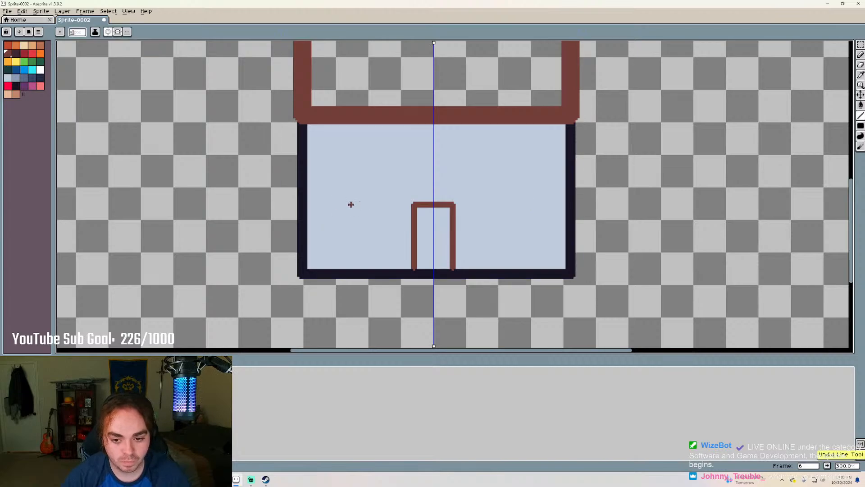
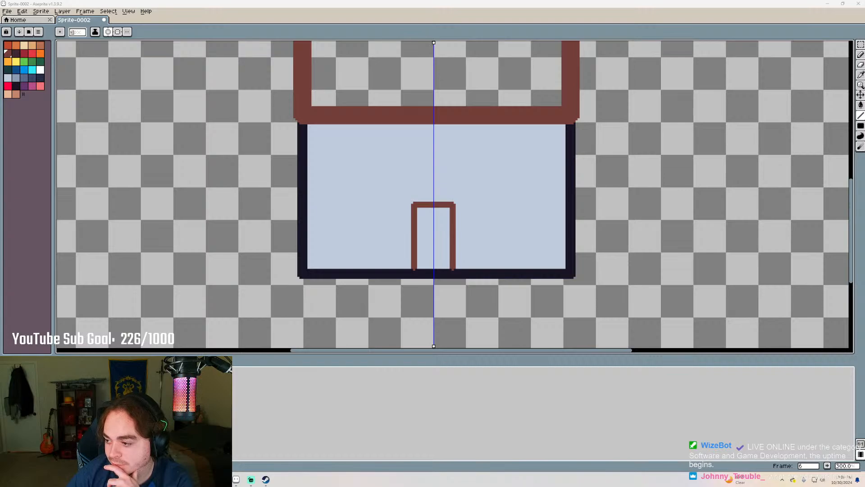
Copy the whole arched window from window.png using a rectangular selection
{"action": "left_click_drag", "start_coordinate": [523, 172], "coordinate": [524, 174]}
{"action": "scroll", "coordinate": [479, 188], "scroll_direction": "up", "scroll_amount": 5}
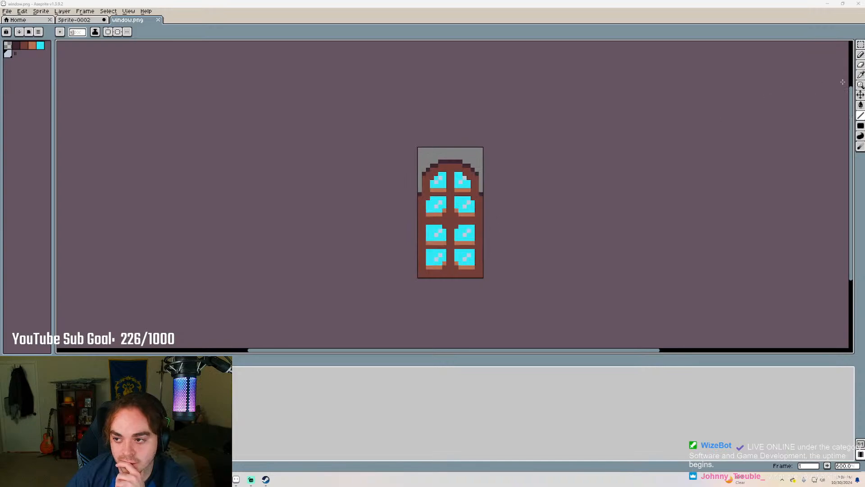
{"action": "left_click", "coordinate": [861, 45]}
{"action": "left_click_drag", "start_coordinate": [420, 148], "coordinate": [483, 279]}
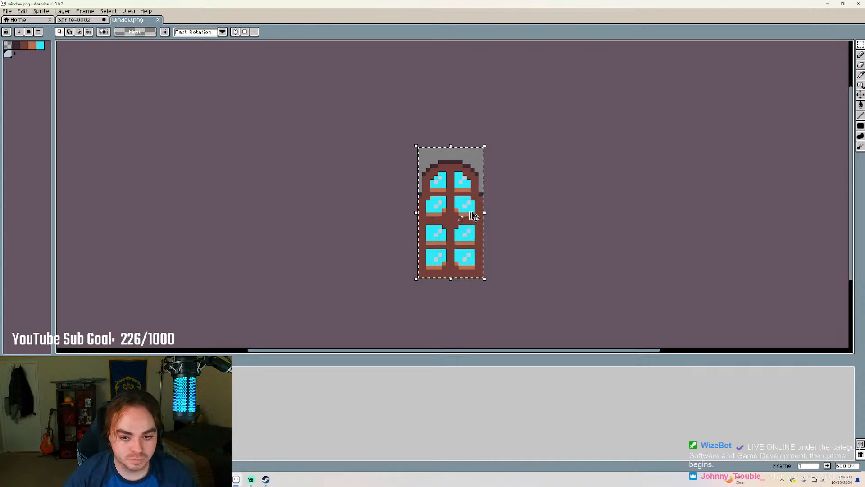
{"action": "key", "text": "ctrl+c"}
Paste the window into Sprite-0002 on both sides of the door and try enlarging the right copy, then undo that copy
{"action": "key", "text": "ctrl+shift+Tab"}
{"action": "key", "text": "ctrl+v"}
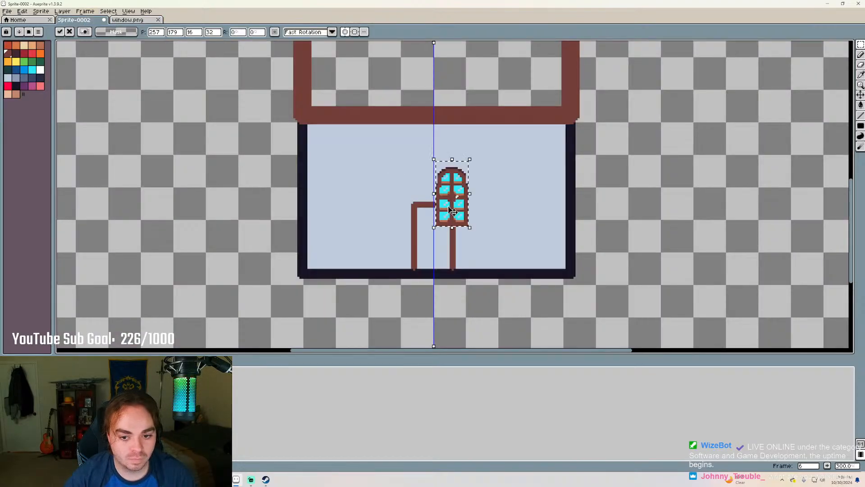
{"action": "left_click_drag", "start_coordinate": [452, 211], "coordinate": [358, 211]}
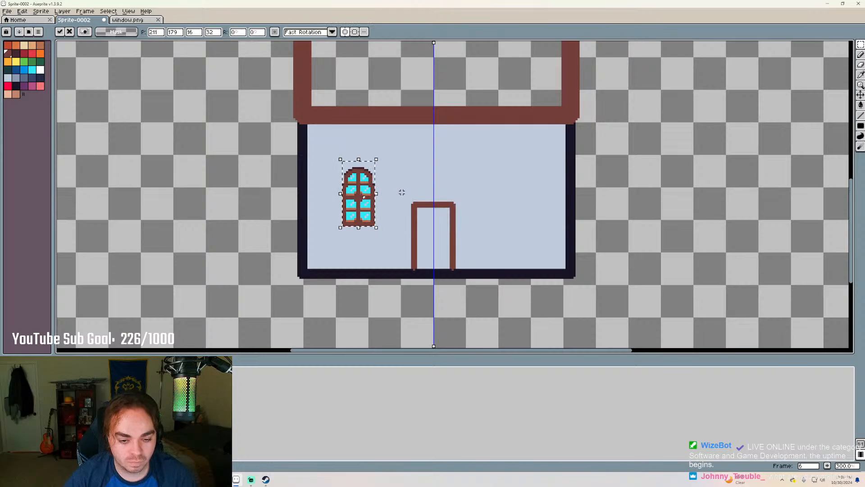
{"action": "key", "text": "ctrl+v"}
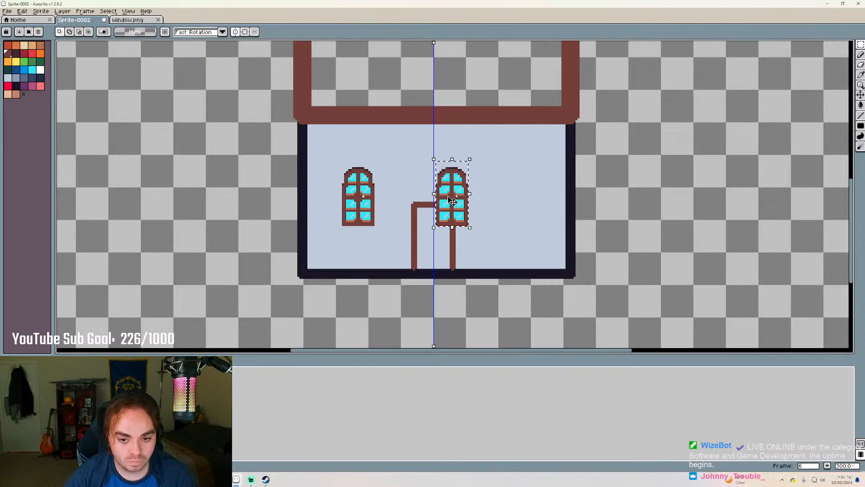
{"action": "left_click_drag", "start_coordinate": [452, 202], "coordinate": [512, 202]}
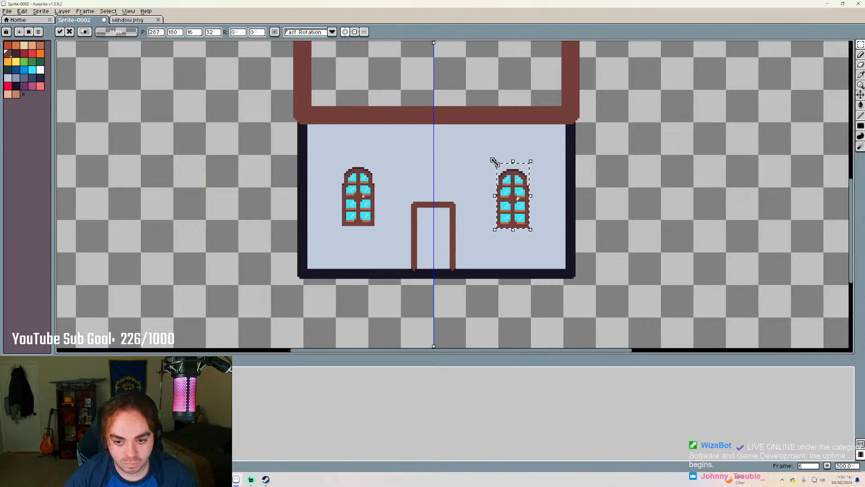
{"action": "left_click_drag", "start_coordinate": [494, 161], "coordinate": [483, 154]}
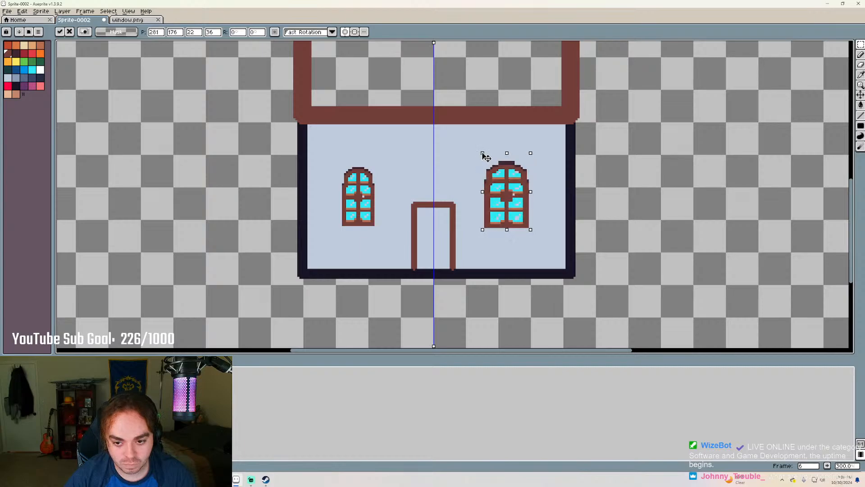
{"action": "key", "text": "ctrl+z"}
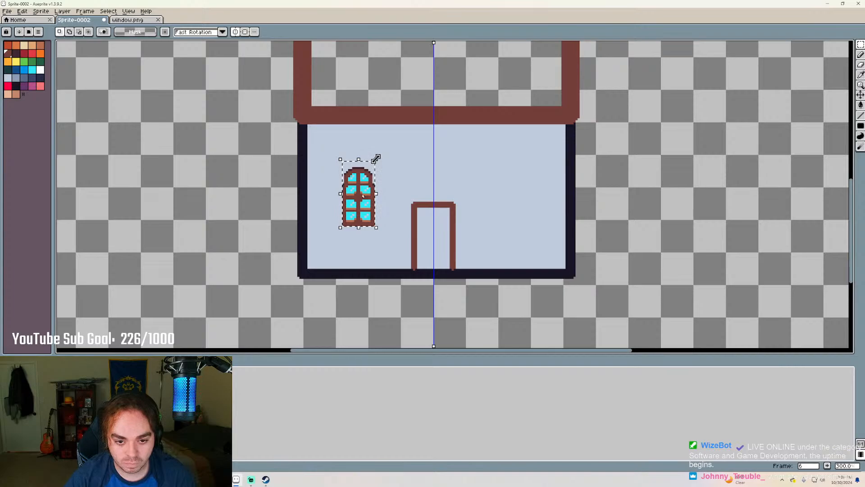
Try enlarging the window left of the door to about 20.6 by 38.1 pixels and moving it lower, and undo the changes
{"action": "left_click_drag", "start_coordinate": [376, 158], "coordinate": [446, 161]}
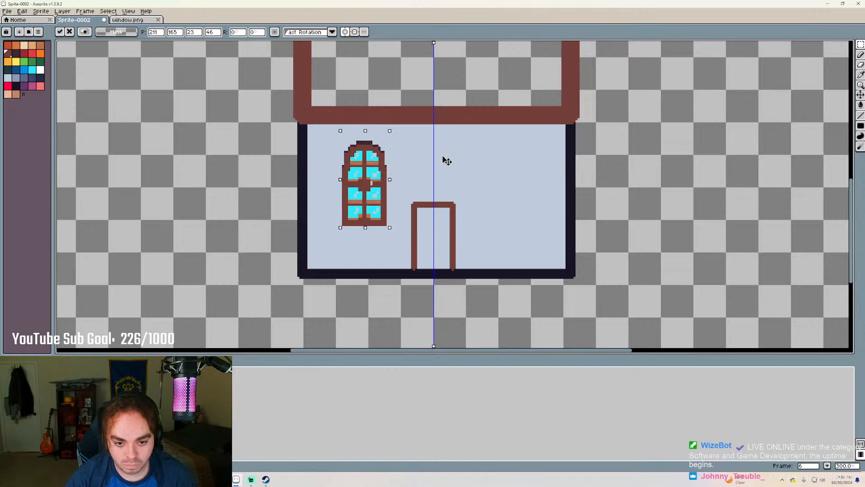
{"action": "left_click_drag", "start_coordinate": [446, 160], "coordinate": [444, 167]}
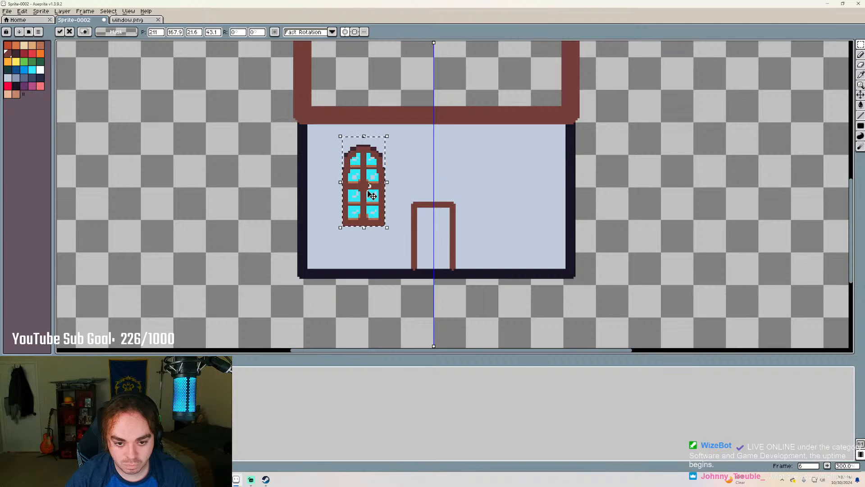
{"action": "left_click_drag", "start_coordinate": [370, 191], "coordinate": [364, 203]}
{"action": "scroll", "coordinate": [374, 212], "scroll_direction": "up", "scroll_amount": 4}
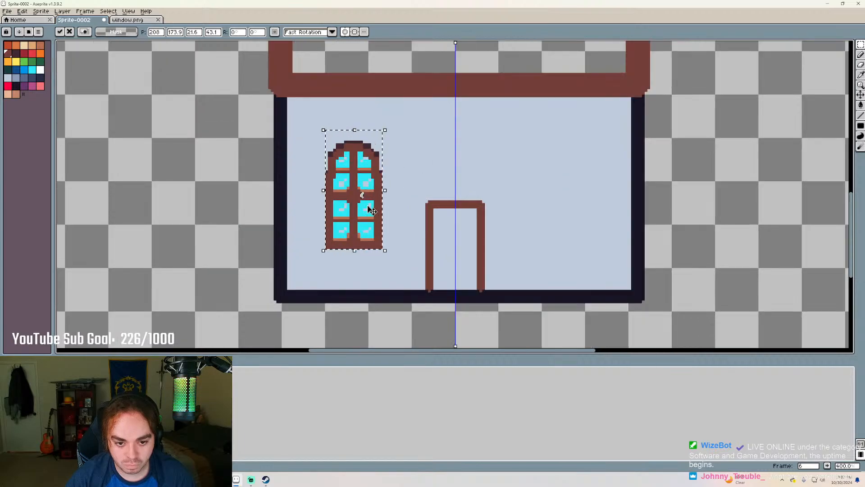
{"action": "scroll", "coordinate": [368, 174], "scroll_direction": "down", "scroll_amount": 1}
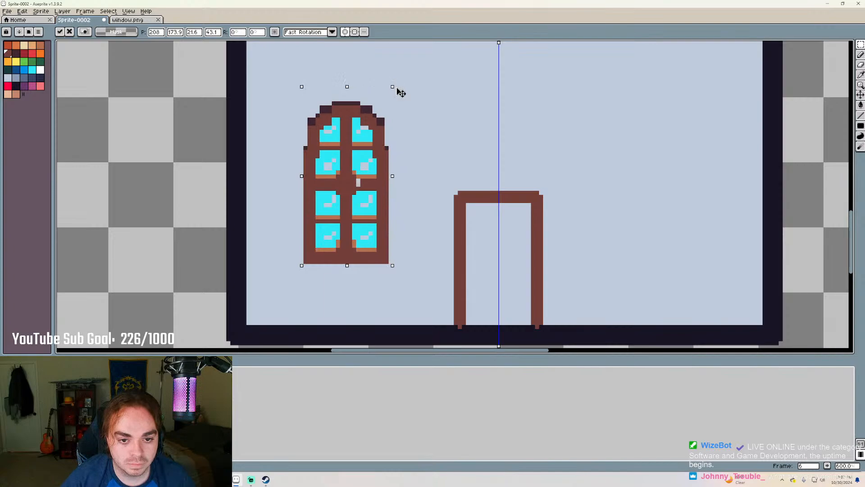
{"action": "left_click_drag", "start_coordinate": [399, 88], "coordinate": [390, 110]}
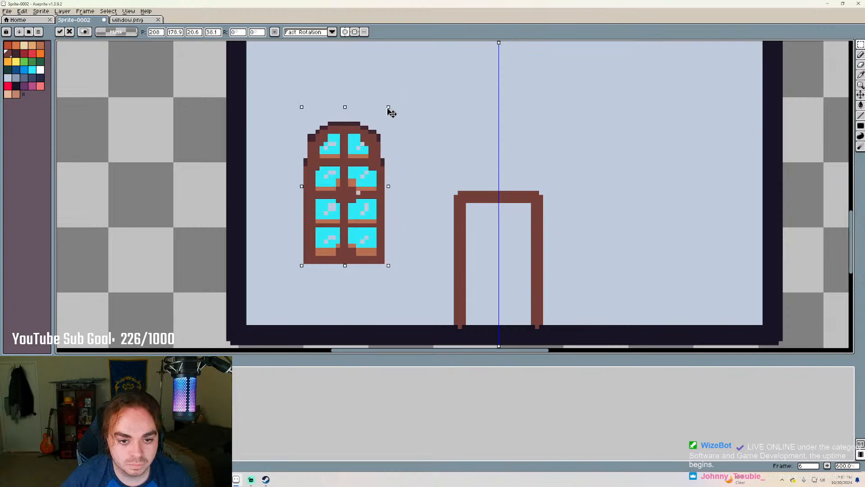
{"action": "key", "text": "Return"}
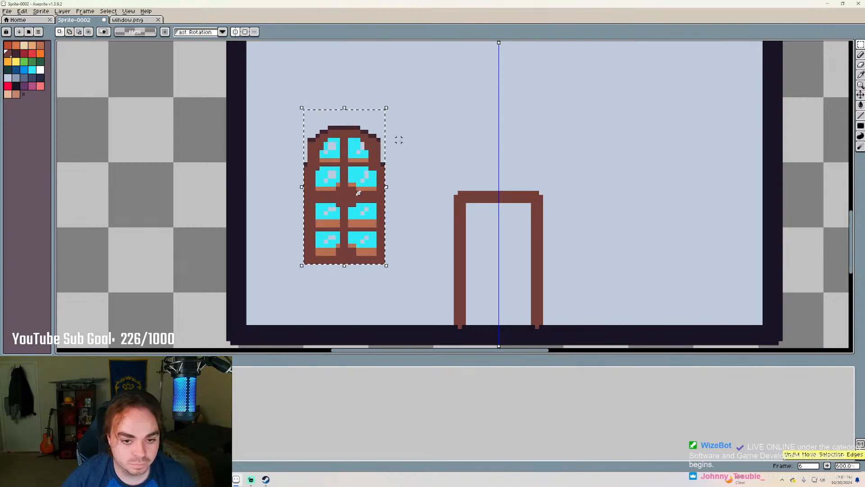
{"action": "key", "text": "ctrl+z"}
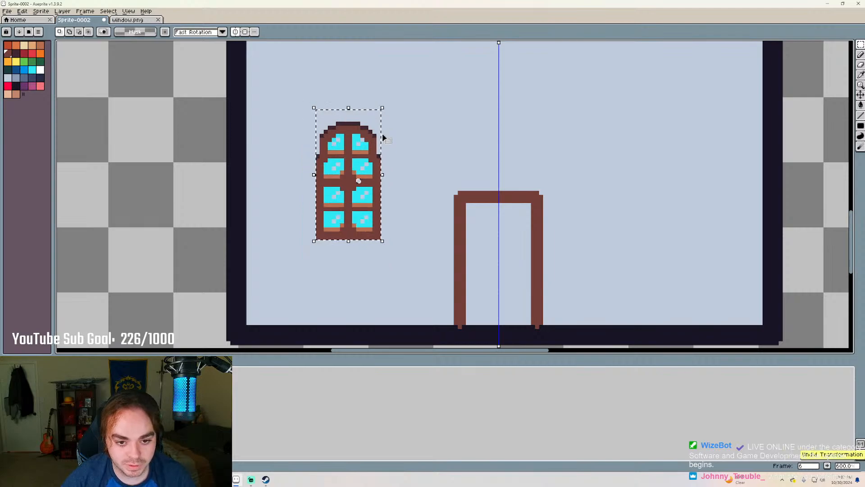
Try scaling up the window left of the door several more times from its upper corner, and undo each attempt
{"action": "left_click_drag", "start_coordinate": [383, 106], "coordinate": [440, 99]}
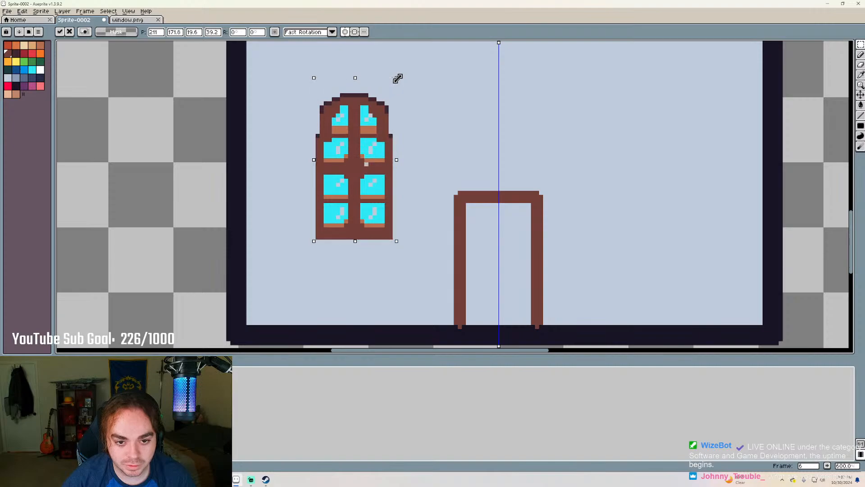
{"action": "left_click_drag", "start_coordinate": [398, 78], "coordinate": [430, 60]}
{"action": "key", "text": "ctrl+z"}
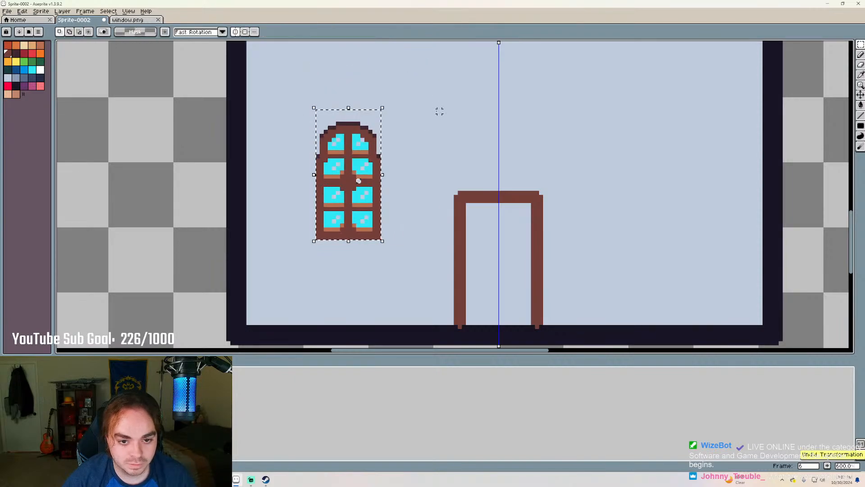
{"action": "left_click_drag", "start_coordinate": [382, 109], "coordinate": [457, 101]}
{"action": "left_click", "coordinate": [456, 99]}
{"action": "scroll", "coordinate": [452, 152], "scroll_direction": "down", "scroll_amount": 1}
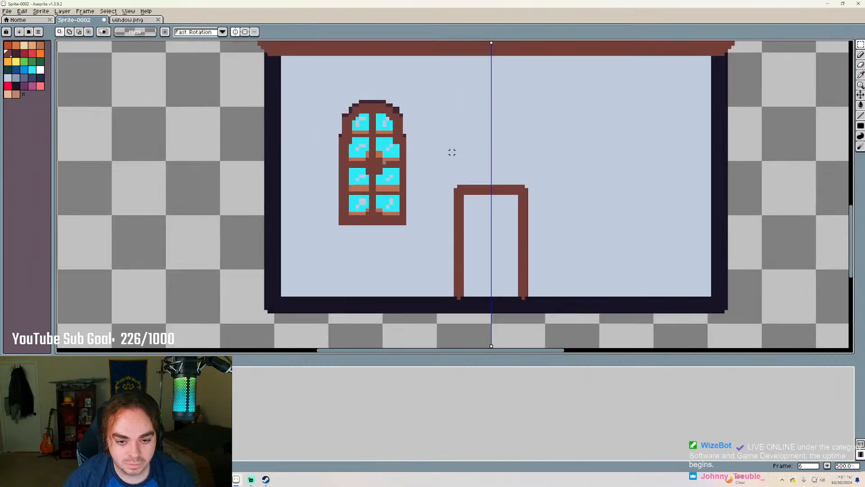
{"action": "scroll", "coordinate": [452, 152], "scroll_direction": "down", "scroll_amount": 1}
{"action": "key", "text": "ctrl+z"}
{"action": "key", "text": "ctrl+z"}
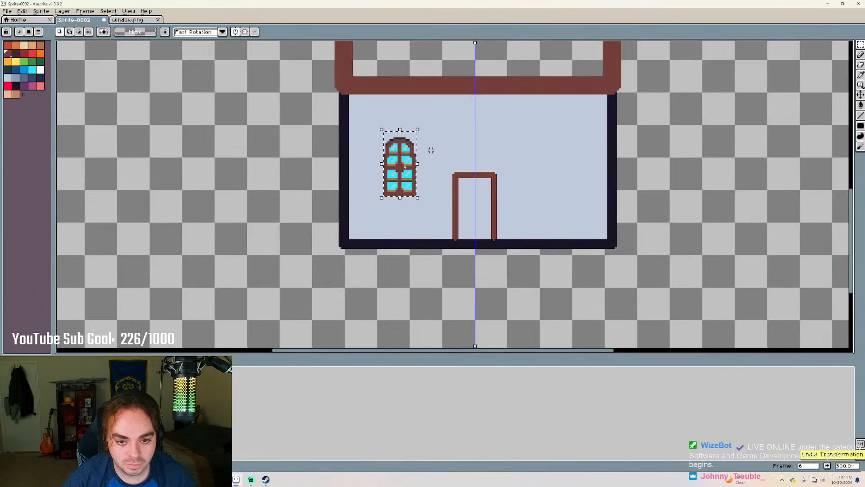
Try shifting the window slightly, undo back to the plain wall without the window, and restore the door frame's upper line
{"action": "scroll", "coordinate": [429, 148], "scroll_direction": "up", "scroll_amount": 2}
{"action": "left_click_drag", "start_coordinate": [353, 193], "coordinate": [345, 214]}
{"action": "left_click", "coordinate": [394, 226]}
{"action": "key", "text": "ctrl+z"}
{"action": "key", "text": "ctrl+z"}
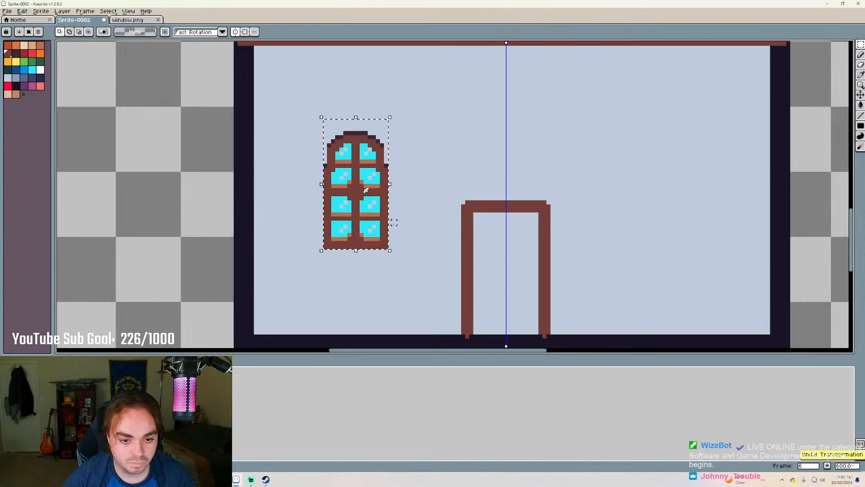
{"action": "left_click", "coordinate": [406, 169]}
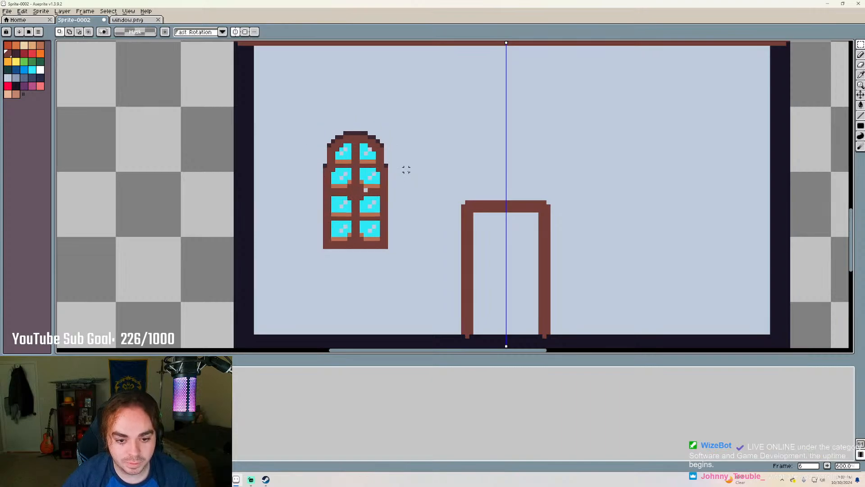
{"action": "key", "text": "ctrl+z"}
{"action": "key", "text": "ctrl+z"}
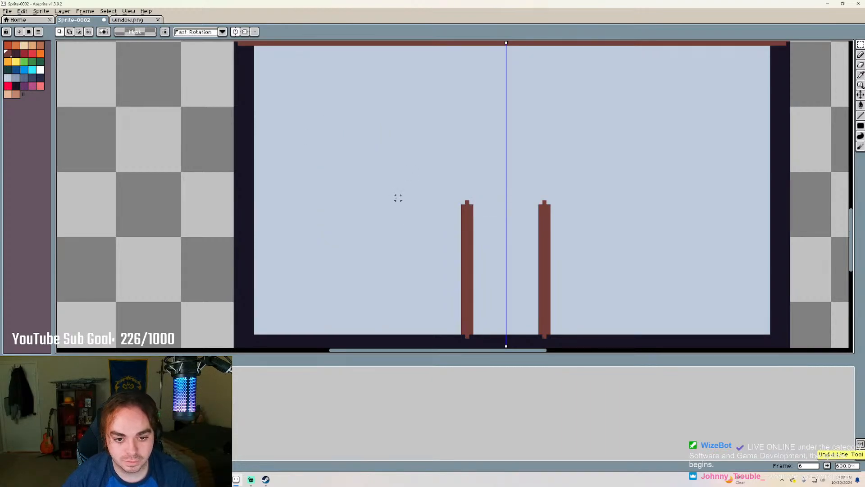
{"action": "scroll", "coordinate": [471, 198], "scroll_direction": "down", "scroll_amount": 2}
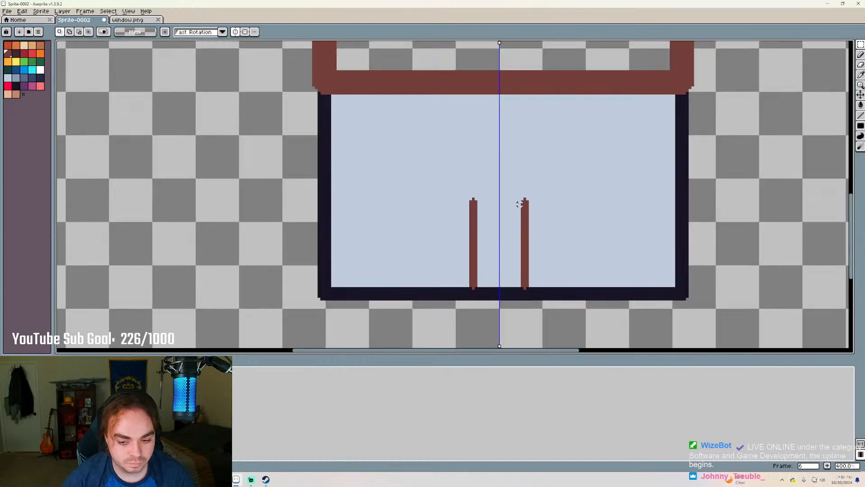
{"action": "key", "text": "ctrl+y"}
Copy the whole arched window from window.png again and return to Sprite-0002
{"action": "left_click", "coordinate": [135, 20]}
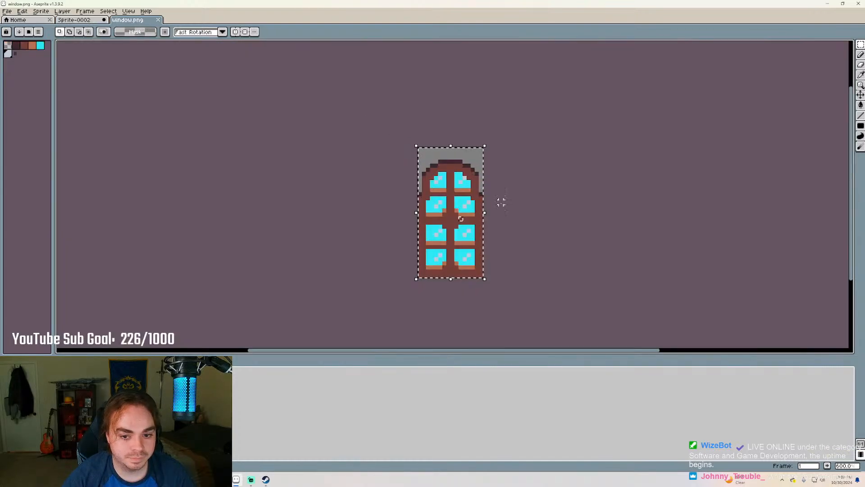
{"action": "left_click", "coordinate": [530, 202]}
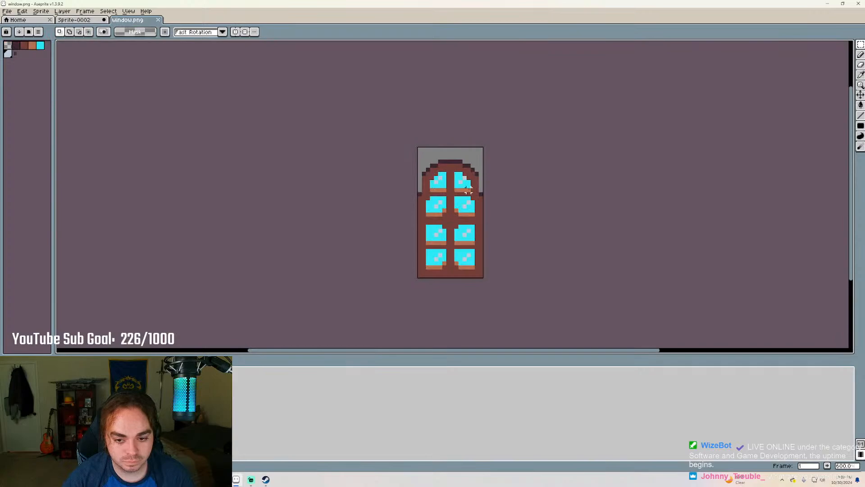
{"action": "left_click_drag", "start_coordinate": [419, 148], "coordinate": [484, 278]}
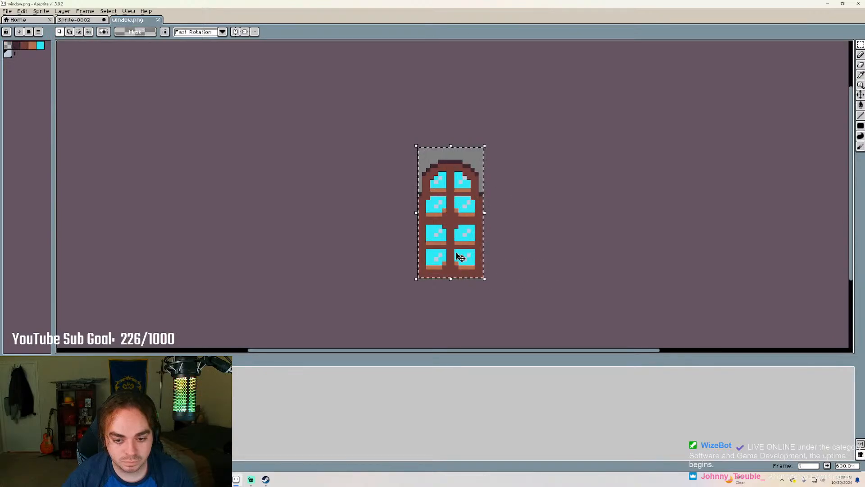
{"action": "left_click", "coordinate": [74, 20]}
Paste one 16 by 32 pixel window on each side of the door, the left copy at 211, 182, and switch to the Line tool
{"action": "key", "text": "ctrl+v"}
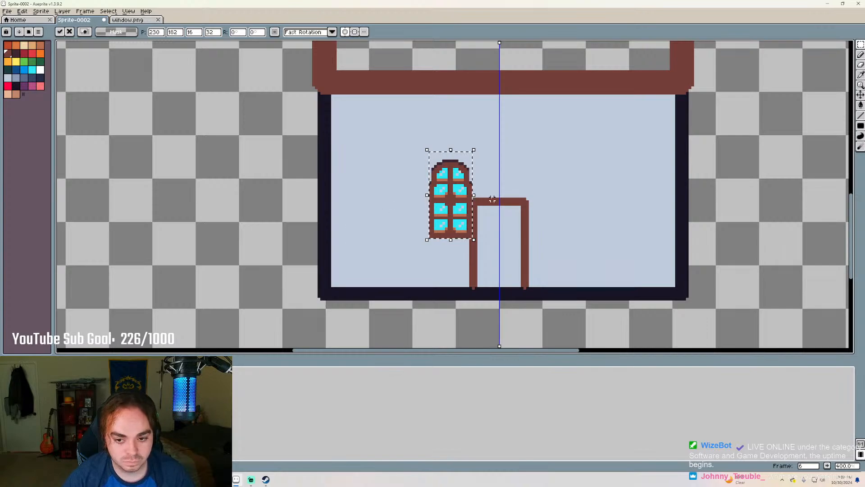
{"action": "left_click_drag", "start_coordinate": [455, 204], "coordinate": [608, 197]}
{"action": "left_click_drag", "start_coordinate": [607, 197], "coordinate": [400, 206]}
{"action": "key", "text": "ctrl+z"}
{"action": "scroll", "coordinate": [411, 234], "scroll_direction": "up", "scroll_amount": 5}
{"action": "scroll", "coordinate": [407, 235], "scroll_direction": "down", "scroll_amount": 4}
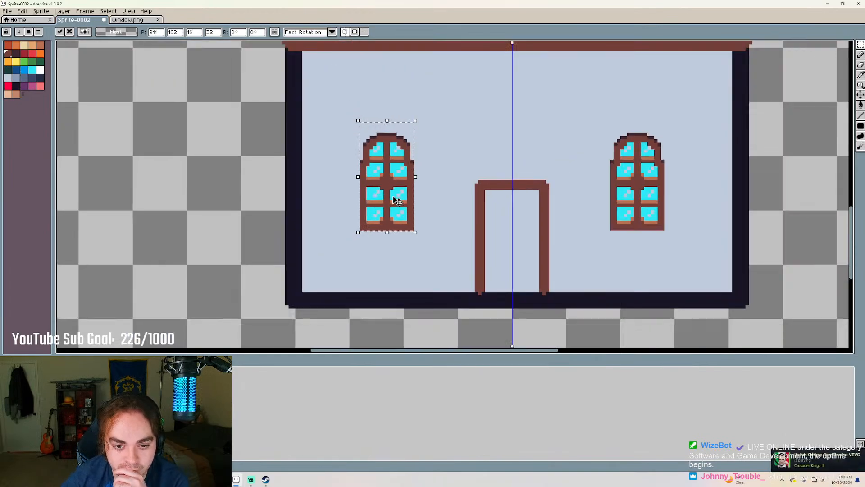
{"action": "scroll", "coordinate": [690, 213], "scroll_direction": "up", "scroll_amount": 2}
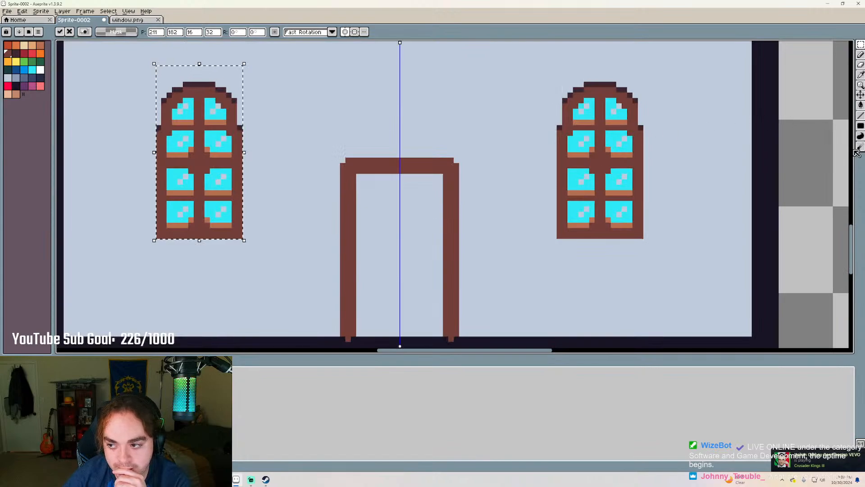
{"action": "left_click", "coordinate": [860, 120]}
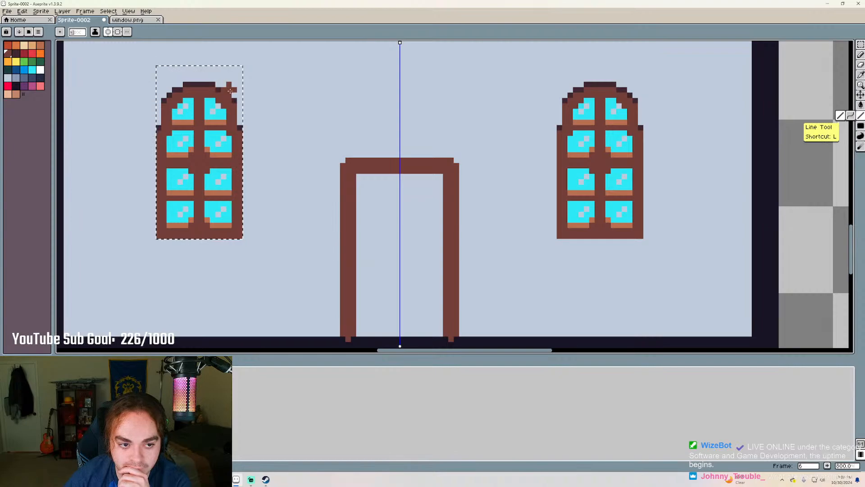
Clear the selection around the left window, trying orange guide lines from its top edge across the wall and undoing them
{"action": "left_click", "coordinate": [41, 53]}
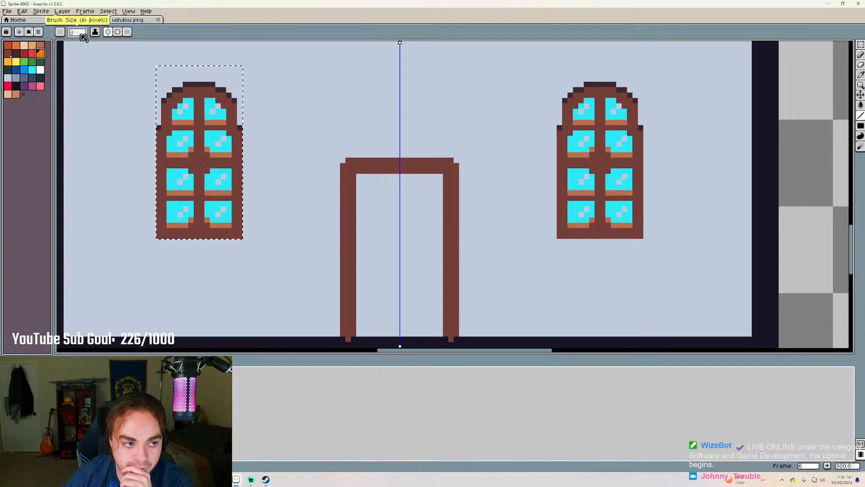
{"action": "left_click_drag", "start_coordinate": [218, 84], "coordinate": [420, 91]}
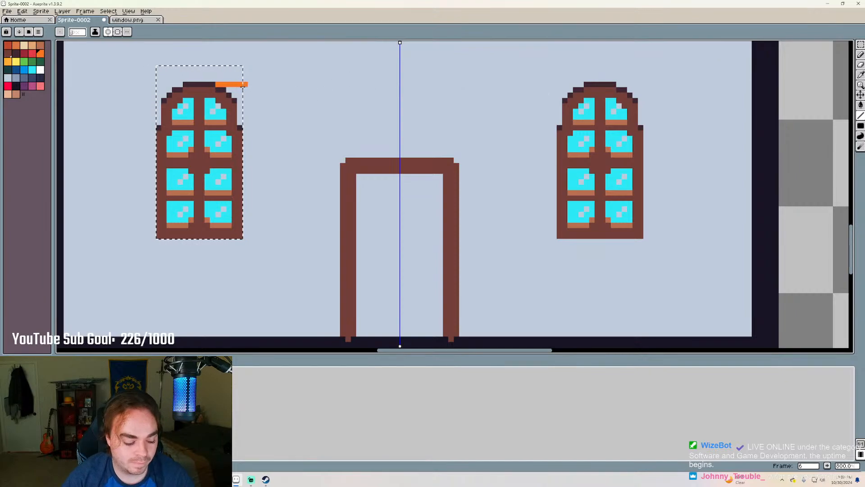
{"action": "key", "text": "ctrl+z"}
{"action": "key", "text": "ctrl+d"}
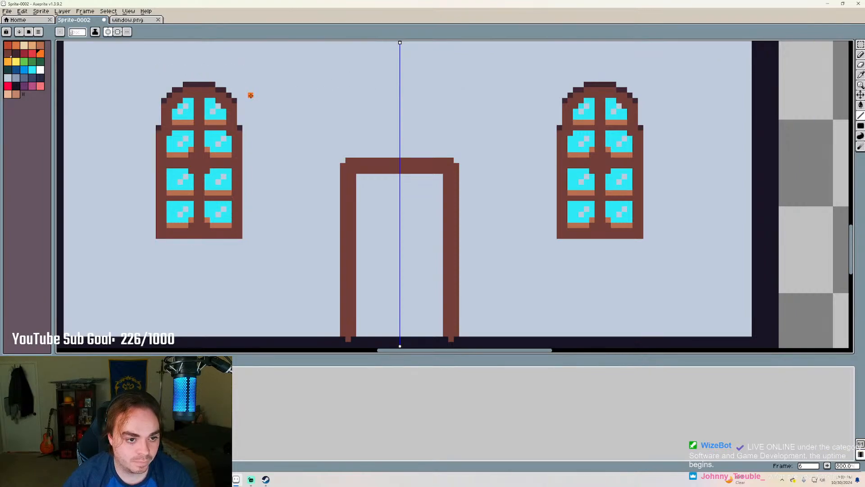
{"action": "left_click", "coordinate": [217, 84], "text": "shift"}
{"action": "key", "text": "ctrl+z"}
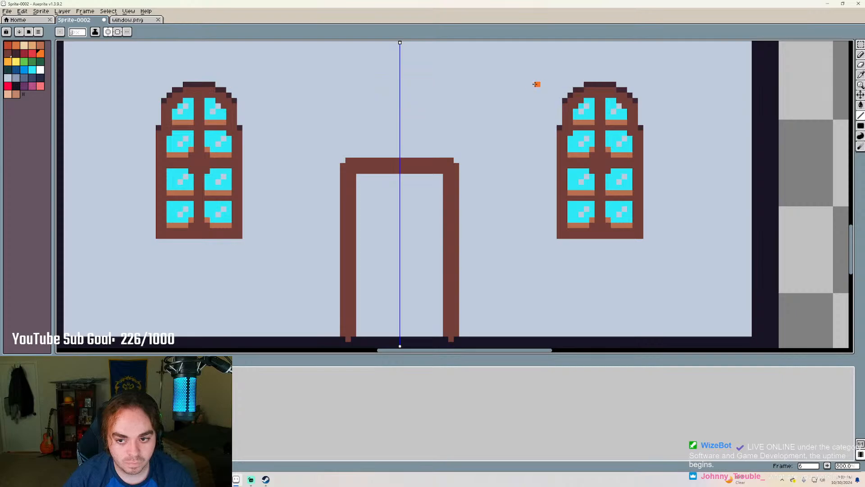
Try an orange guide line from the left window's lower corner to the door frame and undo it
{"action": "scroll", "coordinate": [505, 176], "scroll_direction": "down", "scroll_amount": 1}
{"action": "scroll", "coordinate": [432, 191], "scroll_direction": "up", "scroll_amount": 3}
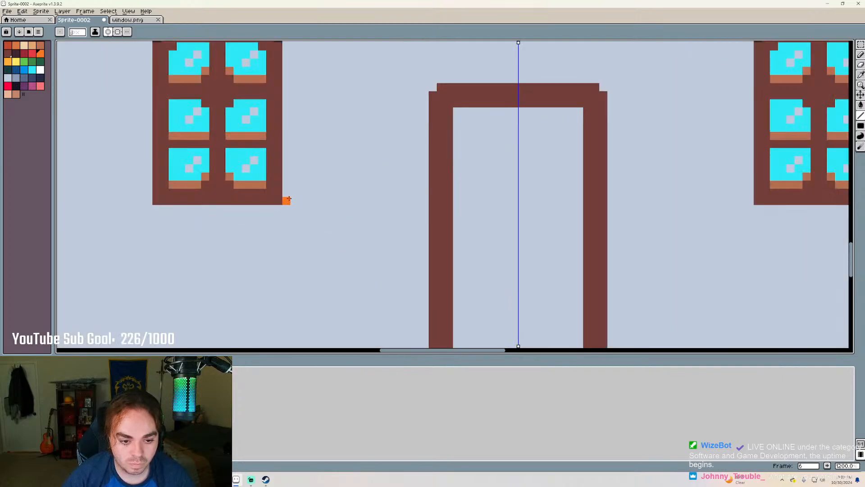
{"action": "left_click_drag", "start_coordinate": [287, 200], "coordinate": [416, 206]}
{"action": "key", "text": "ctrl+z"}
{"action": "scroll", "coordinate": [403, 209], "scroll_direction": "down", "scroll_amount": 4}
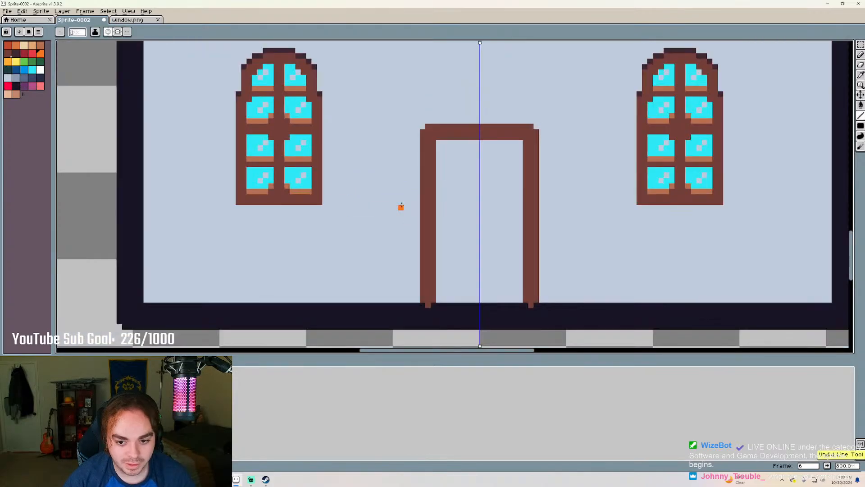
{"action": "scroll", "coordinate": [482, 135], "scroll_direction": "down", "scroll_amount": 2}
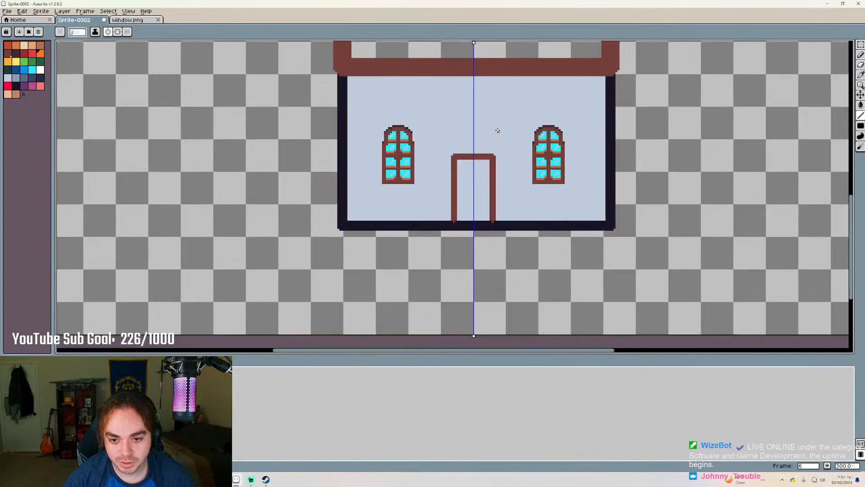
Try an orange guide line from the wall's left outline to the left window's lower corner and undo it
{"action": "scroll", "coordinate": [495, 108], "scroll_direction": "up", "scroll_amount": 2}
{"action": "scroll", "coordinate": [497, 108], "scroll_direction": "up", "scroll_amount": 1}
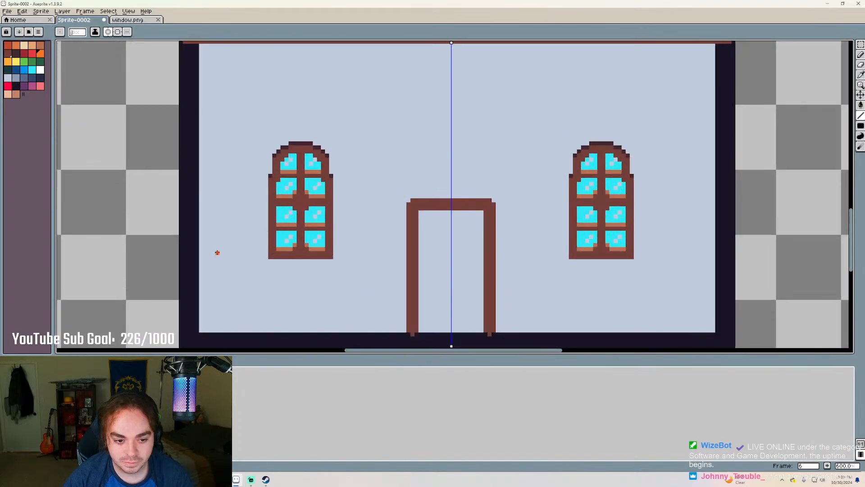
{"action": "scroll", "coordinate": [217, 252], "scroll_direction": "up", "scroll_amount": 1}
{"action": "mouse_move", "coordinate": [195, 257]}
{"action": "left_mouse_down"}
{"action": "mouse_move", "coordinate": [285, 257]}
{"action": "mouse_move", "coordinate": [268, 258]}
{"action": "mouse_move", "coordinate": [284, 257]}
{"action": "mouse_move", "coordinate": [267, 257]}
{"action": "mouse_move", "coordinate": [277, 259]}
{"action": "left_mouse_up"}
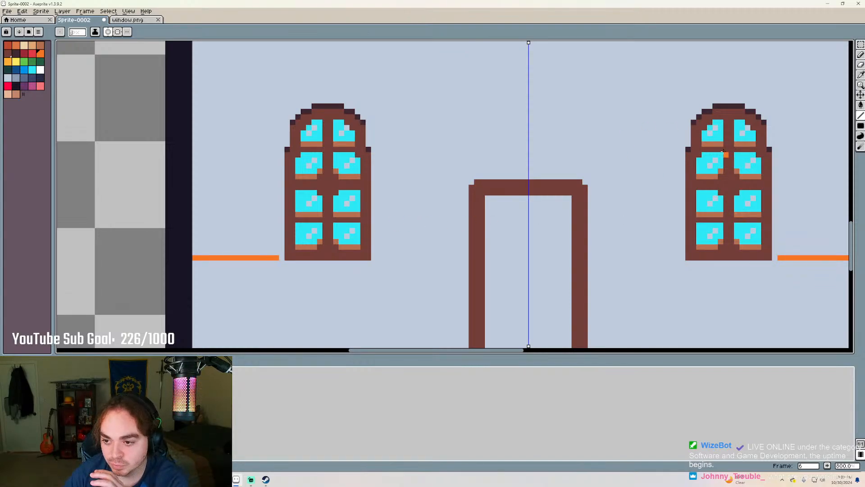
{"action": "key", "text": "ctrl+z"}
{"action": "scroll", "coordinate": [448, 203], "scroll_direction": "down", "scroll_amount": 5}
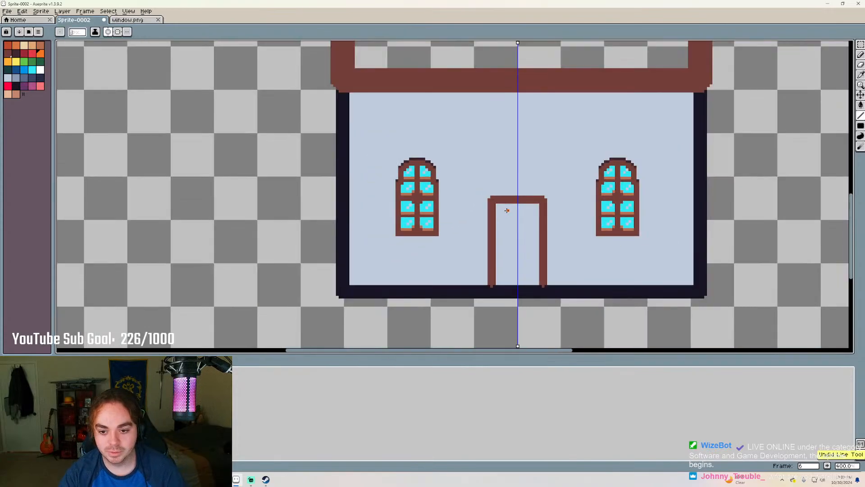
{"action": "scroll", "coordinate": [545, 216], "scroll_direction": "up", "scroll_amount": 2}
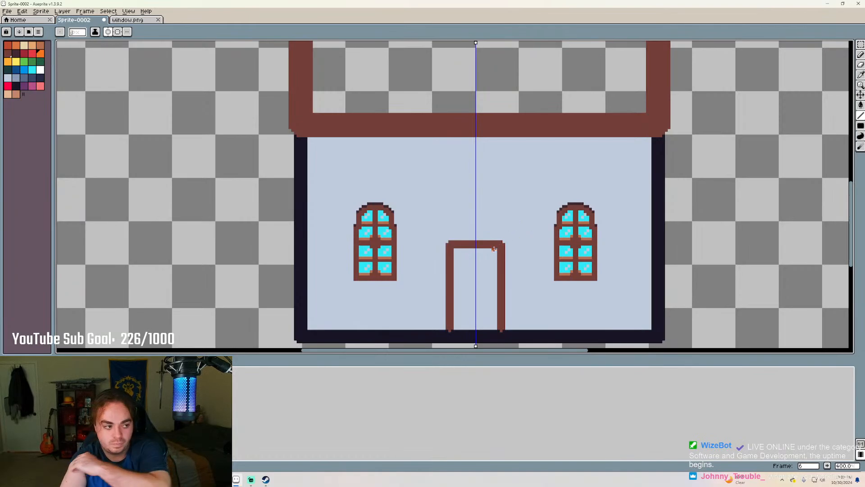
{"action": "scroll", "coordinate": [563, 249], "scroll_direction": "up", "scroll_amount": 5}
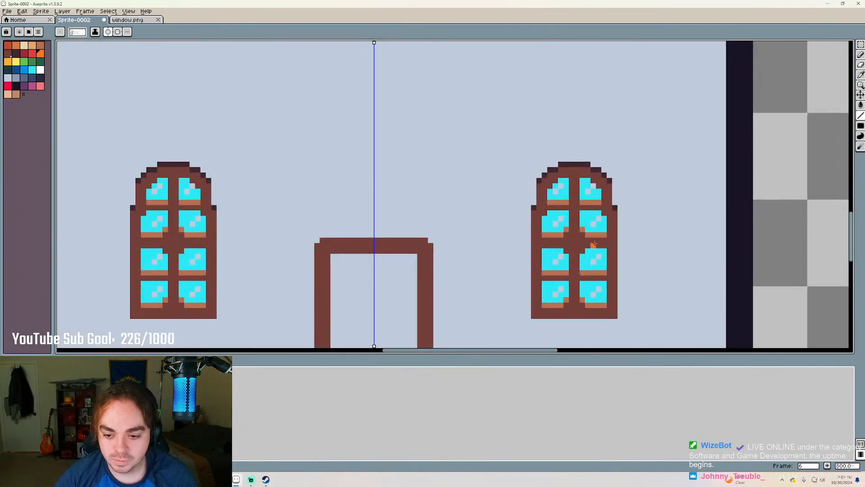
Try filling the two uppermost panes of the window right of the door with amber, and undo both fills
{"action": "left_click", "coordinate": [25, 79]}
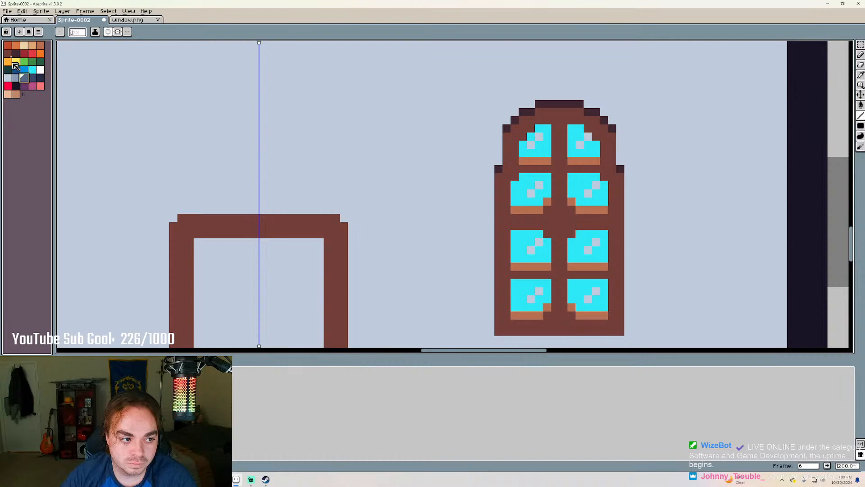
{"action": "left_click", "coordinate": [8, 62]}
{"action": "left_click", "coordinate": [861, 105]}
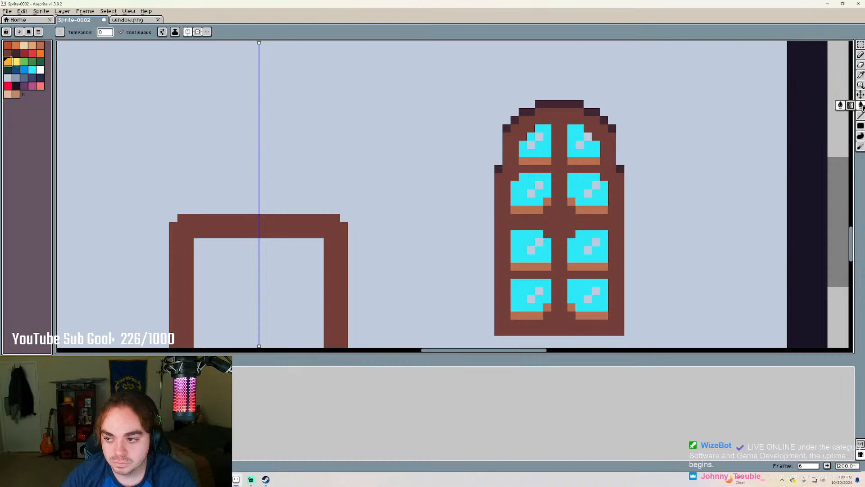
{"action": "left_click", "coordinate": [545, 153]}
{"action": "left_click", "coordinate": [568, 153]}
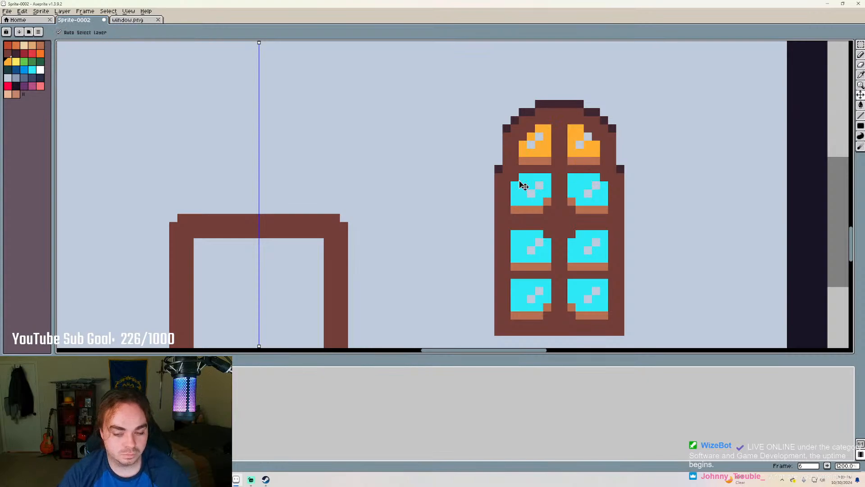
{"action": "key", "text": "ctrl+z"}
{"action": "key", "text": "ctrl+z"}
Try filling all eight panes of the window right of the door with bright yellow
{"action": "left_click", "coordinate": [16, 61]}
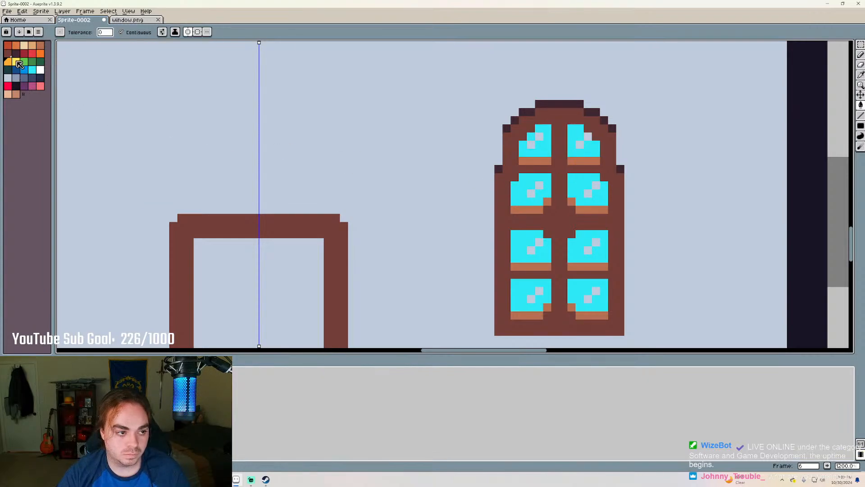
{"action": "left_click", "coordinate": [541, 151]}
{"action": "left_click", "coordinate": [579, 153]}
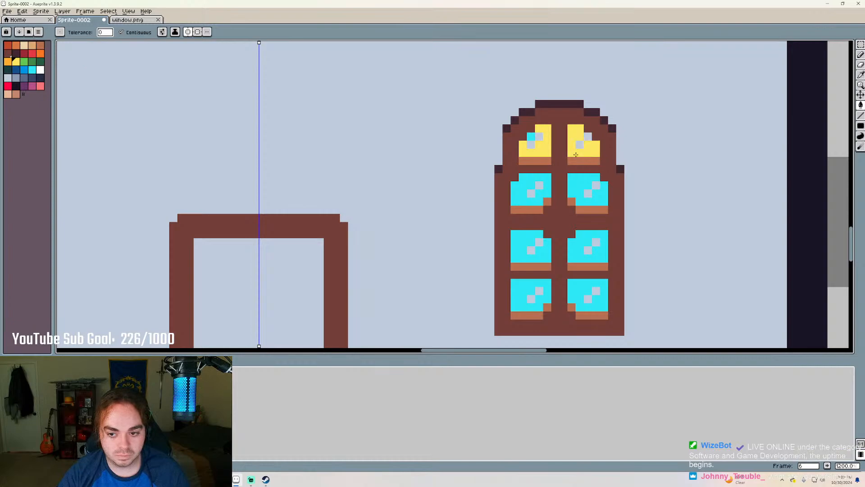
{"action": "left_click", "coordinate": [548, 189]}
{"action": "left_click", "coordinate": [582, 189]}
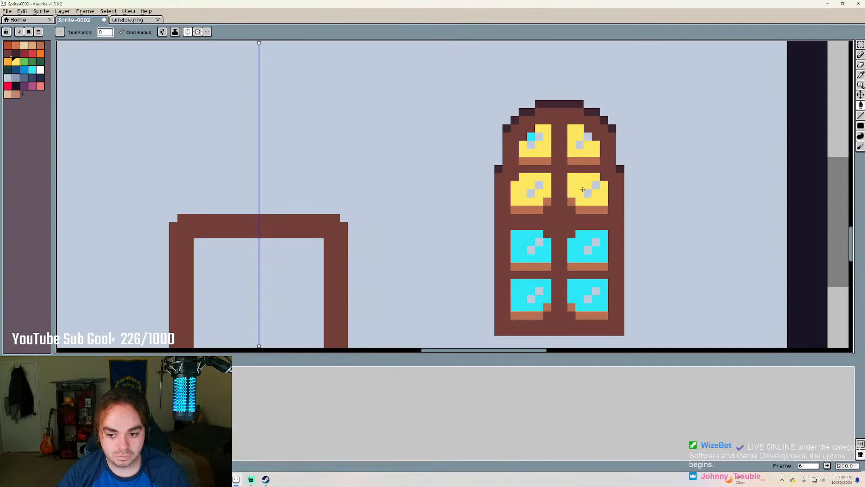
{"action": "left_click", "coordinate": [582, 242]}
{"action": "left_click", "coordinate": [539, 248]}
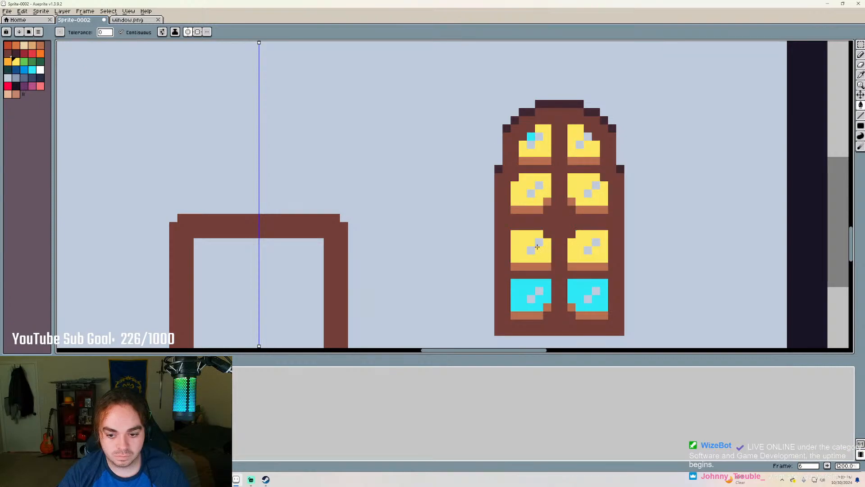
{"action": "left_click", "coordinate": [539, 296]}
{"action": "left_click", "coordinate": [581, 299]}
{"action": "scroll", "coordinate": [610, 255], "scroll_direction": "down", "scroll_amount": 4}
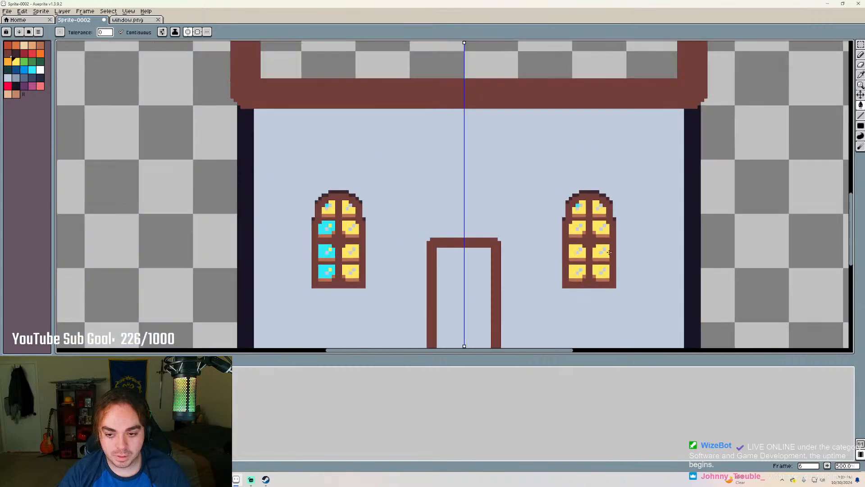
Undo all the yellow pane fills on both windows
{"action": "key", "text": "ctrl+z"}
{"action": "key", "text": "ctrl+z"}
{"action": "key", "text": "ctrl+z"}
{"action": "key", "text": "ctrl+z"}
{"action": "key", "text": "ctrl+z"}
{"action": "key", "text": "ctrl+z"}
{"action": "key", "text": "ctrl+z"}
{"action": "key", "text": "ctrl+z"}
{"action": "key", "text": "ctrl+z"}
{"action": "key", "text": "ctrl+z"}
{"action": "key", "text": "ctrl+z"}
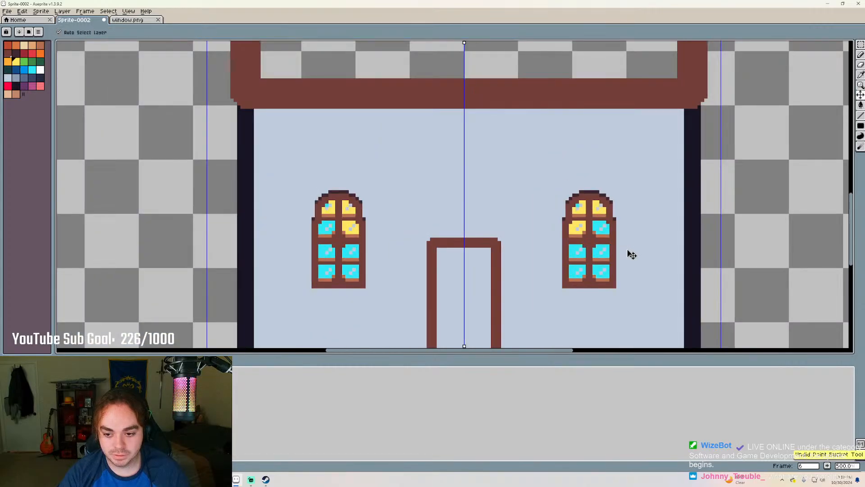
{"action": "key", "text": "ctrl+z"}
{"action": "key", "text": "ctrl+z"}
Fill all eight cyan panes of the window right of the door with medium blue-grey using the Paint Bucket
{"action": "key", "text": "g"}
{"action": "scroll", "coordinate": [591, 315], "scroll_direction": "up", "scroll_amount": 4}
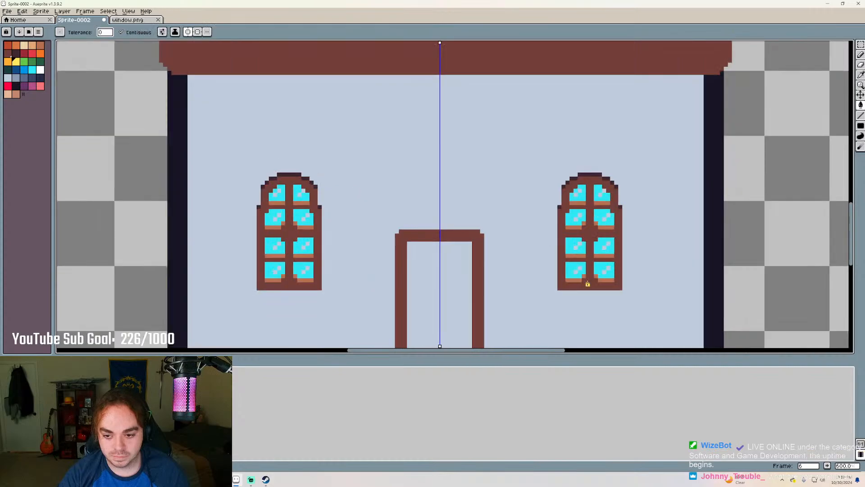
{"action": "scroll", "coordinate": [601, 265], "scroll_direction": "down", "scroll_amount": 2}
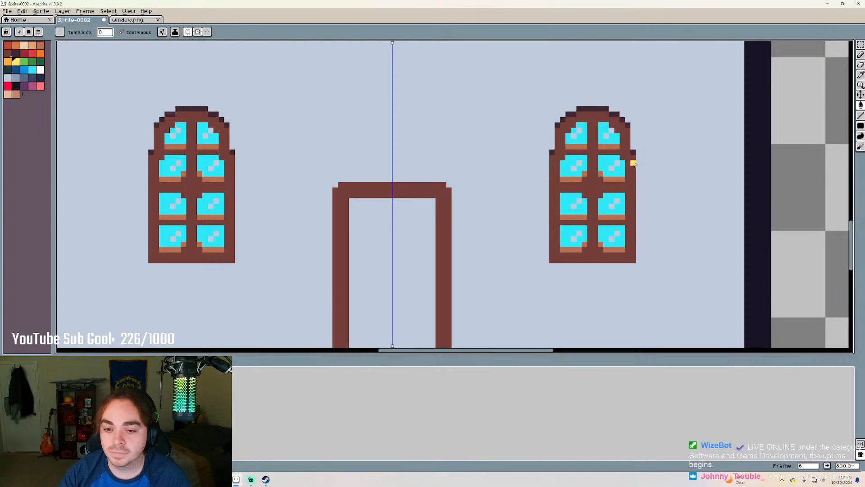
{"action": "left_click", "coordinate": [16, 77]}
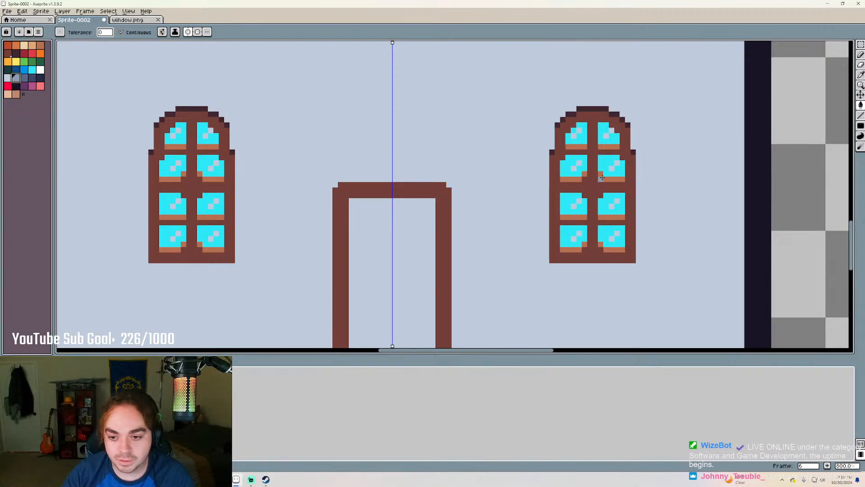
{"action": "scroll", "coordinate": [599, 178], "scroll_direction": "up", "scroll_amount": 1}
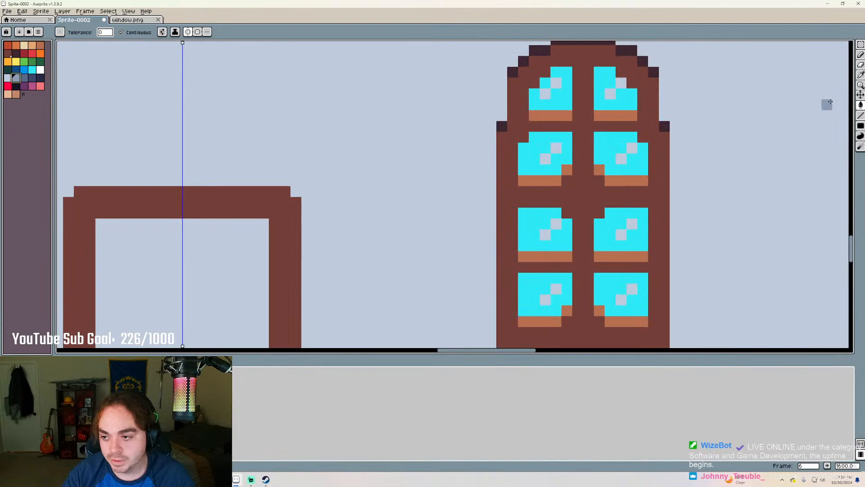
{"action": "left_click", "coordinate": [603, 143]}
{"action": "left_click", "coordinate": [539, 145]}
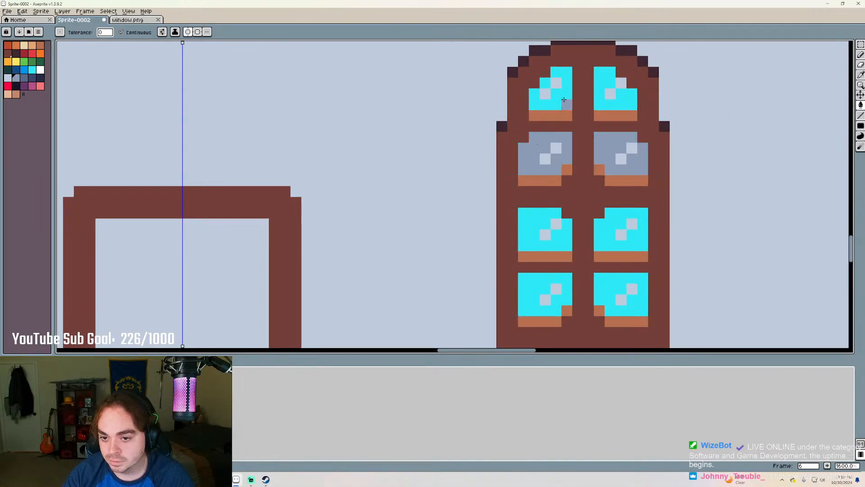
{"action": "left_click", "coordinate": [567, 103]}
{"action": "left_click", "coordinate": [603, 103]}
{"action": "left_click", "coordinate": [545, 83]}
{"action": "left_click", "coordinate": [545, 224]}
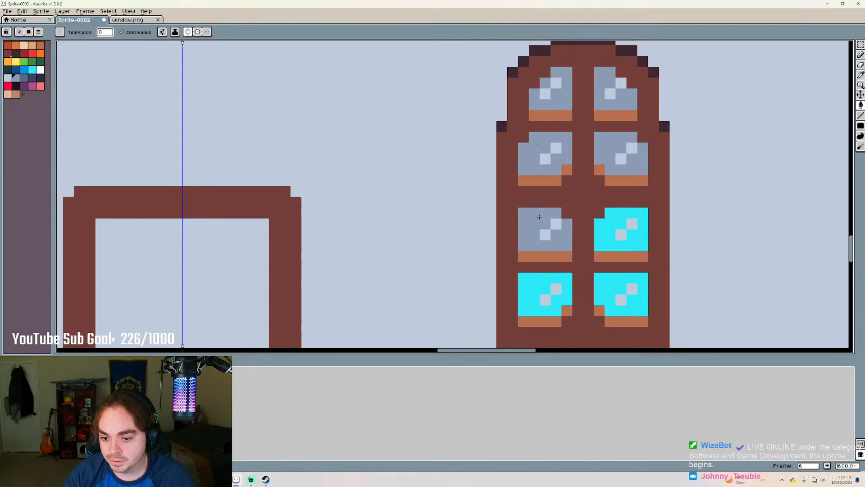
{"action": "left_click", "coordinate": [600, 236]}
{"action": "left_click", "coordinate": [534, 288]}
{"action": "left_click", "coordinate": [610, 300]}
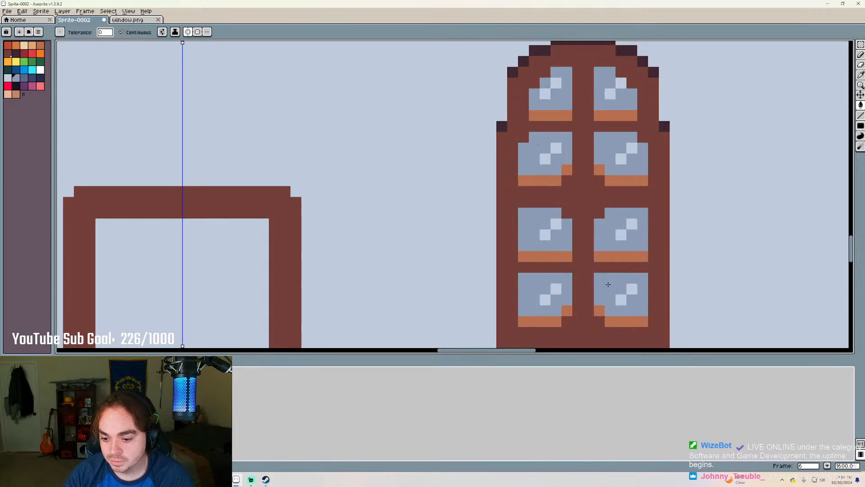
Fill the remaining cyan areas in the panes of the window left of the door with the same blue-grey
{"action": "scroll", "coordinate": [626, 236], "scroll_direction": "down", "scroll_amount": 6}
{"action": "scroll", "coordinate": [402, 248], "scroll_direction": "up", "scroll_amount": 6}
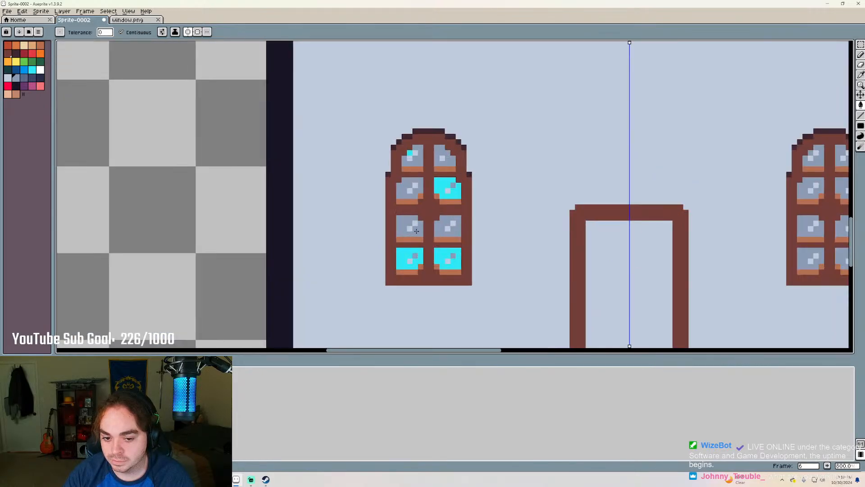
{"action": "left_click", "coordinate": [455, 168]}
{"action": "left_click", "coordinate": [390, 108]}
{"action": "left_click", "coordinate": [379, 309]}
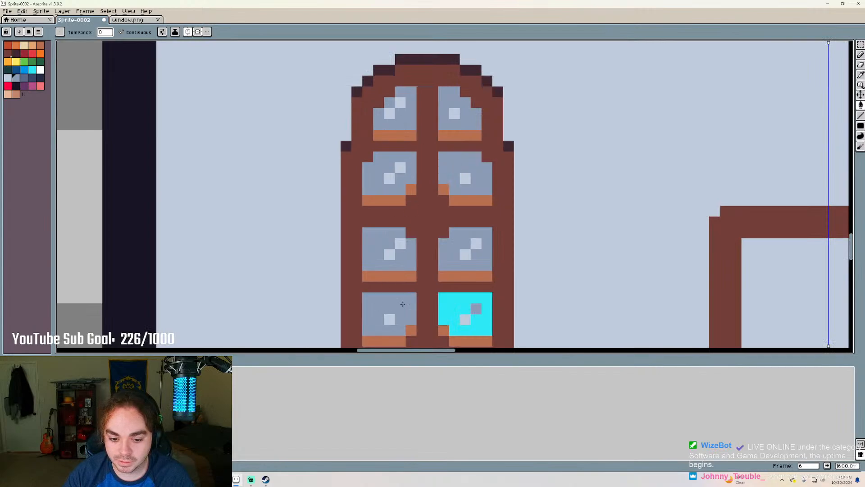
{"action": "left_click", "coordinate": [455, 299]}
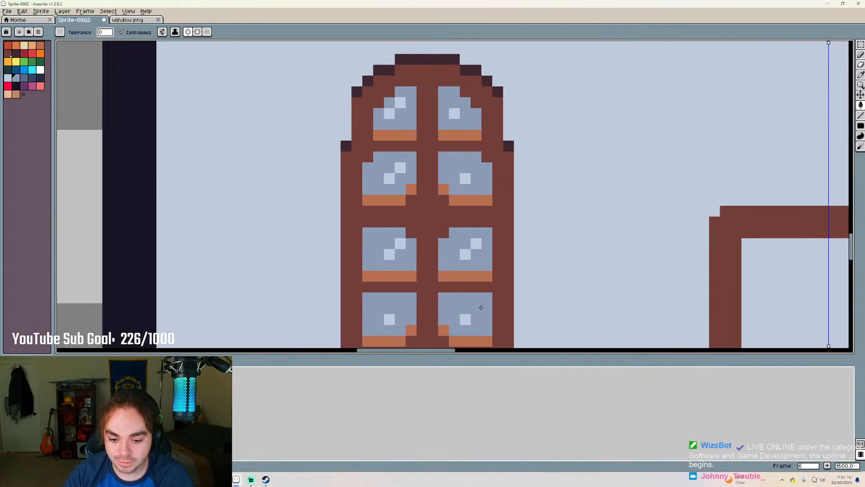
Pencil the missing light blue-grey highlight pixels into the two lowest panes of the window left of the door
{"action": "left_click", "coordinate": [861, 54]}
{"action": "scroll", "coordinate": [489, 106], "scroll_direction": "down", "scroll_amount": 4}
{"action": "scroll", "coordinate": [700, 113], "scroll_direction": "up", "scroll_amount": 4}
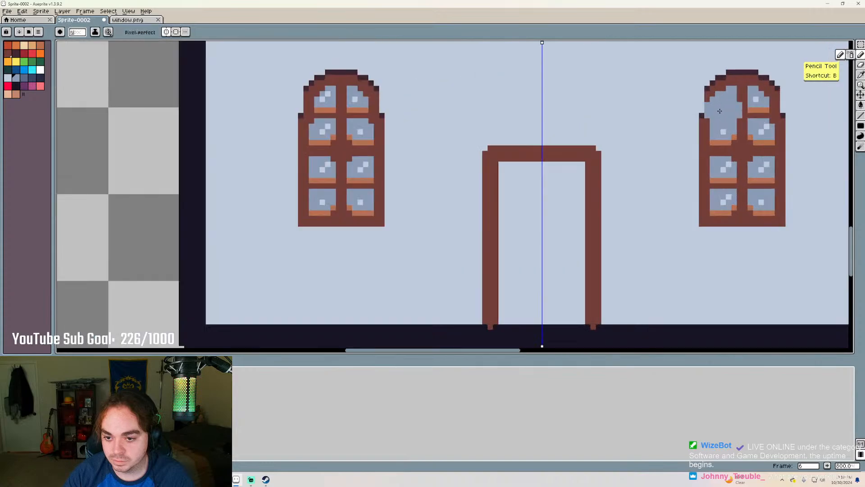
{"action": "left_click", "coordinate": [10, 76]}
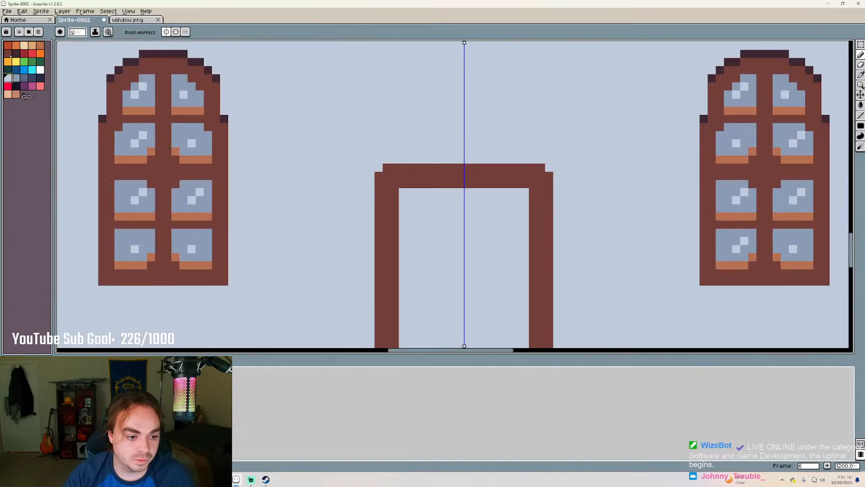
{"action": "scroll", "coordinate": [80, 34], "scroll_direction": "down", "scroll_amount": 6}
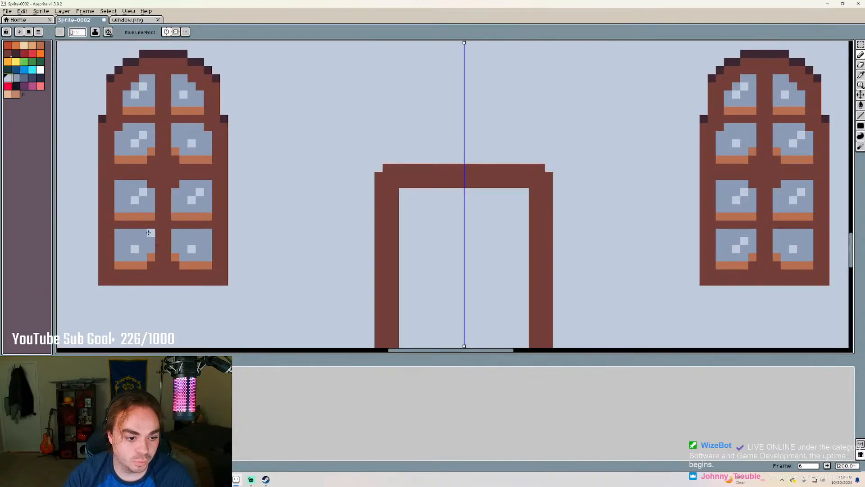
{"action": "left_click", "coordinate": [143, 241]}
{"action": "left_click", "coordinate": [200, 241]}
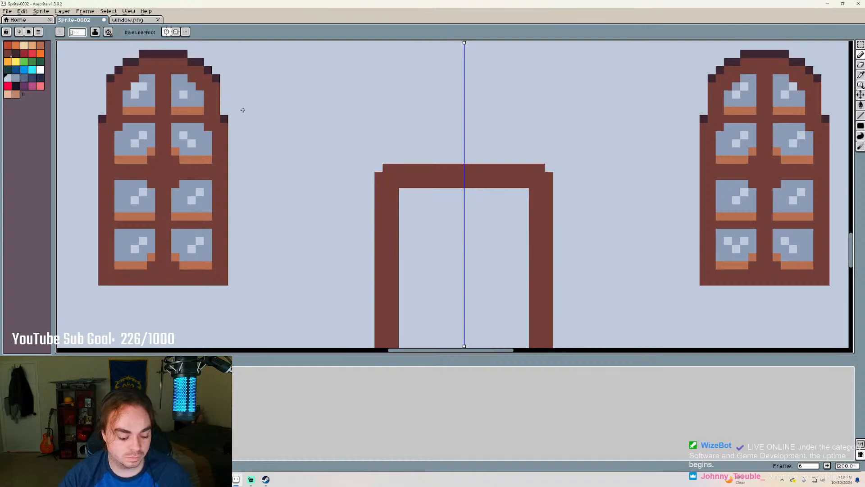
Undo the last mirrored highlight pixels penciled into the panes of both arched windows
{"action": "key", "text": "ctrl+z"}
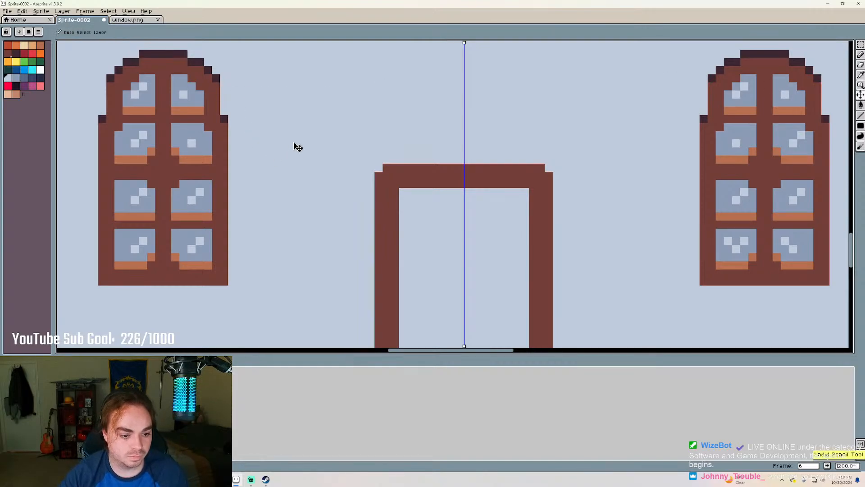
{"action": "key", "text": "ctrl+z"}
{"action": "key", "text": "ctrl+z"}
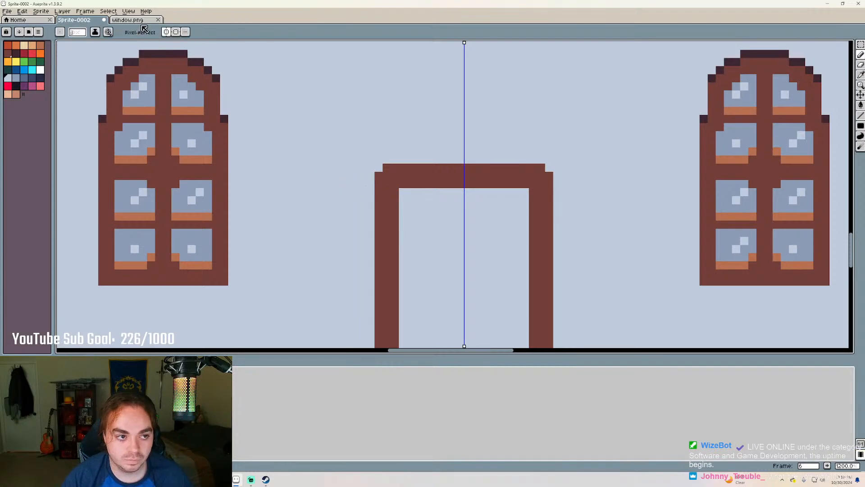
Turn off left-right symmetry and pencil the missing light blue-grey highlight pixels into the panes of both arched windows
{"action": "left_click", "coordinate": [166, 32]}
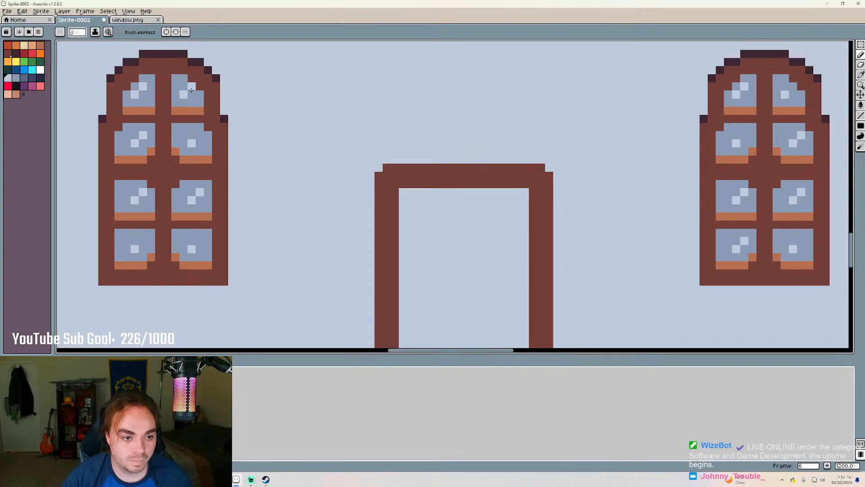
{"action": "left_click", "coordinate": [203, 134]}
{"action": "left_click", "coordinate": [200, 240]}
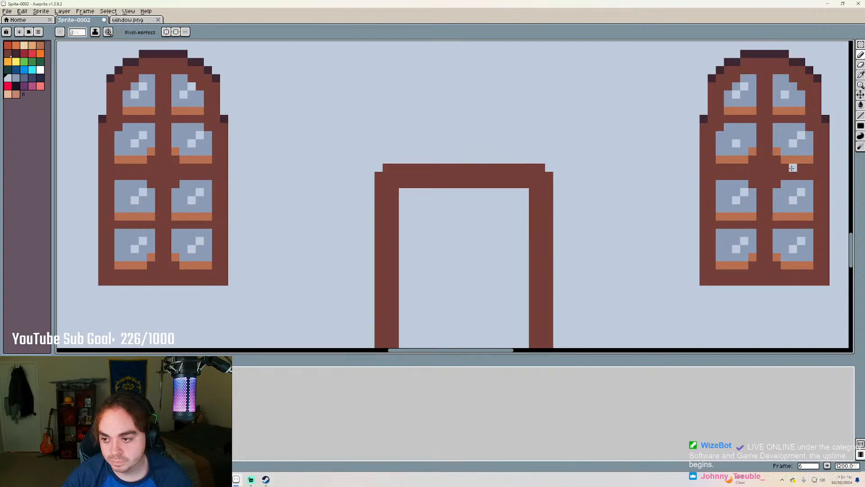
Examine the window highlights up close and the whole building's proportions from a distance
{"action": "scroll", "coordinate": [674, 259], "scroll_direction": "down", "scroll_amount": 4}
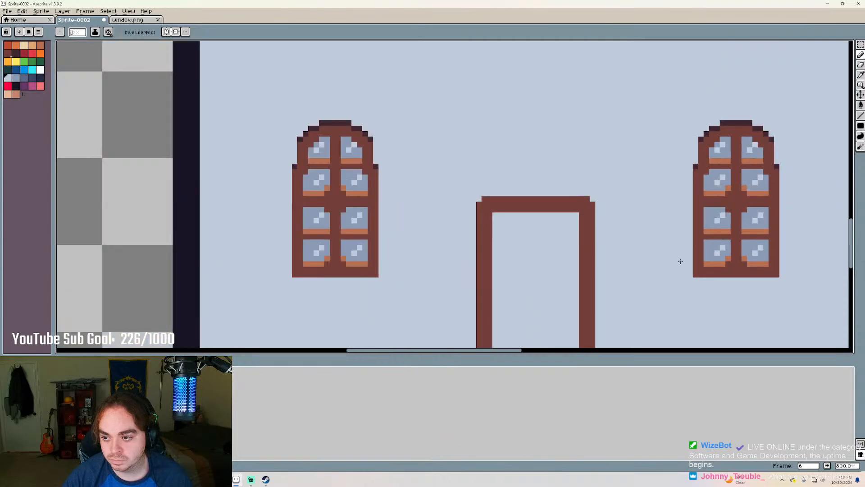
{"action": "scroll", "coordinate": [531, 164], "scroll_direction": "down", "scroll_amount": 3}
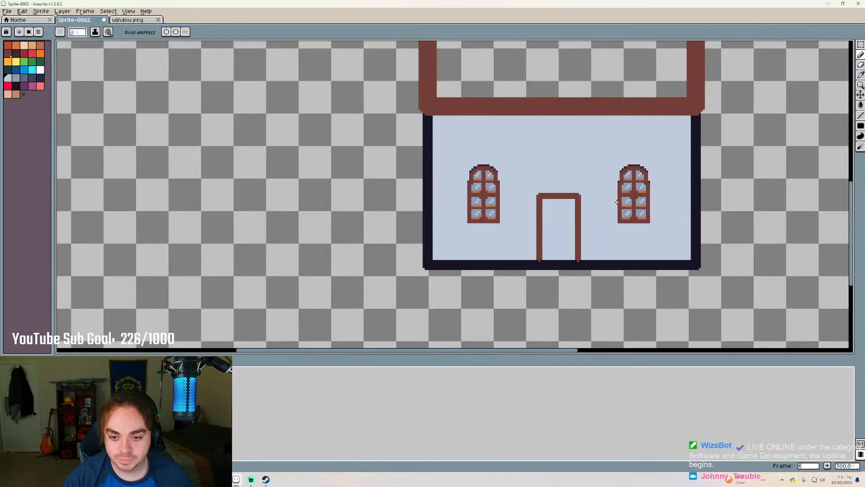
{"action": "scroll", "coordinate": [654, 218], "scroll_direction": "up", "scroll_amount": 4}
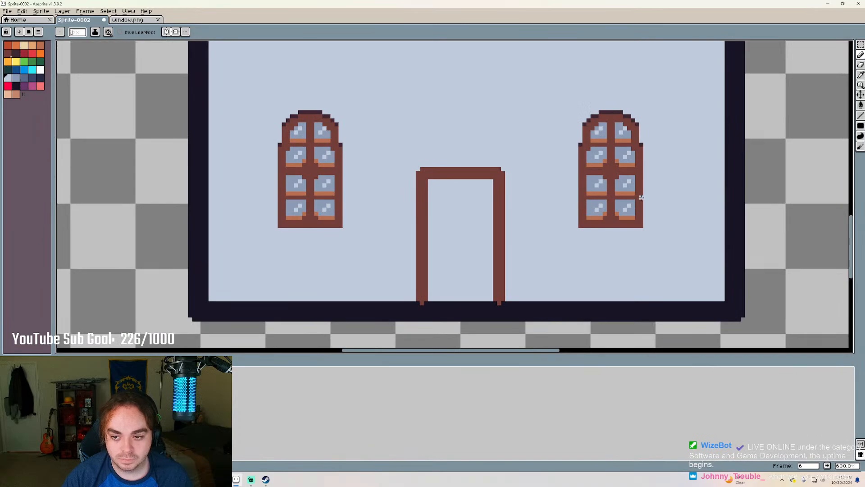
{"action": "scroll", "coordinate": [641, 197], "scroll_direction": "down", "scroll_amount": 3}
{"action": "scroll", "coordinate": [573, 132], "scroll_direction": "up", "scroll_amount": 2}
{"action": "scroll", "coordinate": [546, 156], "scroll_direction": "down", "scroll_amount": 1}
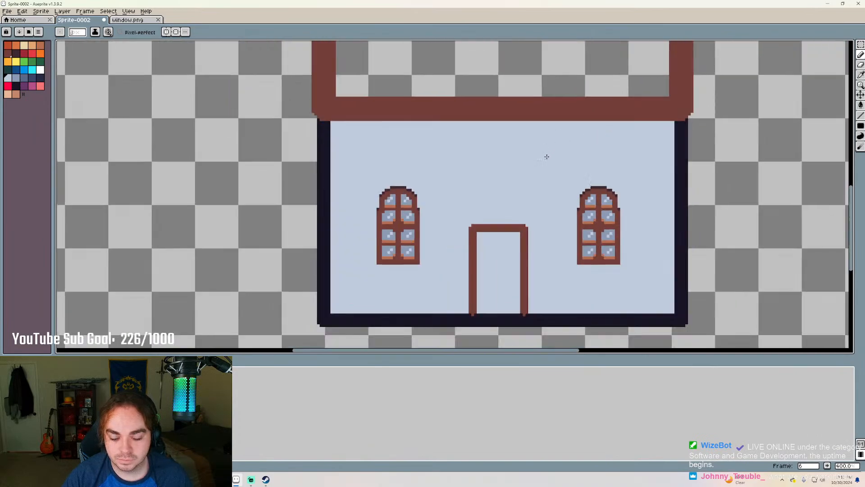
{"action": "scroll", "coordinate": [547, 156], "scroll_direction": "down", "scroll_amount": 4}
{"action": "scroll", "coordinate": [553, 153], "scroll_direction": "up", "scroll_amount": 2}
{"action": "scroll", "coordinate": [559, 150], "scroll_direction": "down", "scroll_amount": 1}
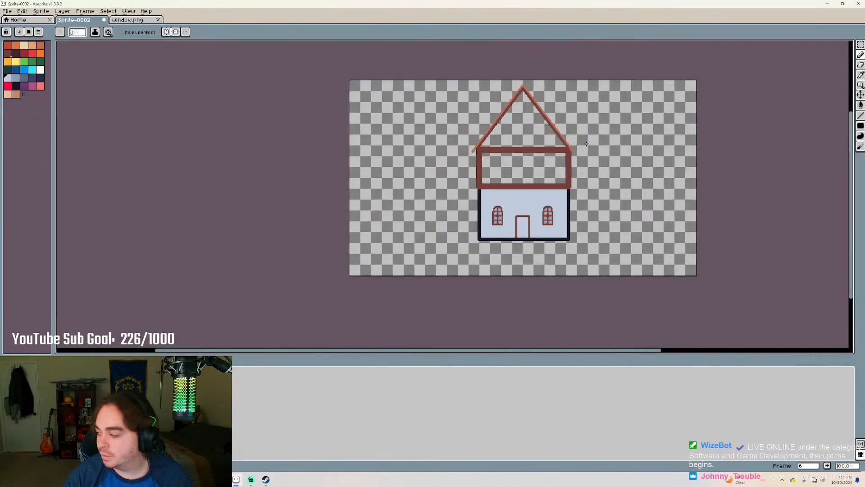
{"action": "scroll", "coordinate": [586, 143], "scroll_direction": "up", "scroll_amount": 1}
{"action": "scroll", "coordinate": [577, 138], "scroll_direction": "down", "scroll_amount": 1}
{"action": "scroll", "coordinate": [574, 139], "scroll_direction": "up", "scroll_amount": 1}
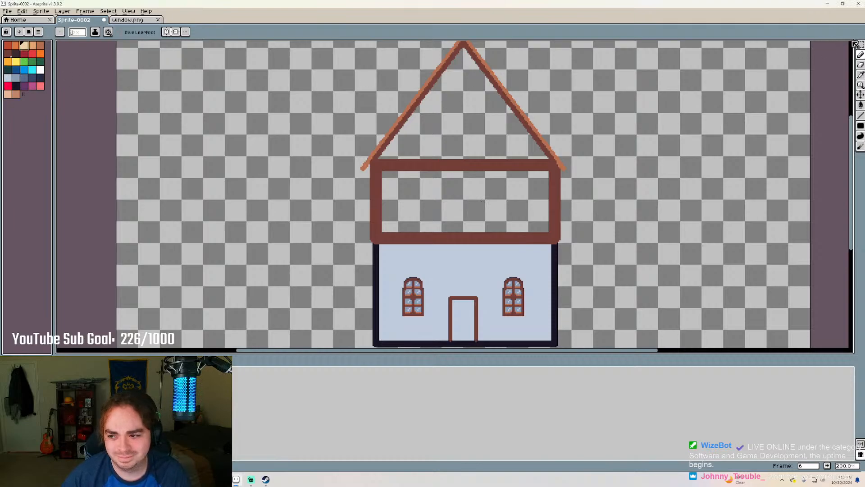
Fill the empty rectangular wall inside the upper storey's brown frame with pale cream using the Paint Bucket
{"action": "left_click", "coordinate": [860, 115]}
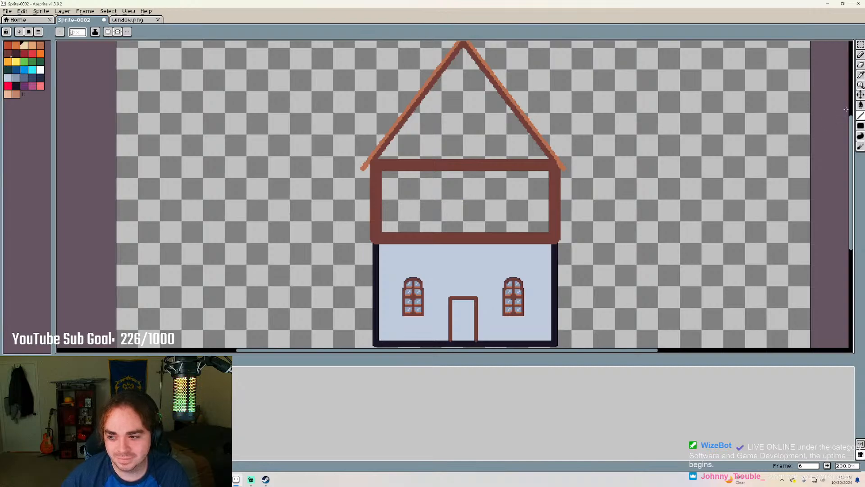
{"action": "left_click", "coordinate": [861, 104]}
{"action": "left_click", "coordinate": [486, 206]}
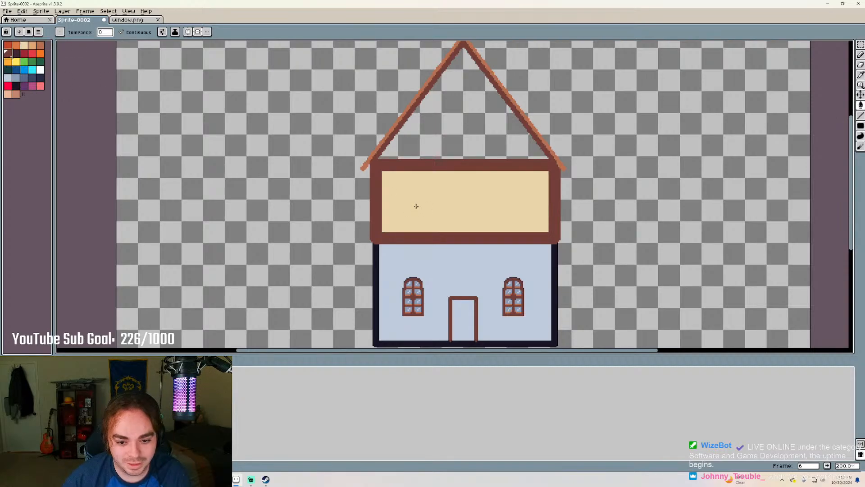
{"action": "left_click", "coordinate": [40, 46]}
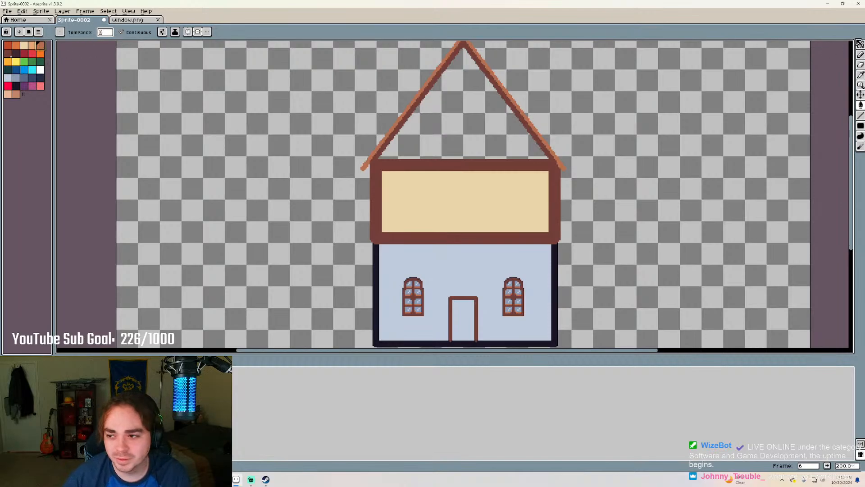
{"action": "left_click", "coordinate": [860, 115]}
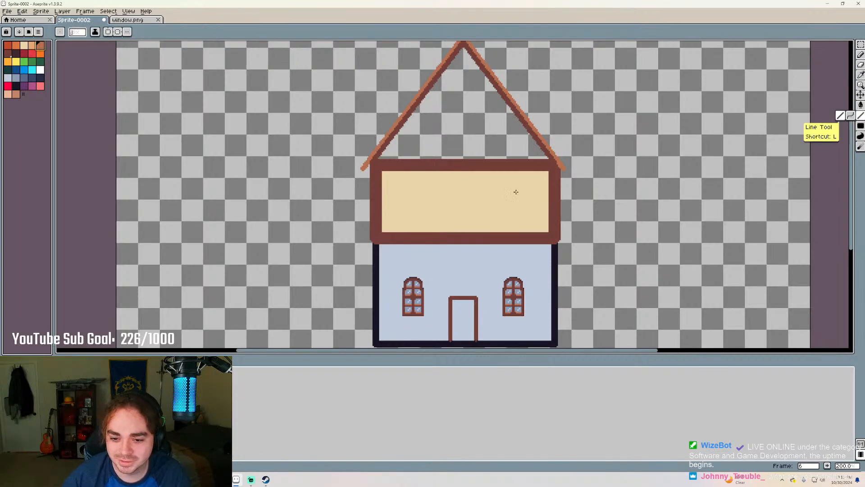
{"action": "scroll", "coordinate": [516, 192], "scroll_direction": "up", "scroll_amount": 2}
{"action": "scroll", "coordinate": [76, 34], "scroll_direction": "up", "scroll_amount": 2}
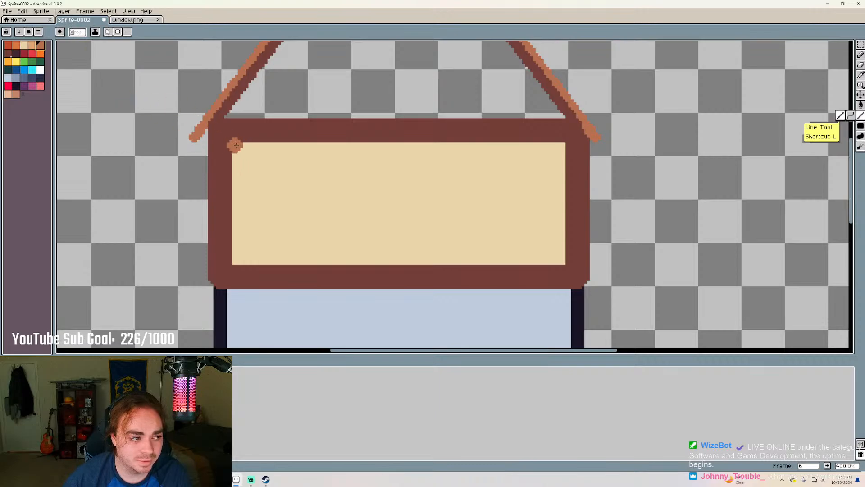
{"action": "scroll", "coordinate": [315, 168], "scroll_direction": "up", "scroll_amount": 1}
{"action": "scroll", "coordinate": [331, 166], "scroll_direction": "down", "scroll_amount": 1}
{"action": "scroll", "coordinate": [380, 160], "scroll_direction": "down", "scroll_amount": 2}
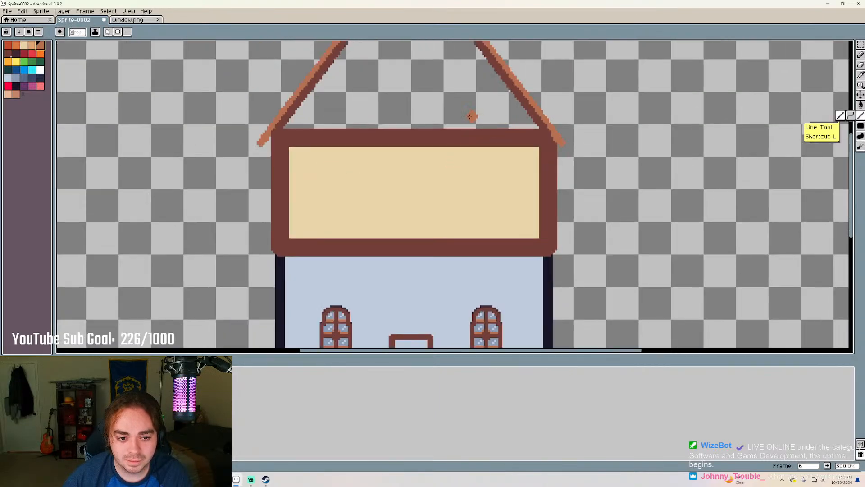
{"action": "scroll", "coordinate": [473, 115], "scroll_direction": "down", "scroll_amount": 2}
{"action": "scroll", "coordinate": [422, 99], "scroll_direction": "up", "scroll_amount": 5}
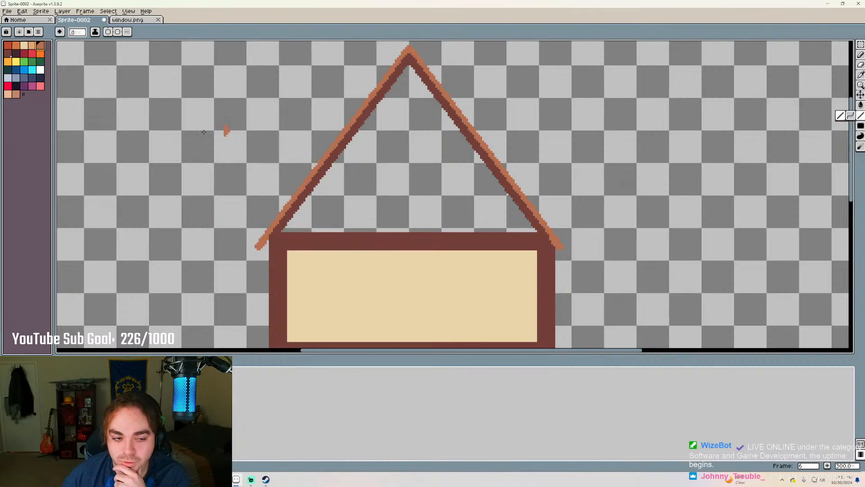
Try to fill the triangular gable under the roof with light peach using the Paint Bucket
{"action": "left_click", "coordinate": [16, 93]}
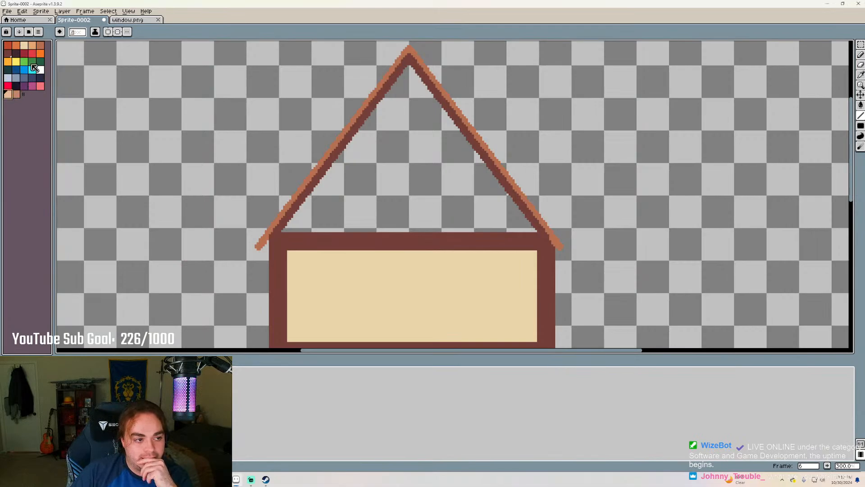
{"action": "left_click", "coordinate": [860, 104]}
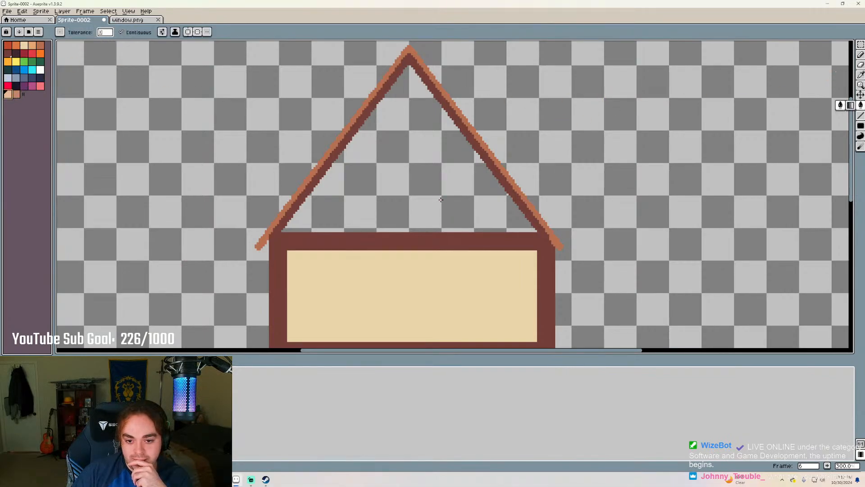
{"action": "left_click", "coordinate": [441, 200]}
{"action": "key", "text": "ctrl+z"}
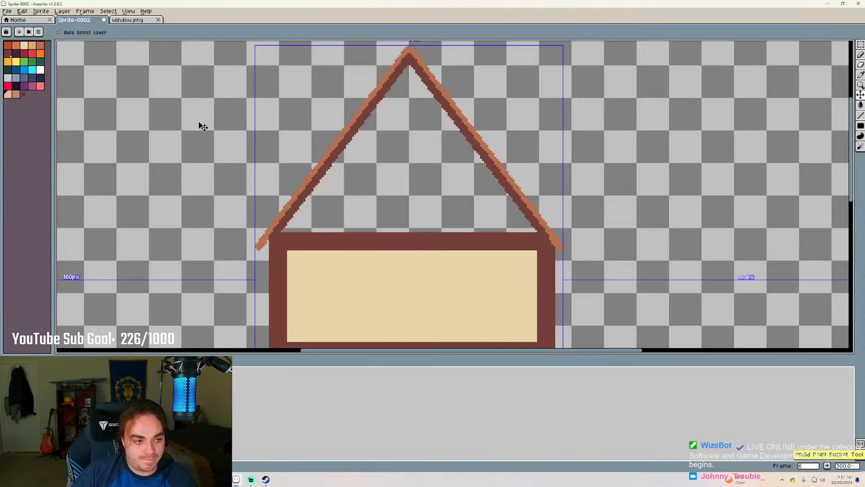
Fill the triangular gable under the roof with the same pale cream as the upper storey wall
{"action": "left_click", "coordinate": [25, 47]}
{"action": "left_click", "coordinate": [392, 173]}
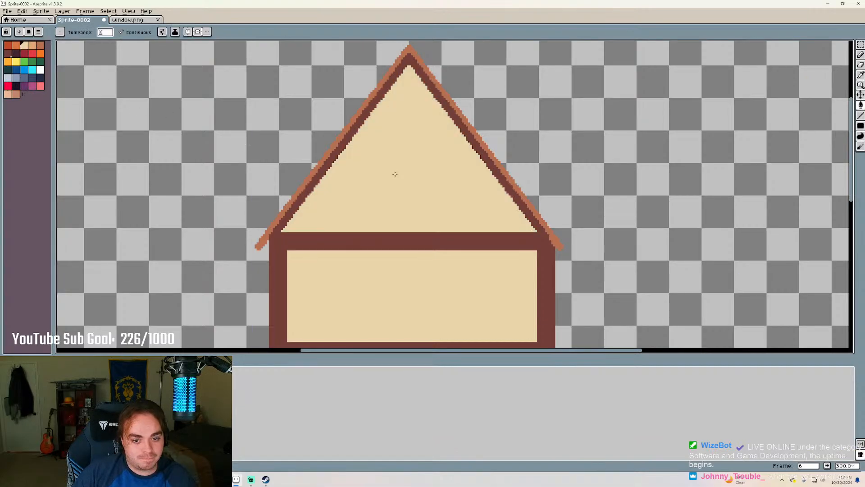
{"action": "scroll", "coordinate": [441, 221], "scroll_direction": "down", "scroll_amount": 4}
{"action": "scroll", "coordinate": [453, 241], "scroll_direction": "up", "scroll_amount": 4}
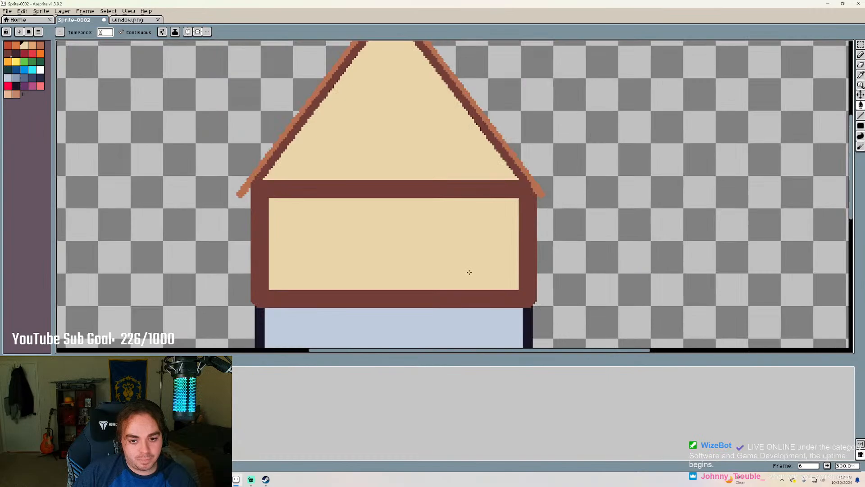
{"action": "scroll", "coordinate": [464, 252], "scroll_direction": "down", "scroll_amount": 2}
{"action": "scroll", "coordinate": [441, 164], "scroll_direction": "up", "scroll_amount": 2}
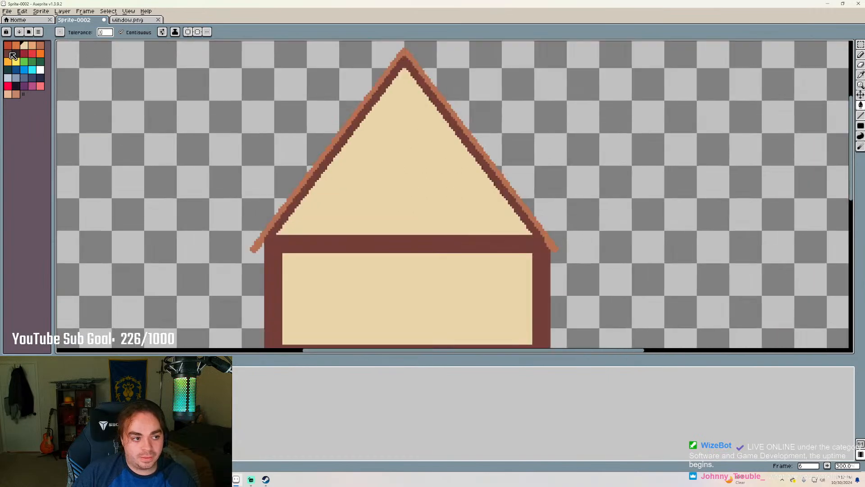
Draw a vertical copper-brown beam with the Line tool down the gable's centre, from the roof peak to the horizontal brown beam
{"action": "left_click", "coordinate": [10, 53]}
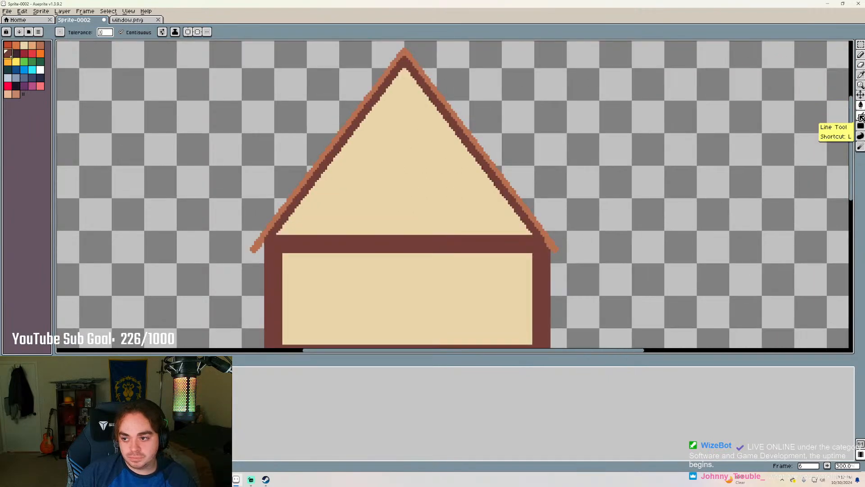
{"action": "left_click", "coordinate": [860, 117]}
{"action": "left_click", "coordinate": [40, 46]}
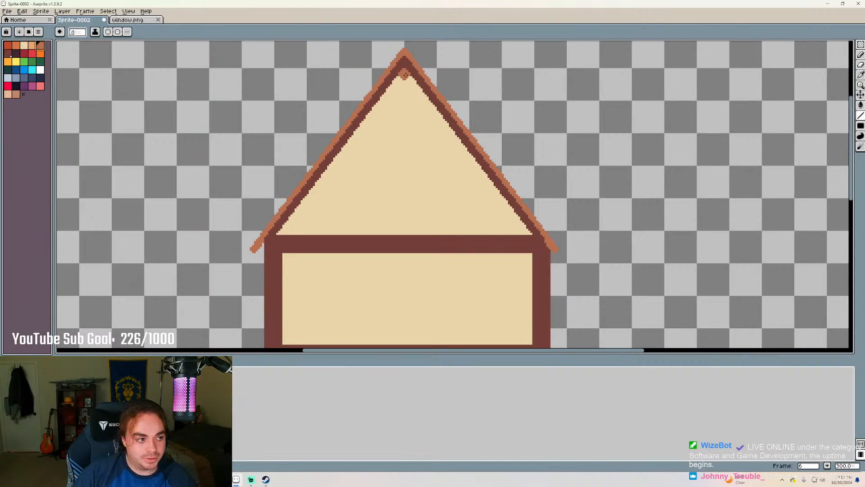
{"action": "left_click_drag", "start_coordinate": [405, 75], "coordinate": [404, 234]}
Extend the central copper-brown beam down through the upper storey wall to the lower horizontal brown beam
{"action": "scroll", "coordinate": [404, 233], "scroll_direction": "down", "scroll_amount": 5}
{"action": "scroll", "coordinate": [403, 140], "scroll_direction": "up", "scroll_amount": 2}
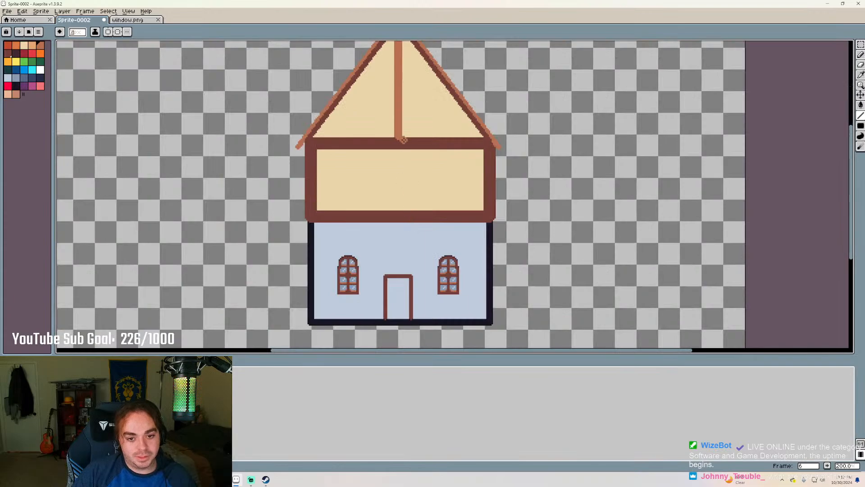
{"action": "scroll", "coordinate": [403, 140], "scroll_direction": "up", "scroll_amount": 1}
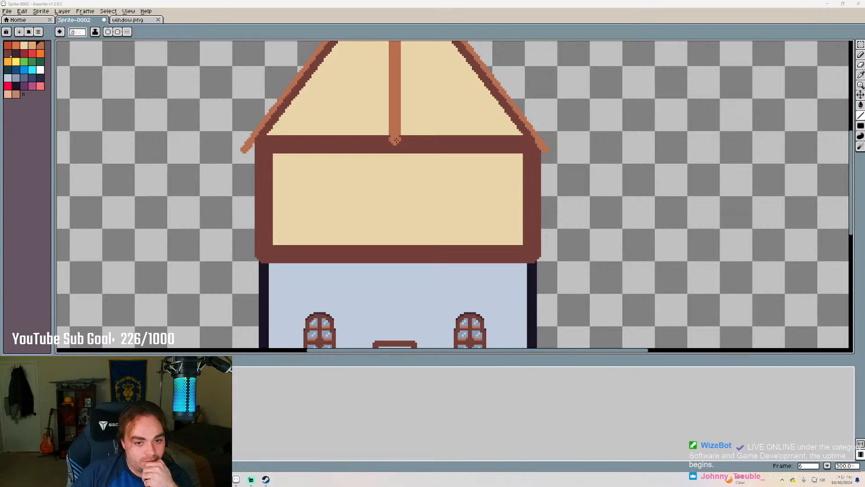
{"action": "left_click_drag", "start_coordinate": [395, 140], "coordinate": [396, 243]}
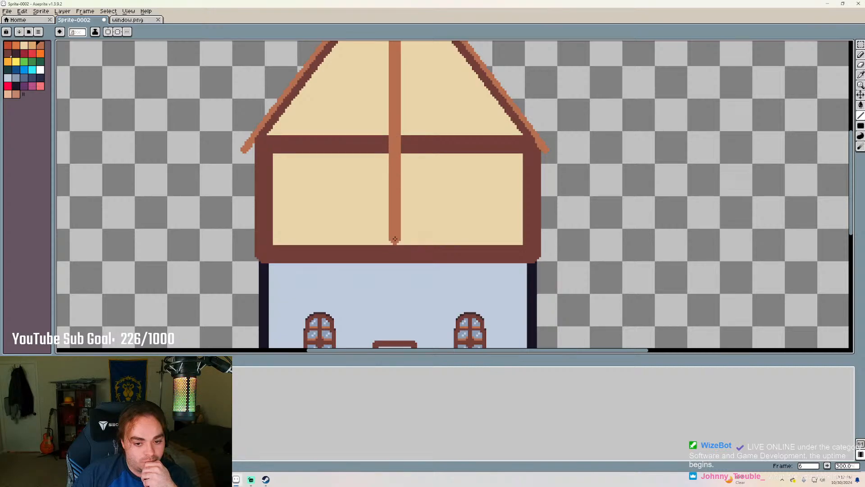
Turn on horizontal symmetry and draw a mirrored pair of short copper-brown vertical stubs under the upper horizontal beam, on either side of the central beam
{"action": "scroll", "coordinate": [442, 174], "scroll_direction": "down", "scroll_amount": 2}
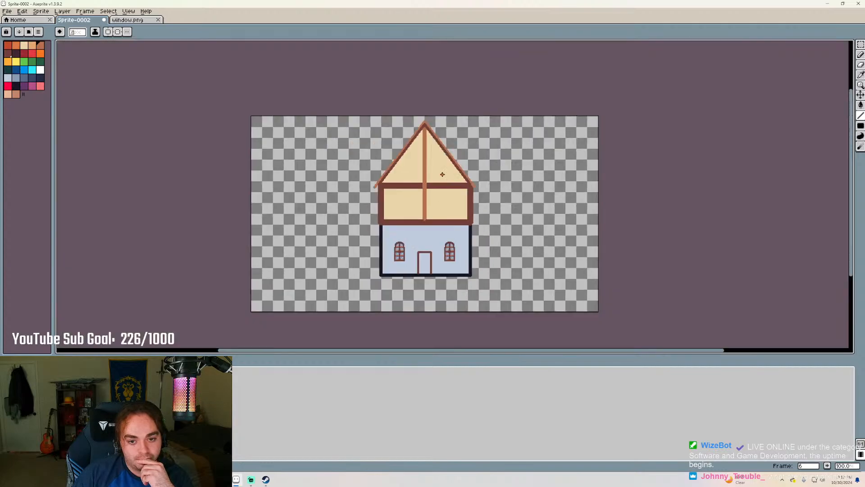
{"action": "scroll", "coordinate": [443, 174], "scroll_direction": "up", "scroll_amount": 4}
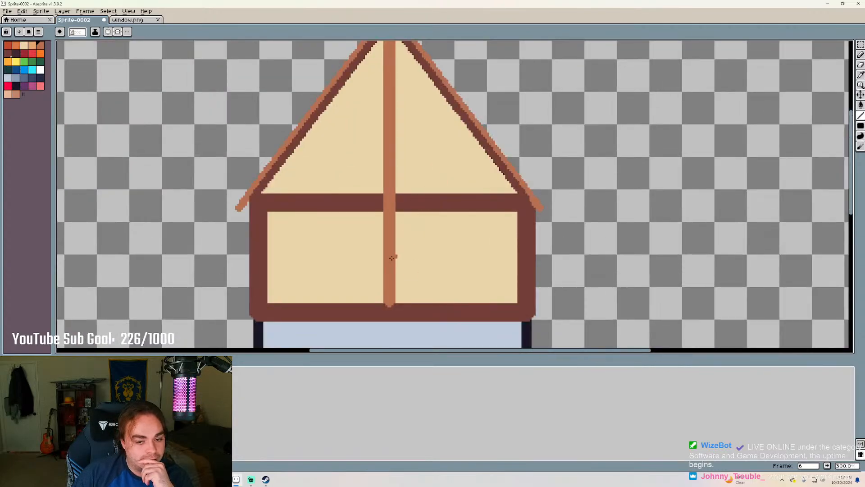
{"action": "scroll", "coordinate": [392, 258], "scroll_direction": "up", "scroll_amount": 1}
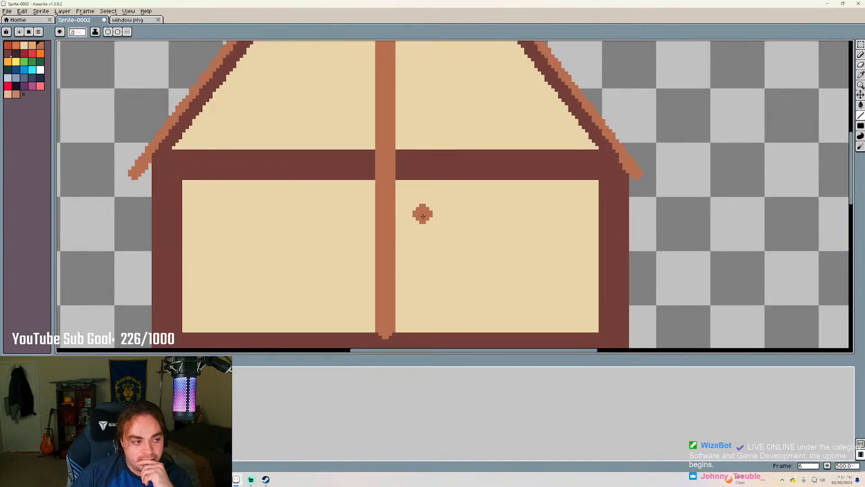
{"action": "scroll", "coordinate": [460, 258], "scroll_direction": "down", "scroll_amount": 1}
{"action": "scroll", "coordinate": [535, 248], "scroll_direction": "up", "scroll_amount": 2}
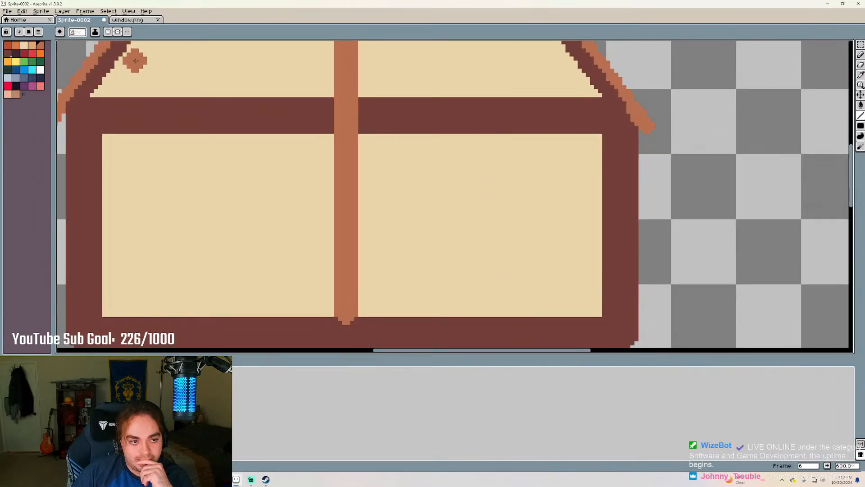
{"action": "left_click", "coordinate": [108, 31]}
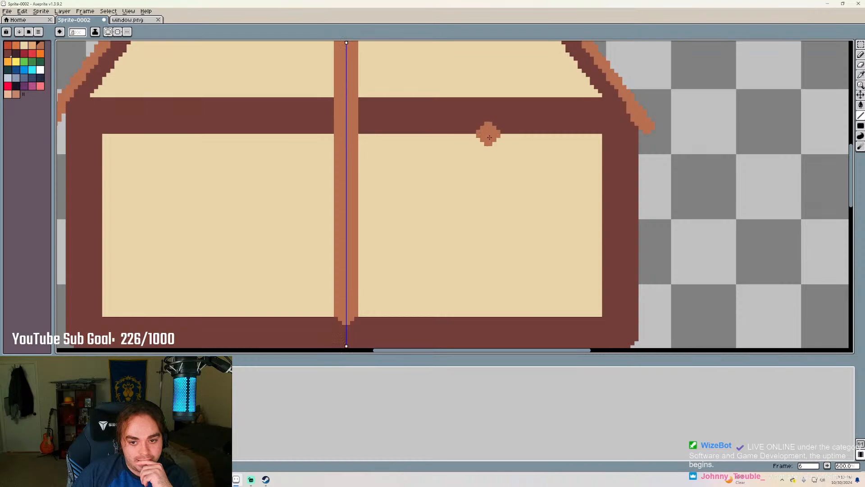
{"action": "left_click_drag", "start_coordinate": [482, 140], "coordinate": [481, 162]}
{"action": "scroll", "coordinate": [536, 155], "scroll_direction": "up", "scroll_amount": 1}
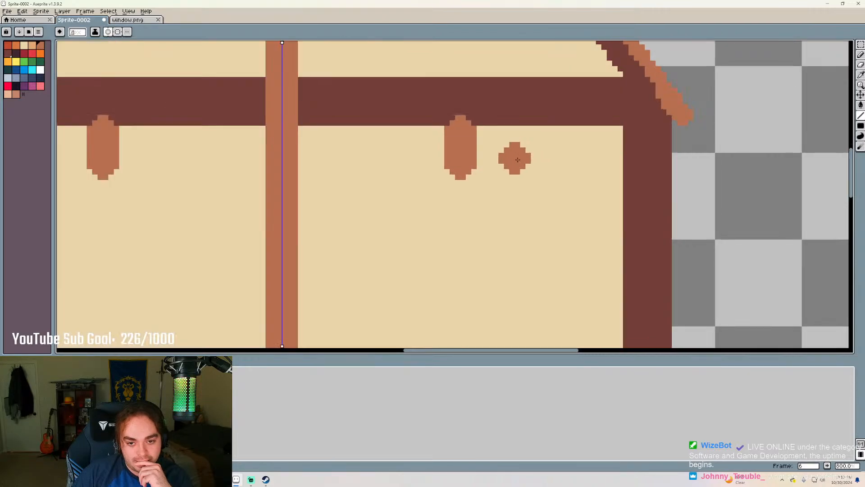
Try mirrored orange horizontal bars between the central beam and the copper-brown stubs to gauge the spacing
{"action": "left_click", "coordinate": [40, 53]}
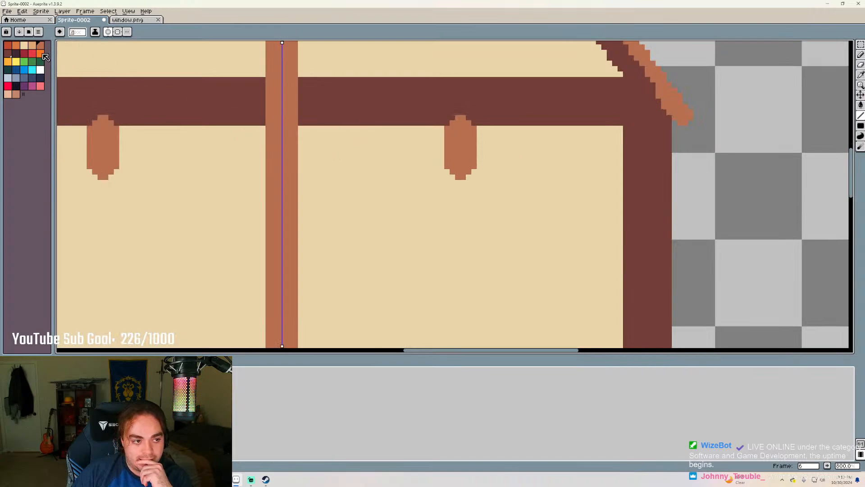
{"action": "scroll", "coordinate": [358, 178], "scroll_direction": "down", "scroll_amount": 1}
{"action": "left_click", "coordinate": [329, 160]}
{"action": "left_click_drag", "start_coordinate": [330, 163], "coordinate": [405, 163]}
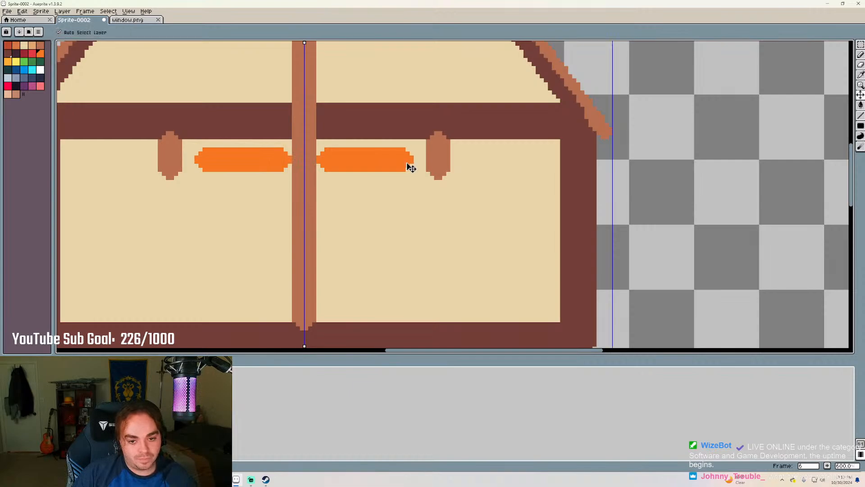
{"action": "key", "text": "ctrl+z"}
Switch to Calculator, compute 259 − 285 for the horizontal spacing of the stubs, and close it
{"action": "scroll", "coordinate": [377, 170], "scroll_direction": "up", "scroll_amount": 2}
{"action": "scroll", "coordinate": [376, 168], "scroll_direction": "up", "scroll_amount": 1}
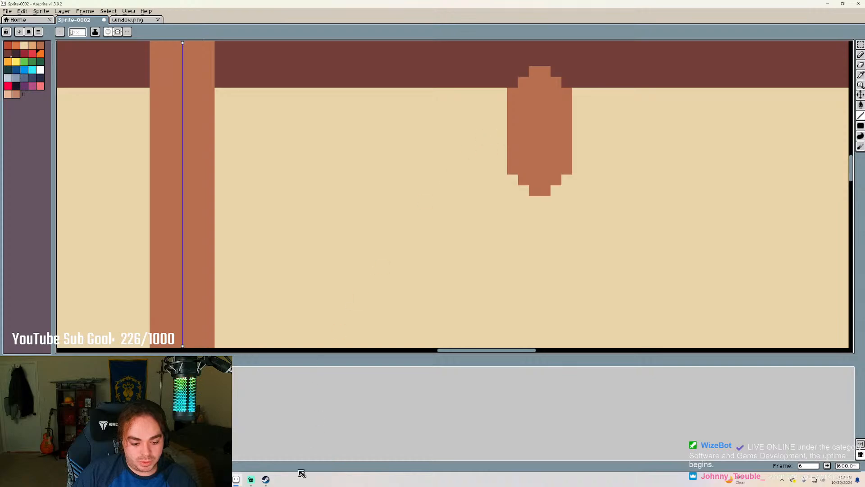
{"action": "left_click", "coordinate": [57, 479]}
{"action": "type", "text": "calc"}
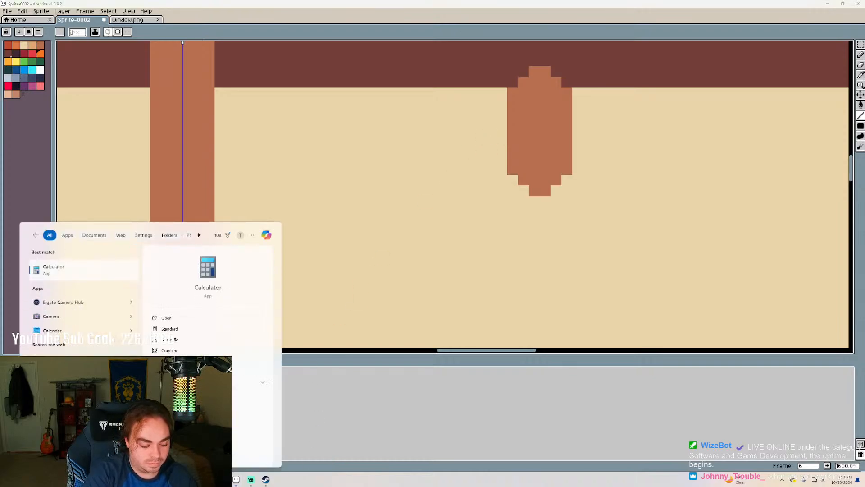
{"action": "key", "text": "Return"}
{"action": "left_click", "coordinate": [80, 174]}
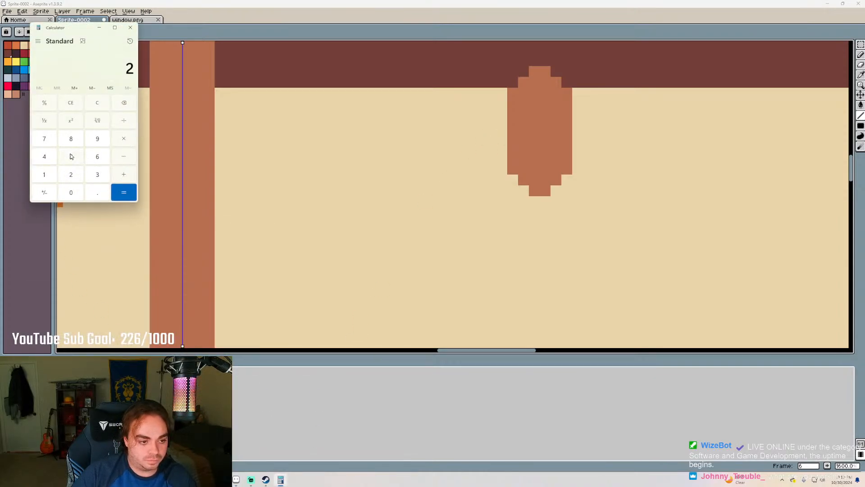
{"action": "left_click", "coordinate": [72, 157]}
{"action": "left_click", "coordinate": [97, 141]}
{"action": "left_click", "coordinate": [125, 158]}
{"action": "left_click", "coordinate": [73, 178]}
{"action": "left_click", "coordinate": [72, 140]}
{"action": "left_click", "coordinate": [71, 155]}
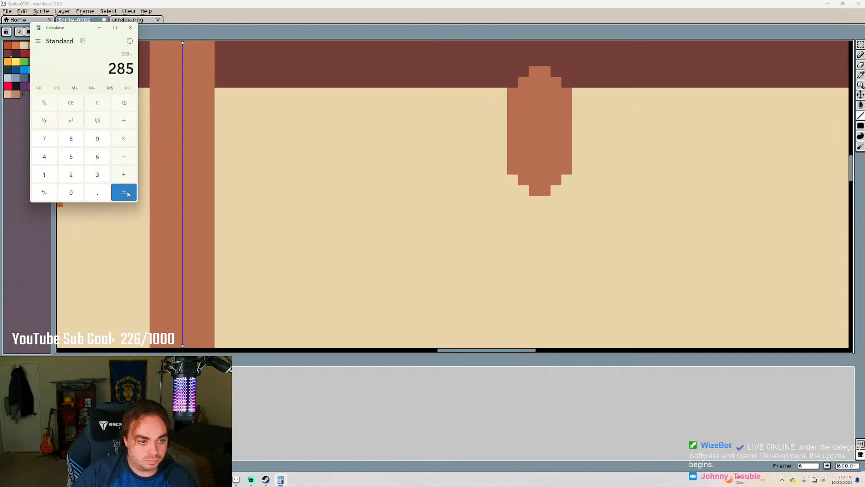
{"action": "left_click", "coordinate": [113, 190]}
{"action": "left_click", "coordinate": [131, 28]}
Examine the spacing between the central beam, the copper-brown stubs and the outer wall beam, and the empty gable above
{"action": "scroll", "coordinate": [440, 164], "scroll_direction": "down", "scroll_amount": 2}
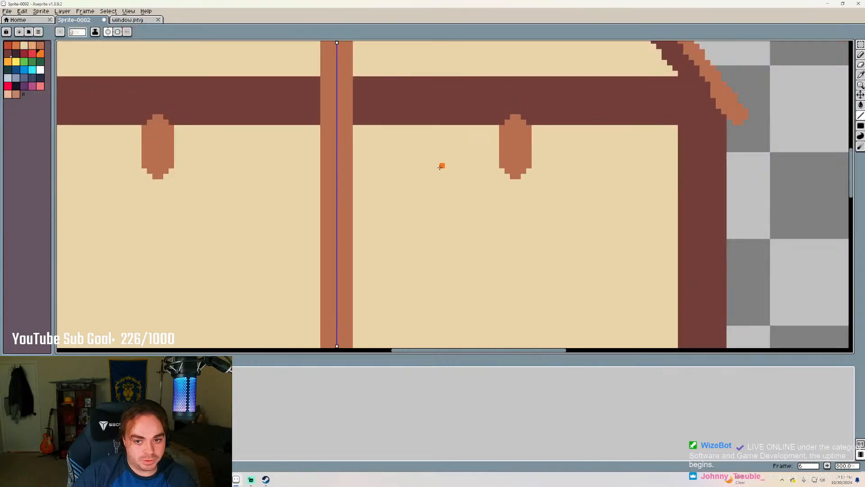
{"action": "scroll", "coordinate": [671, 158], "scroll_direction": "up", "scroll_amount": 2}
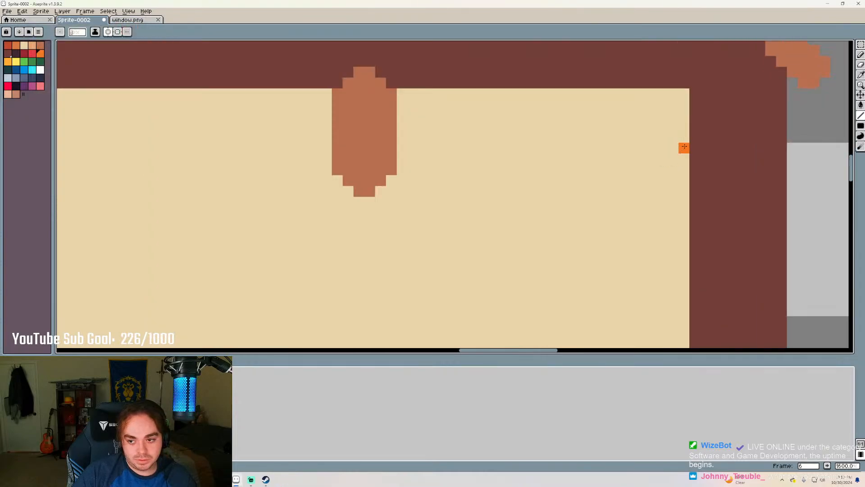
{"action": "scroll", "coordinate": [564, 168], "scroll_direction": "down", "scroll_amount": 2}
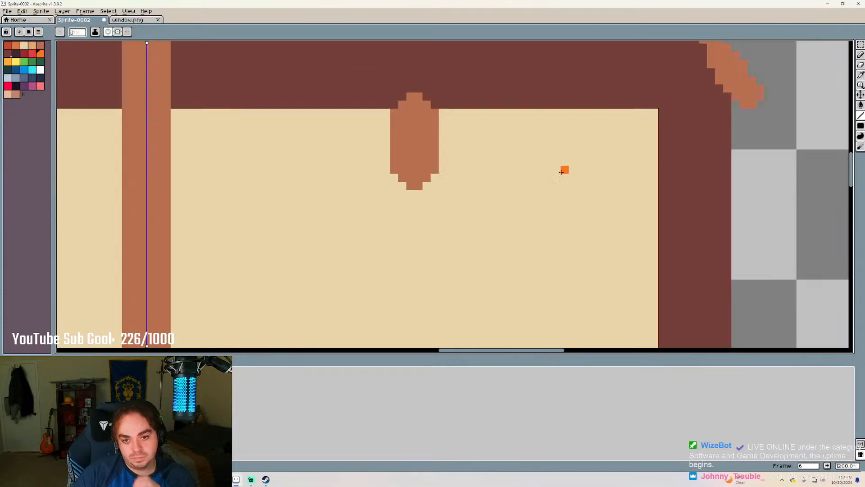
{"action": "scroll", "coordinate": [535, 188], "scroll_direction": "up", "scroll_amount": 1}
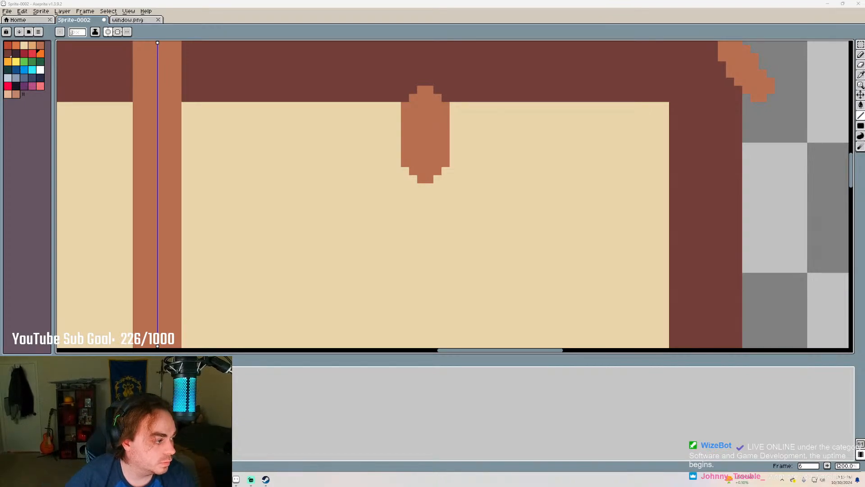
{"action": "scroll", "coordinate": [443, 171], "scroll_direction": "down", "scroll_amount": 4}
{"action": "scroll", "coordinate": [401, 195], "scroll_direction": "up", "scroll_amount": 1}
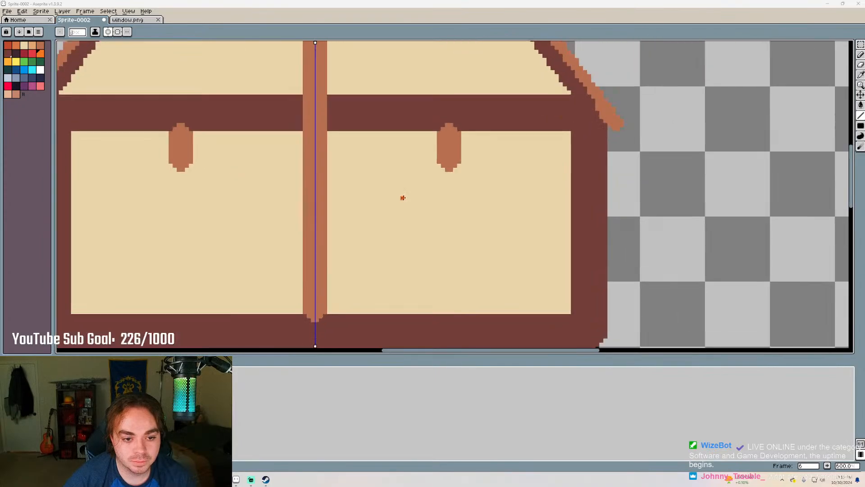
{"action": "scroll", "coordinate": [407, 183], "scroll_direction": "down", "scroll_amount": 2}
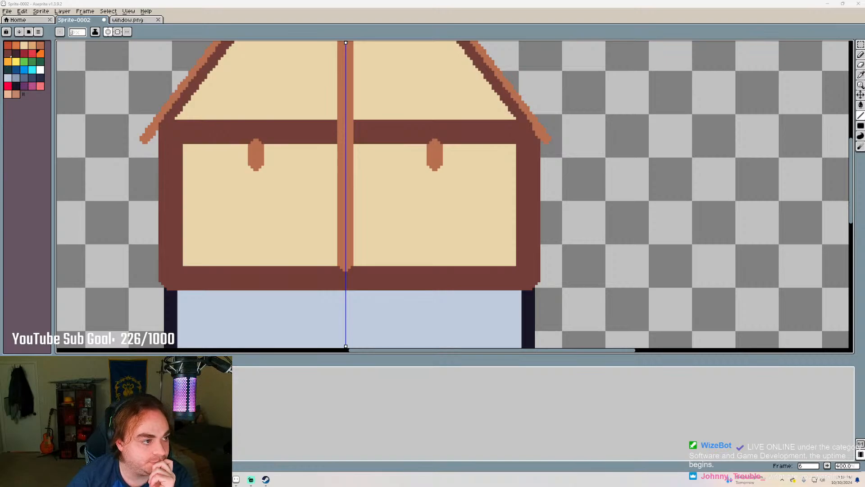
{"action": "scroll", "coordinate": [246, 257], "scroll_direction": "down", "scroll_amount": 2}
{"action": "scroll", "coordinate": [264, 158], "scroll_direction": "up", "scroll_amount": 1}
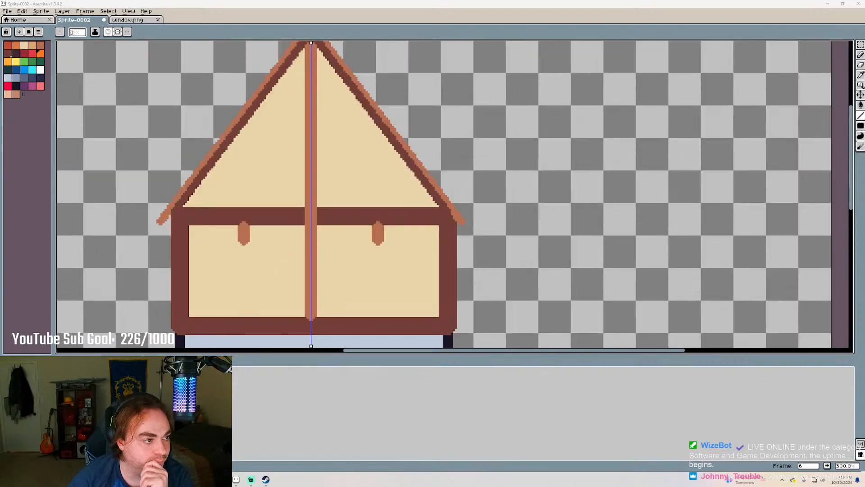
{"action": "scroll", "coordinate": [376, 221], "scroll_direction": "up", "scroll_amount": 1}
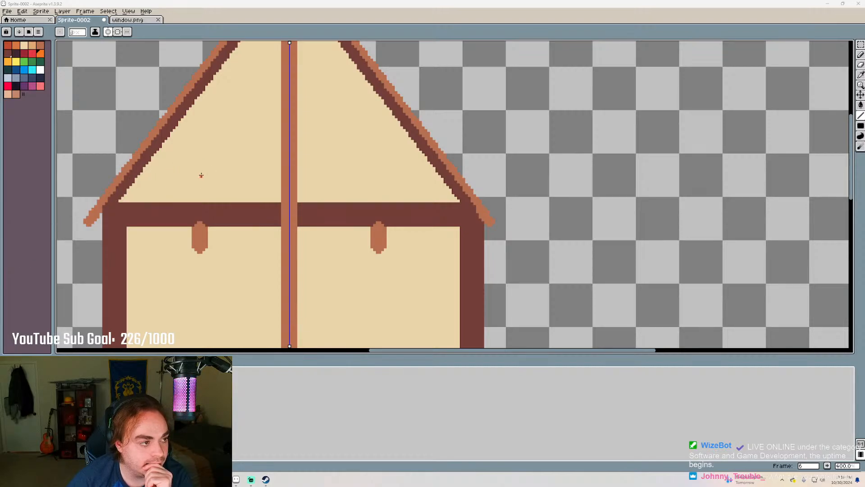
{"action": "scroll", "coordinate": [230, 174], "scroll_direction": "down", "scroll_amount": 1}
{"action": "scroll", "coordinate": [280, 53], "scroll_direction": "up", "scroll_amount": 2}
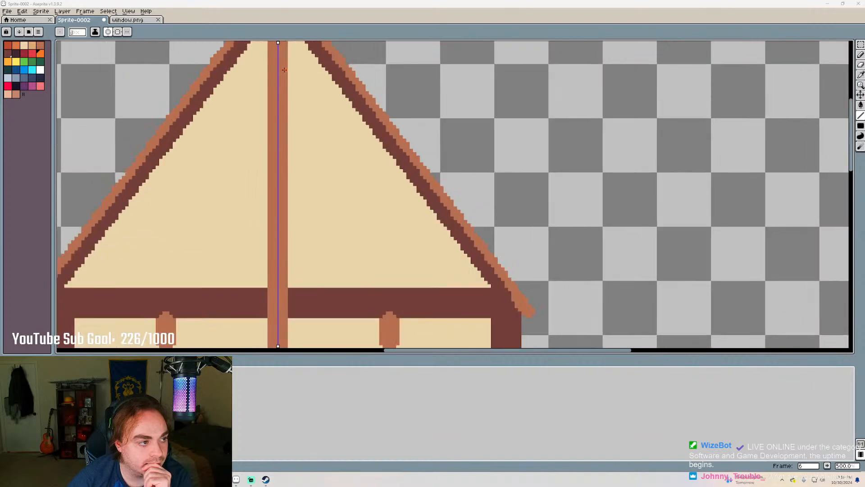
{"action": "scroll", "coordinate": [286, 67], "scroll_direction": "down", "scroll_amount": 1}
{"action": "scroll", "coordinate": [290, 108], "scroll_direction": "up", "scroll_amount": 1}
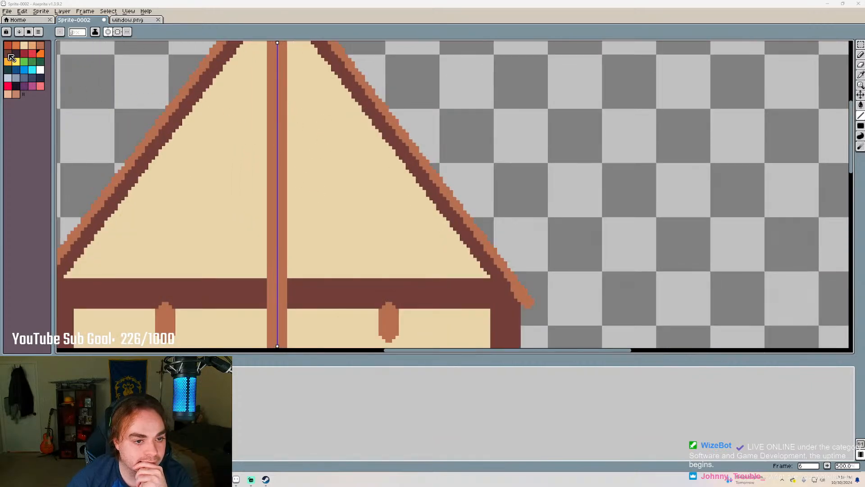
Try thin light-brown horizontal strokes across the central beam in the gable with the mirrored Pencil tool
{"action": "left_click", "coordinate": [40, 45]}
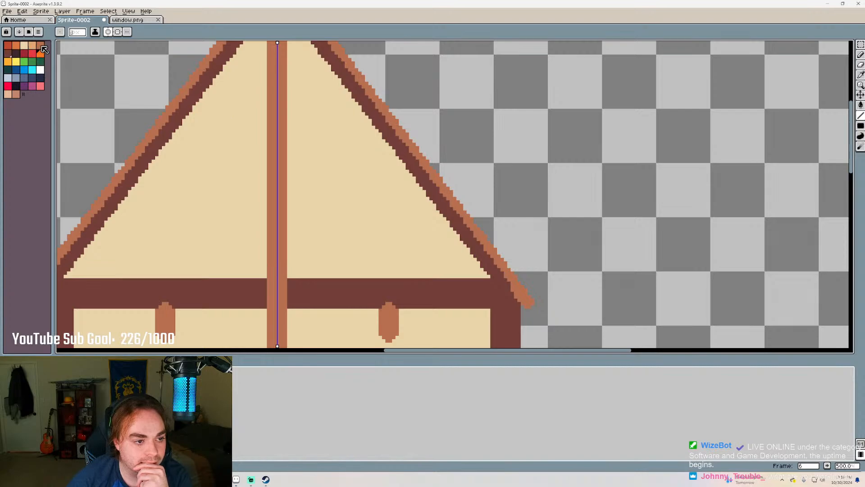
{"action": "key", "text": "bracketright"}
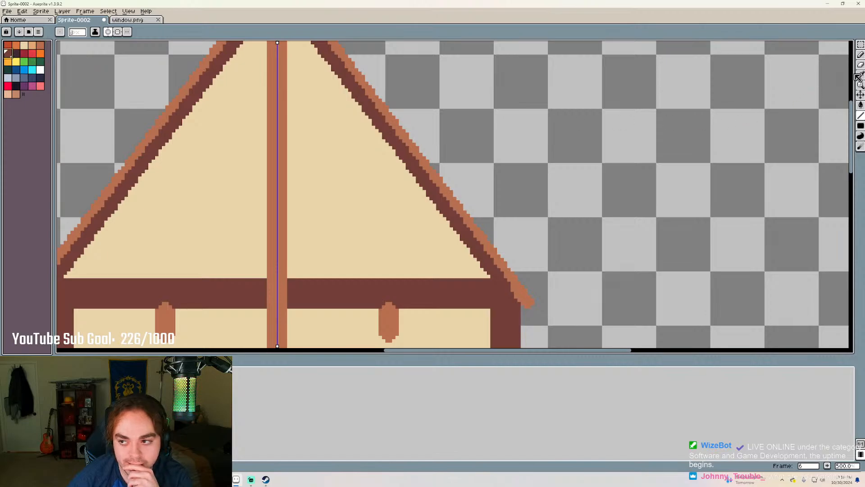
{"action": "left_click", "coordinate": [860, 54]}
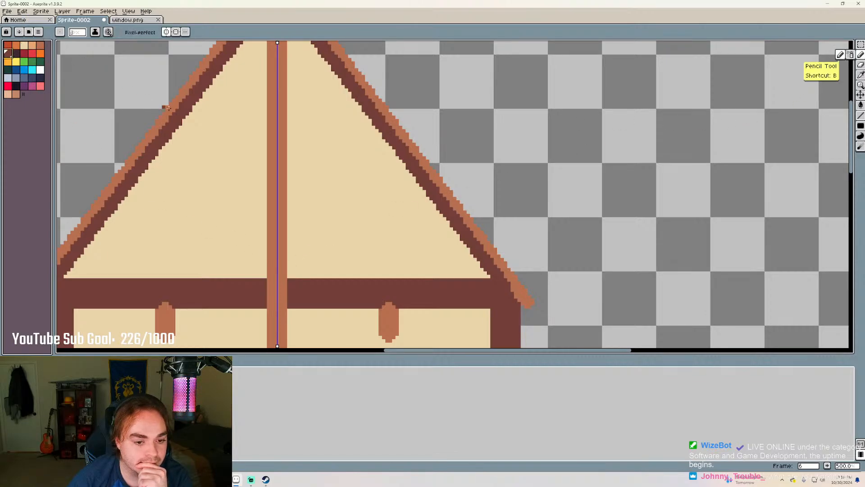
{"action": "scroll", "coordinate": [259, 143], "scroll_direction": "down", "scroll_amount": 1}
{"action": "scroll", "coordinate": [230, 164], "scroll_direction": "up", "scroll_amount": 1}
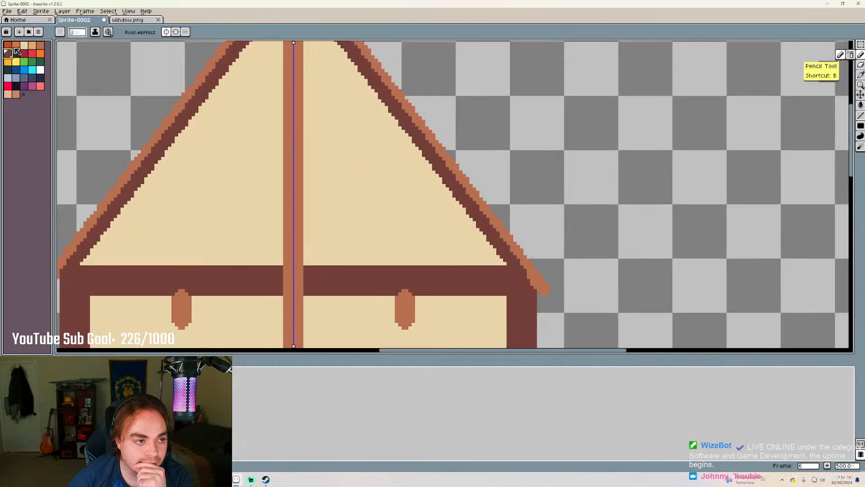
{"action": "left_click", "coordinate": [41, 45]}
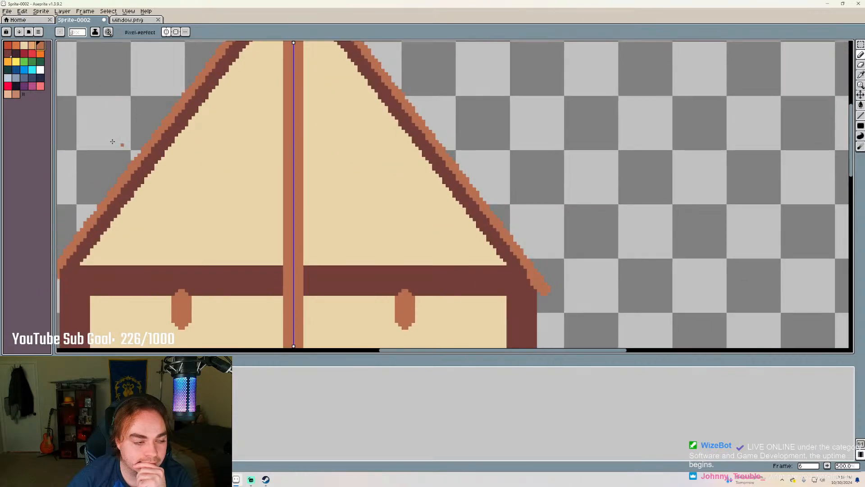
{"action": "left_click", "coordinate": [16, 93]}
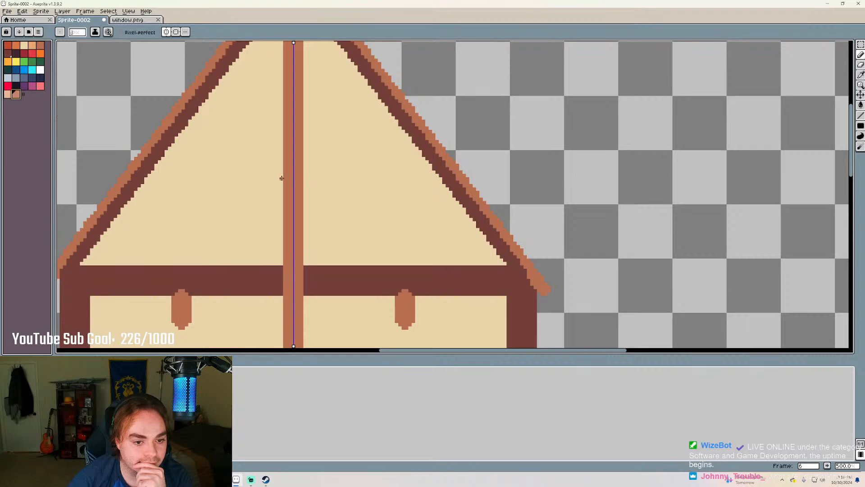
{"action": "mouse_move", "coordinate": [283, 178]}
{"action": "left_mouse_down"}
{"action": "mouse_move", "coordinate": [252, 194]}
{"action": "mouse_move", "coordinate": [359, 186]}
{"action": "left_mouse_up"}
{"action": "key", "text": "ctrl+z"}
{"action": "left_click", "coordinate": [265, 180]}
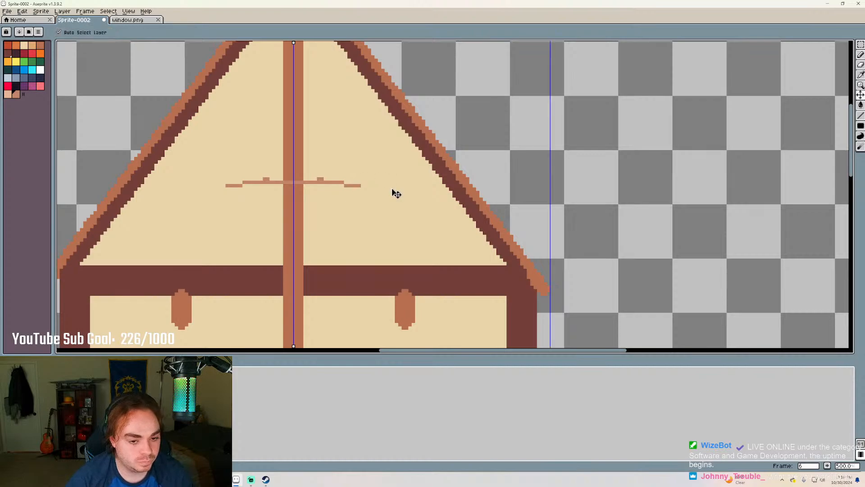
{"action": "key", "text": "ctrl+z"}
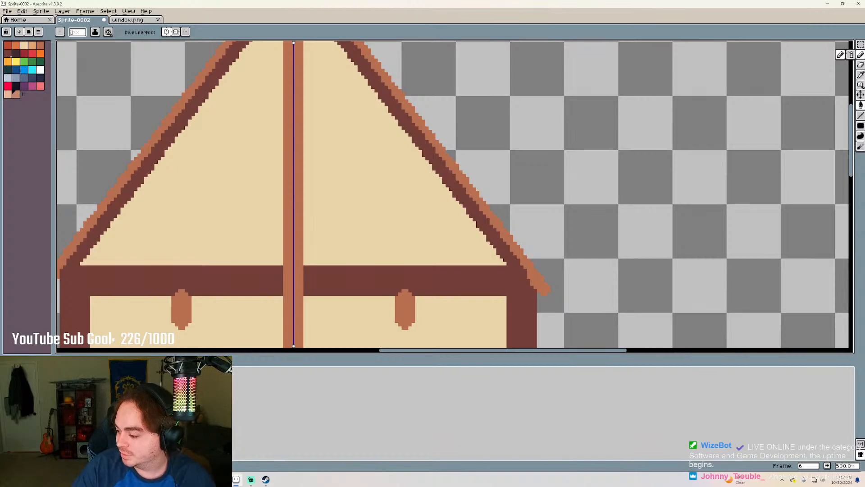
Switch to Steam and search the store for "forbidden flask"
{"action": "key", "text": "alt+Tab"}
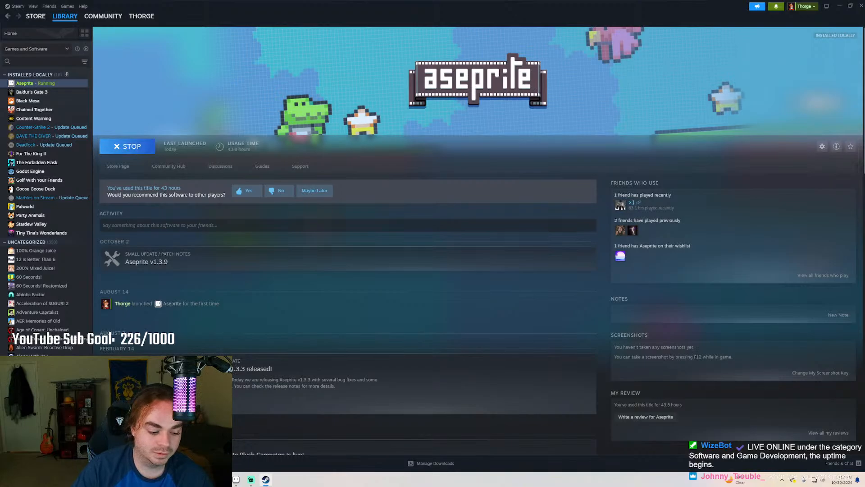
{"action": "left_click", "coordinate": [36, 16]}
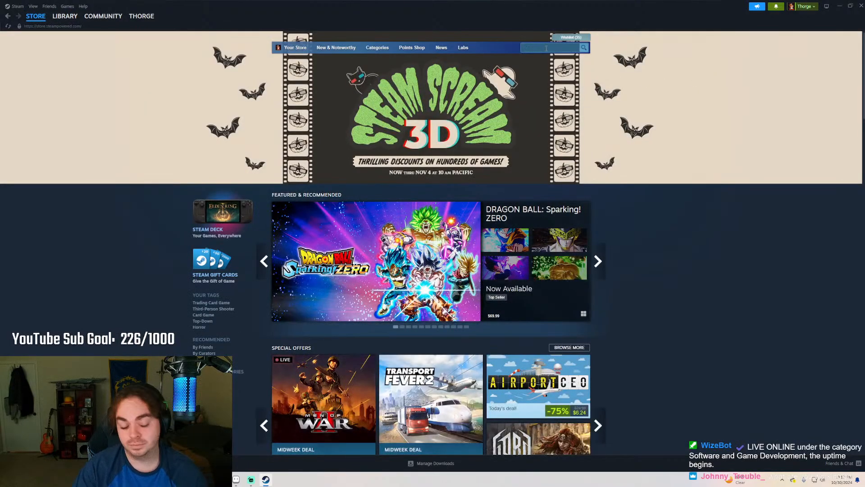
{"action": "type", "text": "forbidden"}
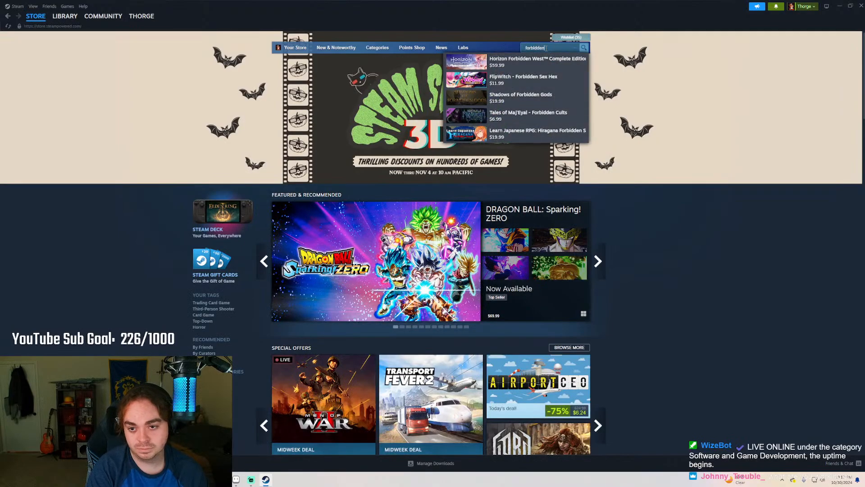
{"action": "type", "text": " flask"}
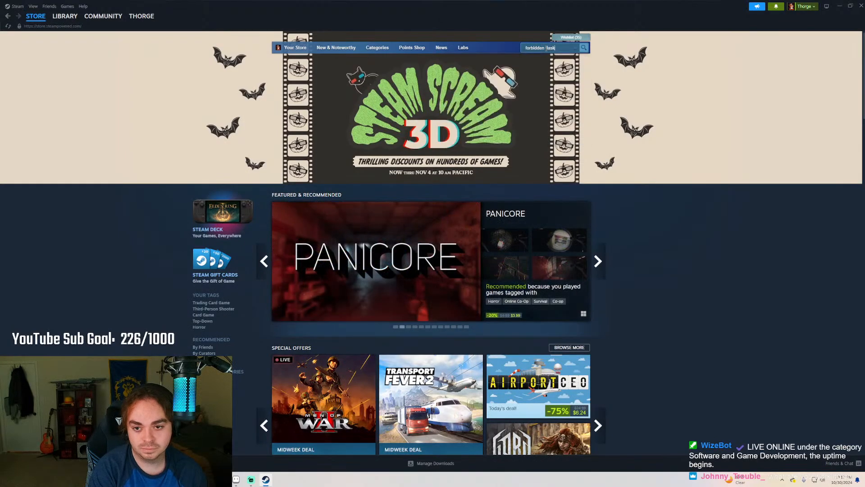
{"action": "key", "text": "Return"}
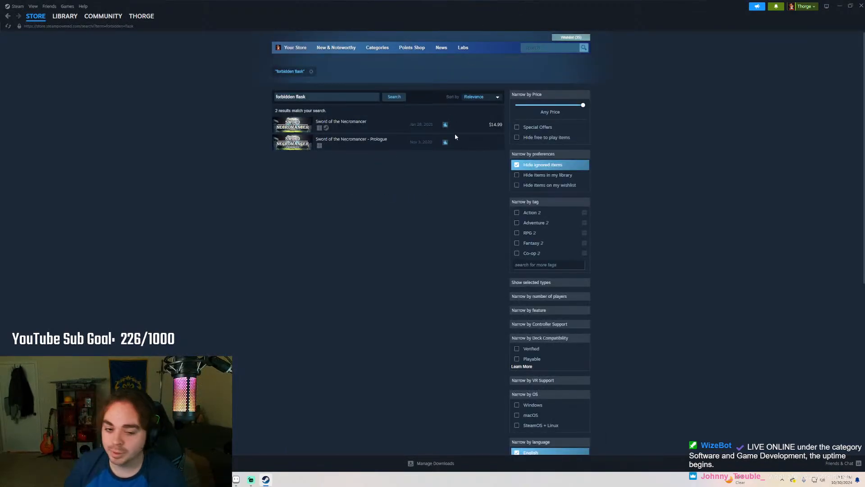
Switch from Steam back to Aseprite and set up the Curve tool with the dark reddish-brown beam colour
{"action": "left_click", "coordinate": [838, 5]}
{"action": "scroll", "coordinate": [411, 222], "scroll_direction": "down", "scroll_amount": 2}
{"action": "scroll", "coordinate": [299, 224], "scroll_direction": "up", "scroll_amount": 2}
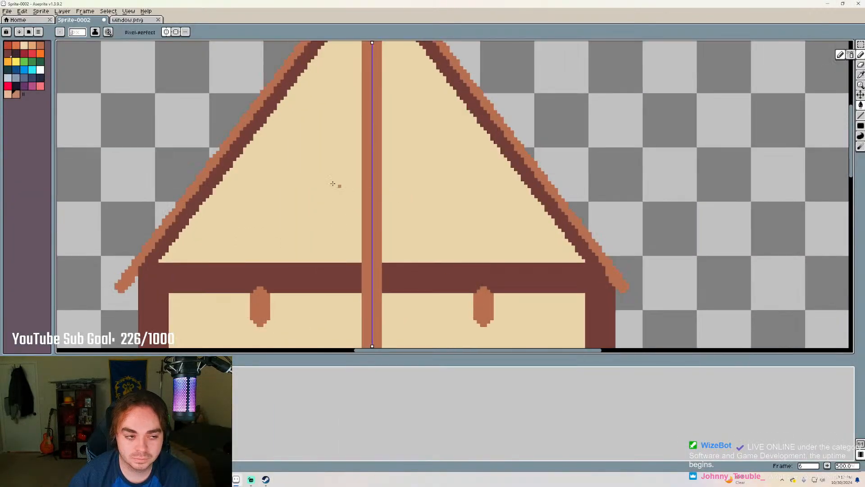
{"action": "scroll", "coordinate": [344, 153], "scroll_direction": "up", "scroll_amount": 1}
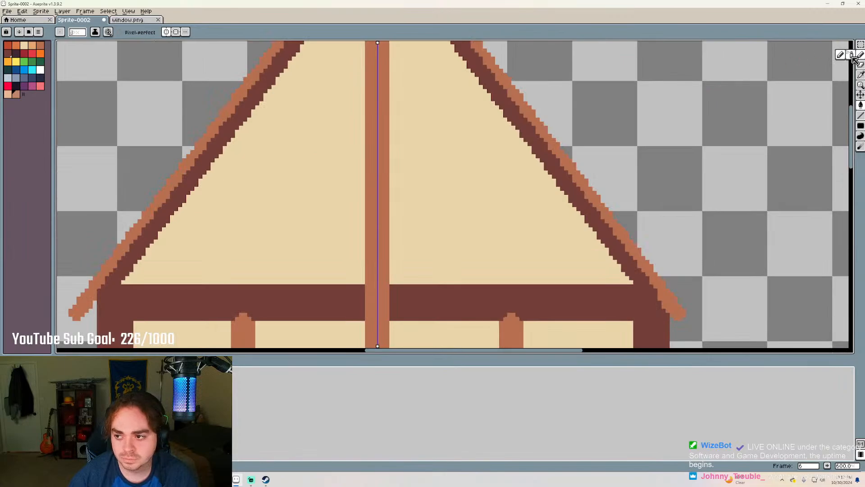
{"action": "left_click", "coordinate": [861, 116]}
{"action": "left_click", "coordinate": [854, 116]}
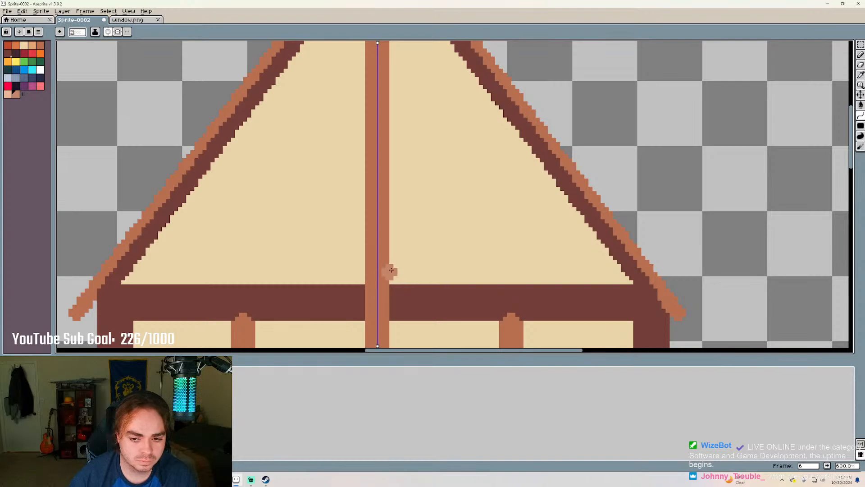
{"action": "left_click", "coordinate": [17, 55]}
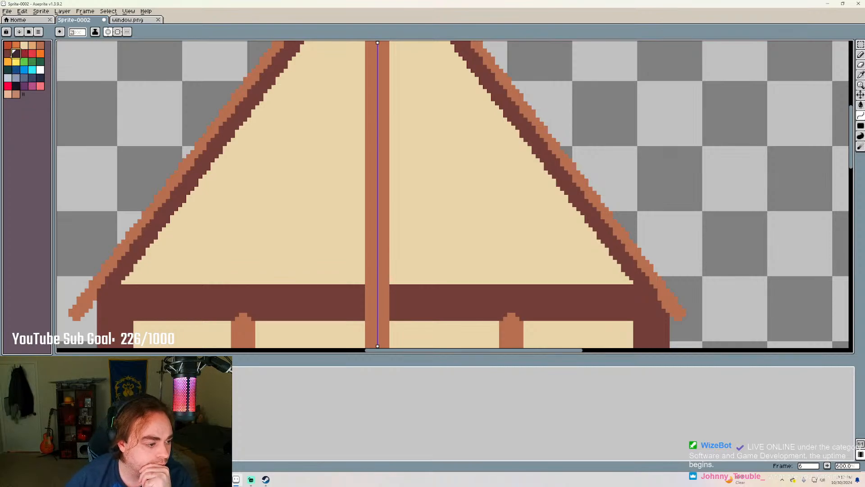
{"action": "left_click", "coordinate": [8, 53]}
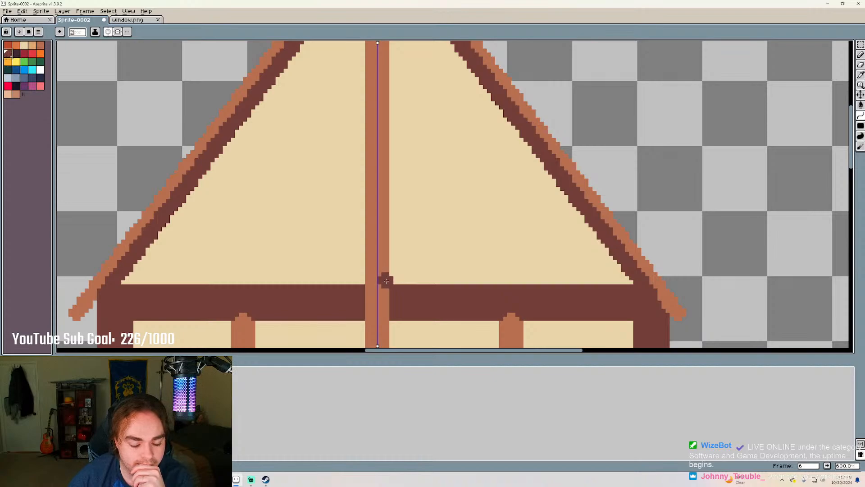
Try mirrored dark-brown curved braces running from the foot of the gable's central beam up to the roof slopes
{"action": "mouse_move", "coordinate": [386, 280]}
{"action": "left_mouse_down"}
{"action": "mouse_move", "coordinate": [463, 166]}
{"action": "mouse_move", "coordinate": [512, 131]}
{"action": "mouse_move", "coordinate": [527, 142]}
{"action": "left_mouse_up"}
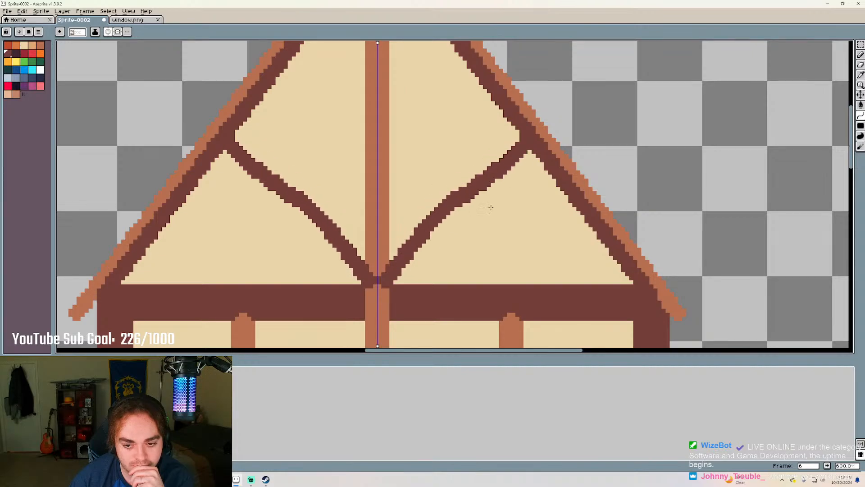
{"action": "scroll", "coordinate": [440, 188], "scroll_direction": "down", "scroll_amount": 1}
{"action": "key", "text": "Escape"}
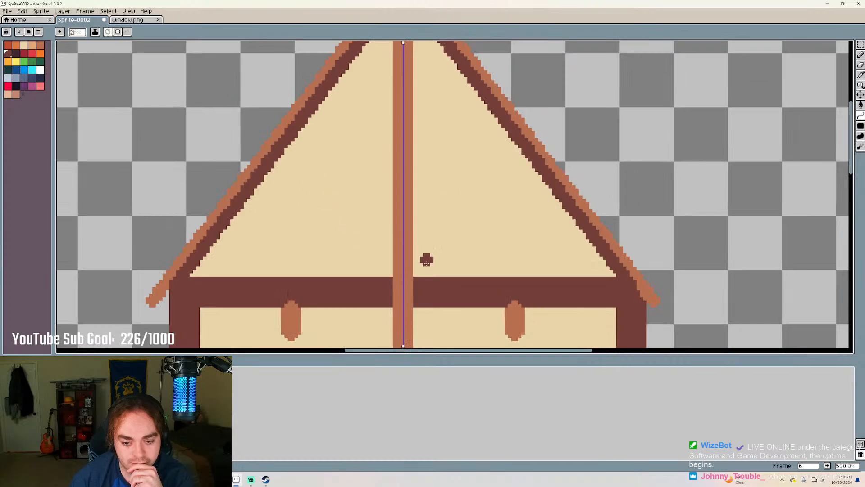
{"action": "left_click_drag", "start_coordinate": [410, 276], "coordinate": [525, 153]}
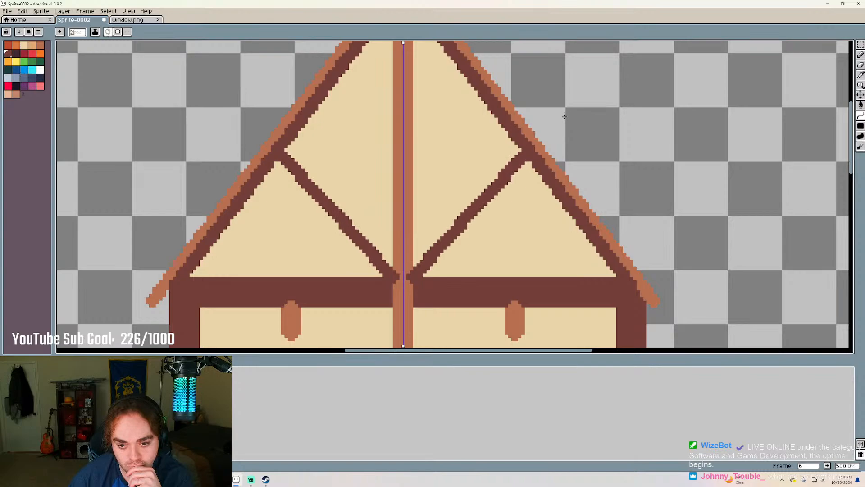
{"action": "key", "text": "ctrl+z"}
{"action": "key", "text": "ctrl+z"}
{"action": "key", "text": "ctrl+z"}
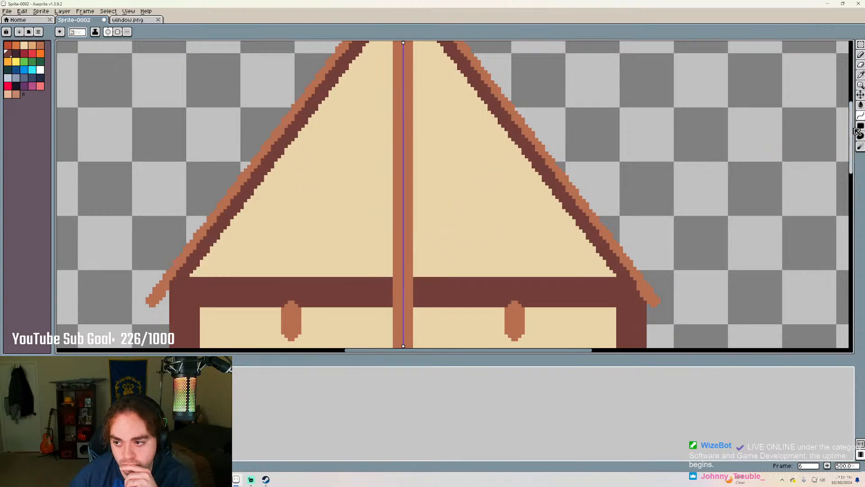
Try other start points and bends for the mirrored curved braces beside the central beam in the gable
{"action": "left_click_drag", "start_coordinate": [415, 276], "coordinate": [509, 188]}
{"action": "key", "text": "ctrl+z"}
{"action": "mouse_move", "coordinate": [432, 254]}
{"action": "left_mouse_down"}
{"action": "mouse_move", "coordinate": [573, 257]}
{"action": "mouse_move", "coordinate": [498, 147]}
{"action": "left_mouse_up"}
{"action": "key", "text": "ctrl+z"}
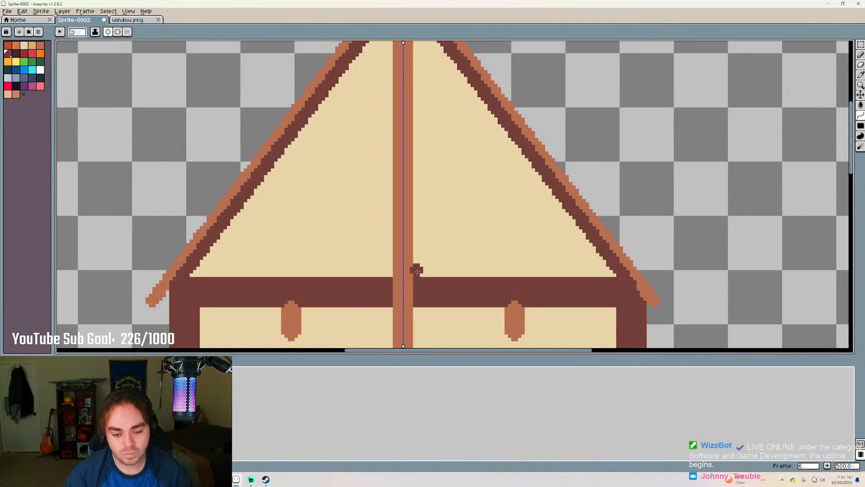
{"action": "key", "text": "ctrl+z"}
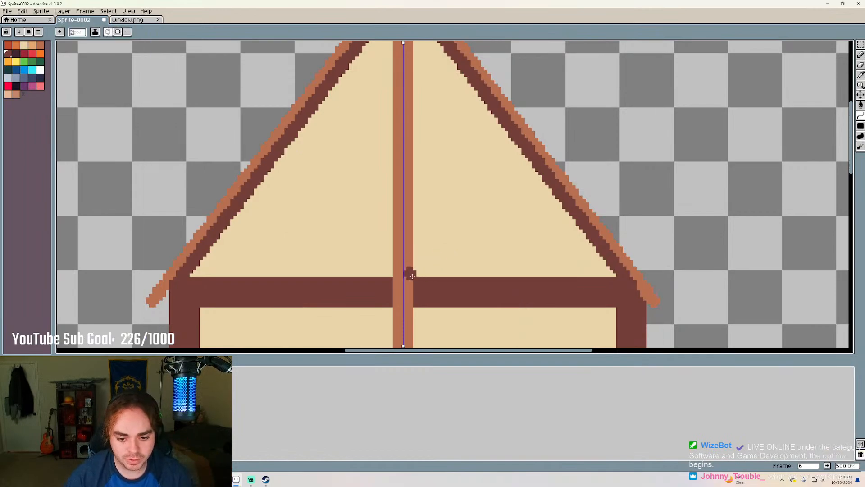
{"action": "key", "text": "ctrl+y"}
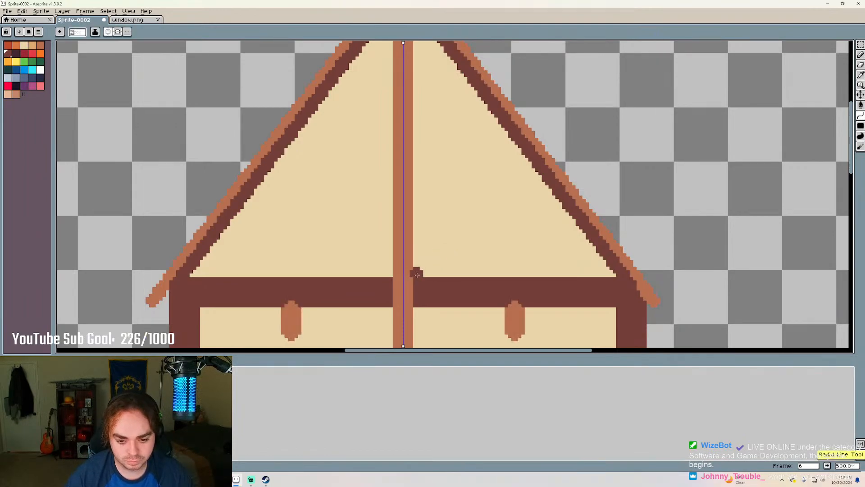
{"action": "left_click_drag", "start_coordinate": [415, 274], "coordinate": [532, 156]}
{"action": "left_click_drag", "start_coordinate": [525, 161], "coordinate": [528, 158]}
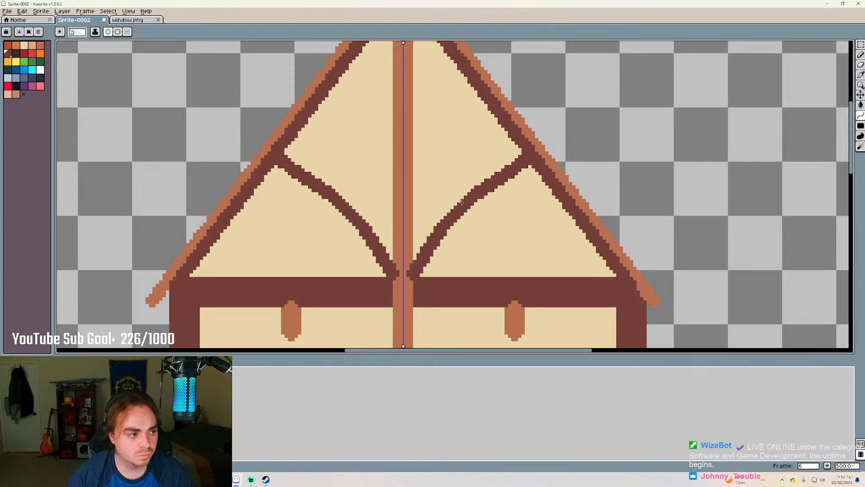
{"action": "key", "text": "Escape"}
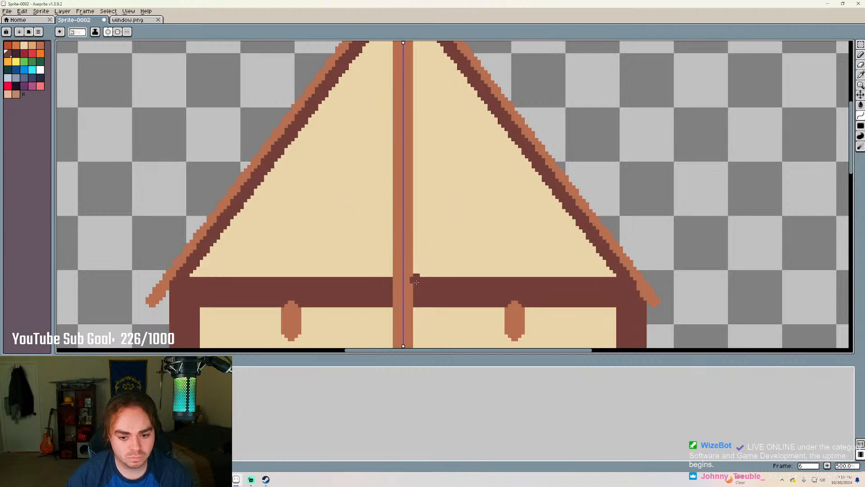
Draw mirrored dark-brown braces from the central beam's foot to the roof slopes, arching upward towards the central beam
{"action": "mouse_move", "coordinate": [412, 277]}
{"action": "left_mouse_down"}
{"action": "mouse_move", "coordinate": [491, 162]}
{"action": "mouse_move", "coordinate": [523, 146]}
{"action": "mouse_move", "coordinate": [453, 195]}
{"action": "left_mouse_up"}
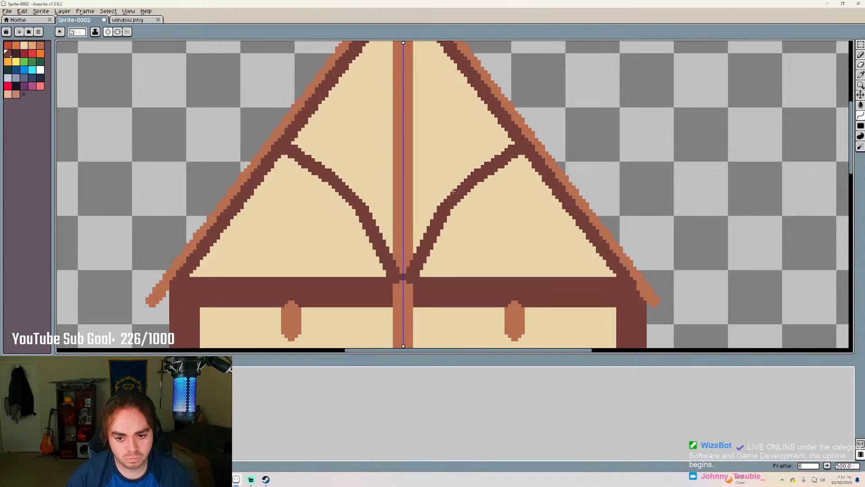
{"action": "mouse_move", "coordinate": [455, 194]}
{"action": "left_mouse_down"}
{"action": "mouse_move", "coordinate": [452, 181]}
{"action": "mouse_move", "coordinate": [448, 190]}
{"action": "left_mouse_up"}
{"action": "scroll", "coordinate": [468, 212], "scroll_direction": "down", "scroll_amount": 4}
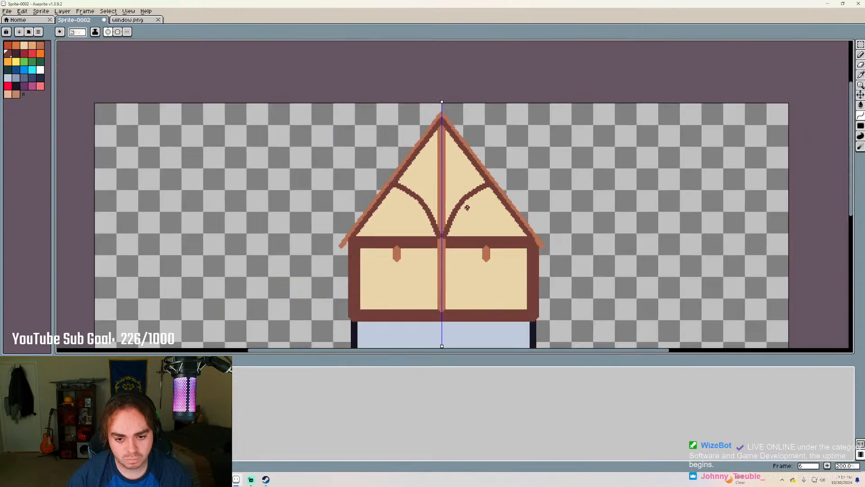
{"action": "scroll", "coordinate": [494, 238], "scroll_direction": "up", "scroll_amount": 2}
{"action": "scroll", "coordinate": [467, 254], "scroll_direction": "down", "scroll_amount": 1}
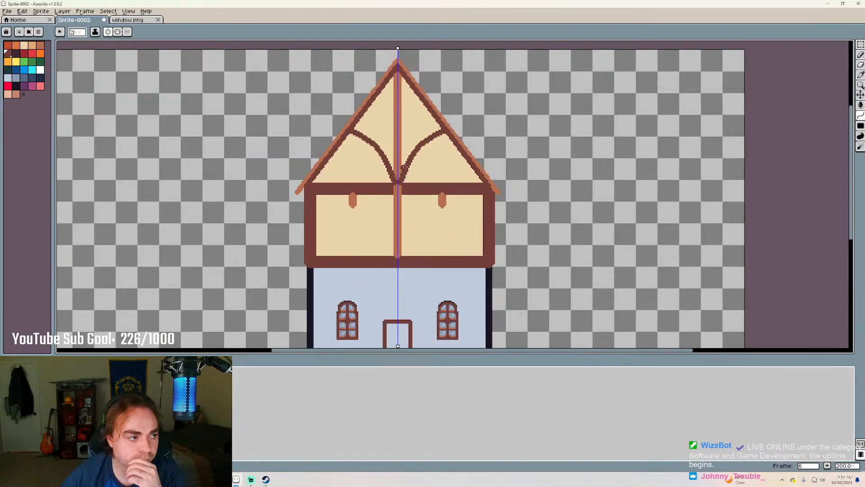
{"action": "scroll", "coordinate": [450, 142], "scroll_direction": "up", "scroll_amount": 3}
{"action": "scroll", "coordinate": [451, 142], "scroll_direction": "up", "scroll_amount": 2}
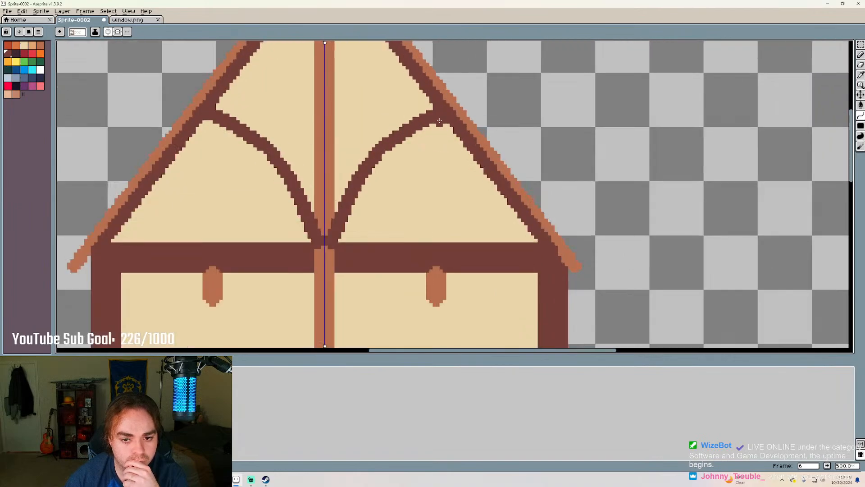
With the Line tool, draw mirrored dark-brown vertical posts from the junctions of braces and roof down to the gable's base beam
{"action": "left_click", "coordinate": [860, 116]}
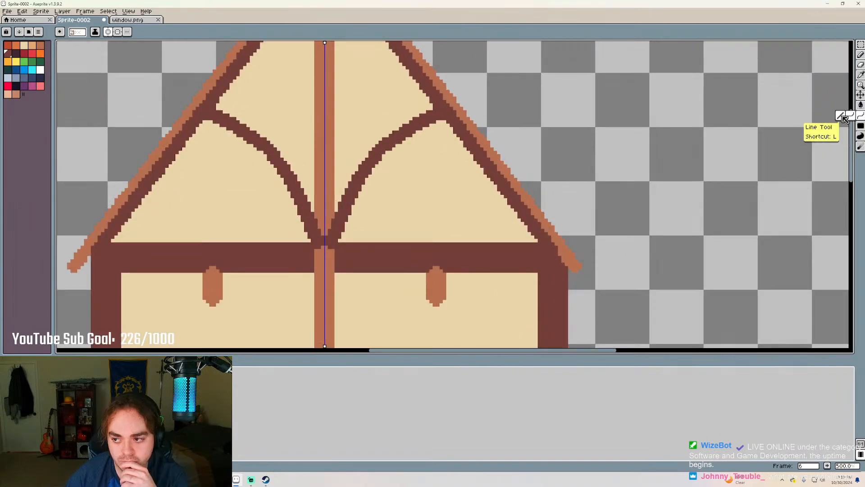
{"action": "left_click", "coordinate": [841, 116]}
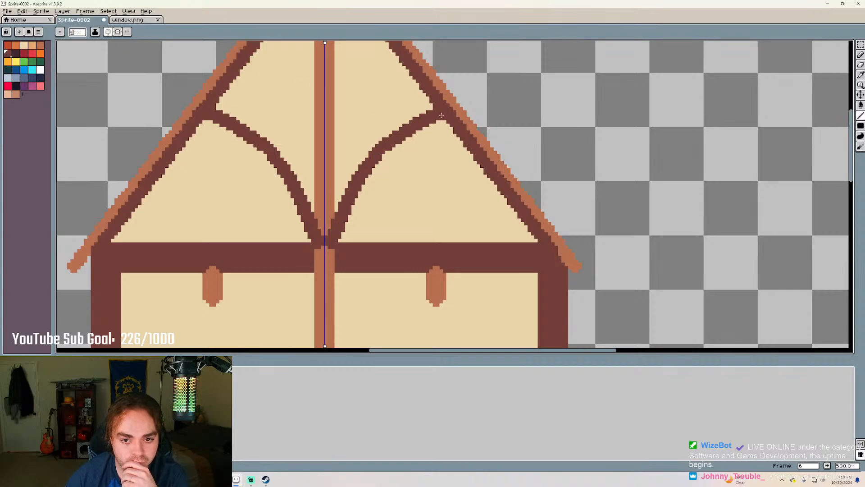
{"action": "scroll", "coordinate": [435, 113], "scroll_direction": "up", "scroll_amount": 4}
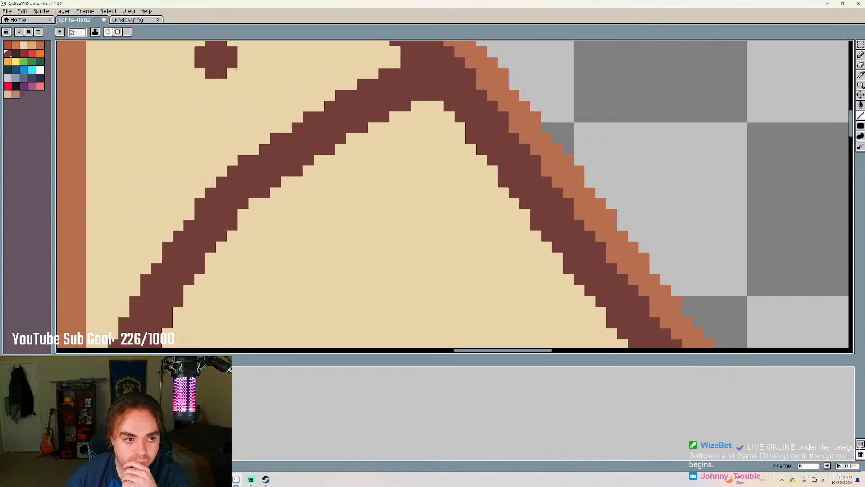
{"action": "left_click_drag", "start_coordinate": [431, 89], "coordinate": [431, 235]}
{"action": "scroll", "coordinate": [437, 190], "scroll_direction": "down", "scroll_amount": 3}
{"action": "key", "text": "ctrl+z"}
{"action": "key", "text": "ctrl+z"}
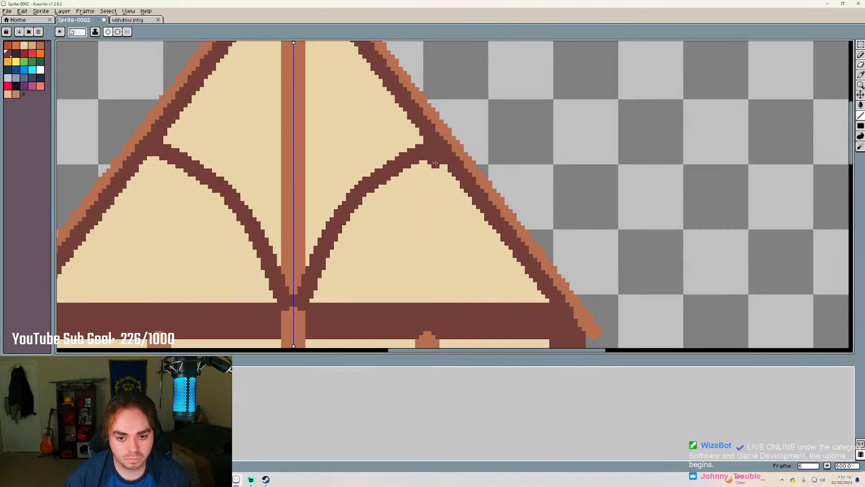
{"action": "left_click_drag", "start_coordinate": [436, 151], "coordinate": [438, 300]}
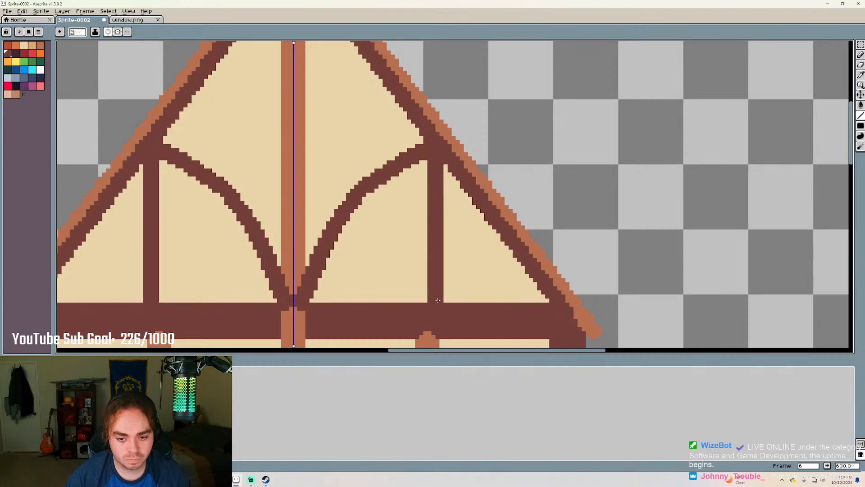
{"action": "scroll", "coordinate": [421, 218], "scroll_direction": "down", "scroll_amount": 2}
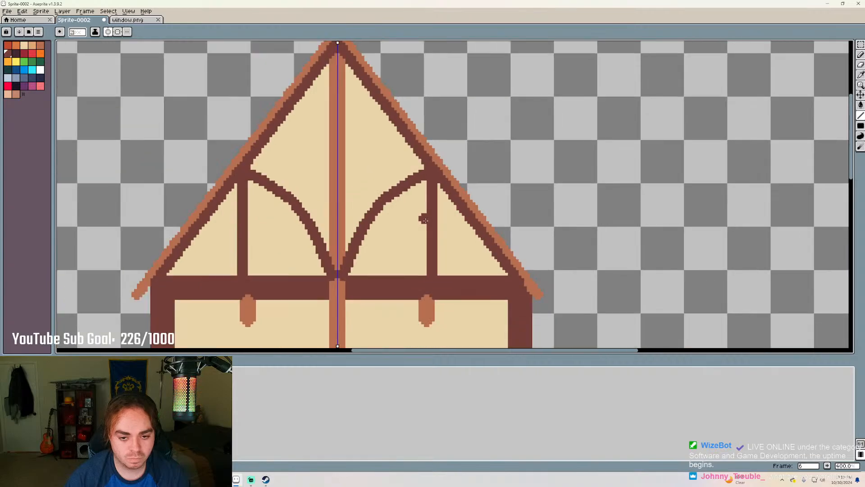
Draw a dark-brown horizontal beam across the gable, joining the two roof slopes at the height where the curved braces end
{"action": "scroll", "coordinate": [335, 134], "scroll_direction": "up", "scroll_amount": 2}
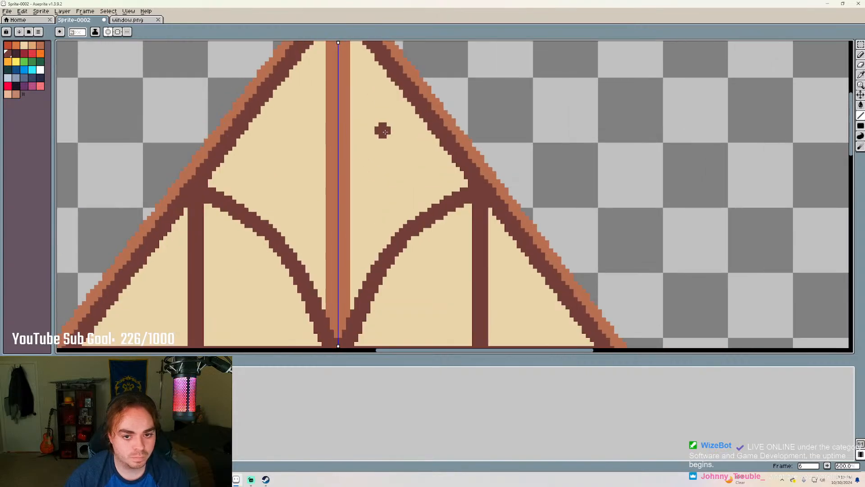
{"action": "scroll", "coordinate": [423, 141], "scroll_direction": "down", "scroll_amount": 4}
{"action": "scroll", "coordinate": [423, 142], "scroll_direction": "up", "scroll_amount": 3}
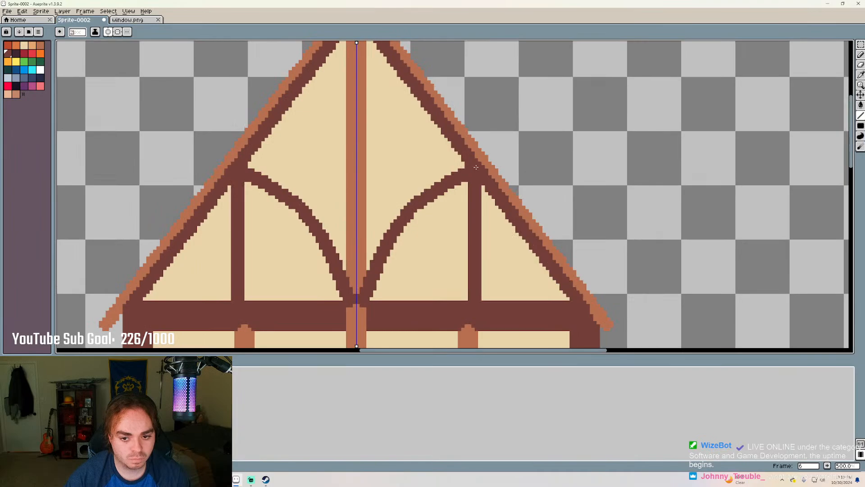
{"action": "mouse_move", "coordinate": [476, 168]}
{"action": "left_mouse_down"}
{"action": "mouse_move", "coordinate": [355, 168]}
{"action": "mouse_move", "coordinate": [356, 106]}
{"action": "mouse_move", "coordinate": [362, 167]}
{"action": "left_mouse_up"}
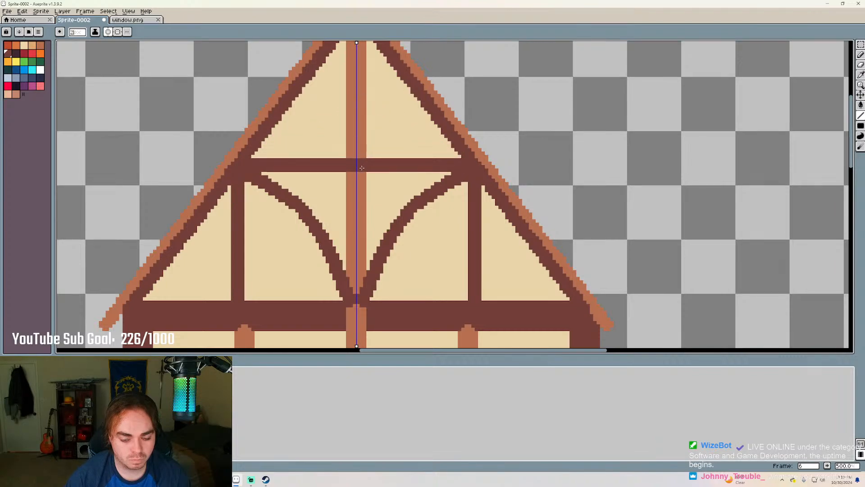
{"action": "scroll", "coordinate": [361, 167], "scroll_direction": "down", "scroll_amount": 5}
{"action": "scroll", "coordinate": [311, 93], "scroll_direction": "up", "scroll_amount": 3}
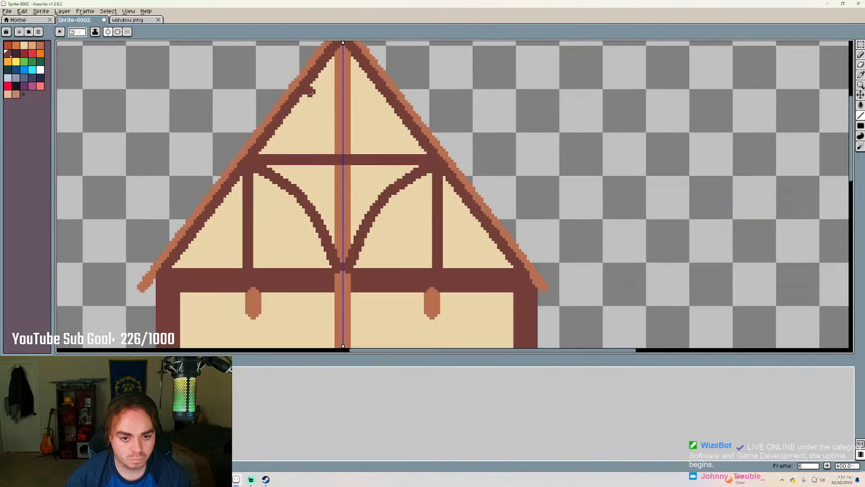
Draw mirrored straight dark-brown braces in a V from the crossbeam's centre up to the roof slopes near the peak
{"action": "scroll", "coordinate": [311, 93], "scroll_direction": "down", "scroll_amount": 3}
{"action": "scroll", "coordinate": [325, 93], "scroll_direction": "up", "scroll_amount": 3}
{"action": "scroll", "coordinate": [352, 190], "scroll_direction": "up", "scroll_amount": 1}
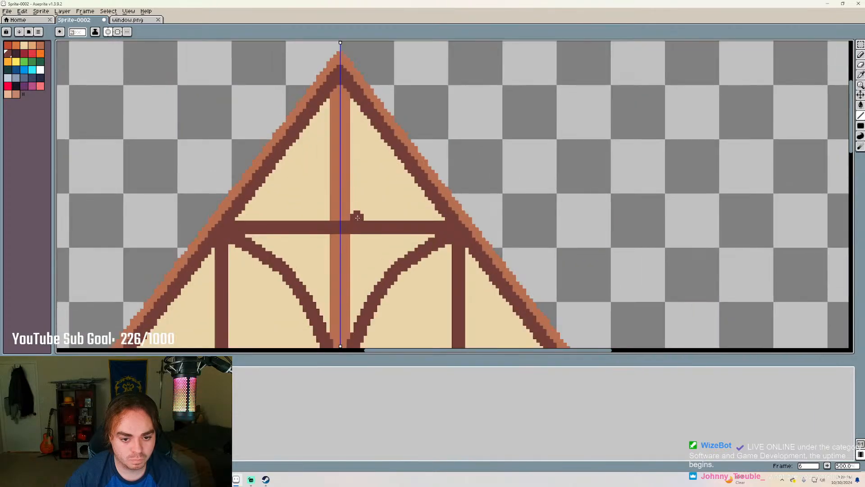
{"action": "mouse_move", "coordinate": [347, 216]}
{"action": "left_mouse_down"}
{"action": "mouse_move", "coordinate": [362, 153]}
{"action": "mouse_move", "coordinate": [381, 128]}
{"action": "left_mouse_up"}
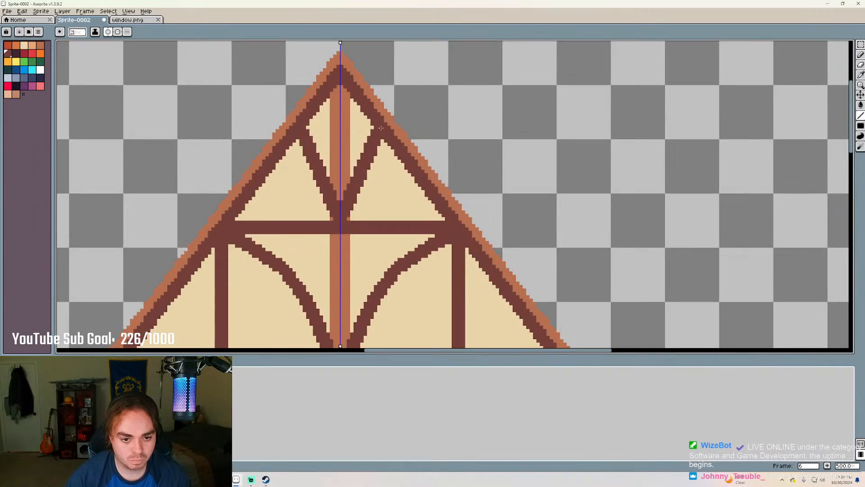
Examine the gable's timber framing against the whole building and the copper-brown stubs below it
{"action": "scroll", "coordinate": [344, 93], "scroll_direction": "down", "scroll_amount": 4}
{"action": "scroll", "coordinate": [344, 125], "scroll_direction": "up", "scroll_amount": 2}
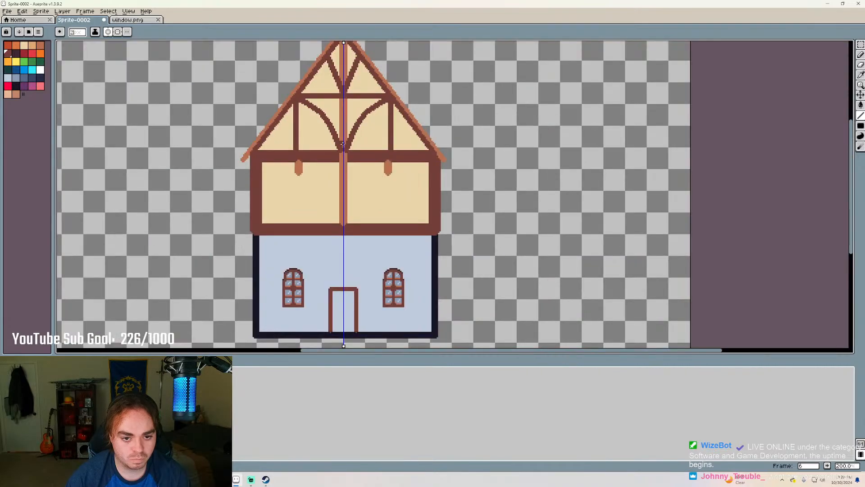
{"action": "scroll", "coordinate": [351, 153], "scroll_direction": "down", "scroll_amount": 1}
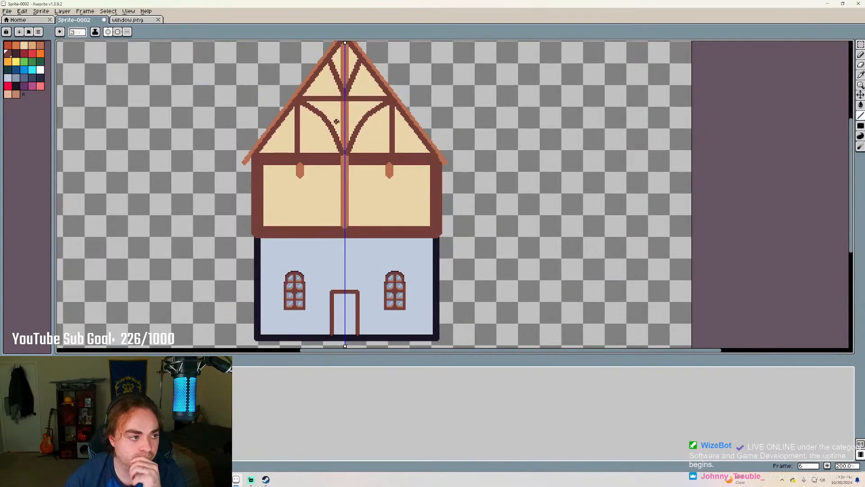
{"action": "scroll", "coordinate": [407, 135], "scroll_direction": "up", "scroll_amount": 2}
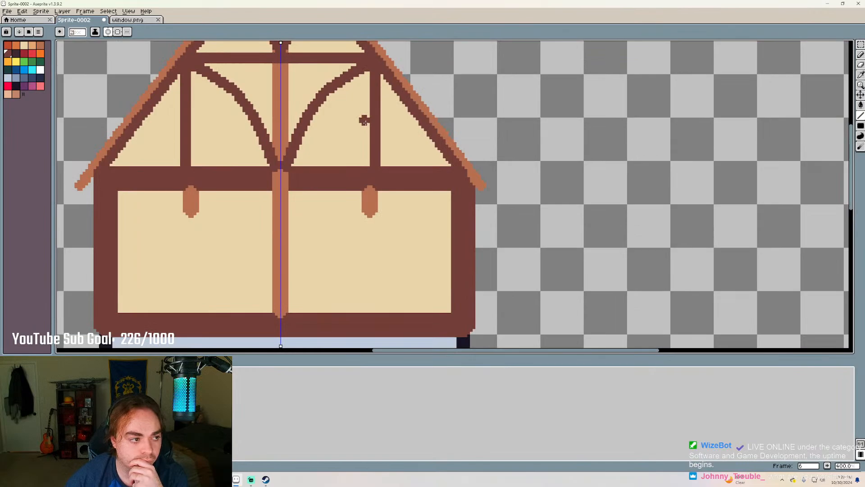
{"action": "scroll", "coordinate": [267, 220], "scroll_direction": "down", "scroll_amount": 1}
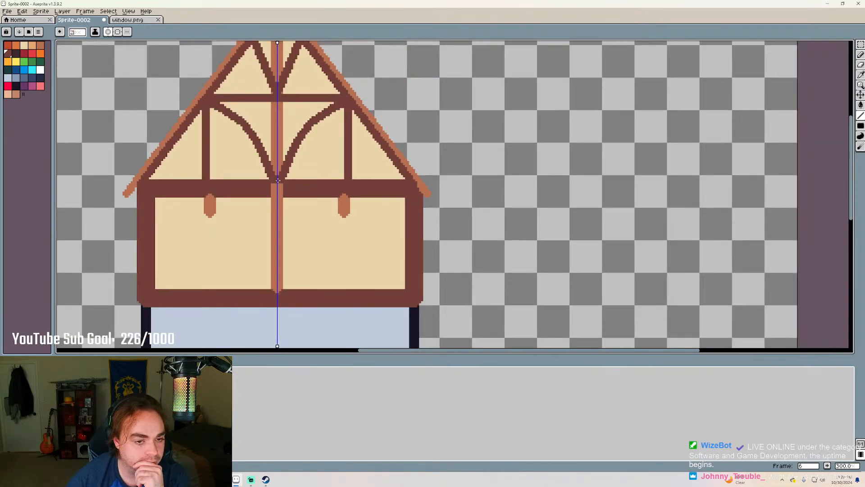
{"action": "scroll", "coordinate": [278, 180], "scroll_direction": "down", "scroll_amount": 1}
{"action": "scroll", "coordinate": [237, 182], "scroll_direction": "up", "scroll_amount": 3}
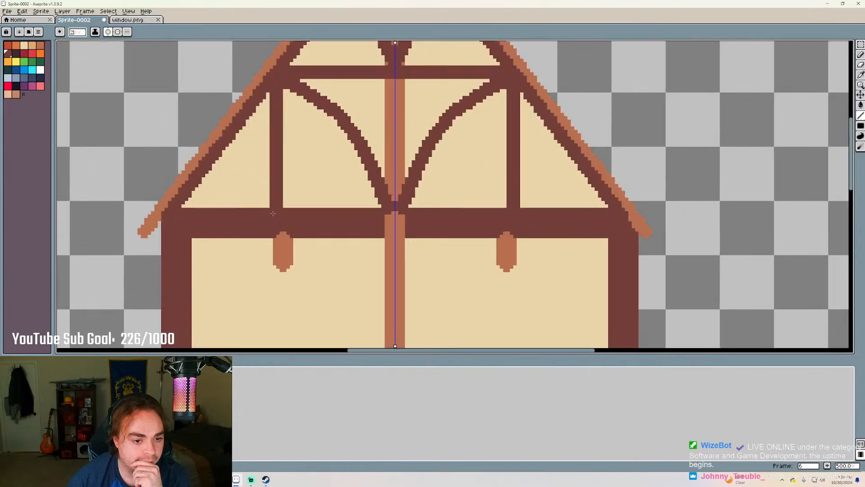
Try mirrored dark-brown diagonal braces from the bases of the gable's vertical posts up to the roof slopes, and undo them
{"action": "left_click_drag", "start_coordinate": [271, 212], "coordinate": [229, 160]}
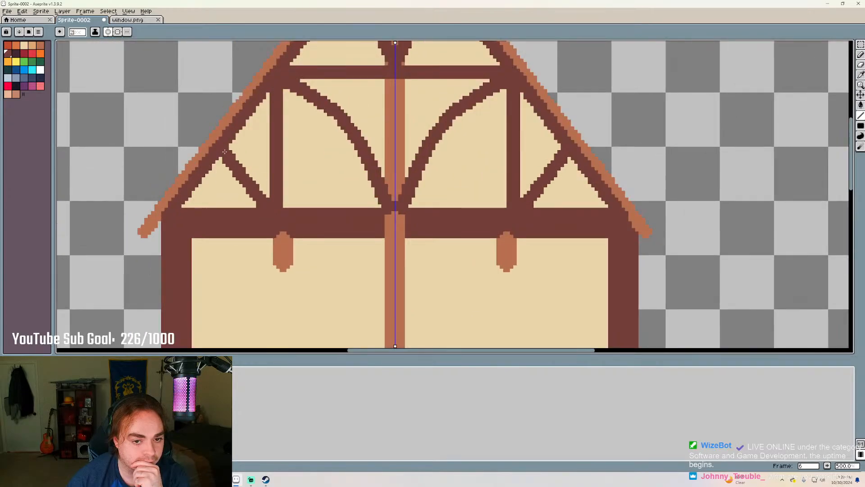
{"action": "key", "text": "ctrl+z"}
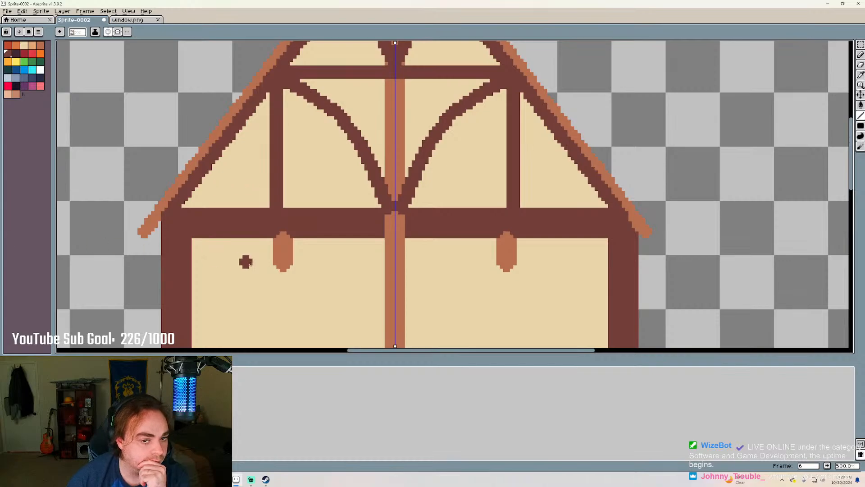
With the Rectangle tool, try thick dark-brown mirrored window frames in the upper storey, undo them, and reduce the brush size
{"action": "scroll", "coordinate": [266, 235], "scroll_direction": "down", "scroll_amount": 4}
{"action": "scroll", "coordinate": [295, 211], "scroll_direction": "up", "scroll_amount": 2}
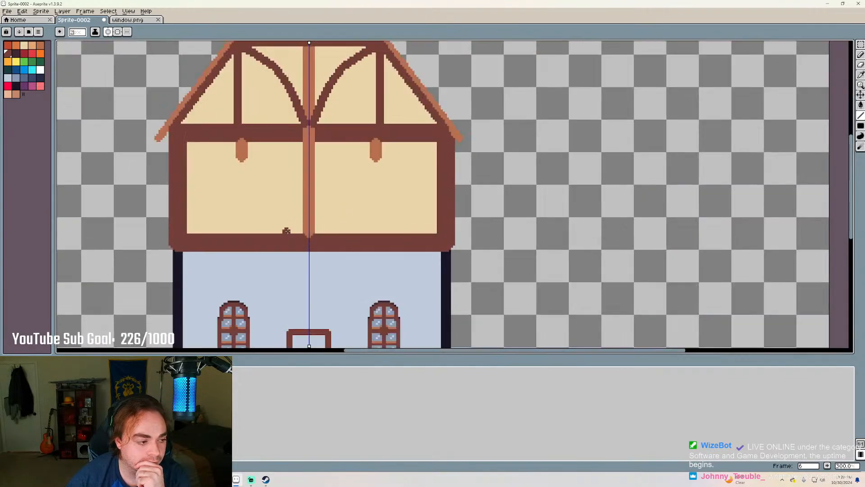
{"action": "scroll", "coordinate": [286, 231], "scroll_direction": "up", "scroll_amount": 1}
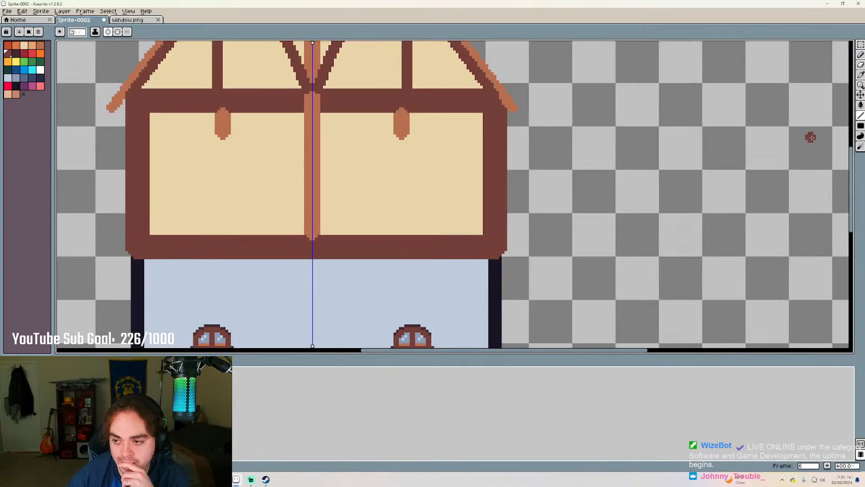
{"action": "left_click_drag", "start_coordinate": [859, 130], "coordinate": [828, 128]}
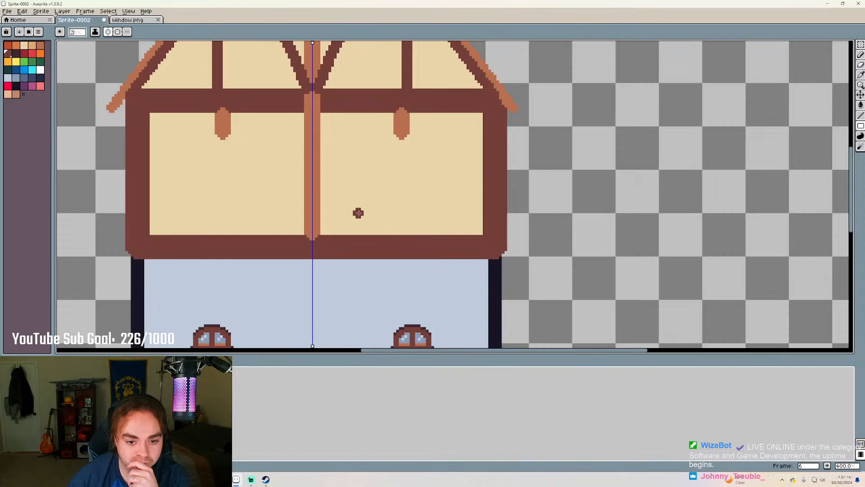
{"action": "mouse_move", "coordinate": [364, 206]}
{"action": "left_mouse_down"}
{"action": "mouse_move", "coordinate": [442, 153]}
{"action": "mouse_move", "coordinate": [403, 191]}
{"action": "mouse_move", "coordinate": [368, 207]}
{"action": "mouse_move", "coordinate": [366, 198]}
{"action": "left_mouse_up"}
{"action": "key", "text": "ctrl+z"}
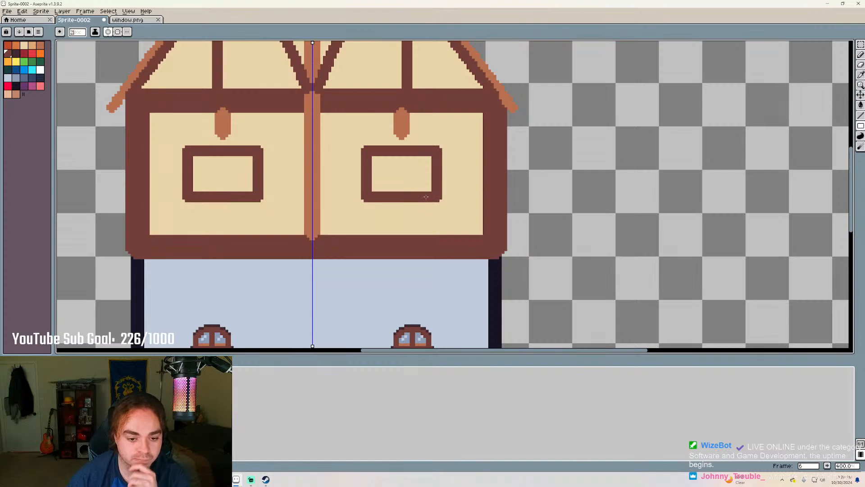
{"action": "key", "text": "v"}
{"action": "key", "text": "ctrl+z"}
{"action": "key", "text": "b"}
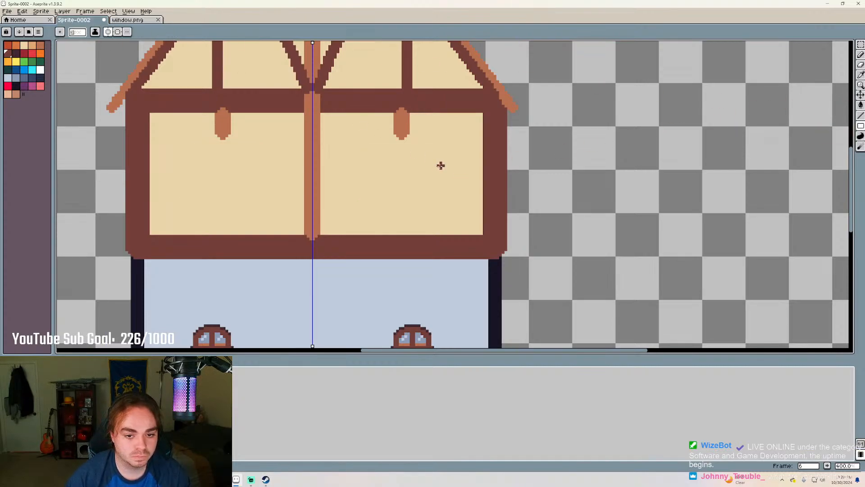
{"action": "mouse_move", "coordinate": [438, 149]}
{"action": "left_mouse_down"}
{"action": "mouse_move", "coordinate": [354, 198]}
{"action": "mouse_move", "coordinate": [446, 149]}
{"action": "mouse_move", "coordinate": [433, 150]}
{"action": "mouse_move", "coordinate": [440, 154]}
{"action": "left_mouse_up"}
{"action": "key", "text": "ctrl+z"}
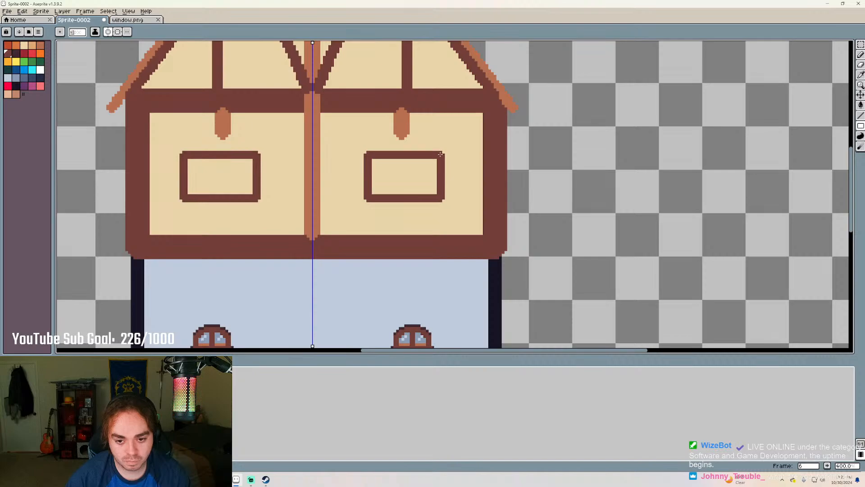
{"action": "key", "text": "ctrl+z"}
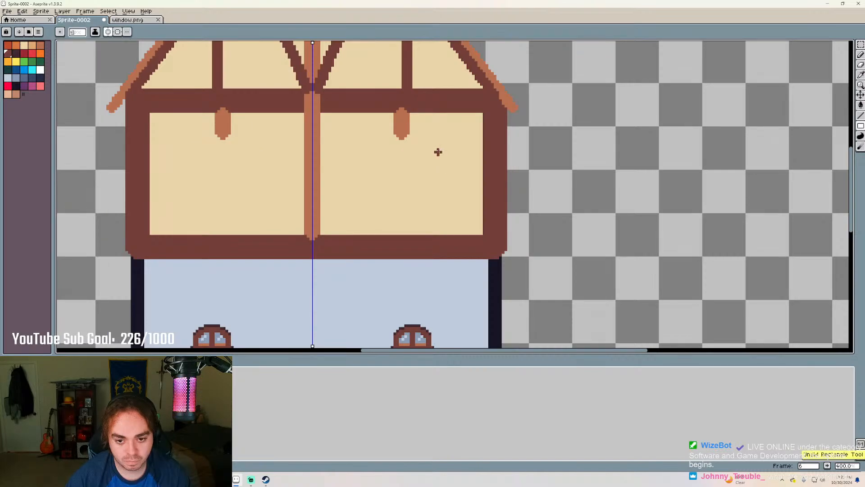
{"action": "left_click_drag", "start_coordinate": [438, 144], "coordinate": [360, 181]}
{"action": "key", "text": "ctrl+z"}
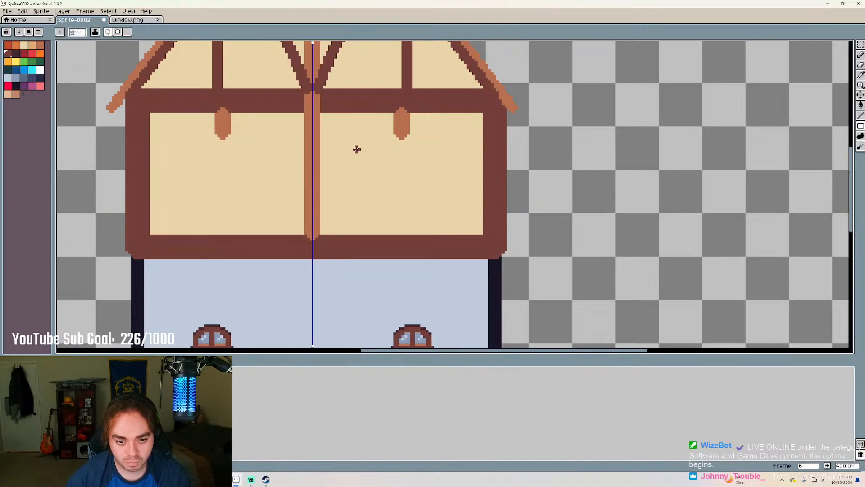
{"action": "left_click_drag", "start_coordinate": [357, 149], "coordinate": [446, 185]}
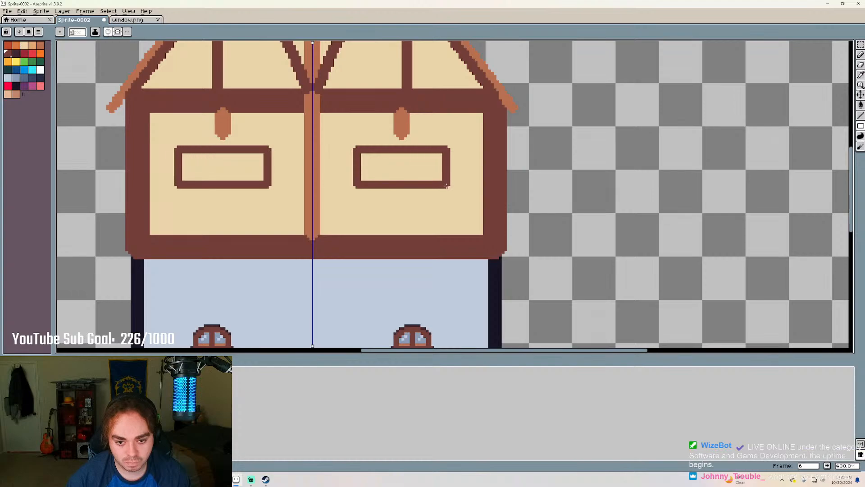
{"action": "key", "text": "ctrl+z"}
Draw mirrored dark-brown rectangular window frames below the copper-brown stubs, and mark the gaps on both sides of the frame with ticked guide lines
{"action": "left_click_drag", "start_coordinate": [363, 143], "coordinate": [440, 192]}
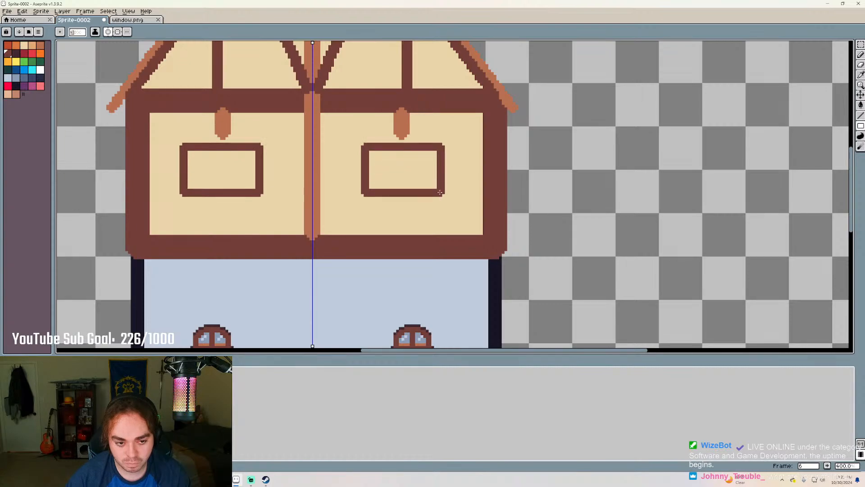
{"action": "scroll", "coordinate": [347, 170], "scroll_direction": "up", "scroll_amount": 5}
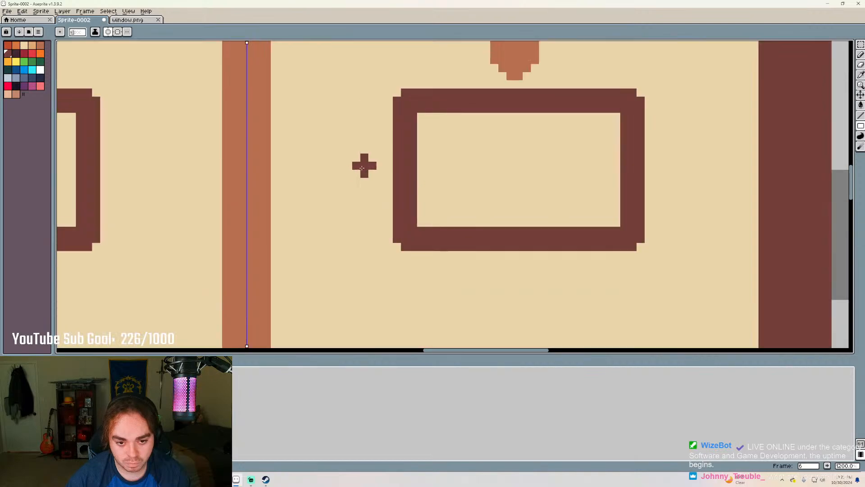
{"action": "mouse_move", "coordinate": [376, 177]}
{"action": "left_mouse_down"}
{"action": "mouse_move", "coordinate": [392, 177]}
{"action": "mouse_move", "coordinate": [257, 180]}
{"action": "left_mouse_up"}
{"action": "scroll", "coordinate": [230, 174], "scroll_direction": "down", "scroll_amount": 1}
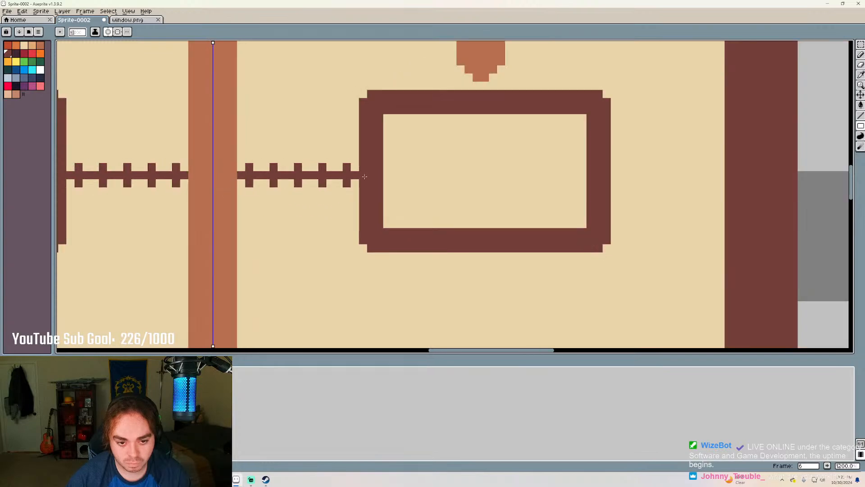
{"action": "scroll", "coordinate": [712, 166], "scroll_direction": "up", "scroll_amount": 1}
{"action": "left_click_drag", "start_coordinate": [594, 177], "coordinate": [723, 179]}
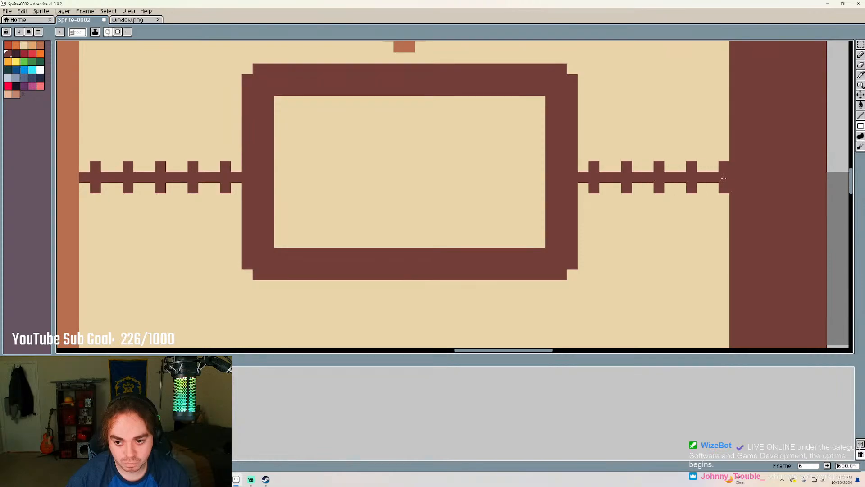
{"action": "scroll", "coordinate": [567, 231], "scroll_direction": "down", "scroll_amount": 1}
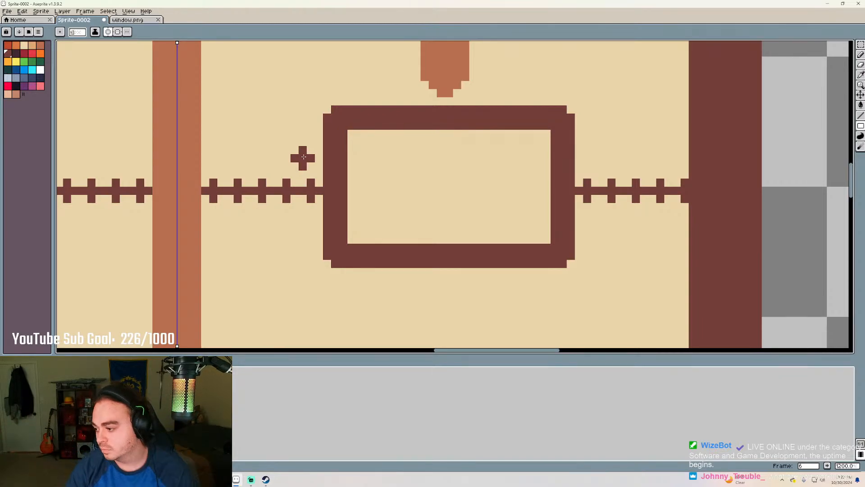
Switch to Steam, search the store for "forbidden flask", and return to the Aseprite drawing
{"action": "left_click", "coordinate": [266, 479]}
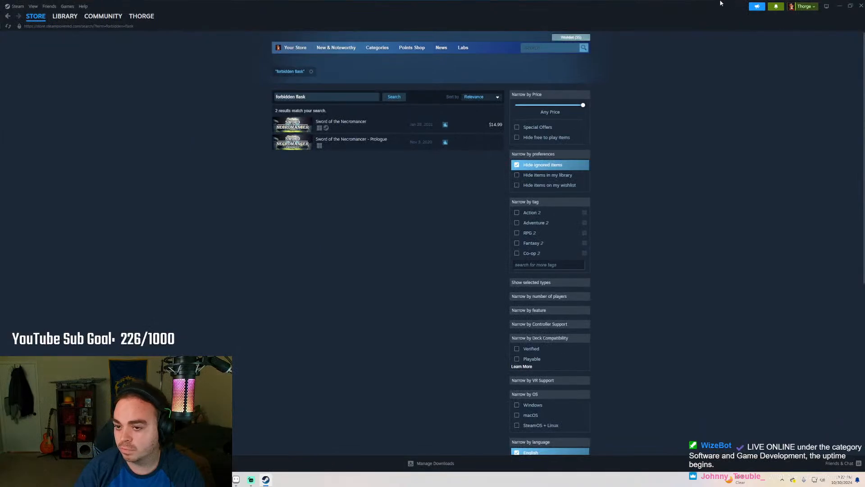
{"action": "left_click", "coordinate": [392, 97]}
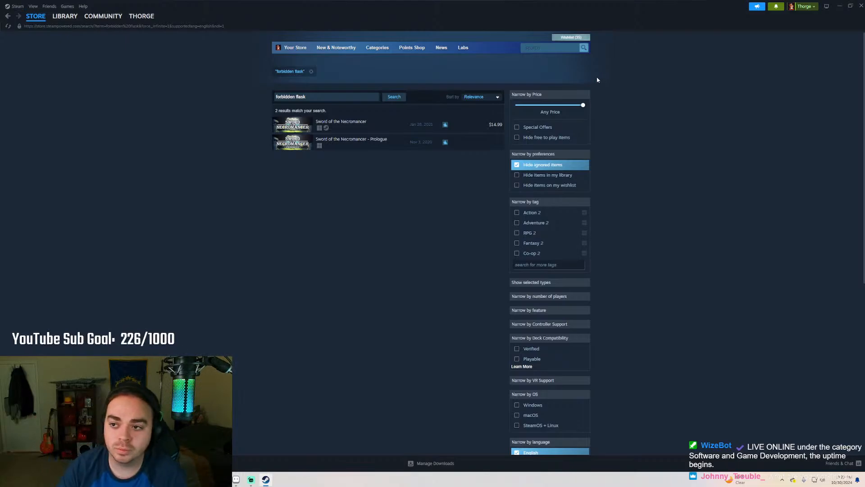
{"action": "left_click", "coordinate": [839, 6]}
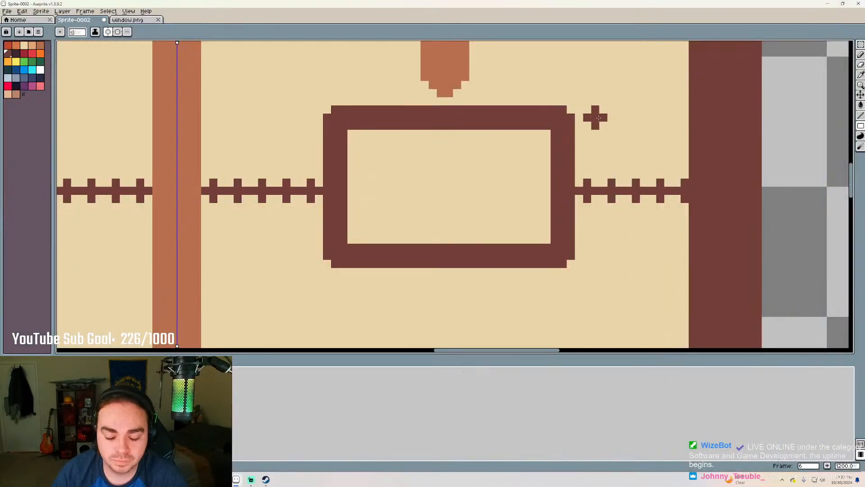
Shift the window frames' inner vertical sides one pixel toward the centre post, adding dark brown outside and painting cream over the inside column
{"action": "scroll", "coordinate": [594, 119], "scroll_direction": "down", "scroll_amount": 2}
{"action": "scroll", "coordinate": [574, 154], "scroll_direction": "up", "scroll_amount": 3}
{"action": "scroll", "coordinate": [579, 193], "scroll_direction": "down", "scroll_amount": 3}
{"action": "scroll", "coordinate": [562, 117], "scroll_direction": "up", "scroll_amount": 2}
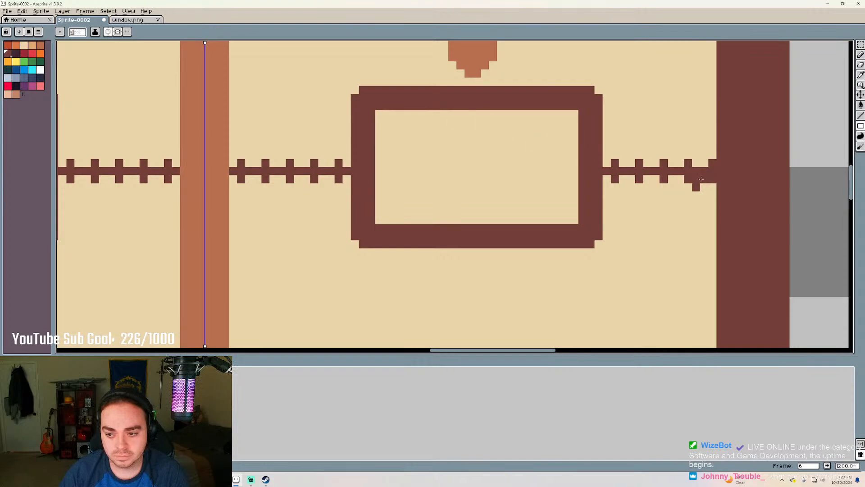
{"action": "left_click_drag", "start_coordinate": [352, 94], "coordinate": [354, 238]}
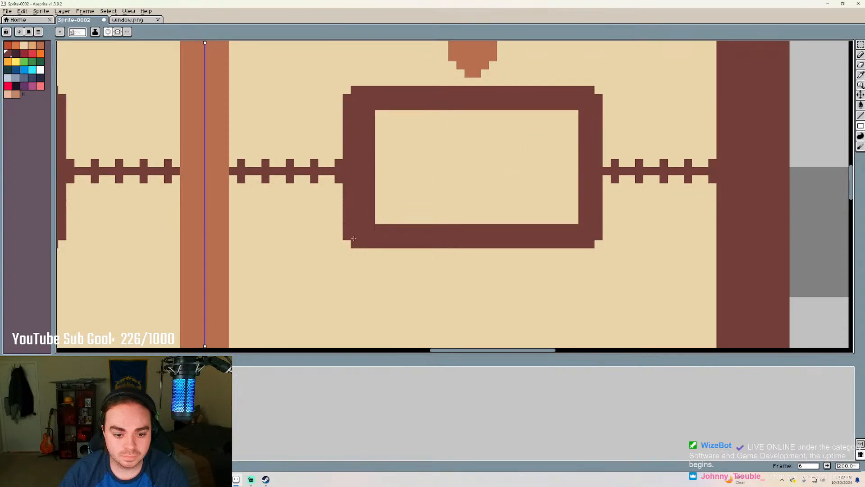
{"action": "left_click", "coordinate": [860, 55]}
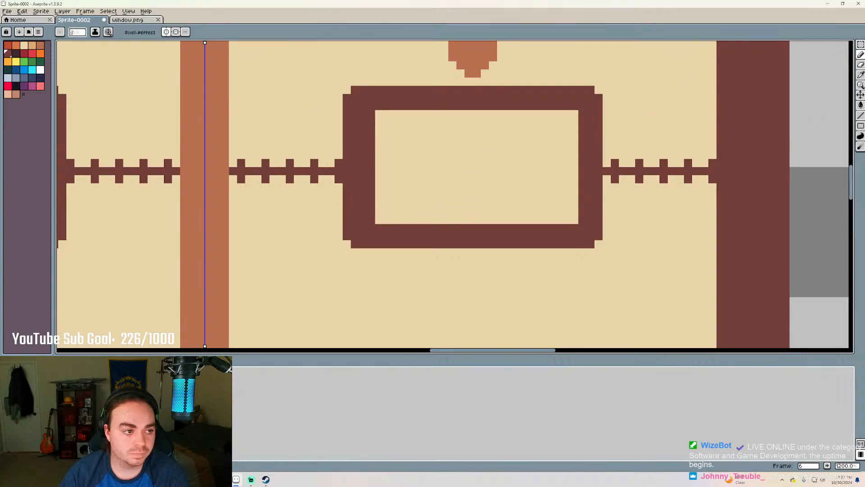
{"action": "left_click", "coordinate": [24, 45]}
{"action": "left_click_drag", "start_coordinate": [371, 113], "coordinate": [373, 219]}
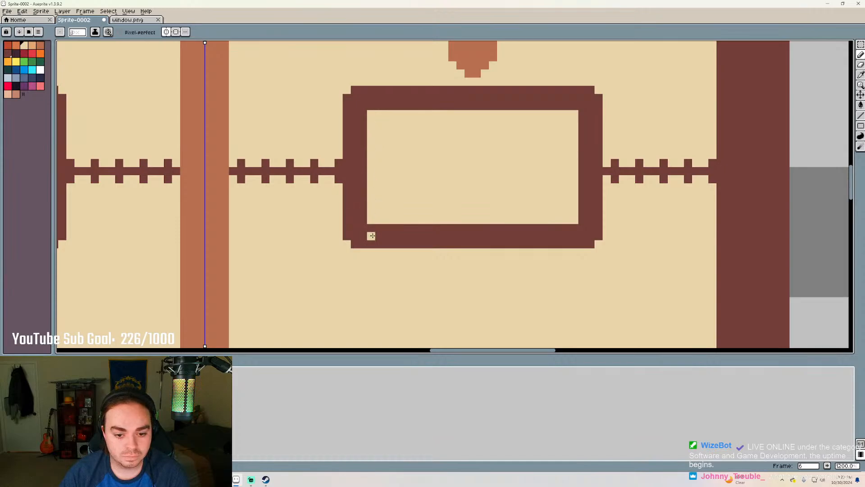
Paint over the ticked guide lines between the window frames, the centre post and the outer posts in cream
{"action": "scroll", "coordinate": [588, 203], "scroll_direction": "down", "scroll_amount": 3}
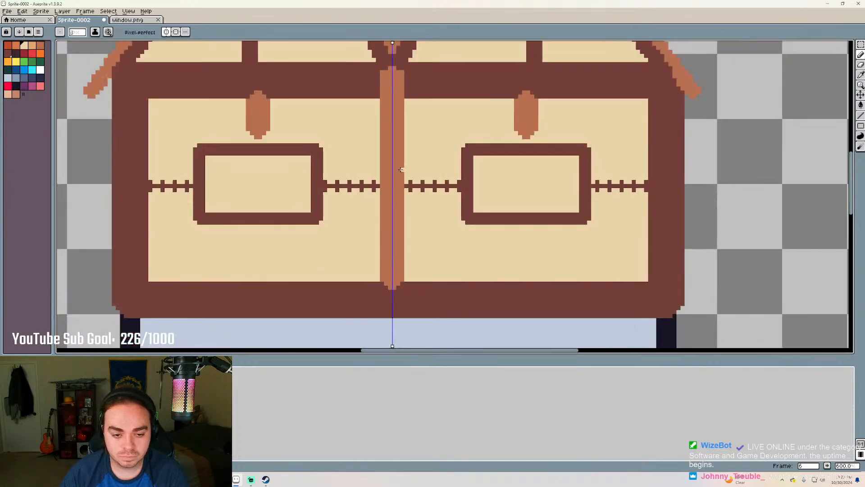
{"action": "scroll", "coordinate": [402, 169], "scroll_direction": "up", "scroll_amount": 3}
{"action": "scroll", "coordinate": [318, 184], "scroll_direction": "down", "scroll_amount": 3}
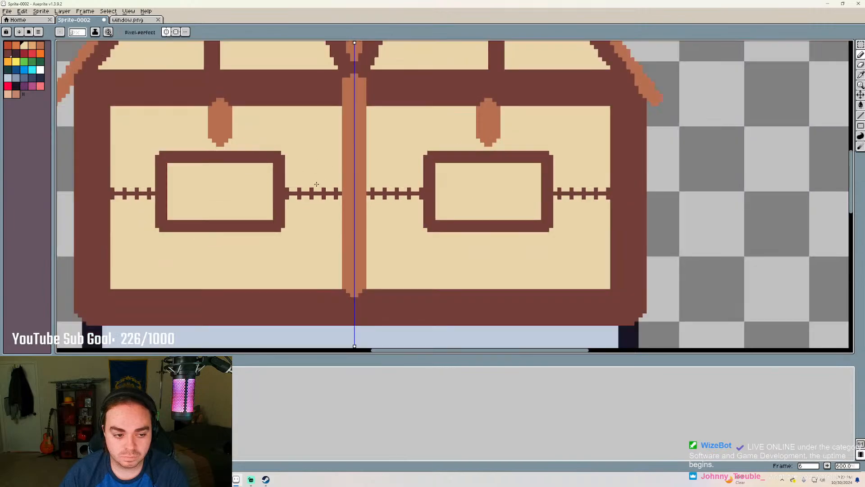
{"action": "scroll", "coordinate": [366, 184], "scroll_direction": "up", "scroll_amount": 3}
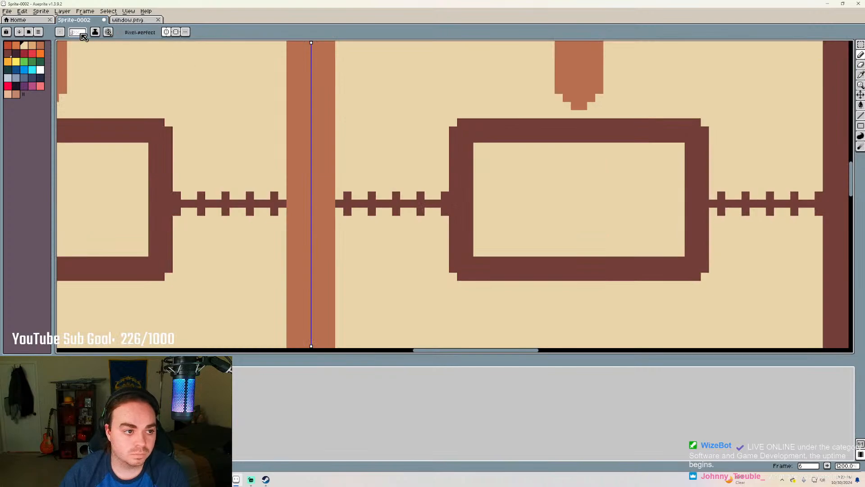
{"action": "left_click_drag", "start_coordinate": [337, 202], "coordinate": [436, 205]}
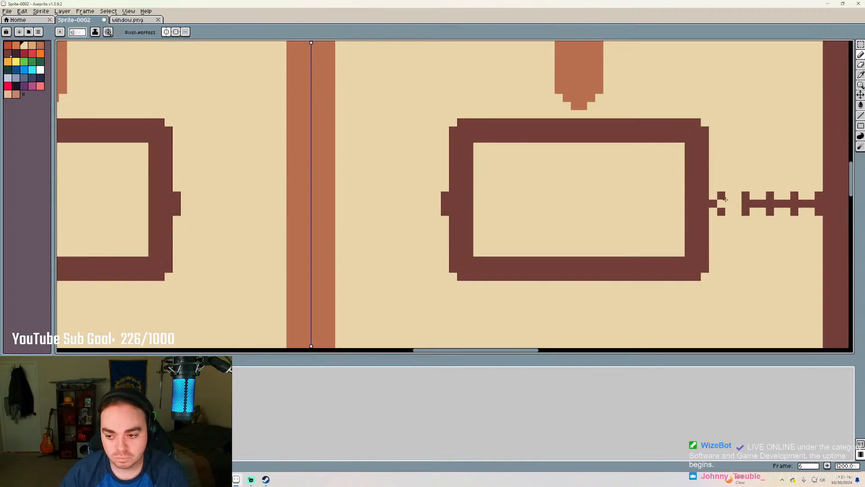
{"action": "left_click_drag", "start_coordinate": [722, 203], "coordinate": [809, 206]}
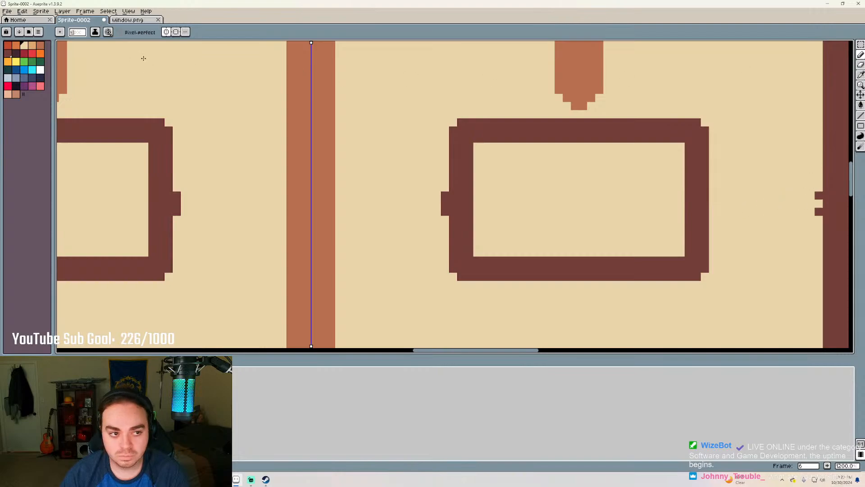
{"action": "left_click_drag", "start_coordinate": [445, 193], "coordinate": [446, 212]}
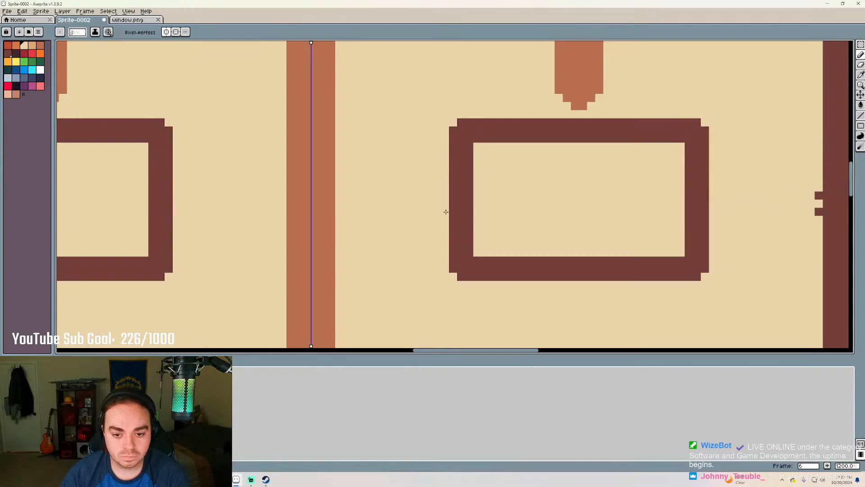
{"action": "scroll", "coordinate": [804, 203], "scroll_direction": "down", "scroll_amount": 1}
{"action": "scroll", "coordinate": [804, 200], "scroll_direction": "up", "scroll_amount": 1}
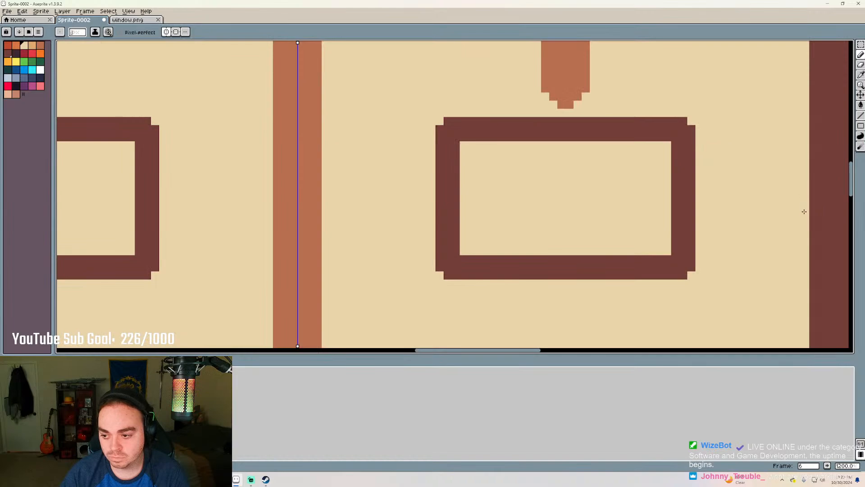
With the Line tool in very dark brown, outline the inside of the mirrored window frames and divide each opening with five vertical bars
{"action": "scroll", "coordinate": [617, 193], "scroll_direction": "up", "scroll_amount": 1}
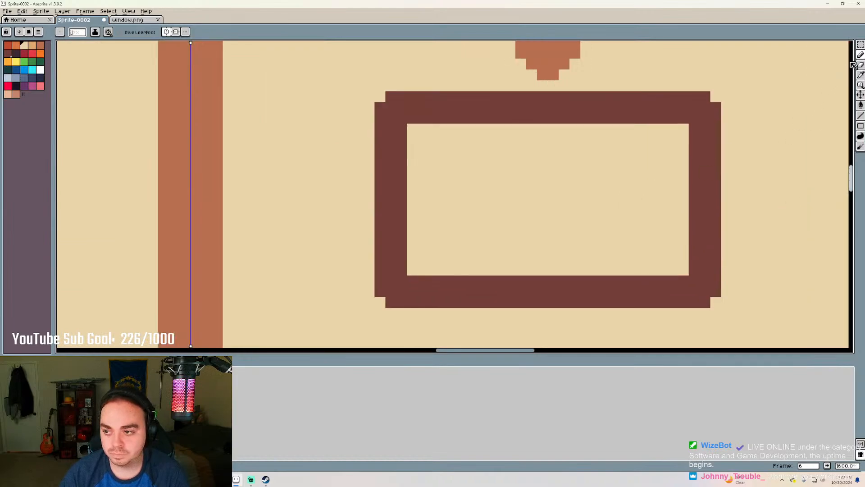
{"action": "left_click", "coordinate": [861, 115]}
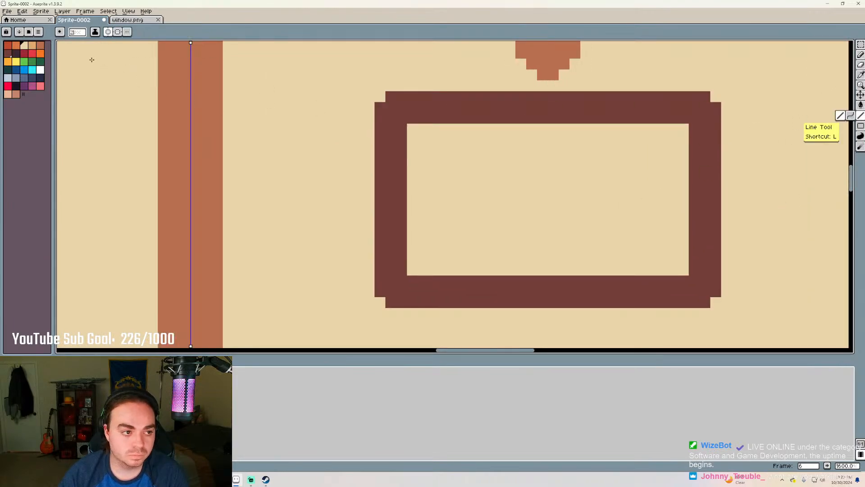
{"action": "left_click", "coordinate": [16, 53]}
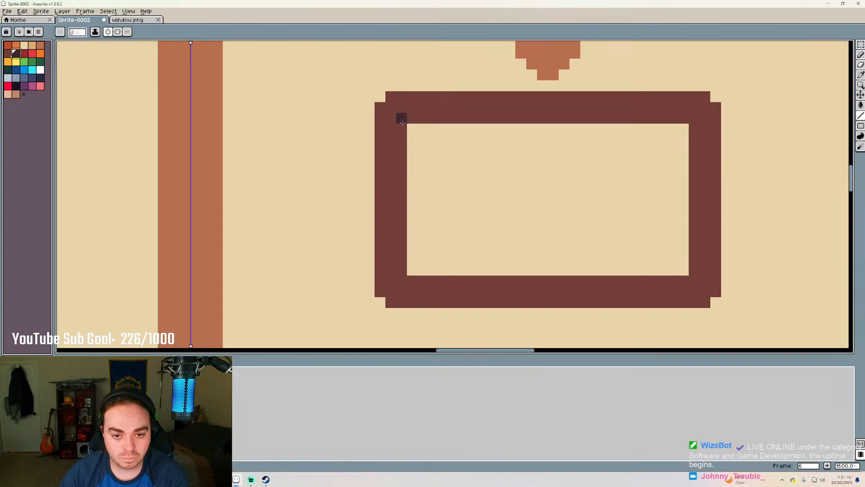
{"action": "mouse_move", "coordinate": [413, 129]}
{"action": "left_mouse_down"}
{"action": "mouse_move", "coordinate": [412, 269]}
{"action": "mouse_move", "coordinate": [633, 280]}
{"action": "mouse_move", "coordinate": [684, 267]}
{"action": "mouse_move", "coordinate": [683, 126]}
{"action": "mouse_move", "coordinate": [419, 131]}
{"action": "mouse_move", "coordinate": [455, 262]}
{"action": "left_mouse_up"}
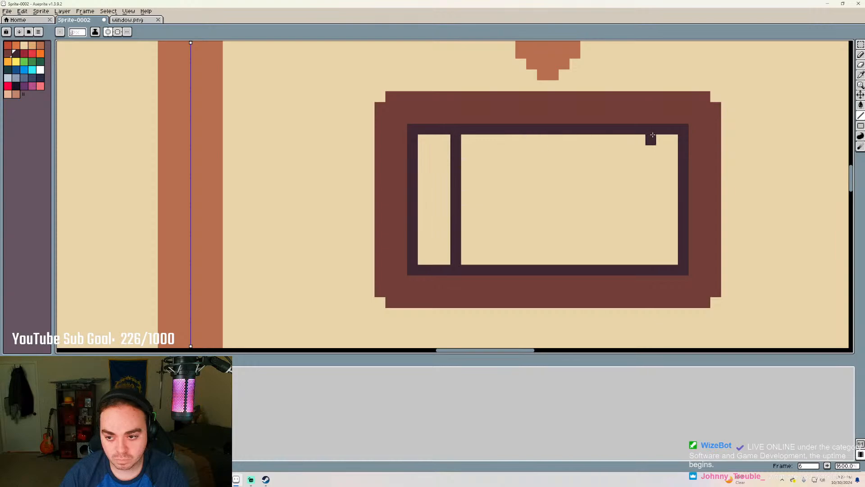
{"action": "mouse_move", "coordinate": [641, 130]}
{"action": "left_mouse_down"}
{"action": "mouse_move", "coordinate": [645, 265]}
{"action": "mouse_move", "coordinate": [592, 262]}
{"action": "mouse_move", "coordinate": [593, 136]}
{"action": "mouse_move", "coordinate": [553, 198]}
{"action": "mouse_move", "coordinate": [554, 255]}
{"action": "mouse_move", "coordinate": [512, 244]}
{"action": "mouse_move", "coordinate": [510, 137]}
{"action": "left_mouse_up"}
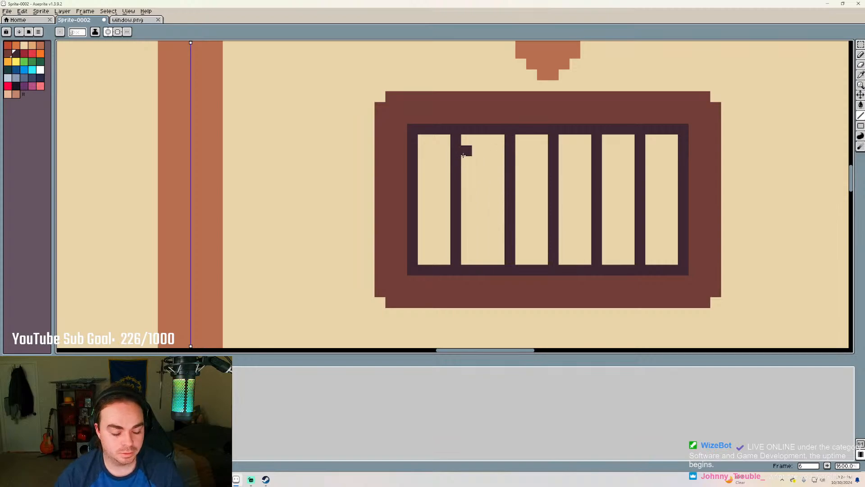
Undo the five vertical bars drawn inside the mirrored window openings
{"action": "key", "text": "ctrl+z"}
{"action": "key", "text": "ctrl+z"}
{"action": "key", "text": "ctrl+z"}
{"action": "key", "text": "ctrl+z"}
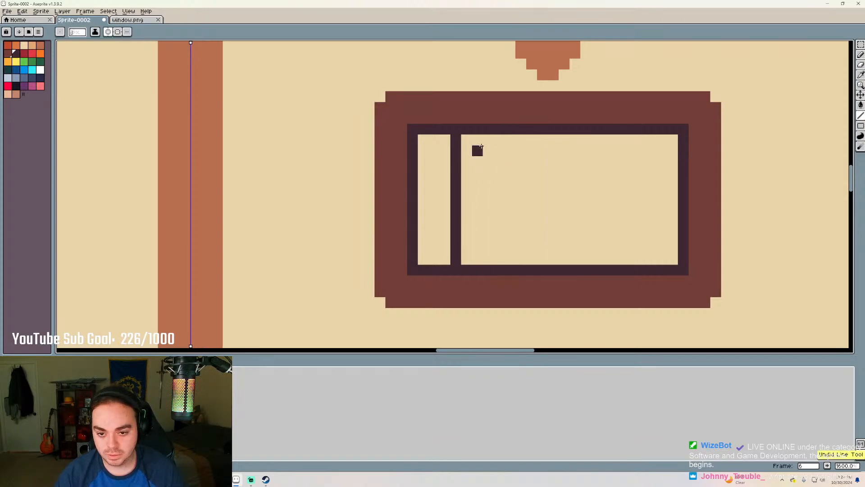
{"action": "key", "text": "ctrl+z"}
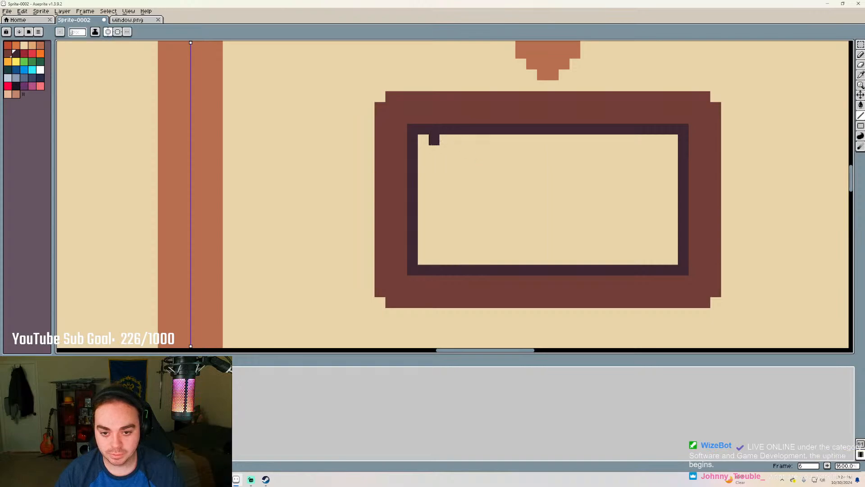
With the Line tool in very dark brown, divide each window opening with four evenly spaced vertical bars, four pixels apart
{"action": "left_click_drag", "start_coordinate": [466, 137], "coordinate": [467, 262]}
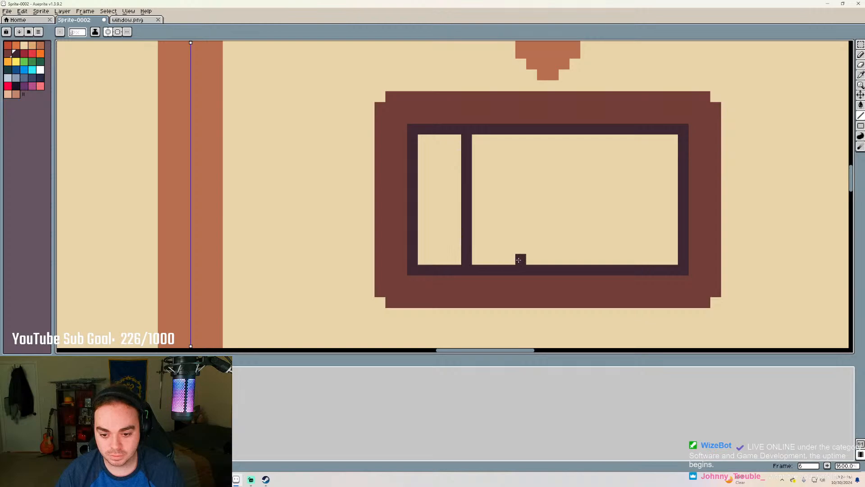
{"action": "mouse_move", "coordinate": [520, 260]}
{"action": "left_mouse_down"}
{"action": "mouse_move", "coordinate": [509, 160]}
{"action": "mouse_move", "coordinate": [520, 136]}
{"action": "left_mouse_up"}
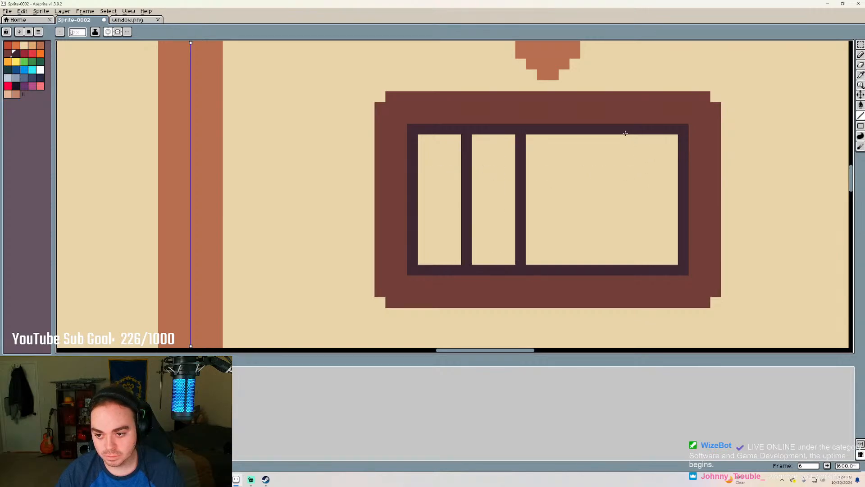
{"action": "mouse_move", "coordinate": [618, 139]}
{"action": "left_mouse_down"}
{"action": "mouse_move", "coordinate": [618, 259]}
{"action": "mouse_move", "coordinate": [654, 248]}
{"action": "mouse_move", "coordinate": [631, 263]}
{"action": "mouse_move", "coordinate": [628, 136]}
{"action": "left_mouse_up"}
{"action": "key", "text": "ctrl+z"}
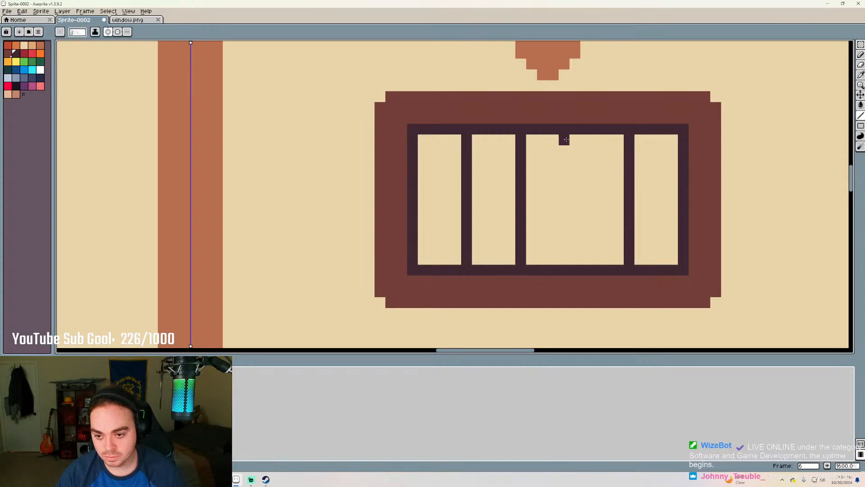
{"action": "left_click_drag", "start_coordinate": [575, 139], "coordinate": [579, 261]}
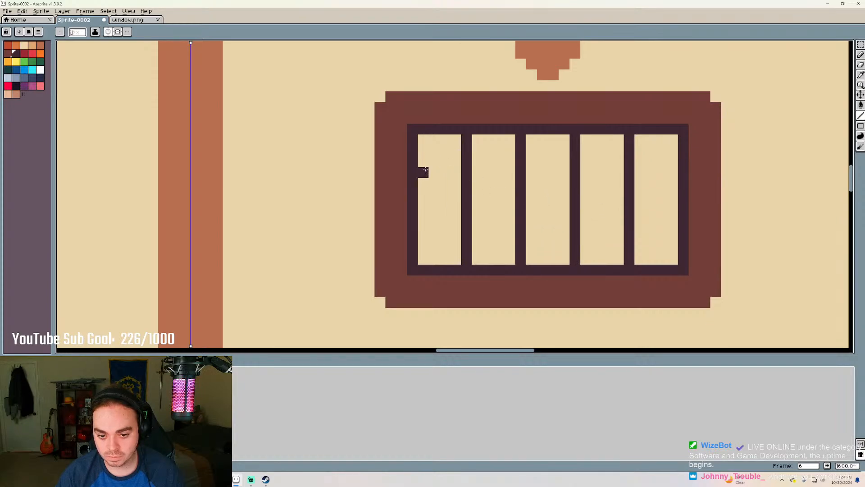
Try adding two horizontal very dark brown crossbars across the barred windows, moving the upper one one pixel lower
{"action": "scroll", "coordinate": [486, 264], "scroll_direction": "up", "scroll_amount": 2}
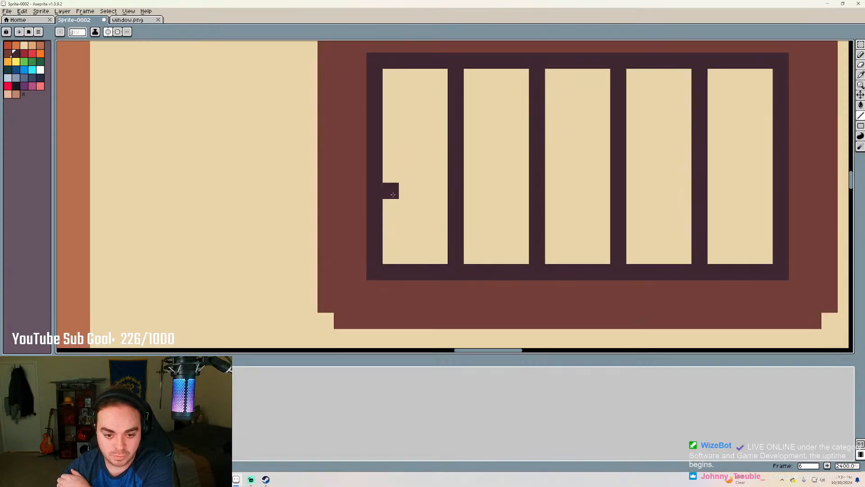
{"action": "left_click_drag", "start_coordinate": [399, 188], "coordinate": [766, 190]}
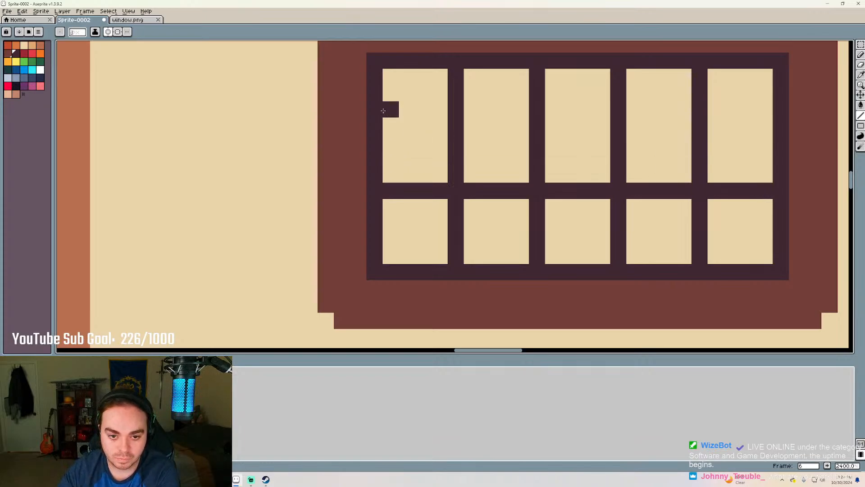
{"action": "mouse_move", "coordinate": [391, 109]}
{"action": "left_mouse_down"}
{"action": "mouse_move", "coordinate": [721, 118]}
{"action": "mouse_move", "coordinate": [764, 106]}
{"action": "left_mouse_up"}
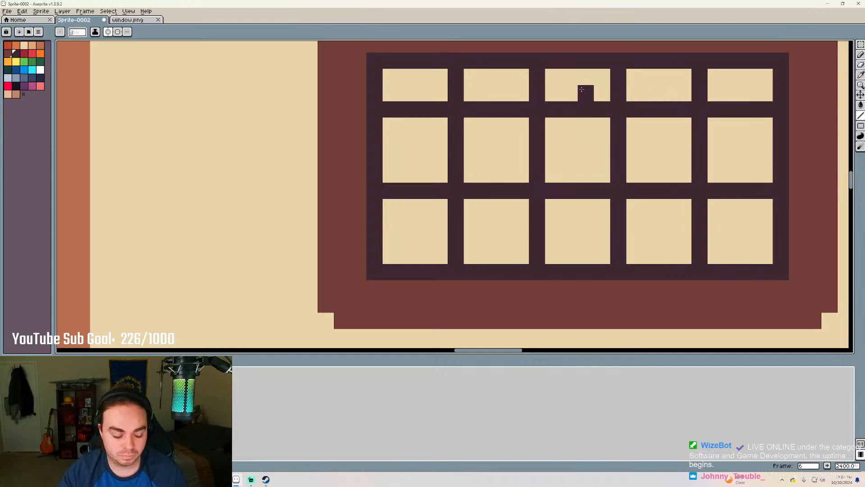
{"action": "key", "text": "ctrl+z"}
{"action": "left_click_drag", "start_coordinate": [389, 125], "coordinate": [773, 119]}
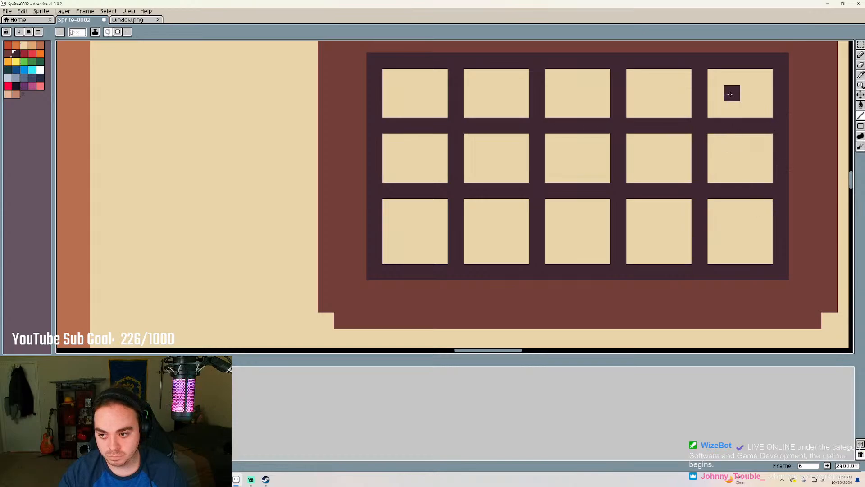
{"action": "scroll", "coordinate": [727, 173], "scroll_direction": "down", "scroll_amount": 4}
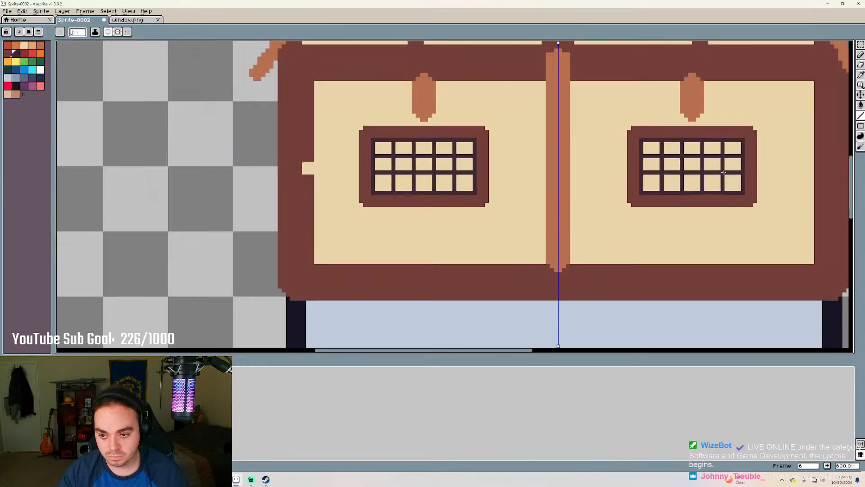
{"action": "scroll", "coordinate": [712, 199], "scroll_direction": "up", "scroll_amount": 3}
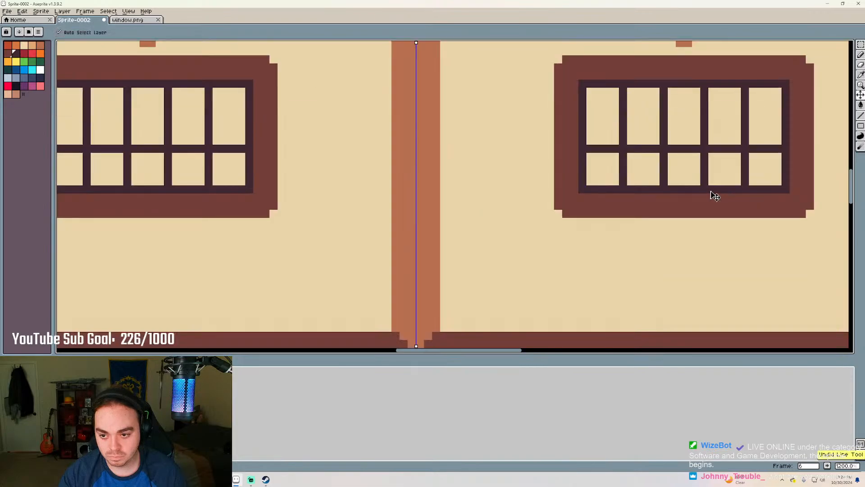
Undo the remaining crossbar and the four vertical bars, keeping only the inner outline of the windows
{"action": "key", "text": "ctrl+z"}
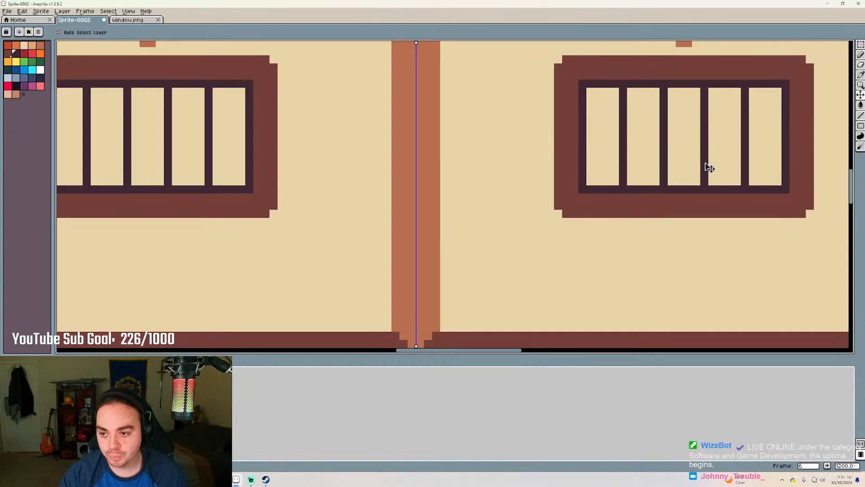
{"action": "key", "text": "ctrl+z"}
{"action": "key", "text": "ctrl+z"}
{"action": "key", "text": "ctrl+z"}
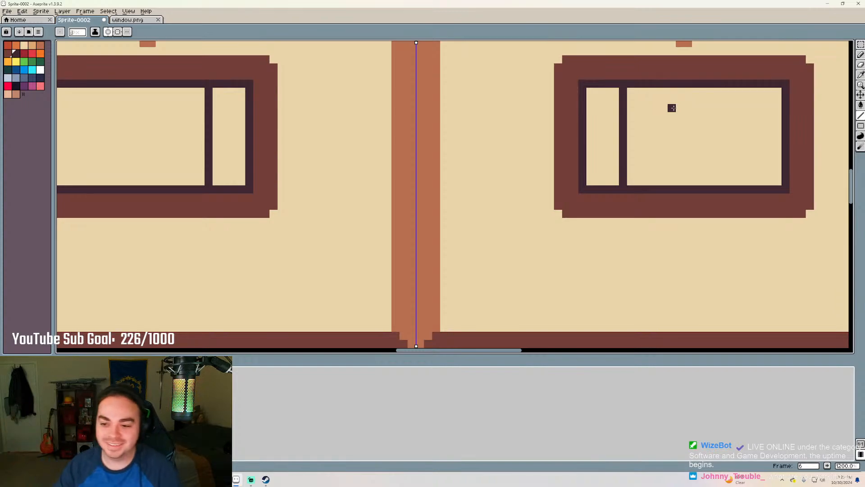
{"action": "key", "text": "ctrl+z"}
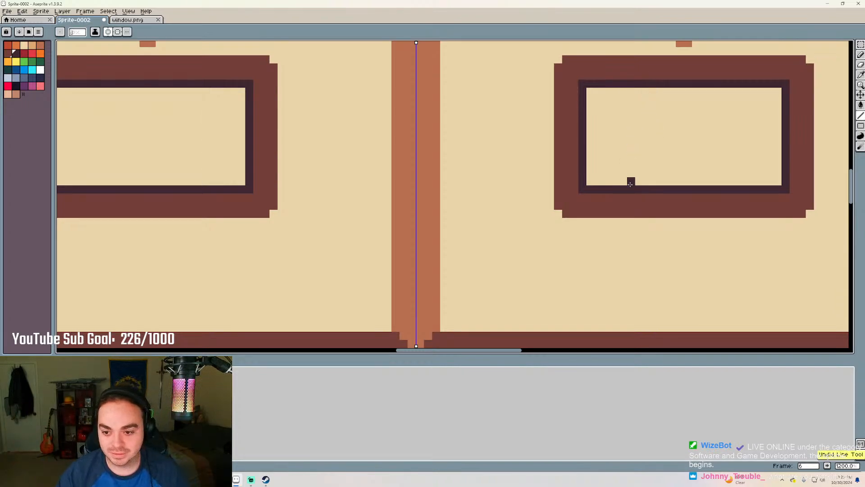
Draw three very dark brown vertical bars in each window opening, dividing it into four tall panes
{"action": "left_click_drag", "start_coordinate": [632, 182], "coordinate": [632, 92]}
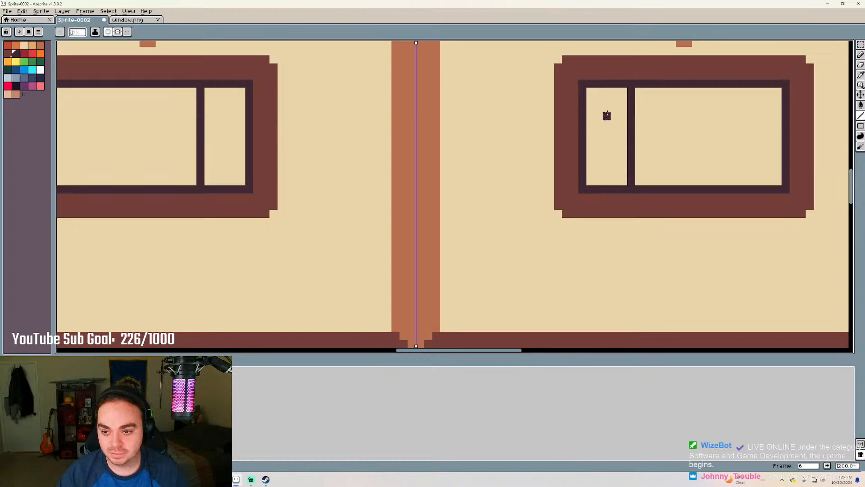
{"action": "scroll", "coordinate": [764, 107], "scroll_direction": "up", "scroll_amount": 1}
{"action": "scroll", "coordinate": [818, 107], "scroll_direction": "up", "scroll_amount": 2}
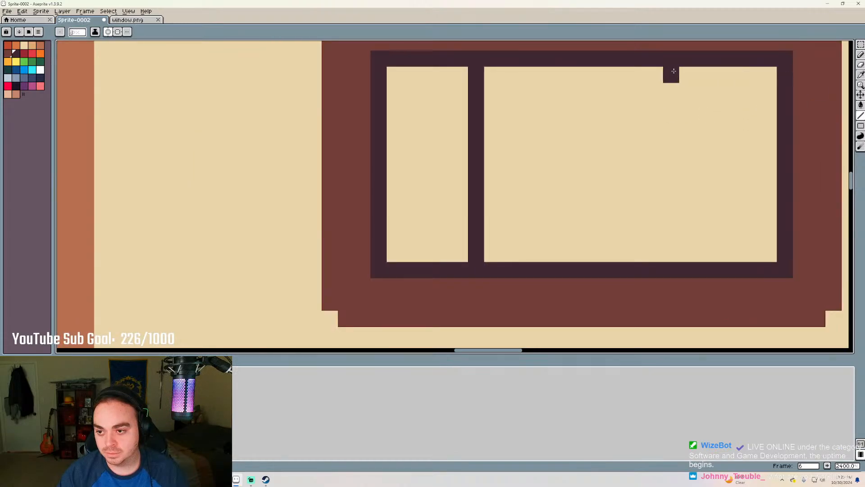
{"action": "left_click_drag", "start_coordinate": [698, 81], "coordinate": [710, 188]}
{"action": "key", "text": "ctrl+z"}
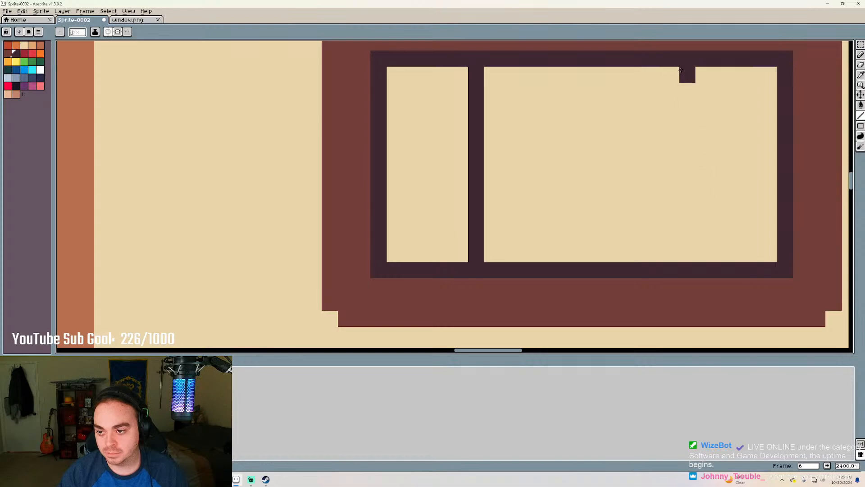
{"action": "left_click_drag", "start_coordinate": [683, 73], "coordinate": [687, 264]}
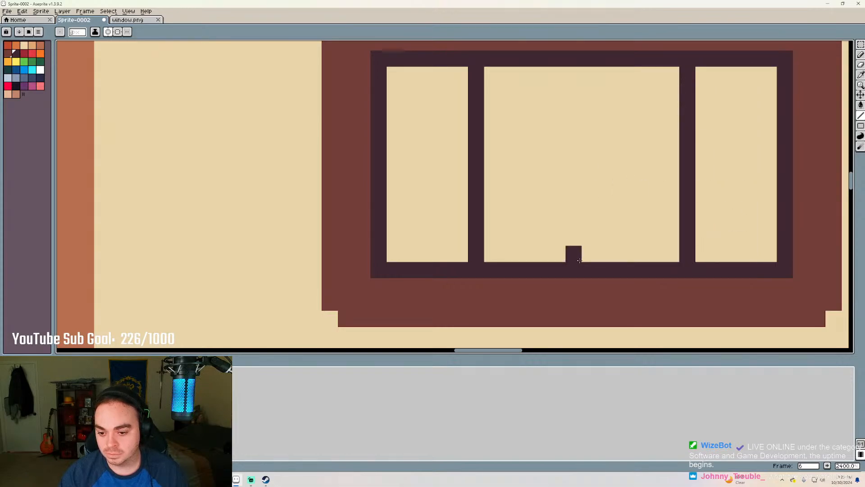
{"action": "left_click_drag", "start_coordinate": [589, 254], "coordinate": [591, 70]}
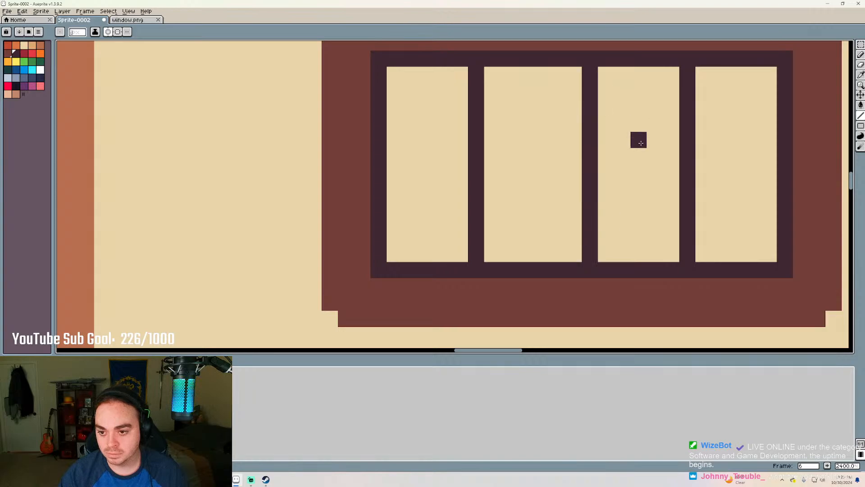
{"action": "scroll", "coordinate": [532, 154], "scroll_direction": "down", "scroll_amount": 5}
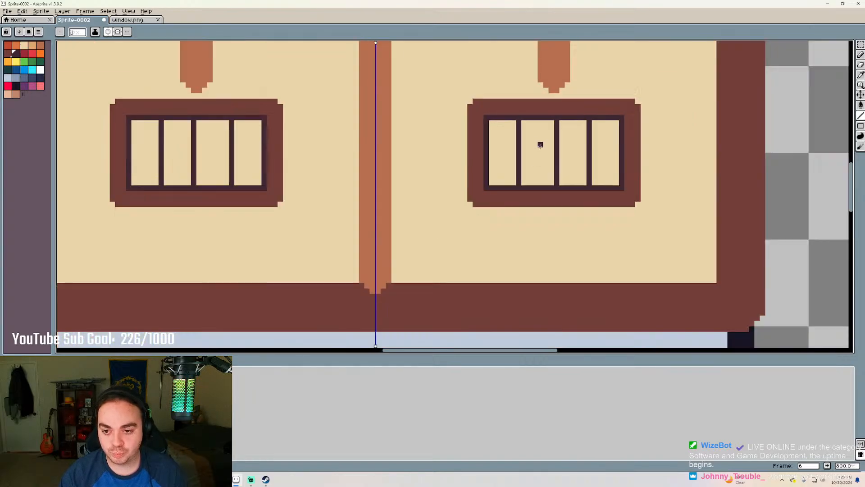
{"action": "scroll", "coordinate": [579, 121], "scroll_direction": "up", "scroll_amount": 1}
{"action": "scroll", "coordinate": [578, 120], "scroll_direction": "up", "scroll_amount": 1}
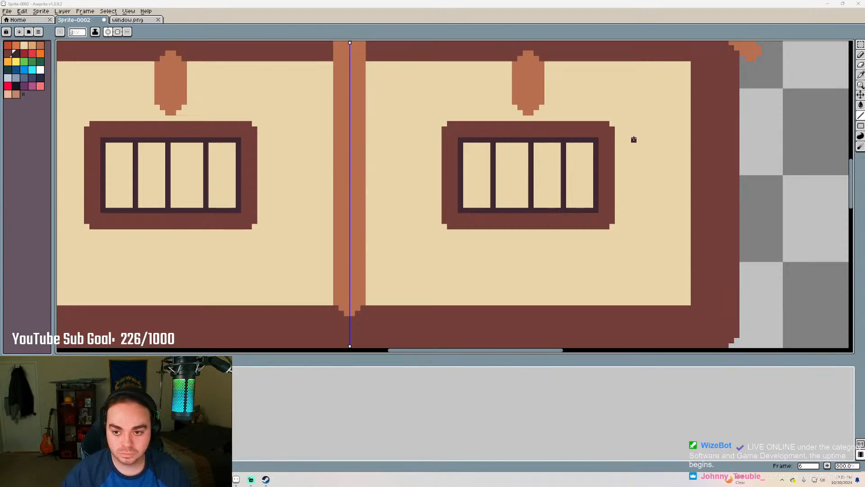
Cover both mirrored upper-storey windows with a filled cream rectangle
{"action": "left_click", "coordinate": [860, 126]}
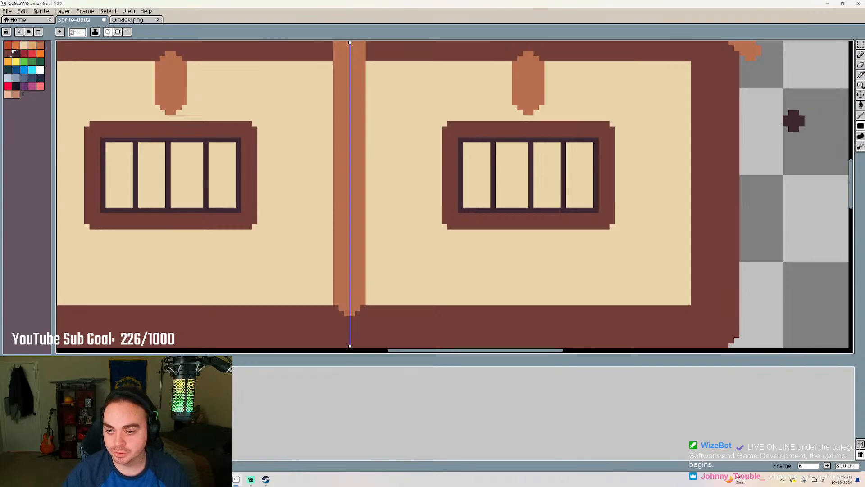
{"action": "left_click", "coordinate": [23, 46]}
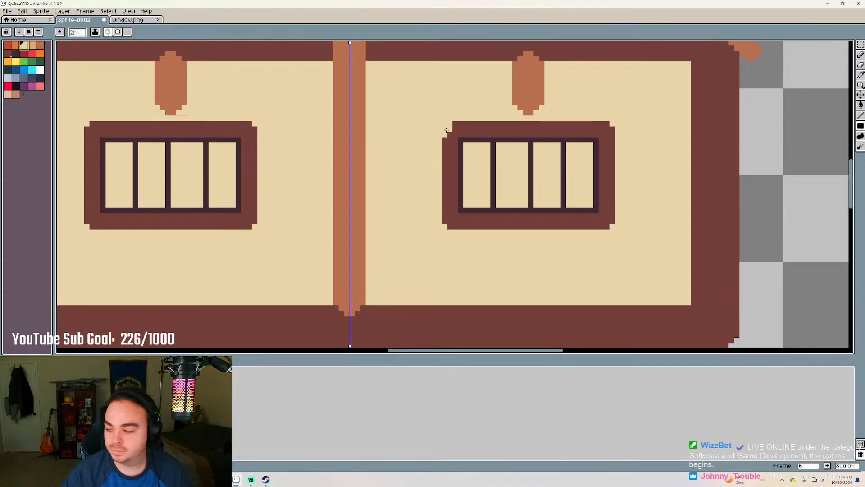
{"action": "mouse_move", "coordinate": [445, 123]}
{"action": "left_mouse_down"}
{"action": "mouse_move", "coordinate": [450, 140]}
{"action": "mouse_move", "coordinate": [616, 176]}
{"action": "mouse_move", "coordinate": [611, 229]}
{"action": "mouse_move", "coordinate": [603, 222]}
{"action": "left_mouse_up"}
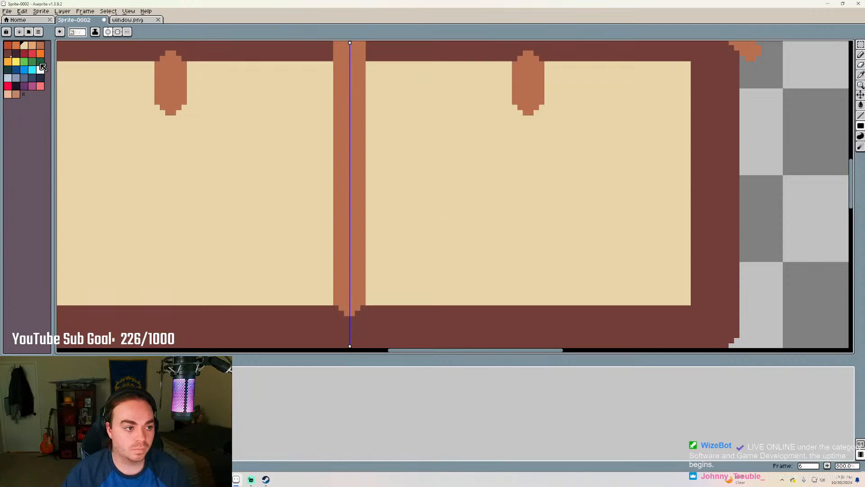
Try out the palette's brown tones, settling on very dark brown with the unfilled Rectangle tool
{"action": "left_click", "coordinate": [16, 54]}
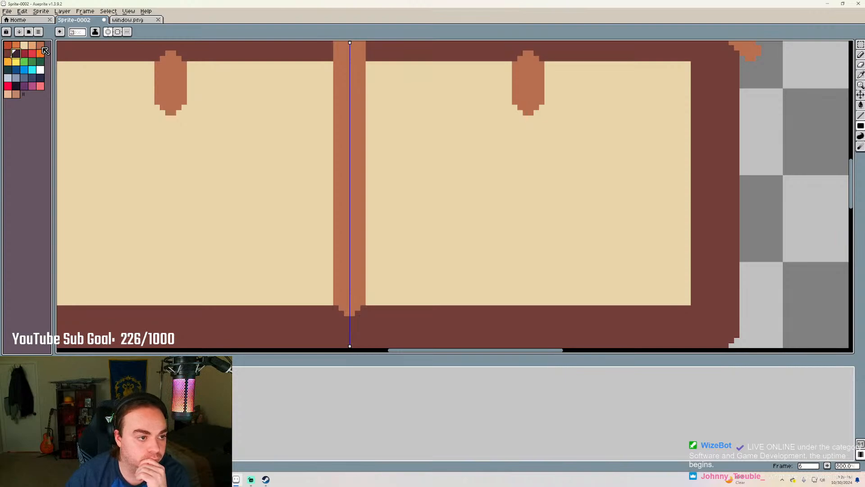
{"action": "left_click", "coordinate": [44, 46]}
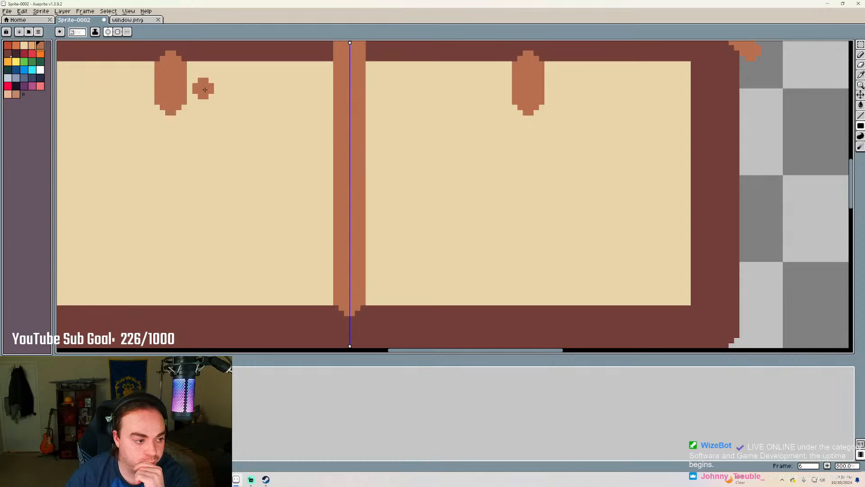
{"action": "scroll", "coordinate": [360, 131], "scroll_direction": "down", "scroll_amount": 2}
{"action": "scroll", "coordinate": [360, 131], "scroll_direction": "down", "scroll_amount": 3}
{"action": "scroll", "coordinate": [360, 135], "scroll_direction": "up", "scroll_amount": 3}
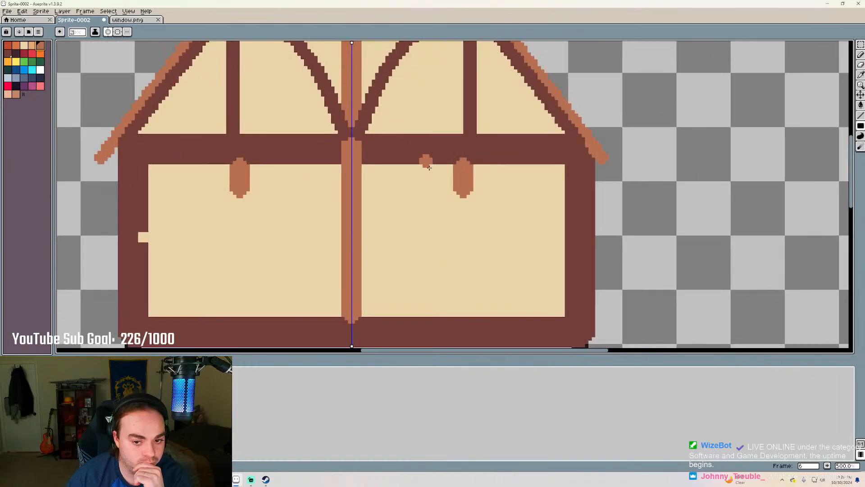
{"action": "scroll", "coordinate": [474, 254], "scroll_direction": "up", "scroll_amount": 1}
{"action": "scroll", "coordinate": [474, 253], "scroll_direction": "up", "scroll_amount": 1}
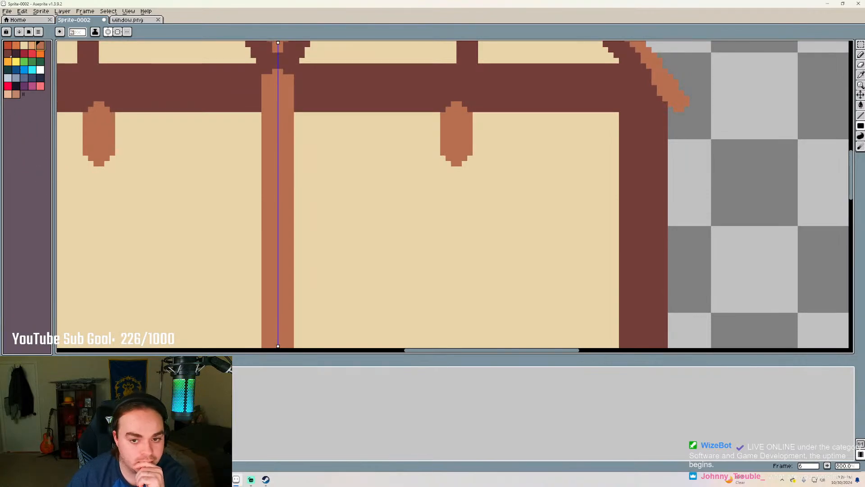
{"action": "scroll", "coordinate": [367, 196], "scroll_direction": "down", "scroll_amount": 4}
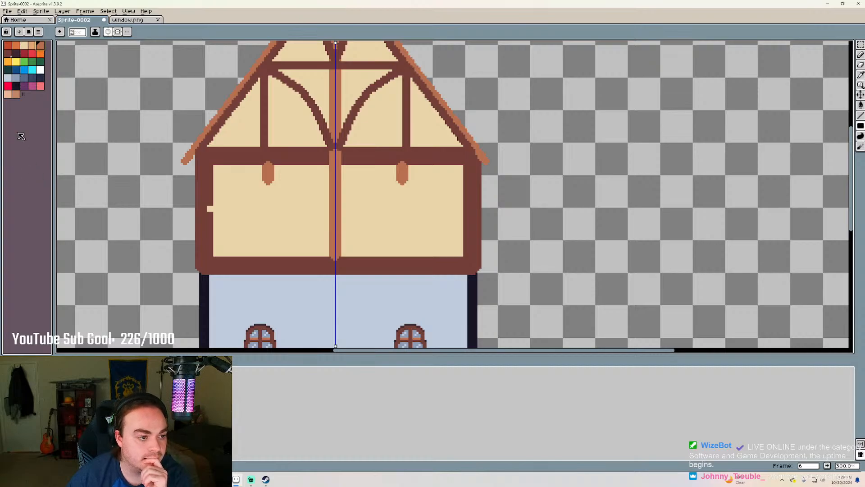
{"action": "left_click", "coordinate": [16, 93]}
{"action": "scroll", "coordinate": [376, 199], "scroll_direction": "up", "scroll_amount": 4}
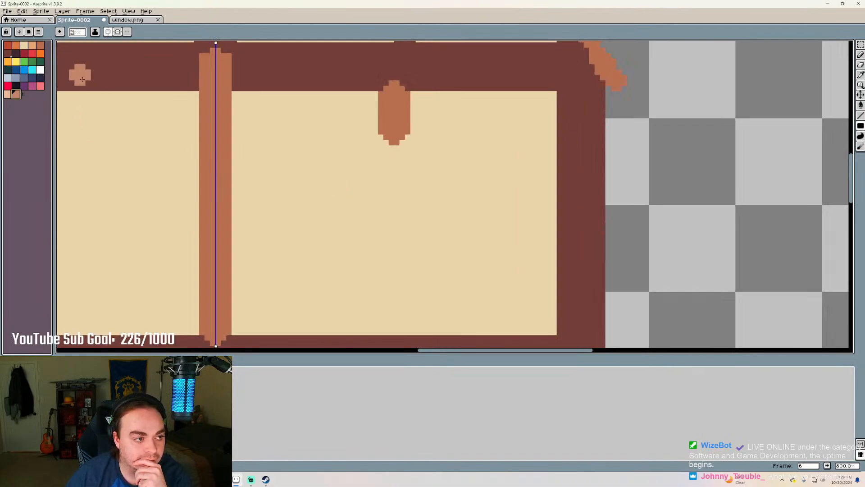
{"action": "left_click", "coordinate": [16, 52]}
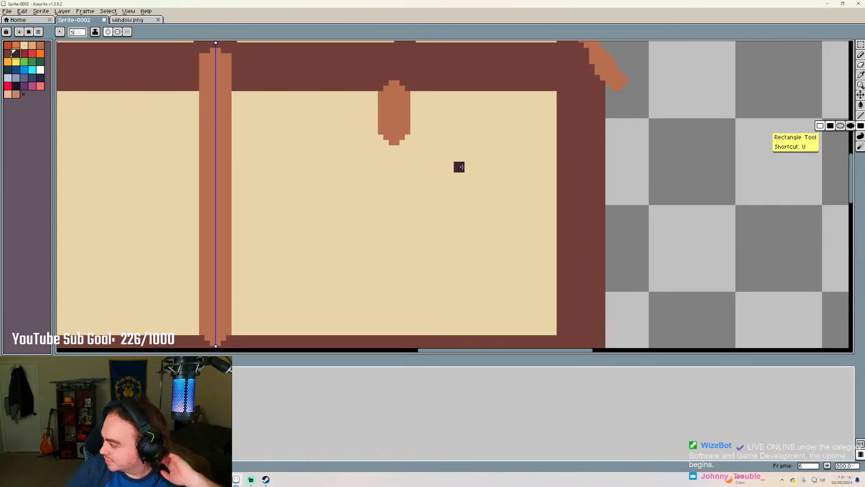
Switch to Steam and search the store for "forbidden fla"
{"action": "left_click", "coordinate": [265, 479]}
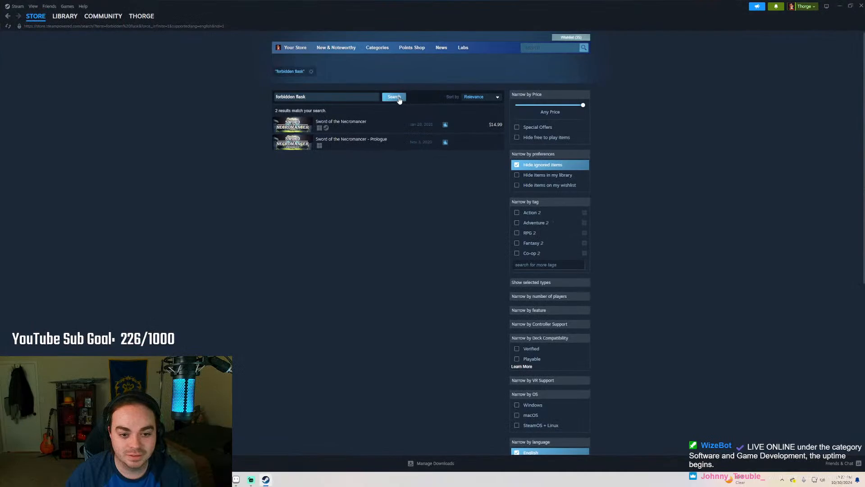
{"action": "left_click", "coordinate": [539, 49]}
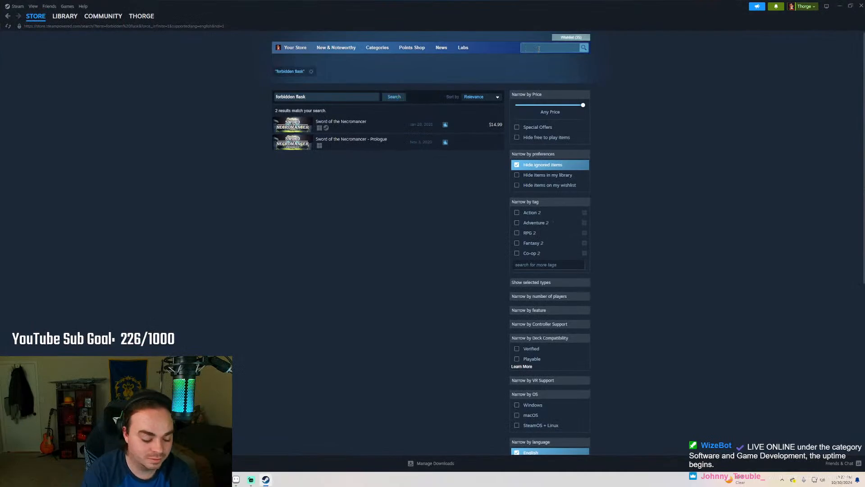
{"action": "type", "text": "forb"}
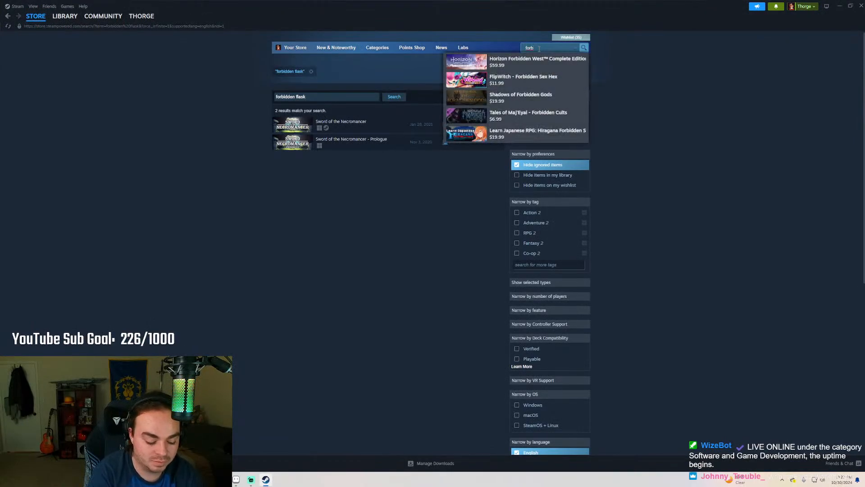
{"action": "type", "text": "idden"}
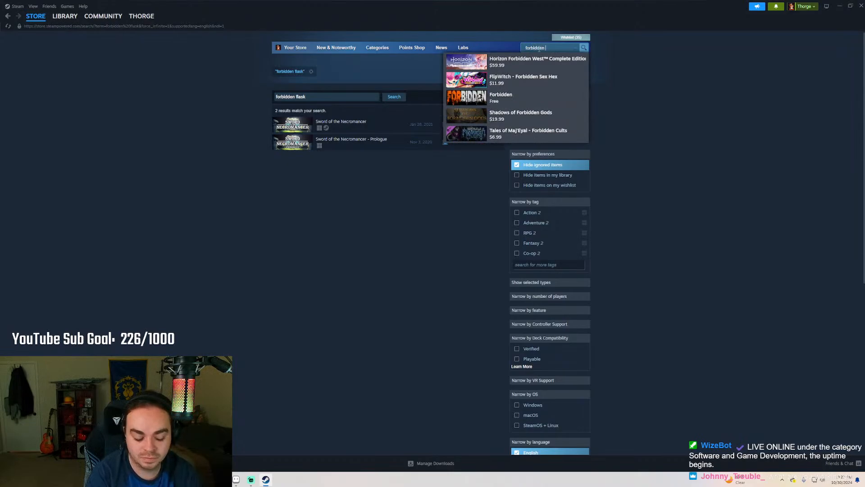
{"action": "type", "text": " fla"}
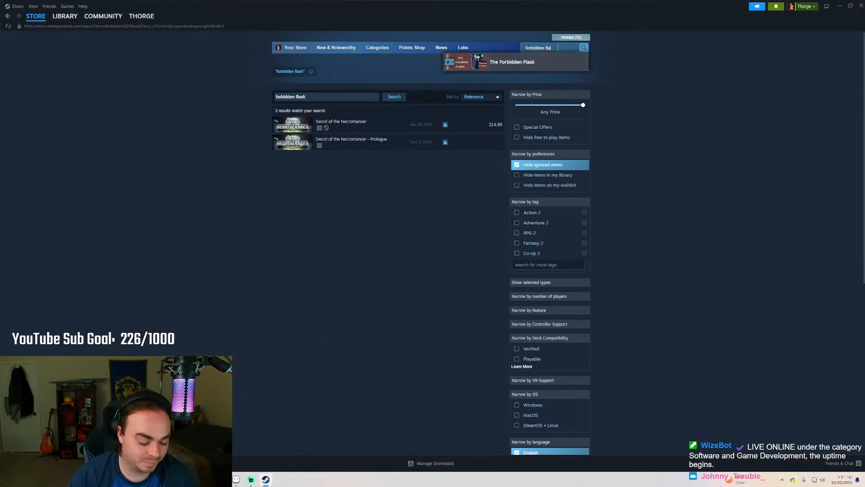
{"action": "type", "text": "sk"}
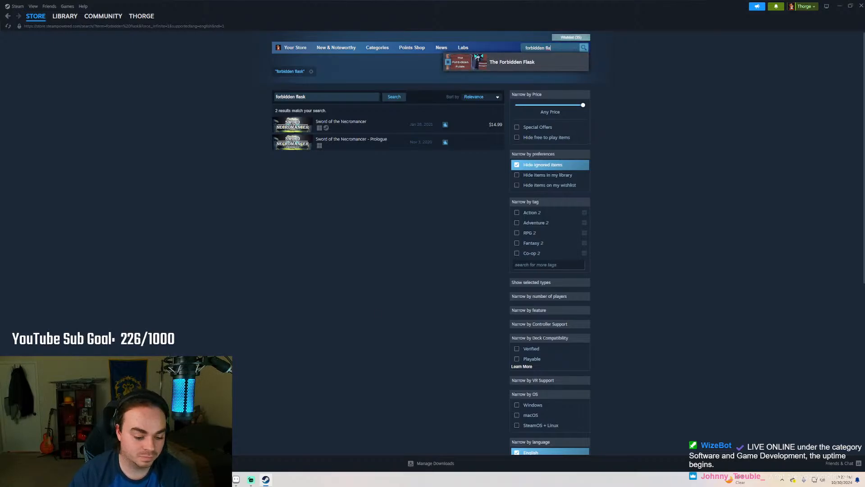
Capture the store search box and its suggestion with Snipping Tool, open the capture, and move its window to another monitor
{"action": "key", "text": "super"}
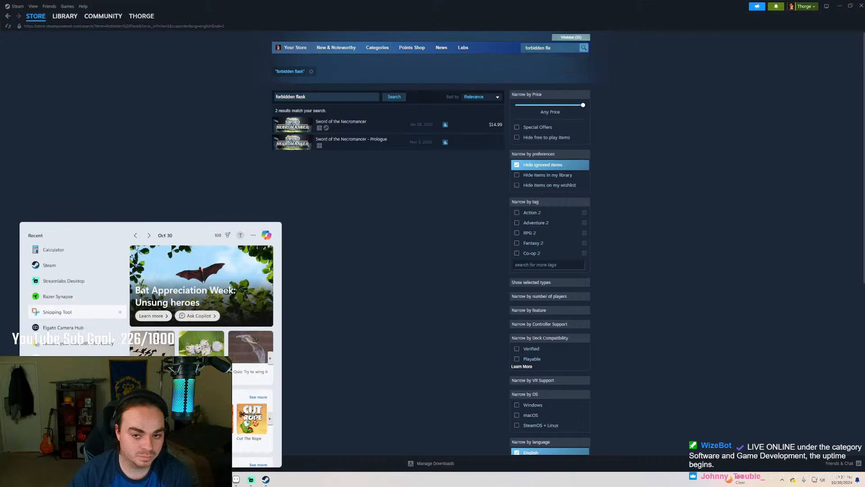
{"action": "left_click", "coordinate": [565, 49]}
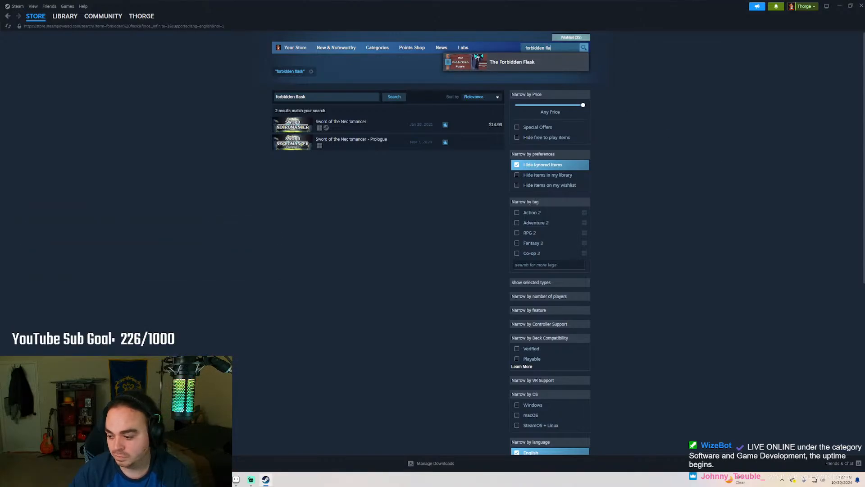
{"action": "key", "text": "alt+Tab"}
{"action": "left_click", "coordinate": [563, 49]}
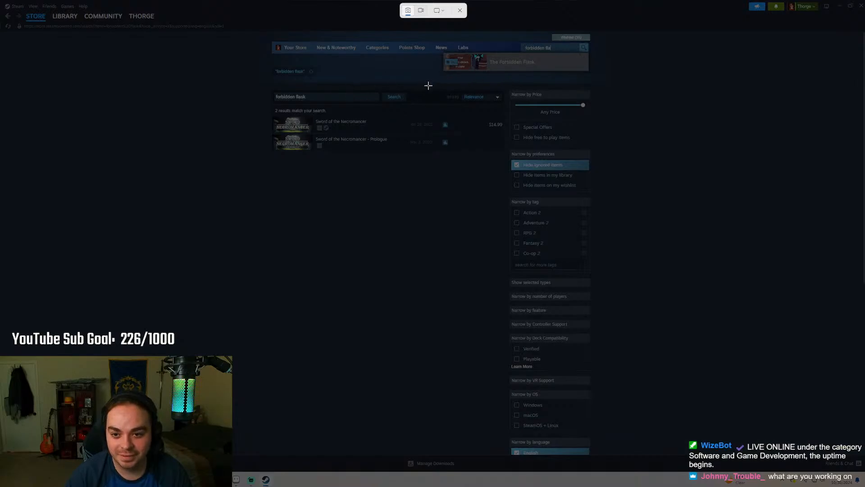
{"action": "left_click_drag", "start_coordinate": [428, 85], "coordinate": [594, 42]}
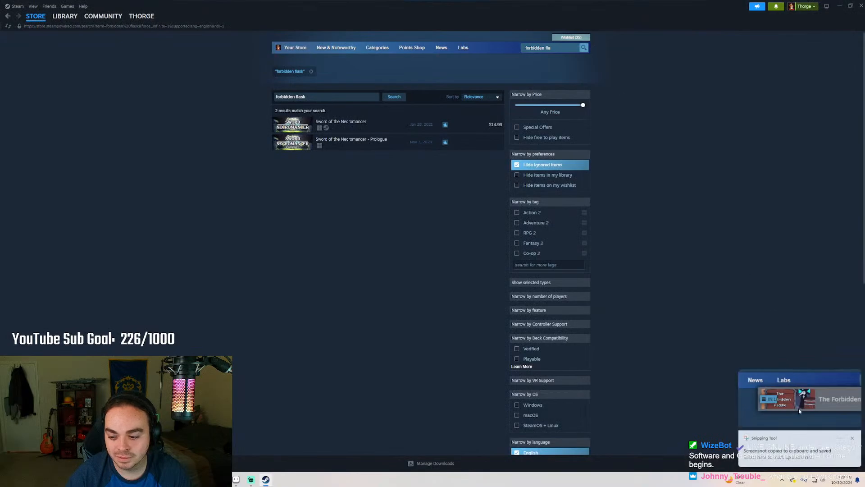
{"action": "left_click", "coordinate": [799, 407]}
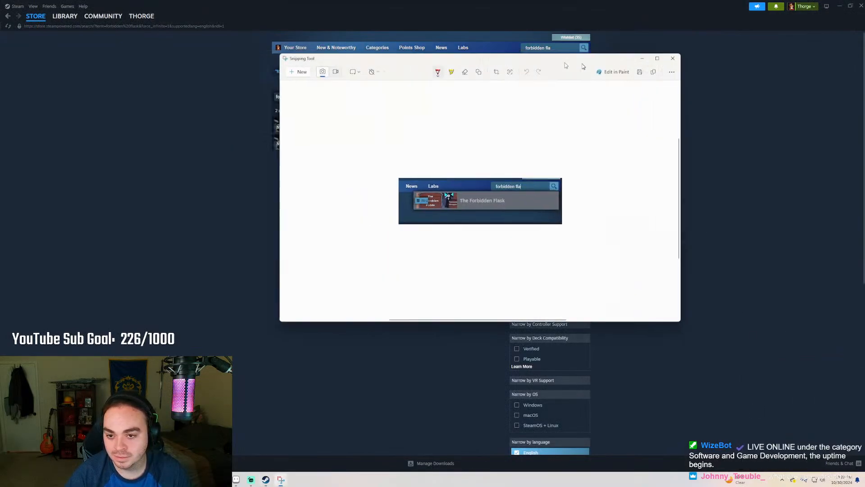
{"action": "left_click_drag", "start_coordinate": [565, 65], "coordinate": [864, 67]}
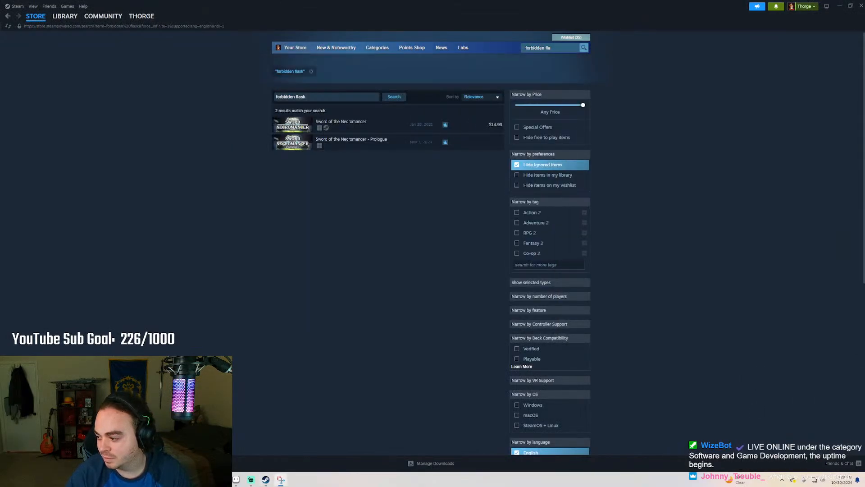
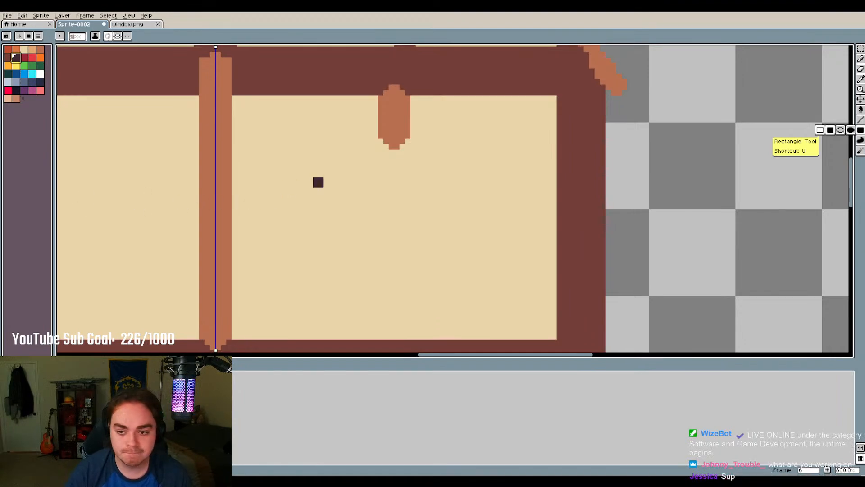
In the Aseprite house sprite, cover the peg tips overlapping the upper-storey top beam with a filled reddish-brown rectangle, mirrored on both sides
{"action": "scroll", "coordinate": [556, 154], "scroll_direction": "down", "scroll_amount": 3}
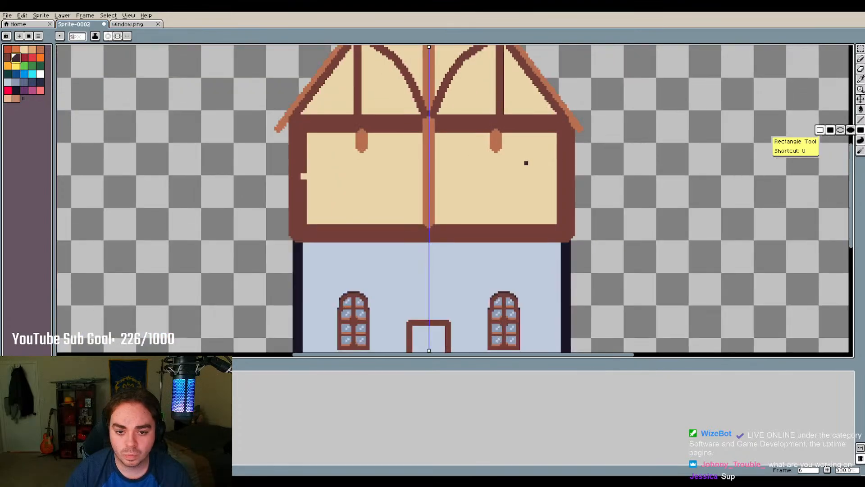
{"action": "scroll", "coordinate": [524, 161], "scroll_direction": "up", "scroll_amount": 2}
{"action": "scroll", "coordinate": [495, 93], "scroll_direction": "up", "scroll_amount": 4}
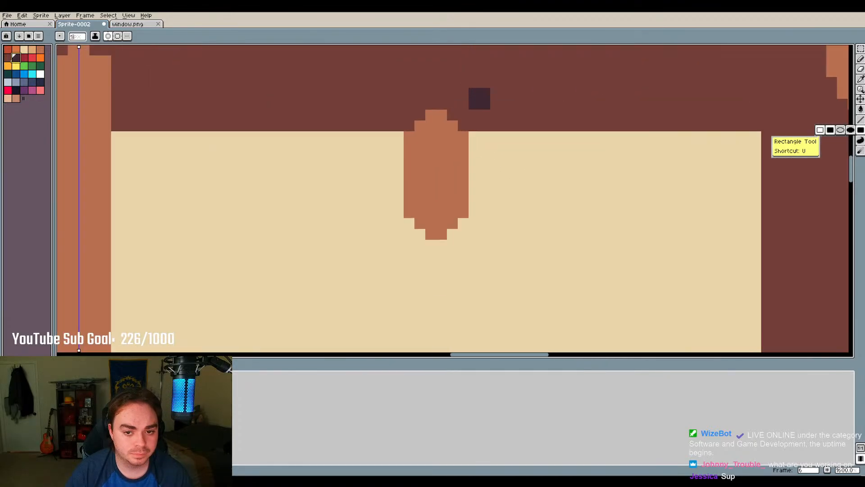
{"action": "left_click", "coordinate": [860, 130]}
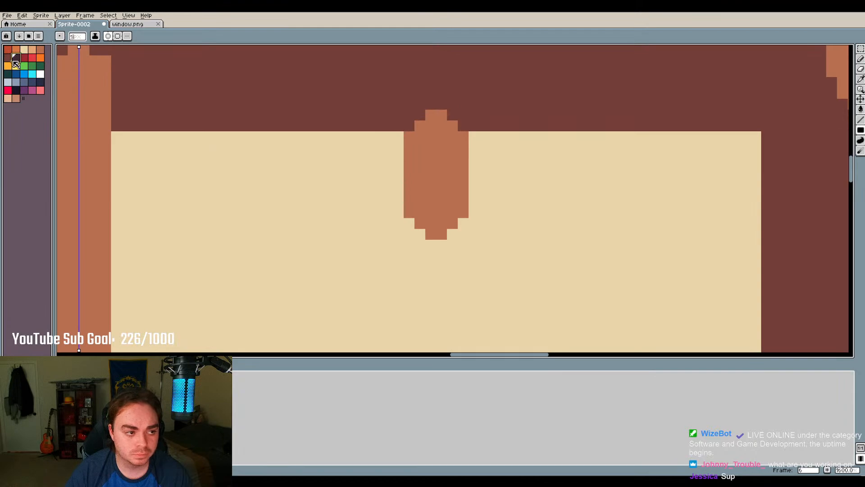
{"action": "left_click", "coordinate": [8, 57]}
{"action": "left_click_drag", "start_coordinate": [420, 127], "coordinate": [464, 113]}
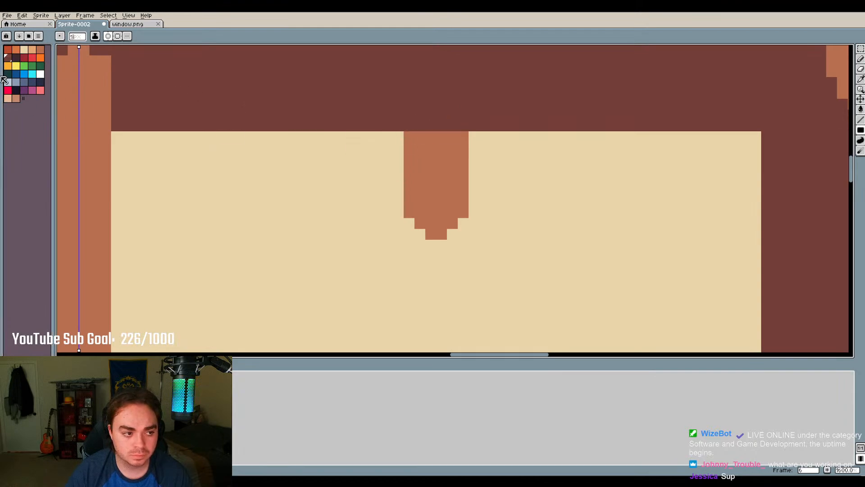
Erase the rest of both copper-brown pegs by painting over them in cream with the filled rectangle and Pencil tool
{"action": "left_click", "coordinate": [24, 49]}
{"action": "mouse_move", "coordinate": [408, 215]}
{"action": "left_mouse_down"}
{"action": "mouse_move", "coordinate": [448, 196]}
{"action": "mouse_move", "coordinate": [462, 230]}
{"action": "left_mouse_up"}
{"action": "left_click", "coordinate": [861, 59]}
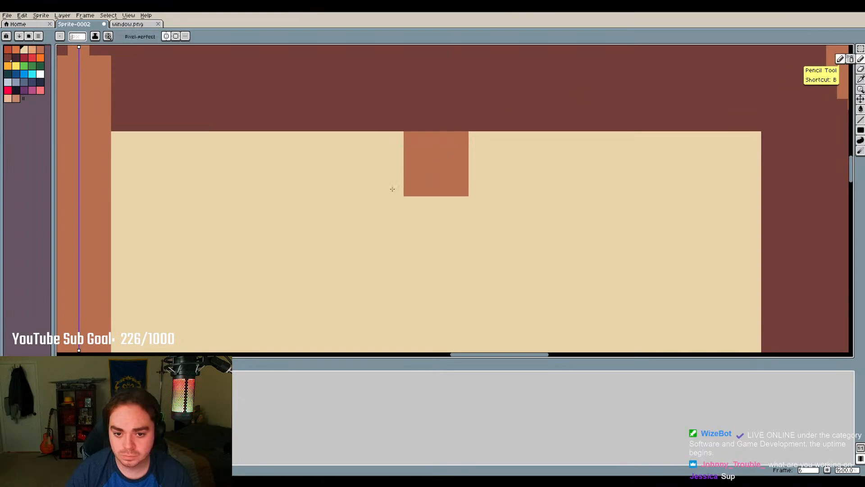
{"action": "mouse_move", "coordinate": [391, 187]}
{"action": "left_mouse_down"}
{"action": "mouse_move", "coordinate": [433, 193]}
{"action": "mouse_move", "coordinate": [438, 180]}
{"action": "mouse_move", "coordinate": [397, 151]}
{"action": "mouse_move", "coordinate": [478, 146]}
{"action": "mouse_move", "coordinate": [395, 144]}
{"action": "mouse_move", "coordinate": [431, 139]}
{"action": "mouse_move", "coordinate": [457, 168]}
{"action": "left_mouse_up"}
{"action": "scroll", "coordinate": [408, 150], "scroll_direction": "down", "scroll_amount": 1}
{"action": "scroll", "coordinate": [393, 197], "scroll_direction": "down", "scroll_amount": 2}
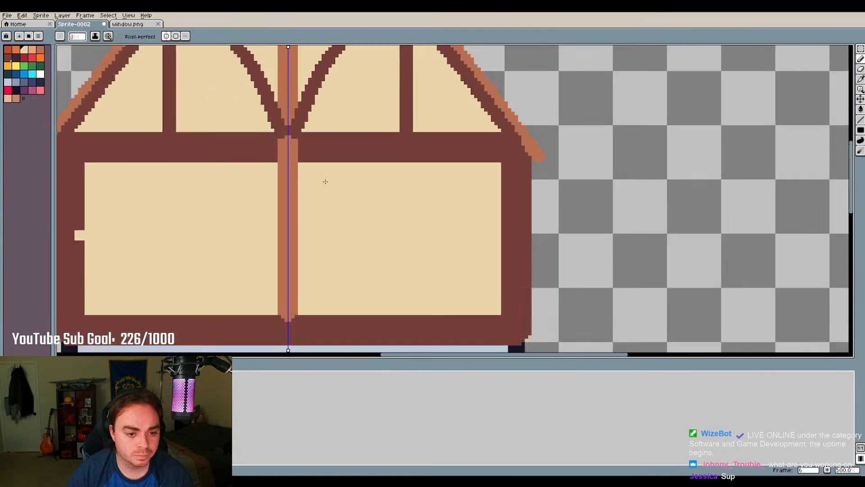
Paint the central post's stepped lower tip reddish-brown so the post ends flush with the lower beam
{"action": "scroll", "coordinate": [273, 247], "scroll_direction": "up", "scroll_amount": 1}
{"action": "scroll", "coordinate": [270, 234], "scroll_direction": "down", "scroll_amount": 2}
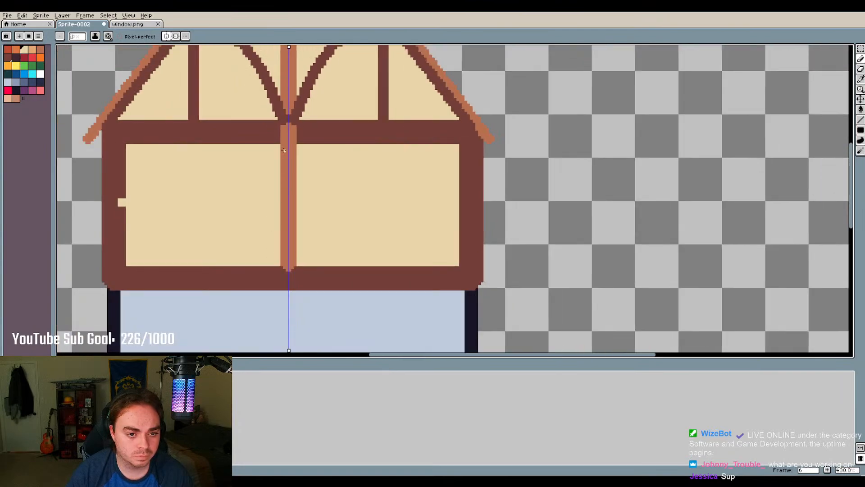
{"action": "scroll", "coordinate": [302, 284], "scroll_direction": "up", "scroll_amount": 5}
{"action": "scroll", "coordinate": [141, 218], "scroll_direction": "up", "scroll_amount": 3}
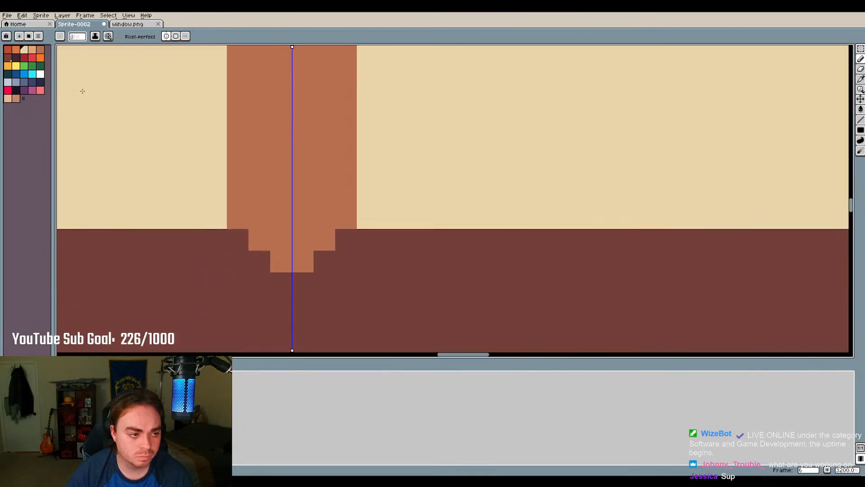
{"action": "left_click", "coordinate": [8, 59]}
{"action": "mouse_move", "coordinate": [279, 238]}
{"action": "left_mouse_down"}
{"action": "mouse_move", "coordinate": [252, 243]}
{"action": "mouse_move", "coordinate": [387, 245]}
{"action": "mouse_move", "coordinate": [265, 268]}
{"action": "mouse_move", "coordinate": [293, 265]}
{"action": "left_mouse_up"}
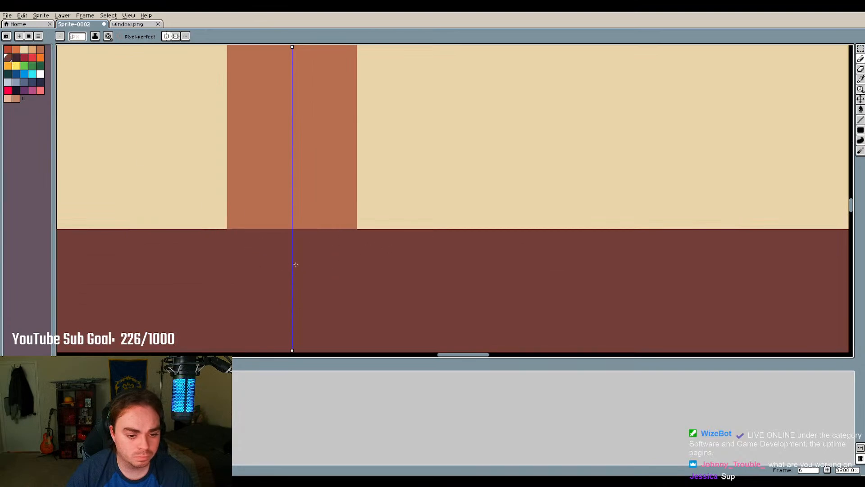
Pencil a cream strip along the underside of the upper storey's top beam to make the beam thinner
{"action": "scroll", "coordinate": [294, 244], "scroll_direction": "down", "scroll_amount": 3}
{"action": "scroll", "coordinate": [295, 243], "scroll_direction": "down", "scroll_amount": 3}
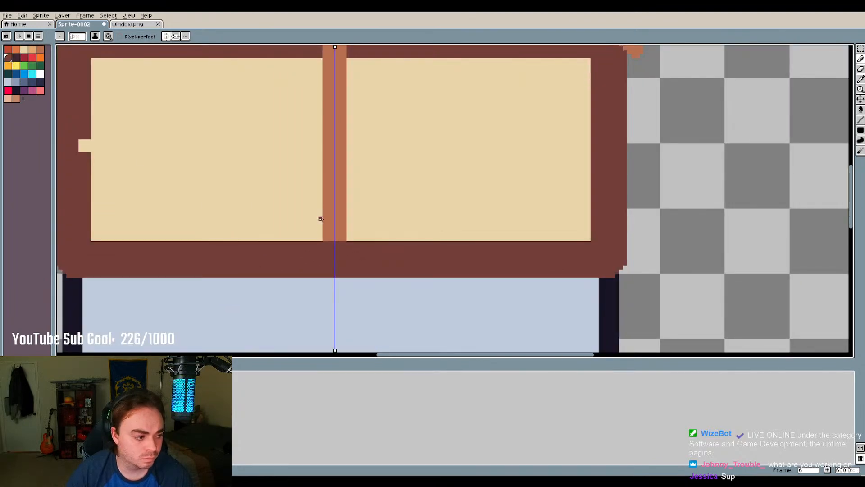
{"action": "scroll", "coordinate": [351, 185], "scroll_direction": "down", "scroll_amount": 4}
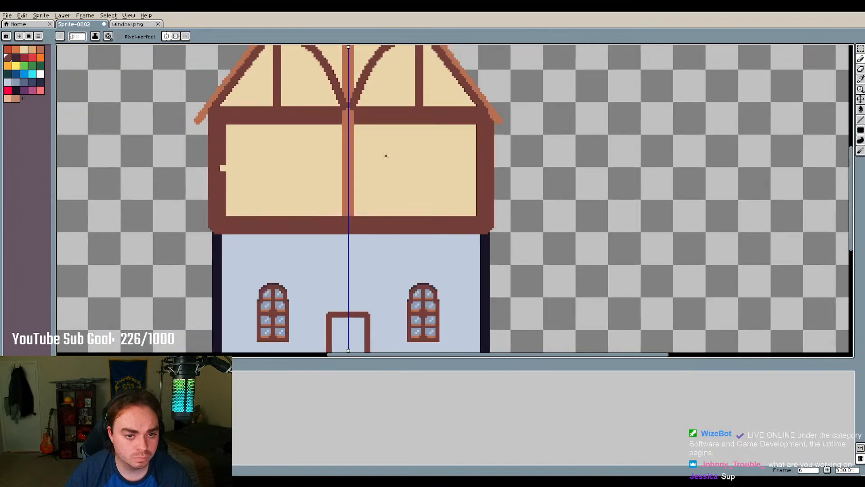
{"action": "scroll", "coordinate": [321, 114], "scroll_direction": "up", "scroll_amount": 5}
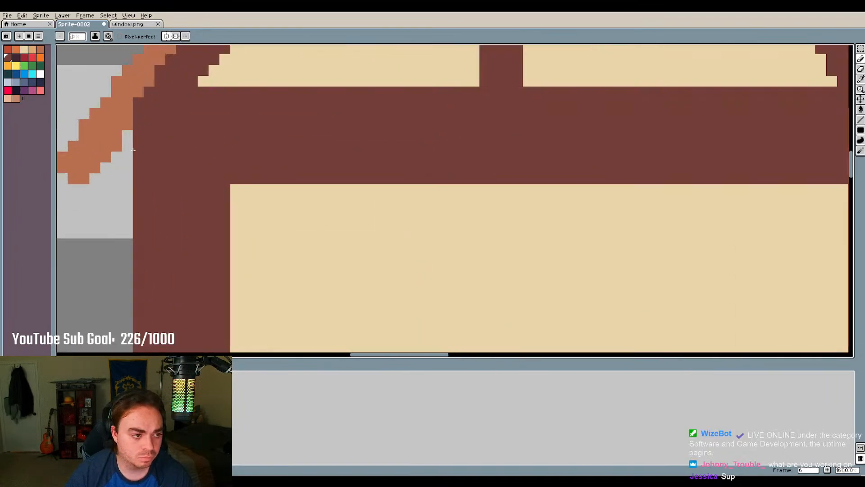
{"action": "left_click", "coordinate": [24, 50]}
{"action": "scroll", "coordinate": [255, 183], "scroll_direction": "down", "scroll_amount": 1}
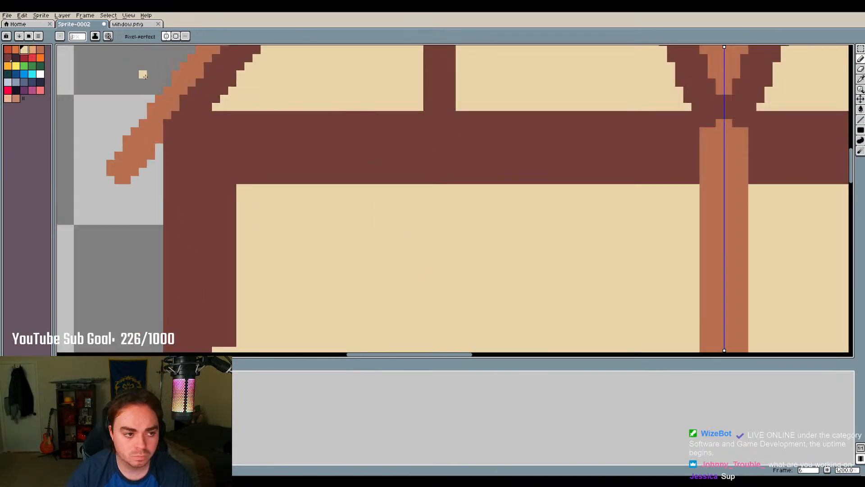
{"action": "left_click_drag", "start_coordinate": [230, 182], "coordinate": [694, 181]}
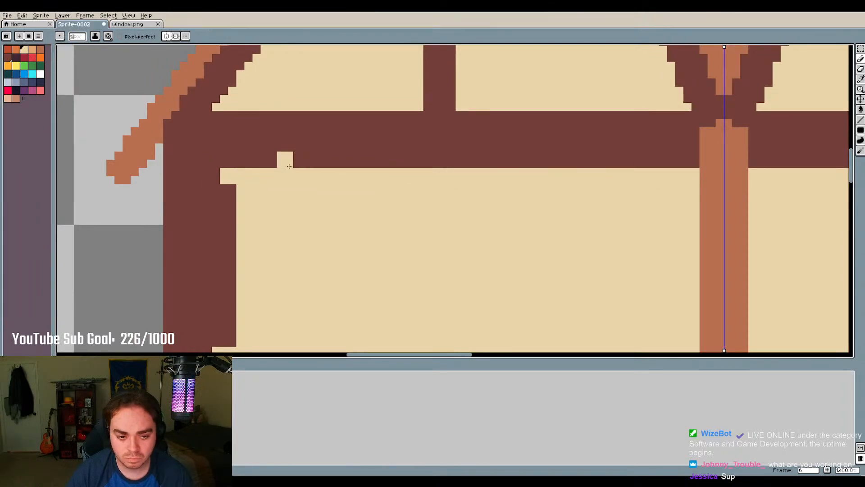
Pencil cream down the inner edge of the upper storey's left side post, mirrored on the right, to thin both posts
{"action": "scroll", "coordinate": [284, 162], "scroll_direction": "down", "scroll_amount": 5}
{"action": "scroll", "coordinate": [249, 174], "scroll_direction": "up", "scroll_amount": 2}
{"action": "left_click_drag", "start_coordinate": [248, 175], "coordinate": [253, 340]}
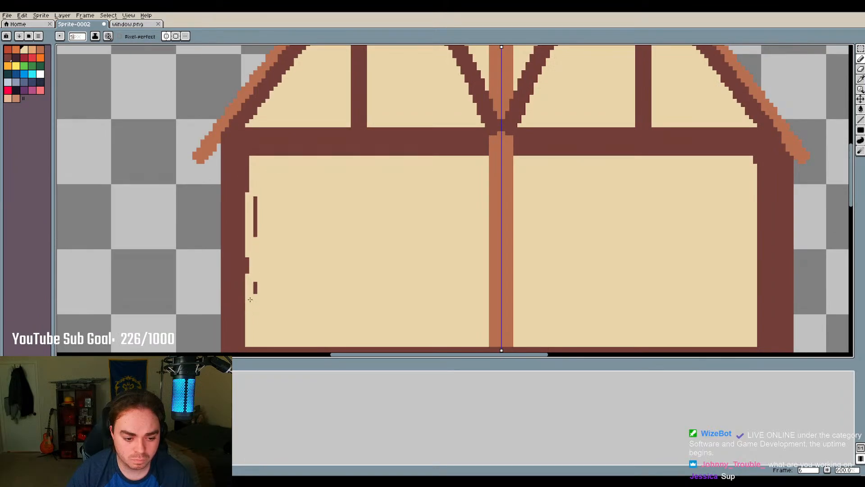
{"action": "mouse_move", "coordinate": [255, 238]}
{"action": "left_mouse_down"}
{"action": "mouse_move", "coordinate": [257, 193]}
{"action": "mouse_move", "coordinate": [249, 161]}
{"action": "left_mouse_up"}
Pencil a second cream strip along the top beam's underside, from the central post to the side post, thinning it further
{"action": "scroll", "coordinate": [241, 140], "scroll_direction": "up", "scroll_amount": 4}
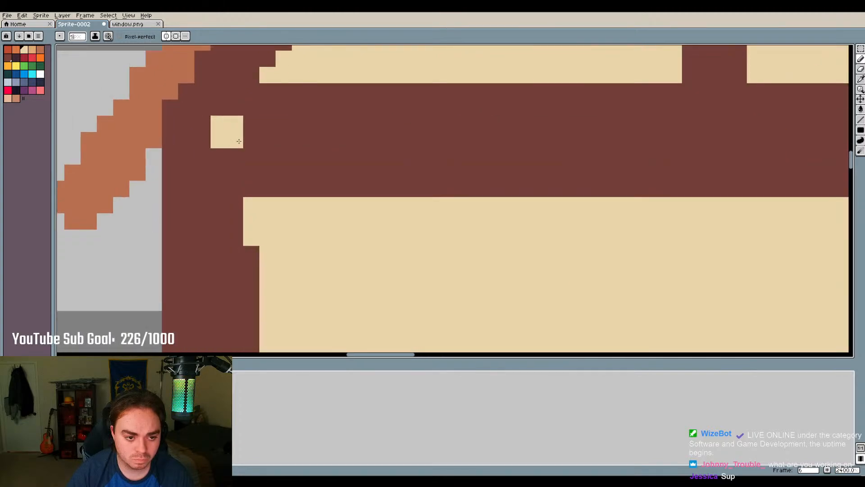
{"action": "scroll", "coordinate": [246, 137], "scroll_direction": "down", "scroll_amount": 2}
{"action": "scroll", "coordinate": [297, 126], "scroll_direction": "up", "scroll_amount": 3}
{"action": "scroll", "coordinate": [286, 179], "scroll_direction": "down", "scroll_amount": 2}
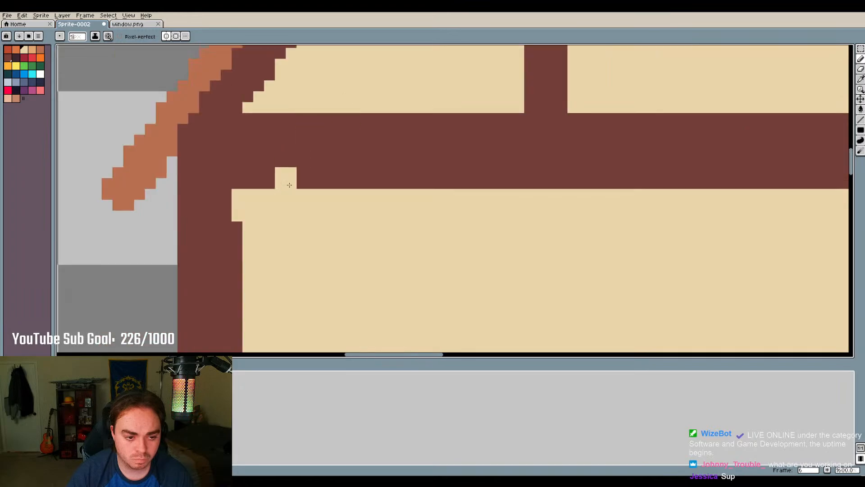
{"action": "scroll", "coordinate": [216, 162], "scroll_direction": "down", "scroll_amount": 2}
{"action": "scroll", "coordinate": [204, 166], "scroll_direction": "down", "scroll_amount": 1}
{"action": "scroll", "coordinate": [271, 169], "scroll_direction": "down", "scroll_amount": 1}
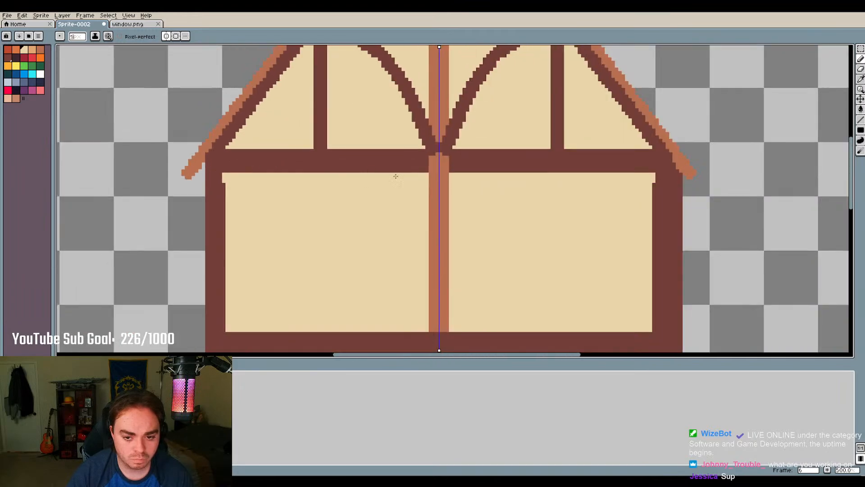
{"action": "scroll", "coordinate": [406, 167], "scroll_direction": "up", "scroll_amount": 2}
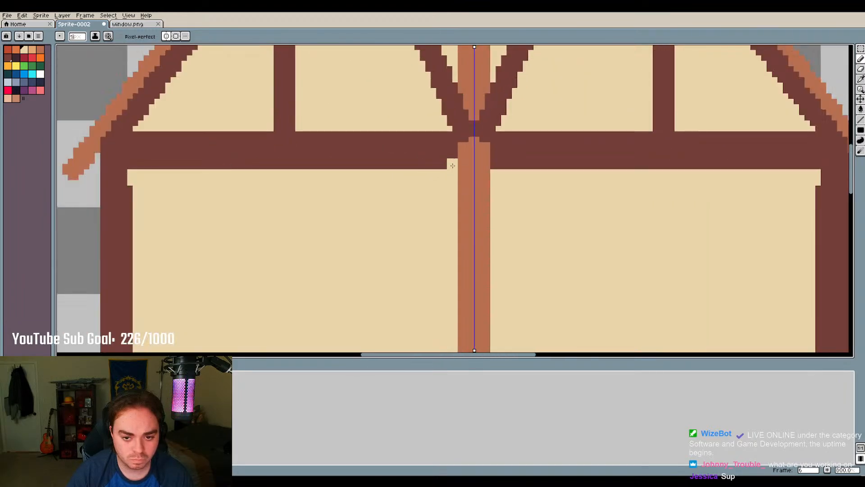
{"action": "left_click_drag", "start_coordinate": [452, 166], "coordinate": [132, 167]}
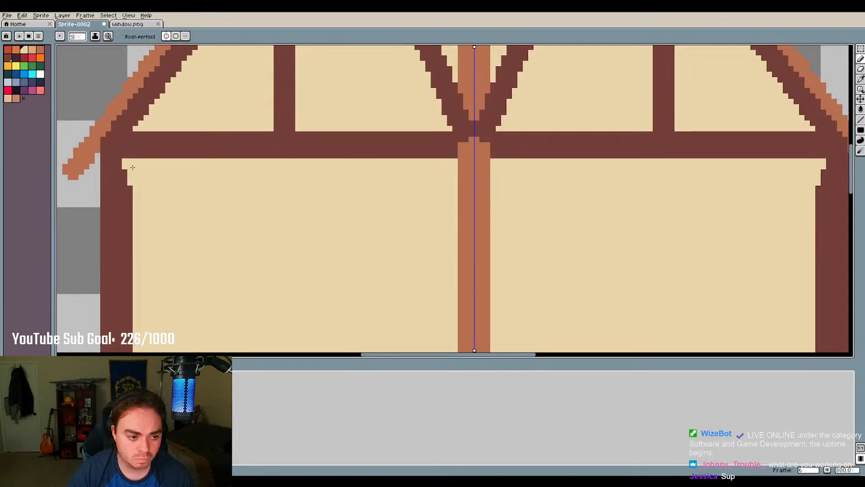
Pencil another cream strip down the inner edges of the mirrored side posts to narrow them further and straighten the stepped corners
{"action": "scroll", "coordinate": [106, 137], "scroll_direction": "down", "scroll_amount": 4}
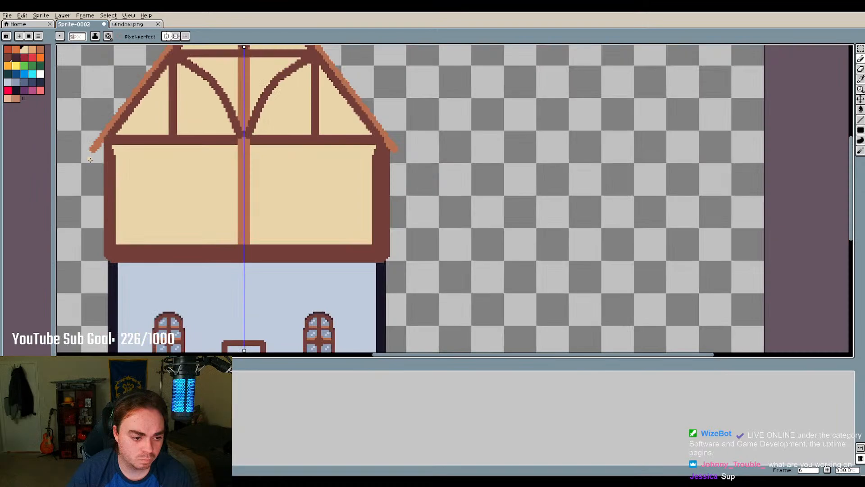
{"action": "scroll", "coordinate": [91, 159], "scroll_direction": "up", "scroll_amount": 2}
{"action": "left_click_drag", "start_coordinate": [129, 141], "coordinate": [129, 294]}
{"action": "scroll", "coordinate": [125, 284], "scroll_direction": "down", "scroll_amount": 5}
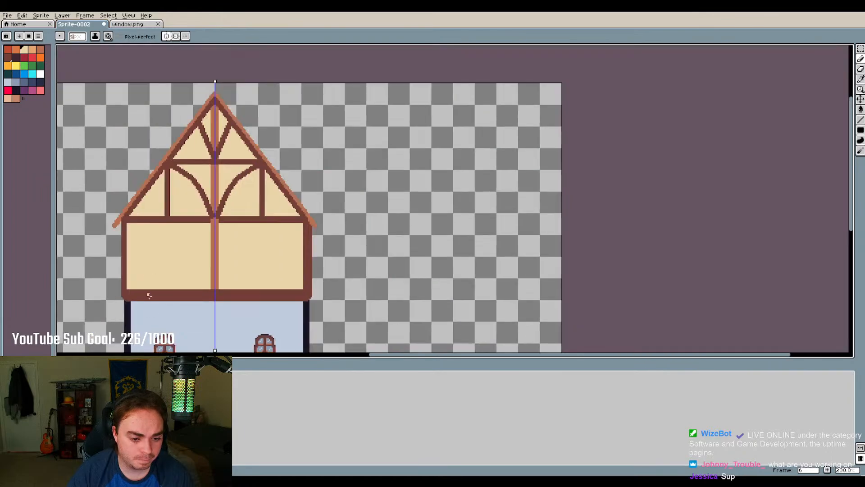
{"action": "scroll", "coordinate": [301, 134], "scroll_direction": "up", "scroll_amount": 3}
{"action": "scroll", "coordinate": [301, 135], "scroll_direction": "down", "scroll_amount": 3}
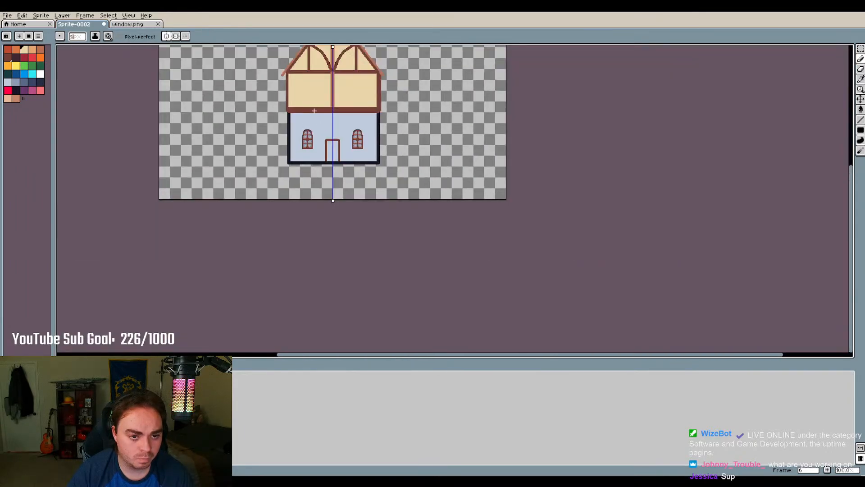
{"action": "scroll", "coordinate": [238, 119], "scroll_direction": "up", "scroll_amount": 4}
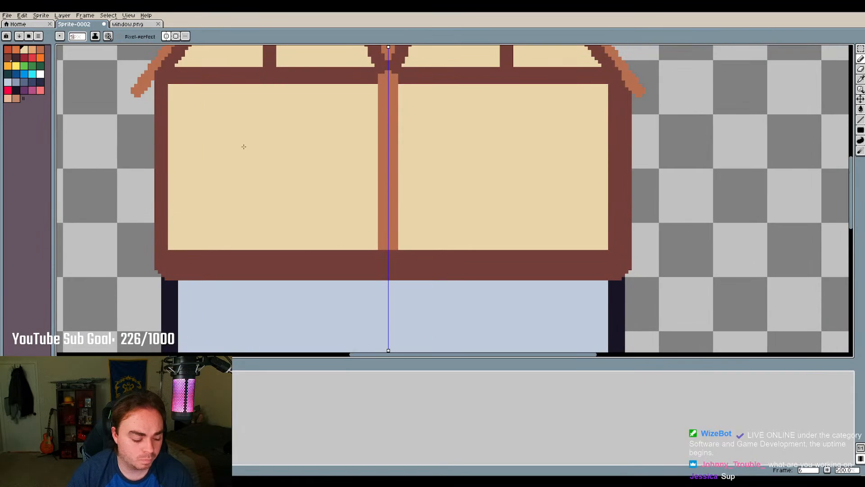
Thicken the inner edges of the upper storey's dark brown side posts by one pixel along their full height
{"action": "scroll", "coordinate": [244, 146], "scroll_direction": "up", "scroll_amount": 1}
{"action": "left_click", "coordinate": [8, 58]}
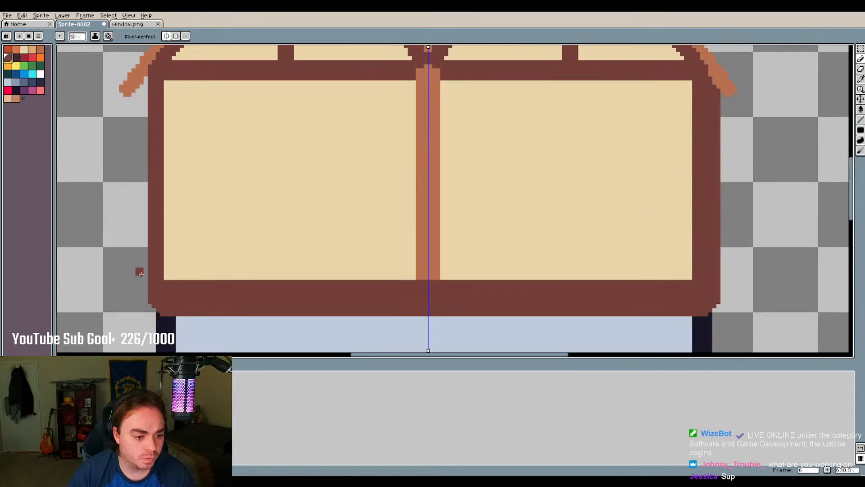
{"action": "mouse_move", "coordinate": [164, 275]}
{"action": "left_mouse_down"}
{"action": "mouse_move", "coordinate": [166, 247]}
{"action": "mouse_move", "coordinate": [166, 255]}
{"action": "left_mouse_up"}
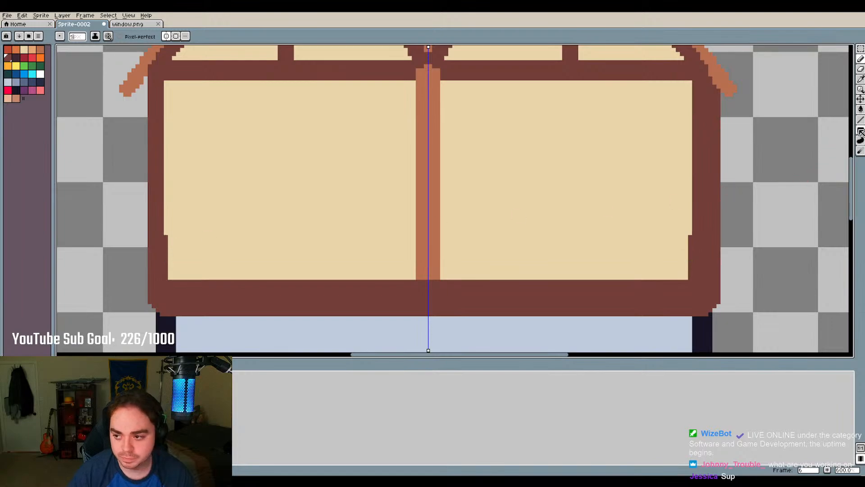
{"action": "key", "text": "l"}
{"action": "left_click_drag", "start_coordinate": [165, 246], "coordinate": [167, 79]}
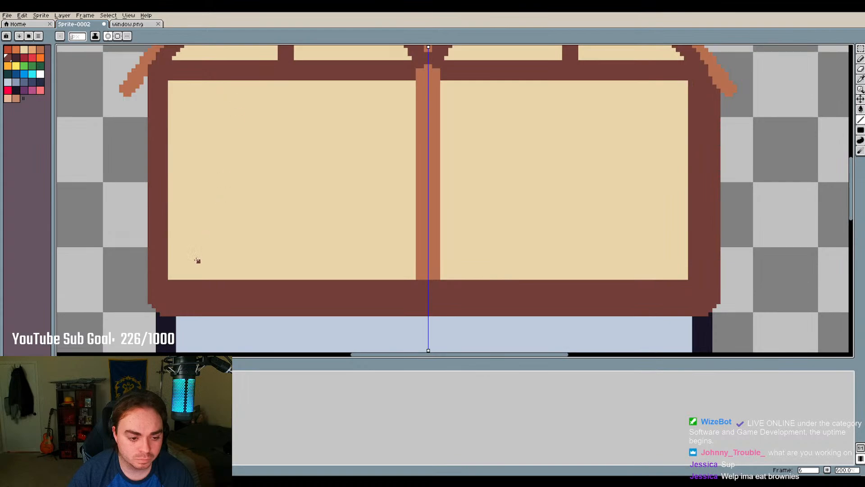
Extend the tops of the near-black ground-floor pillars upward into the lower edge of the brown beam
{"action": "scroll", "coordinate": [180, 288], "scroll_direction": "up", "scroll_amount": 3}
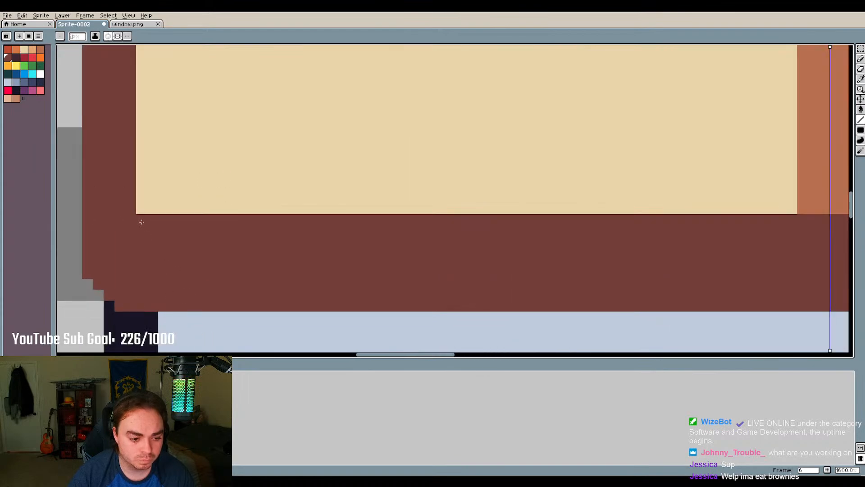
{"action": "scroll", "coordinate": [142, 222], "scroll_direction": "down", "scroll_amount": 1}
{"action": "scroll", "coordinate": [166, 329], "scroll_direction": "up", "scroll_amount": 1}
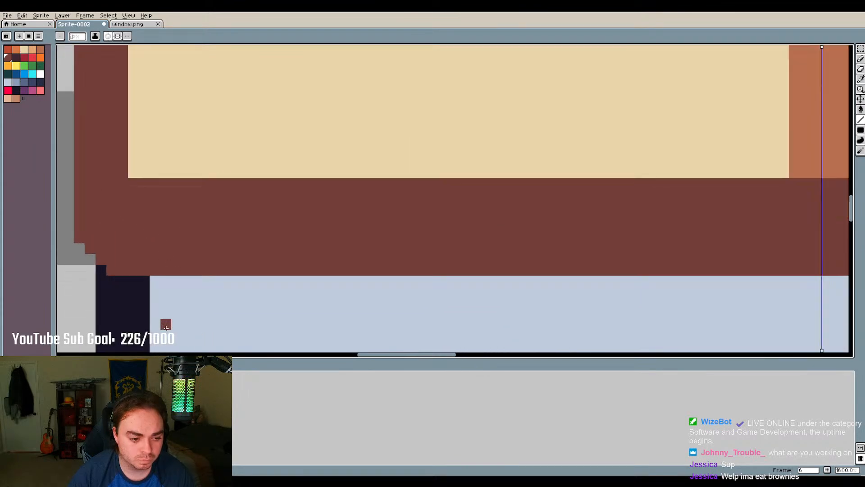
{"action": "left_click", "coordinate": [17, 91]}
{"action": "mouse_move", "coordinate": [104, 261]}
{"action": "left_mouse_down"}
{"action": "mouse_move", "coordinate": [143, 263]}
{"action": "mouse_move", "coordinate": [143, 274]}
{"action": "mouse_move", "coordinate": [115, 270]}
{"action": "left_mouse_up"}
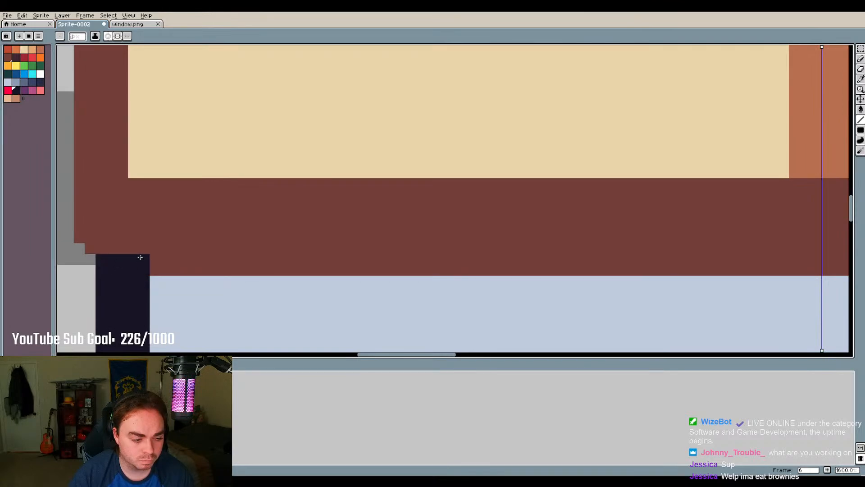
Extend the light blue wall two pixels upward into the brown beam between the pillars
{"action": "left_click", "coordinate": [8, 82]}
{"action": "left_click", "coordinate": [161, 252]}
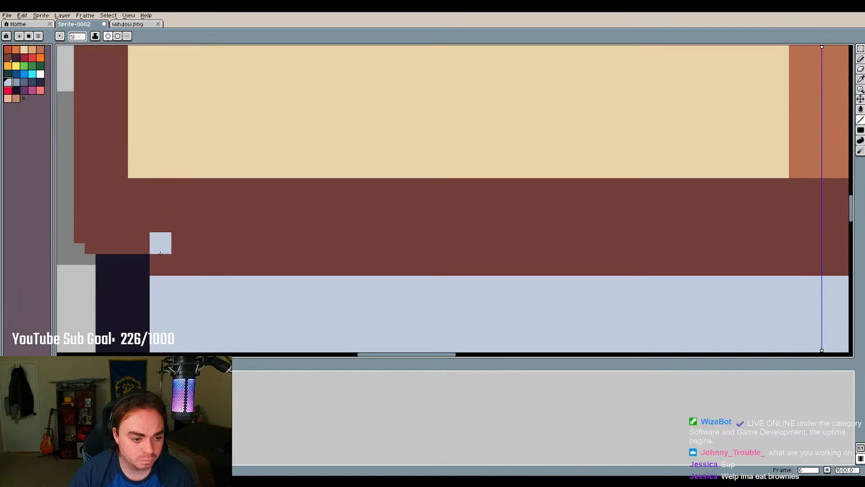
{"action": "scroll", "coordinate": [158, 263], "scroll_direction": "down", "scroll_amount": 3}
{"action": "left_click_drag", "start_coordinate": [154, 264], "coordinate": [434, 263]}
{"action": "scroll", "coordinate": [174, 266], "scroll_direction": "up", "scroll_amount": 2}
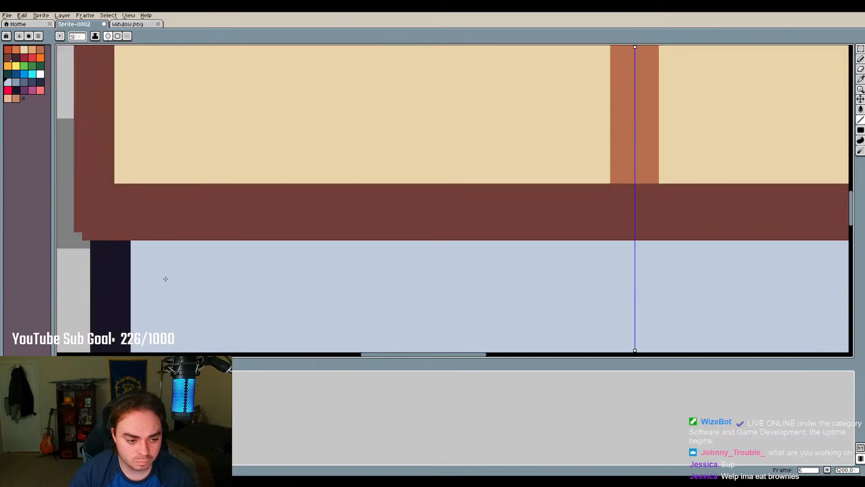
Paint light blue over the leftover dark pixels beneath the beam, beside the top of the right-hand pillar
{"action": "scroll", "coordinate": [165, 279], "scroll_direction": "down", "scroll_amount": 4}
{"action": "scroll", "coordinate": [269, 280], "scroll_direction": "up", "scroll_amount": 1}
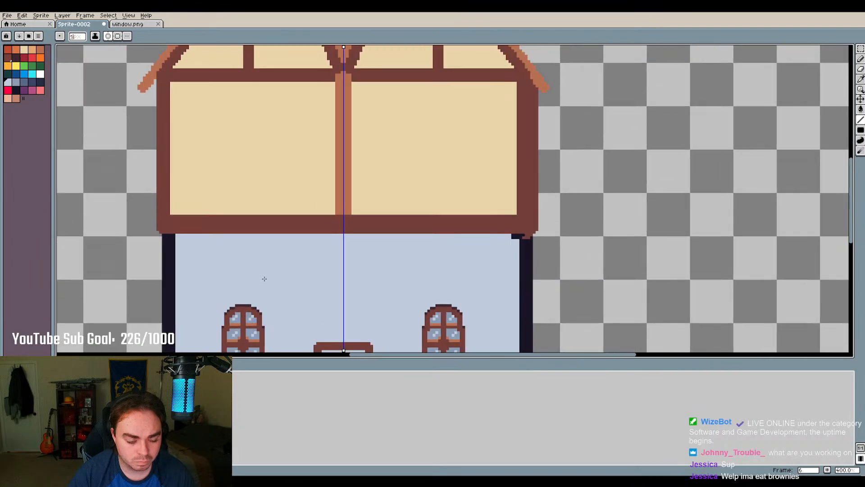
{"action": "scroll", "coordinate": [264, 279], "scroll_direction": "up", "scroll_amount": 1}
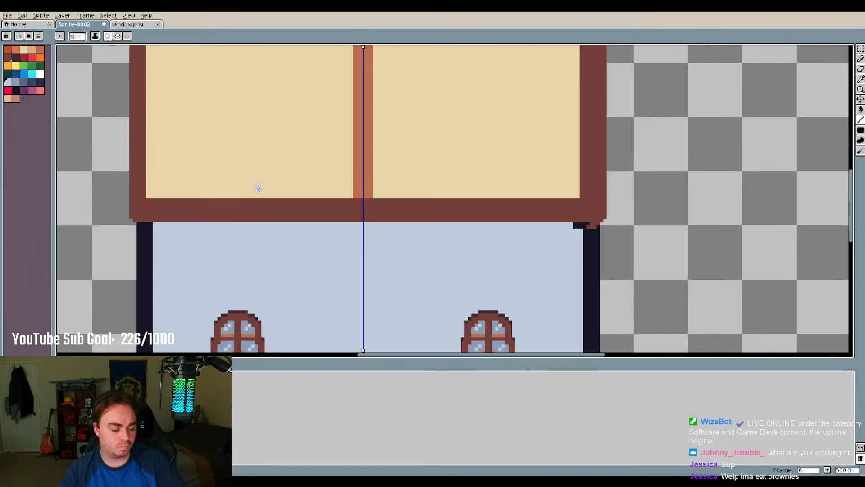
{"action": "scroll", "coordinate": [270, 188], "scroll_direction": "down", "scroll_amount": 2}
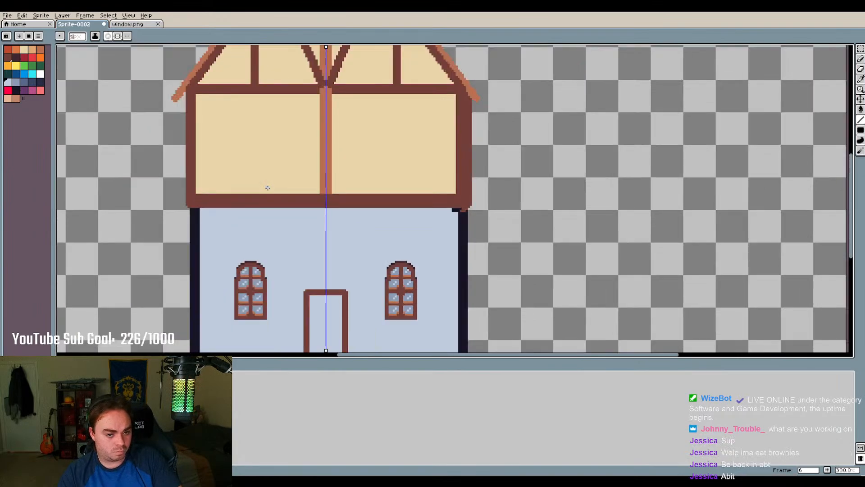
{"action": "scroll", "coordinate": [247, 204], "scroll_direction": "down", "scroll_amount": 2}
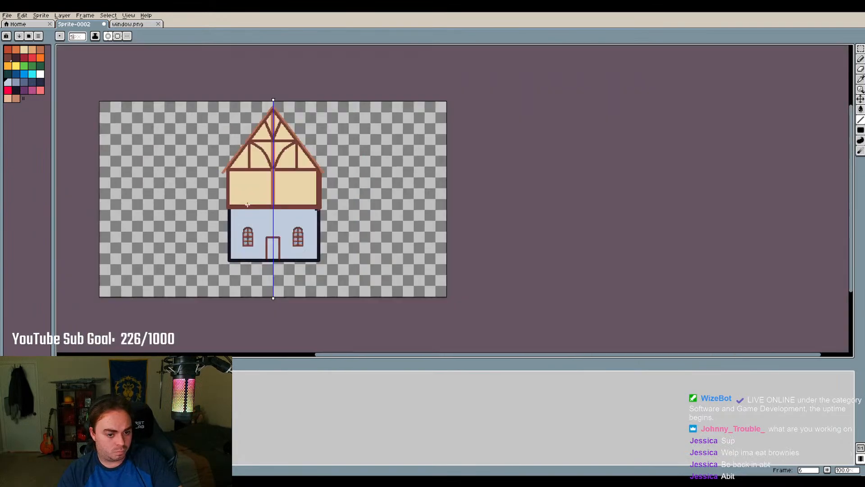
{"action": "scroll", "coordinate": [247, 204], "scroll_direction": "up", "scroll_amount": 3}
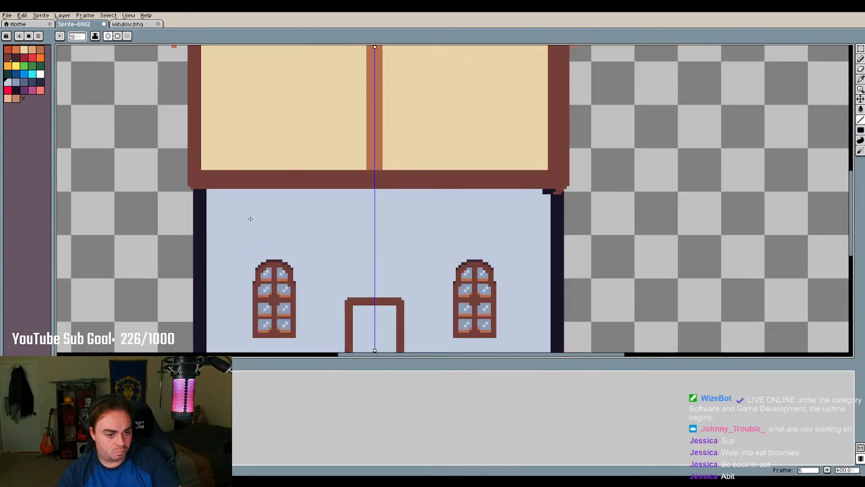
{"action": "scroll", "coordinate": [552, 188], "scroll_direction": "up", "scroll_amount": 1}
{"action": "scroll", "coordinate": [581, 194], "scroll_direction": "up", "scroll_amount": 1}
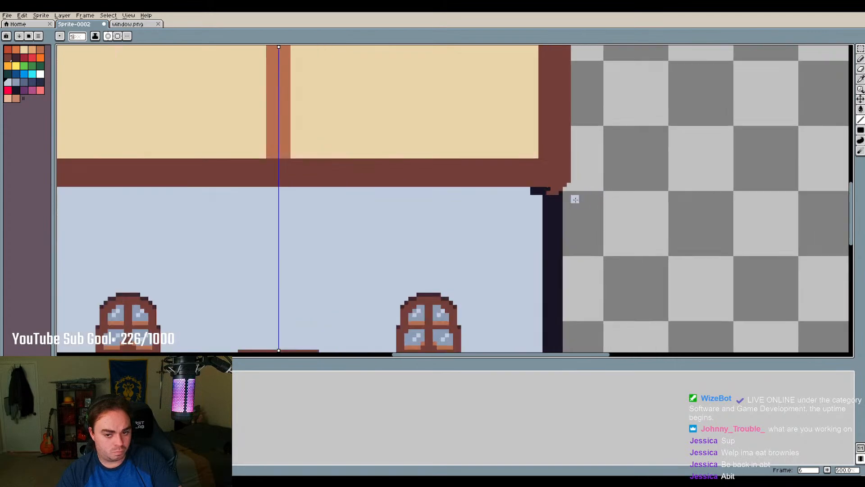
{"action": "scroll", "coordinate": [511, 195], "scroll_direction": "down", "scroll_amount": 1}
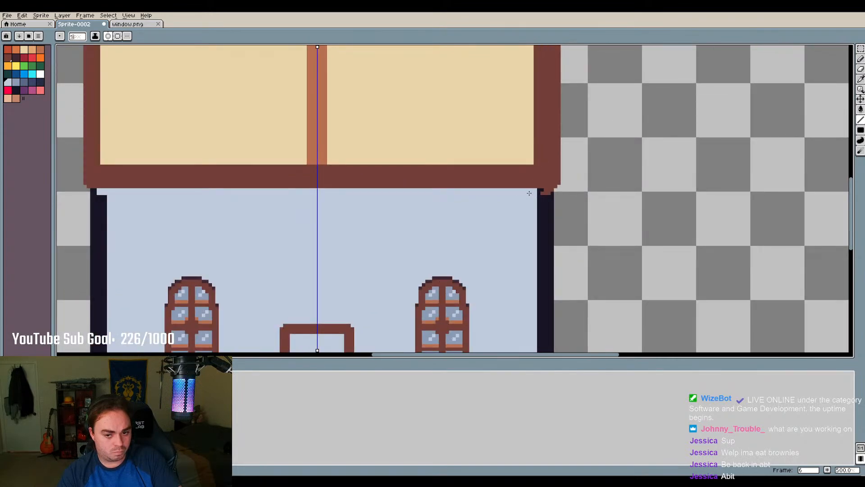
{"action": "scroll", "coordinate": [435, 178], "scroll_direction": "down", "scroll_amount": 2}
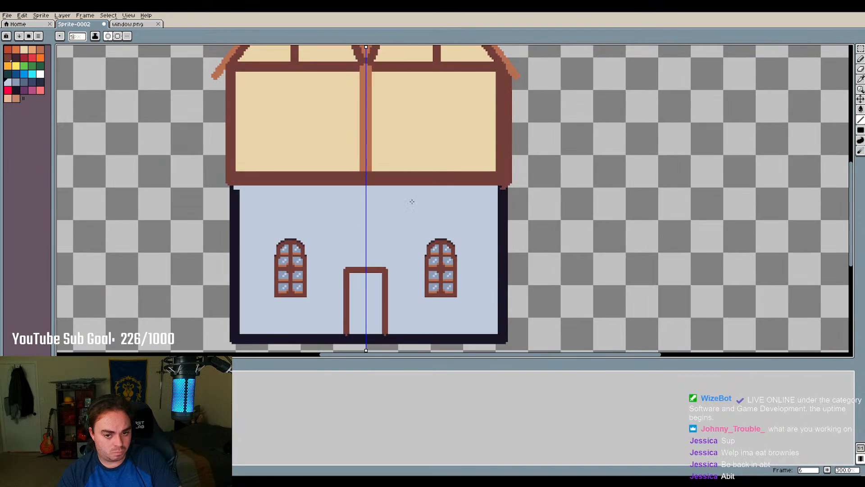
Set the drawing colour to bright orange
{"action": "left_click", "coordinate": [40, 57]}
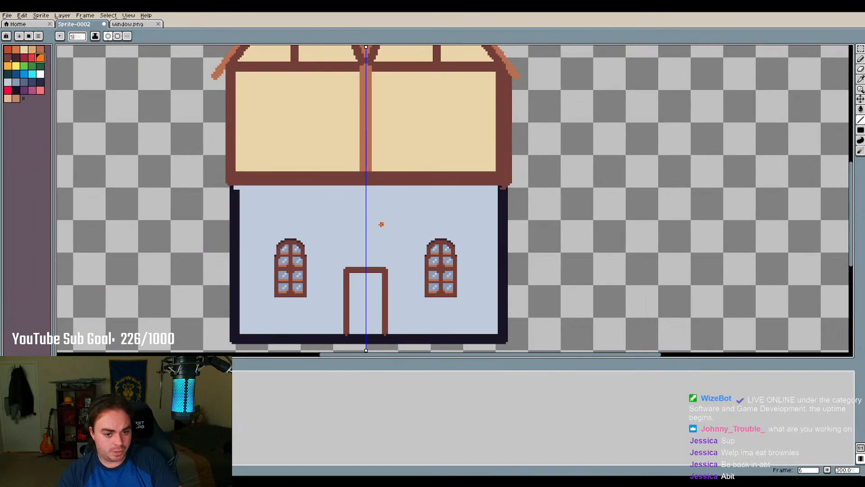
{"action": "left_click", "coordinate": [377, 213]}
{"action": "scroll", "coordinate": [376, 214], "scroll_direction": "up", "scroll_amount": 2}
{"action": "scroll", "coordinate": [377, 214], "scroll_direction": "up", "scroll_amount": 4}
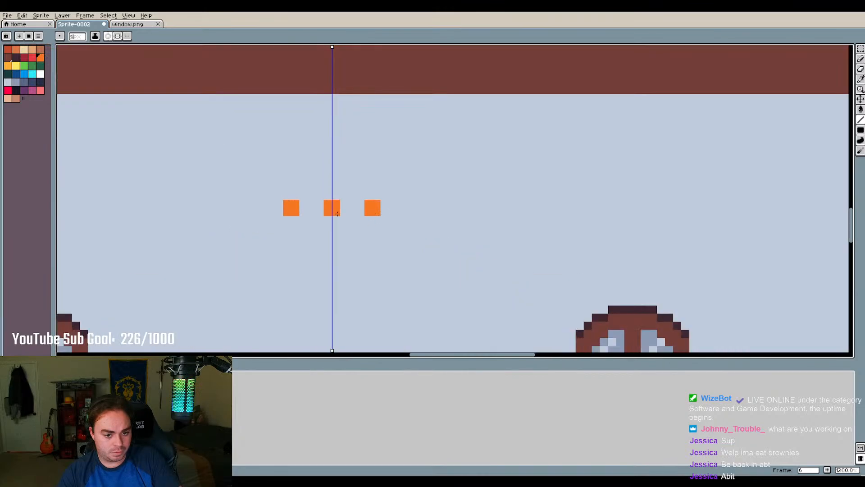
{"action": "scroll", "coordinate": [314, 206], "scroll_direction": "down", "scroll_amount": 3}
{"action": "scroll", "coordinate": [334, 177], "scroll_direction": "down", "scroll_amount": 2}
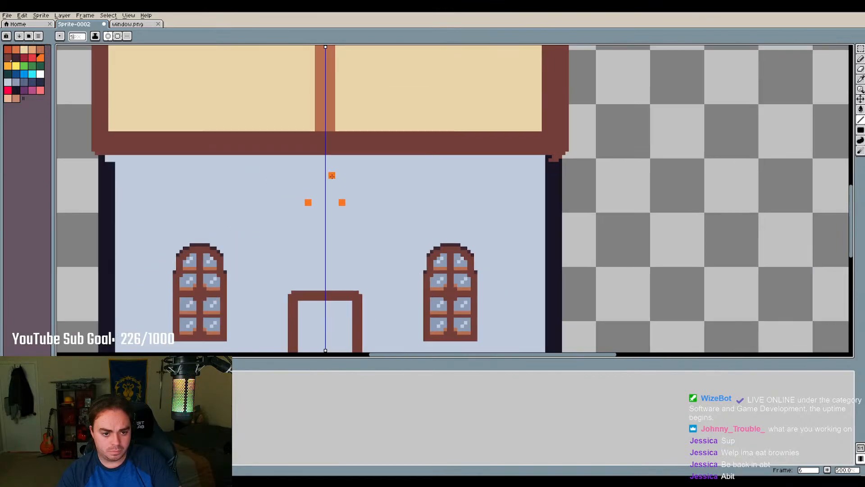
{"action": "scroll", "coordinate": [275, 200], "scroll_direction": "up", "scroll_amount": 2}
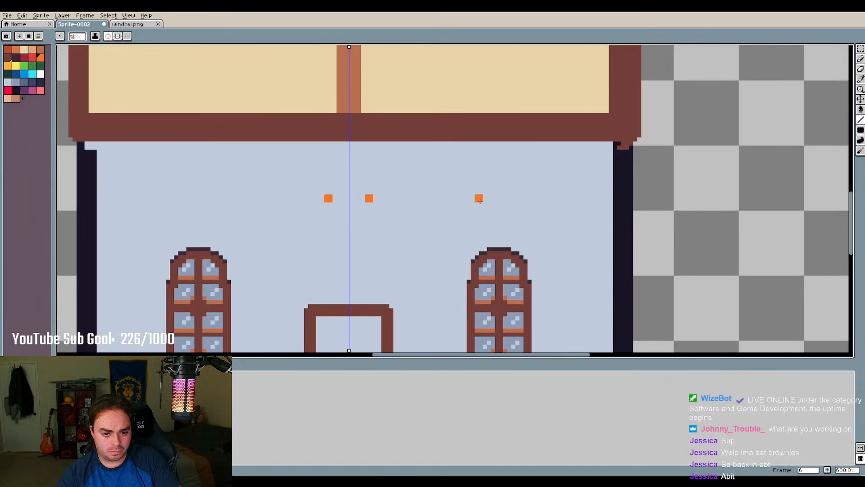
{"action": "left_click", "coordinate": [605, 198]}
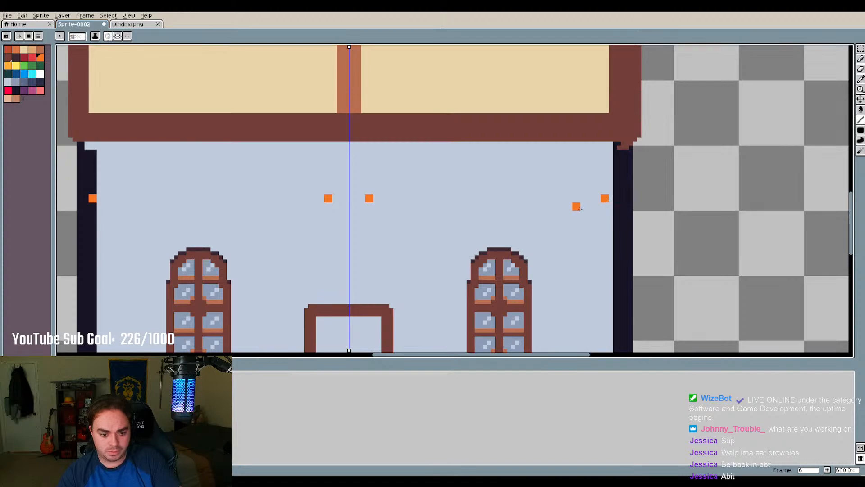
{"action": "key", "text": "v"}
{"action": "key", "text": "ctrl+z"}
{"action": "key", "text": "b"}
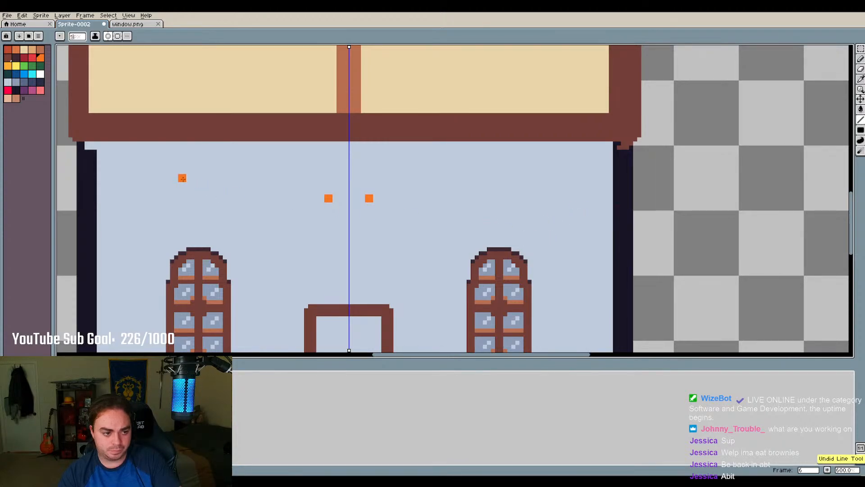
{"action": "key", "text": "ctrl+z"}
Examine the whole house, its gable timber framing and the central post of the upper storey
{"action": "scroll", "coordinate": [395, 187], "scroll_direction": "down", "scroll_amount": 1}
{"action": "scroll", "coordinate": [394, 187], "scroll_direction": "down", "scroll_amount": 3}
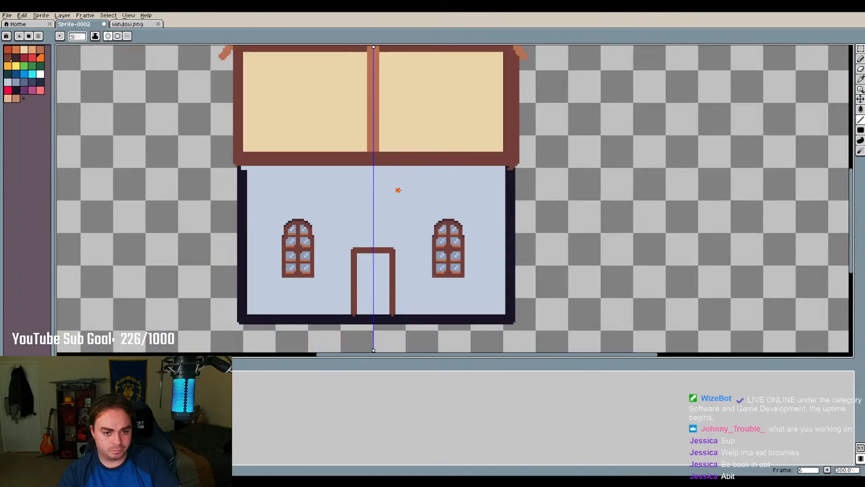
{"action": "scroll", "coordinate": [389, 121], "scroll_direction": "down", "scroll_amount": 1}
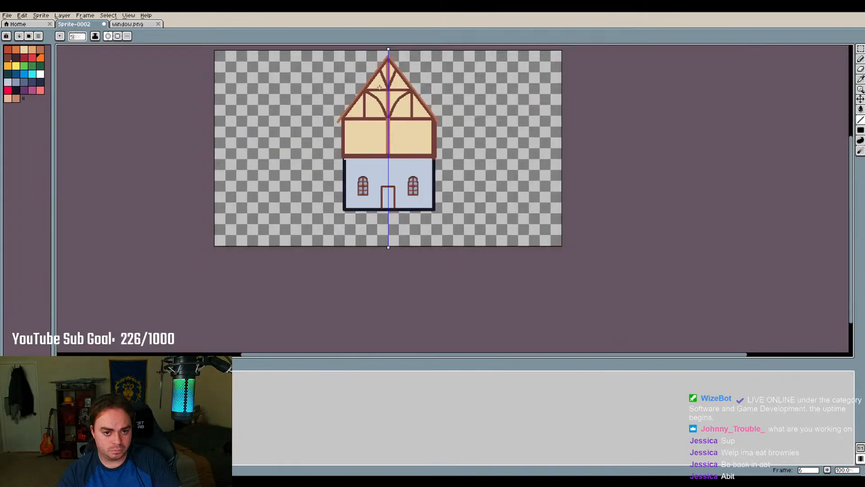
{"action": "scroll", "coordinate": [397, 135], "scroll_direction": "up", "scroll_amount": 3}
{"action": "scroll", "coordinate": [390, 163], "scroll_direction": "up", "scroll_amount": 1}
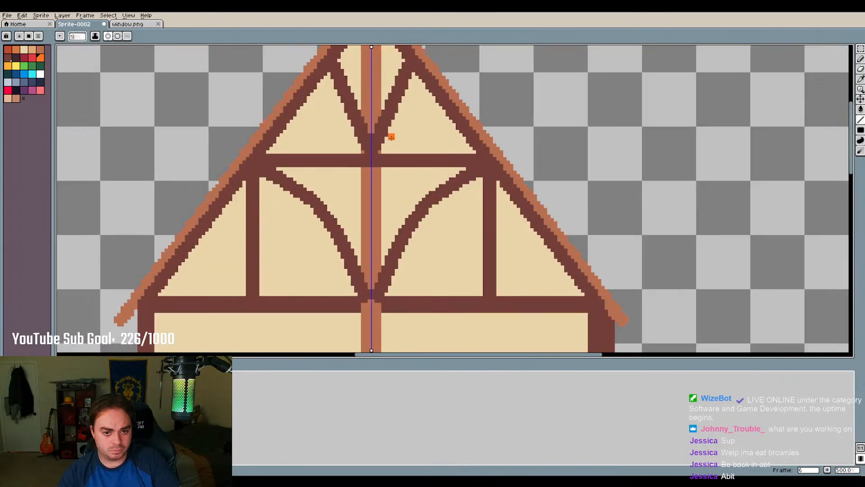
{"action": "scroll", "coordinate": [354, 52], "scroll_direction": "up", "scroll_amount": 5}
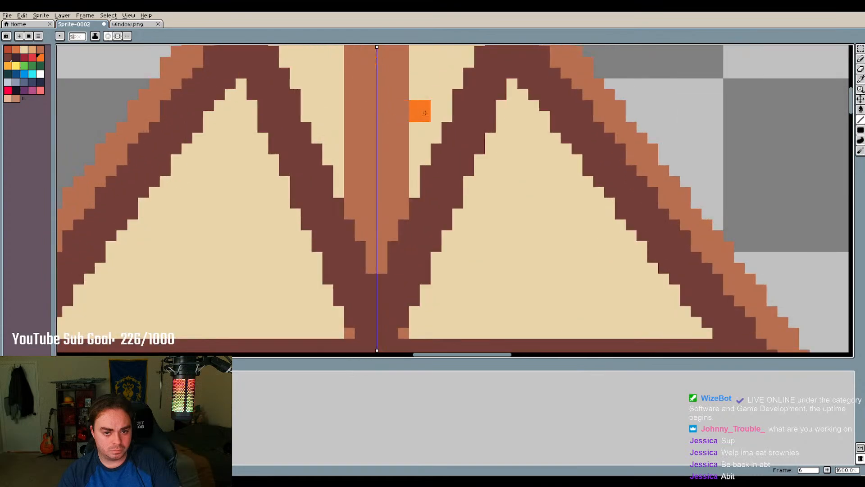
{"action": "scroll", "coordinate": [337, 117], "scroll_direction": "down", "scroll_amount": 7}
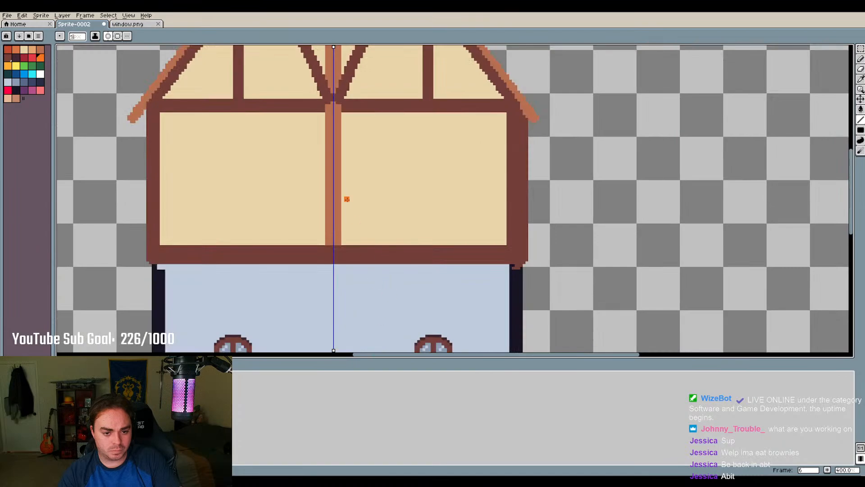
{"action": "scroll", "coordinate": [346, 199], "scroll_direction": "down", "scroll_amount": 1}
Place a mirrored pair of orange marker dots centred above the two arched windows, undoing the misplaced second pair
{"action": "scroll", "coordinate": [359, 270], "scroll_direction": "up", "scroll_amount": 3}
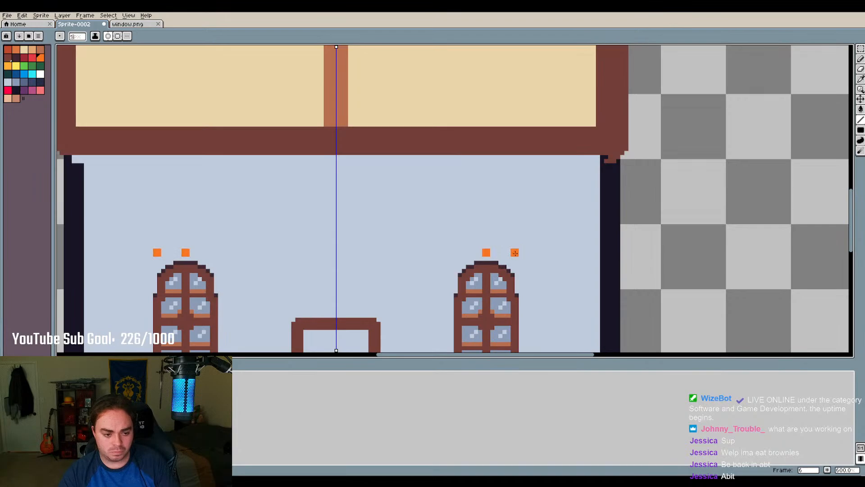
{"action": "scroll", "coordinate": [514, 253], "scroll_direction": "down", "scroll_amount": 3}
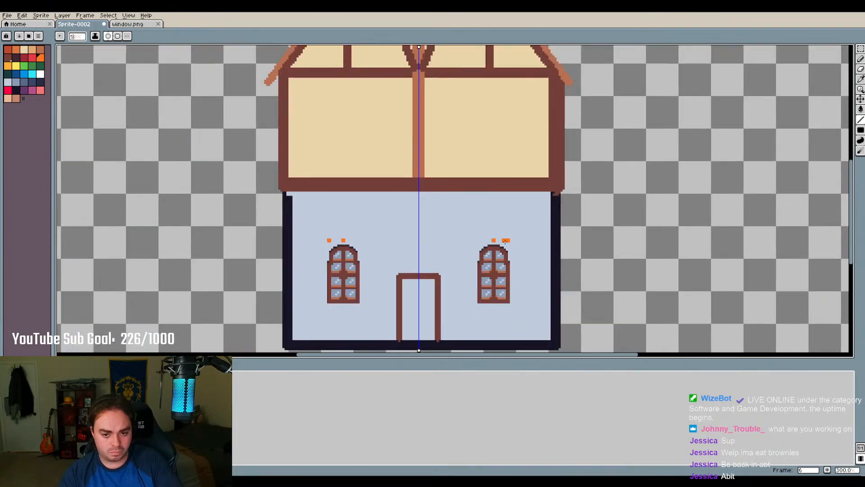
{"action": "scroll", "coordinate": [511, 294], "scroll_direction": "up", "scroll_amount": 2}
{"action": "scroll", "coordinate": [511, 293], "scroll_direction": "up", "scroll_amount": 1}
{"action": "scroll", "coordinate": [514, 201], "scroll_direction": "up", "scroll_amount": 1}
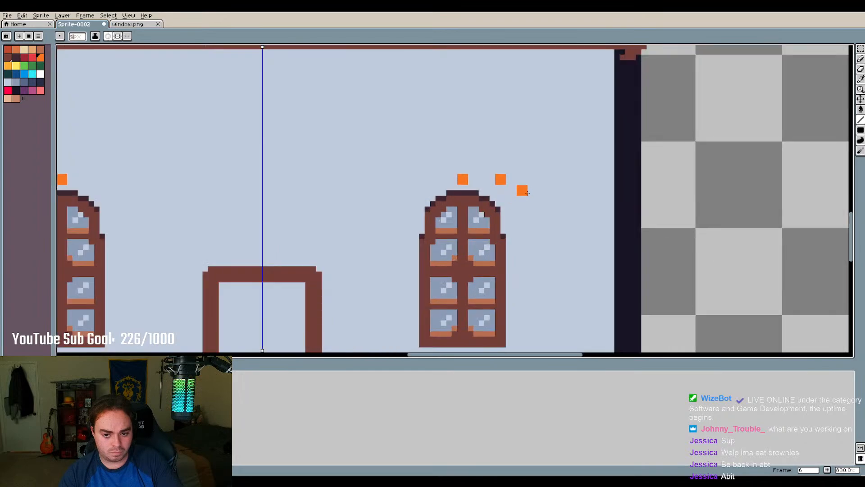
{"action": "key", "text": "ctrl+z"}
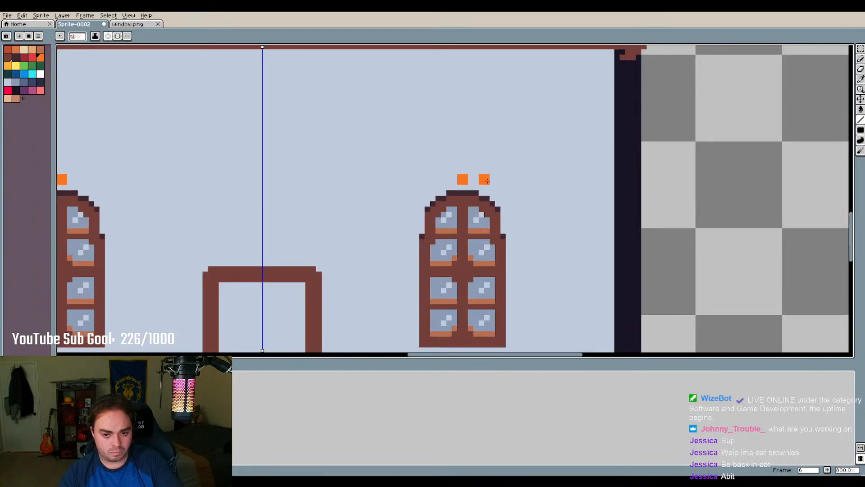
Continue the row with orange dots spaced one dot-width apart, running from the windows' centres out to the outer pillars
{"action": "left_click", "coordinate": [487, 181]}
{"action": "left_click", "coordinate": [506, 180]}
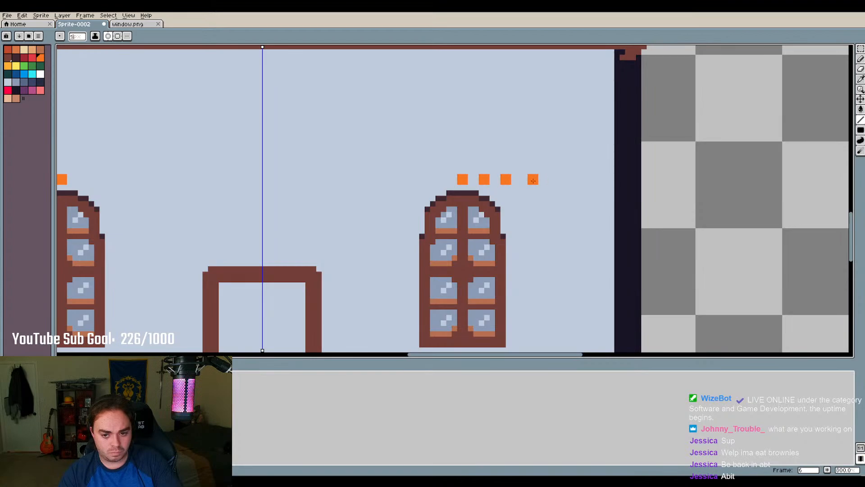
{"action": "left_click", "coordinate": [528, 180]}
{"action": "left_click", "coordinate": [550, 180]}
{"action": "left_click", "coordinate": [572, 180]}
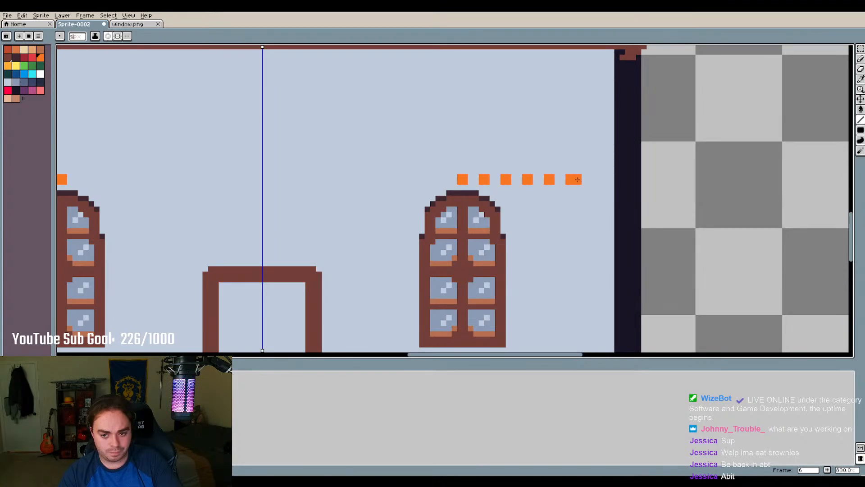
{"action": "scroll", "coordinate": [604, 179], "scroll_direction": "down", "scroll_amount": 4}
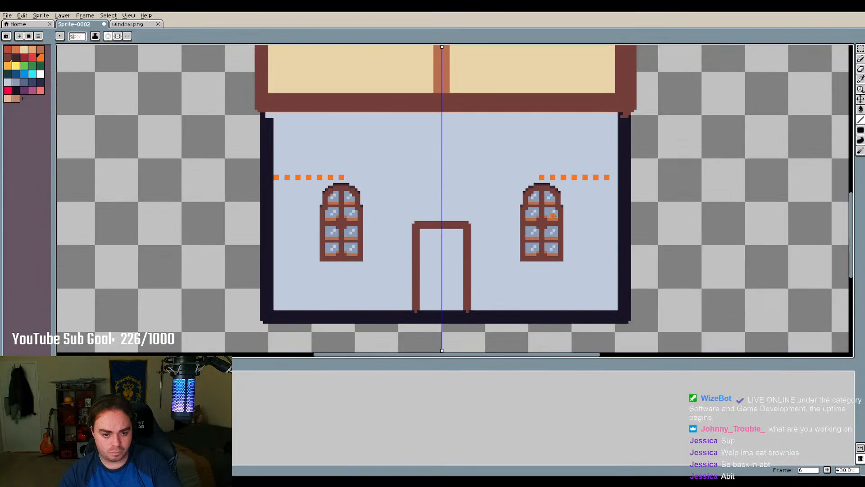
{"action": "scroll", "coordinate": [551, 223], "scroll_direction": "up", "scroll_amount": 1}
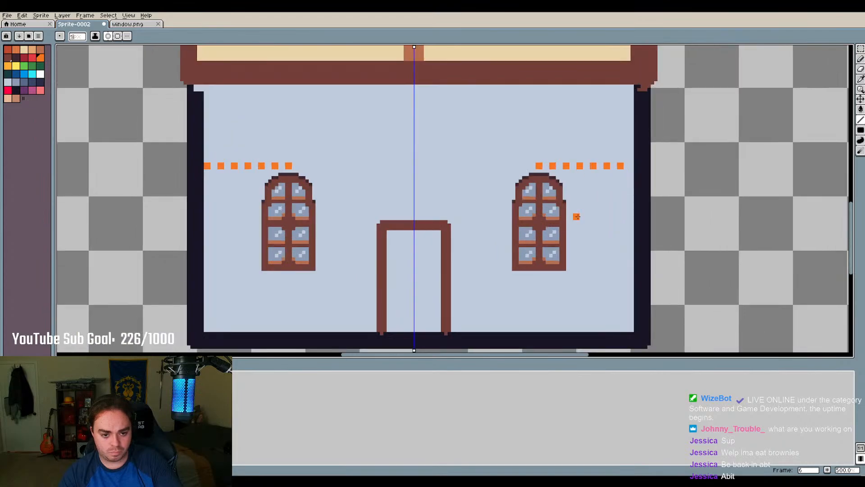
Try placing mirrored orange marker dots across the inside of the doorway, and undo them
{"action": "scroll", "coordinate": [577, 219], "scroll_direction": "down", "scroll_amount": 4}
{"action": "scroll", "coordinate": [581, 230], "scroll_direction": "up", "scroll_amount": 3}
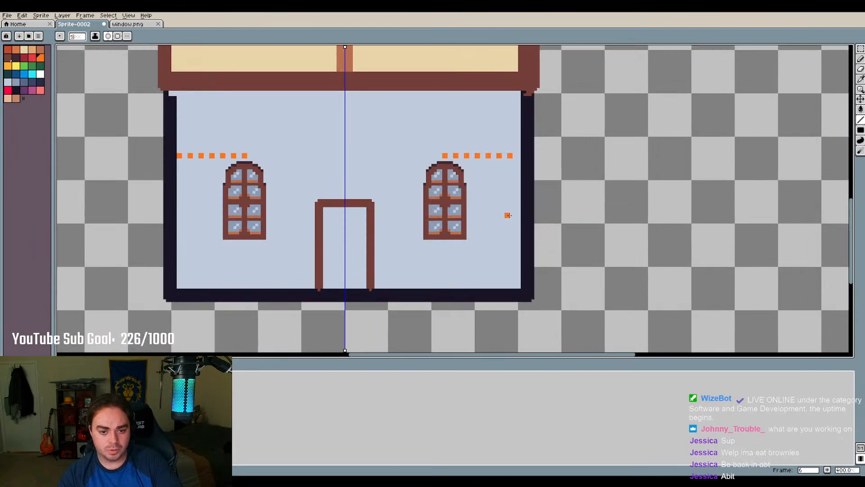
{"action": "scroll", "coordinate": [342, 231], "scroll_direction": "up", "scroll_amount": 3}
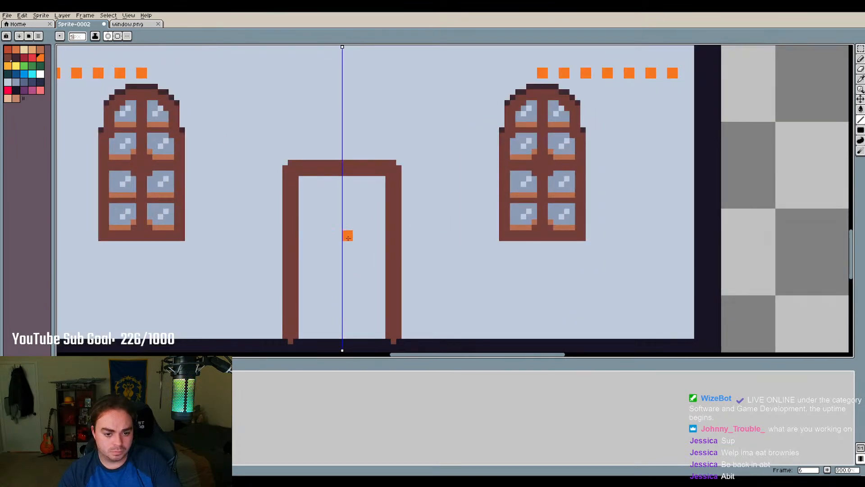
{"action": "left_click", "coordinate": [350, 237]}
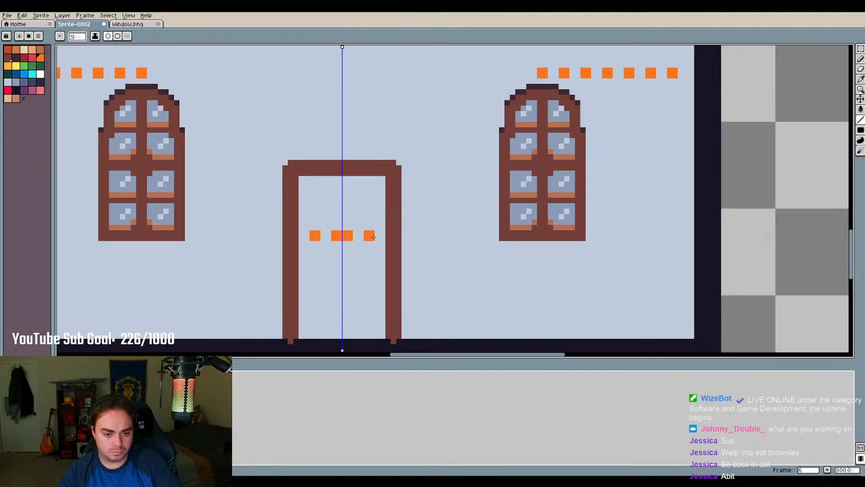
{"action": "key", "text": "ctrl+z"}
{"action": "scroll", "coordinate": [420, 208], "scroll_direction": "down", "scroll_amount": 3}
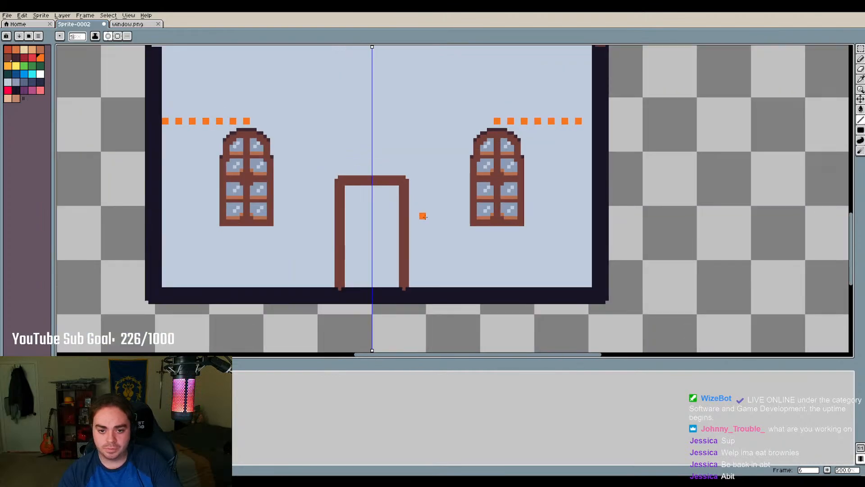
Examine the orange dot spacing and the whole house front, with the mirror symmetry guide turned off
{"action": "scroll", "coordinate": [405, 148], "scroll_direction": "up", "scroll_amount": 3}
{"action": "scroll", "coordinate": [500, 157], "scroll_direction": "down", "scroll_amount": 1}
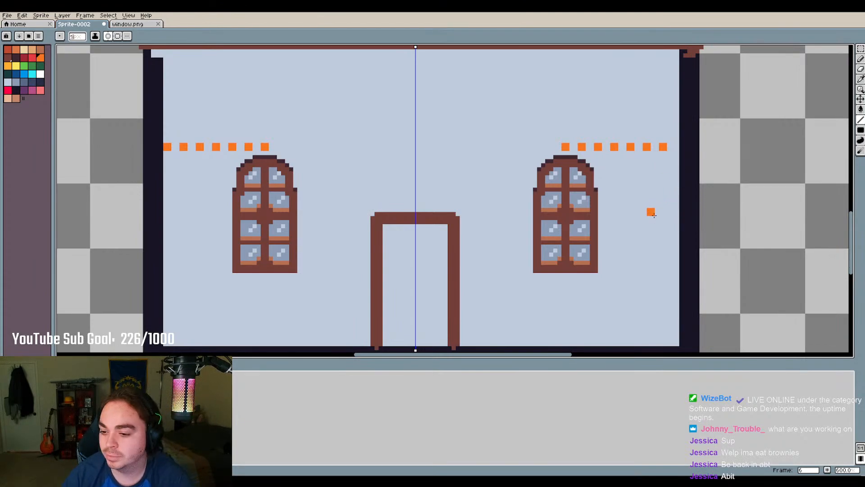
{"action": "scroll", "coordinate": [669, 193], "scroll_direction": "down", "scroll_amount": 1}
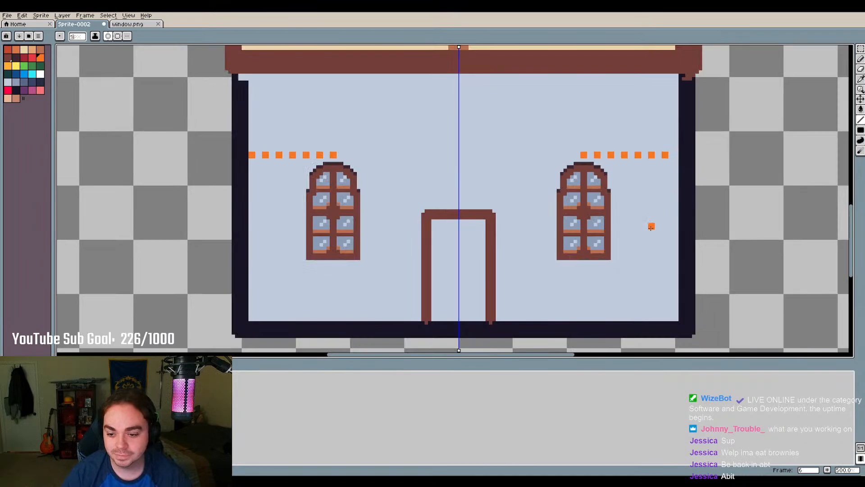
{"action": "scroll", "coordinate": [631, 266], "scroll_direction": "down", "scroll_amount": 3}
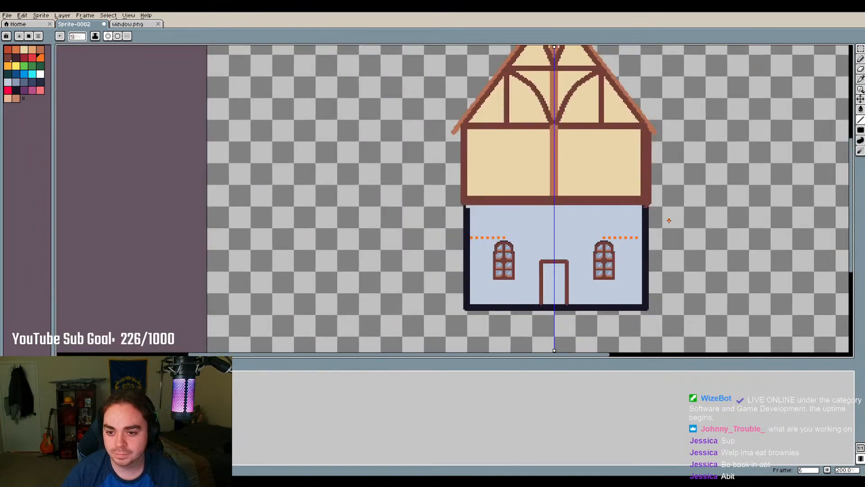
{"action": "scroll", "coordinate": [669, 221], "scroll_direction": "down", "scroll_amount": 1}
{"action": "scroll", "coordinate": [682, 220], "scroll_direction": "up", "scroll_amount": 1}
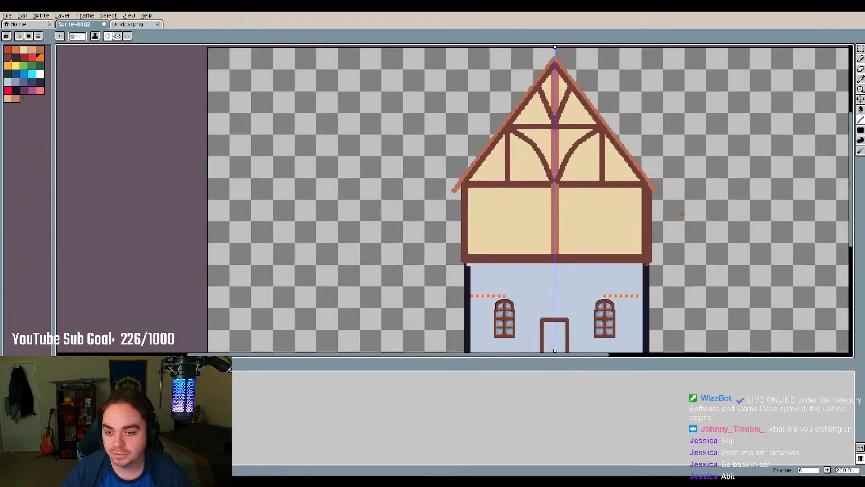
{"action": "left_click", "coordinate": [110, 37]}
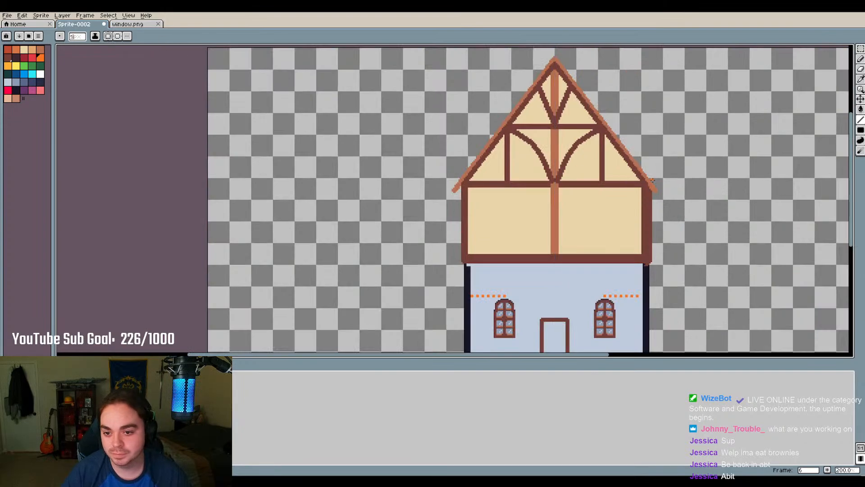
{"action": "scroll", "coordinate": [688, 242], "scroll_direction": "up", "scroll_amount": 1}
{"action": "scroll", "coordinate": [665, 237], "scroll_direction": "down", "scroll_amount": 1}
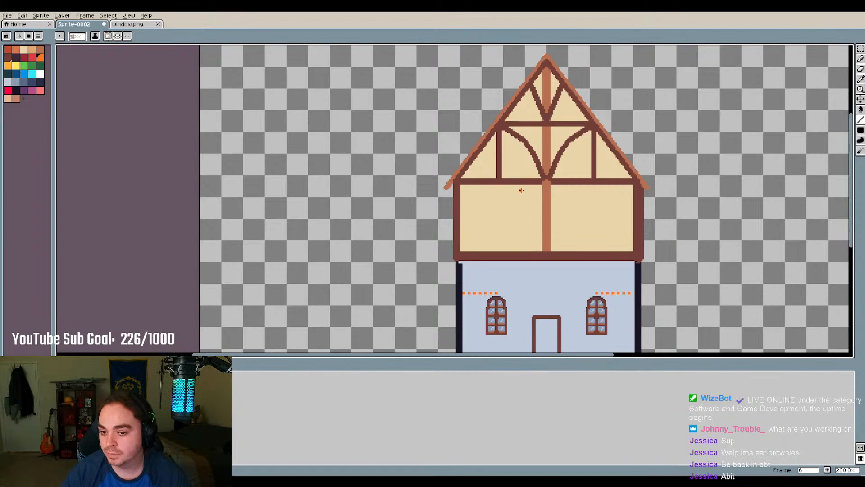
Undo the outermost pair of orange dots to compare the gaps at both pillars, and restore the dots and left-right symmetry
{"action": "key", "text": "ctrl+z"}
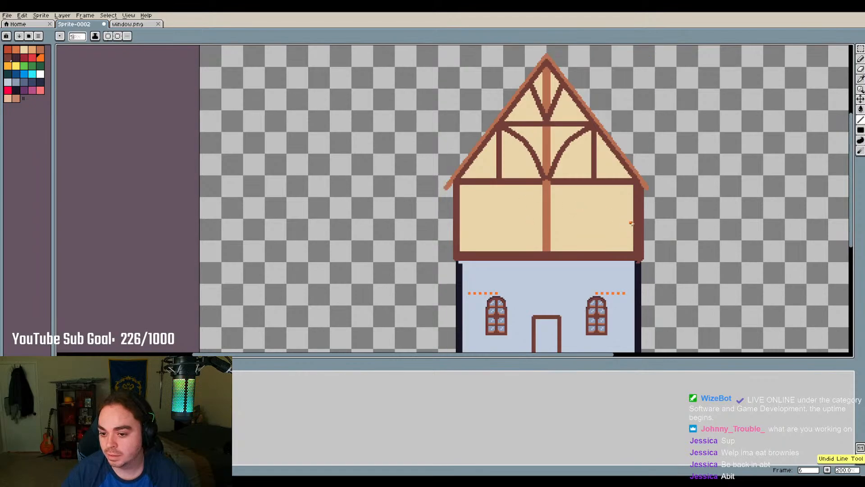
{"action": "scroll", "coordinate": [642, 240], "scroll_direction": "down", "scroll_amount": 2}
{"action": "scroll", "coordinate": [643, 242], "scroll_direction": "up", "scroll_amount": 4}
{"action": "scroll", "coordinate": [585, 222], "scroll_direction": "down", "scroll_amount": 2}
{"action": "scroll", "coordinate": [540, 217], "scroll_direction": "up", "scroll_amount": 3}
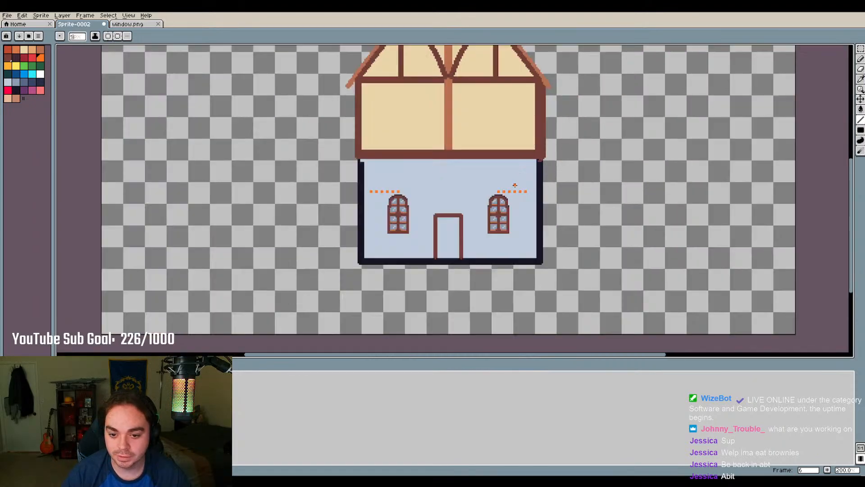
{"action": "scroll", "coordinate": [510, 207], "scroll_direction": "up", "scroll_amount": 1}
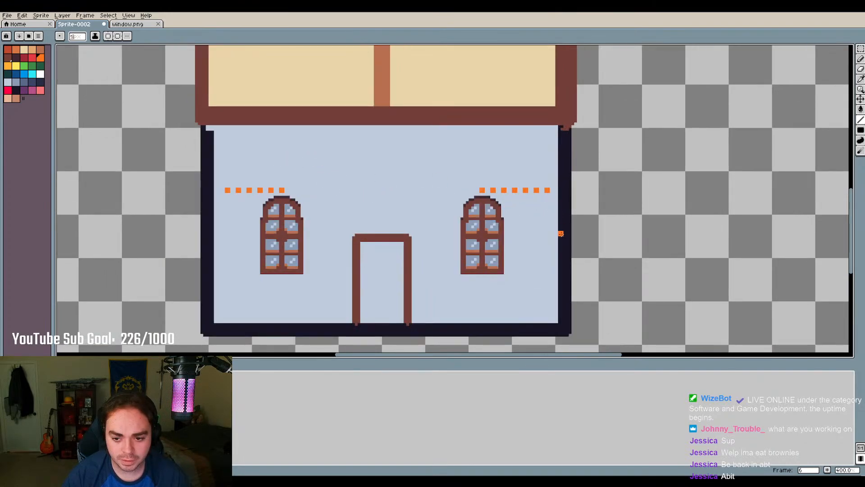
{"action": "left_click", "coordinate": [108, 36]}
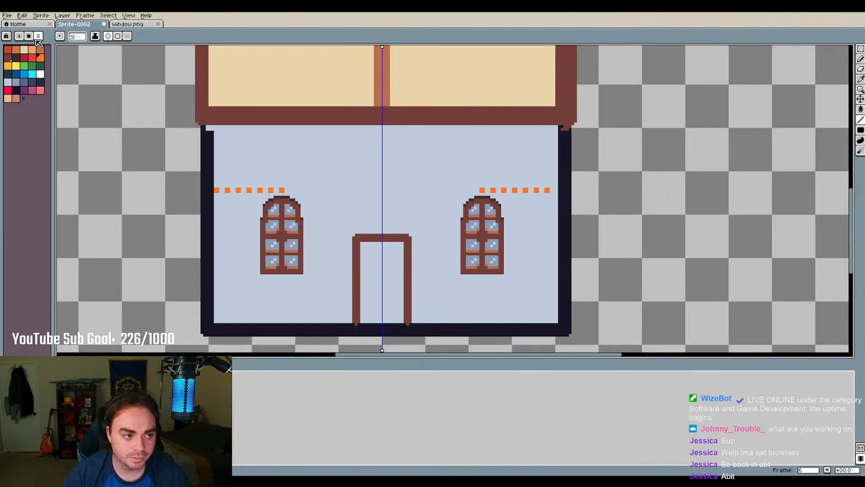
Select mirrored vertical strips over both outer wall edges, from the ground-floor base up to the gable, with the rectangular marquee
{"action": "left_click", "coordinate": [860, 49]}
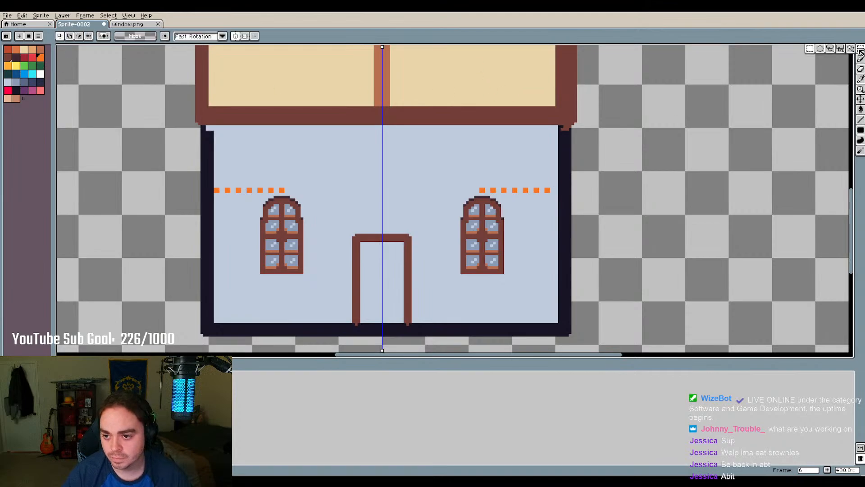
{"action": "scroll", "coordinate": [523, 144], "scroll_direction": "down", "scroll_amount": 1}
{"action": "scroll", "coordinate": [562, 265], "scroll_direction": "up", "scroll_amount": 2}
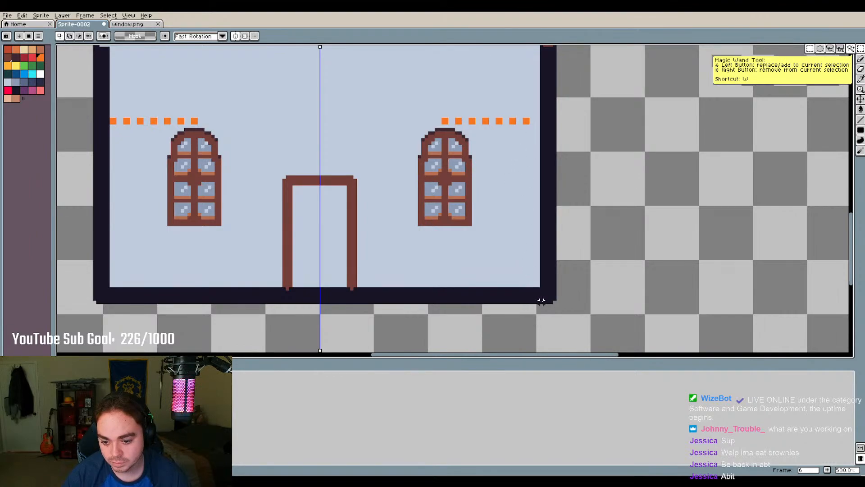
{"action": "scroll", "coordinate": [548, 296], "scroll_direction": "down", "scroll_amount": 3}
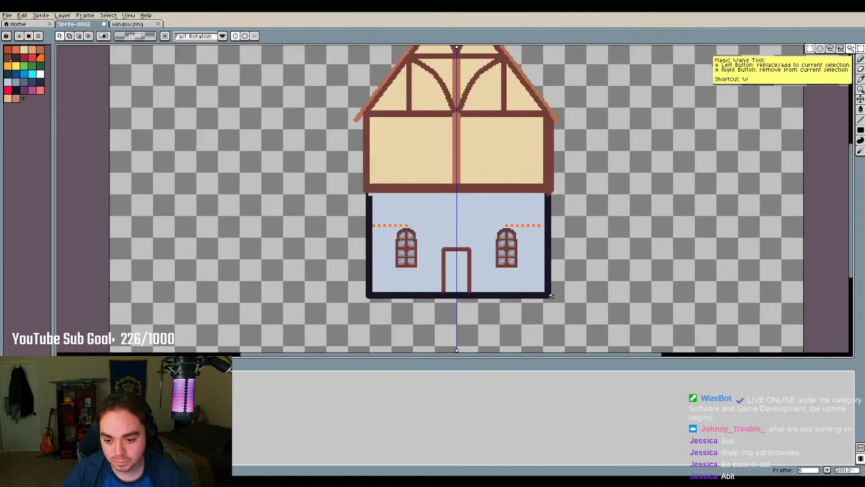
{"action": "scroll", "coordinate": [550, 296], "scroll_direction": "up", "scroll_amount": 1}
{"action": "scroll", "coordinate": [550, 295], "scroll_direction": "down", "scroll_amount": 1}
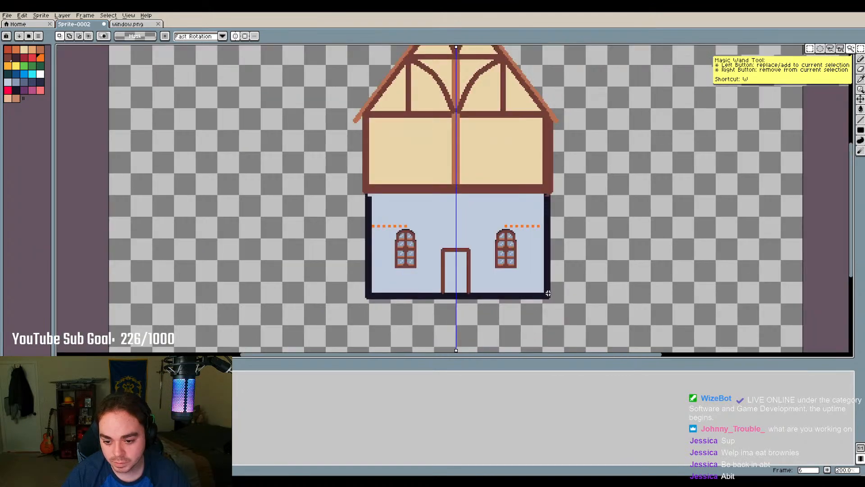
{"action": "left_click_drag", "start_coordinate": [546, 297], "coordinate": [546, 252]}
{"action": "scroll", "coordinate": [549, 299], "scroll_direction": "up", "scroll_amount": 1}
{"action": "scroll", "coordinate": [546, 252], "scroll_direction": "down", "scroll_amount": 3}
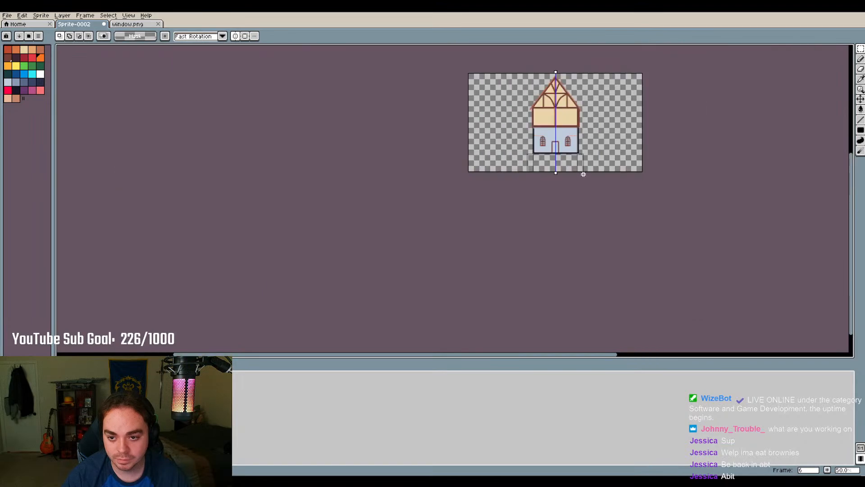
{"action": "scroll", "coordinate": [583, 174], "scroll_direction": "up", "scroll_amount": 2}
{"action": "scroll", "coordinate": [573, 180], "scroll_direction": "down", "scroll_amount": 1}
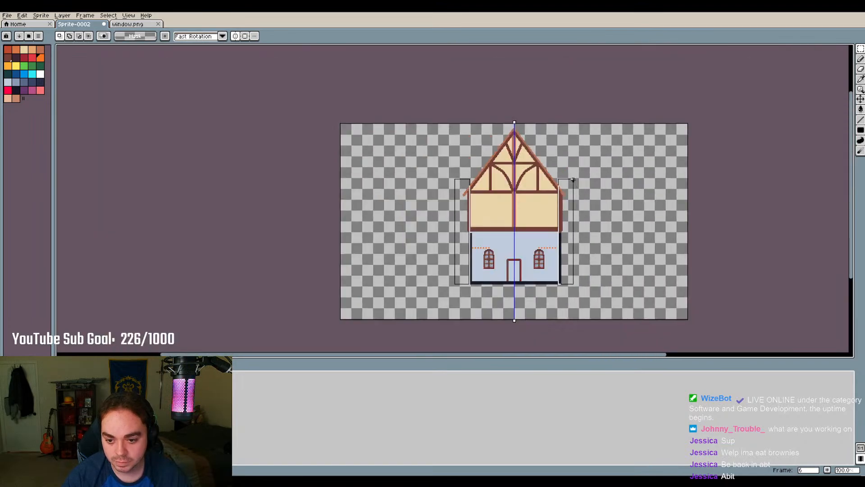
{"action": "scroll", "coordinate": [573, 270], "scroll_direction": "up", "scroll_amount": 2}
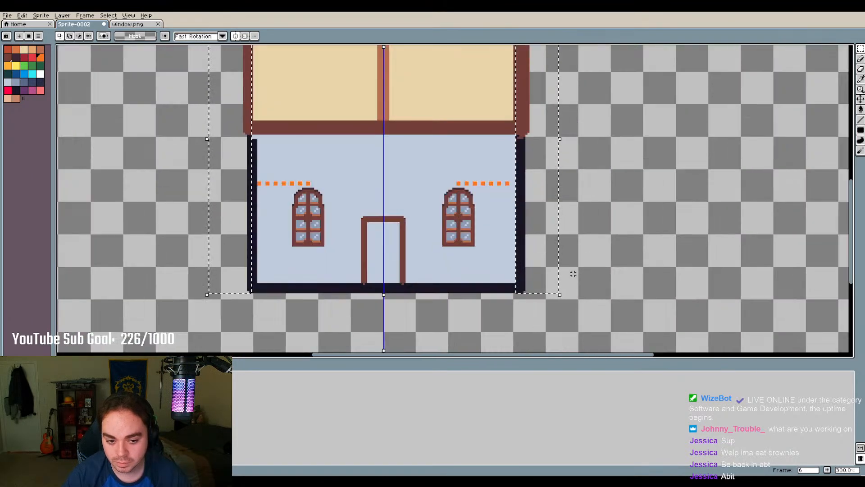
Try shifting both selected wall strips slightly sideways with symmetry off, undo the move and clear the selection
{"action": "left_click", "coordinate": [245, 36]}
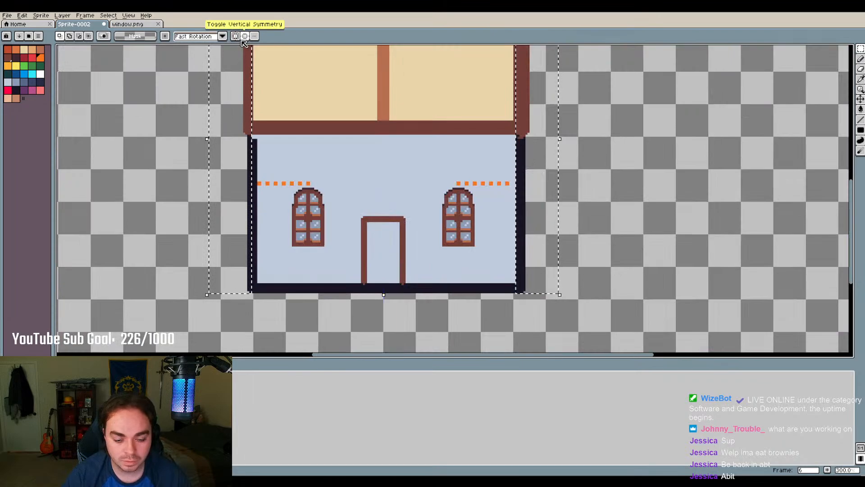
{"action": "left_click", "coordinate": [535, 184]}
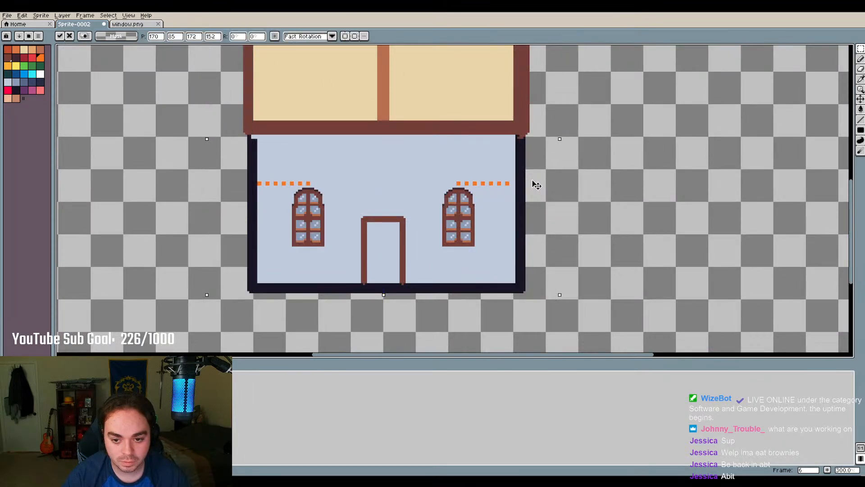
{"action": "left_click_drag", "start_coordinate": [537, 184], "coordinate": [534, 185]}
{"action": "key", "text": "Return"}
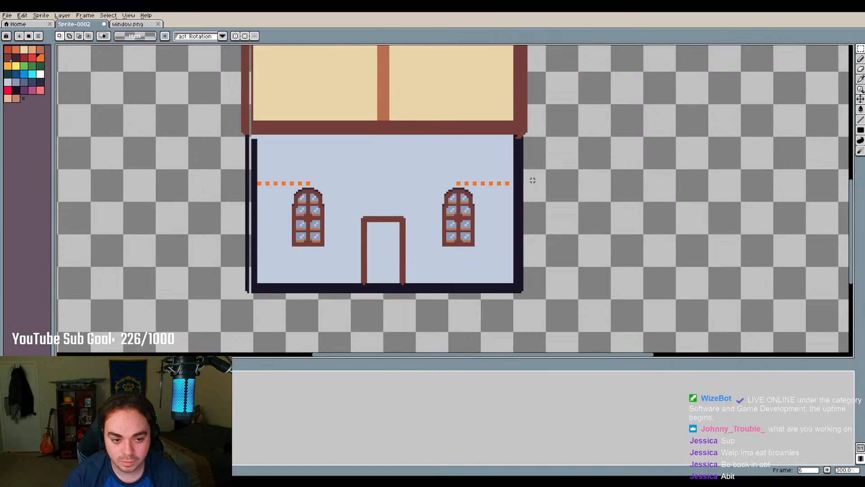
{"action": "key", "text": "ctrl+z"}
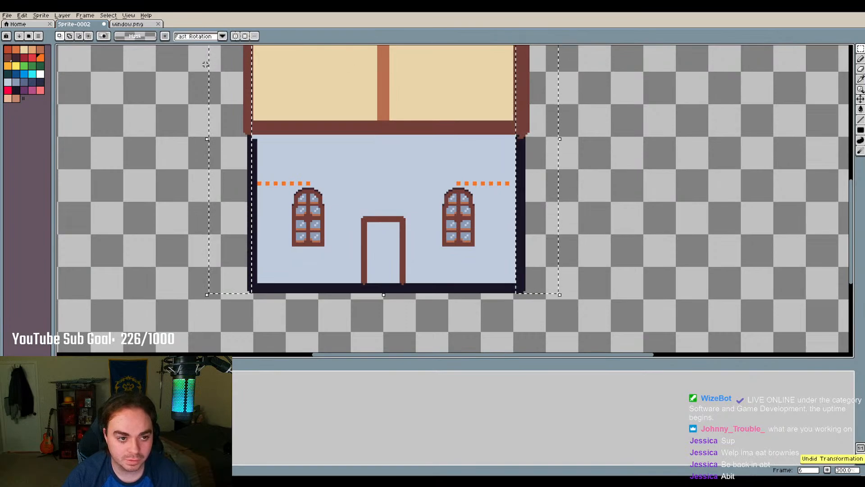
{"action": "key", "text": "ctrl+d"}
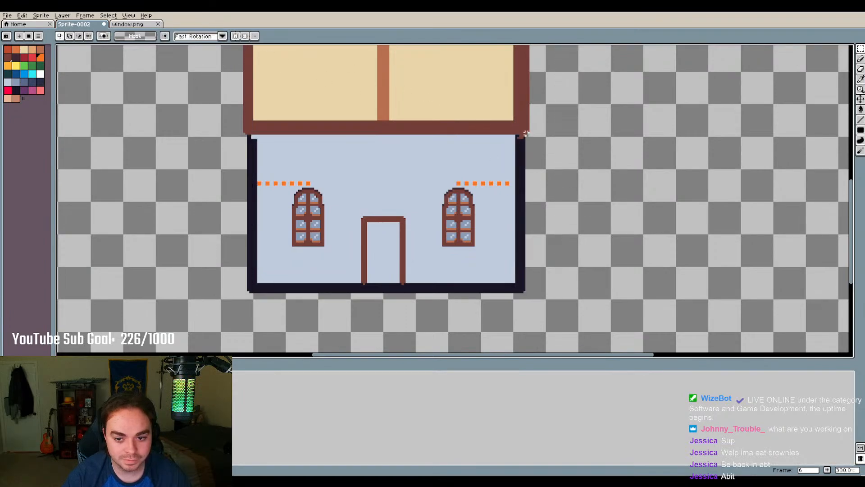
{"action": "left_click_drag", "start_coordinate": [555, 160], "coordinate": [529, 249]}
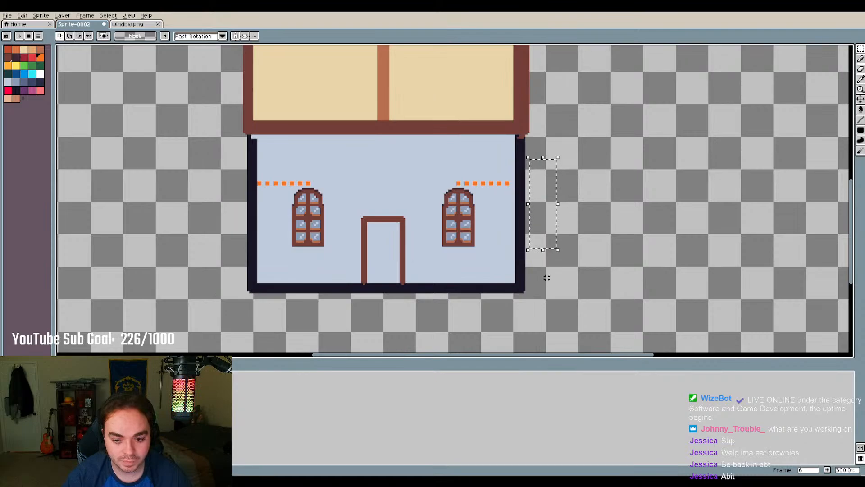
{"action": "left_click", "coordinate": [590, 168]}
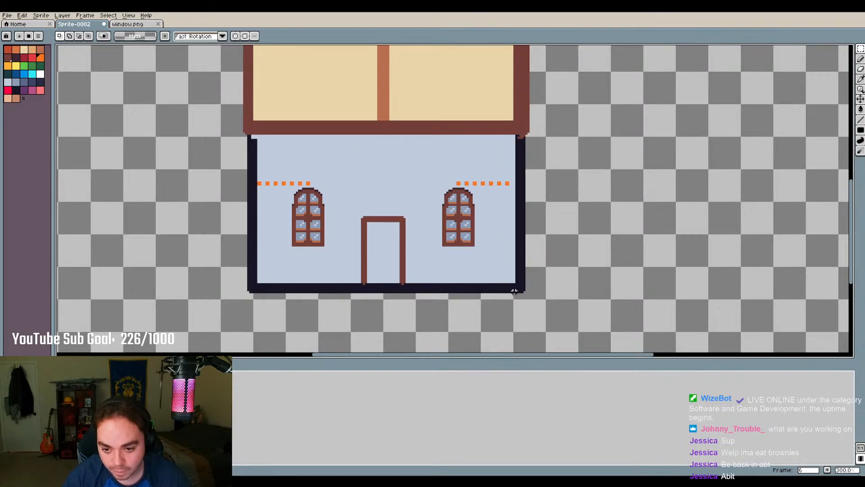
{"action": "left_click_drag", "start_coordinate": [516, 290], "coordinate": [523, 218]}
{"action": "key", "text": "ctrl+d"}
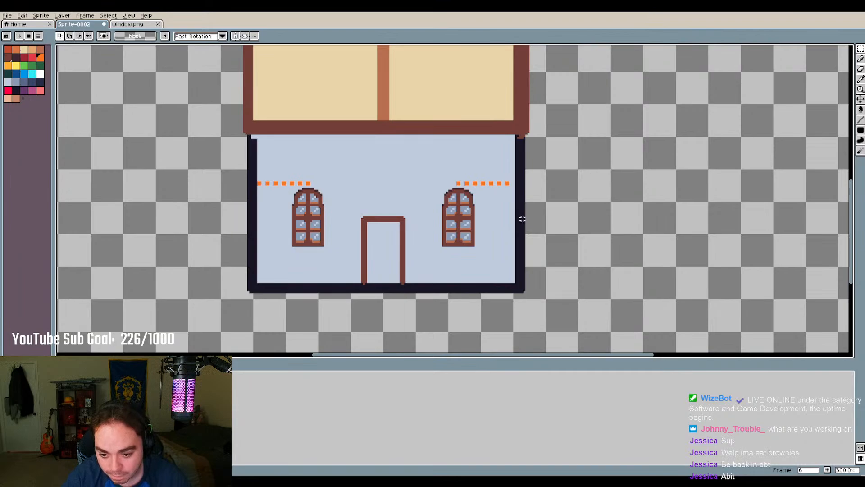
Select the house's right outer wall strip from base to eaves and shift it inward until the ground-floor pillar meets the last orange dot
{"action": "left_click_drag", "start_coordinate": [517, 292], "coordinate": [550, 92]}
{"action": "scroll", "coordinate": [554, 123], "scroll_direction": "down", "scroll_amount": 1}
{"action": "scroll", "coordinate": [547, 197], "scroll_direction": "down", "scroll_amount": 1}
{"action": "scroll", "coordinate": [556, 127], "scroll_direction": "up", "scroll_amount": 1}
{"action": "left_click_drag", "start_coordinate": [540, 220], "coordinate": [536, 222]}
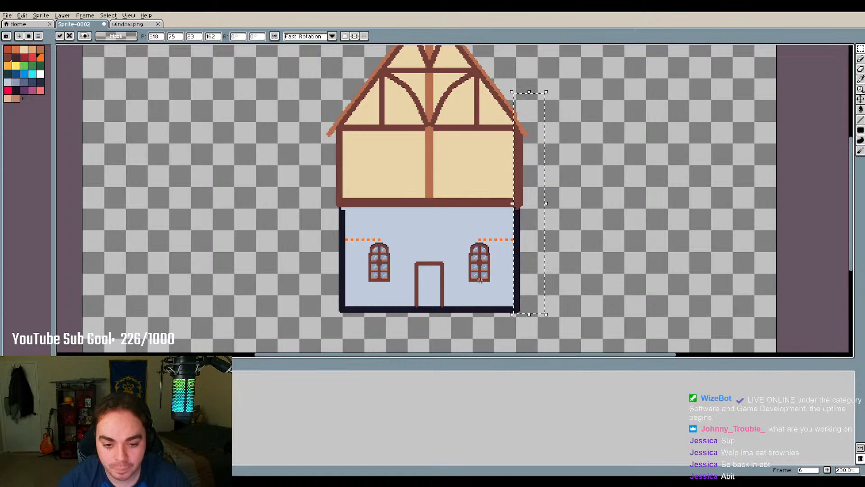
{"action": "key", "text": "ctrl+d"}
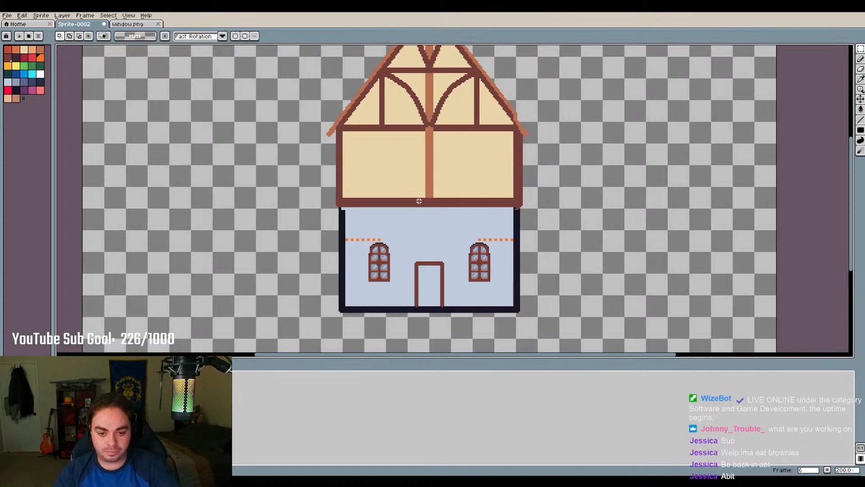
Turn on left-right symmetry and fill the notches at the tops of both ground-floor pillars with the dark pillar colour
{"action": "scroll", "coordinate": [419, 201], "scroll_direction": "up", "scroll_amount": 3}
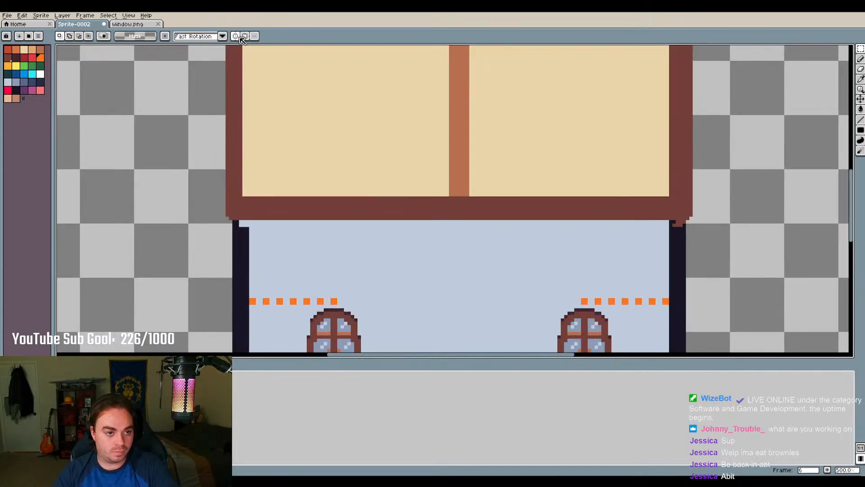
{"action": "left_click", "coordinate": [235, 37]}
{"action": "scroll", "coordinate": [247, 258], "scroll_direction": "up", "scroll_amount": 5}
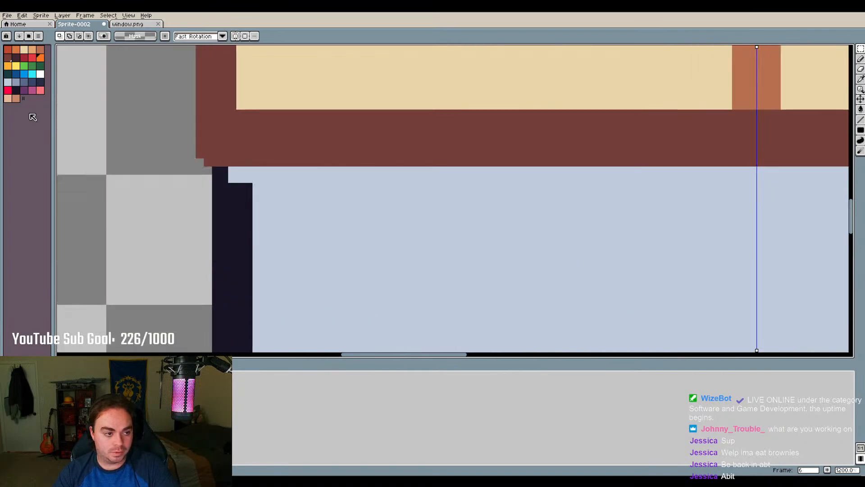
{"action": "left_click", "coordinate": [16, 90]}
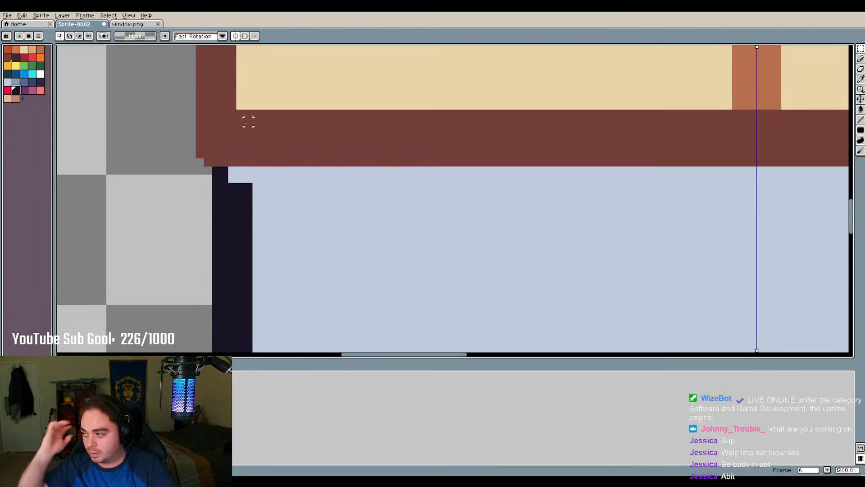
{"action": "scroll", "coordinate": [277, 165], "scroll_direction": "down", "scroll_amount": 2}
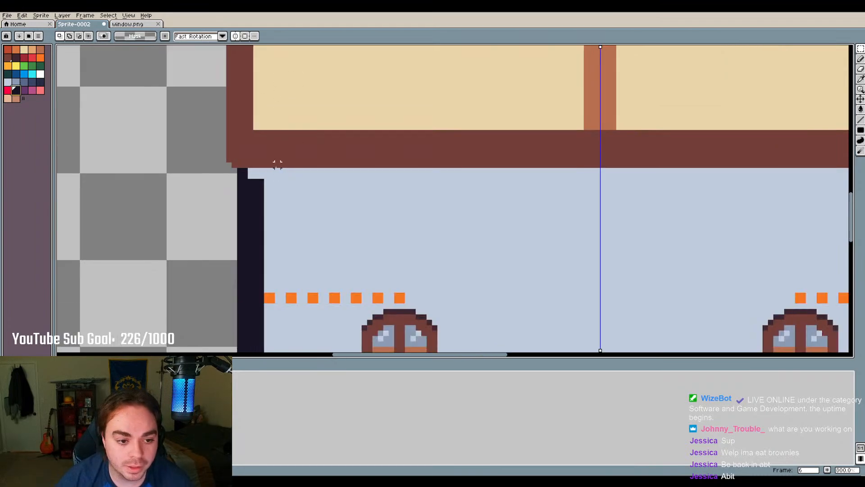
{"action": "left_click", "coordinate": [861, 58]}
{"action": "left_click_drag", "start_coordinate": [251, 178], "coordinate": [261, 172]}
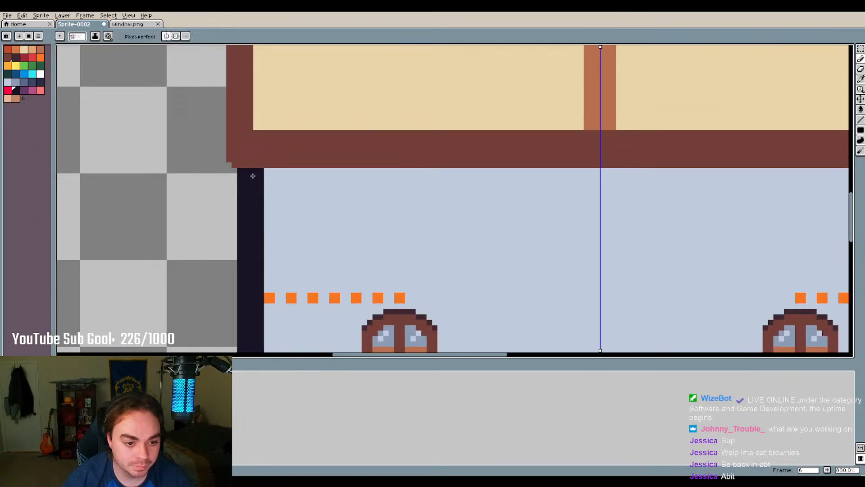
{"action": "key", "text": "v"}
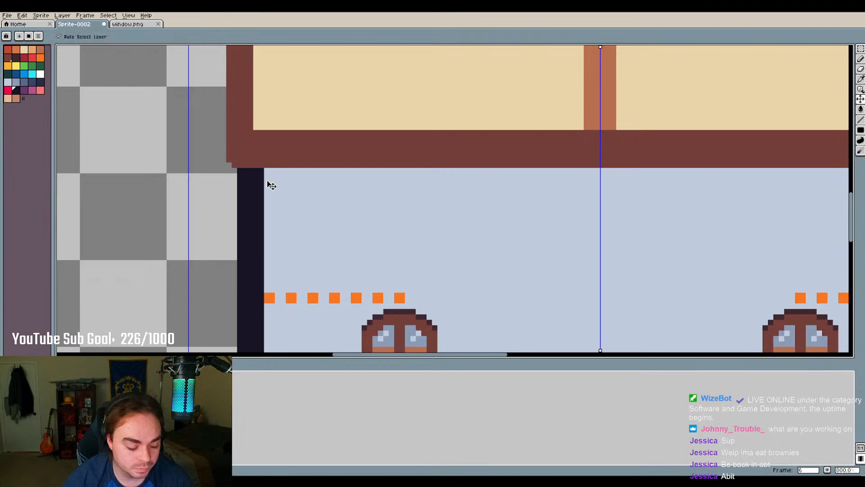
{"action": "key", "text": "ctrl+z"}
{"action": "key", "text": "b"}
{"action": "left_click_drag", "start_coordinate": [257, 171], "coordinate": [261, 177]}
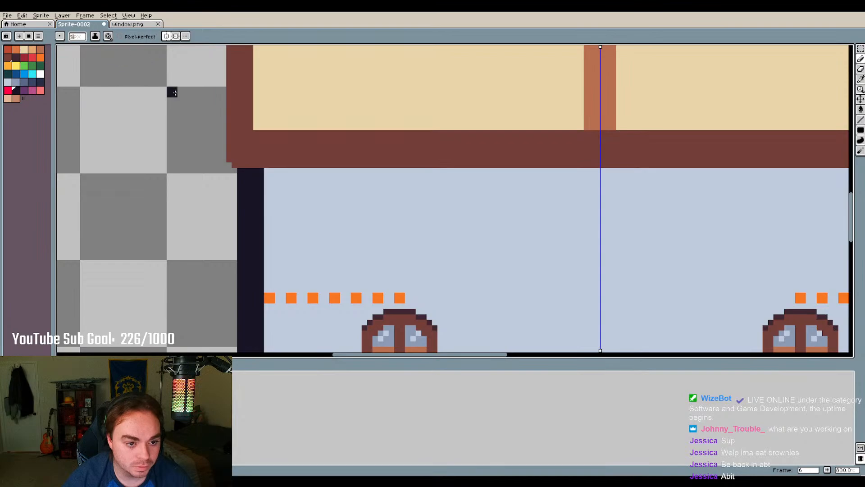
Compare the thickness of the upper floor's left and right wall posts against the brush square
{"action": "scroll", "coordinate": [194, 150], "scroll_direction": "down", "scroll_amount": 1}
{"action": "scroll", "coordinate": [195, 150], "scroll_direction": "down", "scroll_amount": 1}
{"action": "scroll", "coordinate": [508, 184], "scroll_direction": "up", "scroll_amount": 3}
{"action": "scroll", "coordinate": [490, 211], "scroll_direction": "down", "scroll_amount": 3}
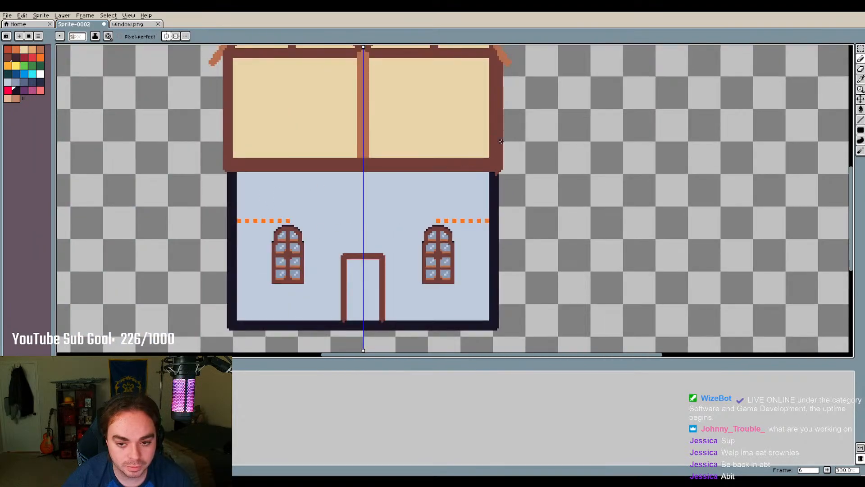
{"action": "scroll", "coordinate": [501, 141], "scroll_direction": "down", "scroll_amount": 2}
{"action": "scroll", "coordinate": [498, 92], "scroll_direction": "up", "scroll_amount": 3}
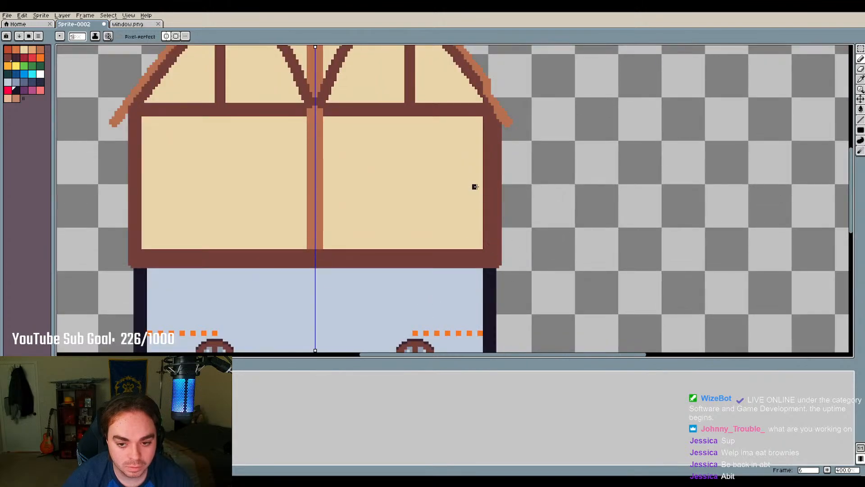
{"action": "scroll", "coordinate": [493, 190], "scroll_direction": "up", "scroll_amount": 5}
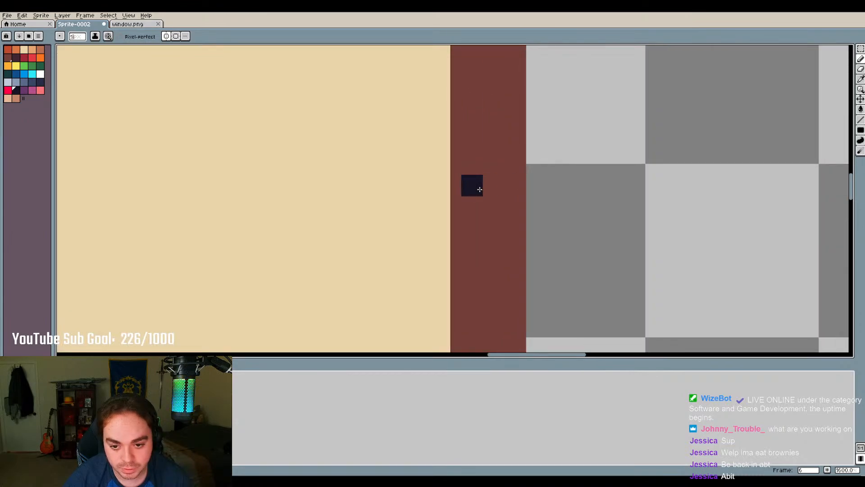
{"action": "scroll", "coordinate": [464, 187], "scroll_direction": "down", "scroll_amount": 6}
{"action": "scroll", "coordinate": [175, 200], "scroll_direction": "up", "scroll_amount": 3}
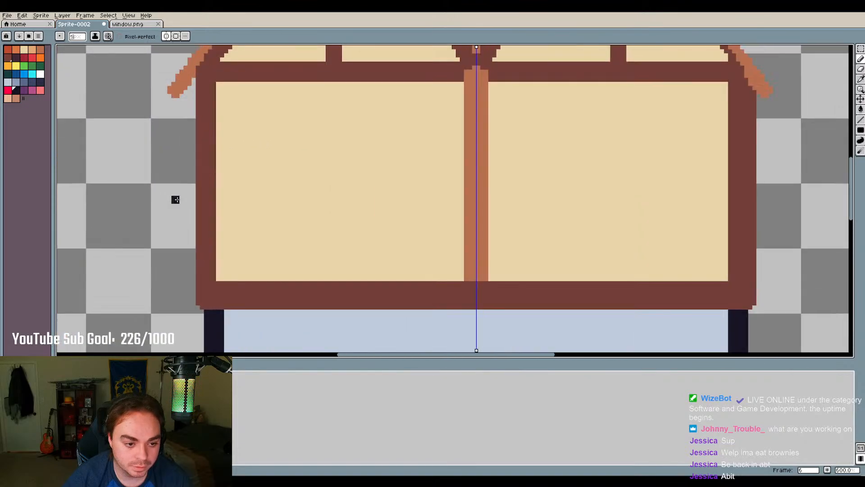
{"action": "scroll", "coordinate": [176, 200], "scroll_direction": "up", "scroll_amount": 4}
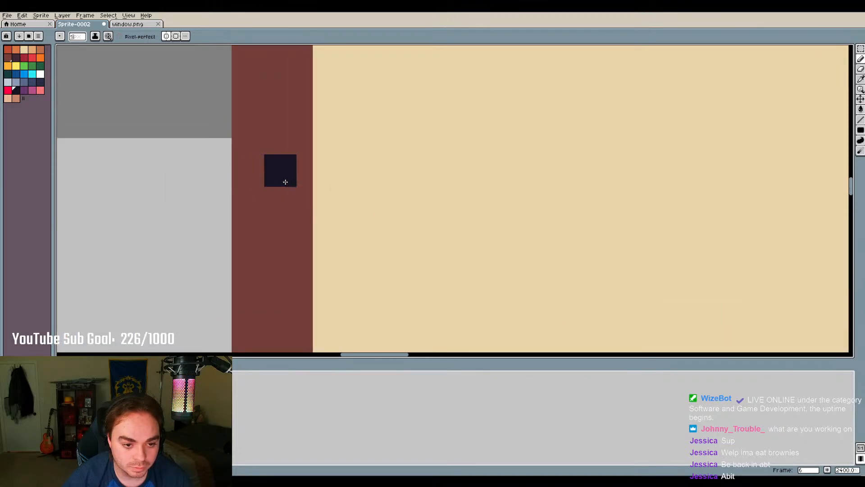
{"action": "scroll", "coordinate": [288, 182], "scroll_direction": "down", "scroll_amount": 6}
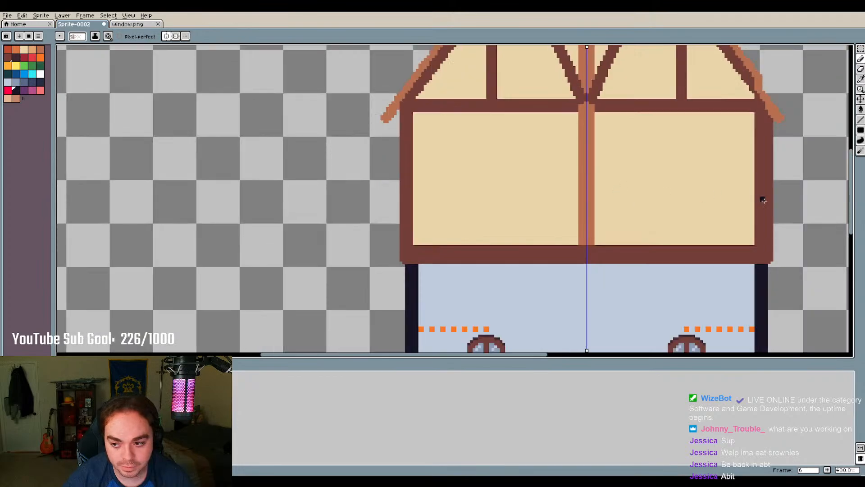
Narrow the upper floor's right wall post by drawing a vertical cream line along its inner edge
{"action": "scroll", "coordinate": [810, 202], "scroll_direction": "up", "scroll_amount": 2}
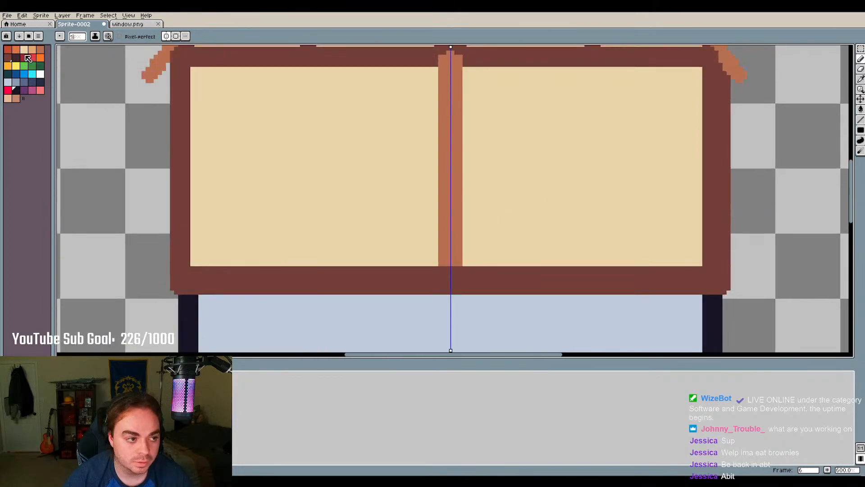
{"action": "left_click", "coordinate": [861, 120]}
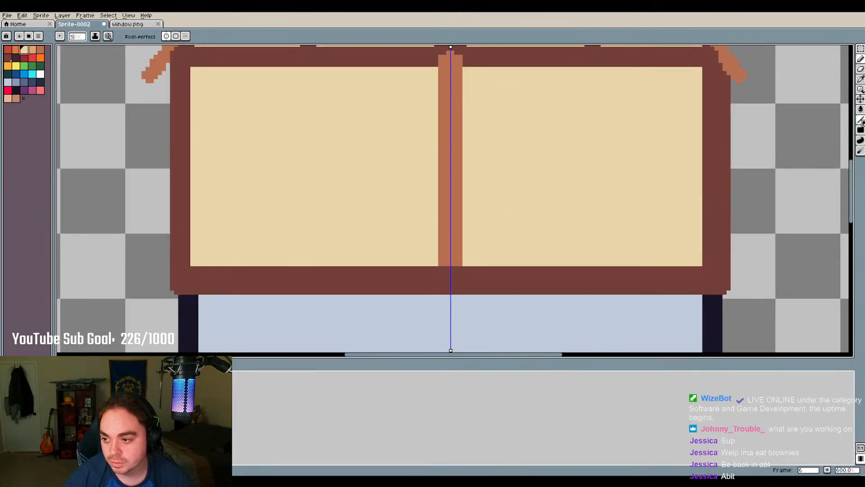
{"action": "left_click_drag", "start_coordinate": [707, 262], "coordinate": [707, 78]}
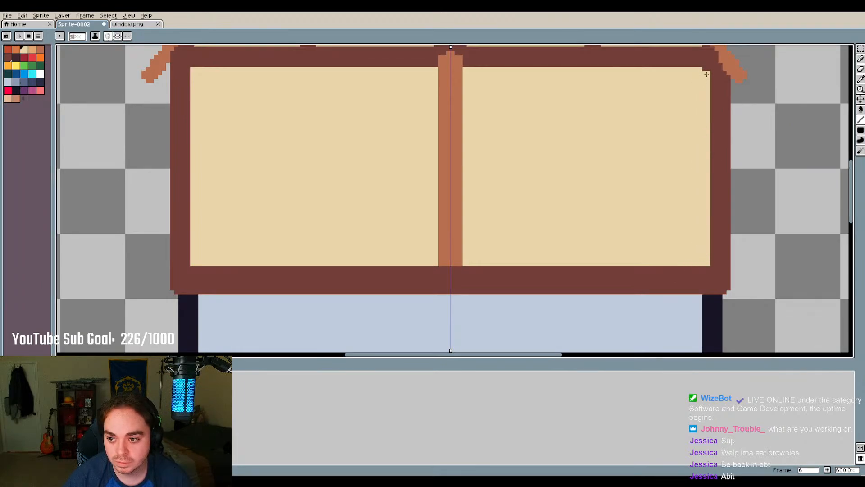
{"action": "scroll", "coordinate": [629, 273], "scroll_direction": "down", "scroll_amount": 4}
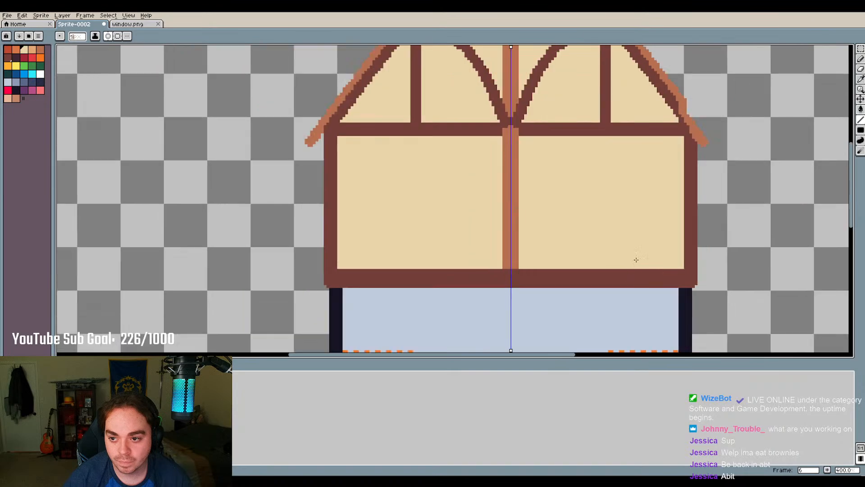
Select the whole gable above the upper floor's top beam with the rectangular marquee and delete it
{"action": "scroll", "coordinate": [684, 114], "scroll_direction": "up", "scroll_amount": 2}
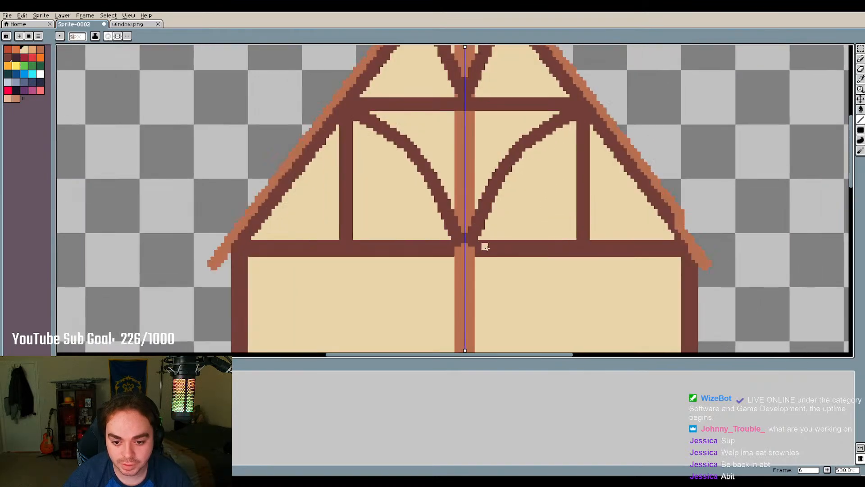
{"action": "scroll", "coordinate": [474, 137], "scroll_direction": "up", "scroll_amount": 2}
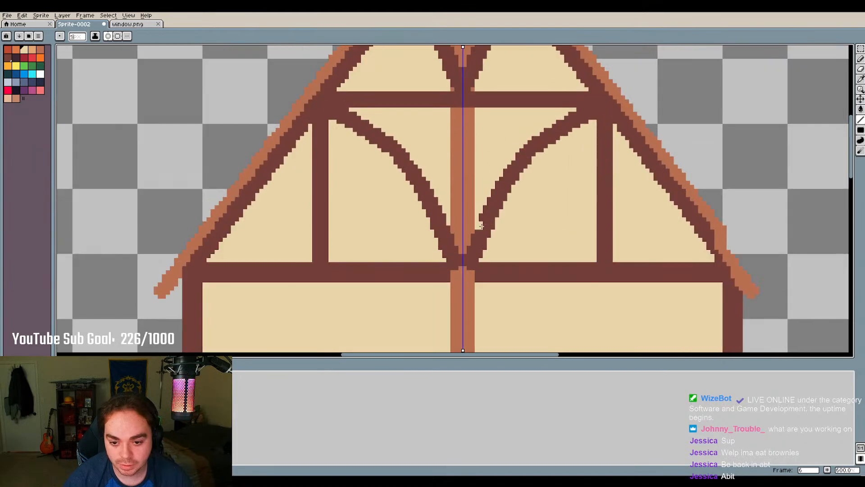
{"action": "scroll", "coordinate": [721, 237], "scroll_direction": "down", "scroll_amount": 1}
{"action": "scroll", "coordinate": [650, 243], "scroll_direction": "up", "scroll_amount": 1}
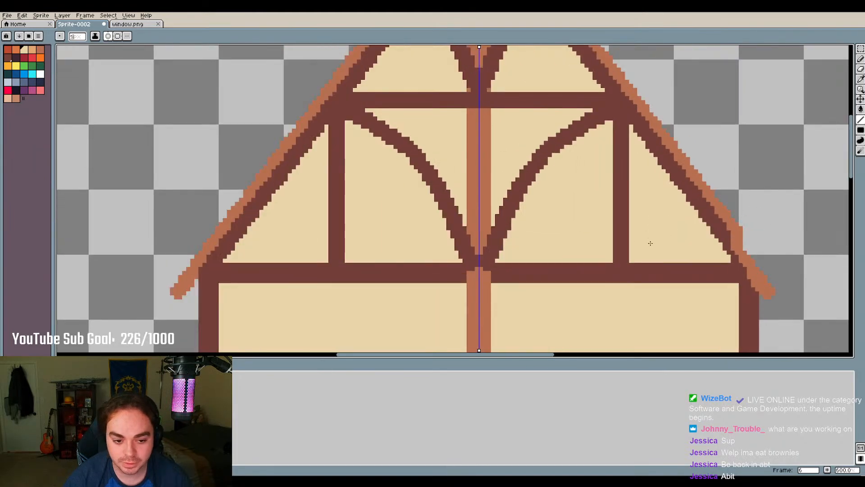
{"action": "scroll", "coordinate": [650, 244], "scroll_direction": "down", "scroll_amount": 3}
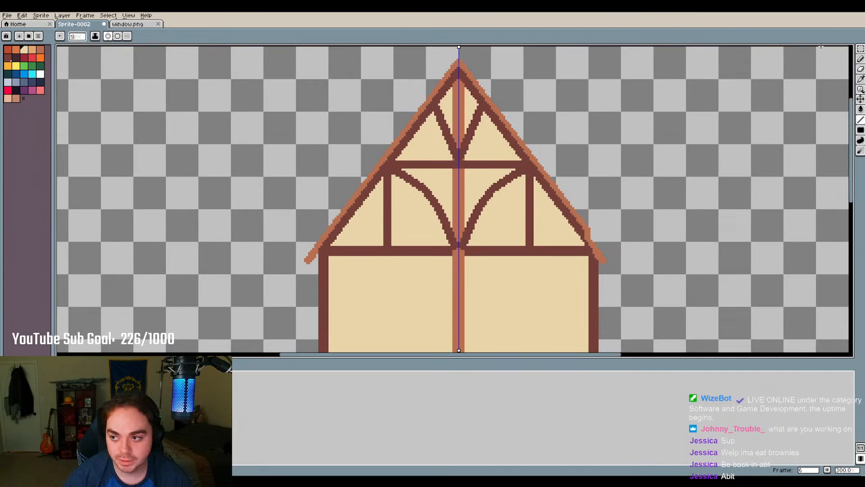
{"action": "key", "text": "shift+m"}
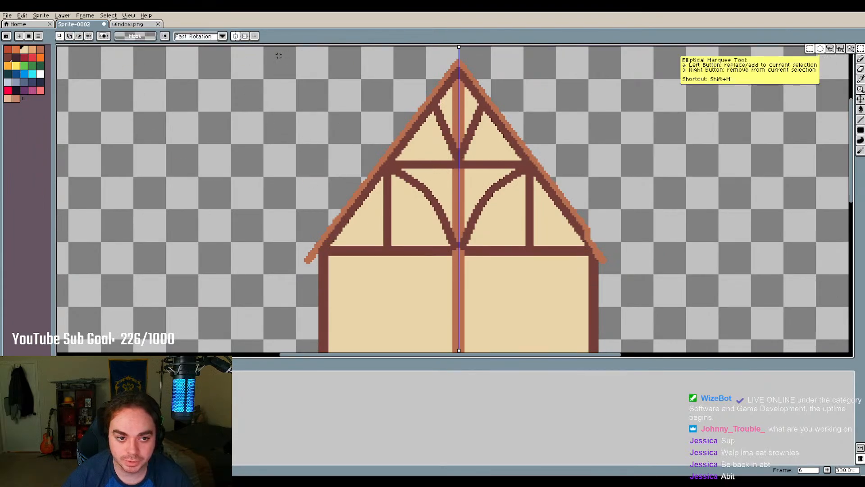
{"action": "left_click_drag", "start_coordinate": [270, 51], "coordinate": [646, 247]}
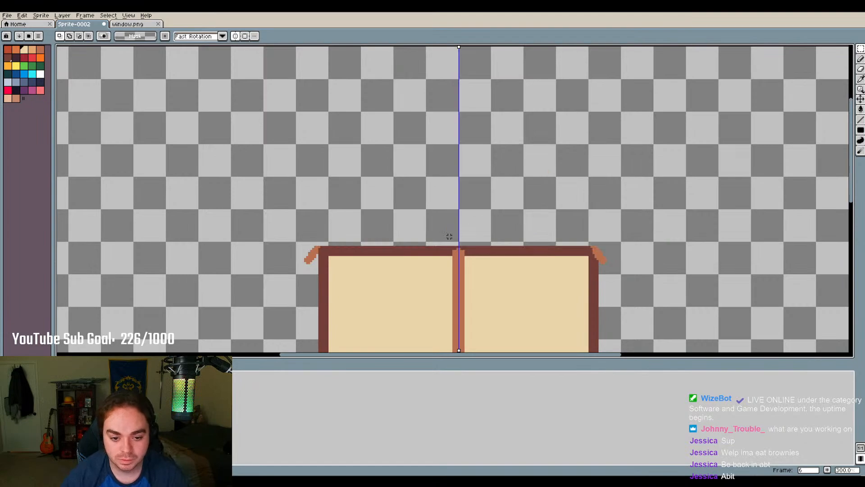
Select and delete the leftover roof overhangs outside both upper corners of the upper floor
{"action": "scroll", "coordinate": [404, 218], "scroll_direction": "up", "scroll_amount": 1}
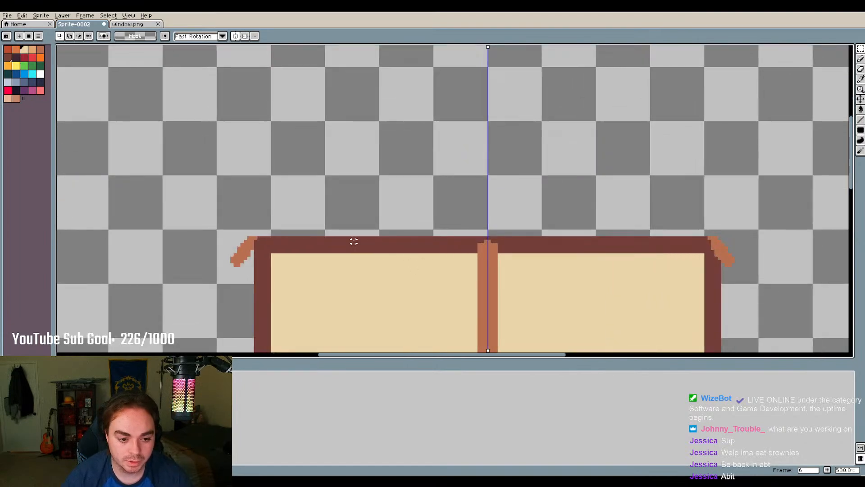
{"action": "scroll", "coordinate": [239, 245], "scroll_direction": "up", "scroll_amount": 1}
{"action": "left_click_drag", "start_coordinate": [251, 226], "coordinate": [290, 275]}
{"action": "key", "text": "Delete"}
{"action": "scroll", "coordinate": [536, 234], "scroll_direction": "down", "scroll_amount": 1}
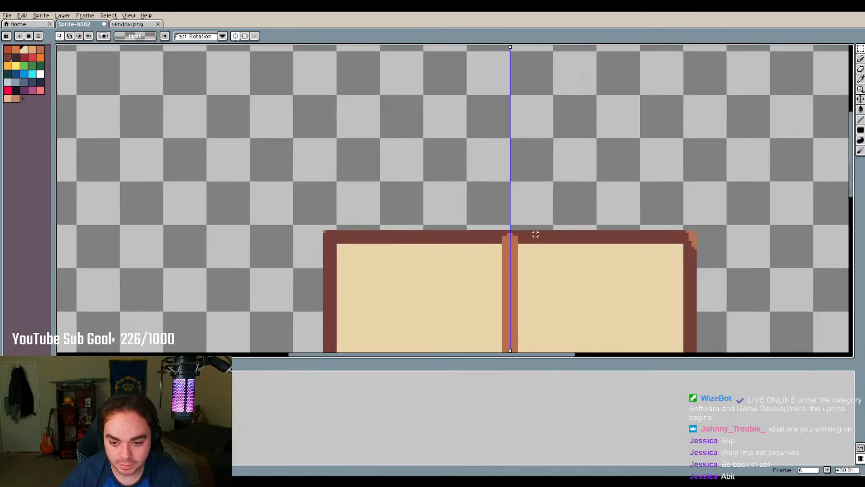
Paint over the leftover roof pixels at the upper floor's top corners in the dark brown beam colour
{"action": "scroll", "coordinate": [757, 238], "scroll_direction": "up", "scroll_amount": 2}
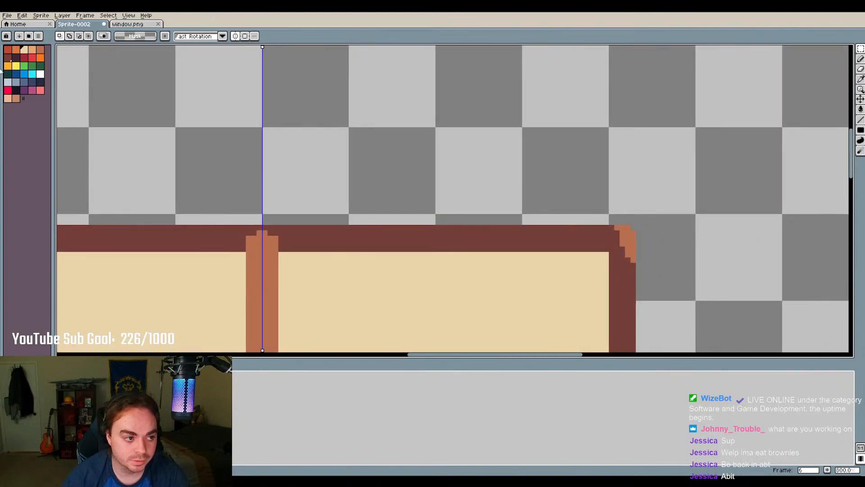
{"action": "left_click", "coordinate": [8, 57]}
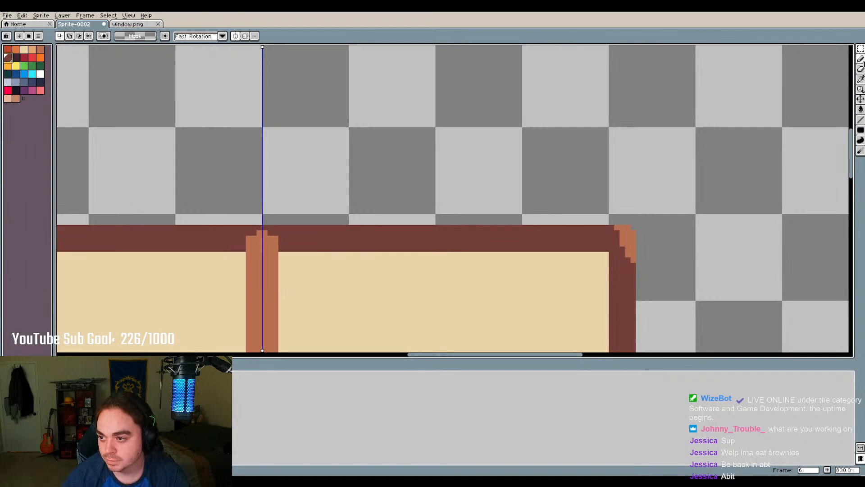
{"action": "left_click", "coordinate": [860, 59]}
{"action": "left_click", "coordinate": [631, 257]}
{"action": "mouse_move", "coordinate": [634, 256]}
{"action": "left_mouse_down"}
{"action": "mouse_move", "coordinate": [631, 233]}
{"action": "mouse_move", "coordinate": [622, 239]}
{"action": "left_mouse_up"}
{"action": "scroll", "coordinate": [625, 208], "scroll_direction": "down", "scroll_amount": 2}
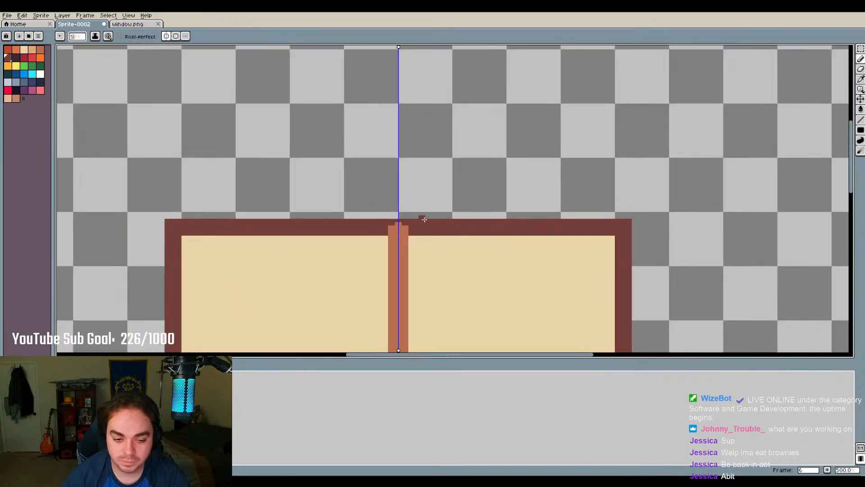
{"action": "scroll", "coordinate": [425, 248], "scroll_direction": "down", "scroll_amount": 2}
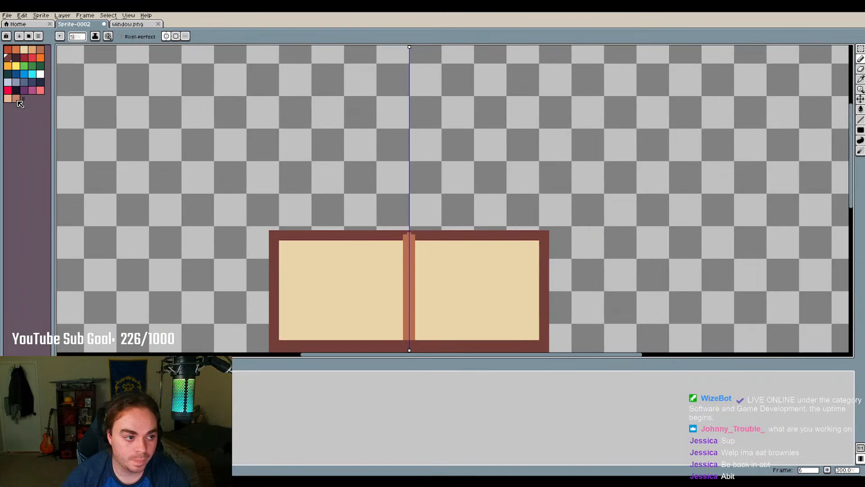
{"action": "left_click", "coordinate": [40, 49]}
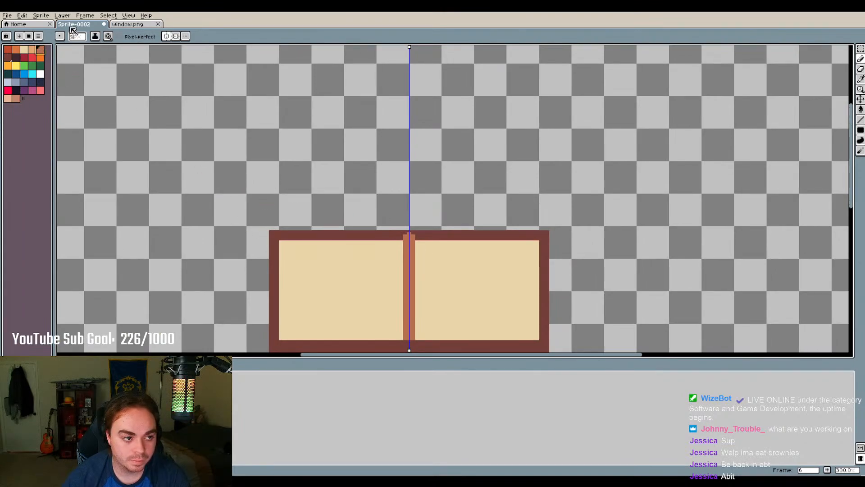
{"action": "scroll", "coordinate": [78, 38], "scroll_direction": "up", "scroll_amount": 2}
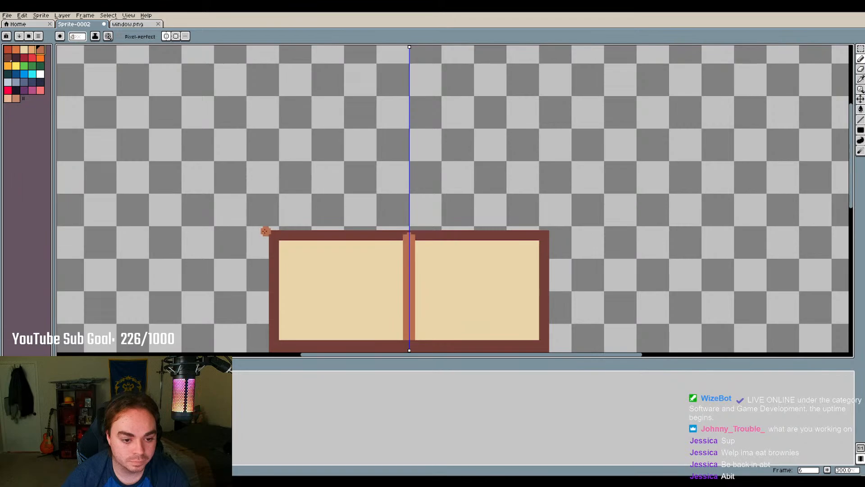
{"action": "left_click", "coordinate": [17, 98]}
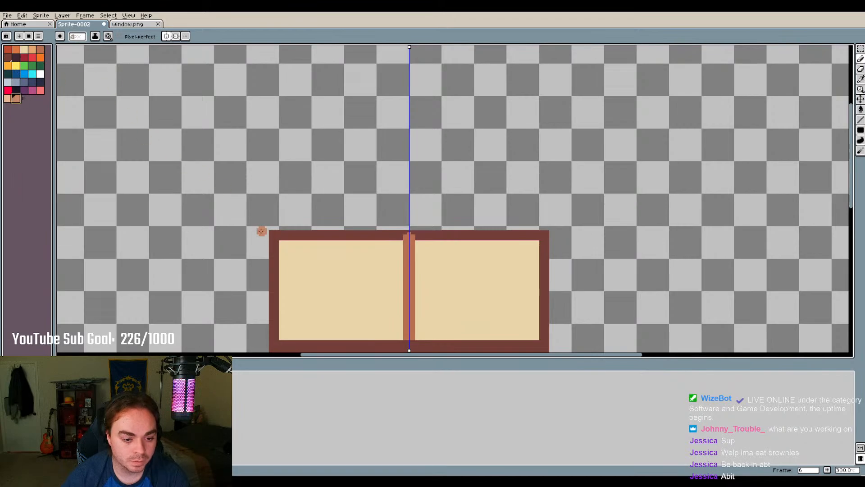
{"action": "left_click", "coordinate": [40, 49]}
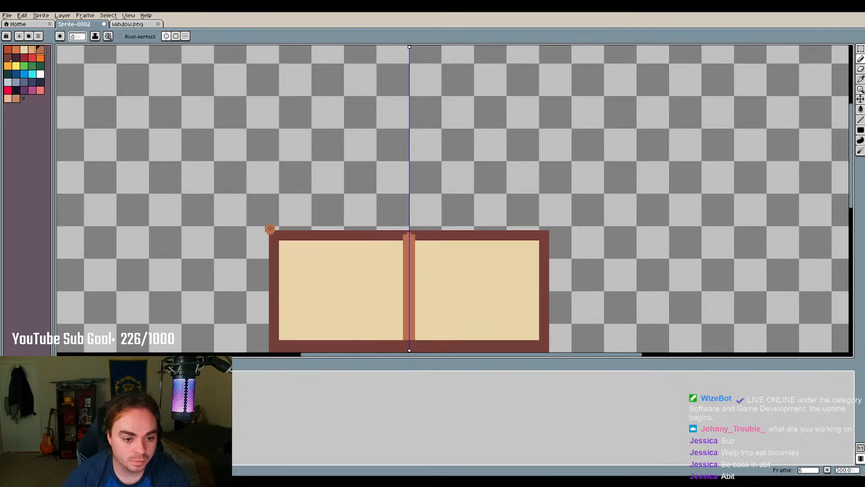
{"action": "left_click", "coordinate": [32, 51]}
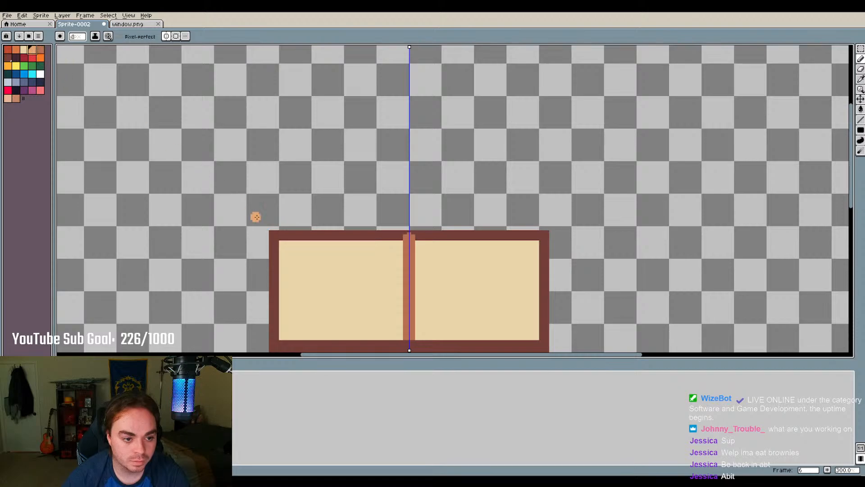
{"action": "key", "text": "]"}
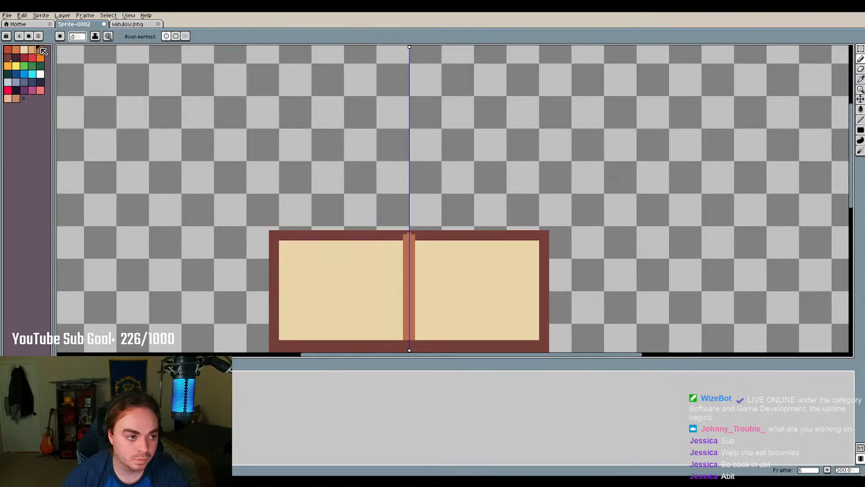
{"action": "scroll", "coordinate": [284, 217], "scroll_direction": "up", "scroll_amount": 2}
{"action": "scroll", "coordinate": [280, 223], "scroll_direction": "down", "scroll_amount": 4}
{"action": "scroll", "coordinate": [279, 221], "scroll_direction": "up", "scroll_amount": 1}
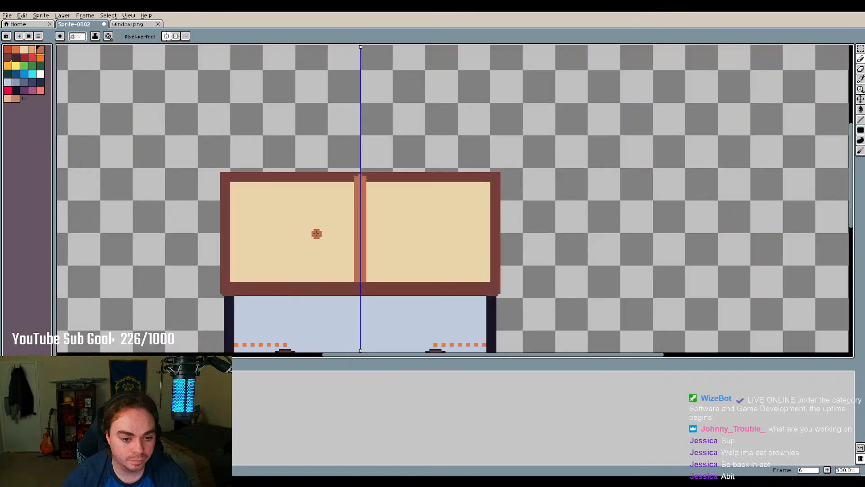
{"action": "scroll", "coordinate": [216, 171], "scroll_direction": "down", "scroll_amount": 1}
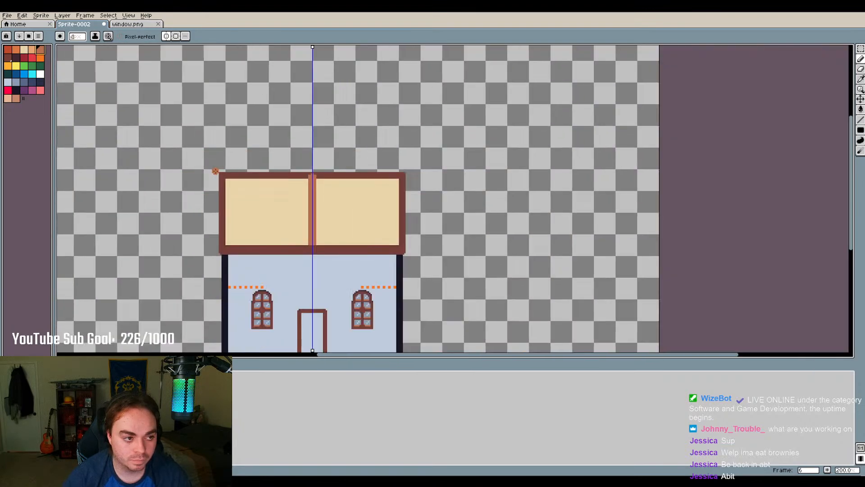
Step back through the recent roof cleanup edits and restore the upper floor without its leftover overhangs
{"action": "key", "text": "ctrl+z"}
{"action": "key", "text": "ctrl+y"}
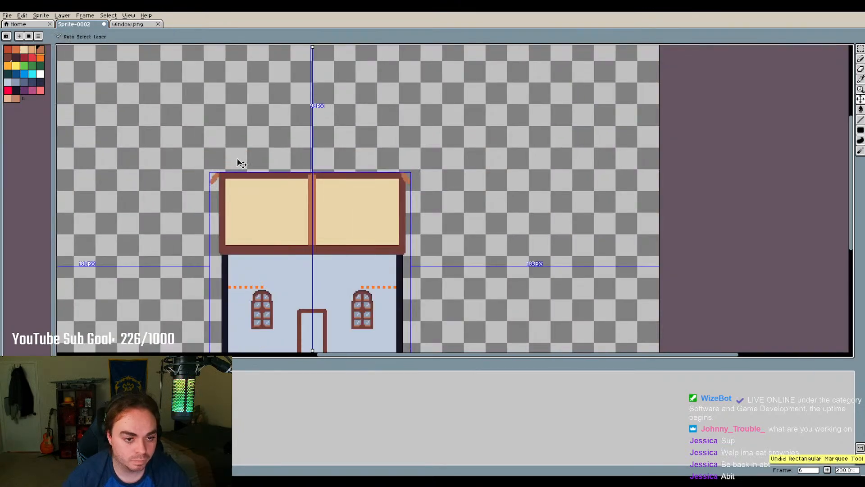
{"action": "scroll", "coordinate": [215, 182], "scroll_direction": "up", "scroll_amount": 5}
{"action": "key", "text": "ctrl+y"}
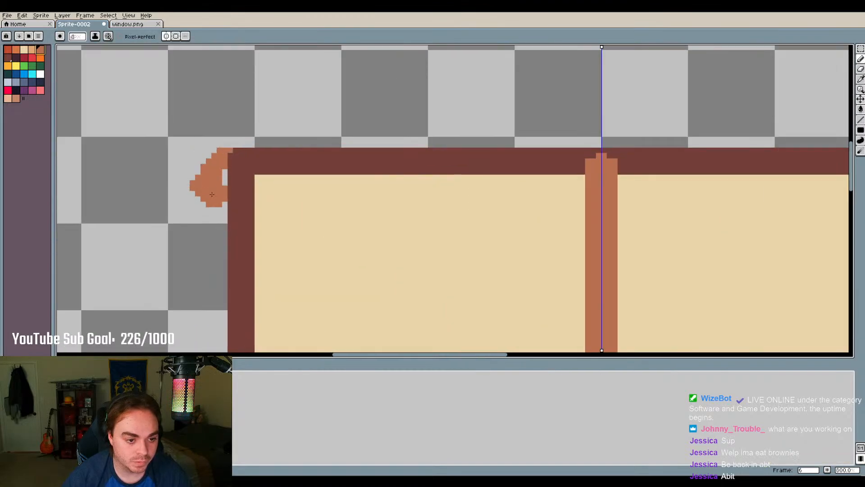
{"action": "key", "text": "ctrl+y"}
{"action": "scroll", "coordinate": [257, 158], "scroll_direction": "down", "scroll_amount": 3}
{"action": "key", "text": "ctrl+y"}
{"action": "key", "text": "ctrl+z"}
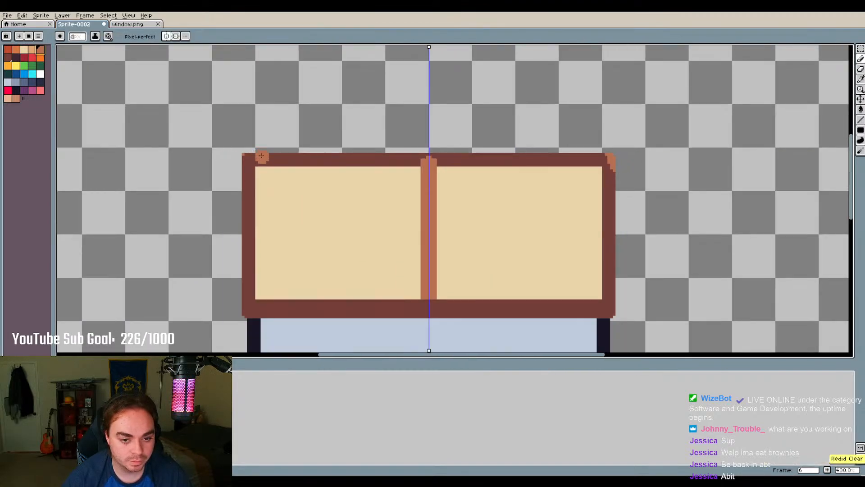
{"action": "key", "text": "ctrl+z"}
{"action": "scroll", "coordinate": [346, 176], "scroll_direction": "down", "scroll_amount": 1}
{"action": "scroll", "coordinate": [346, 176], "scroll_direction": "down", "scroll_amount": 2}
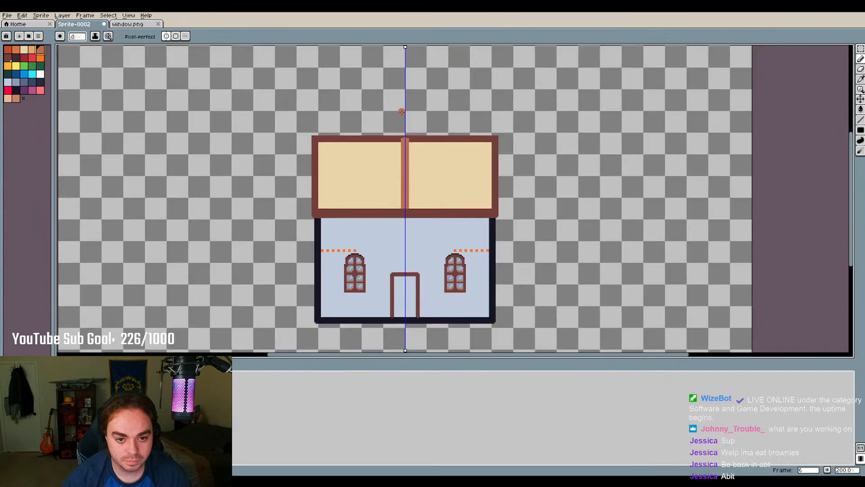
{"action": "scroll", "coordinate": [347, 178], "scroll_direction": "up", "scroll_amount": 1}
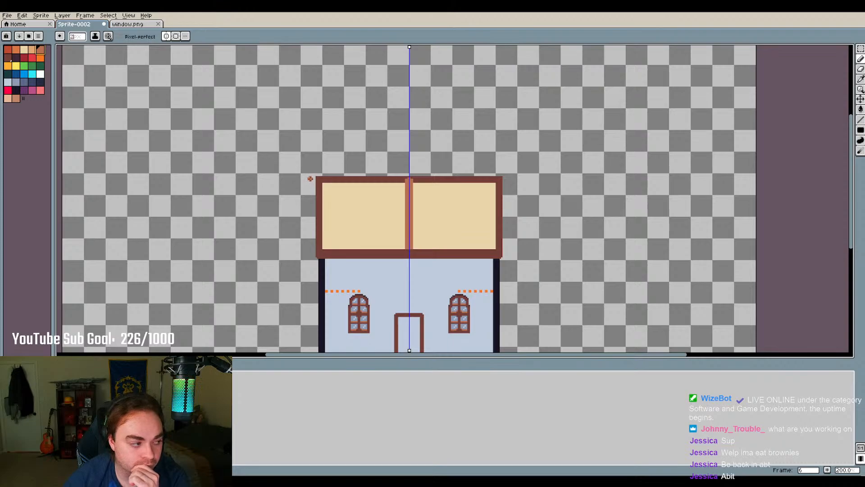
Try a mirrored, inward-curving dark brown roof outline from outside the upper floor's corners to a central peak using the Curve tool
{"action": "left_click", "coordinate": [861, 119]}
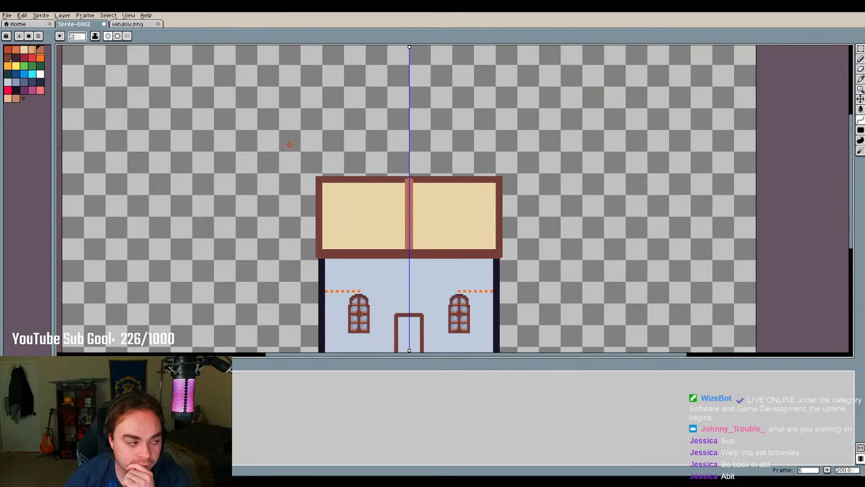
{"action": "left_click", "coordinate": [6, 61]}
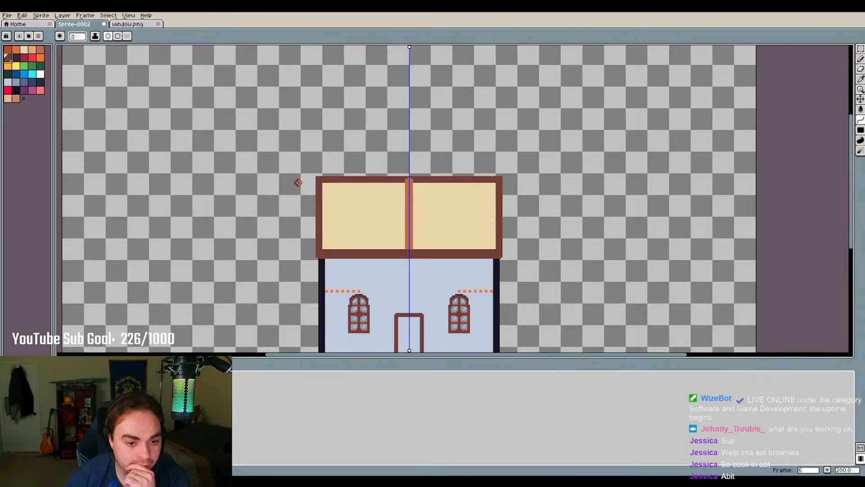
{"action": "mouse_move", "coordinate": [296, 183]}
{"action": "left_mouse_down"}
{"action": "mouse_move", "coordinate": [396, 144]}
{"action": "mouse_move", "coordinate": [410, 70]}
{"action": "left_mouse_up"}
{"action": "key", "text": "ctrl+z"}
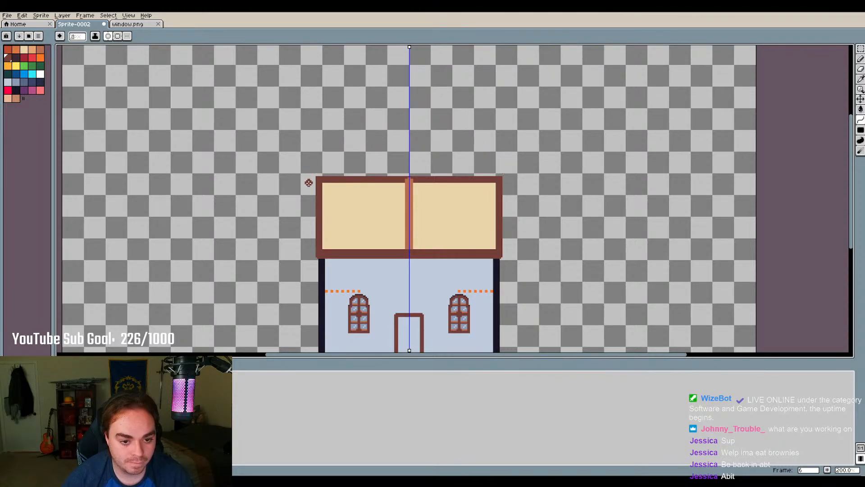
{"action": "left_click_drag", "start_coordinate": [296, 187], "coordinate": [363, 145]}
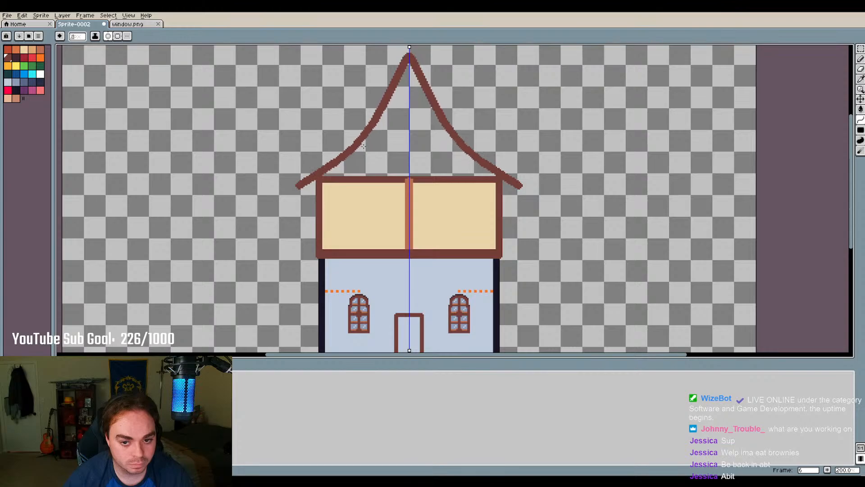
{"action": "left_click", "coordinate": [363, 146]}
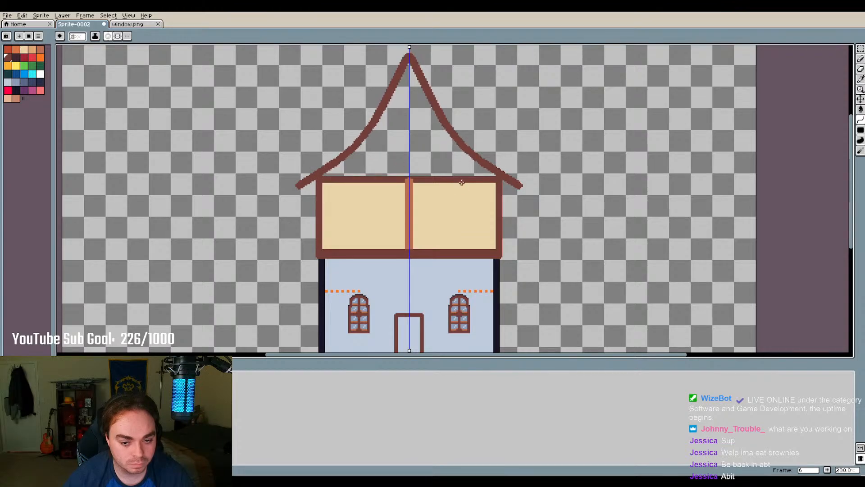
Undo the curved dark brown roof outline
{"action": "scroll", "coordinate": [456, 181], "scroll_direction": "down", "scroll_amount": 3}
{"action": "scroll", "coordinate": [453, 182], "scroll_direction": "up", "scroll_amount": 2}
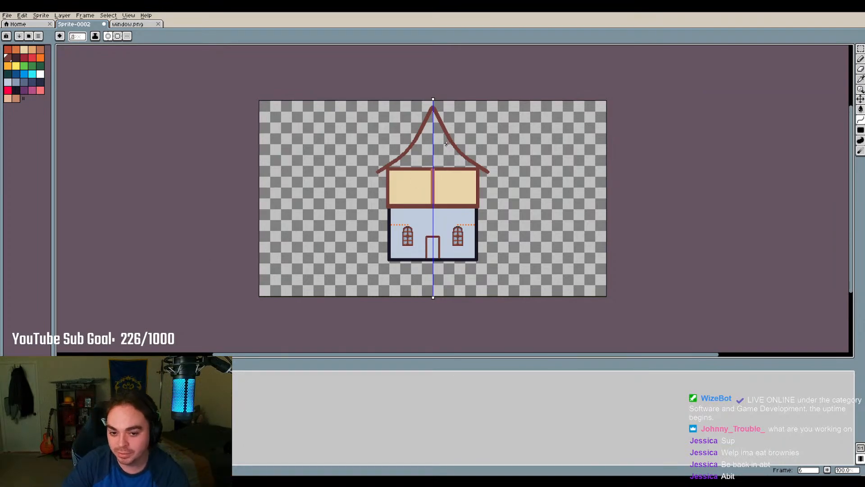
{"action": "scroll", "coordinate": [446, 144], "scroll_direction": "up", "scroll_amount": 3}
{"action": "scroll", "coordinate": [413, 130], "scroll_direction": "down", "scroll_amount": 2}
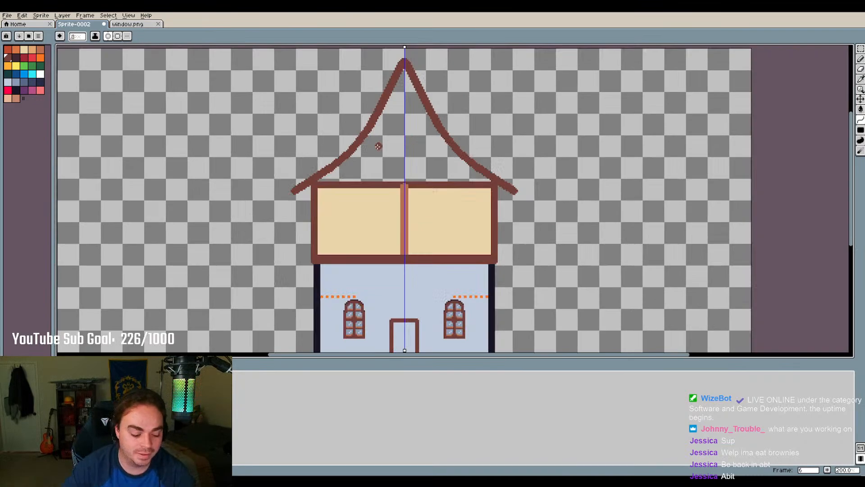
{"action": "key", "text": "ctrl+z"}
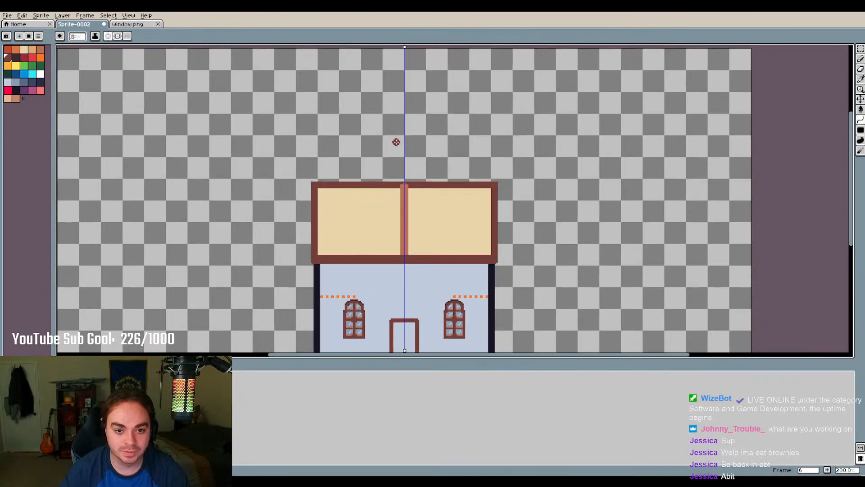
Draw thin, straight, mirrored light brown roof slopes from just outside the upper floor's top corners to a central peak with the Line tool
{"action": "left_click", "coordinate": [40, 50]}
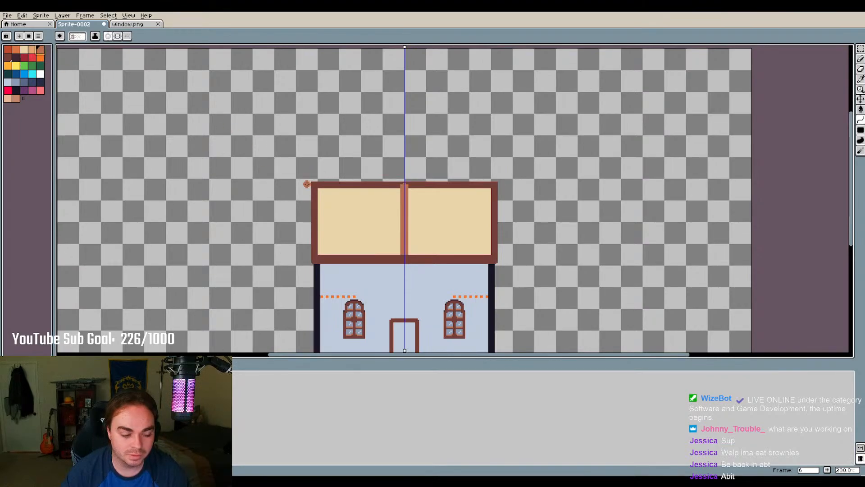
{"action": "scroll", "coordinate": [319, 176], "scroll_direction": "up", "scroll_amount": 2}
{"action": "scroll", "coordinate": [320, 175], "scroll_direction": "down", "scroll_amount": 2}
{"action": "scroll", "coordinate": [322, 174], "scroll_direction": "down", "scroll_amount": 2}
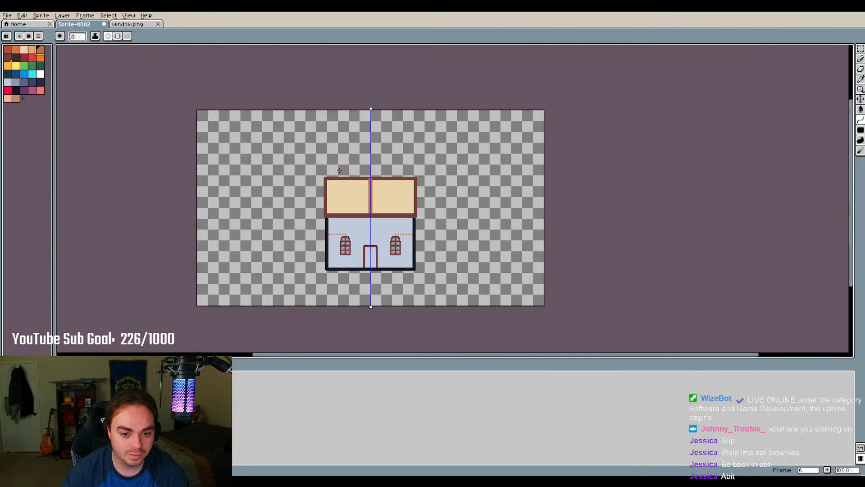
{"action": "scroll", "coordinate": [339, 169], "scroll_direction": "up", "scroll_amount": 3}
{"action": "scroll", "coordinate": [391, 113], "scroll_direction": "down", "scroll_amount": 1}
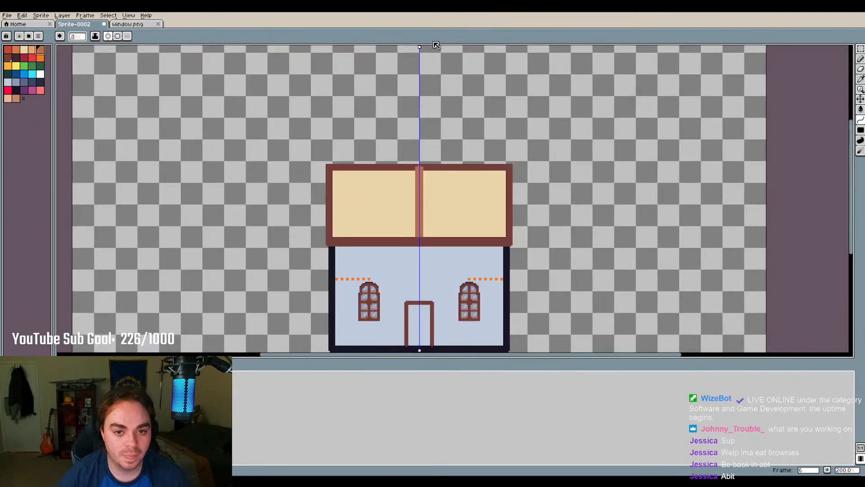
{"action": "scroll", "coordinate": [430, 59], "scroll_direction": "down", "scroll_amount": 1}
{"action": "scroll", "coordinate": [433, 60], "scroll_direction": "up", "scroll_amount": 1}
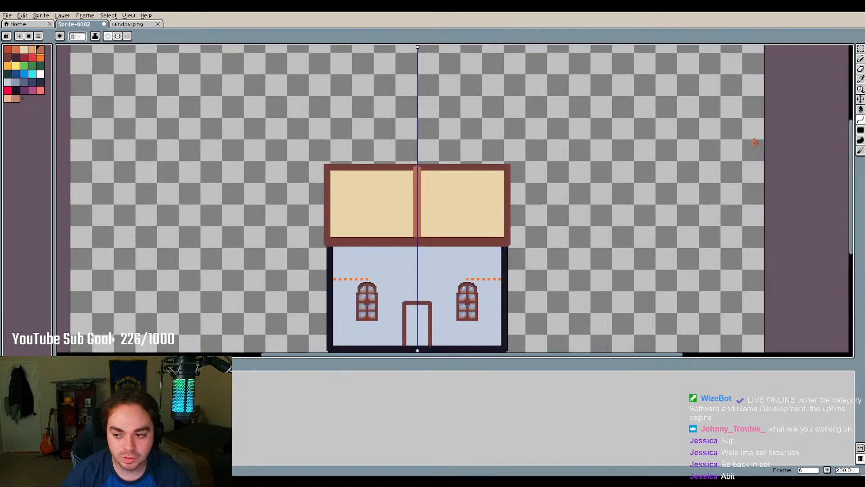
{"action": "left_click", "coordinate": [860, 120]}
{"action": "left_click", "coordinate": [840, 121]}
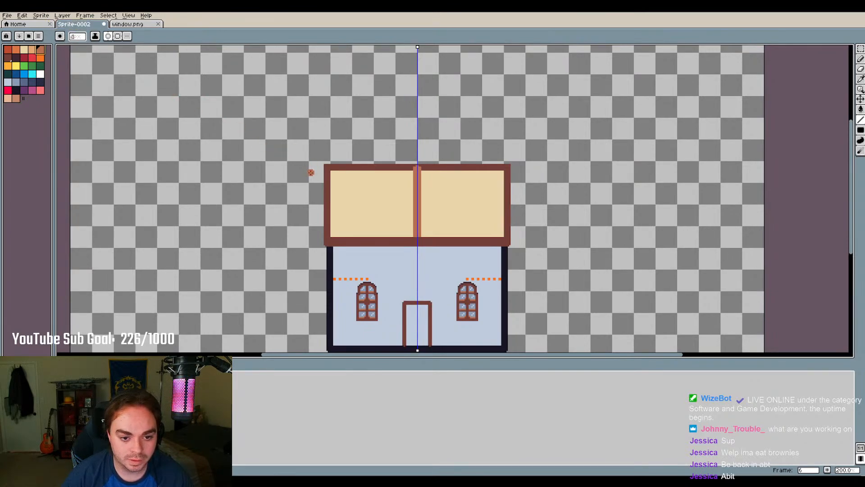
{"action": "left_click_drag", "start_coordinate": [312, 172], "coordinate": [403, 62]}
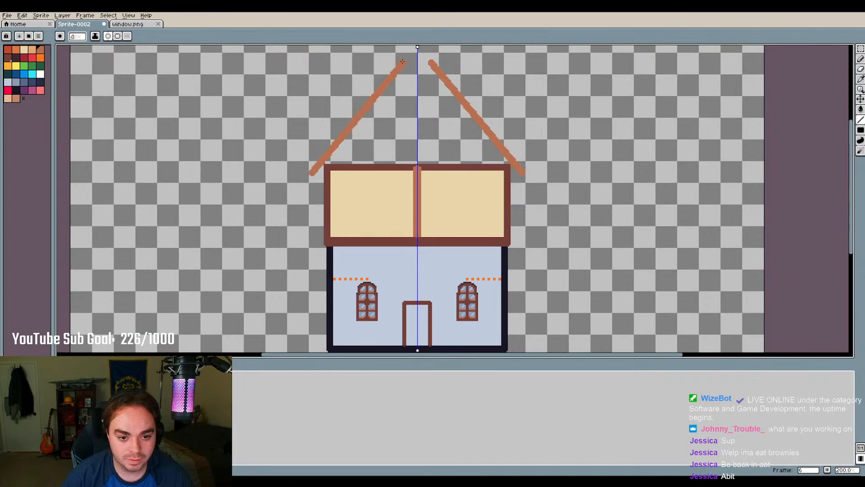
{"action": "key", "text": "ctrl+z"}
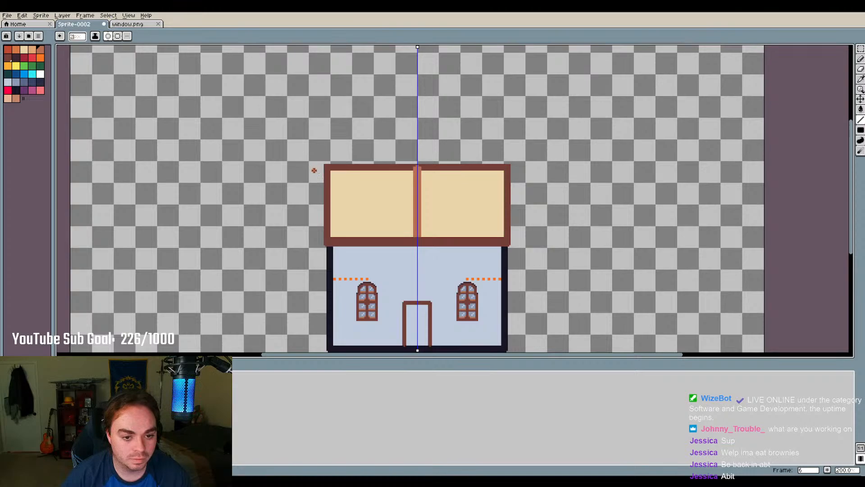
{"action": "left_click_drag", "start_coordinate": [315, 172], "coordinate": [417, 52]}
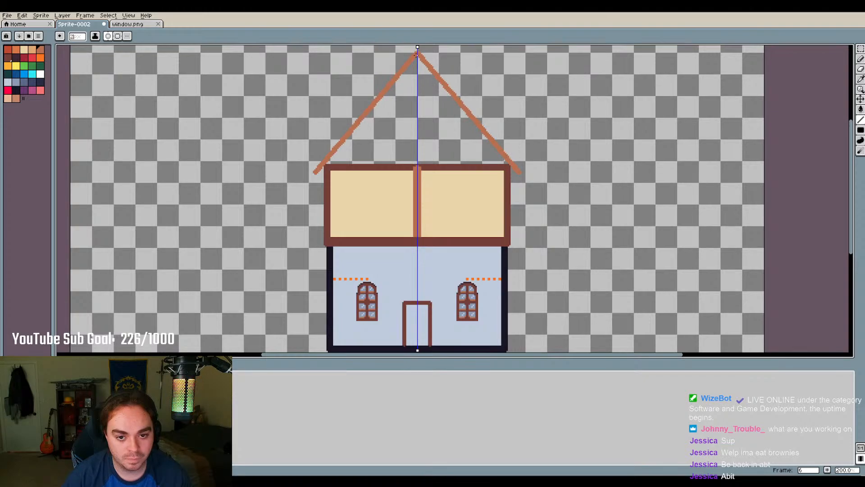
Draw mirrored dark brown beams along the underside of the light brown roof slopes, from the upper floor's top corners to the peak
{"action": "scroll", "coordinate": [443, 118], "scroll_direction": "down", "scroll_amount": 1}
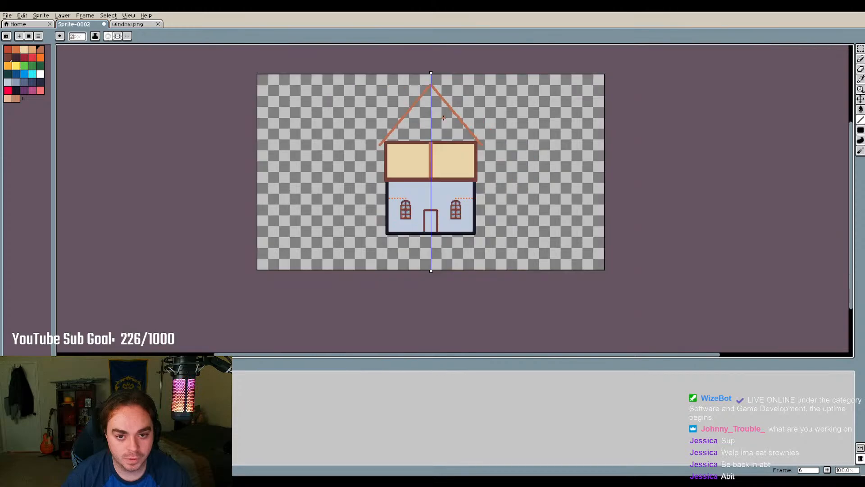
{"action": "scroll", "coordinate": [450, 108], "scroll_direction": "up", "scroll_amount": 1}
{"action": "scroll", "coordinate": [441, 107], "scroll_direction": "down", "scroll_amount": 1}
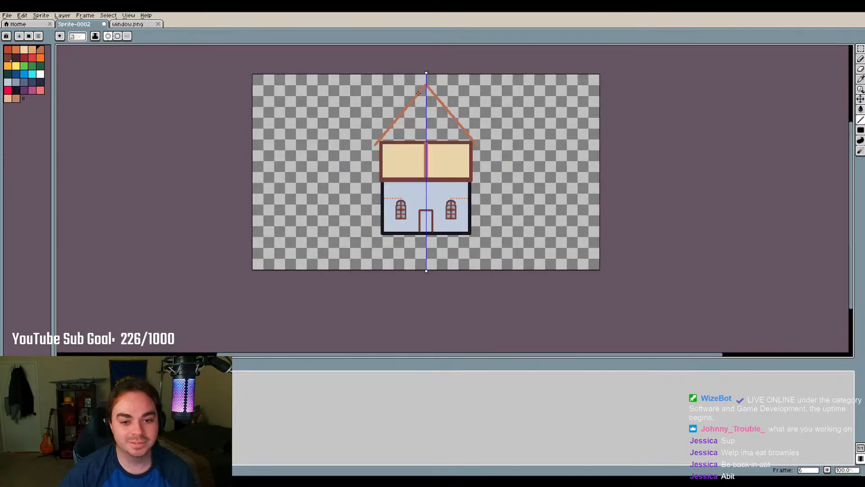
{"action": "scroll", "coordinate": [418, 93], "scroll_direction": "up", "scroll_amount": 2}
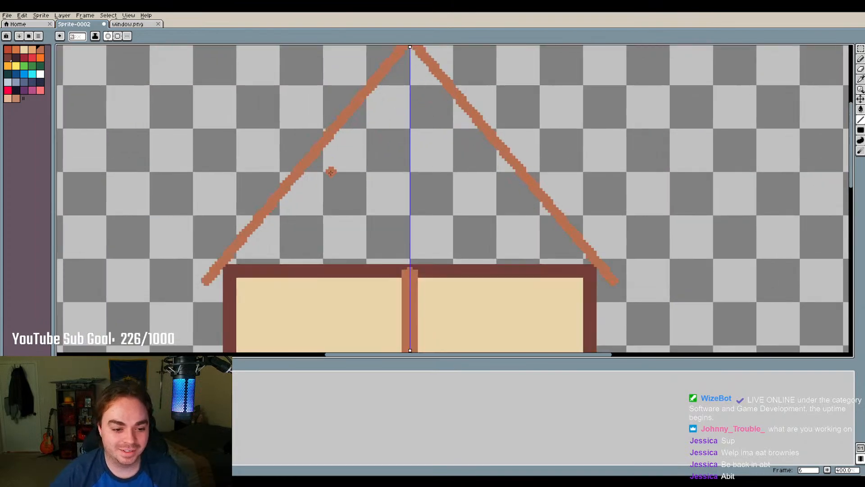
{"action": "left_click", "coordinate": [8, 57]}
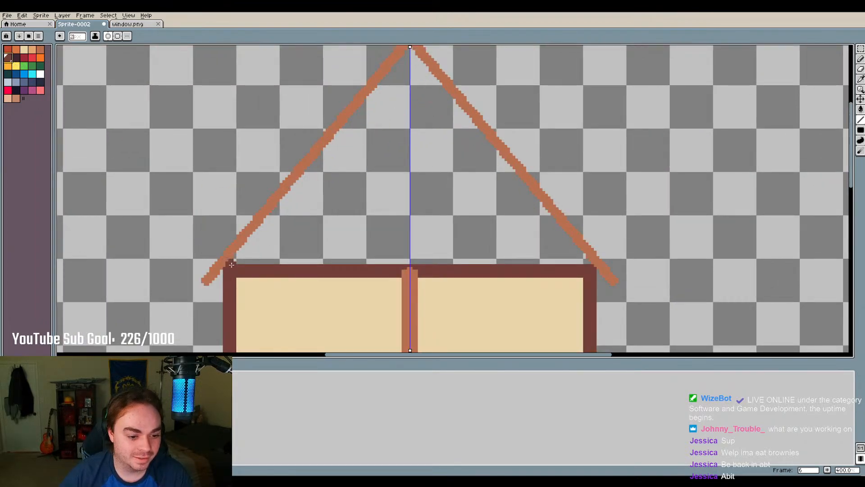
{"action": "mouse_move", "coordinate": [230, 266]}
{"action": "left_mouse_down"}
{"action": "mouse_move", "coordinate": [385, 110]}
{"action": "mouse_move", "coordinate": [410, 47]}
{"action": "left_mouse_up"}
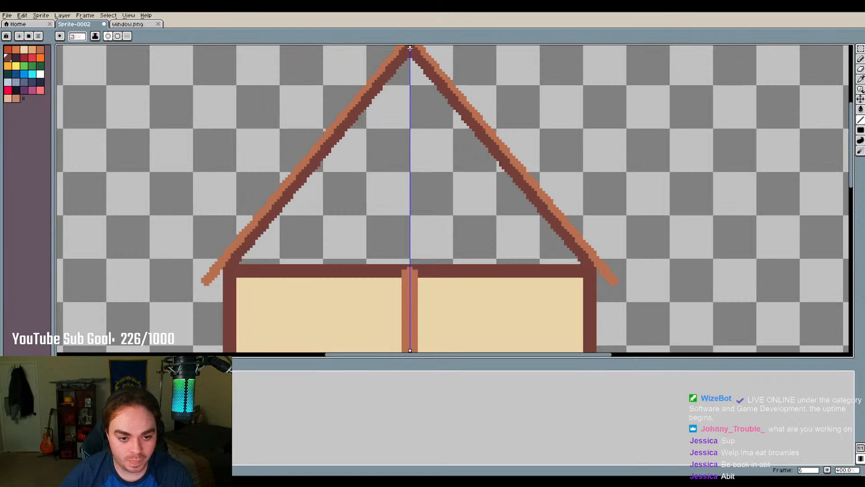
Undo the dark brown roof beams and try longer mirrored ones that cross beyond the peak with the Line tool
{"action": "key", "text": "ctrl+z"}
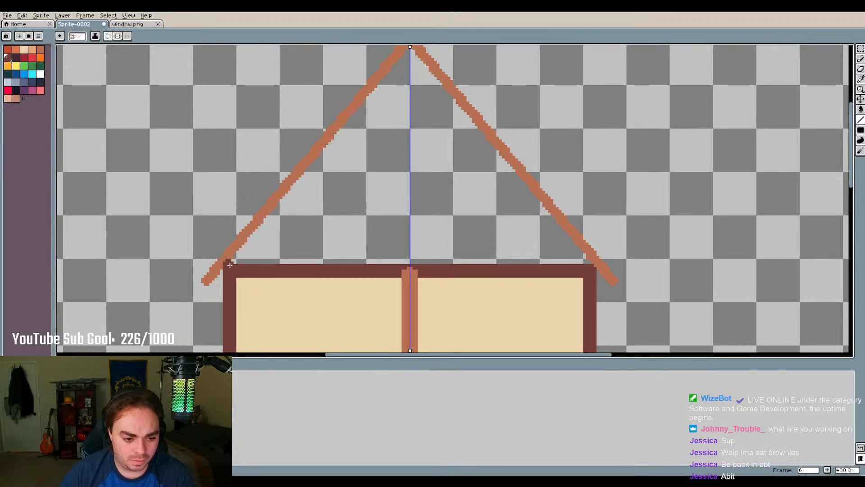
{"action": "mouse_move", "coordinate": [230, 264]}
{"action": "left_mouse_down"}
{"action": "mouse_move", "coordinate": [389, 115]}
{"action": "mouse_move", "coordinate": [408, 50]}
{"action": "mouse_move", "coordinate": [435, 46]}
{"action": "left_mouse_up"}
{"action": "scroll", "coordinate": [411, 50], "scroll_direction": "down", "scroll_amount": 2}
{"action": "scroll", "coordinate": [430, 49], "scroll_direction": "up", "scroll_amount": 2}
{"action": "scroll", "coordinate": [436, 46], "scroll_direction": "down", "scroll_amount": 2}
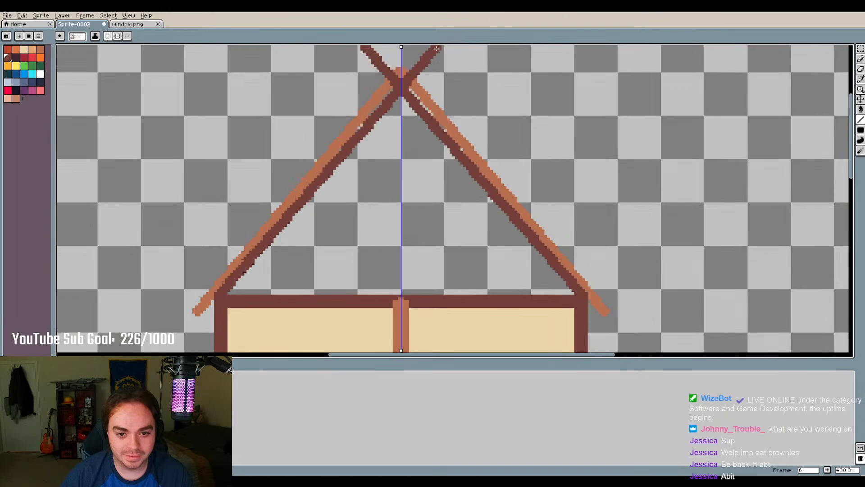
{"action": "scroll", "coordinate": [437, 45], "scroll_direction": "up", "scroll_amount": 2}
{"action": "scroll", "coordinate": [436, 45], "scroll_direction": "down", "scroll_amount": 2}
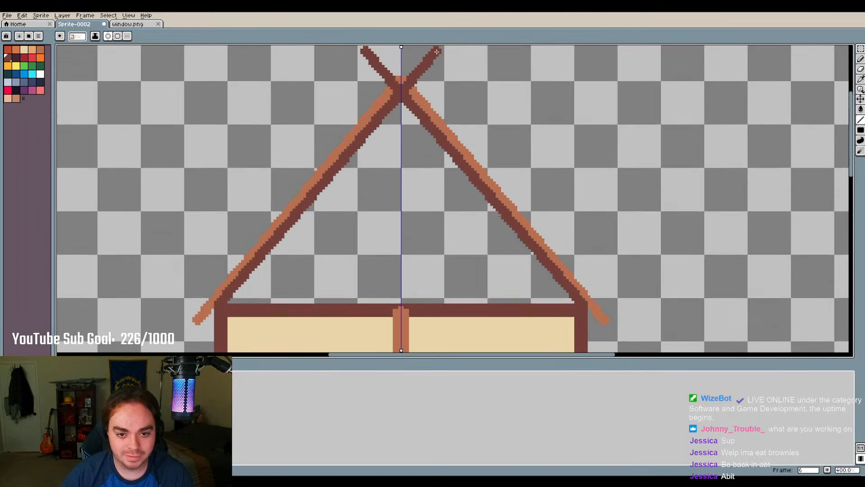
{"action": "scroll", "coordinate": [437, 50], "scroll_direction": "up", "scroll_amount": 2}
{"action": "scroll", "coordinate": [439, 88], "scroll_direction": "down", "scroll_amount": 2}
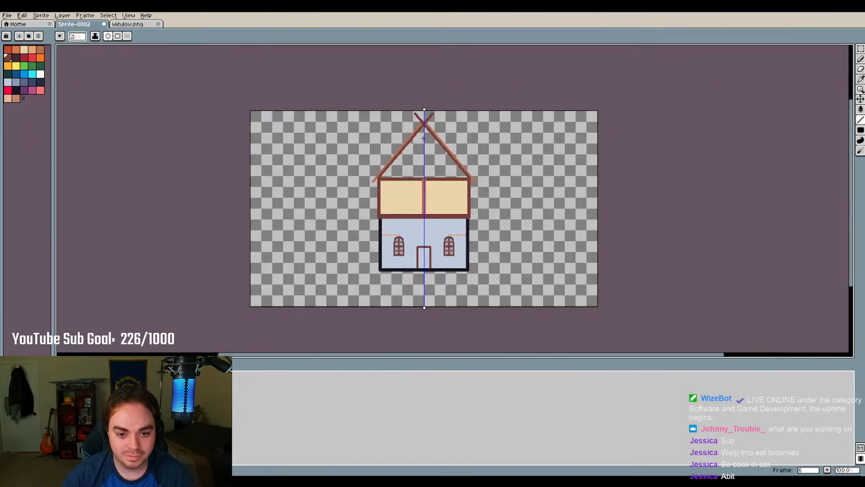
{"action": "scroll", "coordinate": [448, 174], "scroll_direction": "up", "scroll_amount": 1}
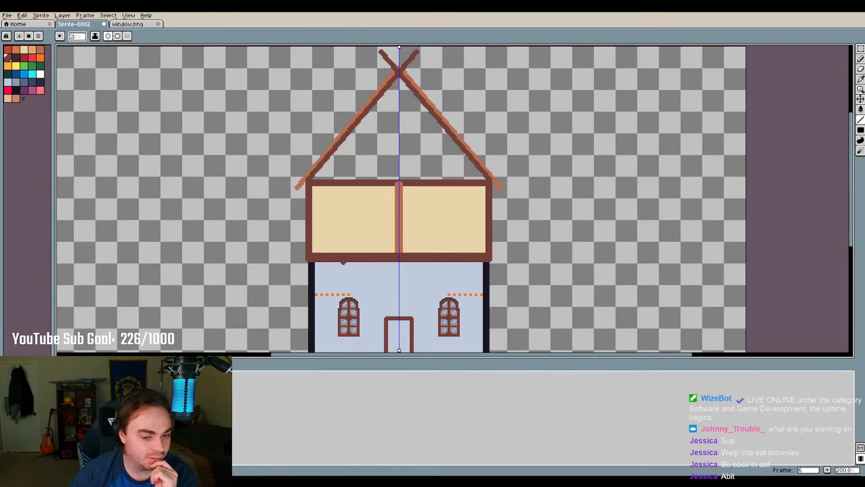
{"action": "scroll", "coordinate": [423, 151], "scroll_direction": "up", "scroll_amount": 1}
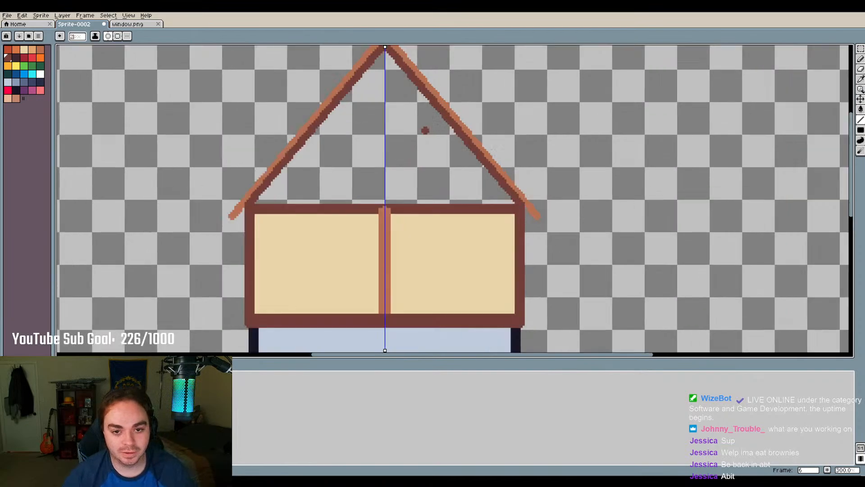
{"action": "scroll", "coordinate": [426, 131], "scroll_direction": "down", "scroll_amount": 2}
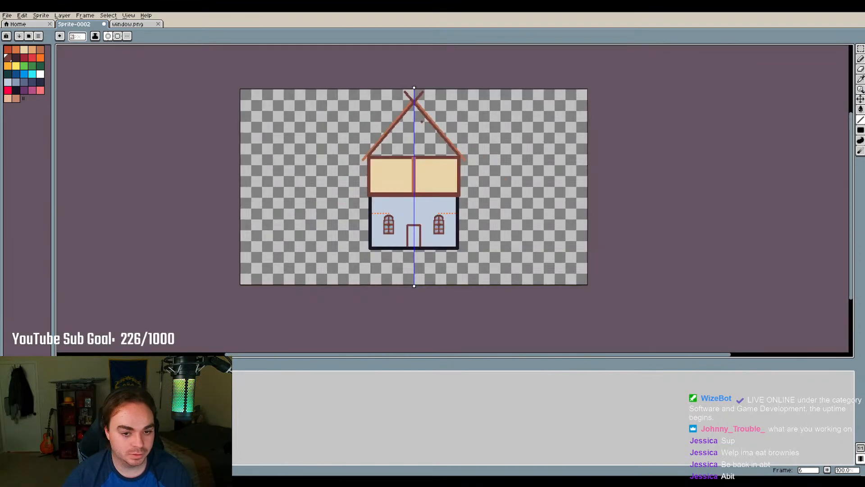
Undo the crossing beams and redraw mirrored dark brown ones under the light brown slopes, from the upper floor's top corners to the peak
{"action": "key", "text": "ctrl+z"}
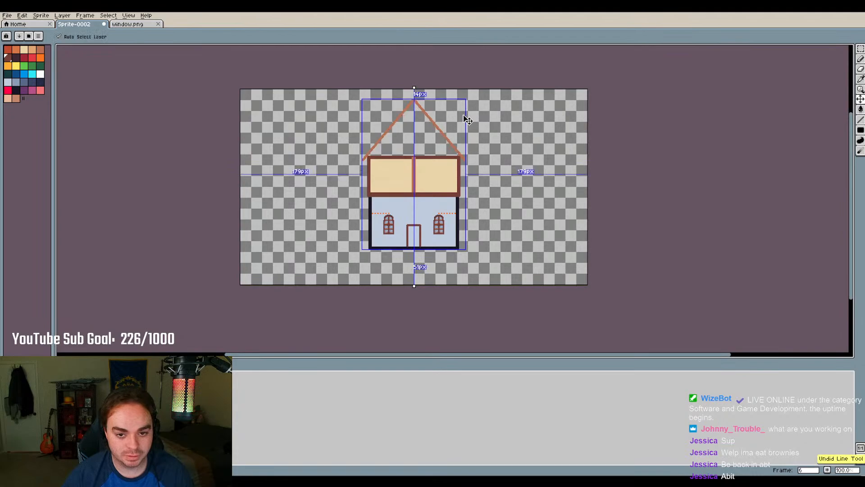
{"action": "scroll", "coordinate": [414, 127], "scroll_direction": "up", "scroll_amount": 2}
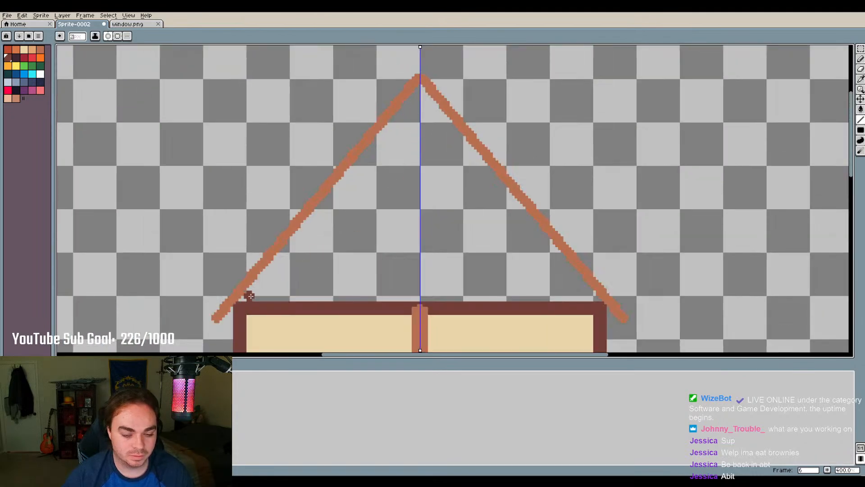
{"action": "scroll", "coordinate": [387, 211], "scroll_direction": "down", "scroll_amount": 2}
{"action": "scroll", "coordinate": [389, 240], "scroll_direction": "up", "scroll_amount": 2}
{"action": "scroll", "coordinate": [349, 175], "scroll_direction": "down", "scroll_amount": 2}
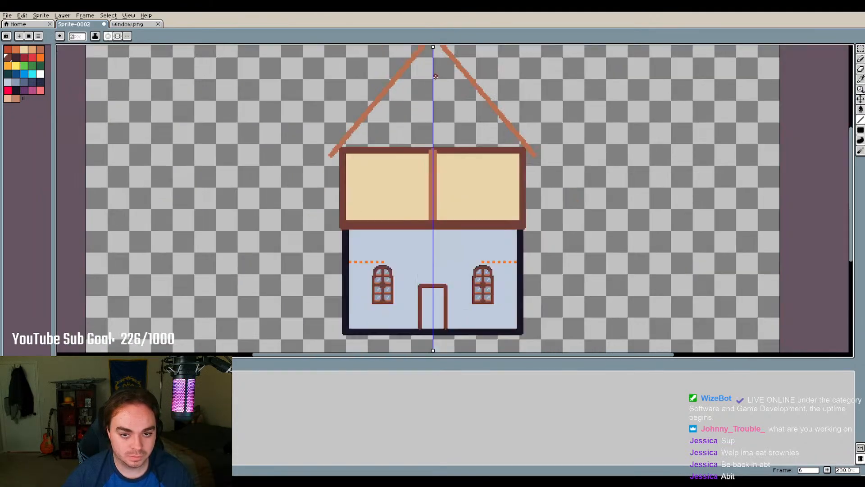
{"action": "scroll", "coordinate": [439, 53], "scroll_direction": "up", "scroll_amount": 3}
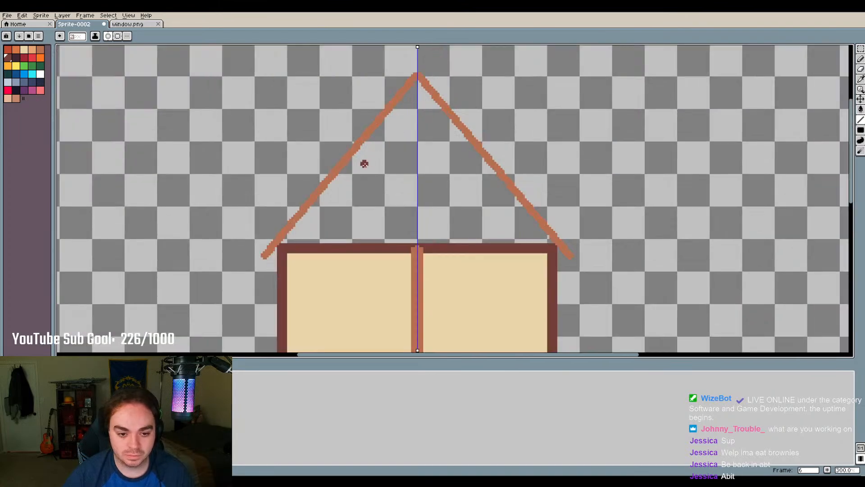
{"action": "scroll", "coordinate": [364, 163], "scroll_direction": "up", "scroll_amount": 1}
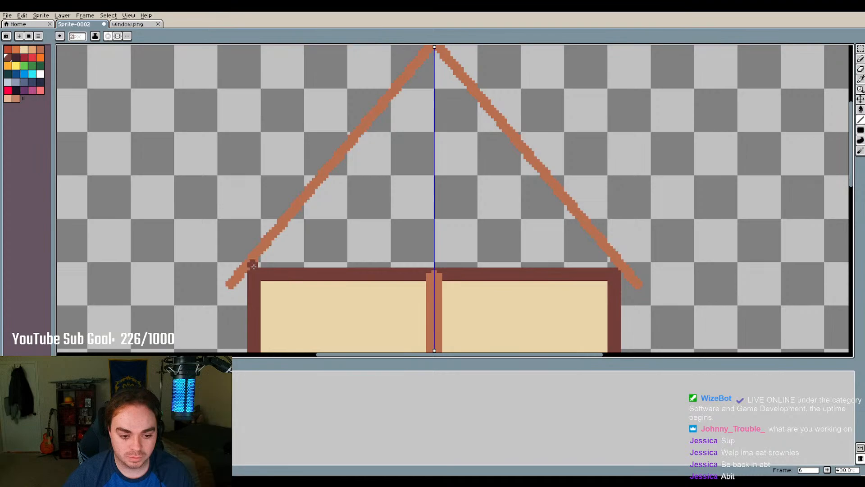
{"action": "left_click_drag", "start_coordinate": [254, 267], "coordinate": [435, 53]}
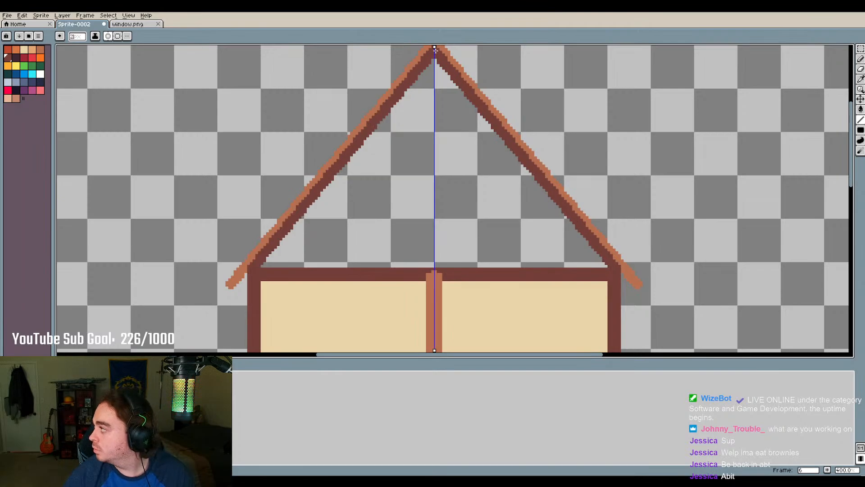
{"action": "left_click_drag", "start_coordinate": [435, 51], "coordinate": [434, 51]}
{"action": "scroll", "coordinate": [518, 135], "scroll_direction": "down", "scroll_amount": 2}
{"action": "scroll", "coordinate": [482, 151], "scroll_direction": "up", "scroll_amount": 1}
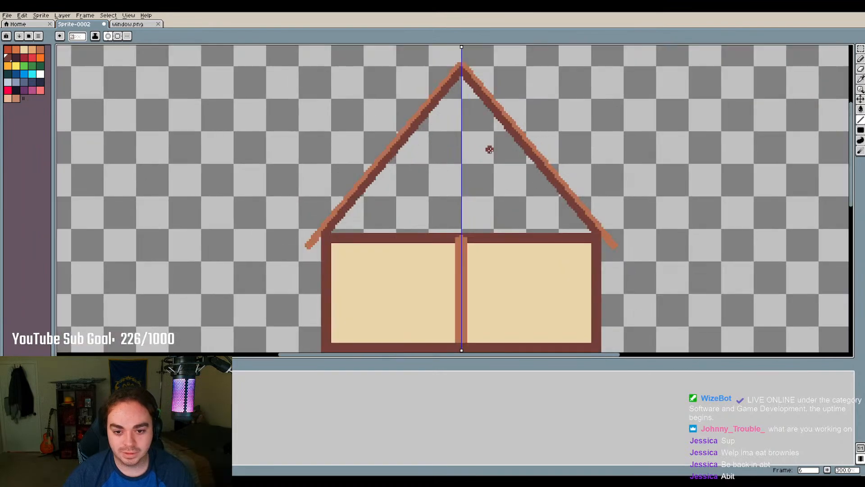
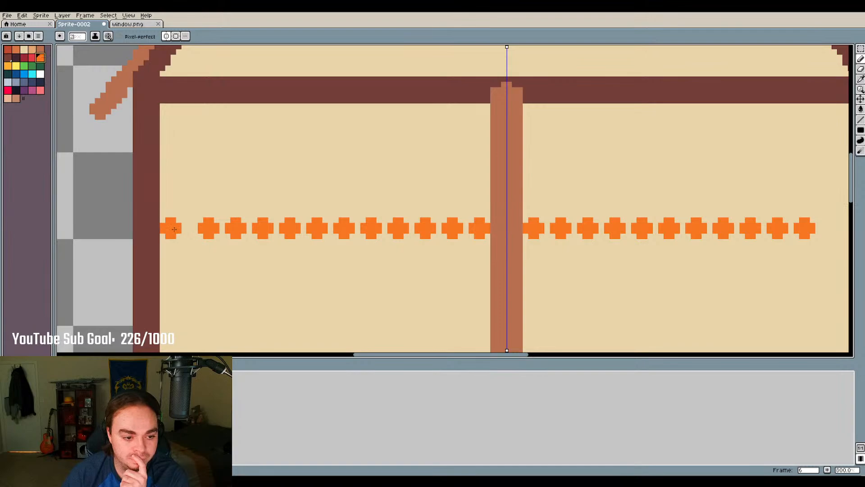
Replace the outer orange cross markers on the upper floor with three wider-spaced ones running inward from each side wall
{"action": "left_click", "coordinate": [173, 229]}
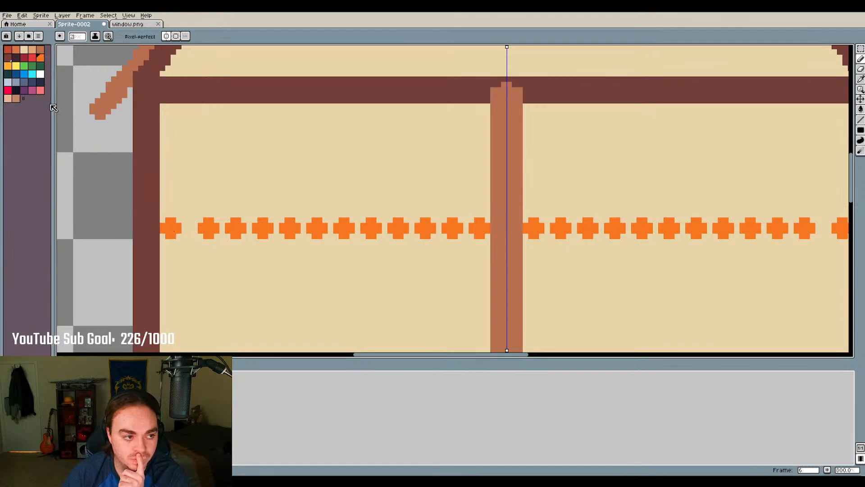
{"action": "right_click", "coordinate": [208, 228]}
{"action": "right_click", "coordinate": [235, 227]}
{"action": "right_click", "coordinate": [257, 230]}
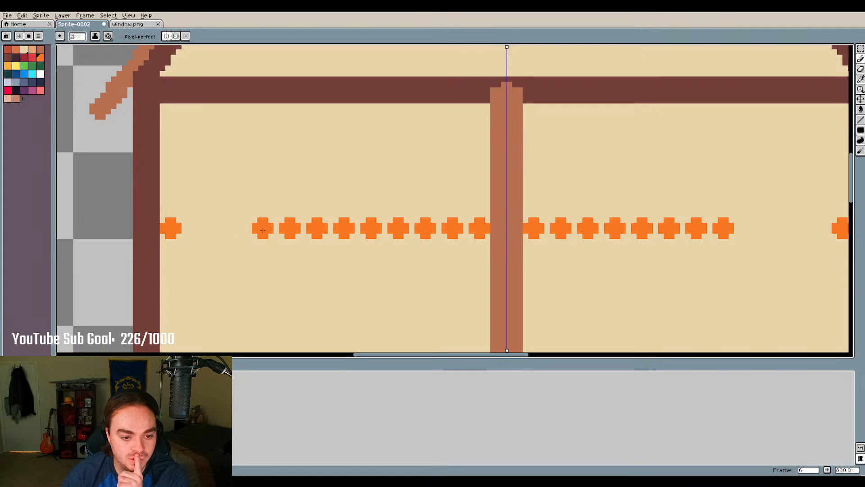
{"action": "right_click", "coordinate": [290, 228]}
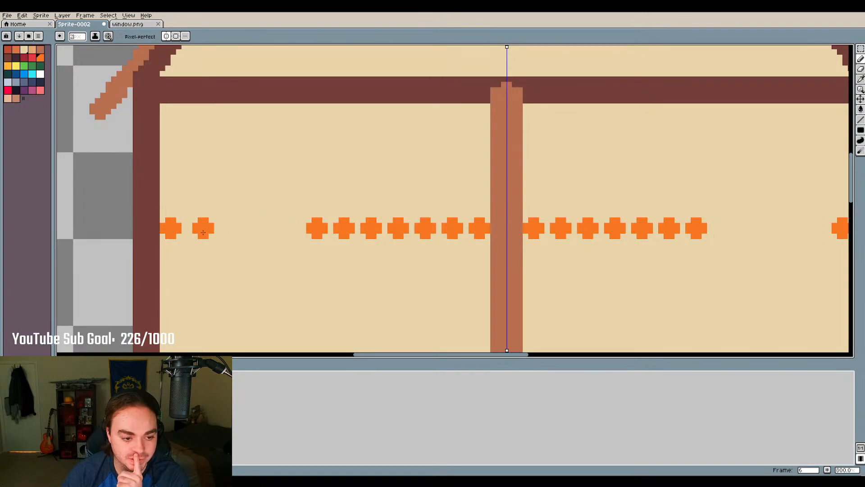
{"action": "left_click", "coordinate": [203, 230]}
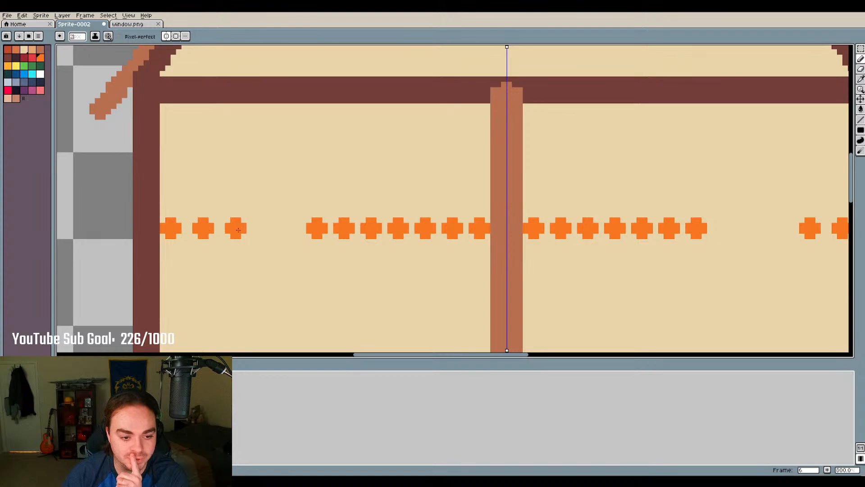
{"action": "left_click", "coordinate": [236, 230]}
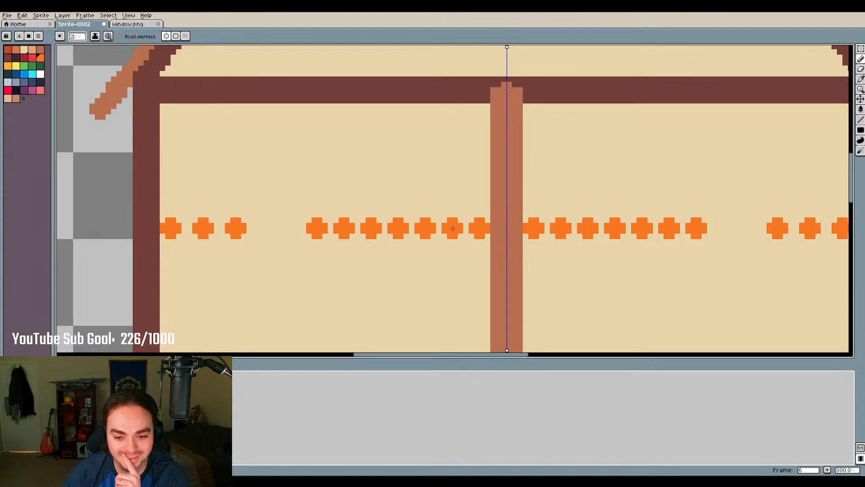
Erase the remaining closely spaced orange crosses and fill each upper-floor panel with wider-spaced ones, five from the wall and five from the central post
{"action": "left_click_drag", "start_coordinate": [453, 229], "coordinate": [292, 228]}
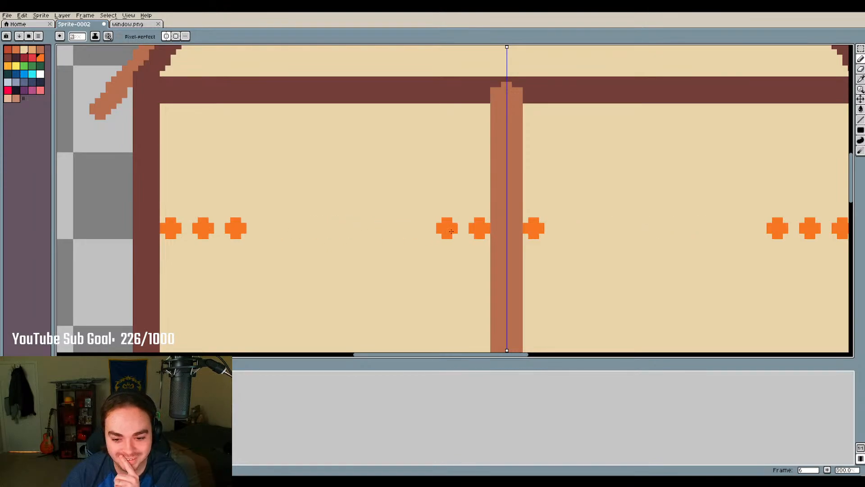
{"action": "left_click", "coordinate": [451, 231]}
{"action": "left_click", "coordinate": [415, 229]}
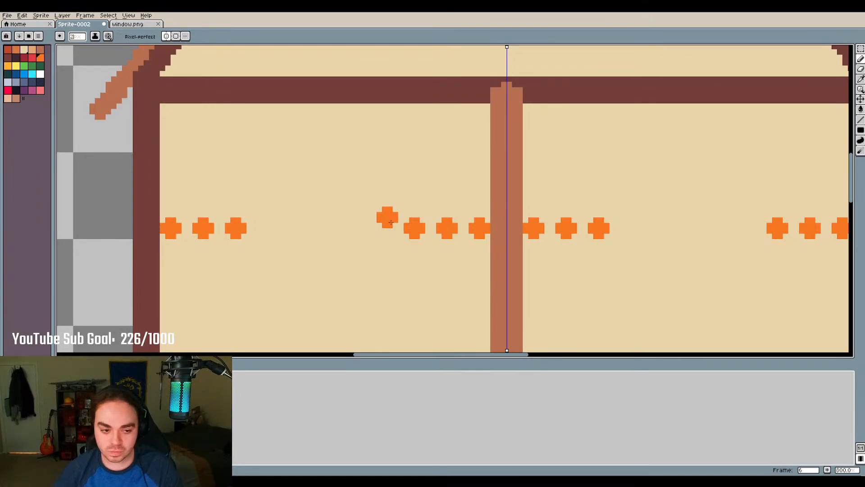
{"action": "left_click_drag", "start_coordinate": [391, 222], "coordinate": [284, 229]}
{"action": "left_click", "coordinate": [271, 229]}
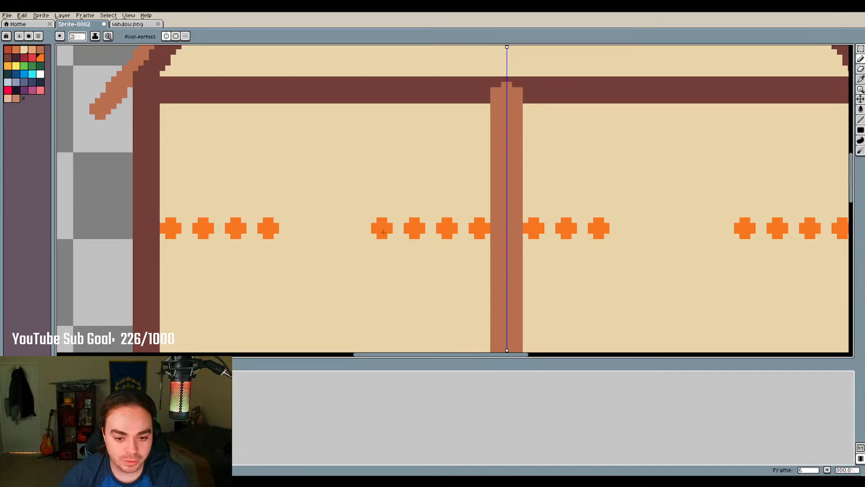
{"action": "left_click", "coordinate": [385, 230]}
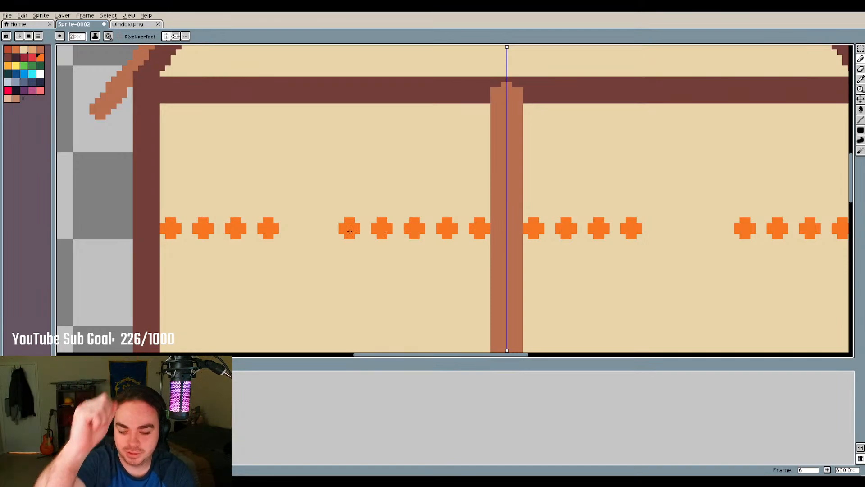
{"action": "left_click", "coordinate": [349, 231]}
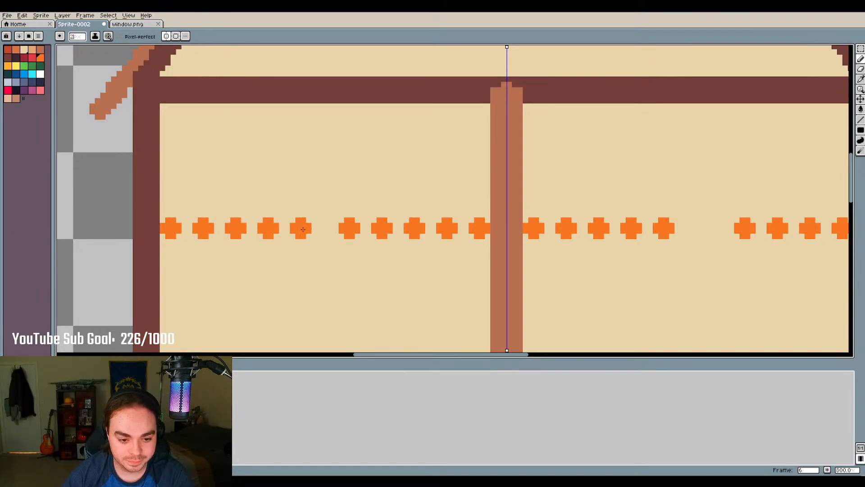
{"action": "left_click", "coordinate": [302, 231]}
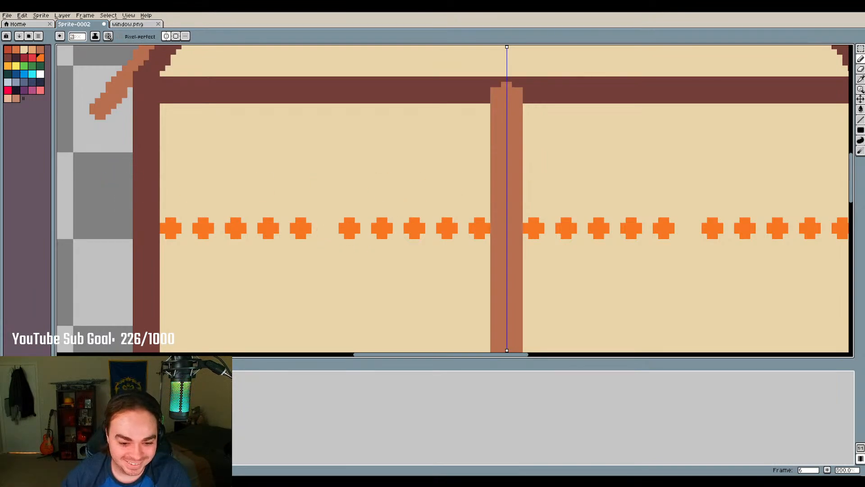
Erase the two innermost orange crosses in each upper-floor panel to leave a window-wide gap between four crosses on either side
{"action": "left_click", "coordinate": [349, 229]}
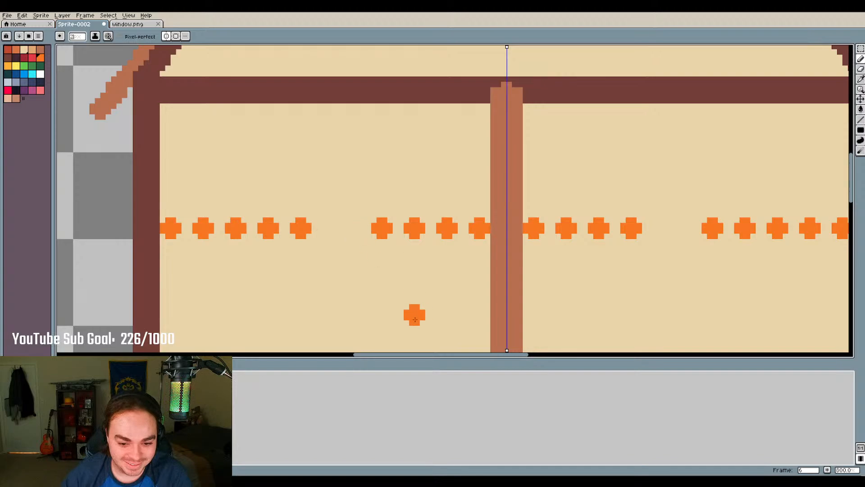
{"action": "left_click", "coordinate": [302, 231]}
{"action": "scroll", "coordinate": [350, 187], "scroll_direction": "down", "scroll_amount": 2}
{"action": "scroll", "coordinate": [361, 216], "scroll_direction": "up", "scroll_amount": 2}
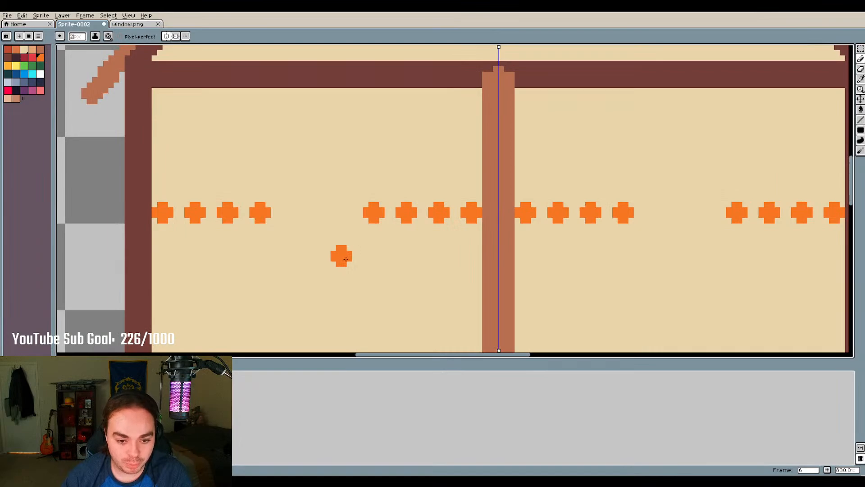
Mark the window gaps with small mirrored dark brown squares above the crosses beside each gap and below those nearer the central post
{"action": "left_click", "coordinate": [11, 58]}
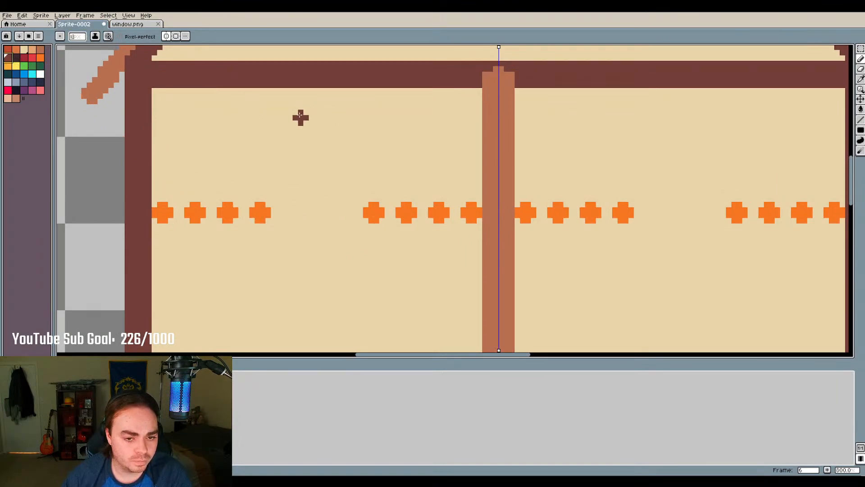
{"action": "left_click", "coordinate": [261, 186]}
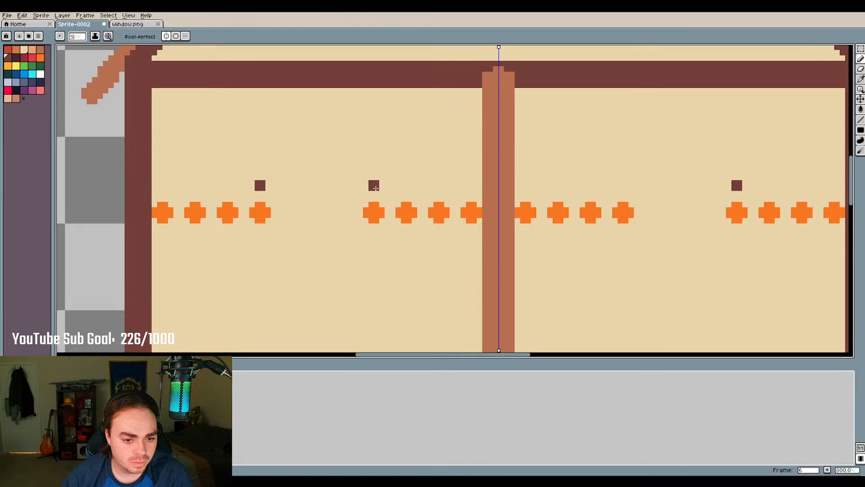
{"action": "left_click", "coordinate": [374, 185]}
{"action": "left_click", "coordinate": [375, 239]}
{"action": "scroll", "coordinate": [369, 147], "scroll_direction": "down", "scroll_amount": 2}
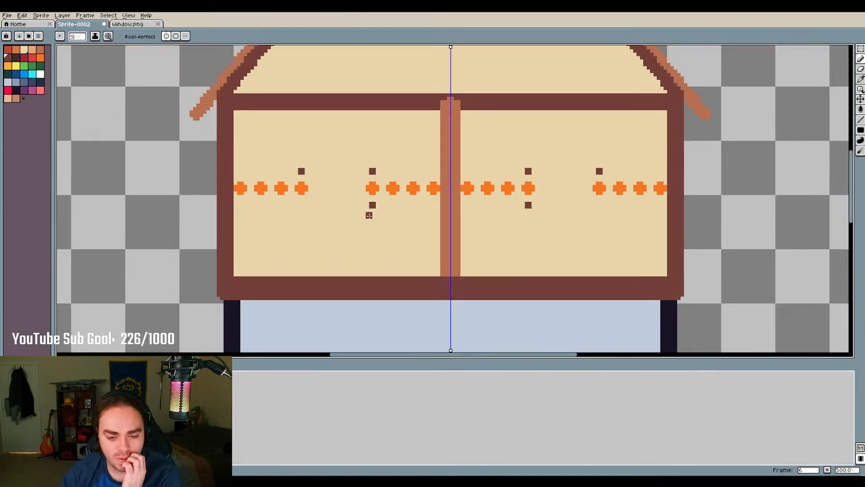
Place mirrored dark brown corner squares above and below the crosses beside each window gap, outlining a rectangle in both upper-floor panels
{"action": "scroll", "coordinate": [369, 216], "scroll_direction": "up", "scroll_amount": 4}
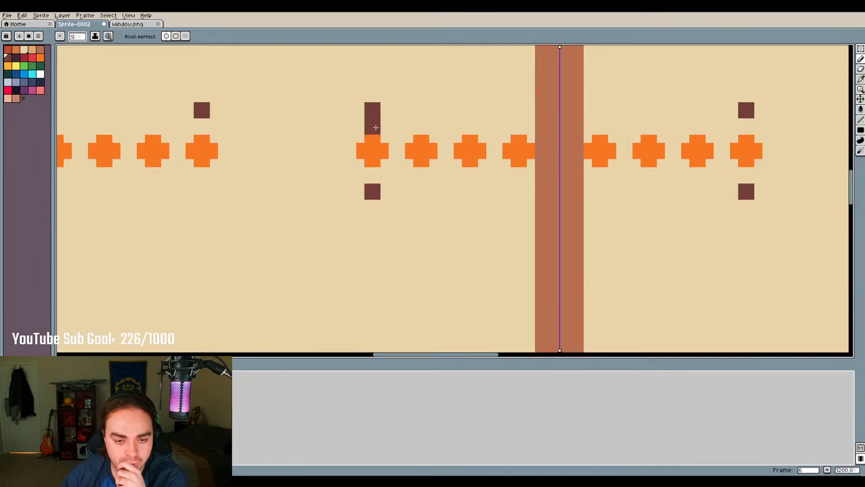
{"action": "scroll", "coordinate": [384, 146], "scroll_direction": "down", "scroll_amount": 3}
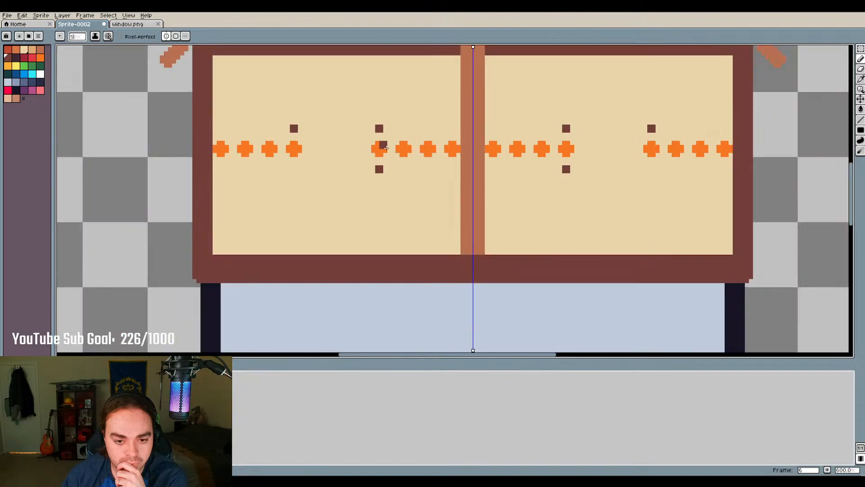
{"action": "scroll", "coordinate": [401, 198], "scroll_direction": "down", "scroll_amount": 1}
{"action": "scroll", "coordinate": [385, 119], "scroll_direction": "up", "scroll_amount": 1}
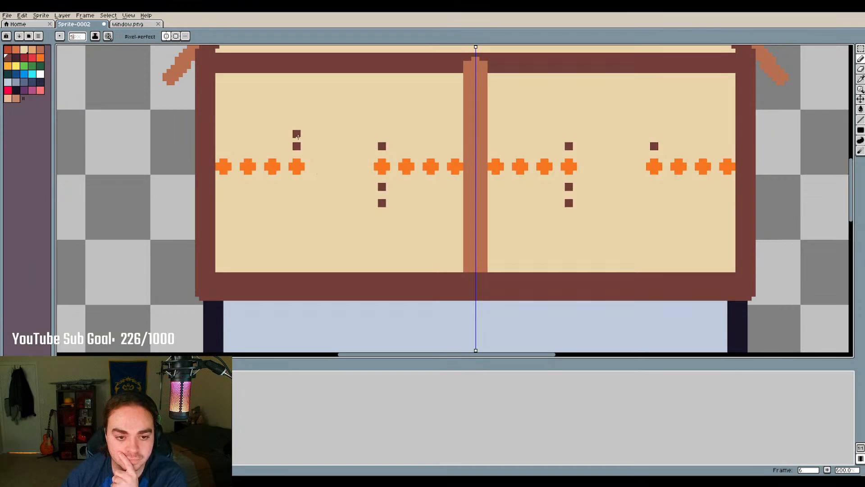
{"action": "left_click", "coordinate": [296, 134]}
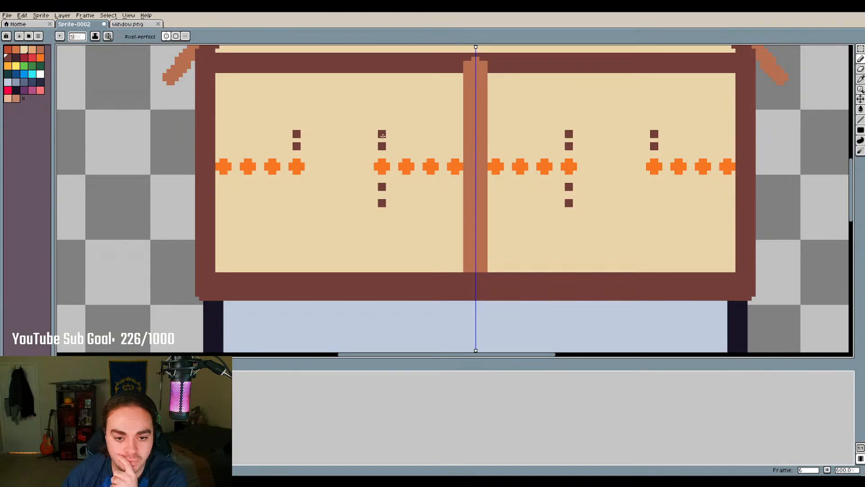
{"action": "key", "text": "ctrl+z"}
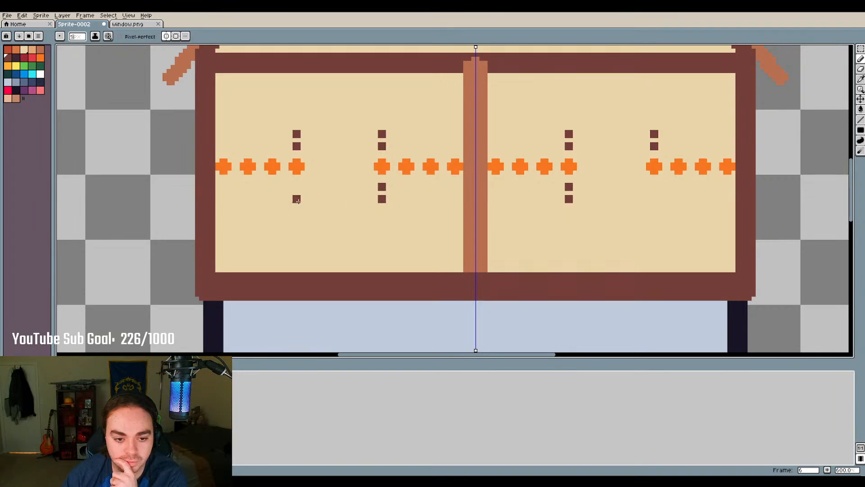
{"action": "left_click", "coordinate": [298, 201]}
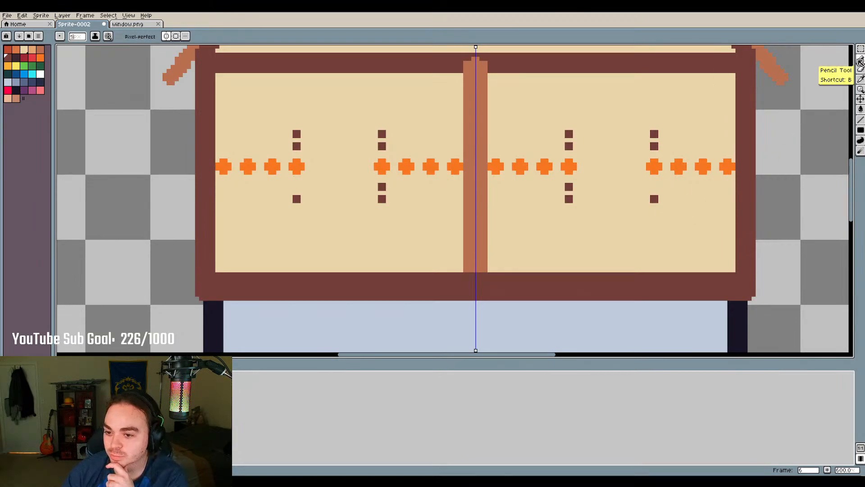
Draw mirrored dark brown rectangular window frames through the corner squares in both upper-floor panels
{"action": "left_click", "coordinate": [860, 130]}
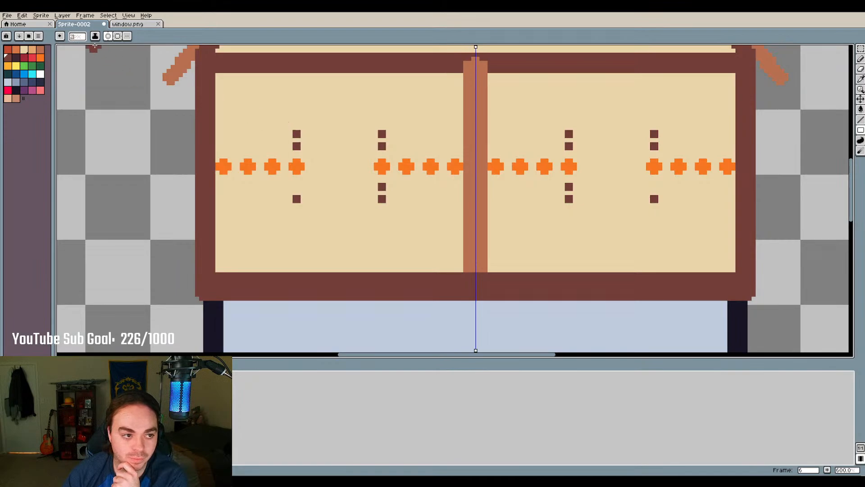
{"action": "scroll", "coordinate": [81, 38], "scroll_direction": "down", "scroll_amount": 2}
{"action": "left_click_drag", "start_coordinate": [296, 135], "coordinate": [385, 200]}
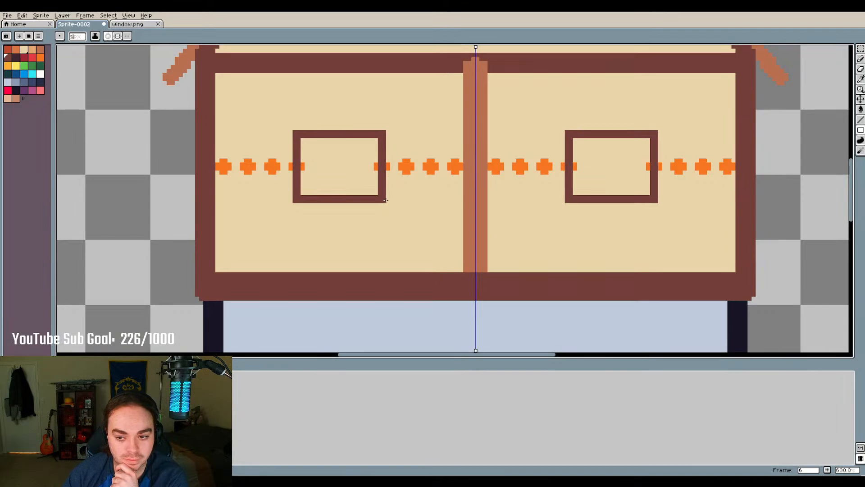
Cover all the orange guide crosses with the cream wall colour, keeping both window frames intact
{"action": "scroll", "coordinate": [264, 163], "scroll_direction": "up", "scroll_amount": 5}
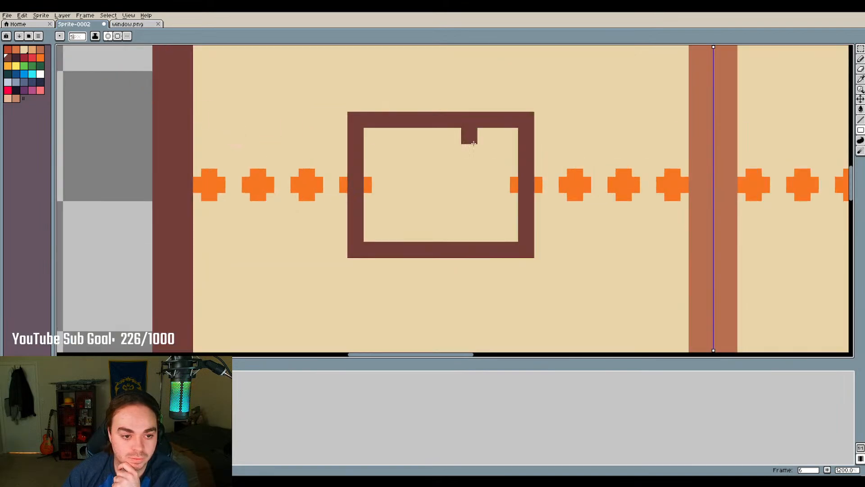
{"action": "left_click", "coordinate": [860, 132]}
{"action": "left_click", "coordinate": [832, 132]}
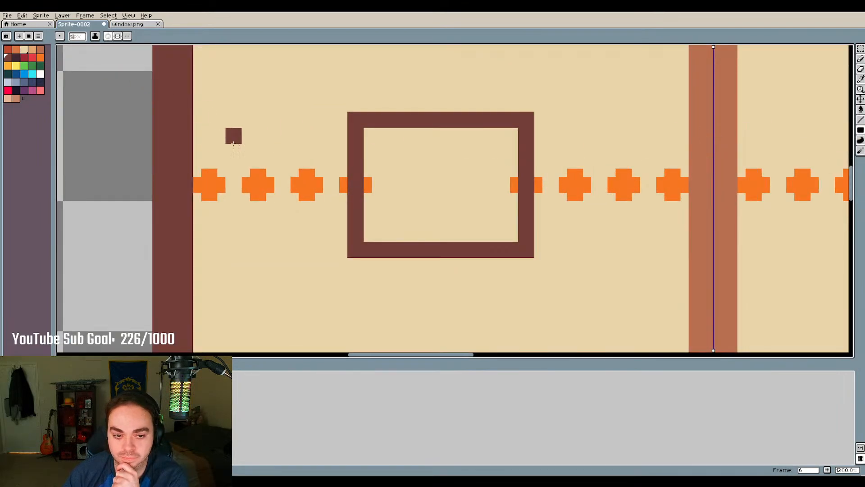
{"action": "mouse_move", "coordinate": [208, 172]}
{"action": "left_mouse_down"}
{"action": "mouse_move", "coordinate": [338, 208]}
{"action": "mouse_move", "coordinate": [547, 180]}
{"action": "mouse_move", "coordinate": [680, 214]}
{"action": "left_mouse_up"}
{"action": "scroll", "coordinate": [600, 201], "scroll_direction": "down", "scroll_amount": 6}
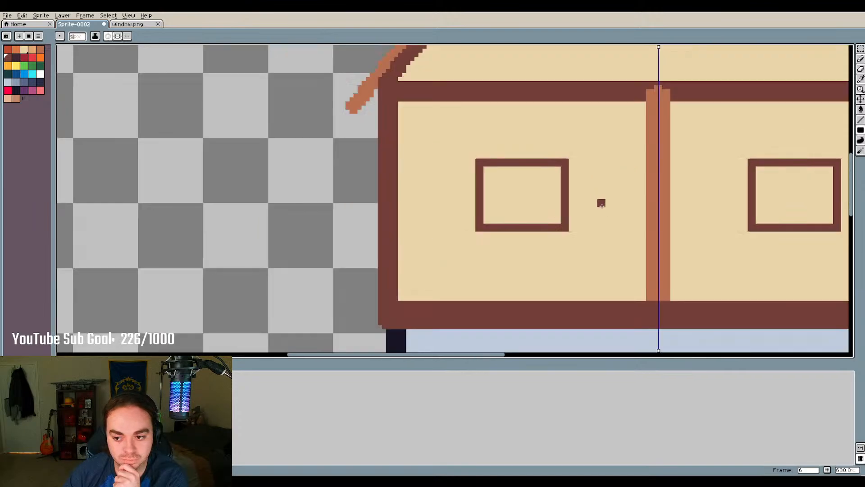
Choose the dark plum colour and set up the outlined Rectangle tool with a 1-pixel brush
{"action": "scroll", "coordinate": [435, 197], "scroll_direction": "up", "scroll_amount": 3}
{"action": "scroll", "coordinate": [469, 97], "scroll_direction": "up", "scroll_amount": 4}
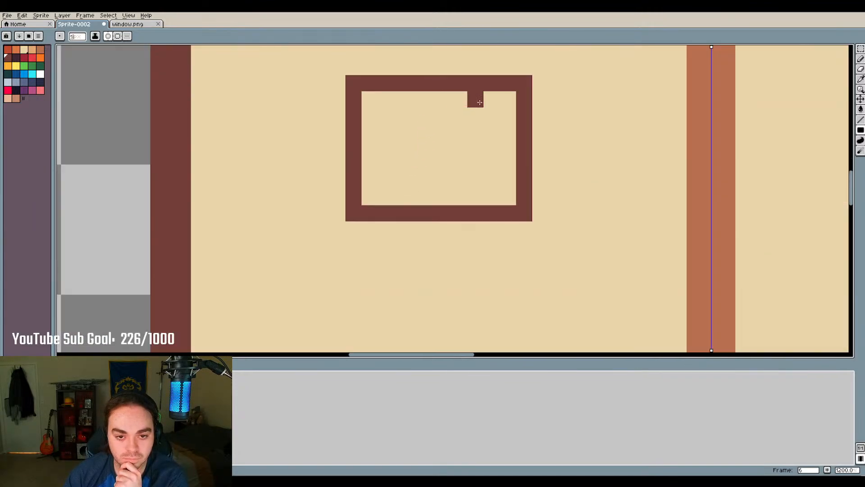
{"action": "left_click", "coordinate": [16, 57]}
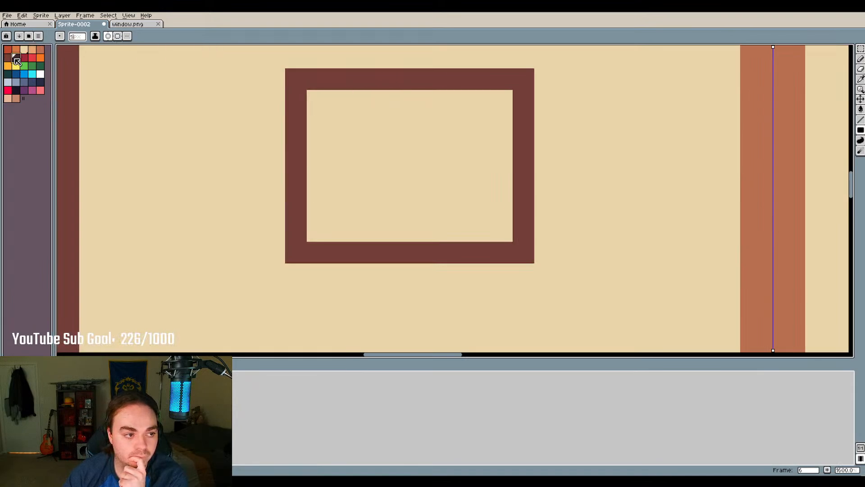
{"action": "left_click", "coordinate": [40, 49]}
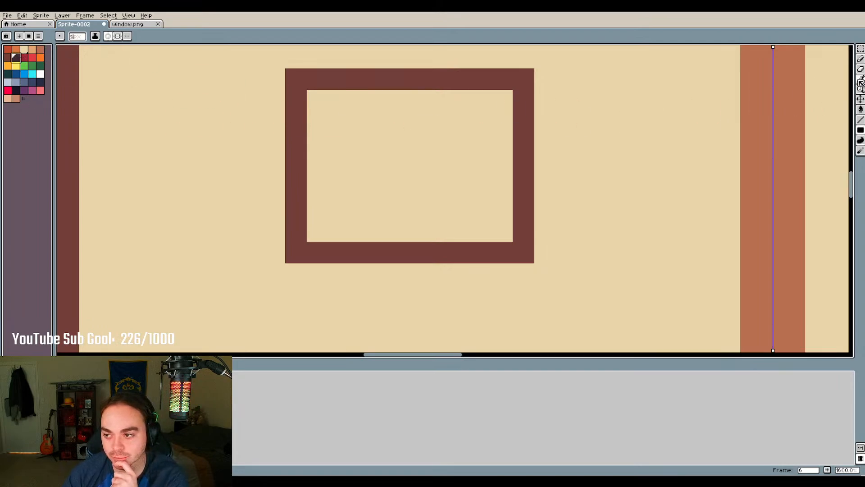
{"action": "left_click", "coordinate": [861, 59]}
{"action": "left_click", "coordinate": [861, 120]}
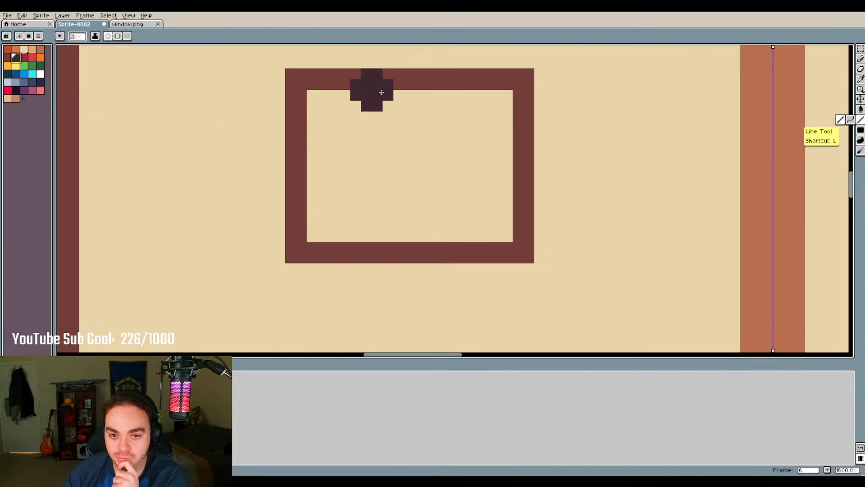
{"action": "type", "text": "1"}
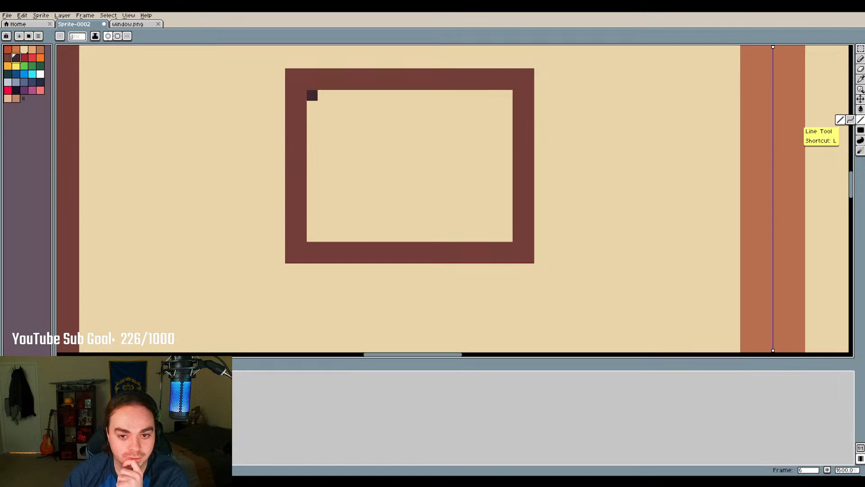
{"action": "left_click", "coordinate": [860, 130]}
{"action": "left_click", "coordinate": [820, 131]}
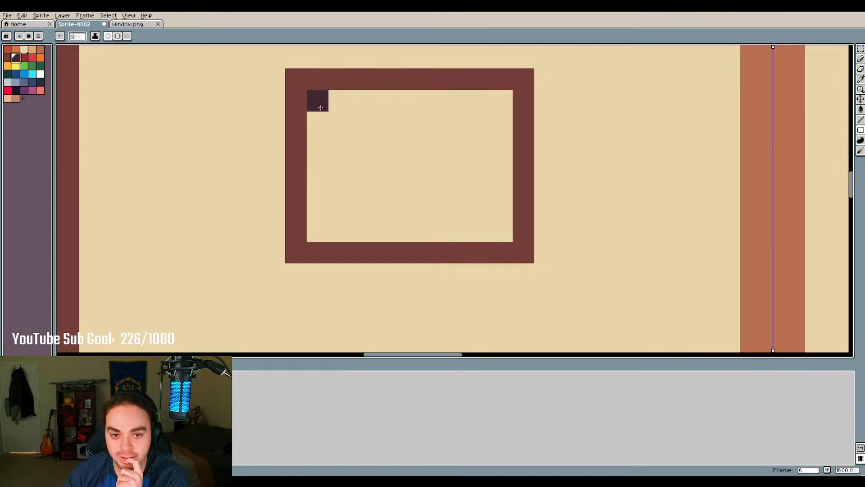
{"action": "scroll", "coordinate": [84, 39], "scroll_direction": "down", "scroll_amount": 1}
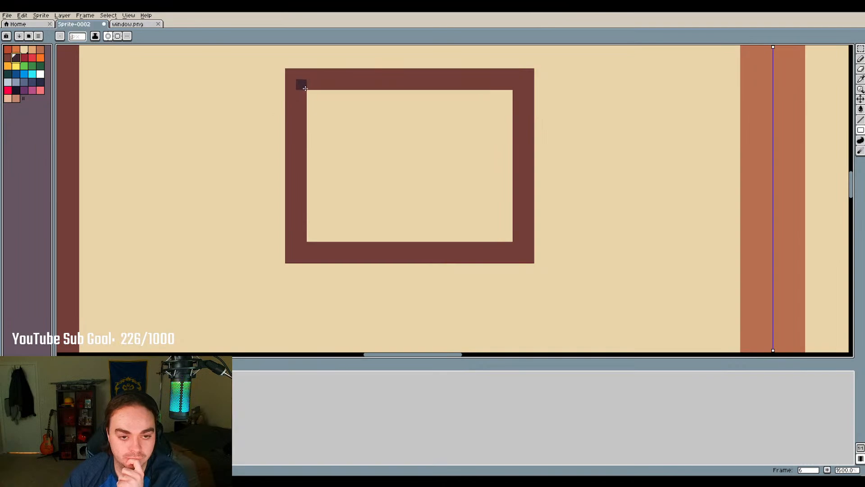
Draw three evenly spaced vertical dark plum bars, one pixel wide, across the full height of the window opening
{"action": "scroll", "coordinate": [365, 148], "scroll_direction": "down", "scroll_amount": 3}
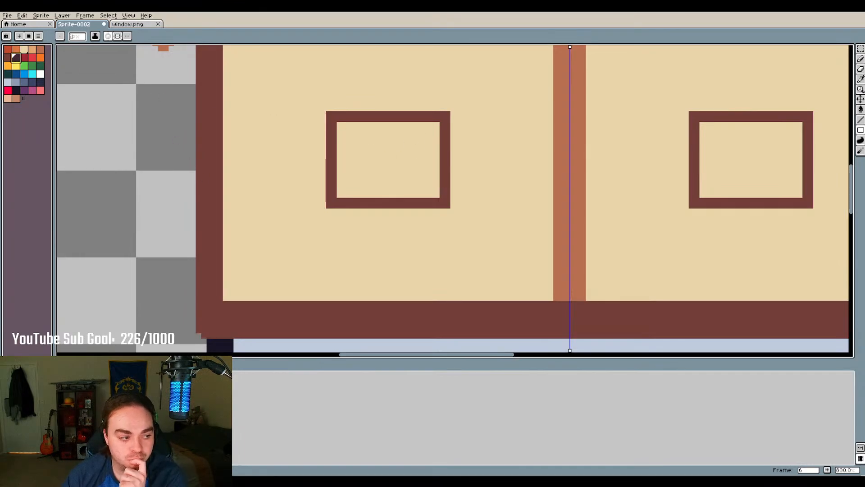
{"action": "left_click", "coordinate": [9, 58]}
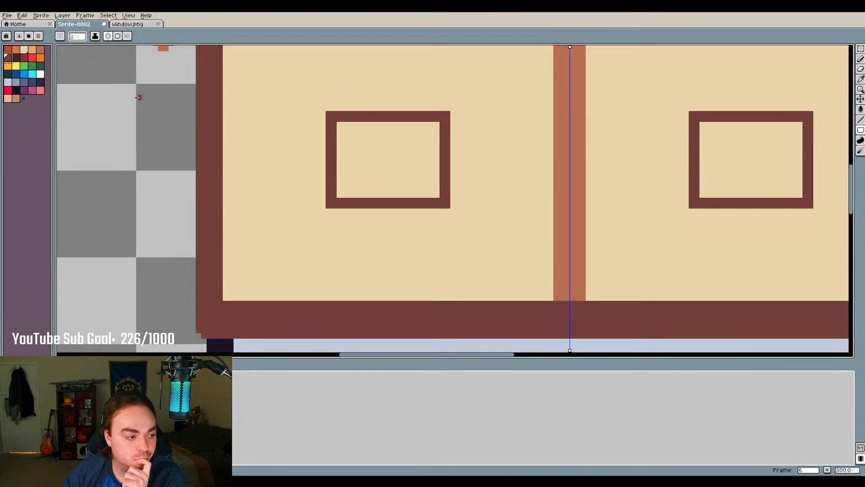
{"action": "left_click", "coordinate": [15, 57]}
{"action": "scroll", "coordinate": [368, 125], "scroll_direction": "up", "scroll_amount": 3}
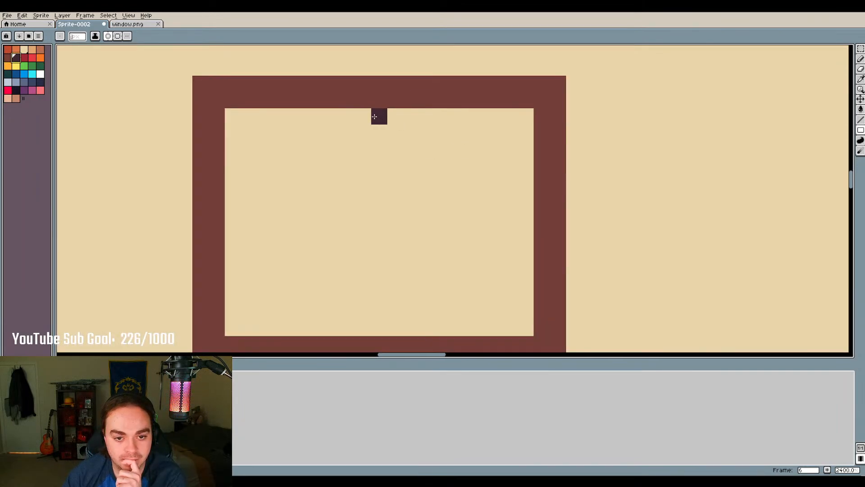
{"action": "mouse_move", "coordinate": [374, 116]}
{"action": "left_mouse_down"}
{"action": "mouse_move", "coordinate": [371, 246]}
{"action": "mouse_move", "coordinate": [375, 328]}
{"action": "left_mouse_up"}
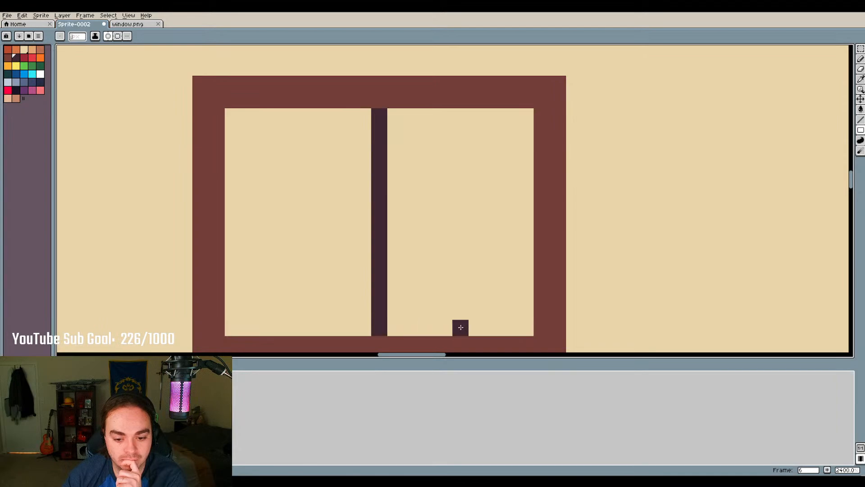
{"action": "left_click_drag", "start_coordinate": [460, 327], "coordinate": [456, 116]}
{"action": "key", "text": "ctrl+z"}
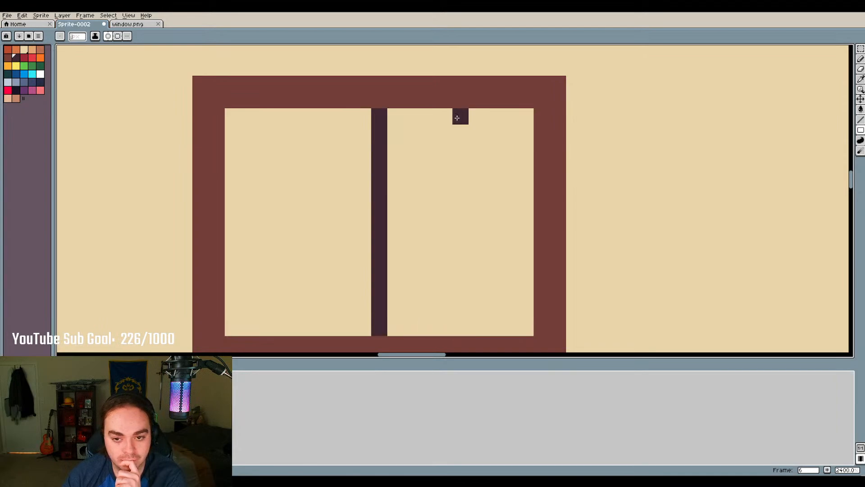
{"action": "left_click", "coordinate": [457, 116]}
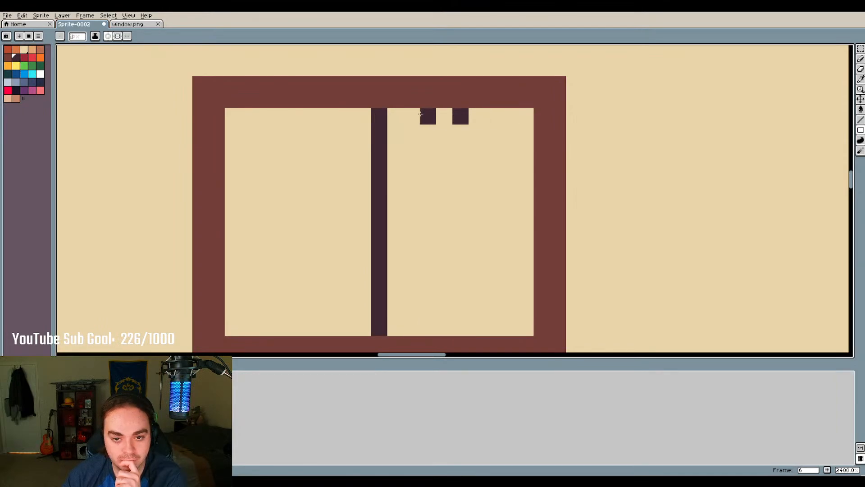
{"action": "left_click_drag", "start_coordinate": [459, 135], "coordinate": [460, 326]}
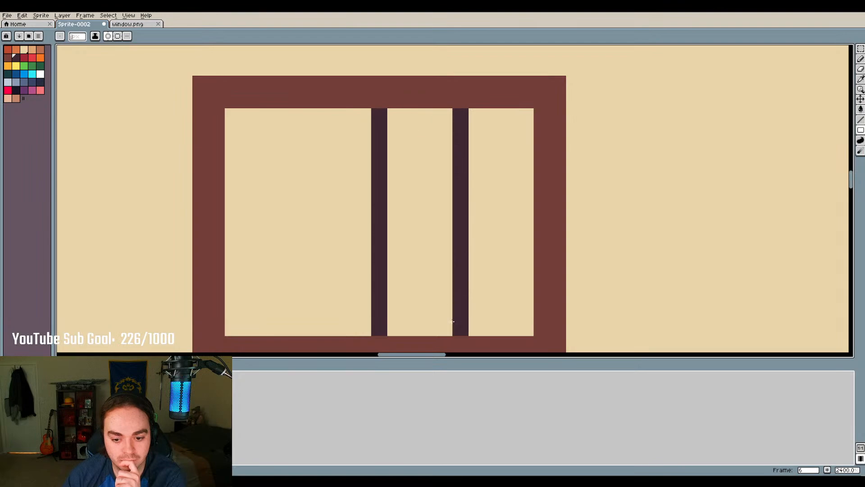
{"action": "left_click_drag", "start_coordinate": [298, 116], "coordinate": [295, 334]}
{"action": "scroll", "coordinate": [410, 160], "scroll_direction": "down", "scroll_amount": 7}
{"action": "scroll", "coordinate": [408, 161], "scroll_direction": "up", "scroll_amount": 6}
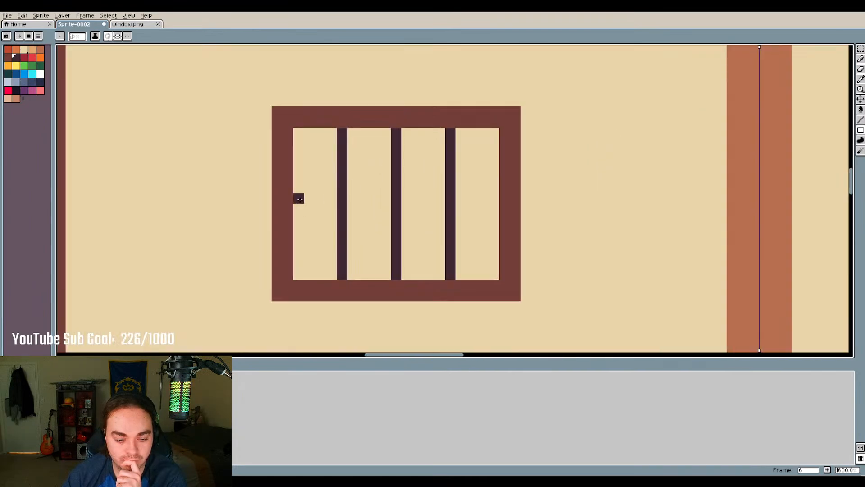
Try a one-pixel dark plum inner border inside the window frame in place of the vertical bars, and undo it
{"action": "left_click_drag", "start_coordinate": [297, 136], "coordinate": [491, 275]}
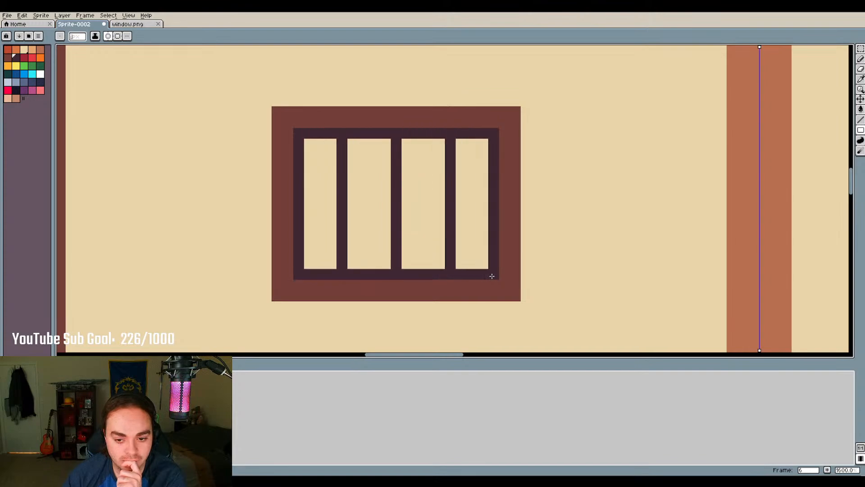
{"action": "left_click_drag", "start_coordinate": [472, 143], "coordinate": [326, 268]}
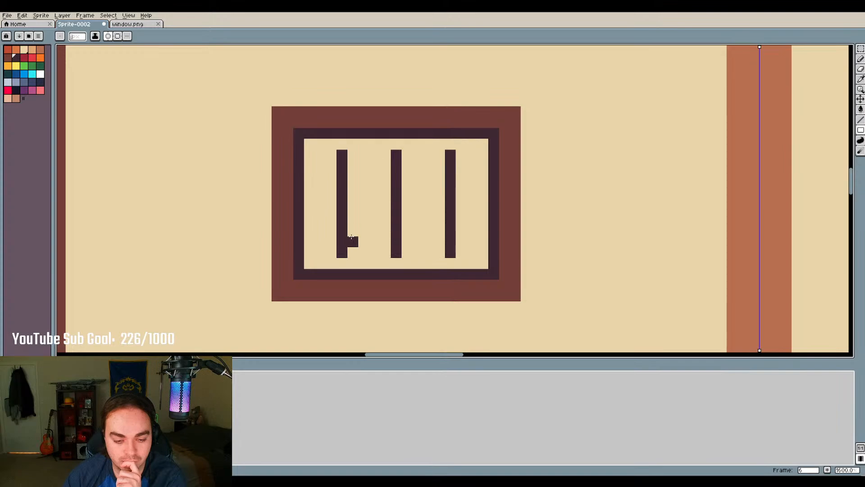
{"action": "mouse_move", "coordinate": [342, 155]}
{"action": "left_mouse_down"}
{"action": "mouse_move", "coordinate": [347, 197]}
{"action": "mouse_move", "coordinate": [429, 267]}
{"action": "mouse_move", "coordinate": [448, 259]}
{"action": "left_mouse_up"}
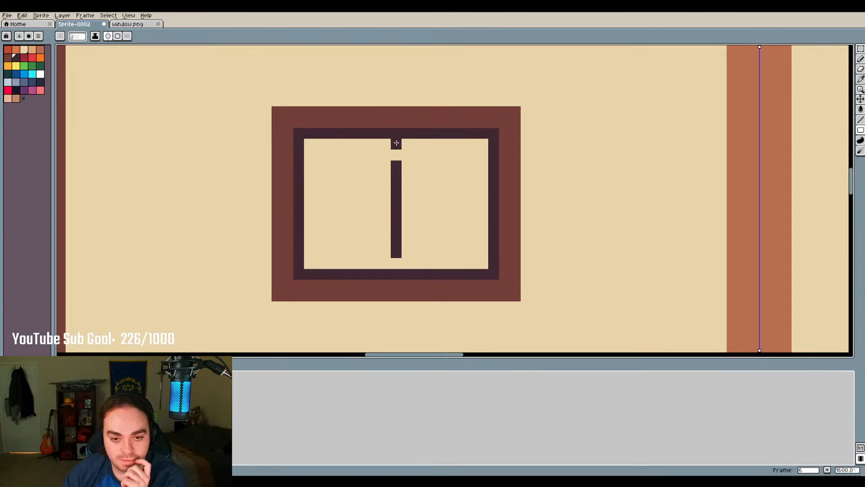
{"action": "mouse_move", "coordinate": [395, 147]}
{"action": "left_mouse_down"}
{"action": "mouse_move", "coordinate": [401, 217]}
{"action": "mouse_move", "coordinate": [395, 255]}
{"action": "left_mouse_up"}
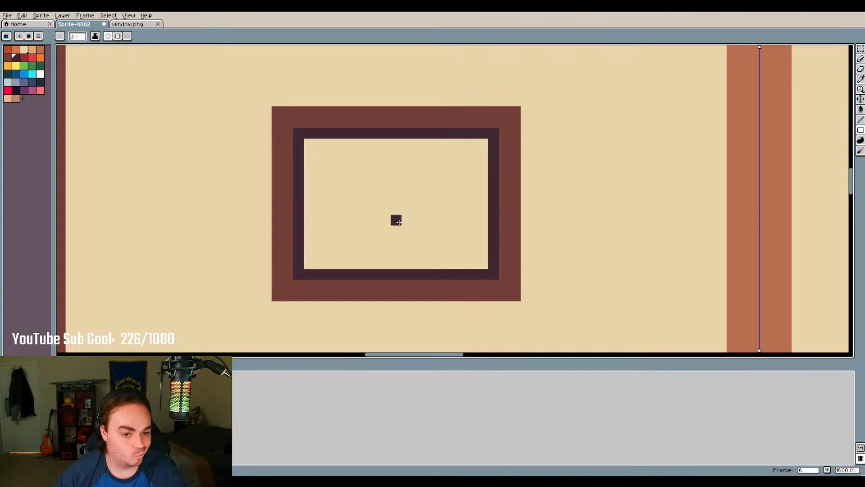
{"action": "key", "text": "ctrl+z"}
{"action": "key", "text": "ctrl+z"}
{"action": "key", "text": "ctrl+z"}
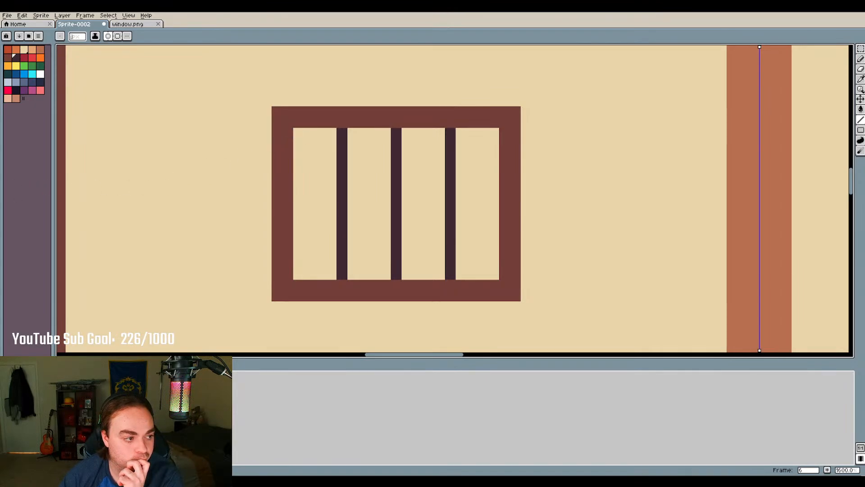
Try diagonal dark plum lines across the window opening with the Line tool, and undo them
{"action": "left_click", "coordinate": [860, 121]}
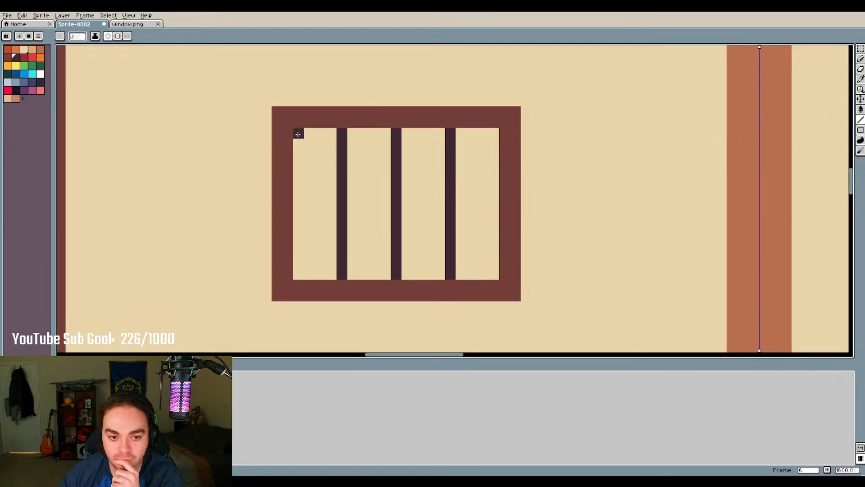
{"action": "mouse_move", "coordinate": [298, 133]}
{"action": "left_mouse_down"}
{"action": "mouse_move", "coordinate": [376, 271]}
{"action": "mouse_move", "coordinate": [503, 273]}
{"action": "left_mouse_up"}
{"action": "key", "text": "ctrl+z"}
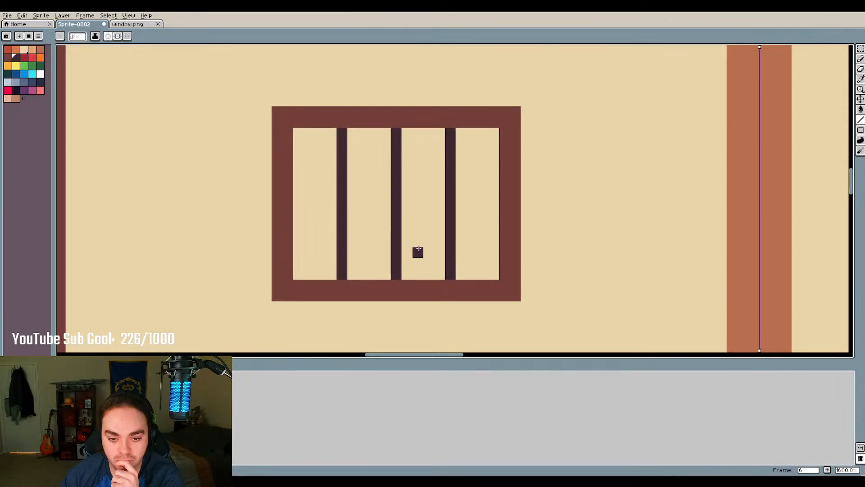
{"action": "left_click_drag", "start_coordinate": [413, 240], "coordinate": [435, 270]}
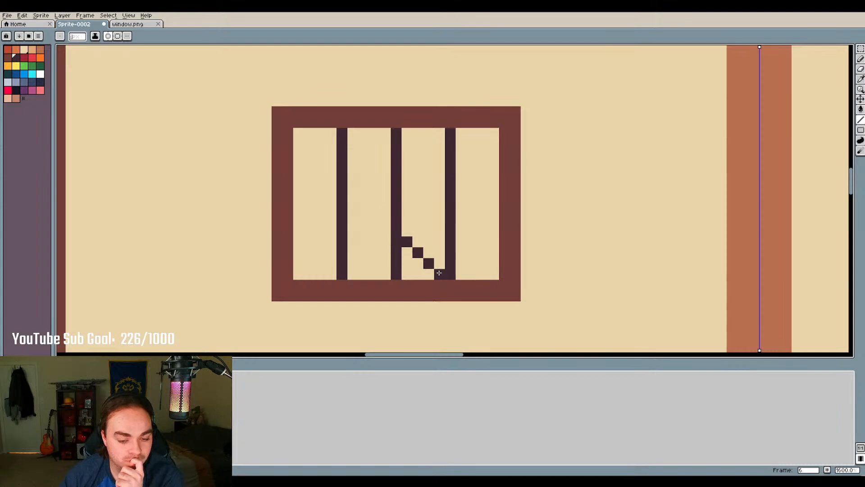
{"action": "key", "text": "ctrl+z"}
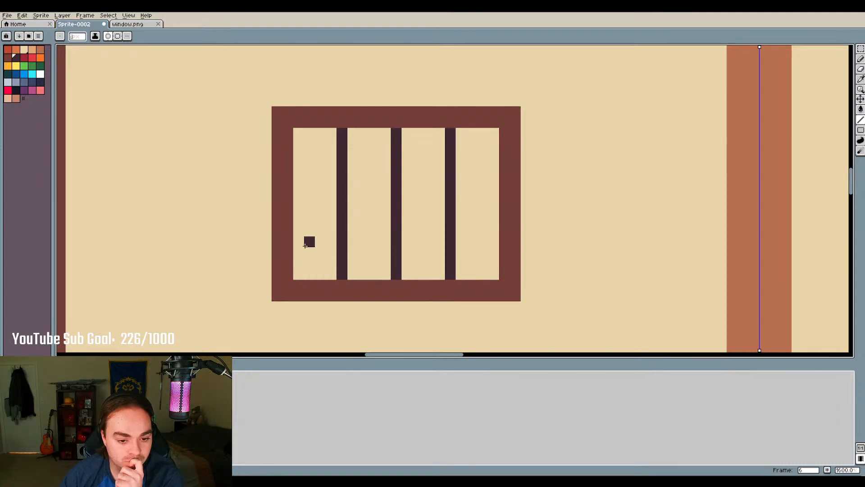
Try two parallel dark plum diagonals from the opening's left edge down to its lower edge, and undo both
{"action": "left_click_drag", "start_coordinate": [301, 244], "coordinate": [329, 271]}
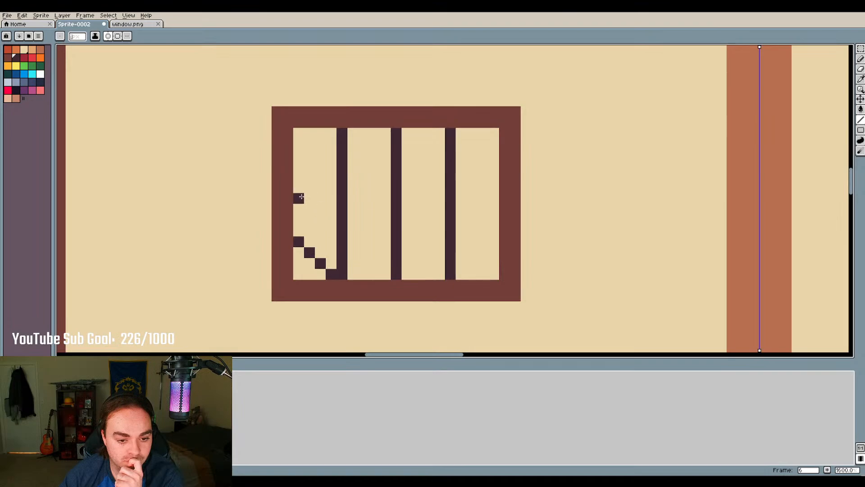
{"action": "left_click_drag", "start_coordinate": [300, 198], "coordinate": [388, 271]}
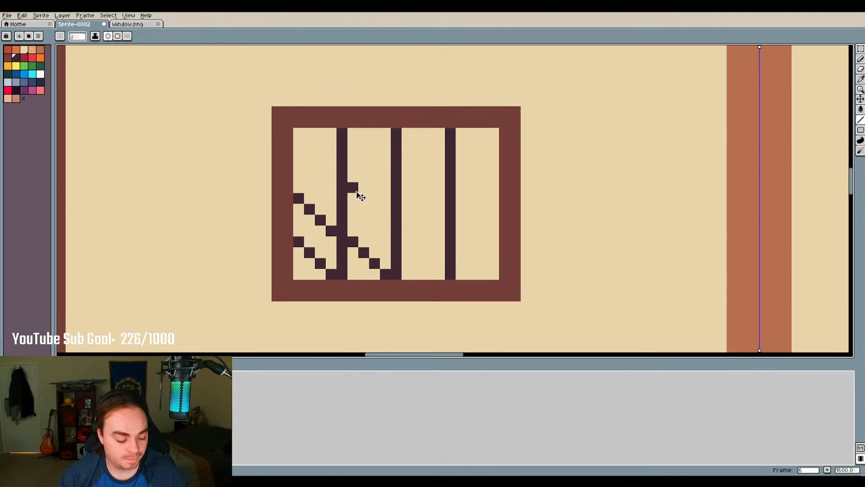
{"action": "key", "text": "ctrl+z"}
{"action": "key", "text": "ctrl+z"}
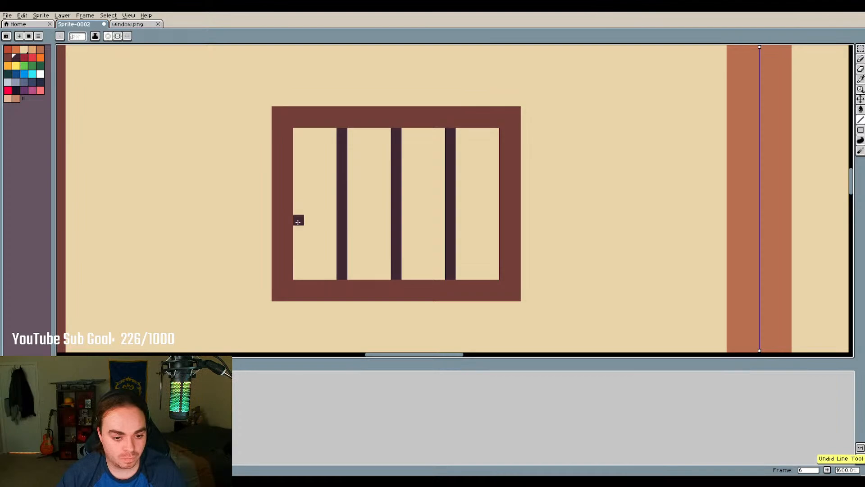
Draw three parallel 45-degree dark plum lines, one pixel wide, descending rightward across the lower-left part of the barred window opening
{"action": "mouse_move", "coordinate": [297, 230]}
{"action": "left_mouse_down"}
{"action": "mouse_move", "coordinate": [351, 278]}
{"action": "mouse_move", "coordinate": [293, 224]}
{"action": "mouse_move", "coordinate": [298, 232]}
{"action": "left_mouse_up"}
{"action": "key", "text": "ctrl+z"}
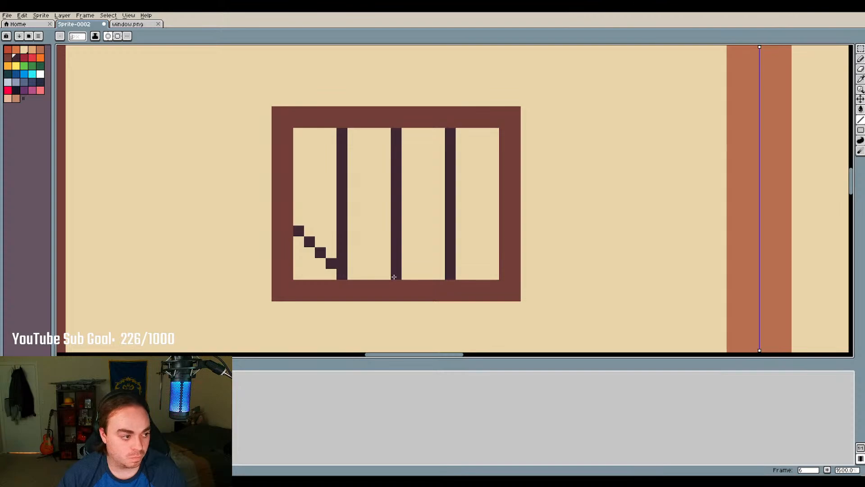
{"action": "left_click_drag", "start_coordinate": [387, 265], "coordinate": [297, 177]}
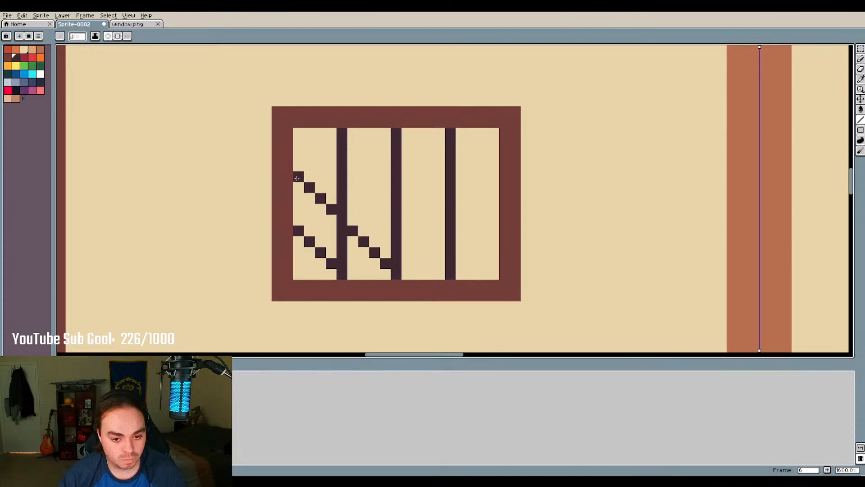
{"action": "left_click_drag", "start_coordinate": [298, 170], "coordinate": [298, 176]}
{"action": "left_click_drag", "start_coordinate": [298, 133], "coordinate": [449, 270]}
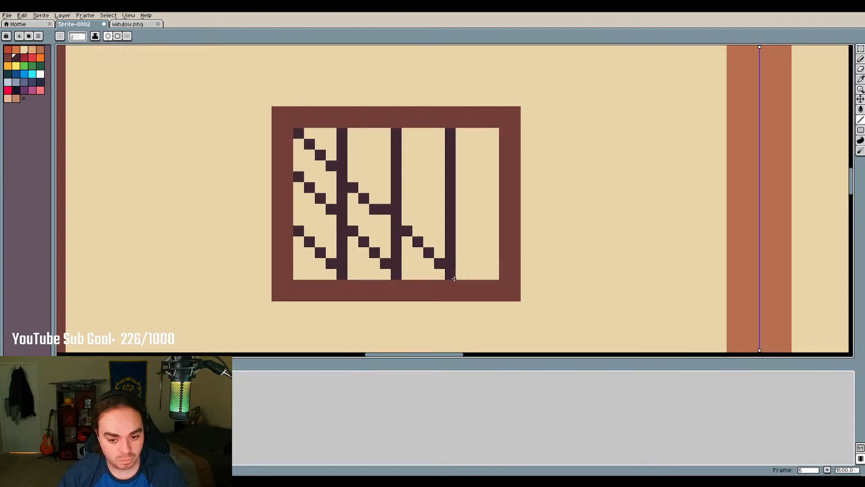
{"action": "key", "text": "ctrl+z"}
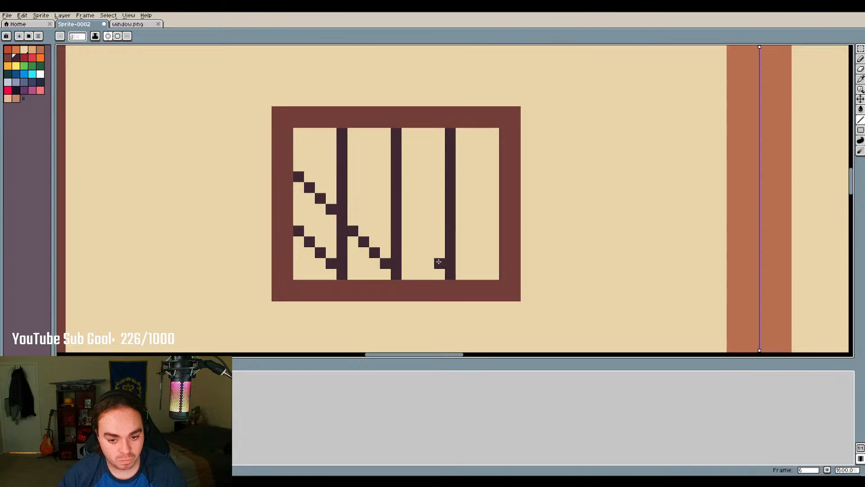
{"action": "mouse_move", "coordinate": [438, 262]}
{"action": "left_mouse_down"}
{"action": "mouse_move", "coordinate": [364, 166]}
{"action": "mouse_move", "coordinate": [307, 135]}
{"action": "left_mouse_up"}
Extend the diagonal pattern with three more parallel dark plum lines, filling the barred opening up to its upper-right corner
{"action": "mouse_move", "coordinate": [494, 274]}
{"action": "left_mouse_down"}
{"action": "mouse_move", "coordinate": [396, 149]}
{"action": "mouse_move", "coordinate": [375, 152]}
{"action": "mouse_move", "coordinate": [342, 134]}
{"action": "mouse_move", "coordinate": [350, 133]}
{"action": "left_mouse_up"}
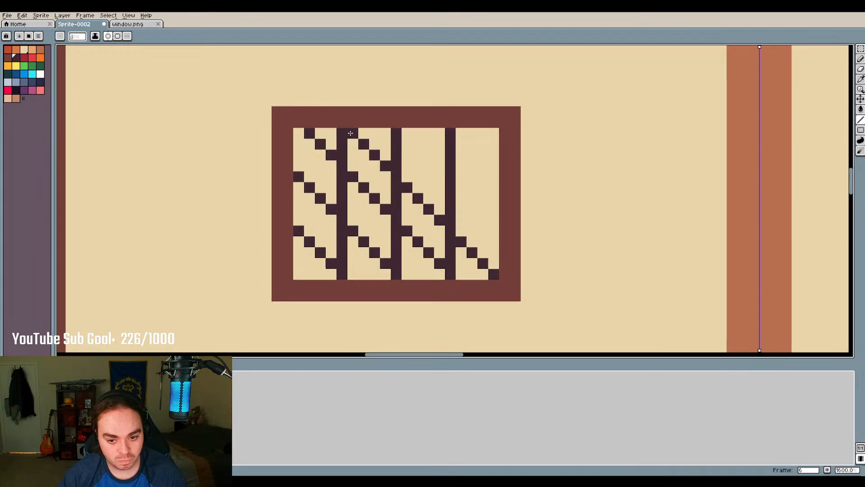
{"action": "key", "text": "Escape"}
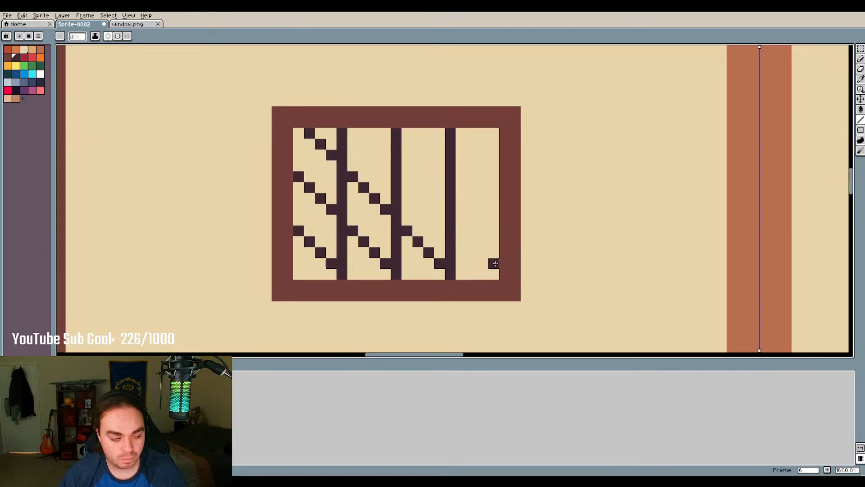
{"action": "left_click_drag", "start_coordinate": [495, 263], "coordinate": [360, 135]}
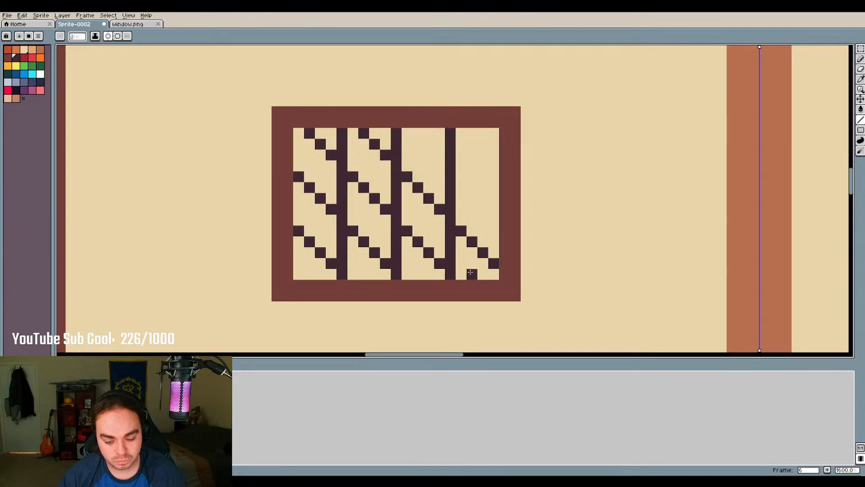
{"action": "left_click_drag", "start_coordinate": [493, 210], "coordinate": [415, 134]}
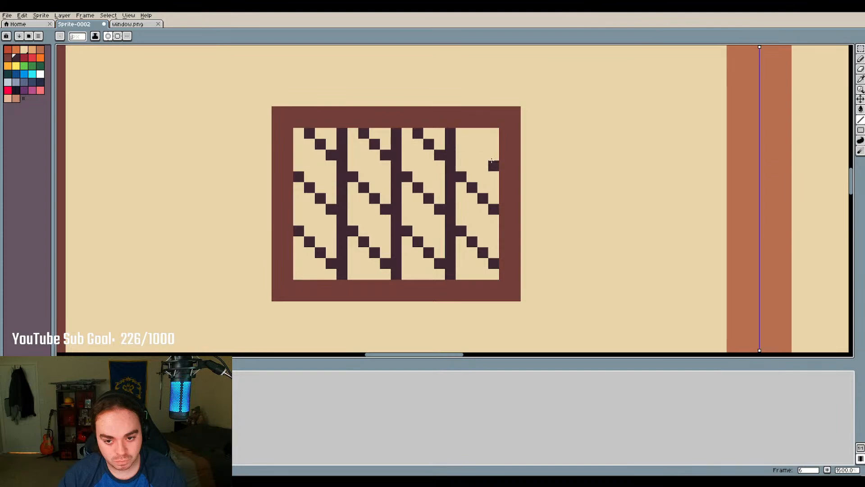
{"action": "left_click_drag", "start_coordinate": [482, 145], "coordinate": [493, 156]}
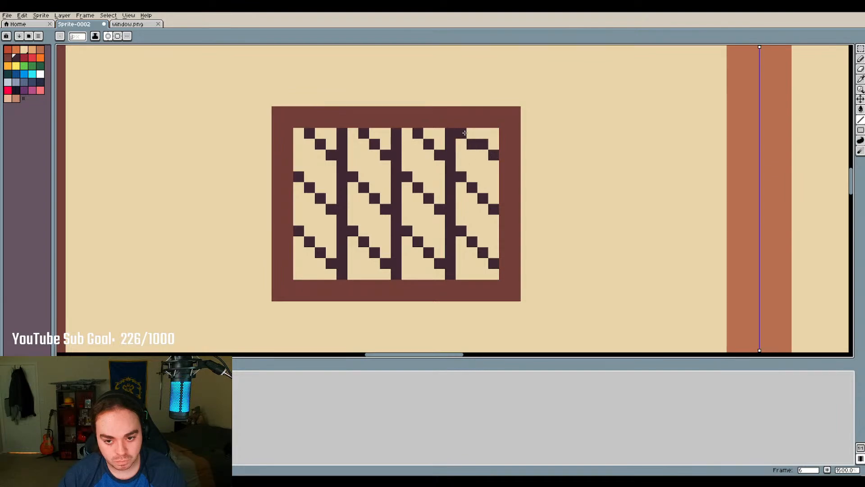
Erase the three vertical bars in the wall's cream colour, keeping the diagonal segments in the window opening
{"action": "scroll", "coordinate": [509, 191], "scroll_direction": "down", "scroll_amount": 4}
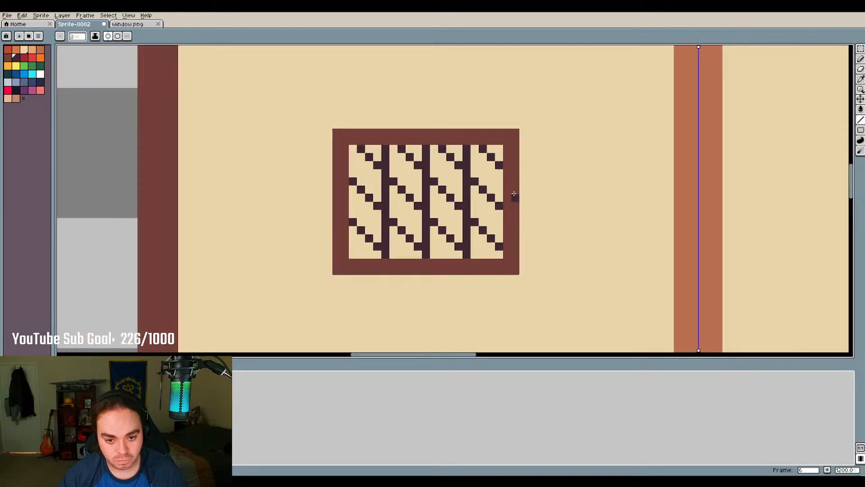
{"action": "scroll", "coordinate": [506, 165], "scroll_direction": "up", "scroll_amount": 4}
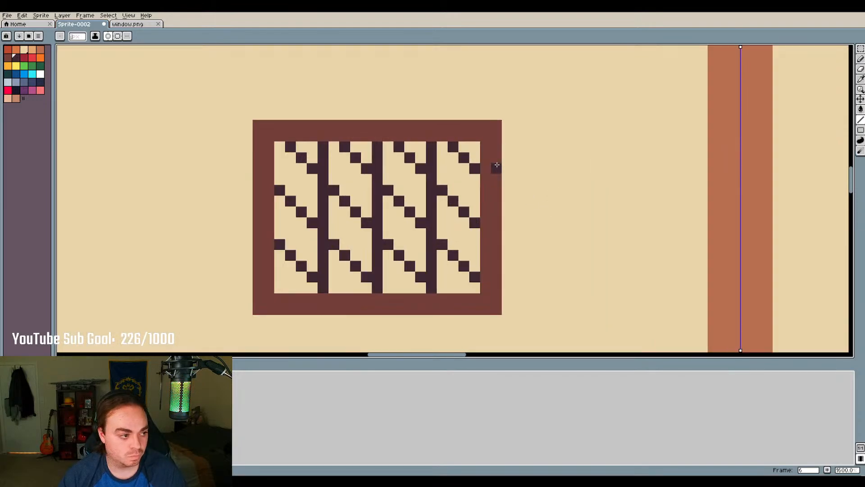
{"action": "scroll", "coordinate": [410, 155], "scroll_direction": "down", "scroll_amount": 3}
{"action": "scroll", "coordinate": [392, 209], "scroll_direction": "up", "scroll_amount": 3}
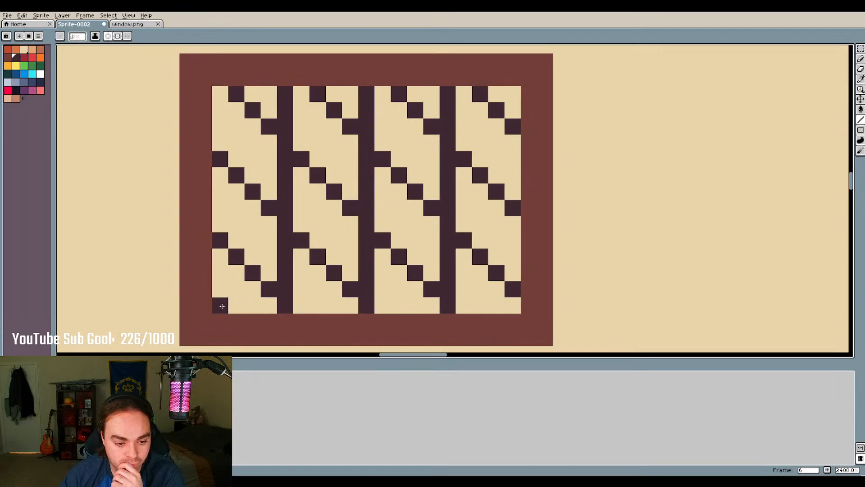
{"action": "scroll", "coordinate": [450, 230], "scroll_direction": "down", "scroll_amount": 5}
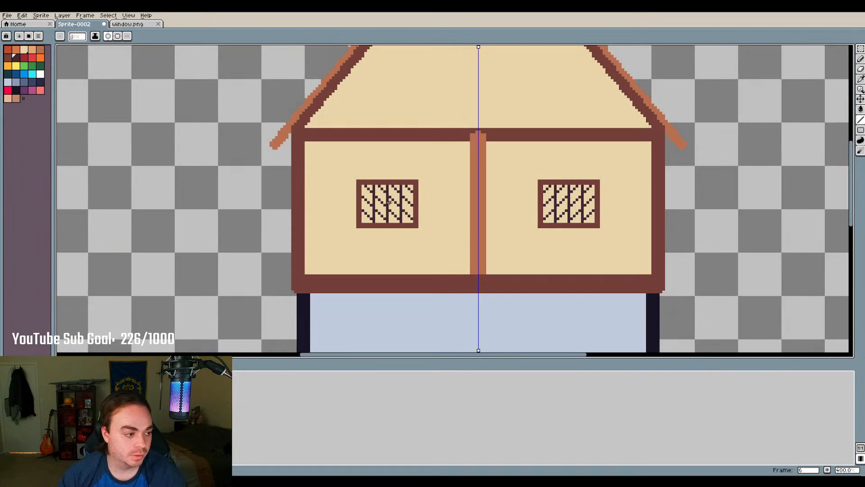
{"action": "scroll", "coordinate": [362, 182], "scroll_direction": "up", "scroll_amount": 5}
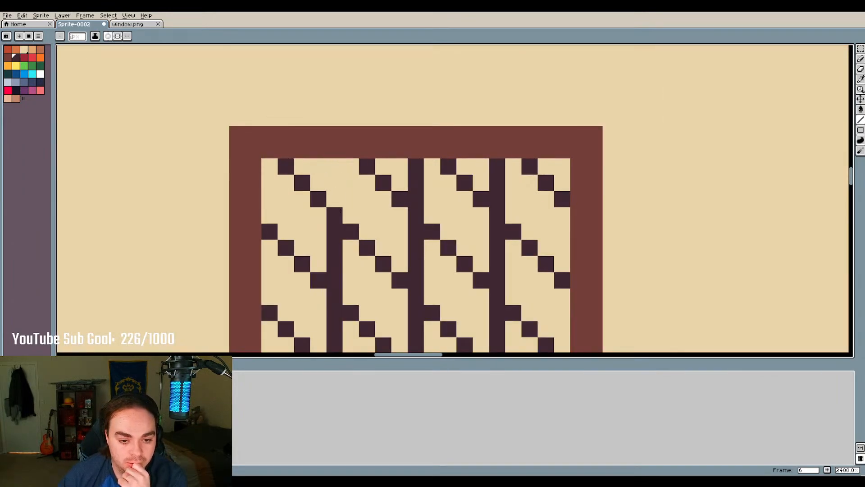
{"action": "scroll", "coordinate": [336, 203], "scroll_direction": "down", "scroll_amount": 4}
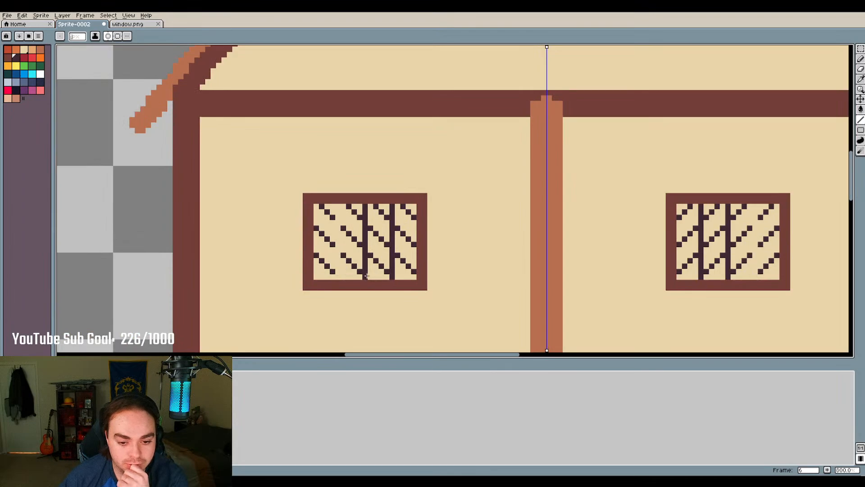
{"action": "left_click_drag", "start_coordinate": [366, 275], "coordinate": [365, 207]}
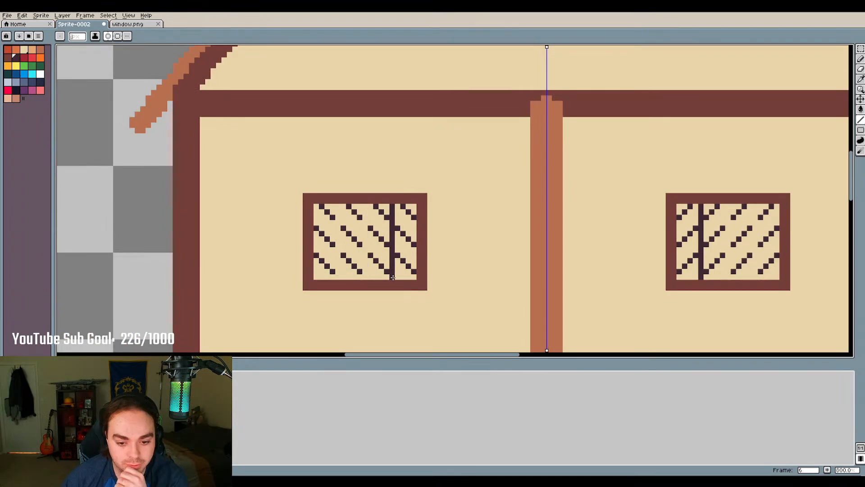
{"action": "left_click_drag", "start_coordinate": [393, 277], "coordinate": [392, 206]}
Clear the whole window opening inside the frame with a filled rectangle in the wall's cream colour
{"action": "scroll", "coordinate": [403, 223], "scroll_direction": "up", "scroll_amount": 3}
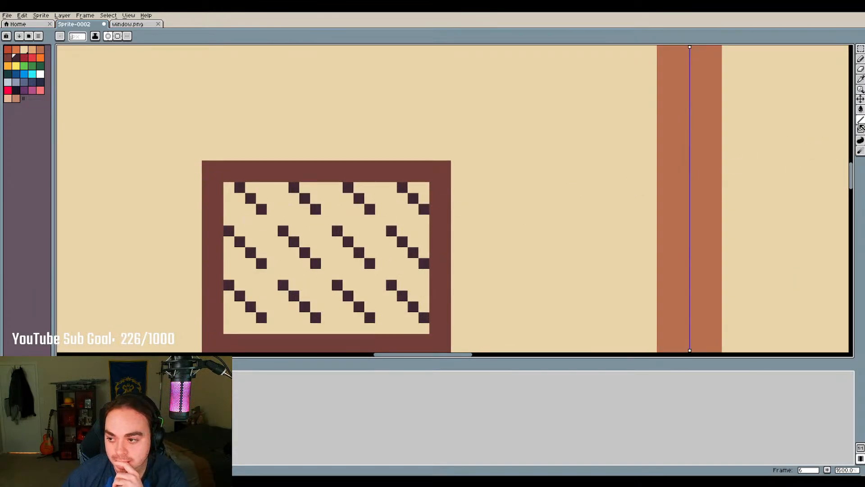
{"action": "left_click", "coordinate": [860, 128]}
{"action": "left_click", "coordinate": [831, 131]}
{"action": "right_click", "coordinate": [242, 197]}
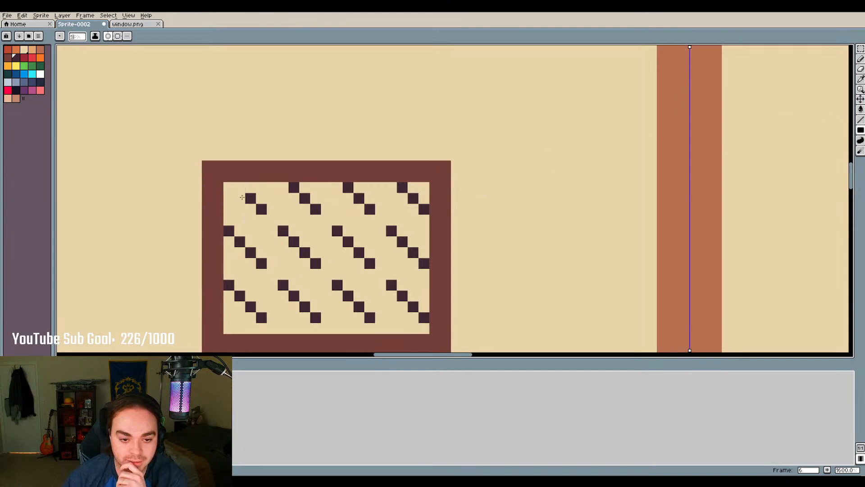
{"action": "left_click_drag", "start_coordinate": [242, 197], "coordinate": [424, 328]}
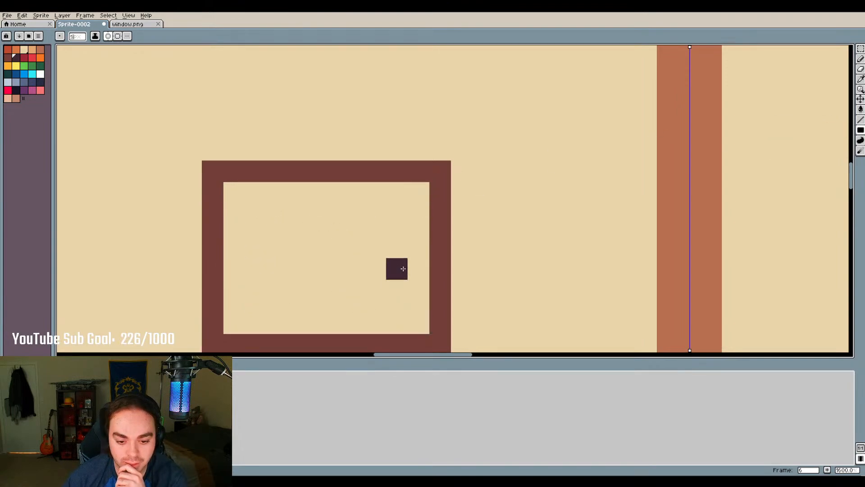
Draw a single one-pixel dark plum vertical bar down the centre of the empty window opening with the Line tool
{"action": "scroll", "coordinate": [402, 269], "scroll_direction": "down", "scroll_amount": 3}
{"action": "scroll", "coordinate": [353, 267], "scroll_direction": "up", "scroll_amount": 3}
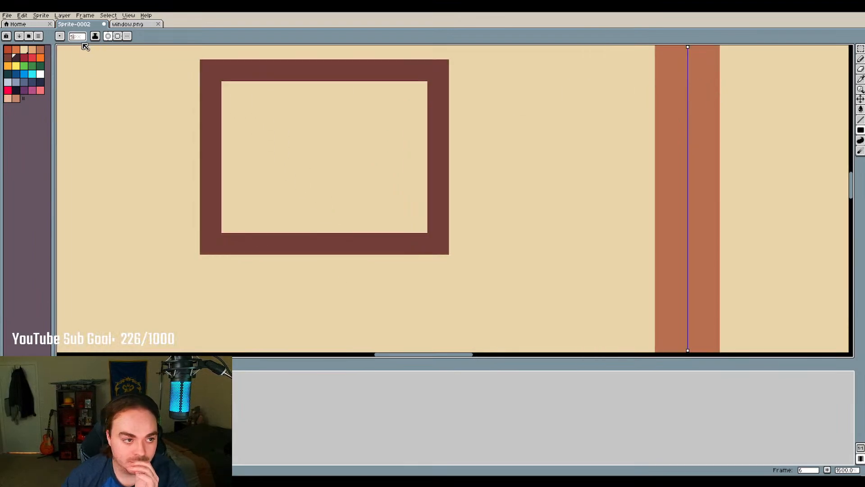
{"action": "mouse_move", "coordinate": [824, 131]}
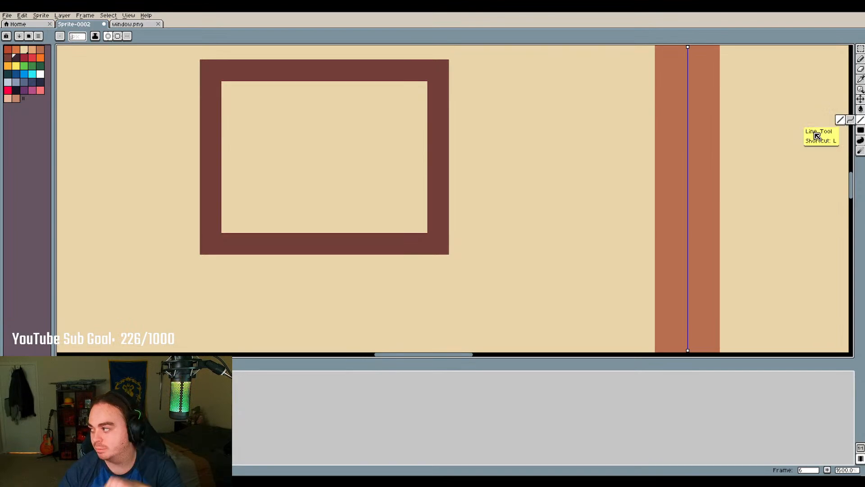
{"action": "mouse_move", "coordinate": [860, 120]}
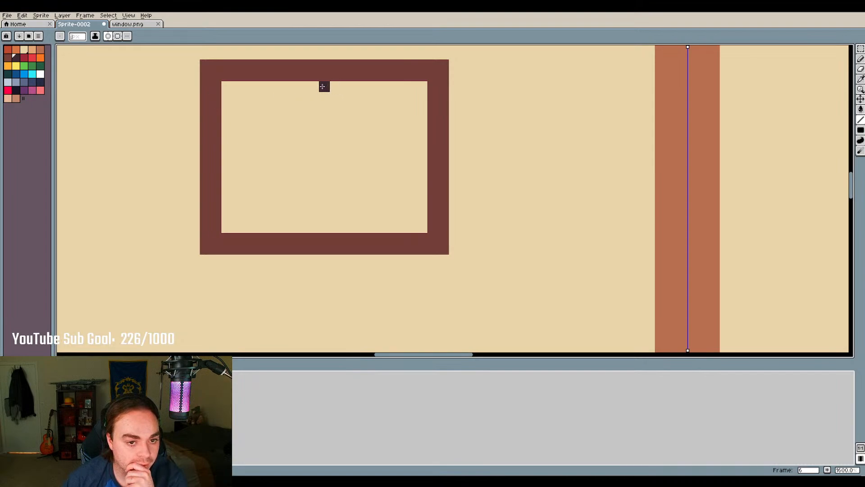
{"action": "mouse_move", "coordinate": [322, 87]}
{"action": "left_mouse_down"}
{"action": "mouse_move", "coordinate": [311, 186]}
{"action": "mouse_move", "coordinate": [326, 214]}
{"action": "left_mouse_up"}
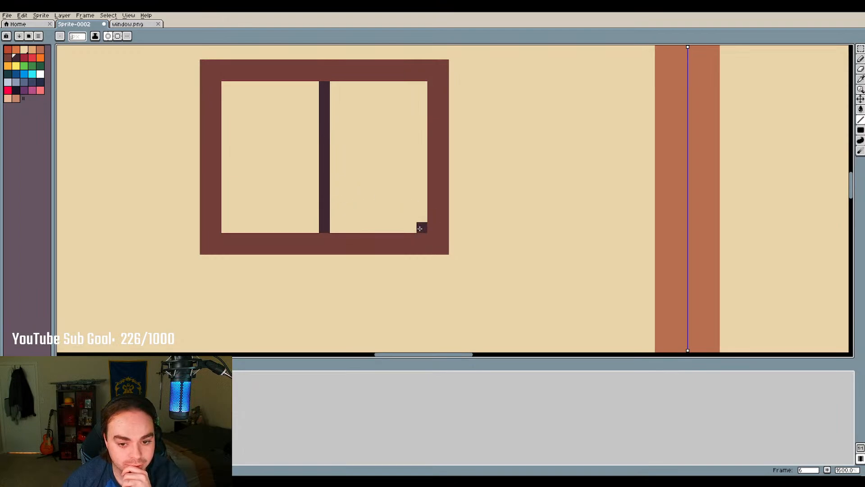
Draw four evenly spaced 45-degree dark plum lines descending rightward across the opening's right half
{"action": "left_click_drag", "start_coordinate": [421, 226], "coordinate": [339, 142]}
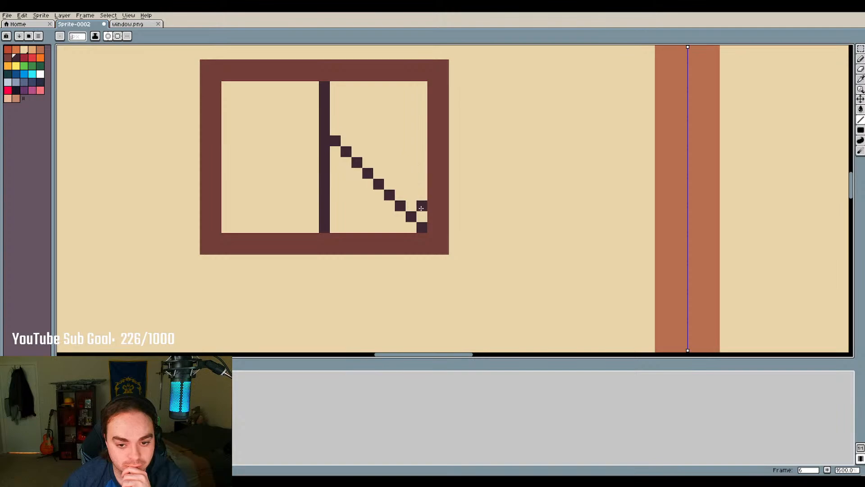
{"action": "left_click_drag", "start_coordinate": [366, 227], "coordinate": [336, 194]}
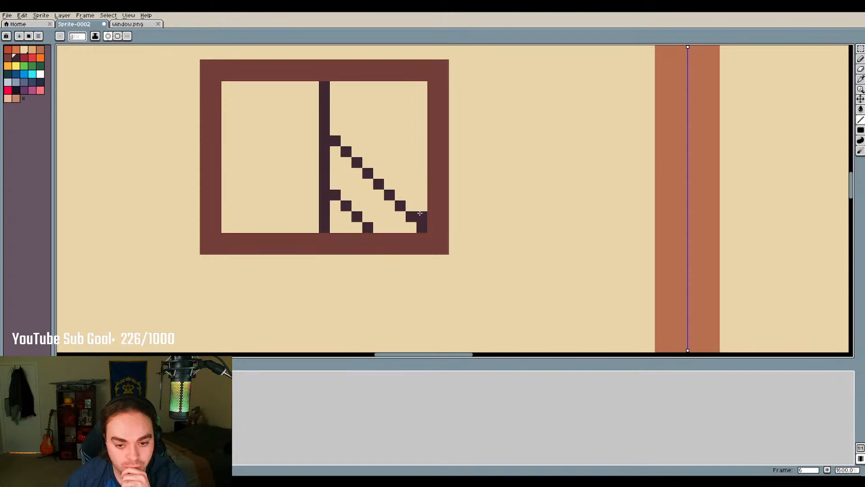
{"action": "mouse_move", "coordinate": [421, 173]}
{"action": "left_mouse_down"}
{"action": "mouse_move", "coordinate": [337, 107]}
{"action": "mouse_move", "coordinate": [336, 89]}
{"action": "left_mouse_up"}
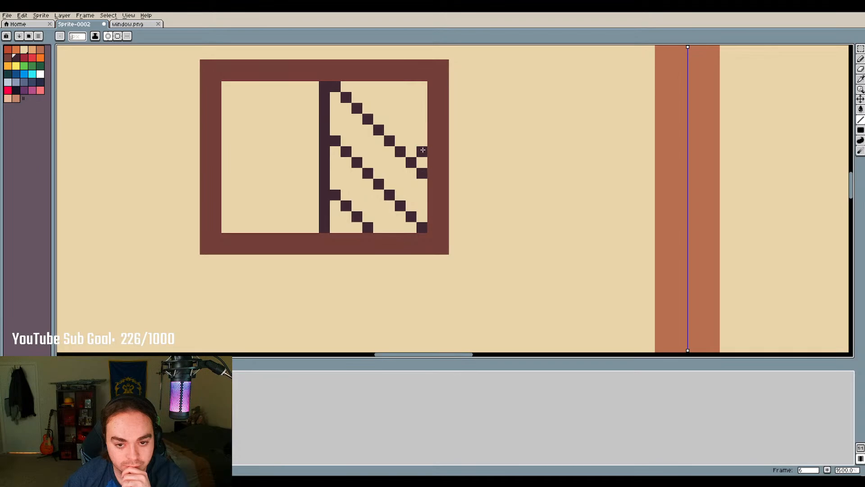
{"action": "left_click_drag", "start_coordinate": [422, 119], "coordinate": [385, 84]}
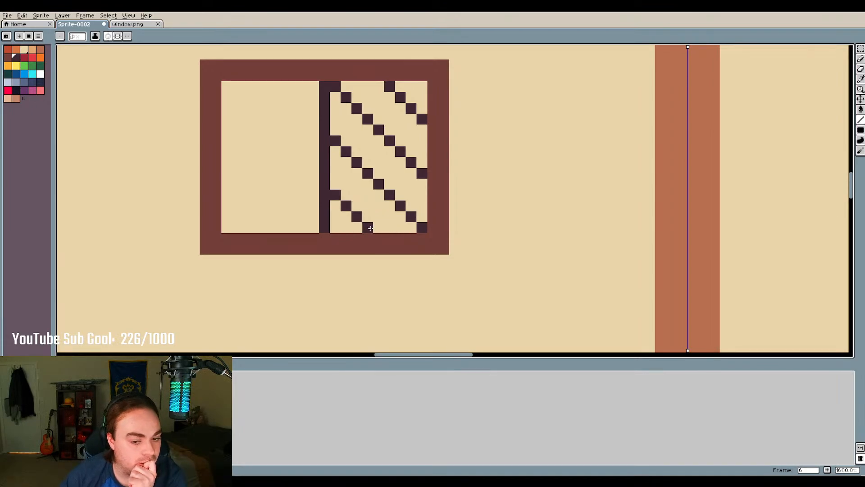
Try three opposing dark plum diagonals rising rightward to form a lattice in the opening's right half, and undo them
{"action": "left_click_drag", "start_coordinate": [371, 229], "coordinate": [411, 184]}
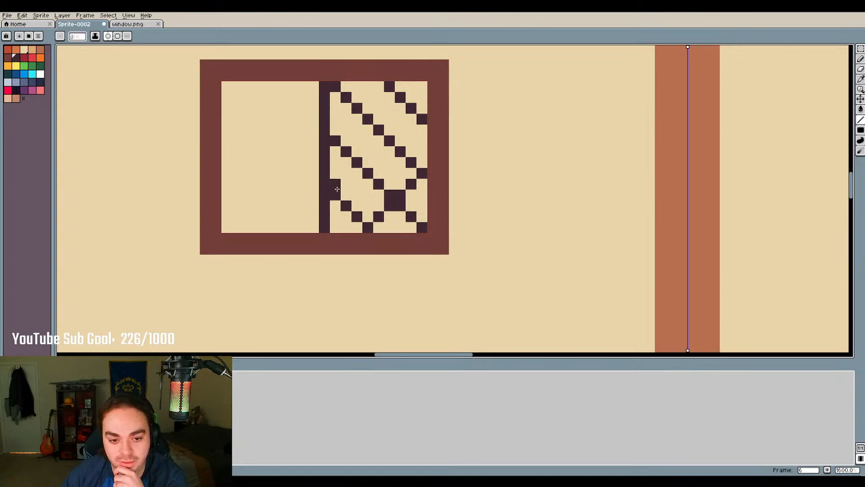
{"action": "left_click_drag", "start_coordinate": [346, 184], "coordinate": [424, 104]}
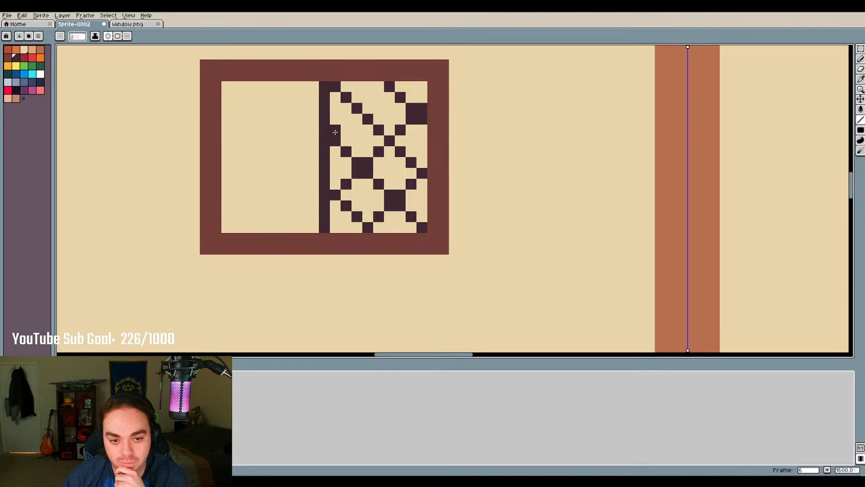
{"action": "left_click_drag", "start_coordinate": [334, 132], "coordinate": [381, 85]}
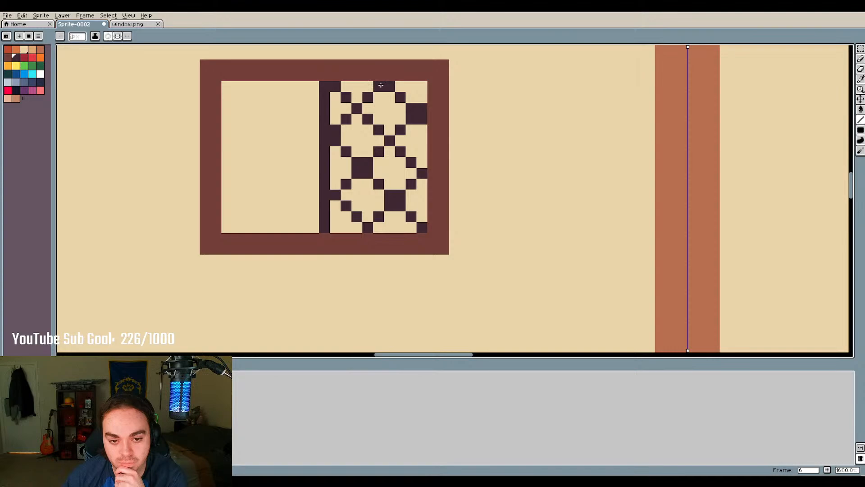
{"action": "key", "text": "ctrl+z"}
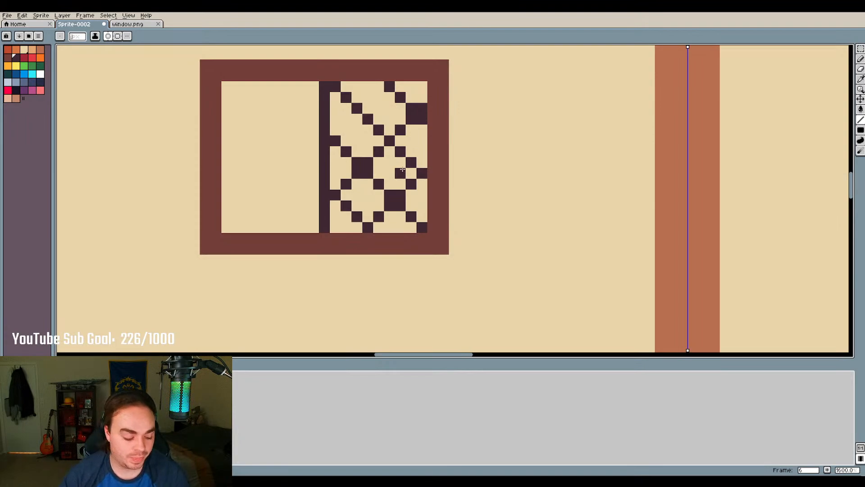
{"action": "key", "text": "ctrl+z"}
{"action": "key", "text": "ctrl+z"}
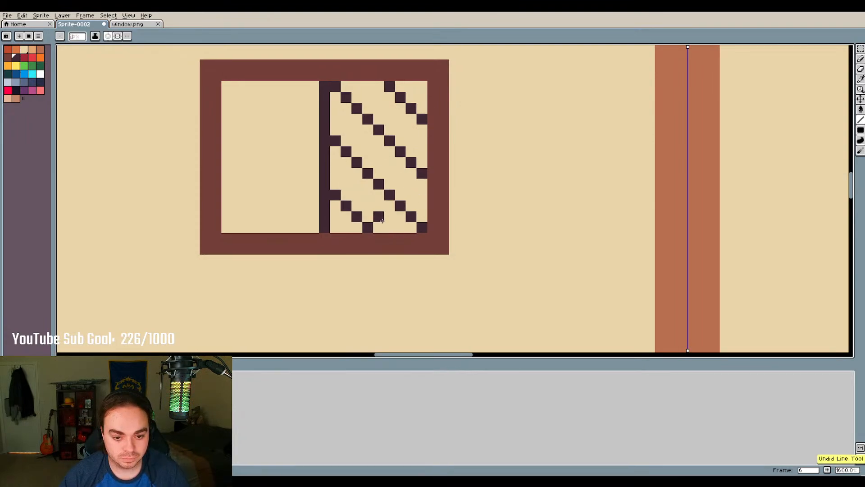
Undo the diagonals in the opening's right half, keeping only the one that ends in its lower-right corner
{"action": "key", "text": "ctrl+z"}
{"action": "key", "text": "ctrl+z"}
{"action": "key", "text": "ctrl+z"}
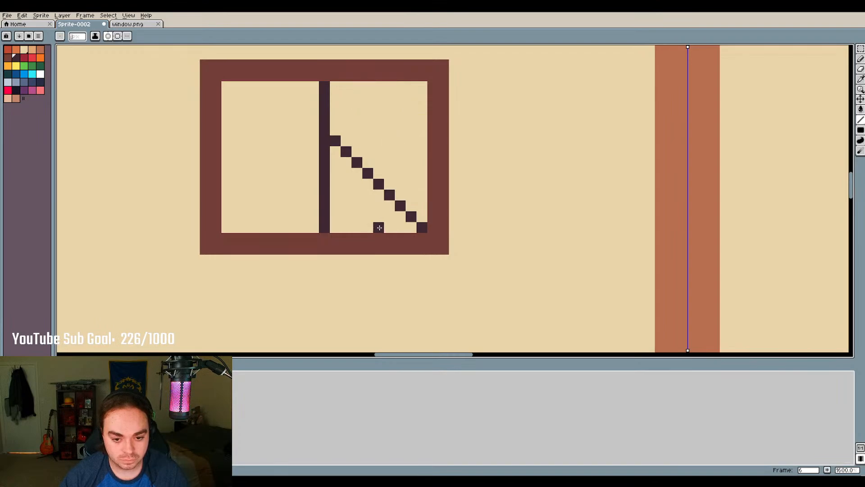
Try a tighter lattice in the opening's right half: 45-degree dark plum diagonals four pixels apart plus one opposing diagonal rising rightward
{"action": "left_click_drag", "start_coordinate": [378, 228], "coordinate": [334, 186]}
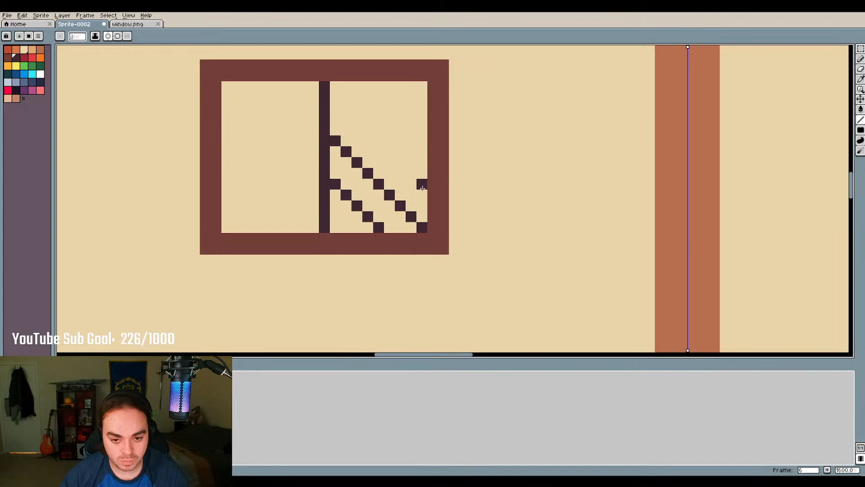
{"action": "left_click_drag", "start_coordinate": [422, 187], "coordinate": [397, 153]}
{"action": "key", "text": "ctrl+z"}
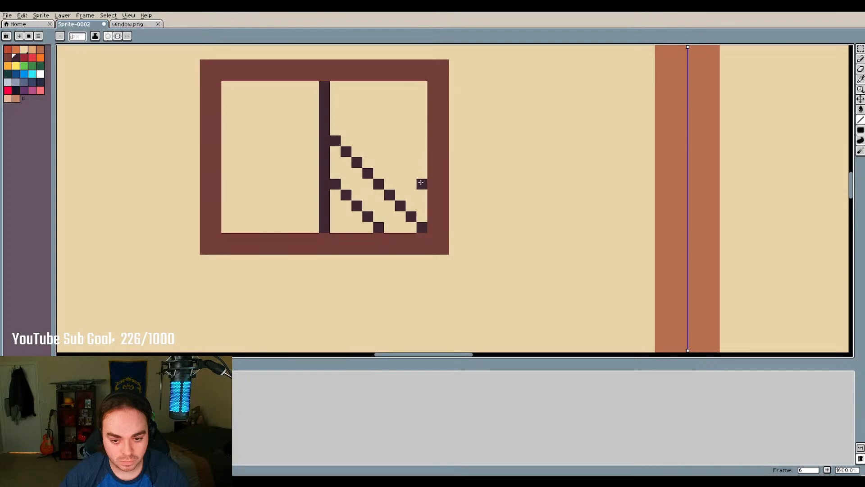
{"action": "left_click_drag", "start_coordinate": [421, 185], "coordinate": [349, 106]}
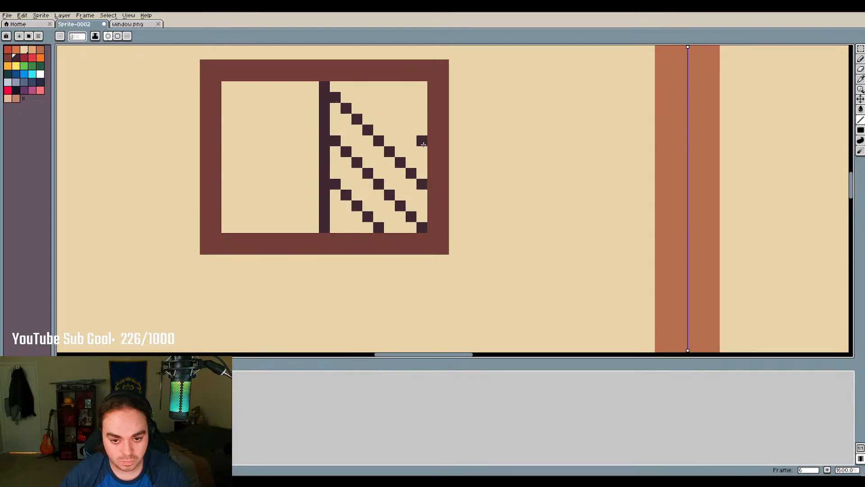
{"action": "left_click_drag", "start_coordinate": [421, 140], "coordinate": [367, 87]}
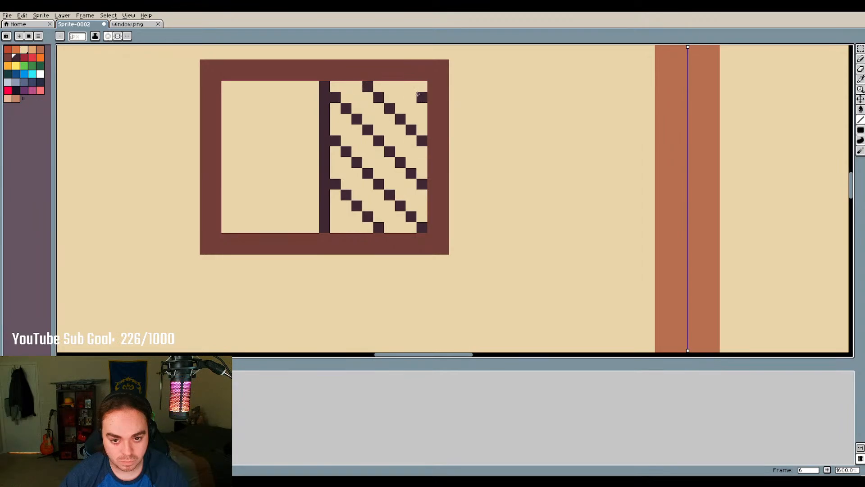
{"action": "left_click_drag", "start_coordinate": [423, 97], "coordinate": [411, 87]}
{"action": "left_click", "coordinate": [357, 227]}
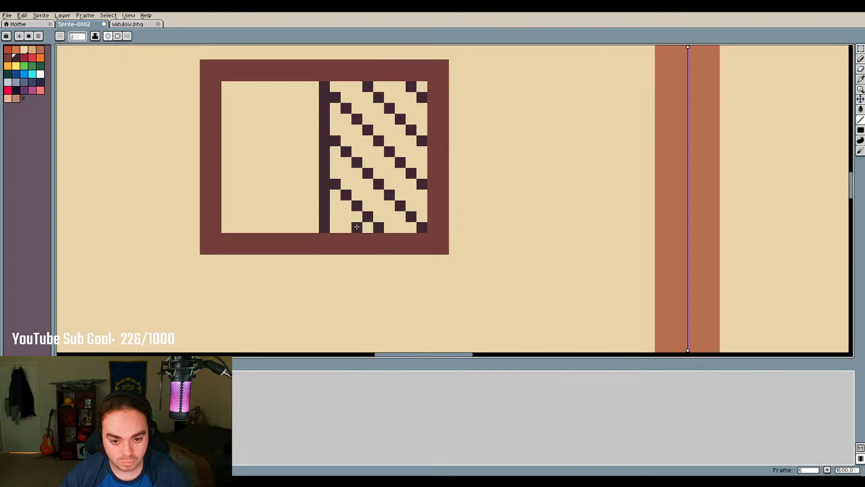
{"action": "left_click_drag", "start_coordinate": [411, 162], "coordinate": [379, 206]}
{"action": "mouse_move", "coordinate": [426, 147]}
{"action": "left_mouse_down"}
{"action": "mouse_move", "coordinate": [411, 154]}
{"action": "mouse_move", "coordinate": [421, 162]}
{"action": "left_mouse_up"}
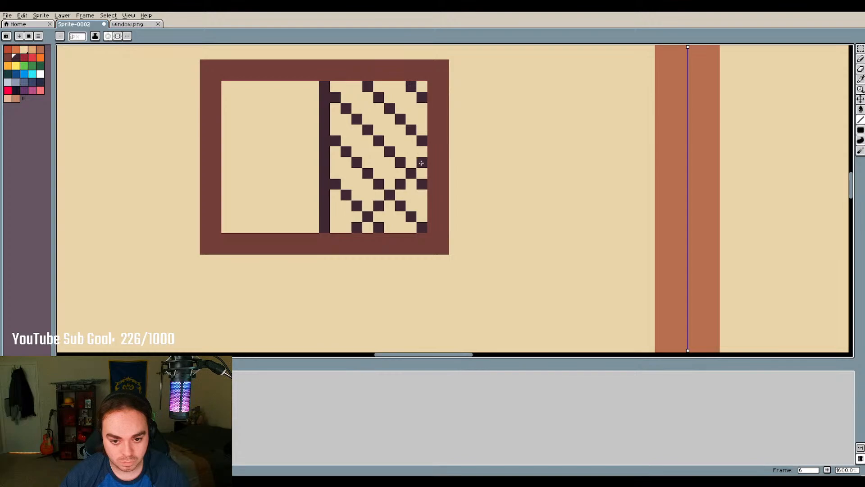
Undo all the diagonals in the window opening, back to the single centre bar
{"action": "key", "text": "ctrl+z"}
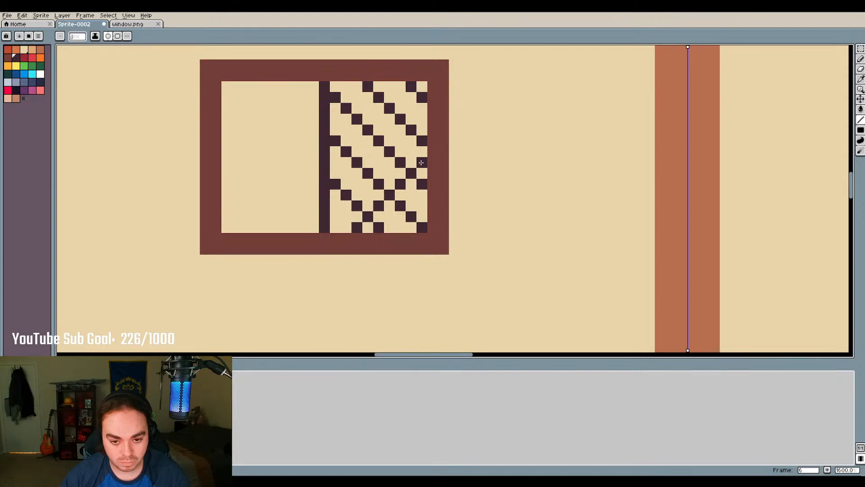
{"action": "key", "text": "ctrl+z"}
{"action": "key", "text": "ctrl+z"}
{"action": "key", "text": "ctrl+z"}
{"action": "key", "text": "ctrl+z"}
{"action": "key", "text": "ctrl+z"}
{"action": "key", "text": "ctrl+z"}
{"action": "key", "text": "ctrl+z"}
{"action": "key", "text": "ctrl+z"}
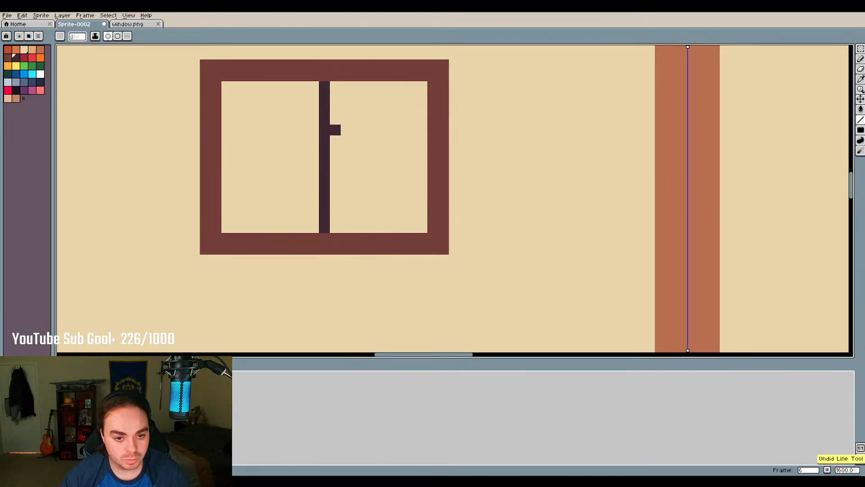
Try steeper dark plum diagonals with one opposing line in the opening's right half, and undo them
{"action": "mouse_move", "coordinate": [335, 130]}
{"action": "left_mouse_down"}
{"action": "mouse_move", "coordinate": [396, 187]}
{"action": "mouse_move", "coordinate": [422, 229]}
{"action": "mouse_move", "coordinate": [335, 112]}
{"action": "left_mouse_up"}
{"action": "key", "text": "ctrl+z"}
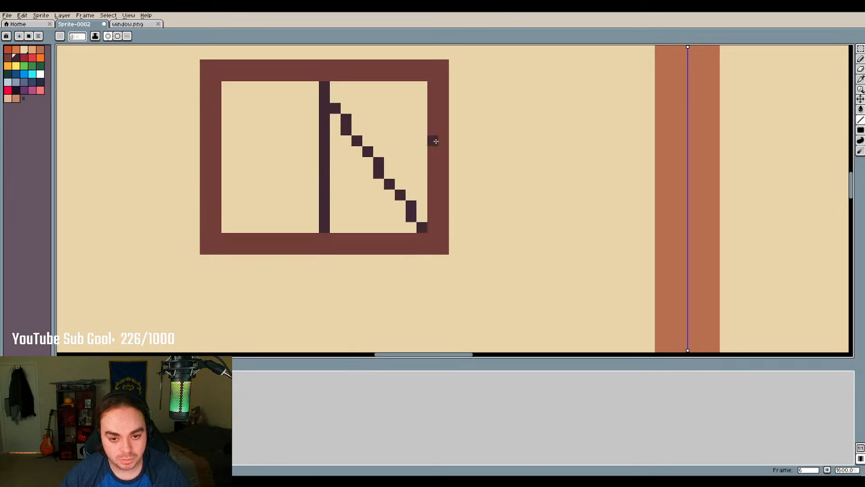
{"action": "left_click_drag", "start_coordinate": [422, 149], "coordinate": [370, 83]}
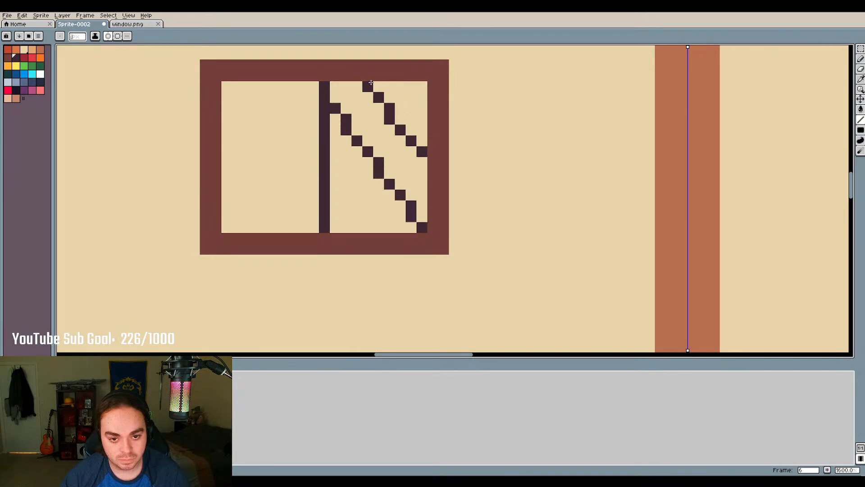
{"action": "mouse_move", "coordinate": [335, 227]}
{"action": "left_mouse_down"}
{"action": "mouse_move", "coordinate": [387, 179]}
{"action": "mouse_move", "coordinate": [428, 94]}
{"action": "left_mouse_up"}
{"action": "key", "text": "ctrl+z"}
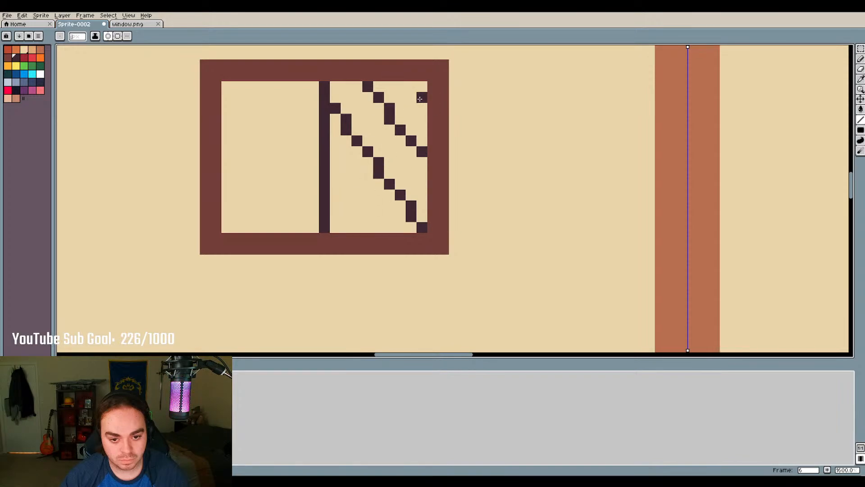
{"action": "key", "text": "v"}
{"action": "key", "text": "ctrl+z"}
{"action": "key", "text": "ctrl+z"}
{"action": "key", "text": "b"}
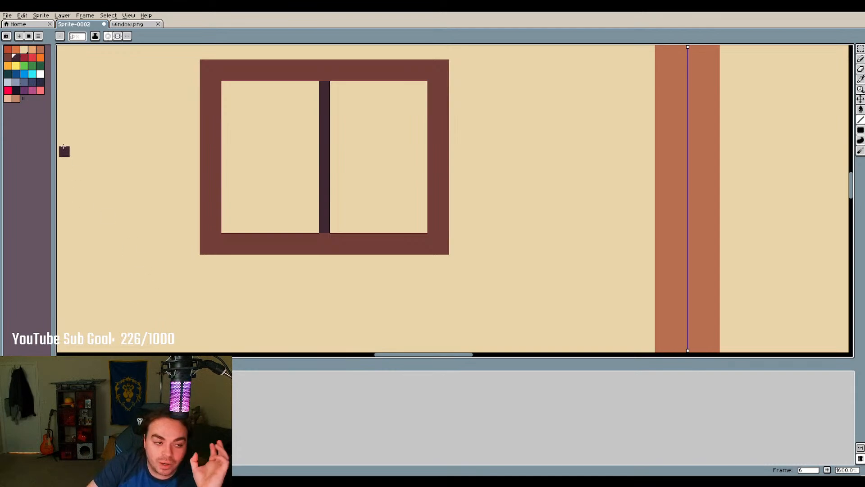
{"action": "left_click", "coordinate": [32, 73]}
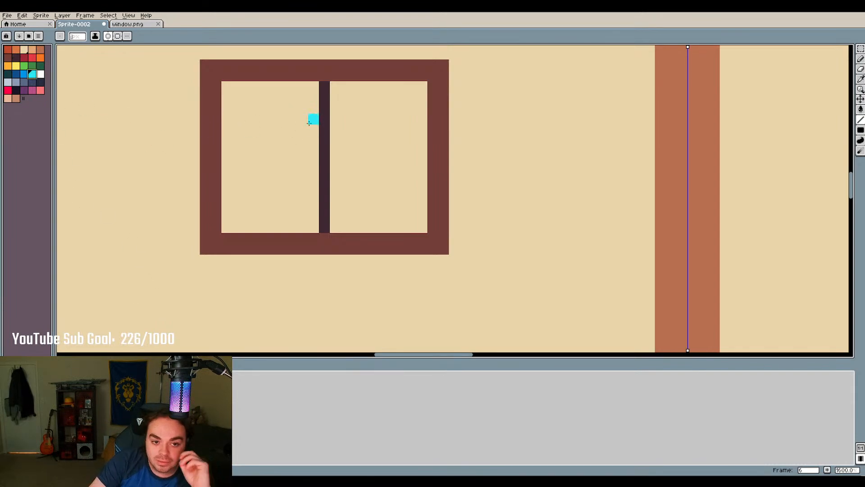
{"action": "left_click", "coordinate": [8, 65]}
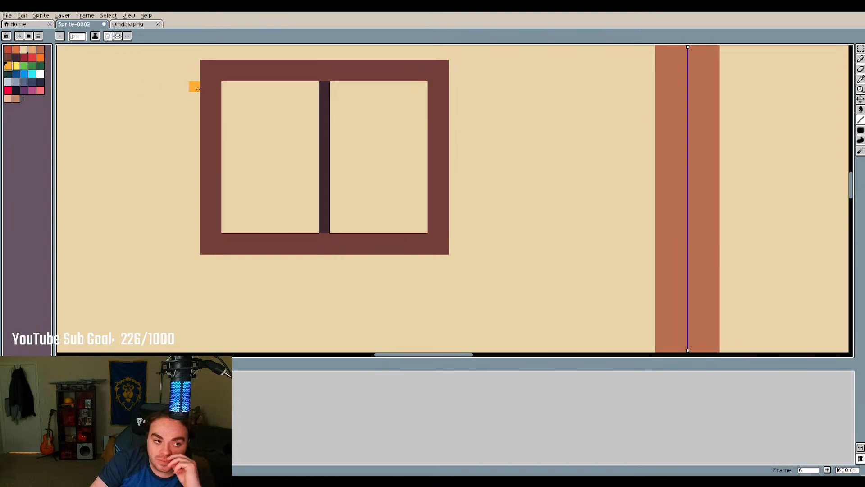
{"action": "left_click", "coordinate": [32, 73]}
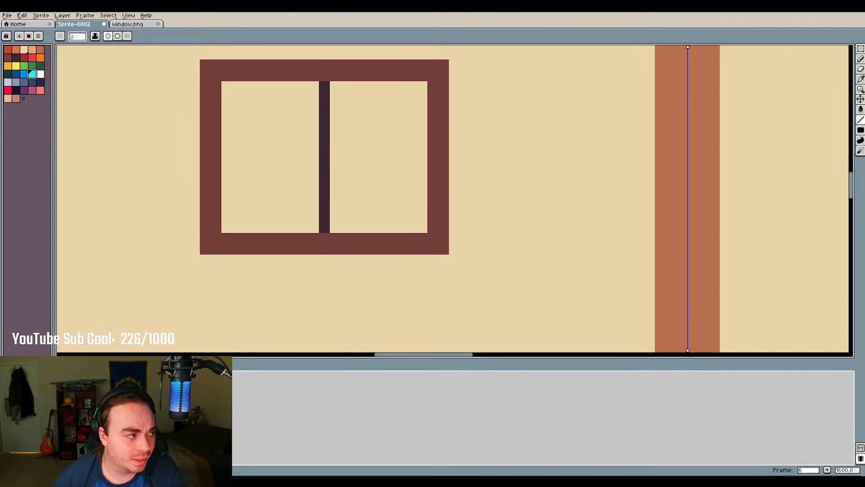
Try a dark plum vertical bar in the middle of the opening's left half, and undo both it and the centre bar
{"action": "left_click", "coordinate": [16, 59]}
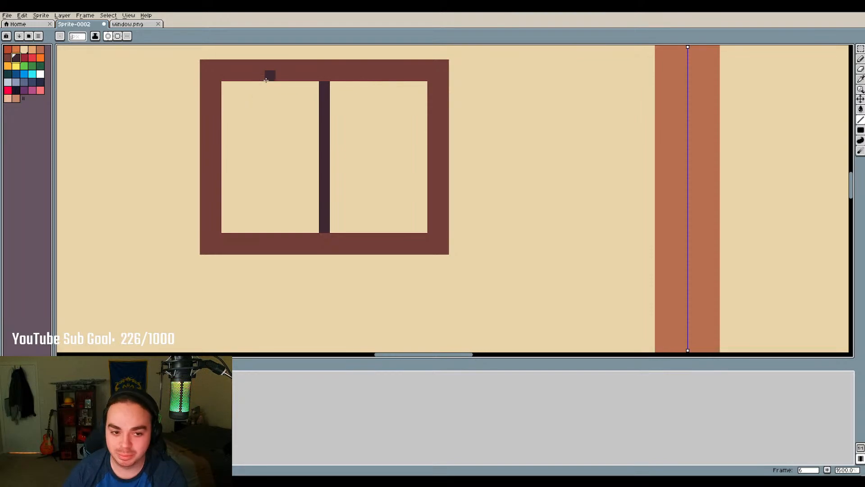
{"action": "left_click_drag", "start_coordinate": [270, 86], "coordinate": [269, 225]}
{"action": "key", "text": "ctrl+z"}
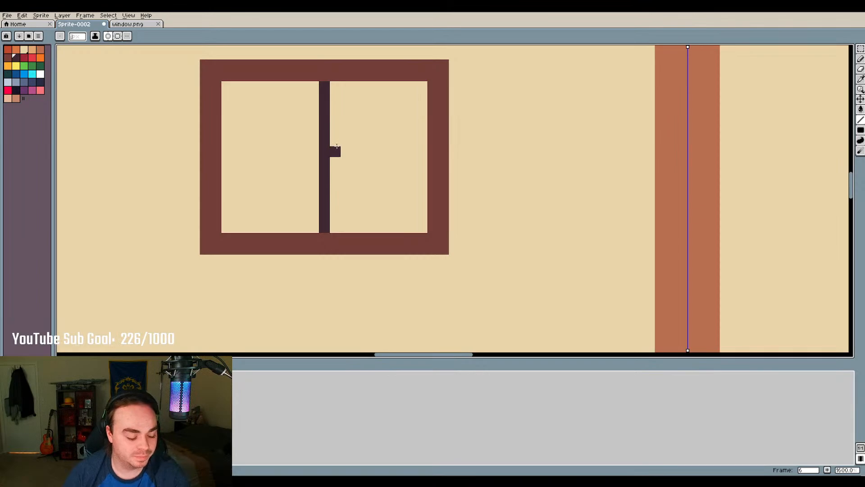
{"action": "key", "text": "v"}
{"action": "key", "text": "ctrl+z"}
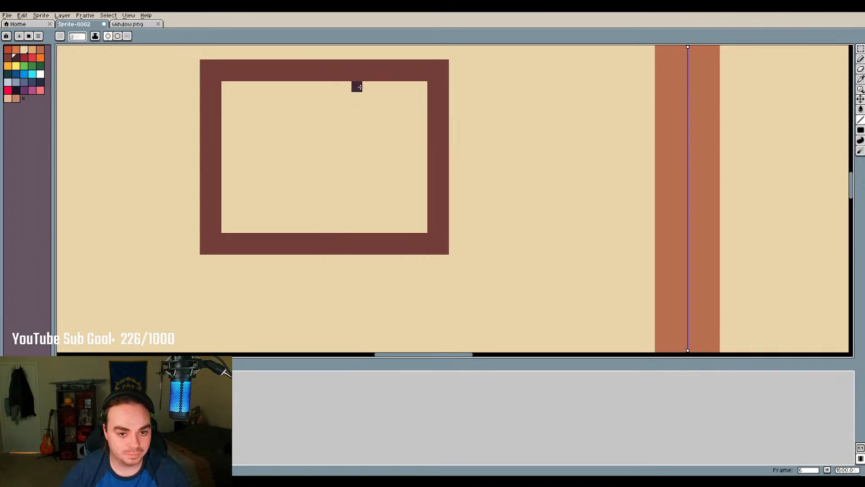
Try two dark plum vertical bars splitting the window opening into three panes, and undo them
{"action": "left_click_drag", "start_coordinate": [358, 87], "coordinate": [357, 229]}
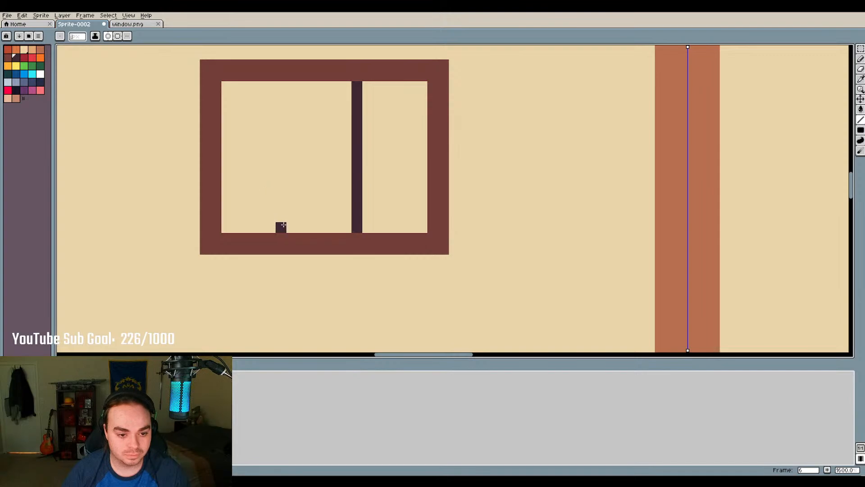
{"action": "mouse_move", "coordinate": [282, 225]}
{"action": "left_mouse_down"}
{"action": "mouse_move", "coordinate": [289, 89]}
{"action": "mouse_move", "coordinate": [281, 90]}
{"action": "left_mouse_up"}
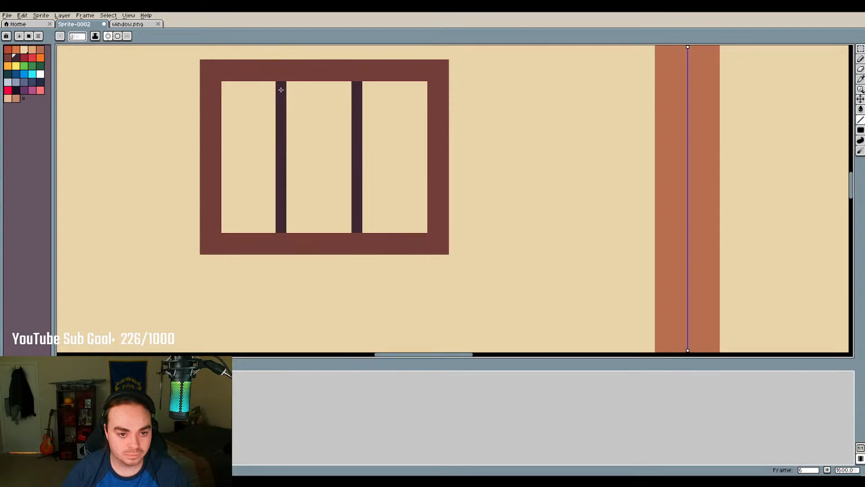
{"action": "key", "text": "ctrl+z"}
{"action": "left_click_drag", "start_coordinate": [291, 226], "coordinate": [290, 206]}
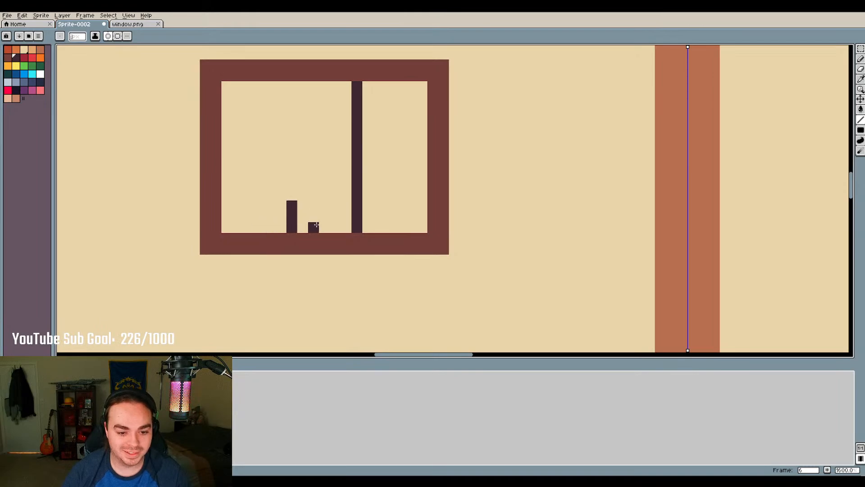
{"action": "key", "text": "ctrl+z"}
{"action": "key", "text": "ctrl+z"}
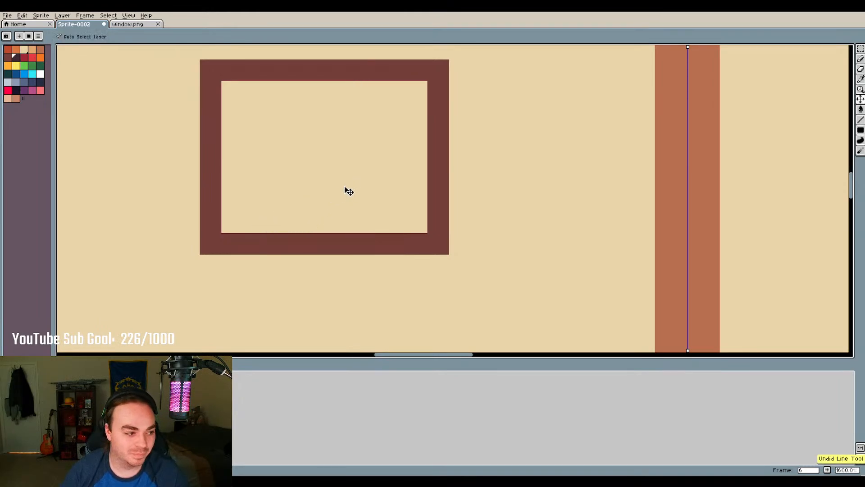
Mark the wall between the left window and the outer post with six single dark plum pixels, one every three pixels
{"action": "scroll", "coordinate": [367, 184], "scroll_direction": "down", "scroll_amount": 4}
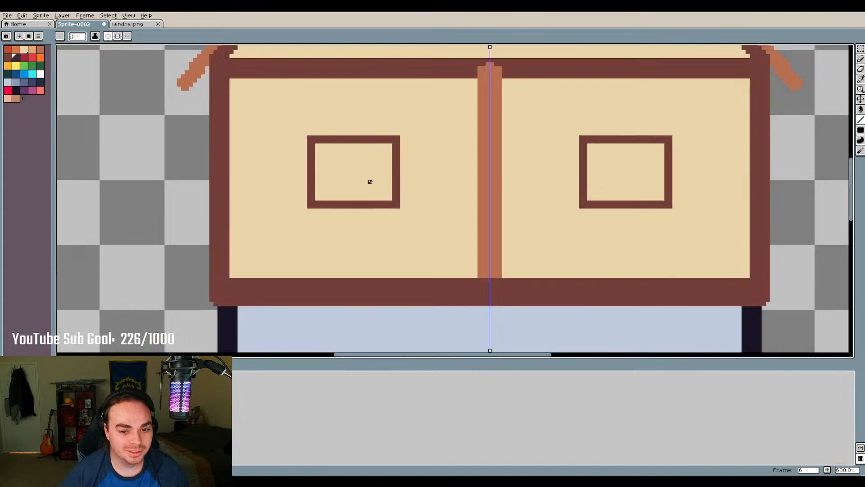
{"action": "scroll", "coordinate": [388, 150], "scroll_direction": "up", "scroll_amount": 1}
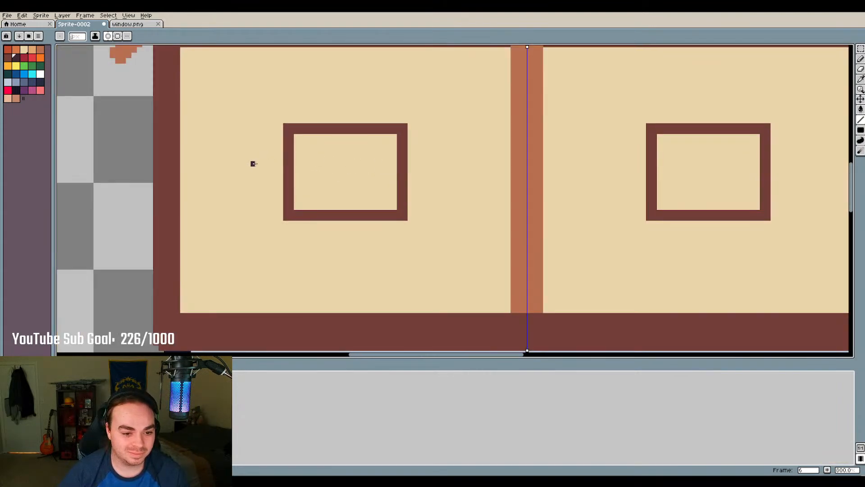
{"action": "scroll", "coordinate": [255, 164], "scroll_direction": "up", "scroll_amount": 1}
{"action": "left_click", "coordinate": [280, 166]}
{"action": "left_click", "coordinate": [248, 166]}
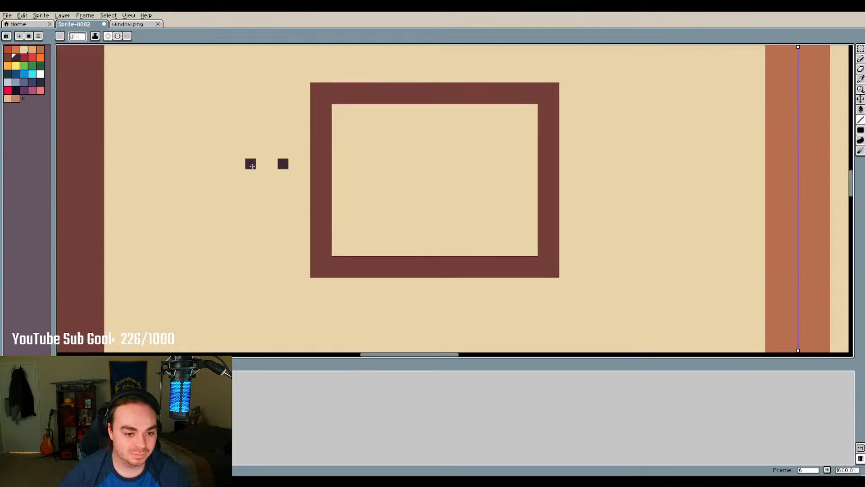
{"action": "left_click", "coordinate": [215, 166]}
{"action": "left_click", "coordinate": [183, 166]}
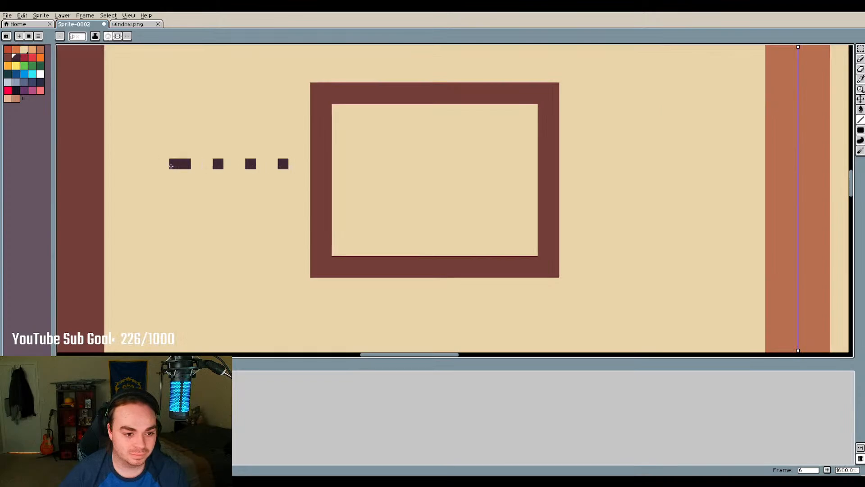
{"action": "left_click", "coordinate": [150, 166]}
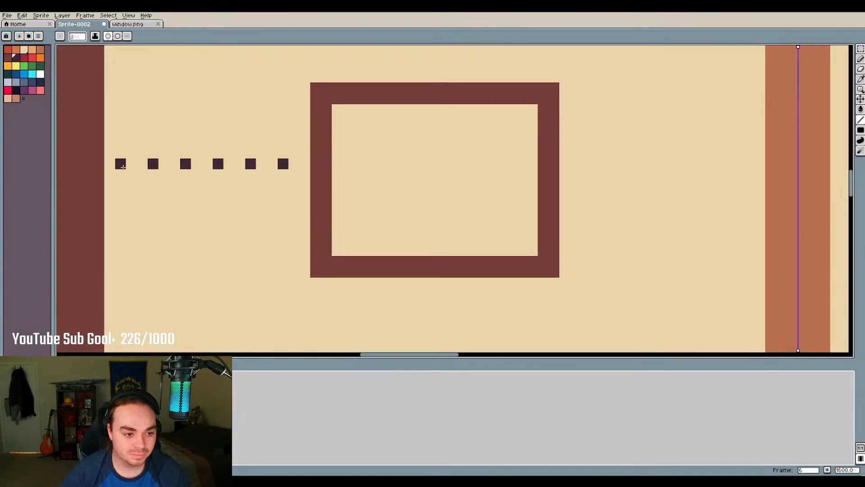
{"action": "left_click", "coordinate": [118, 166]}
{"action": "scroll", "coordinate": [122, 165], "scroll_direction": "down", "scroll_amount": 5}
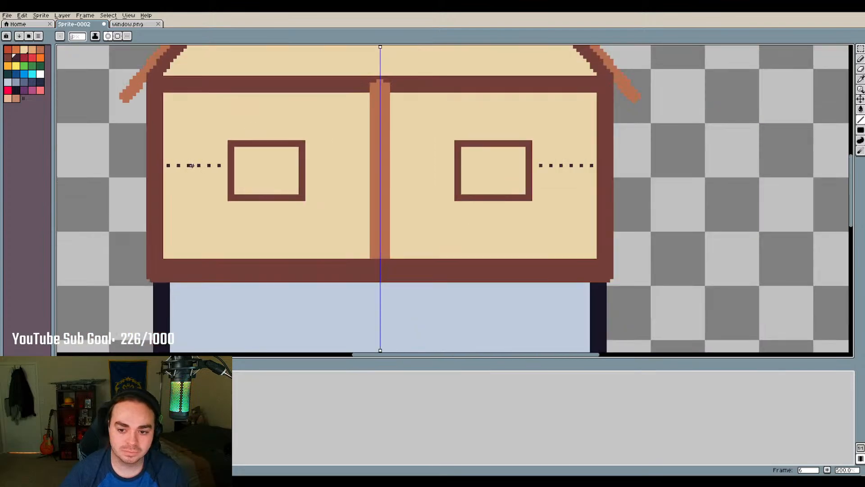
Mark the wall between the left window and the centre post with six single dark plum pixels, one every three pixels
{"action": "scroll", "coordinate": [310, 172], "scroll_direction": "up", "scroll_amount": 5}
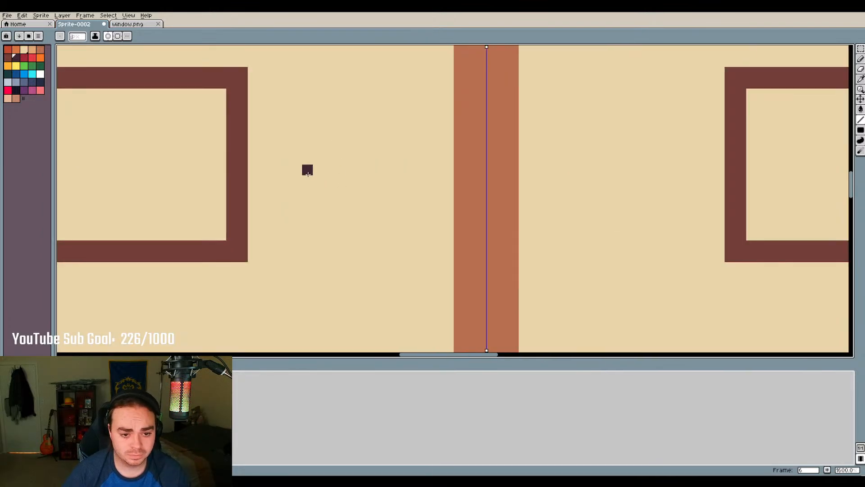
{"action": "left_click", "coordinate": [274, 168]}
{"action": "left_click", "coordinate": [307, 169]}
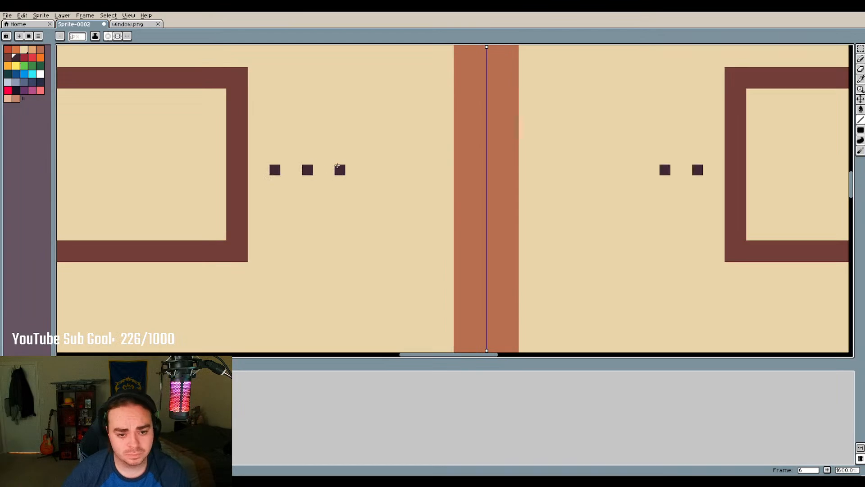
{"action": "left_click", "coordinate": [340, 169]}
{"action": "left_click", "coordinate": [372, 170]}
{"action": "left_click", "coordinate": [404, 169]}
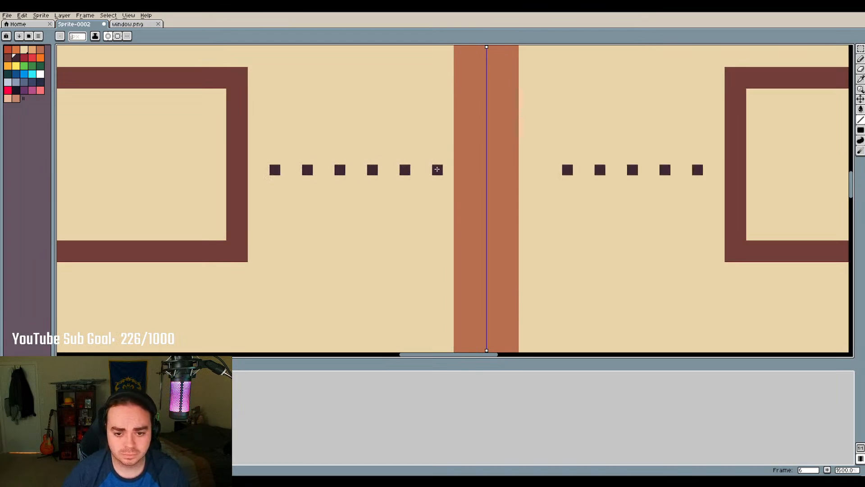
{"action": "left_click", "coordinate": [437, 169]}
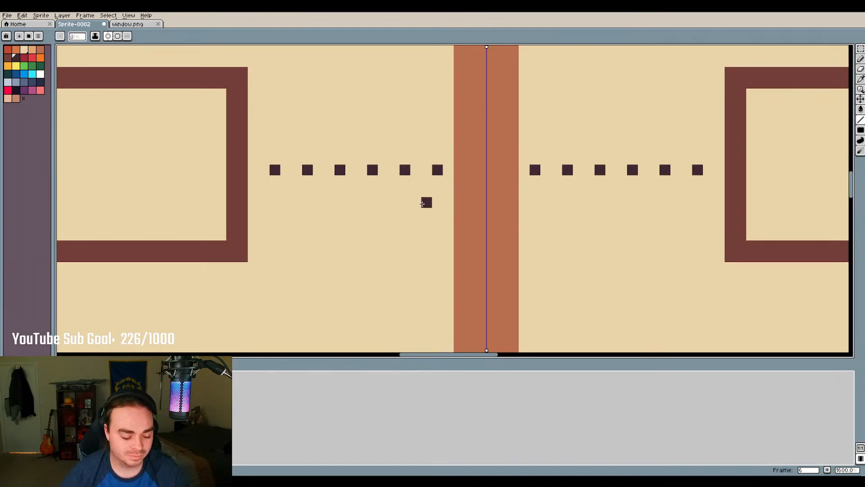
Undo all the dark plum spacing marks on the wall on both sides of the left window
{"action": "key", "text": "v"}
{"action": "key", "text": "ctrl+z"}
{"action": "key", "text": "ctrl+z"}
{"action": "key", "text": "ctrl+z"}
{"action": "key", "text": "ctrl+z"}
{"action": "key", "text": "ctrl+z"}
{"action": "key", "text": "ctrl+z"}
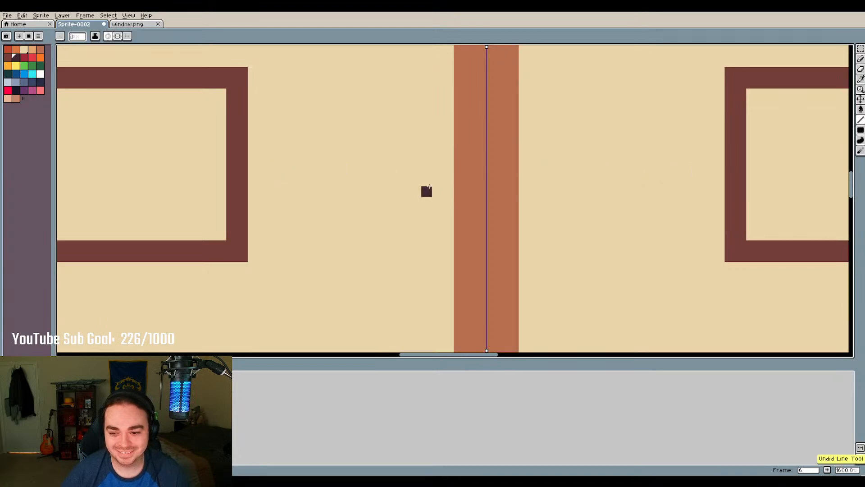
{"action": "scroll", "coordinate": [428, 183], "scroll_direction": "down", "scroll_amount": 3}
{"action": "key", "text": "ctrl+z"}
{"action": "key", "text": "ctrl+z"}
{"action": "key", "text": "ctrl+z"}
{"action": "key", "text": "ctrl+z"}
{"action": "key", "text": "ctrl+z"}
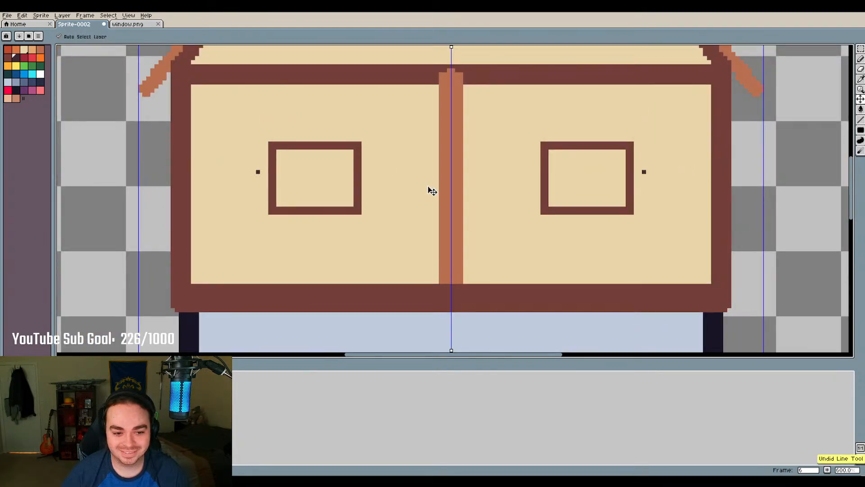
{"action": "scroll", "coordinate": [301, 166], "scroll_direction": "up", "scroll_amount": 3}
{"action": "scroll", "coordinate": [306, 168], "scroll_direction": "down", "scroll_amount": 3}
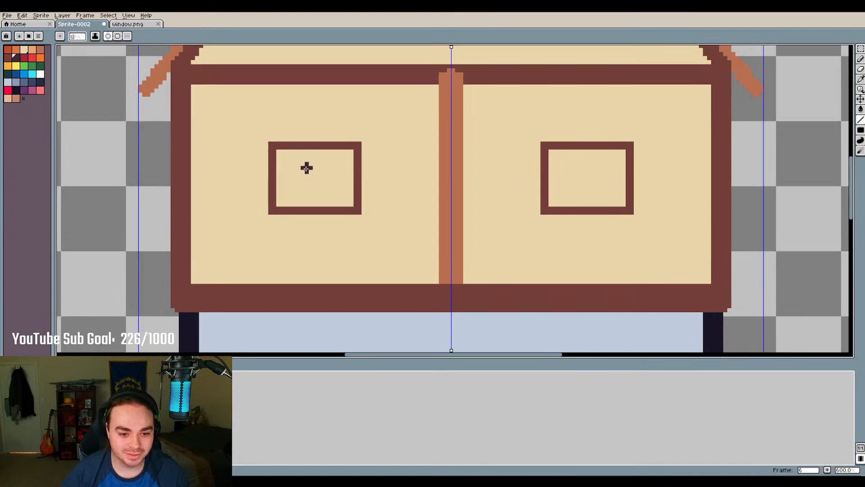
Draw a one-pixel dark plum centre bar down the left window's opening, try a crossbar three pixels below its top edge, and undo the crossbar
{"action": "scroll", "coordinate": [307, 168], "scroll_direction": "up", "scroll_amount": 3}
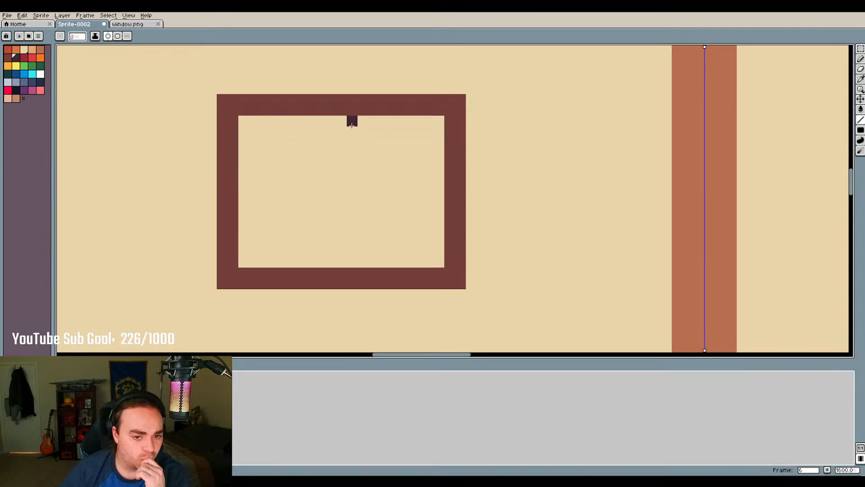
{"action": "mouse_move", "coordinate": [341, 131]}
{"action": "left_mouse_down"}
{"action": "mouse_move", "coordinate": [349, 204]}
{"action": "mouse_move", "coordinate": [341, 262]}
{"action": "left_mouse_up"}
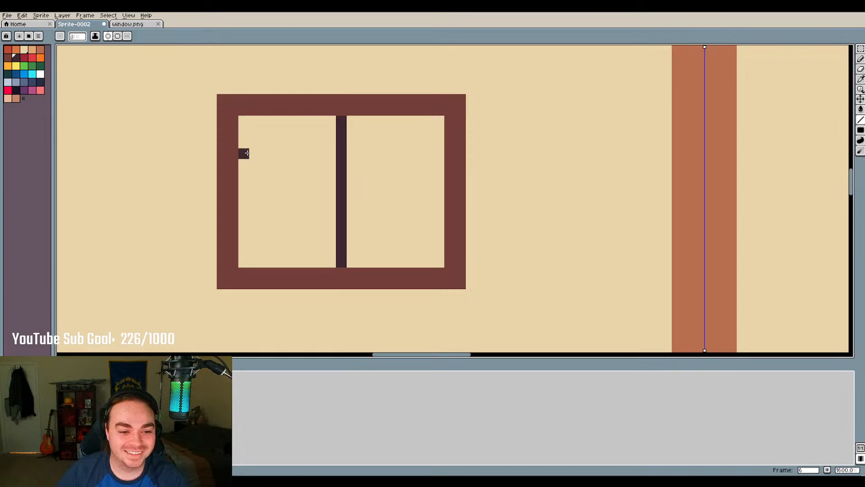
{"action": "left_click_drag", "start_coordinate": [244, 154], "coordinate": [439, 154]}
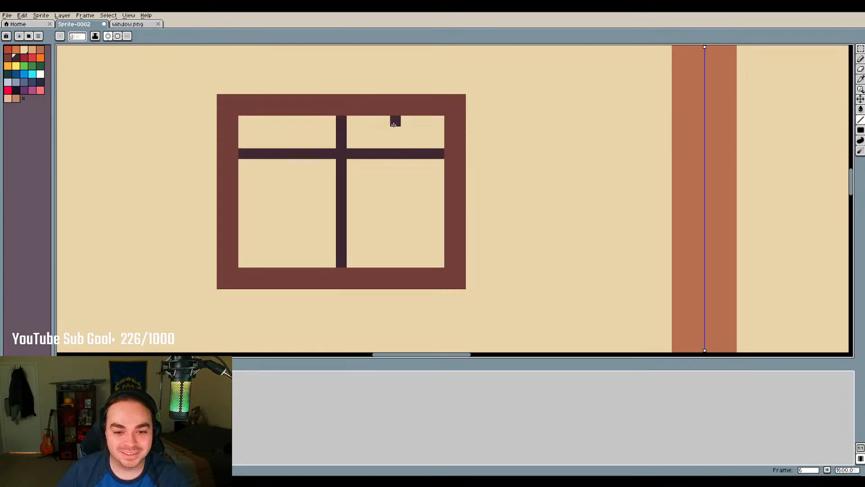
{"action": "left_click_drag", "start_coordinate": [395, 121], "coordinate": [395, 148]}
{"action": "key", "text": "ctrl+z"}
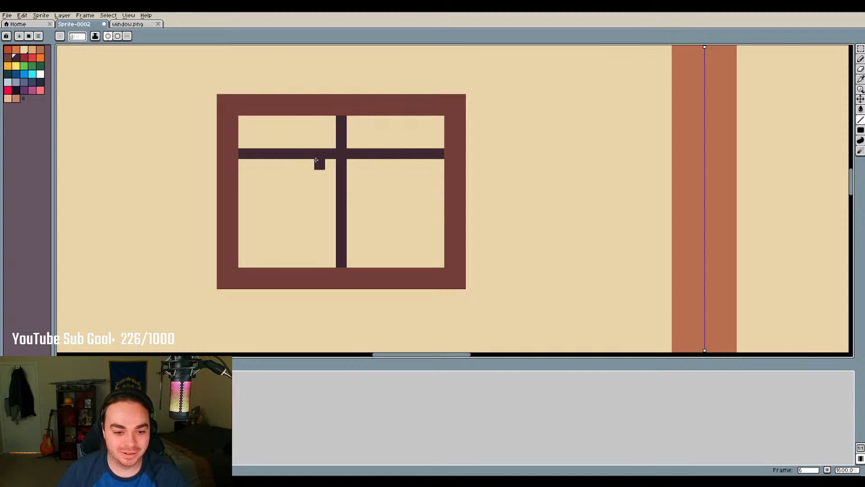
{"action": "key", "text": "ctrl+z"}
Try a dark plum crossbar four pixels below the opening's top edge with a vertical bar halving each side, and undo them
{"action": "left_click_drag", "start_coordinate": [241, 165], "coordinate": [439, 165]}
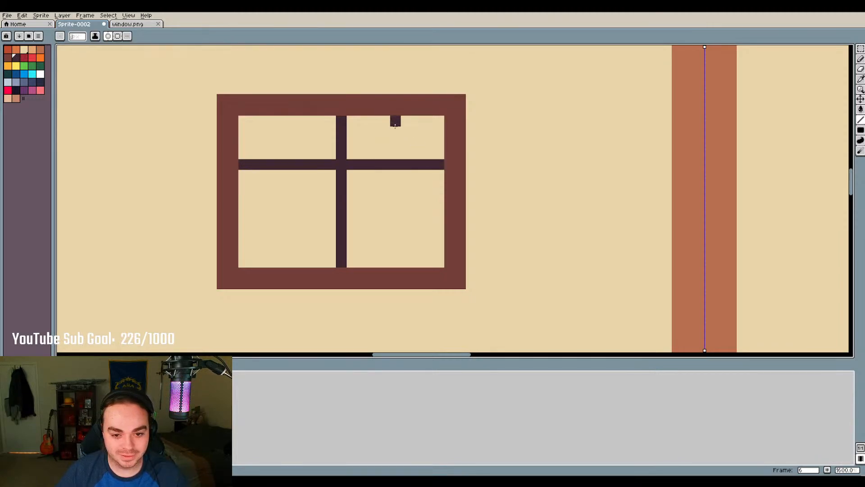
{"action": "left_click_drag", "start_coordinate": [395, 121], "coordinate": [396, 265]}
{"action": "left_click_drag", "start_coordinate": [287, 118], "coordinate": [287, 265]}
{"action": "left_click", "coordinate": [362, 175]}
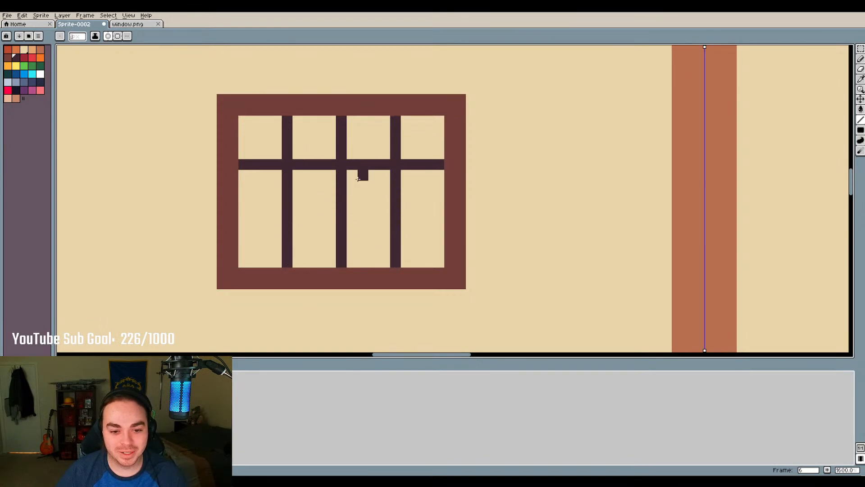
{"action": "key", "text": "ctrl+z"}
{"action": "key", "text": "v"}
{"action": "key", "text": "ctrl+z"}
{"action": "key", "text": "ctrl+z"}
{"action": "key", "text": "l"}
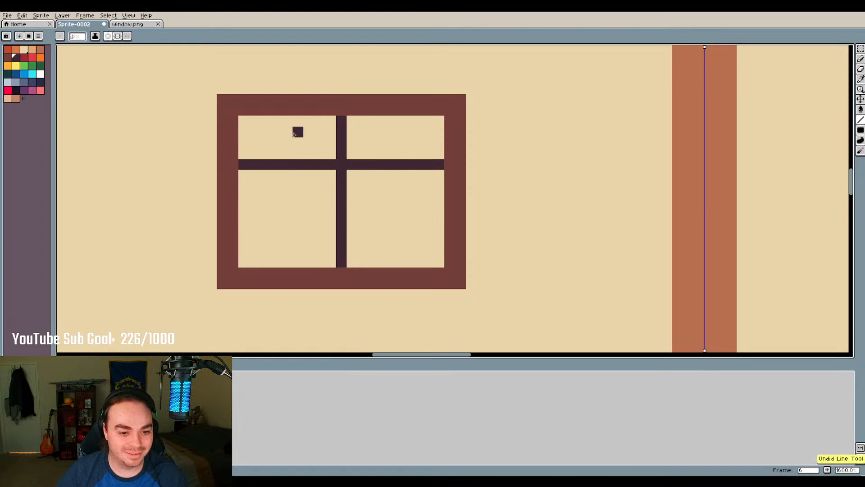
{"action": "key", "text": "ctrl+z"}
Try a dark plum lattice of two crossbars and two extra vertical bars in the opening, and undo everything except the centre bar
{"action": "left_click_drag", "start_coordinate": [243, 175], "coordinate": [437, 170]}
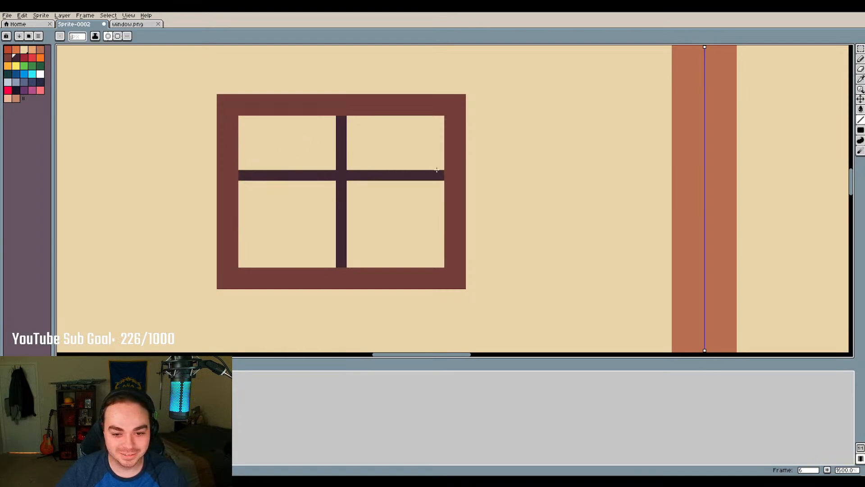
{"action": "mouse_move", "coordinate": [399, 120]}
{"action": "left_mouse_down"}
{"action": "mouse_move", "coordinate": [384, 232]}
{"action": "mouse_move", "coordinate": [397, 260]}
{"action": "left_mouse_up"}
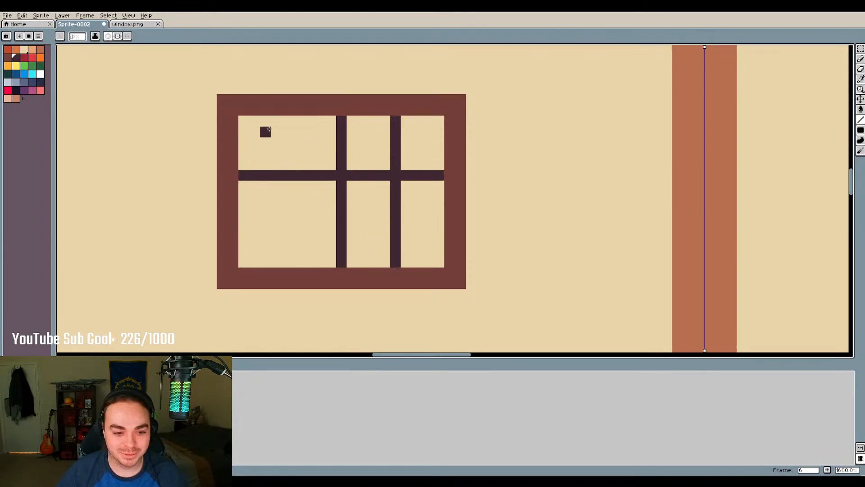
{"action": "left_click_drag", "start_coordinate": [287, 119], "coordinate": [286, 264]}
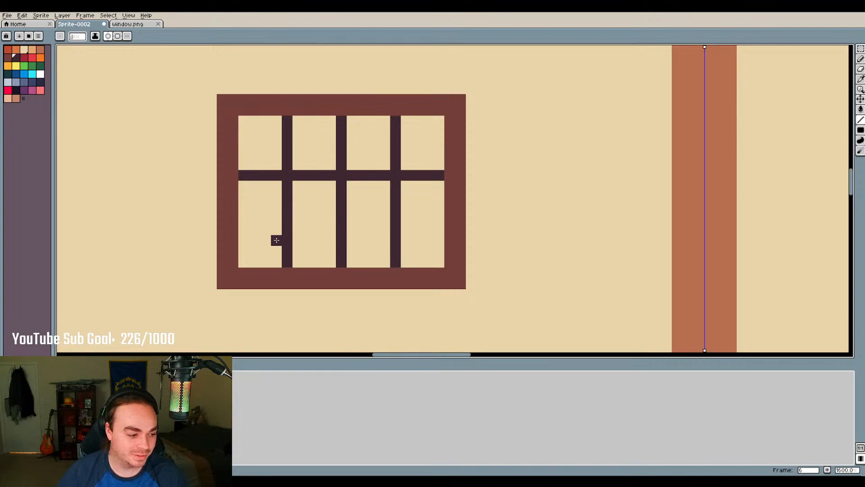
{"action": "mouse_move", "coordinate": [243, 229]}
{"action": "left_mouse_down"}
{"action": "mouse_move", "coordinate": [444, 219]}
{"action": "mouse_move", "coordinate": [442, 231]}
{"action": "left_mouse_up"}
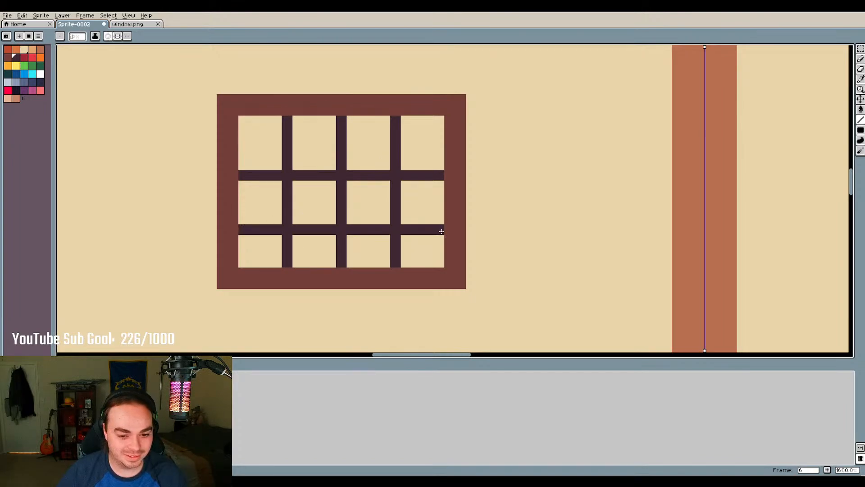
{"action": "key", "text": "ctrl+z"}
{"action": "key", "text": "ctrl+z"}
{"action": "key", "text": "ctrl+z"}
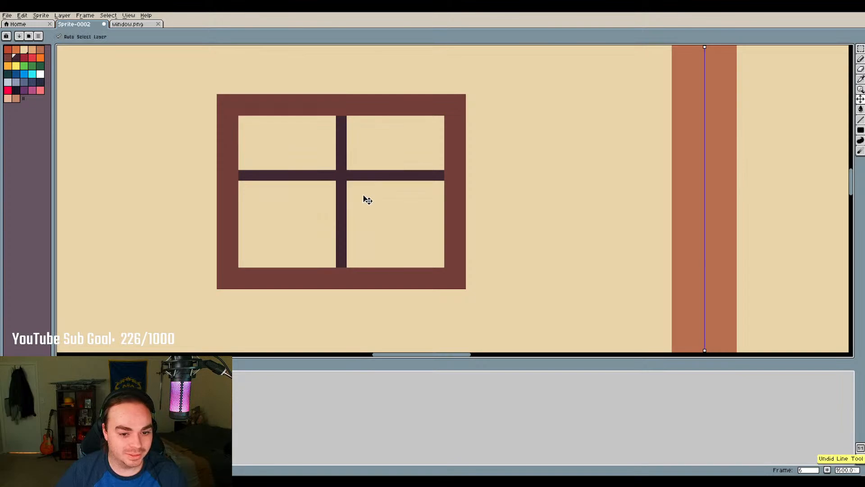
{"action": "key", "text": "ctrl+z"}
Draw a reddish-brown crossbar five pixels below the opening's top, recolour the centre bar to match, and add a three-pixel square block where they cross
{"action": "key", "text": "b"}
{"action": "left_click", "coordinate": [8, 57]}
{"action": "left_click", "coordinate": [244, 142]}
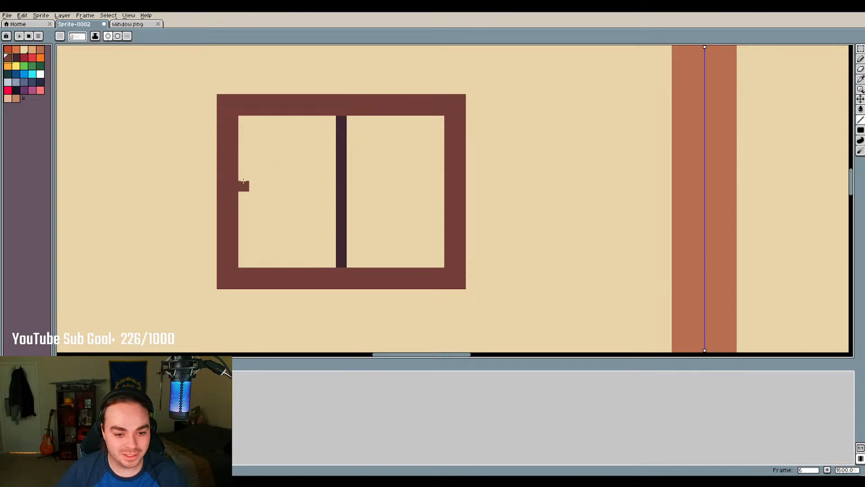
{"action": "mouse_move", "coordinate": [243, 178]}
{"action": "left_mouse_down"}
{"action": "mouse_move", "coordinate": [378, 184]}
{"action": "mouse_move", "coordinate": [442, 175]}
{"action": "left_mouse_up"}
{"action": "left_click_drag", "start_coordinate": [344, 267], "coordinate": [339, 142]}
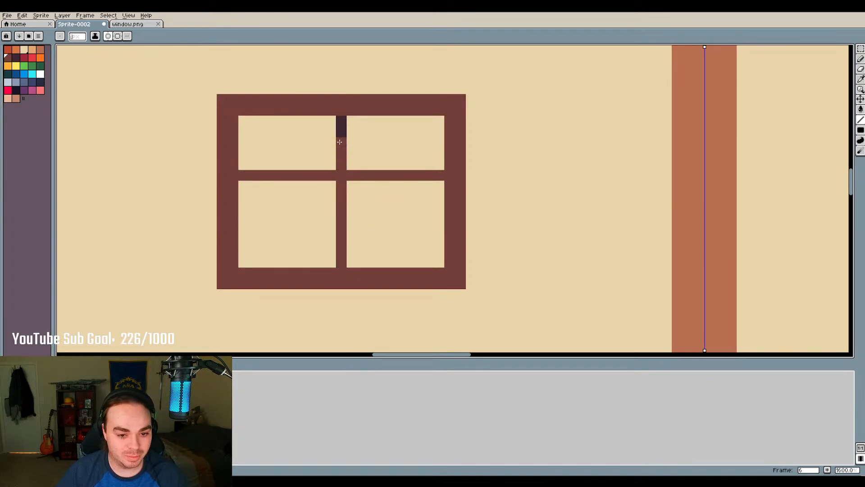
{"action": "left_click", "coordinate": [351, 164]}
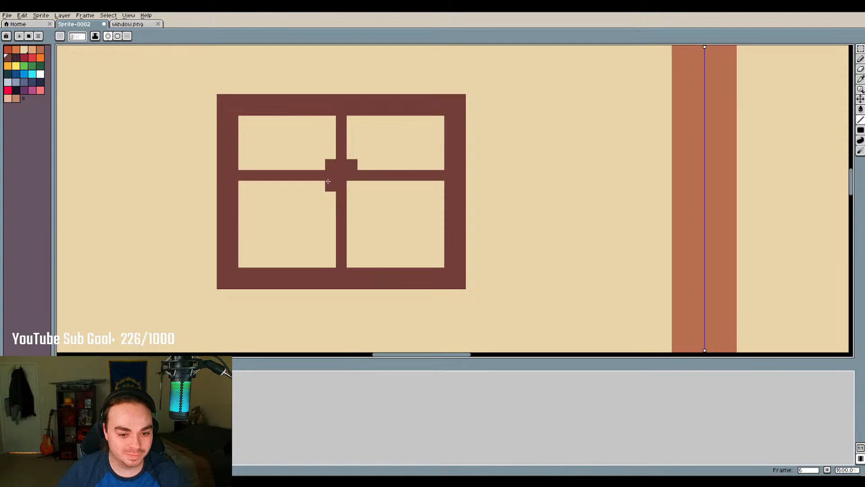
Divide the window's right half with a dark plum vertical bar through both panes and a crossbar in the upper pane
{"action": "left_click", "coordinate": [16, 57]}
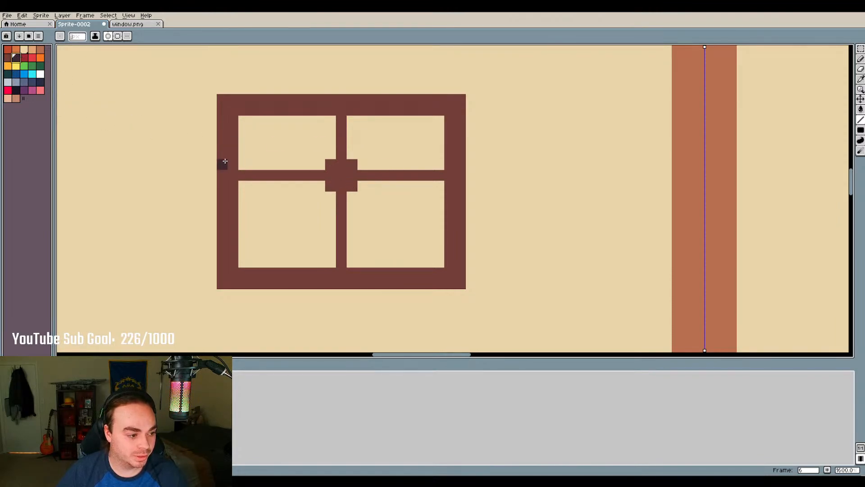
{"action": "left_click_drag", "start_coordinate": [395, 121], "coordinate": [395, 162]}
{"action": "left_click_drag", "start_coordinate": [350, 144], "coordinate": [439, 143]}
{"action": "left_click_drag", "start_coordinate": [395, 185], "coordinate": [394, 260]}
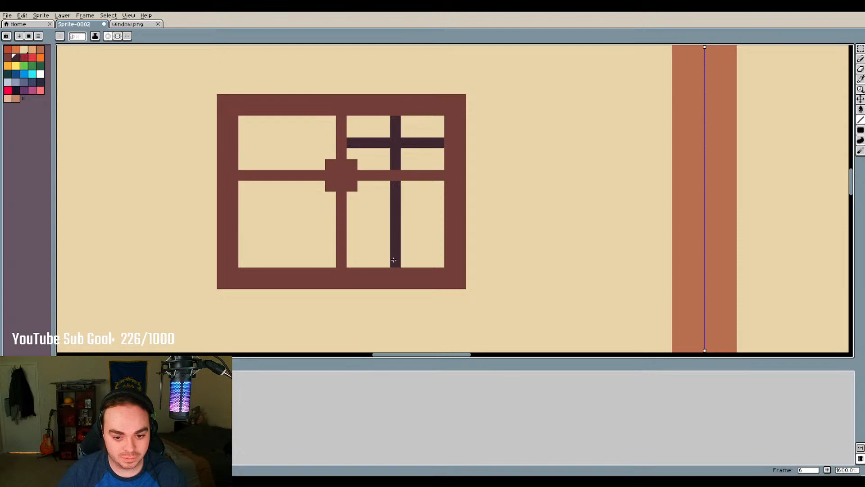
Try a dark plum crossbar in the lower right pane twice, undoing it each time
{"action": "left_click_drag", "start_coordinate": [352, 230], "coordinate": [440, 230]}
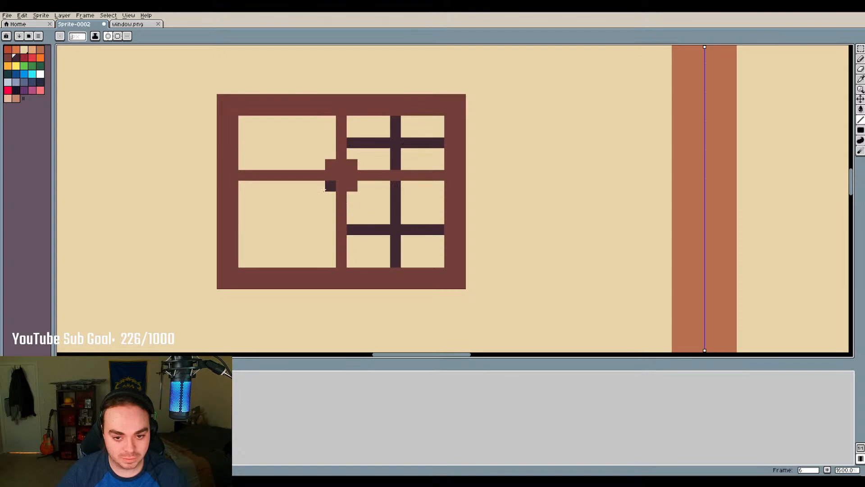
{"action": "key", "text": "ctrl+z"}
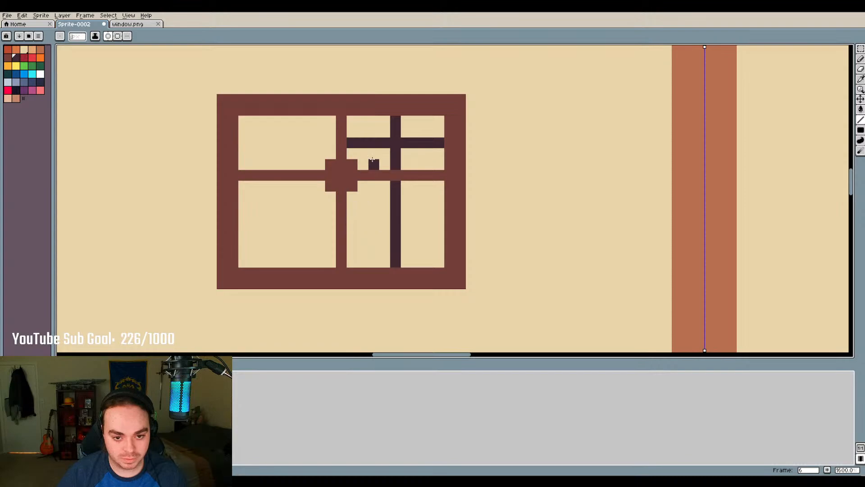
{"action": "left_click_drag", "start_coordinate": [351, 226], "coordinate": [437, 227]}
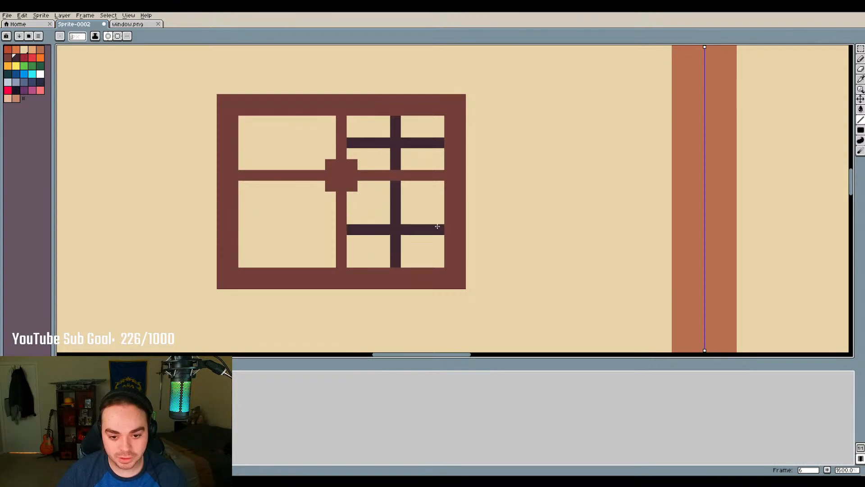
{"action": "key", "text": "ctrl+z"}
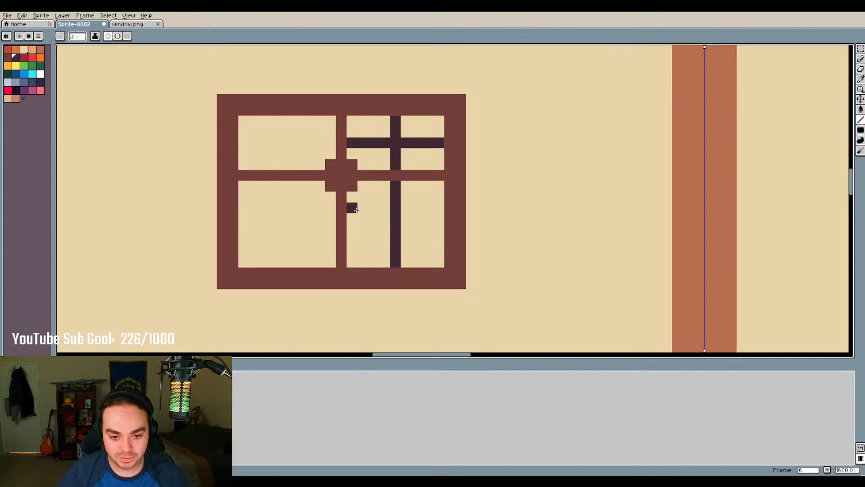
Thicken the reddish-brown crossbar and centre block by one pixel row below, and add a dark plum crossbar to the lower right pane
{"action": "left_click", "coordinate": [7, 61]}
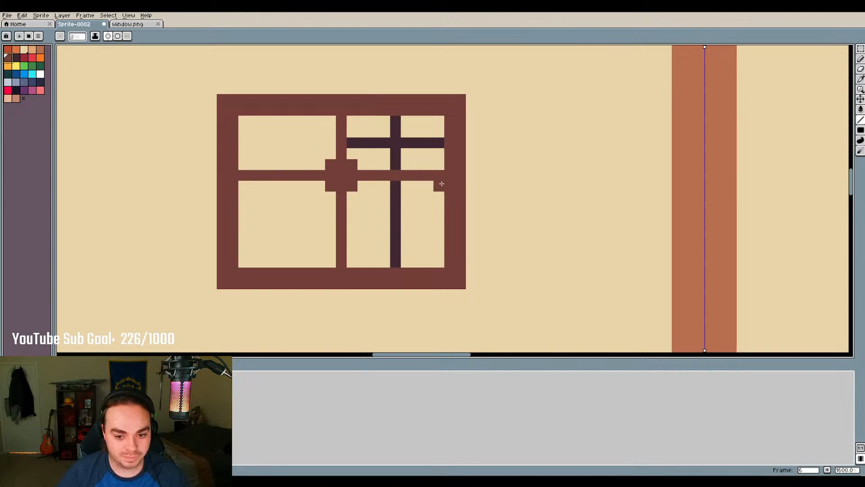
{"action": "left_click_drag", "start_coordinate": [439, 185], "coordinate": [243, 186]}
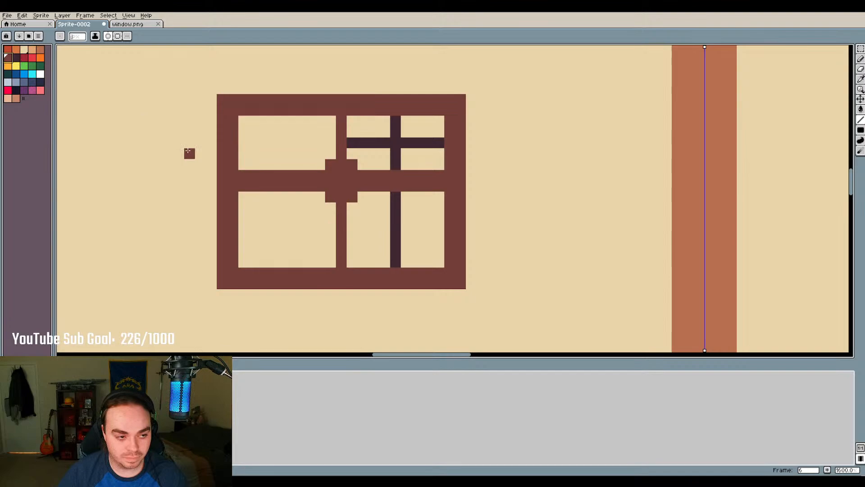
{"action": "left_click", "coordinate": [16, 58]}
{"action": "left_click_drag", "start_coordinate": [352, 229], "coordinate": [464, 231]}
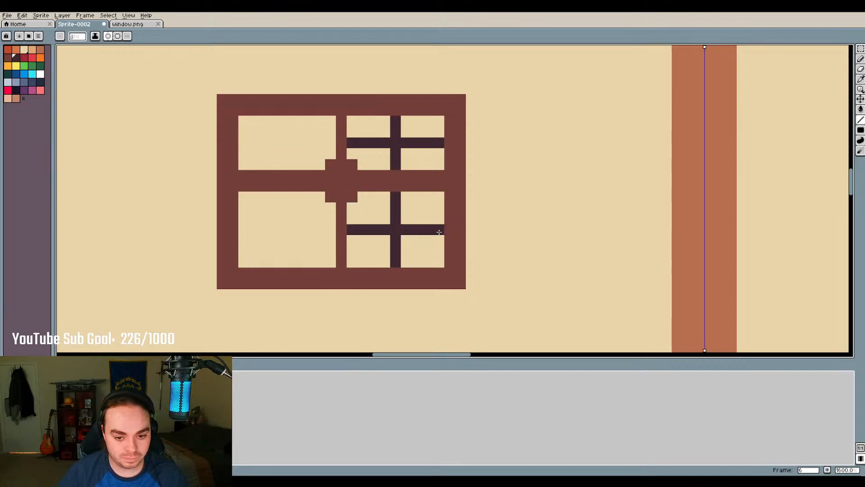
Divide the two left panes with dark plum crossbars and vertical bars that match the right half
{"action": "left_click_drag", "start_coordinate": [320, 229], "coordinate": [241, 229]}
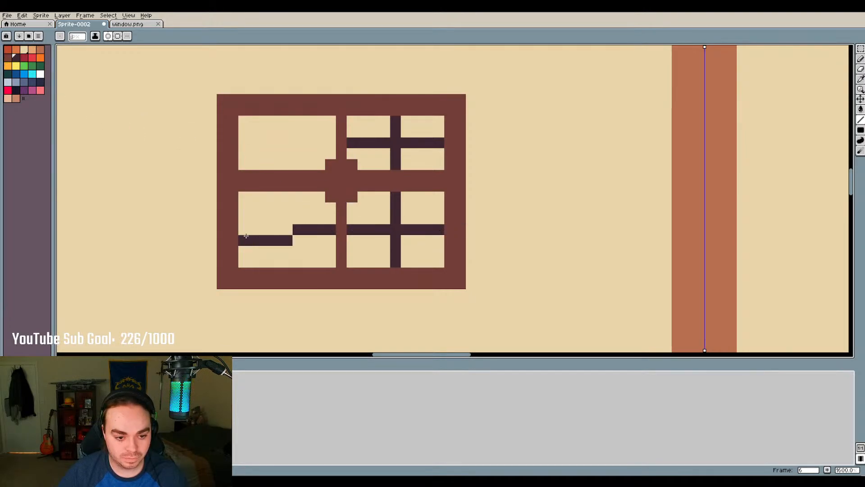
{"action": "left_click_drag", "start_coordinate": [287, 265], "coordinate": [287, 192]}
{"action": "left_click_drag", "start_coordinate": [287, 168], "coordinate": [284, 118]}
{"action": "left_click_drag", "start_coordinate": [243, 142], "coordinate": [331, 142]}
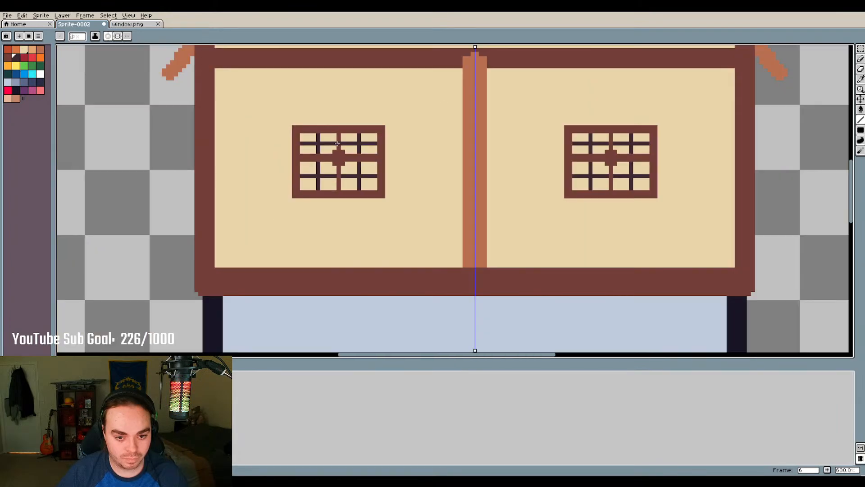
Try filling the cream upper-floor wall around the windows with white, and undo it
{"action": "scroll", "coordinate": [325, 133], "scroll_direction": "down", "scroll_amount": 5}
{"action": "scroll", "coordinate": [325, 134], "scroll_direction": "down", "scroll_amount": 2}
{"action": "scroll", "coordinate": [315, 128], "scroll_direction": "up", "scroll_amount": 6}
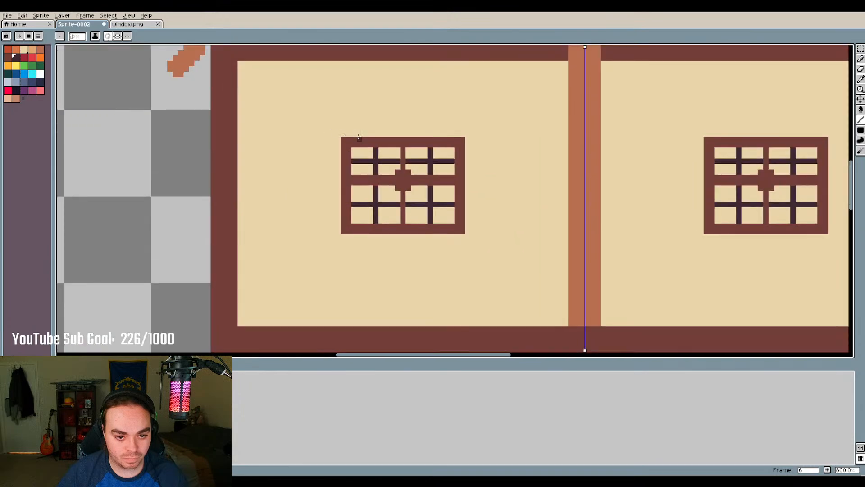
{"action": "left_click", "coordinate": [40, 74]}
{"action": "scroll", "coordinate": [172, 95], "scroll_direction": "down", "scroll_amount": 3}
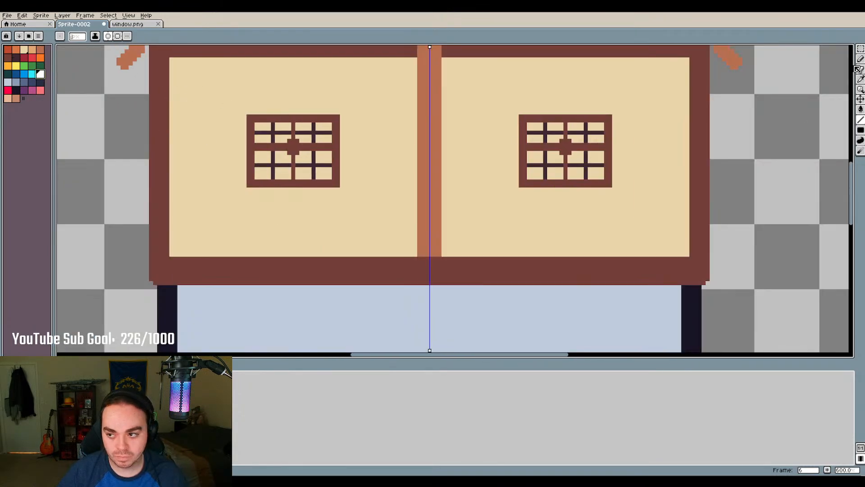
{"action": "left_click", "coordinate": [860, 109]}
{"action": "left_click", "coordinate": [386, 113]}
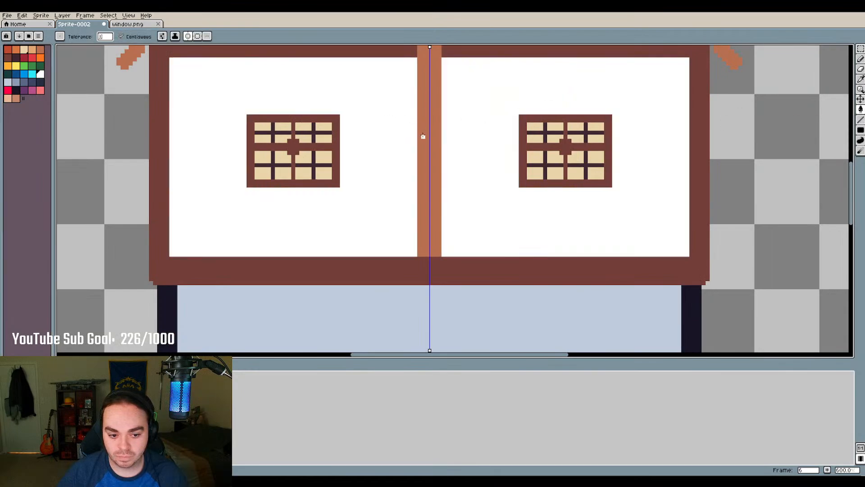
{"action": "key", "text": "ctrl+z"}
Try filling all the cream glass panes of the upper-floor windows with dark navy
{"action": "scroll", "coordinate": [562, 136], "scroll_direction": "up", "scroll_amount": 4}
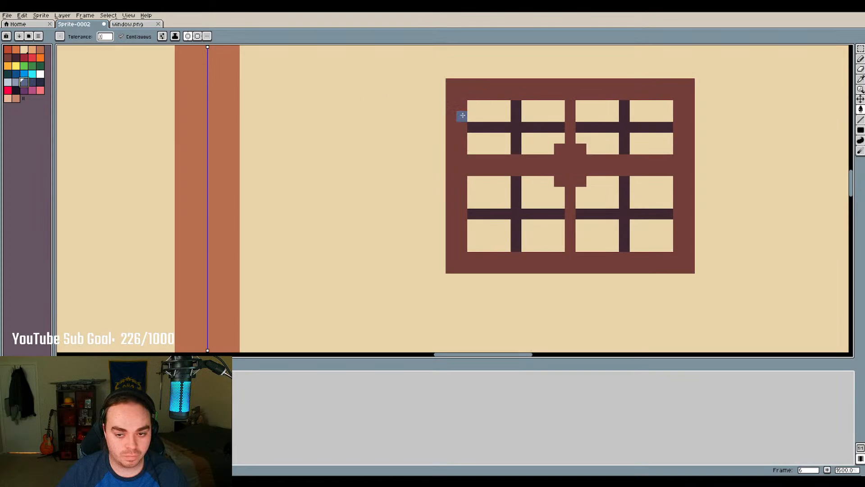
{"action": "left_click", "coordinate": [23, 82]}
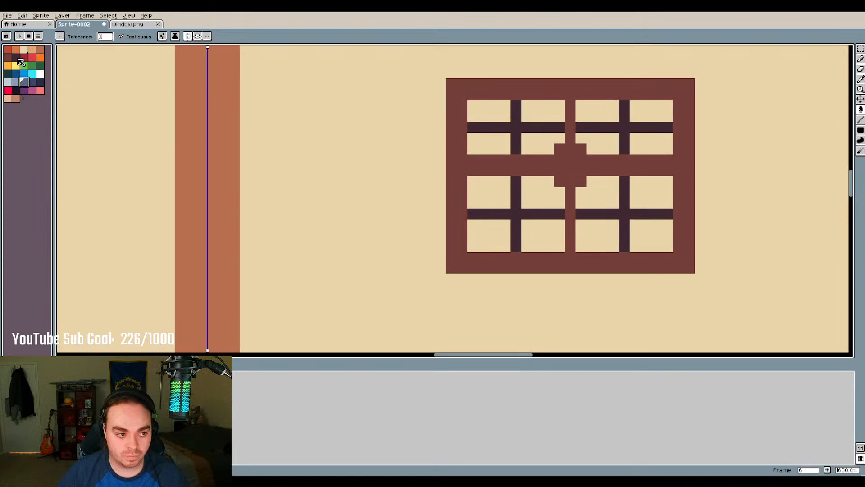
{"action": "left_click", "coordinate": [40, 82]}
{"action": "left_click", "coordinate": [478, 112]}
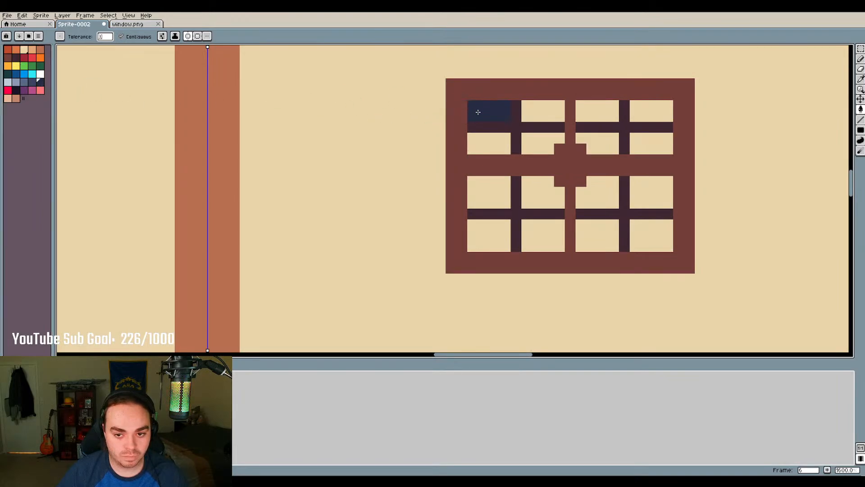
{"action": "left_click", "coordinate": [483, 138]}
{"action": "left_click", "coordinate": [537, 139]}
{"action": "left_click", "coordinate": [538, 111]}
{"action": "left_click", "coordinate": [600, 113]}
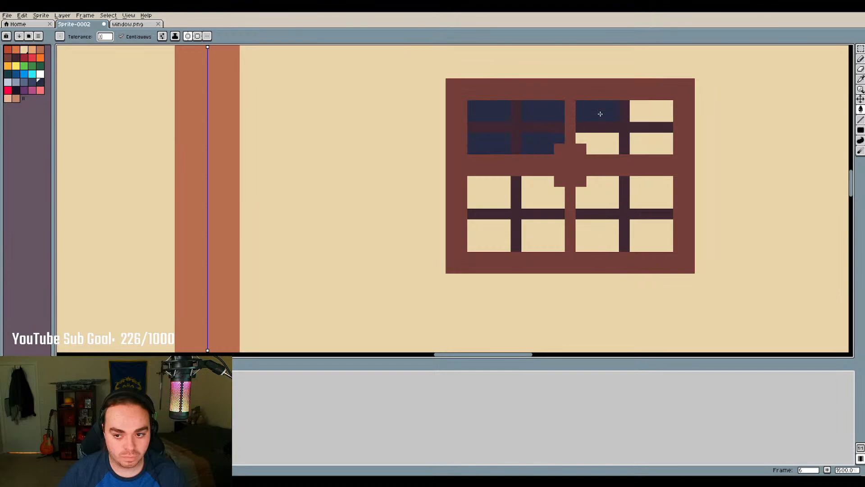
{"action": "left_click", "coordinate": [599, 144]}
{"action": "left_click", "coordinate": [657, 147]}
{"action": "left_click", "coordinate": [651, 112]}
{"action": "left_click", "coordinate": [649, 190]}
{"action": "left_click", "coordinate": [606, 188]}
{"action": "left_click", "coordinate": [600, 234]}
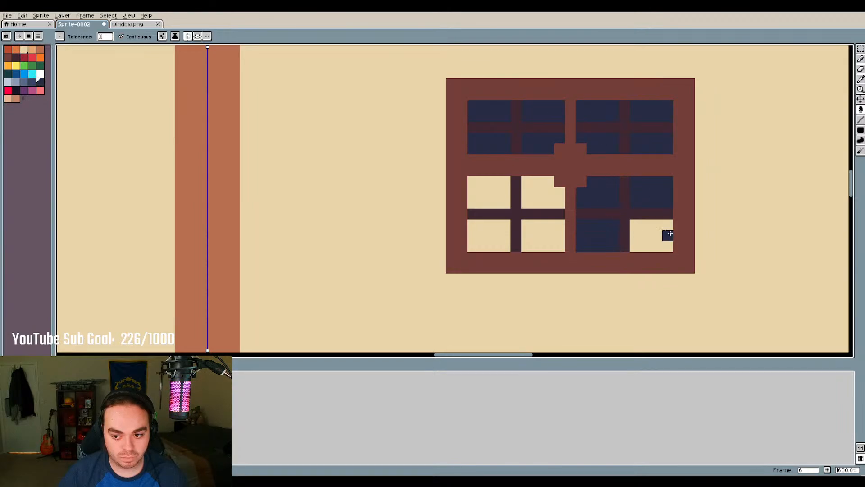
{"action": "left_click", "coordinate": [670, 234]}
{"action": "left_click", "coordinate": [537, 236]}
{"action": "left_click", "coordinate": [537, 191]}
{"action": "left_click", "coordinate": [487, 192]}
{"action": "left_click", "coordinate": [485, 234]}
{"action": "scroll", "coordinate": [551, 189], "scroll_direction": "down", "scroll_amount": 5}
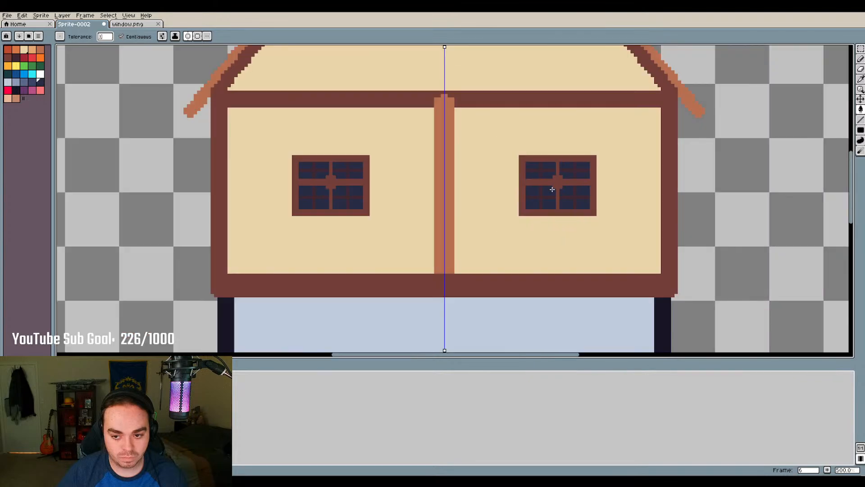
Undo all the dark navy pane fills in the upper-floor windows
{"action": "key", "text": "v"}
{"action": "key", "text": "ctrl+z"}
{"action": "key", "text": "ctrl+z"}
{"action": "key", "text": "ctrl+z"}
{"action": "key", "text": "ctrl+z"}
{"action": "key", "text": "ctrl+z"}
{"action": "key", "text": "ctrl+z"}
{"action": "key", "text": "ctrl+z"}
{"action": "key", "text": "ctrl+z"}
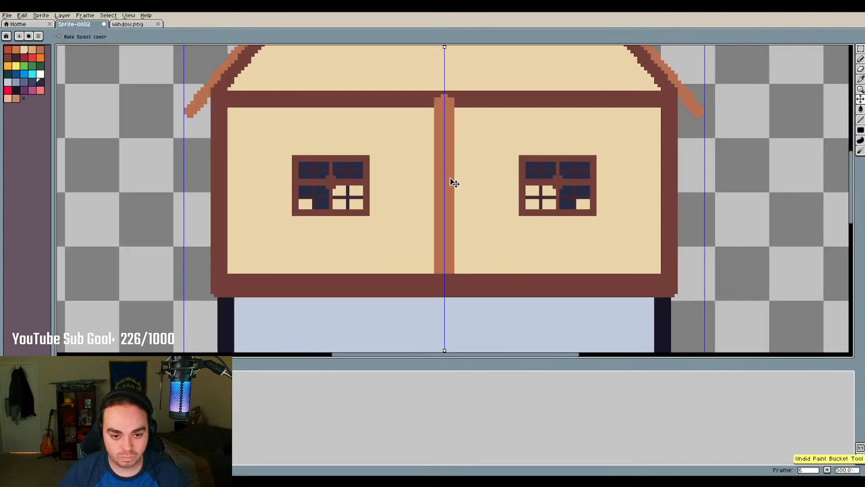
{"action": "key", "text": "ctrl+z"}
{"action": "key", "text": "ctrl+z"}
{"action": "key", "text": "ctrl+z"}
{"action": "key", "text": "ctrl+z"}
{"action": "key", "text": "ctrl+z"}
{"action": "key", "text": "ctrl+z"}
{"action": "key", "text": "ctrl+z"}
{"action": "key", "text": "ctrl+z"}
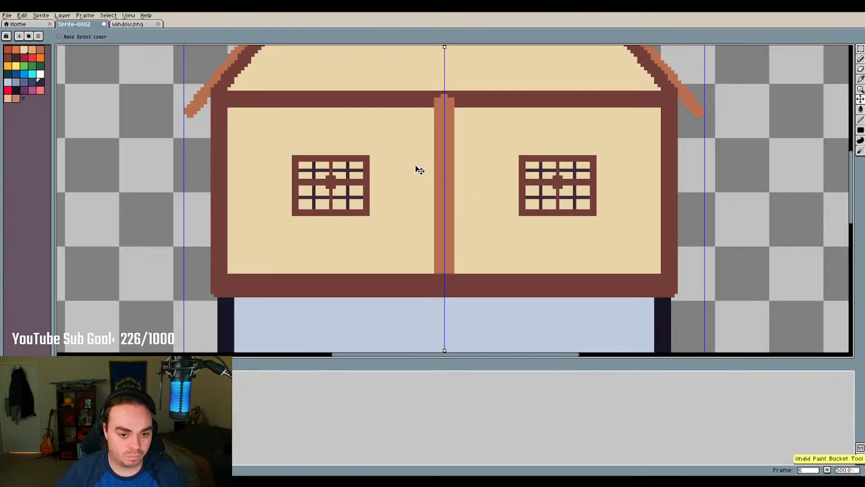
Try filling the upper rows of window panes with bright yellow, and undo the fills
{"action": "key", "text": "g"}
{"action": "scroll", "coordinate": [283, 187], "scroll_direction": "up", "scroll_amount": 5}
{"action": "left_click", "coordinate": [16, 66]}
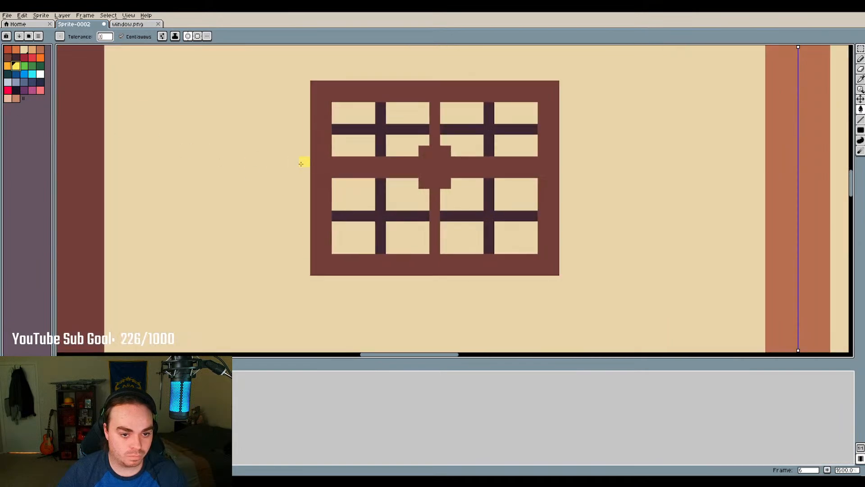
{"action": "left_click", "coordinate": [353, 112]}
{"action": "left_click", "coordinate": [353, 146]}
{"action": "left_click", "coordinate": [405, 145]}
{"action": "left_click", "coordinate": [430, 115]}
{"action": "left_click", "coordinate": [459, 115]}
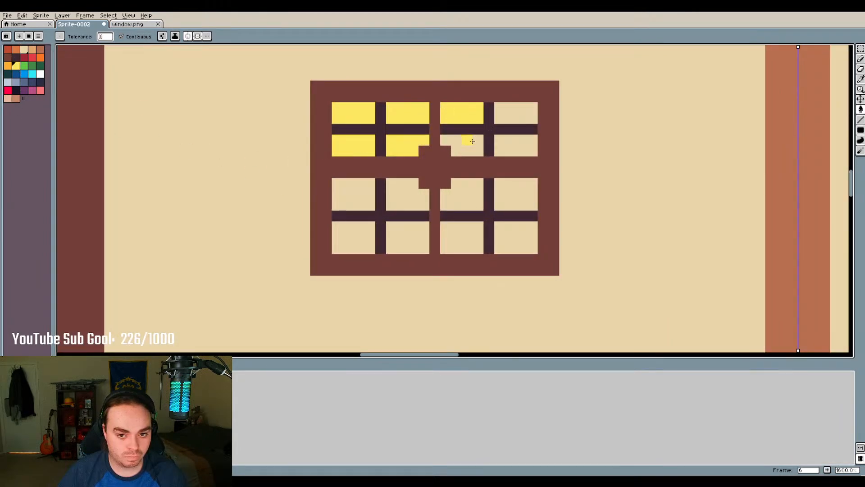
{"action": "left_click", "coordinate": [469, 140]}
{"action": "left_click", "coordinate": [517, 111]}
{"action": "left_click", "coordinate": [513, 147]}
{"action": "key", "text": "ctrl+z"}
{"action": "key", "text": "ctrl+z"}
{"action": "key", "text": "v"}
{"action": "key", "text": "ctrl+z"}
{"action": "key", "text": "ctrl+z"}
{"action": "key", "text": "ctrl+z"}
{"action": "key", "text": "ctrl+z"}
{"action": "key", "text": "ctrl+z"}
{"action": "key", "text": "ctrl+z"}
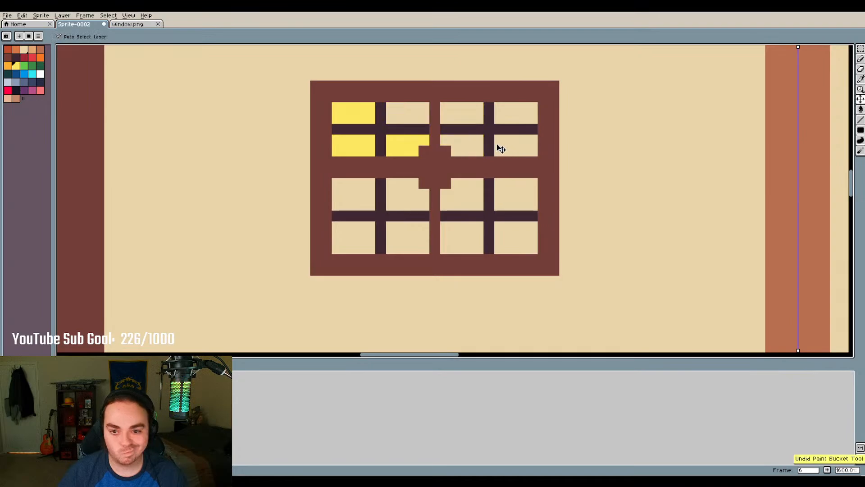
Fill the eight panes above the central crossbar of the upper-floor window with slate blue
{"action": "key", "text": "g"}
{"action": "left_click", "coordinate": [16, 82]}
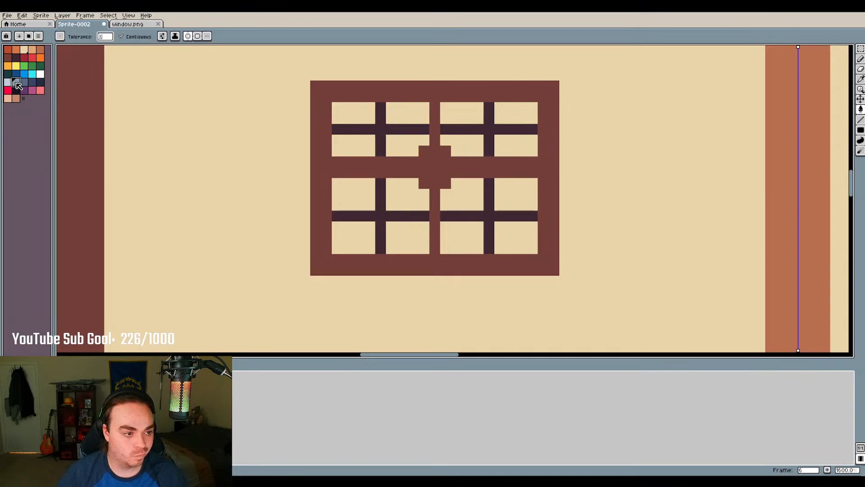
{"action": "scroll", "coordinate": [393, 182], "scroll_direction": "down", "scroll_amount": 4}
{"action": "scroll", "coordinate": [410, 194], "scroll_direction": "down", "scroll_amount": 3}
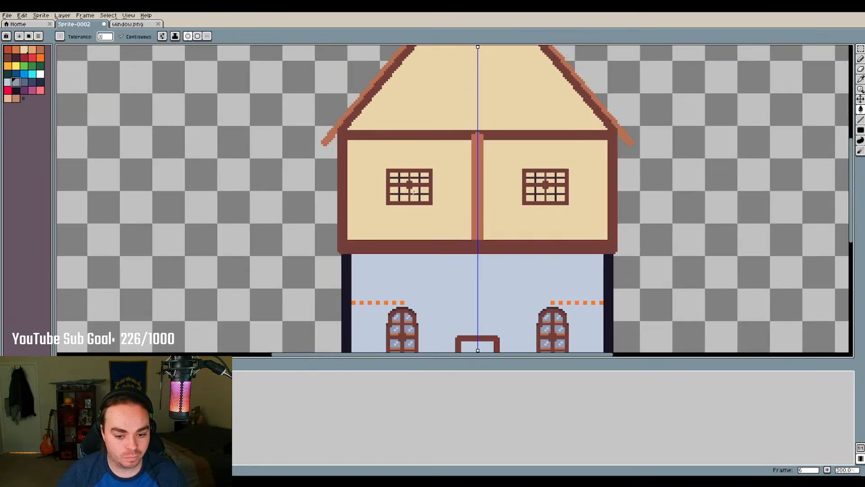
{"action": "scroll", "coordinate": [408, 180], "scroll_direction": "up", "scroll_amount": 5}
{"action": "left_click", "coordinate": [25, 82]}
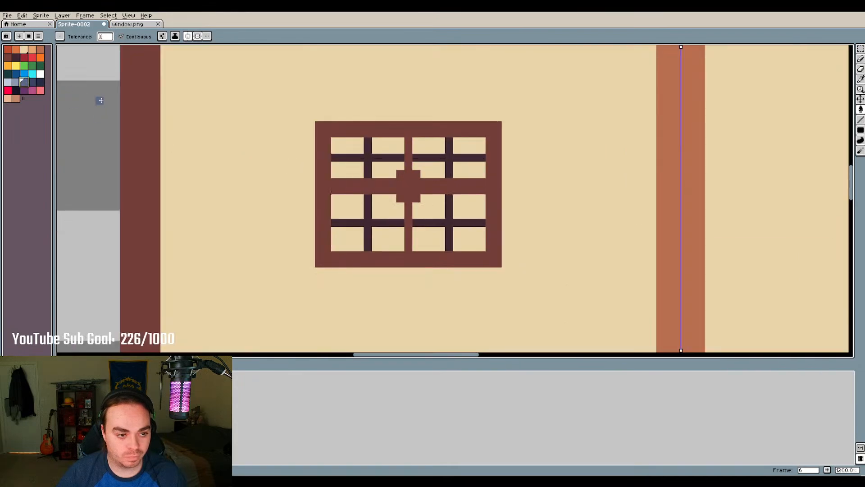
{"action": "left_click", "coordinate": [351, 148]}
{"action": "left_click", "coordinate": [347, 170]}
{"action": "left_click", "coordinate": [388, 170]}
{"action": "left_click", "coordinate": [389, 152]}
{"action": "left_click", "coordinate": [432, 165]}
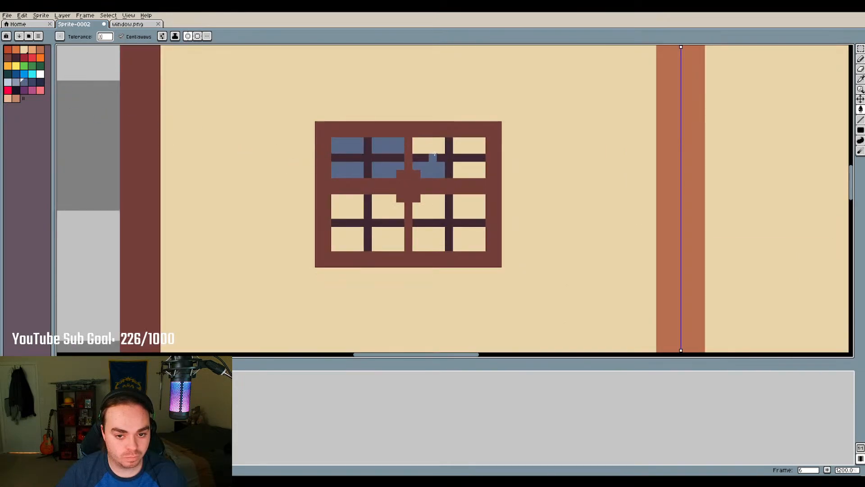
{"action": "left_click", "coordinate": [428, 146]}
{"action": "left_click", "coordinate": [457, 150]}
{"action": "left_click", "coordinate": [465, 169]}
Fill the eight panes below the central crossbar with the same slate blue
{"action": "left_click", "coordinate": [465, 200]}
{"action": "left_click", "coordinate": [441, 206]}
{"action": "left_click", "coordinate": [433, 238]}
{"action": "left_click", "coordinate": [465, 239]}
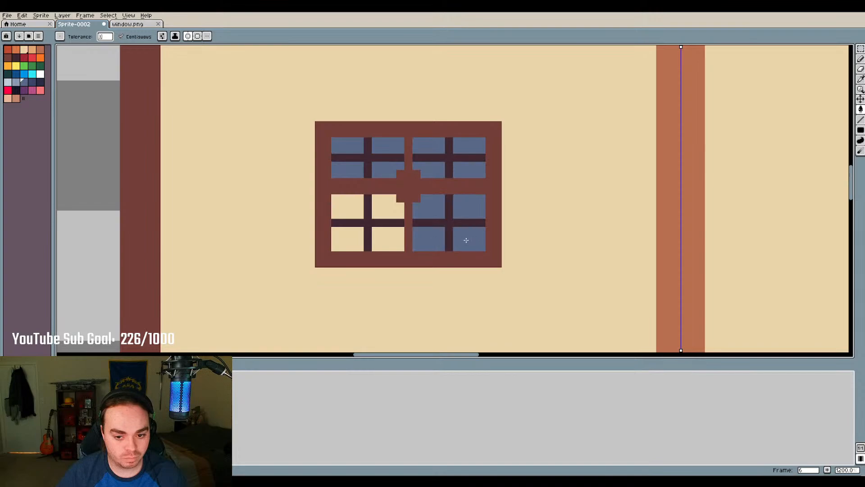
{"action": "left_click", "coordinate": [386, 237]}
{"action": "left_click", "coordinate": [384, 206]}
{"action": "left_click", "coordinate": [343, 206]}
{"action": "left_click", "coordinate": [345, 238]}
Try filling the reddish-brown window frame with dark plum, and undo it
{"action": "scroll", "coordinate": [440, 177], "scroll_direction": "up", "scroll_amount": 1}
{"action": "scroll", "coordinate": [440, 177], "scroll_direction": "up", "scroll_amount": 1}
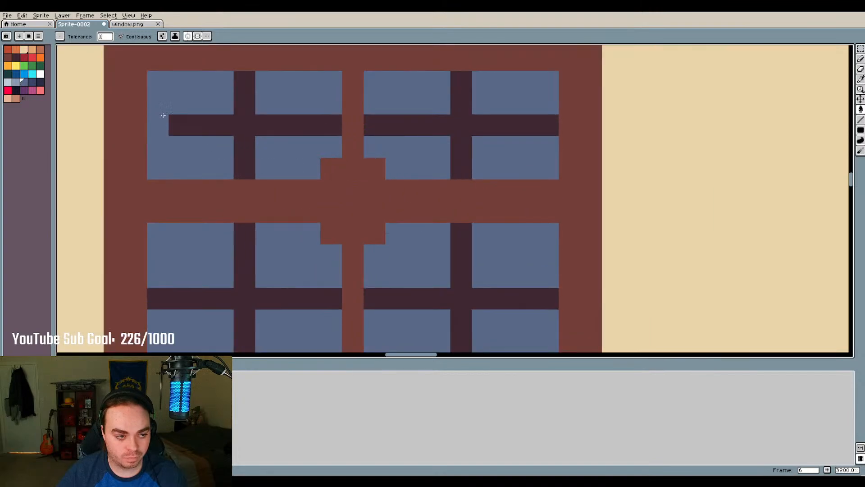
{"action": "left_click", "coordinate": [16, 58]}
{"action": "left_click", "coordinate": [349, 191]}
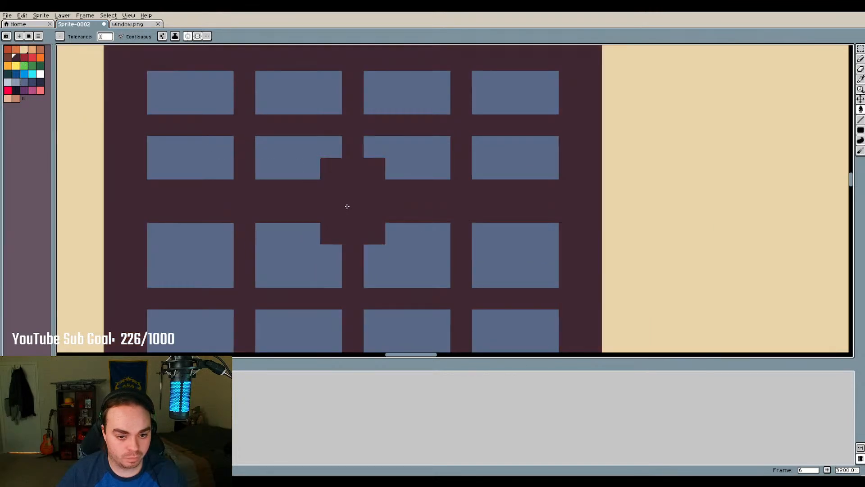
{"action": "key", "text": "ctrl+z"}
{"action": "key", "text": "ctrl+z"}
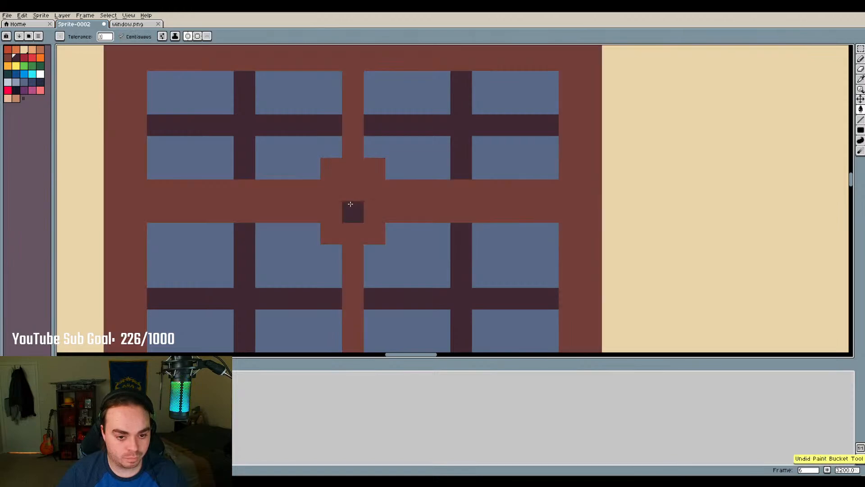
Draw a two-pixel-tall dark plum latch in the middle of the window's centre block
{"action": "left_click", "coordinate": [860, 58]}
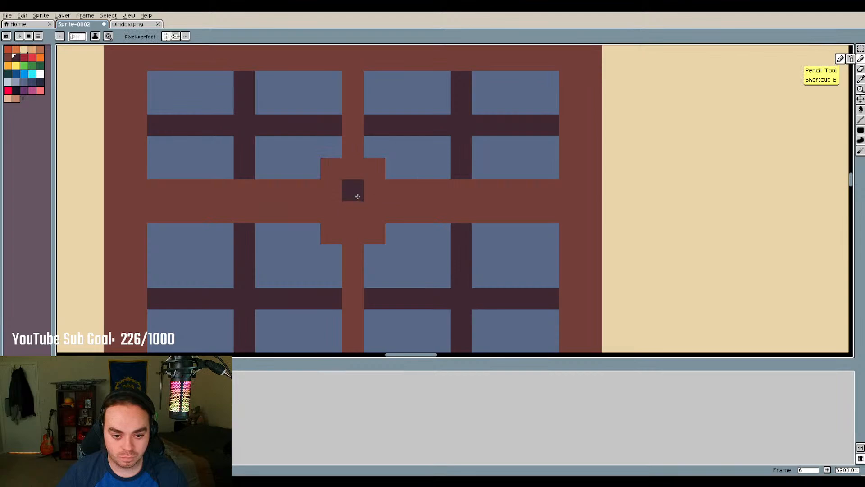
{"action": "left_click_drag", "start_coordinate": [355, 193], "coordinate": [354, 211]}
{"action": "scroll", "coordinate": [417, 185], "scroll_direction": "down", "scroll_amount": 3}
{"action": "scroll", "coordinate": [352, 149], "scroll_direction": "down", "scroll_amount": 2}
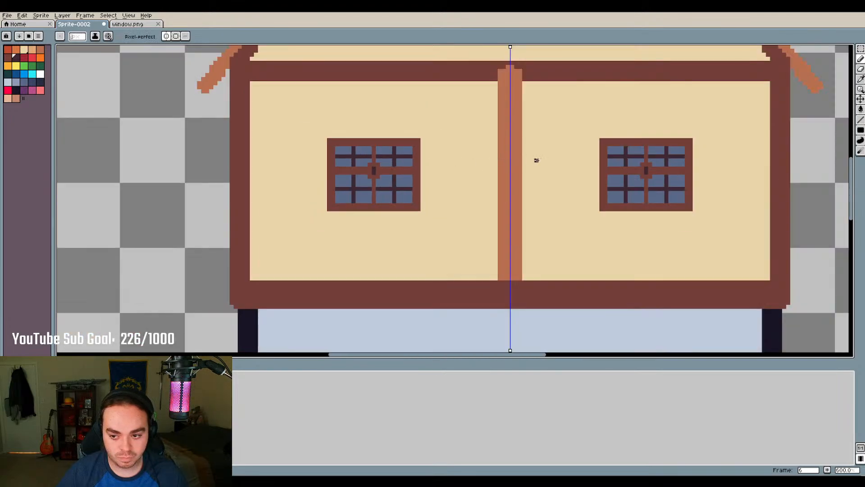
Paint the two-pixel-tall latch in the window's centre block near-black
{"action": "scroll", "coordinate": [389, 164], "scroll_direction": "up", "scroll_amount": 5}
{"action": "left_click", "coordinate": [17, 91]}
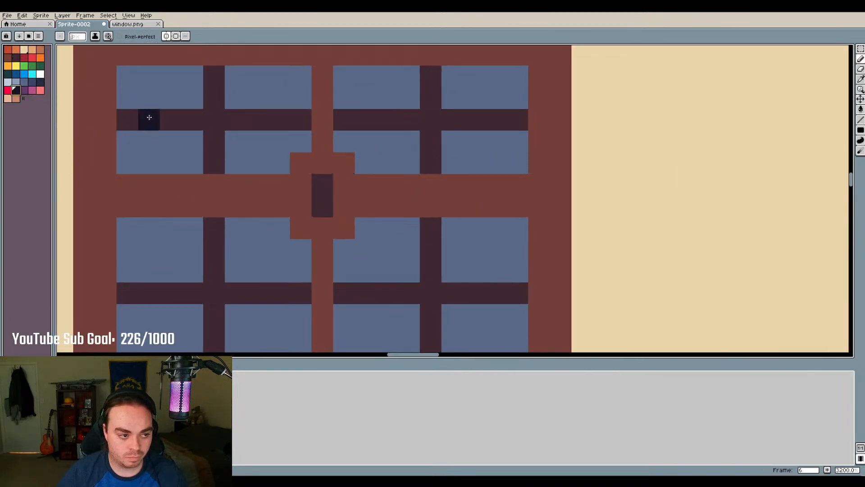
{"action": "left_click_drag", "start_coordinate": [320, 182], "coordinate": [328, 197]}
{"action": "scroll", "coordinate": [366, 141], "scroll_direction": "down", "scroll_amount": 3}
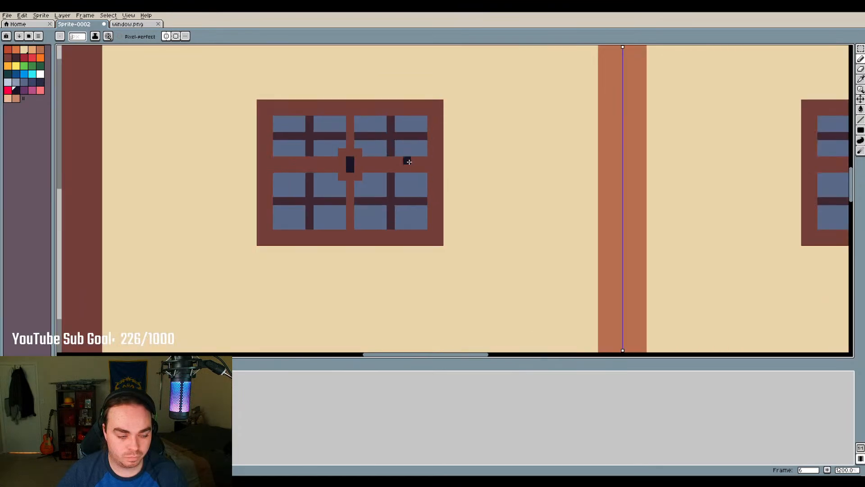
{"action": "scroll", "coordinate": [385, 186], "scroll_direction": "down", "scroll_amount": 2}
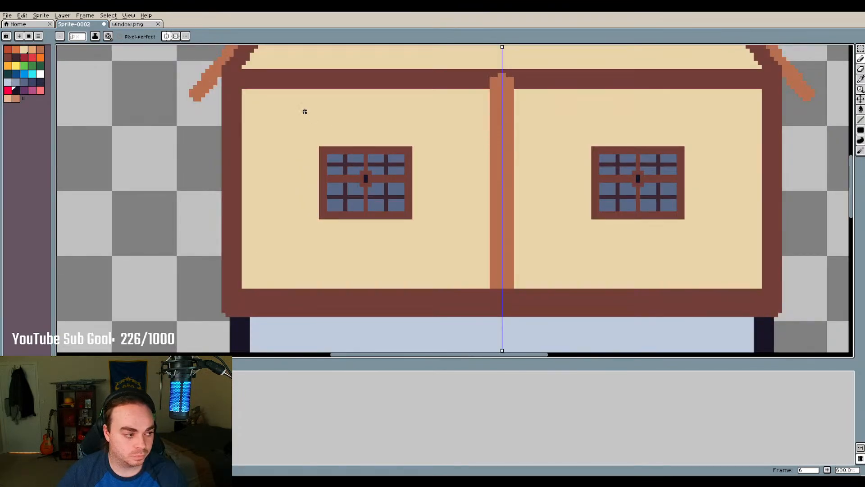
Recolour the upper-floor window frames with the orange-brown used for the central wall post
{"action": "scroll", "coordinate": [345, 119], "scroll_direction": "up", "scroll_amount": 1}
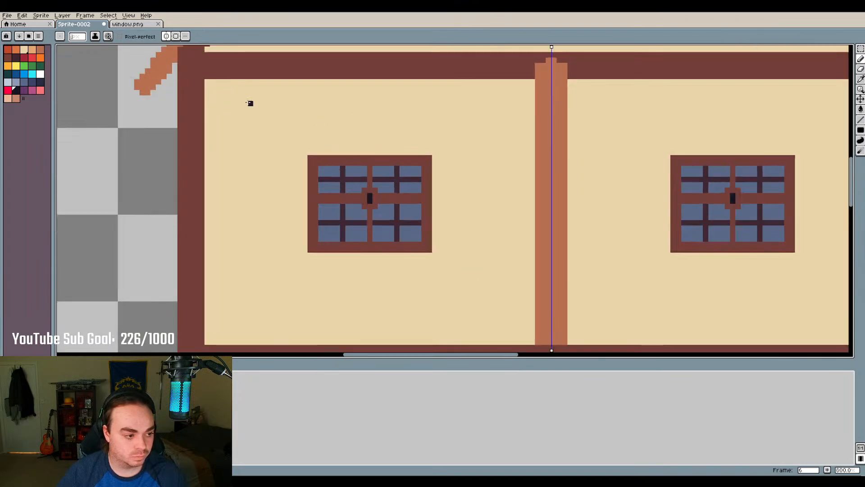
{"action": "left_click", "coordinate": [16, 57]}
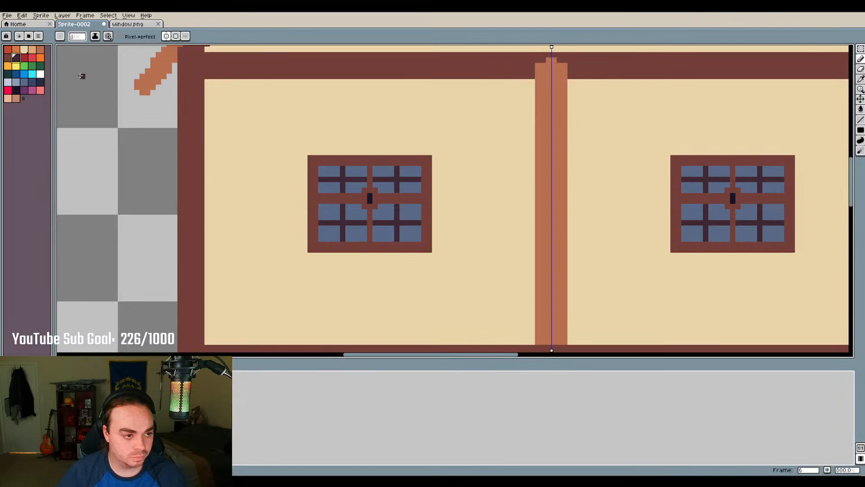
{"action": "left_click", "coordinate": [41, 49]}
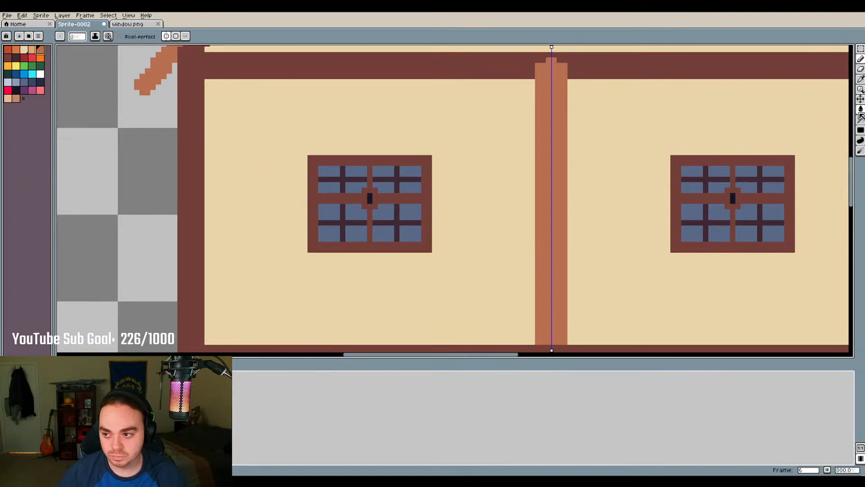
{"action": "left_click", "coordinate": [860, 112]}
{"action": "left_click", "coordinate": [684, 168]}
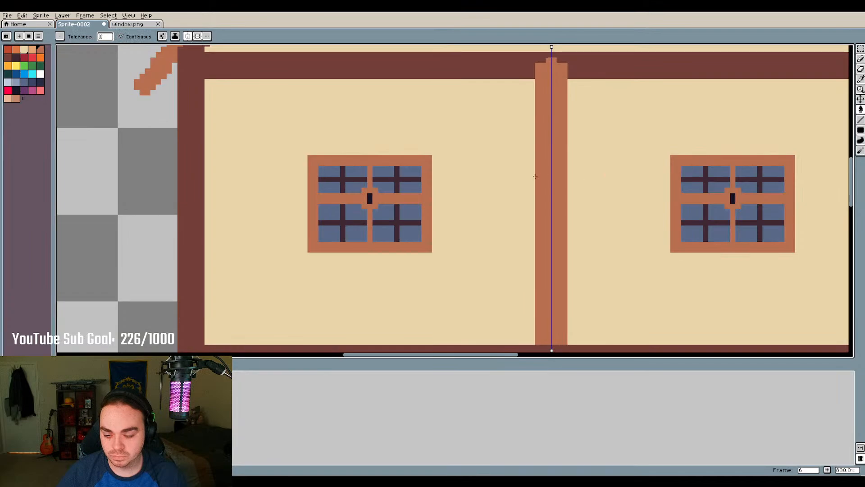
Draw a reddish-brown lintel three pixels tall above each upper-floor window, overhanging the frame by two pixels on both sides
{"action": "left_click", "coordinate": [15, 60]}
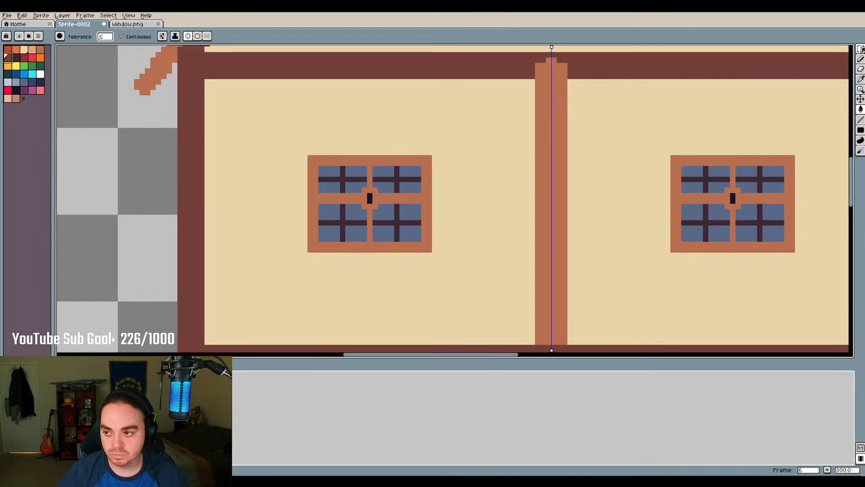
{"action": "left_click", "coordinate": [859, 61]}
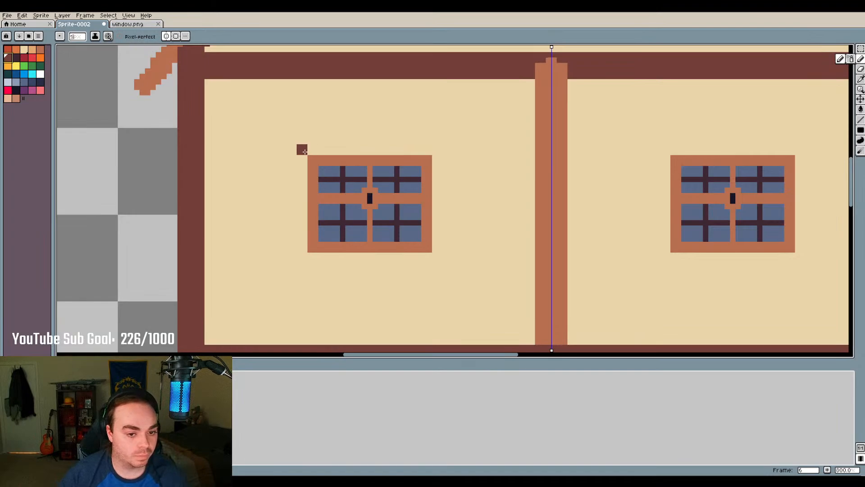
{"action": "mouse_move", "coordinate": [302, 151]}
{"action": "left_mouse_down"}
{"action": "mouse_move", "coordinate": [302, 134]}
{"action": "mouse_move", "coordinate": [314, 147]}
{"action": "mouse_move", "coordinate": [438, 151]}
{"action": "mouse_move", "coordinate": [353, 147]}
{"action": "left_mouse_up"}
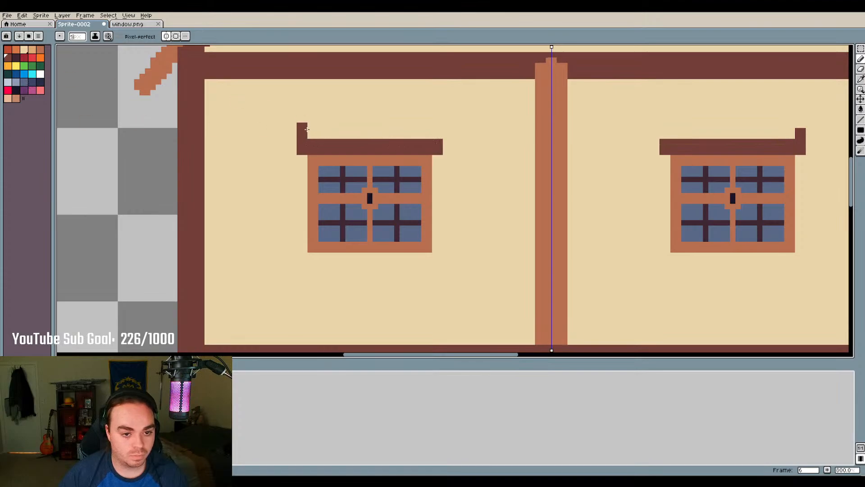
{"action": "scroll", "coordinate": [324, 116], "scroll_direction": "down", "scroll_amount": 4}
{"action": "scroll", "coordinate": [354, 120], "scroll_direction": "up", "scroll_amount": 2}
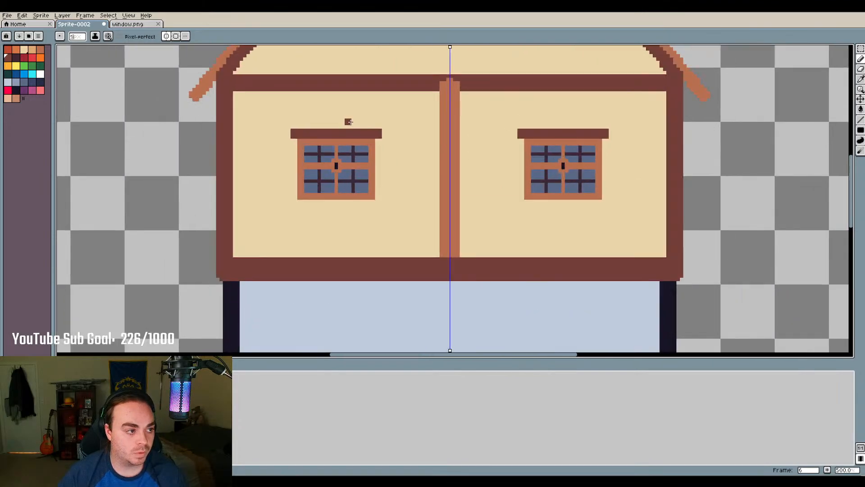
{"action": "scroll", "coordinate": [352, 122], "scroll_direction": "down", "scroll_amount": 1}
{"action": "left_click", "coordinate": [366, 124]}
Try painting the upper-floor window lintels grey-blue and one pixel larger at the top and both ends, and undo it
{"action": "scroll", "coordinate": [367, 125], "scroll_direction": "up", "scroll_amount": 3}
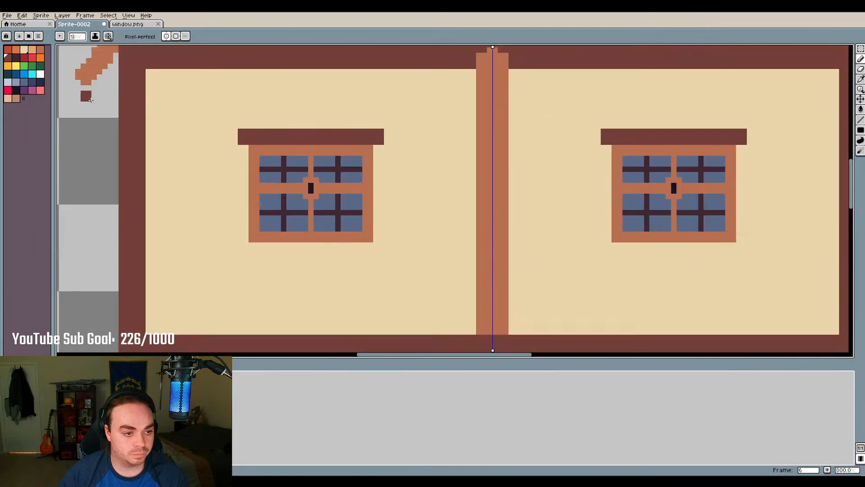
{"action": "left_click", "coordinate": [8, 82]}
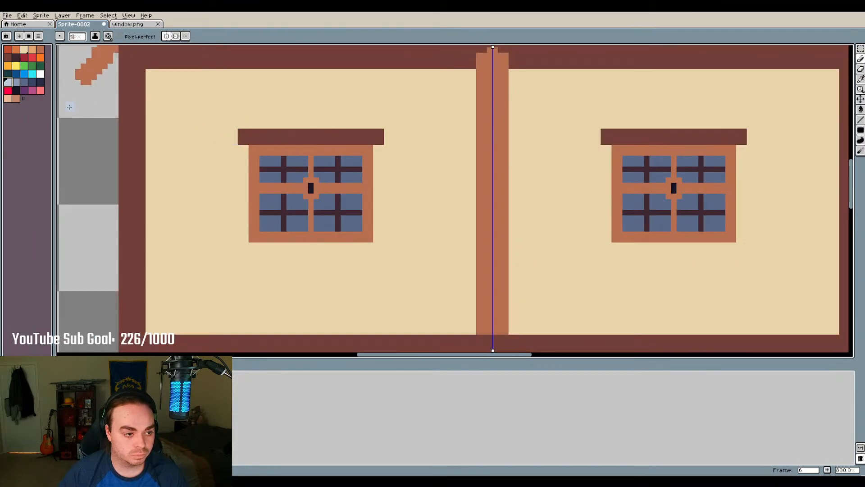
{"action": "left_click", "coordinate": [18, 83]}
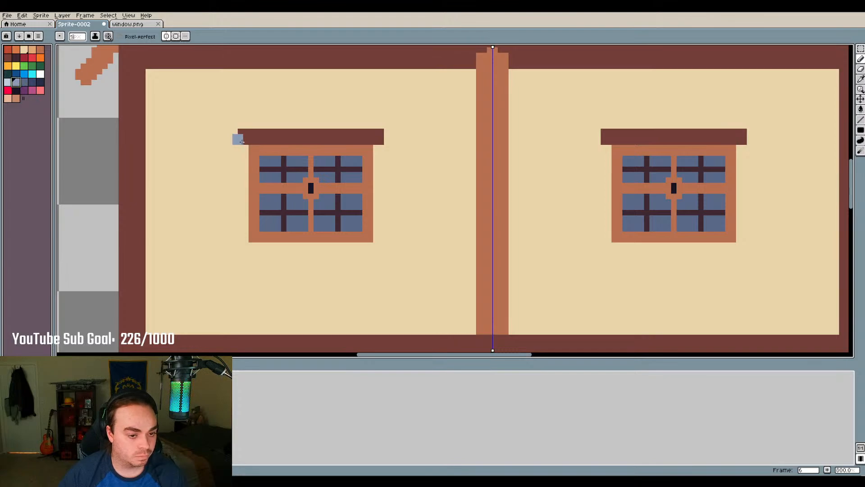
{"action": "left_click", "coordinate": [241, 141]}
{"action": "left_click_drag", "start_coordinate": [240, 130], "coordinate": [384, 130]}
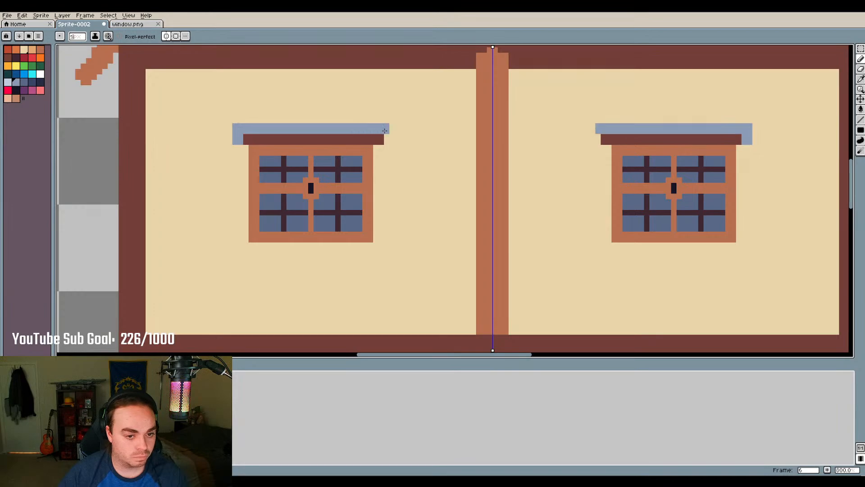
{"action": "left_click_drag", "start_coordinate": [385, 141], "coordinate": [254, 140]}
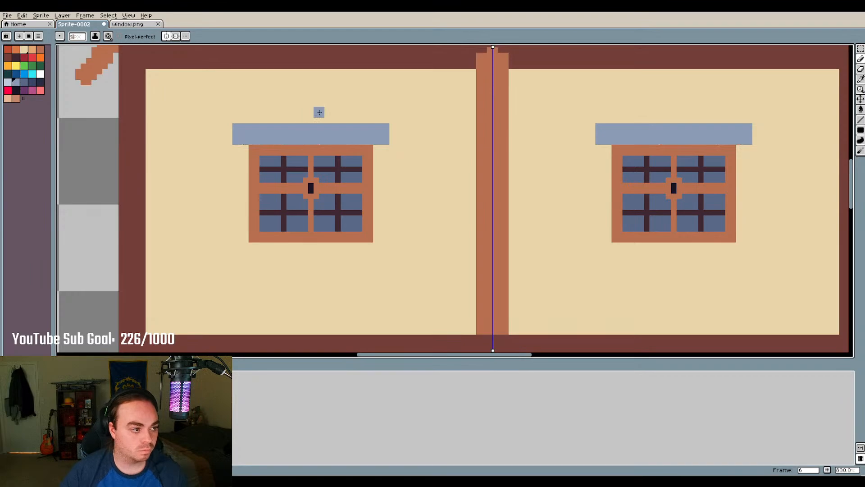
{"action": "key", "text": "v"}
{"action": "key", "text": "ctrl+z"}
{"action": "key", "text": "ctrl+z"}
{"action": "key", "text": "ctrl+z"}
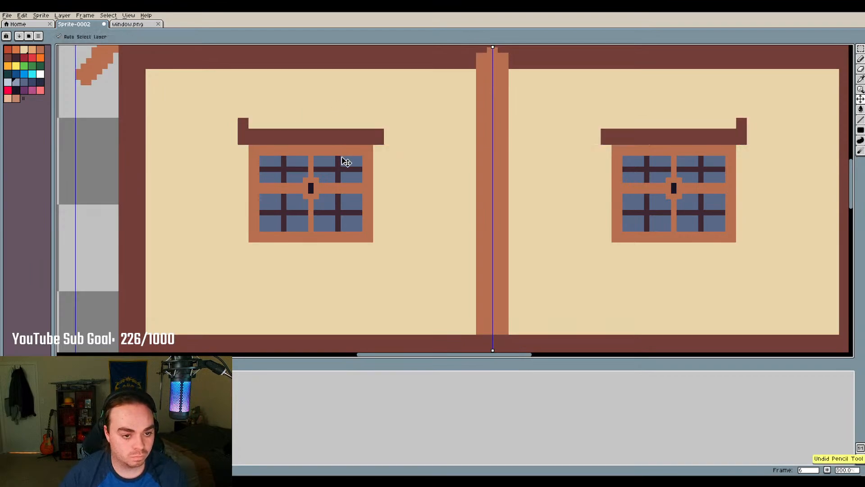
{"action": "key", "text": "b"}
{"action": "left_click_drag", "start_coordinate": [241, 120], "coordinate": [240, 126]}
{"action": "scroll", "coordinate": [261, 123], "scroll_direction": "down", "scroll_amount": 4}
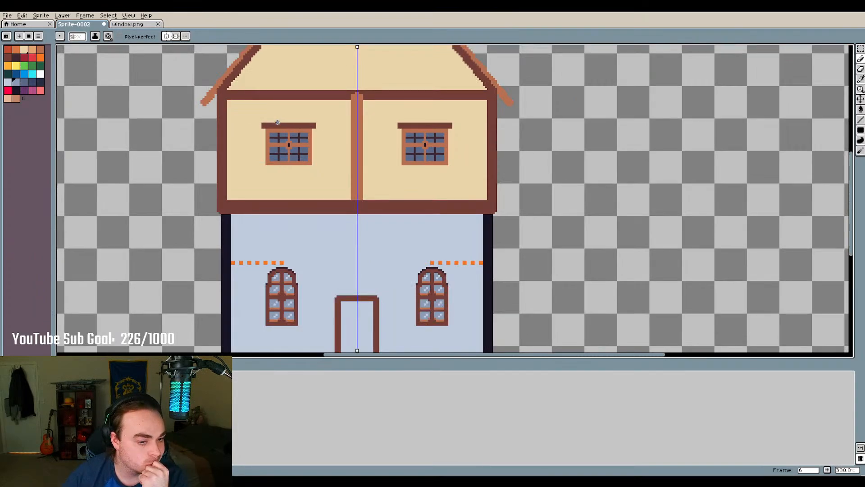
{"action": "scroll", "coordinate": [277, 122], "scroll_direction": "up", "scroll_amount": 2}
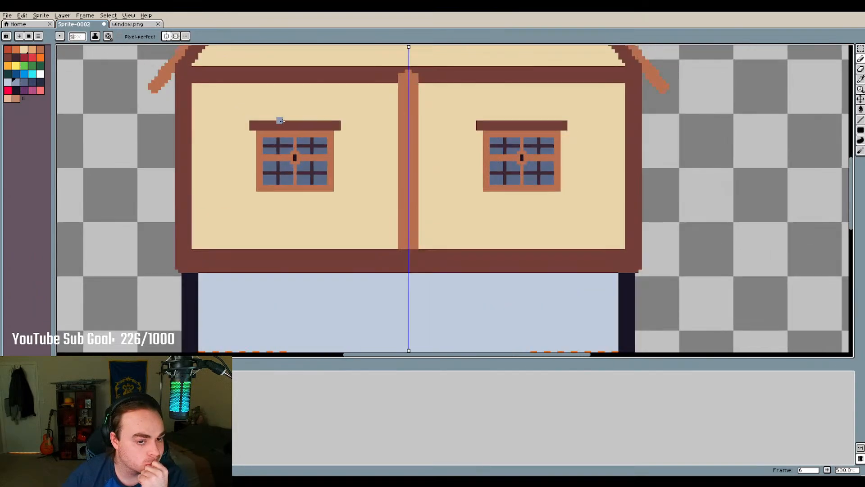
Draw four-pixel-wide reddish-brown jambs down both sides of each upper-floor window, starting from the lintel ends
{"action": "left_click", "coordinate": [9, 58]}
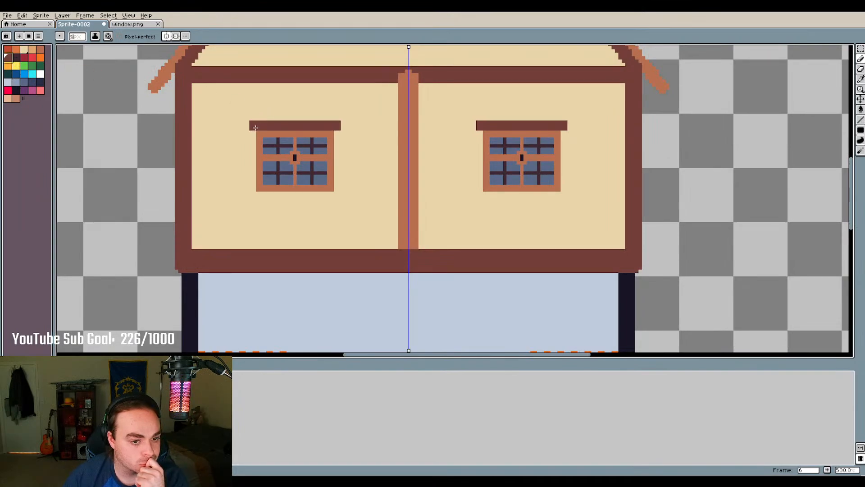
{"action": "left_click", "coordinate": [248, 126]}
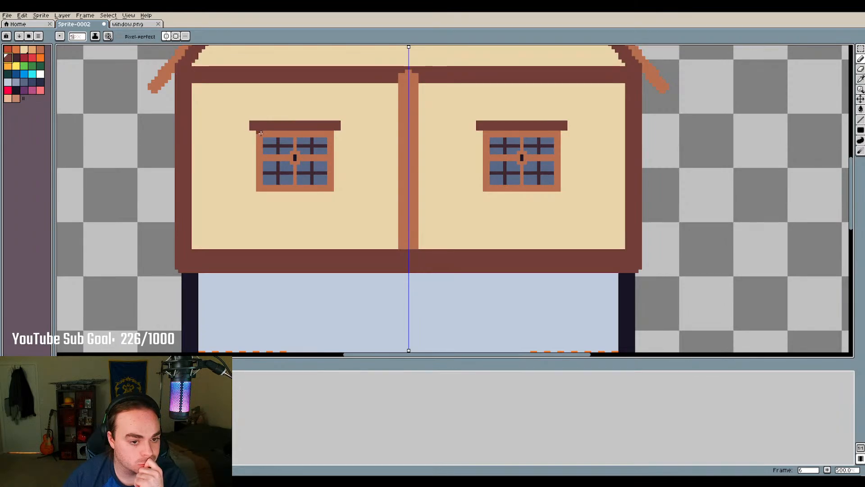
{"action": "left_click_drag", "start_coordinate": [260, 133], "coordinate": [255, 156]}
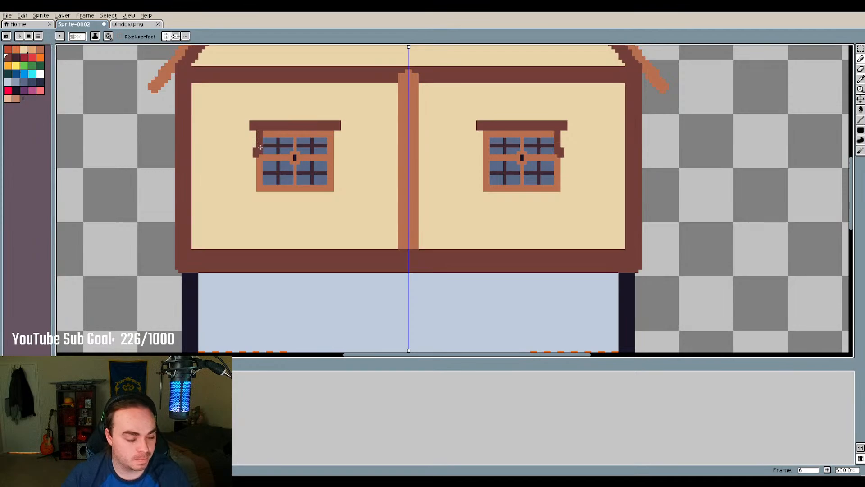
{"action": "key", "text": "ctrl+z"}
{"action": "scroll", "coordinate": [259, 137], "scroll_direction": "up", "scroll_amount": 3}
{"action": "key", "text": "plus"}
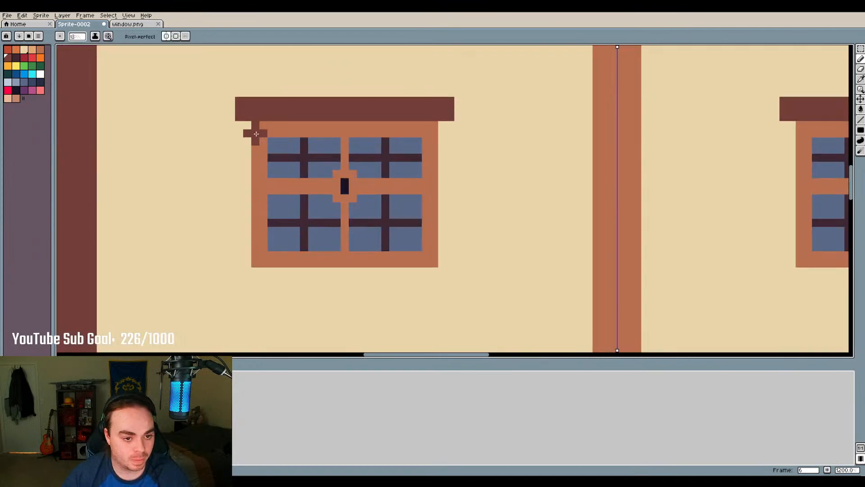
{"action": "left_click_drag", "start_coordinate": [256, 134], "coordinate": [255, 190]}
{"action": "key", "text": "ctrl+z"}
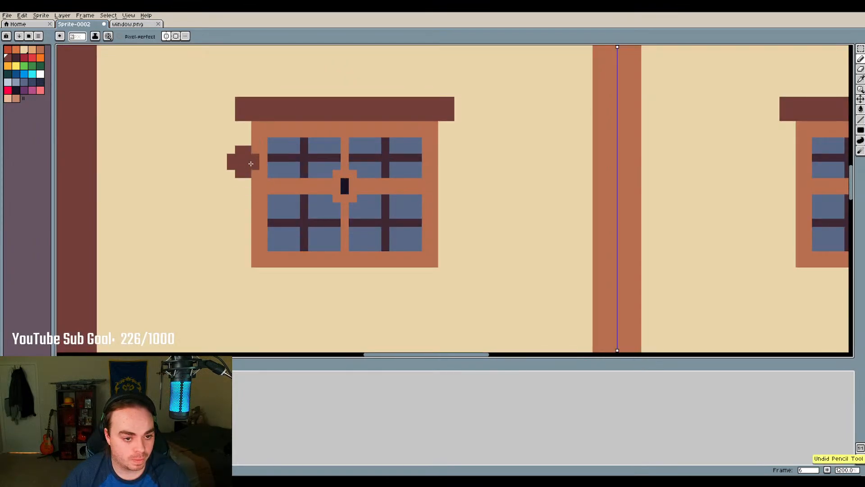
{"action": "left_click_drag", "start_coordinate": [255, 134], "coordinate": [253, 186]}
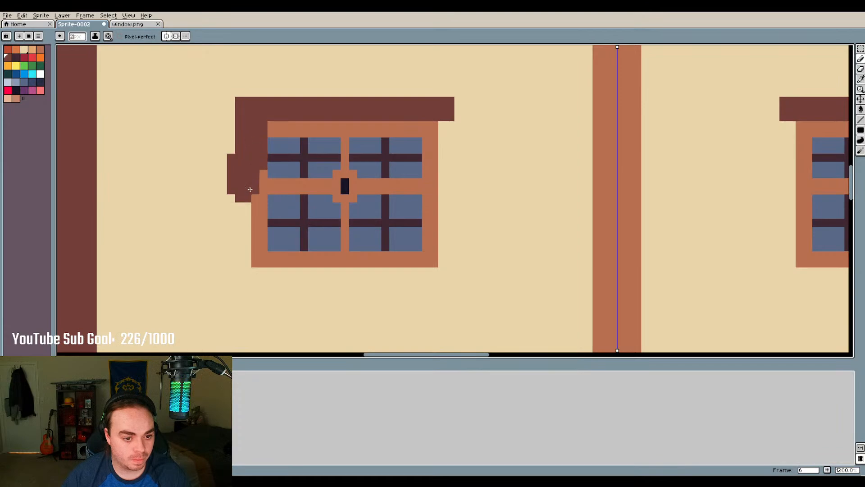
{"action": "key", "text": "ctrl+z"}
{"action": "left_click_drag", "start_coordinate": [253, 135], "coordinate": [257, 254]}
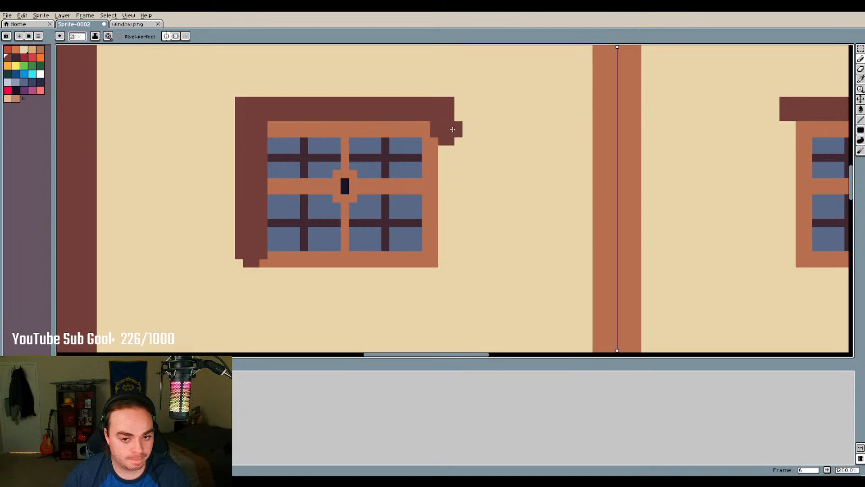
{"action": "left_click_drag", "start_coordinate": [439, 127], "coordinate": [440, 256]}
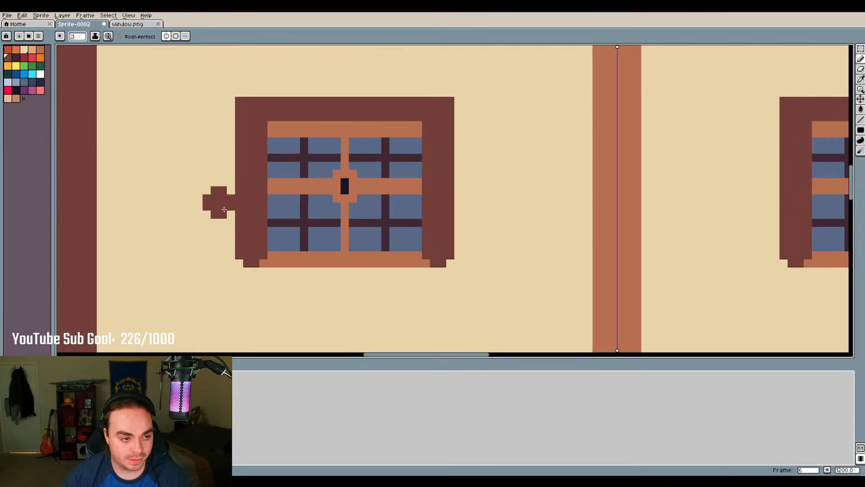
Square off the lower corners of the window surrounds and draw a two-pixel-tall reddish-brown sill over the frames' bottom rail
{"action": "key", "text": "v"}
{"action": "key", "text": "b"}
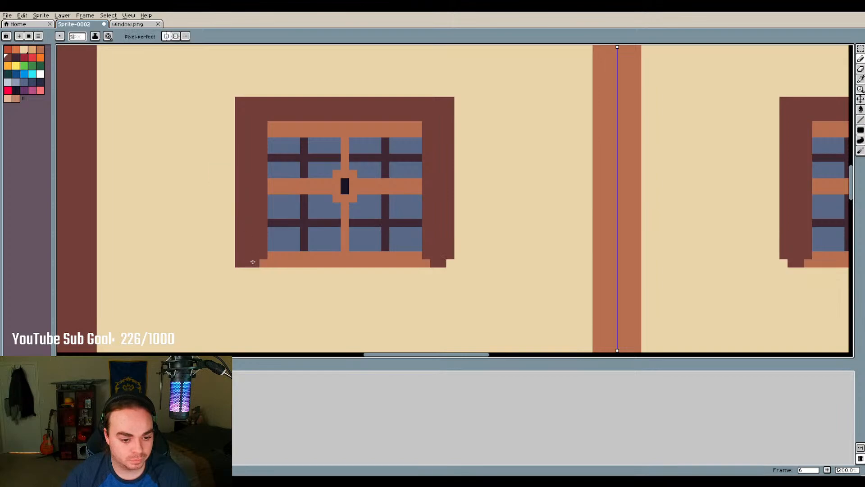
{"action": "left_click", "coordinate": [264, 263]}
{"action": "left_click", "coordinate": [426, 263]}
{"action": "left_click_drag", "start_coordinate": [445, 263], "coordinate": [269, 259]}
{"action": "left_click", "coordinate": [368, 211]}
{"action": "scroll", "coordinate": [369, 211], "scroll_direction": "down", "scroll_amount": 5}
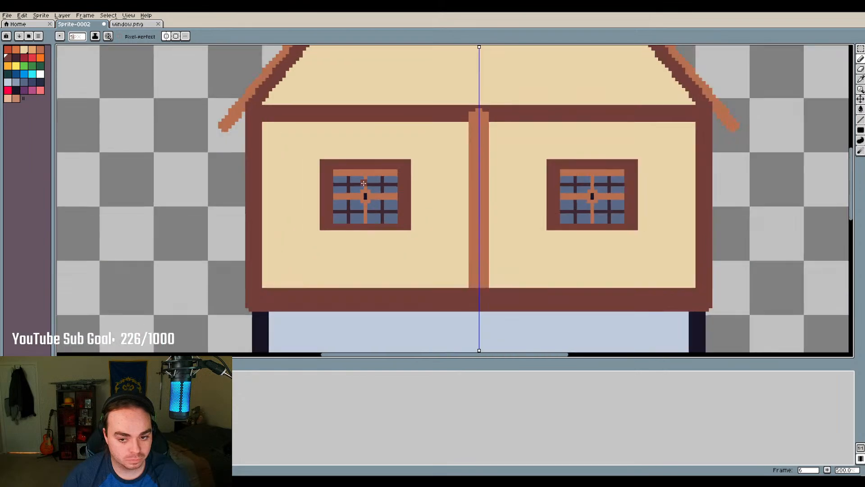
Draw three-pixel-wide reddish-brown posts from both upper corners of each window surround up to the horizontal beam
{"action": "scroll", "coordinate": [387, 141], "scroll_direction": "up", "scroll_amount": 3}
{"action": "scroll", "coordinate": [341, 154], "scroll_direction": "up", "scroll_amount": 2}
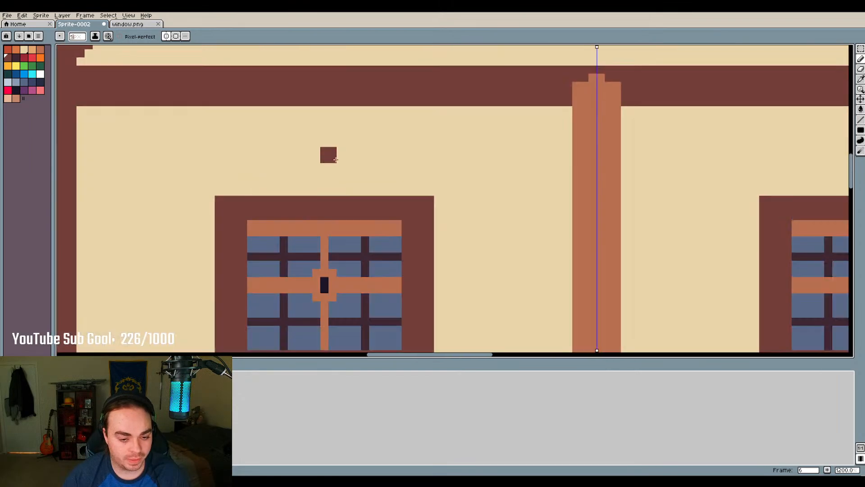
{"action": "scroll", "coordinate": [326, 162], "scroll_direction": "down", "scroll_amount": 1}
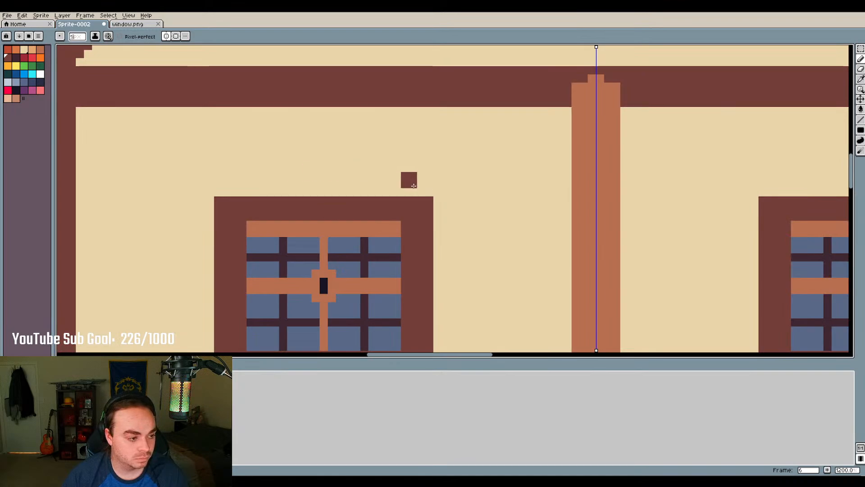
{"action": "left_click", "coordinate": [414, 113]}
{"action": "left_click", "coordinate": [427, 115]}
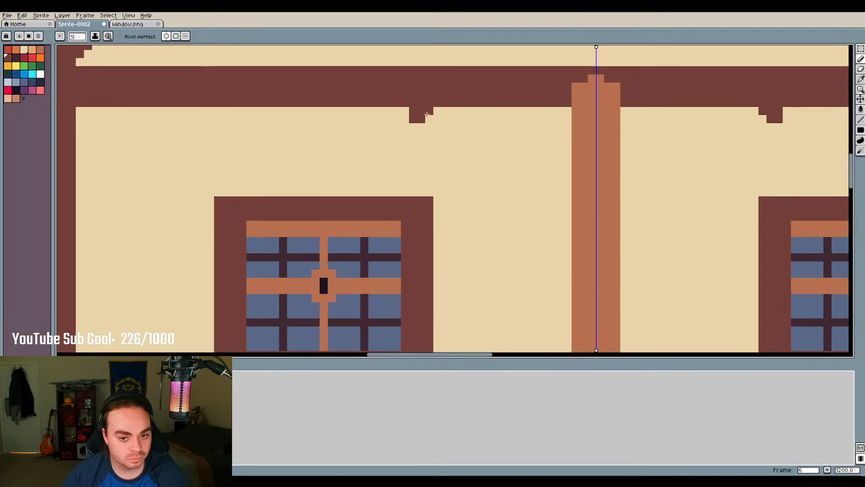
{"action": "mouse_move", "coordinate": [427, 115]}
{"action": "left_mouse_down"}
{"action": "mouse_move", "coordinate": [424, 194]}
{"action": "mouse_move", "coordinate": [432, 169]}
{"action": "left_mouse_up"}
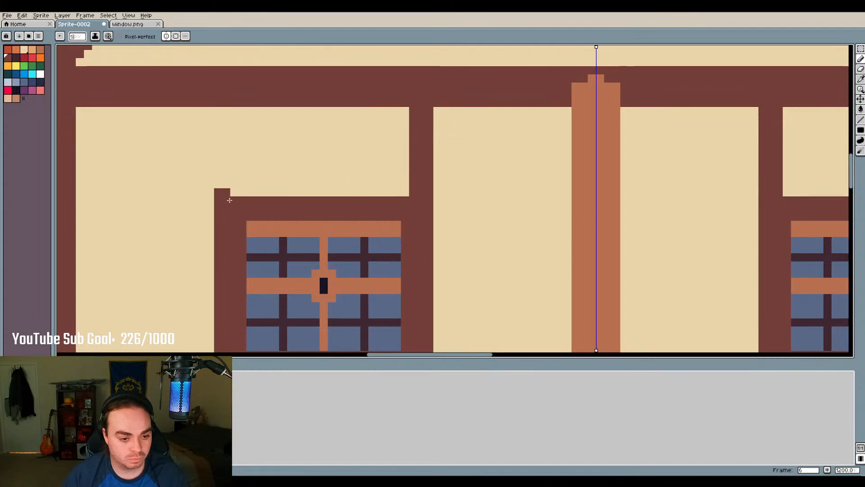
{"action": "mouse_move", "coordinate": [232, 199]}
{"action": "left_mouse_down"}
{"action": "mouse_move", "coordinate": [231, 109]}
{"action": "mouse_move", "coordinate": [230, 161]}
{"action": "left_mouse_up"}
{"action": "scroll", "coordinate": [229, 186], "scroll_direction": "down", "scroll_amount": 4}
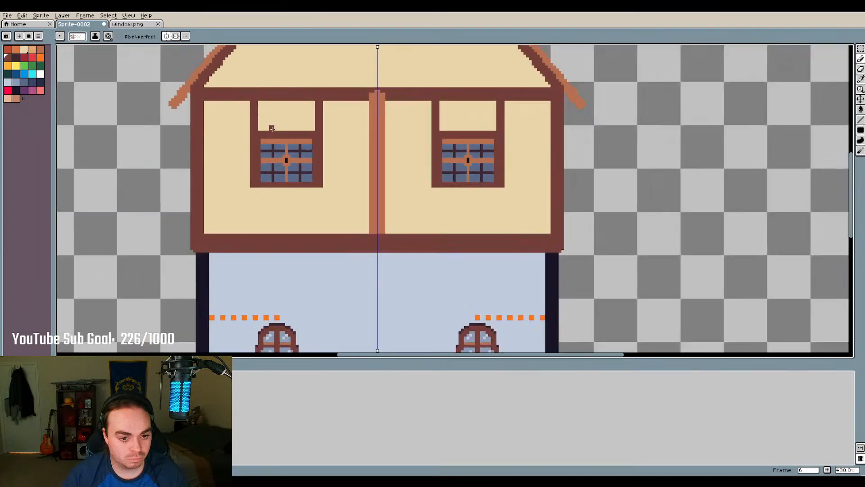
Extend three-pixel-wide reddish-brown posts from both lower corners of each window surround down to the floor beam
{"action": "scroll", "coordinate": [337, 169], "scroll_direction": "up", "scroll_amount": 3}
{"action": "left_click_drag", "start_coordinate": [329, 151], "coordinate": [323, 245]}
{"action": "key", "text": "ctrl+z"}
{"action": "left_click", "coordinate": [198, 161]}
{"action": "left_click_drag", "start_coordinate": [191, 159], "coordinate": [197, 238]}
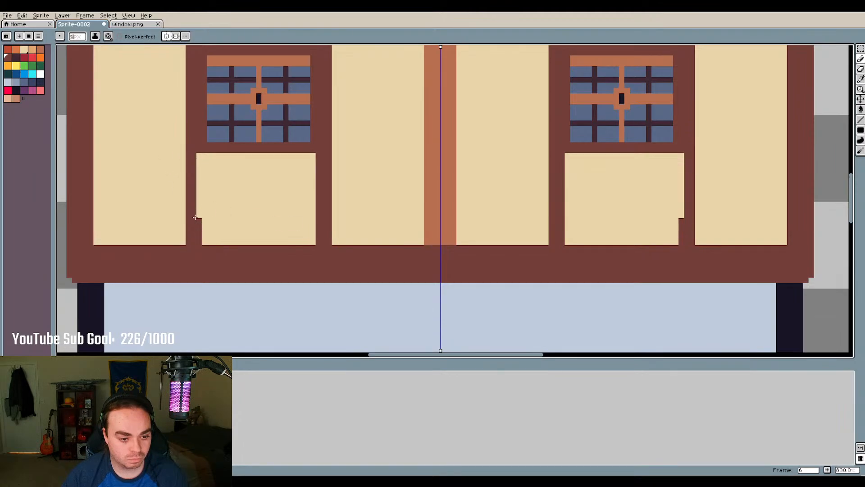
{"action": "left_click_drag", "start_coordinate": [195, 203], "coordinate": [196, 172]}
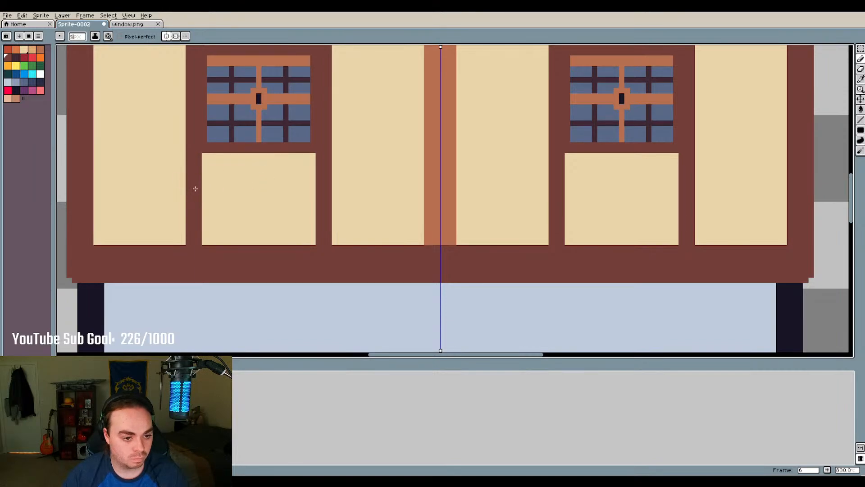
Draw a centred three-pixel-wide reddish-brown post between each window's lintel and the beam above it
{"action": "scroll", "coordinate": [195, 189], "scroll_direction": "down", "scroll_amount": 3}
{"action": "scroll", "coordinate": [234, 151], "scroll_direction": "up", "scroll_amount": 5}
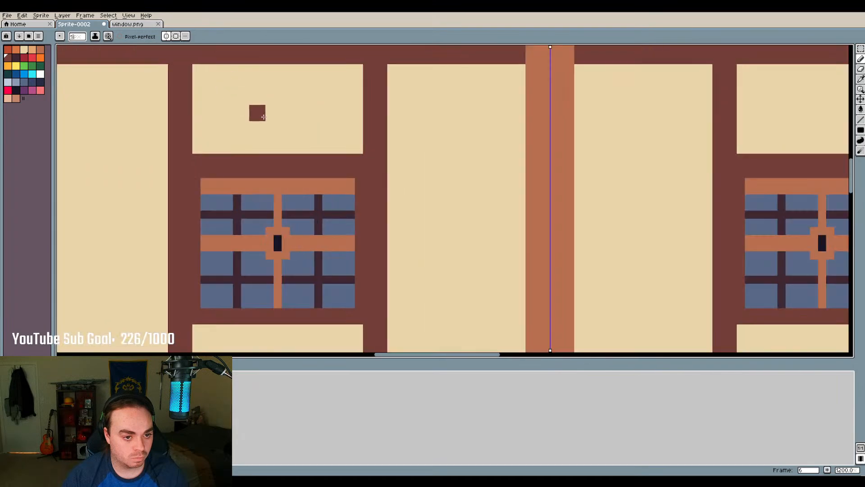
{"action": "left_click_drag", "start_coordinate": [274, 148], "coordinate": [266, 106]}
{"action": "key", "text": "ctrl+z"}
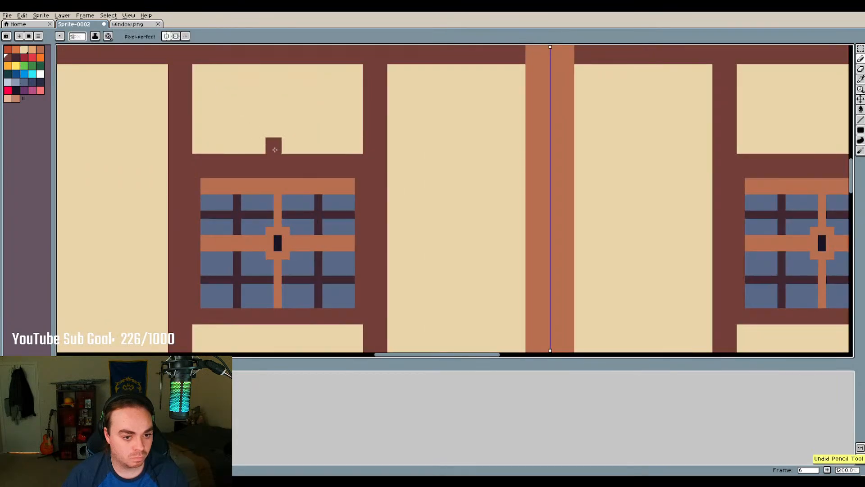
{"action": "mouse_move", "coordinate": [274, 150]}
{"action": "left_mouse_down"}
{"action": "mouse_move", "coordinate": [274, 74]}
{"action": "mouse_move", "coordinate": [282, 73]}
{"action": "mouse_move", "coordinate": [282, 145]}
{"action": "left_mouse_up"}
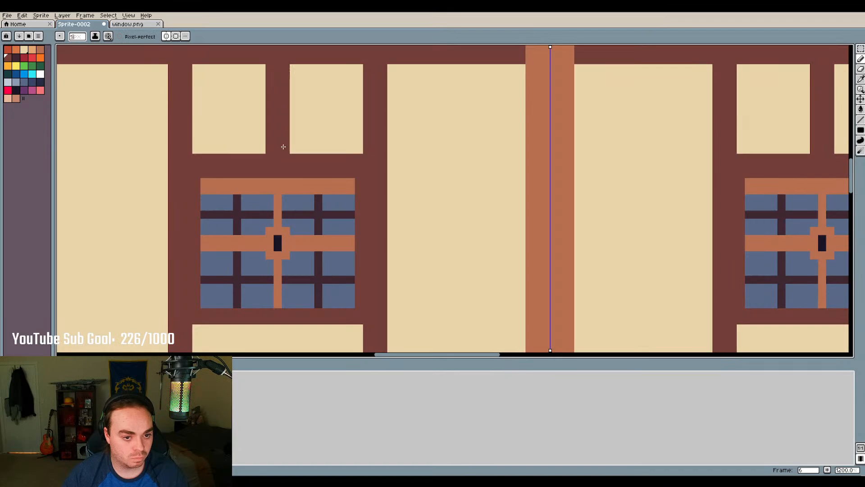
Draw a centred three-pixel-wide reddish-brown post between each window's sill and the floor beam
{"action": "scroll", "coordinate": [282, 148], "scroll_direction": "down", "scroll_amount": 4}
{"action": "scroll", "coordinate": [276, 221], "scroll_direction": "up", "scroll_amount": 5}
{"action": "mouse_move", "coordinate": [277, 215]}
{"action": "left_mouse_down"}
{"action": "mouse_move", "coordinate": [276, 278]}
{"action": "mouse_move", "coordinate": [275, 213]}
{"action": "mouse_move", "coordinate": [266, 153]}
{"action": "mouse_move", "coordinate": [271, 275]}
{"action": "mouse_move", "coordinate": [261, 153]}
{"action": "mouse_move", "coordinate": [263, 216]}
{"action": "left_mouse_up"}
{"action": "scroll", "coordinate": [274, 279], "scroll_direction": "down", "scroll_amount": 3}
{"action": "scroll", "coordinate": [269, 261], "scroll_direction": "up", "scroll_amount": 2}
{"action": "key", "text": "ctrl+z"}
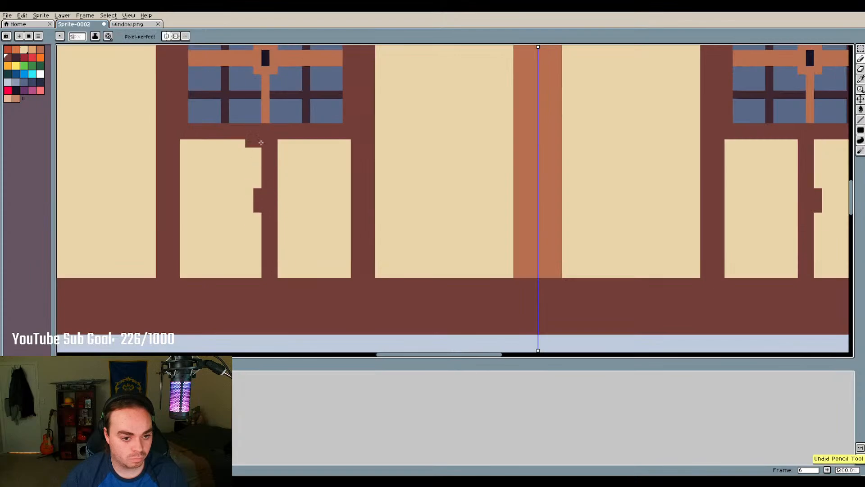
{"action": "left_click_drag", "start_coordinate": [264, 147], "coordinate": [258, 241]}
{"action": "key", "text": "ctrl+z"}
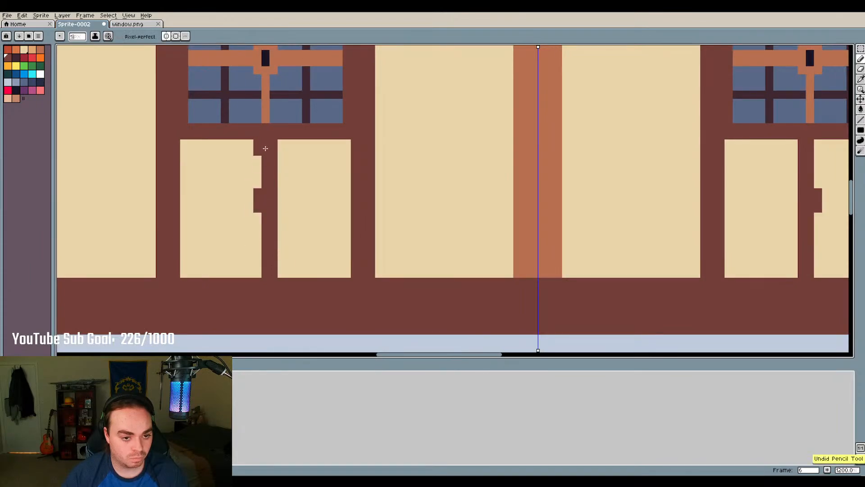
{"action": "left_click_drag", "start_coordinate": [266, 147], "coordinate": [263, 276]}
{"action": "scroll", "coordinate": [281, 172], "scroll_direction": "down", "scroll_amount": 5}
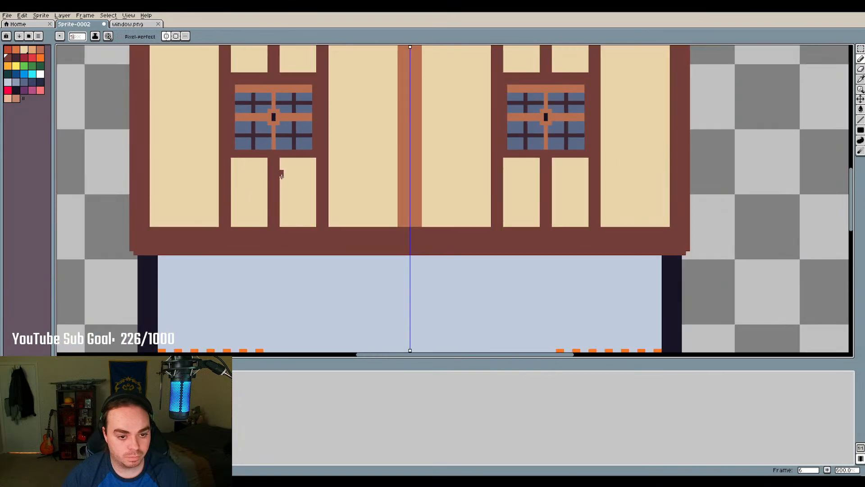
Examine the upper-floor timber framing and the empty gable wall under the roof
{"action": "scroll", "coordinate": [287, 202], "scroll_direction": "down", "scroll_amount": 3}
{"action": "scroll", "coordinate": [299, 87], "scroll_direction": "up", "scroll_amount": 3}
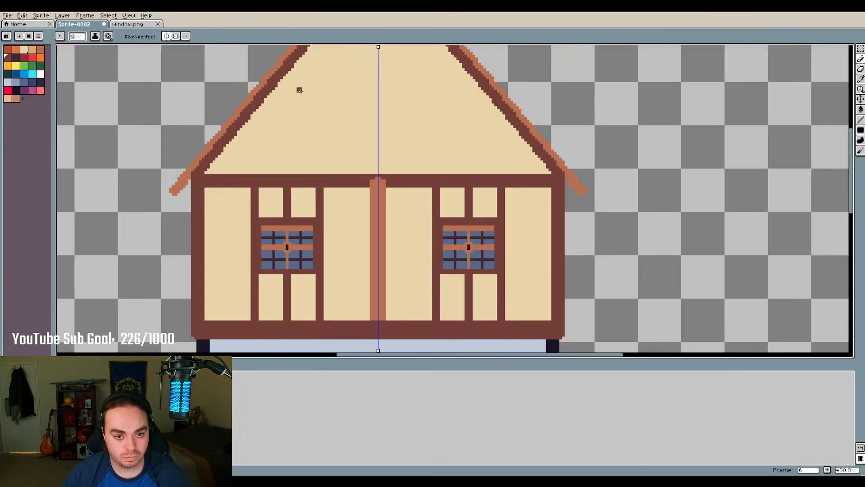
{"action": "scroll", "coordinate": [355, 173], "scroll_direction": "down", "scroll_amount": 1}
{"action": "scroll", "coordinate": [355, 174], "scroll_direction": "down", "scroll_amount": 2}
{"action": "scroll", "coordinate": [349, 178], "scroll_direction": "up", "scroll_amount": 3}
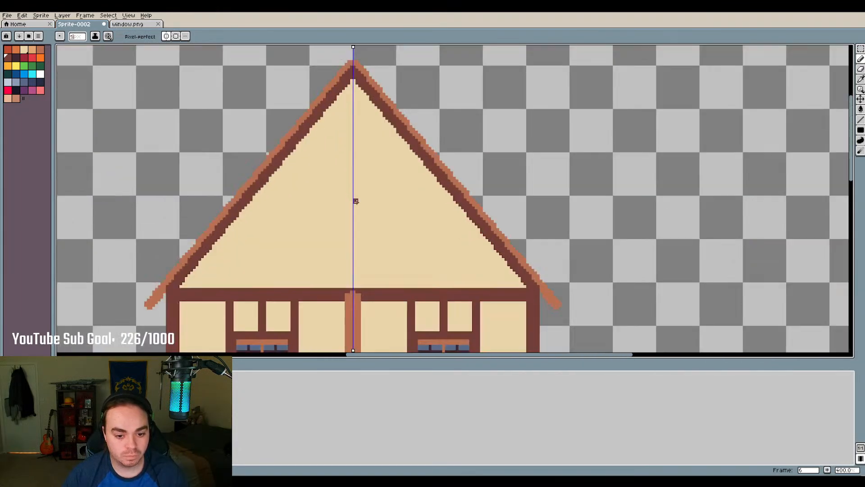
{"action": "scroll", "coordinate": [84, 39], "scroll_direction": "up", "scroll_amount": 3}
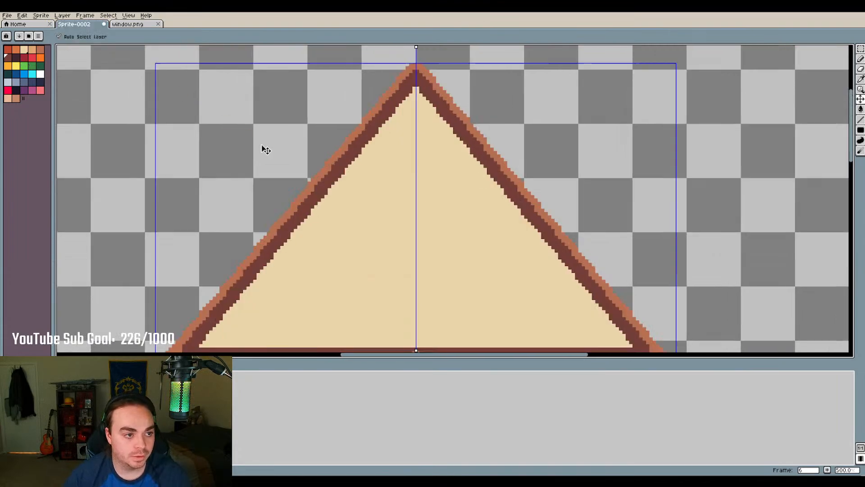
{"action": "scroll", "coordinate": [414, 168], "scroll_direction": "down", "scroll_amount": 2}
{"action": "scroll", "coordinate": [413, 218], "scroll_direction": "up", "scroll_amount": 1}
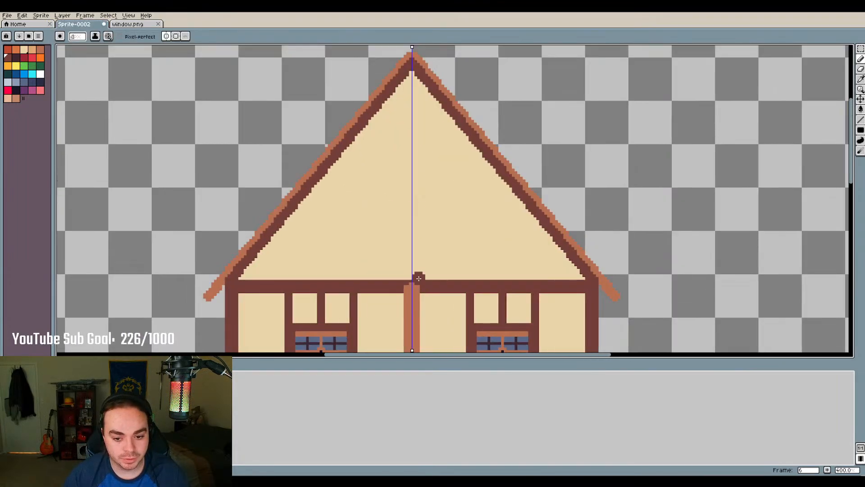
{"action": "scroll", "coordinate": [412, 277], "scroll_direction": "up", "scroll_amount": 1}
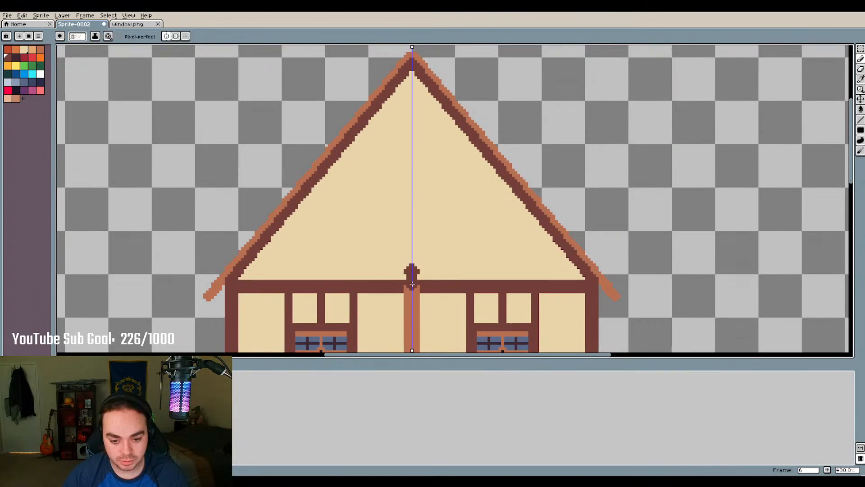
{"action": "key", "text": "ctrl+z"}
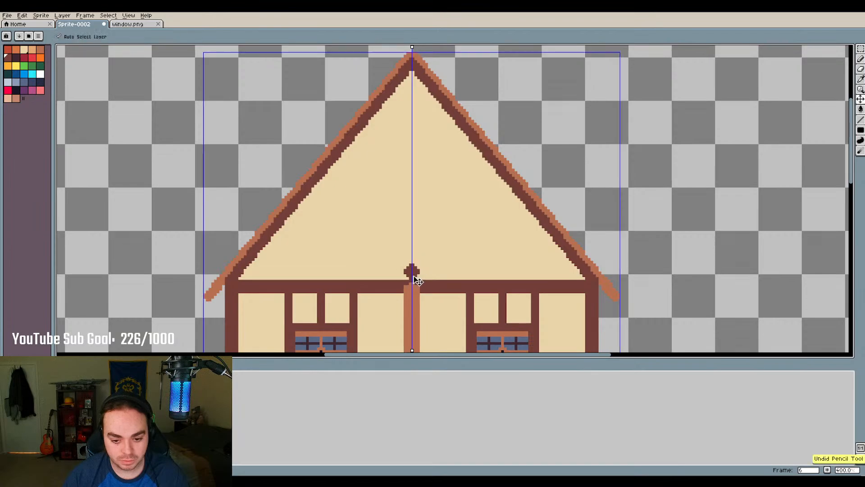
{"action": "left_click_drag", "start_coordinate": [412, 279], "coordinate": [411, 126]}
{"action": "key", "text": "ctrl+z"}
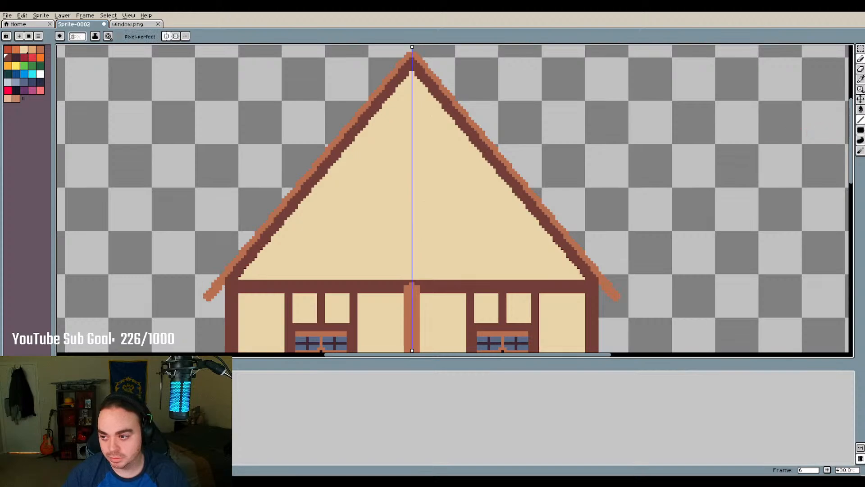
Switch to the Line tool and turn off vertical symmetry for drawing along the gable wall's centre line
{"action": "left_click", "coordinate": [860, 119]}
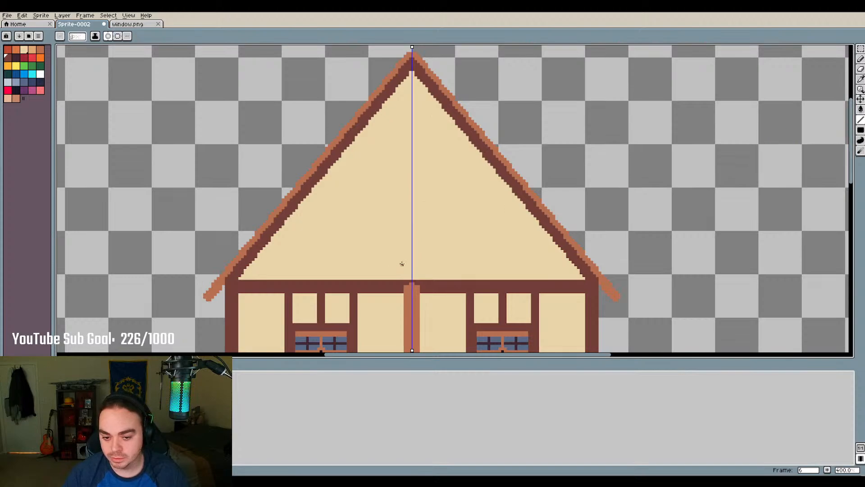
{"action": "left_click_drag", "start_coordinate": [411, 256], "coordinate": [371, 247]}
{"action": "key", "text": "ctrl+z"}
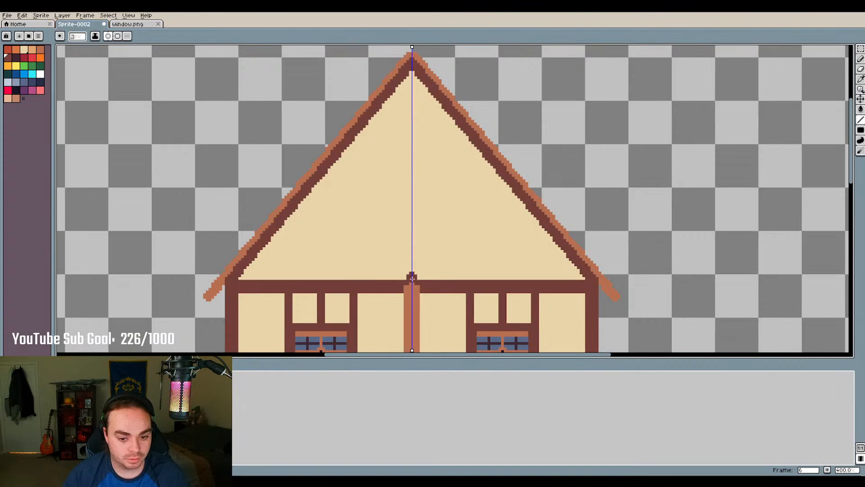
{"action": "scroll", "coordinate": [412, 278], "scroll_direction": "up", "scroll_amount": 1}
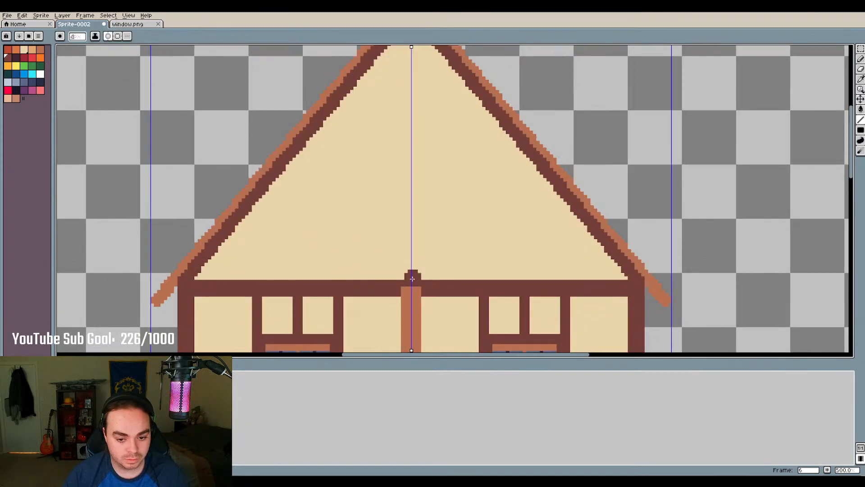
{"action": "key", "text": "ctrl"}
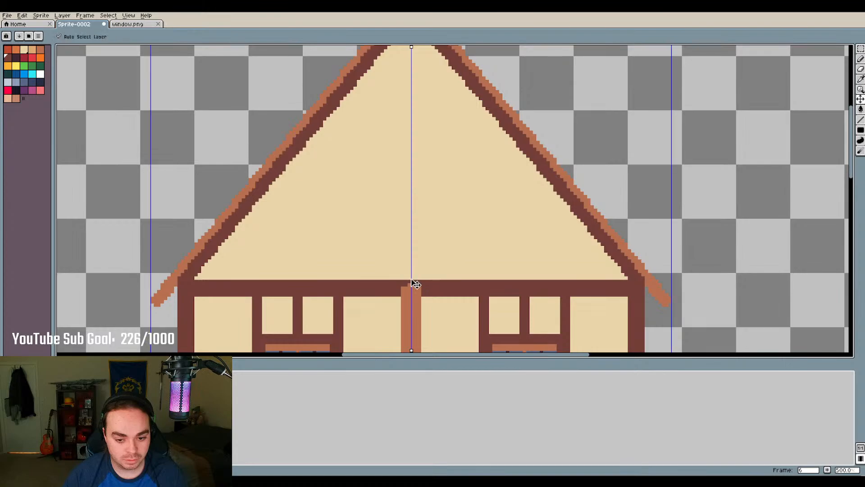
{"action": "key", "text": "ctrl"}
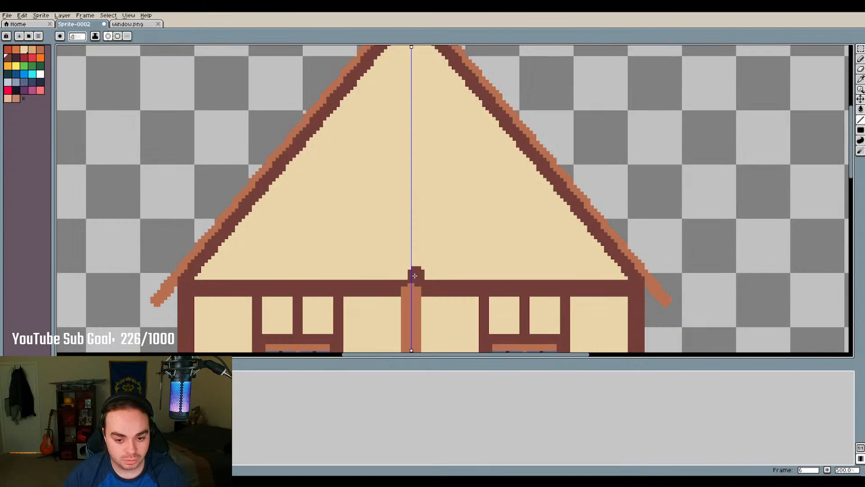
{"action": "scroll", "coordinate": [411, 272], "scroll_direction": "up", "scroll_amount": 3}
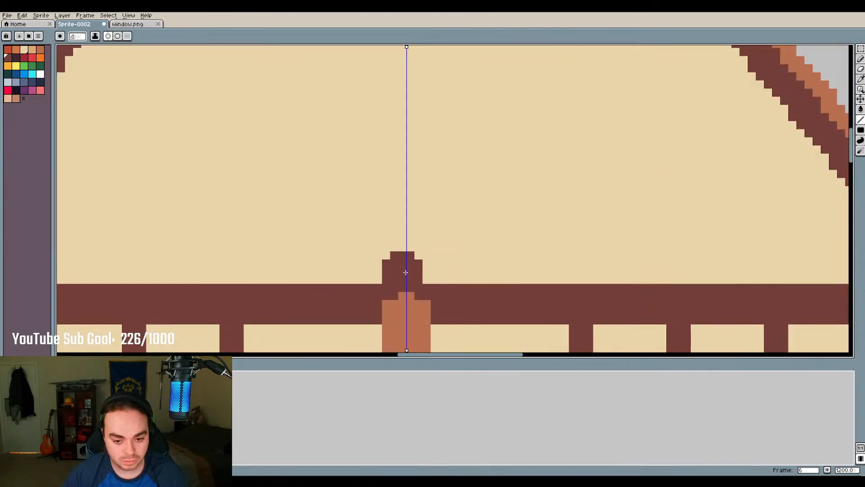
{"action": "key", "text": "ctrl"}
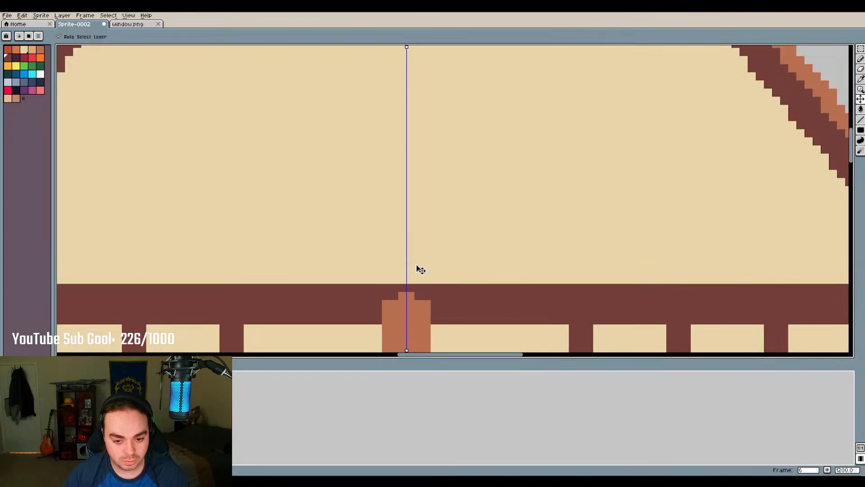
{"action": "scroll", "coordinate": [410, 269], "scroll_direction": "down", "scroll_amount": 2}
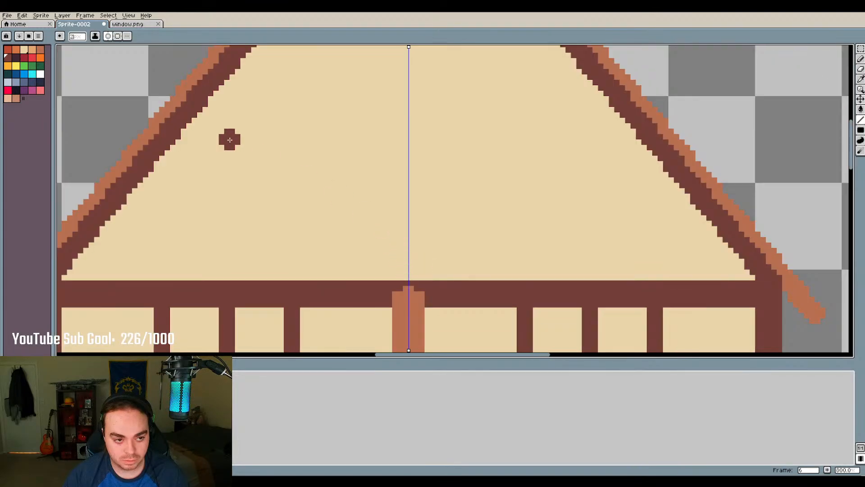
{"action": "left_click", "coordinate": [106, 39]}
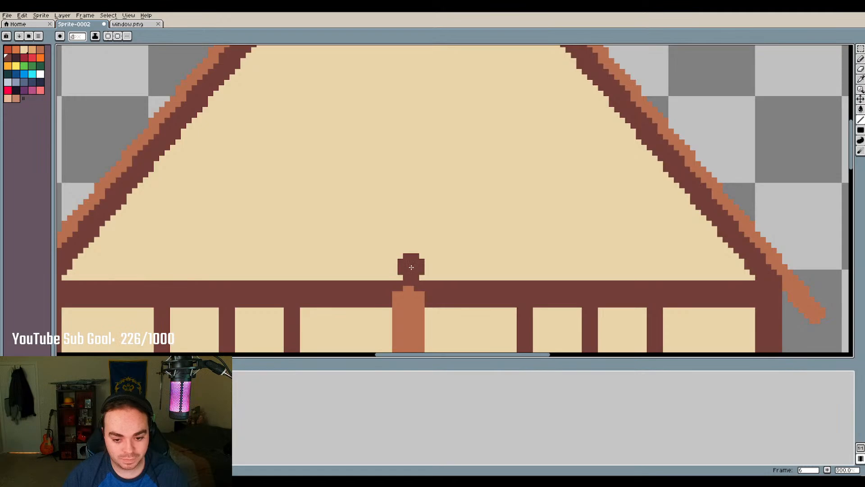
Draw a dark brown vertical beam from the centre of the horizontal beam up to the roof peak
{"action": "key", "text": "minus"}
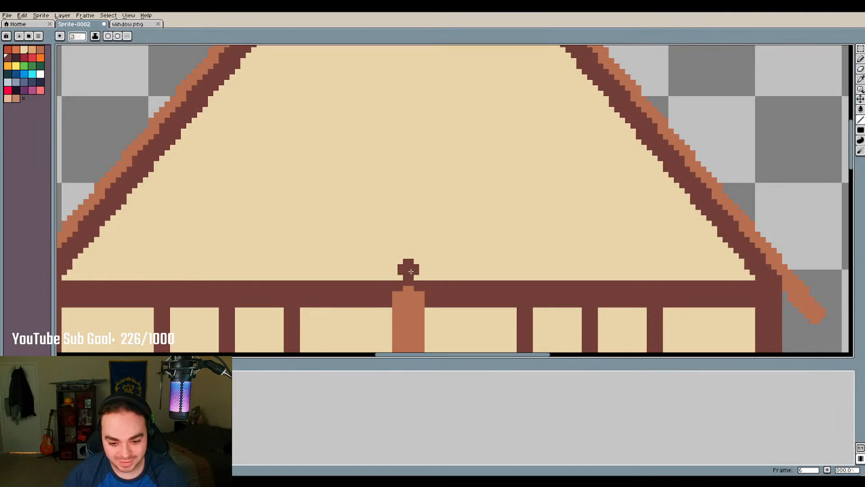
{"action": "key", "text": "plus"}
{"action": "key", "text": "plus"}
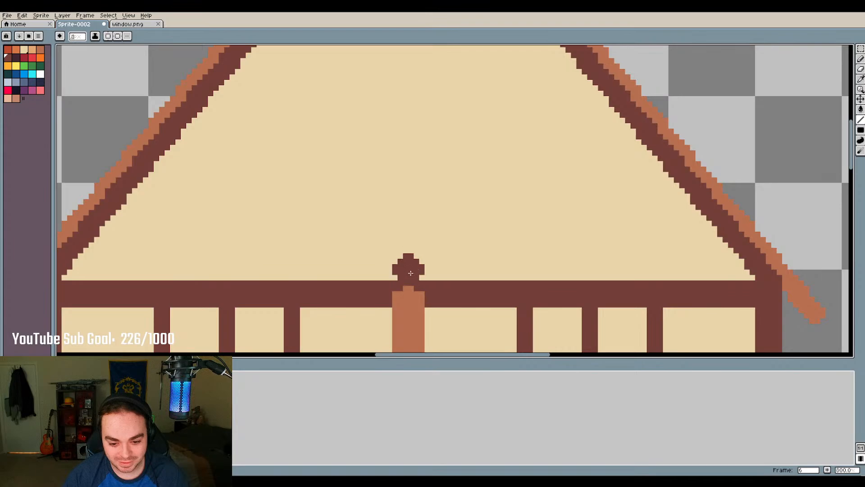
{"action": "scroll", "coordinate": [410, 270], "scroll_direction": "up", "scroll_amount": 2}
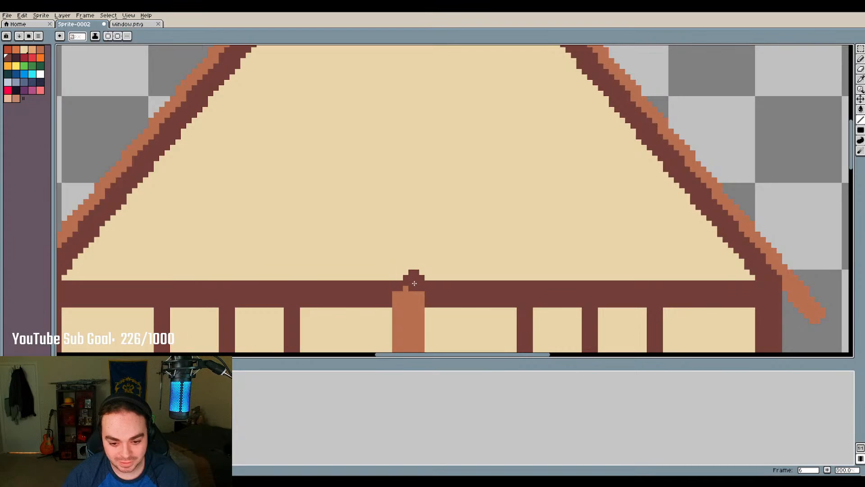
{"action": "scroll", "coordinate": [412, 282], "scroll_direction": "down", "scroll_amount": 1}
{"action": "scroll", "coordinate": [412, 281], "scroll_direction": "down", "scroll_amount": 1}
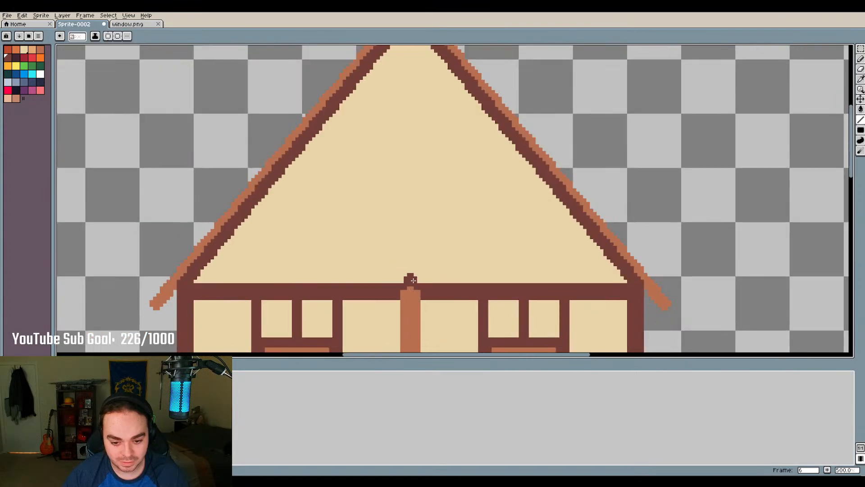
{"action": "mouse_move", "coordinate": [412, 283]}
{"action": "left_mouse_down"}
{"action": "mouse_move", "coordinate": [396, 87]}
{"action": "mouse_move", "coordinate": [406, 159]}
{"action": "mouse_move", "coordinate": [408, 71]}
{"action": "left_mouse_up"}
{"action": "scroll", "coordinate": [407, 159], "scroll_direction": "down", "scroll_amount": 2}
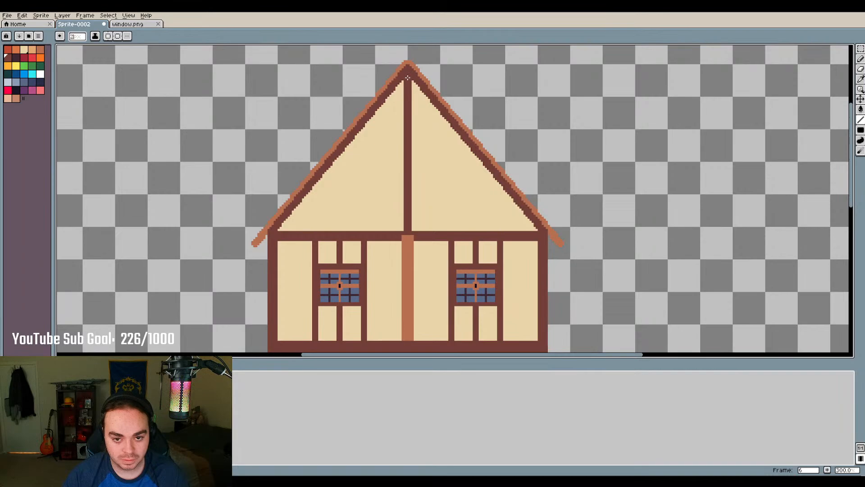
Turn on left-right mirror symmetry about the house's centre line and choose the Curve tool
{"action": "scroll", "coordinate": [424, 193], "scroll_direction": "up", "scroll_amount": 2}
{"action": "scroll", "coordinate": [431, 215], "scroll_direction": "down", "scroll_amount": 1}
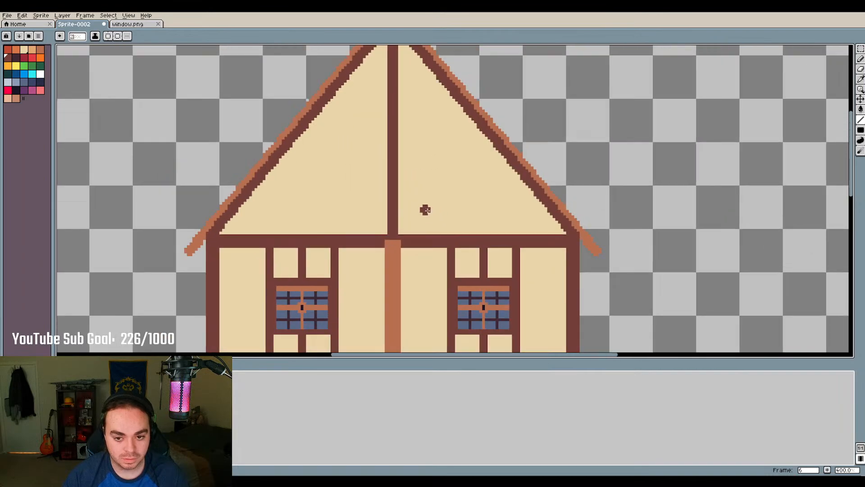
{"action": "left_click", "coordinate": [108, 36]}
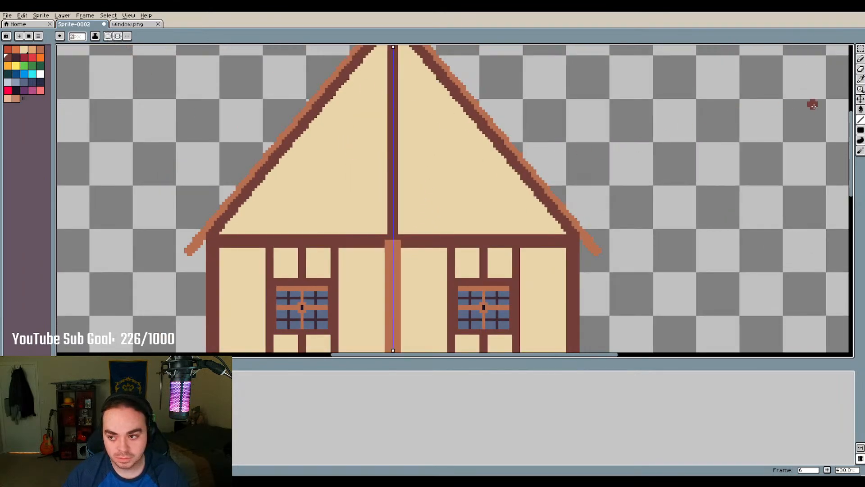
{"action": "left_click", "coordinate": [861, 121]}
{"action": "left_click", "coordinate": [851, 121]}
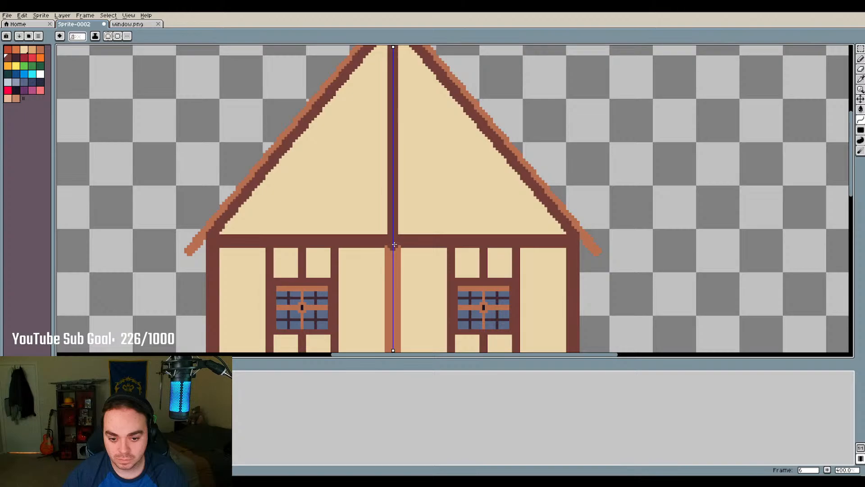
{"action": "scroll", "coordinate": [394, 245], "scroll_direction": "up", "scroll_amount": 3}
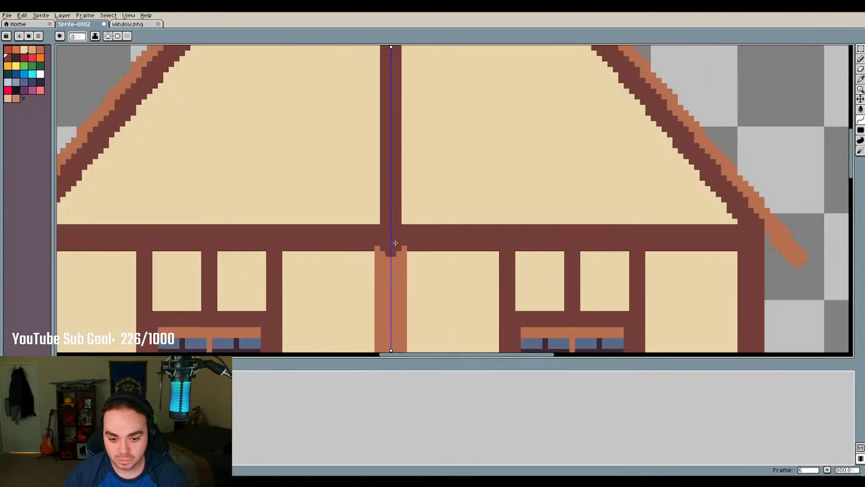
{"action": "left_click", "coordinate": [395, 243]}
{"action": "scroll", "coordinate": [423, 228], "scroll_direction": "down", "scroll_amount": 3}
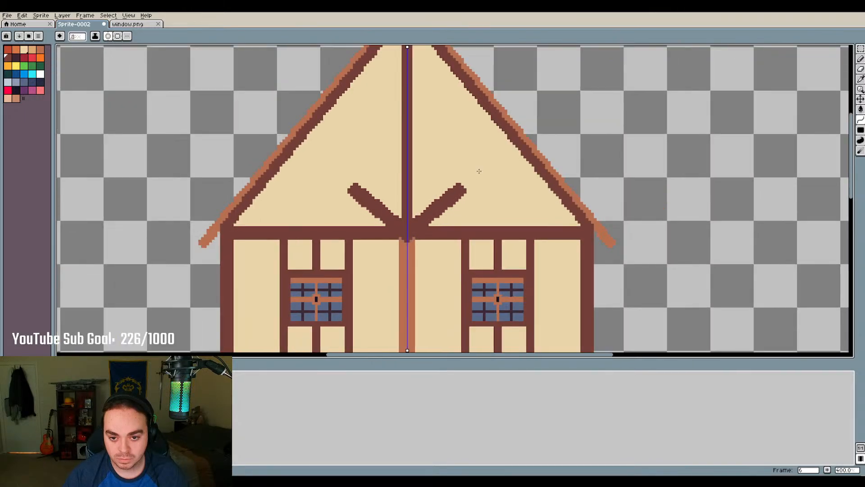
{"action": "key", "text": "Escape"}
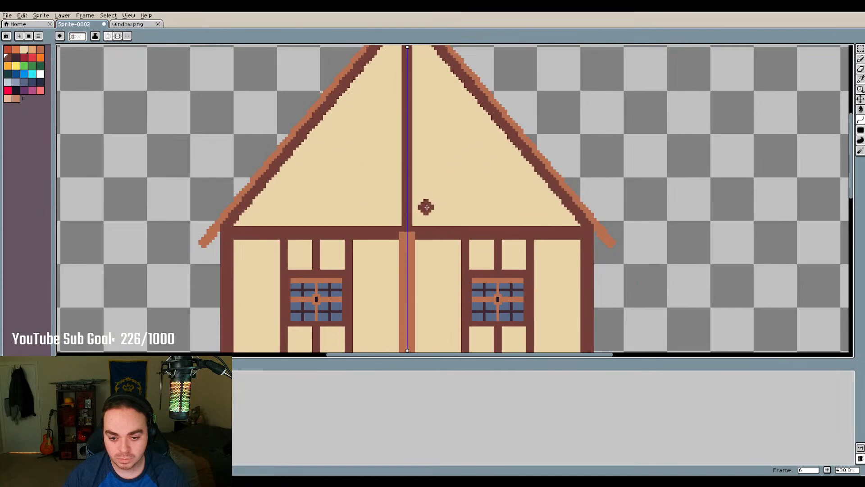
Try mirrored curved braces from the foot of the gable's centre beam to the roof beams, then undo them
{"action": "scroll", "coordinate": [432, 186], "scroll_direction": "down", "scroll_amount": 1}
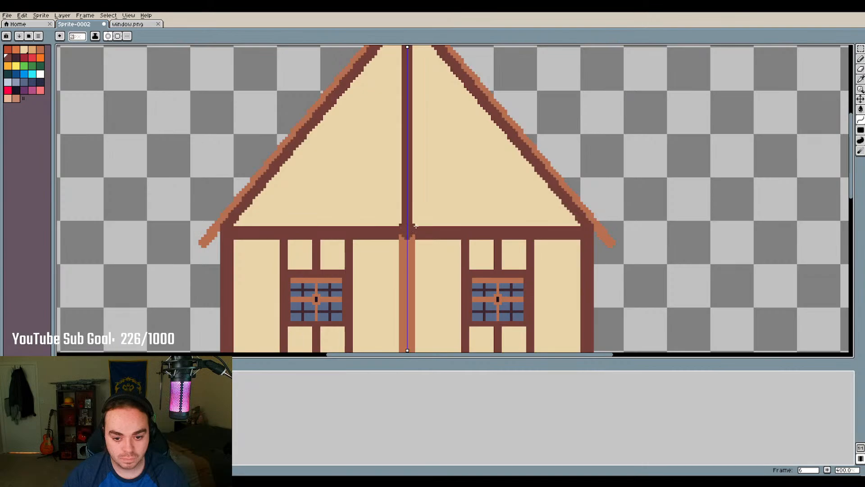
{"action": "mouse_move", "coordinate": [415, 227]}
{"action": "left_mouse_down"}
{"action": "mouse_move", "coordinate": [483, 118]}
{"action": "mouse_move", "coordinate": [502, 128]}
{"action": "mouse_move", "coordinate": [498, 119]}
{"action": "left_mouse_up"}
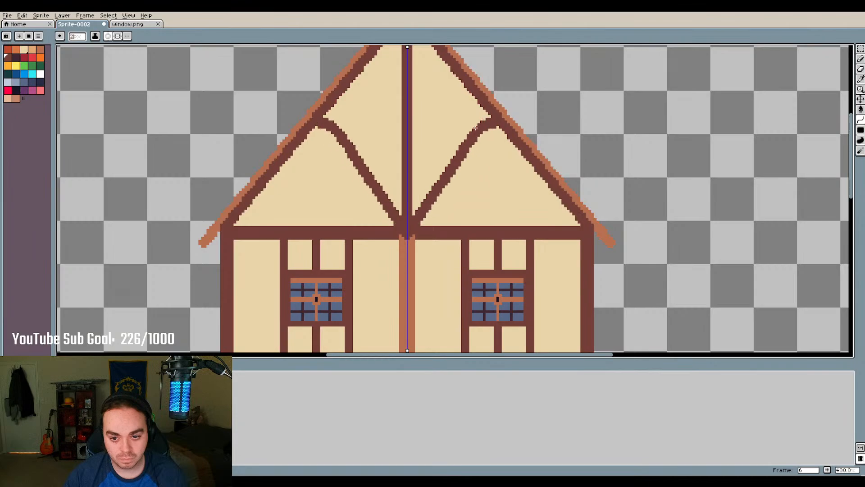
{"action": "left_click_drag", "start_coordinate": [453, 148], "coordinate": [444, 162]}
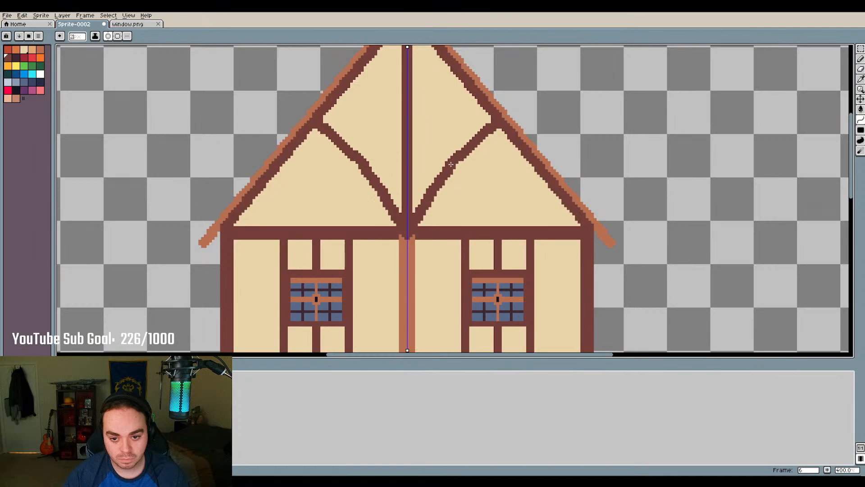
{"action": "left_click_drag", "start_coordinate": [453, 165], "coordinate": [428, 151]}
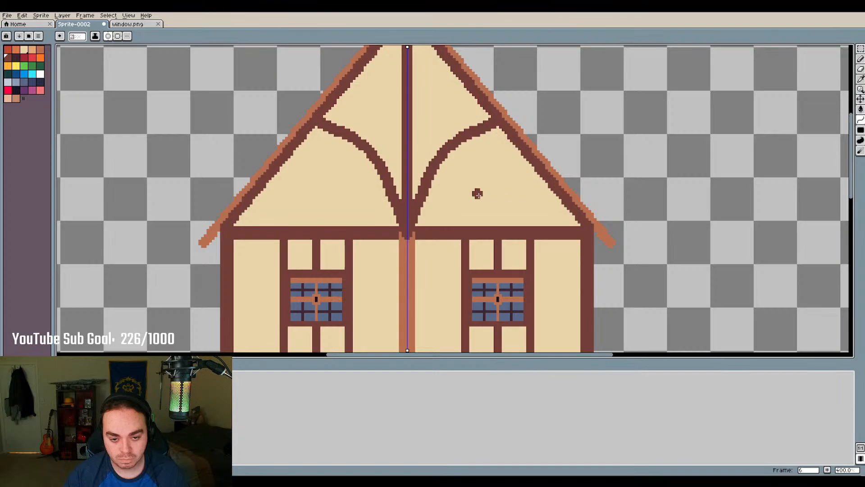
{"action": "scroll", "coordinate": [477, 191], "scroll_direction": "down", "scroll_amount": 2}
{"action": "key", "text": "Escape"}
Draw mirrored dark brown curved braces from the foot of the gable's centre beam outward to the sloping roof beams
{"action": "scroll", "coordinate": [476, 195], "scroll_direction": "up", "scroll_amount": 4}
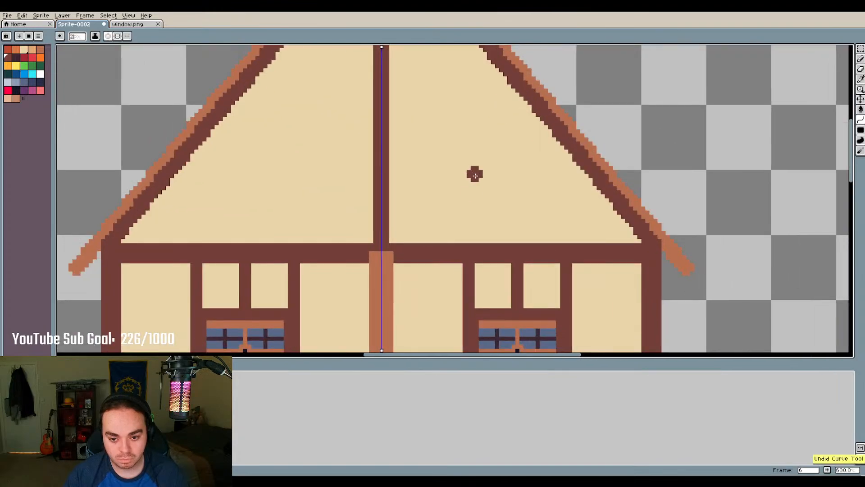
{"action": "mouse_move", "coordinate": [384, 258]}
{"action": "left_mouse_down"}
{"action": "mouse_move", "coordinate": [469, 128]}
{"action": "mouse_move", "coordinate": [503, 117]}
{"action": "left_mouse_up"}
{"action": "key", "text": "Escape"}
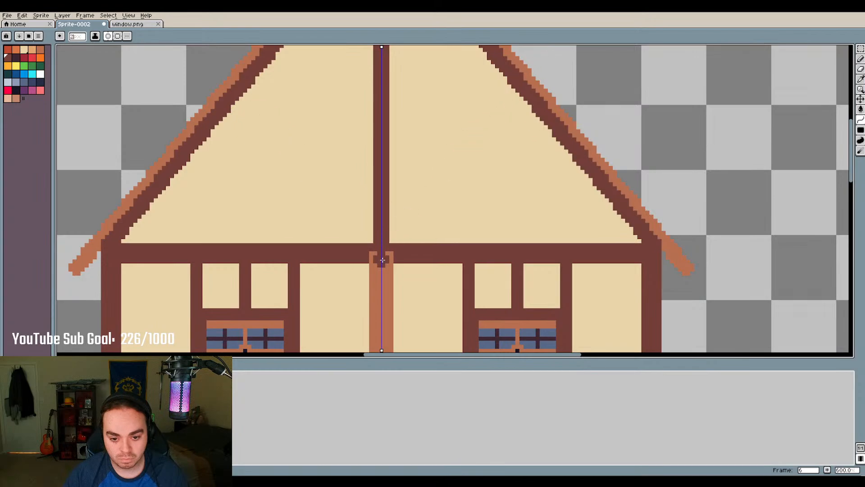
{"action": "left_click_drag", "start_coordinate": [382, 255], "coordinate": [522, 92]}
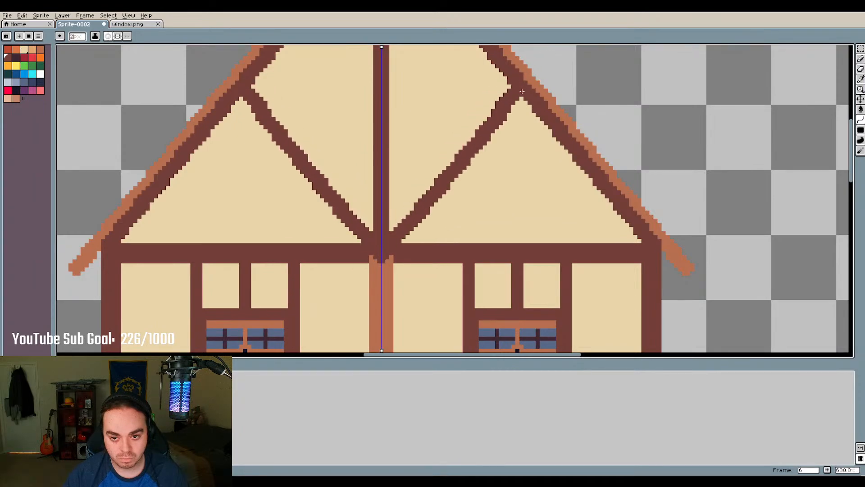
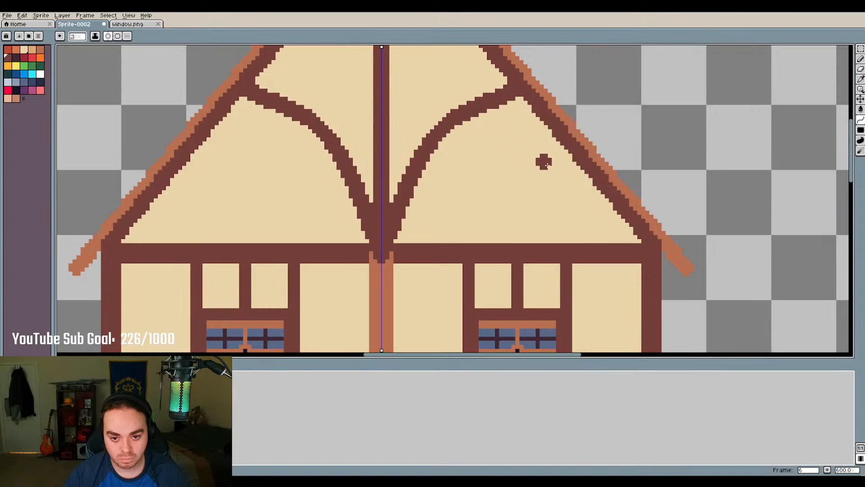
{"action": "scroll", "coordinate": [542, 160], "scroll_direction": "down", "scroll_amount": 4}
{"action": "scroll", "coordinate": [539, 183], "scroll_direction": "up", "scroll_amount": 3}
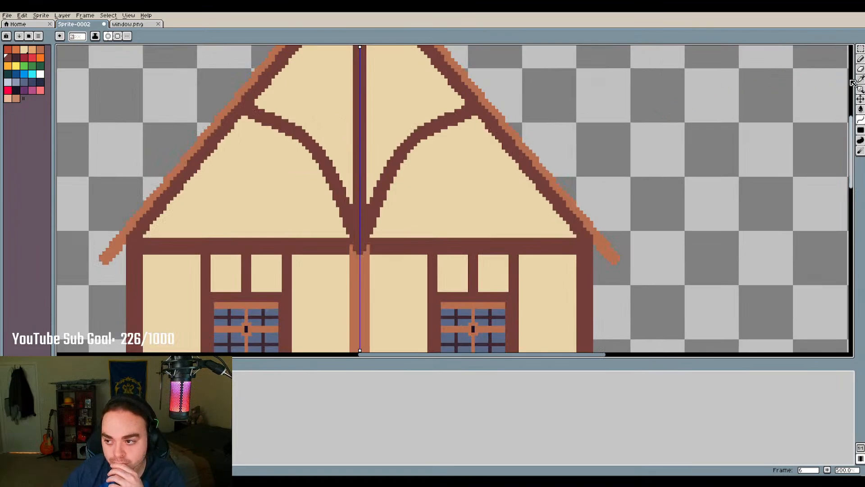
With the Line tool, draw mirrored vertical posts above the windows from the horizontal beam to the joints of braces and roof
{"action": "left_click", "coordinate": [860, 120]}
{"action": "left_click", "coordinate": [842, 119]}
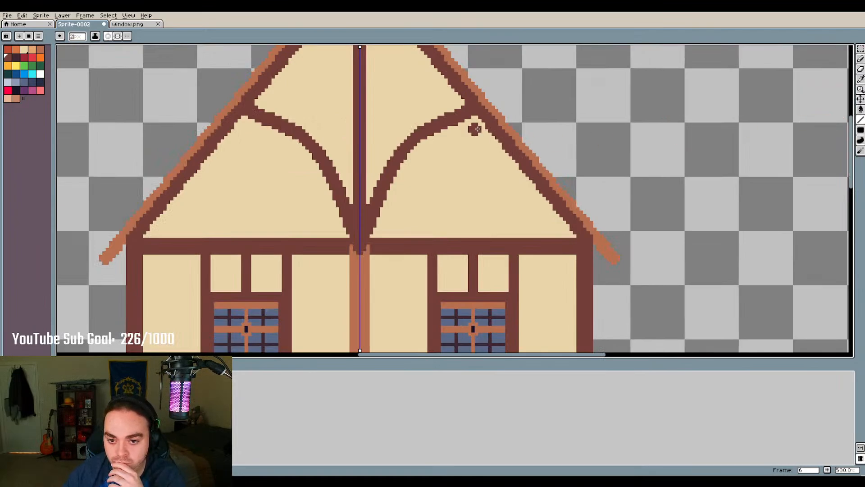
{"action": "left_click_drag", "start_coordinate": [476, 115], "coordinate": [475, 237]}
{"action": "key", "text": "ctrl+z"}
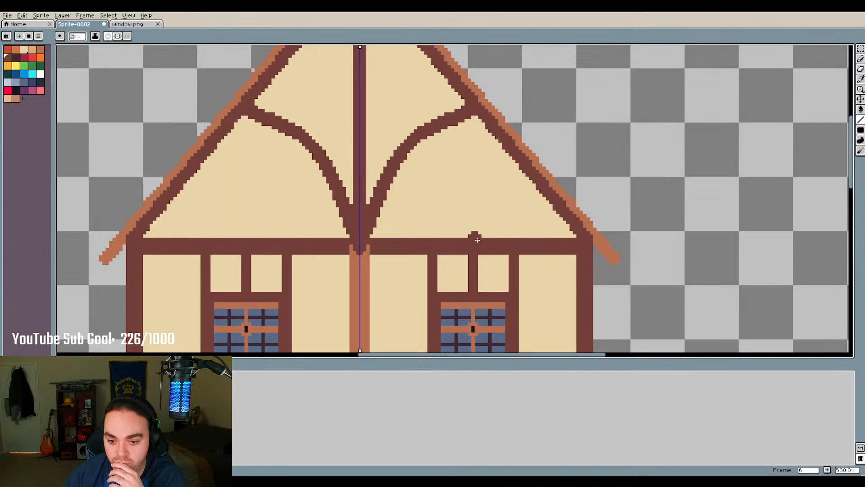
{"action": "scroll", "coordinate": [477, 239], "scroll_direction": "up", "scroll_amount": 4}
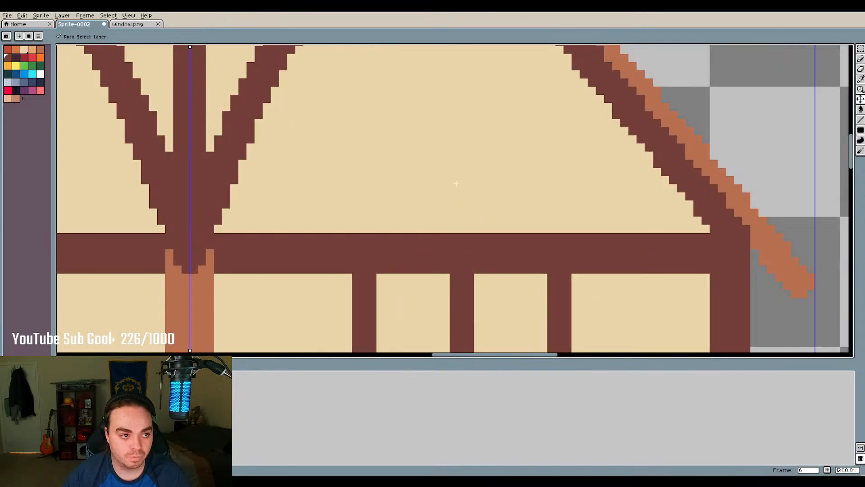
{"action": "scroll", "coordinate": [455, 180], "scroll_direction": "down", "scroll_amount": 1, "text": "ctrl"}
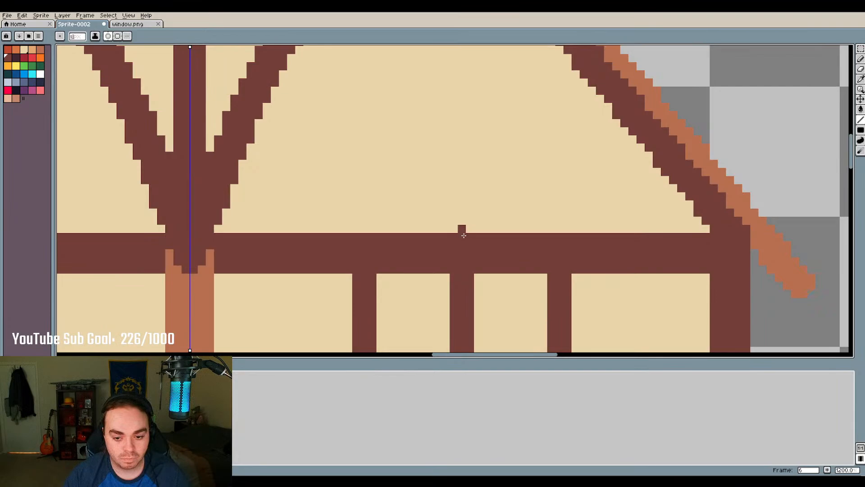
{"action": "scroll", "coordinate": [463, 235], "scroll_direction": "down", "scroll_amount": 1}
{"action": "left_click_drag", "start_coordinate": [463, 235], "coordinate": [463, 66]}
{"action": "scroll", "coordinate": [466, 154], "scroll_direction": "down", "scroll_amount": 1}
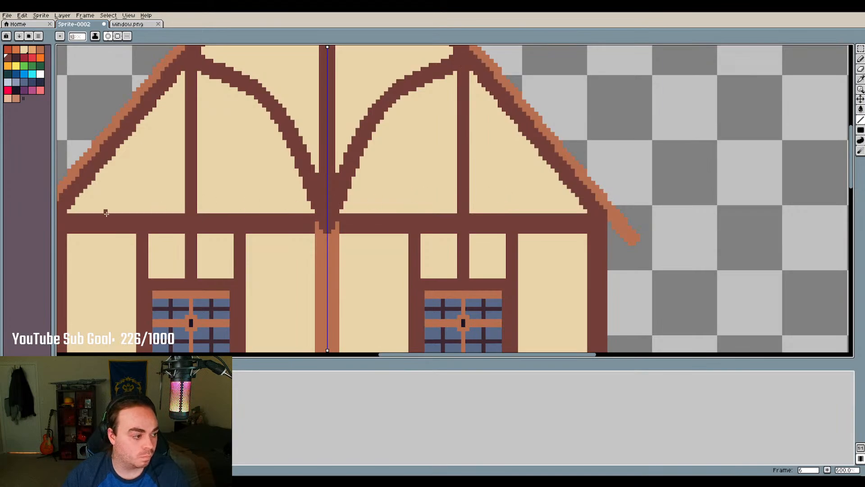
Try a mirrored diagonal brace across the lower part of the outer wall panels, then undo it
{"action": "scroll", "coordinate": [479, 193], "scroll_direction": "down", "scroll_amount": 4}
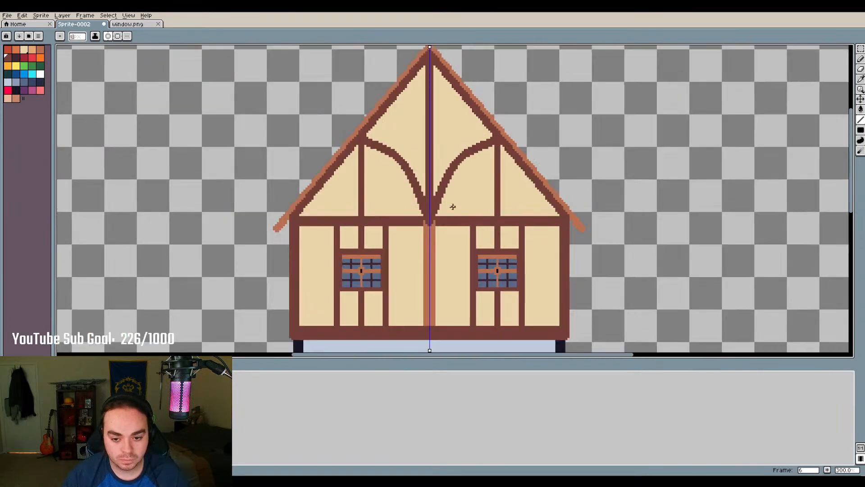
{"action": "scroll", "coordinate": [480, 230], "scroll_direction": "up", "scroll_amount": 2}
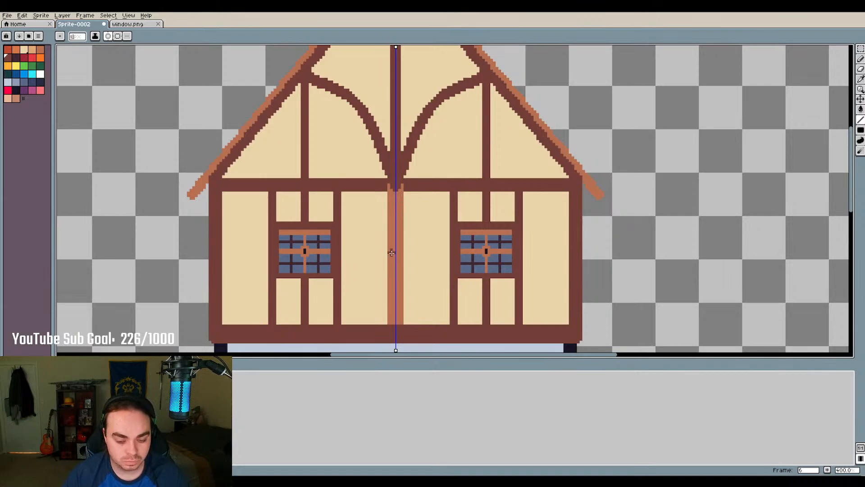
{"action": "scroll", "coordinate": [391, 252], "scroll_direction": "down", "scroll_amount": 1}
{"action": "scroll", "coordinate": [277, 268], "scroll_direction": "up", "scroll_amount": 2}
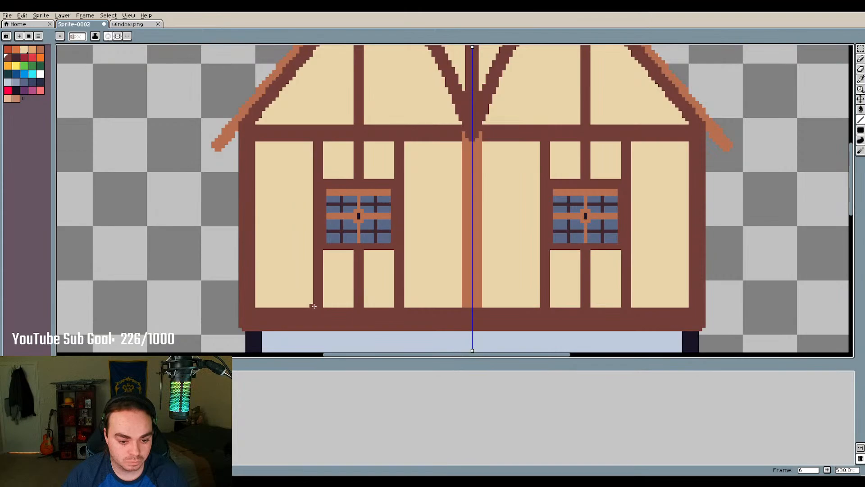
{"action": "left_click_drag", "start_coordinate": [313, 306], "coordinate": [261, 251]}
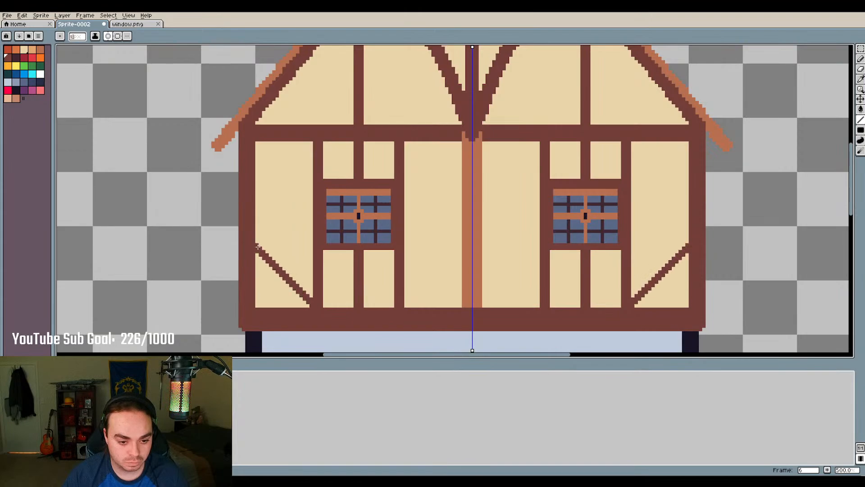
{"action": "key", "text": "ctrl+z"}
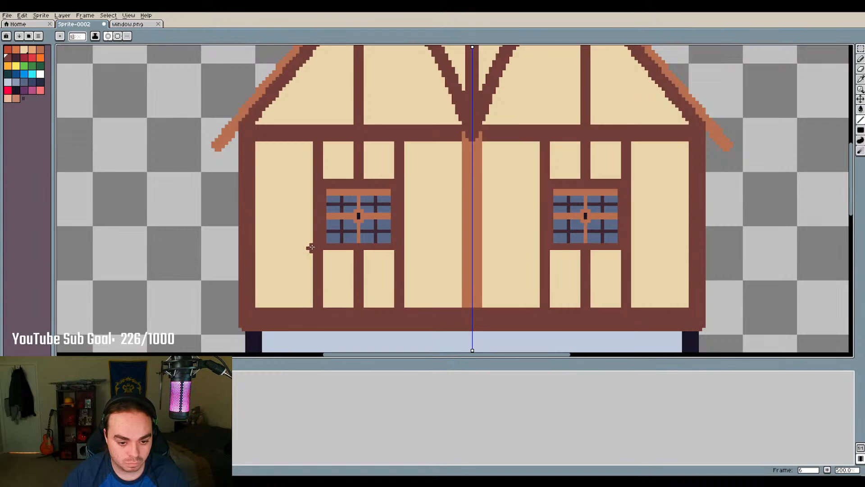
Draw mirrored horizontal rails level with the window sills across the outer wall panels and the panels beside the centre post
{"action": "scroll", "coordinate": [312, 247], "scroll_direction": "up", "scroll_amount": 4}
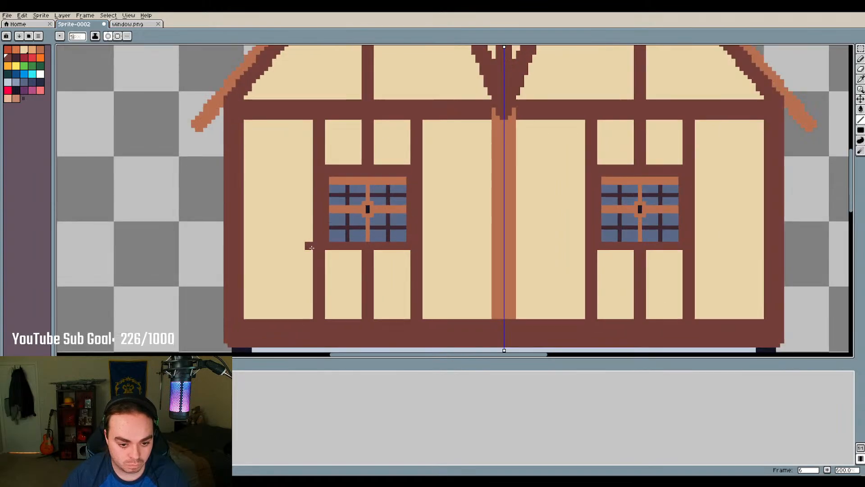
{"action": "left_click_drag", "start_coordinate": [293, 249], "coordinate": [190, 251]}
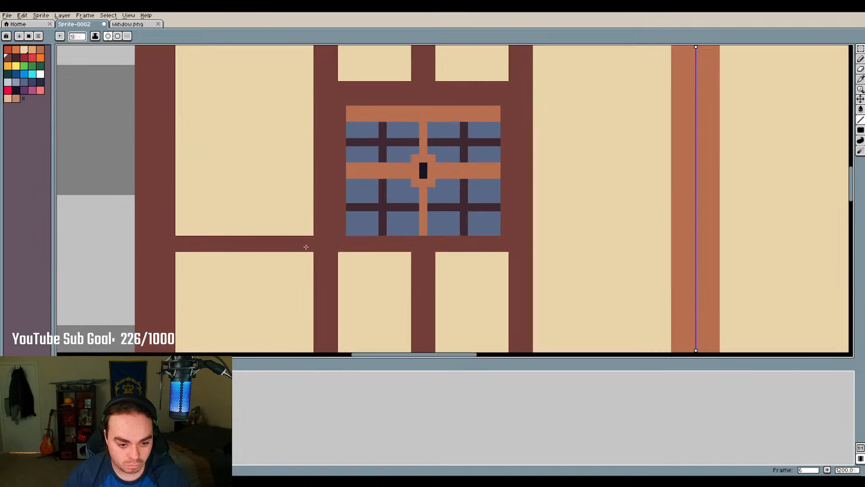
{"action": "left_click_drag", "start_coordinate": [306, 247], "coordinate": [665, 245]}
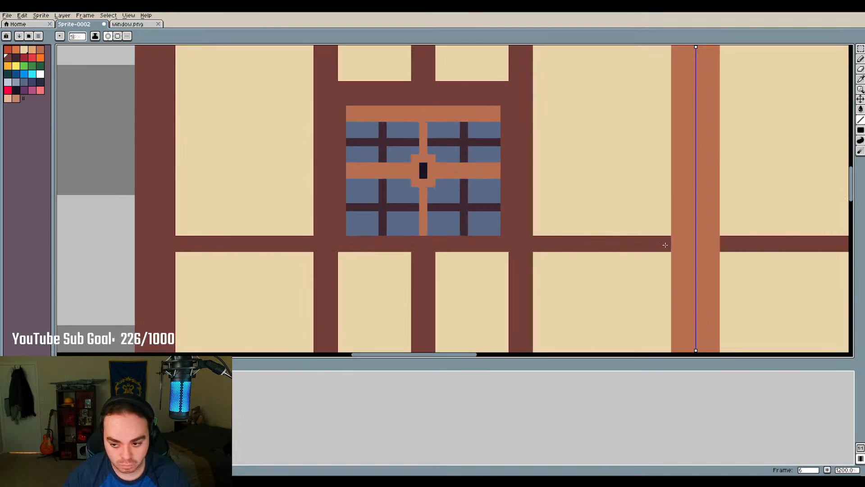
Draw a diagonal brace in the lower outer wall panel, from its bottom inner corner to its top outer corner
{"action": "scroll", "coordinate": [386, 218], "scroll_direction": "down", "scroll_amount": 4}
{"action": "scroll", "coordinate": [345, 275], "scroll_direction": "up", "scroll_amount": 2}
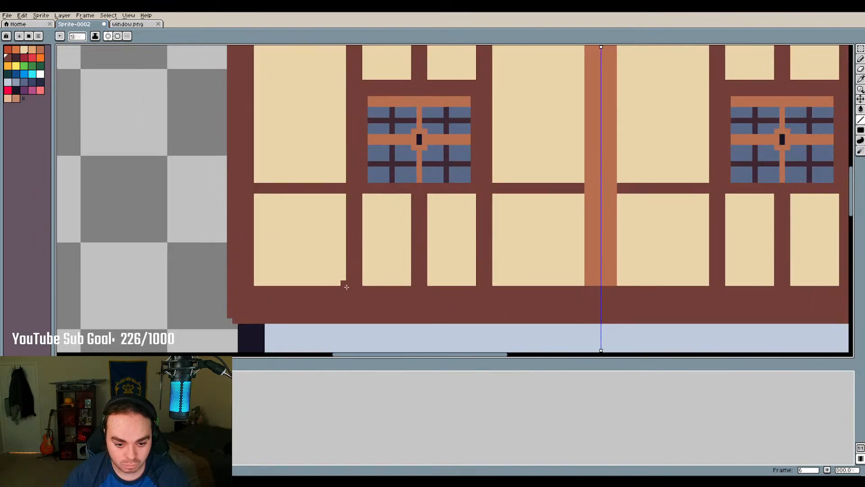
{"action": "left_click_drag", "start_coordinate": [343, 283], "coordinate": [247, 189]}
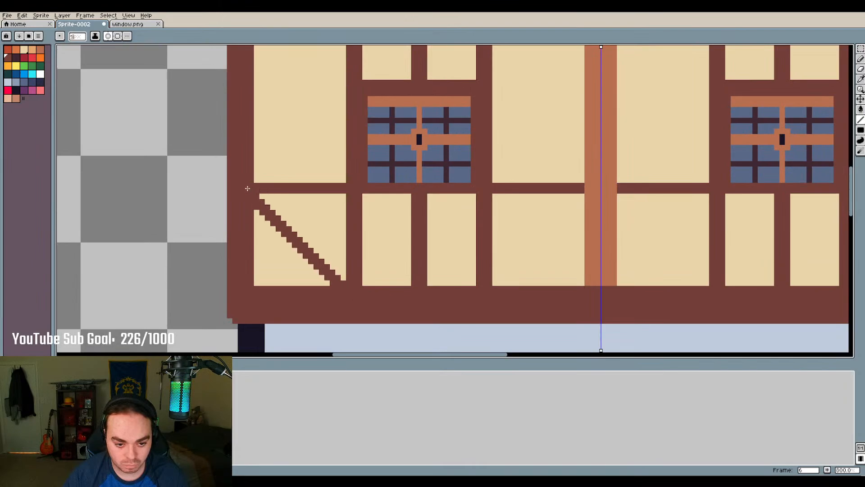
Try a crossing brace in the lower outer wall panel, and undo it together with the panel's first brace and the sill-level rails
{"action": "left_click_drag", "start_coordinate": [253, 285], "coordinate": [358, 191]}
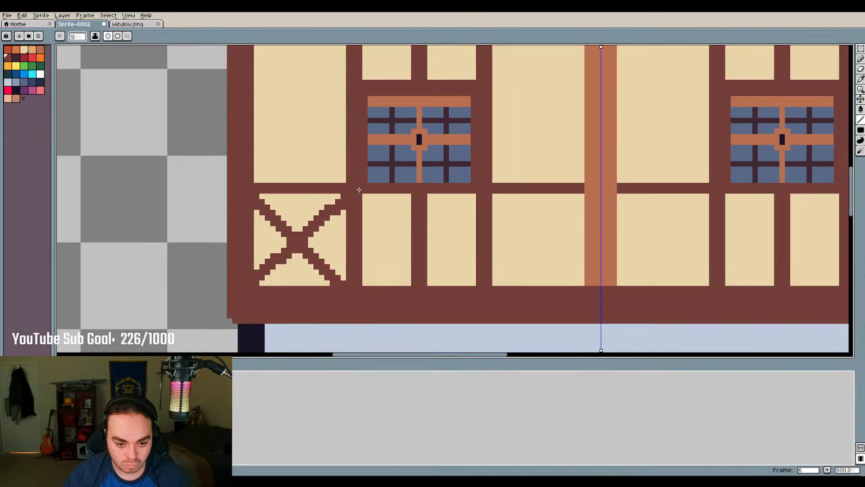
{"action": "key", "text": "ctrl+z"}
{"action": "key", "text": "v"}
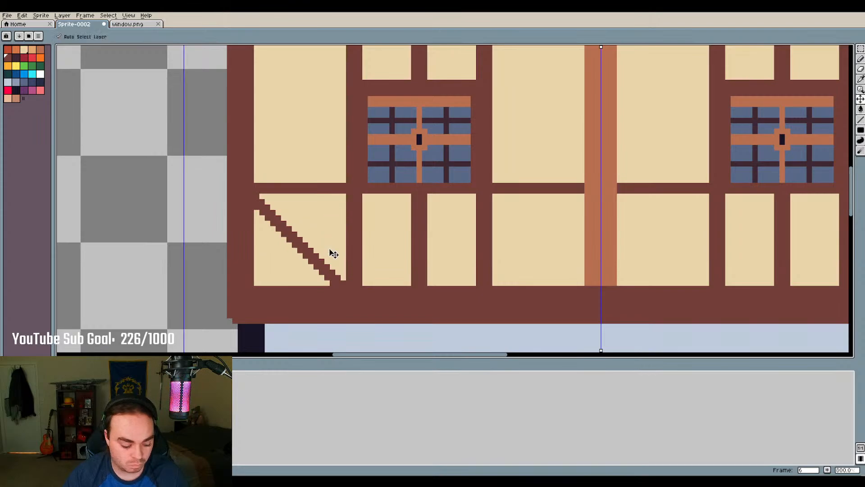
{"action": "key", "text": "ctrl+z"}
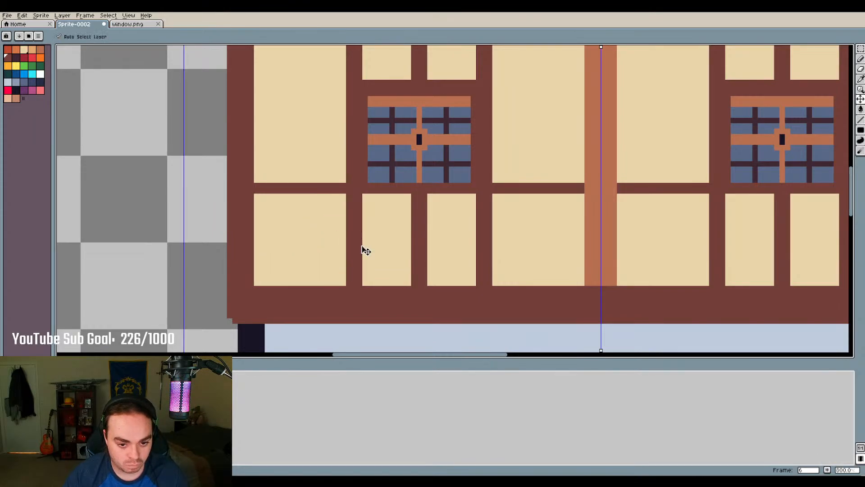
{"action": "key", "text": "ctrl+z"}
{"action": "key", "text": "ctrl+z"}
{"action": "key", "text": "b"}
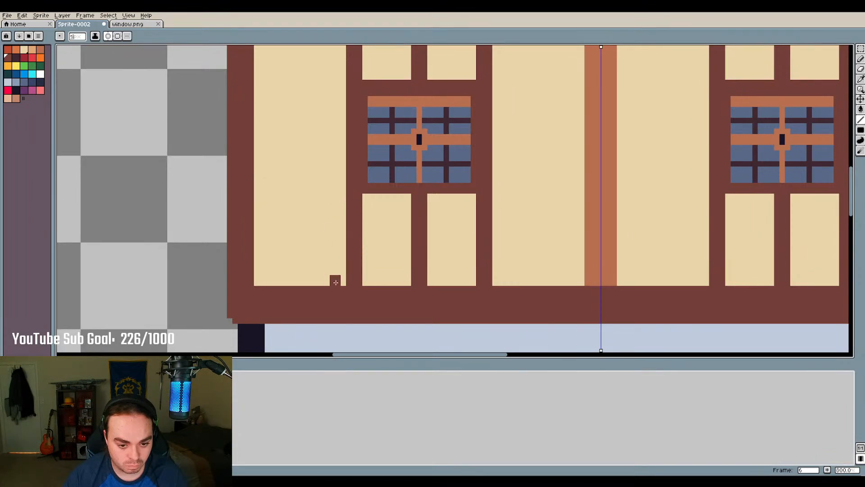
{"action": "left_click", "coordinate": [40, 57]}
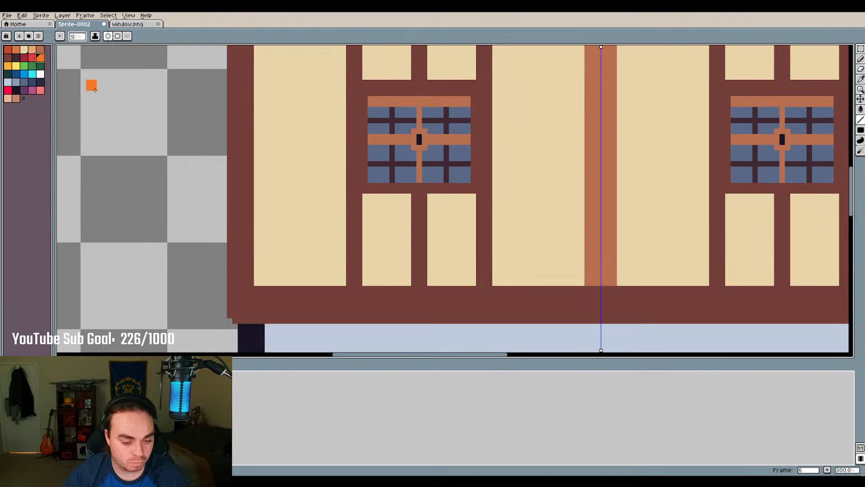
{"action": "left_click", "coordinate": [341, 281]}
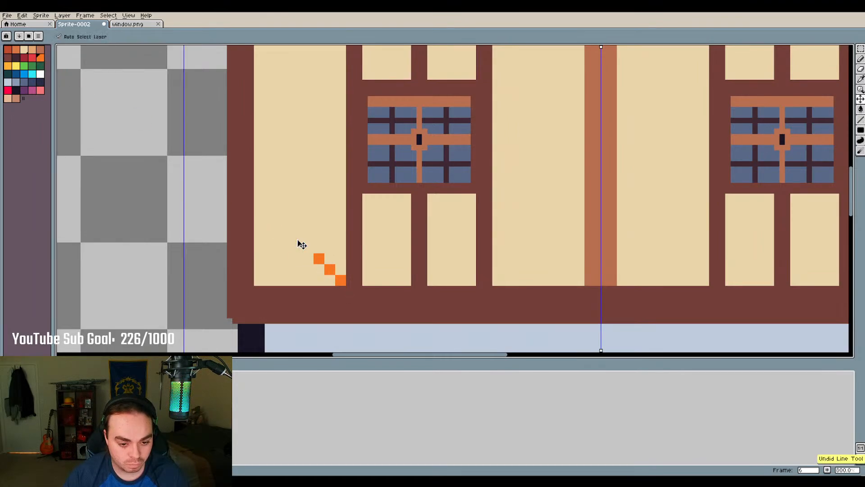
{"action": "key", "text": "ctrl+z"}
{"action": "key", "text": "ctrl+z"}
{"action": "key", "text": "ctrl+z"}
{"action": "key", "text": "ctrl+z"}
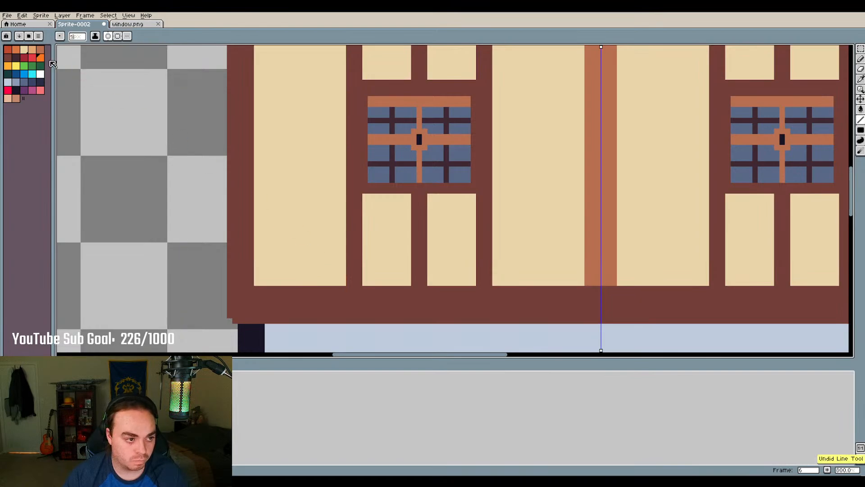
Draw mirrored dark brown diagonal braces in the outer wall panels, from the lower inner corner up to the outer post at sill level
{"action": "left_click", "coordinate": [7, 57]}
{"action": "left_click_drag", "start_coordinate": [341, 284], "coordinate": [263, 201]}
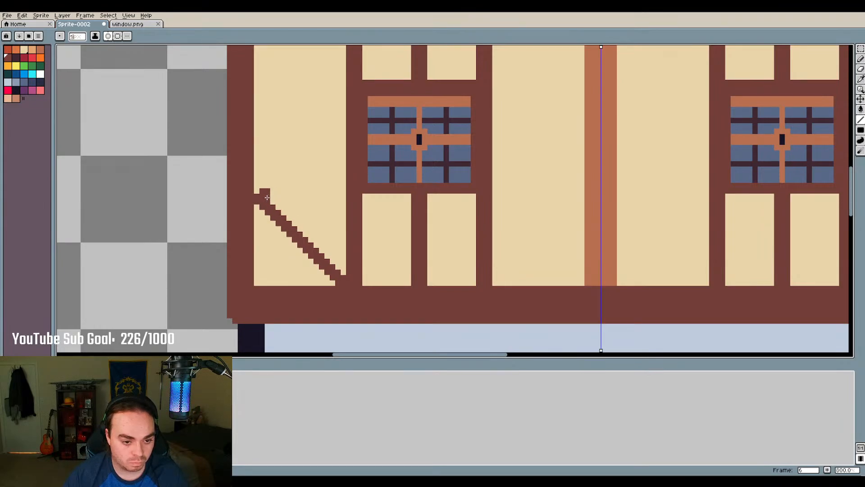
Try a mirrored sill-level rail and a crossing diagonal in the outer wall panels, then undo both
{"action": "left_click_drag", "start_coordinate": [257, 188], "coordinate": [340, 191]}
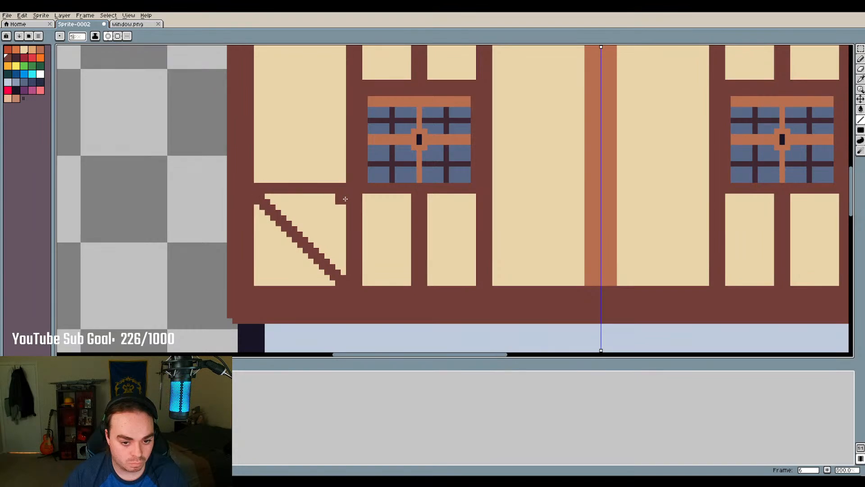
{"action": "left_click_drag", "start_coordinate": [342, 203], "coordinate": [263, 283]}
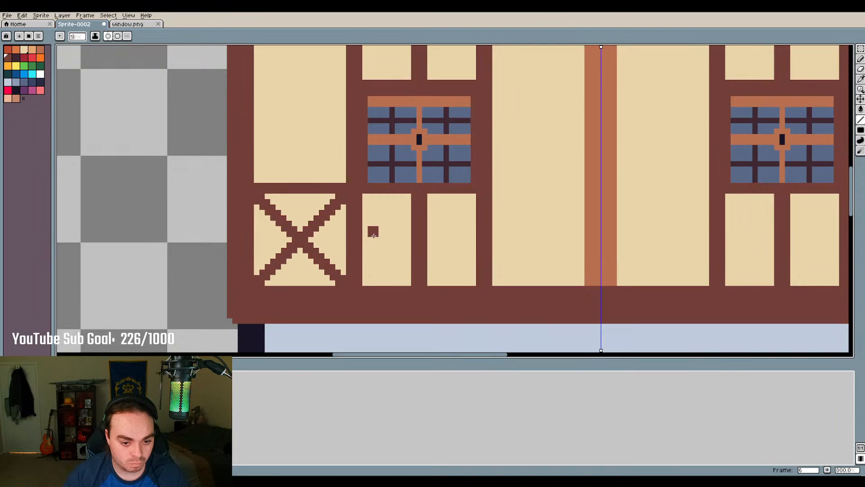
{"action": "scroll", "coordinate": [373, 235], "scroll_direction": "down", "scroll_amount": 2}
{"action": "scroll", "coordinate": [500, 224], "scroll_direction": "up", "scroll_amount": 1}
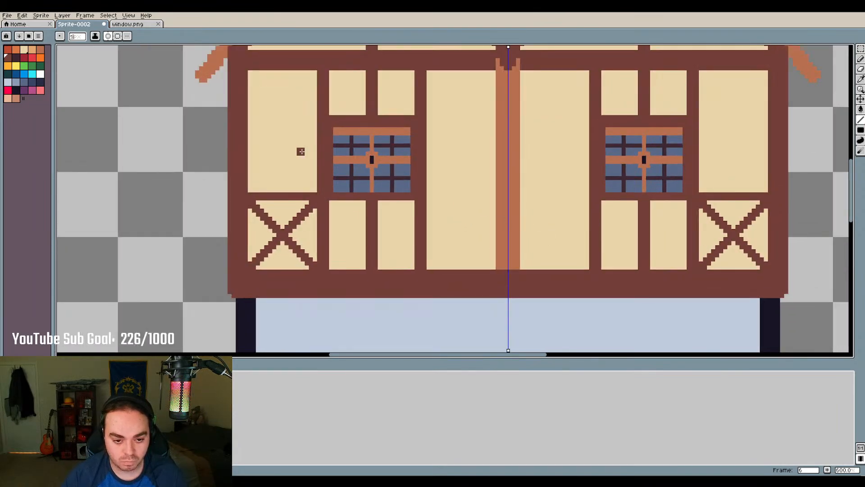
{"action": "scroll", "coordinate": [288, 153], "scroll_direction": "down", "scroll_amount": 1}
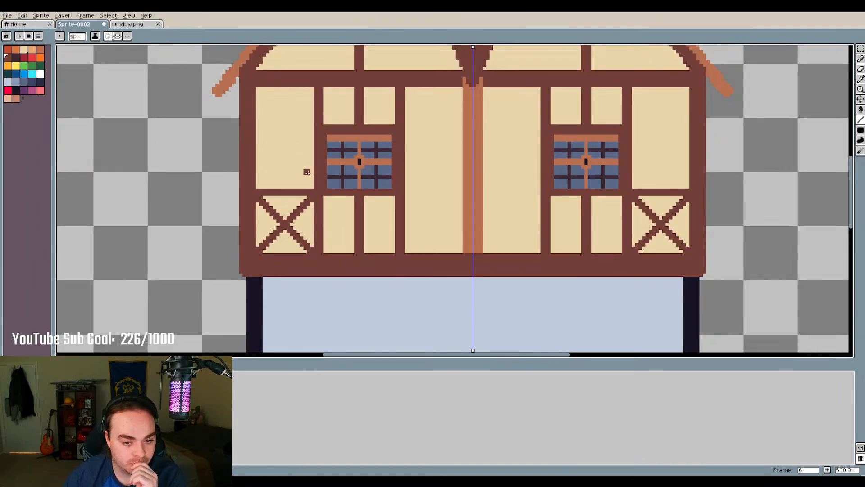
{"action": "key", "text": "v"}
{"action": "key", "text": "ctrl+z"}
{"action": "key", "text": "b"}
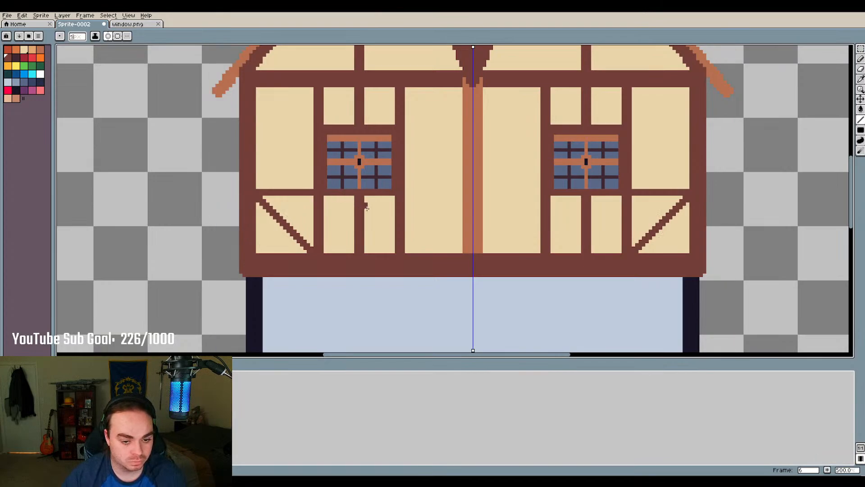
{"action": "key", "text": "ctrl+z"}
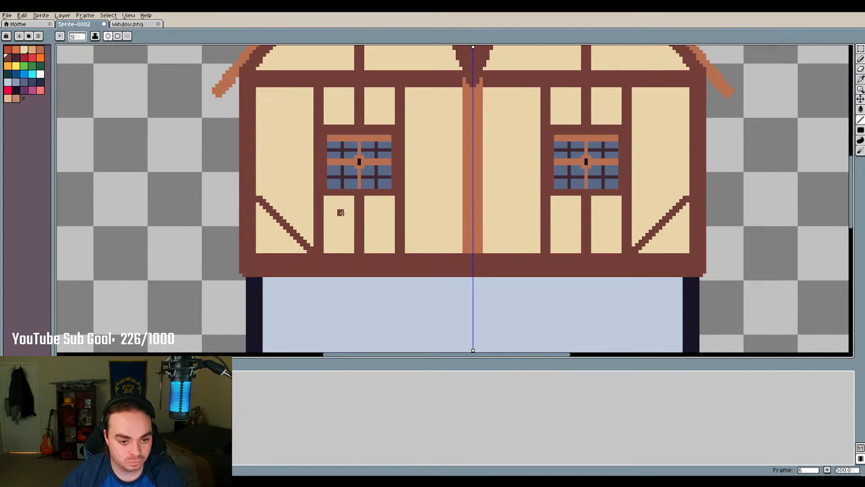
Try mirrored zigzag braces between the centre post and the inner window posts, from the base beam to the upper beam, then undo them
{"action": "scroll", "coordinate": [297, 176], "scroll_direction": "down", "scroll_amount": 1}
{"action": "scroll", "coordinate": [340, 183], "scroll_direction": "up", "scroll_amount": 1}
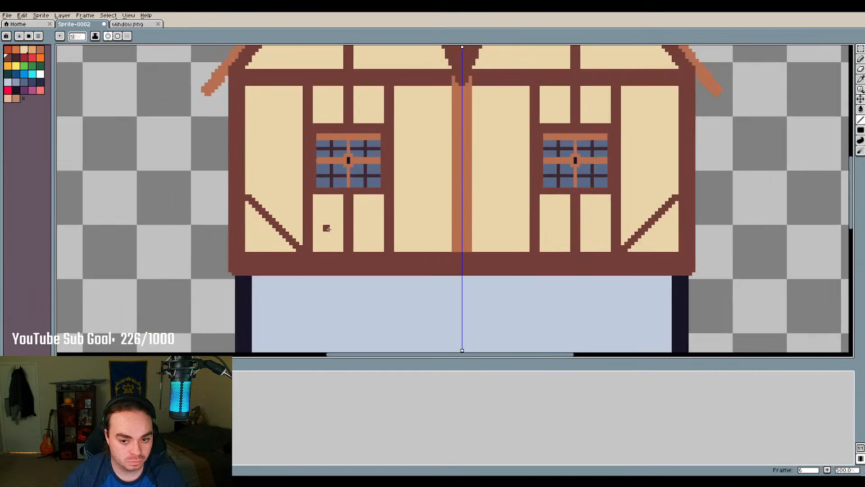
{"action": "scroll", "coordinate": [327, 228], "scroll_direction": "down", "scroll_amount": 1}
{"action": "scroll", "coordinate": [451, 288], "scroll_direction": "up", "scroll_amount": 2}
{"action": "scroll", "coordinate": [460, 315], "scroll_direction": "up", "scroll_amount": 1}
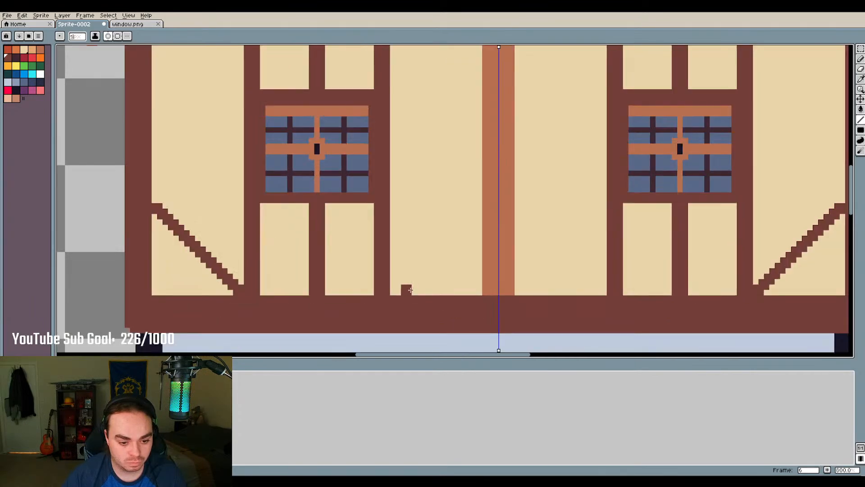
{"action": "left_click_drag", "start_coordinate": [397, 290], "coordinate": [481, 209]}
{"action": "scroll", "coordinate": [460, 271], "scroll_direction": "down", "scroll_amount": 1}
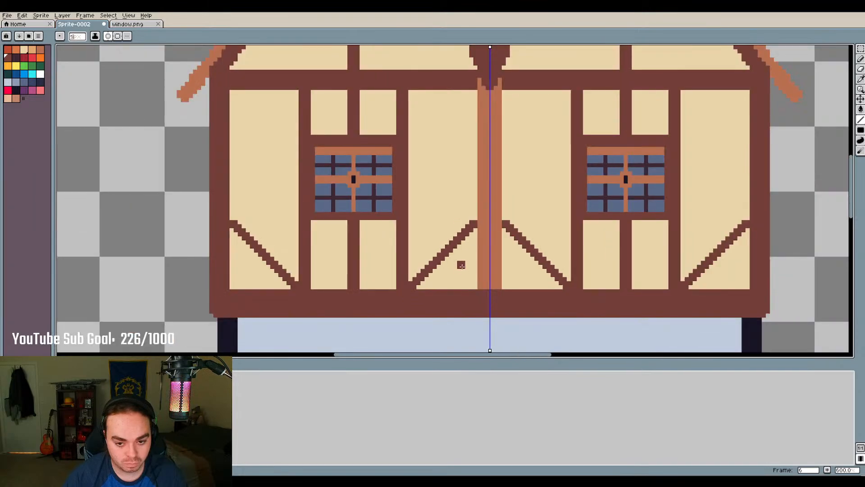
{"action": "scroll", "coordinate": [455, 192], "scroll_direction": "up", "scroll_amount": 2}
{"action": "scroll", "coordinate": [460, 189], "scroll_direction": "down", "scroll_amount": 1}
{"action": "scroll", "coordinate": [461, 181], "scroll_direction": "up", "scroll_amount": 1}
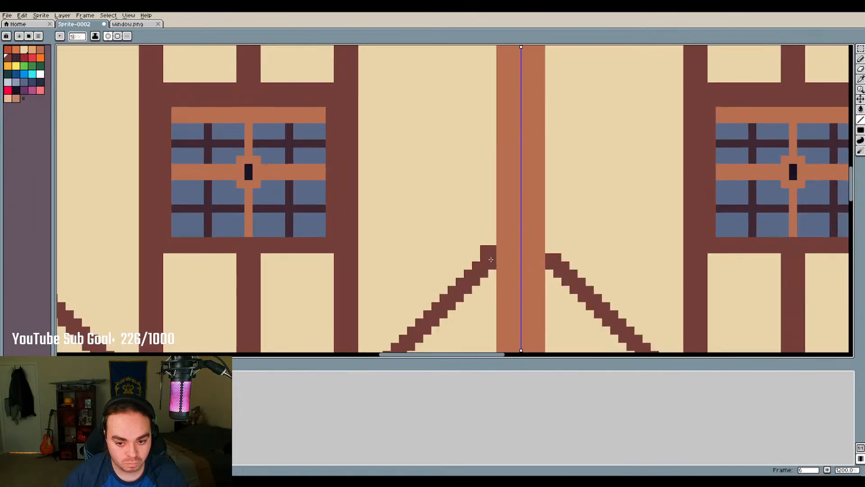
{"action": "mouse_move", "coordinate": [488, 262]}
{"action": "left_mouse_down"}
{"action": "mouse_move", "coordinate": [374, 160]}
{"action": "mouse_move", "coordinate": [373, 146]}
{"action": "left_mouse_up"}
{"action": "scroll", "coordinate": [373, 155], "scroll_direction": "down", "scroll_amount": 2}
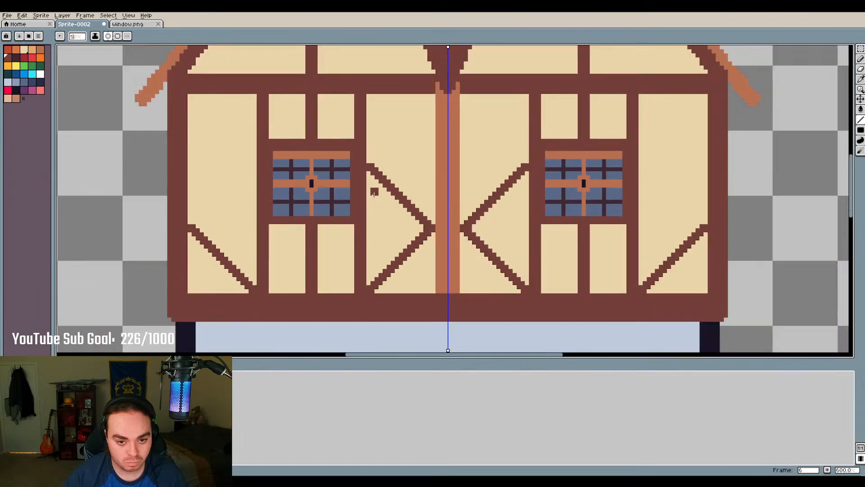
{"action": "scroll", "coordinate": [373, 189], "scroll_direction": "up", "scroll_amount": 2}
{"action": "left_click_drag", "start_coordinate": [383, 236], "coordinate": [509, 109]}
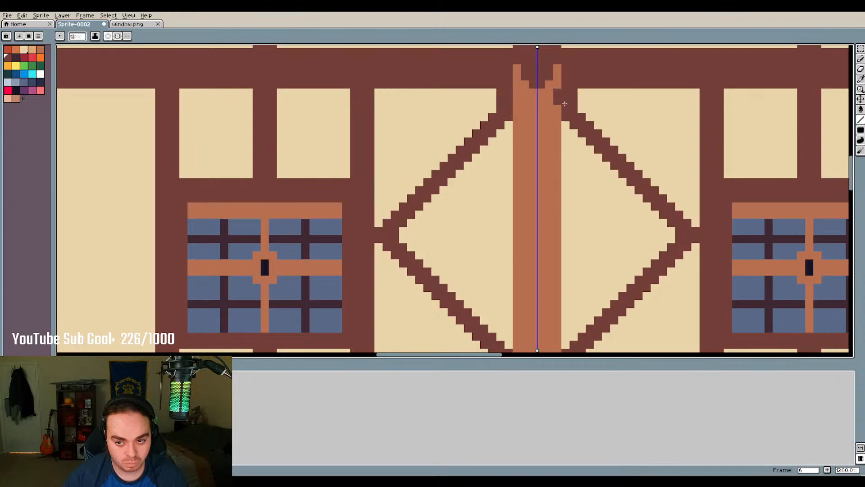
{"action": "scroll", "coordinate": [566, 130], "scroll_direction": "down", "scroll_amount": 3}
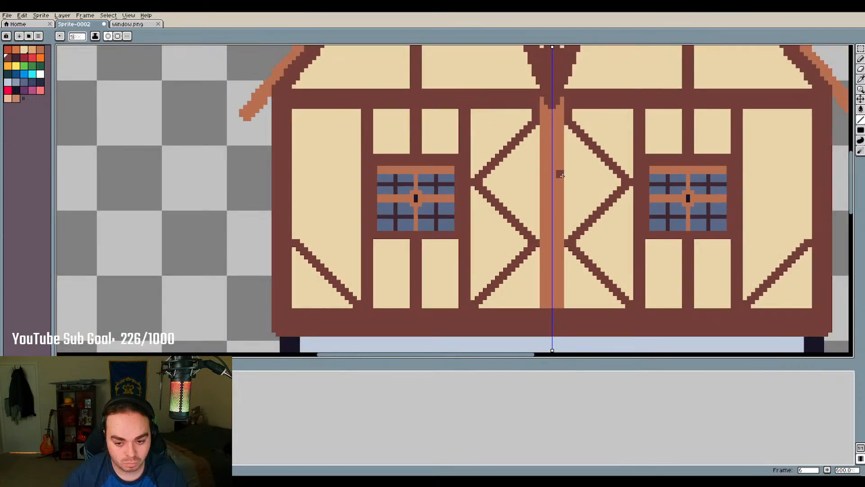
{"action": "key", "text": "ctrl+z"}
{"action": "key", "text": "ctrl+z"}
{"action": "key", "text": "ctrl+z"}
{"action": "key", "text": "ctrl+z"}
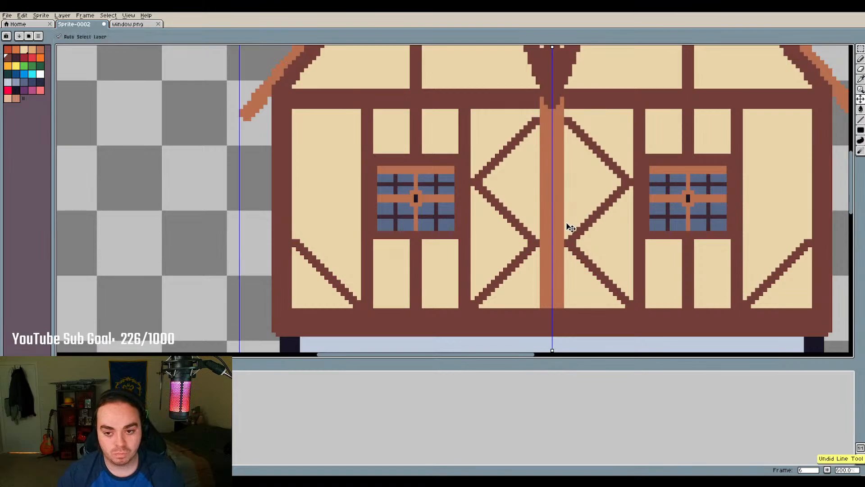
Draw a cream line along the base beam's upper edge between the inner window posts, extending the panels beside the centre post downward
{"action": "scroll", "coordinate": [544, 273], "scroll_direction": "down", "scroll_amount": 4}
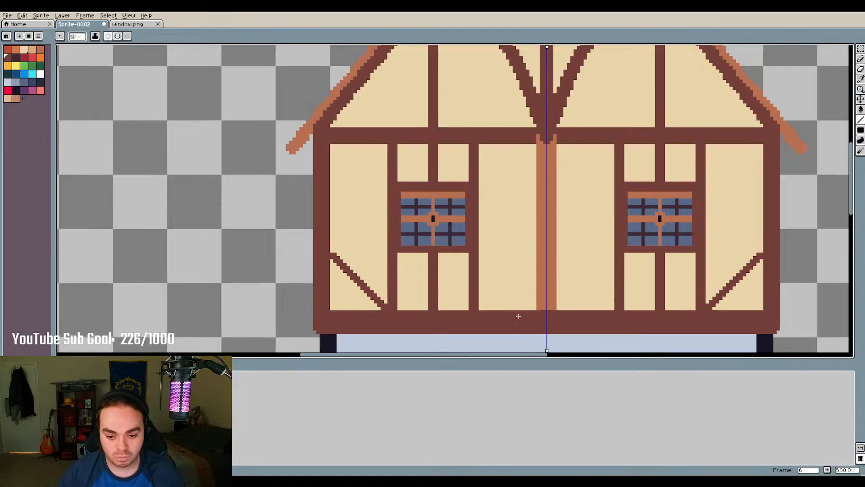
{"action": "scroll", "coordinate": [517, 312], "scroll_direction": "up", "scroll_amount": 3}
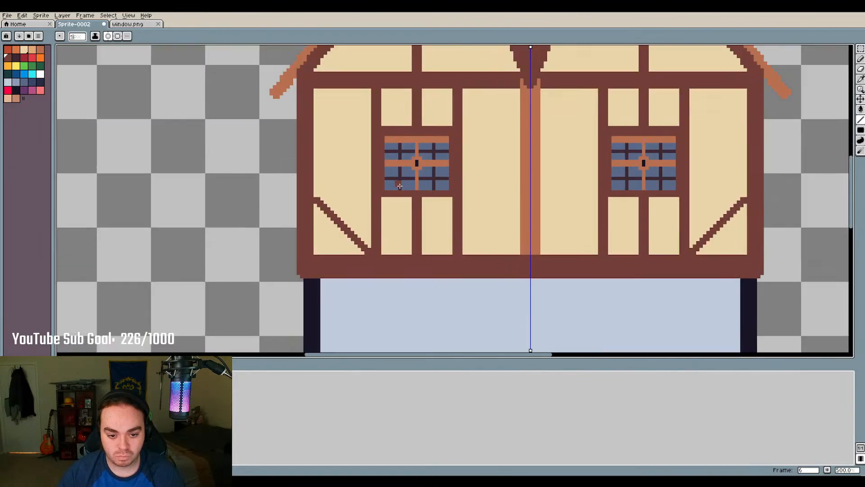
{"action": "scroll", "coordinate": [507, 261], "scroll_direction": "up", "scroll_amount": 2}
{"action": "left_click_drag", "start_coordinate": [443, 253], "coordinate": [539, 253]}
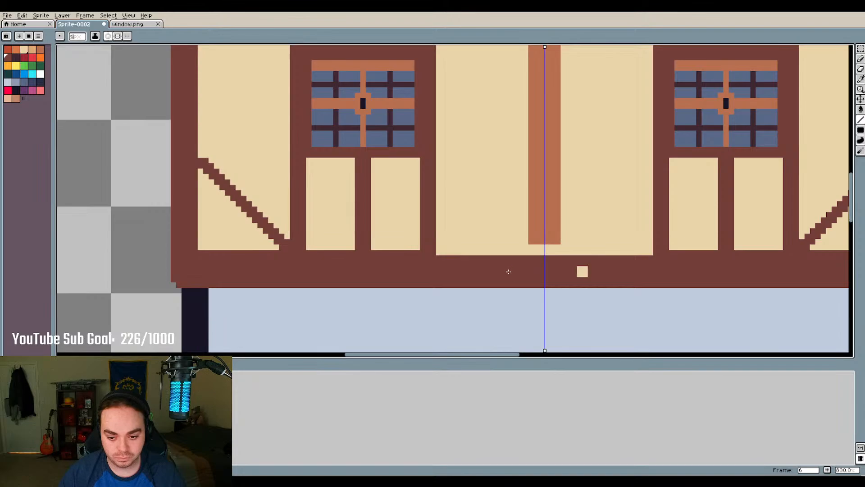
Gauge the thickness of the base and upper beams with mirrored cream test squares, then undo the squares
{"action": "scroll", "coordinate": [507, 271], "scroll_direction": "down", "scroll_amount": 2}
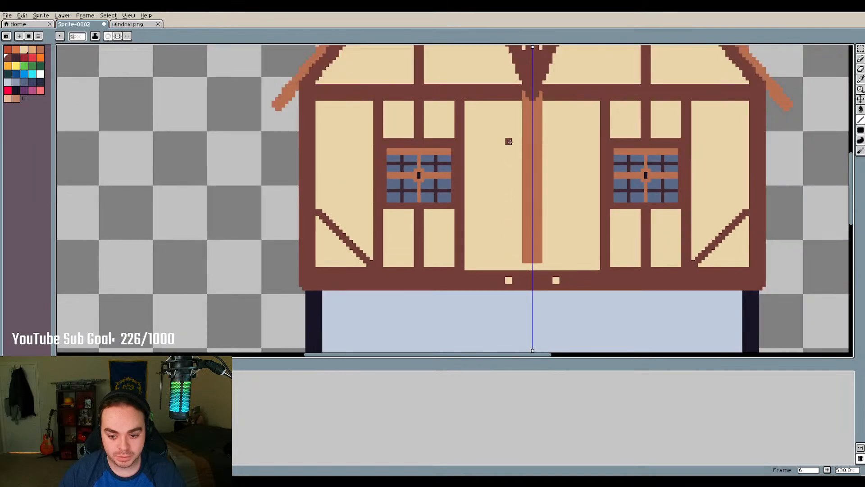
{"action": "scroll", "coordinate": [508, 141], "scroll_direction": "down", "scroll_amount": 2}
{"action": "scroll", "coordinate": [518, 116], "scroll_direction": "up", "scroll_amount": 6}
{"action": "left_click", "coordinate": [496, 126]}
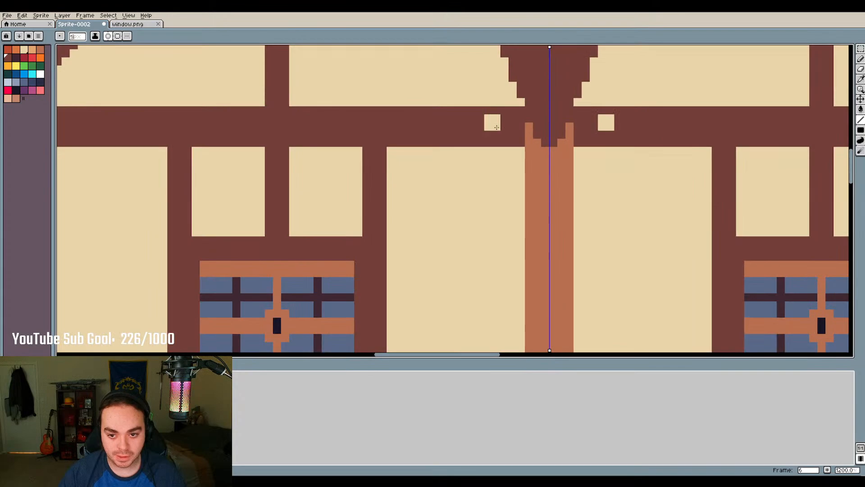
{"action": "key", "text": "ctrl+z"}
{"action": "scroll", "coordinate": [509, 183], "scroll_direction": "down", "scroll_amount": 4}
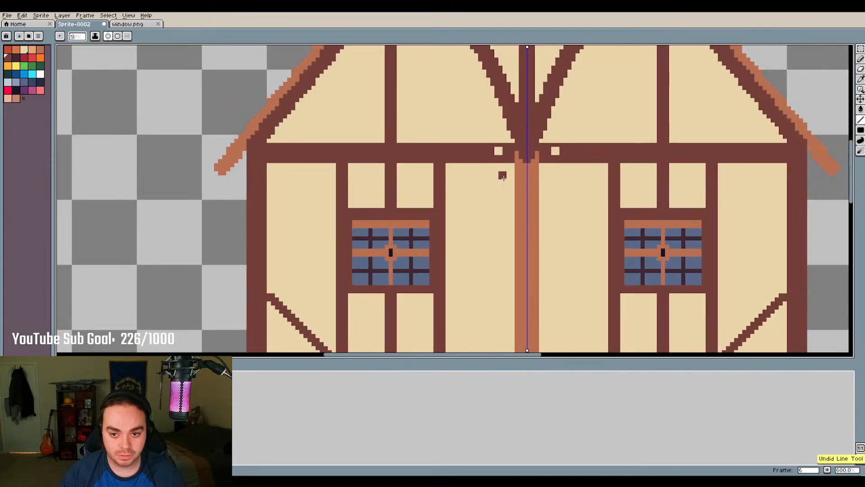
{"action": "scroll", "coordinate": [516, 343], "scroll_direction": "up", "scroll_amount": 3}
{"action": "key", "text": "ctrl+z"}
{"action": "key", "text": "ctrl+z"}
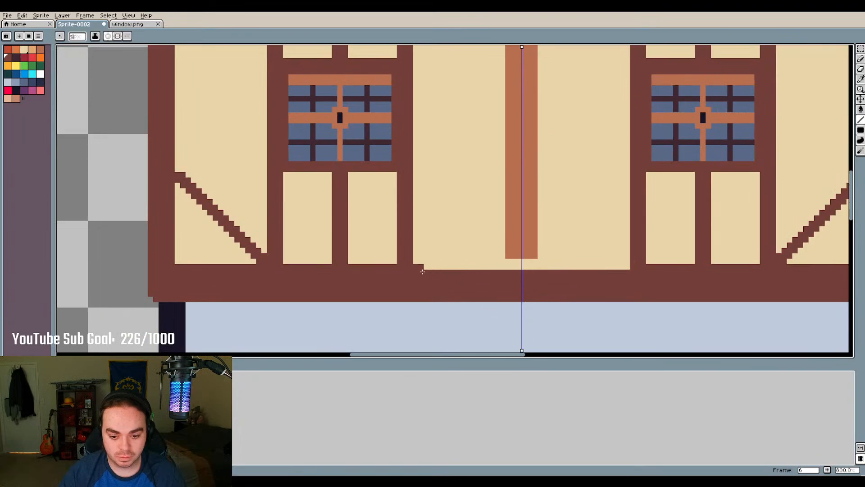
Thin the base beam by extending the cream centre, under-window and outer wall panels down to the same level with mirrored lines
{"action": "mouse_move", "coordinate": [422, 271]}
{"action": "left_mouse_down"}
{"action": "mouse_move", "coordinate": [555, 267]}
{"action": "mouse_move", "coordinate": [535, 273]}
{"action": "left_mouse_up"}
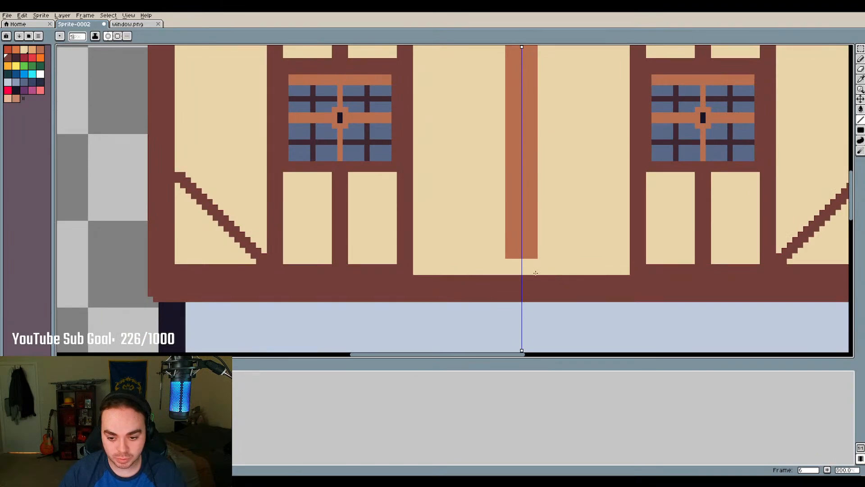
{"action": "left_click", "coordinate": [493, 288]}
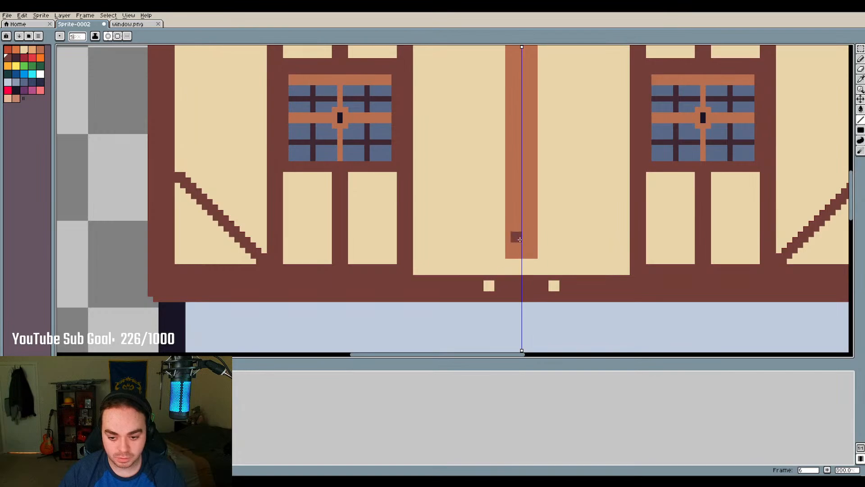
{"action": "key", "text": "ctrl+z"}
{"action": "left_click_drag", "start_coordinate": [389, 271], "coordinate": [285, 270]}
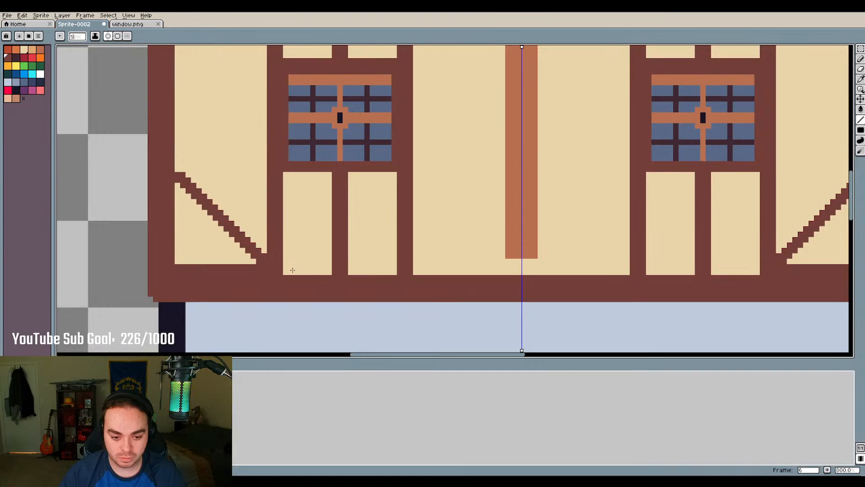
{"action": "left_click", "coordinate": [257, 272]}
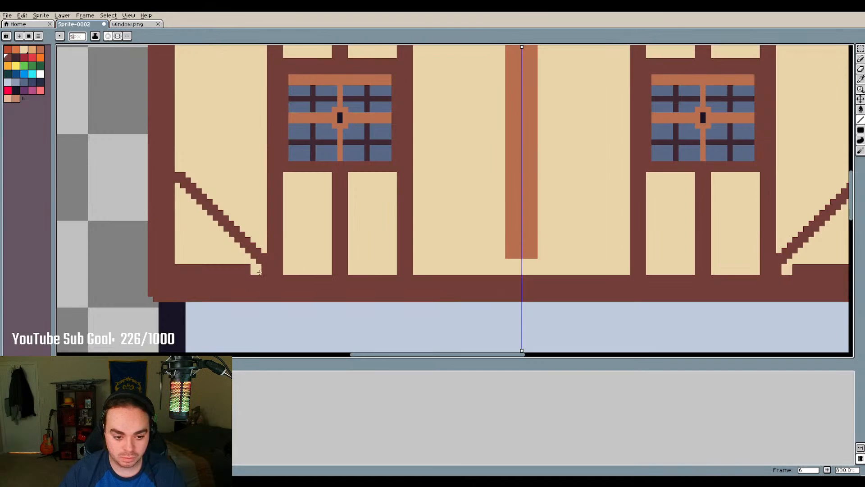
{"action": "left_click_drag", "start_coordinate": [263, 271], "coordinate": [179, 269]}
Erase the diagonal corner braces from both outer wall panels by painting over them in cream with mirrored strokes
{"action": "left_click_drag", "start_coordinate": [256, 259], "coordinate": [231, 225]}
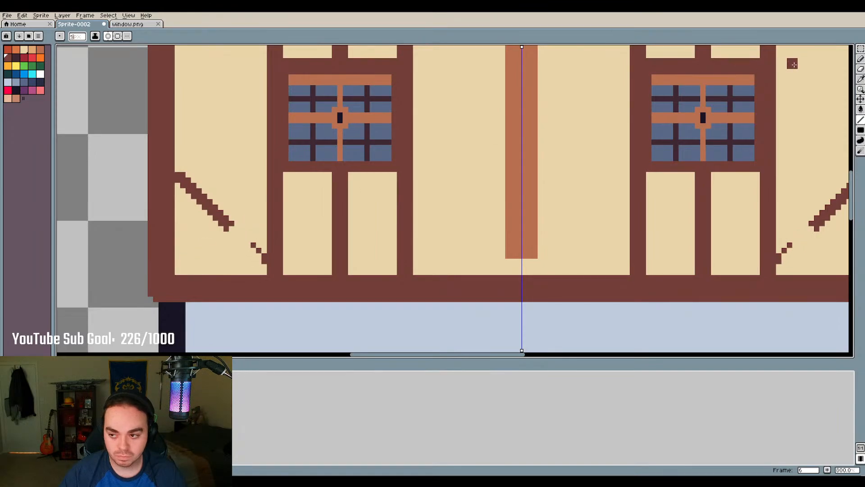
{"action": "left_click", "coordinate": [860, 61]}
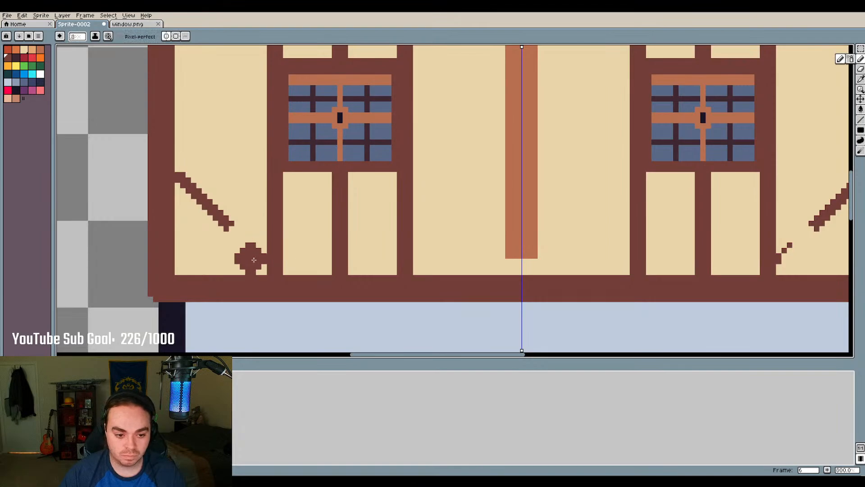
{"action": "key", "text": "minus"}
{"action": "key", "text": "minus"}
{"action": "key", "text": "minus"}
{"action": "key", "text": "minus"}
{"action": "key", "text": "minus"}
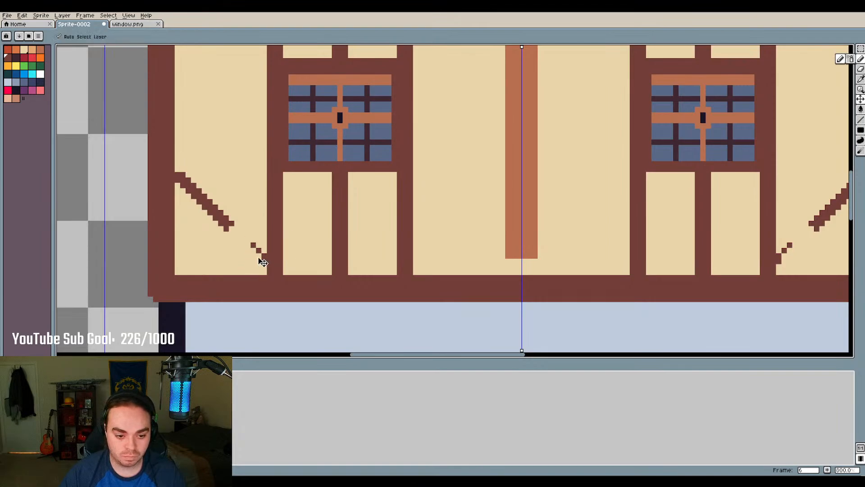
{"action": "scroll", "coordinate": [258, 258], "scroll_direction": "down", "scroll_amount": 1}
{"action": "left_click_drag", "start_coordinate": [263, 259], "coordinate": [176, 175]}
{"action": "scroll", "coordinate": [238, 222], "scroll_direction": "down", "scroll_amount": 2}
{"action": "scroll", "coordinate": [238, 221], "scroll_direction": "down", "scroll_amount": 2}
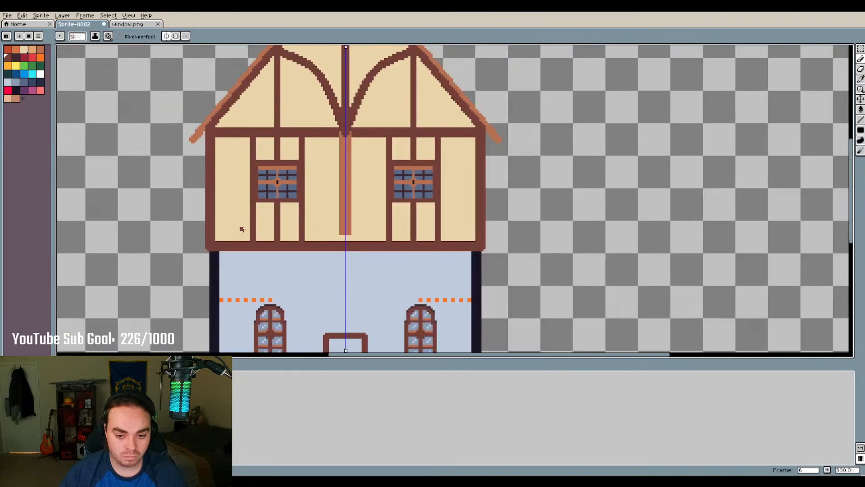
Examine the upper-storey wall panels and the timber framing around the windows and centre post
{"action": "scroll", "coordinate": [334, 188], "scroll_direction": "down", "scroll_amount": 1}
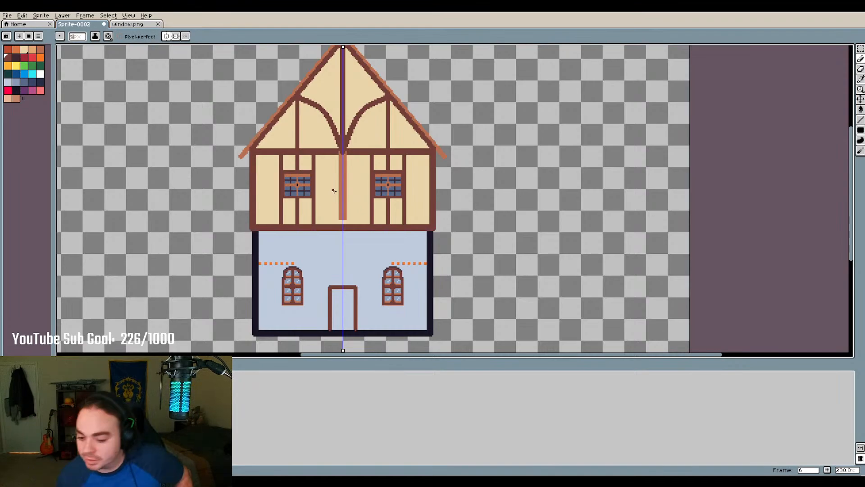
{"action": "scroll", "coordinate": [372, 129], "scroll_direction": "up", "scroll_amount": 2}
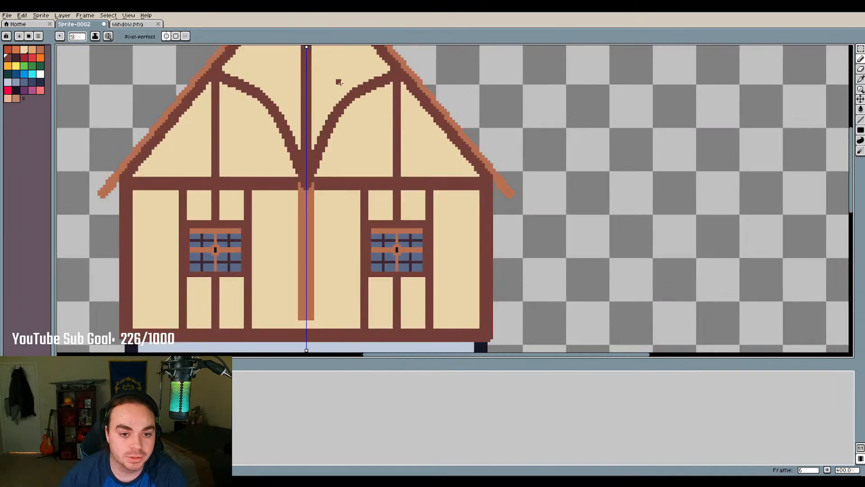
{"action": "scroll", "coordinate": [338, 81], "scroll_direction": "down", "scroll_amount": 2}
{"action": "scroll", "coordinate": [337, 148], "scroll_direction": "up", "scroll_amount": 3}
{"action": "scroll", "coordinate": [342, 158], "scroll_direction": "down", "scroll_amount": 2}
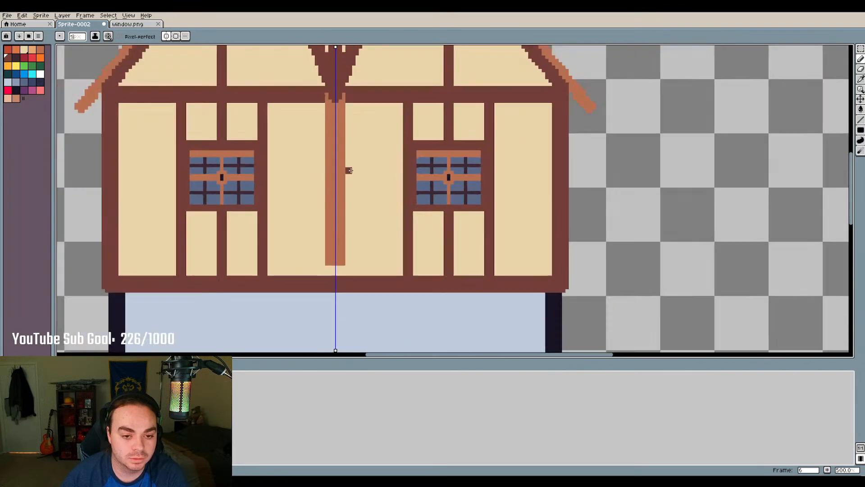
{"action": "scroll", "coordinate": [194, 191], "scroll_direction": "up", "scroll_amount": 3}
{"action": "scroll", "coordinate": [241, 212], "scroll_direction": "down", "scroll_amount": 2}
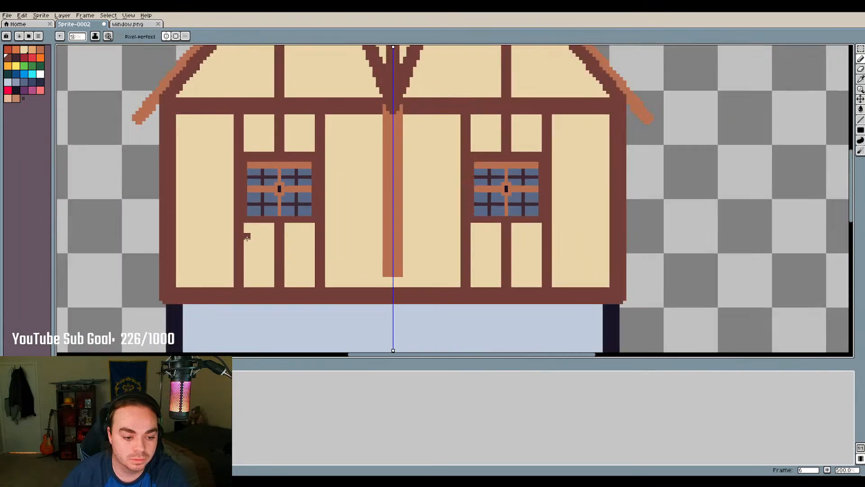
{"action": "scroll", "coordinate": [245, 233], "scroll_direction": "up", "scroll_amount": 1}
{"action": "scroll", "coordinate": [198, 109], "scroll_direction": "up", "scroll_amount": 3}
{"action": "scroll", "coordinate": [198, 110], "scroll_direction": "down", "scroll_amount": 2}
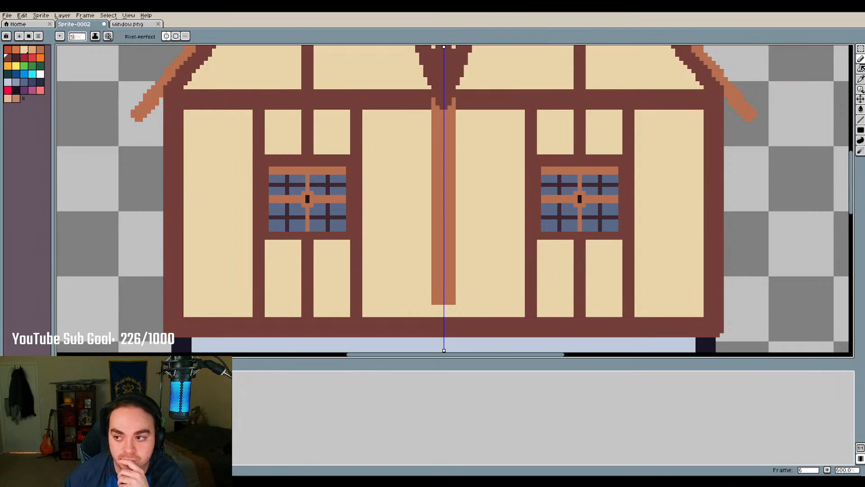
Switch to the Line tool and try light brown, peach and dark purple-brown as the drawing colour
{"action": "left_click", "coordinate": [860, 120]}
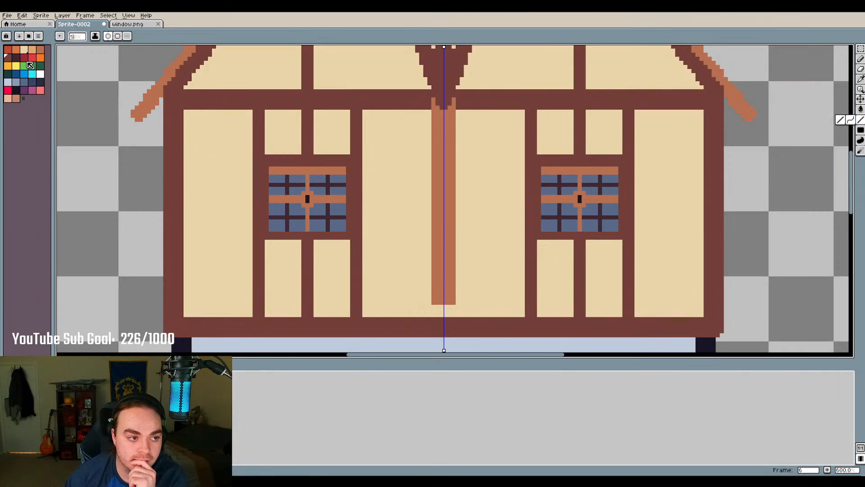
{"action": "left_click", "coordinate": [41, 49]}
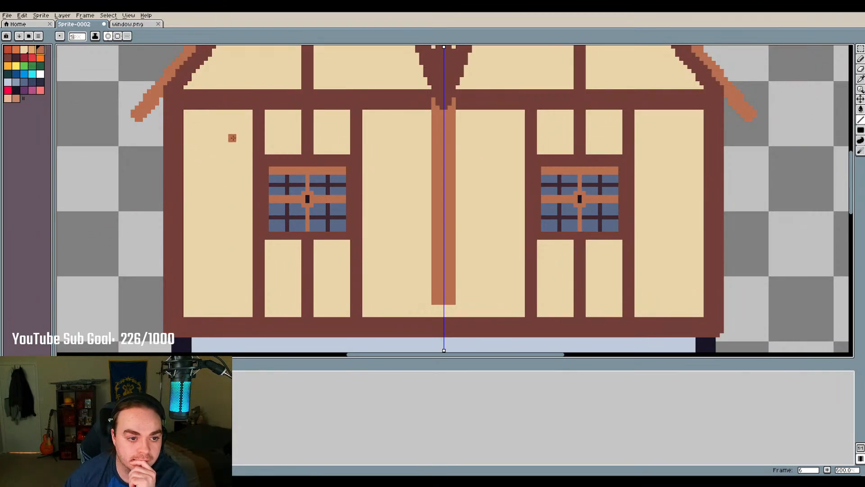
{"action": "left_click", "coordinate": [8, 98]}
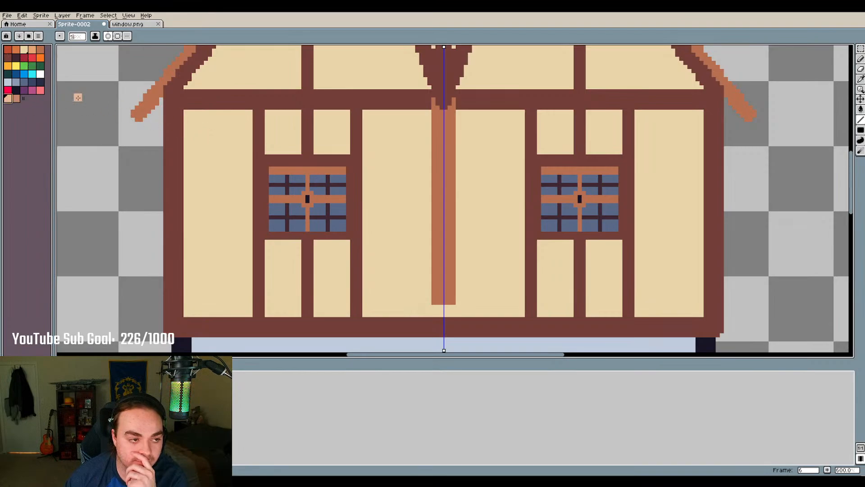
{"action": "left_click", "coordinate": [16, 57]}
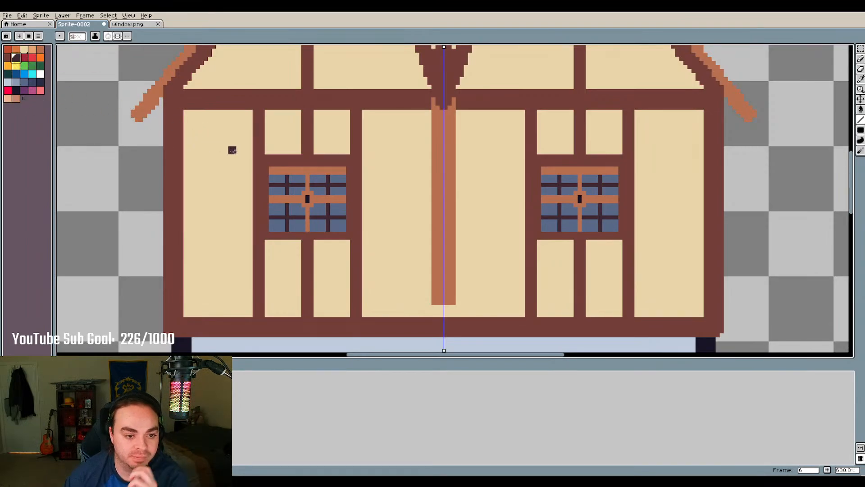
{"action": "scroll", "coordinate": [223, 143], "scroll_direction": "up", "scroll_amount": 1}
{"action": "scroll", "coordinate": [220, 143], "scroll_direction": "down", "scroll_amount": 4}
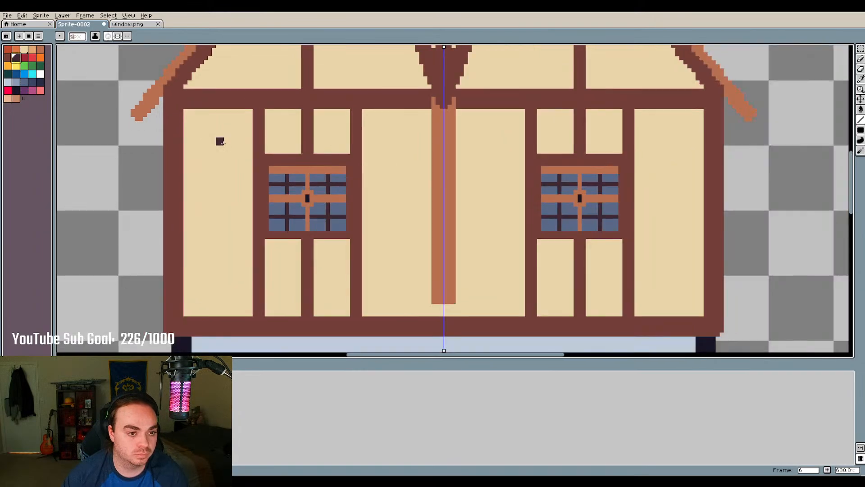
{"action": "scroll", "coordinate": [219, 151], "scroll_direction": "up", "scroll_amount": 3}
{"action": "scroll", "coordinate": [219, 151], "scroll_direction": "up", "scroll_amount": 2}
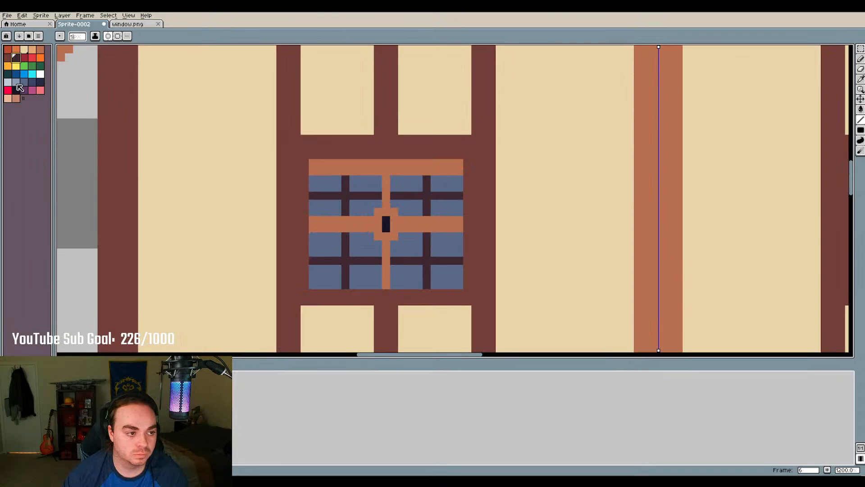
Try steep mirrored diagonal braces in reddish brown across the outer wall panels and the panels beside the centre post, then undo them
{"action": "left_click", "coordinate": [7, 58]}
{"action": "scroll", "coordinate": [192, 133], "scroll_direction": "down", "scroll_amount": 3}
{"action": "scroll", "coordinate": [176, 107], "scroll_direction": "down", "scroll_amount": 2}
{"action": "scroll", "coordinate": [176, 107], "scroll_direction": "up", "scroll_amount": 3}
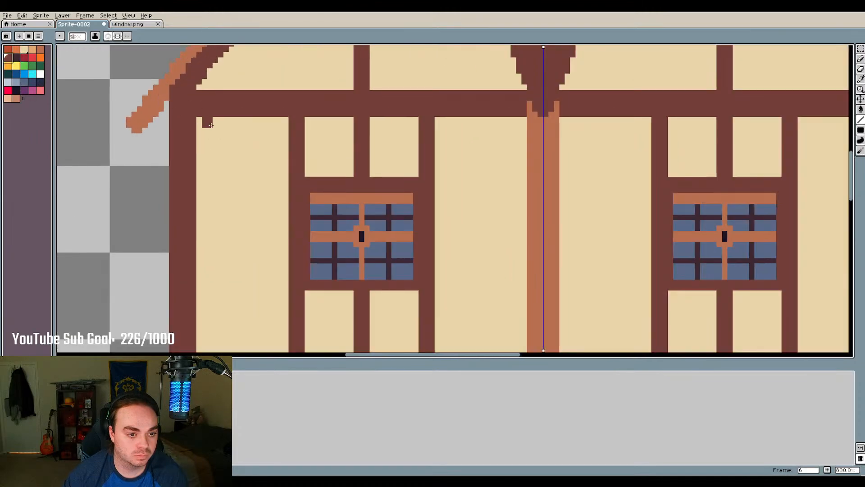
{"action": "left_click", "coordinate": [183, 110]}
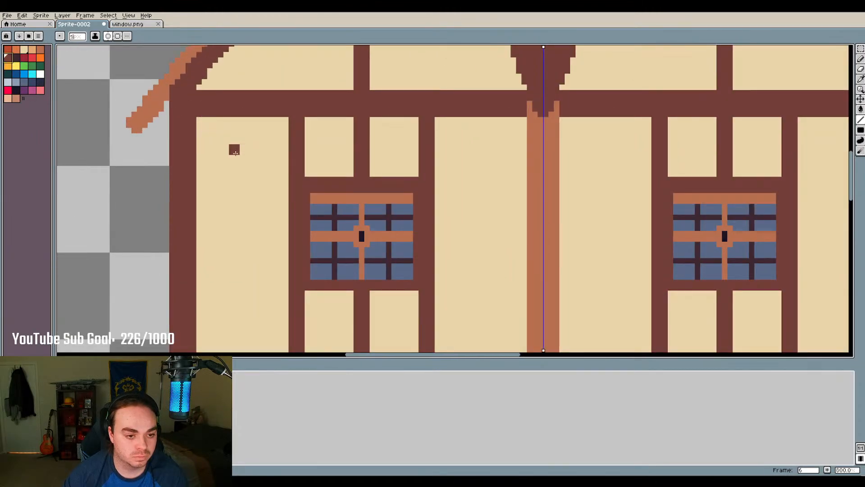
{"action": "scroll", "coordinate": [247, 132], "scroll_direction": "down", "scroll_amount": 2}
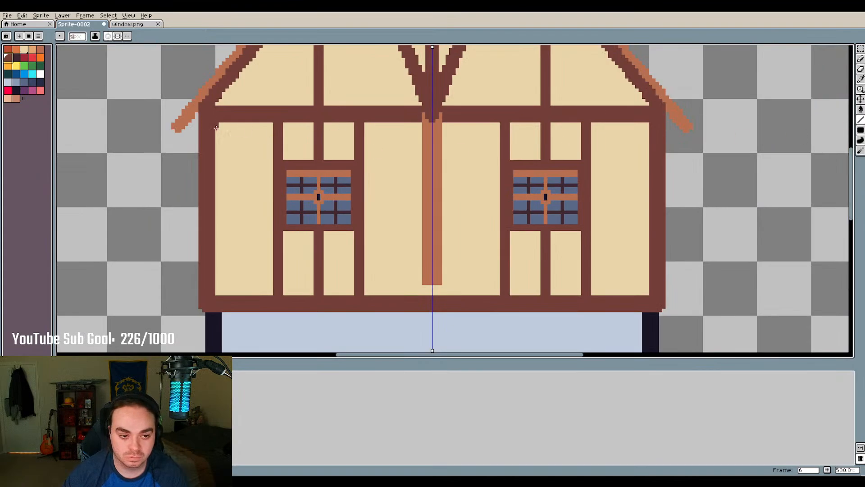
{"action": "left_click_drag", "start_coordinate": [219, 128], "coordinate": [270, 293]}
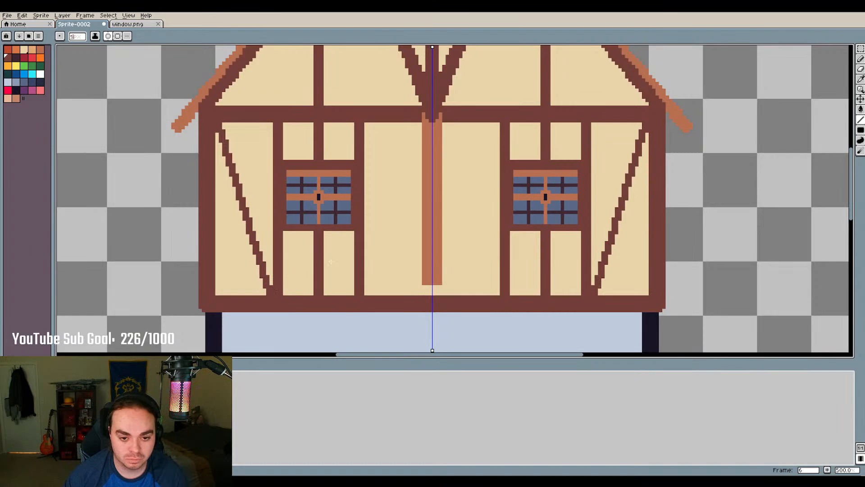
{"action": "mouse_move", "coordinate": [368, 125]}
{"action": "left_mouse_down"}
{"action": "mouse_move", "coordinate": [376, 128]}
{"action": "mouse_move", "coordinate": [367, 128]}
{"action": "mouse_move", "coordinate": [419, 294]}
{"action": "left_mouse_up"}
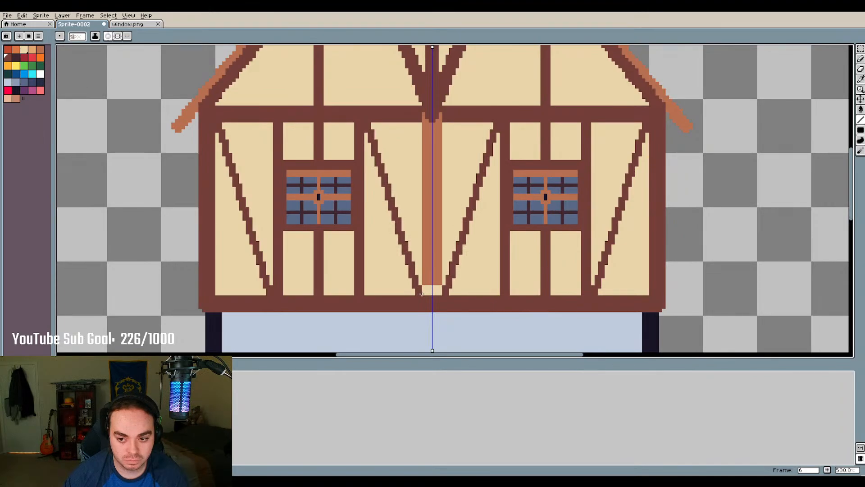
{"action": "scroll", "coordinate": [467, 135], "scroll_direction": "down", "scroll_amount": 4}
{"action": "scroll", "coordinate": [474, 146], "scroll_direction": "up", "scroll_amount": 2}
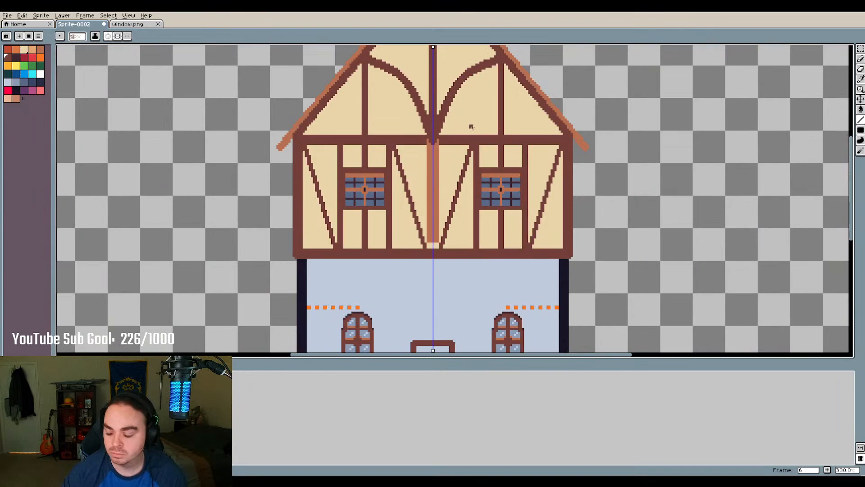
{"action": "scroll", "coordinate": [473, 130], "scroll_direction": "up", "scroll_amount": 1}
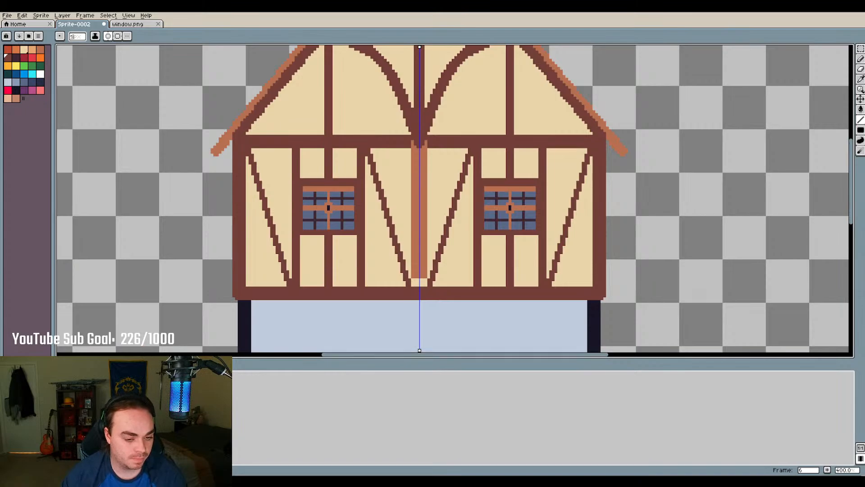
{"action": "key", "text": "ctrl+z"}
{"action": "key", "text": "ctrl+z"}
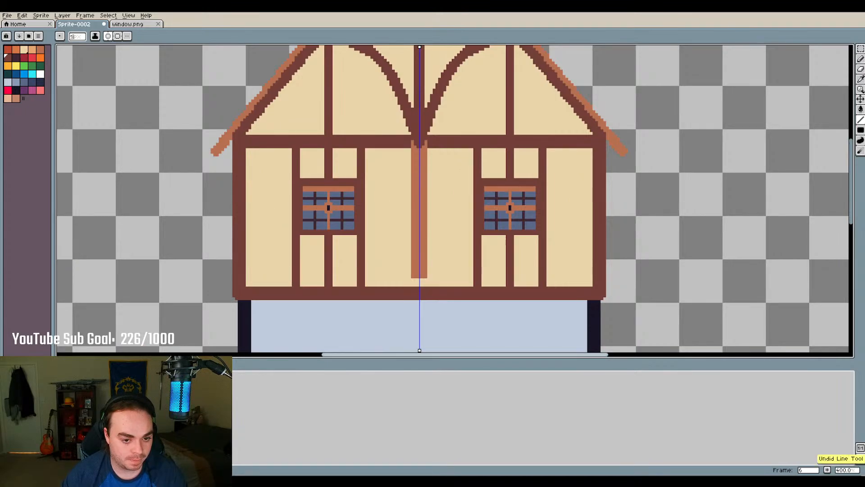
Draw a two-pixel-high pale blue-grey lintel directly above both upper windows, spanning between the window posts, with mirrored lines
{"action": "scroll", "coordinate": [303, 183], "scroll_direction": "up", "scroll_amount": 3}
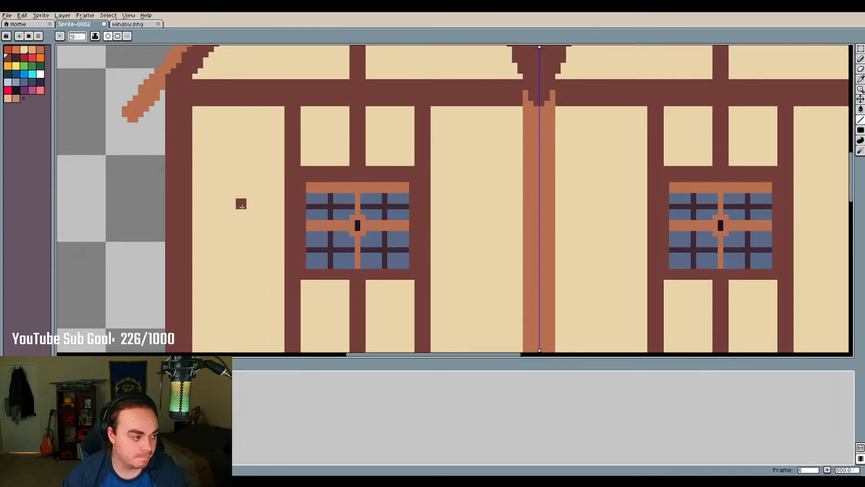
{"action": "left_click", "coordinate": [24, 82]}
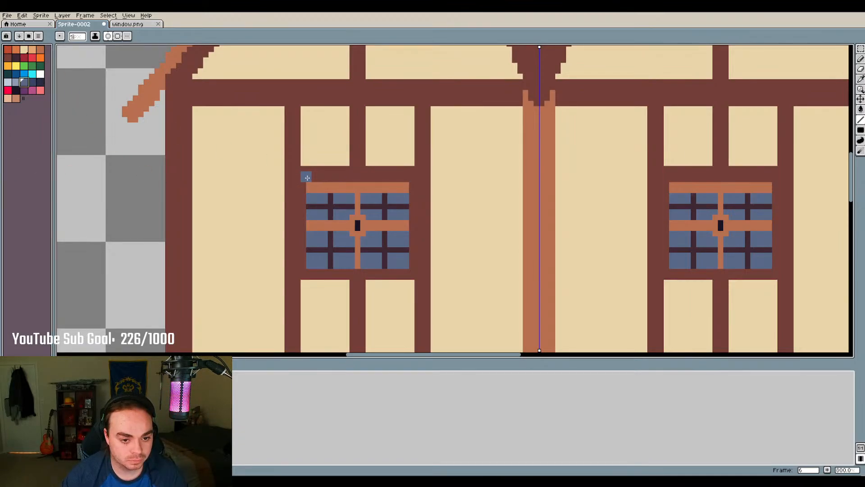
{"action": "scroll", "coordinate": [305, 177], "scroll_direction": "up", "scroll_amount": 3}
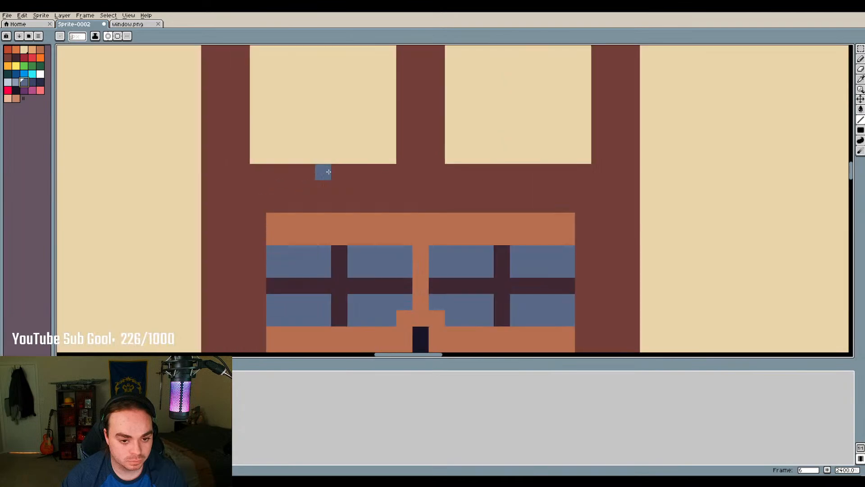
{"action": "scroll", "coordinate": [323, 171], "scroll_direction": "down", "scroll_amount": 3}
{"action": "scroll", "coordinate": [325, 192], "scroll_direction": "up", "scroll_amount": 3}
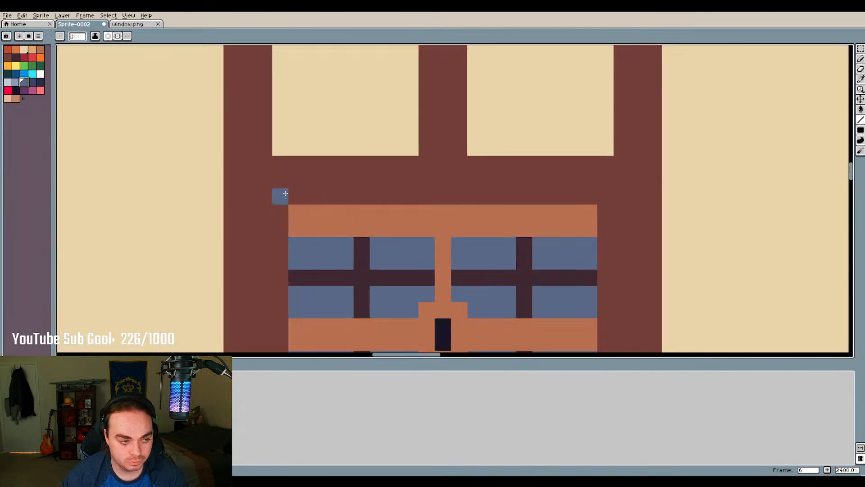
{"action": "left_click", "coordinate": [8, 81]}
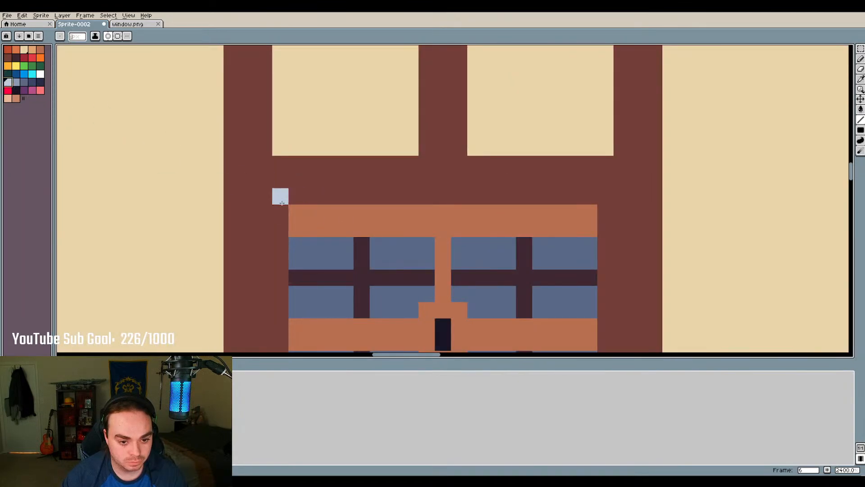
{"action": "mouse_move", "coordinate": [280, 196]}
{"action": "left_mouse_down"}
{"action": "mouse_move", "coordinate": [611, 196]}
{"action": "mouse_move", "coordinate": [603, 185]}
{"action": "mouse_move", "coordinate": [372, 192]}
{"action": "mouse_move", "coordinate": [409, 185]}
{"action": "mouse_move", "coordinate": [284, 184]}
{"action": "left_mouse_up"}
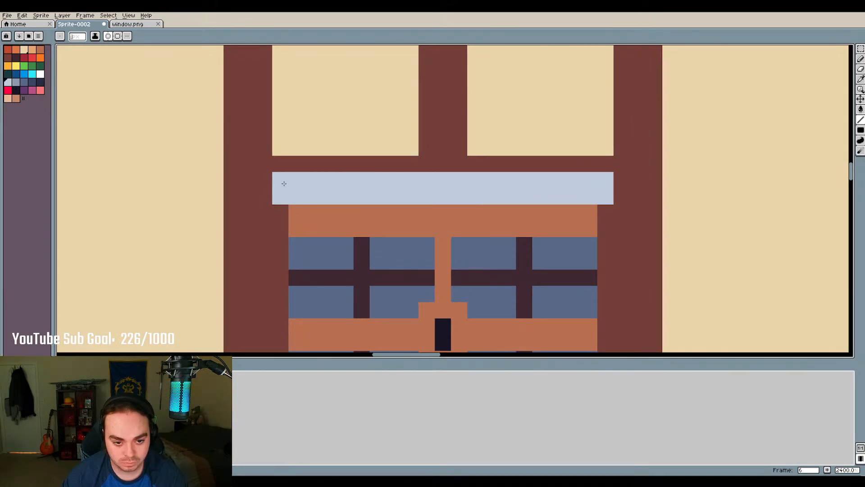
{"action": "scroll", "coordinate": [348, 171], "scroll_direction": "down", "scroll_amount": 7}
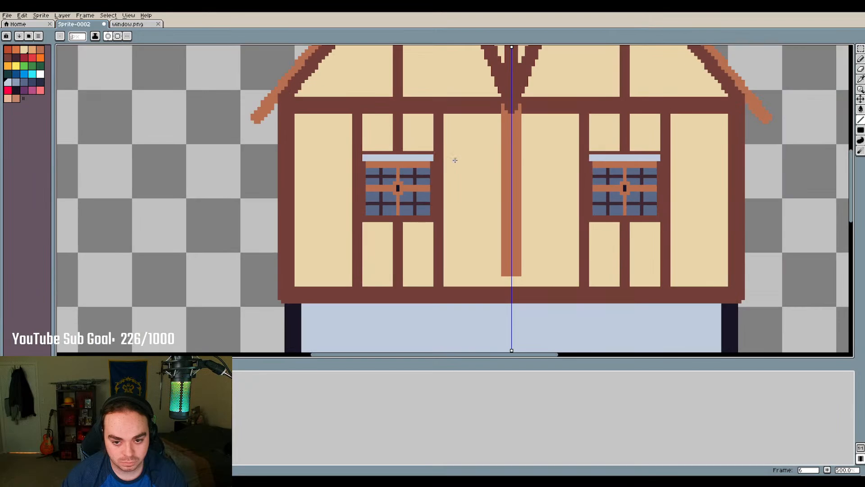
Extend the lower row of both pale lintels by one pixel at each end, overlapping the window posts
{"action": "scroll", "coordinate": [455, 160], "scroll_direction": "up", "scroll_amount": 1}
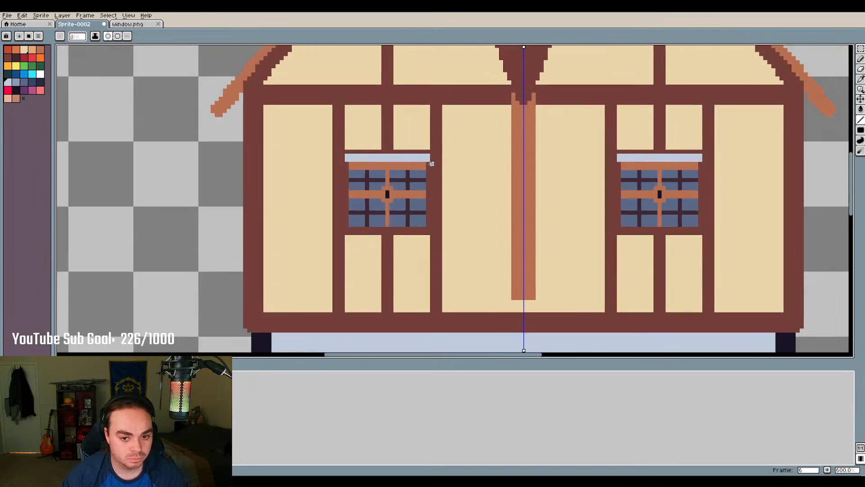
{"action": "left_click", "coordinate": [431, 163]}
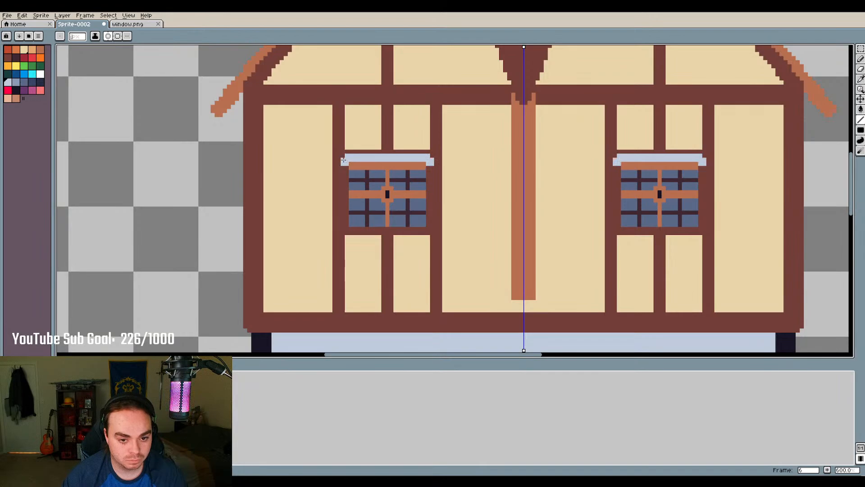
{"action": "scroll", "coordinate": [451, 161], "scroll_direction": "down", "scroll_amount": 3}
{"action": "scroll", "coordinate": [419, 154], "scroll_direction": "up", "scroll_amount": 2}
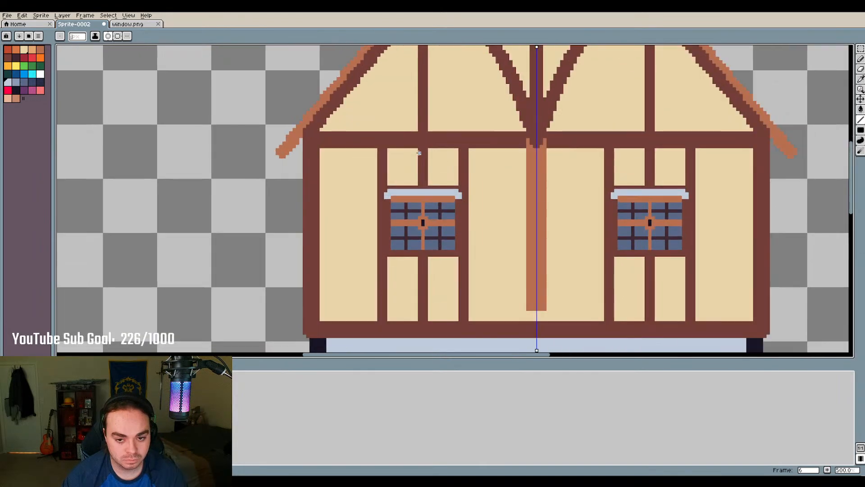
Choose reddish brown as the drawing colour and enlarge the Line tool's brush to about three pixels
{"action": "scroll", "coordinate": [339, 205], "scroll_direction": "up", "scroll_amount": 2}
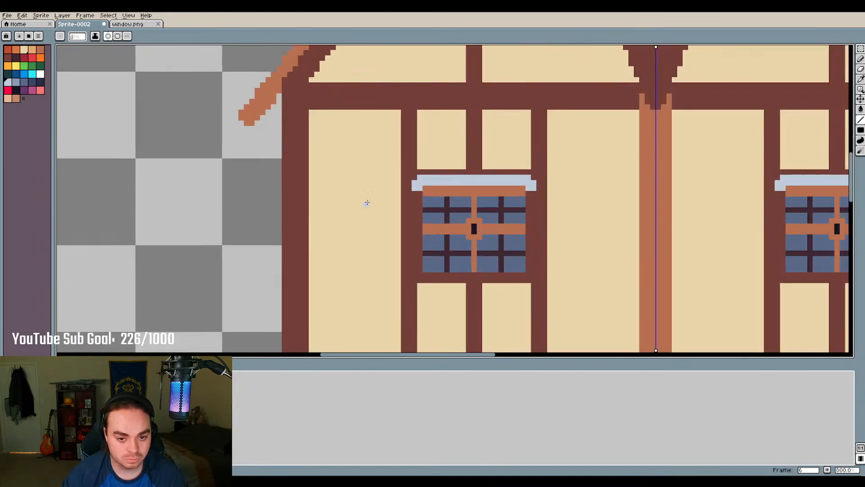
{"action": "left_click", "coordinate": [7, 58]}
{"action": "key", "text": "plus"}
{"action": "key", "text": "plus"}
{"action": "key", "text": "plus"}
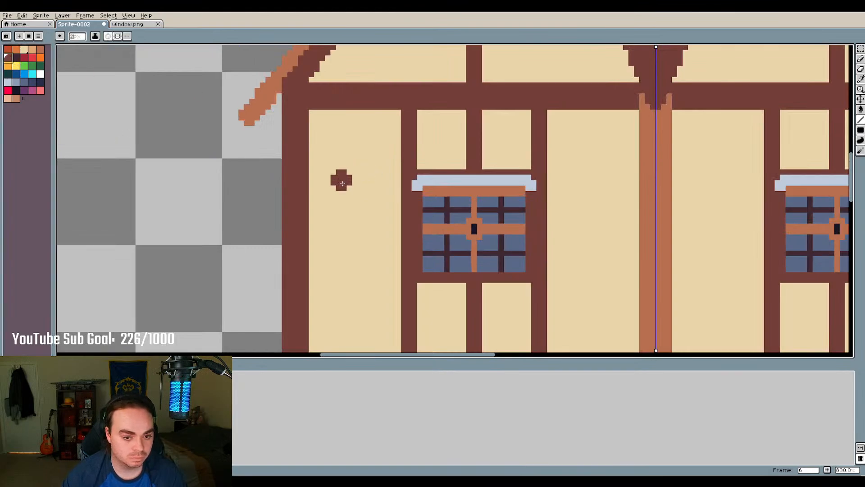
{"action": "key", "text": "minus"}
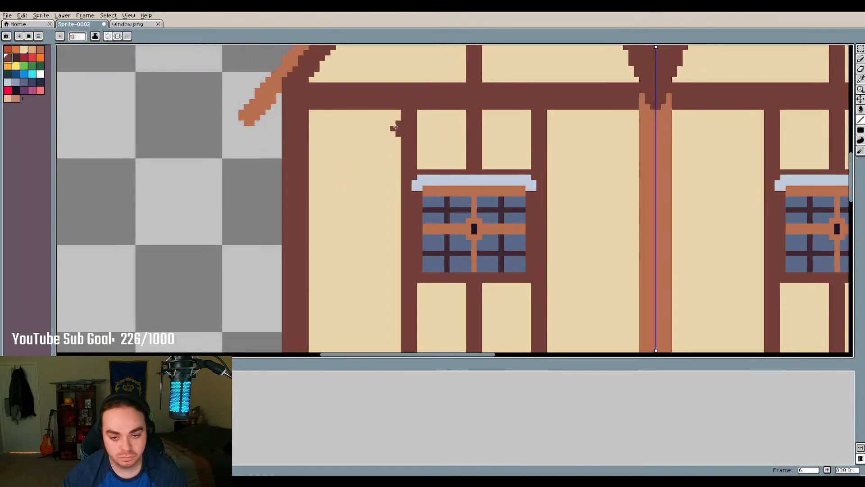
Examine the wall timbers, the light-brown centre post and the gable framing as a whole
{"action": "scroll", "coordinate": [395, 127], "scroll_direction": "down", "scroll_amount": 4}
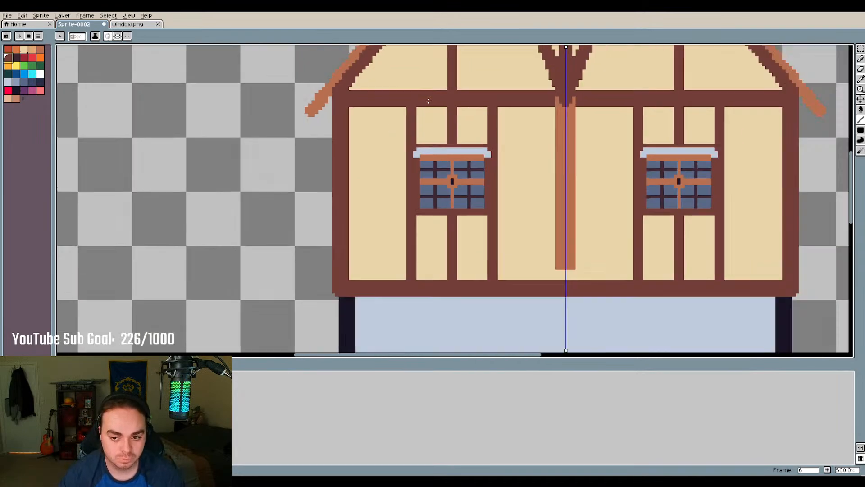
{"action": "scroll", "coordinate": [467, 236], "scroll_direction": "down", "scroll_amount": 1}
{"action": "scroll", "coordinate": [483, 209], "scroll_direction": "up", "scroll_amount": 3}
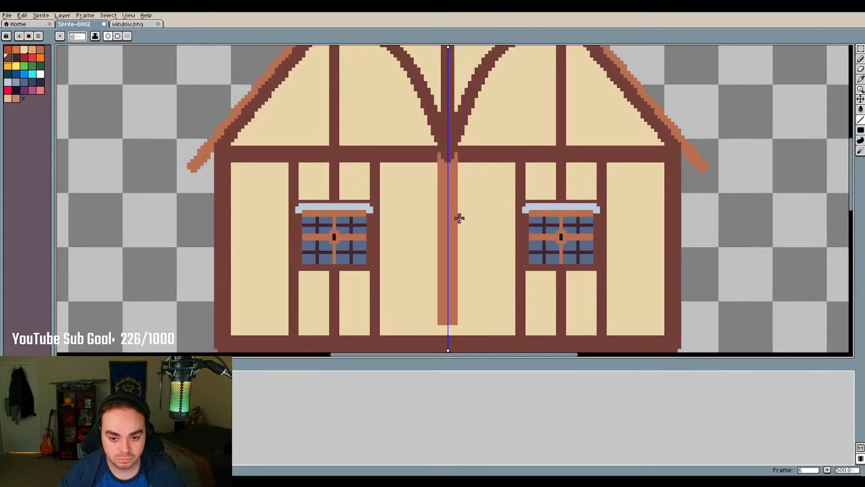
{"action": "scroll", "coordinate": [457, 212], "scroll_direction": "up", "scroll_amount": 1}
{"action": "scroll", "coordinate": [455, 208], "scroll_direction": "down", "scroll_amount": 4}
{"action": "scroll", "coordinate": [457, 251], "scroll_direction": "up", "scroll_amount": 3}
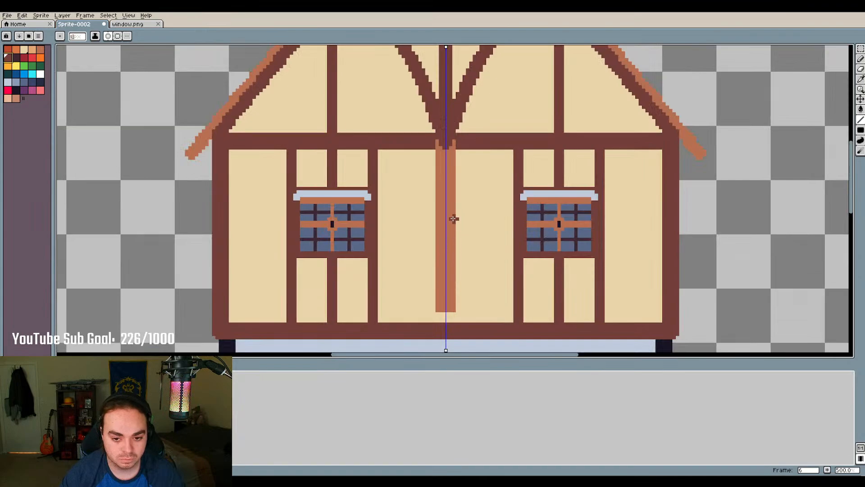
{"action": "scroll", "coordinate": [149, 222], "scroll_direction": "down", "scroll_amount": 4}
{"action": "scroll", "coordinate": [278, 229], "scroll_direction": "up", "scroll_amount": 3}
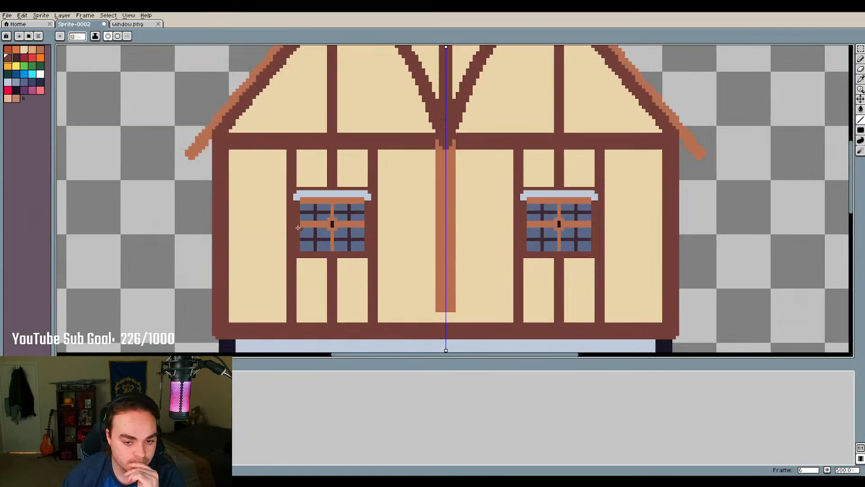
{"action": "scroll", "coordinate": [402, 220], "scroll_direction": "down", "scroll_amount": 2}
{"action": "scroll", "coordinate": [434, 113], "scroll_direction": "up", "scroll_amount": 1}
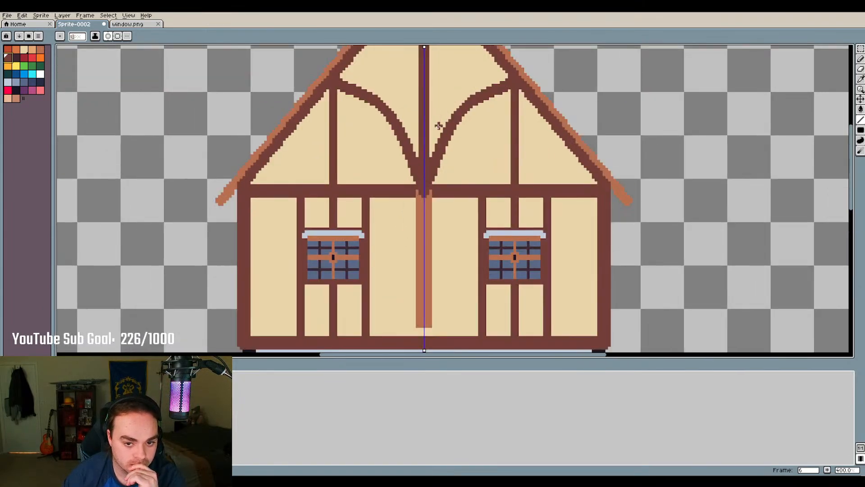
Draw a four-pixel-wide reddish-brown centre post over the light-brown one, from the horizontal beam down to the bottom sill
{"action": "scroll", "coordinate": [431, 218], "scroll_direction": "up", "scroll_amount": 5}
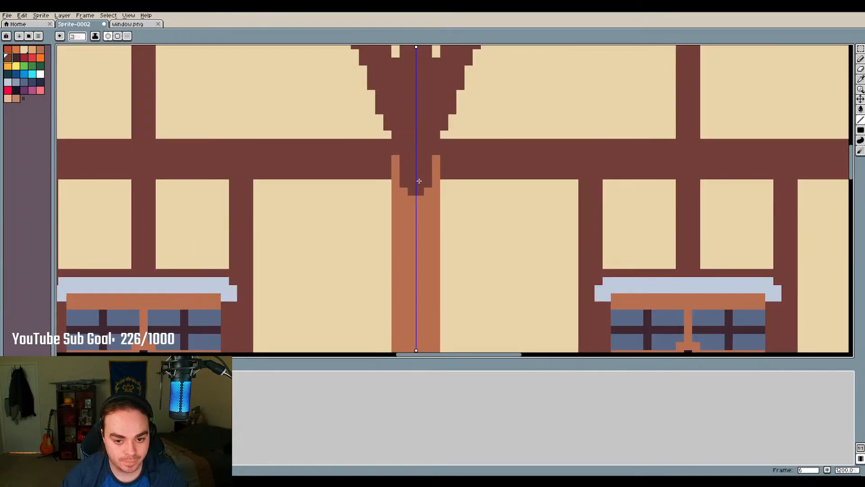
{"action": "scroll", "coordinate": [407, 159], "scroll_direction": "down", "scroll_amount": 2}
{"action": "left_click_drag", "start_coordinate": [407, 159], "coordinate": [409, 324]}
{"action": "scroll", "coordinate": [407, 271], "scroll_direction": "down", "scroll_amount": 3}
{"action": "scroll", "coordinate": [410, 324], "scroll_direction": "up", "scroll_amount": 1}
{"action": "key", "text": "ctrl+z"}
{"action": "key", "text": "ctrl+z"}
{"action": "key", "text": "ctrl+z"}
{"action": "key", "text": "ctrl+z"}
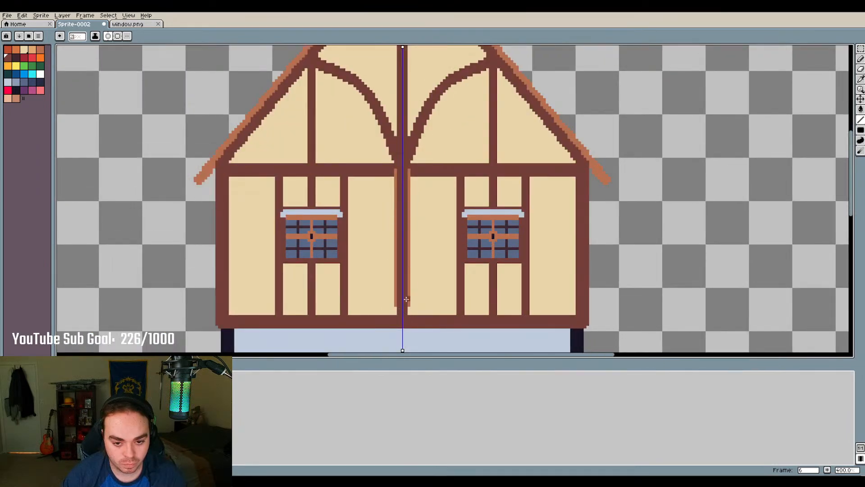
Erase the light-brown strips beside the centre post and cover their stubs on the horizontal beam with reddish brown
{"action": "scroll", "coordinate": [407, 299], "scroll_direction": "up", "scroll_amount": 2}
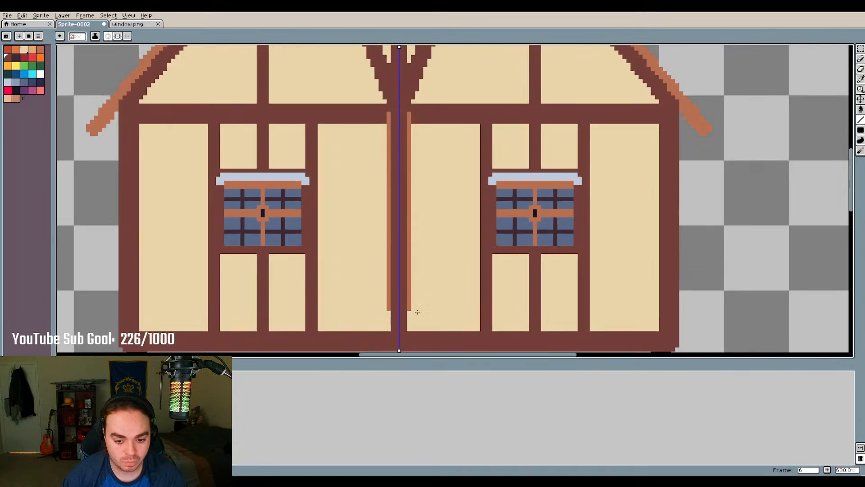
{"action": "mouse_move", "coordinate": [417, 312]}
{"action": "left_mouse_down"}
{"action": "mouse_move", "coordinate": [414, 125]}
{"action": "mouse_move", "coordinate": [415, 134]}
{"action": "left_mouse_up"}
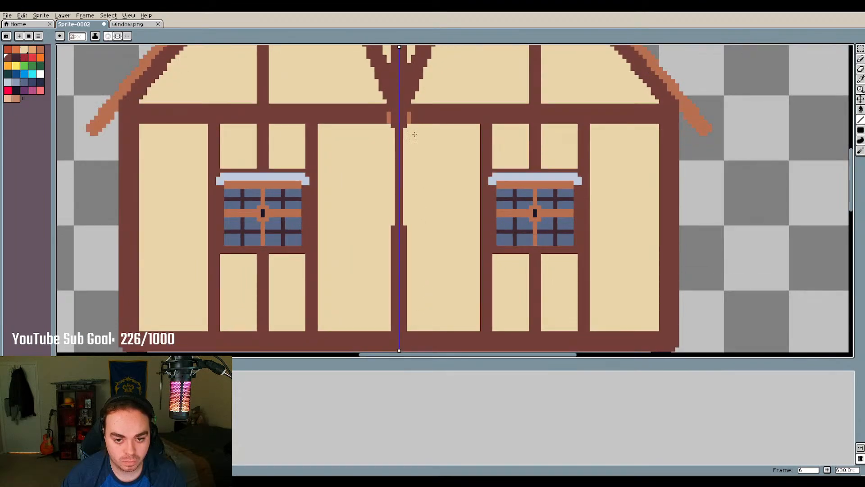
{"action": "key", "text": "ctrl+z"}
{"action": "scroll", "coordinate": [421, 116], "scroll_direction": "up", "scroll_amount": 5}
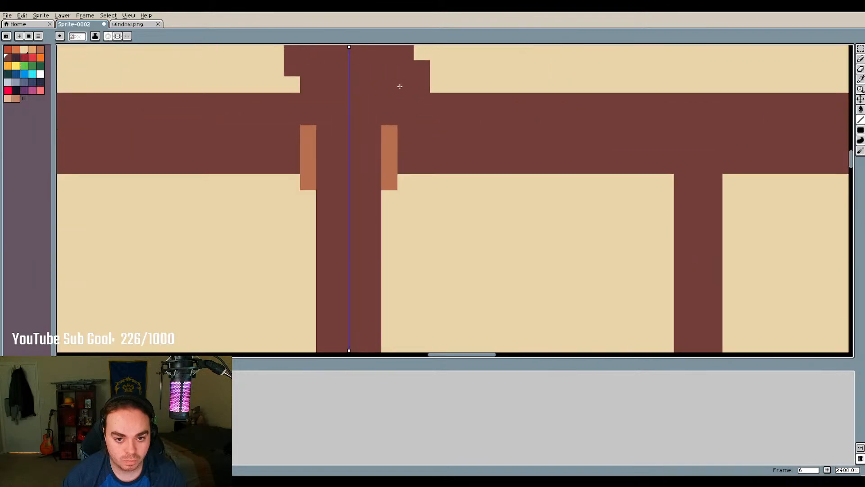
{"action": "key", "text": "ctrl+z"}
{"action": "left_click_drag", "start_coordinate": [403, 136], "coordinate": [401, 168]}
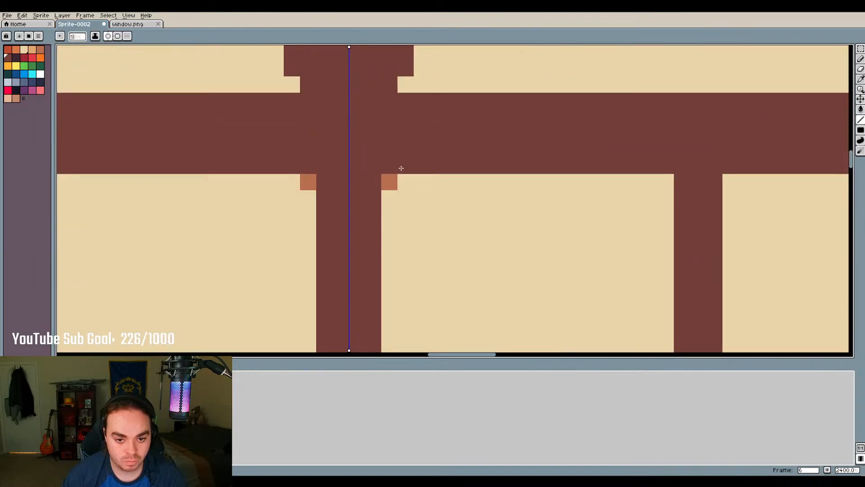
Clear the last light-brown pixels beside the centre post just below the beam, undoing stray changes around the joint
{"action": "left_click", "coordinate": [389, 182]}
{"action": "left_click", "coordinate": [390, 196]}
{"action": "right_click", "coordinate": [382, 174]}
{"action": "left_click_drag", "start_coordinate": [397, 198], "coordinate": [412, 207]}
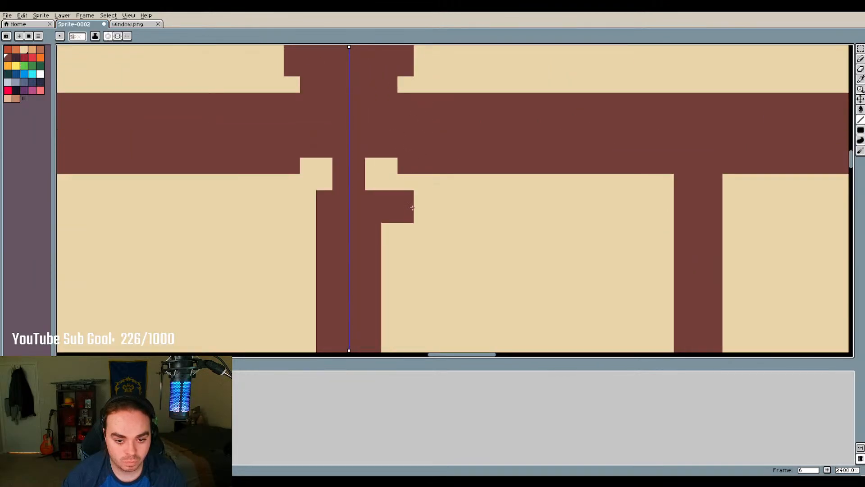
{"action": "key", "text": "ctrl+z"}
{"action": "key", "text": "ctrl+z"}
{"action": "key", "text": "ctrl+z"}
{"action": "key", "text": "ctrl+z"}
{"action": "key", "text": "ctrl+z"}
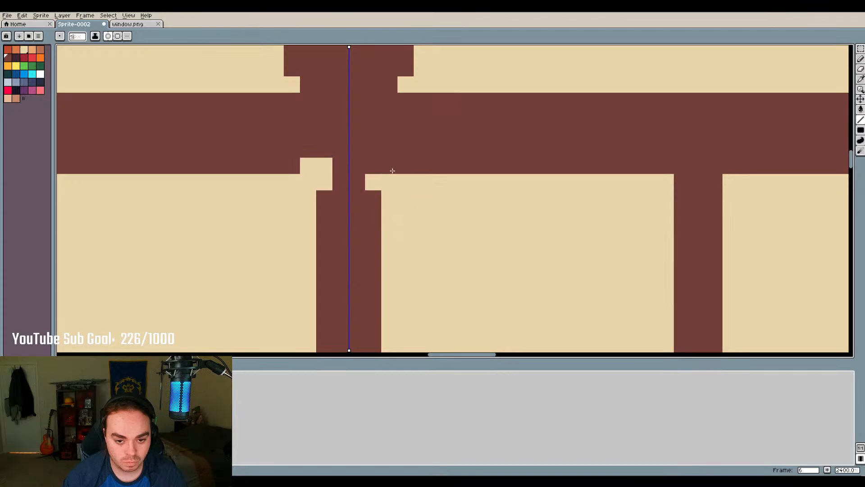
{"action": "key", "text": "ctrl+z"}
{"action": "key", "text": "ctrl+z"}
{"action": "key", "text": "ctrl+z"}
{"action": "key", "text": "ctrl+z"}
{"action": "scroll", "coordinate": [379, 180], "scroll_direction": "down", "scroll_amount": 6}
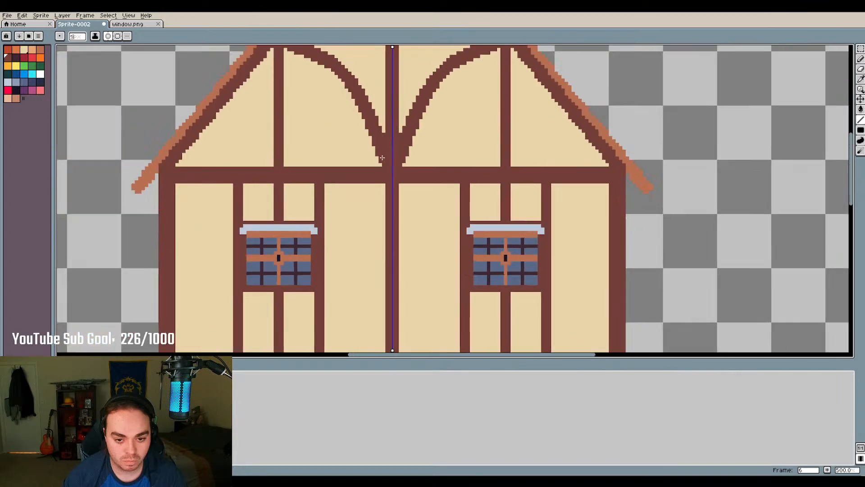
Try mirrored orange markers three pixels wide and two high in the panels beside the centre post, then undo them
{"action": "scroll", "coordinate": [381, 157], "scroll_direction": "down", "scroll_amount": 1}
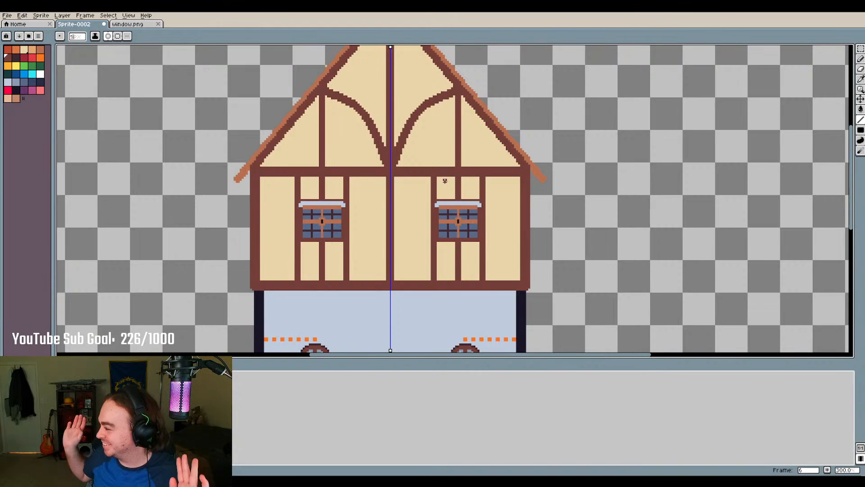
{"action": "scroll", "coordinate": [383, 167], "scroll_direction": "up", "scroll_amount": 5}
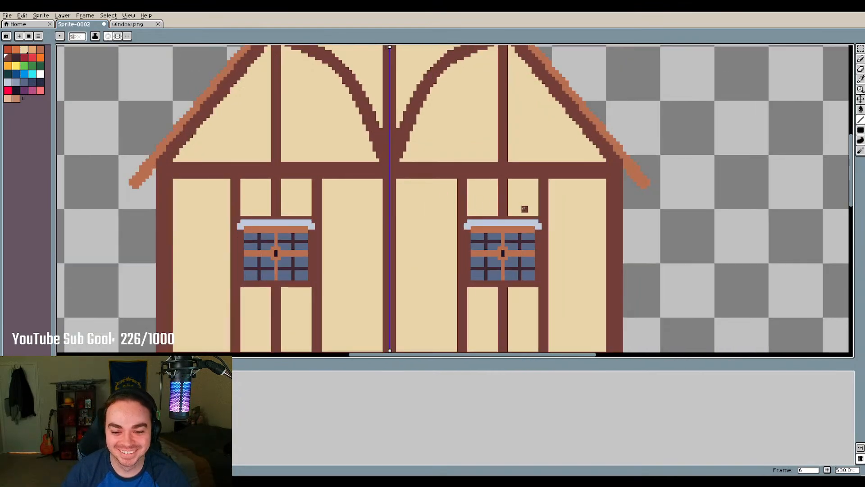
{"action": "scroll", "coordinate": [487, 238], "scroll_direction": "down", "scroll_amount": 2}
{"action": "scroll", "coordinate": [265, 233], "scroll_direction": "down", "scroll_amount": 1}
{"action": "scroll", "coordinate": [289, 238], "scroll_direction": "up", "scroll_amount": 2}
{"action": "scroll", "coordinate": [444, 225], "scroll_direction": "down", "scroll_amount": 1}
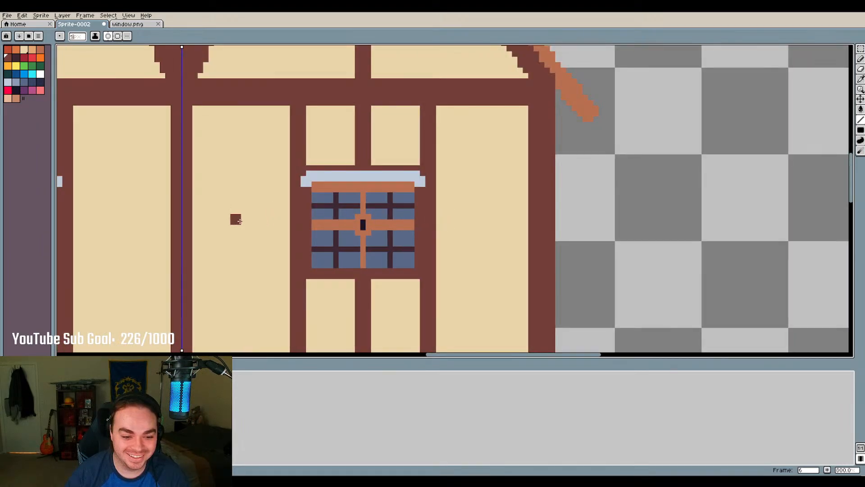
{"action": "left_click", "coordinate": [40, 57]}
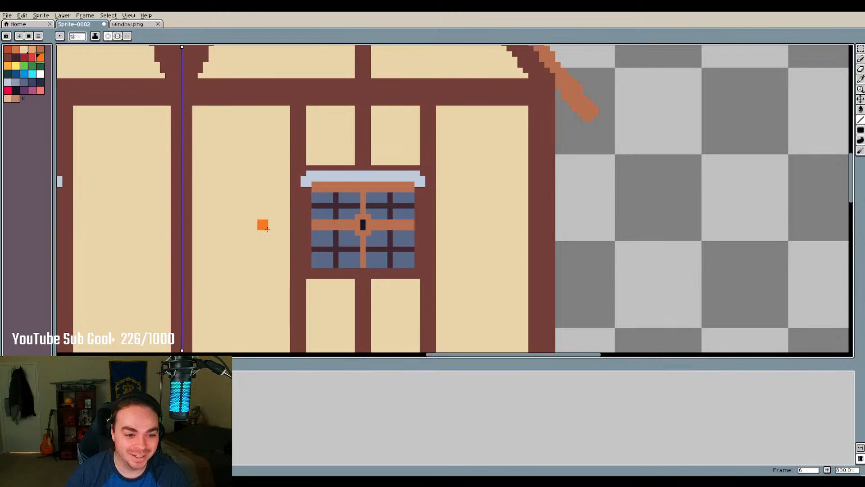
{"action": "left_click_drag", "start_coordinate": [238, 225], "coordinate": [243, 225]}
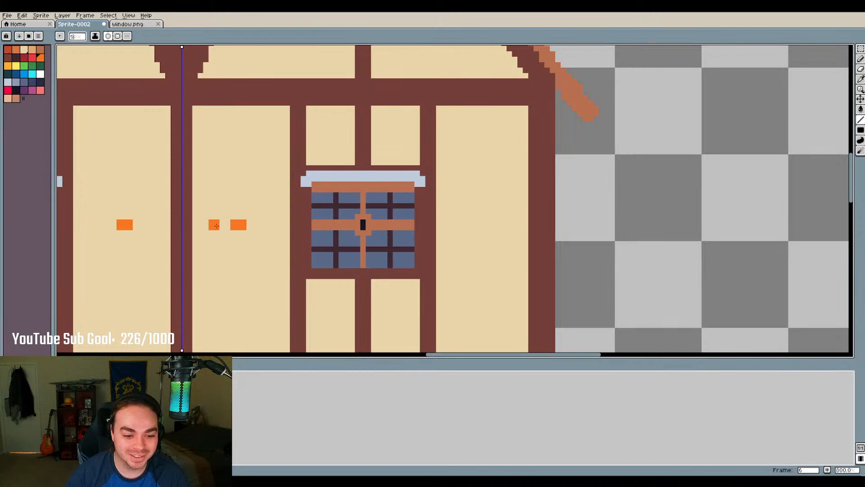
{"action": "scroll", "coordinate": [215, 225], "scroll_direction": "up", "scroll_amount": 1}
{"action": "left_click_drag", "start_coordinate": [204, 224], "coordinate": [214, 224]}
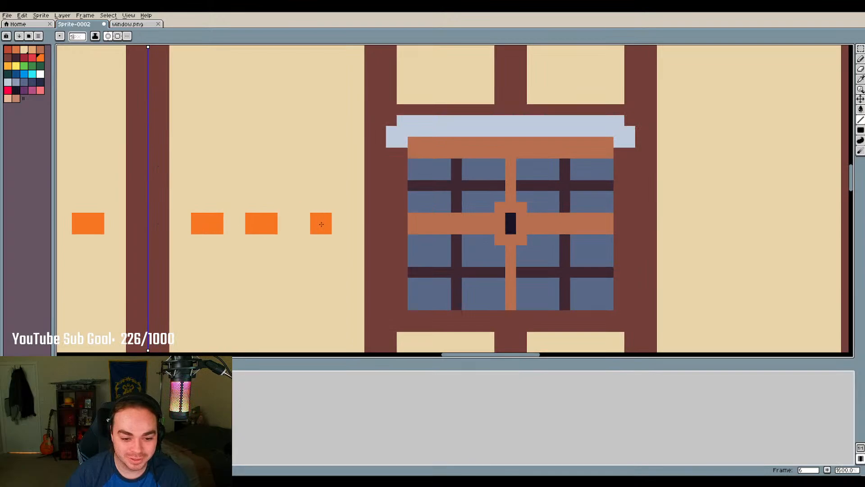
{"action": "left_click_drag", "start_coordinate": [314, 224], "coordinate": [325, 223]}
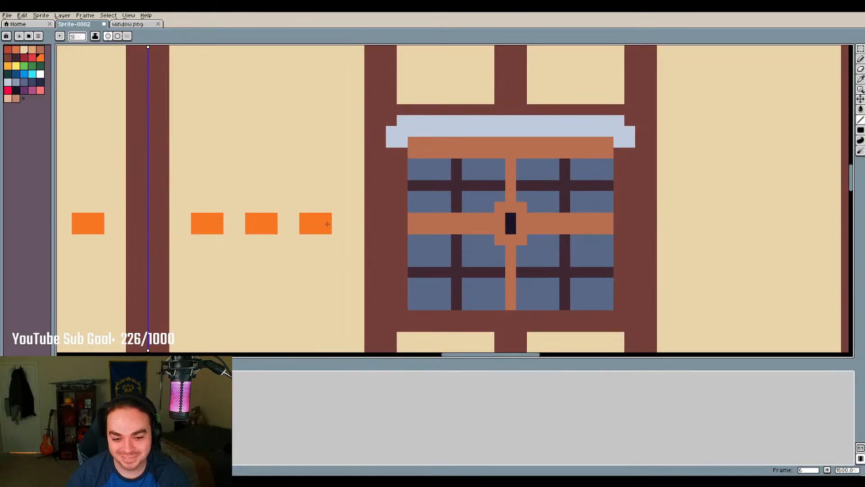
{"action": "key", "text": "ctrl+z"}
{"action": "key", "text": "ctrl+z"}
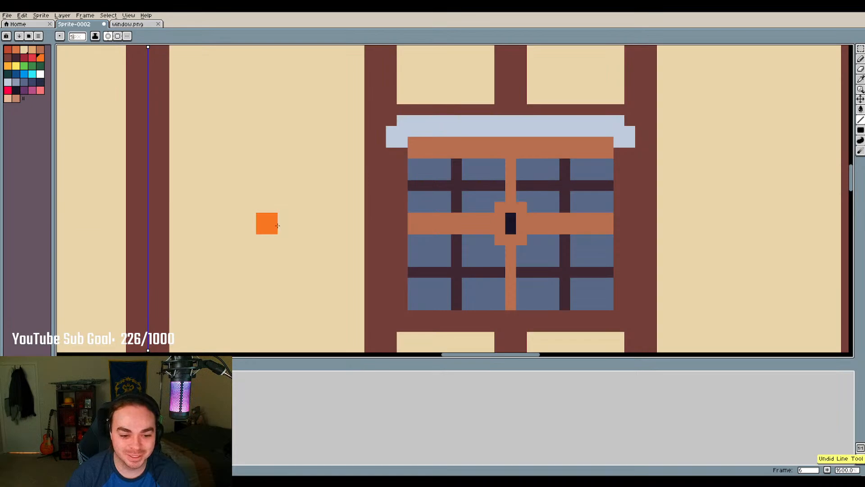
Place three mirrored two-by-two-pixel orange markers across each panel beside the centre post, level with the window crossbars
{"action": "left_click", "coordinate": [275, 224]}
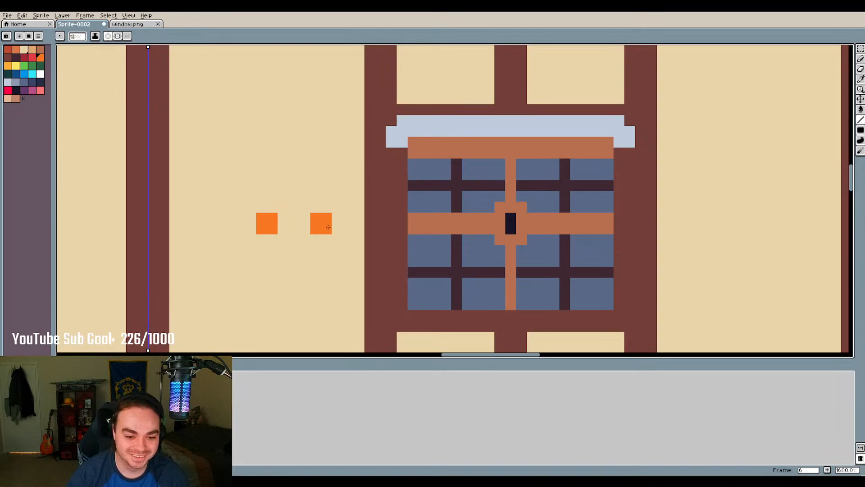
{"action": "left_click", "coordinate": [328, 227]}
{"action": "left_click", "coordinate": [220, 226]}
{"action": "scroll", "coordinate": [220, 227], "scroll_direction": "down", "scroll_amount": 1}
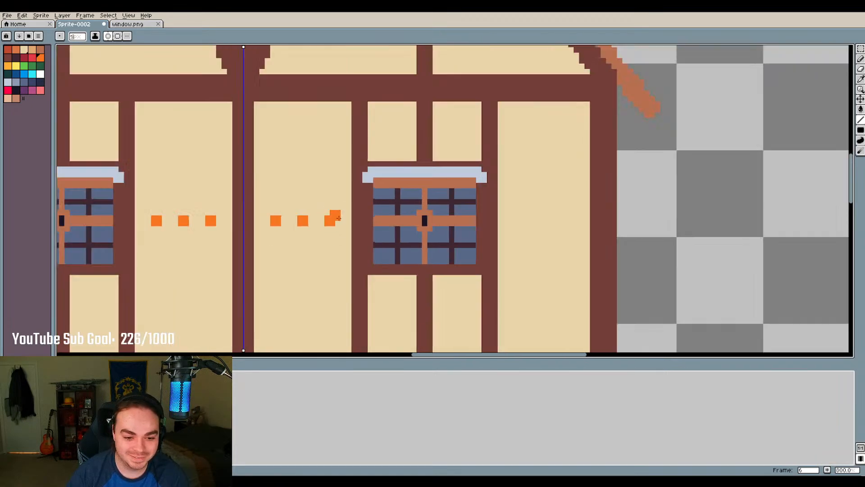
Place three two-by-two-pixel orange markers across the outer wall panel beyond the window, level with the inner markers
{"action": "scroll", "coordinate": [514, 229], "scroll_direction": "up", "scroll_amount": 1}
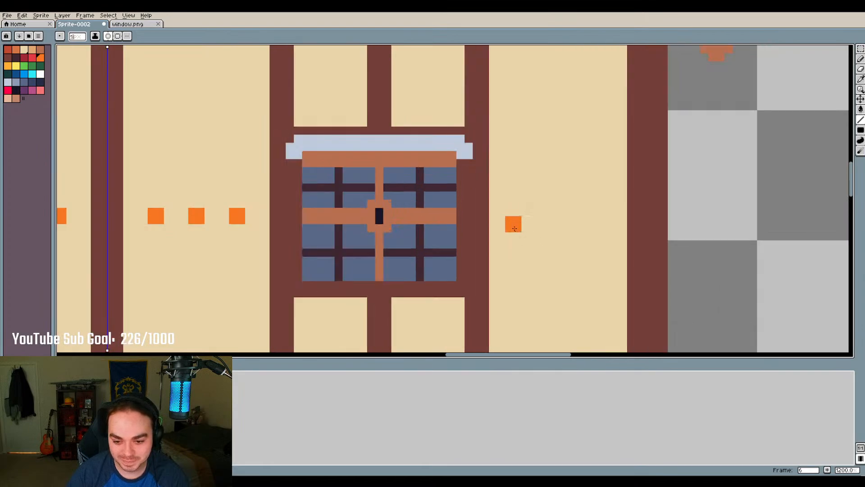
{"action": "left_click", "coordinate": [521, 216]}
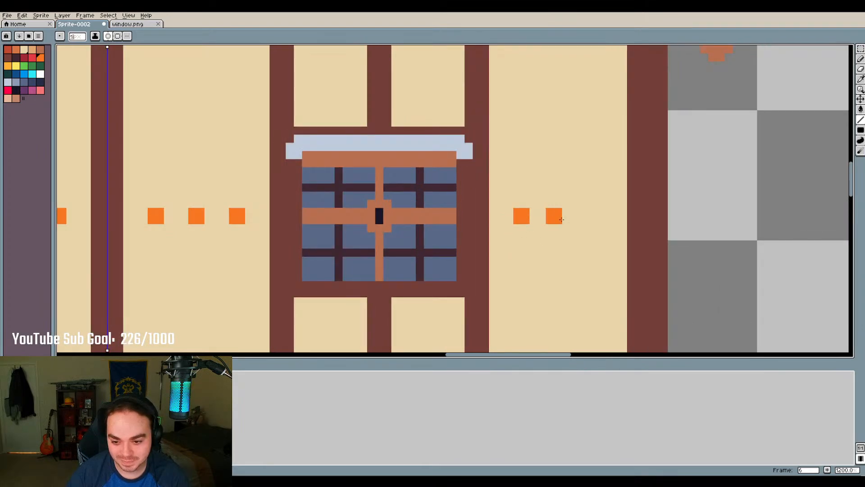
{"action": "left_click", "coordinate": [562, 217]}
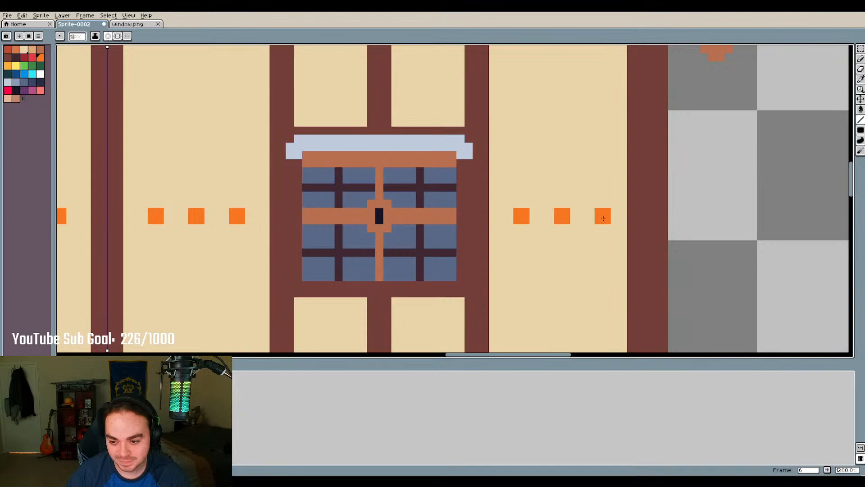
{"action": "left_click", "coordinate": [601, 219]}
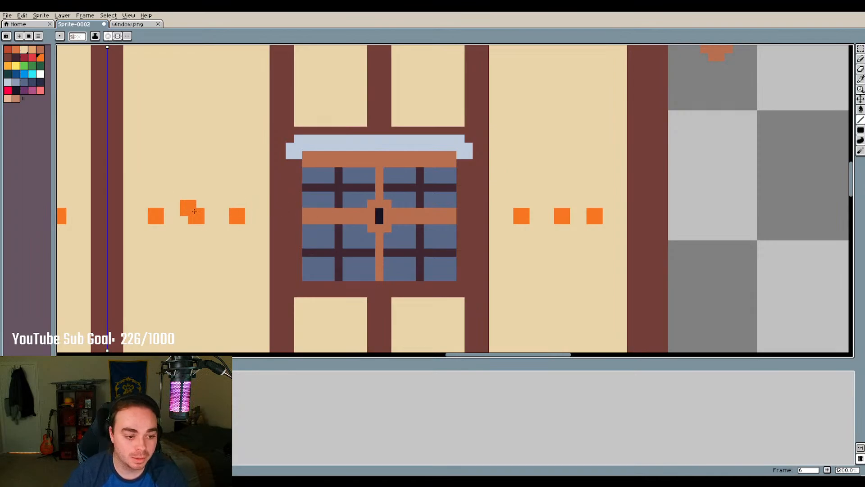
Erase all the orange markers from the inner and outer wall panels
{"action": "scroll", "coordinate": [367, 209], "scroll_direction": "down", "scroll_amount": 3}
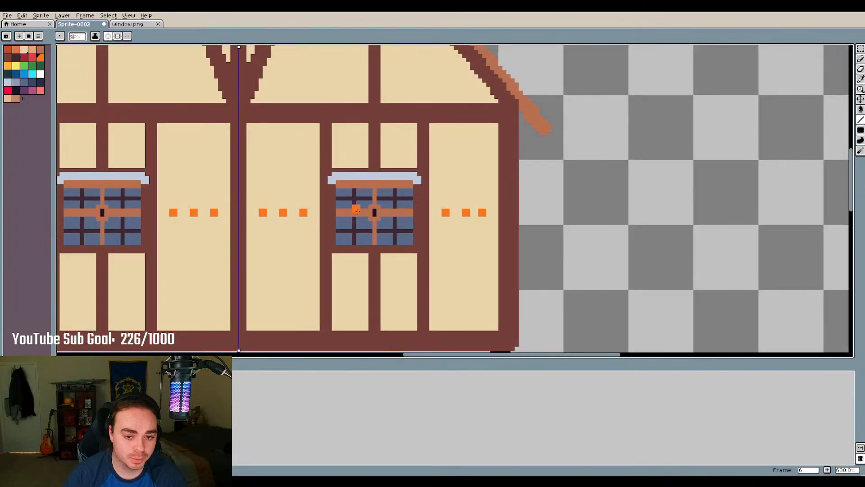
{"action": "scroll", "coordinate": [255, 214], "scroll_direction": "up", "scroll_amount": 4}
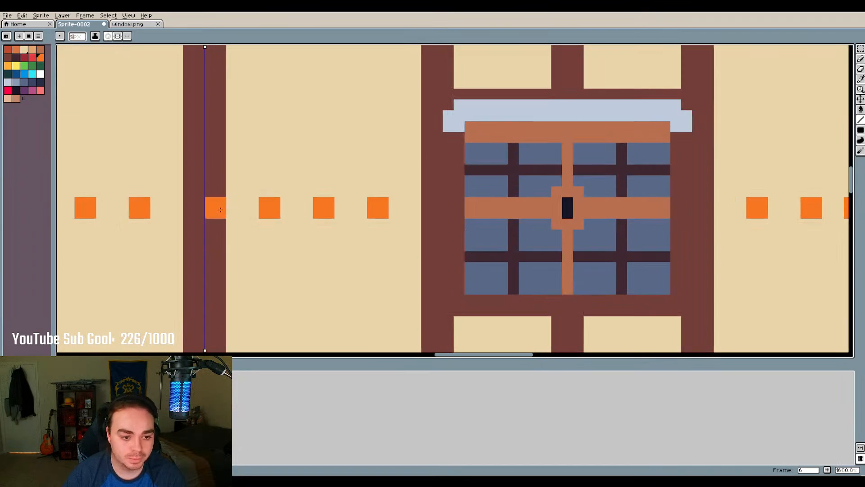
{"action": "scroll", "coordinate": [431, 185], "scroll_direction": "down", "scroll_amount": 3}
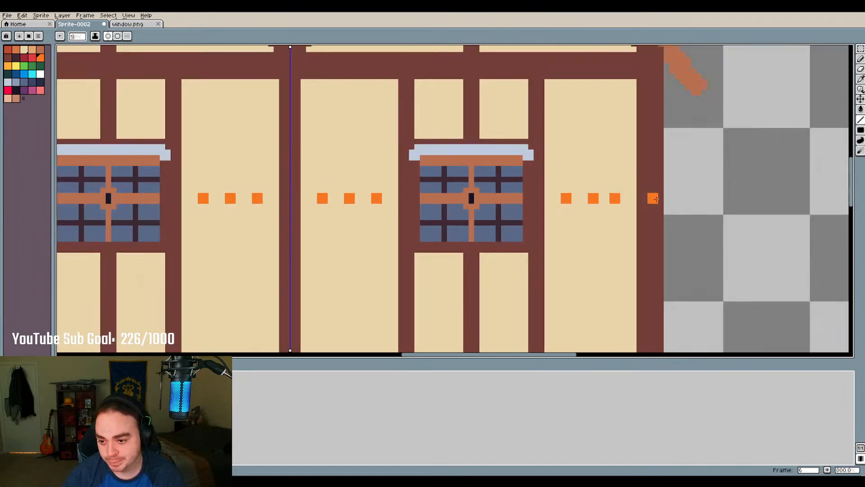
{"action": "left_click_drag", "start_coordinate": [623, 198], "coordinate": [560, 199]}
{"action": "mouse_move", "coordinate": [376, 204]}
{"action": "left_mouse_down"}
{"action": "mouse_move", "coordinate": [332, 201]}
{"action": "mouse_move", "coordinate": [353, 194]}
{"action": "left_mouse_up"}
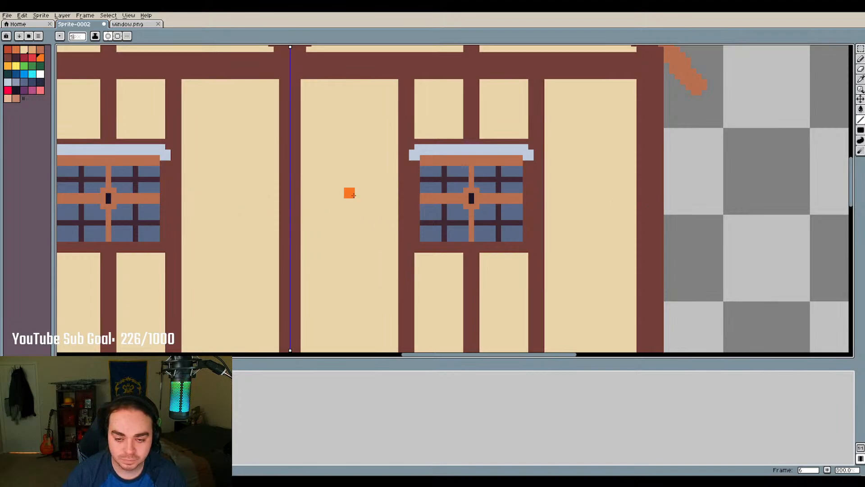
Try mirrored dark brown diagonal braces running from the window posts down to the centre post, then undo them
{"action": "scroll", "coordinate": [353, 194], "scroll_direction": "down", "scroll_amount": 3}
{"action": "scroll", "coordinate": [293, 181], "scroll_direction": "up", "scroll_amount": 3}
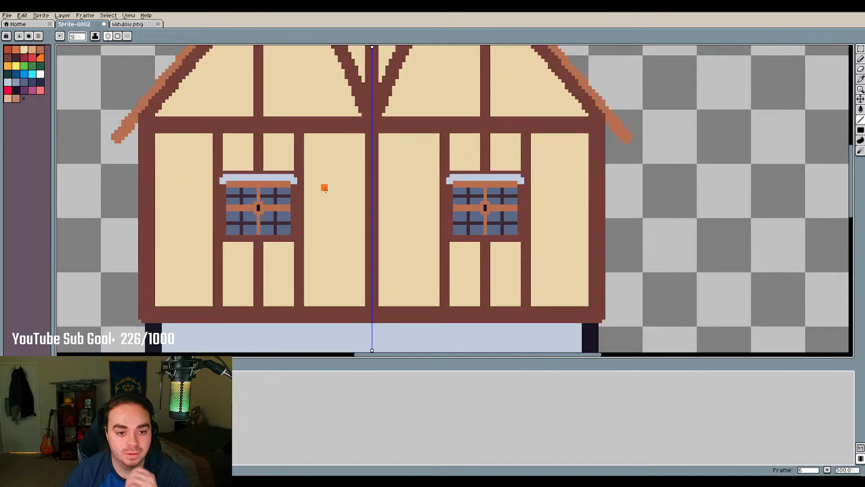
{"action": "scroll", "coordinate": [325, 188], "scroll_direction": "down", "scroll_amount": 3}
{"action": "scroll", "coordinate": [381, 137], "scroll_direction": "up", "scroll_amount": 3}
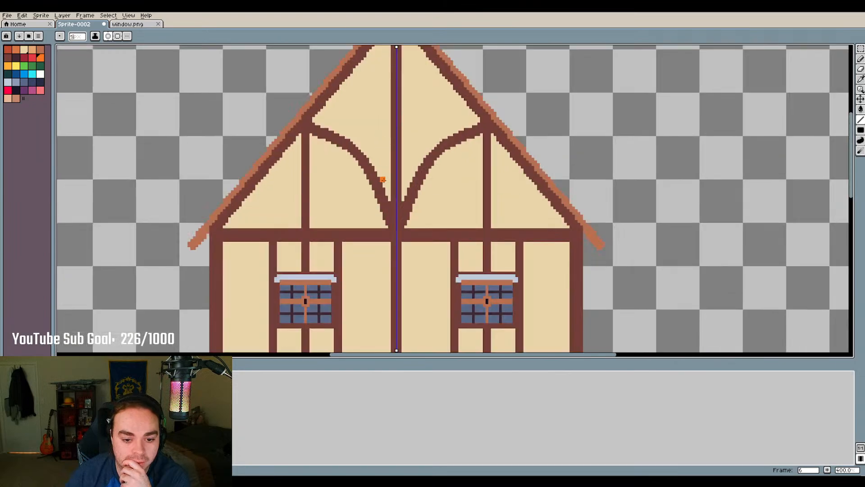
{"action": "scroll", "coordinate": [383, 180], "scroll_direction": "down", "scroll_amount": 3}
{"action": "scroll", "coordinate": [434, 290], "scroll_direction": "up", "scroll_amount": 2}
{"action": "scroll", "coordinate": [270, 122], "scroll_direction": "up", "scroll_amount": 1}
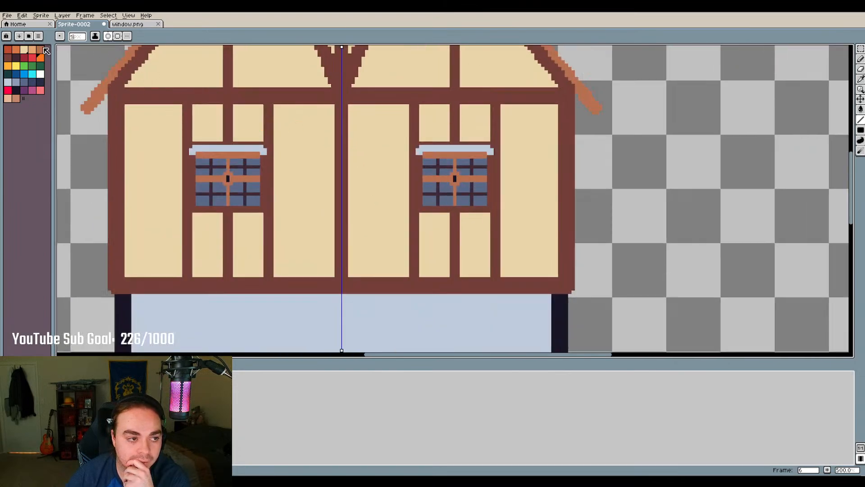
{"action": "left_click", "coordinate": [8, 57]}
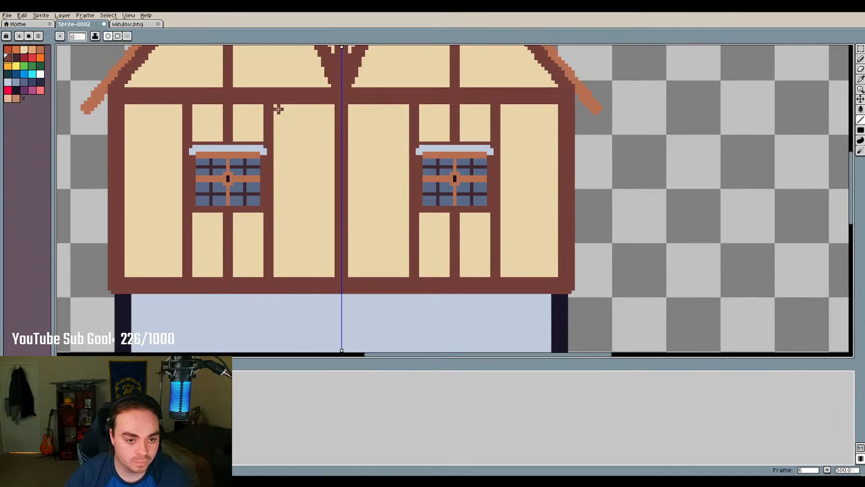
{"action": "mouse_move", "coordinate": [276, 106]}
{"action": "left_mouse_down"}
{"action": "mouse_move", "coordinate": [314, 139]}
{"action": "mouse_move", "coordinate": [333, 179]}
{"action": "left_mouse_up"}
{"action": "key", "text": "ctrl+z"}
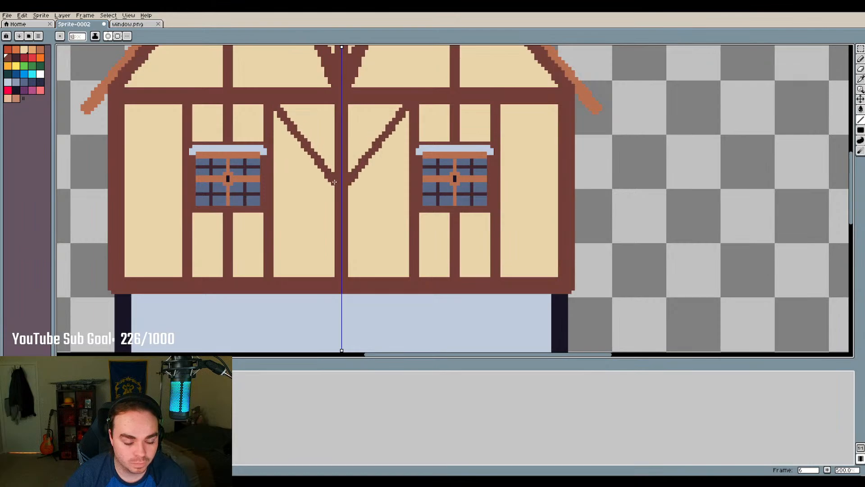
{"action": "key", "text": "ctrl+z"}
Try mirrored dark brown zigzag braces in the lower part of the panels beside the centre post, then undo them
{"action": "scroll", "coordinate": [326, 180], "scroll_direction": "up", "scroll_amount": 2}
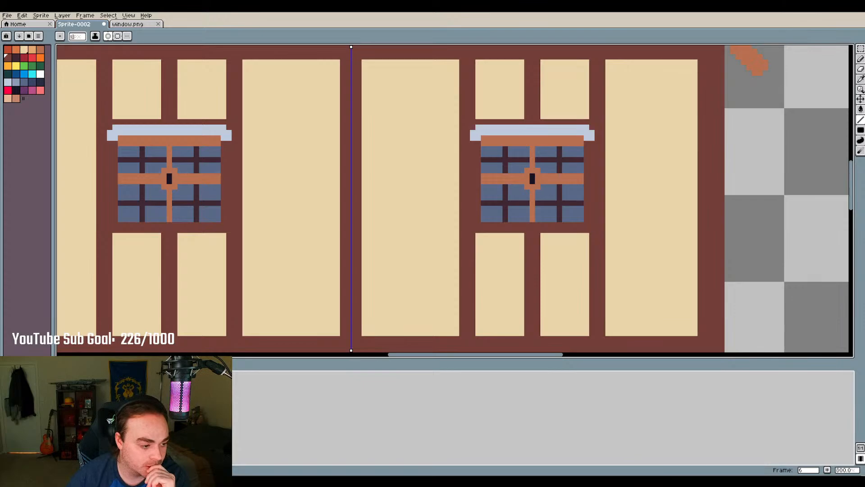
{"action": "mouse_move", "coordinate": [335, 328]}
{"action": "left_mouse_down"}
{"action": "mouse_move", "coordinate": [242, 270]}
{"action": "mouse_move", "coordinate": [245, 257]}
{"action": "mouse_move", "coordinate": [241, 285]}
{"action": "left_mouse_up"}
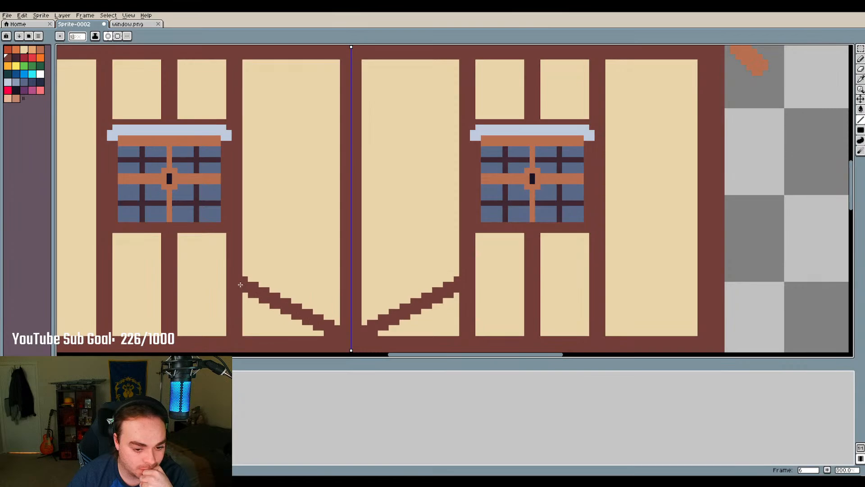
{"action": "left_click_drag", "start_coordinate": [239, 283], "coordinate": [238, 264]}
{"action": "mouse_move", "coordinate": [238, 256]}
{"action": "left_mouse_down"}
{"action": "mouse_move", "coordinate": [239, 306]}
{"action": "mouse_move", "coordinate": [337, 250]}
{"action": "left_mouse_up"}
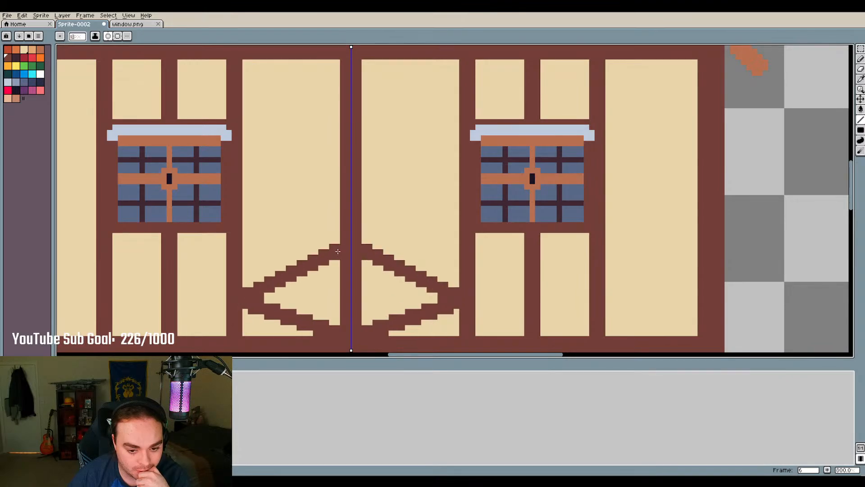
{"action": "key", "text": "ctrl+z"}
{"action": "key", "text": "ctrl+z"}
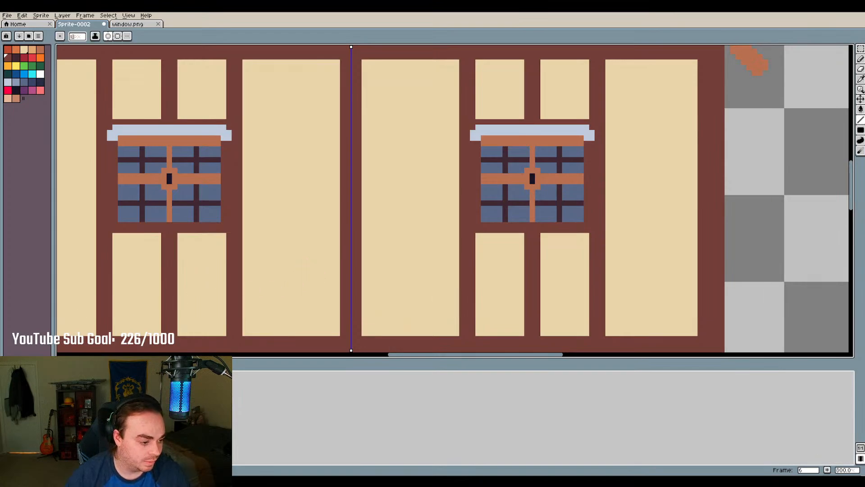
Sketch mirrored freehand yellow-orange outlines beside the house and curves across its upper storey, then undo them
{"action": "scroll", "coordinate": [294, 293], "scroll_direction": "down", "scroll_amount": 6}
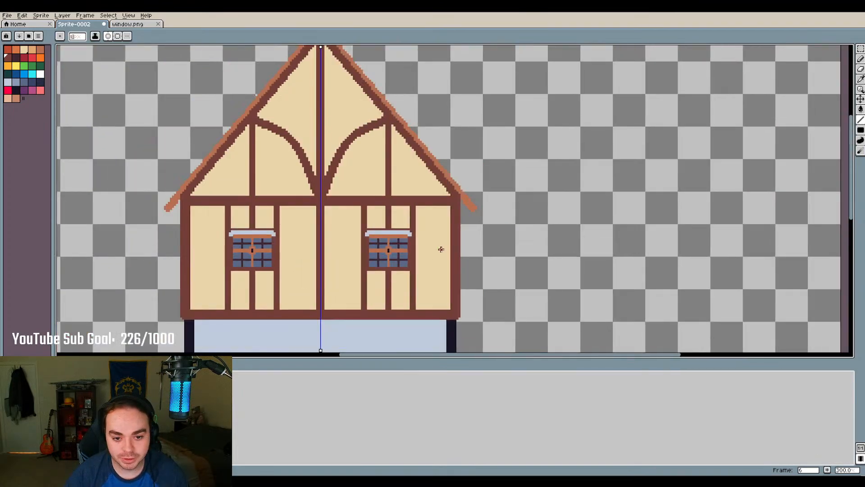
{"action": "scroll", "coordinate": [427, 183], "scroll_direction": "up", "scroll_amount": 1}
{"action": "scroll", "coordinate": [427, 183], "scroll_direction": "down", "scroll_amount": 2}
{"action": "scroll", "coordinate": [433, 181], "scroll_direction": "up", "scroll_amount": 2}
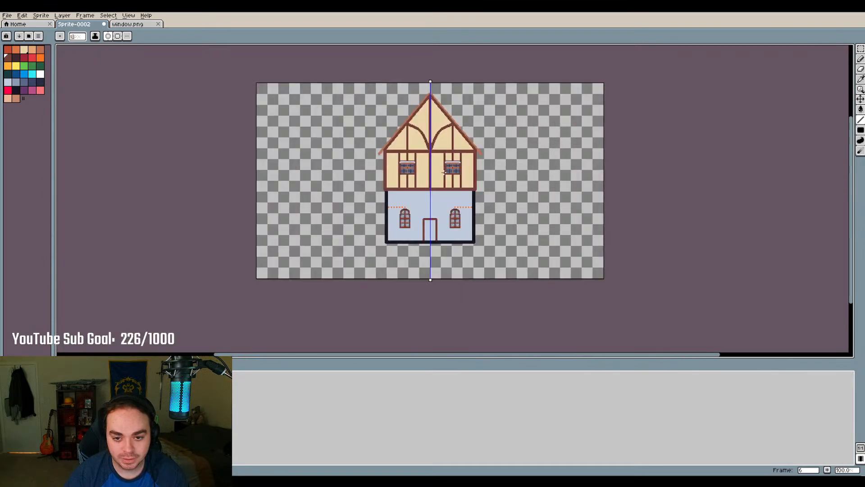
{"action": "scroll", "coordinate": [444, 172], "scroll_direction": "down", "scroll_amount": 1}
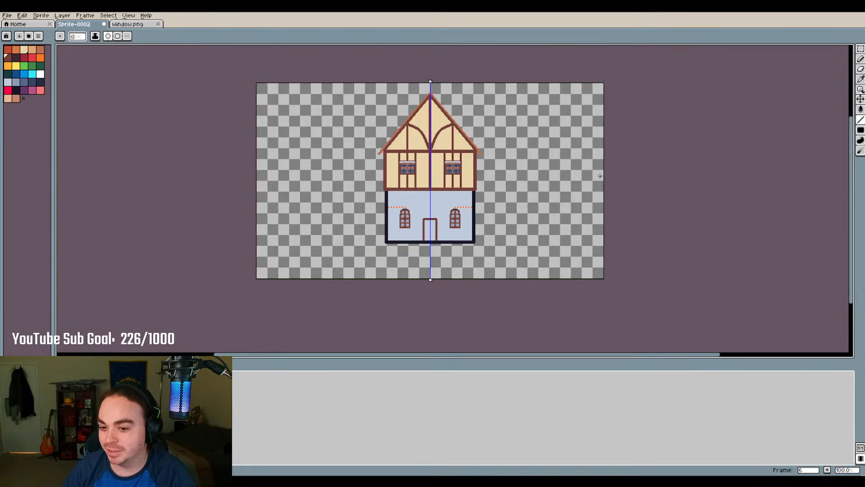
{"action": "left_click", "coordinate": [16, 65]}
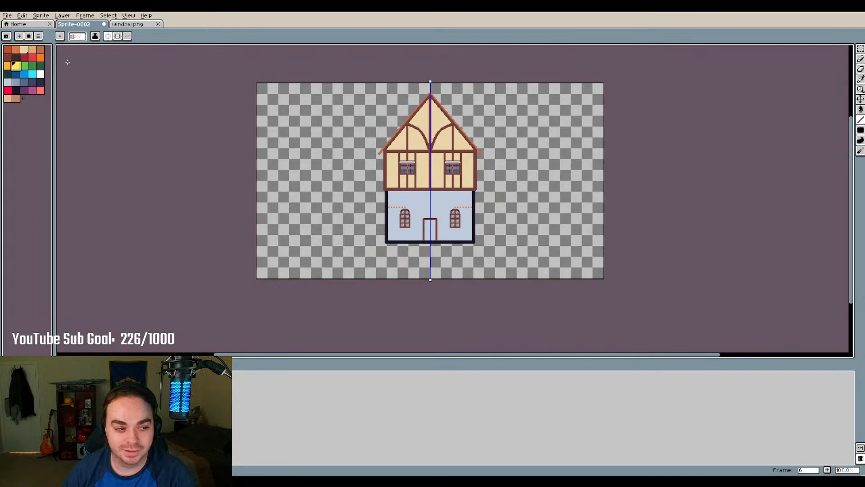
{"action": "left_click", "coordinate": [8, 66]}
{"action": "left_click", "coordinate": [861, 58]}
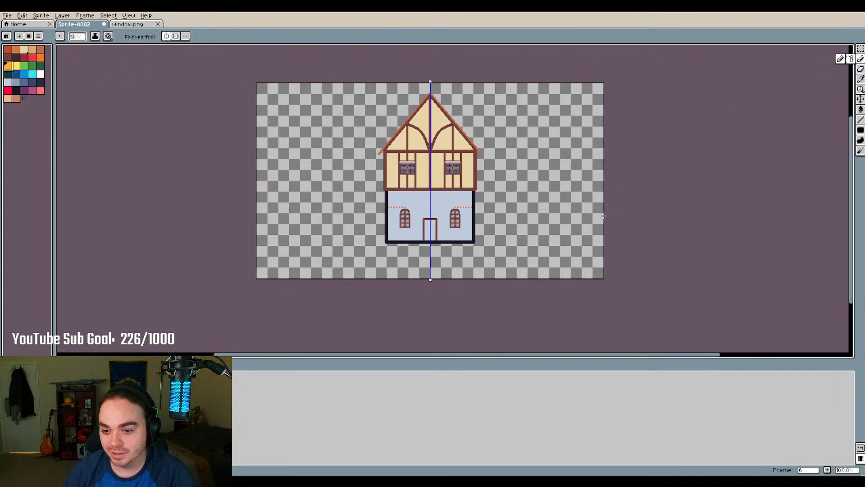
{"action": "mouse_move", "coordinate": [574, 226]}
{"action": "left_mouse_down"}
{"action": "mouse_move", "coordinate": [530, 185]}
{"action": "mouse_move", "coordinate": [519, 149]}
{"action": "mouse_move", "coordinate": [498, 183]}
{"action": "mouse_move", "coordinate": [548, 219]}
{"action": "left_mouse_up"}
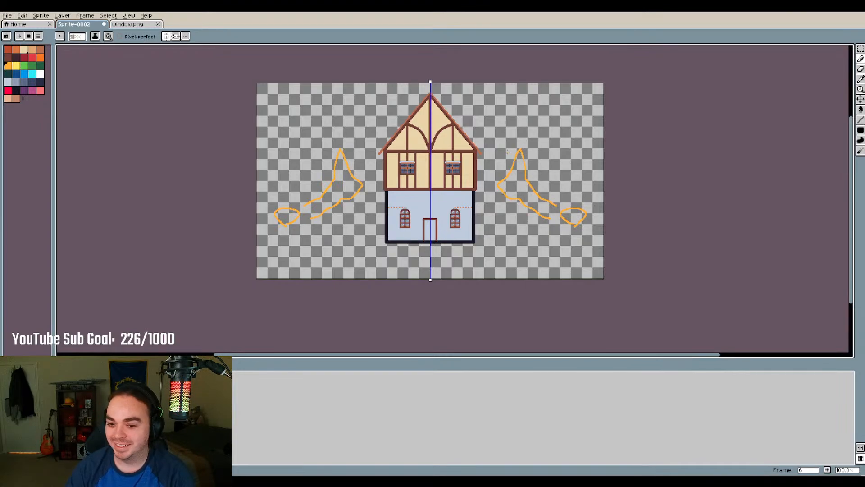
{"action": "mouse_move", "coordinate": [495, 144]}
{"action": "left_mouse_down"}
{"action": "mouse_move", "coordinate": [476, 166]}
{"action": "mouse_move", "coordinate": [458, 150]}
{"action": "left_mouse_up"}
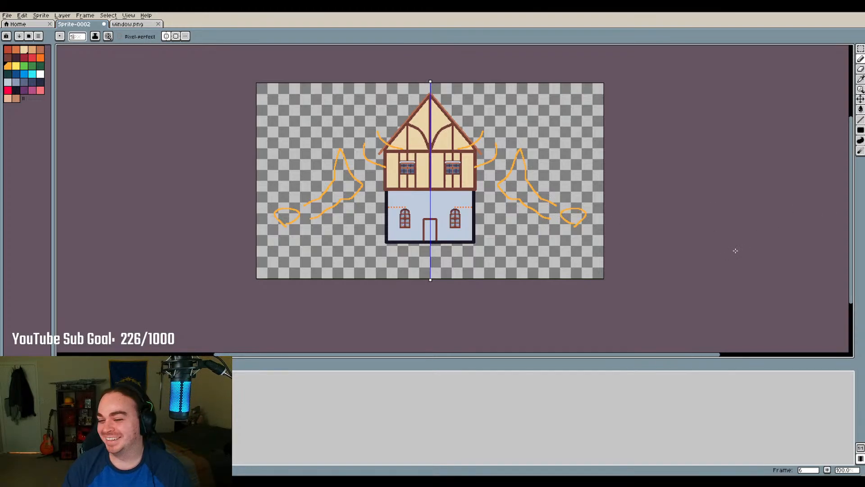
{"action": "key", "text": "ctrl+z"}
{"action": "key", "text": "ctrl+z"}
{"action": "key", "text": "ctrl+z"}
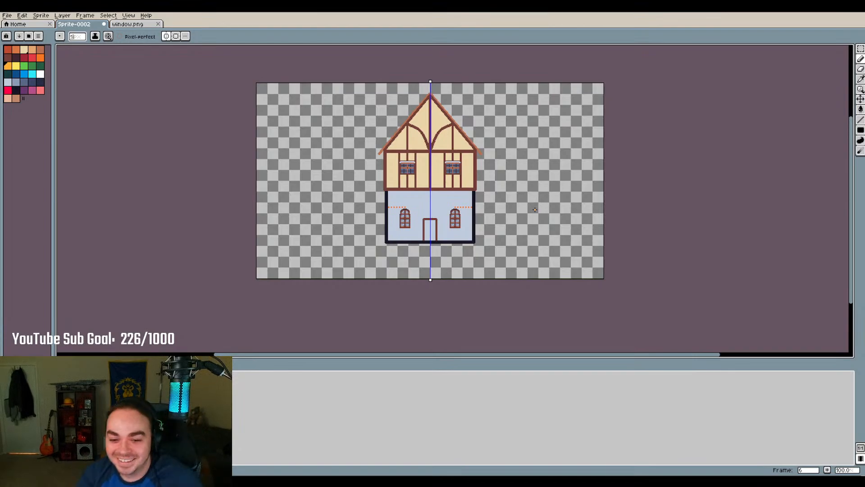
Paint over the dashed orange guide line above the arched ground-floor windows with the light blue wall colour
{"action": "scroll", "coordinate": [486, 191], "scroll_direction": "up", "scroll_amount": 2}
{"action": "scroll", "coordinate": [391, 227], "scroll_direction": "up", "scroll_amount": 3}
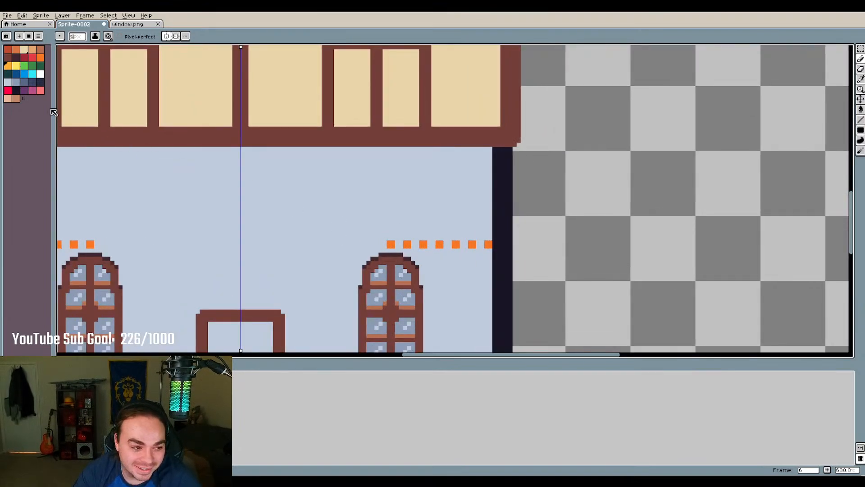
{"action": "left_click", "coordinate": [7, 82]}
{"action": "left_click_drag", "start_coordinate": [380, 244], "coordinate": [443, 244]}
{"action": "left_click_drag", "start_coordinate": [356, 245], "coordinate": [491, 247]}
{"action": "left_click", "coordinate": [473, 247]}
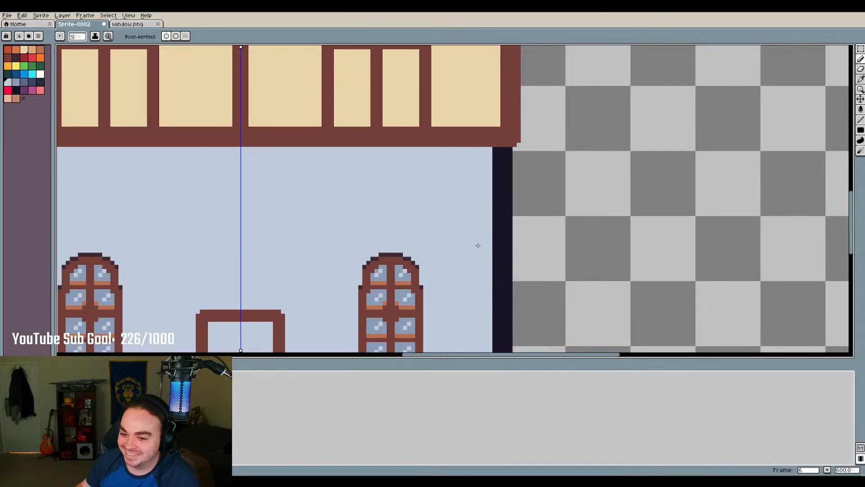
Fill the inside of the door frame with the orange-brown timber colour
{"action": "scroll", "coordinate": [496, 210], "scroll_direction": "down", "scroll_amount": 3}
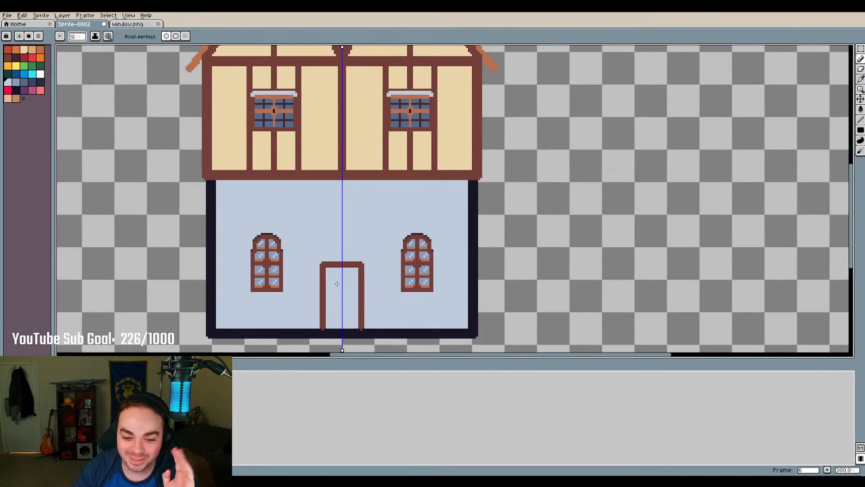
{"action": "scroll", "coordinate": [215, 224], "scroll_direction": "up", "scroll_amount": 1}
{"action": "left_click", "coordinate": [41, 49]}
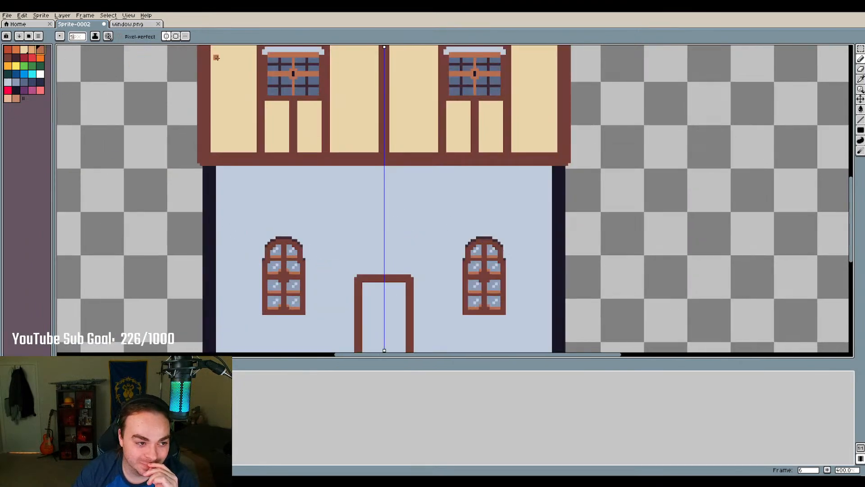
{"action": "left_click", "coordinate": [860, 110]}
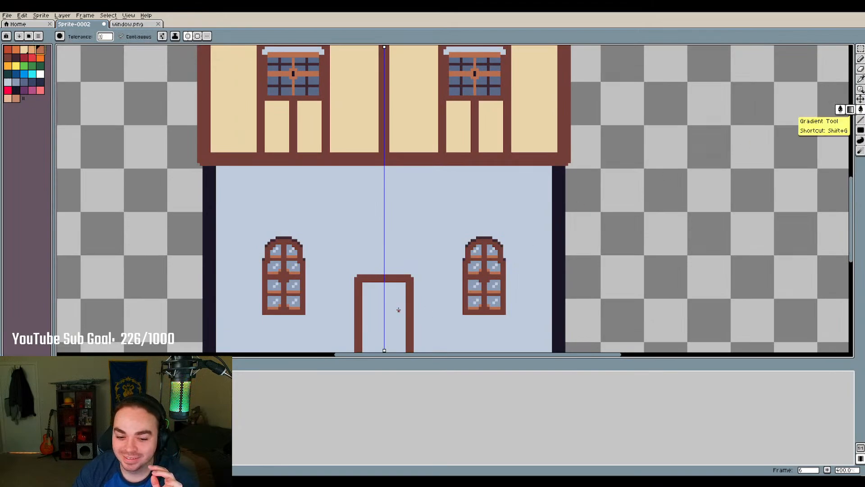
{"action": "left_click", "coordinate": [398, 309]}
{"action": "scroll", "coordinate": [415, 199], "scroll_direction": "down", "scroll_amount": 2}
{"action": "scroll", "coordinate": [390, 237], "scroll_direction": "up", "scroll_amount": 3}
{"action": "scroll", "coordinate": [390, 237], "scroll_direction": "up", "scroll_amount": 2}
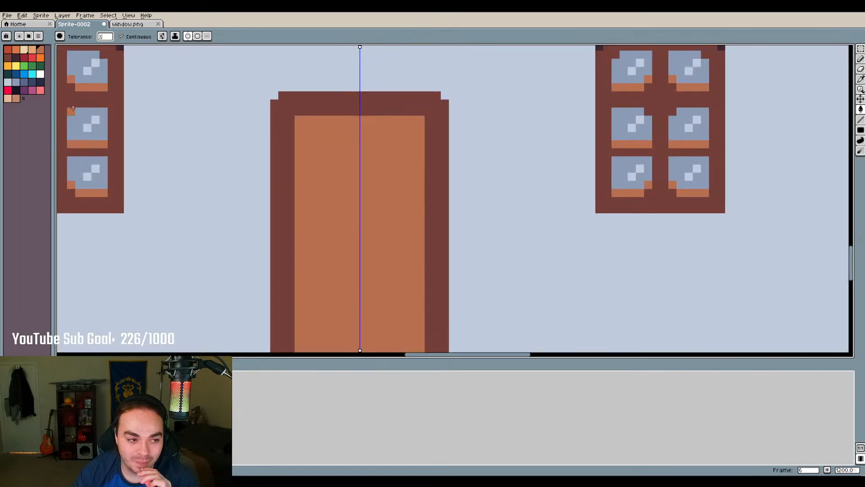
Cover the two brown door-frame stubs that protrude into the base line with near-black pixels, keeping the frame brown
{"action": "left_click", "coordinate": [7, 58]}
{"action": "left_click", "coordinate": [217, 152]}
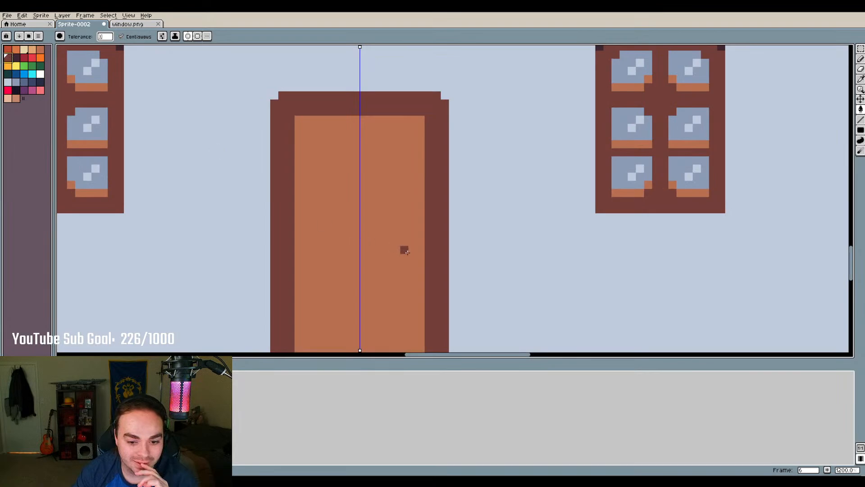
{"action": "scroll", "coordinate": [378, 230], "scroll_direction": "down", "scroll_amount": 2}
{"action": "scroll", "coordinate": [368, 271], "scroll_direction": "up", "scroll_amount": 2}
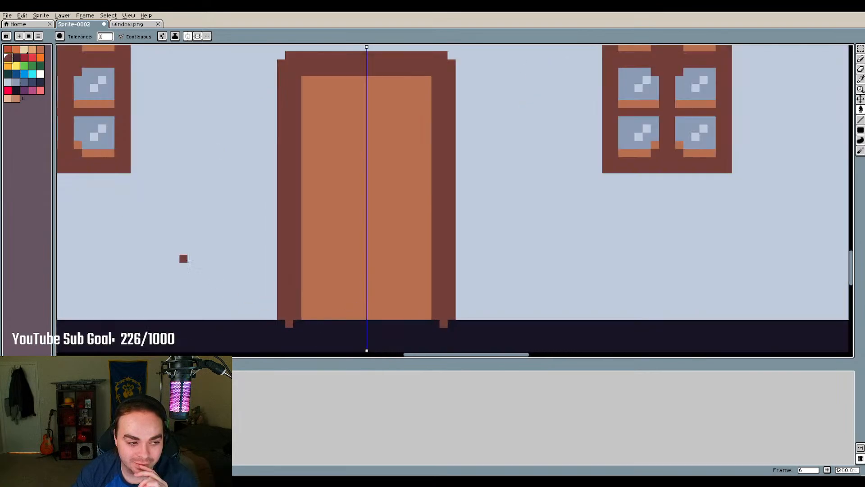
{"action": "left_click", "coordinate": [16, 89]}
{"action": "left_click", "coordinate": [288, 324]}
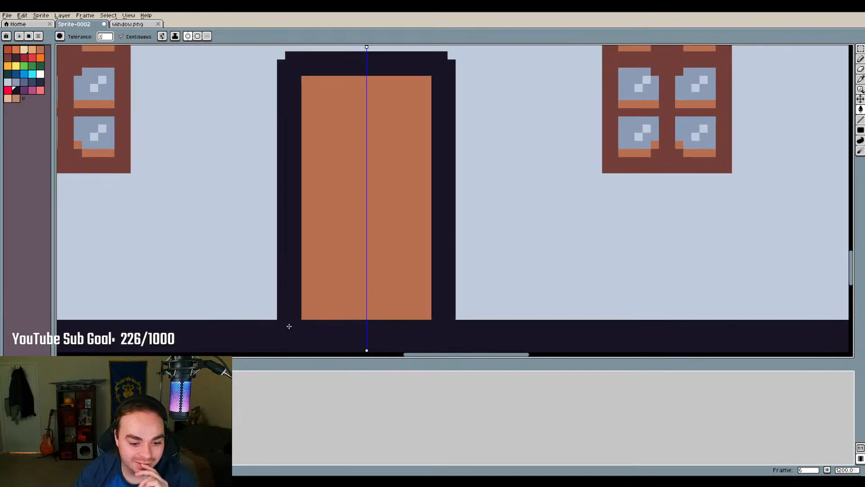
{"action": "key", "text": "ctrl+z"}
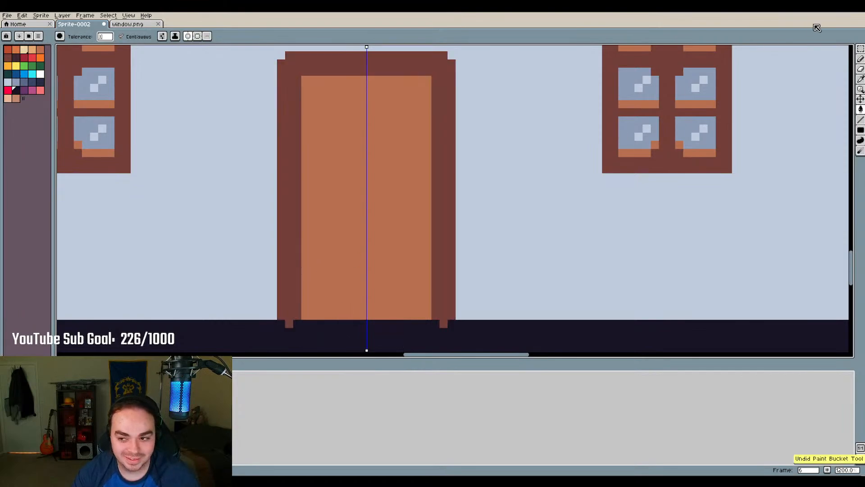
{"action": "left_click", "coordinate": [861, 58]}
{"action": "left_click", "coordinate": [290, 324]}
{"action": "left_click", "coordinate": [443, 323]}
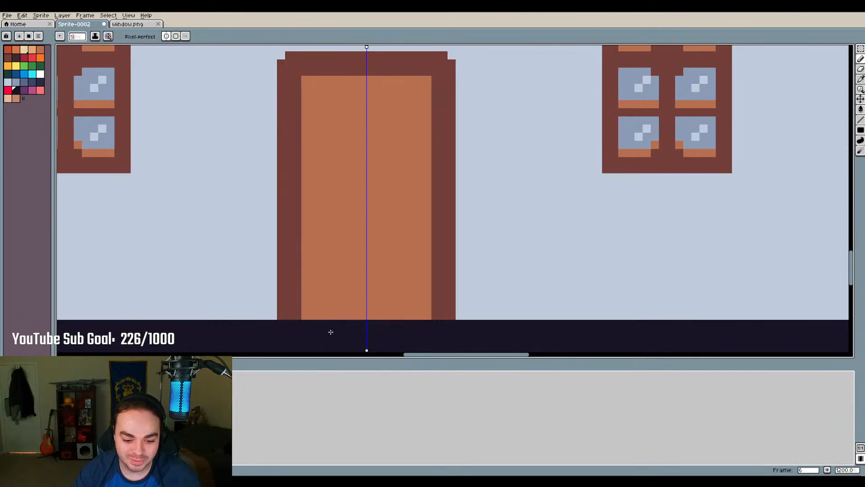
{"action": "scroll", "coordinate": [477, 251], "scroll_direction": "down", "scroll_amount": 4}
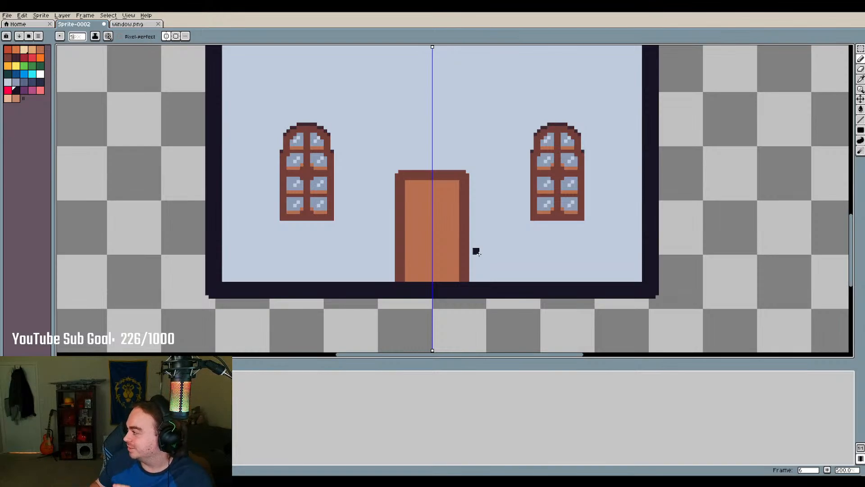
{"action": "scroll", "coordinate": [467, 241], "scroll_direction": "down", "scroll_amount": 1}
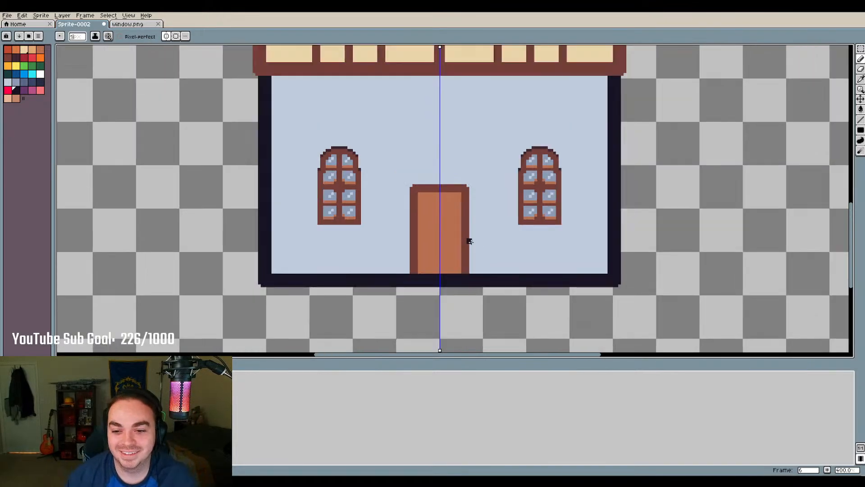
{"action": "scroll", "coordinate": [437, 114], "scroll_direction": "up", "scroll_amount": 2}
{"action": "scroll", "coordinate": [437, 113], "scroll_direction": "down", "scroll_amount": 2}
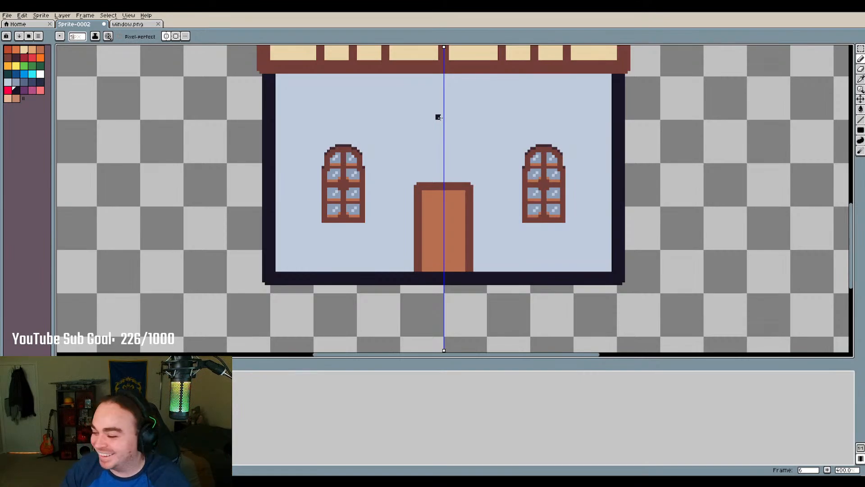
{"action": "scroll", "coordinate": [457, 139], "scroll_direction": "down", "scroll_amount": 1}
{"action": "scroll", "coordinate": [456, 148], "scroll_direction": "up", "scroll_amount": 2}
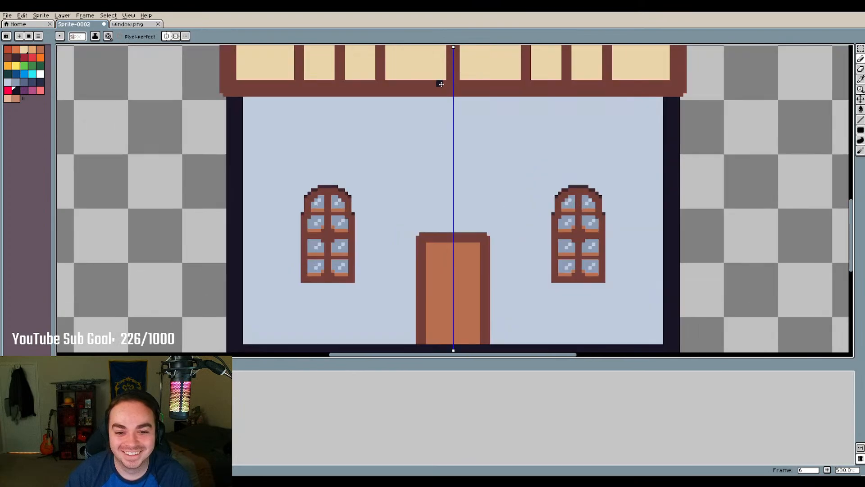
{"action": "scroll", "coordinate": [390, 110], "scroll_direction": "down", "scroll_amount": 4}
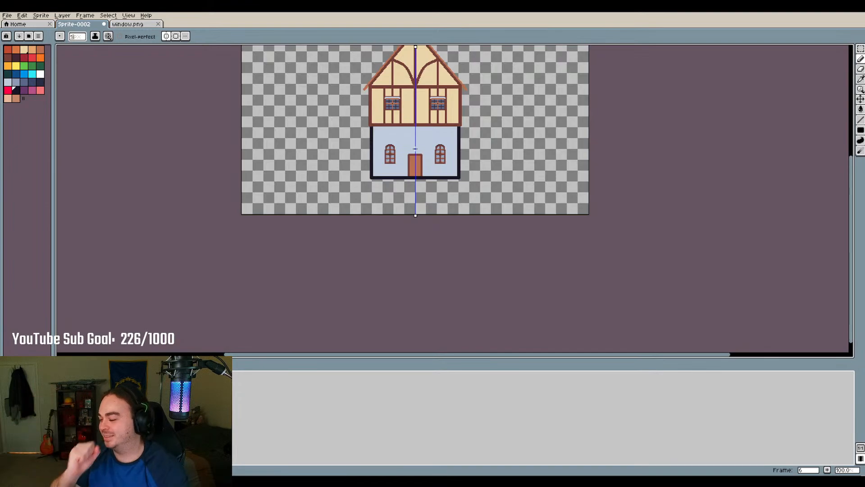
{"action": "scroll", "coordinate": [482, 214], "scroll_direction": "up", "scroll_amount": 2}
{"action": "scroll", "coordinate": [397, 166], "scroll_direction": "down", "scroll_amount": 3}
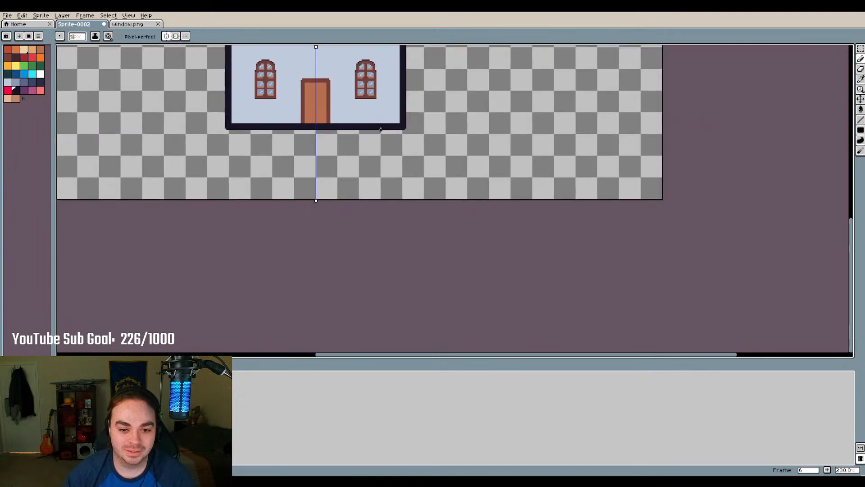
{"action": "scroll", "coordinate": [382, 128], "scroll_direction": "up", "scroll_amount": 3}
{"action": "scroll", "coordinate": [496, 124], "scroll_direction": "up", "scroll_amount": 1}
{"action": "scroll", "coordinate": [492, 249], "scroll_direction": "up", "scroll_amount": 1}
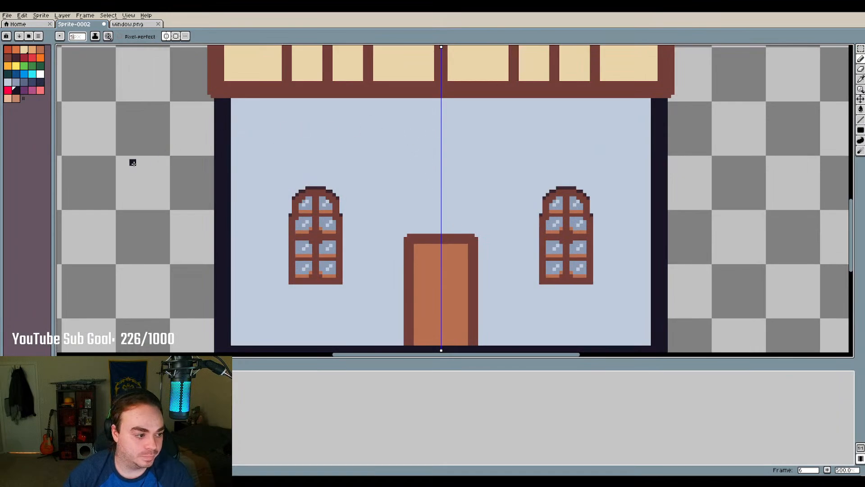
Draw a mirrored thin horizontal beam in the reddish-brown timber colour across the gable, just above the curved braces
{"action": "scroll", "coordinate": [308, 163], "scroll_direction": "down", "scroll_amount": 4}
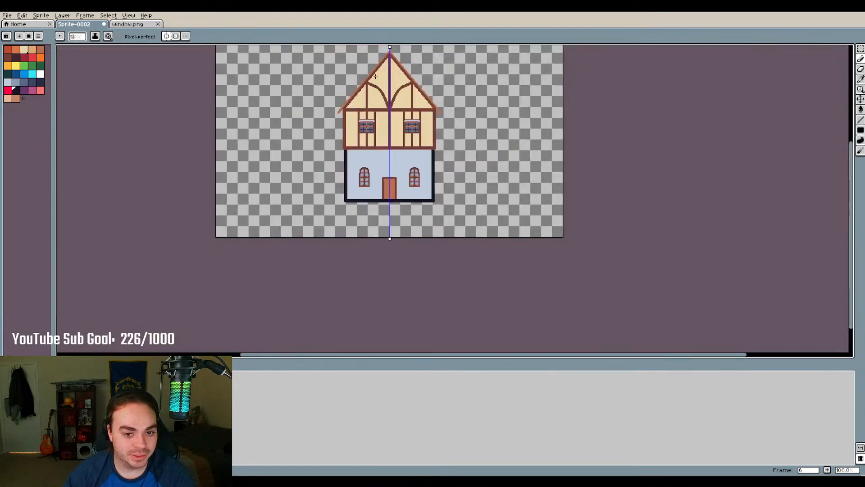
{"action": "scroll", "coordinate": [406, 76], "scroll_direction": "up", "scroll_amount": 3}
{"action": "scroll", "coordinate": [436, 102], "scroll_direction": "up", "scroll_amount": 1}
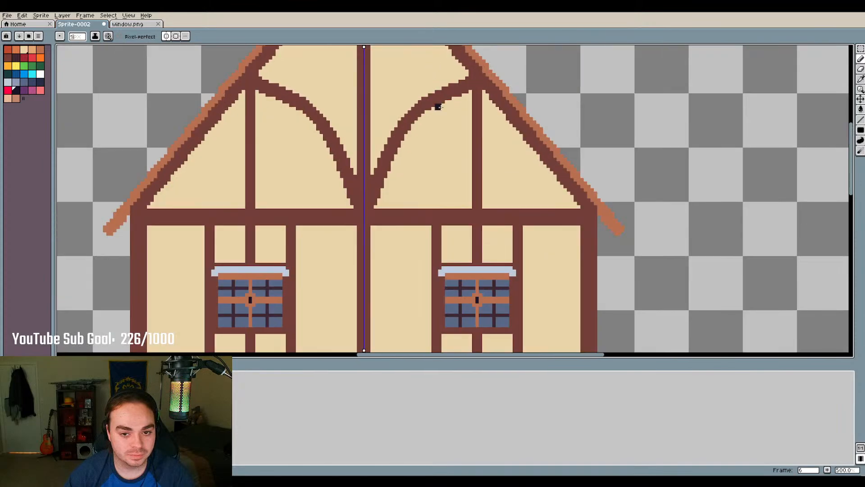
{"action": "scroll", "coordinate": [432, 141], "scroll_direction": "down", "scroll_amount": 3}
{"action": "scroll", "coordinate": [440, 81], "scroll_direction": "up", "scroll_amount": 4}
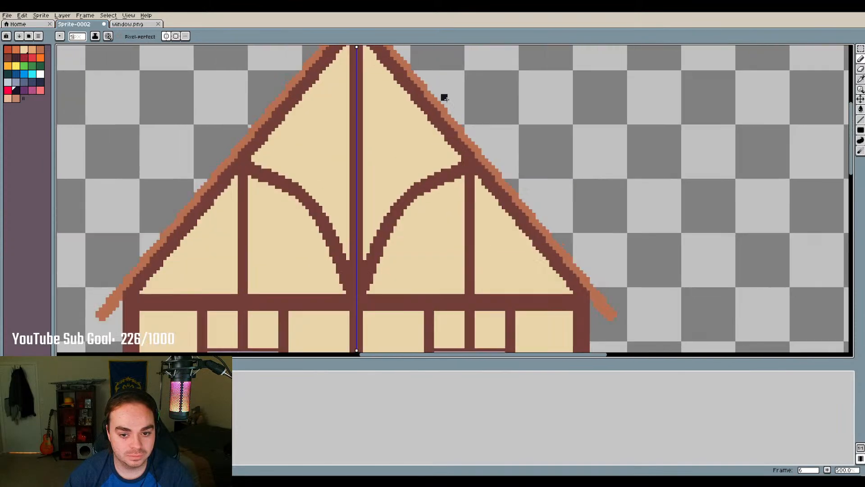
{"action": "scroll", "coordinate": [392, 223], "scroll_direction": "down", "scroll_amount": 3}
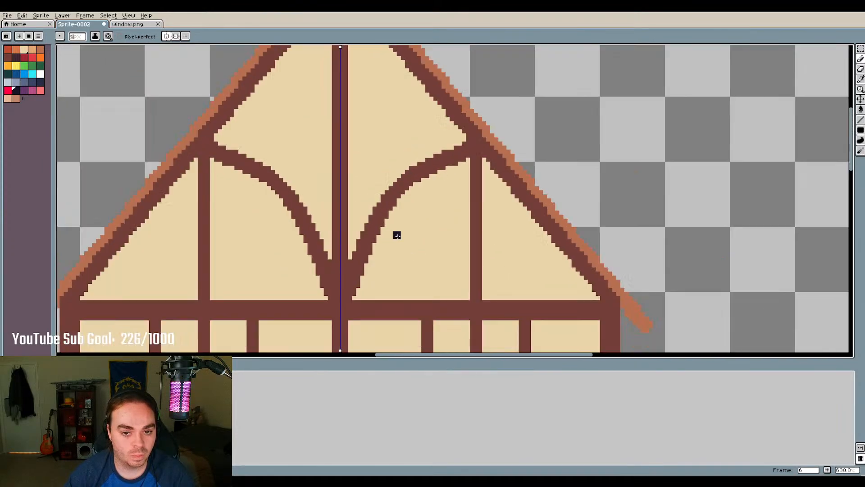
{"action": "scroll", "coordinate": [394, 100], "scroll_direction": "up", "scroll_amount": 3}
{"action": "left_click", "coordinate": [9, 59]}
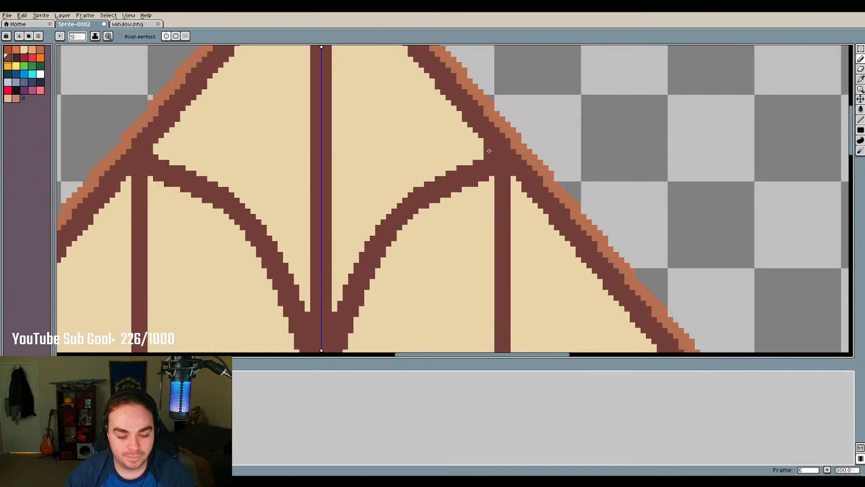
{"action": "left_click_drag", "start_coordinate": [489, 151], "coordinate": [333, 151]}
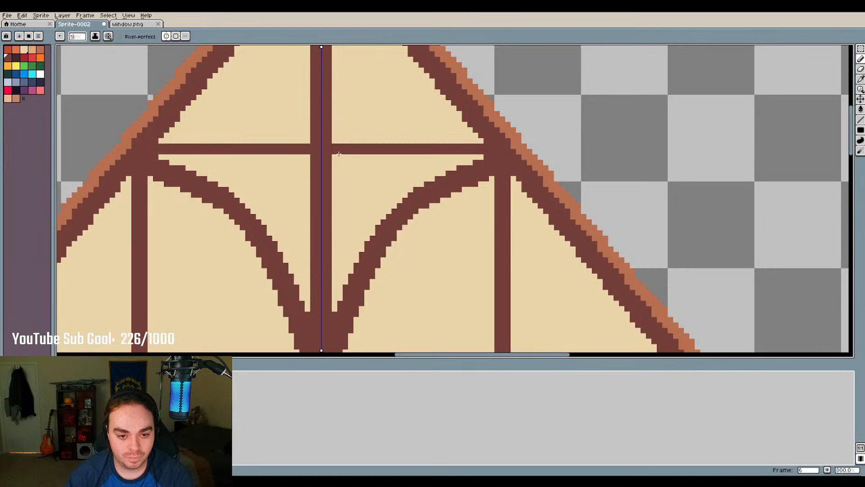
{"action": "left_click", "coordinate": [340, 155]}
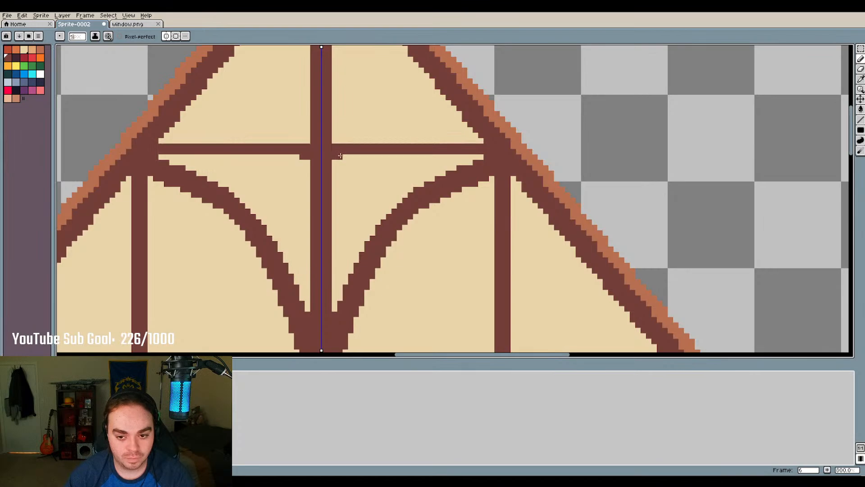
{"action": "left_click", "coordinate": [339, 148]}
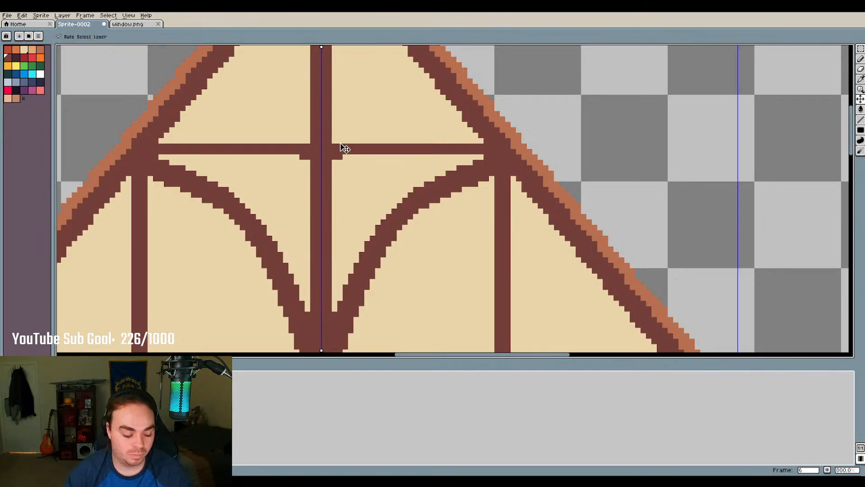
{"action": "key", "text": "ctrl+z"}
{"action": "left_click_drag", "start_coordinate": [339, 144], "coordinate": [481, 142]}
{"action": "key", "text": "ctrl+z"}
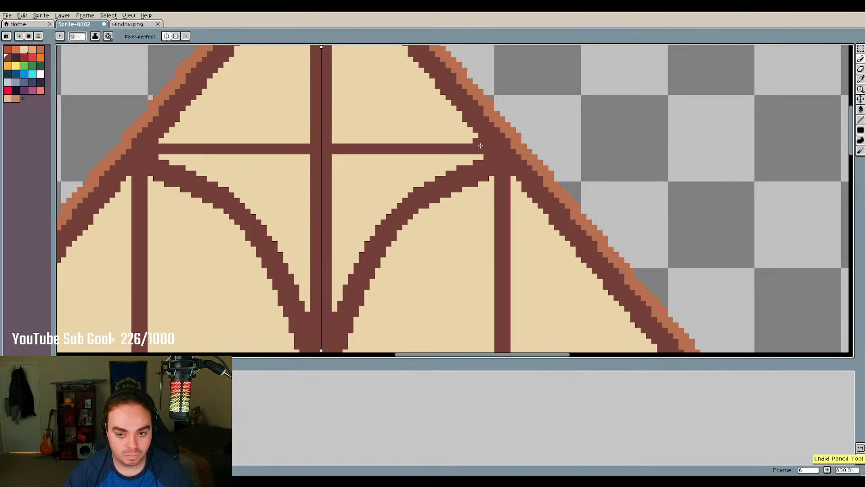
Thicken the gable's horizontal beam along its upper edge on both sides with the Line tool
{"action": "left_click", "coordinate": [860, 120]}
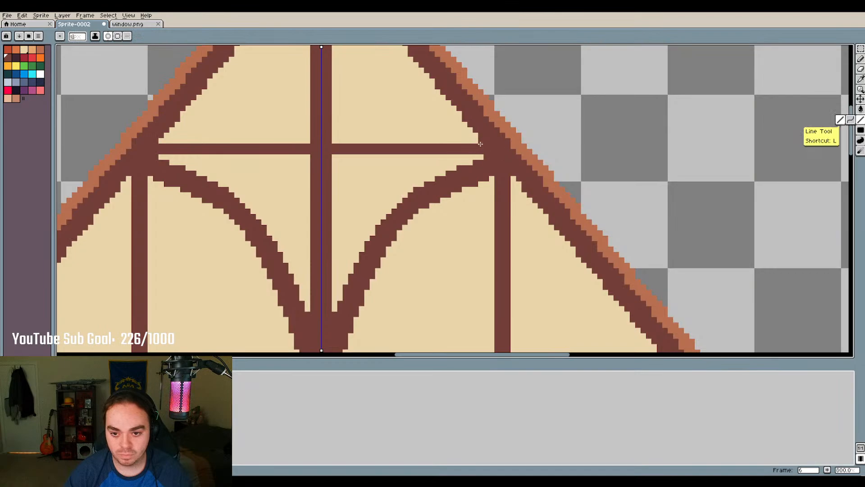
{"action": "left_click_drag", "start_coordinate": [477, 143], "coordinate": [332, 146]}
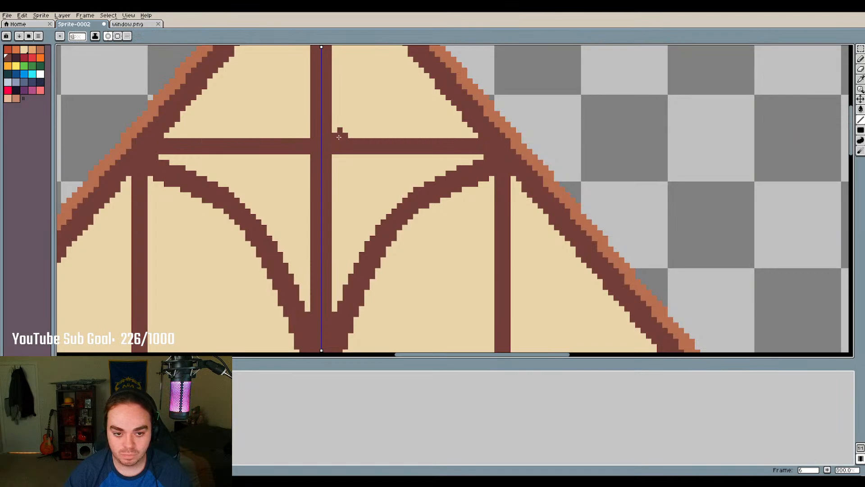
Add stepped dark plum brackets in the four corners where the gable's horizontal beam crosses the central post
{"action": "left_click", "coordinate": [16, 58]}
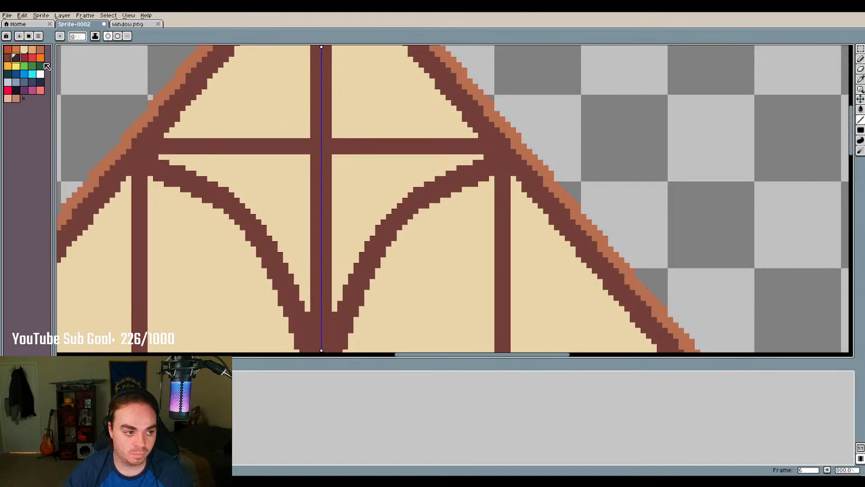
{"action": "scroll", "coordinate": [335, 125], "scroll_direction": "up", "scroll_amount": 2}
{"action": "scroll", "coordinate": [341, 121], "scroll_direction": "up", "scroll_amount": 1}
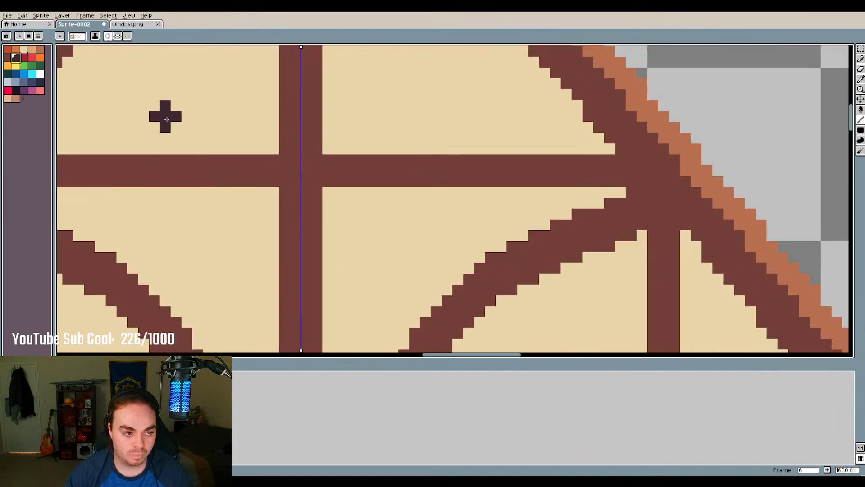
{"action": "key", "text": "plus"}
{"action": "key", "text": "plus"}
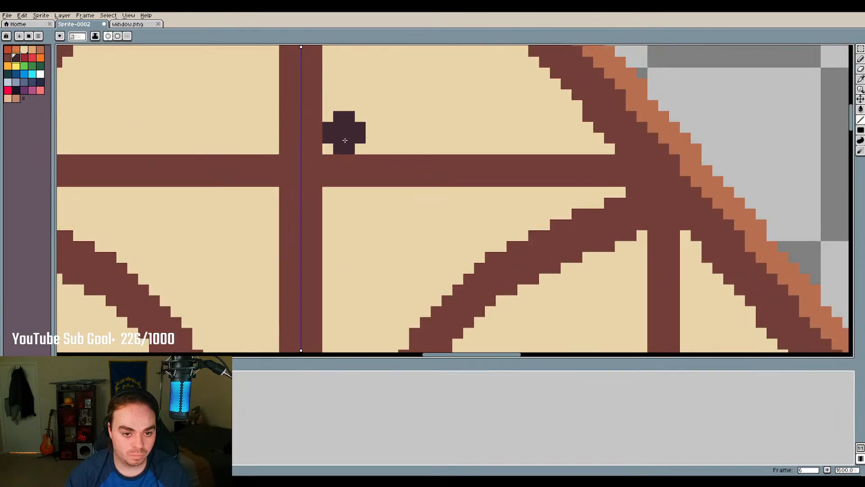
{"action": "key", "text": "minus"}
{"action": "key", "text": "minus"}
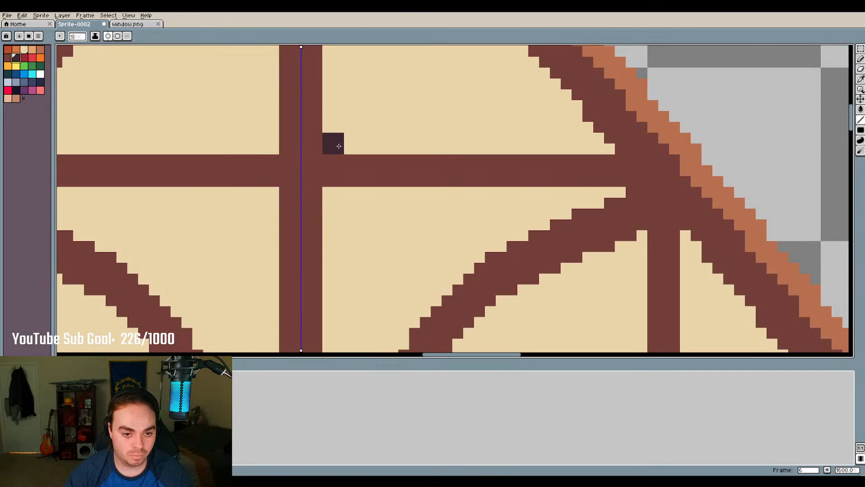
{"action": "left_click", "coordinate": [339, 145]}
{"action": "left_click", "coordinate": [349, 149]}
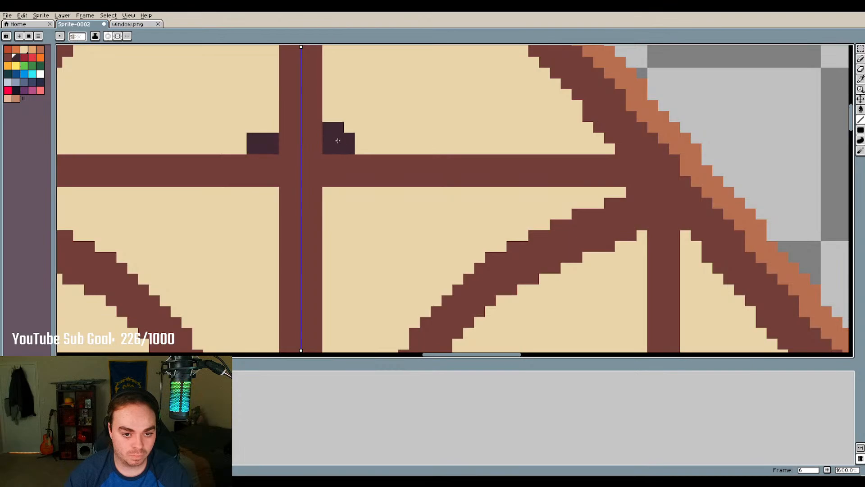
{"action": "left_click", "coordinate": [338, 140]}
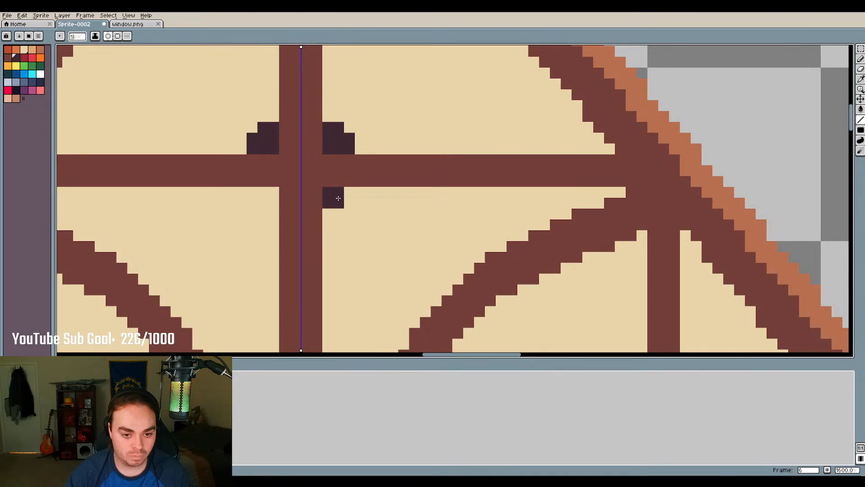
{"action": "left_click", "coordinate": [338, 198]}
{"action": "left_click", "coordinate": [349, 198]}
{"action": "left_click", "coordinate": [335, 215]}
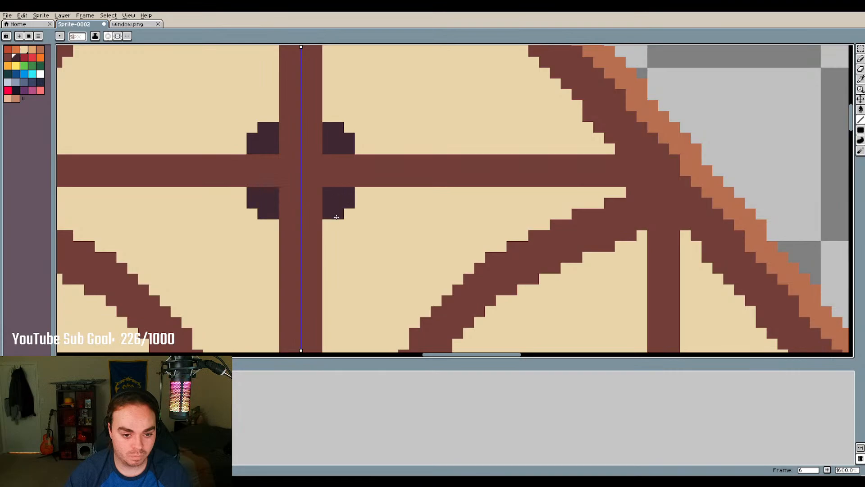
Extend the four dark plum brackets onto the beam and post, forming a broken ring around the gable crossing
{"action": "scroll", "coordinate": [330, 138], "scroll_direction": "down", "scroll_amount": 3}
{"action": "scroll", "coordinate": [330, 138], "scroll_direction": "down", "scroll_amount": 3}
{"action": "scroll", "coordinate": [329, 140], "scroll_direction": "up", "scroll_amount": 8}
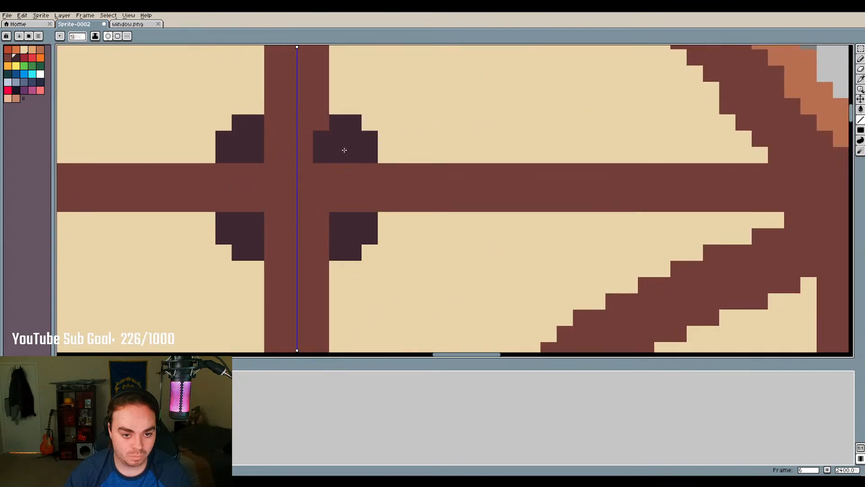
{"action": "left_click", "coordinate": [329, 140]}
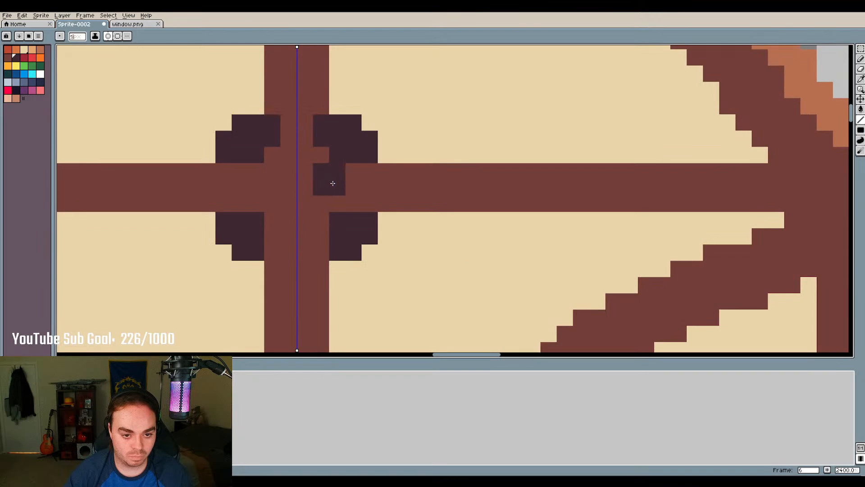
{"action": "left_click", "coordinate": [366, 174]}
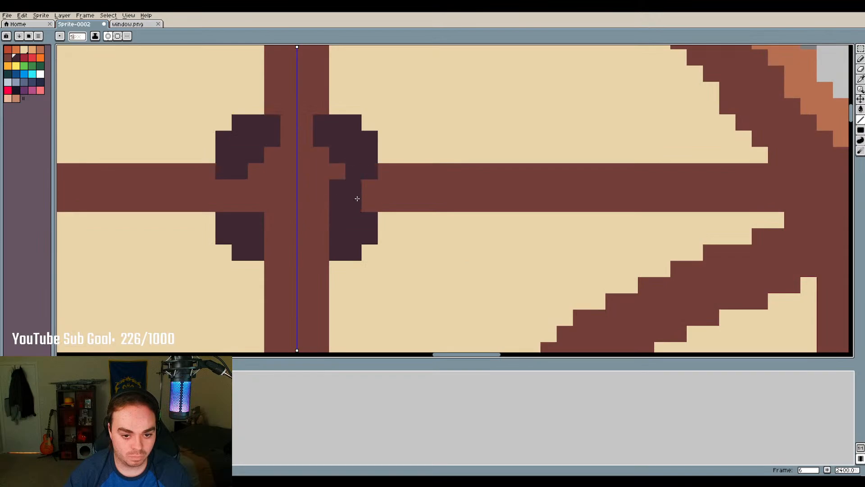
{"action": "left_click", "coordinate": [370, 217]}
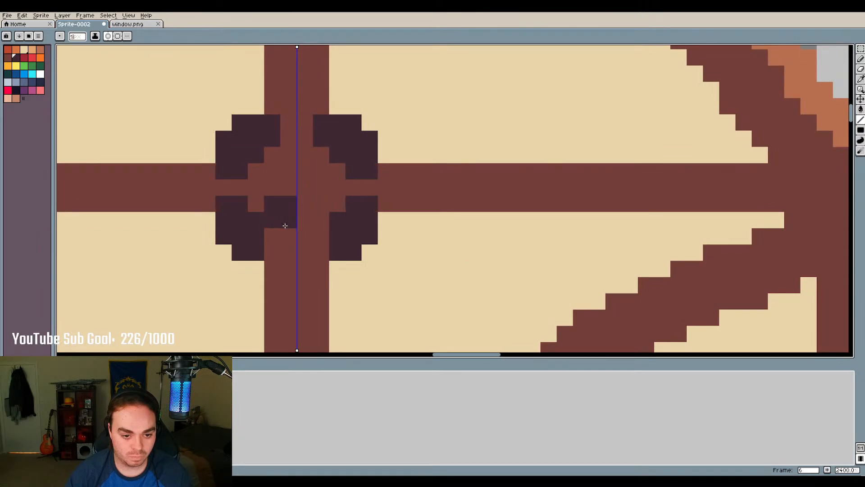
{"action": "left_click", "coordinate": [337, 249]}
Draw mirrored reddish-brown diagonal struts from the upper corners of the dark ring outward to the sloping roof timbers
{"action": "scroll", "coordinate": [355, 198], "scroll_direction": "down", "scroll_amount": 6}
{"action": "scroll", "coordinate": [317, 97], "scroll_direction": "up", "scroll_amount": 4}
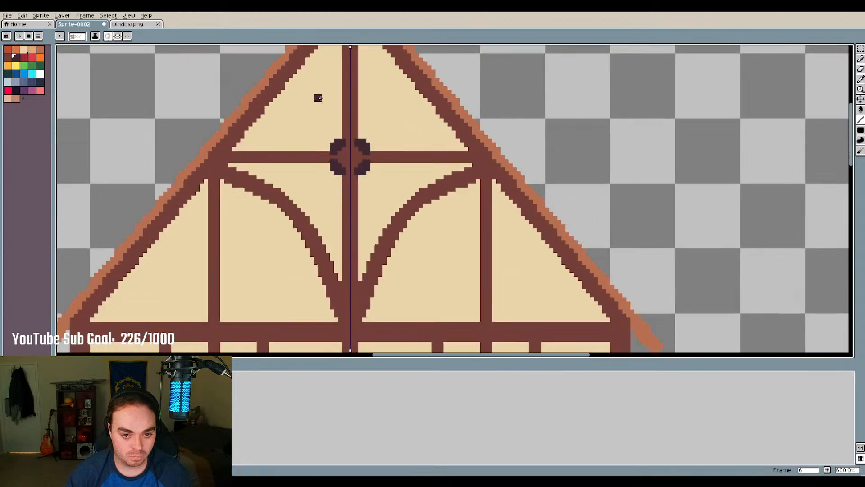
{"action": "scroll", "coordinate": [323, 100], "scroll_direction": "down", "scroll_amount": 2}
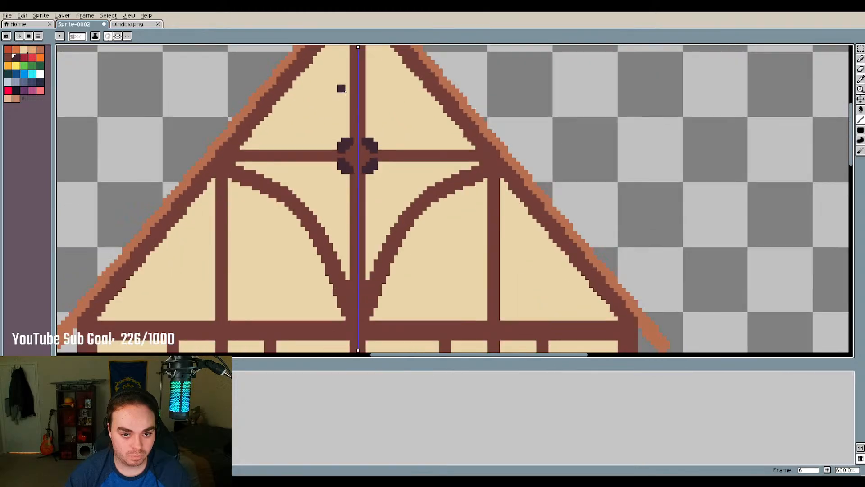
{"action": "scroll", "coordinate": [359, 106], "scroll_direction": "down", "scroll_amount": 2}
{"action": "scroll", "coordinate": [359, 106], "scroll_direction": "up", "scroll_amount": 4}
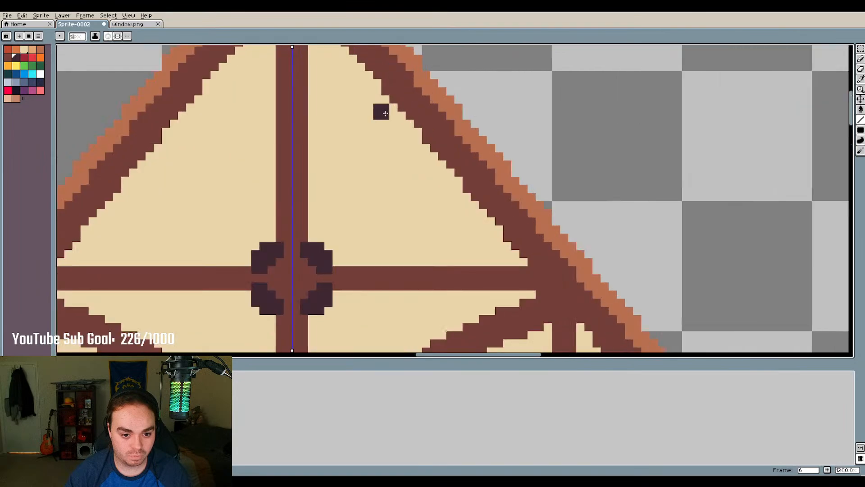
{"action": "left_click", "coordinate": [8, 58]}
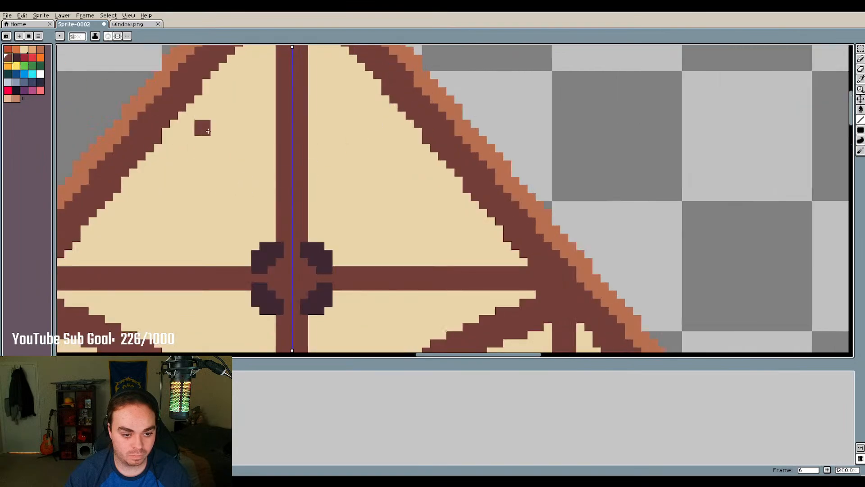
{"action": "left_click", "coordinate": [335, 245]}
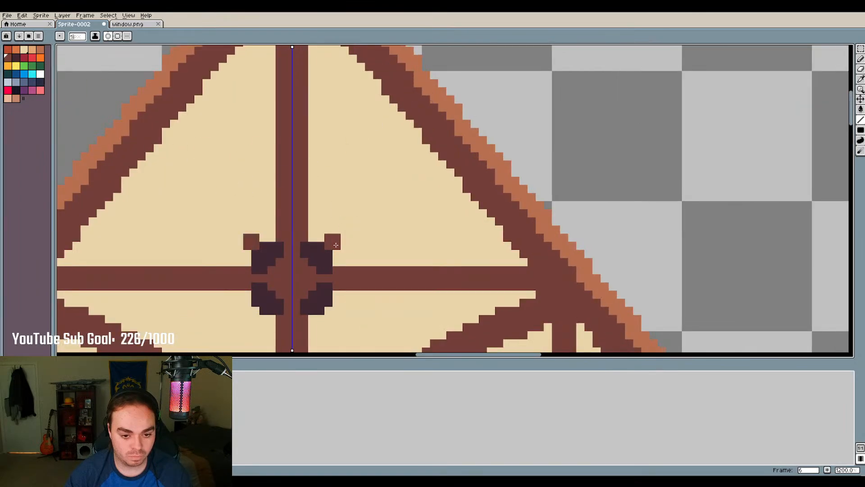
{"action": "mouse_move", "coordinate": [341, 237]}
{"action": "left_mouse_down"}
{"action": "mouse_move", "coordinate": [438, 155]}
{"action": "mouse_move", "coordinate": [437, 143]}
{"action": "left_mouse_up"}
Try mirrored diagonal braces from the bases of the gable's side posts up to the curved braces, then undo them
{"action": "scroll", "coordinate": [316, 192], "scroll_direction": "down", "scroll_amount": 7}
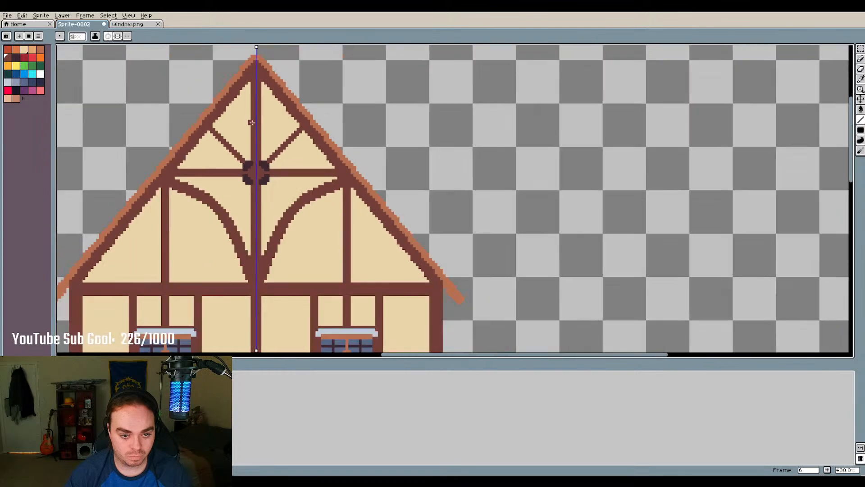
{"action": "scroll", "coordinate": [315, 192], "scroll_direction": "up", "scroll_amount": 4}
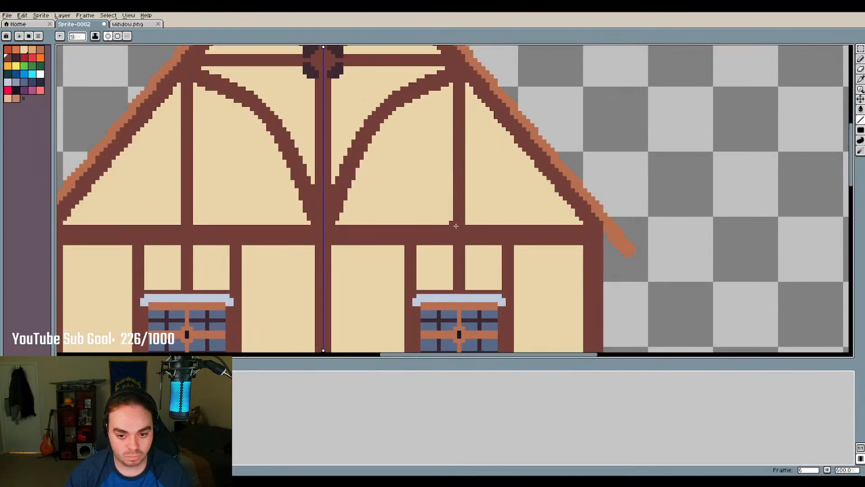
{"action": "left_click_drag", "start_coordinate": [453, 224], "coordinate": [367, 142]}
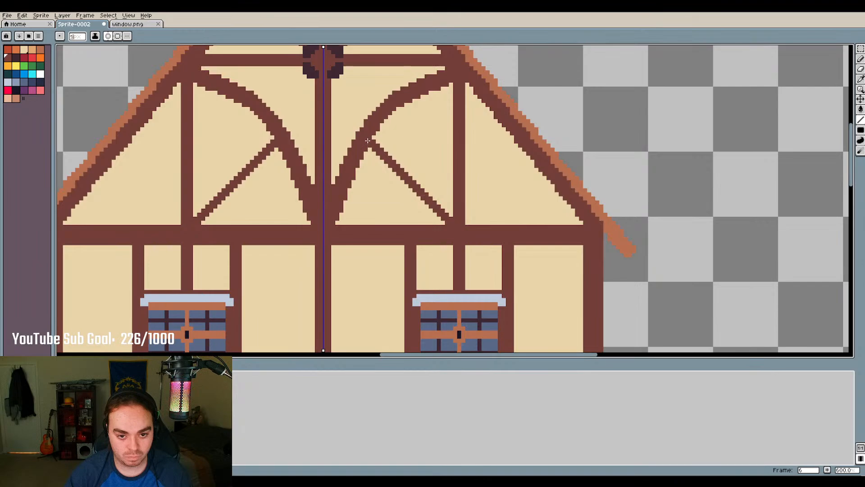
{"action": "key", "text": "ctrl+z"}
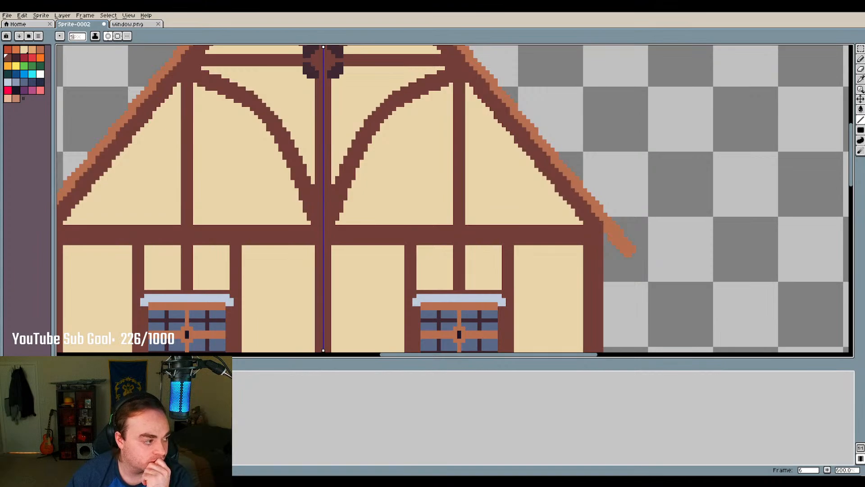
Draw mirrored reddish-brown horizontal rails at window-sill level, from the upper-storey windows to the central post and outer posts
{"action": "scroll", "coordinate": [308, 222], "scroll_direction": "down", "scroll_amount": 3}
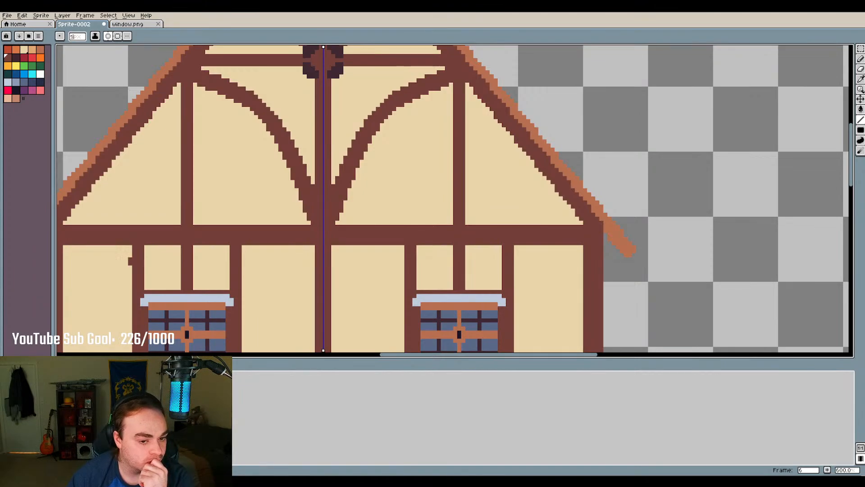
{"action": "scroll", "coordinate": [292, 206], "scroll_direction": "down", "scroll_amount": 1}
{"action": "scroll", "coordinate": [287, 299], "scroll_direction": "up", "scroll_amount": 4}
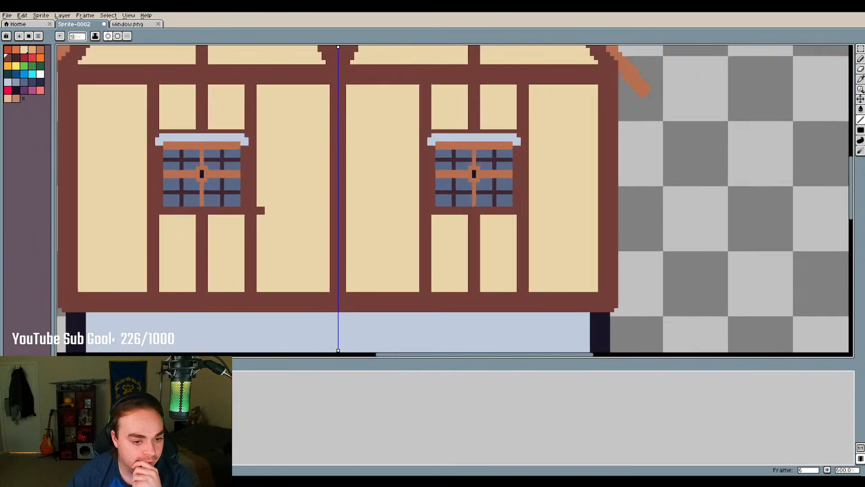
{"action": "left_click_drag", "start_coordinate": [261, 211], "coordinate": [384, 210]}
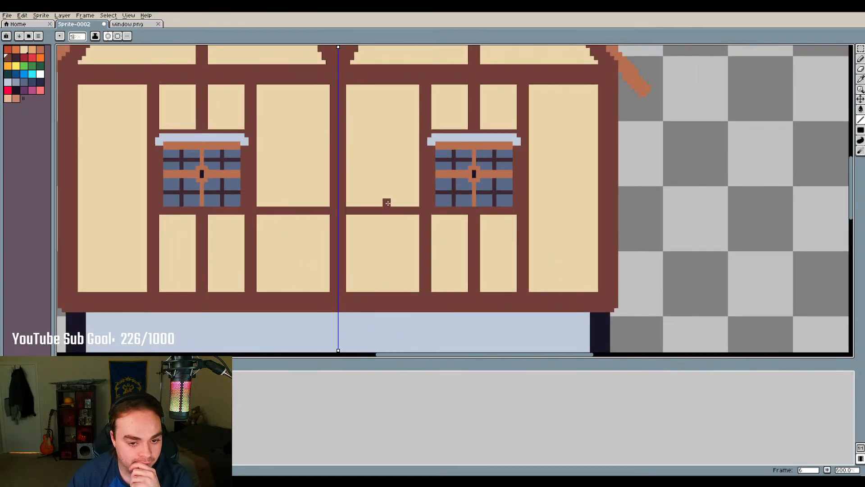
{"action": "left_click_drag", "start_coordinate": [529, 211], "coordinate": [598, 210]}
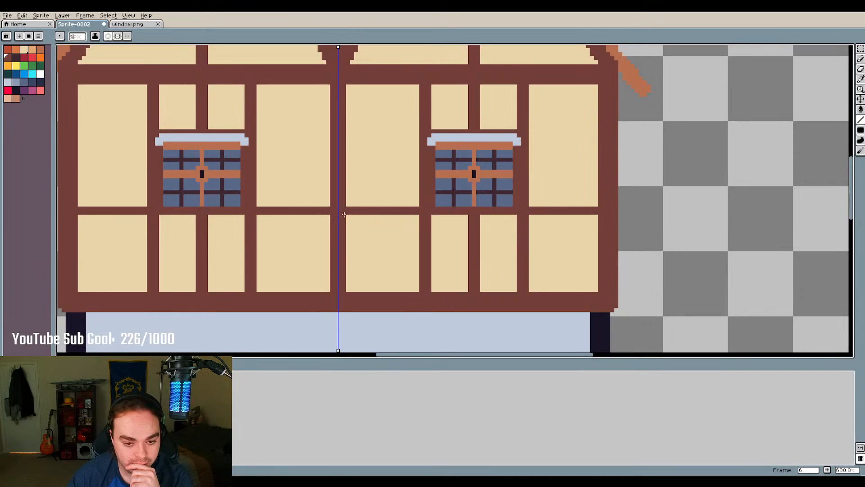
Try mirrored reddish-brown diagonal braces in the wide lower panels beside the central and outer posts, then undo them
{"action": "left_click_drag", "start_coordinate": [348, 288], "coordinate": [423, 211]}
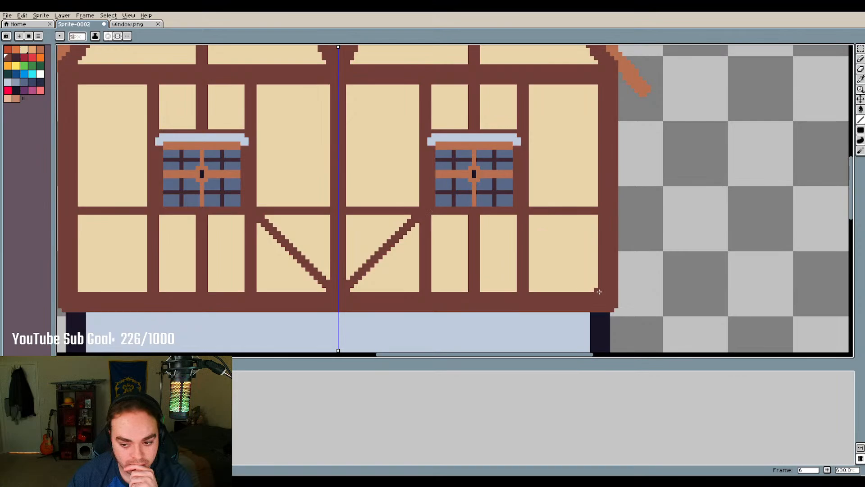
{"action": "left_click_drag", "start_coordinate": [599, 291], "coordinate": [532, 218]}
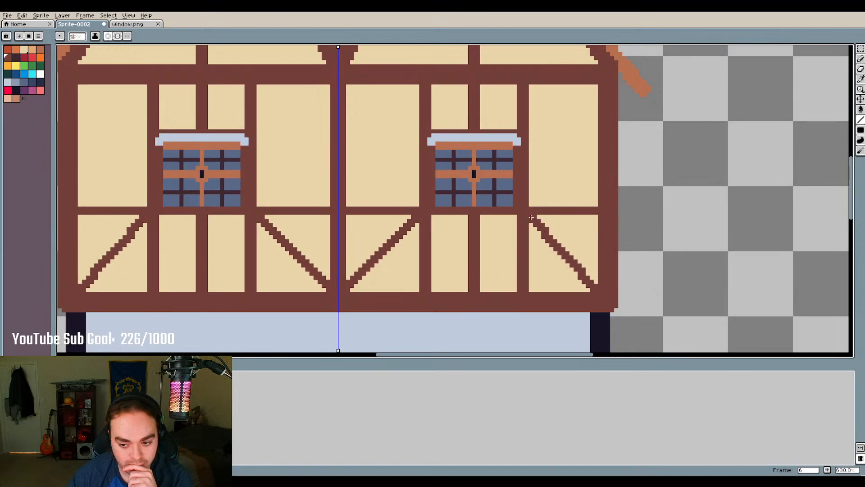
{"action": "key", "text": "ctrl+z"}
{"action": "key", "text": "ctrl+z"}
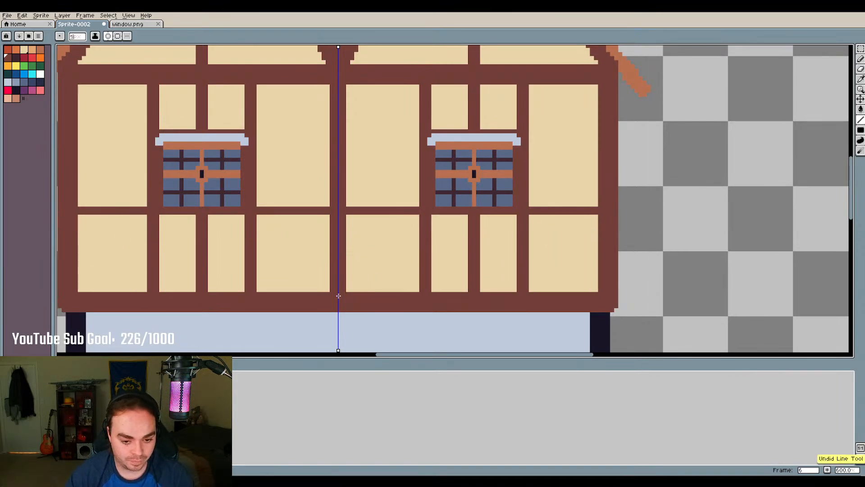
Try different slopes for the mirrored braces rising from the central post's base to the window posts, undoing each attempt
{"action": "left_click_drag", "start_coordinate": [354, 288], "coordinate": [413, 218]}
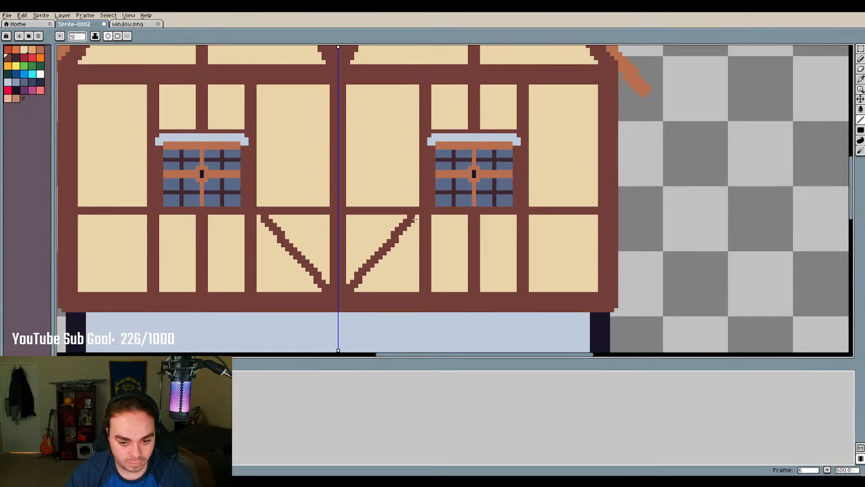
{"action": "key", "text": "ctrl+z"}
{"action": "left_click_drag", "start_coordinate": [354, 288], "coordinate": [427, 214]}
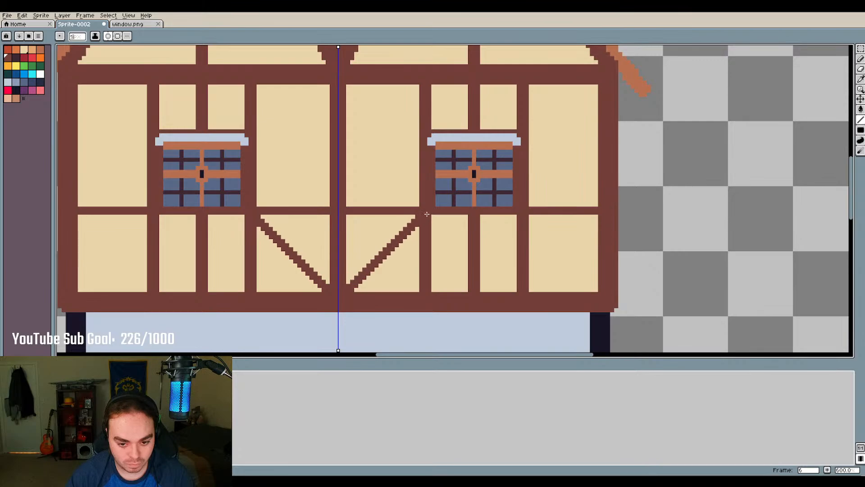
{"action": "key", "text": "ctrl+z"}
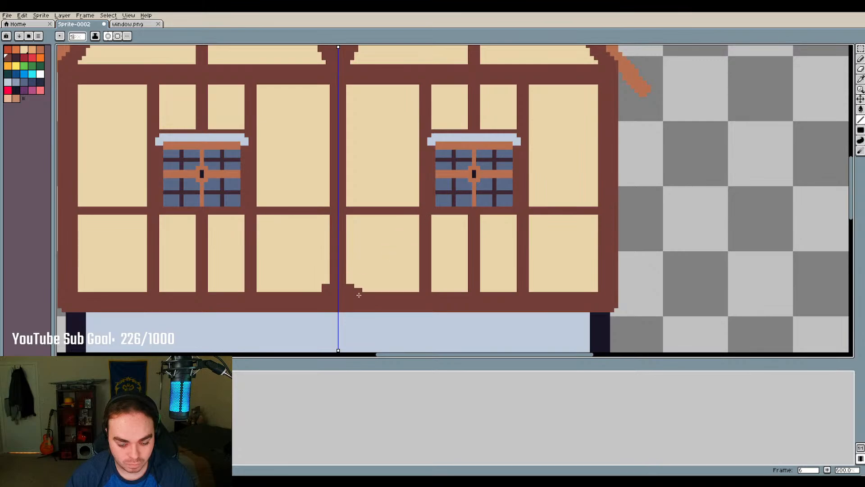
{"action": "scroll", "coordinate": [386, 271], "scroll_direction": "up", "scroll_amount": 3}
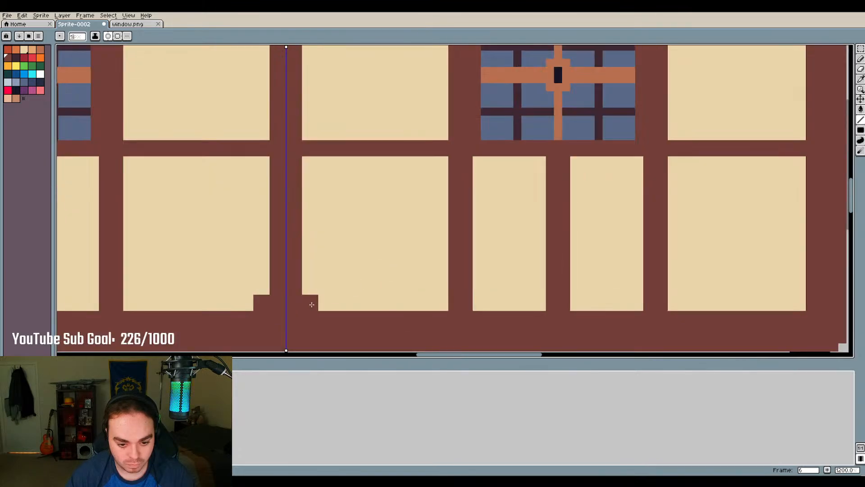
{"action": "key", "text": "ctrl+z"}
Try thick mirrored braces from the bases of the central and outer posts up to the window posts, then undo them
{"action": "mouse_move", "coordinate": [309, 311]}
{"action": "left_mouse_down"}
{"action": "mouse_move", "coordinate": [450, 156]}
{"action": "mouse_move", "coordinate": [464, 155]}
{"action": "left_mouse_up"}
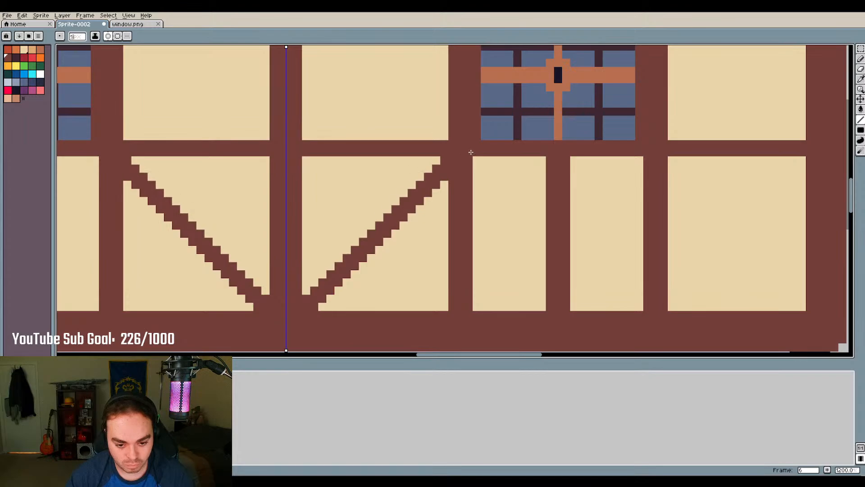
{"action": "left_click", "coordinate": [792, 296]}
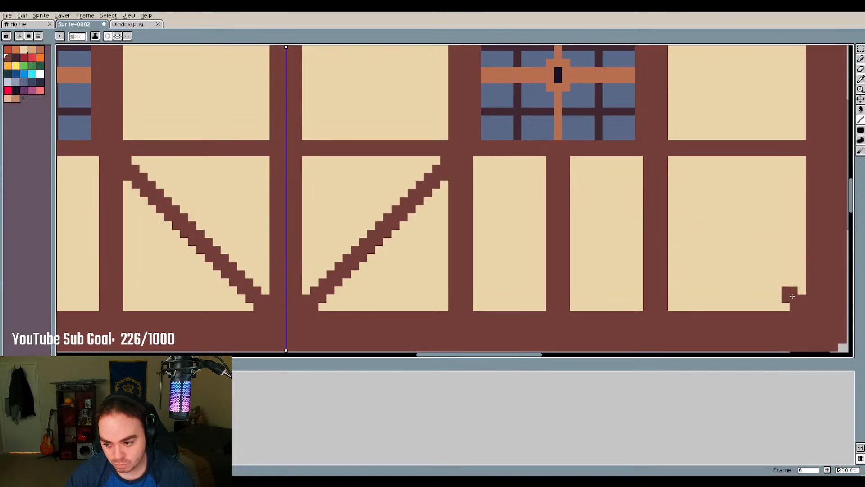
{"action": "left_click", "coordinate": [671, 161], "text": "shift"}
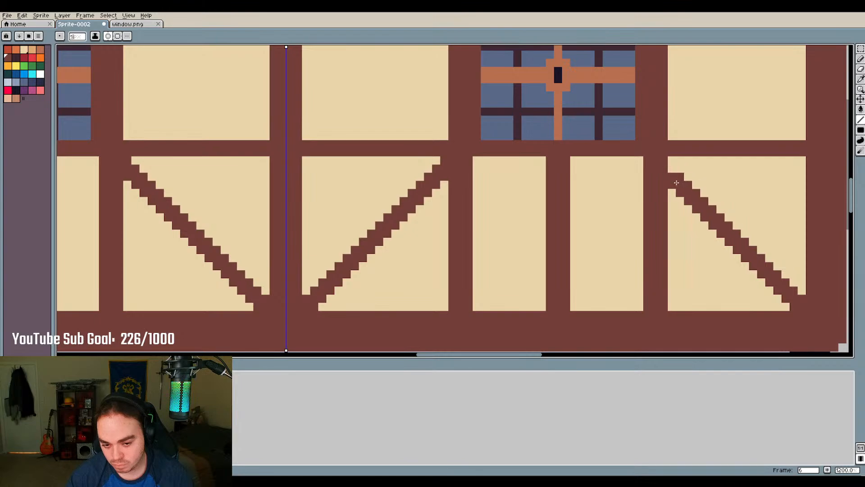
{"action": "key", "text": "ctrl+z"}
{"action": "key", "text": "ctrl+z"}
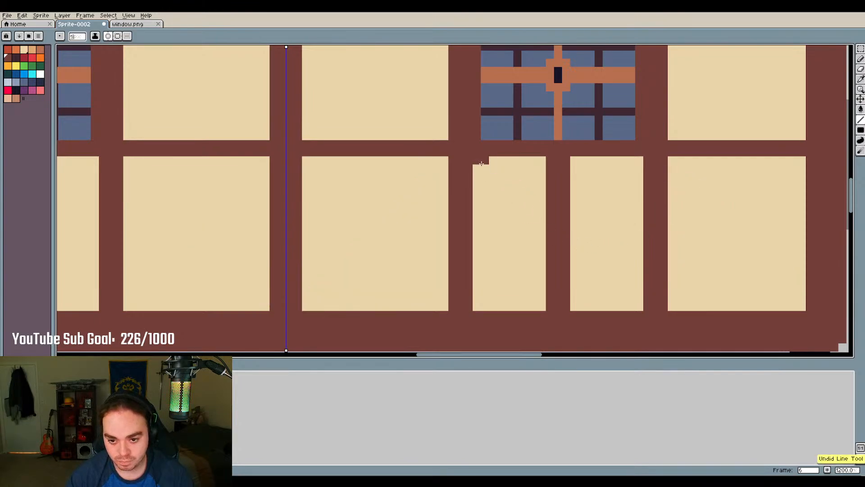
Draw mirrored reddish-brown V-shaped braces in the narrow panels below both upper-storey windows, converging at the base of the middle post
{"action": "left_click_drag", "start_coordinate": [474, 161], "coordinate": [651, 154]}
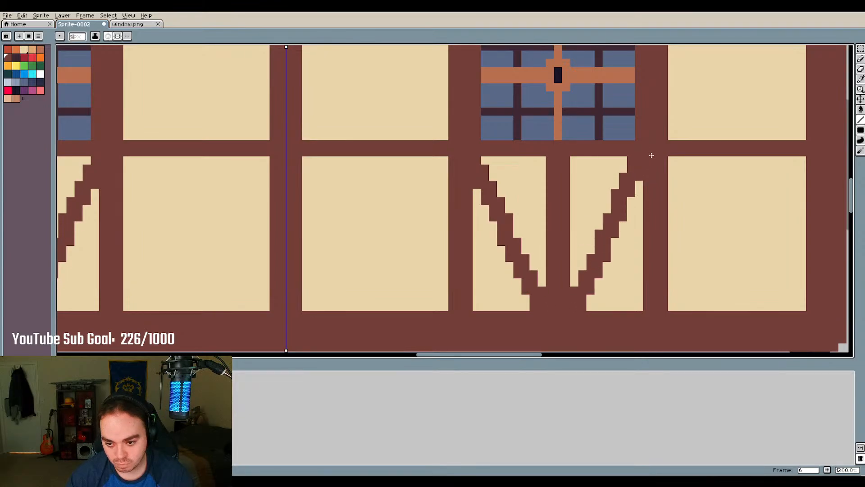
{"action": "key", "text": "ctrl+z"}
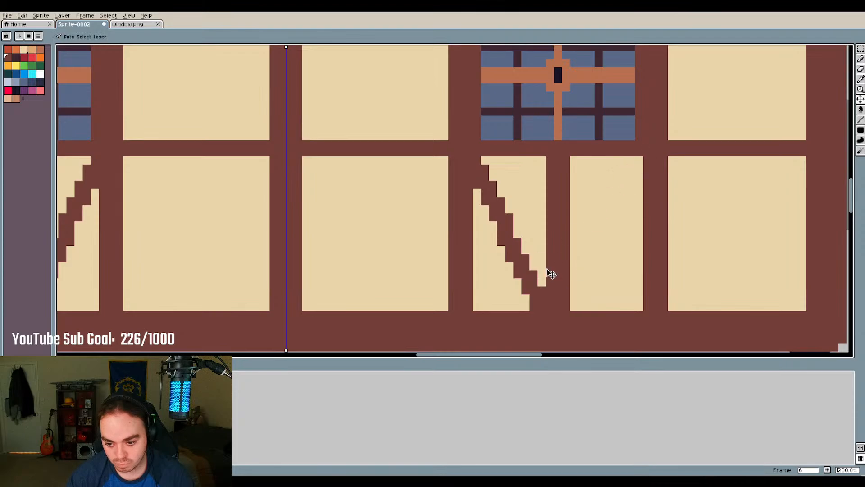
{"action": "key", "text": "ctrl+z"}
{"action": "left_click_drag", "start_coordinate": [543, 291], "coordinate": [481, 163]}
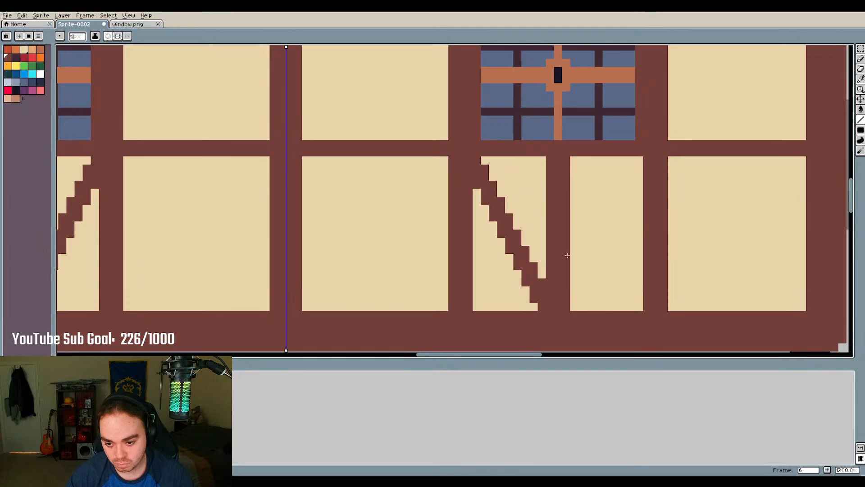
{"action": "mouse_move", "coordinate": [571, 298]}
{"action": "left_mouse_down"}
{"action": "mouse_move", "coordinate": [574, 324]}
{"action": "mouse_move", "coordinate": [610, 224]}
{"action": "mouse_move", "coordinate": [646, 161]}
{"action": "mouse_move", "coordinate": [643, 172]}
{"action": "left_mouse_up"}
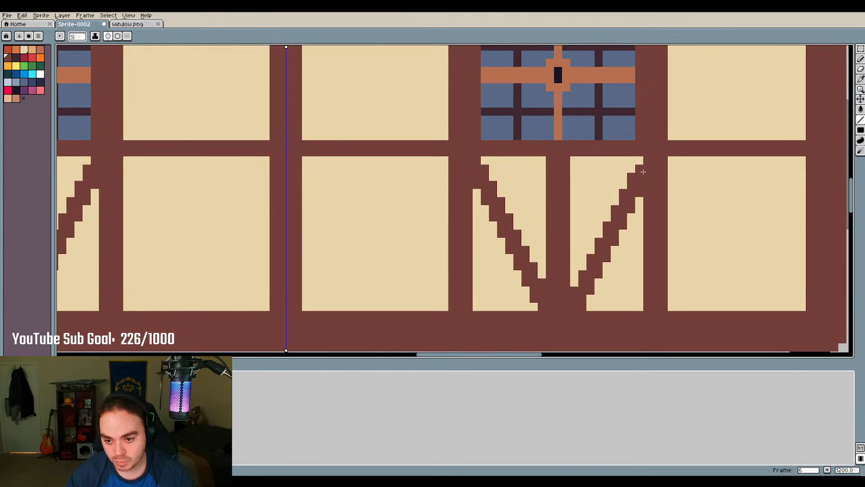
{"action": "left_click_drag", "start_coordinate": [645, 166], "coordinate": [644, 163]}
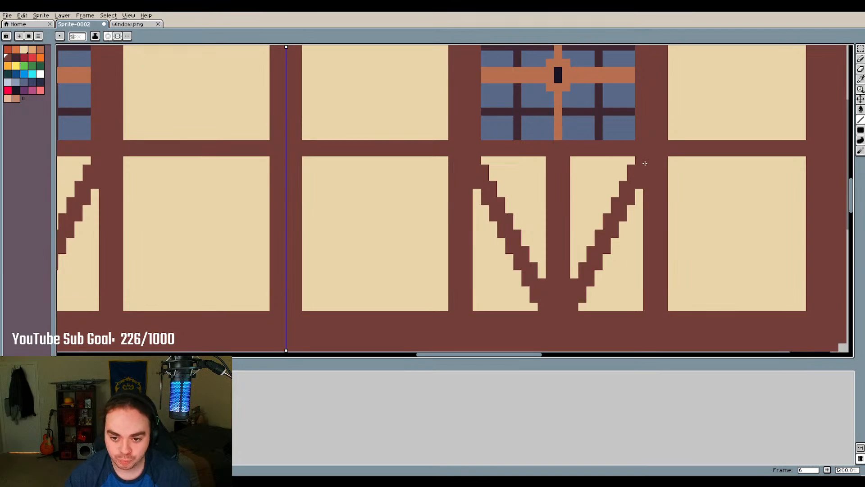
{"action": "left_click_drag", "start_coordinate": [645, 163], "coordinate": [645, 163]}
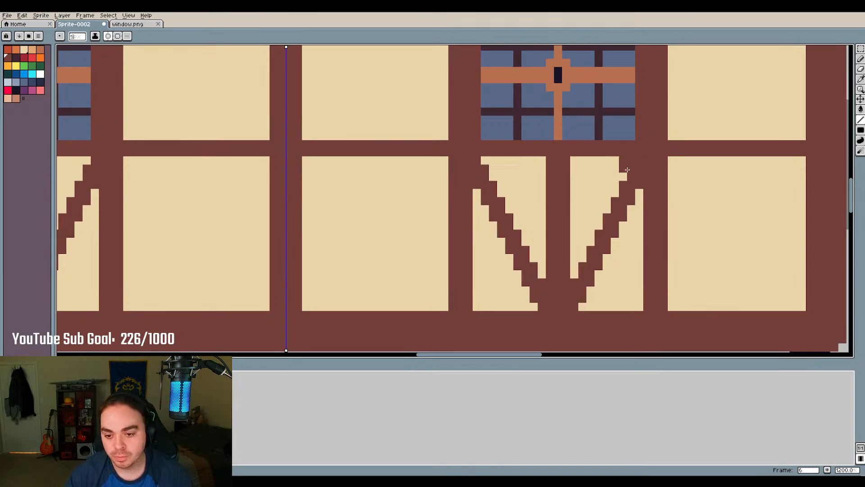
{"action": "scroll", "coordinate": [570, 190], "scroll_direction": "down", "scroll_amount": 5}
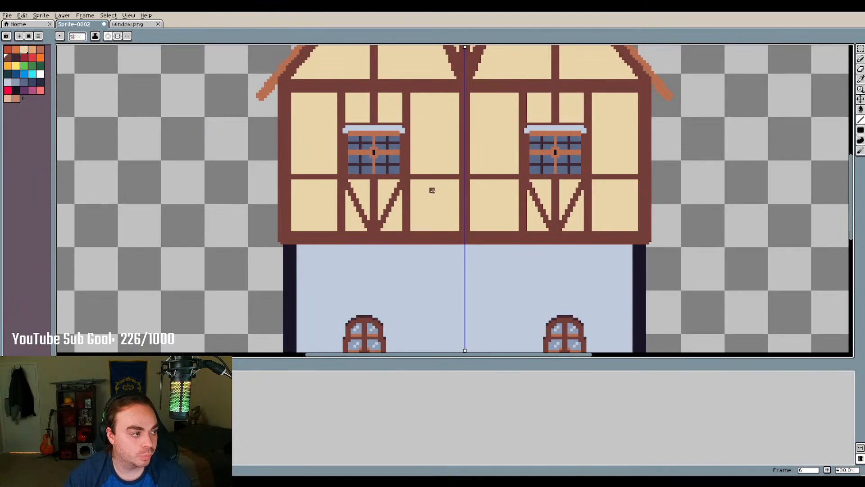
Try mirrored V-shaped braces in the wide lower panels beside the central post, then undo them
{"action": "scroll", "coordinate": [448, 192], "scroll_direction": "up", "scroll_amount": 5}
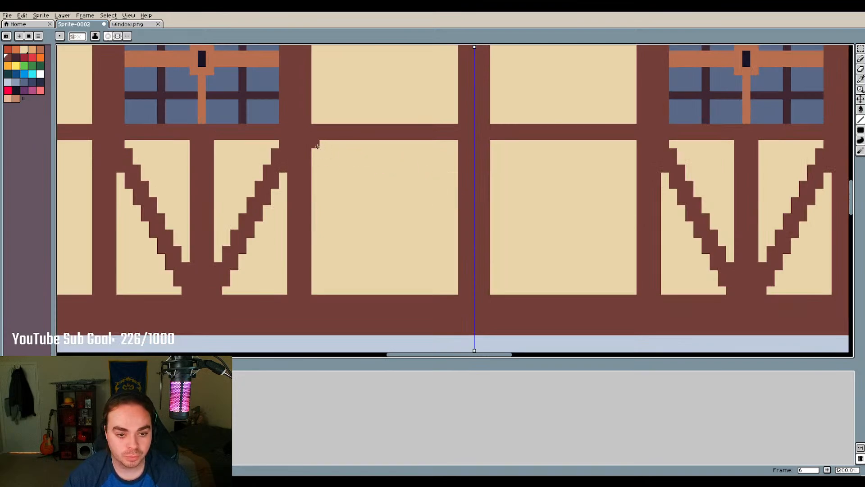
{"action": "mouse_move", "coordinate": [316, 144]}
{"action": "left_mouse_down"}
{"action": "mouse_move", "coordinate": [372, 234]}
{"action": "mouse_move", "coordinate": [383, 308]}
{"action": "mouse_move", "coordinate": [402, 296]}
{"action": "mouse_move", "coordinate": [462, 143]}
{"action": "left_mouse_up"}
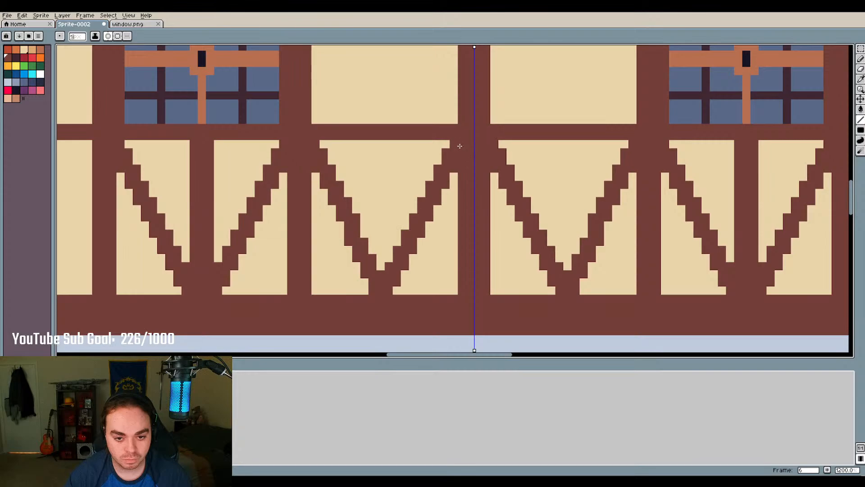
{"action": "key", "text": "ctrl+z"}
{"action": "key", "text": "ctrl+z"}
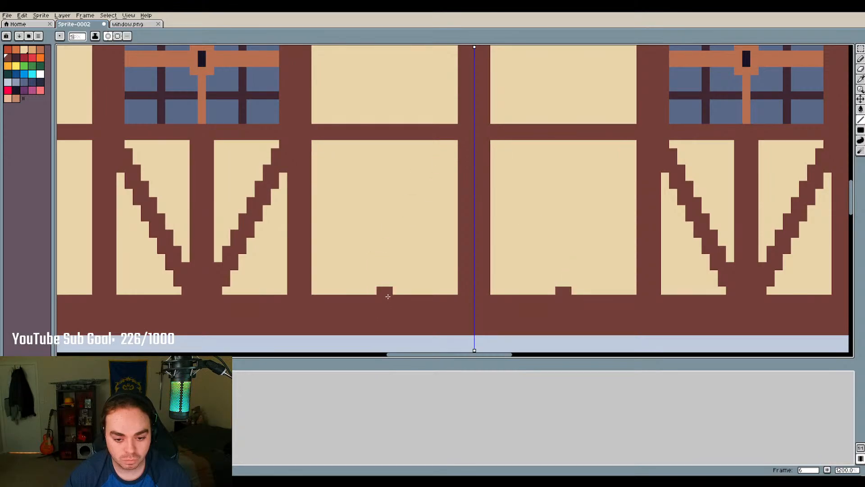
Place five evenly spaced orange marker squares along the bottom edge of the lower panels on each side of the central post
{"action": "scroll", "coordinate": [386, 296], "scroll_direction": "up", "scroll_amount": 2}
{"action": "left_click", "coordinate": [381, 284]}
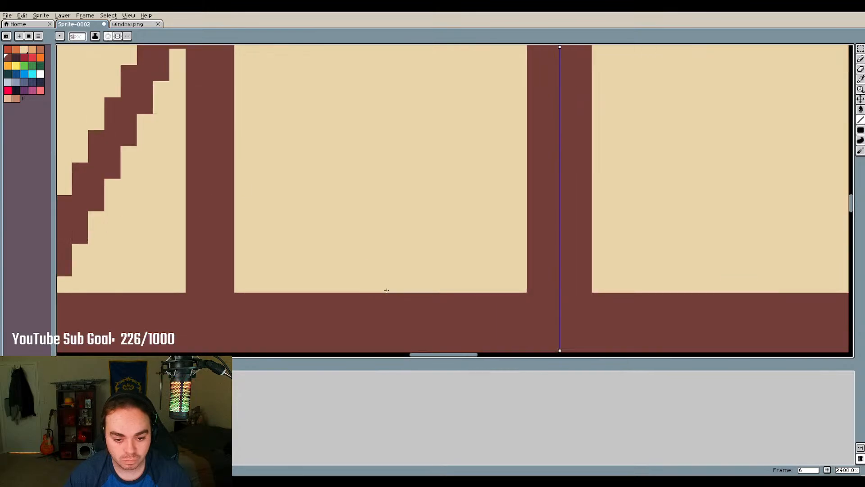
{"action": "left_click", "coordinate": [40, 58]}
{"action": "left_click", "coordinate": [250, 276]}
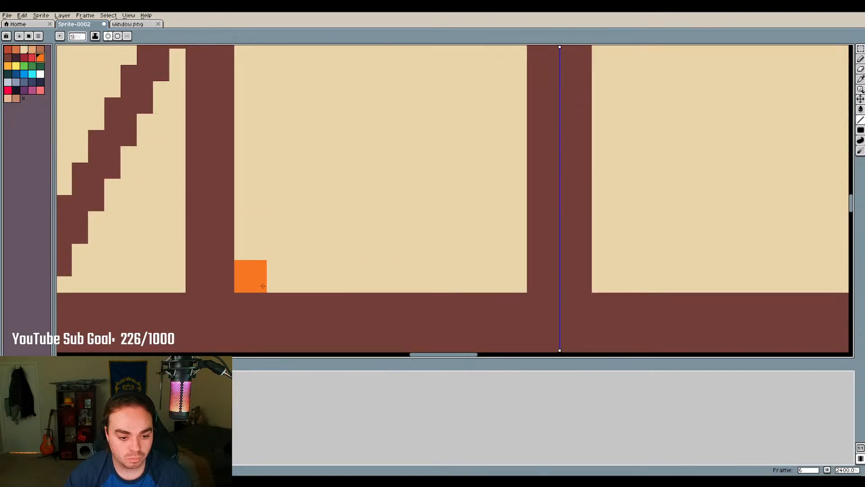
{"action": "left_click", "coordinate": [319, 282]}
{"action": "left_click", "coordinate": [381, 279]}
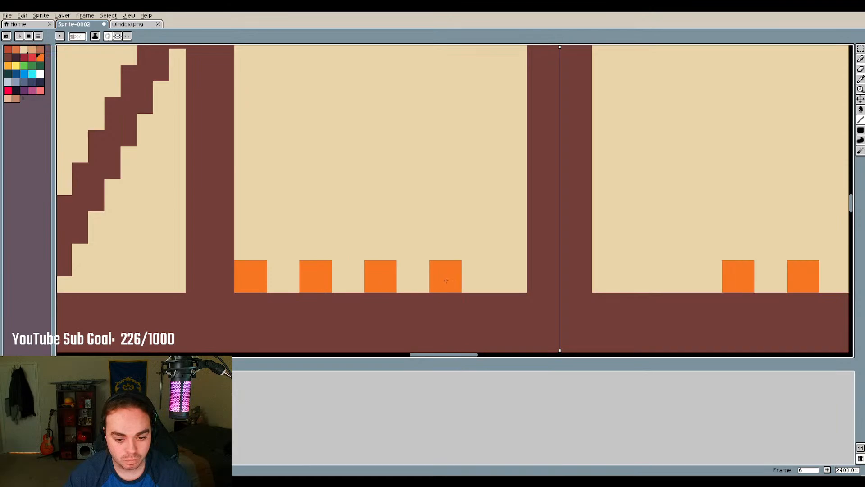
{"action": "left_click", "coordinate": [510, 280]}
{"action": "left_click", "coordinate": [445, 280]}
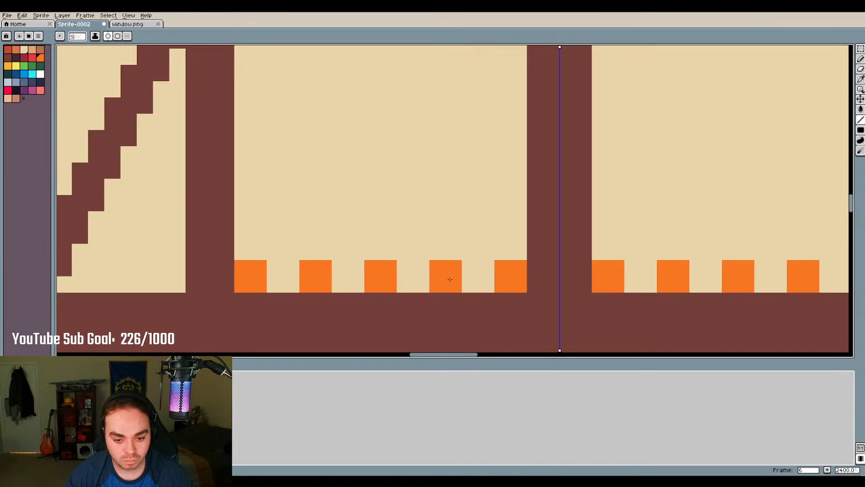
{"action": "scroll", "coordinate": [433, 343], "scroll_direction": "down", "scroll_amount": 2}
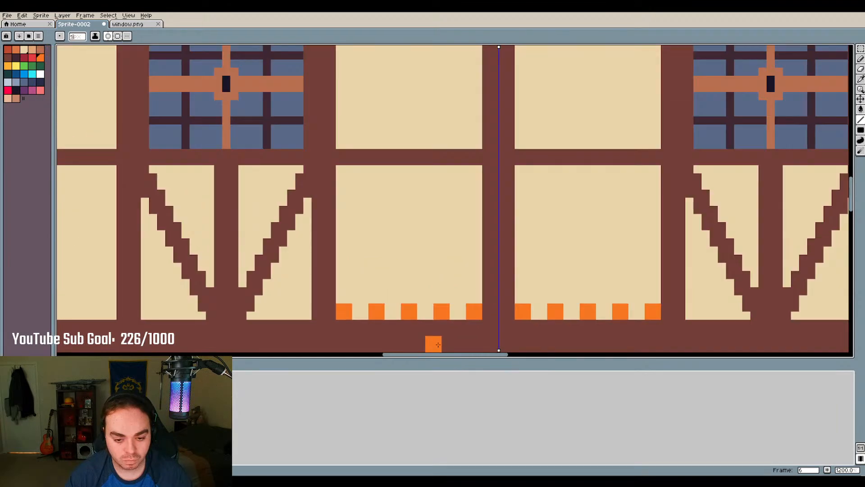
Try reddish-brown V-shaped braces converging on the middle orange marker of the panels beside the central post, then undo them
{"action": "left_click", "coordinate": [12, 59]}
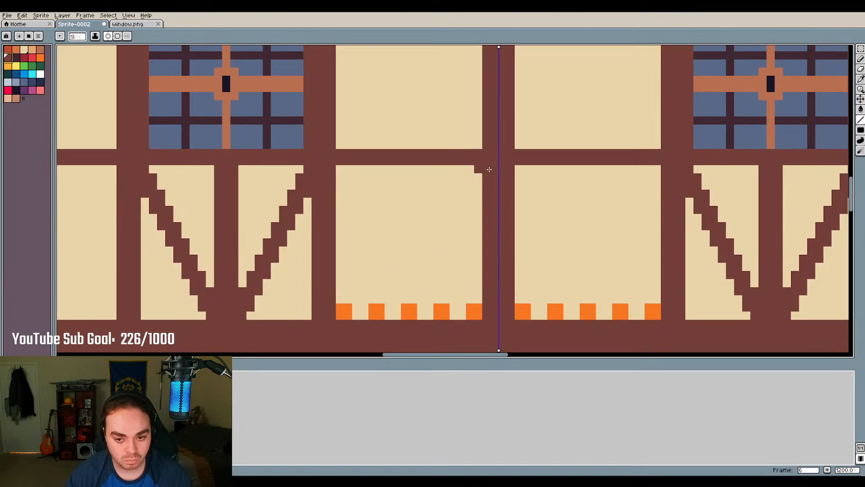
{"action": "mouse_move", "coordinate": [485, 169]}
{"action": "left_mouse_down"}
{"action": "mouse_move", "coordinate": [452, 205]}
{"action": "mouse_move", "coordinate": [410, 292]}
{"action": "mouse_move", "coordinate": [408, 315]}
{"action": "mouse_move", "coordinate": [413, 293]}
{"action": "mouse_move", "coordinate": [413, 305]}
{"action": "mouse_move", "coordinate": [396, 299]}
{"action": "mouse_move", "coordinate": [408, 310]}
{"action": "mouse_move", "coordinate": [356, 225]}
{"action": "left_mouse_up"}
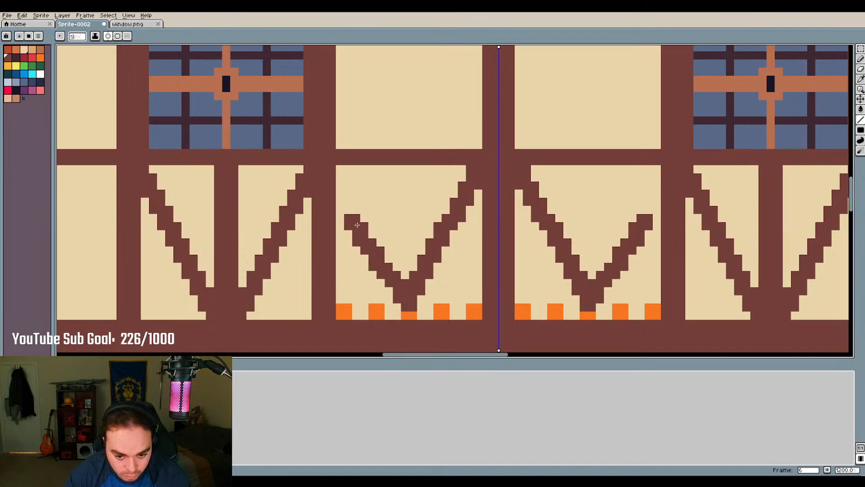
{"action": "key", "text": "ctrl+z"}
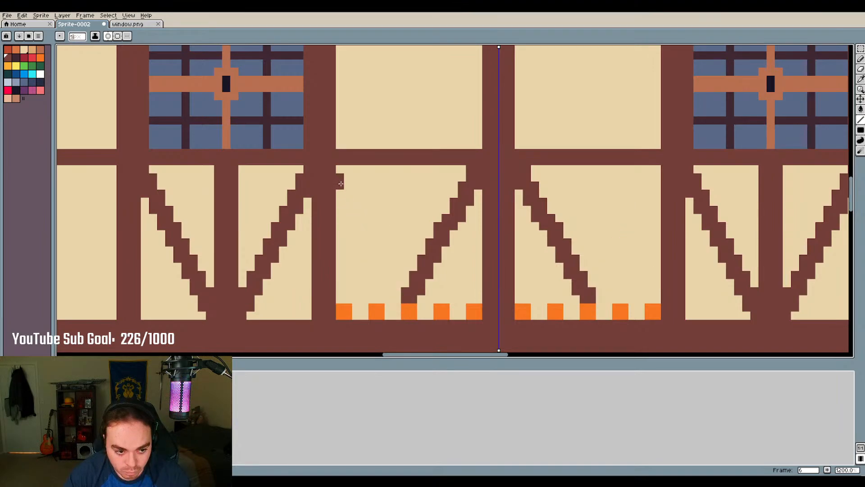
{"action": "left_click_drag", "start_coordinate": [342, 177], "coordinate": [411, 316]}
{"action": "key", "text": "ctrl+z"}
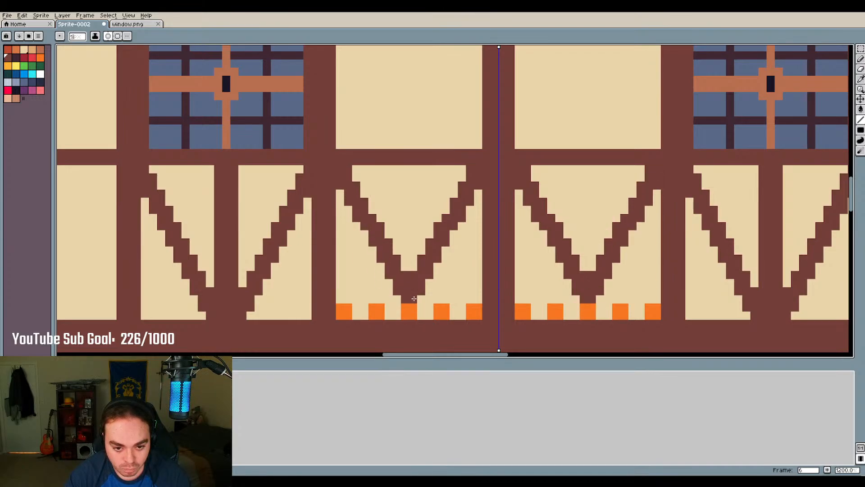
{"action": "key", "text": "ctrl+z"}
{"action": "key", "text": "ctrl+z"}
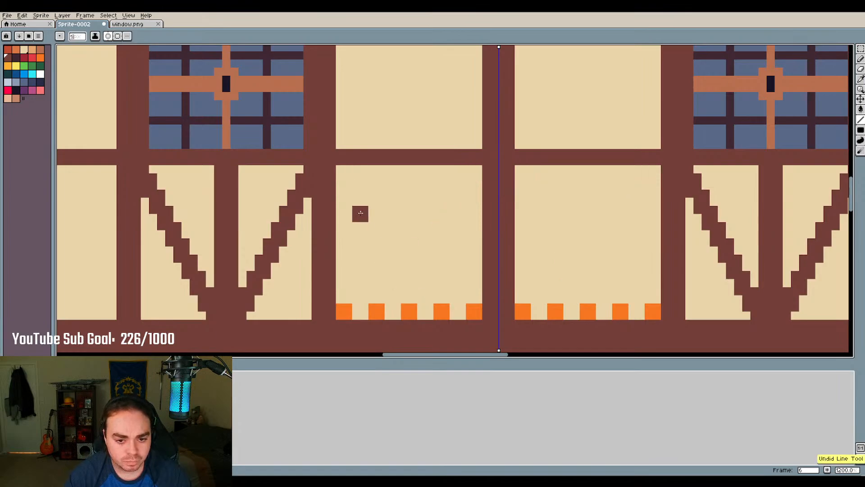
Try a steep reddish-brown diagonal brace from the upper outer corner of the wide lower panels beside the central post, then undo it
{"action": "scroll", "coordinate": [349, 178], "scroll_direction": "up", "scroll_amount": 5}
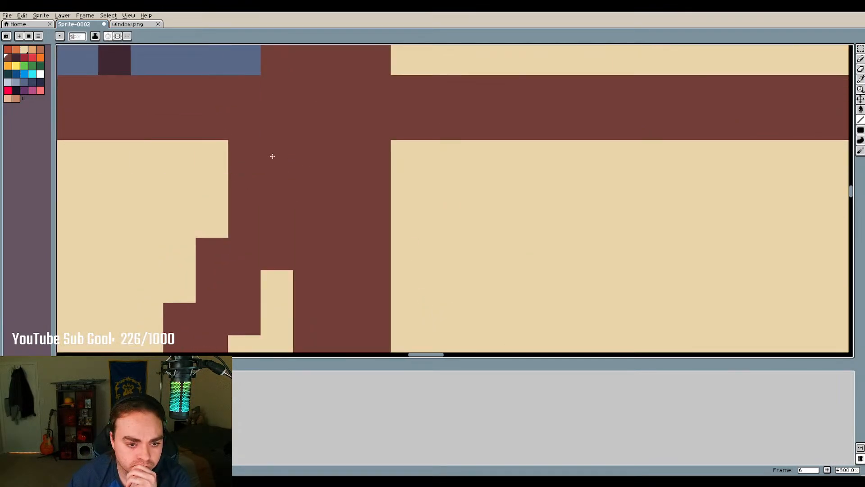
{"action": "mouse_move", "coordinate": [401, 164]}
{"action": "left_mouse_down"}
{"action": "mouse_move", "coordinate": [402, 245]}
{"action": "mouse_move", "coordinate": [448, 216]}
{"action": "mouse_move", "coordinate": [446, 315]}
{"action": "left_mouse_up"}
{"action": "key", "text": "ctrl+z"}
{"action": "key", "text": "ctrl+z"}
Draw mirrored reddish-brown stepped braces from the upper outer corners of the panels beside the central post down towards the middle orange markers
{"action": "scroll", "coordinate": [369, 170], "scroll_direction": "down", "scroll_amount": 2}
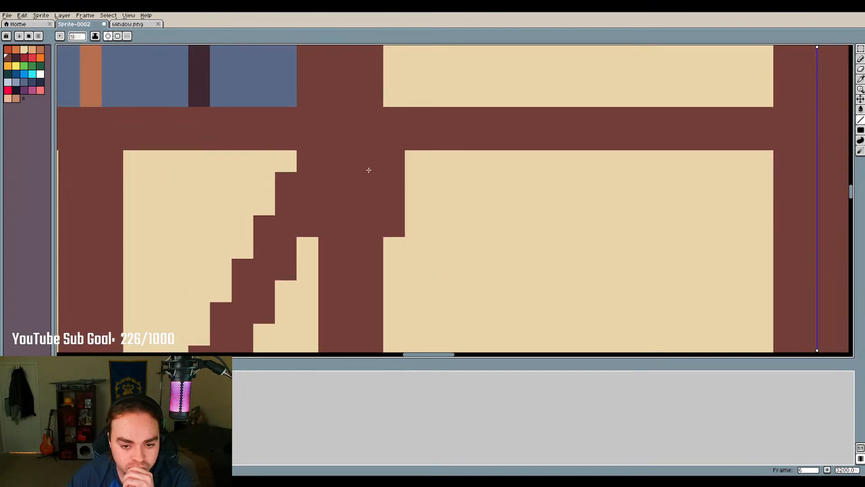
{"action": "left_click", "coordinate": [487, 179]}
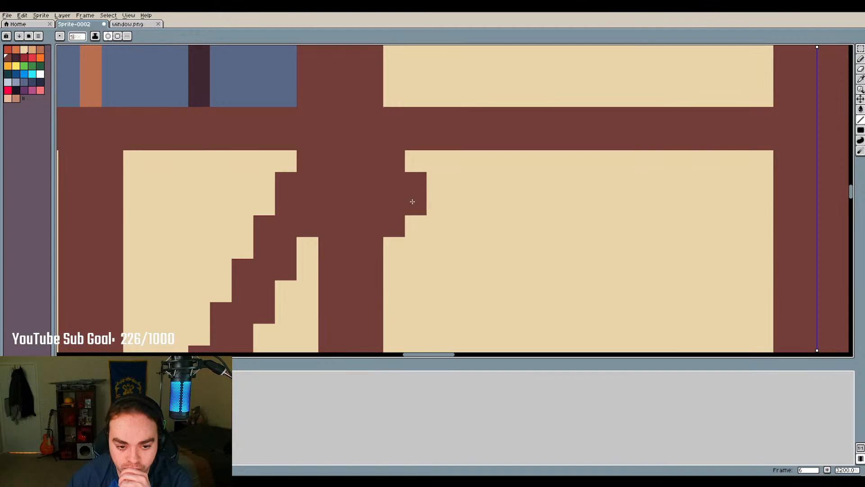
{"action": "left_click_drag", "start_coordinate": [412, 201], "coordinate": [413, 221]}
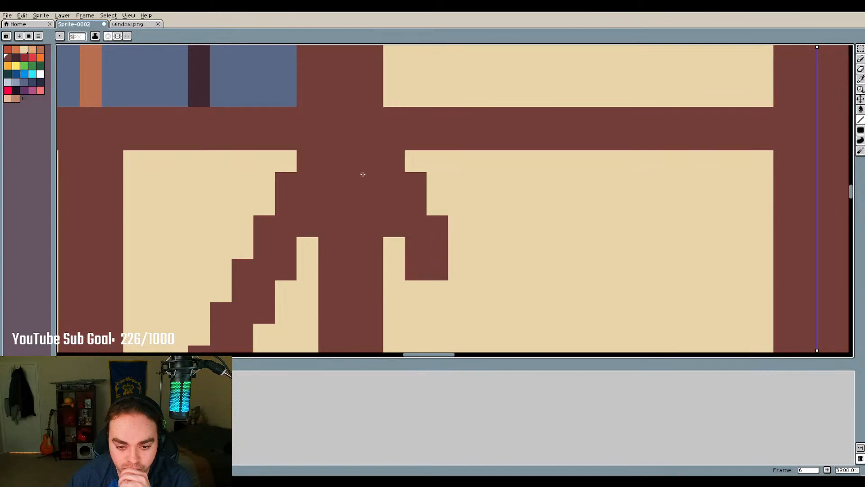
{"action": "scroll", "coordinate": [363, 174], "scroll_direction": "down", "scroll_amount": 5}
{"action": "scroll", "coordinate": [381, 185], "scroll_direction": "up", "scroll_amount": 4}
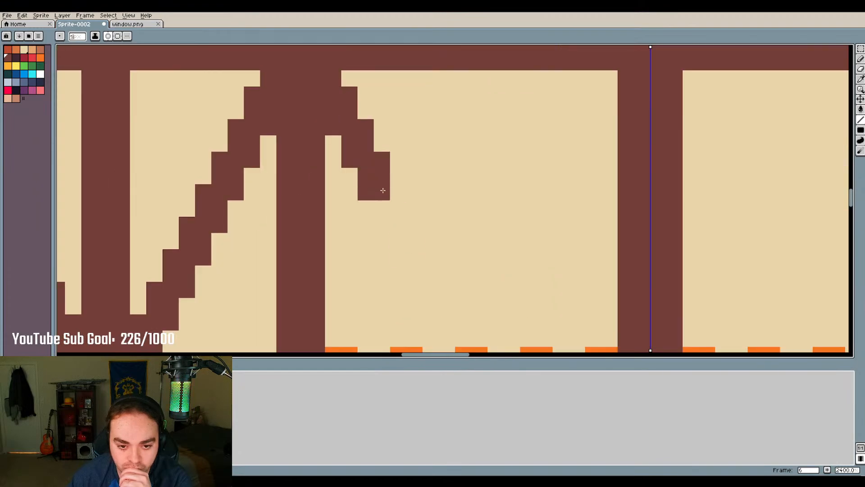
{"action": "mouse_move", "coordinate": [383, 190]}
{"action": "left_mouse_down"}
{"action": "mouse_move", "coordinate": [403, 207]}
{"action": "mouse_move", "coordinate": [416, 253]}
{"action": "mouse_move", "coordinate": [440, 269]}
{"action": "mouse_move", "coordinate": [430, 270]}
{"action": "mouse_move", "coordinate": [431, 283]}
{"action": "mouse_move", "coordinate": [449, 296]}
{"action": "mouse_move", "coordinate": [449, 320]}
{"action": "left_mouse_up"}
{"action": "scroll", "coordinate": [409, 219], "scroll_direction": "down", "scroll_amount": 2}
{"action": "scroll", "coordinate": [446, 281], "scroll_direction": "up", "scroll_amount": 2}
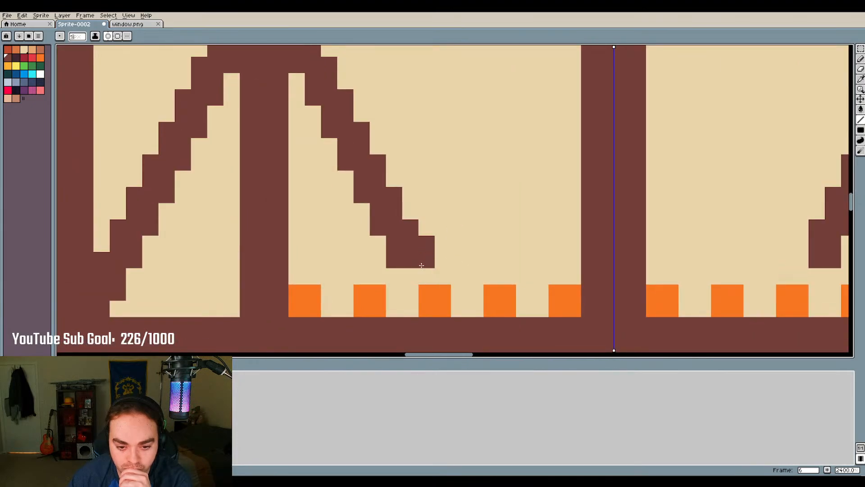
Complete the V-shaped braces with diagonals rising from the middle markers to the top of the central post
{"action": "mouse_move", "coordinate": [423, 271]}
{"action": "left_mouse_down"}
{"action": "mouse_move", "coordinate": [443, 287]}
{"action": "mouse_move", "coordinate": [438, 302]}
{"action": "mouse_move", "coordinate": [476, 252]}
{"action": "mouse_move", "coordinate": [474, 264]}
{"action": "mouse_move", "coordinate": [473, 245]}
{"action": "mouse_move", "coordinate": [496, 230]}
{"action": "mouse_move", "coordinate": [494, 210]}
{"action": "mouse_move", "coordinate": [508, 200]}
{"action": "mouse_move", "coordinate": [523, 149]}
{"action": "left_mouse_up"}
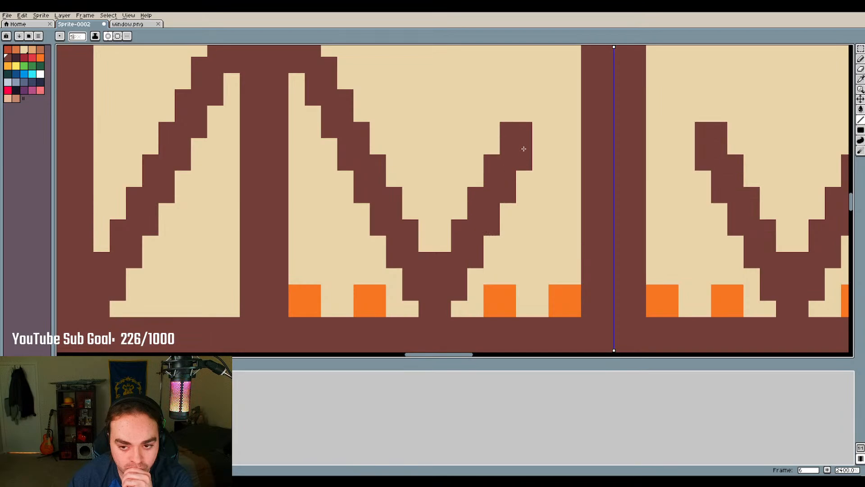
{"action": "scroll", "coordinate": [523, 149], "scroll_direction": "down", "scroll_amount": 3}
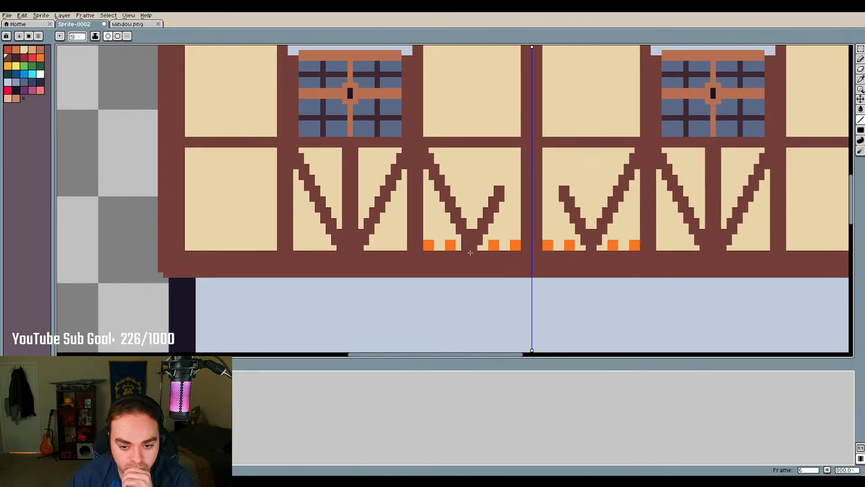
{"action": "scroll", "coordinate": [527, 164], "scroll_direction": "up", "scroll_amount": 2}
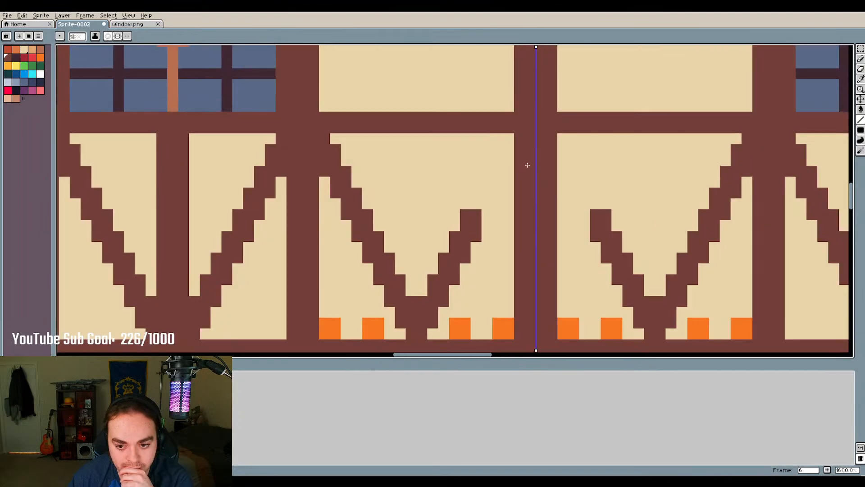
{"action": "left_click", "coordinate": [482, 211]}
{"action": "mouse_move", "coordinate": [484, 213]}
{"action": "left_mouse_down"}
{"action": "mouse_move", "coordinate": [479, 193]}
{"action": "mouse_move", "coordinate": [510, 161]}
{"action": "left_mouse_up"}
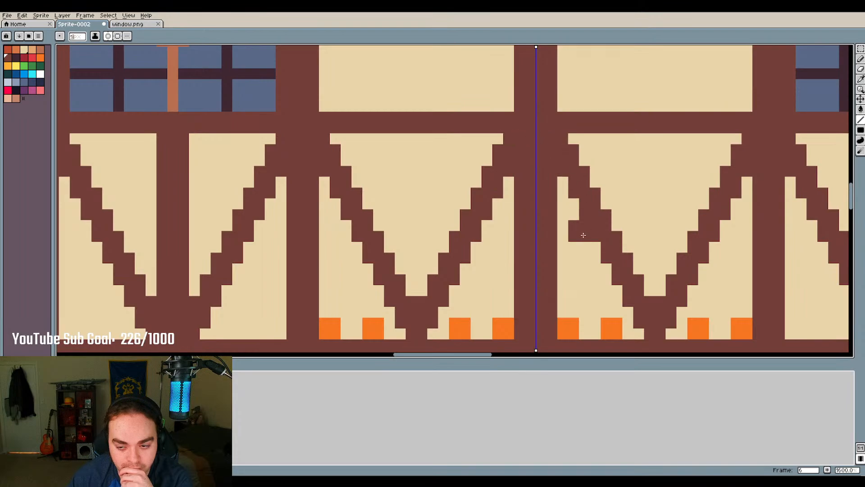
Place four evenly spaced orange marker squares along the bottom edge of the outermost lower panel, starting at the outer post
{"action": "scroll", "coordinate": [575, 228], "scroll_direction": "down", "scroll_amount": 5}
{"action": "scroll", "coordinate": [351, 148], "scroll_direction": "up", "scroll_amount": 1}
{"action": "scroll", "coordinate": [351, 148], "scroll_direction": "up", "scroll_amount": 4}
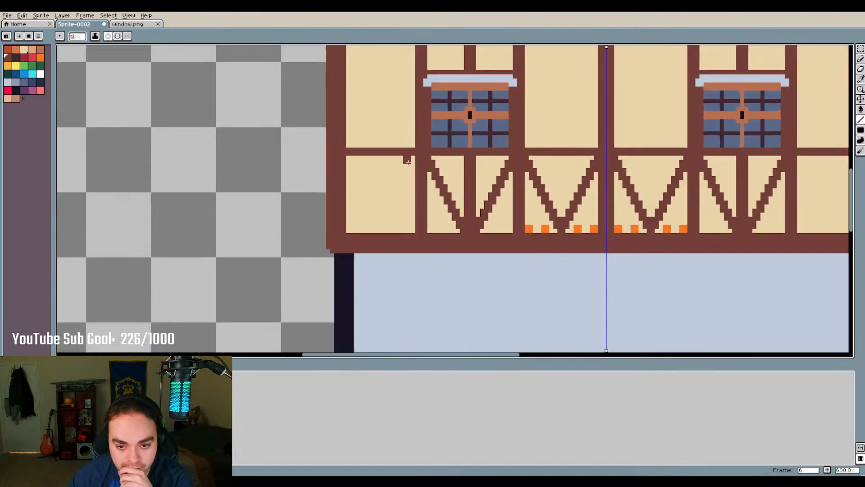
{"action": "right_click", "coordinate": [41, 59]}
{"action": "right_click", "coordinate": [293, 295]}
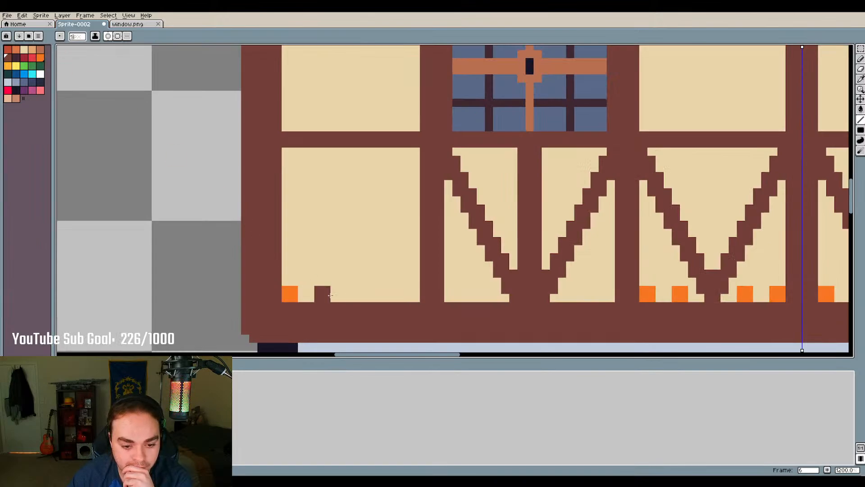
{"action": "right_click", "coordinate": [322, 294]}
{"action": "right_click", "coordinate": [354, 294]}
{"action": "right_click", "coordinate": [387, 293]}
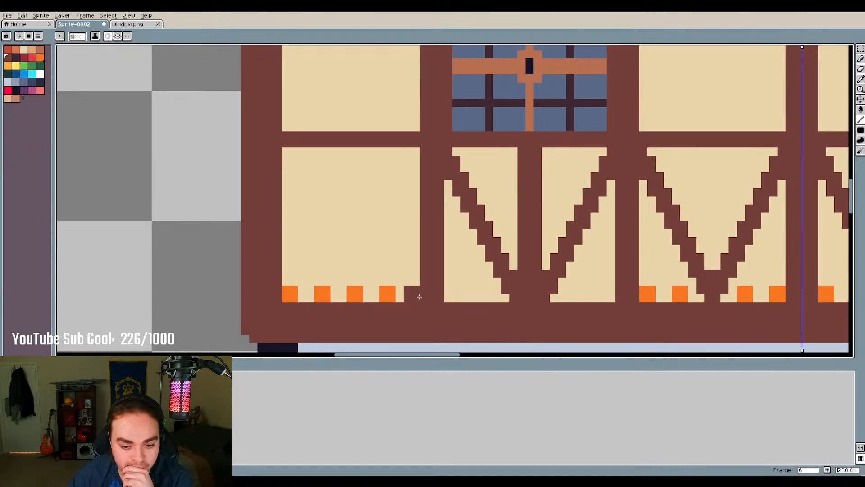
Undo the fourth marker, place two orange squares spaced back from the inner post, and widen the middle marker to centre it
{"action": "key", "text": "ctrl+z"}
{"action": "key", "text": "v"}
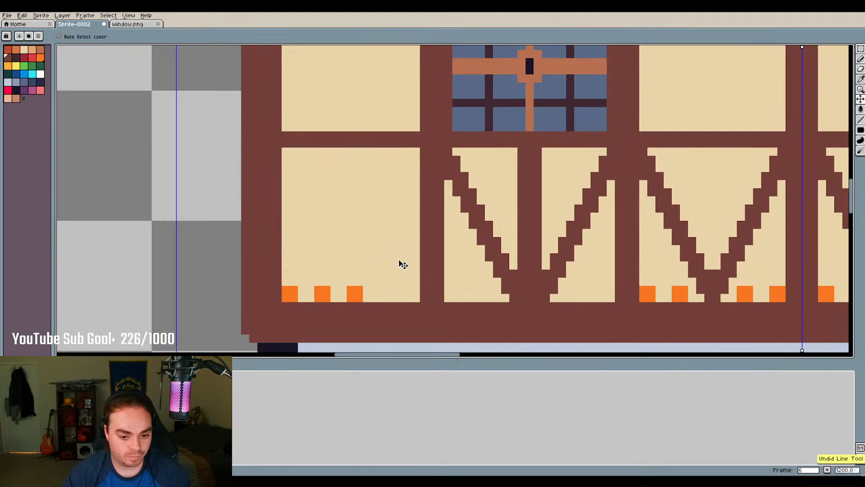
{"action": "key", "text": "b"}
{"action": "right_click", "coordinate": [412, 294]}
{"action": "left_click", "coordinate": [379, 293]}
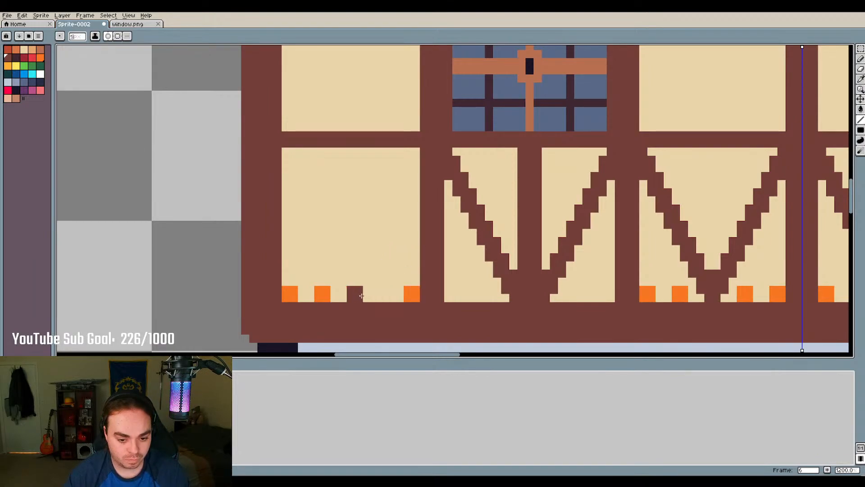
{"action": "right_click", "coordinate": [380, 295]}
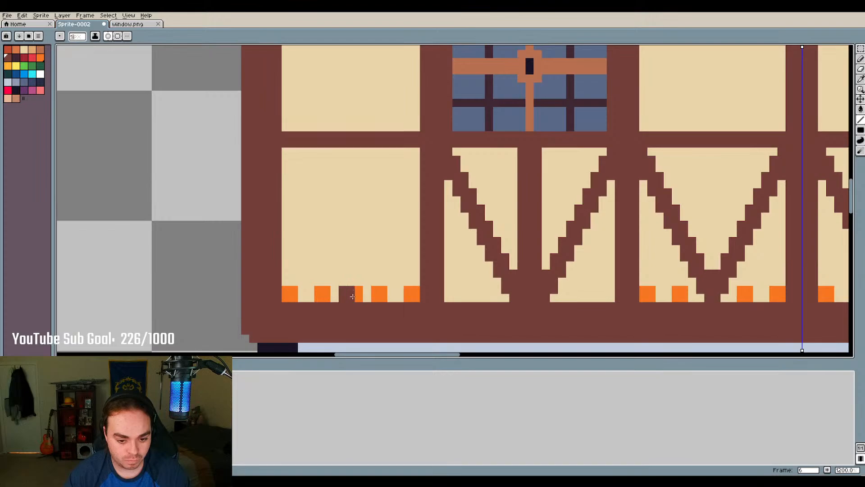
{"action": "right_click", "coordinate": [350, 294]}
{"action": "left_click", "coordinate": [412, 294]}
{"action": "right_click", "coordinate": [412, 294]}
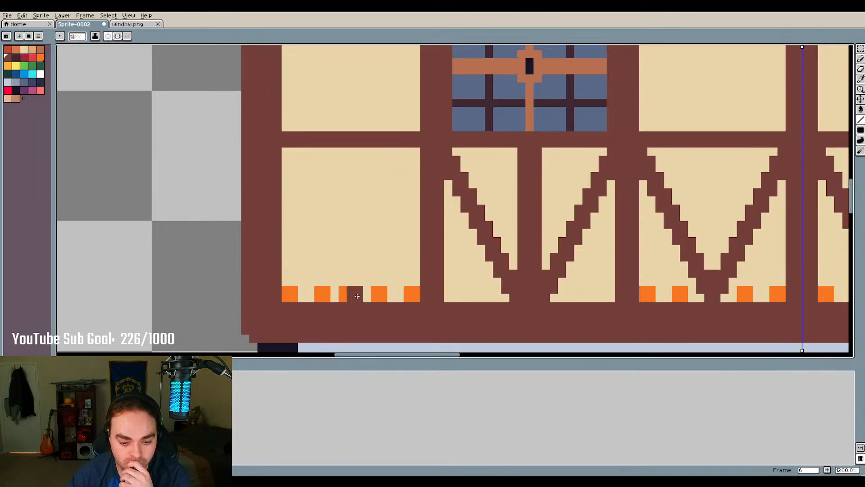
Draw mirrored reddish-brown V-shaped braces in the outermost lower panels, converging on the widened middle marker
{"action": "mouse_move", "coordinate": [355, 297]}
{"action": "left_mouse_down"}
{"action": "mouse_move", "coordinate": [425, 142]}
{"action": "mouse_move", "coordinate": [408, 169]}
{"action": "left_mouse_up"}
{"action": "right_click", "coordinate": [408, 168]}
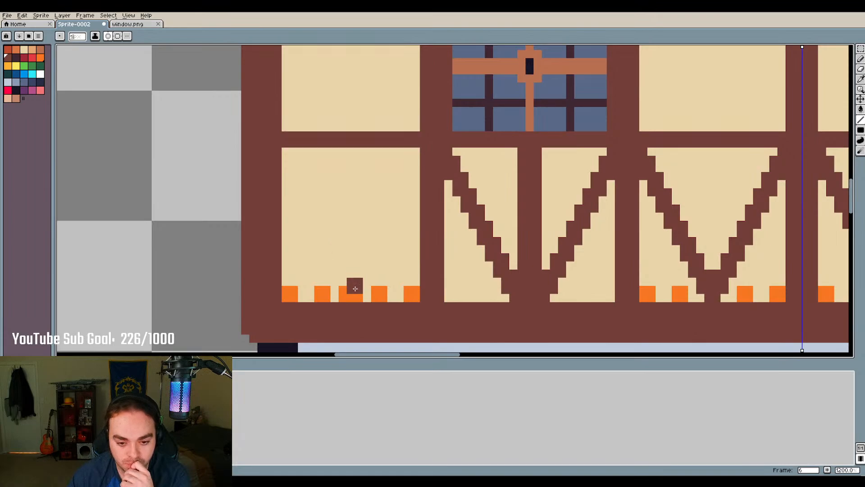
{"action": "left_click_drag", "start_coordinate": [355, 289], "coordinate": [413, 167]}
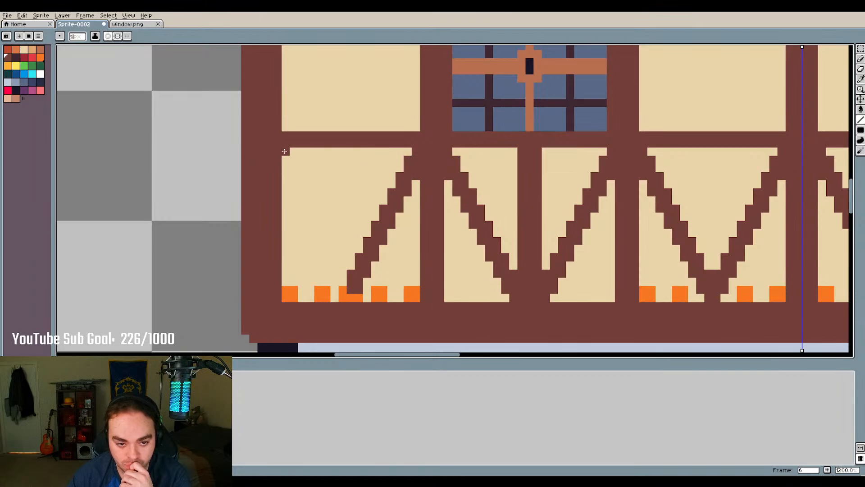
{"action": "left_click_drag", "start_coordinate": [349, 288], "coordinate": [296, 171]}
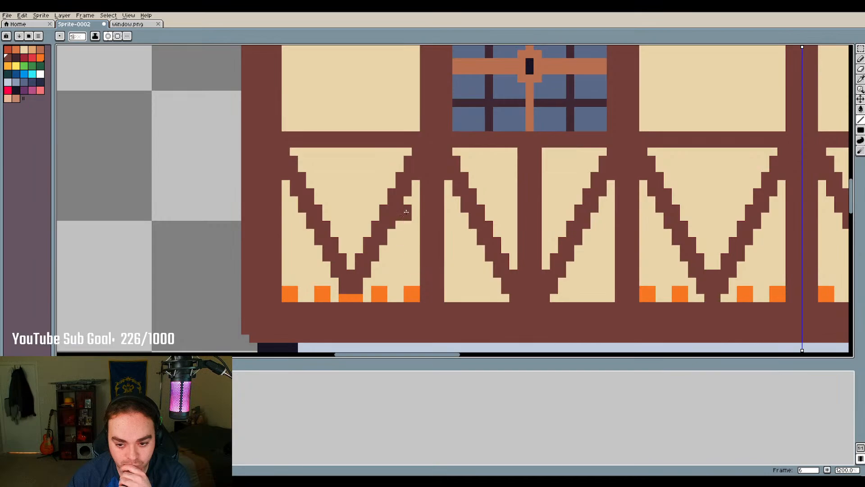
{"action": "scroll", "coordinate": [403, 213], "scroll_direction": "down", "scroll_amount": 1}
{"action": "scroll", "coordinate": [378, 271], "scroll_direction": "up", "scroll_amount": 1}
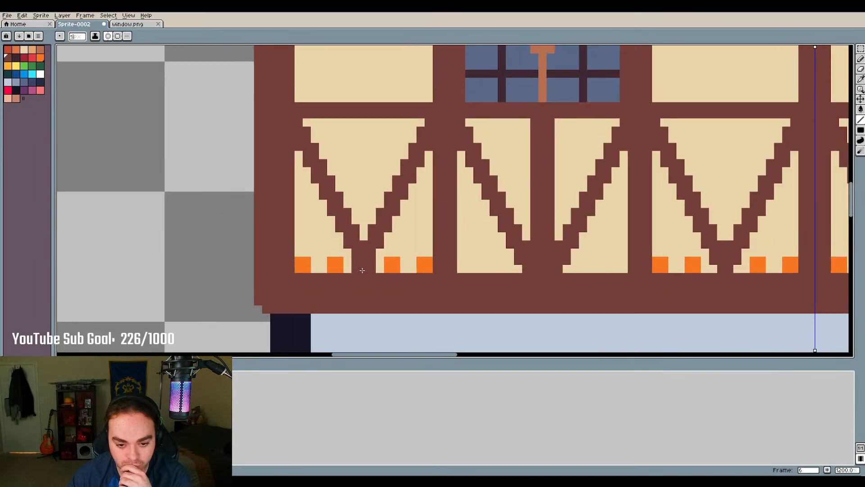
Paint over the remaining orange markers in the lower panels with the cream wall colour
{"action": "left_click", "coordinate": [24, 49]}
{"action": "left_click", "coordinate": [309, 267]}
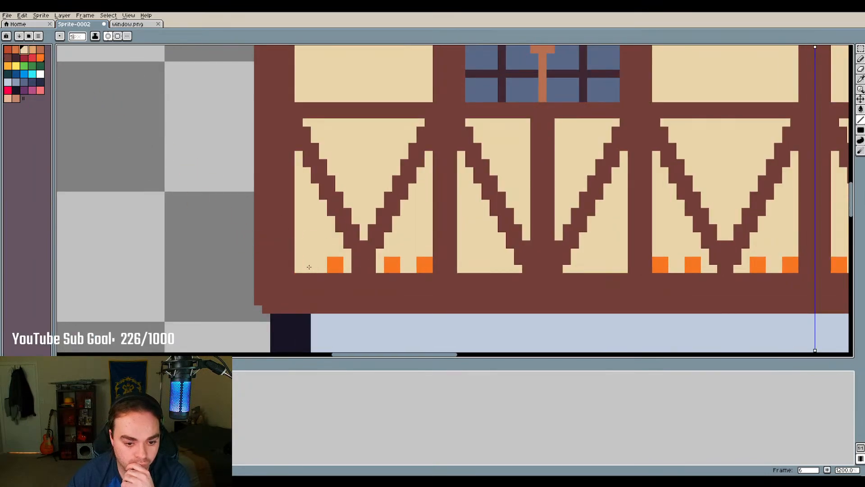
{"action": "left_click", "coordinate": [339, 267]}
{"action": "left_click", "coordinate": [395, 266]}
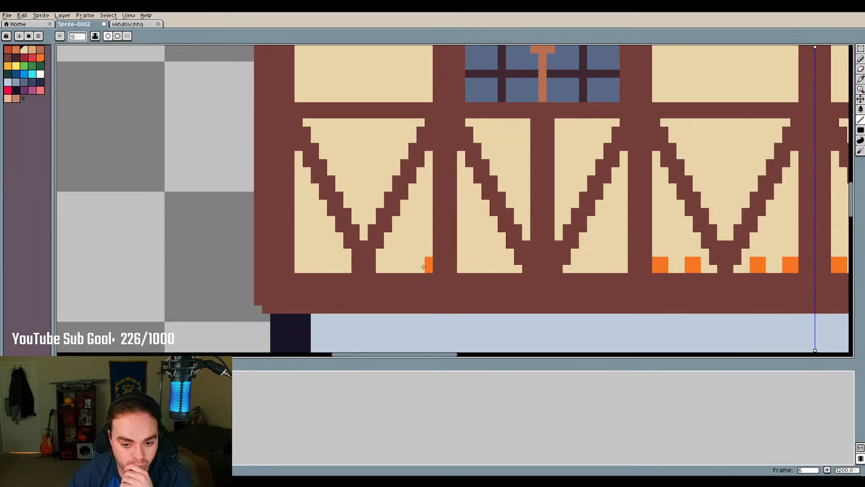
{"action": "left_click", "coordinate": [661, 266]}
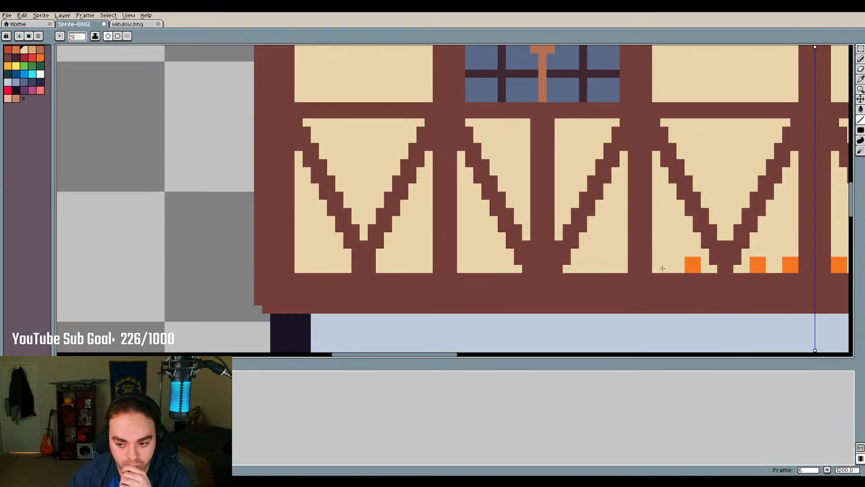
{"action": "left_click", "coordinate": [694, 267]}
{"action": "scroll", "coordinate": [719, 248], "scroll_direction": "down", "scroll_amount": 3}
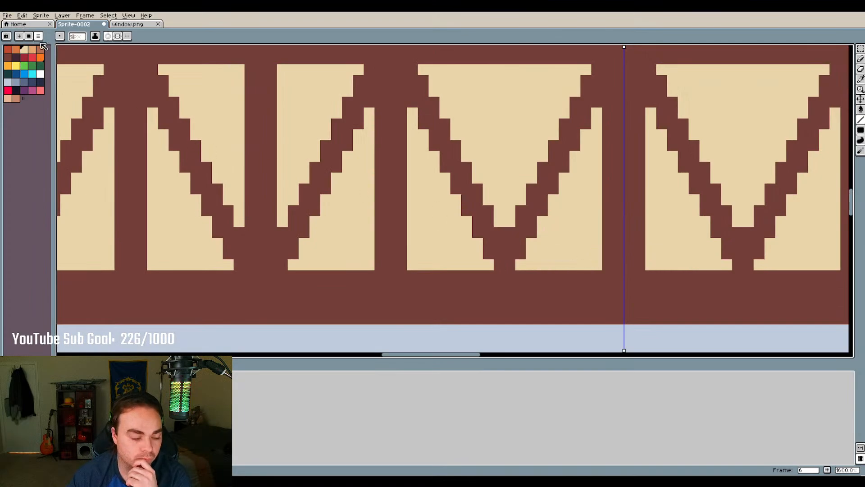
Save the sprite file as SmallTavern
{"action": "key", "text": "ctrl+s"}
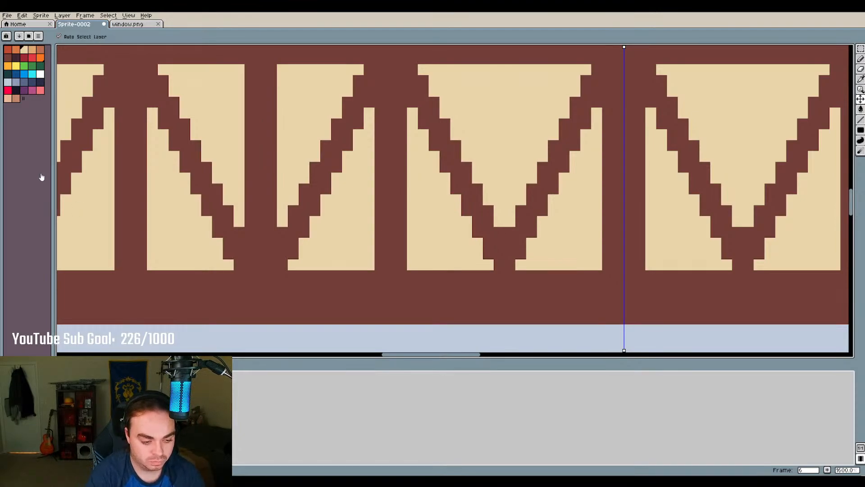
{"action": "left_click", "coordinate": [356, 252]}
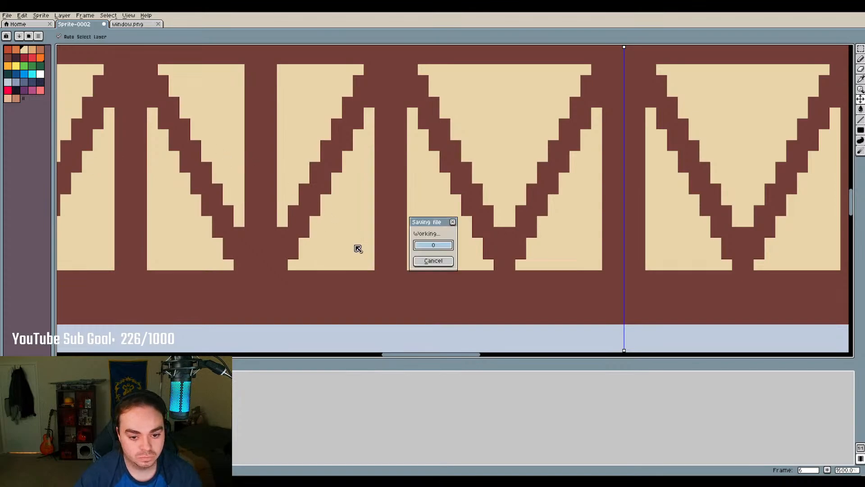
Draw a reddish-brown horizontal rail across the tall upper panels on both sides of the central post, level with the beam above the windows
{"action": "scroll", "coordinate": [396, 204], "scroll_direction": "down", "scroll_amount": 4}
{"action": "scroll", "coordinate": [553, 138], "scroll_direction": "down", "scroll_amount": 2}
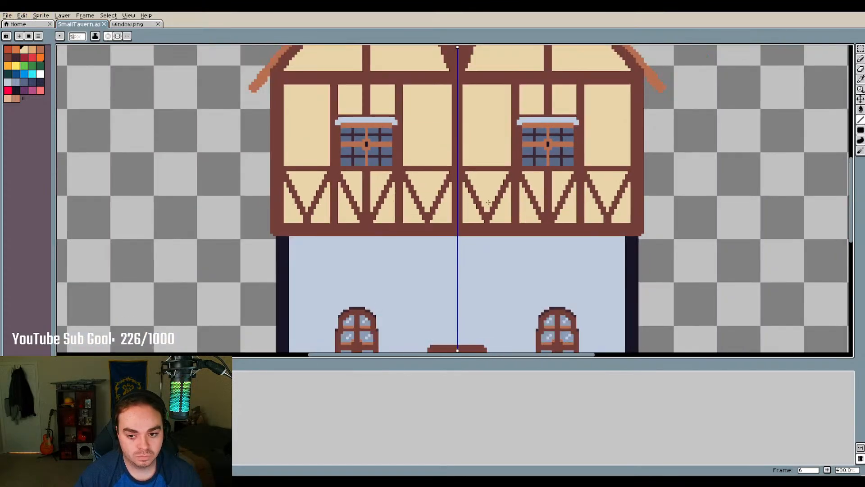
{"action": "scroll", "coordinate": [568, 158], "scroll_direction": "up", "scroll_amount": 2}
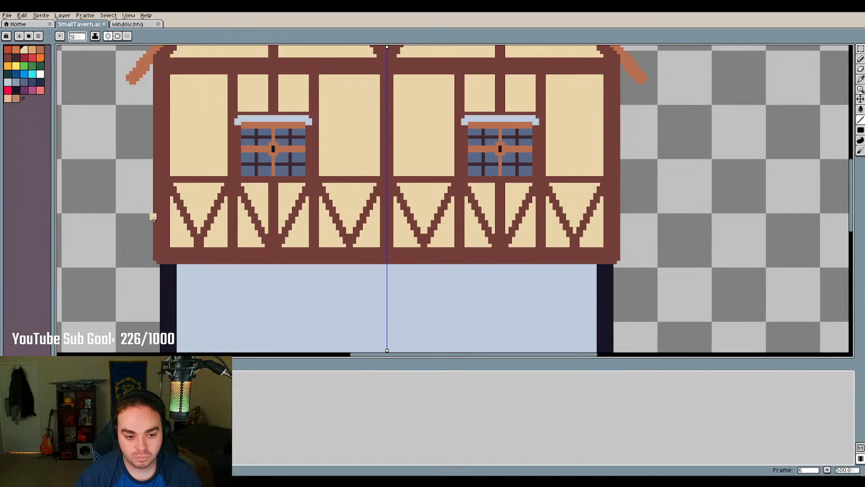
{"action": "scroll", "coordinate": [135, 211], "scroll_direction": "up", "scroll_amount": 1}
{"action": "scroll", "coordinate": [339, 186], "scroll_direction": "down", "scroll_amount": 1}
{"action": "scroll", "coordinate": [547, 180], "scroll_direction": "down", "scroll_amount": 2}
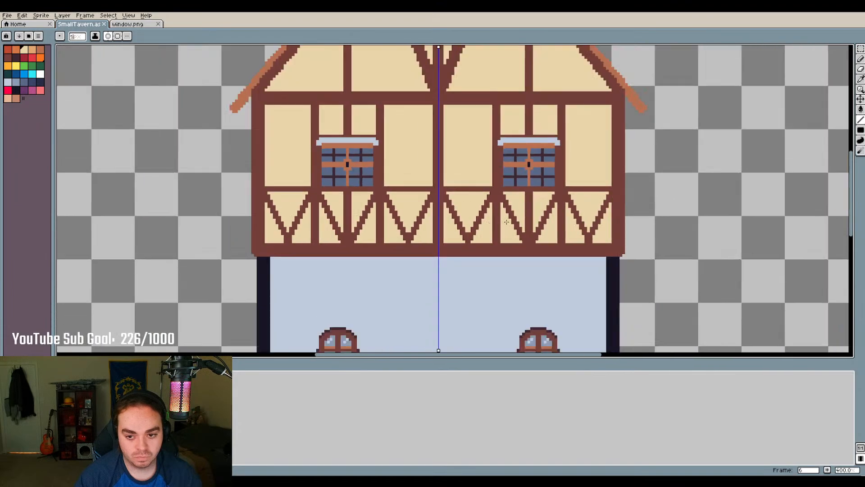
{"action": "scroll", "coordinate": [530, 114], "scroll_direction": "up", "scroll_amount": 2}
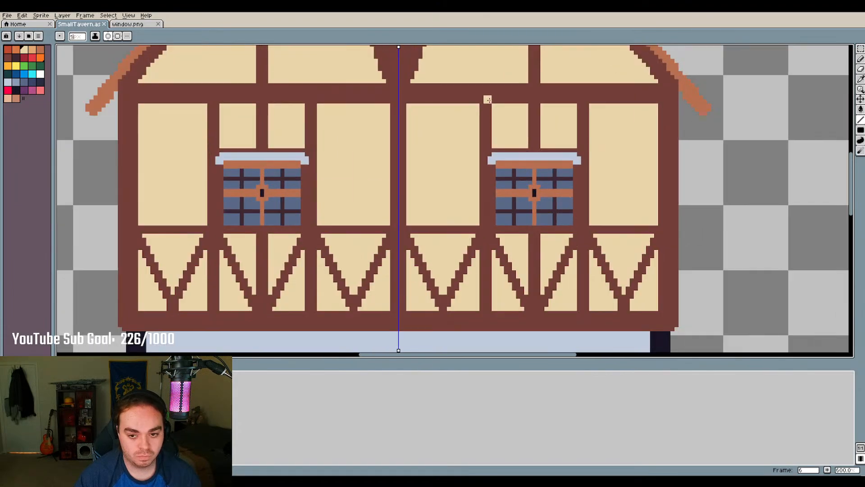
{"action": "scroll", "coordinate": [478, 146], "scroll_direction": "up", "scroll_amount": 3}
{"action": "left_click", "coordinate": [8, 58]}
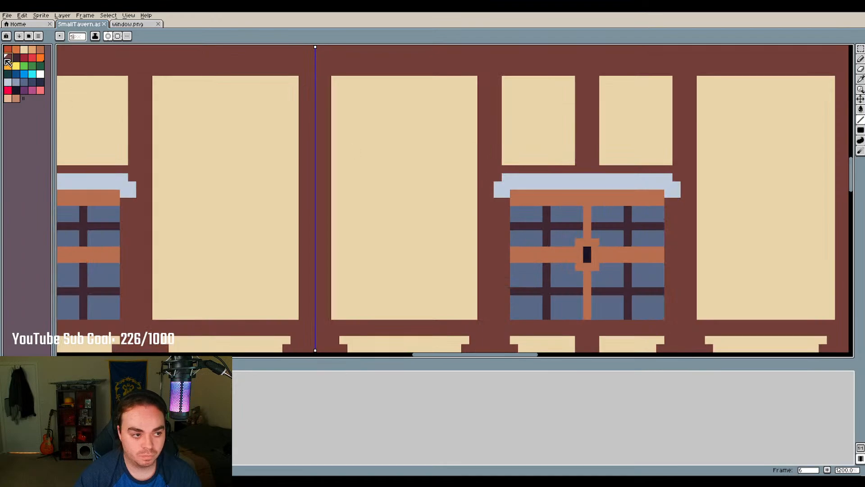
{"action": "left_click_drag", "start_coordinate": [474, 173], "coordinate": [338, 181]}
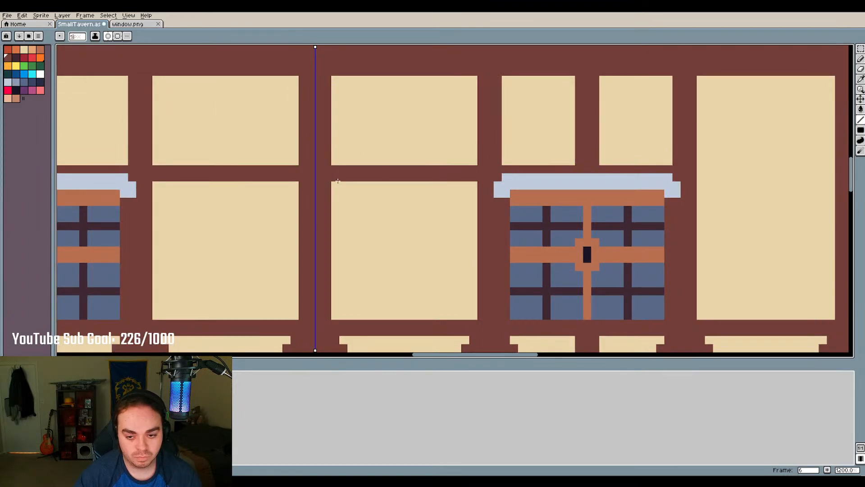
Draw matching reddish-brown horizontal rails across the tall outermost upper panels, in line with the beam above the windows
{"action": "scroll", "coordinate": [338, 181], "scroll_direction": "down", "scroll_amount": 1}
{"action": "left_click_drag", "start_coordinate": [571, 154], "coordinate": [661, 158]}
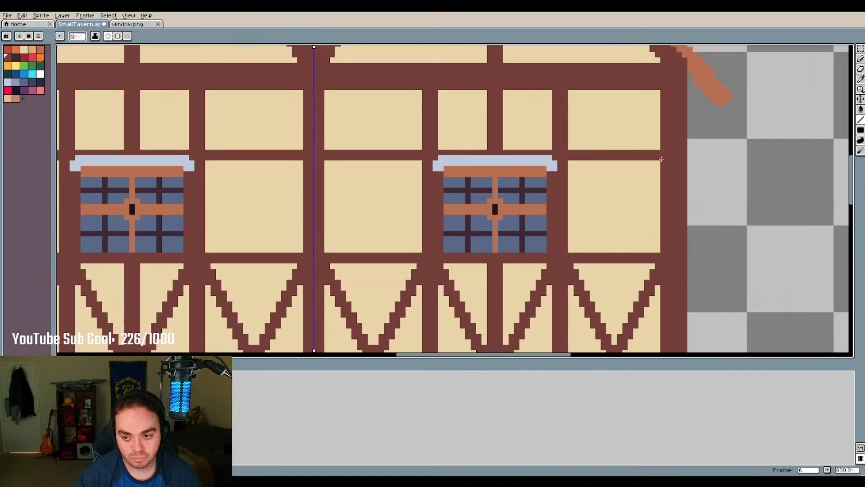
{"action": "scroll", "coordinate": [631, 158], "scroll_direction": "down", "scroll_amount": 3}
{"action": "scroll", "coordinate": [586, 218], "scroll_direction": "down", "scroll_amount": 1}
{"action": "scroll", "coordinate": [580, 69], "scroll_direction": "up", "scroll_amount": 2}
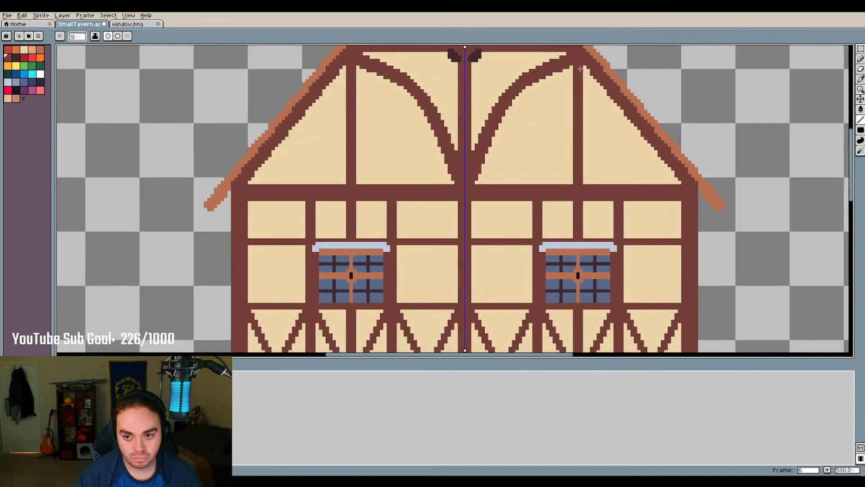
Draw a mirrored reddish-brown diagonal brace in the outer gable panels, from the foot of the vertical post up to the sloping roof beam
{"action": "scroll", "coordinate": [629, 94], "scroll_direction": "up", "scroll_amount": 2}
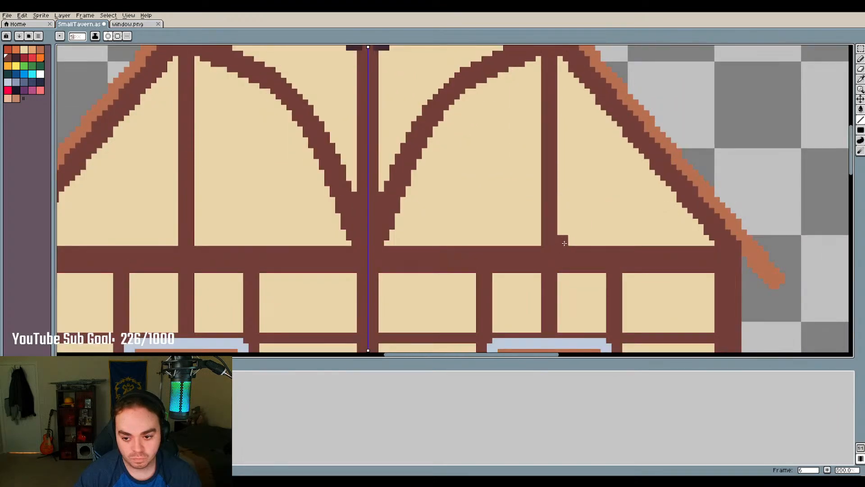
{"action": "left_click_drag", "start_coordinate": [564, 243], "coordinate": [654, 155]}
{"action": "scroll", "coordinate": [589, 131], "scroll_direction": "down", "scroll_amount": 5}
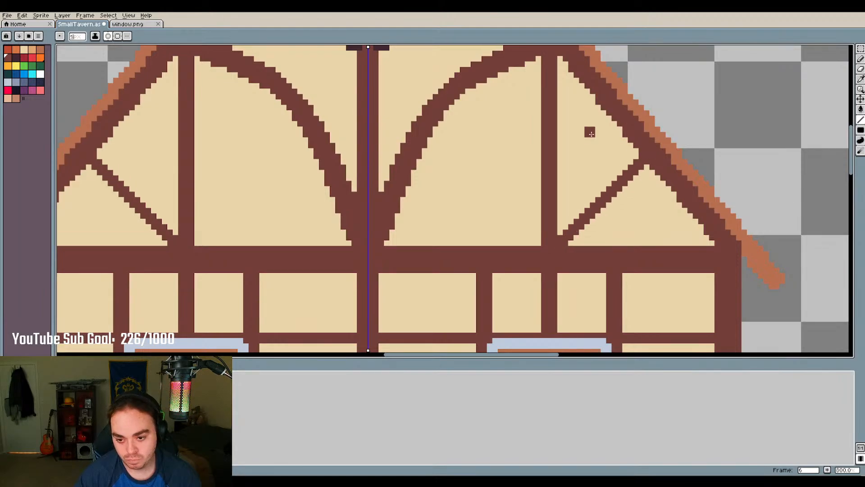
Examine the timber framing of the gable and upper storey against the rest of the tavern
{"action": "scroll", "coordinate": [593, 182], "scroll_direction": "up", "scroll_amount": 1}
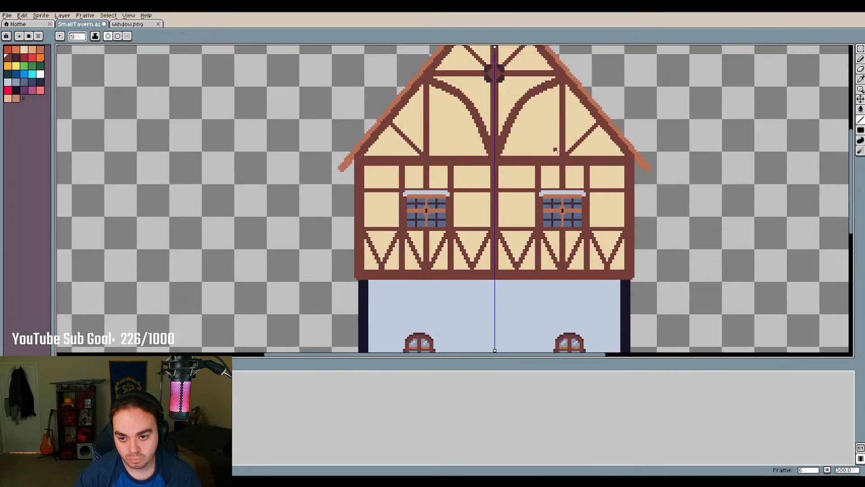
{"action": "scroll", "coordinate": [517, 109], "scroll_direction": "up", "scroll_amount": 3}
{"action": "scroll", "coordinate": [499, 112], "scroll_direction": "down", "scroll_amount": 4}
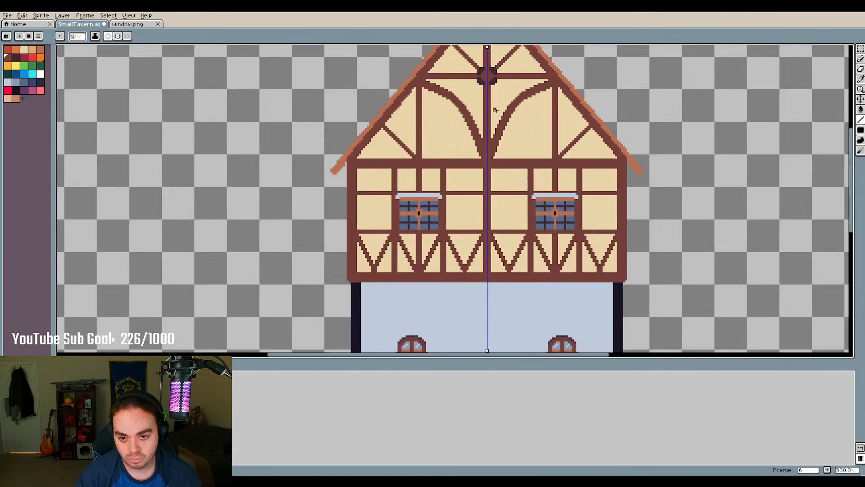
{"action": "scroll", "coordinate": [496, 176], "scroll_direction": "down", "scroll_amount": 1}
{"action": "scroll", "coordinate": [523, 182], "scroll_direction": "up", "scroll_amount": 1}
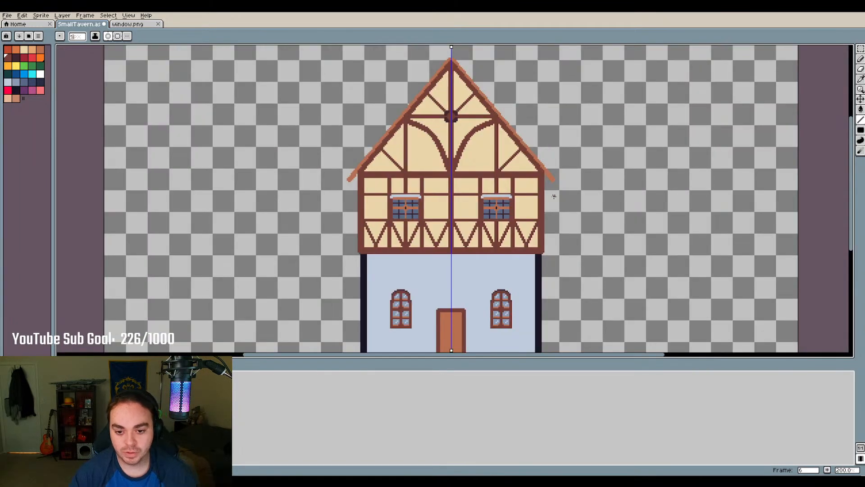
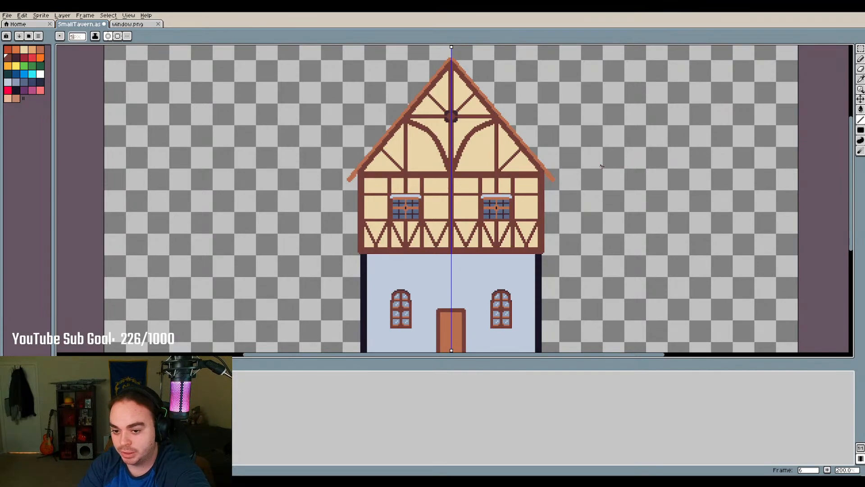
{"action": "scroll", "coordinate": [536, 189], "scroll_direction": "up", "scroll_amount": 1}
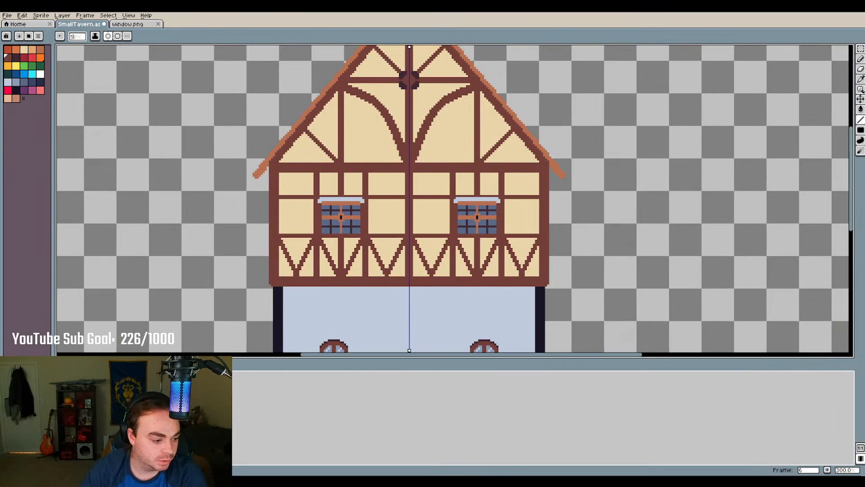
{"action": "scroll", "coordinate": [479, 296], "scroll_direction": "down", "scroll_amount": 1}
{"action": "scroll", "coordinate": [423, 151], "scroll_direction": "up", "scroll_amount": 3}
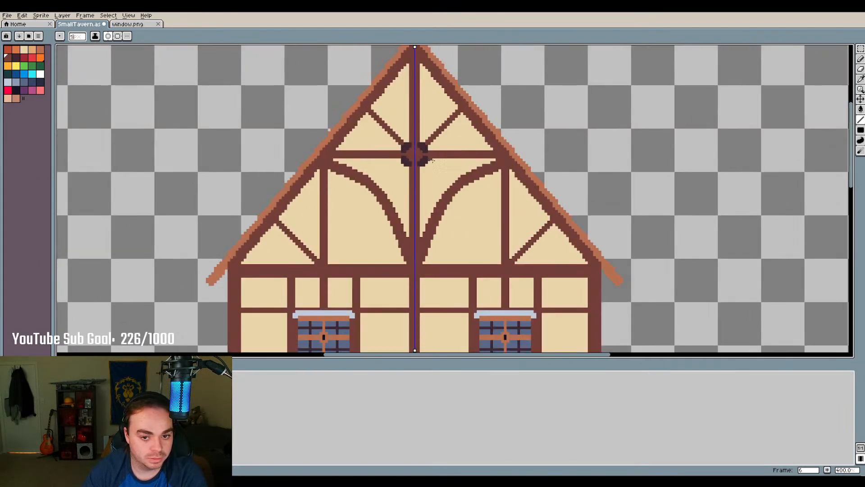
{"action": "scroll", "coordinate": [433, 174], "scroll_direction": "down", "scroll_amount": 1}
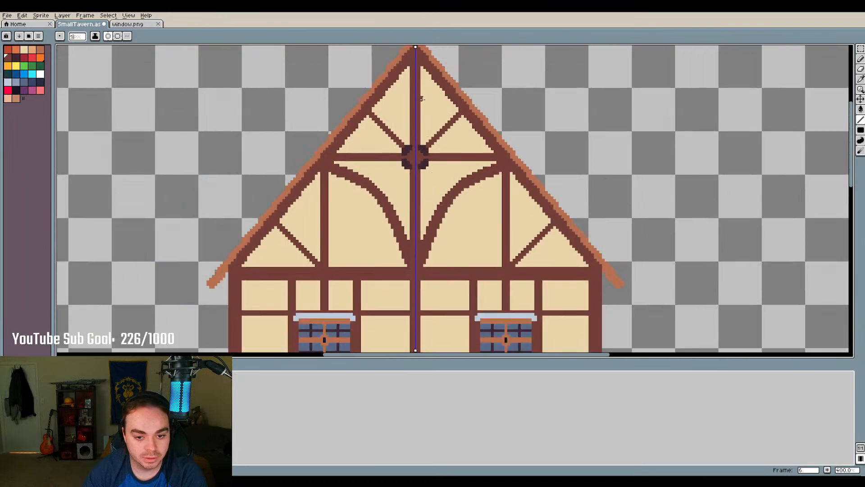
{"action": "scroll", "coordinate": [347, 183], "scroll_direction": "down", "scroll_amount": 3}
{"action": "scroll", "coordinate": [418, 195], "scroll_direction": "up", "scroll_amount": 3}
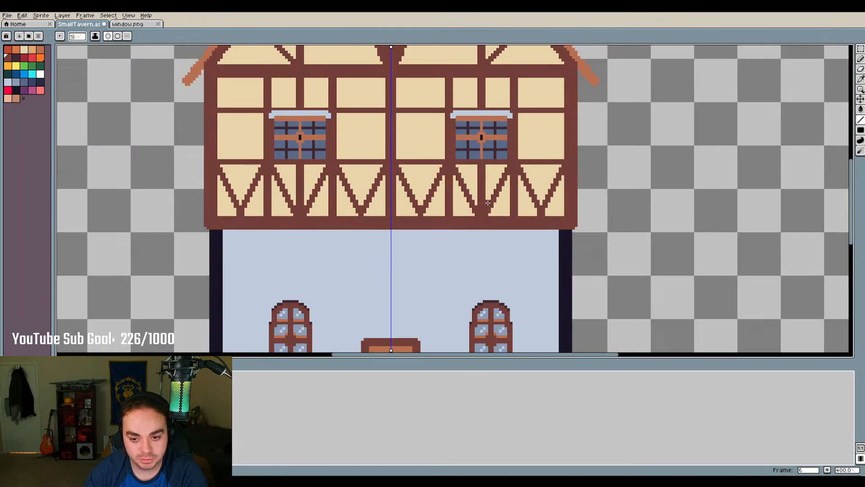
Try to paint out the lower end of the short post beneath the window with the cream wall colour, using the Line tool
{"action": "scroll", "coordinate": [512, 173], "scroll_direction": "up", "scroll_amount": 5}
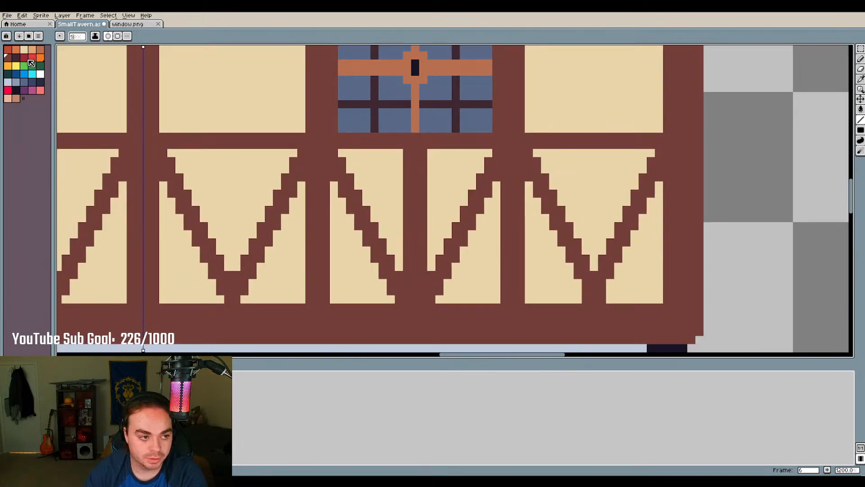
{"action": "left_click", "coordinate": [24, 50]}
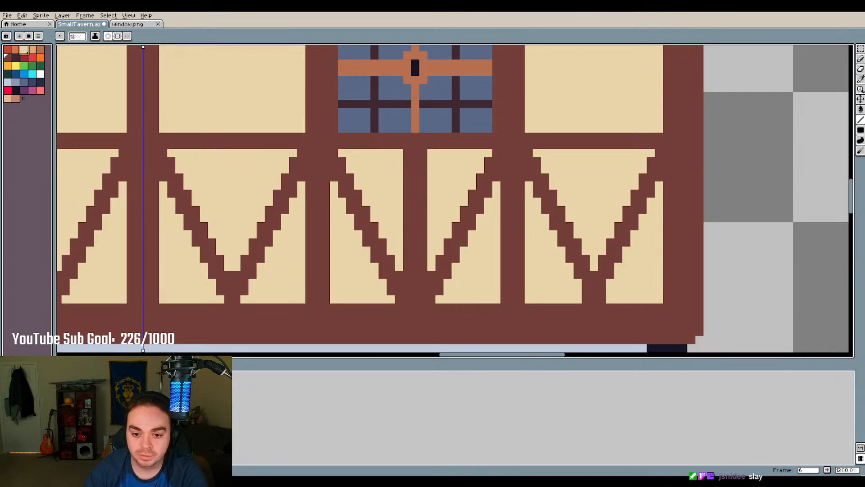
{"action": "left_click_drag", "start_coordinate": [419, 250], "coordinate": [419, 268]}
{"action": "left_click", "coordinate": [409, 264]}
{"action": "right_click", "coordinate": [423, 266]}
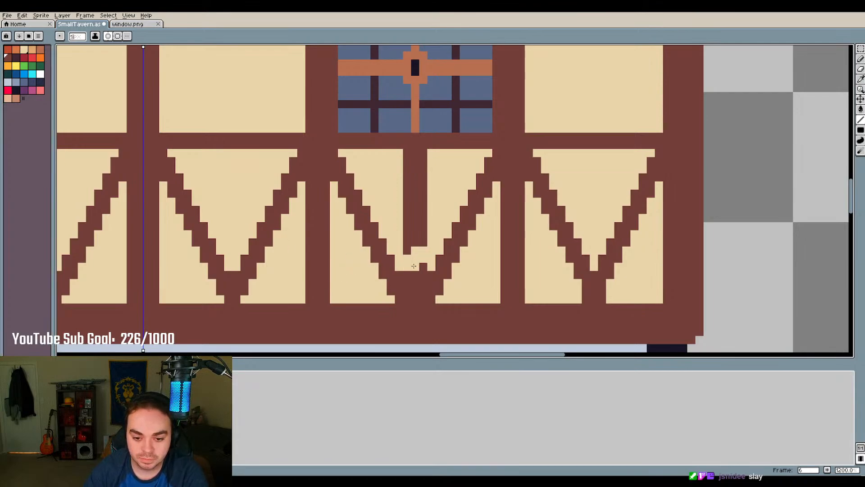
{"action": "right_click", "coordinate": [411, 267]}
{"action": "left_click", "coordinate": [409, 253]}
{"action": "left_click", "coordinate": [411, 244]}
{"action": "right_click", "coordinate": [410, 258]}
{"action": "right_click", "coordinate": [768, 92]}
Try to paint over the rest of the short post beneath the window in cream with the Pencil tool, tidying the V brace's joint
{"action": "left_click", "coordinate": [861, 59]}
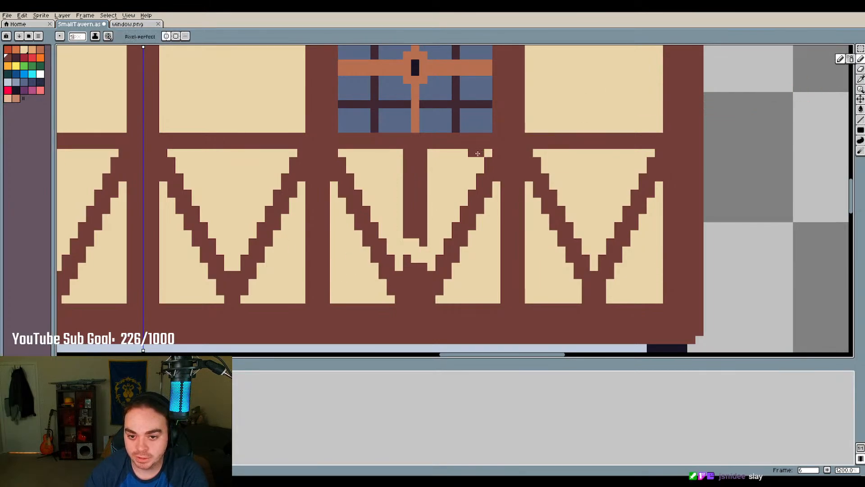
{"action": "right_click", "coordinate": [420, 157]}
{"action": "mouse_move", "coordinate": [407, 168]}
{"action": "left_mouse_down"}
{"action": "mouse_move", "coordinate": [411, 237]}
{"action": "mouse_move", "coordinate": [427, 230]}
{"action": "mouse_move", "coordinate": [419, 168]}
{"action": "left_mouse_up"}
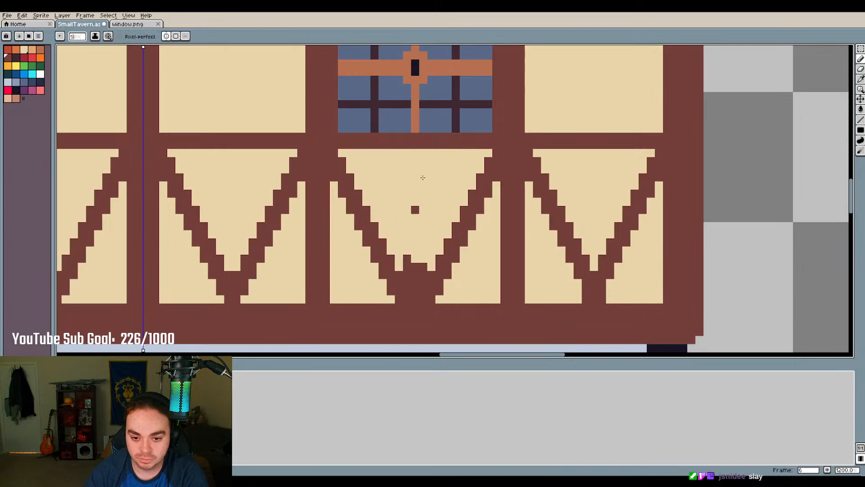
{"action": "right_click", "coordinate": [415, 209]}
{"action": "left_click_drag", "start_coordinate": [407, 250], "coordinate": [414, 260]}
{"action": "right_click", "coordinate": [411, 252]}
{"action": "left_click", "coordinate": [419, 264]}
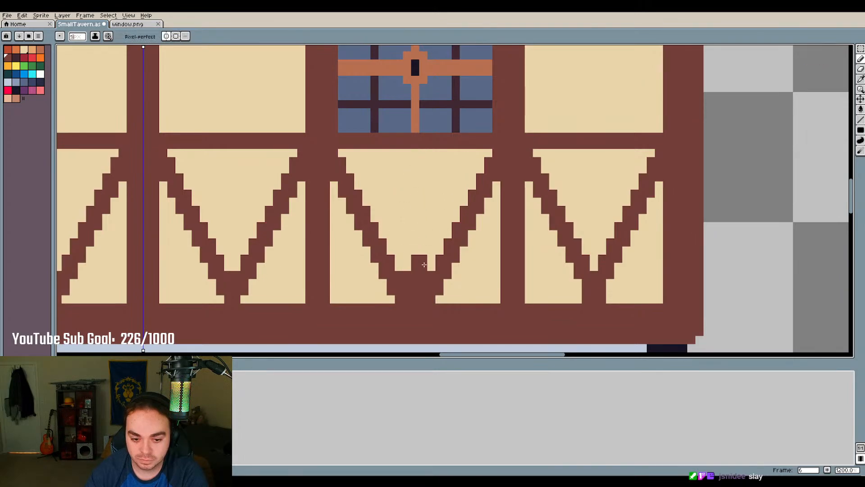
{"action": "right_click", "coordinate": [415, 259]}
{"action": "left_click", "coordinate": [423, 267]}
{"action": "right_click", "coordinate": [407, 266]}
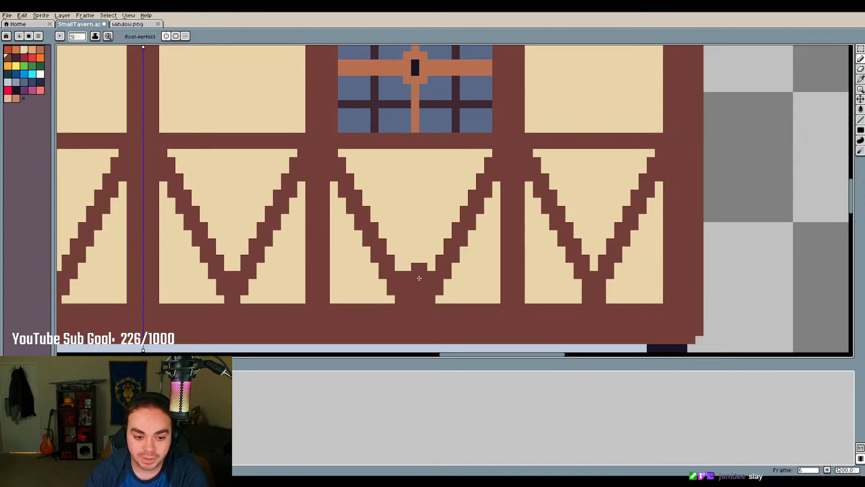
{"action": "right_click", "coordinate": [423, 267]}
{"action": "right_click", "coordinate": [415, 267]}
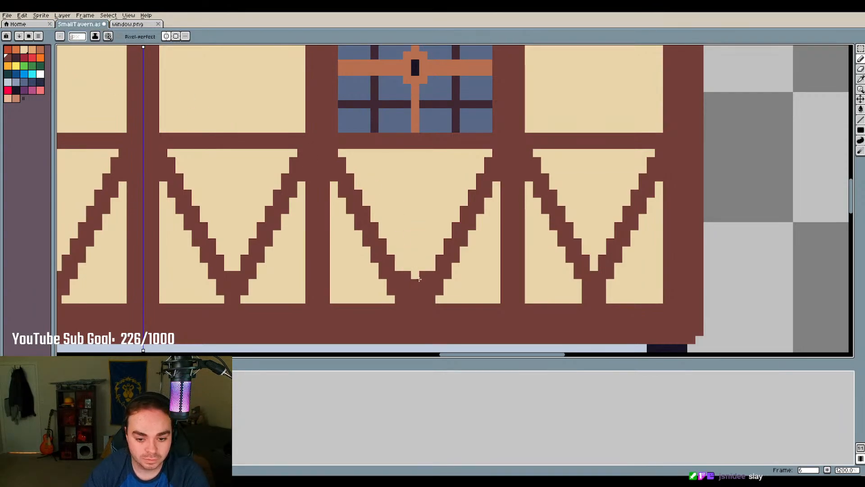
Undo the cream edits to the short post beneath the window
{"action": "scroll", "coordinate": [457, 219], "scroll_direction": "down", "scroll_amount": 1}
{"action": "scroll", "coordinate": [456, 219], "scroll_direction": "down", "scroll_amount": 1}
{"action": "scroll", "coordinate": [140, 216], "scroll_direction": "down", "scroll_amount": 3}
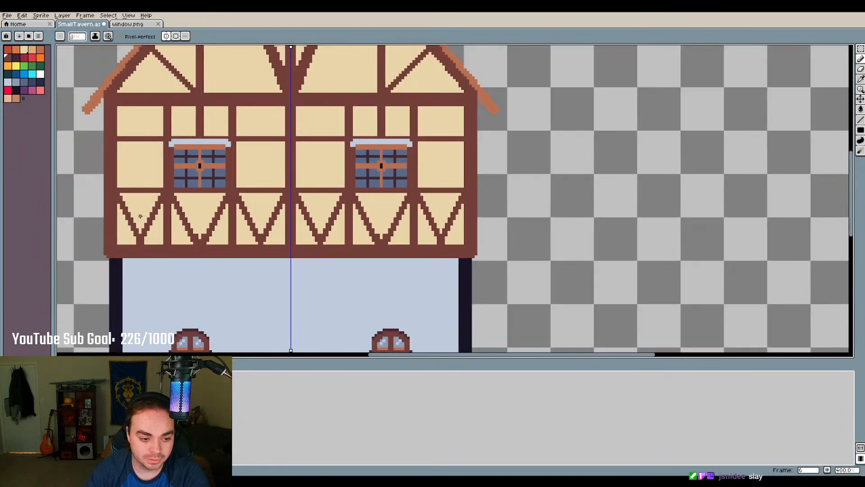
{"action": "scroll", "coordinate": [146, 197], "scroll_direction": "up", "scroll_amount": 2}
{"action": "scroll", "coordinate": [365, 171], "scroll_direction": "down", "scroll_amount": 1}
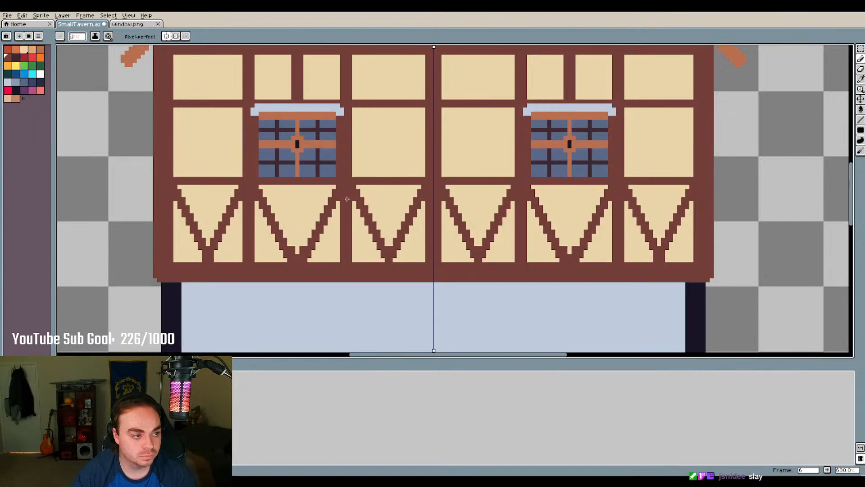
{"action": "key", "text": "ctrl+z"}
{"action": "key", "text": "ctrl+z"}
{"action": "key", "text": "ctrl+z"}
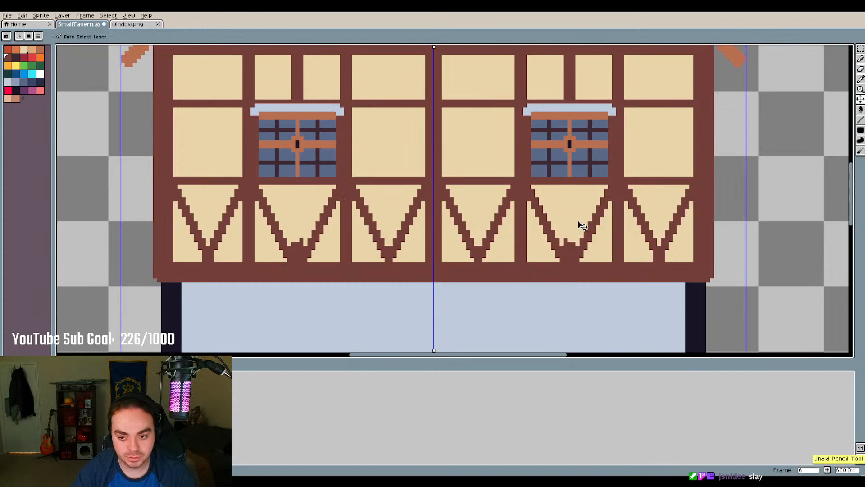
Try to paint over the outermost lower panel's V brace in cream, pixel by pixel with the Pencil tool
{"action": "key", "text": "b"}
{"action": "scroll", "coordinate": [210, 213], "scroll_direction": "up", "scroll_amount": 3}
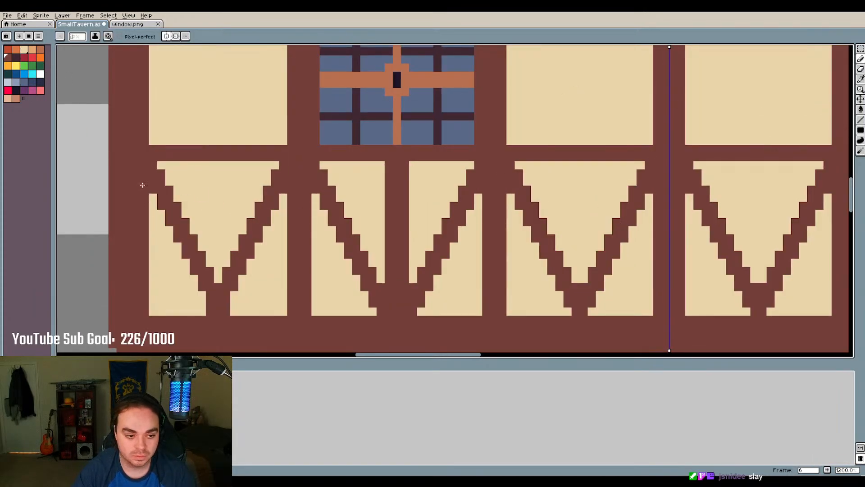
{"action": "left_click", "coordinate": [153, 172]}
{"action": "left_click", "coordinate": [161, 174]}
{"action": "left_click", "coordinate": [153, 164]}
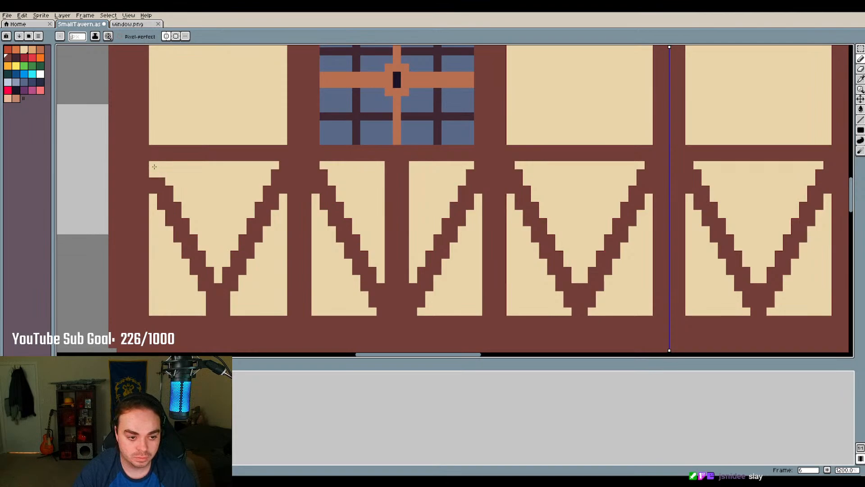
{"action": "left_click_drag", "start_coordinate": [161, 181], "coordinate": [173, 190]}
{"action": "left_click", "coordinate": [234, 271]}
{"action": "left_click_drag", "start_coordinate": [275, 319], "coordinate": [283, 320]}
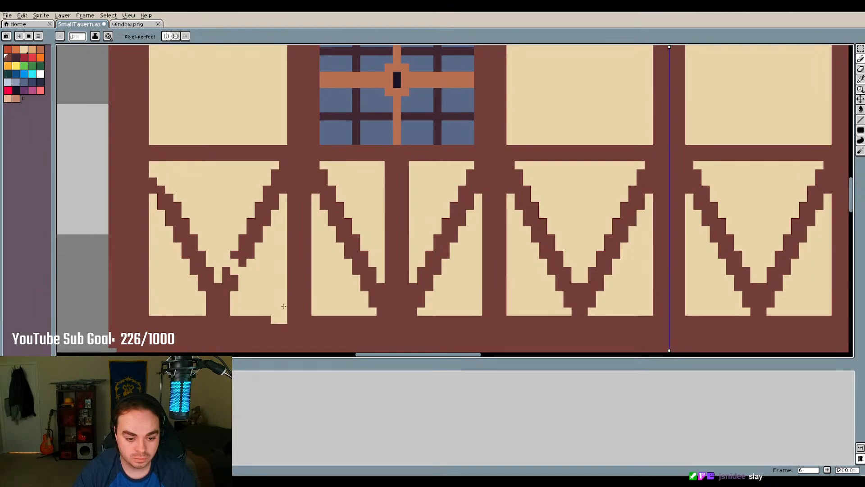
Undo the latest cream pencil marks on the outermost lower panel
{"action": "key", "text": "ctrl+z"}
{"action": "key", "text": "ctrl+z"}
{"action": "key", "text": "ctrl+z"}
{"action": "key", "text": "ctrl+z"}
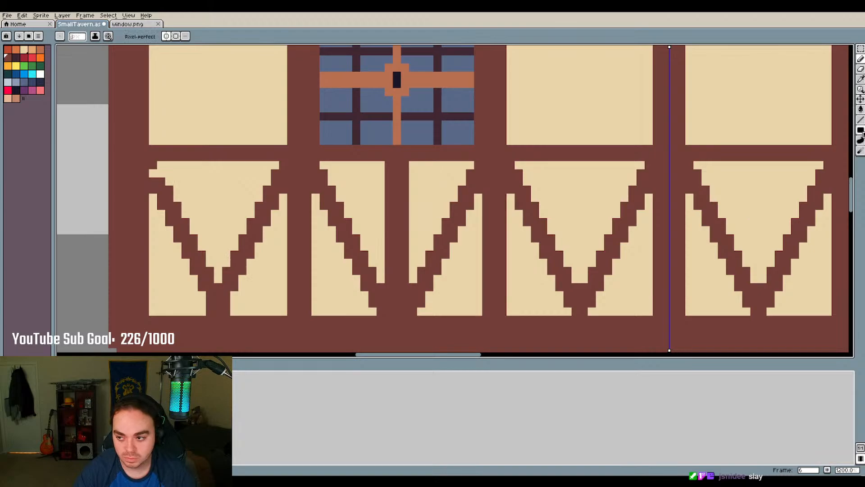
Cover the diagonal braces in the outermost lower panel and the two panels below the window with cream filled rectangles
{"action": "left_click", "coordinate": [861, 131]}
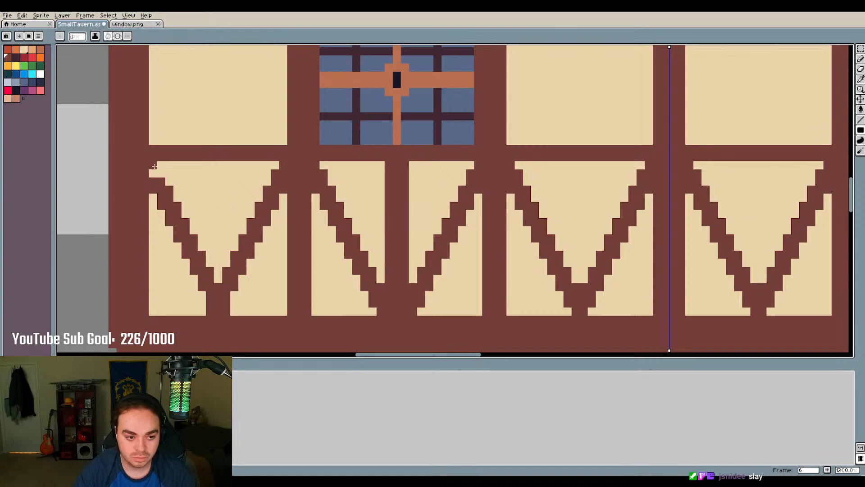
{"action": "mouse_move", "coordinate": [155, 166]}
{"action": "left_mouse_down"}
{"action": "mouse_move", "coordinate": [259, 243]}
{"action": "mouse_move", "coordinate": [280, 309]}
{"action": "left_mouse_up"}
{"action": "scroll", "coordinate": [234, 213], "scroll_direction": "down", "scroll_amount": 1}
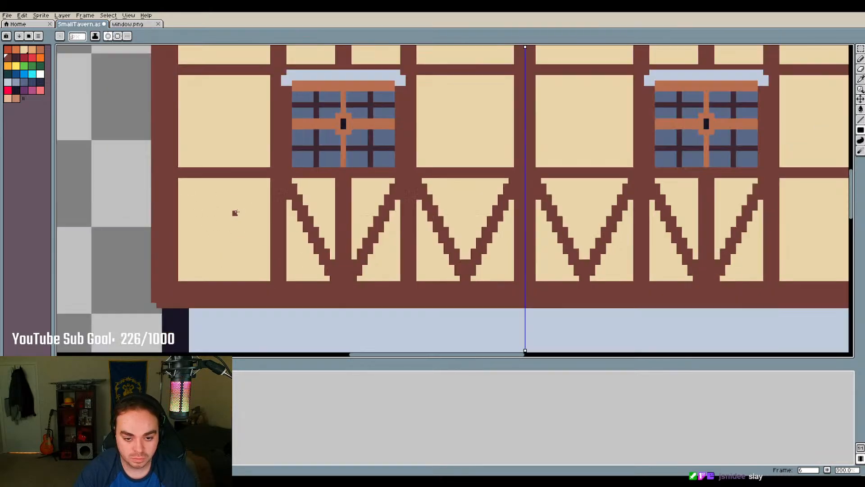
{"action": "scroll", "coordinate": [278, 194], "scroll_direction": "up", "scroll_amount": 1}
{"action": "mouse_move", "coordinate": [280, 184]}
{"action": "left_mouse_down"}
{"action": "mouse_move", "coordinate": [339, 315]}
{"action": "mouse_move", "coordinate": [357, 317]}
{"action": "left_mouse_up"}
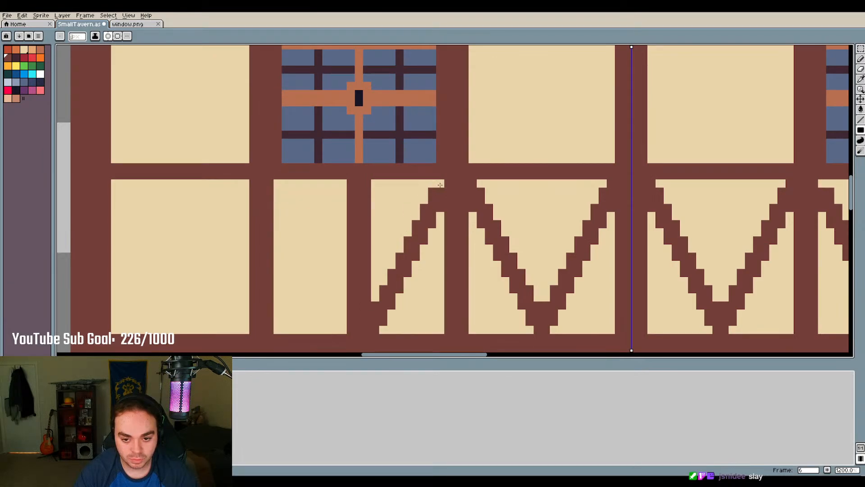
{"action": "left_click_drag", "start_coordinate": [440, 183], "coordinate": [379, 327]}
Cover the V brace in the lower panel beside the central post with a cream filled rectangle
{"action": "scroll", "coordinate": [292, 232], "scroll_direction": "up", "scroll_amount": 1}
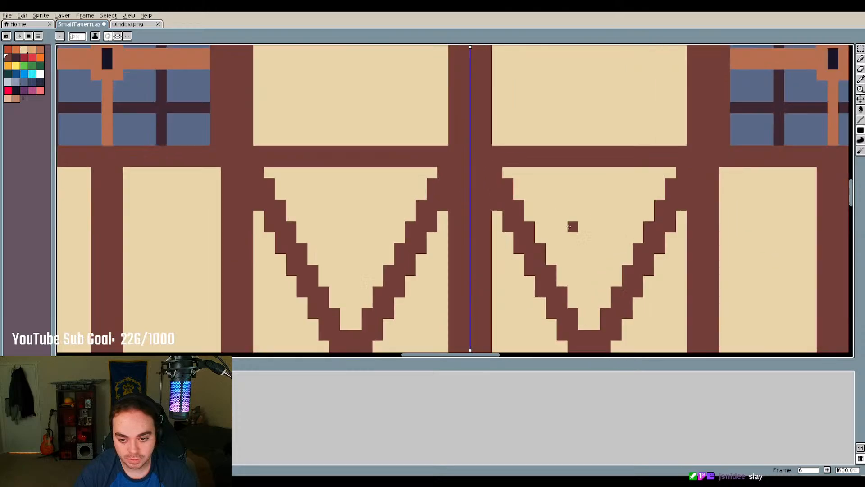
{"action": "scroll", "coordinate": [249, 155], "scroll_direction": "down", "scroll_amount": 1}
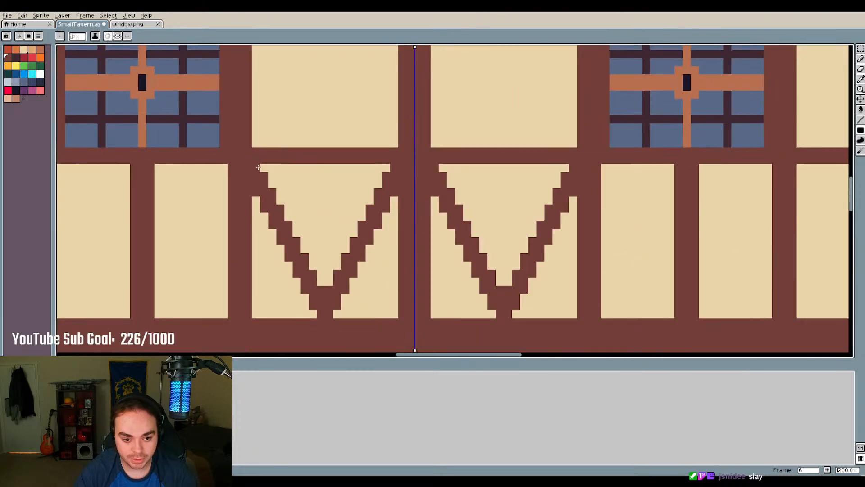
{"action": "left_click_drag", "start_coordinate": [258, 167], "coordinate": [394, 315]}
{"action": "scroll", "coordinate": [450, 247], "scroll_direction": "down", "scroll_amount": 3}
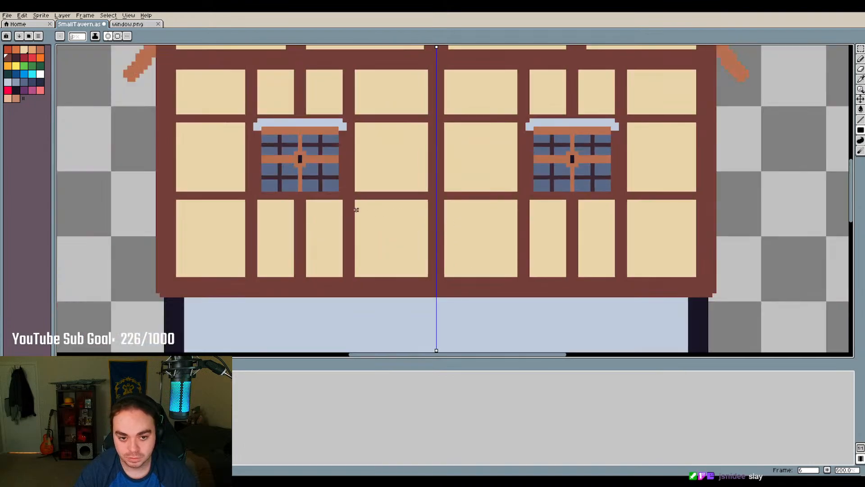
{"action": "scroll", "coordinate": [356, 210], "scroll_direction": "up", "scroll_amount": 3}
{"action": "scroll", "coordinate": [271, 193], "scroll_direction": "down", "scroll_amount": 3}
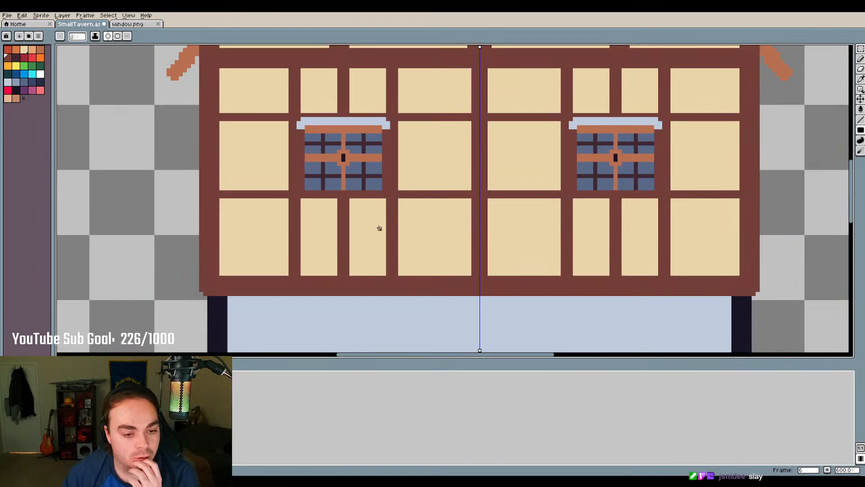
Paint out the short post beneath the window with a cream filled rectangle, making one wide panel
{"action": "scroll", "coordinate": [422, 227], "scroll_direction": "up", "scroll_amount": 3}
{"action": "left_click_drag", "start_coordinate": [249, 175], "coordinate": [280, 318]}
{"action": "scroll", "coordinate": [314, 197], "scroll_direction": "down", "scroll_amount": 3}
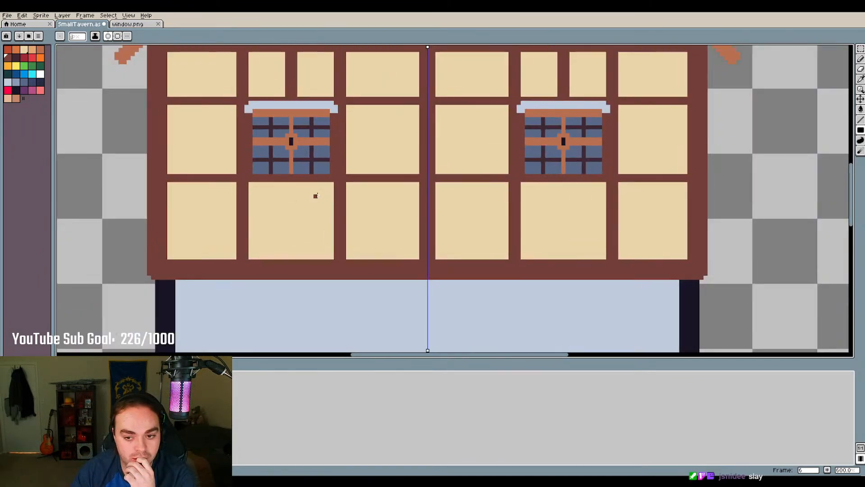
Paint out the short post above the window with a cream filled rectangle
{"action": "scroll", "coordinate": [307, 100], "scroll_direction": "up", "scroll_amount": 1}
{"action": "left_click_drag", "start_coordinate": [306, 101], "coordinate": [336, 154]}
{"action": "scroll", "coordinate": [280, 90], "scroll_direction": "down", "scroll_amount": 2}
{"action": "scroll", "coordinate": [293, 218], "scroll_direction": "up", "scroll_amount": 4}
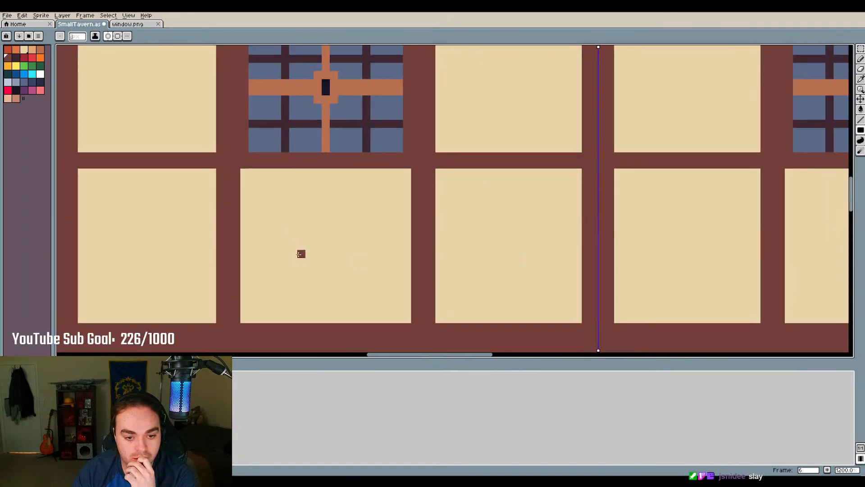
{"action": "scroll", "coordinate": [301, 253], "scroll_direction": "down", "scroll_amount": 2}
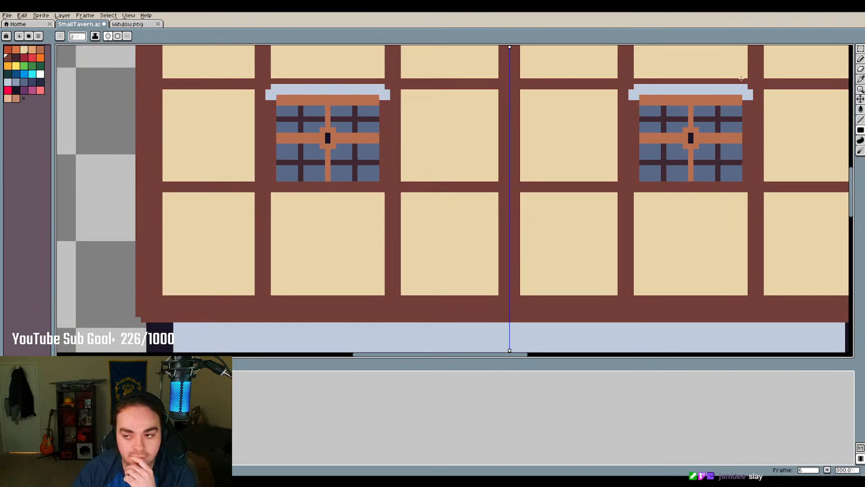
Try to draw a brown diagonal brace freehand with the Pencil across the outermost lower panel
{"action": "left_click", "coordinate": [860, 59]}
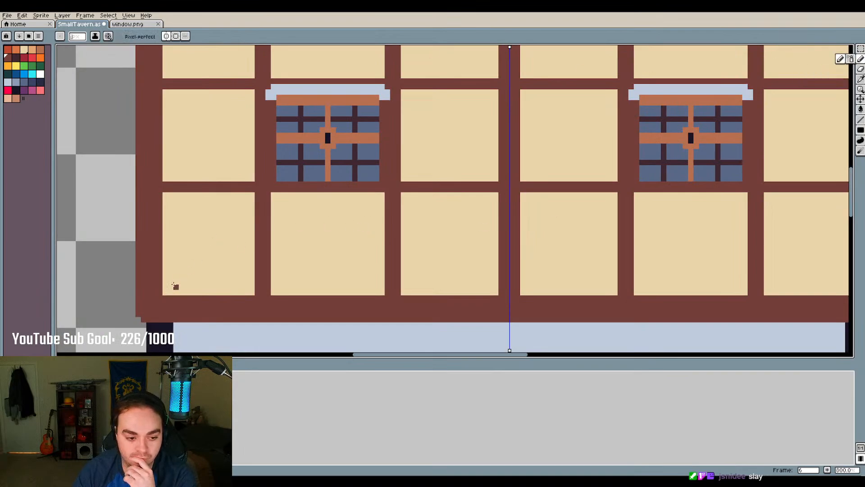
{"action": "scroll", "coordinate": [75, 39], "scroll_direction": "up", "scroll_amount": 2}
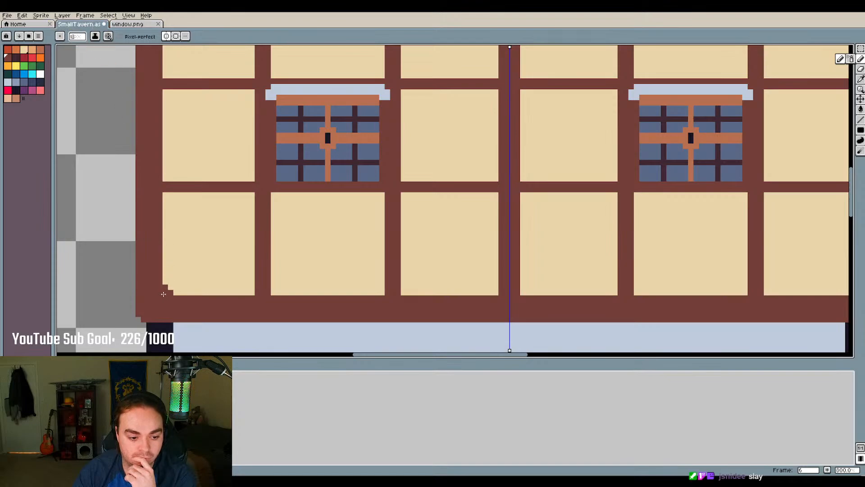
{"action": "mouse_move", "coordinate": [168, 287]}
{"action": "left_mouse_down"}
{"action": "mouse_move", "coordinate": [243, 220]}
{"action": "mouse_move", "coordinate": [253, 196]}
{"action": "left_mouse_up"}
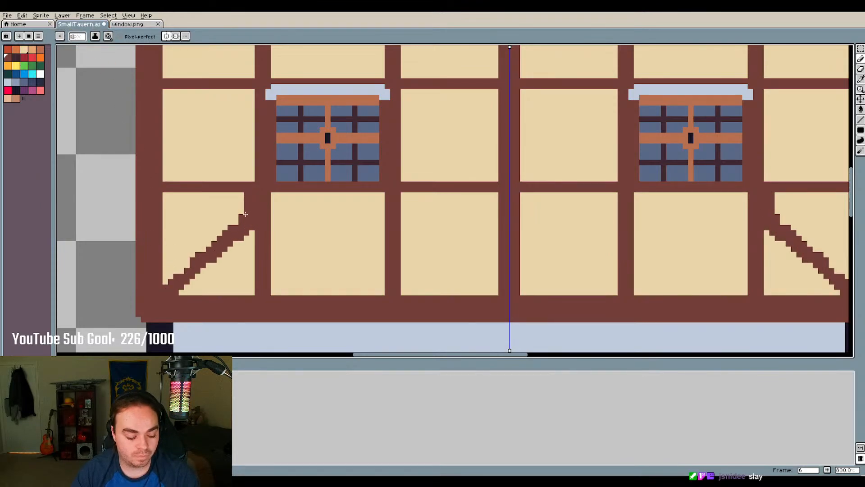
{"action": "key", "text": "ctrl+z"}
Try several straight brown diagonals with the Line tool across the outermost lower panel, from its bottom outer corner to the top inner corner
{"action": "left_click", "coordinate": [861, 120]}
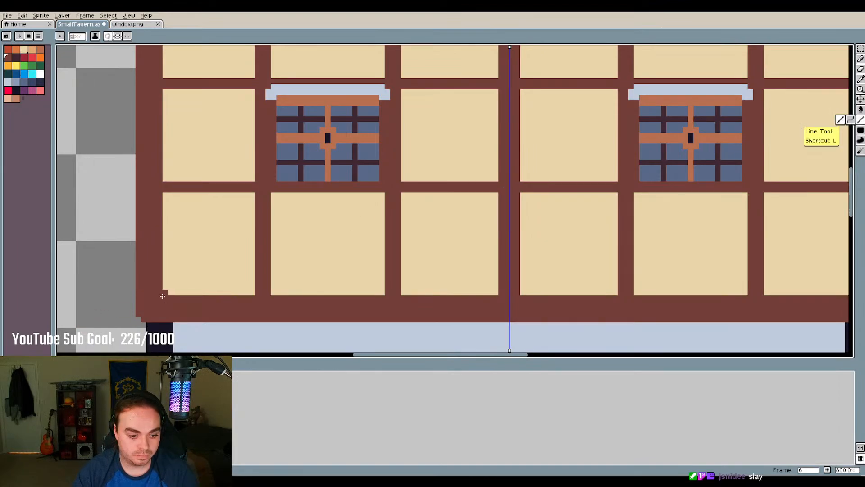
{"action": "left_click_drag", "start_coordinate": [168, 295], "coordinate": [256, 193]}
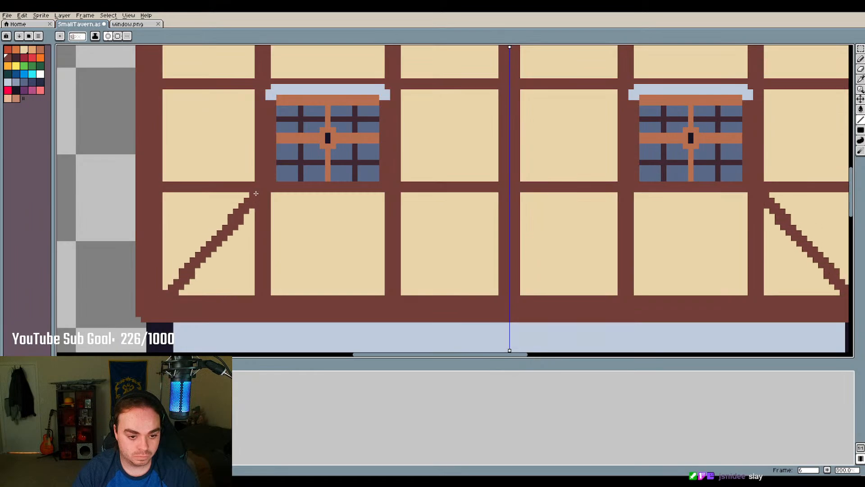
{"action": "key", "text": "ctrl+z"}
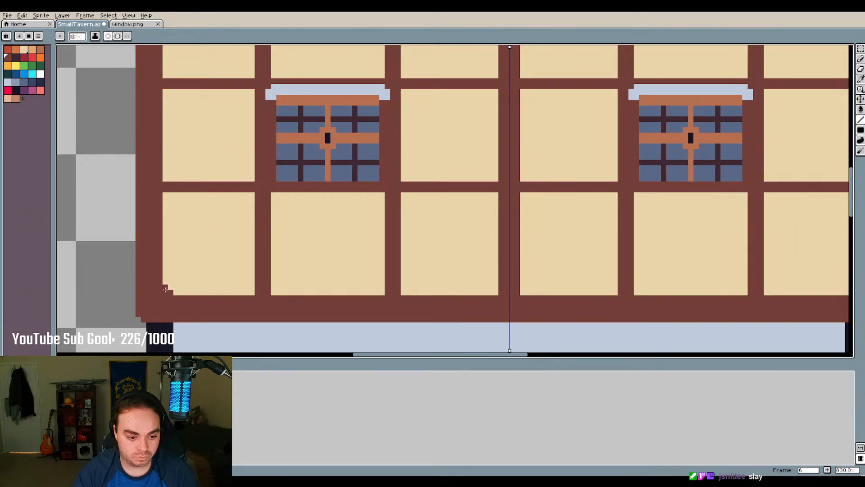
{"action": "left_click_drag", "start_coordinate": [164, 291], "coordinate": [259, 196]}
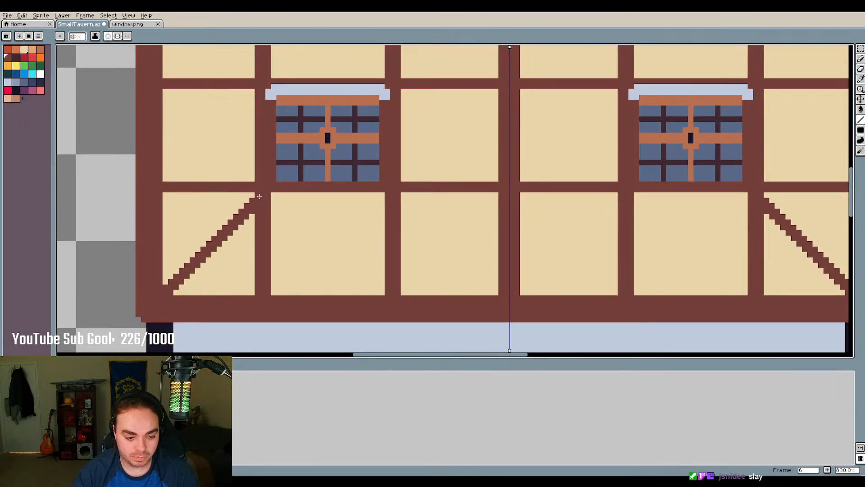
{"action": "key", "text": "ctrl+z"}
{"action": "left_click_drag", "start_coordinate": [164, 294], "coordinate": [264, 187]}
{"action": "key", "text": "ctrl+z"}
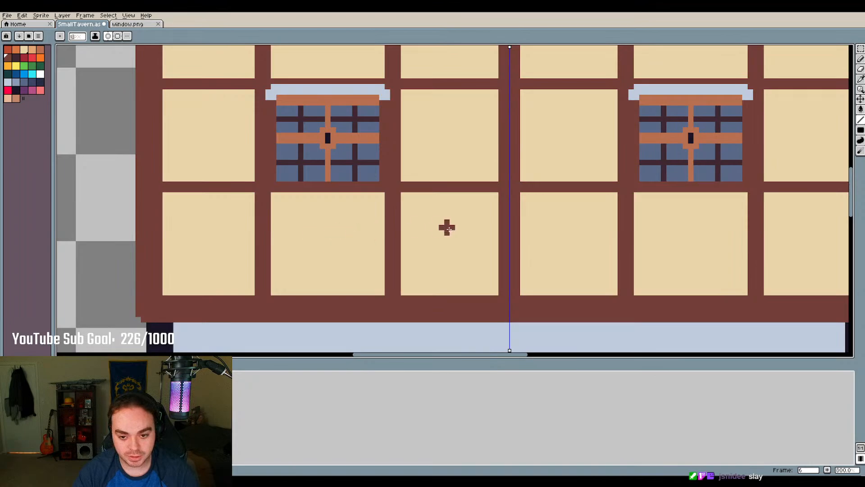
Examine the upper storey's window and panel layout close up and against the whole facade
{"action": "scroll", "coordinate": [676, 224], "scroll_direction": "down", "scroll_amount": 2}
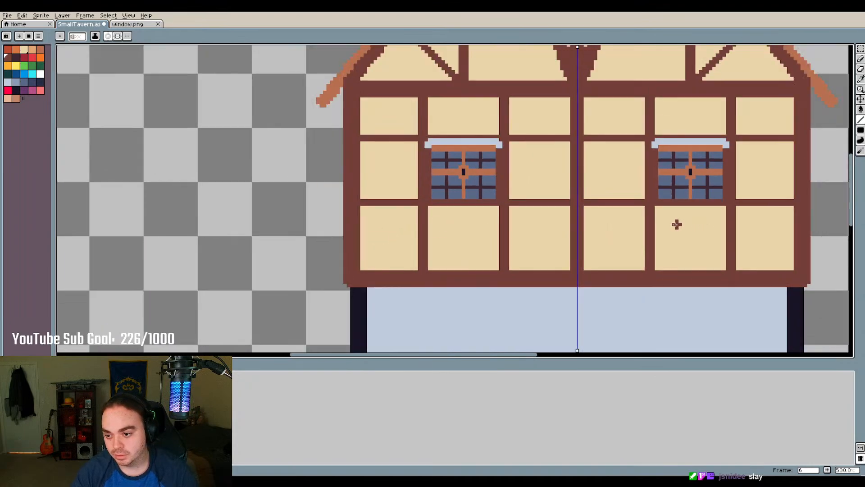
{"action": "scroll", "coordinate": [677, 224], "scroll_direction": "up", "scroll_amount": 1}
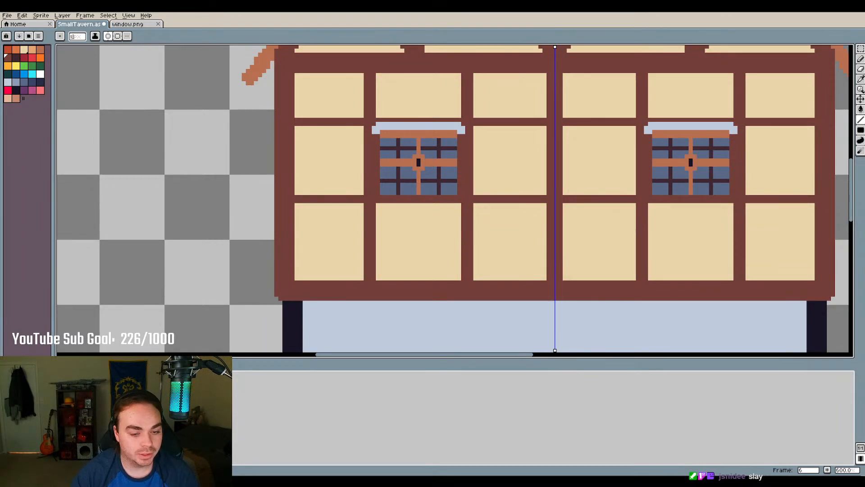
{"action": "scroll", "coordinate": [595, 207], "scroll_direction": "down", "scroll_amount": 1}
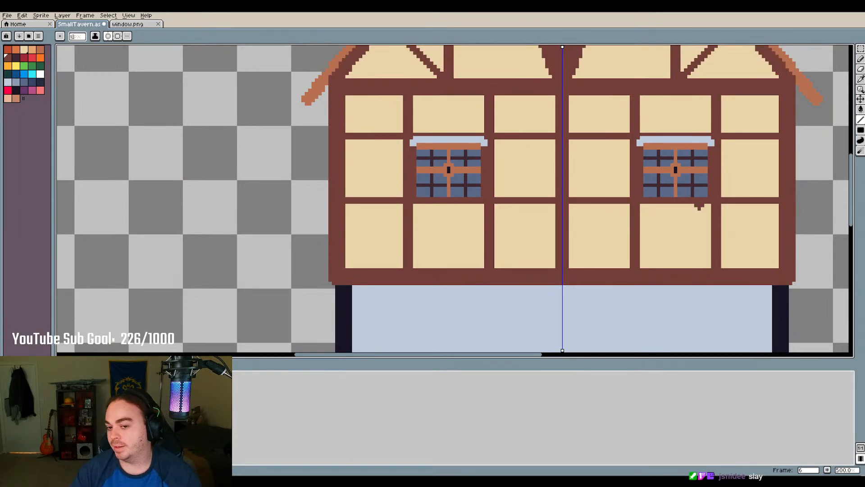
{"action": "scroll", "coordinate": [675, 229], "scroll_direction": "up", "scroll_amount": 5}
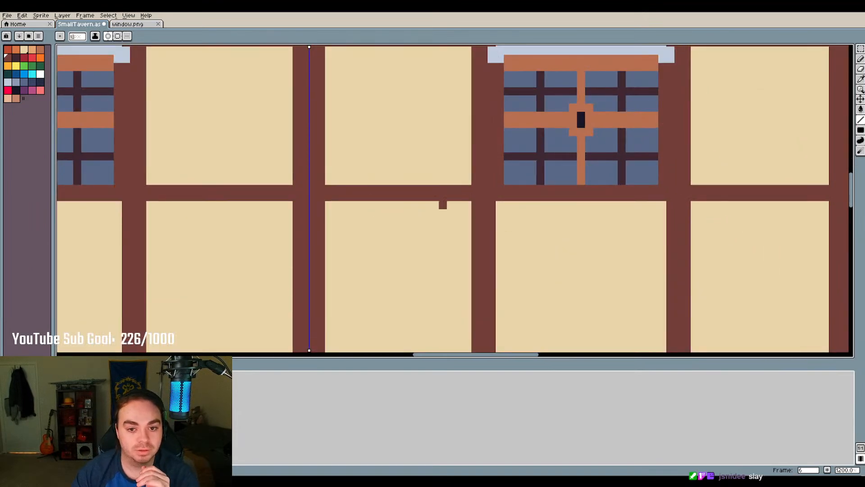
{"action": "scroll", "coordinate": [452, 200], "scroll_direction": "down", "scroll_amount": 5}
{"action": "scroll", "coordinate": [399, 110], "scroll_direction": "up", "scroll_amount": 5}
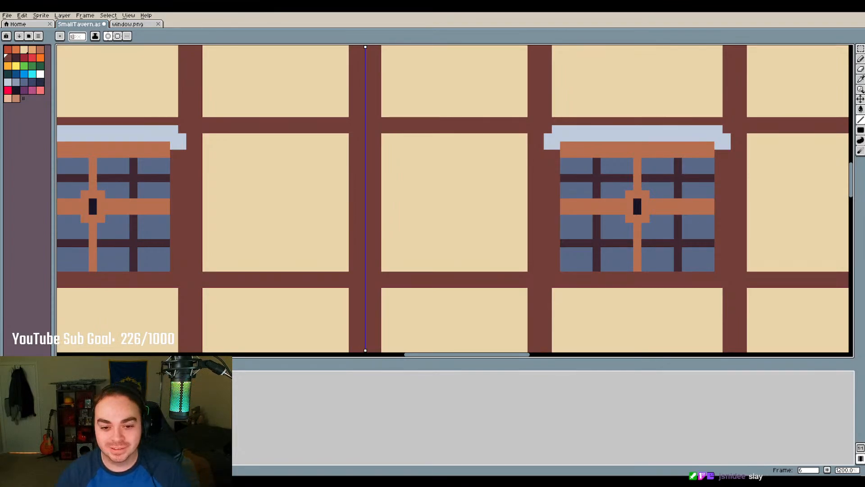
{"action": "scroll", "coordinate": [473, 248], "scroll_direction": "down", "scroll_amount": 3}
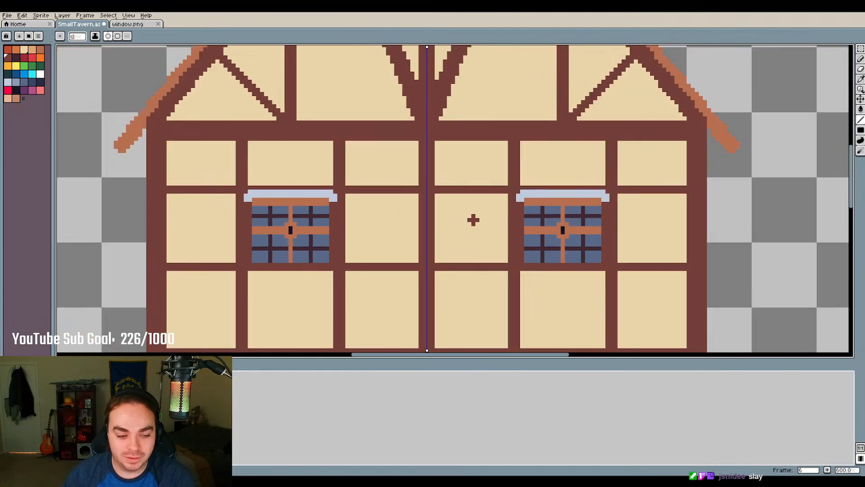
{"action": "scroll", "coordinate": [568, 291], "scroll_direction": "up", "scroll_amount": 3}
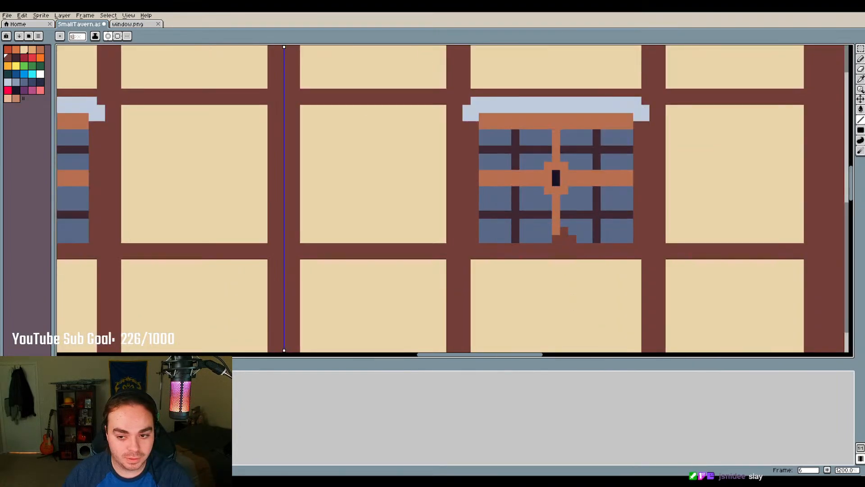
{"action": "scroll", "coordinate": [633, 231], "scroll_direction": "down", "scroll_amount": 2}
{"action": "scroll", "coordinate": [633, 231], "scroll_direction": "down", "scroll_amount": 1}
{"action": "scroll", "coordinate": [648, 135], "scroll_direction": "up", "scroll_amount": 1}
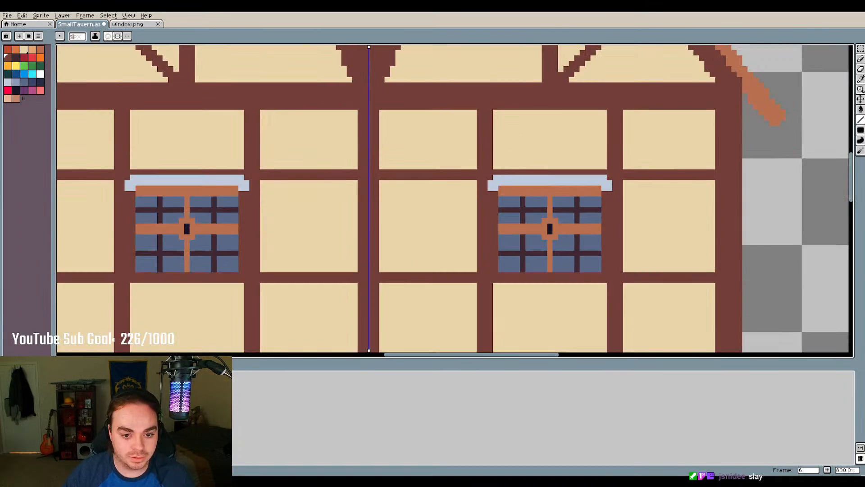
Paint out the upper cross rail on both sides of the windows with cream lines, making tall panels beside the central and outer posts
{"action": "key", "text": "ctrl+z"}
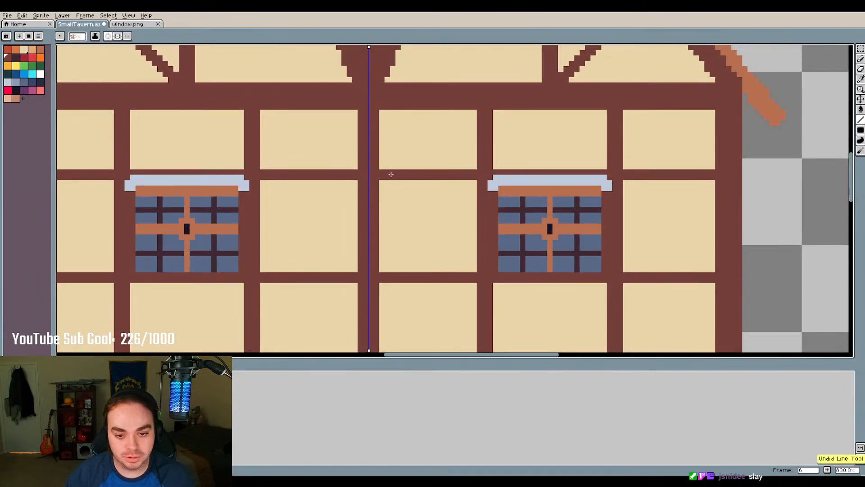
{"action": "left_click_drag", "start_coordinate": [387, 174], "coordinate": [477, 175]}
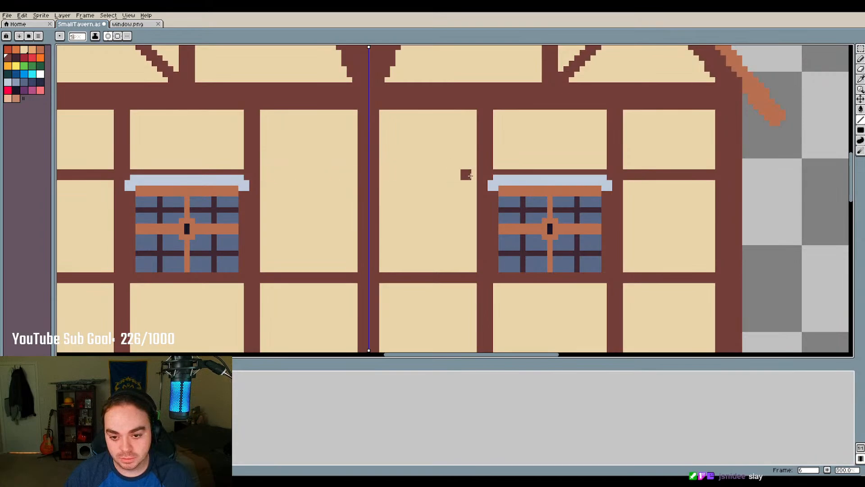
{"action": "scroll", "coordinate": [435, 118], "scroll_direction": "down", "scroll_amount": 1}
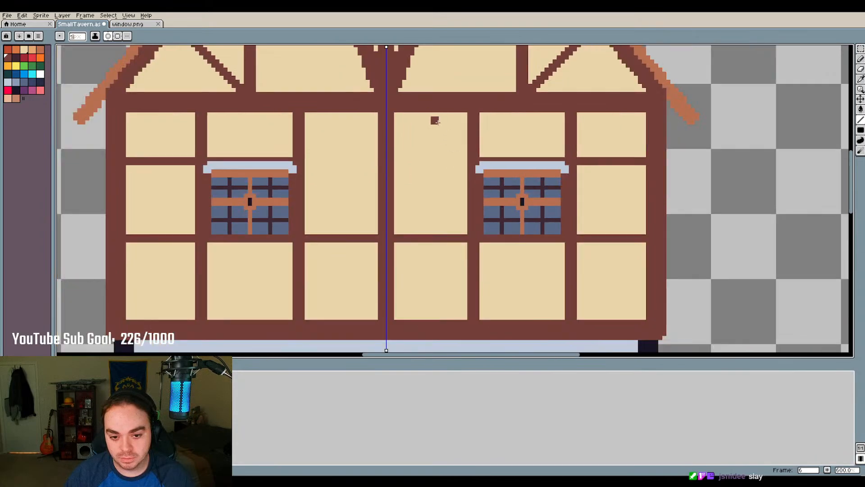
{"action": "left_click", "coordinate": [582, 162]}
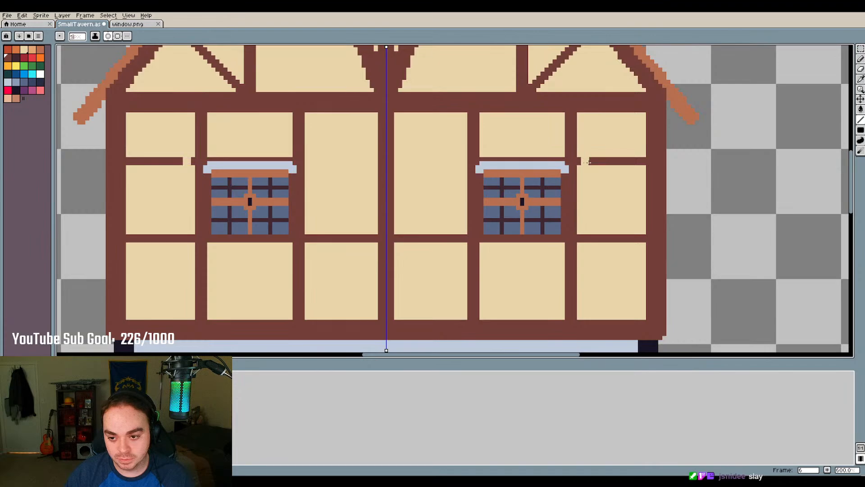
{"action": "left_click_drag", "start_coordinate": [583, 163], "coordinate": [647, 162]}
Draw a mirrored brown diagonal brace in the outermost lower panel, rising from its bottom outer corner to the post beside the window
{"action": "scroll", "coordinate": [550, 117], "scroll_direction": "down", "scroll_amount": 1}
{"action": "scroll", "coordinate": [558, 242], "scroll_direction": "down", "scroll_amount": 2}
{"action": "scroll", "coordinate": [432, 231], "scroll_direction": "up", "scroll_amount": 3}
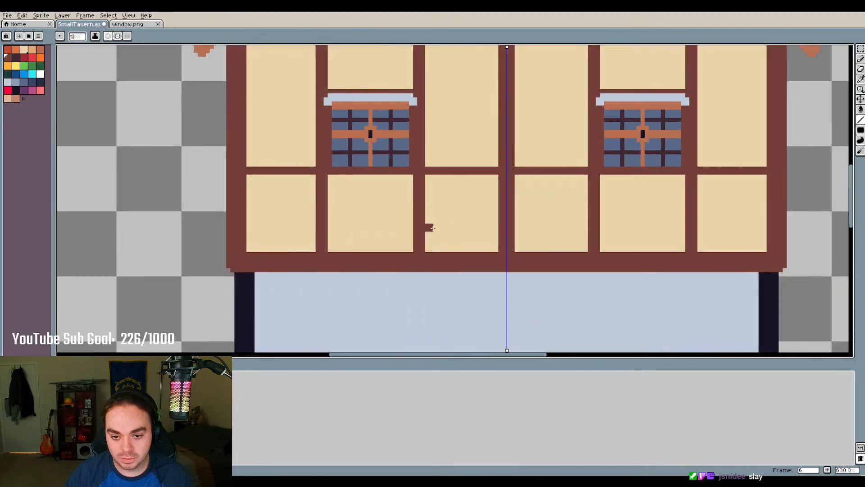
{"action": "scroll", "coordinate": [350, 215], "scroll_direction": "up", "scroll_amount": 3}
{"action": "scroll", "coordinate": [250, 211], "scroll_direction": "down", "scroll_amount": 2}
{"action": "scroll", "coordinate": [251, 211], "scroll_direction": "up", "scroll_amount": 3}
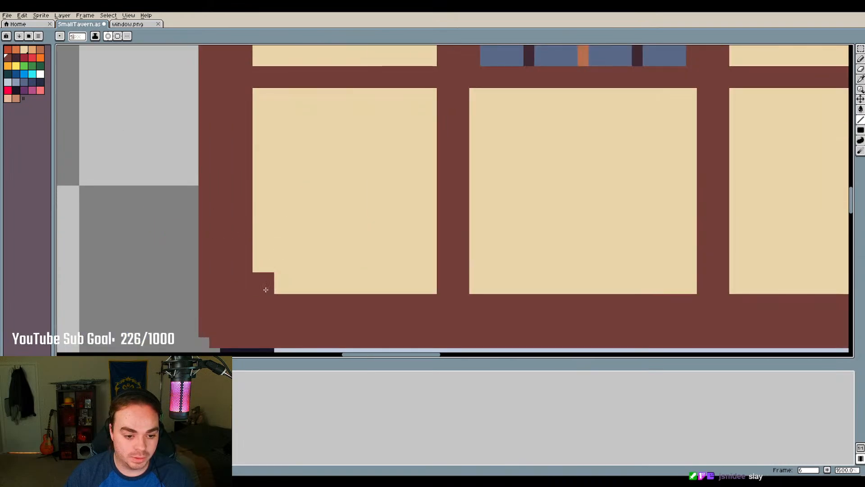
{"action": "left_click", "coordinate": [393, 186], "text": "shift"}
{"action": "left_click_drag", "start_coordinate": [393, 187], "coordinate": [437, 112]}
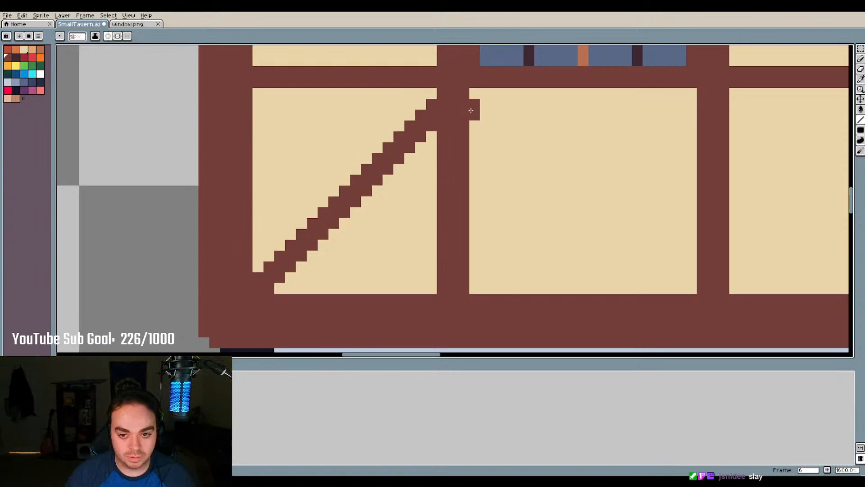
Try to draw a brown diagonal brace in the lower panel beneath the window, descending toward the central post
{"action": "left_click", "coordinate": [483, 116]}
{"action": "left_click_drag", "start_coordinate": [484, 116], "coordinate": [702, 298]}
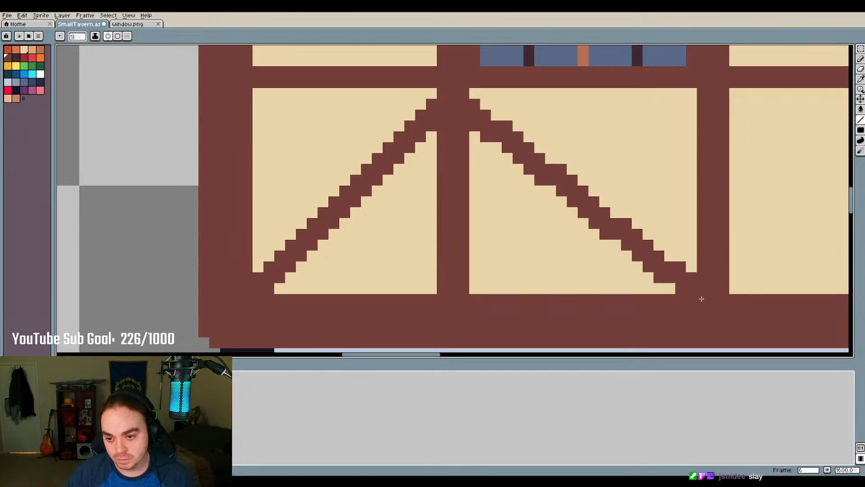
{"action": "key", "text": "ctrl+z"}
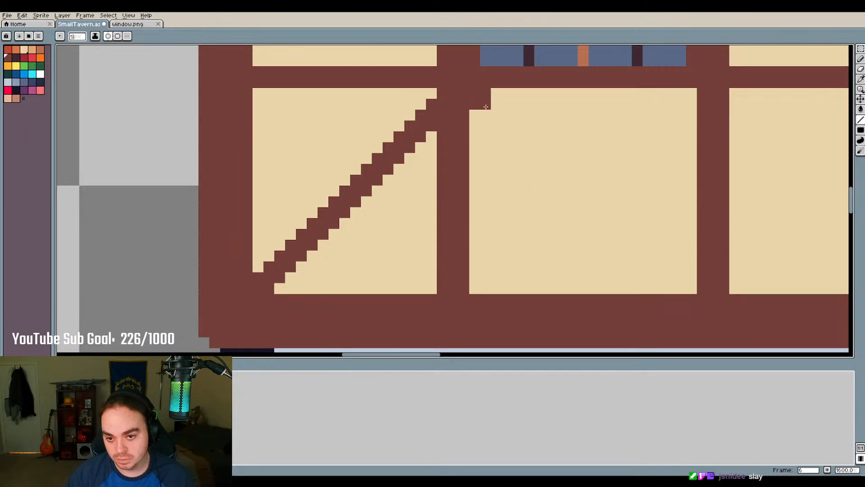
{"action": "mouse_move", "coordinate": [486, 107]}
{"action": "left_mouse_down"}
{"action": "mouse_move", "coordinate": [683, 268]}
{"action": "mouse_move", "coordinate": [710, 307]}
{"action": "mouse_move", "coordinate": [684, 307]}
{"action": "mouse_move", "coordinate": [702, 308]}
{"action": "mouse_move", "coordinate": [695, 305]}
{"action": "left_mouse_up"}
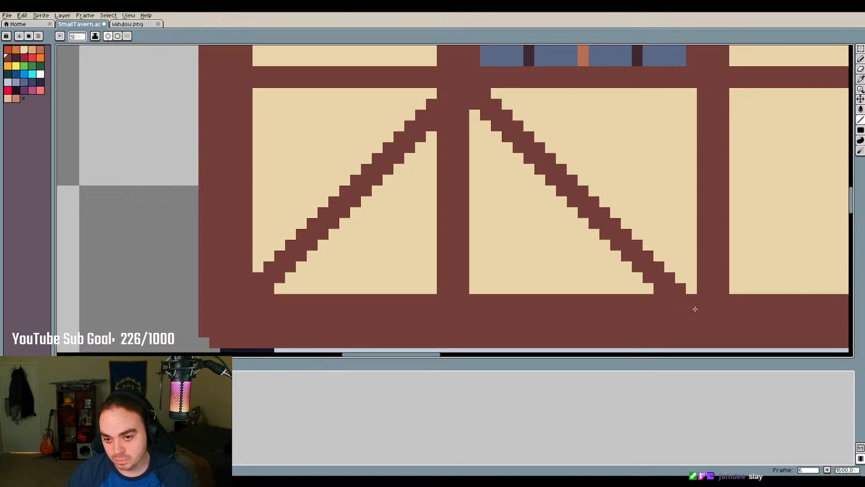
{"action": "key", "text": "ctrl+z"}
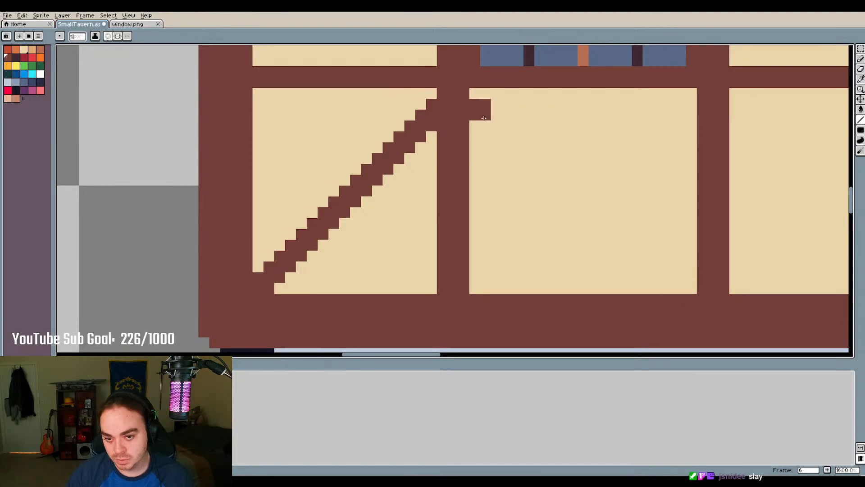
{"action": "mouse_move", "coordinate": [474, 108]}
{"action": "left_mouse_down"}
{"action": "mouse_move", "coordinate": [650, 256]}
{"action": "mouse_move", "coordinate": [682, 297]}
{"action": "mouse_move", "coordinate": [660, 294]}
{"action": "mouse_move", "coordinate": [605, 242]}
{"action": "left_mouse_up"}
{"action": "key", "text": "Escape"}
Draw a mirrored brown diagonal brace in the lower panel beside the central post, from its bottom inner corner to the top outer corner
{"action": "scroll", "coordinate": [445, 187], "scroll_direction": "down", "scroll_amount": 4}
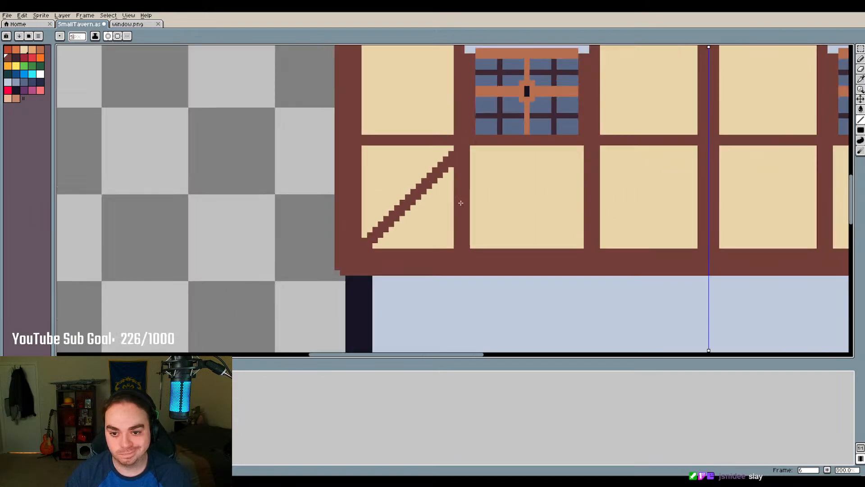
{"action": "scroll", "coordinate": [613, 182], "scroll_direction": "up", "scroll_amount": 3}
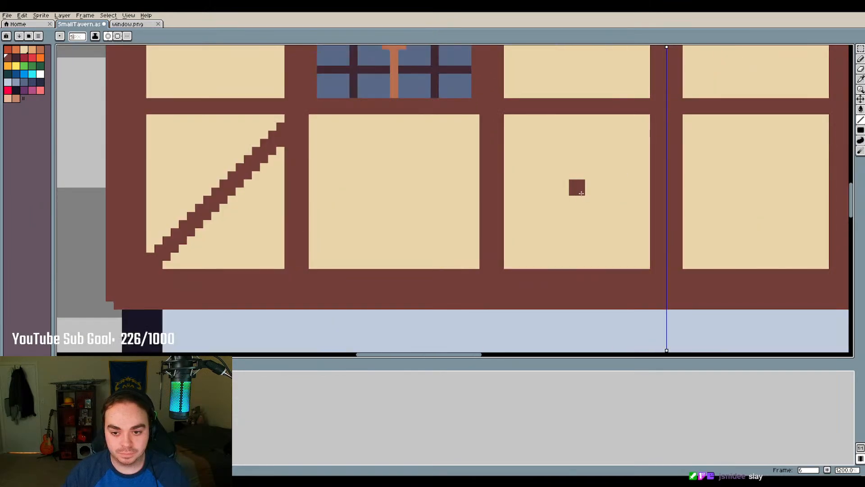
{"action": "left_click", "coordinate": [650, 263]}
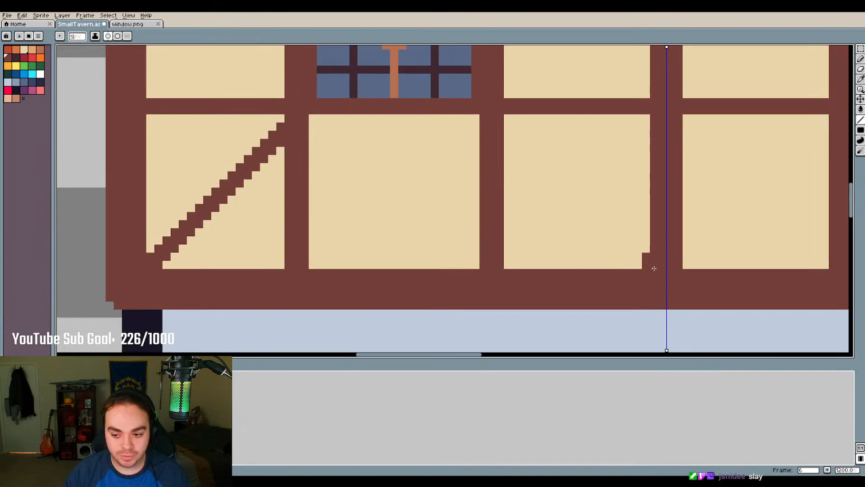
{"action": "left_click_drag", "start_coordinate": [651, 268], "coordinate": [511, 129]}
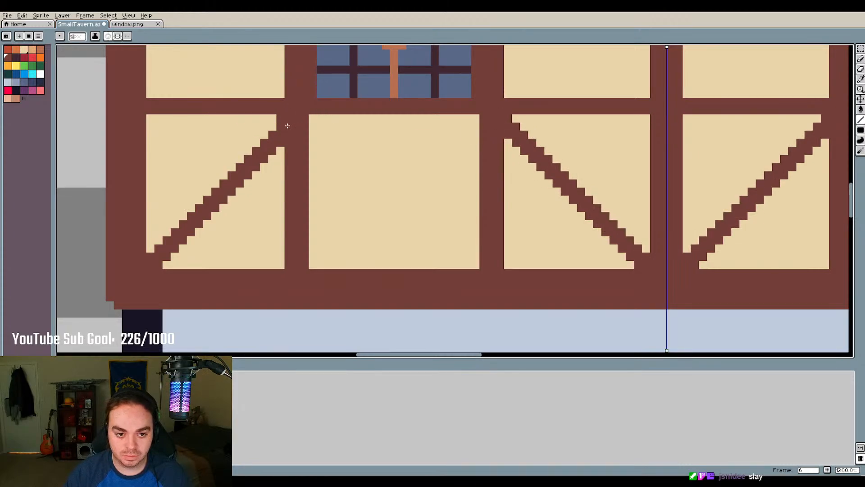
Try to thicken the upper end of the outermost panel's brace with extra brown pixels
{"action": "left_click", "coordinate": [280, 118]}
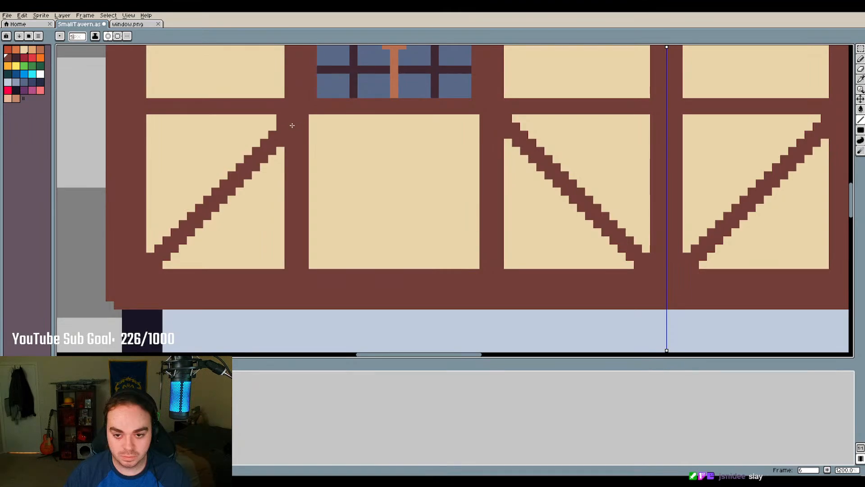
{"action": "key", "text": "ctrl+z"}
{"action": "key", "text": "ctrl+y"}
{"action": "key", "text": "ctrl+z"}
{"action": "left_click", "coordinate": [313, 127]}
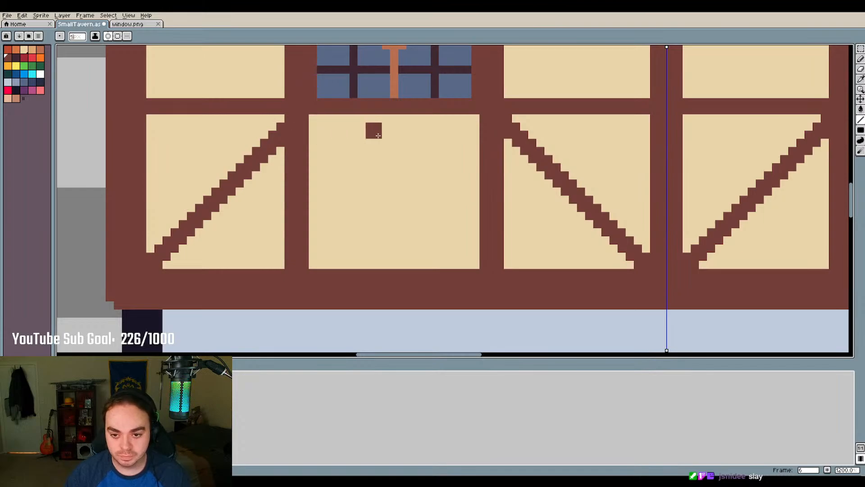
{"action": "scroll", "coordinate": [509, 190], "scroll_direction": "down", "scroll_amount": 5}
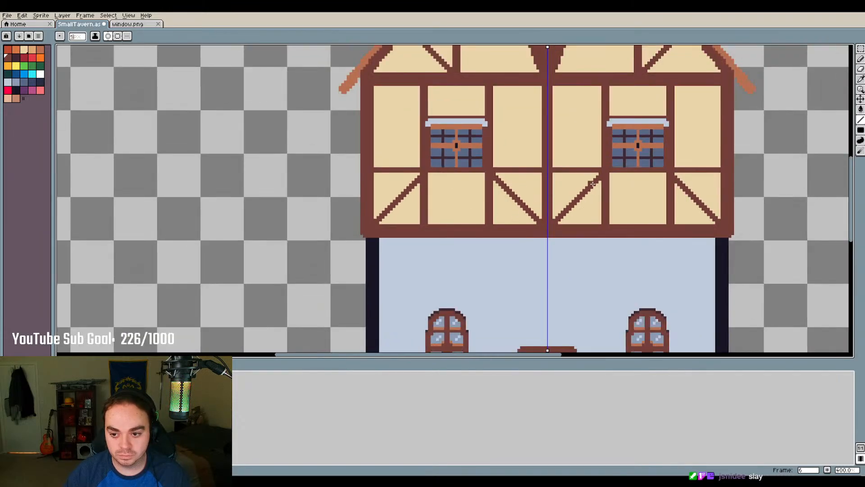
{"action": "scroll", "coordinate": [444, 176], "scroll_direction": "up", "scroll_amount": 3}
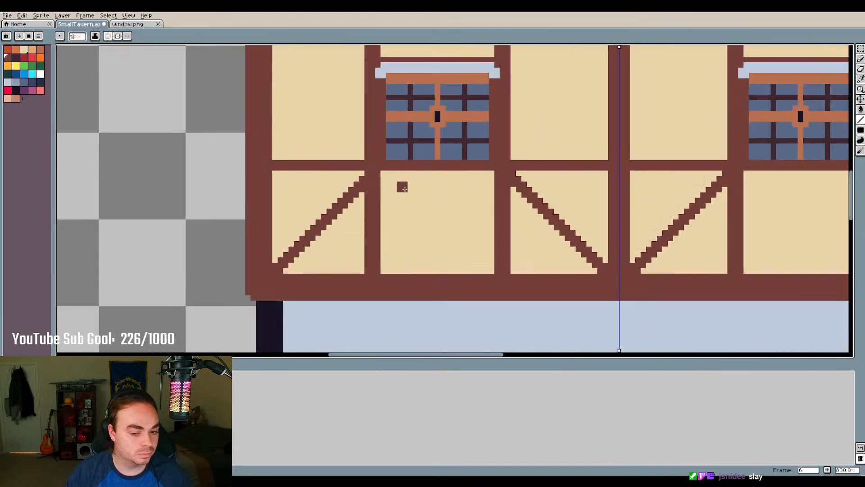
Undo the diagonal braces drawn in the lower row of panels, leaving those panels plain
{"action": "left_click_drag", "start_coordinate": [383, 178], "coordinate": [388, 182]}
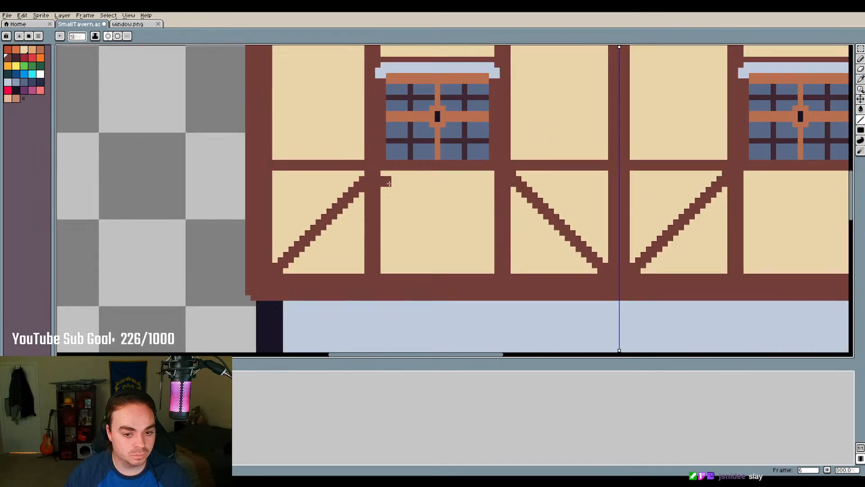
{"action": "key", "text": "ctrl+z"}
{"action": "key", "text": "ctrl+z"}
{"action": "key", "text": "ctrl+z"}
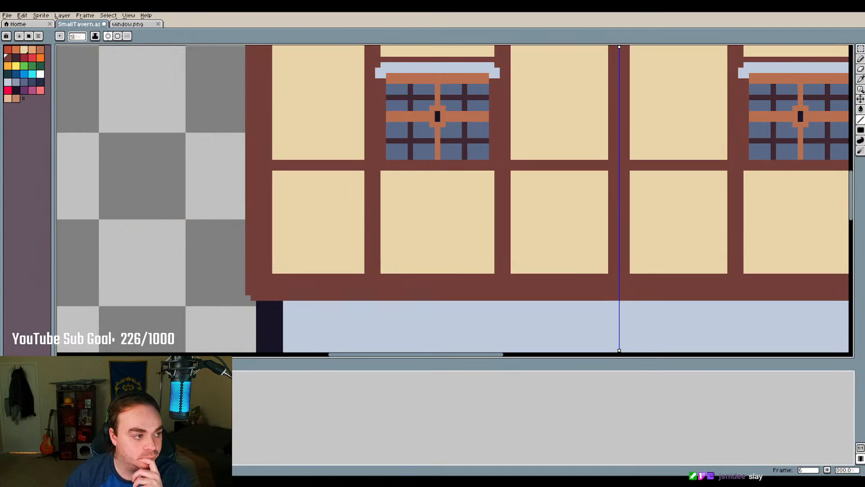
Try mirrored brown diagonal braces in the tall outermost panels and in the tall panels beside the central post
{"action": "scroll", "coordinate": [371, 232], "scroll_direction": "up", "scroll_amount": 1}
{"action": "scroll", "coordinate": [377, 230], "scroll_direction": "down", "scroll_amount": 2}
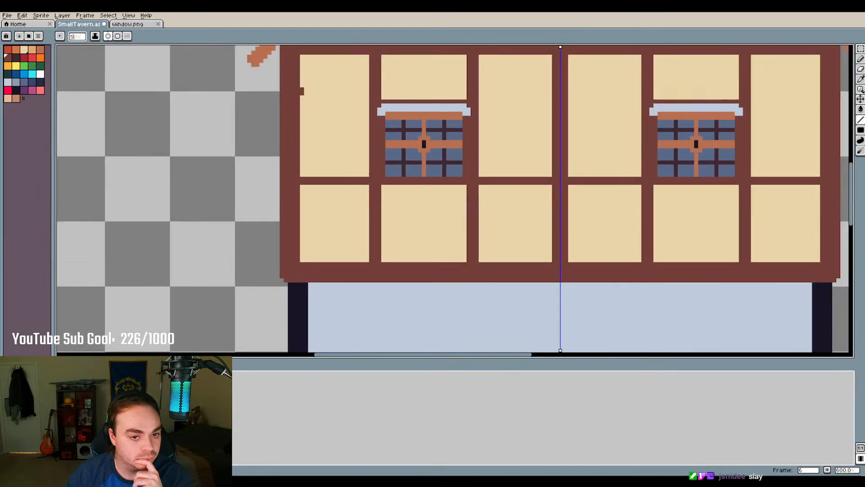
{"action": "left_click_drag", "start_coordinate": [303, 56], "coordinate": [371, 180]}
{"action": "scroll", "coordinate": [358, 227], "scroll_direction": "down", "scroll_amount": 3}
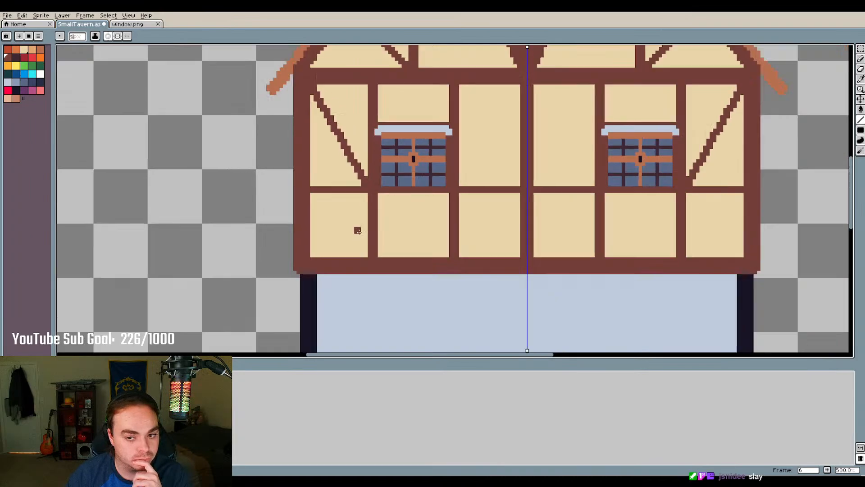
{"action": "scroll", "coordinate": [546, 147], "scroll_direction": "up", "scroll_amount": 2}
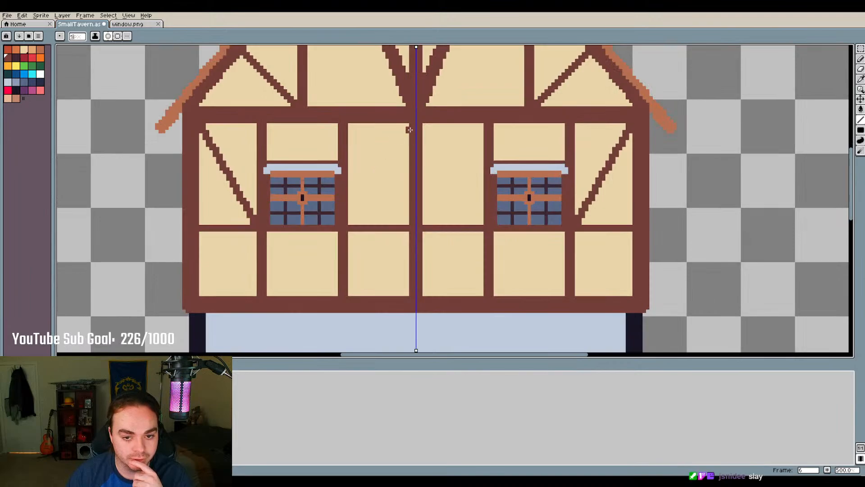
{"action": "left_click_drag", "start_coordinate": [409, 127], "coordinate": [348, 230]}
{"action": "key", "text": "ctrl+z"}
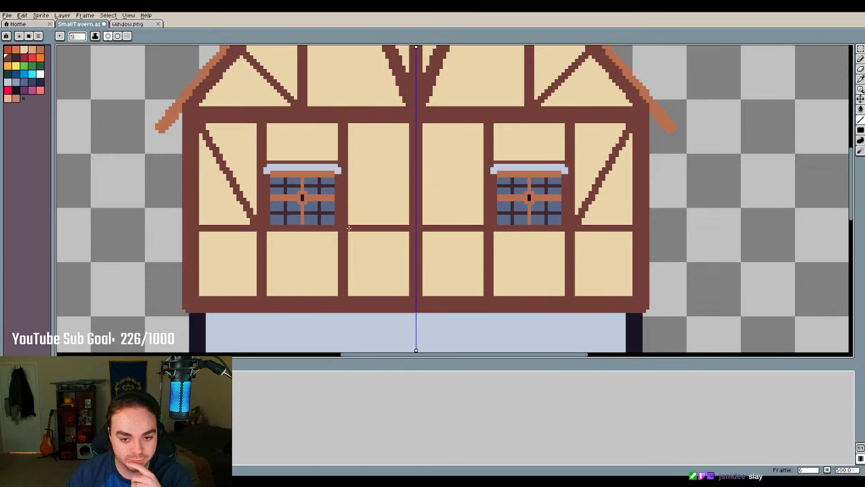
{"action": "key", "text": "ctrl+z"}
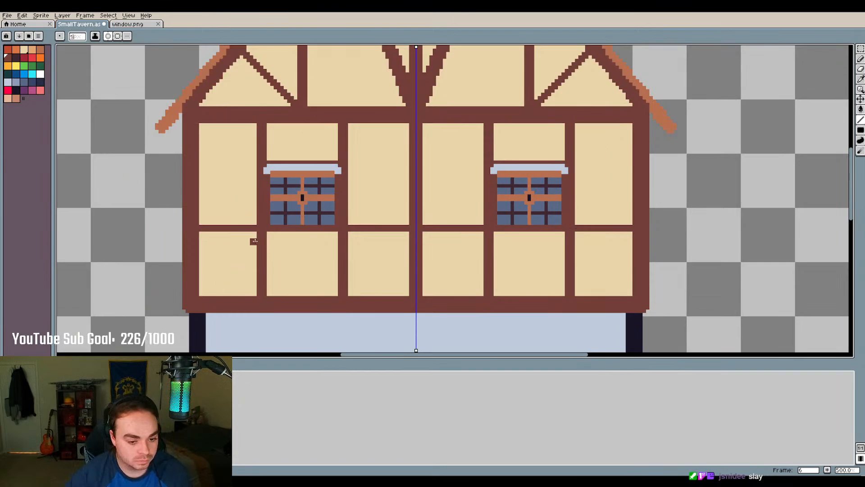
{"action": "scroll", "coordinate": [229, 265], "scroll_direction": "up", "scroll_amount": 1}
{"action": "scroll", "coordinate": [230, 266], "scroll_direction": "up", "scroll_amount": 1}
{"action": "scroll", "coordinate": [239, 266], "scroll_direction": "down", "scroll_amount": 3}
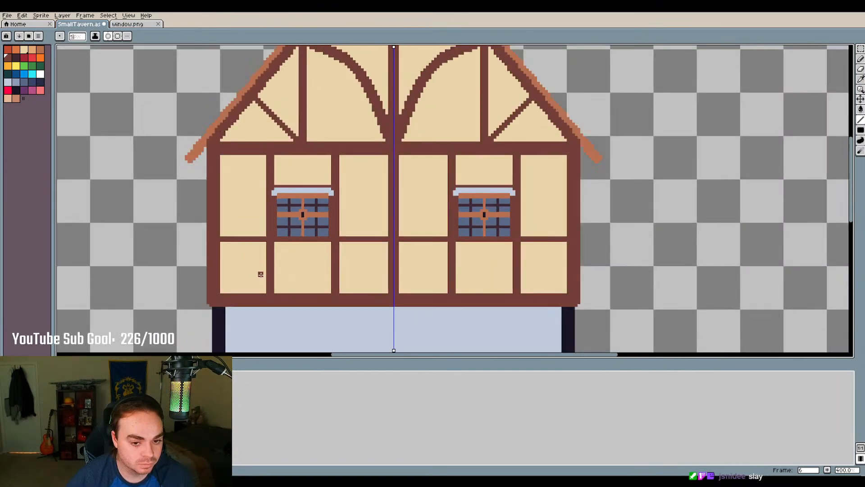
{"action": "scroll", "coordinate": [286, 273], "scroll_direction": "up", "scroll_amount": 2}
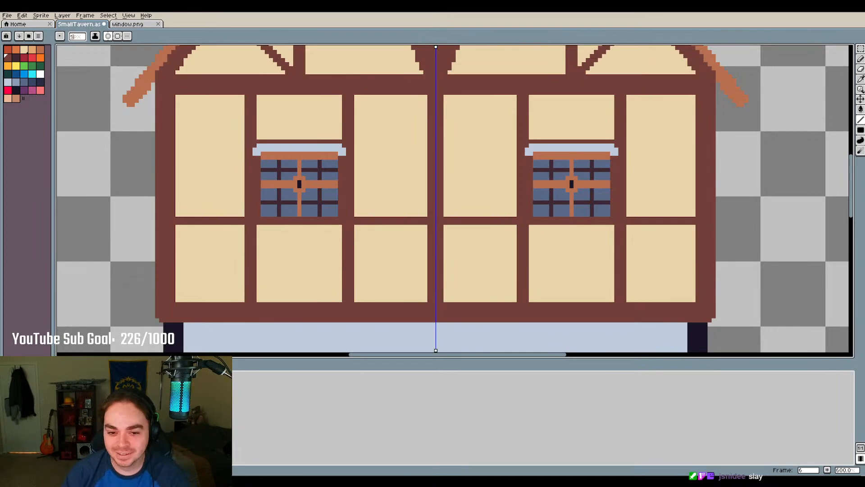
{"action": "scroll", "coordinate": [303, 293], "scroll_direction": "down", "scroll_amount": 2}
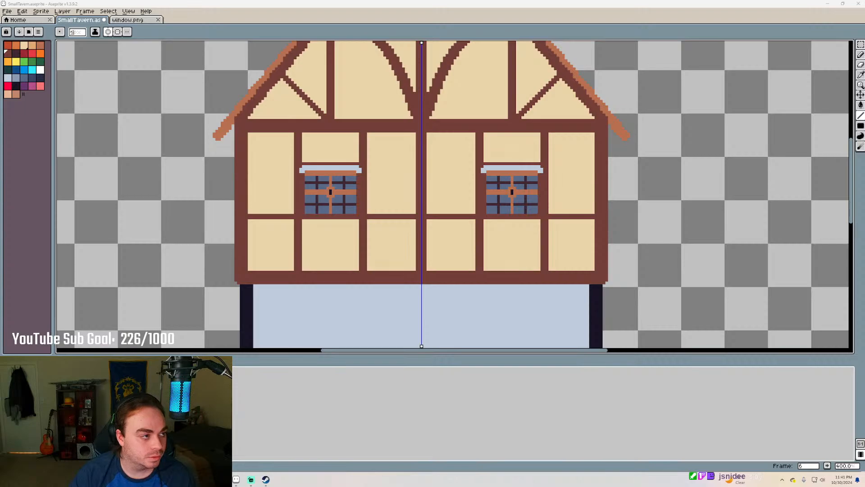
Switch to the browser to examine the timber framing in the Ardougne rooftop course reference image, and return to Aseprite
{"action": "left_click_drag", "start_coordinate": [1, 27], "coordinate": [442, 1]}
{"action": "scroll", "coordinate": [459, 281], "scroll_direction": "up", "scroll_amount": 5}
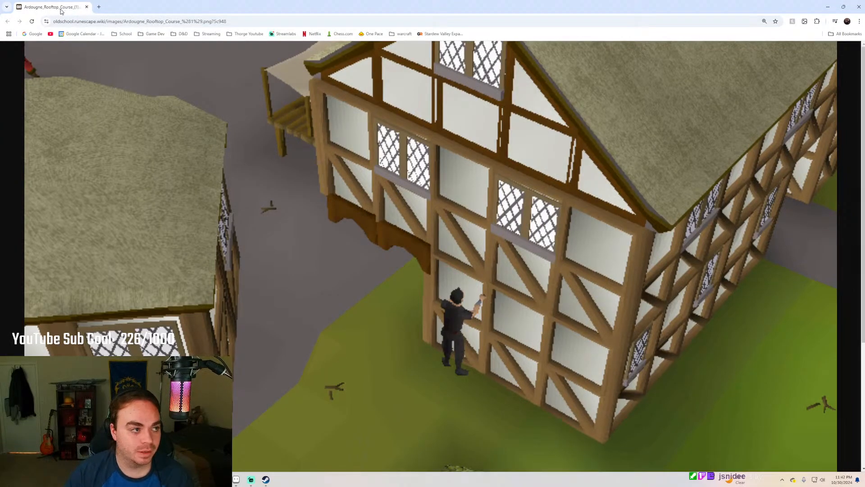
{"action": "left_click_drag", "start_coordinate": [61, 9], "coordinate": [0, 42]}
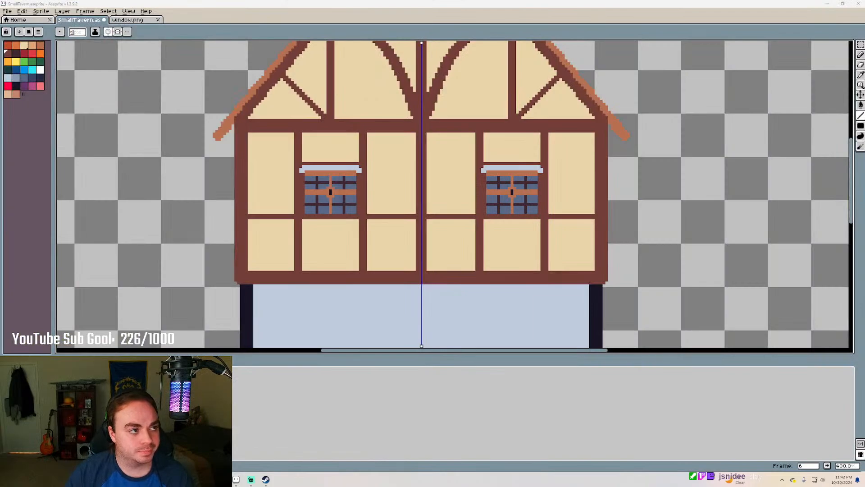
Examine the tavern's facade up close and from afar, comparing its windows, plain panels and gable timbering
{"action": "scroll", "coordinate": [458, 231], "scroll_direction": "down", "scroll_amount": 1}
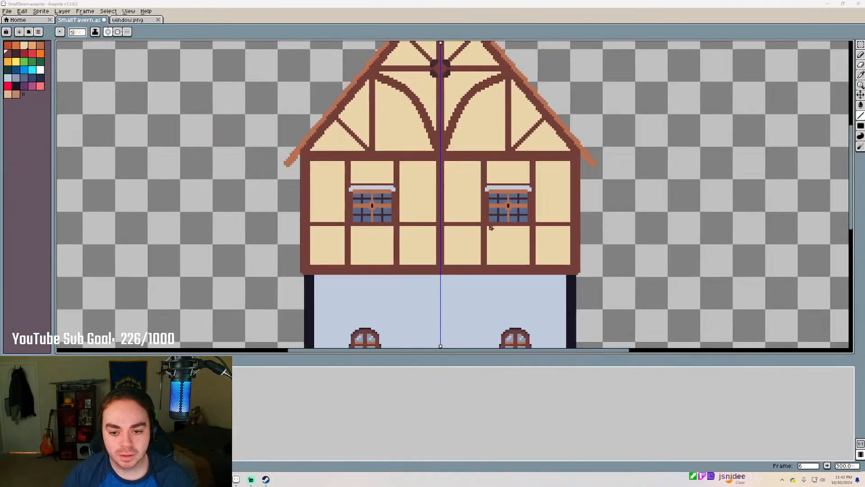
{"action": "scroll", "coordinate": [515, 258], "scroll_direction": "up", "scroll_amount": 2}
{"action": "scroll", "coordinate": [531, 206], "scroll_direction": "down", "scroll_amount": 2}
{"action": "scroll", "coordinate": [523, 198], "scroll_direction": "up", "scroll_amount": 3}
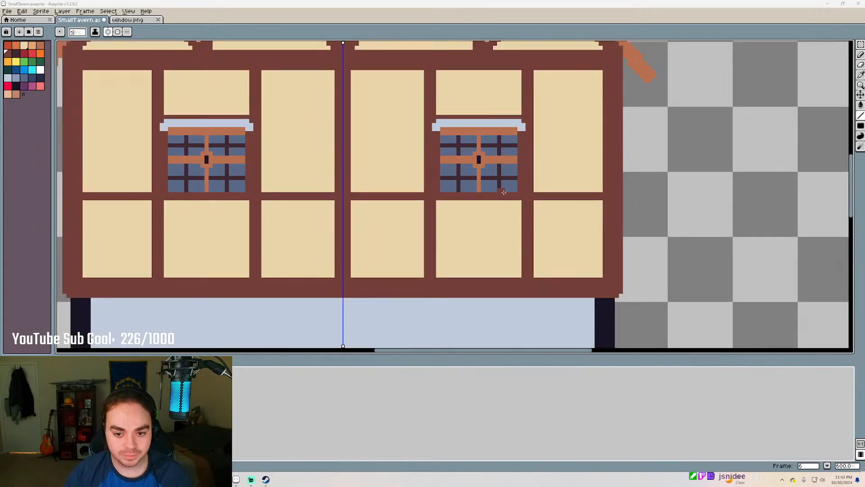
{"action": "scroll", "coordinate": [500, 180], "scroll_direction": "up", "scroll_amount": 3}
{"action": "scroll", "coordinate": [428, 161], "scroll_direction": "down", "scroll_amount": 4}
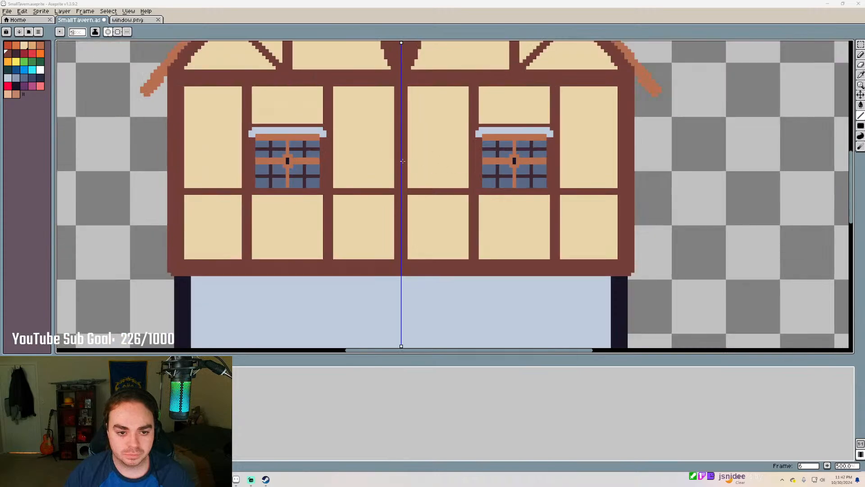
{"action": "scroll", "coordinate": [269, 134], "scroll_direction": "up", "scroll_amount": 5}
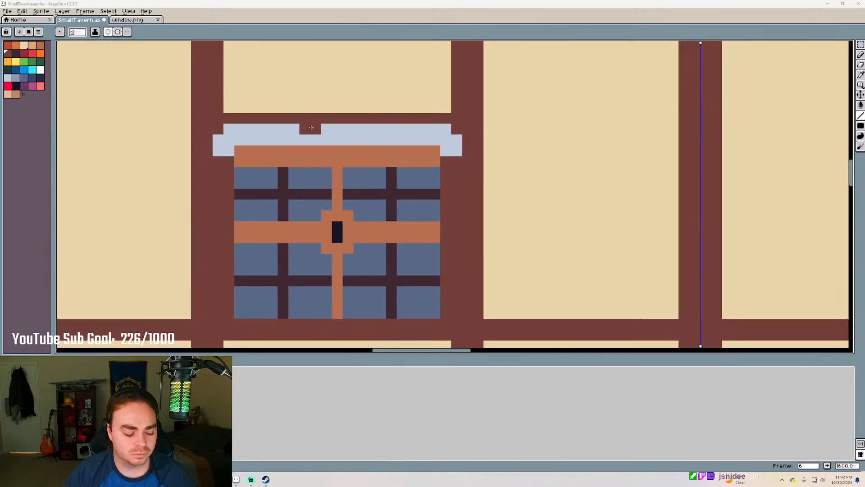
{"action": "scroll", "coordinate": [345, 145], "scroll_direction": "down", "scroll_amount": 4}
{"action": "scroll", "coordinate": [345, 146], "scroll_direction": "down", "scroll_amount": 5}
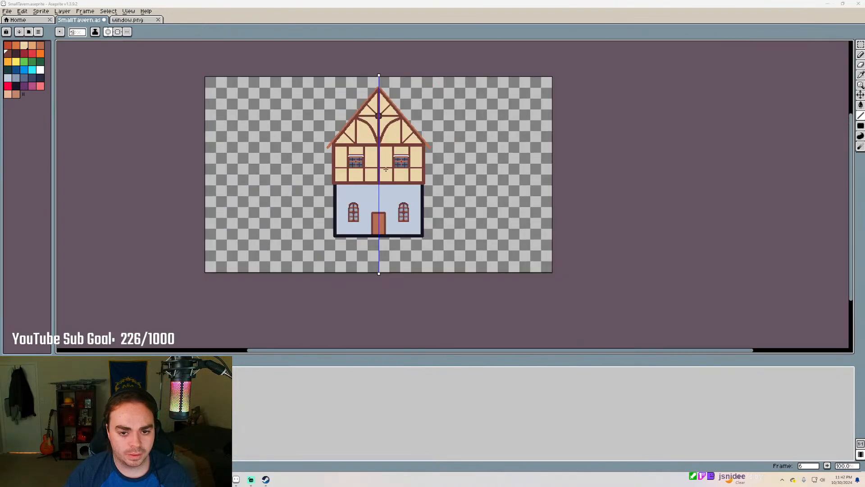
{"action": "scroll", "coordinate": [386, 169], "scroll_direction": "up", "scroll_amount": 1}
{"action": "scroll", "coordinate": [395, 222], "scroll_direction": "down", "scroll_amount": 1}
{"action": "scroll", "coordinate": [380, 136], "scroll_direction": "up", "scroll_amount": 5}
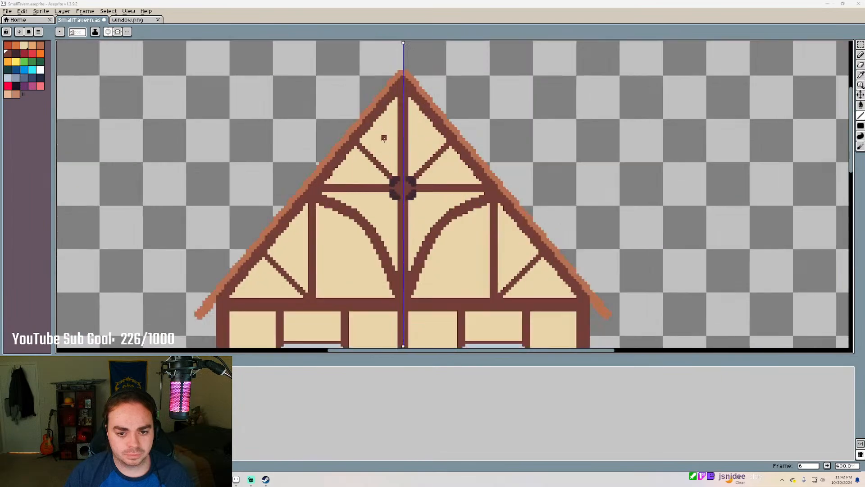
{"action": "scroll", "coordinate": [380, 135], "scroll_direction": "down", "scroll_amount": 1}
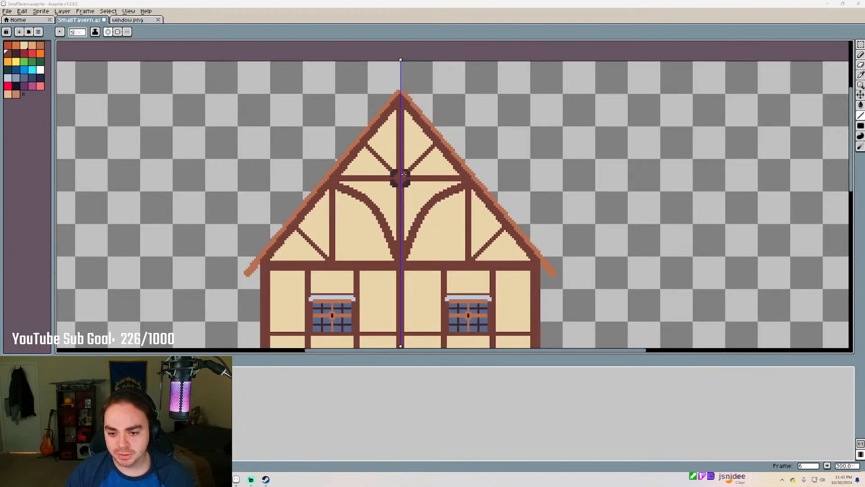
{"action": "scroll", "coordinate": [399, 137], "scroll_direction": "down", "scroll_amount": 1}
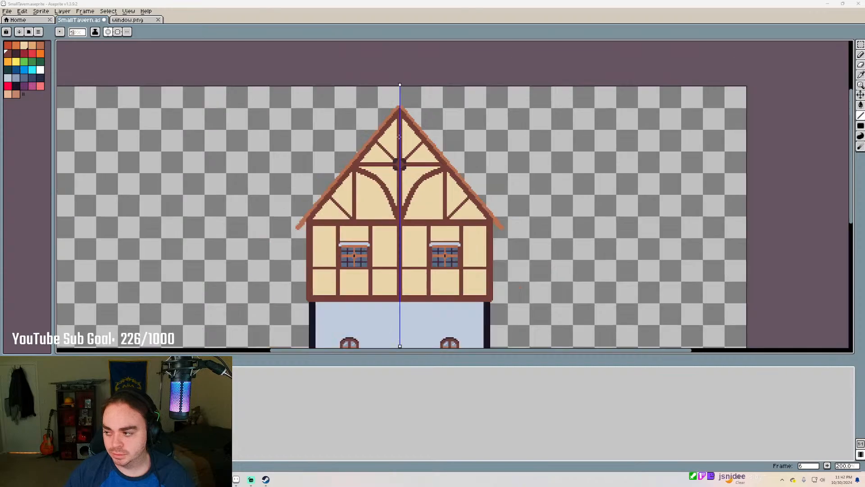
{"action": "scroll", "coordinate": [399, 137], "scroll_direction": "down", "scroll_amount": 1}
Try a near-black horizontal line along the top of the ground-floor wall, directly beneath the upper storey's bottom beam
{"action": "scroll", "coordinate": [350, 274], "scroll_direction": "up", "scroll_amount": 3}
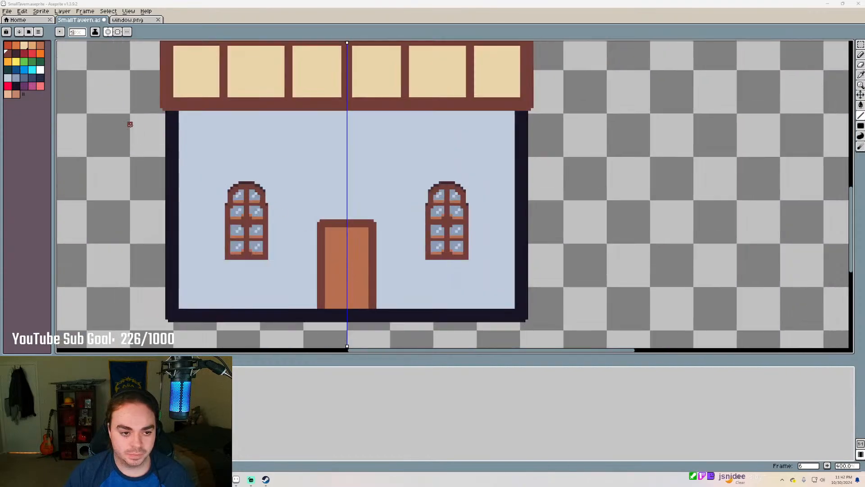
{"action": "scroll", "coordinate": [130, 124], "scroll_direction": "up", "scroll_amount": 1}
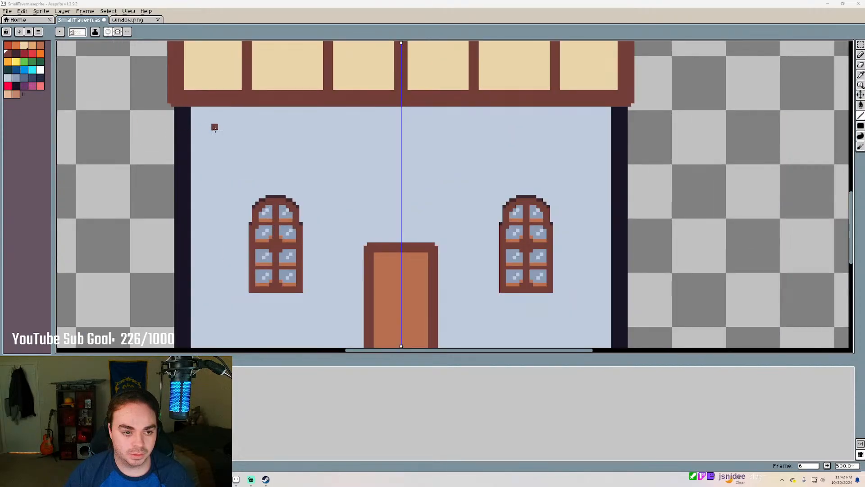
{"action": "left_click", "coordinate": [17, 86]}
{"action": "left_click_drag", "start_coordinate": [196, 112], "coordinate": [500, 112]}
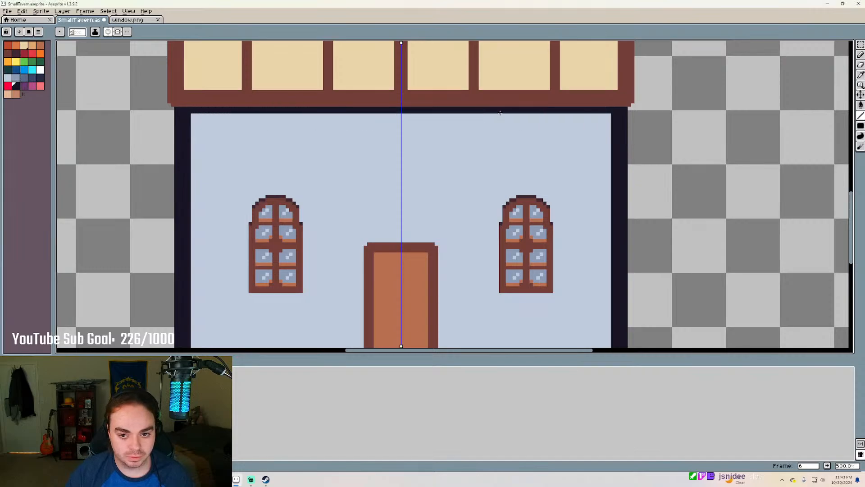
{"action": "key", "text": "ctrl+z"}
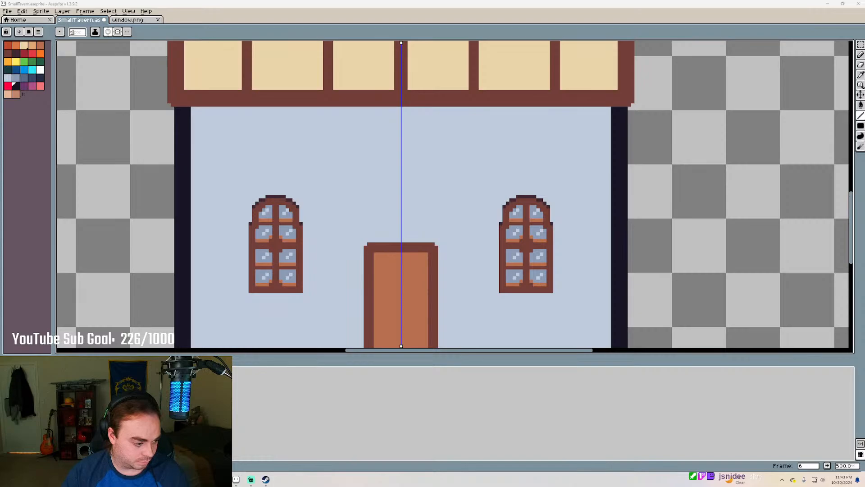
Turn off the vertical mirror symmetry and select the whole tavern with a rectangular marquee
{"action": "scroll", "coordinate": [224, 272], "scroll_direction": "down", "scroll_amount": 3}
{"action": "scroll", "coordinate": [290, 293], "scroll_direction": "up", "scroll_amount": 2}
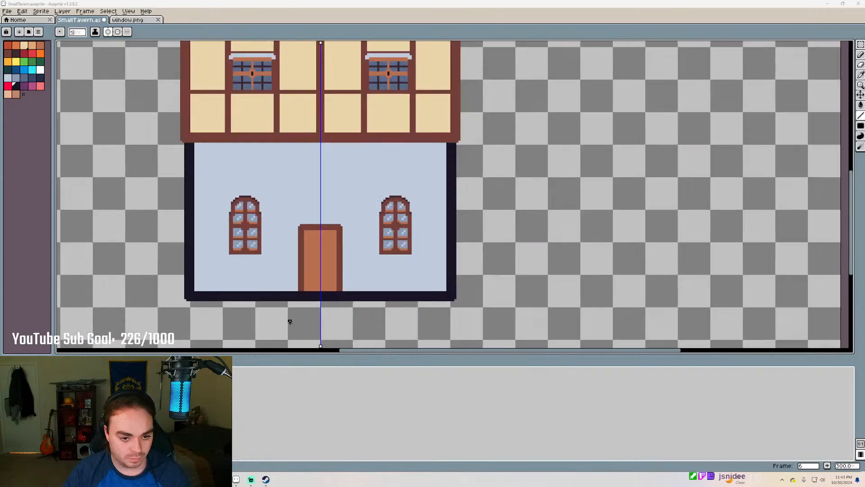
{"action": "scroll", "coordinate": [484, 298], "scroll_direction": "down", "scroll_amount": 3}
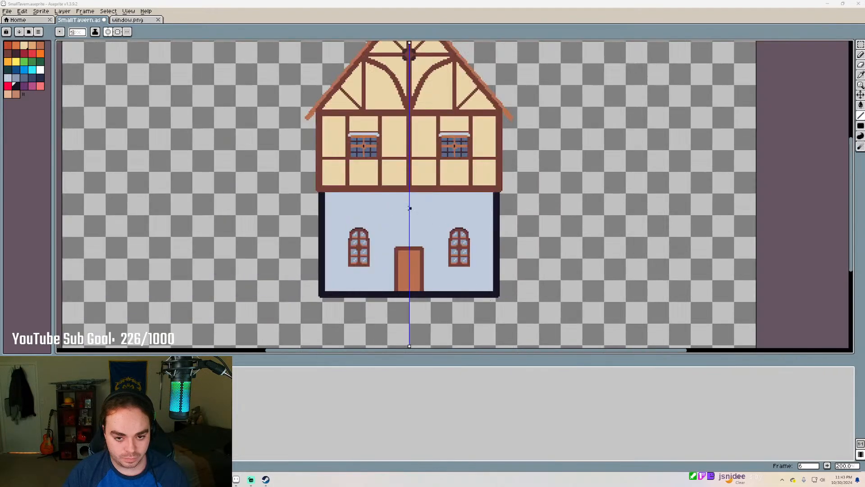
{"action": "scroll", "coordinate": [421, 287], "scroll_direction": "up", "scroll_amount": 1}
{"action": "scroll", "coordinate": [426, 262], "scroll_direction": "down", "scroll_amount": 2}
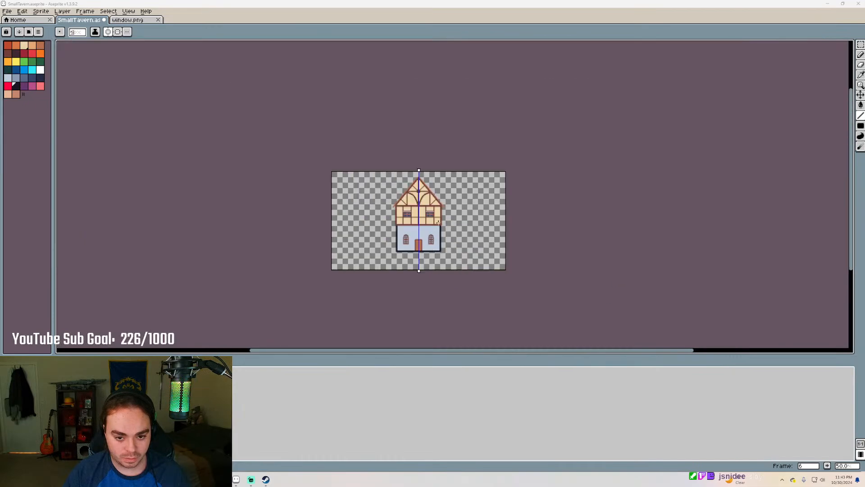
{"action": "scroll", "coordinate": [432, 236], "scroll_direction": "up", "scroll_amount": 1}
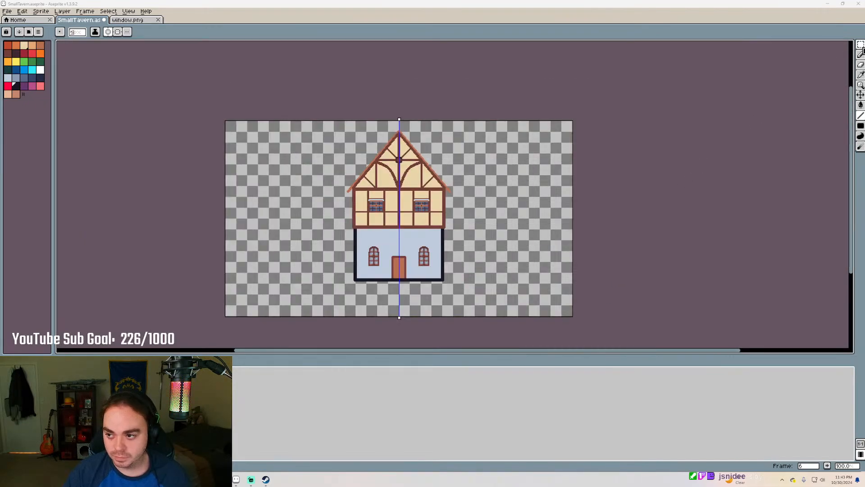
{"action": "left_click", "coordinate": [108, 32]}
{"action": "key", "text": "shift+q"}
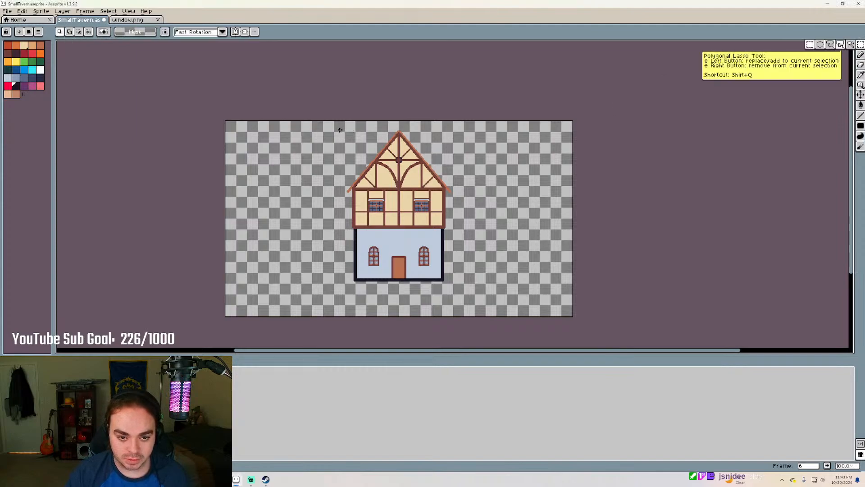
{"action": "left_click_drag", "start_coordinate": [343, 130], "coordinate": [458, 287]}
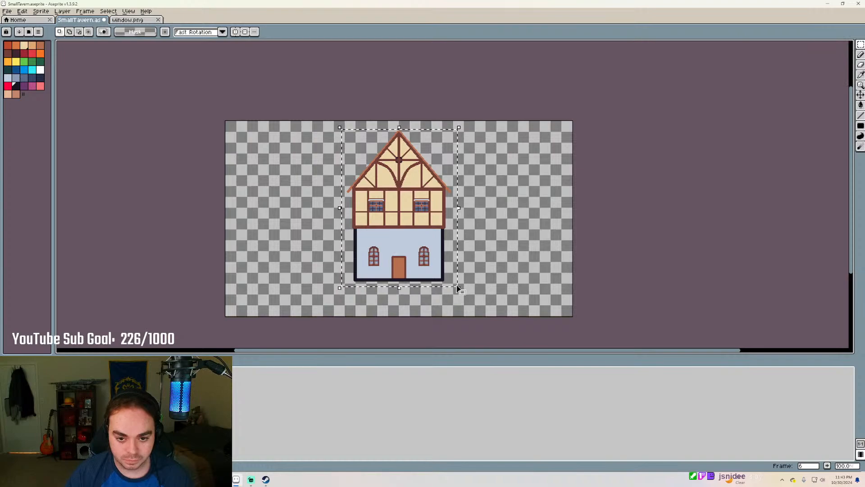
Try to move the selected tavern slightly down and to the right on the canvas
{"action": "mouse_move", "coordinate": [415, 220]}
{"action": "left_mouse_down"}
{"action": "mouse_move", "coordinate": [395, 222]}
{"action": "mouse_move", "coordinate": [419, 223]}
{"action": "left_mouse_up"}
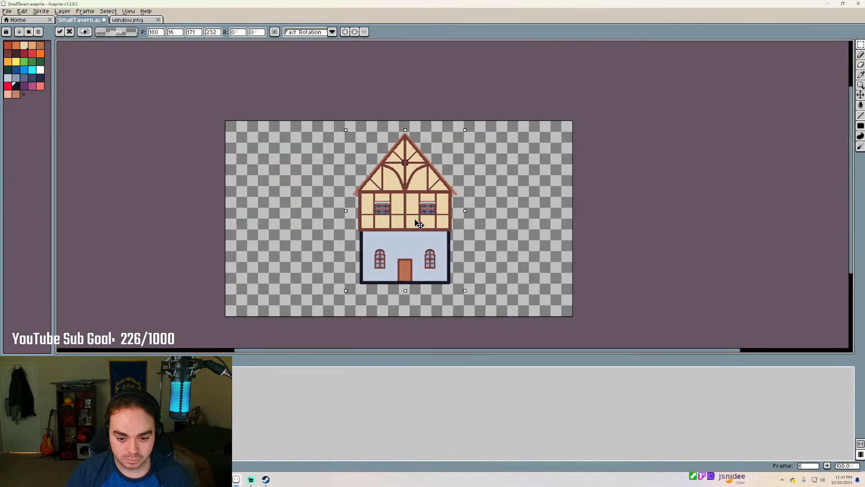
{"action": "key", "text": "Return"}
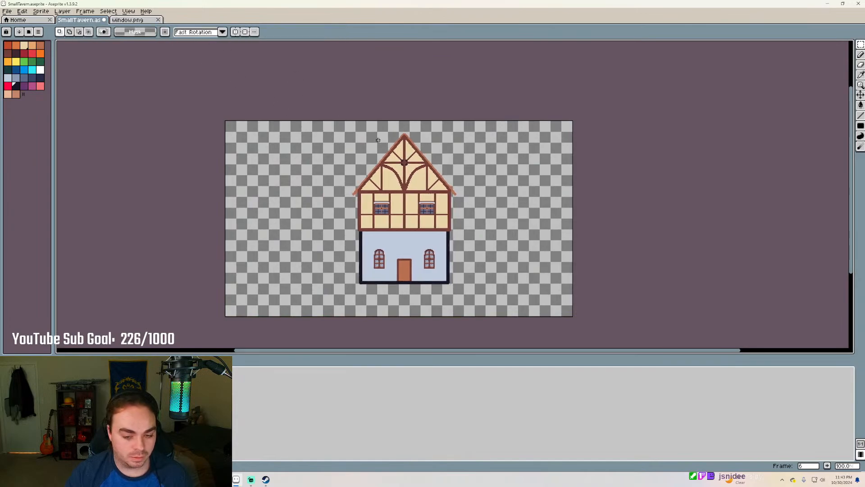
{"action": "key", "text": "ctrl+z"}
{"action": "scroll", "coordinate": [427, 168], "scroll_direction": "up", "scroll_amount": 2}
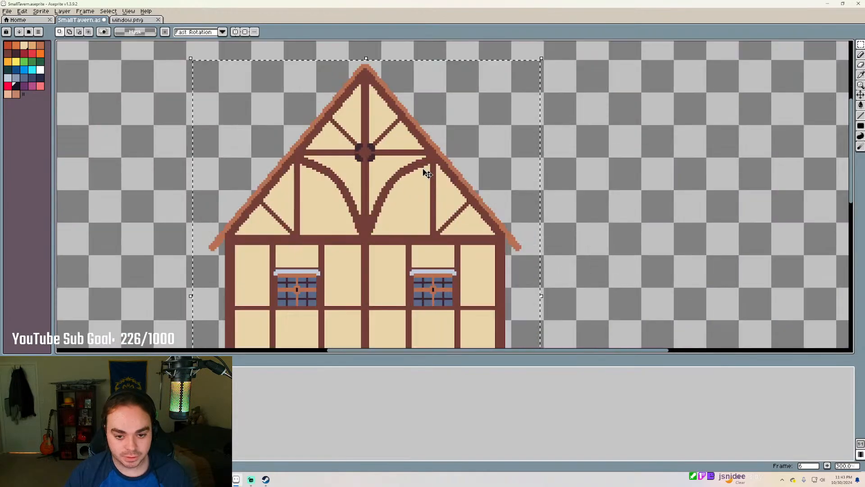
Centre the tavern on the vertical symmetry axis and clear the selection
{"action": "scroll", "coordinate": [422, 172], "scroll_direction": "down", "scroll_amount": 1}
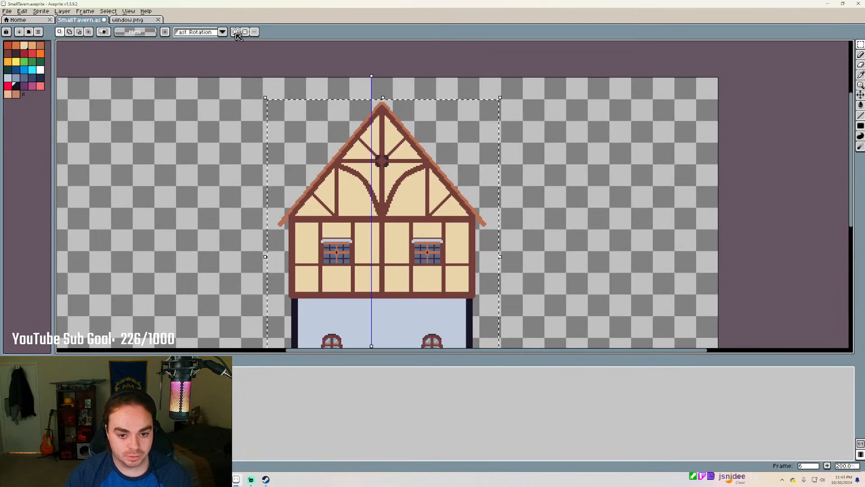
{"action": "key", "text": "ctrl+z"}
{"action": "scroll", "coordinate": [376, 135], "scroll_direction": "down", "scroll_amount": 2}
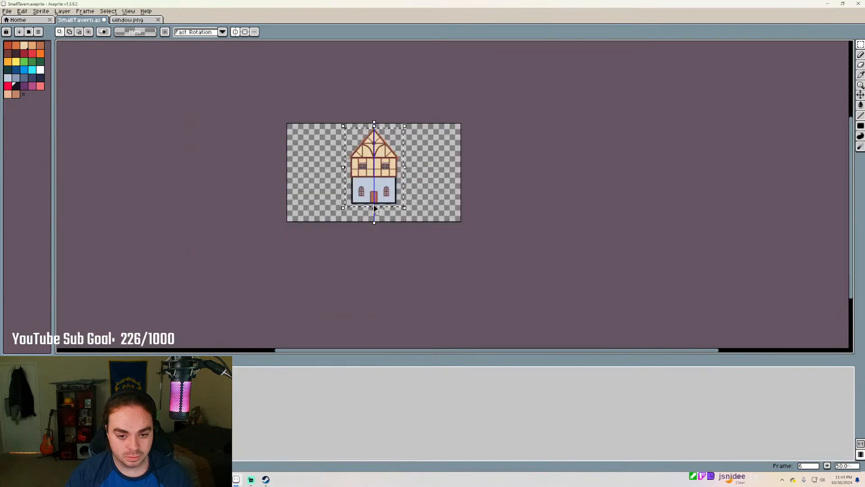
{"action": "scroll", "coordinate": [374, 203], "scroll_direction": "up", "scroll_amount": 2}
{"action": "scroll", "coordinate": [375, 207], "scroll_direction": "down", "scroll_amount": 1}
{"action": "scroll", "coordinate": [373, 56], "scroll_direction": "up", "scroll_amount": 1}
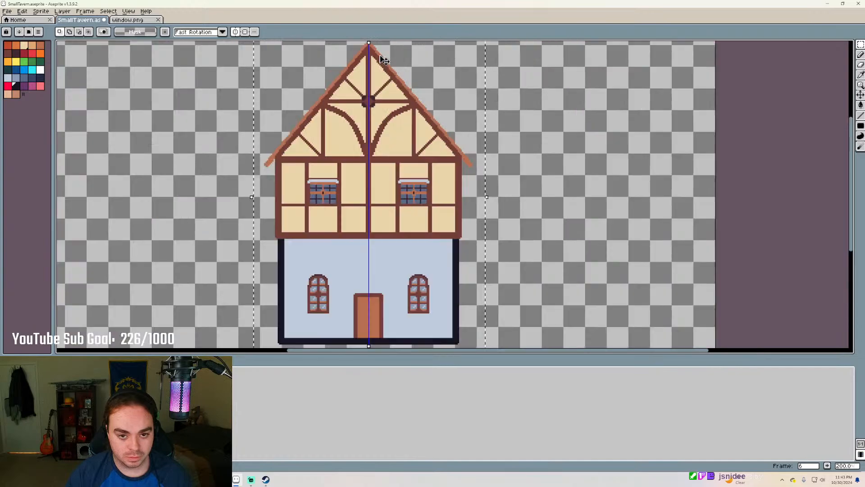
{"action": "scroll", "coordinate": [370, 68], "scroll_direction": "down", "scroll_amount": 1}
{"action": "key", "text": "ctrl+d"}
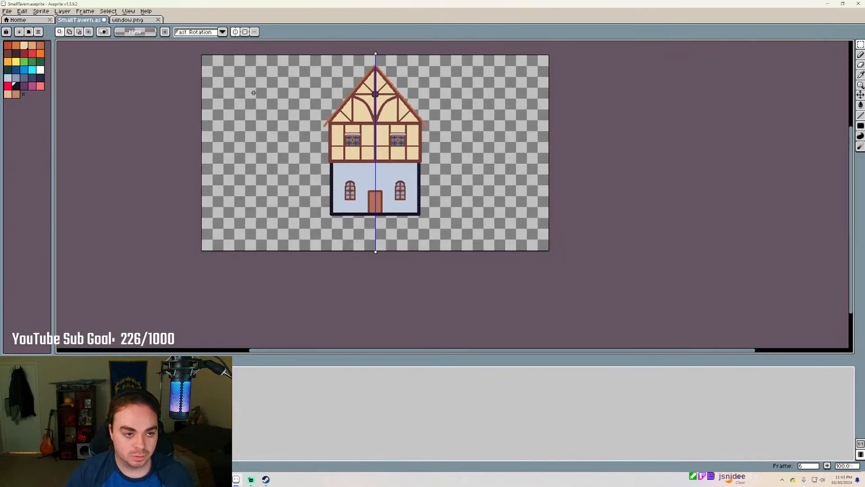
Activate the Pencil tool and choose light green as the drawing colour
{"action": "scroll", "coordinate": [220, 95], "scroll_direction": "up", "scroll_amount": 1}
{"action": "left_click", "coordinate": [860, 54]}
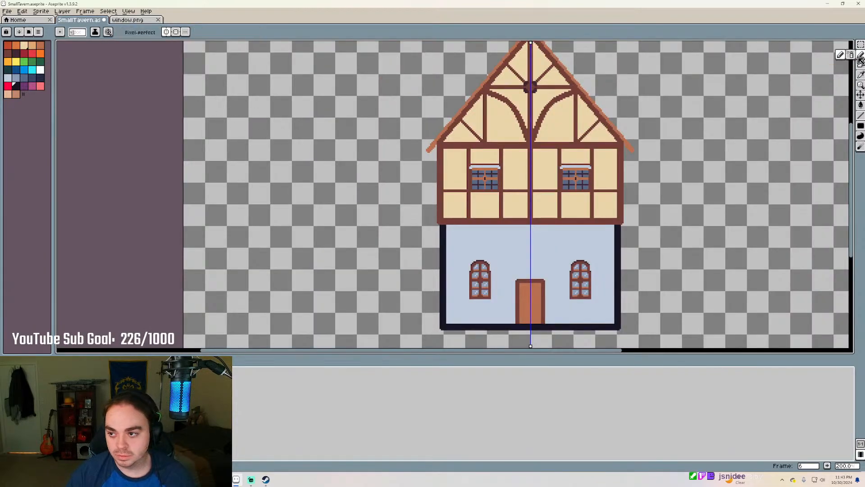
{"action": "scroll", "coordinate": [676, 202], "scroll_direction": "down", "scroll_amount": 2}
{"action": "scroll", "coordinate": [658, 211], "scroll_direction": "up", "scroll_amount": 2}
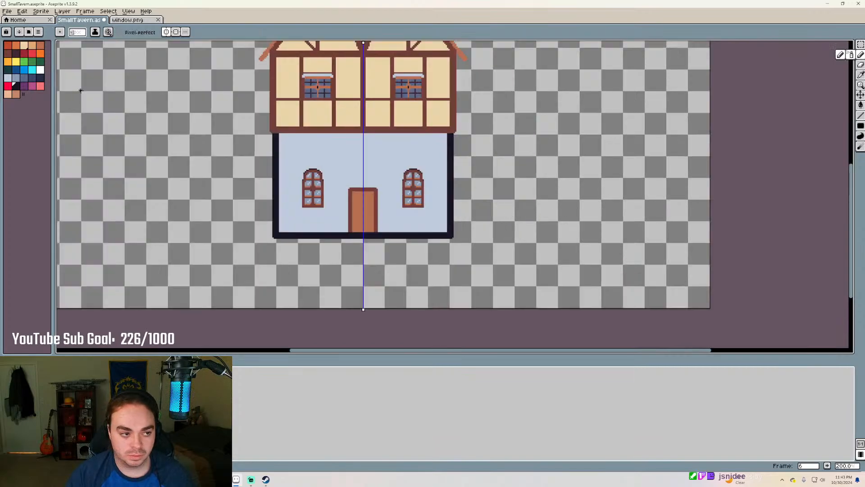
{"action": "left_click", "coordinate": [24, 61]}
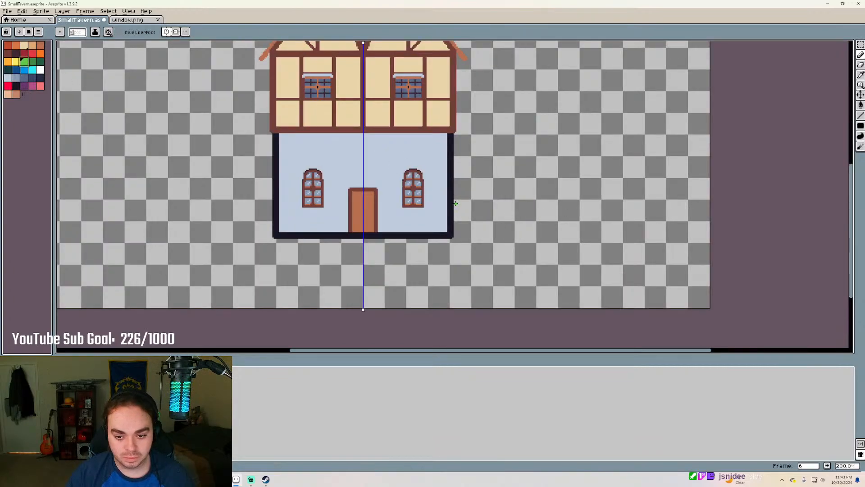
Try sketching a freehand light green ground line outward from the tavern's right wall, with and without symmetry
{"action": "scroll", "coordinate": [462, 204], "scroll_direction": "up", "scroll_amount": 3}
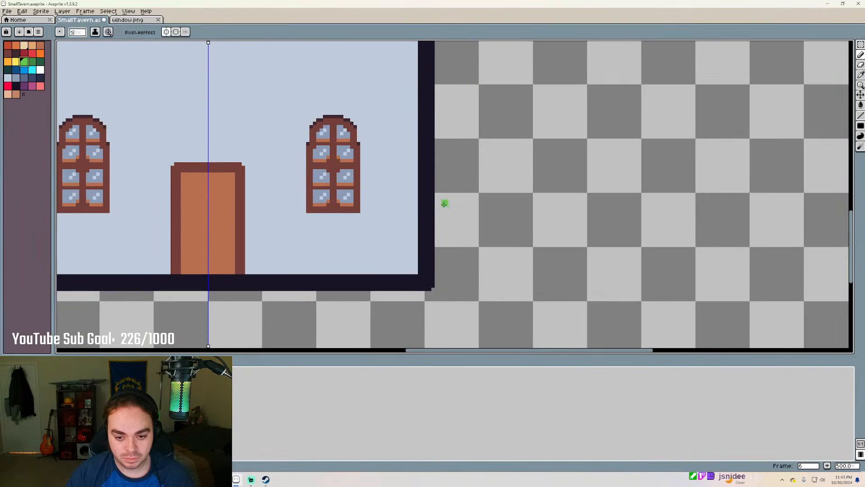
{"action": "scroll", "coordinate": [438, 206], "scroll_direction": "down", "scroll_amount": 3}
{"action": "scroll", "coordinate": [378, 188], "scroll_direction": "up", "scroll_amount": 1}
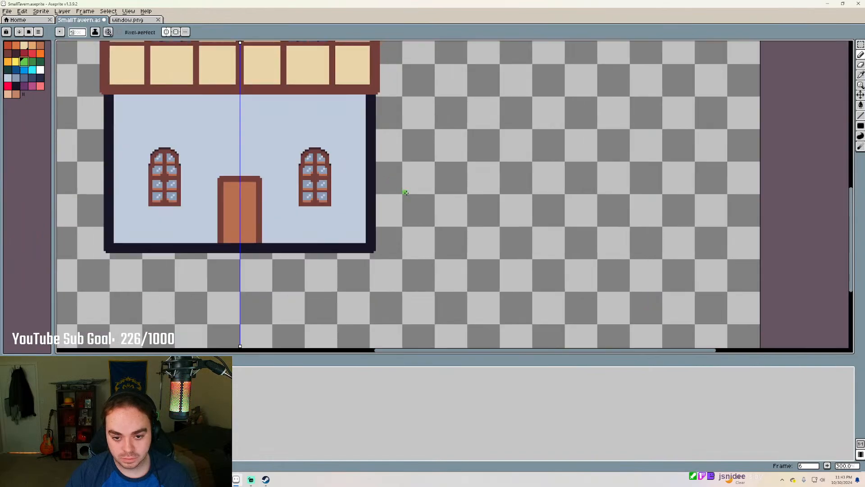
{"action": "left_click_drag", "start_coordinate": [378, 187], "coordinate": [557, 171]}
{"action": "key", "text": "ctrl+z"}
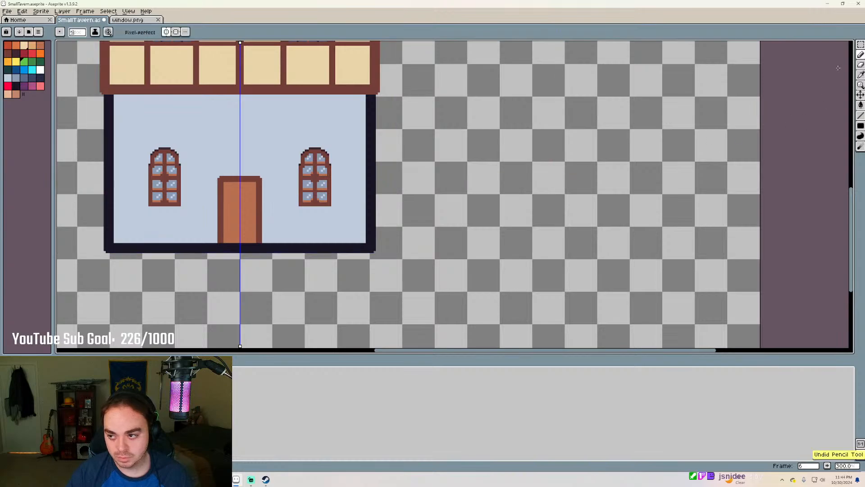
{"action": "left_click", "coordinate": [166, 32]}
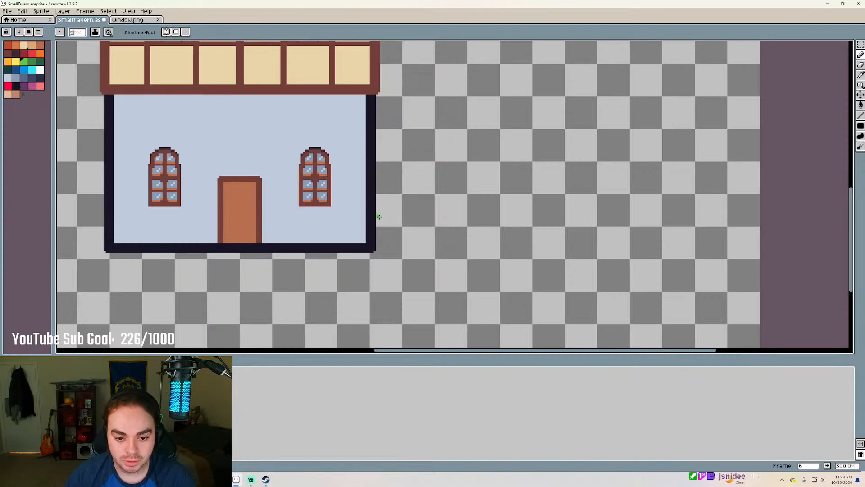
{"action": "left_click_drag", "start_coordinate": [377, 203], "coordinate": [637, 167]}
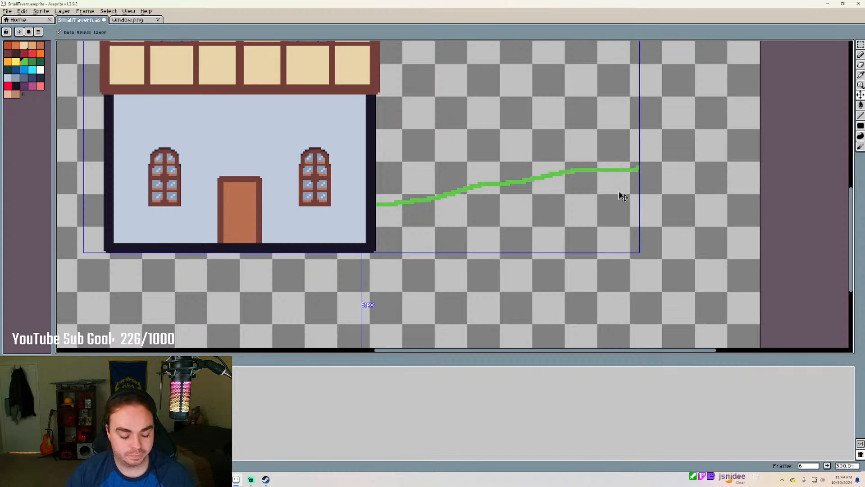
{"action": "key", "text": "ctrl+z"}
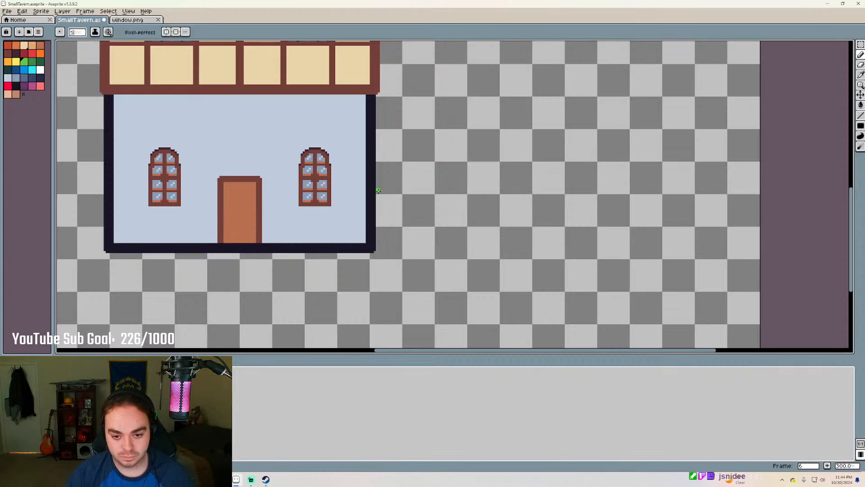
{"action": "left_click_drag", "start_coordinate": [378, 190], "coordinate": [715, 182]}
{"action": "key", "text": "ctrl+z"}
Draw a straight, horizontal light green ground line from both side walls to the canvas edges, using the Line tool with vertical symmetry
{"action": "left_click", "coordinate": [860, 116]}
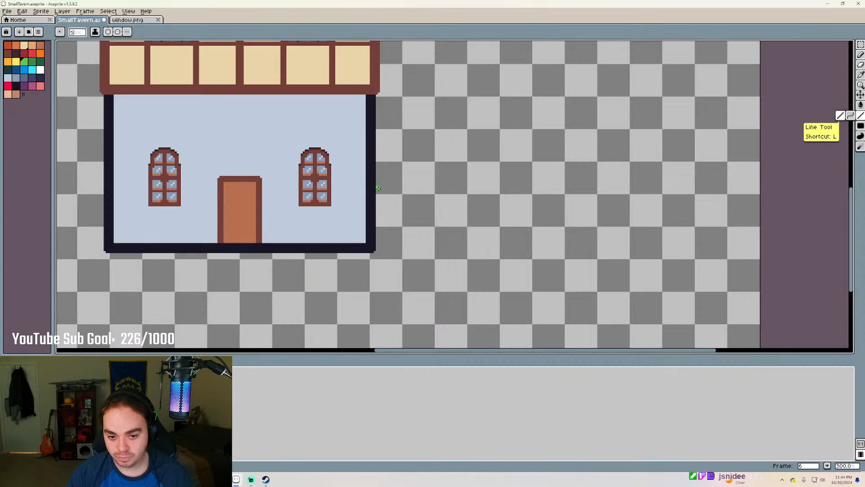
{"action": "left_click_drag", "start_coordinate": [378, 189], "coordinate": [761, 189]}
{"action": "scroll", "coordinate": [653, 192], "scroll_direction": "down", "scroll_amount": 1}
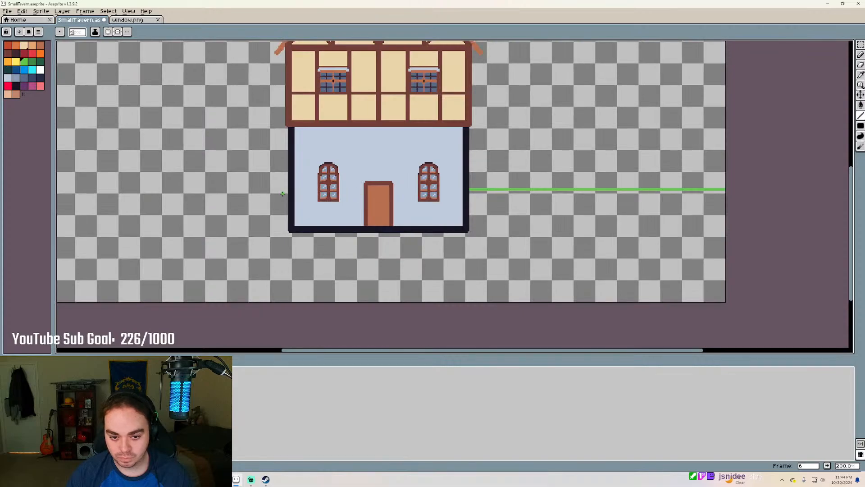
{"action": "scroll", "coordinate": [272, 196], "scroll_direction": "up", "scroll_amount": 1}
{"action": "key", "text": "ctrl+z"}
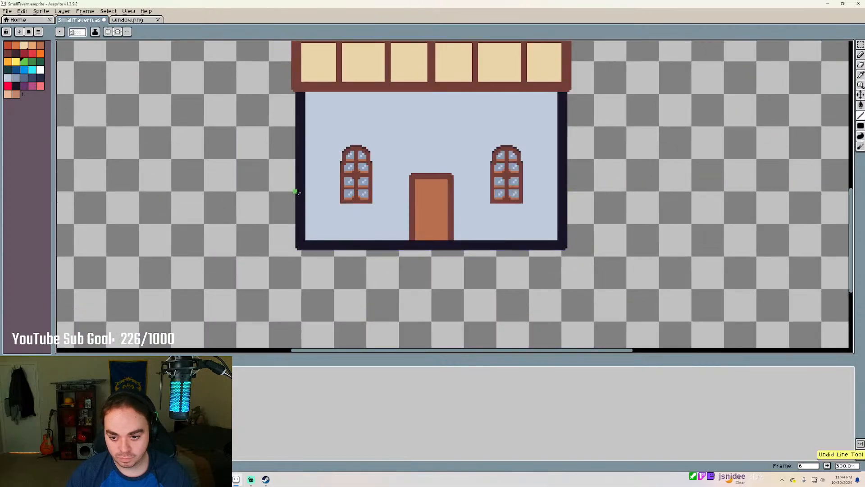
{"action": "left_click", "coordinate": [108, 32]}
{"action": "scroll", "coordinate": [679, 190], "scroll_direction": "up", "scroll_amount": 1}
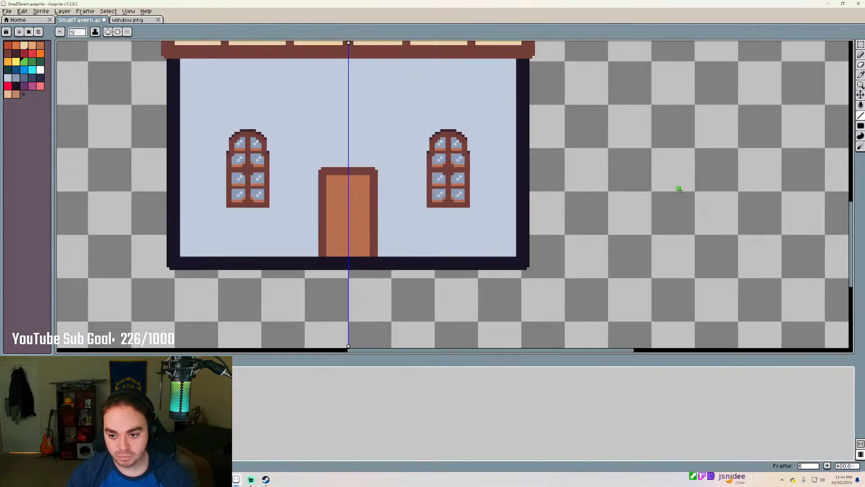
{"action": "mouse_move", "coordinate": [531, 180]}
{"action": "left_mouse_down"}
{"action": "mouse_move", "coordinate": [736, 182]}
{"action": "mouse_move", "coordinate": [557, 189]}
{"action": "mouse_move", "coordinate": [695, 187]}
{"action": "left_mouse_up"}
{"action": "scroll", "coordinate": [634, 187], "scroll_direction": "down", "scroll_amount": 2}
{"action": "scroll", "coordinate": [556, 190], "scroll_direction": "down", "scroll_amount": 1}
{"action": "scroll", "coordinate": [695, 189], "scroll_direction": "up", "scroll_amount": 1}
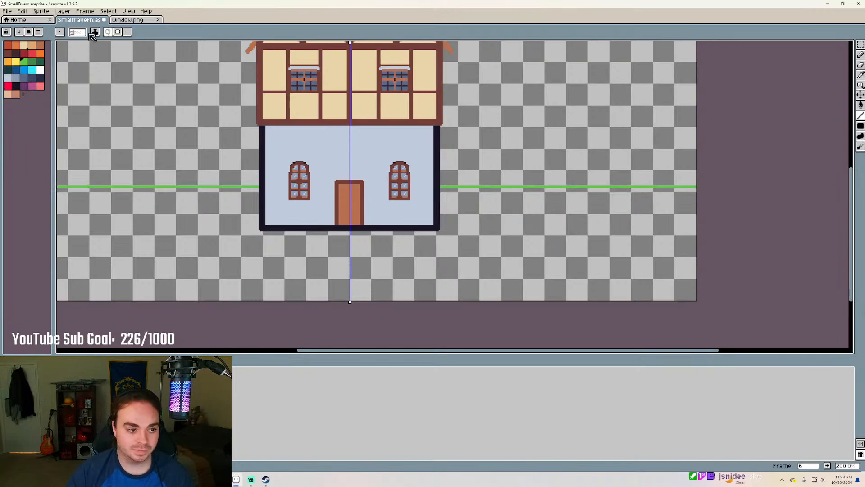
Change the drawing colour to slate blue for the area below the tavern
{"action": "left_click", "coordinate": [9, 79]}
{"action": "left_click", "coordinate": [25, 79]}
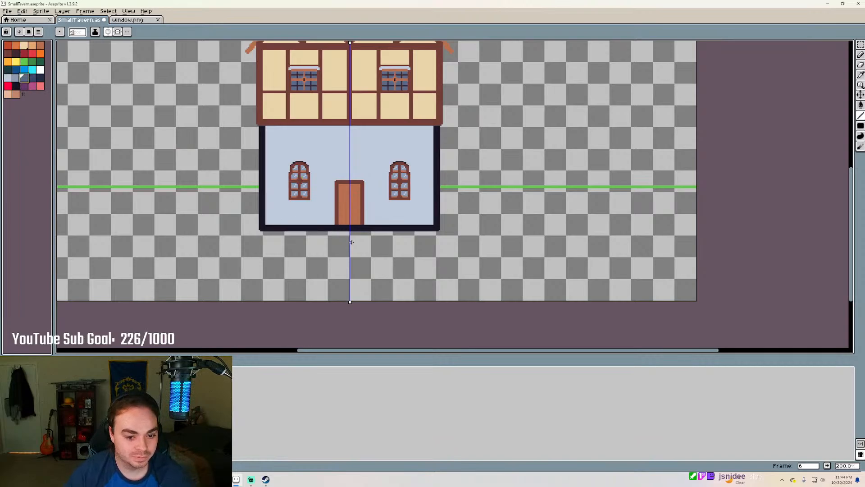
{"action": "scroll", "coordinate": [392, 239], "scroll_direction": "up", "scroll_amount": 2}
{"action": "scroll", "coordinate": [510, 221], "scroll_direction": "down", "scroll_amount": 1}
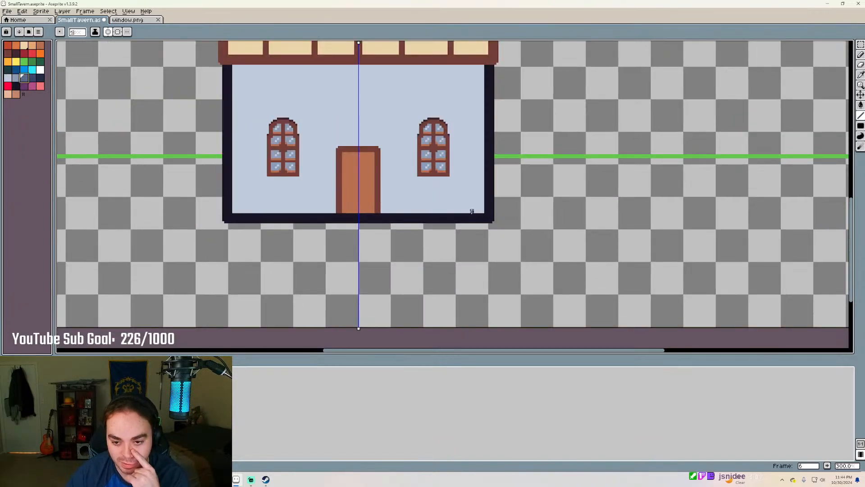
{"action": "scroll", "coordinate": [486, 249], "scroll_direction": "down", "scroll_amount": 1}
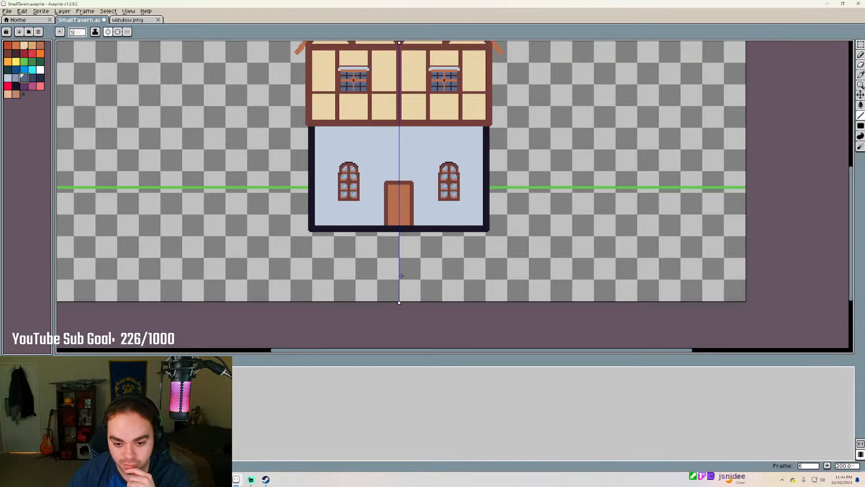
Try a slate blue line near the canvas's lower edge and another level with the tavern's base
{"action": "left_click_drag", "start_coordinate": [401, 277], "coordinate": [746, 276]}
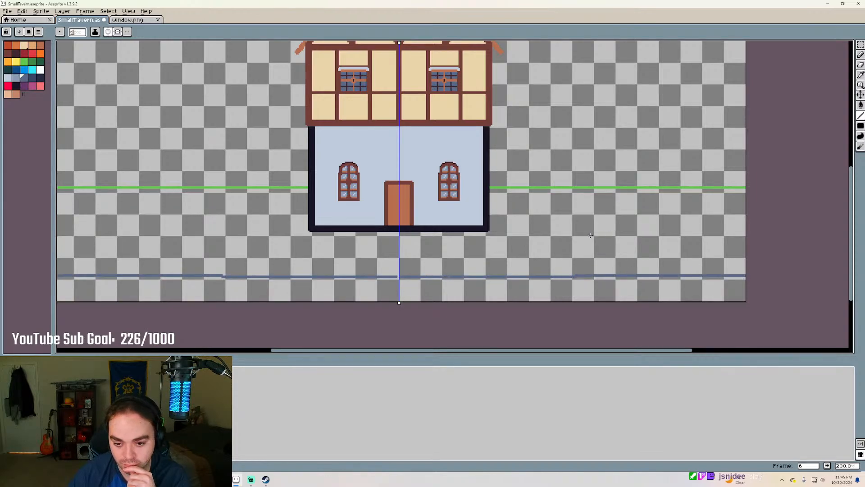
{"action": "key", "text": "ctrl+z"}
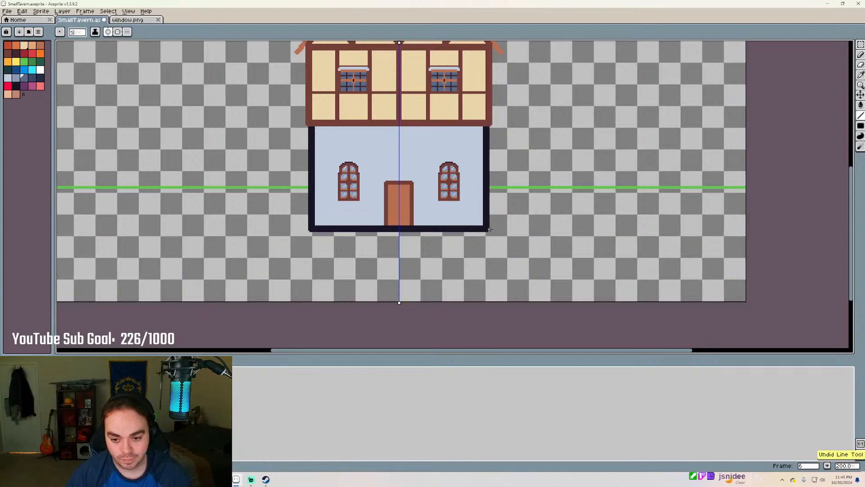
{"action": "scroll", "coordinate": [490, 229], "scroll_direction": "up", "scroll_amount": 3}
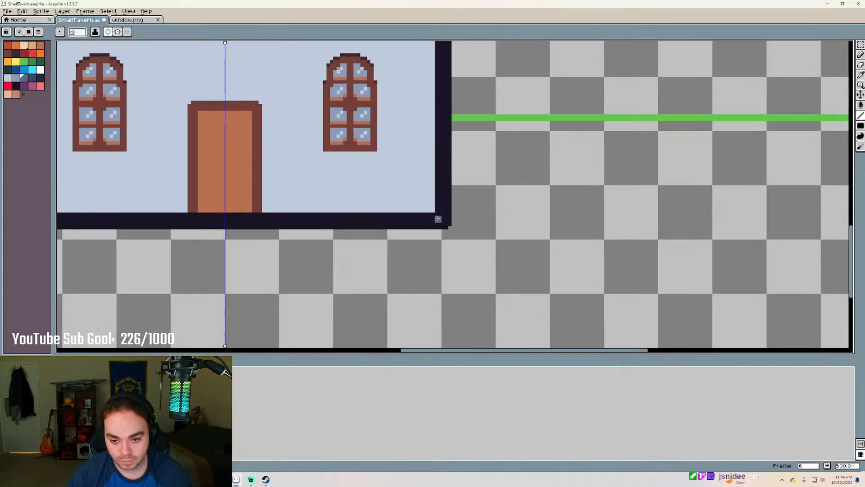
{"action": "scroll", "coordinate": [438, 219], "scroll_direction": "down", "scroll_amount": 3}
{"action": "scroll", "coordinate": [473, 207], "scroll_direction": "up", "scroll_amount": 3}
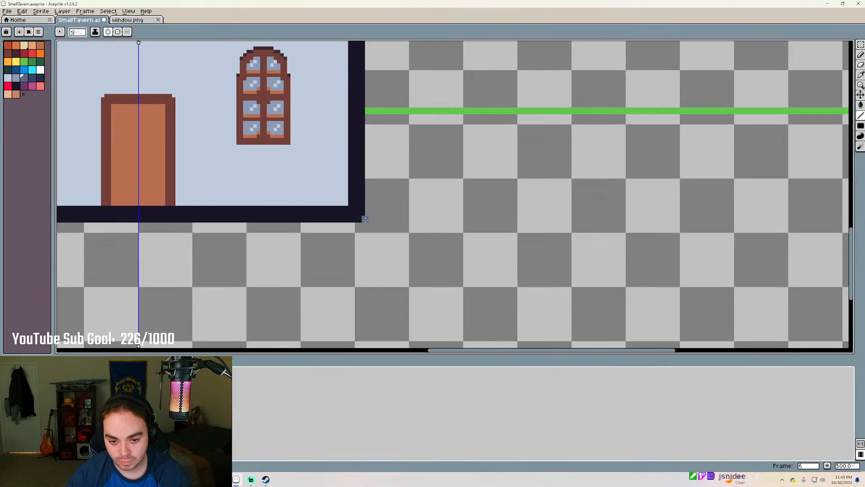
{"action": "scroll", "coordinate": [370, 221], "scroll_direction": "down", "scroll_amount": 2}
{"action": "left_click_drag", "start_coordinate": [370, 221], "coordinate": [801, 221]}
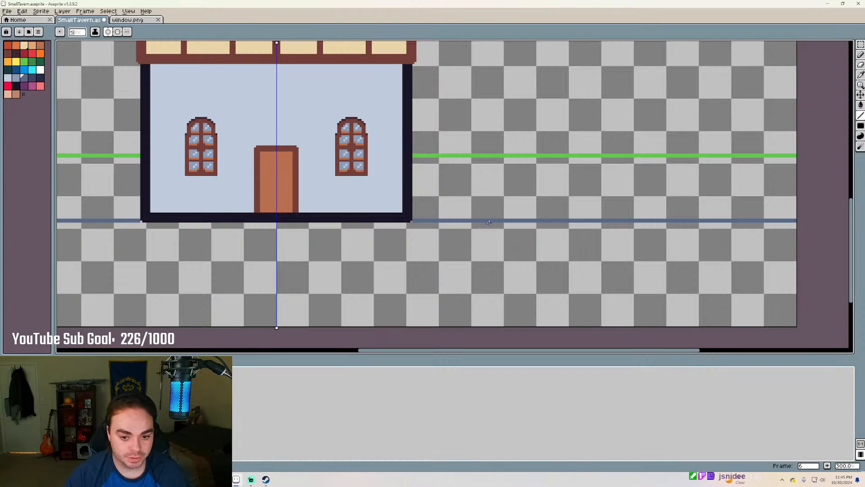
{"action": "key", "text": "v"}
{"action": "key", "text": "ctrl+z"}
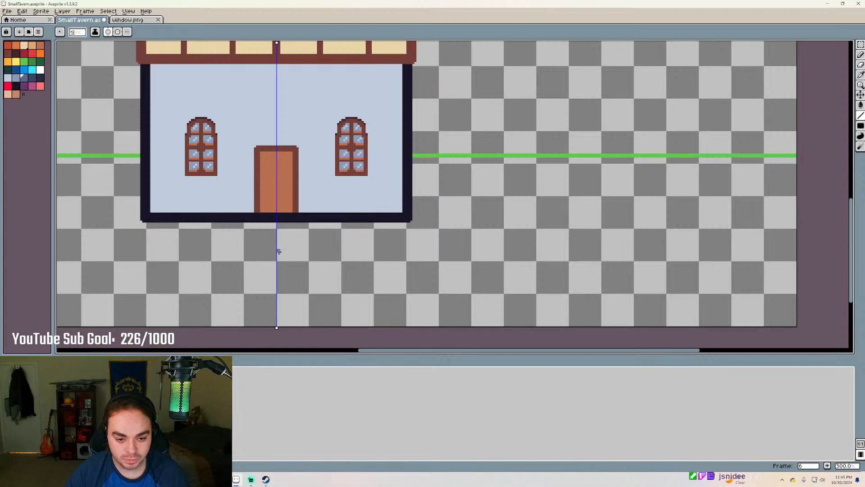
Draw a horizontal slate blue line across the canvas a little below the tavern and fill the area beneath it
{"action": "left_click_drag", "start_coordinate": [278, 251], "coordinate": [800, 251]}
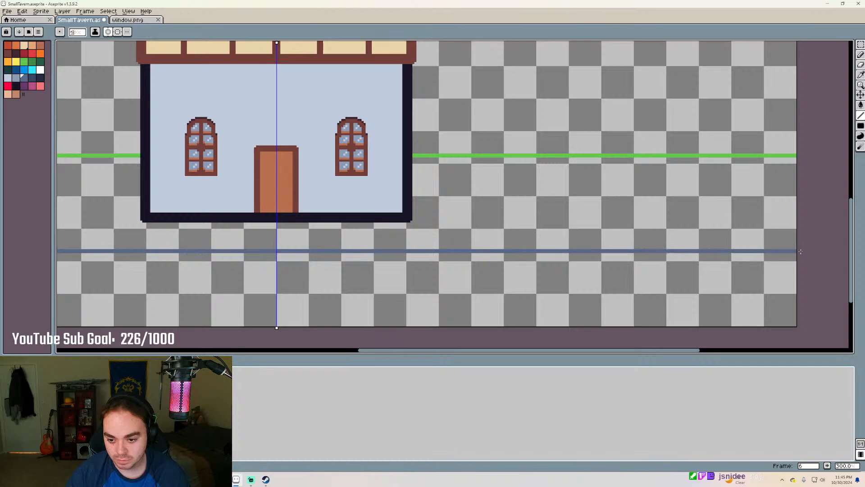
{"action": "left_click", "coordinate": [861, 105]}
{"action": "left_click", "coordinate": [658, 283]}
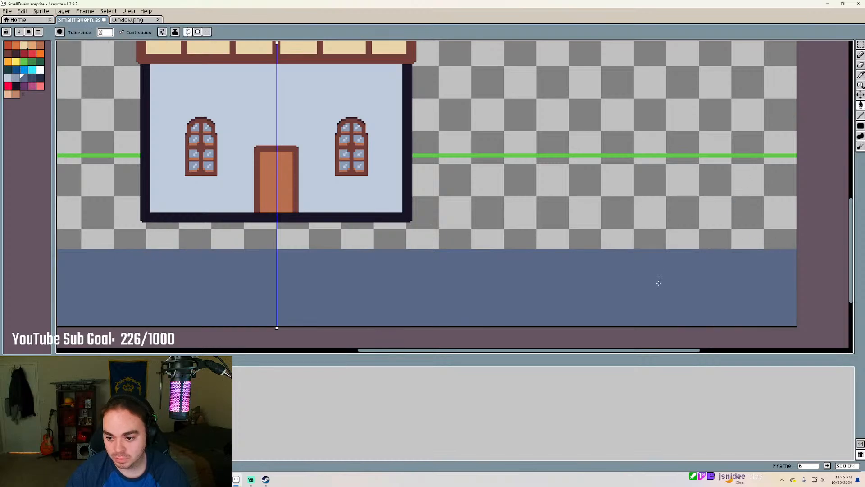
{"action": "scroll", "coordinate": [445, 219], "scroll_direction": "down", "scroll_amount": 1}
{"action": "scroll", "coordinate": [479, 186], "scroll_direction": "up", "scroll_amount": 1}
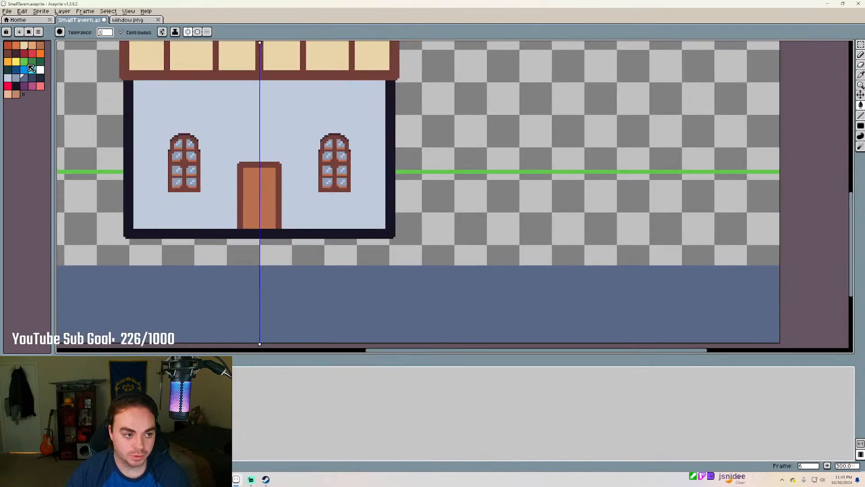
Recolour the ground line dark green and fill the band between it and the slate blue strip with light green
{"action": "left_click", "coordinate": [25, 63]}
{"action": "left_click", "coordinate": [32, 61]}
{"action": "left_click", "coordinate": [525, 215]}
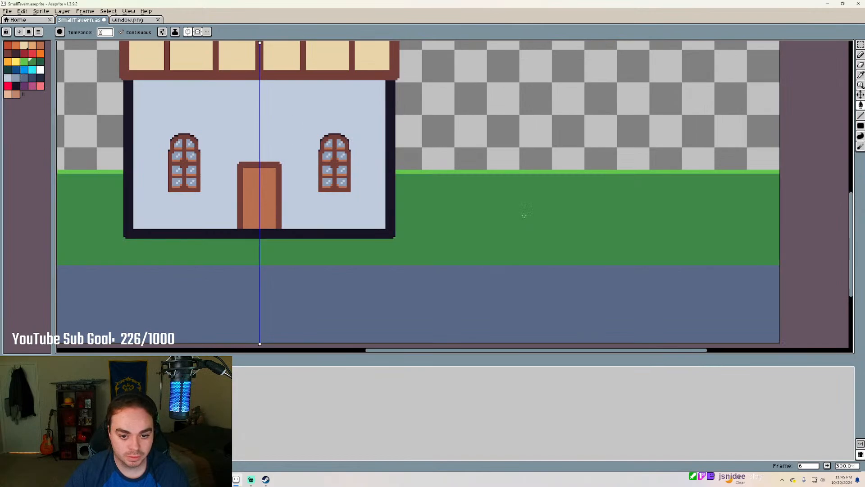
{"action": "scroll", "coordinate": [549, 198], "scroll_direction": "down", "scroll_amount": 1}
{"action": "key", "text": "ctrl+z"}
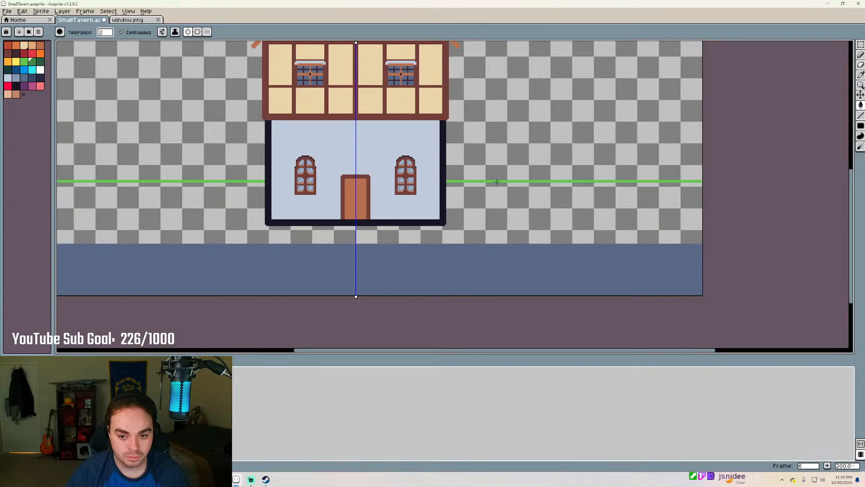
{"action": "left_click", "coordinate": [494, 208]}
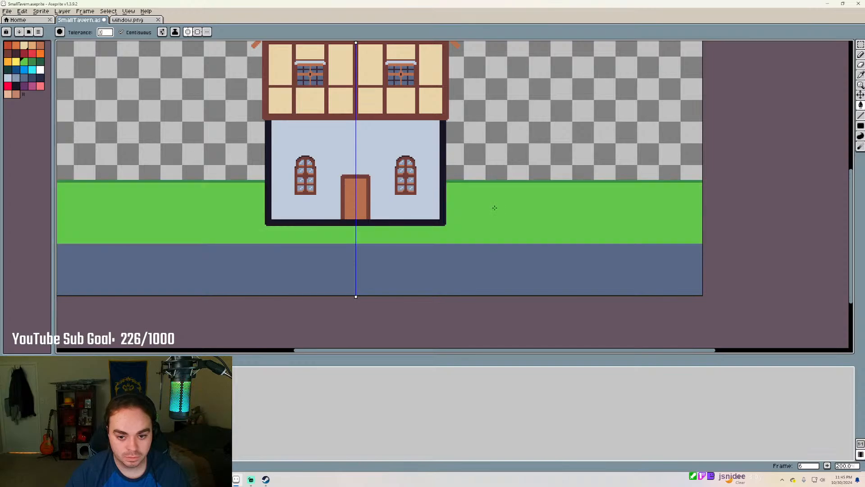
{"action": "scroll", "coordinate": [548, 249], "scroll_direction": "down", "scroll_amount": 2}
{"action": "scroll", "coordinate": [607, 148], "scroll_direction": "up", "scroll_amount": 2}
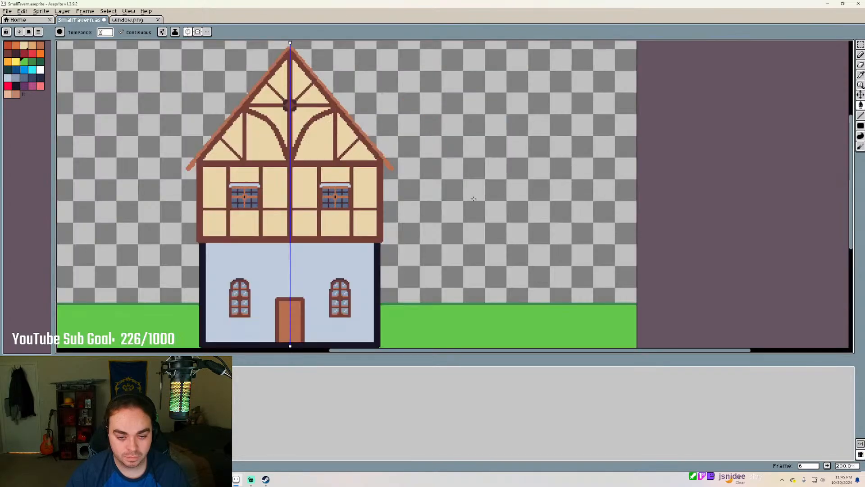
{"action": "scroll", "coordinate": [552, 331], "scroll_direction": "up", "scroll_amount": 1}
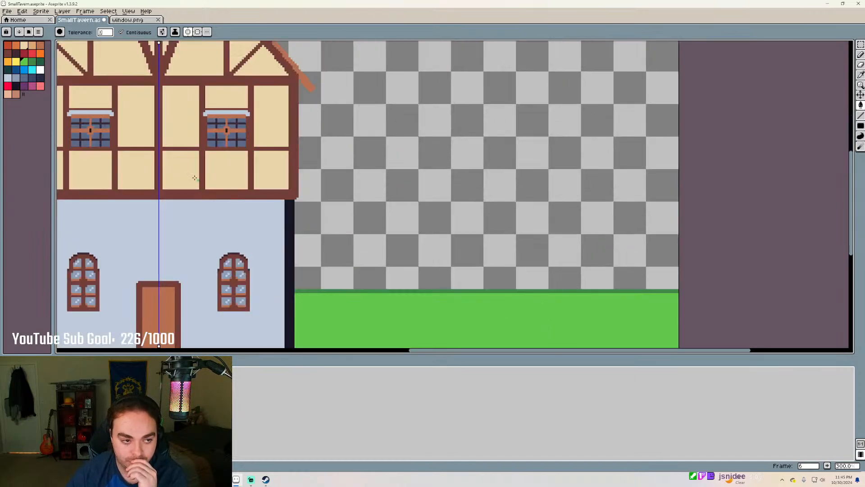
{"action": "key", "text": "b"}
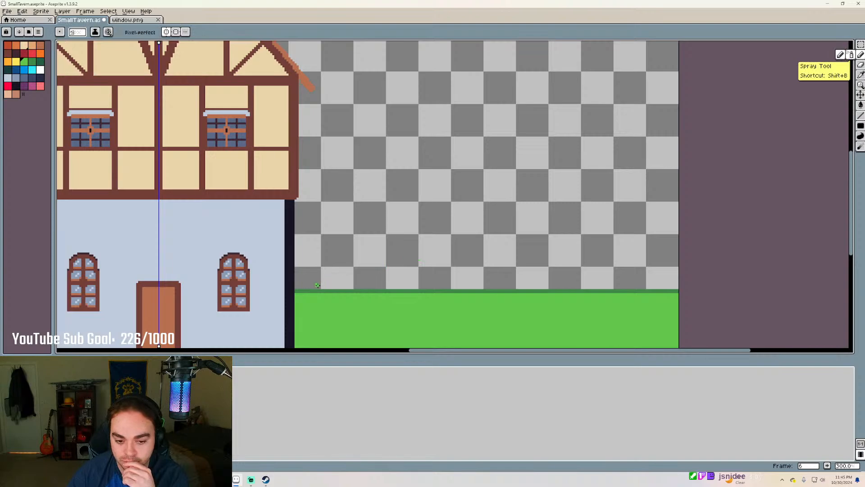
{"action": "mouse_move", "coordinate": [315, 287]}
{"action": "left_mouse_down"}
{"action": "mouse_move", "coordinate": [337, 266]}
{"action": "mouse_move", "coordinate": [404, 247]}
{"action": "mouse_move", "coordinate": [489, 244]}
{"action": "left_mouse_up"}
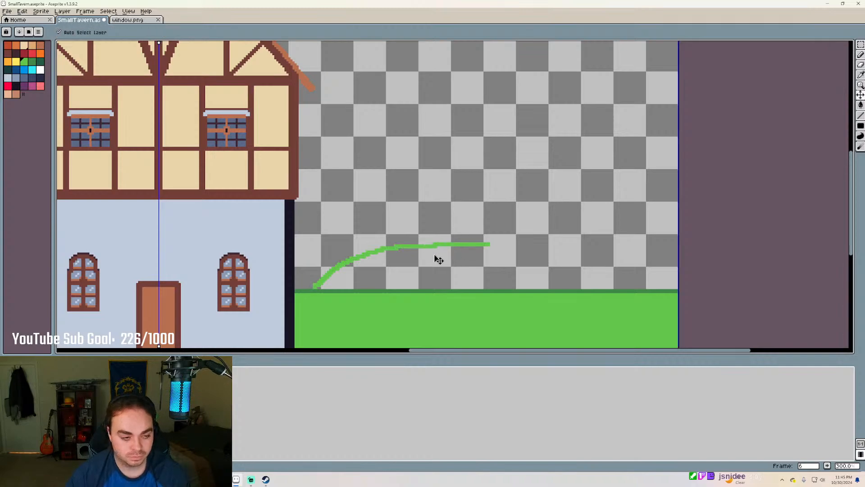
{"action": "key", "text": "ctrl+z"}
Draw dark green outlines of two overlapping hills on the horizon, from the tavern's right wall to the canvas's right edge
{"action": "left_click", "coordinate": [41, 61]}
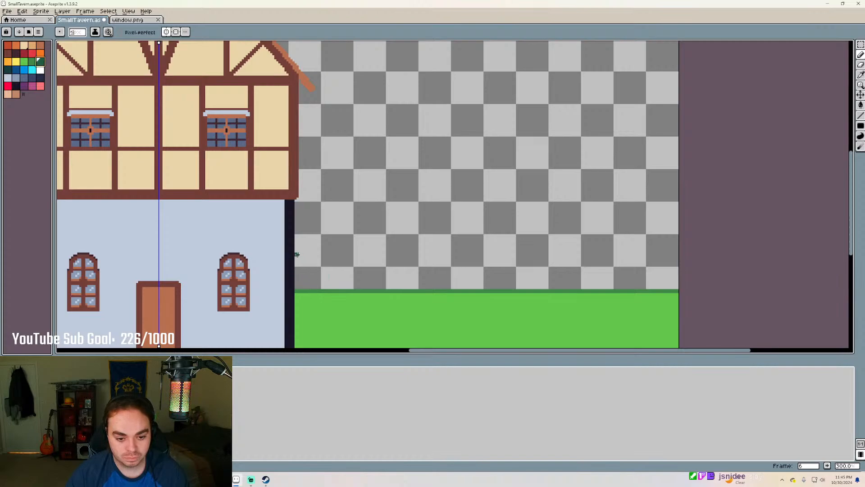
{"action": "mouse_move", "coordinate": [297, 254]}
{"action": "left_mouse_down"}
{"action": "mouse_move", "coordinate": [386, 236]}
{"action": "mouse_move", "coordinate": [450, 237]}
{"action": "mouse_move", "coordinate": [499, 243]}
{"action": "mouse_move", "coordinate": [600, 285]}
{"action": "left_mouse_up"}
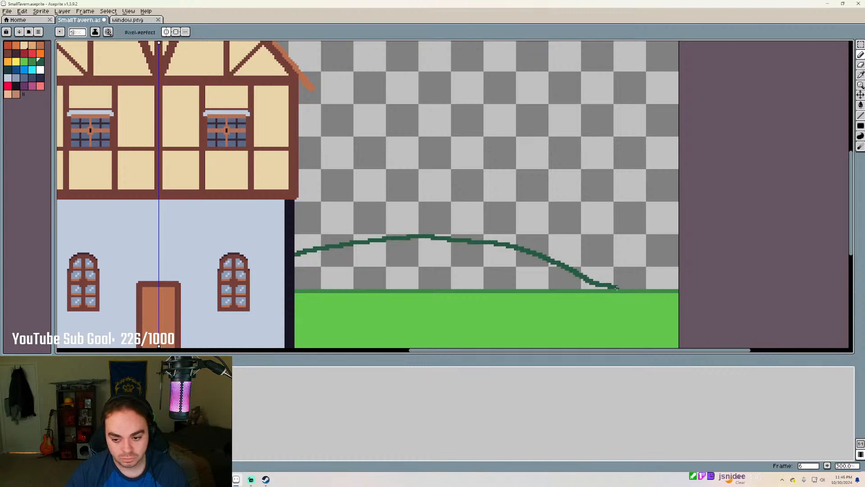
{"action": "left_click_drag", "start_coordinate": [549, 254], "coordinate": [678, 261]}
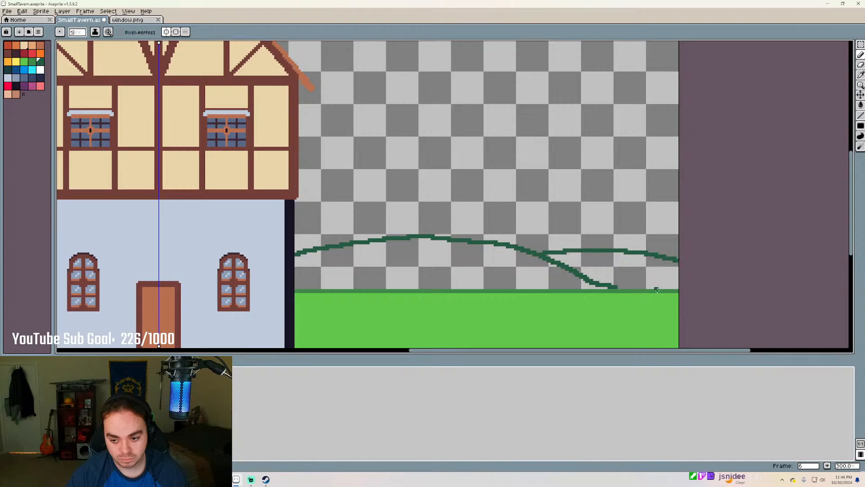
Change the drawing colour to dark teal for the farther hill beside the canvas edge
{"action": "scroll", "coordinate": [657, 290], "scroll_direction": "up", "scroll_amount": 9}
{"action": "scroll", "coordinate": [364, 143], "scroll_direction": "down", "scroll_amount": 3}
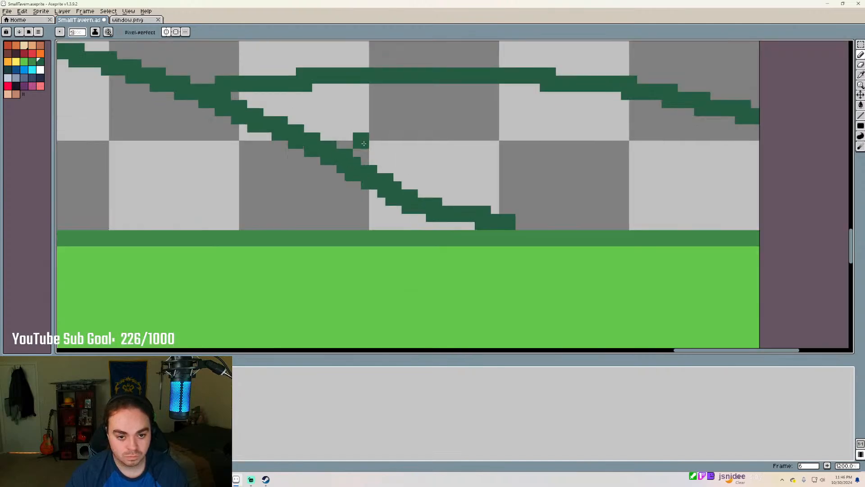
{"action": "scroll", "coordinate": [312, 60], "scroll_direction": "up", "scroll_amount": 1}
{"action": "left_click", "coordinate": [7, 69]}
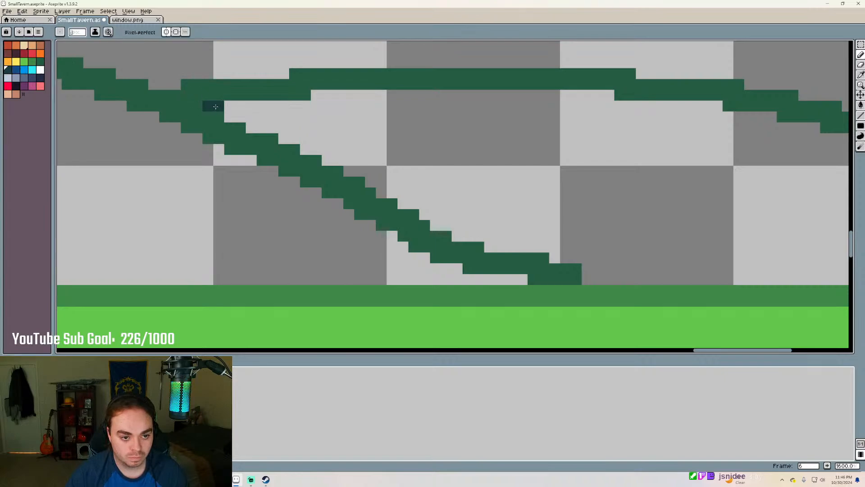
{"action": "mouse_move", "coordinate": [216, 107]}
{"action": "left_mouse_down"}
{"action": "mouse_move", "coordinate": [294, 140]}
{"action": "mouse_move", "coordinate": [327, 166]}
{"action": "mouse_move", "coordinate": [360, 174]}
{"action": "mouse_move", "coordinate": [390, 195]}
{"action": "left_mouse_up"}
{"action": "key", "text": "ctrl+z"}
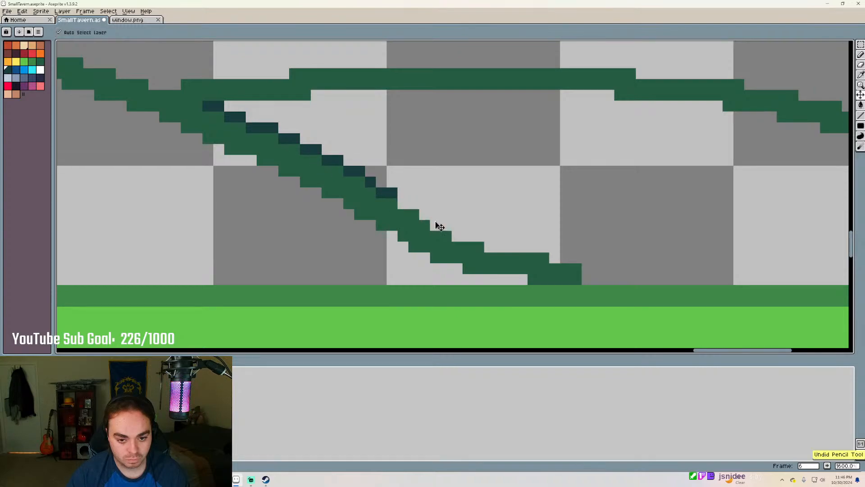
{"action": "key", "text": "ctrl+z"}
{"action": "key", "text": "ctrl+z"}
{"action": "key", "text": "ctrl+z"}
{"action": "key", "text": "ctrl+z"}
{"action": "key", "text": "ctrl+z"}
{"action": "key", "text": "ctrl+z"}
{"action": "key", "text": "ctrl+z"}
{"action": "key", "text": "ctrl+z"}
{"action": "key", "text": "ctrl+z"}
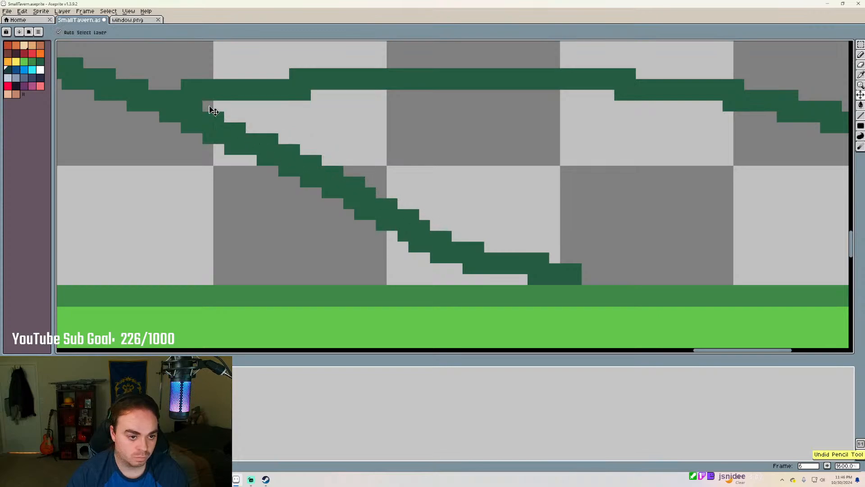
Mark where the two hill outlines meet in dark teal, and fill the farther hill's outline and interior with it
{"action": "left_click_drag", "start_coordinate": [196, 91], "coordinate": [186, 85]}
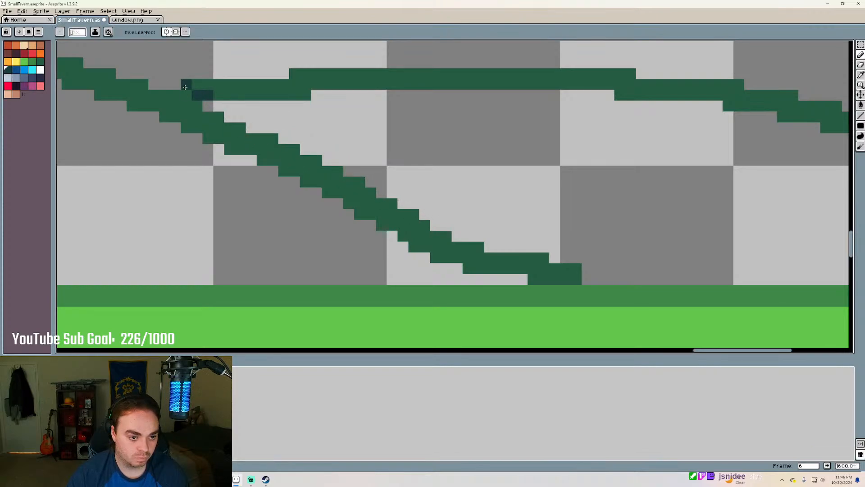
{"action": "scroll", "coordinate": [249, 124], "scroll_direction": "down", "scroll_amount": 1}
{"action": "scroll", "coordinate": [258, 142], "scroll_direction": "down", "scroll_amount": 1}
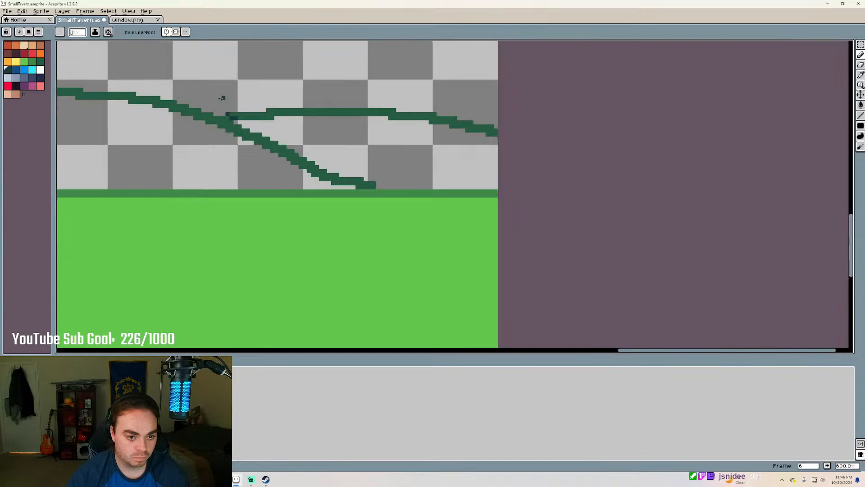
{"action": "key", "text": "g"}
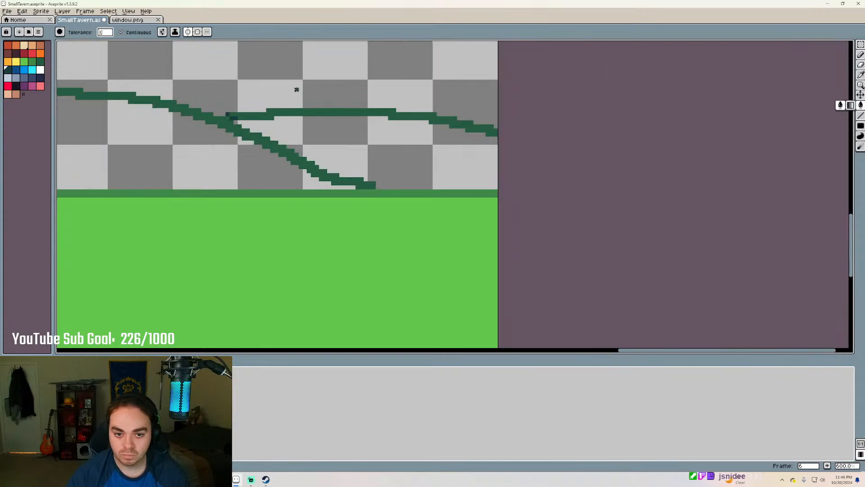
{"action": "left_click", "coordinate": [322, 113]}
{"action": "left_click", "coordinate": [349, 134]}
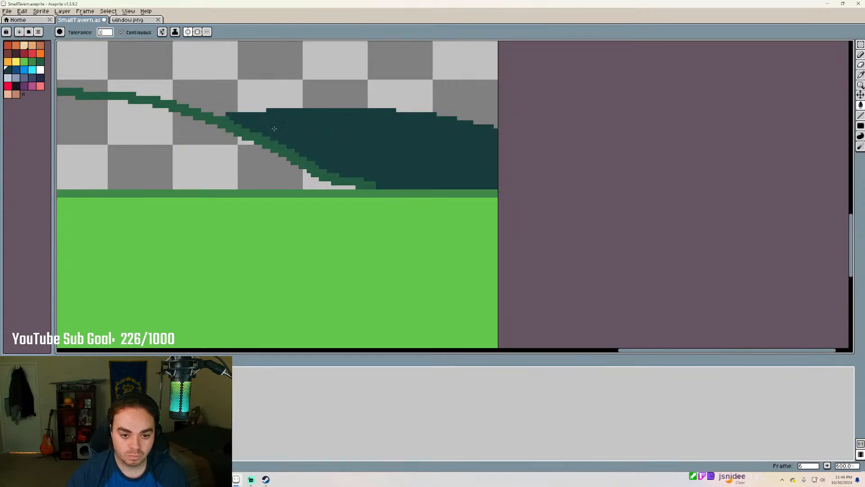
Fill the nearer hill beside the tavern with dark green
{"action": "left_click", "coordinate": [41, 62]}
{"action": "left_click", "coordinate": [180, 141]}
{"action": "scroll", "coordinate": [349, 158], "scroll_direction": "down", "scroll_amount": 3}
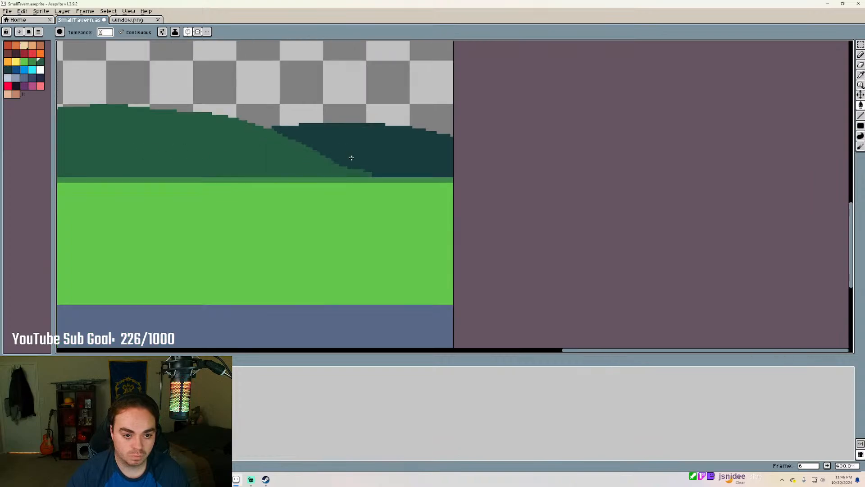
{"action": "scroll", "coordinate": [278, 115], "scroll_direction": "up", "scroll_amount": 2}
{"action": "scroll", "coordinate": [278, 115], "scroll_direction": "down", "scroll_amount": 1}
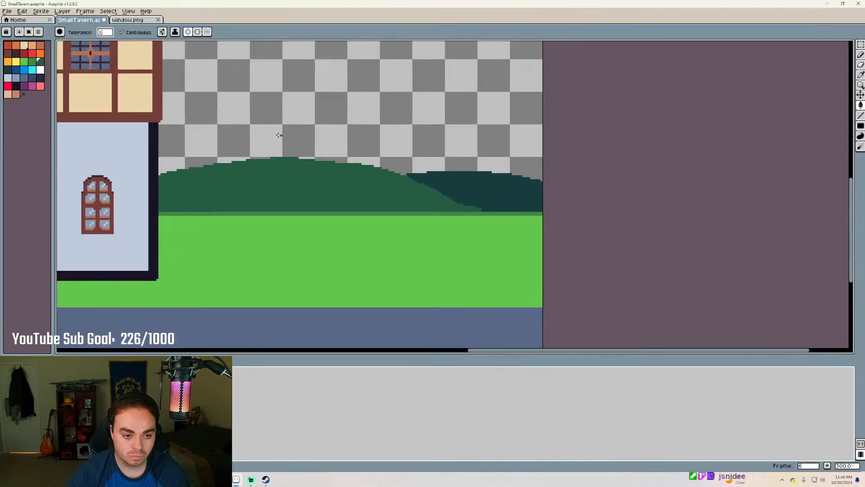
Extend the nearer hill's crest to the tavern wall with a nearly level dark green line and fill the gaps beneath it
{"action": "scroll", "coordinate": [154, 164], "scroll_direction": "up", "scroll_amount": 3}
{"action": "left_click", "coordinate": [860, 116]}
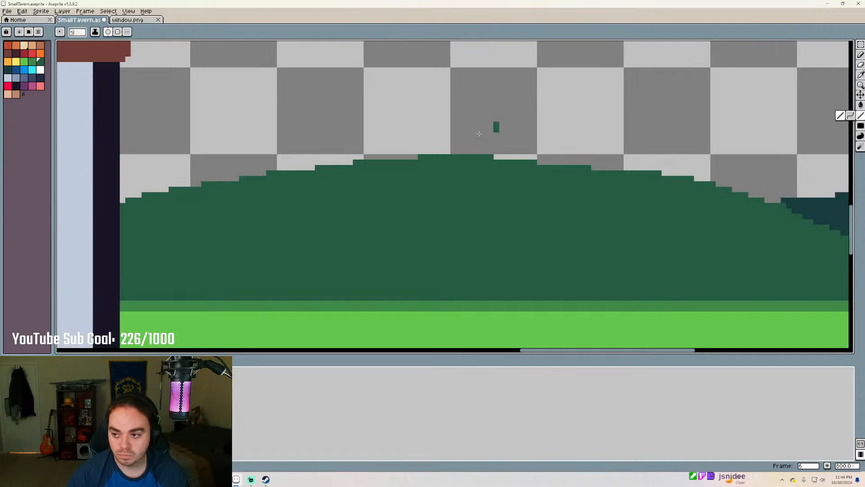
{"action": "left_click_drag", "start_coordinate": [408, 160], "coordinate": [126, 168]}
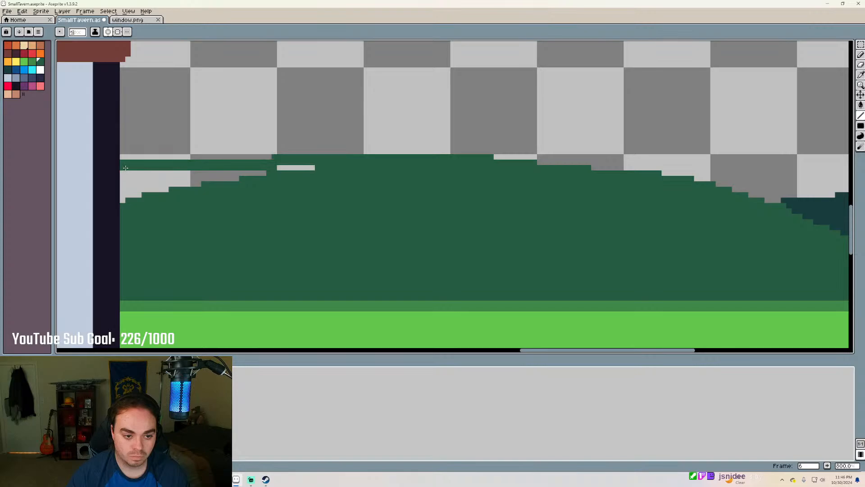
{"action": "left_click", "coordinate": [860, 105]}
{"action": "left_click", "coordinate": [296, 168]}
{"action": "left_click", "coordinate": [235, 173]}
{"action": "scroll", "coordinate": [330, 144], "scroll_direction": "down", "scroll_amount": 4}
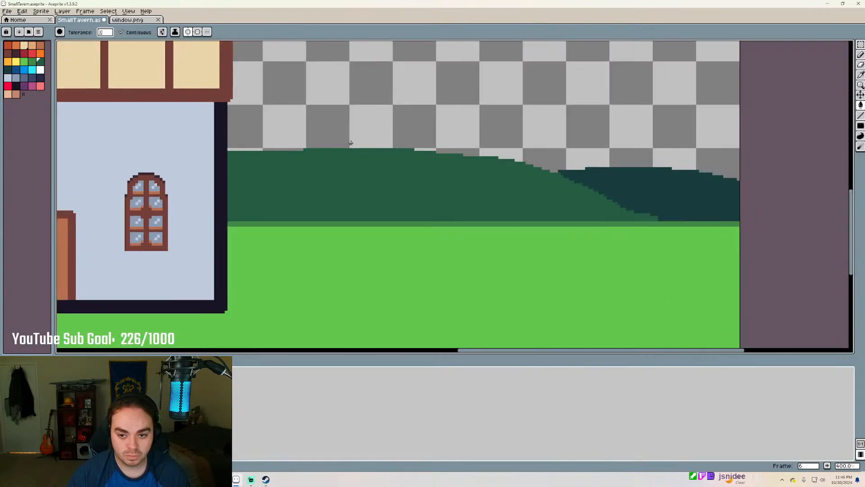
Fill the transparent sky around the tavern with bright cyan and turn off the symmetry
{"action": "scroll", "coordinate": [429, 149], "scroll_direction": "down", "scroll_amount": 1}
{"action": "scroll", "coordinate": [429, 149], "scroll_direction": "down", "scroll_amount": 4}
{"action": "scroll", "coordinate": [539, 171], "scroll_direction": "down", "scroll_amount": 1}
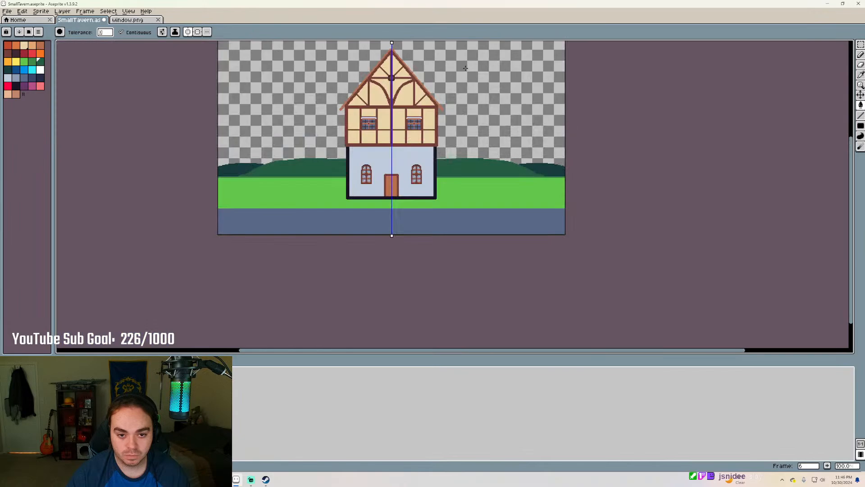
{"action": "scroll", "coordinate": [465, 68], "scroll_direction": "down", "scroll_amount": 2}
{"action": "scroll", "coordinate": [466, 69], "scroll_direction": "up", "scroll_amount": 4}
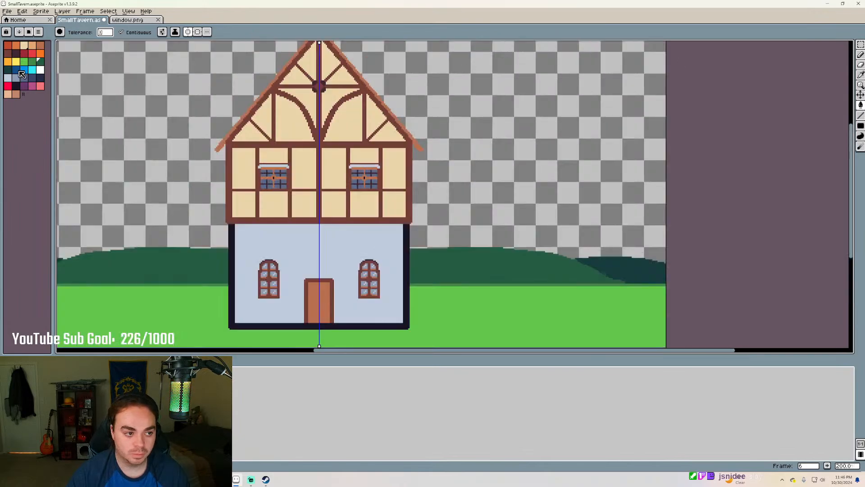
{"action": "left_click", "coordinate": [32, 70]}
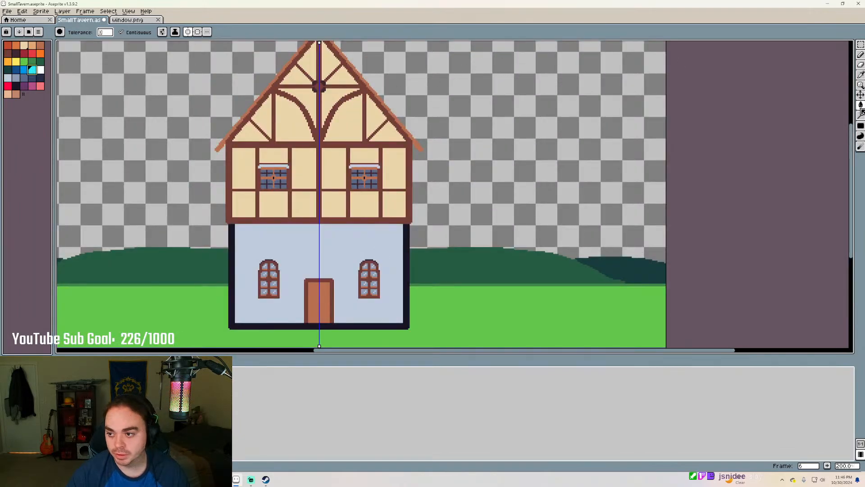
{"action": "left_click", "coordinate": [564, 169]}
{"action": "scroll", "coordinate": [561, 173], "scroll_direction": "down", "scroll_amount": 4}
{"action": "scroll", "coordinate": [552, 184], "scroll_direction": "up", "scroll_amount": 2}
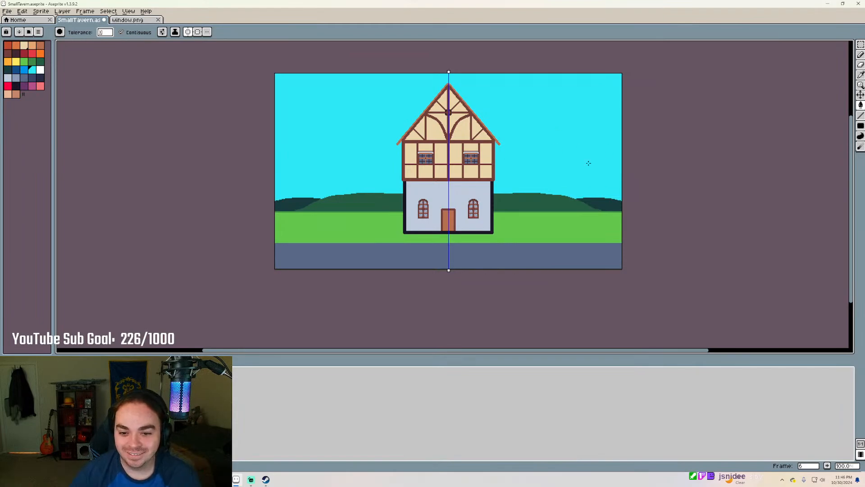
{"action": "left_click", "coordinate": [188, 33]}
{"action": "scroll", "coordinate": [615, 96], "scroll_direction": "up", "scroll_amount": 5}
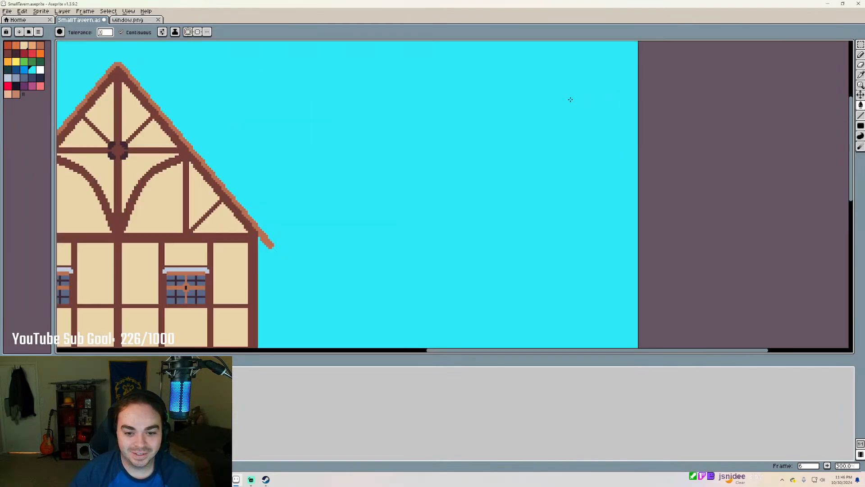
{"action": "left_click", "coordinate": [16, 86]}
{"action": "left_click", "coordinate": [307, 102]}
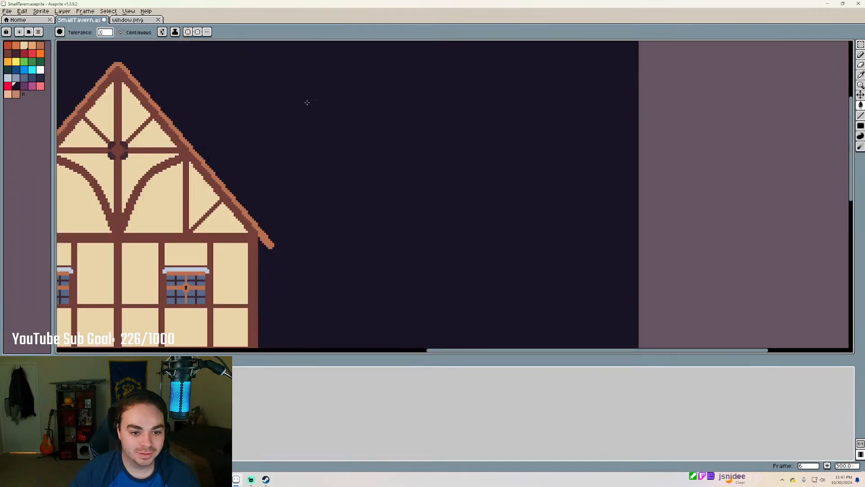
{"action": "key", "text": "ctrl+z"}
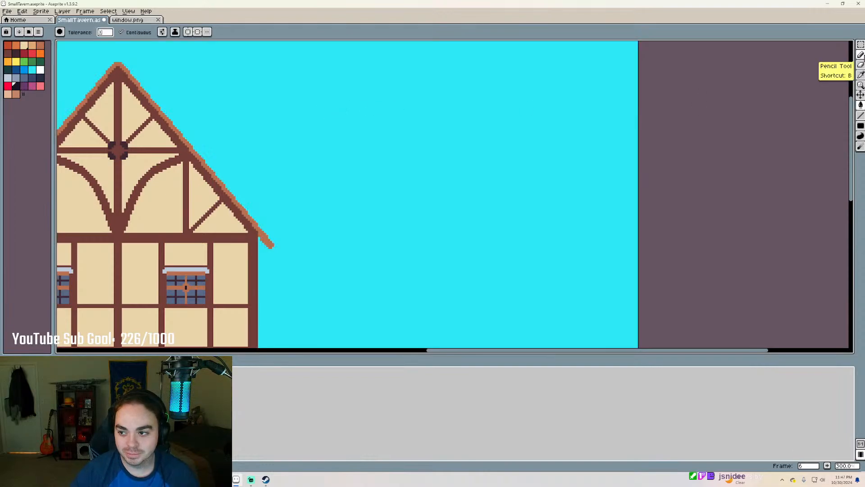
Draw two near-black flying birds in the sky right of the roof and a perched bird on the roof peak
{"action": "left_click", "coordinate": [860, 54]}
{"action": "left_click_drag", "start_coordinate": [264, 98], "coordinate": [328, 94]}
{"action": "scroll", "coordinate": [421, 128], "scroll_direction": "down", "scroll_amount": 4}
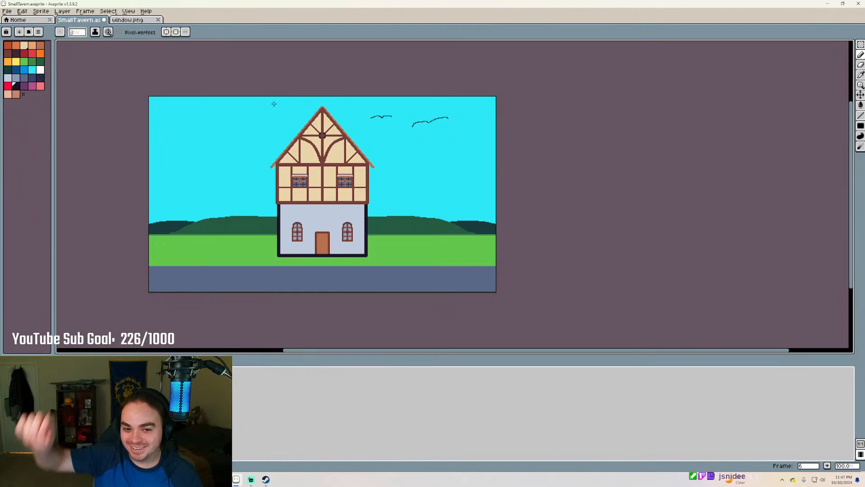
{"action": "scroll", "coordinate": [381, 97], "scroll_direction": "up", "scroll_amount": 2}
{"action": "scroll", "coordinate": [198, 106], "scroll_direction": "up", "scroll_amount": 1}
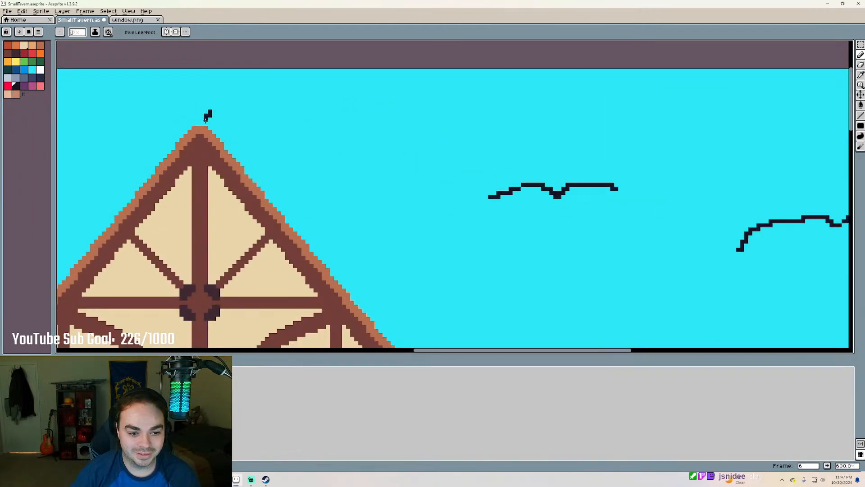
{"action": "left_click_drag", "start_coordinate": [208, 117], "coordinate": [214, 127]}
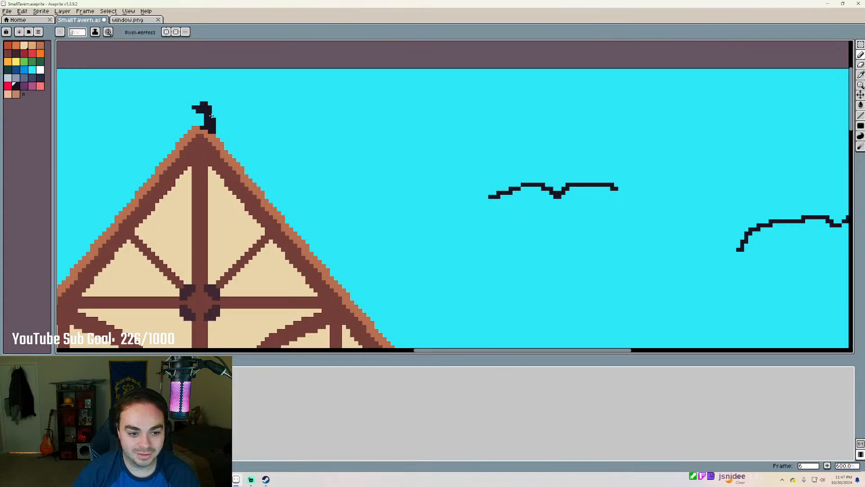
{"action": "scroll", "coordinate": [262, 125], "scroll_direction": "down", "scroll_amount": 1}
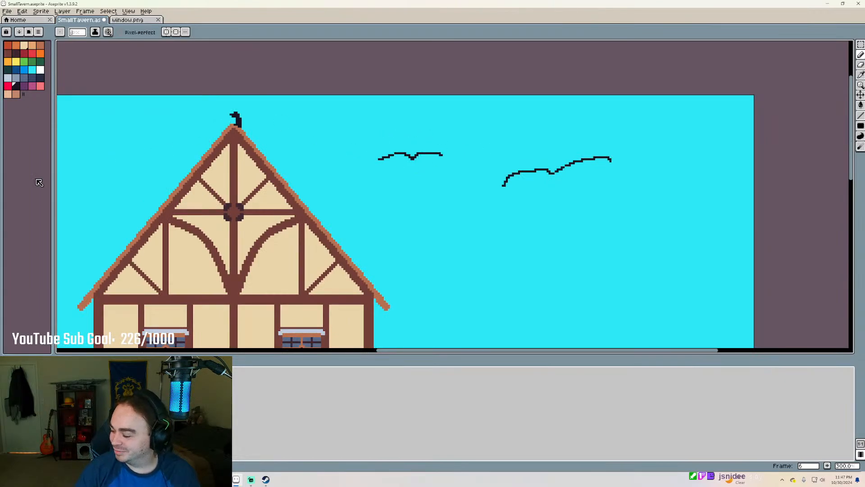
{"action": "key", "text": "1"}
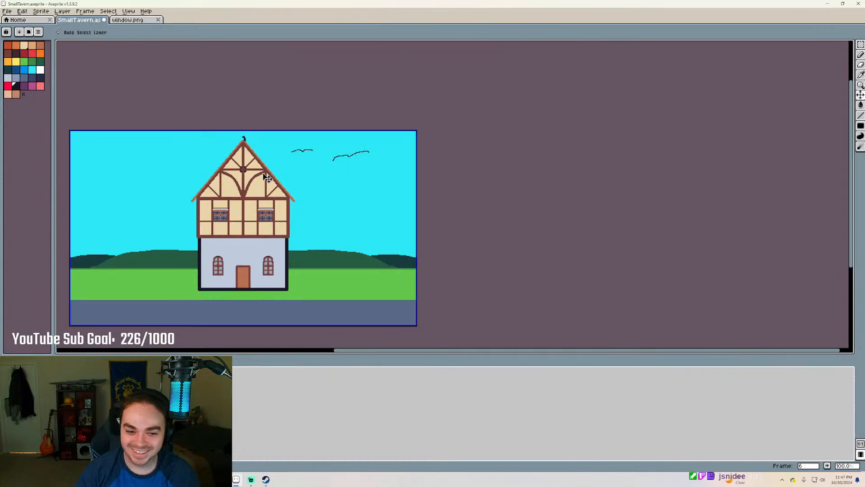
Undo the pencil strokes of the flying birds and the bird on the roof peak
{"action": "key", "text": "ctrl+z"}
{"action": "key", "text": "ctrl+z"}
{"action": "key", "text": "ctrl+z"}
{"action": "key", "text": "ctrl+z"}
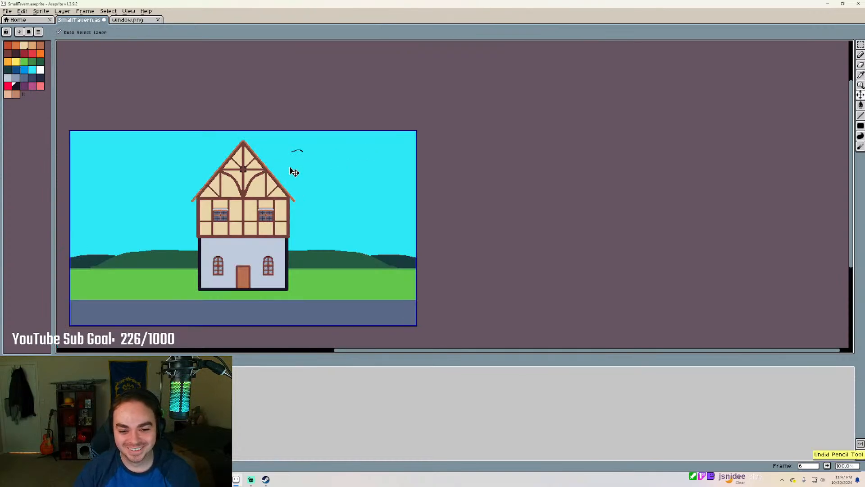
{"action": "scroll", "coordinate": [306, 156], "scroll_direction": "down", "scroll_amount": 1}
{"action": "scroll", "coordinate": [256, 205], "scroll_direction": "up", "scroll_amount": 1}
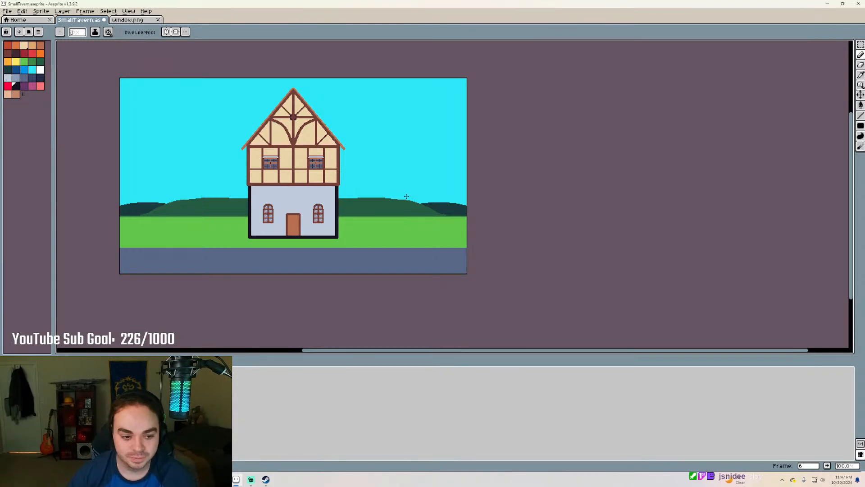
Extend the nearer hill's crest to the left canvas edge with a sloping dark green line and fill everything beneath it, including the teal hill
{"action": "scroll", "coordinate": [391, 186], "scroll_direction": "up", "scroll_amount": 2}
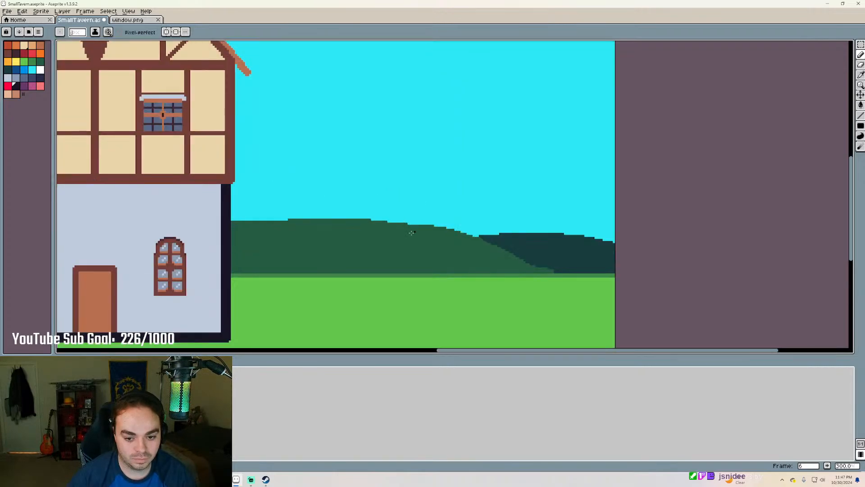
{"action": "scroll", "coordinate": [367, 231], "scroll_direction": "down", "scroll_amount": 2}
{"action": "scroll", "coordinate": [112, 243], "scroll_direction": "up", "scroll_amount": 4}
{"action": "scroll", "coordinate": [181, 220], "scroll_direction": "down", "scroll_amount": 3}
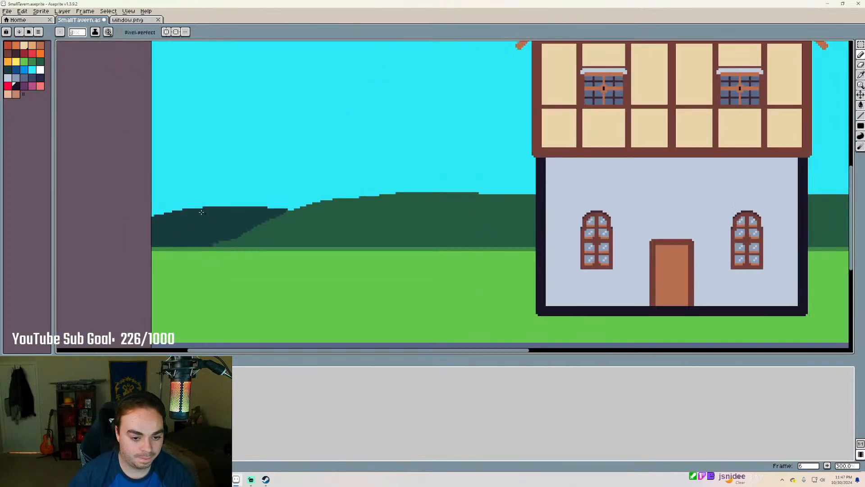
{"action": "scroll", "coordinate": [277, 193], "scroll_direction": "up", "scroll_amount": 2}
{"action": "left_click", "coordinate": [40, 61]}
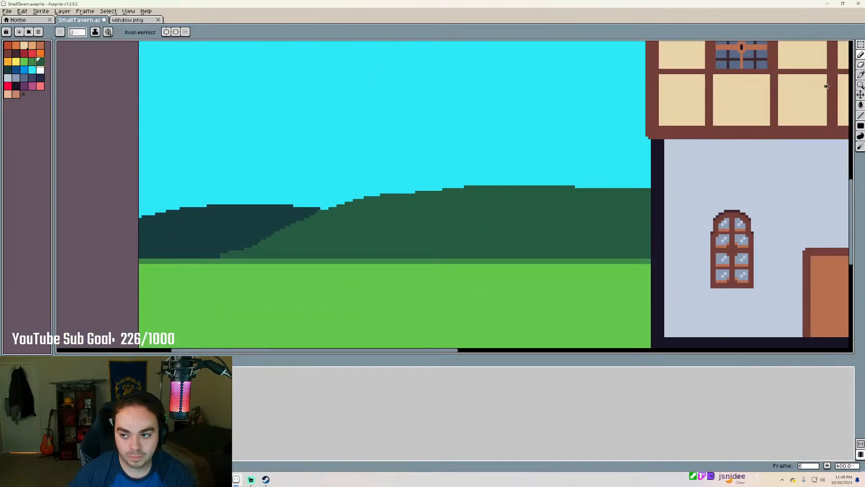
{"action": "left_click", "coordinate": [860, 115]}
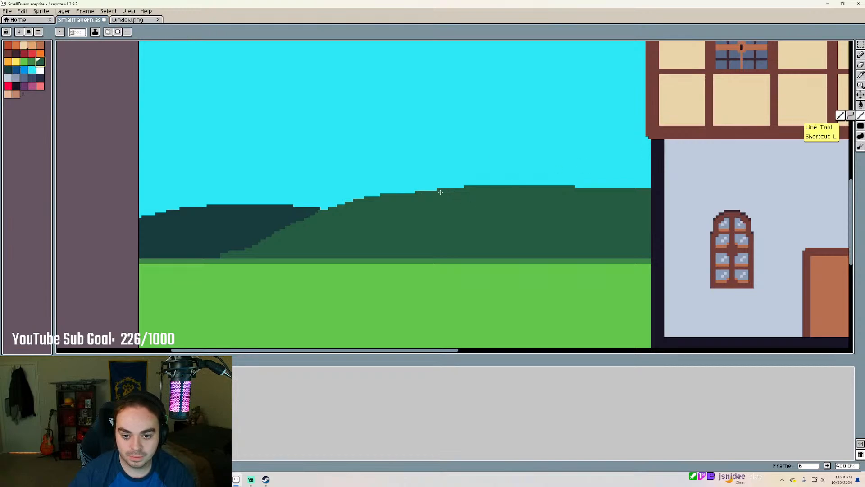
{"action": "left_click_drag", "start_coordinate": [416, 194], "coordinate": [140, 211]}
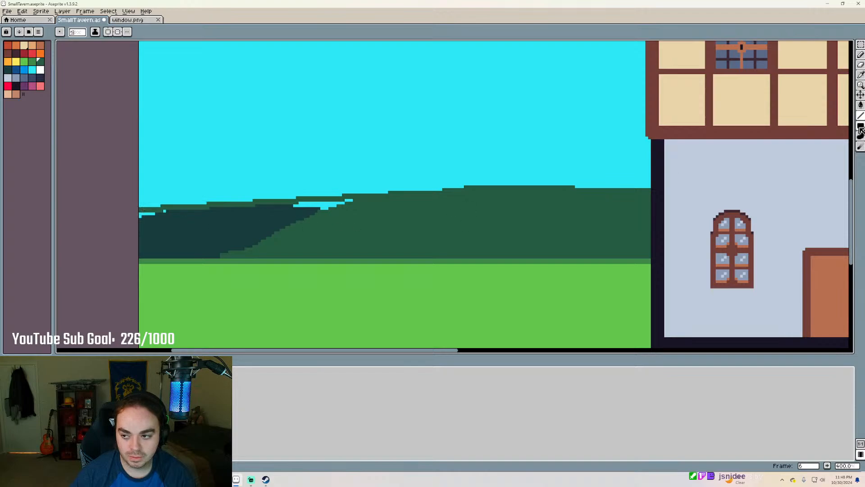
{"action": "left_click", "coordinate": [861, 105]}
{"action": "left_click", "coordinate": [300, 211]}
{"action": "left_click", "coordinate": [309, 207]}
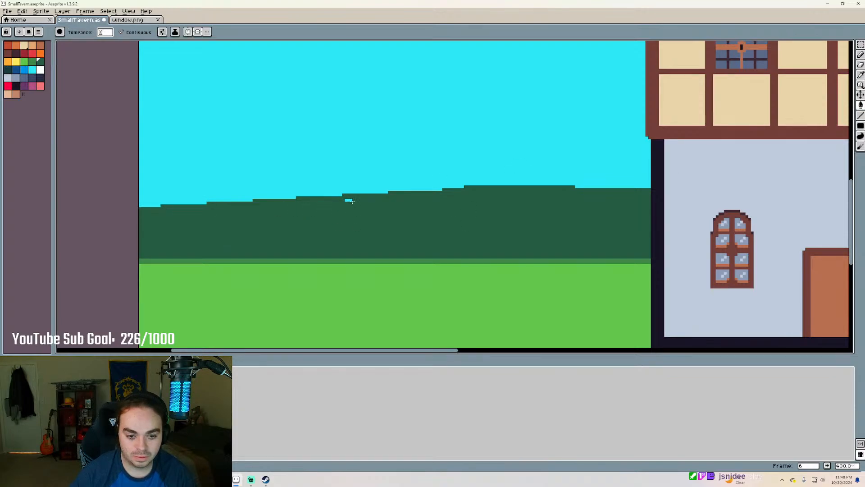
Draw a dark teal ridge line above the left hill from the canvas edge to the tavern wall and fill the gap beneath it
{"action": "left_click", "coordinate": [8, 69]}
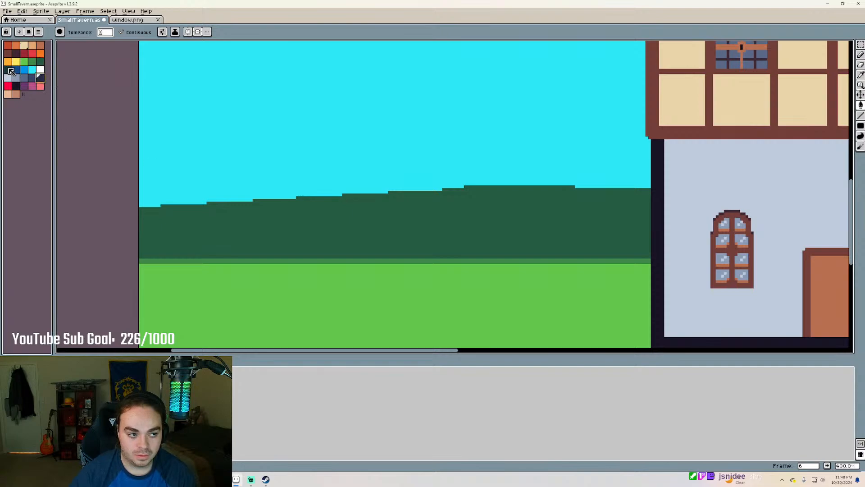
{"action": "scroll", "coordinate": [200, 134], "scroll_direction": "down", "scroll_amount": 1}
{"action": "key", "text": "l"}
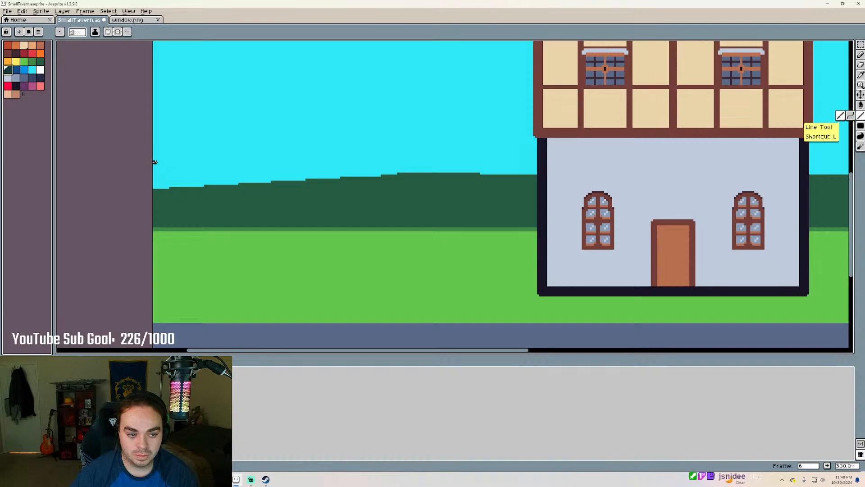
{"action": "mouse_move", "coordinate": [155, 162]}
{"action": "left_mouse_down"}
{"action": "mouse_move", "coordinate": [350, 174]}
{"action": "mouse_move", "coordinate": [287, 163]}
{"action": "mouse_move", "coordinate": [345, 167]}
{"action": "mouse_move", "coordinate": [349, 175]}
{"action": "mouse_move", "coordinate": [326, 178]}
{"action": "mouse_move", "coordinate": [344, 160]}
{"action": "mouse_move", "coordinate": [392, 172]}
{"action": "mouse_move", "coordinate": [419, 156]}
{"action": "mouse_move", "coordinate": [536, 167]}
{"action": "mouse_move", "coordinate": [534, 173]}
{"action": "left_mouse_up"}
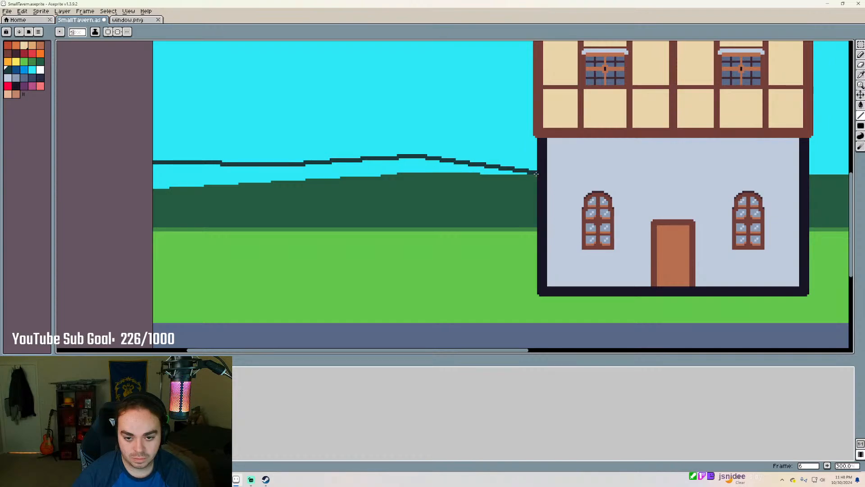
{"action": "left_click", "coordinate": [861, 104]}
{"action": "left_click", "coordinate": [412, 171]}
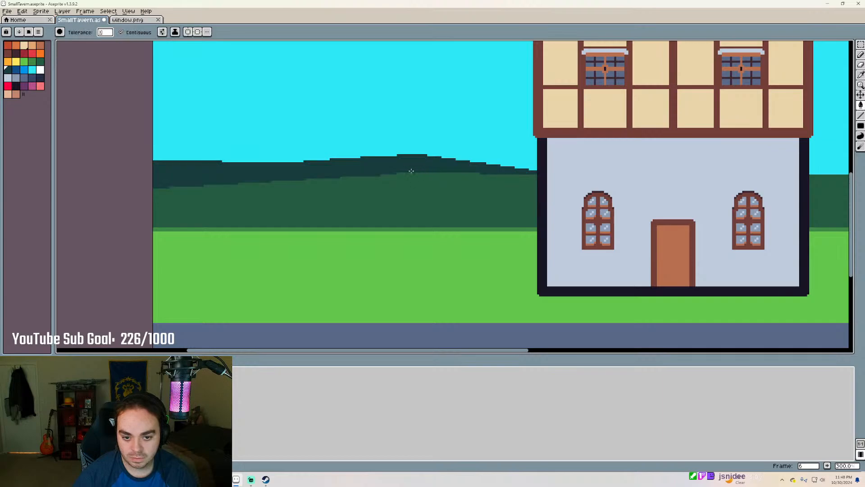
{"action": "scroll", "coordinate": [411, 171], "scroll_direction": "down", "scroll_amount": 2}
{"action": "scroll", "coordinate": [631, 144], "scroll_direction": "up", "scroll_amount": 2}
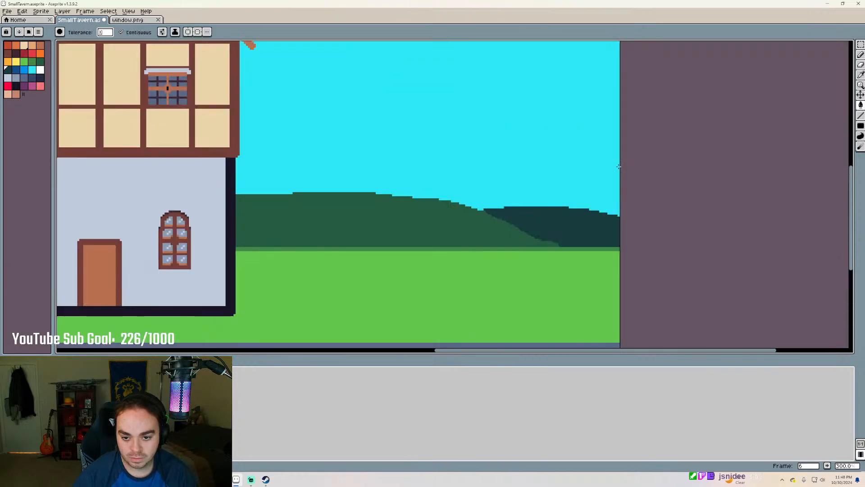
{"action": "left_click", "coordinate": [861, 116]}
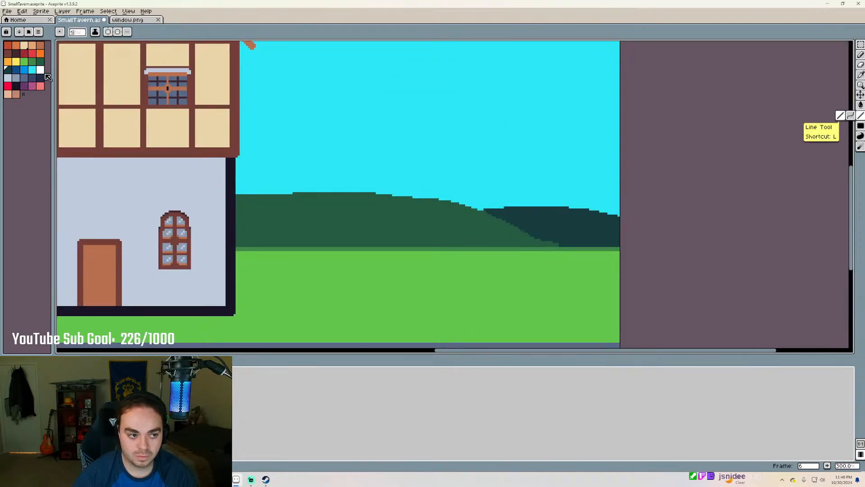
{"action": "left_click", "coordinate": [40, 61]}
{"action": "left_click_drag", "start_coordinate": [519, 227], "coordinate": [622, 233]}
{"action": "key", "text": "ctrl+z"}
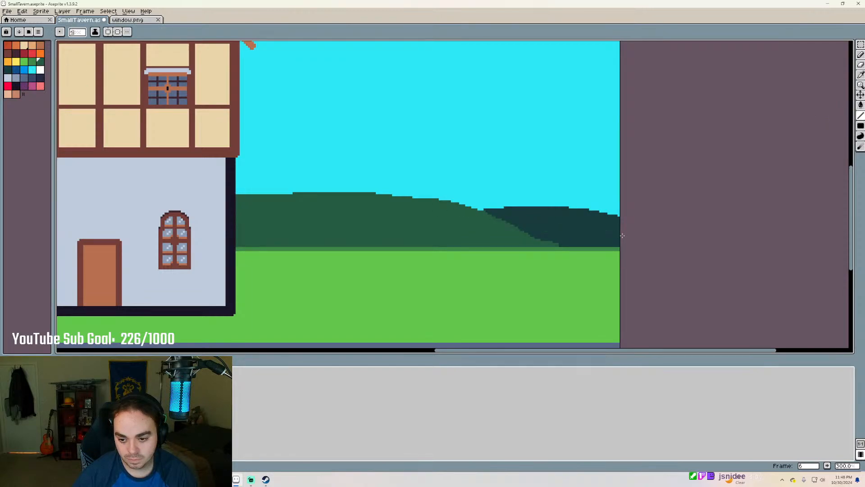
Outline a bright blue lake against the right canvas edge, from the foot of the hills curving down across the grass
{"action": "left_click", "coordinate": [24, 70]}
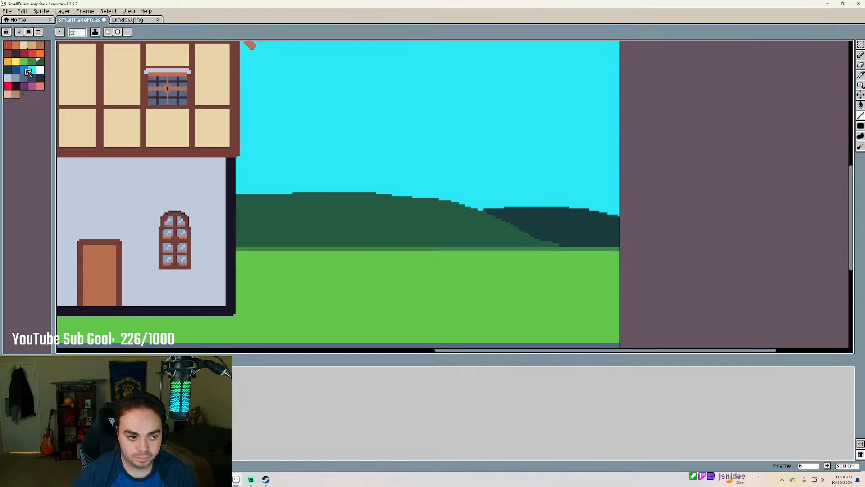
{"action": "scroll", "coordinate": [611, 261], "scroll_direction": "up", "scroll_amount": 3}
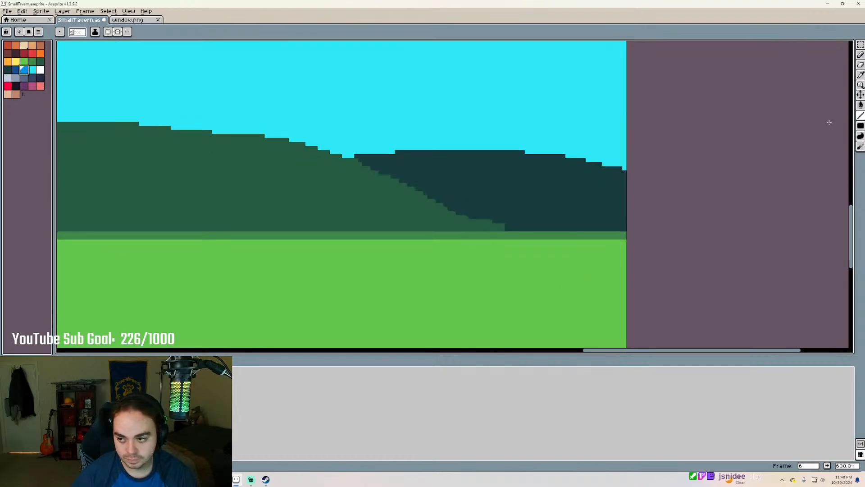
{"action": "left_click", "coordinate": [860, 55]}
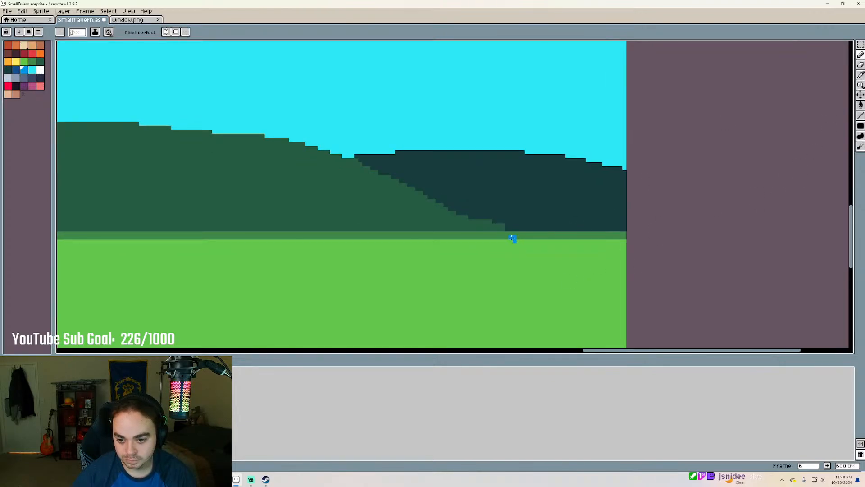
{"action": "left_click_drag", "start_coordinate": [615, 229], "coordinate": [507, 236]}
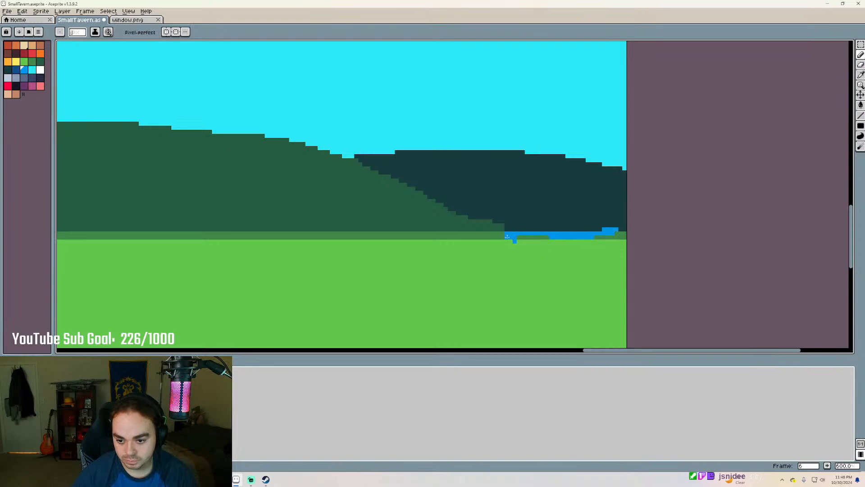
{"action": "scroll", "coordinate": [512, 244], "scroll_direction": "down", "scroll_amount": 1}
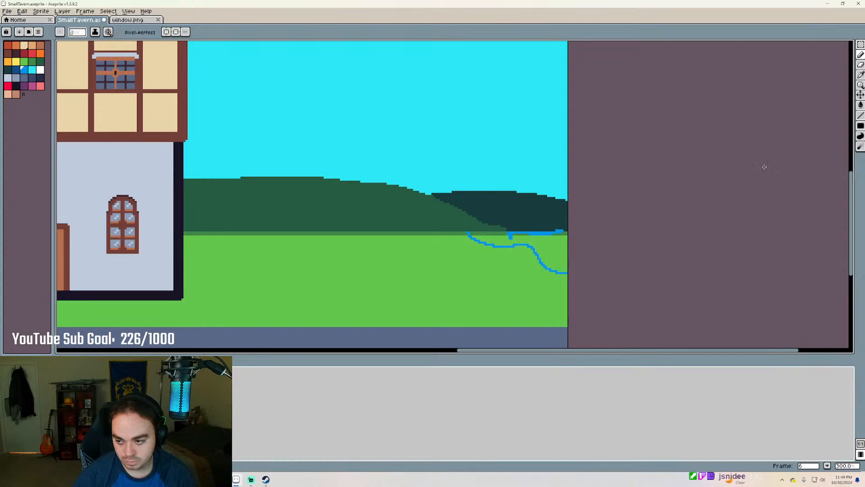
{"action": "scroll", "coordinate": [621, 279], "scroll_direction": "up", "scroll_amount": 2}
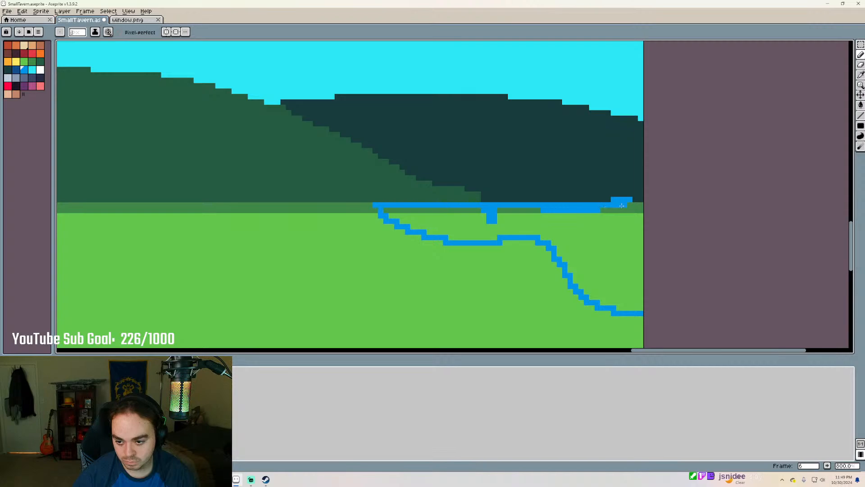
Thicken the lake's far edge in bright blue and fill the outlined area, including the remaining green strip
{"action": "mouse_move", "coordinate": [622, 206]}
{"action": "left_mouse_down"}
{"action": "mouse_move", "coordinate": [645, 204]}
{"action": "mouse_move", "coordinate": [535, 211]}
{"action": "left_mouse_up"}
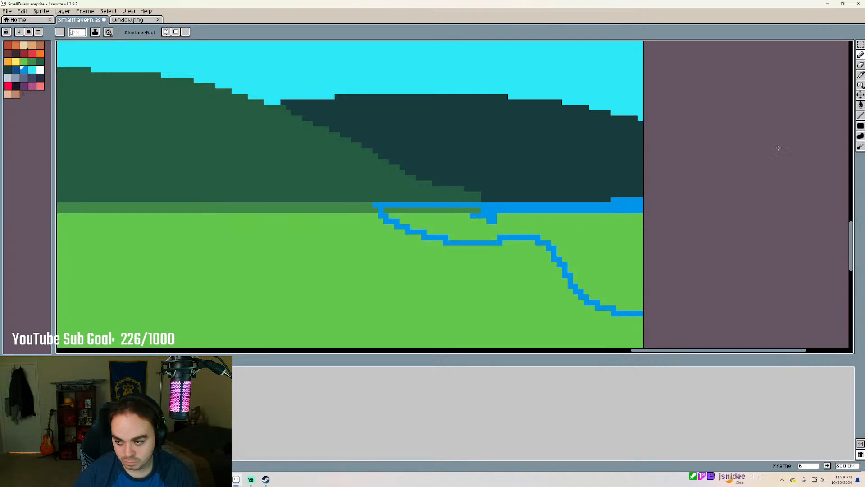
{"action": "left_click", "coordinate": [860, 105]}
{"action": "left_click", "coordinate": [614, 236]}
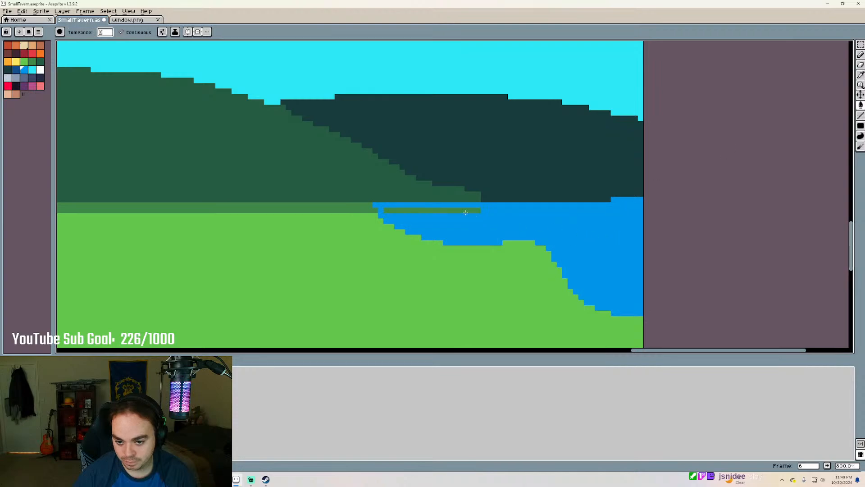
{"action": "scroll", "coordinate": [462, 212], "scroll_direction": "down", "scroll_amount": 2}
{"action": "scroll", "coordinate": [518, 189], "scroll_direction": "up", "scroll_amount": 2}
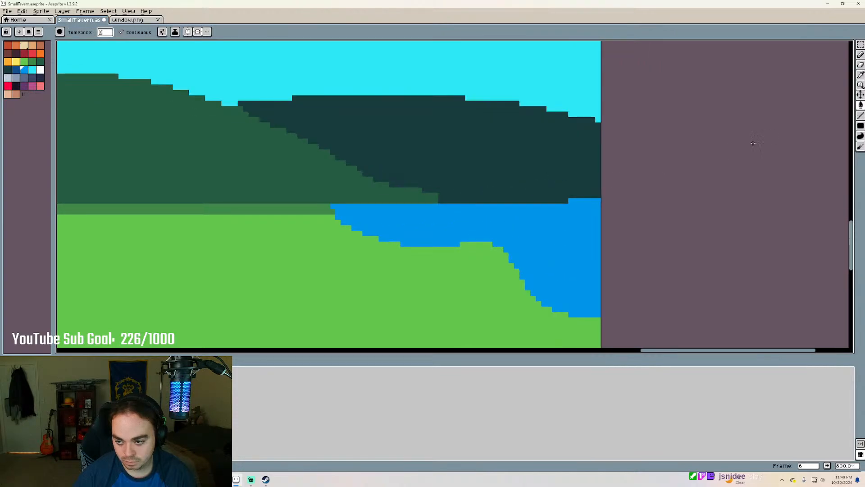
Raise the lake's far shoreline over the base of the hills with stepped bright blue lines
{"action": "key", "text": "l"}
{"action": "mouse_move", "coordinate": [569, 204]}
{"action": "left_mouse_down"}
{"action": "mouse_move", "coordinate": [341, 206]}
{"action": "mouse_move", "coordinate": [366, 198]}
{"action": "mouse_move", "coordinate": [577, 203]}
{"action": "left_mouse_up"}
{"action": "mouse_move", "coordinate": [468, 190]}
{"action": "left_mouse_down"}
{"action": "mouse_move", "coordinate": [575, 195]}
{"action": "mouse_move", "coordinate": [461, 189]}
{"action": "left_mouse_up"}
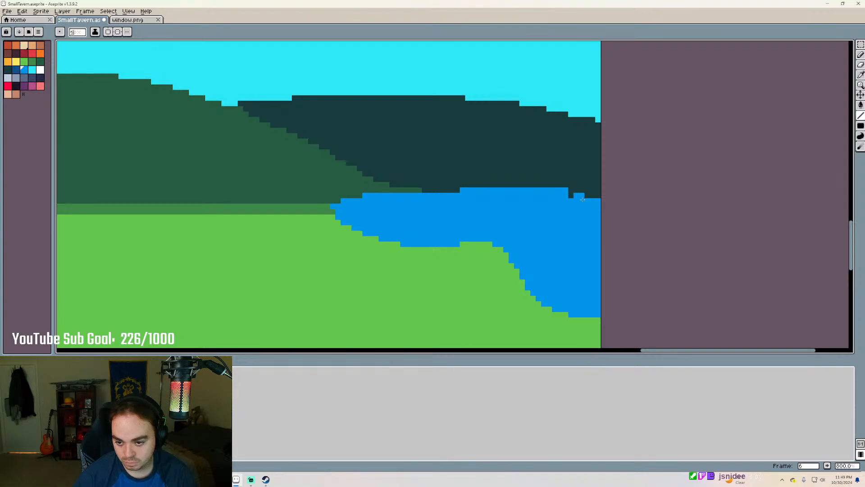
{"action": "left_click_drag", "start_coordinate": [583, 195], "coordinate": [569, 200]}
{"action": "scroll", "coordinate": [588, 200], "scroll_direction": "down", "scroll_amount": 6}
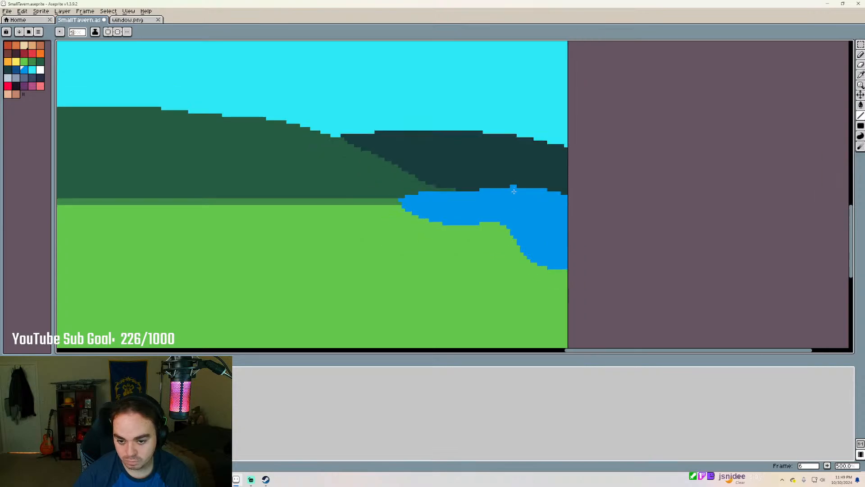
{"action": "scroll", "coordinate": [604, 235], "scroll_direction": "up", "scroll_amount": 2}
{"action": "scroll", "coordinate": [550, 229], "scroll_direction": "down", "scroll_amount": 2}
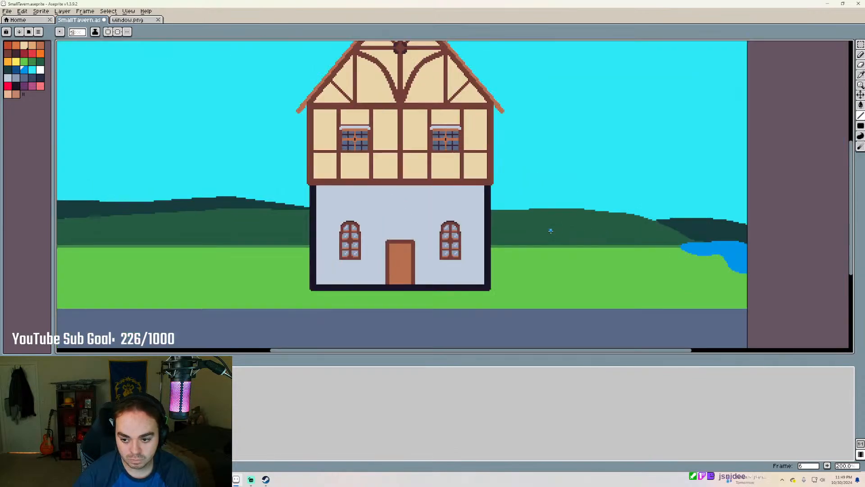
Draw two small filled dark maroon squares on the grass along the lake's left shore
{"action": "scroll", "coordinate": [514, 249], "scroll_direction": "up", "scroll_amount": 1}
{"action": "scroll", "coordinate": [628, 173], "scroll_direction": "up", "scroll_amount": 5}
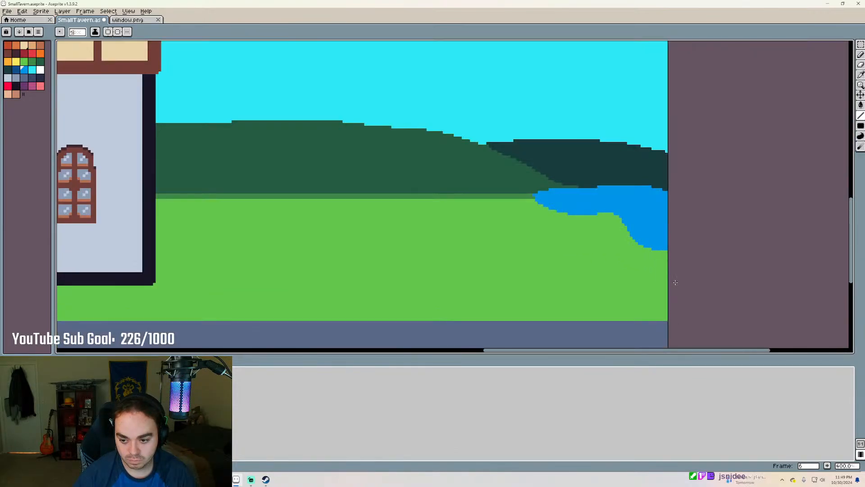
{"action": "scroll", "coordinate": [775, 135], "scroll_direction": "up", "scroll_amount": 2}
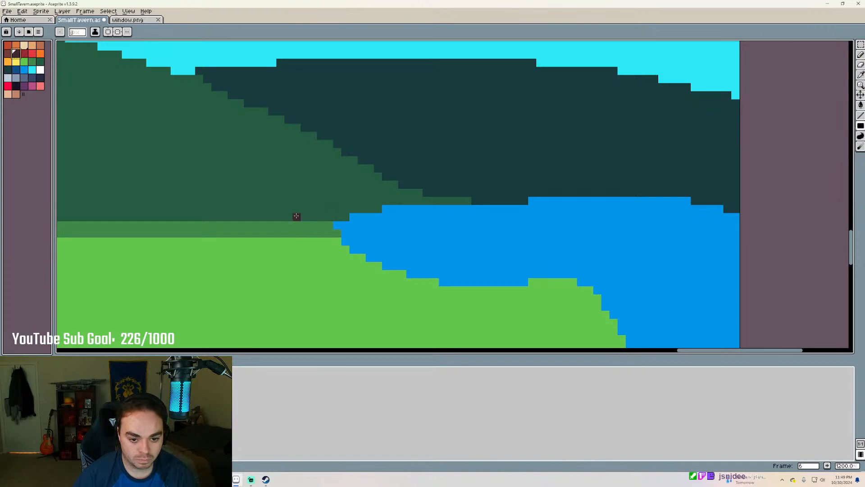
{"action": "left_click_drag", "start_coordinate": [285, 199], "coordinate": [318, 259]}
{"action": "key", "text": "ctrl+z"}
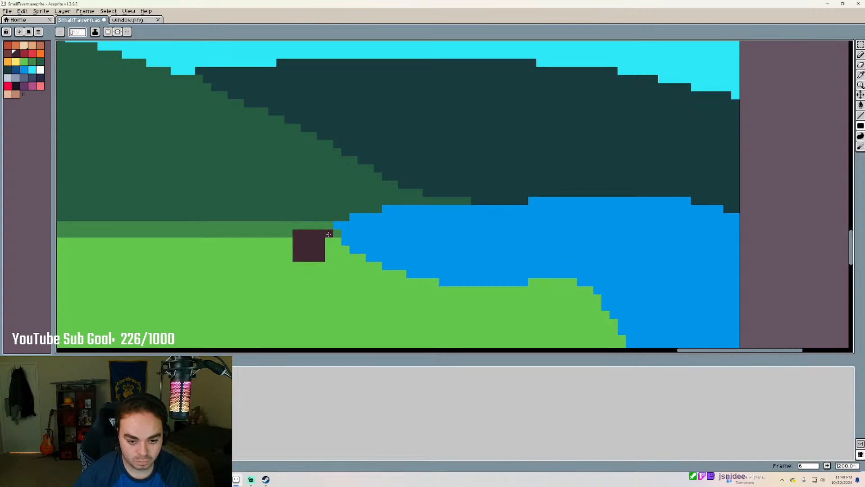
{"action": "left_click_drag", "start_coordinate": [354, 267], "coordinate": [378, 292]}
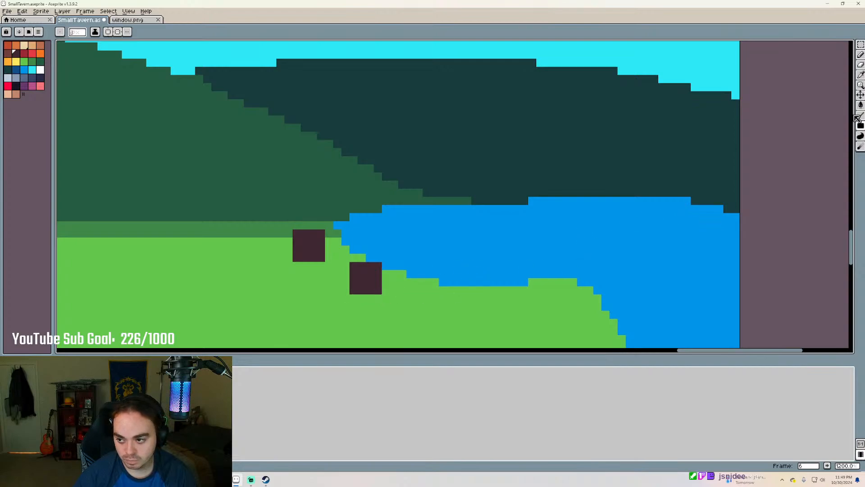
Draw a slightly bent near-black fishing rod rising from the upper maroon square toward the lake
{"action": "left_click", "coordinate": [16, 85]}
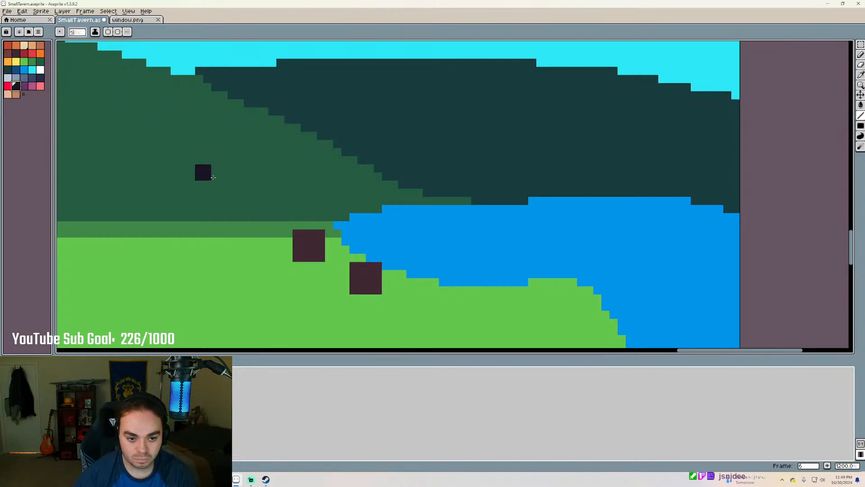
{"action": "key", "text": "v"}
{"action": "key", "text": "b"}
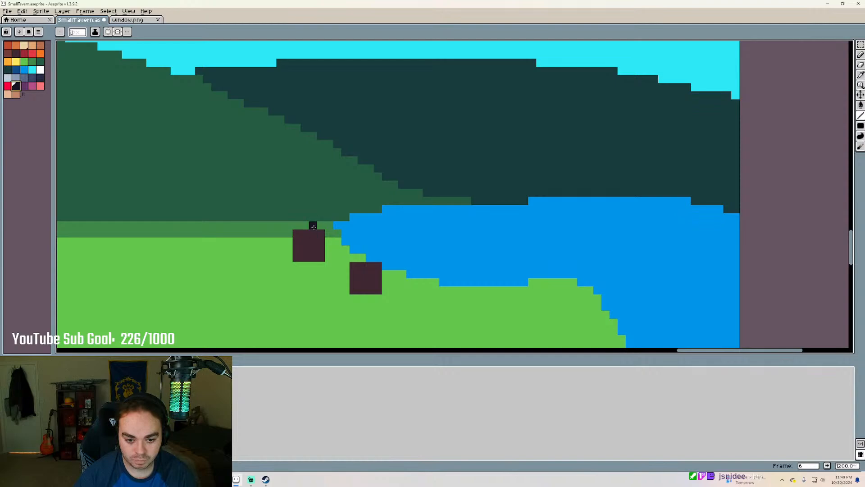
{"action": "left_click_drag", "start_coordinate": [313, 224], "coordinate": [327, 169]}
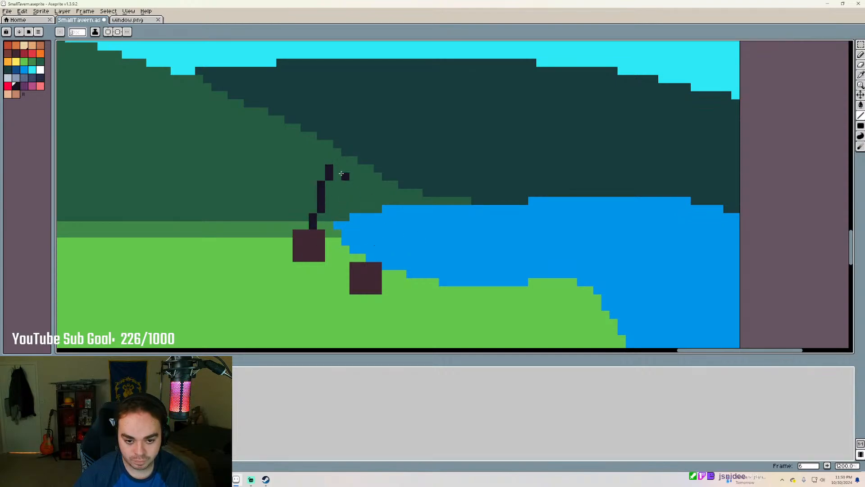
Place a single red pixel as a fishing bobber on the lake and pick the pale grey-blue colour
{"action": "left_click", "coordinate": [32, 53]}
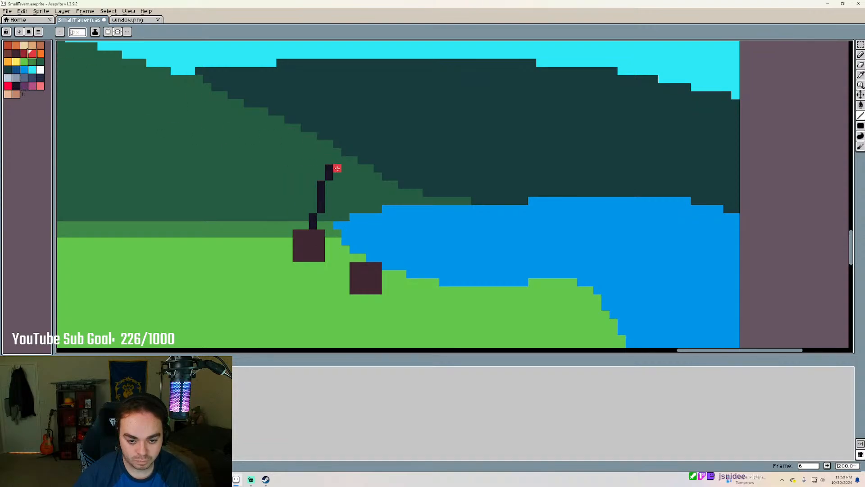
{"action": "left_click", "coordinate": [451, 233]}
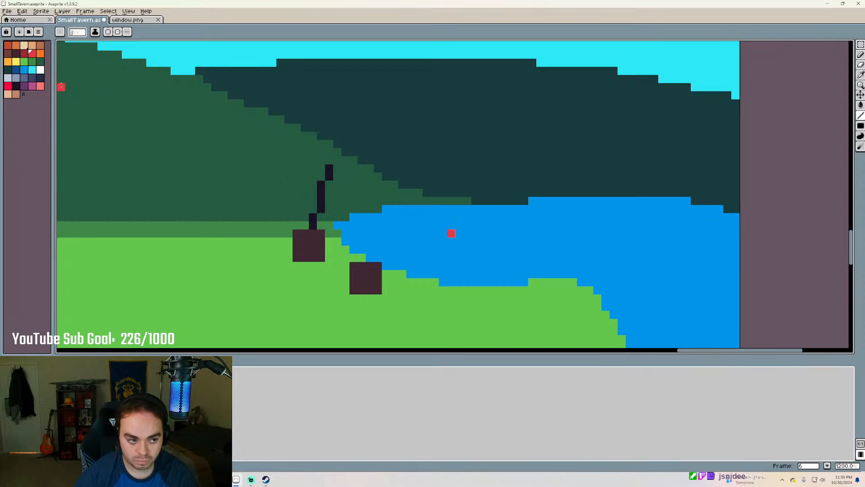
{"action": "left_click", "coordinate": [8, 79]}
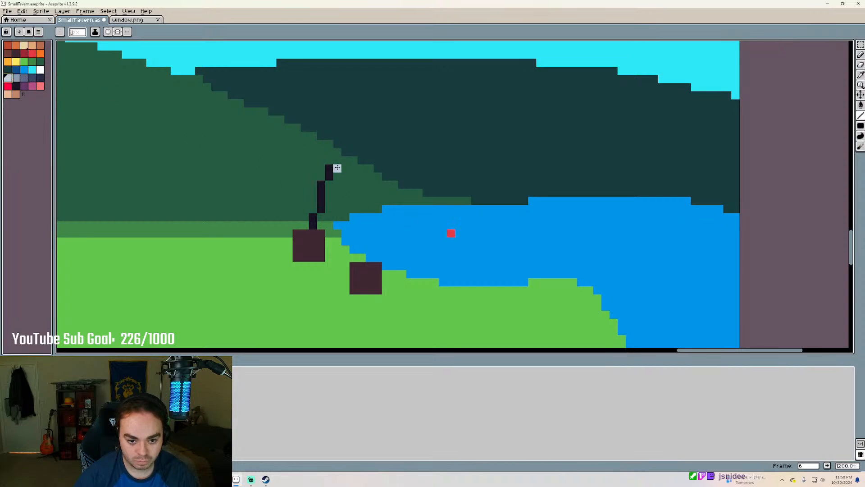
Examine the fishing spot and lake against the whole tavern scene
{"action": "scroll", "coordinate": [369, 150], "scroll_direction": "down", "scroll_amount": 4}
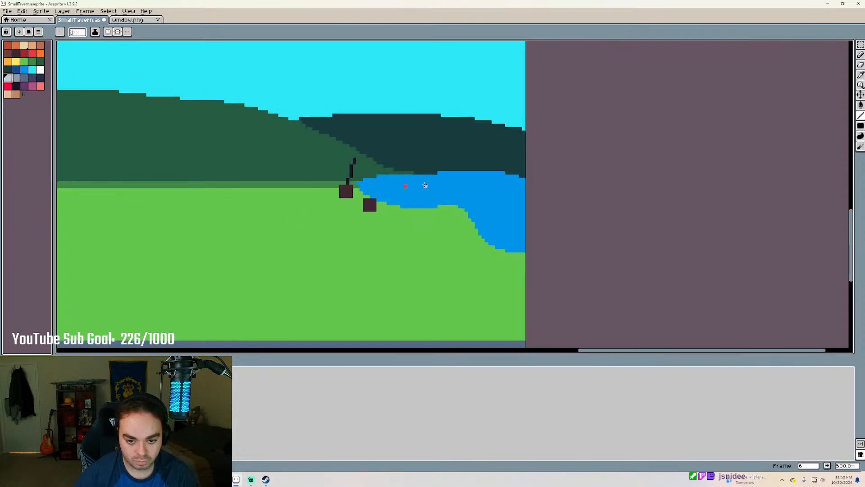
{"action": "scroll", "coordinate": [425, 185], "scroll_direction": "down", "scroll_amount": 3}
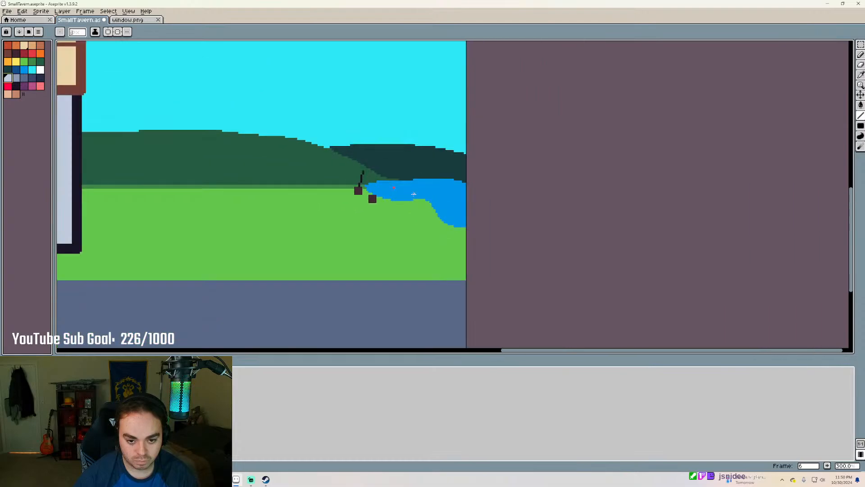
{"action": "scroll", "coordinate": [370, 195], "scroll_direction": "down", "scroll_amount": 5}
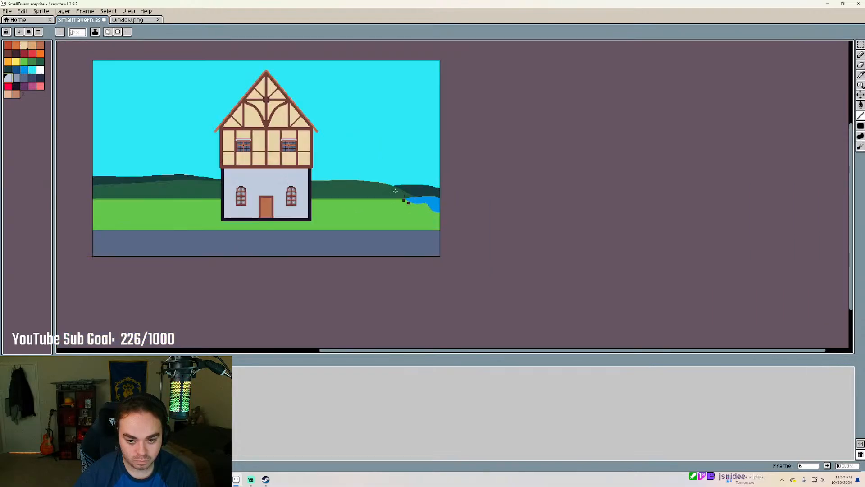
{"action": "scroll", "coordinate": [338, 158], "scroll_direction": "up", "scroll_amount": 2}
{"action": "scroll", "coordinate": [338, 158], "scroll_direction": "down", "scroll_amount": 1}
{"action": "scroll", "coordinate": [426, 185], "scroll_direction": "up", "scroll_amount": 1}
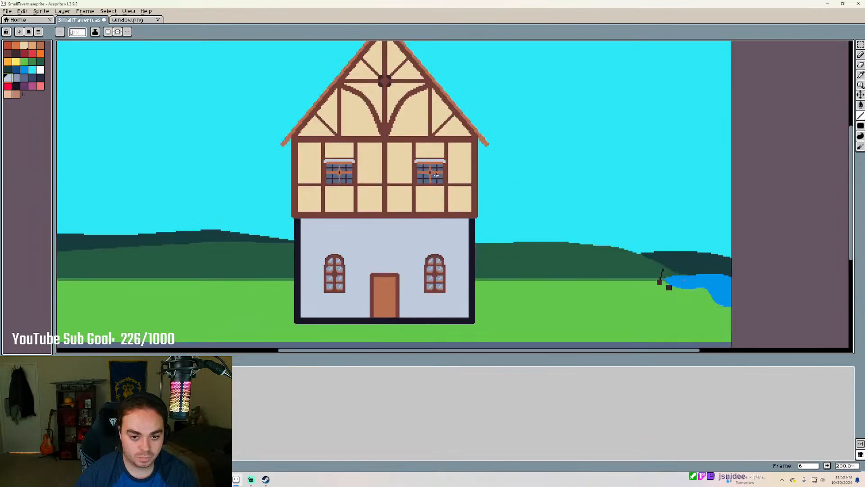
{"action": "scroll", "coordinate": [426, 184], "scroll_direction": "down", "scroll_amount": 1}
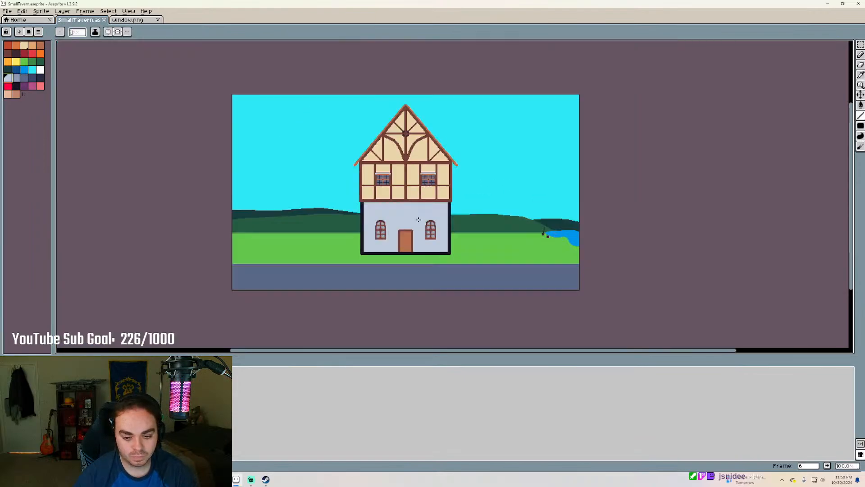
Draw a slate-grey shadow band across the top of the ground-floor wall, directly beneath the timber upper storey
{"action": "scroll", "coordinate": [419, 219], "scroll_direction": "up", "scroll_amount": 2}
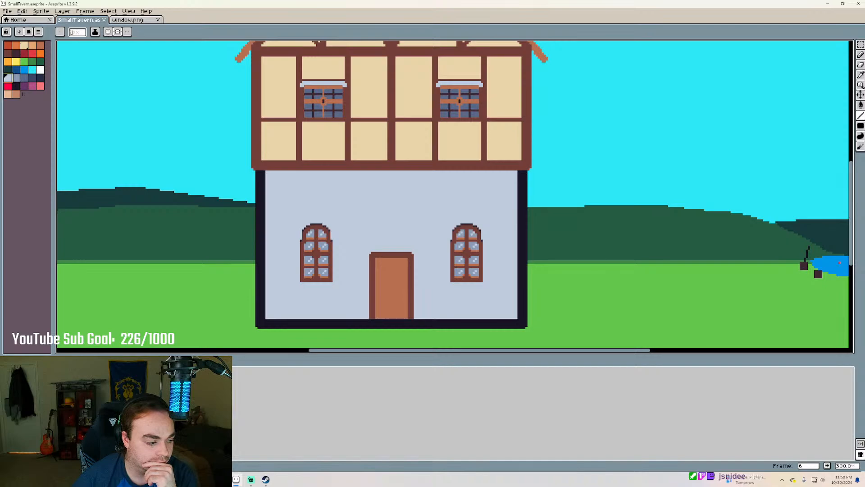
{"action": "left_click", "coordinate": [24, 78]}
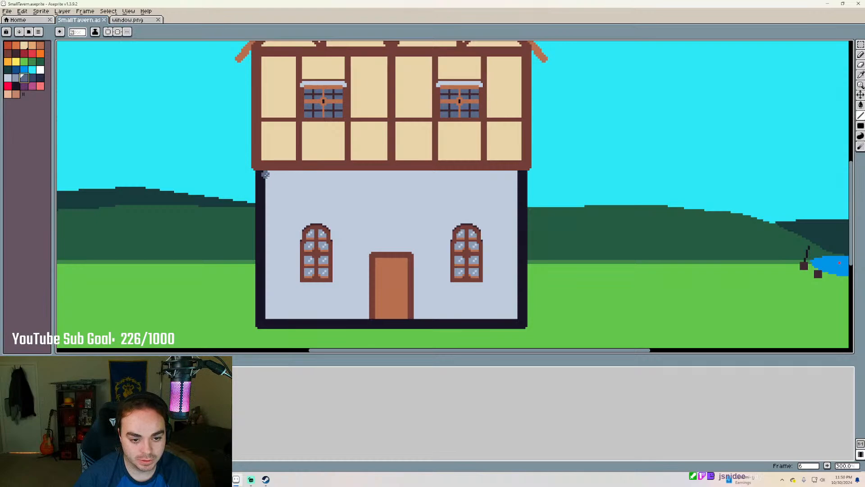
{"action": "left_click_drag", "start_coordinate": [267, 175], "coordinate": [517, 174]}
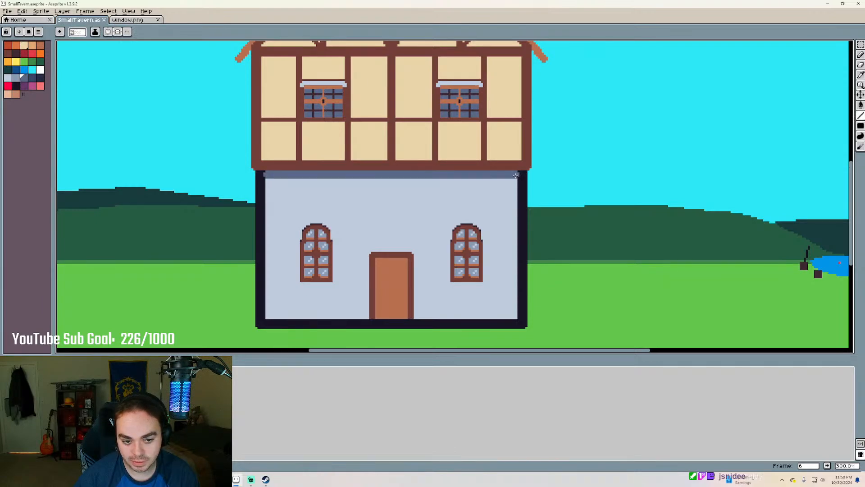
Inspect the new shadow band and the lakeside fishing spot up close and within the full scene
{"action": "scroll", "coordinate": [545, 180], "scroll_direction": "up", "scroll_amount": 1}
{"action": "scroll", "coordinate": [666, 235], "scroll_direction": "down", "scroll_amount": 2}
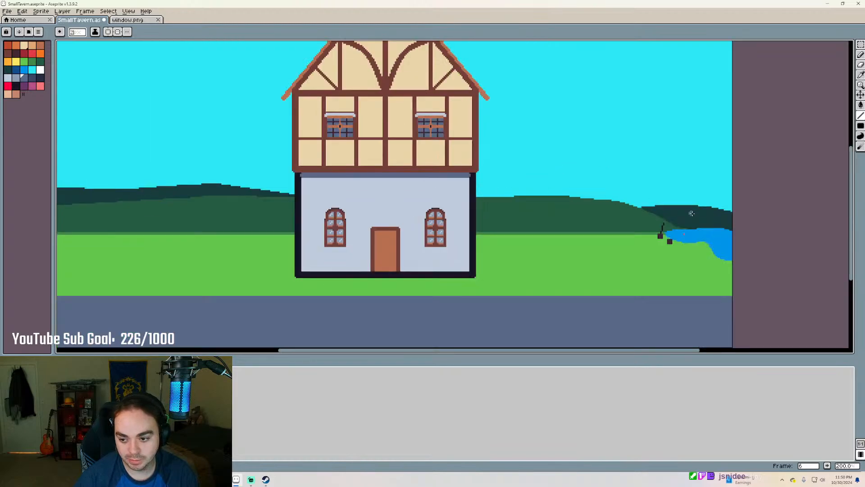
{"action": "scroll", "coordinate": [718, 242], "scroll_direction": "up", "scroll_amount": 2}
{"action": "scroll", "coordinate": [719, 242], "scroll_direction": "up", "scroll_amount": 3}
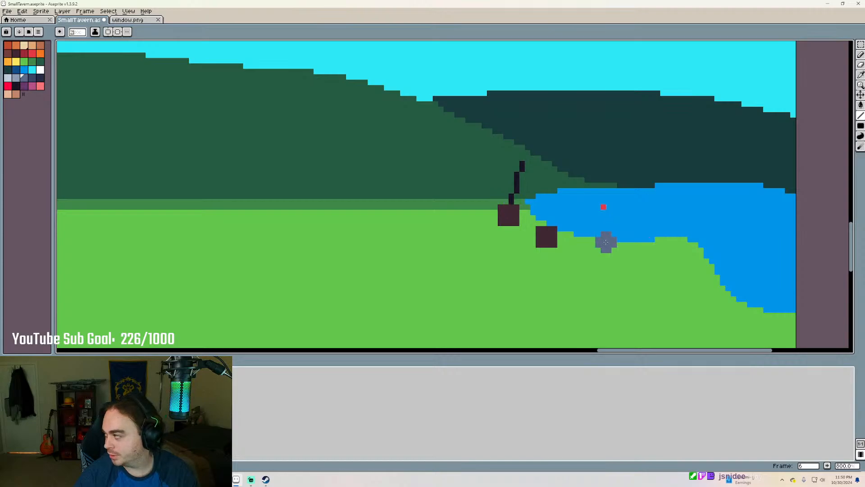
{"action": "scroll", "coordinate": [605, 246], "scroll_direction": "down", "scroll_amount": 2}
{"action": "scroll", "coordinate": [605, 247], "scroll_direction": "down", "scroll_amount": 4}
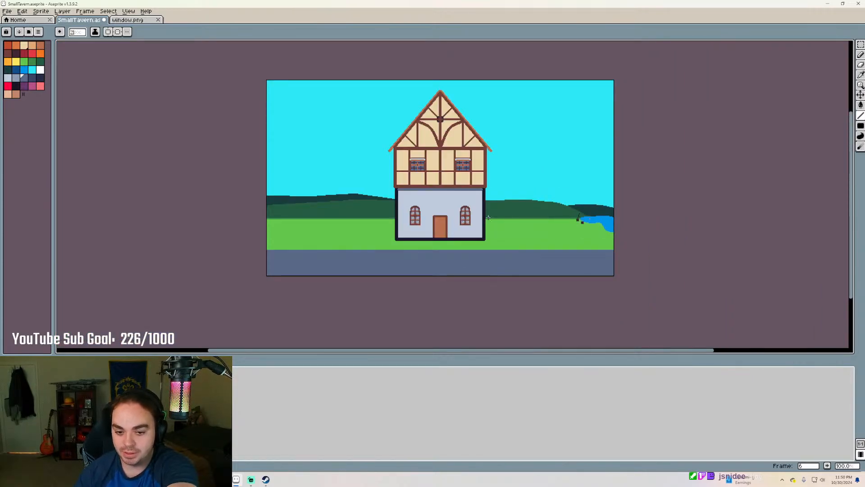
{"action": "scroll", "coordinate": [605, 208], "scroll_direction": "up", "scroll_amount": 4}
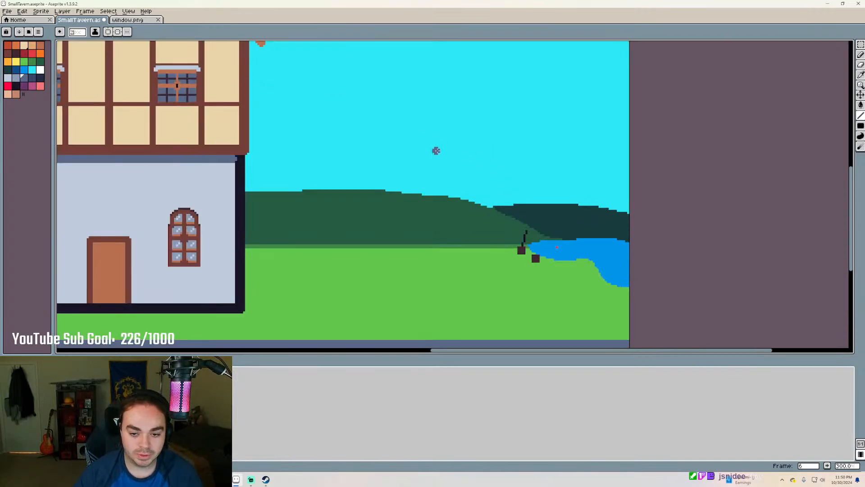
{"action": "scroll", "coordinate": [294, 177], "scroll_direction": "down", "scroll_amount": 4}
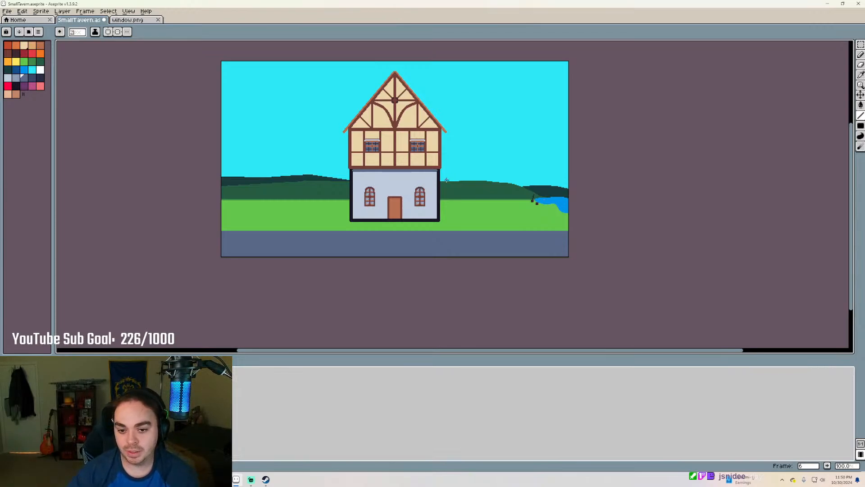
{"action": "scroll", "coordinate": [470, 209], "scroll_direction": "up", "scroll_amount": 1}
{"action": "scroll", "coordinate": [482, 188], "scroll_direction": "down", "scroll_amount": 1}
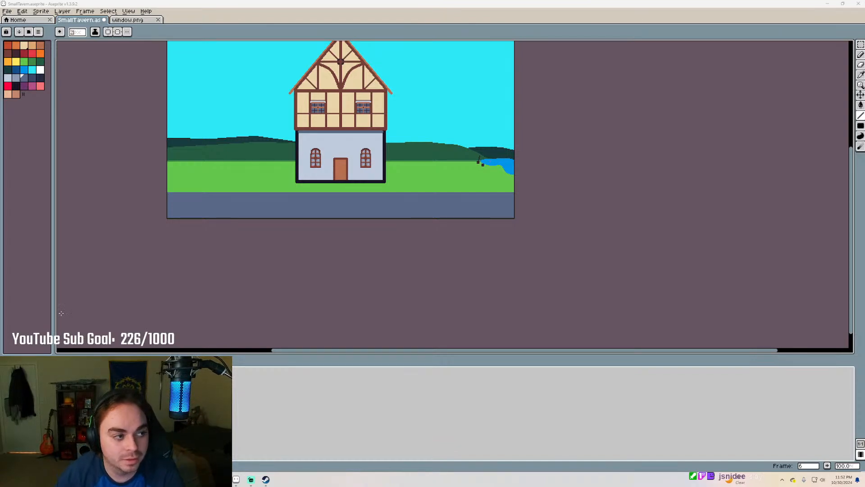
{"action": "scroll", "coordinate": [436, 199], "scroll_direction": "down", "scroll_amount": 1}
{"action": "scroll", "coordinate": [387, 167], "scroll_direction": "up", "scroll_amount": 2}
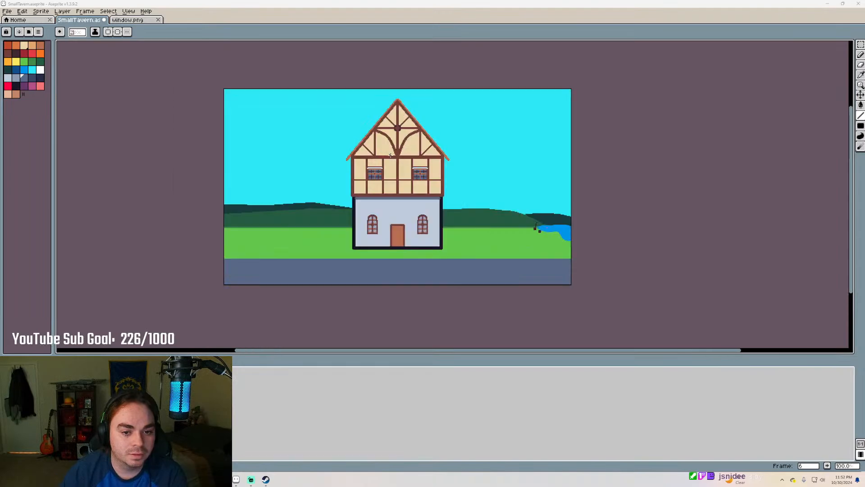
{"action": "scroll", "coordinate": [399, 164], "scroll_direction": "down", "scroll_amount": 1}
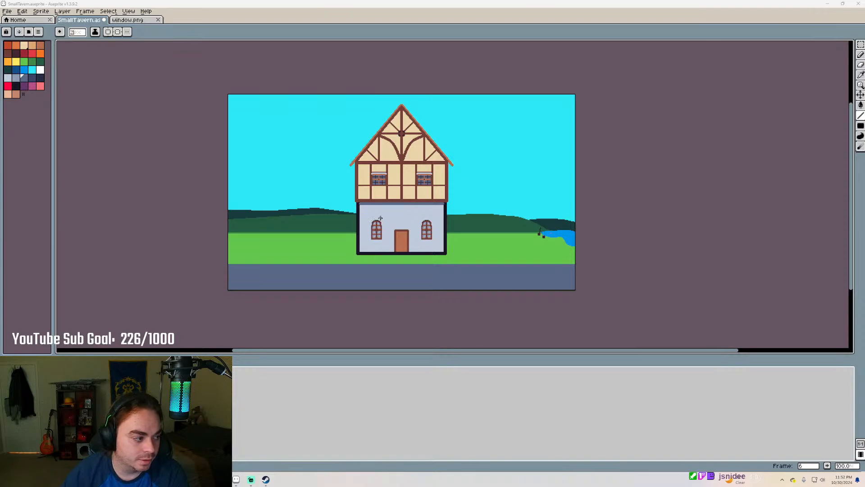
{"action": "scroll", "coordinate": [395, 218], "scroll_direction": "up", "scroll_amount": 1}
{"action": "scroll", "coordinate": [394, 217], "scroll_direction": "down", "scroll_amount": 1}
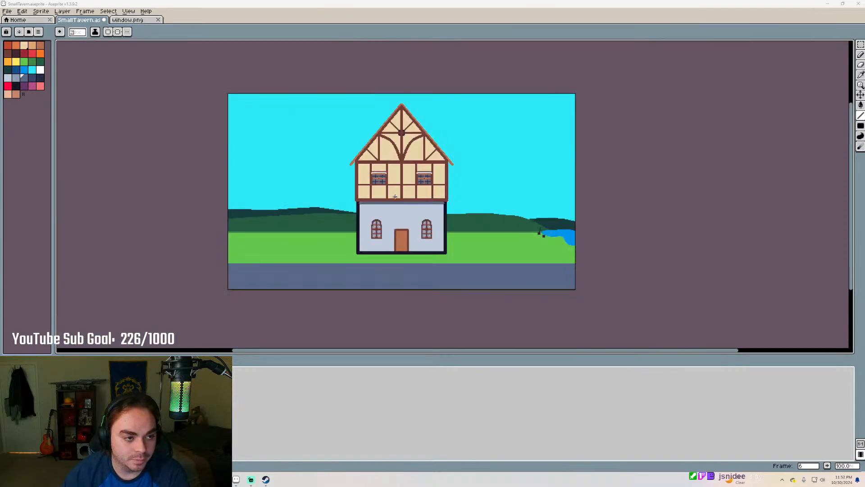
{"action": "scroll", "coordinate": [404, 168], "scroll_direction": "up", "scroll_amount": 1}
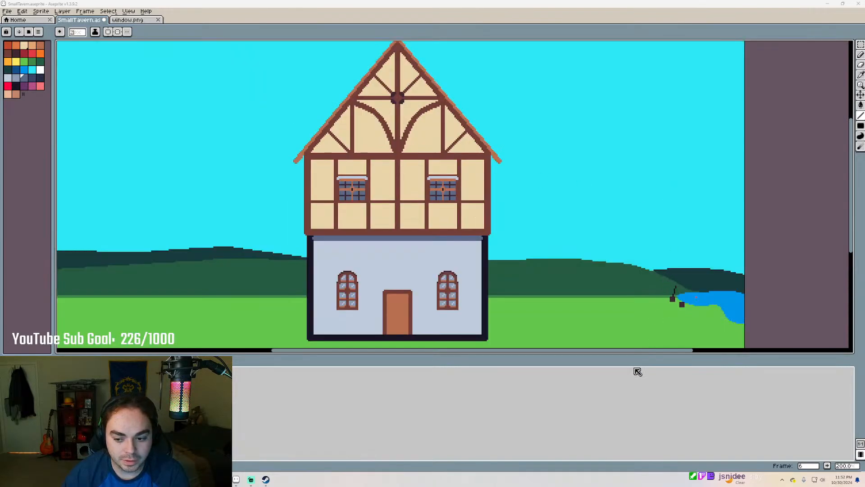
{"action": "left_click_drag", "start_coordinate": [618, 351], "coordinate": [563, 351]}
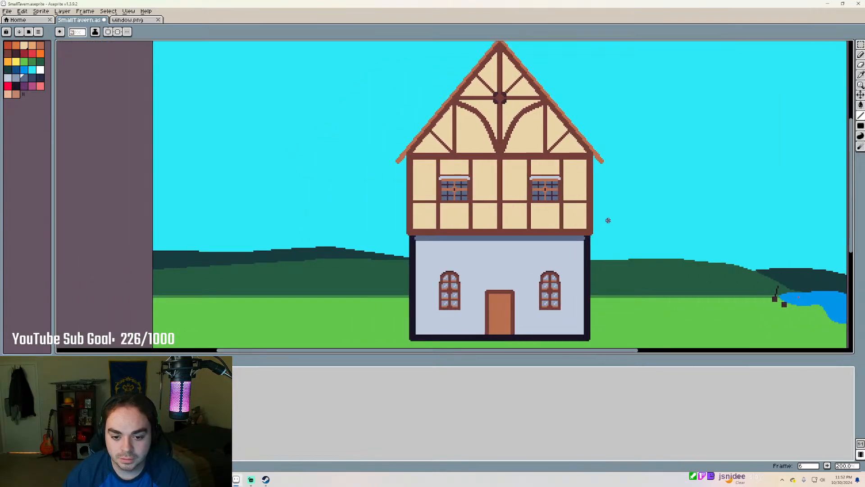
{"action": "scroll", "coordinate": [606, 219], "scroll_direction": "down", "scroll_amount": 1}
{"action": "scroll", "coordinate": [604, 223], "scroll_direction": "up", "scroll_amount": 1}
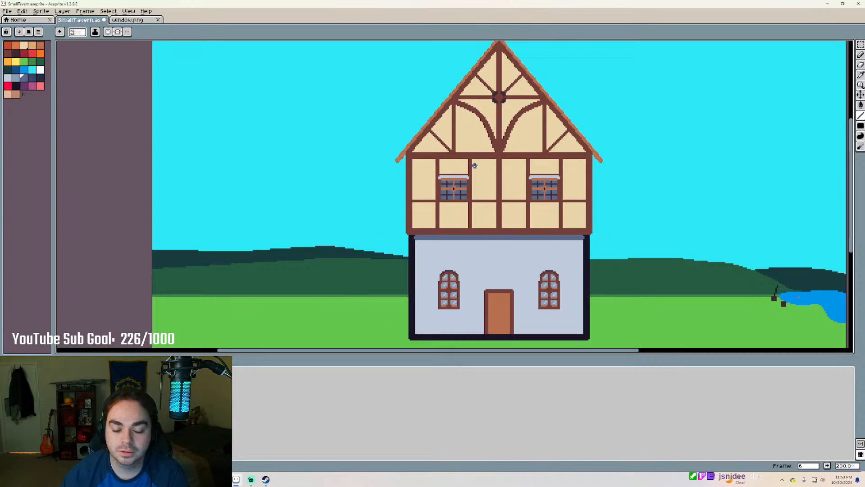
{"action": "scroll", "coordinate": [530, 170], "scroll_direction": "down", "scroll_amount": 2}
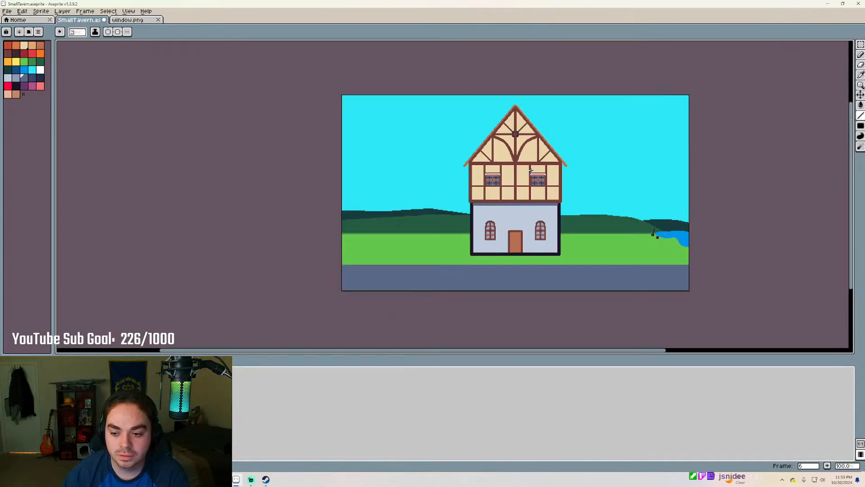
{"action": "scroll", "coordinate": [534, 171], "scroll_direction": "up", "scroll_amount": 2}
{"action": "scroll", "coordinate": [534, 171], "scroll_direction": "down", "scroll_amount": 2}
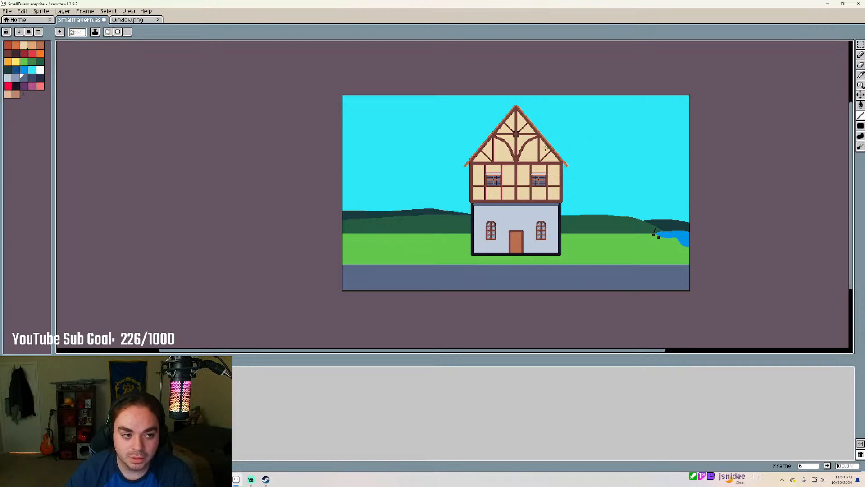
Save the sprite, and sketch a reddish-brown three-tier extension outline from the roof peak to the ground on the tavern's right side
{"action": "left_click", "coordinate": [8, 54]}
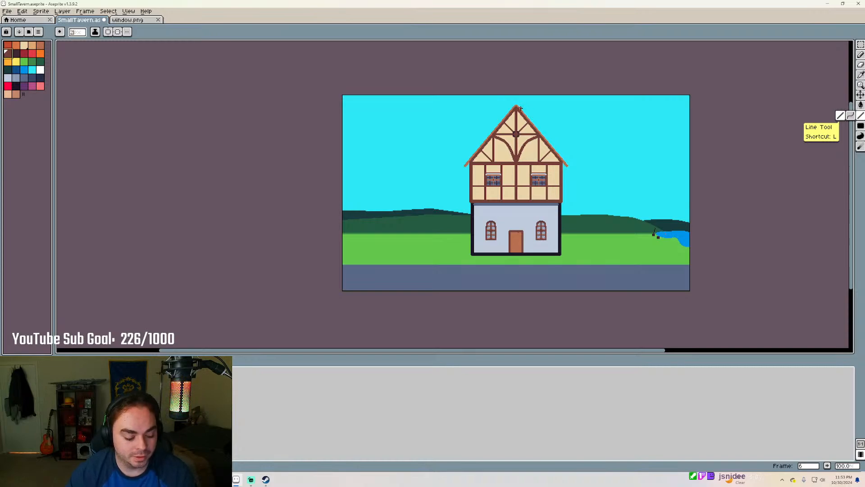
{"action": "key", "text": "ctrl+s"}
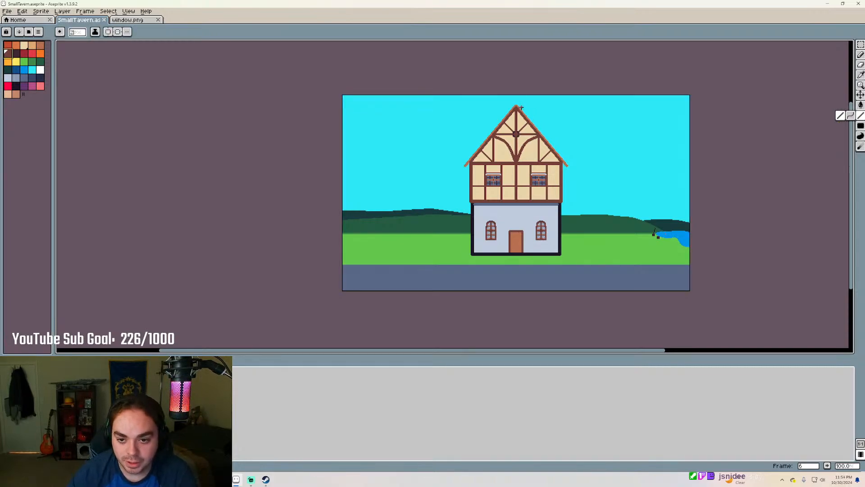
{"action": "mouse_move", "coordinate": [520, 106]}
{"action": "left_mouse_down"}
{"action": "mouse_move", "coordinate": [614, 107]}
{"action": "mouse_move", "coordinate": [613, 160]}
{"action": "mouse_move", "coordinate": [563, 161]}
{"action": "mouse_move", "coordinate": [614, 161]}
{"action": "mouse_move", "coordinate": [614, 206]}
{"action": "mouse_move", "coordinate": [558, 202]}
{"action": "left_mouse_up"}
{"action": "mouse_move", "coordinate": [615, 206]}
{"action": "left_mouse_down"}
{"action": "mouse_move", "coordinate": [618, 255]}
{"action": "mouse_move", "coordinate": [561, 254]}
{"action": "left_mouse_up"}
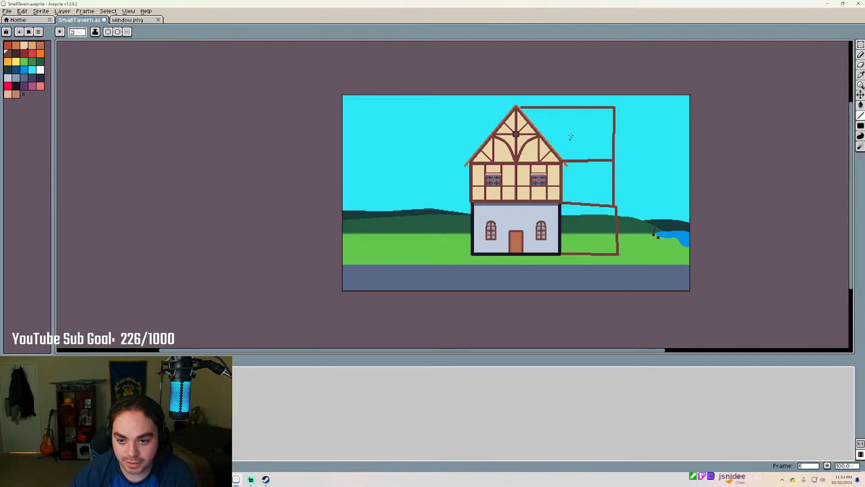
Draw a reddish-brown arrow pointing away from the tavern inside the top tier of the right extension
{"action": "mouse_move", "coordinate": [554, 129]}
{"action": "left_mouse_down"}
{"action": "mouse_move", "coordinate": [590, 129]}
{"action": "mouse_move", "coordinate": [580, 141]}
{"action": "left_mouse_up"}
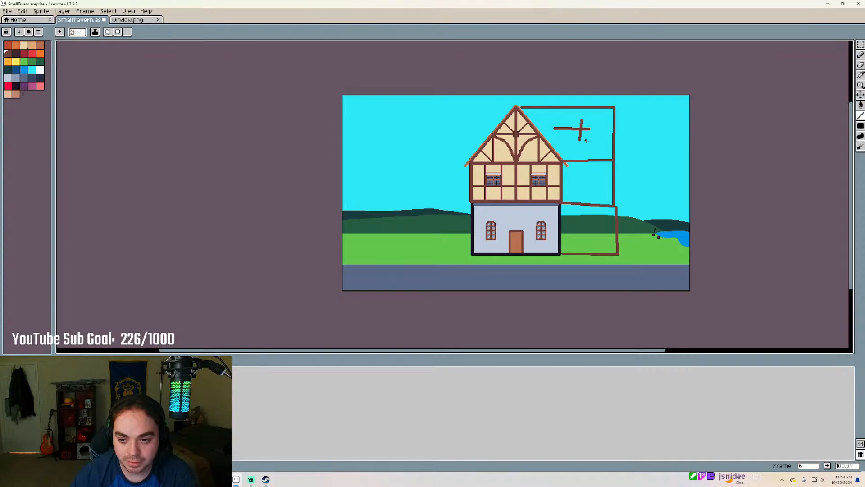
{"action": "key", "text": "ctrl+z"}
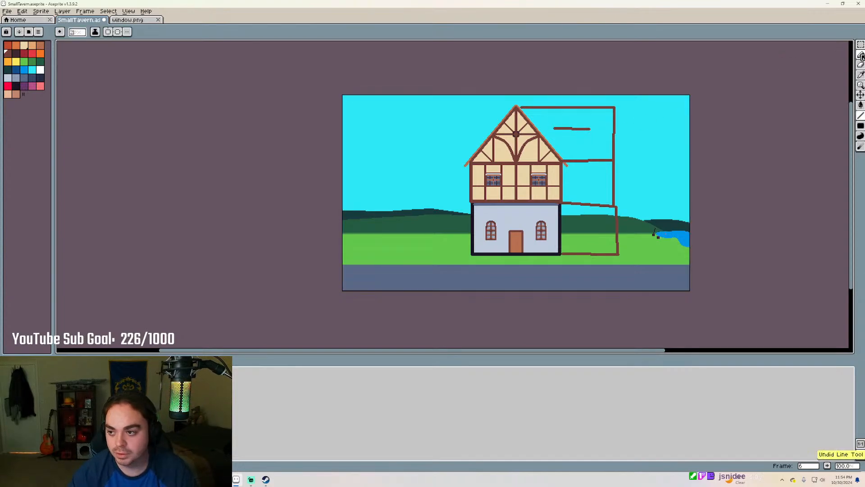
{"action": "mouse_move", "coordinate": [582, 119]}
{"action": "left_mouse_down"}
{"action": "mouse_move", "coordinate": [596, 132]}
{"action": "mouse_move", "coordinate": [580, 143]}
{"action": "left_mouse_up"}
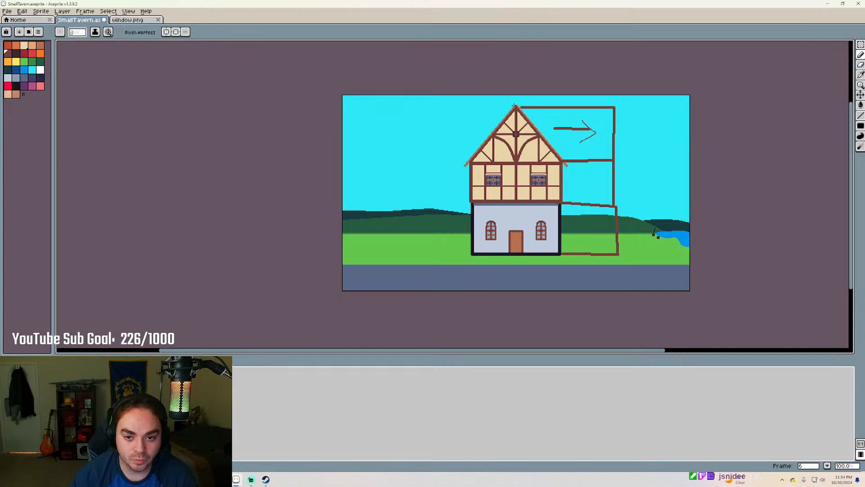
Sketch a matching three-tier extension outline on the tavern's left side with a thicker pencil, adding an outward-pointing arrow in its top tier
{"action": "left_click_drag", "start_coordinate": [514, 106], "coordinate": [433, 105]}
{"action": "key", "text": "ctrl+z"}
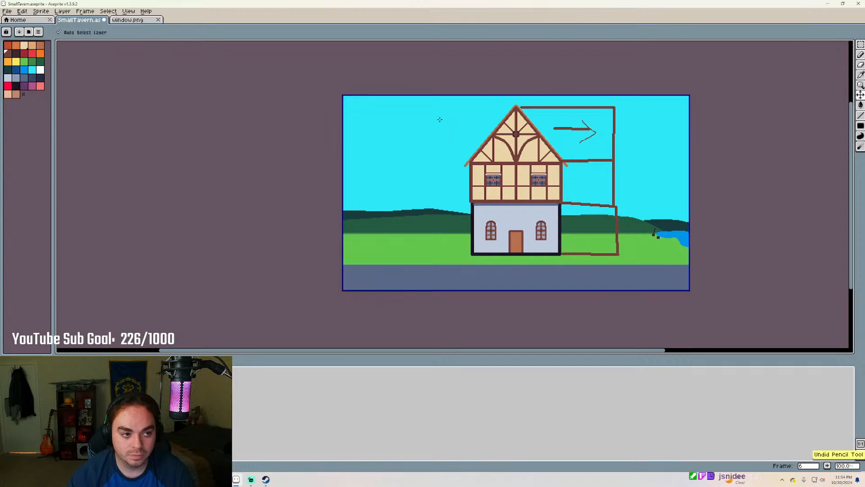
{"action": "scroll", "coordinate": [474, 113], "scroll_direction": "down", "scroll_amount": 3}
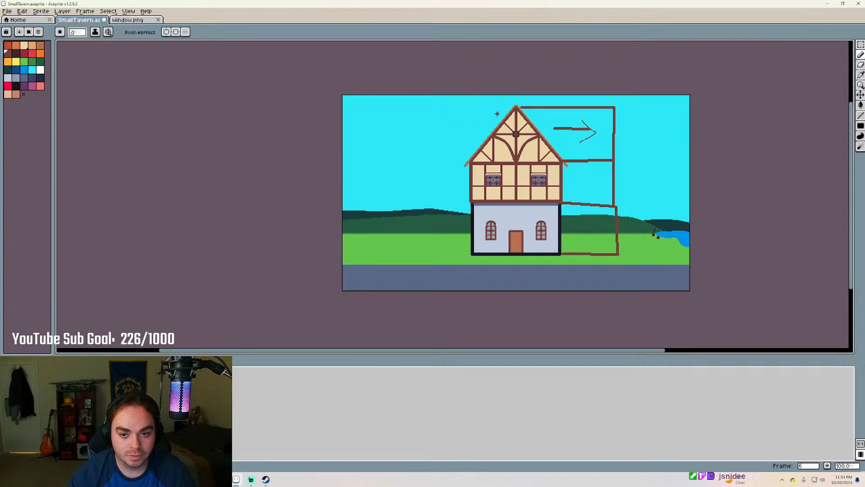
{"action": "mouse_move", "coordinate": [517, 108]}
{"action": "left_mouse_down"}
{"action": "mouse_move", "coordinate": [420, 111]}
{"action": "mouse_move", "coordinate": [422, 159]}
{"action": "mouse_move", "coordinate": [464, 164]}
{"action": "mouse_move", "coordinate": [427, 160]}
{"action": "mouse_move", "coordinate": [424, 198]}
{"action": "mouse_move", "coordinate": [477, 203]}
{"action": "mouse_move", "coordinate": [426, 200]}
{"action": "mouse_move", "coordinate": [425, 249]}
{"action": "mouse_move", "coordinate": [466, 256]}
{"action": "left_mouse_up"}
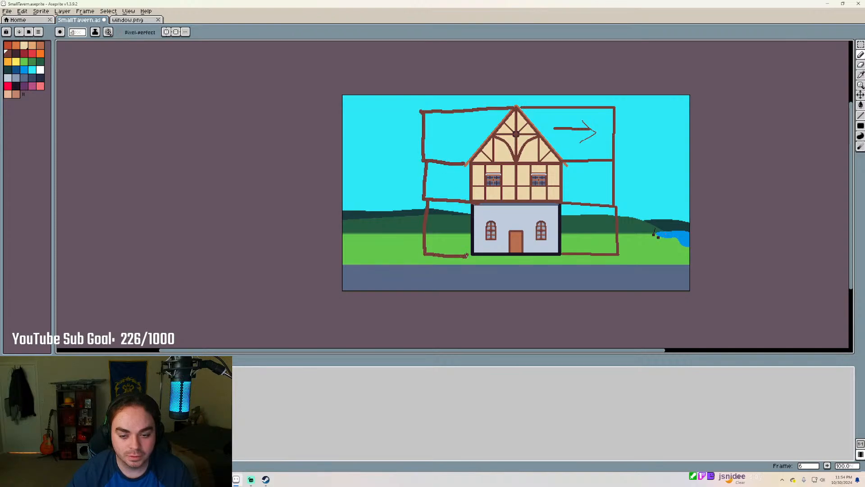
{"action": "mouse_move", "coordinate": [476, 130]}
{"action": "left_mouse_down"}
{"action": "mouse_move", "coordinate": [434, 131]}
{"action": "mouse_move", "coordinate": [444, 125]}
{"action": "mouse_move", "coordinate": [448, 143]}
{"action": "left_mouse_up"}
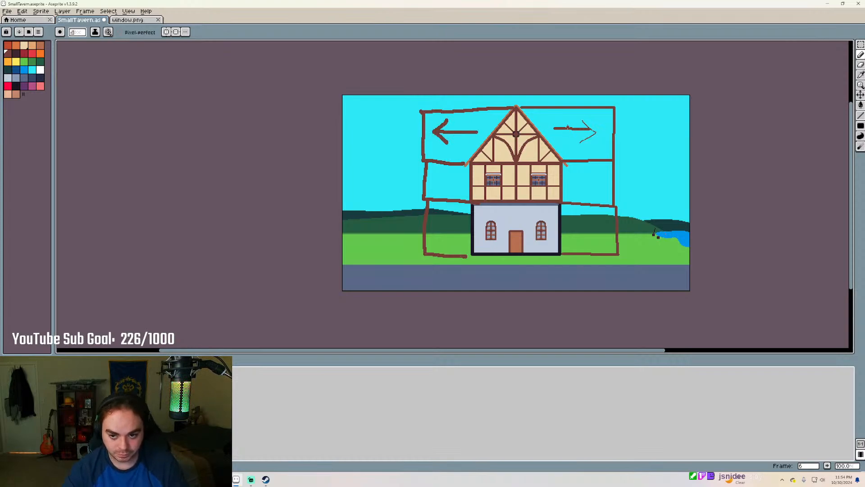
Redraw the outward-pointing arrow in the right extension's top tier with the thicker reddish-brown pencil
{"action": "mouse_move", "coordinate": [553, 127]}
{"action": "left_mouse_down"}
{"action": "mouse_move", "coordinate": [597, 132]}
{"action": "mouse_move", "coordinate": [573, 148]}
{"action": "left_mouse_up"}
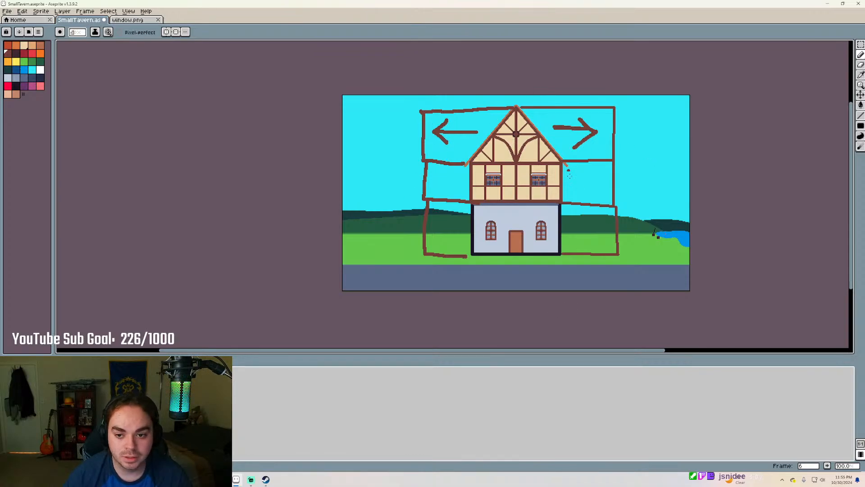
{"action": "scroll", "coordinate": [618, 211], "scroll_direction": "up", "scroll_amount": 2}
{"action": "scroll", "coordinate": [575, 189], "scroll_direction": "down", "scroll_amount": 3}
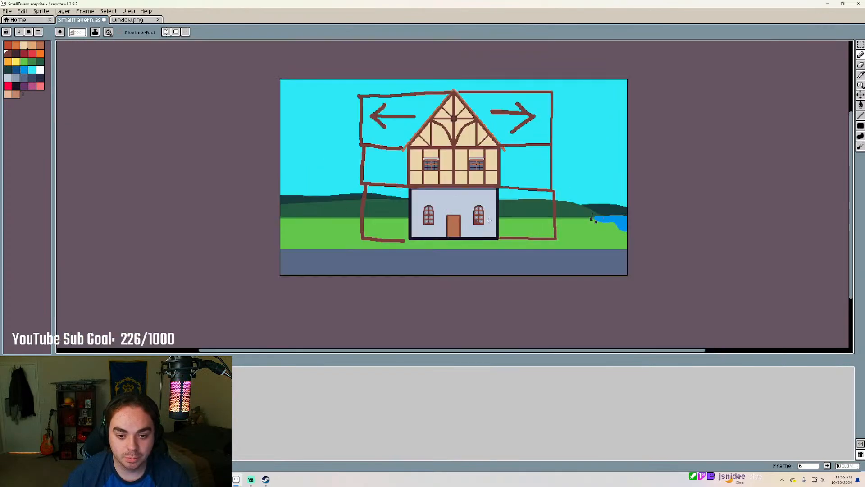
Undo all the reddish-brown arrows and three-tier extension outlines sketched on both sides of the tavern
{"action": "key", "text": "v"}
{"action": "key", "text": "ctrl+z"}
{"action": "key", "text": "ctrl+z"}
{"action": "key", "text": "ctrl+z"}
{"action": "key", "text": "ctrl+z"}
{"action": "key", "text": "ctrl+z"}
{"action": "key", "text": "ctrl+z"}
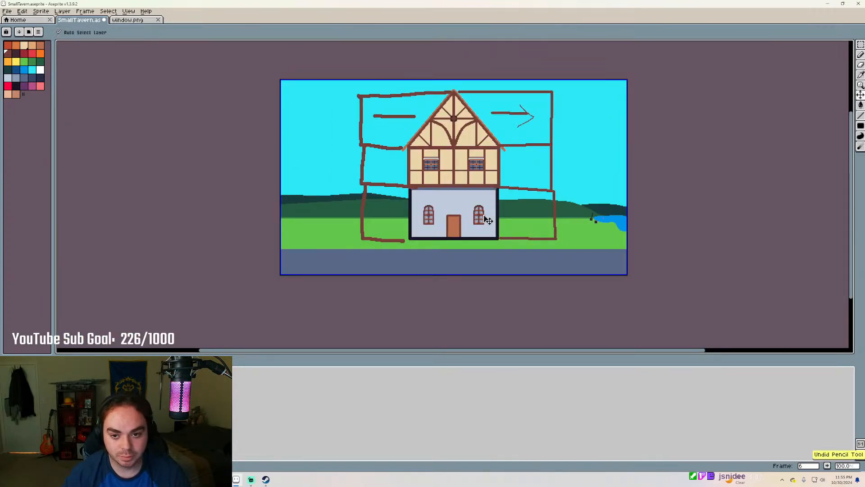
{"action": "key", "text": "ctrl+z"}
{"action": "key", "text": "ctrl+z"}
{"action": "key", "text": "ctrl+z"}
{"action": "key", "text": "ctrl+z"}
{"action": "key", "text": "ctrl+z"}
{"action": "key", "text": "ctrl+z"}
{"action": "key", "text": "ctrl+z"}
{"action": "key", "text": "ctrl+z"}
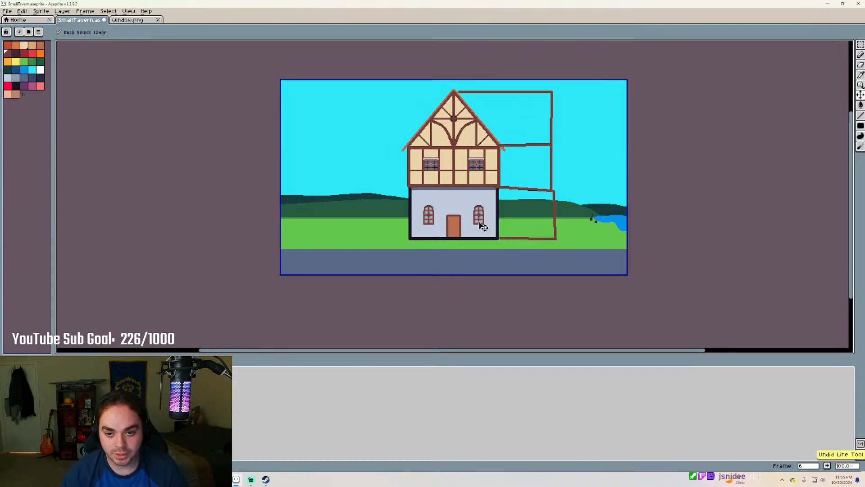
{"action": "key", "text": "ctrl+z"}
{"action": "key", "text": "ctrl+z"}
{"action": "key", "text": "ctrl+z"}
{"action": "key", "text": "ctrl+z"}
{"action": "key", "text": "ctrl+z"}
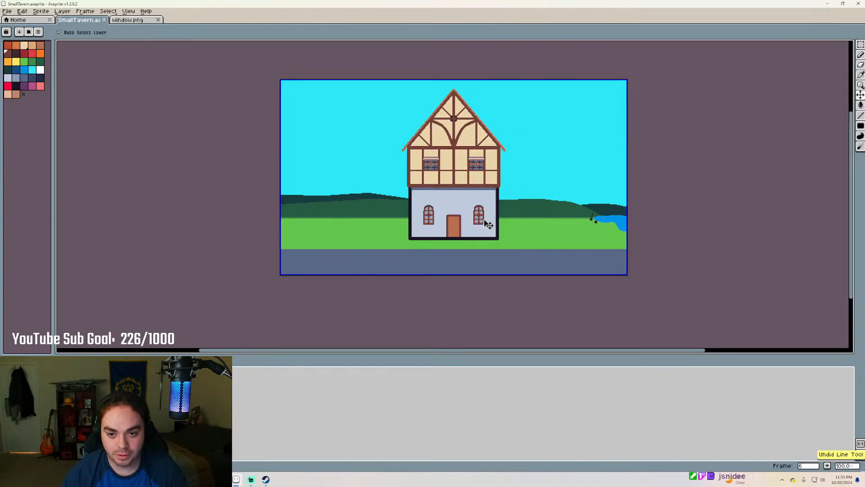
Sketch an orange stick figure on the tavern's right side, aiming a megaphone toward the building
{"action": "key", "text": "b"}
{"action": "scroll", "coordinate": [481, 164], "scroll_direction": "down", "scroll_amount": 1}
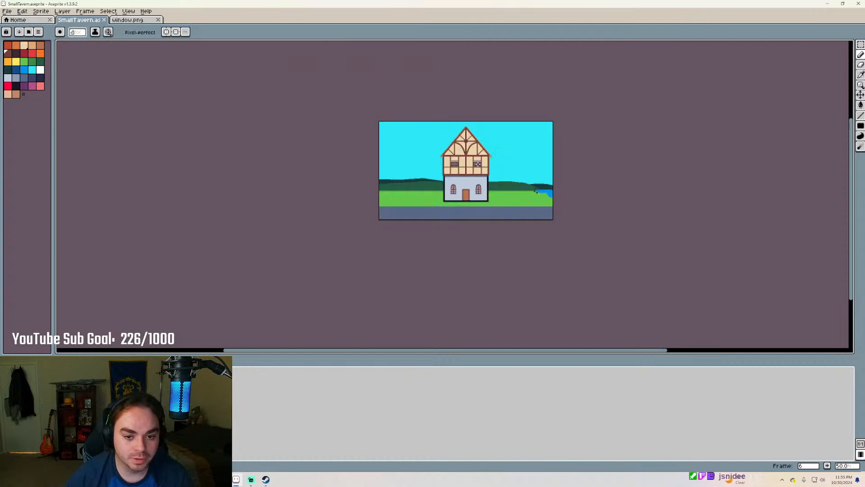
{"action": "scroll", "coordinate": [477, 164], "scroll_direction": "up", "scroll_amount": 1}
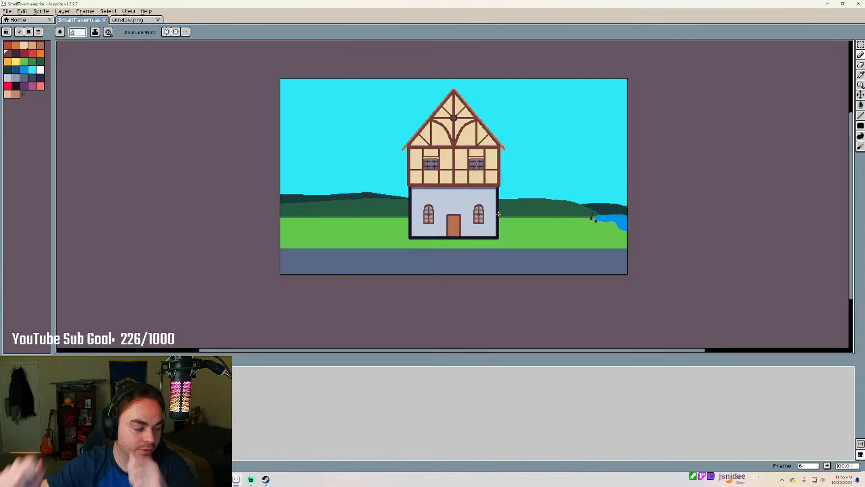
{"action": "scroll", "coordinate": [451, 117], "scroll_direction": "up", "scroll_amount": 1}
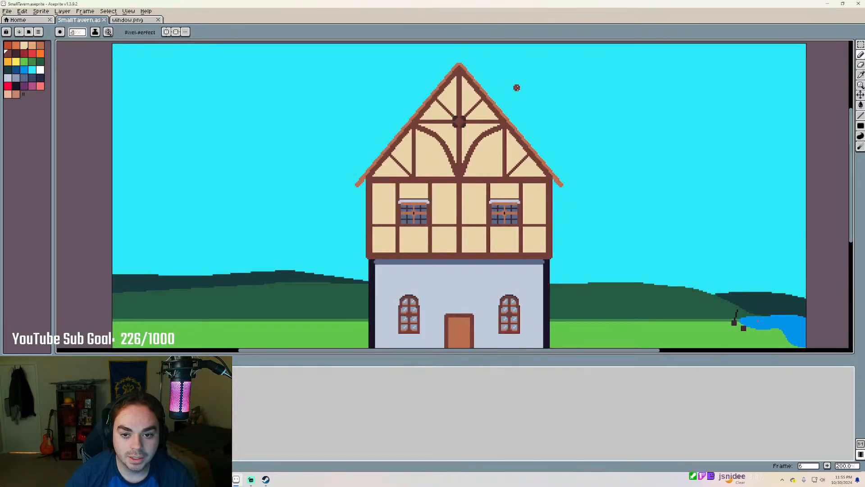
{"action": "scroll", "coordinate": [545, 94], "scroll_direction": "down", "scroll_amount": 1}
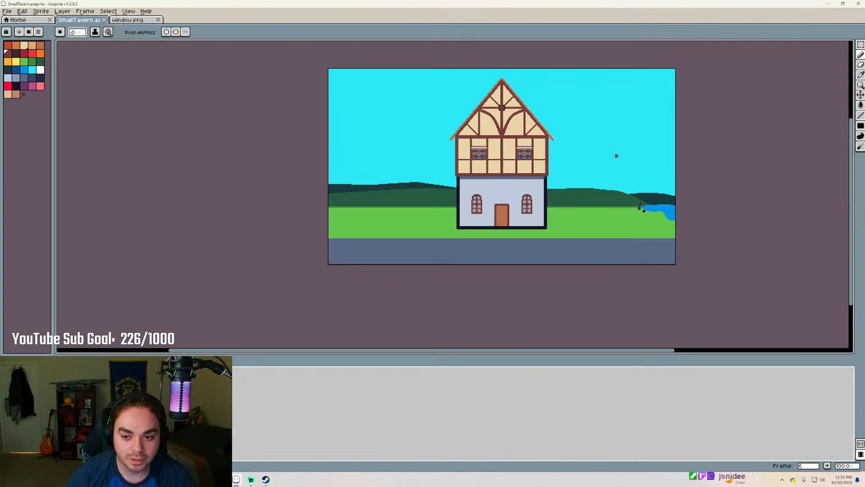
{"action": "left_click", "coordinate": [7, 62]}
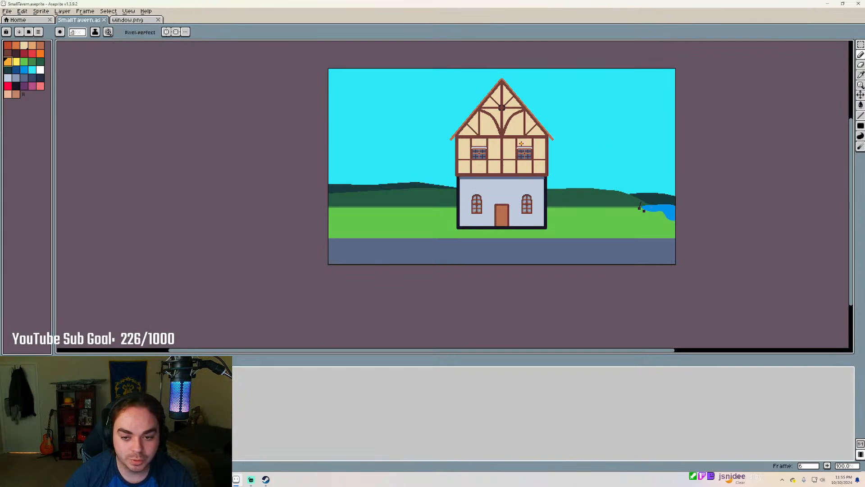
{"action": "mouse_move", "coordinate": [576, 158]}
{"action": "left_mouse_down"}
{"action": "mouse_move", "coordinate": [609, 159]}
{"action": "mouse_move", "coordinate": [622, 180]}
{"action": "mouse_move", "coordinate": [587, 167]}
{"action": "mouse_move", "coordinate": [643, 197]}
{"action": "mouse_move", "coordinate": [658, 185]}
{"action": "mouse_move", "coordinate": [638, 202]}
{"action": "mouse_move", "coordinate": [601, 203]}
{"action": "left_mouse_up"}
{"action": "mouse_move", "coordinate": [636, 209]}
{"action": "left_mouse_down"}
{"action": "mouse_move", "coordinate": [606, 203]}
{"action": "mouse_move", "coordinate": [636, 214]}
{"action": "mouse_move", "coordinate": [641, 232]}
{"action": "mouse_move", "coordinate": [592, 233]}
{"action": "left_mouse_up"}
Sketch a matching orange megaphone figure on the tavern's left side, adding sound-wave strokes toward the roof from both sides
{"action": "mouse_move", "coordinate": [351, 180]}
{"action": "left_mouse_down"}
{"action": "mouse_move", "coordinate": [342, 171]}
{"action": "mouse_move", "coordinate": [358, 185]}
{"action": "mouse_move", "coordinate": [394, 193]}
{"action": "mouse_move", "coordinate": [404, 215]}
{"action": "mouse_move", "coordinate": [377, 245]}
{"action": "left_mouse_up"}
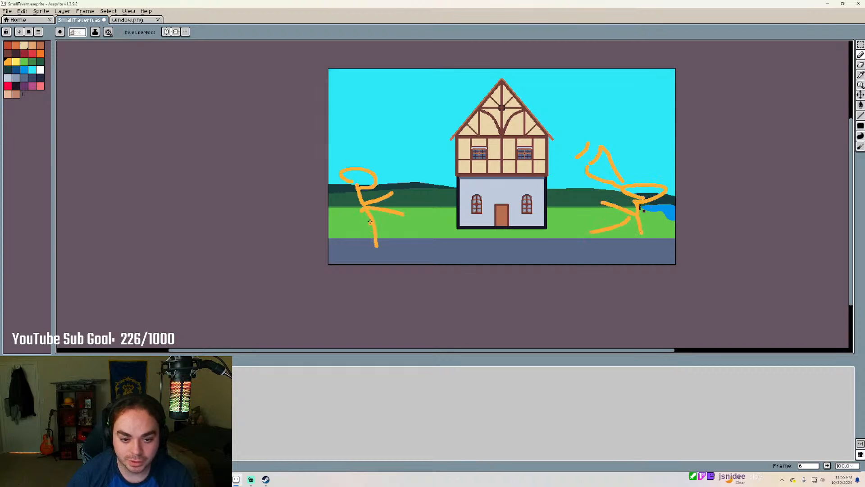
{"action": "left_click_drag", "start_coordinate": [366, 211], "coordinate": [362, 229]}
{"action": "mouse_move", "coordinate": [381, 169]}
{"action": "left_mouse_down"}
{"action": "mouse_move", "coordinate": [402, 139]}
{"action": "mouse_move", "coordinate": [383, 171]}
{"action": "left_mouse_up"}
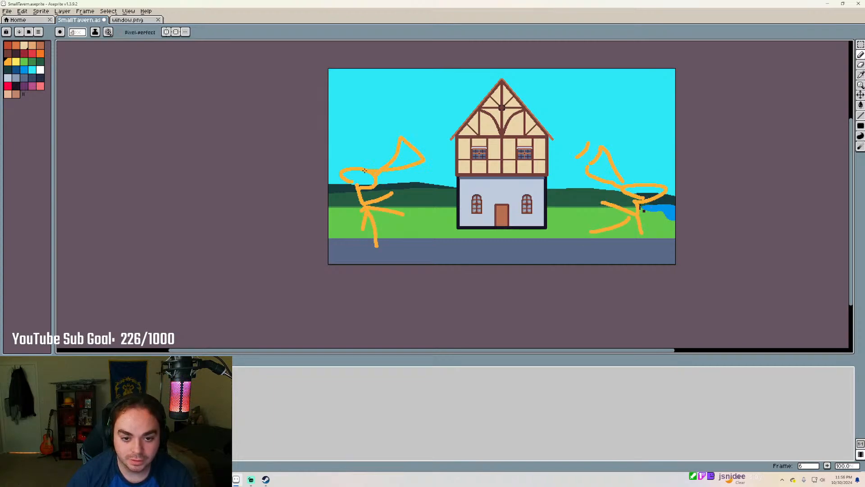
{"action": "mouse_move", "coordinate": [413, 122]}
{"action": "left_mouse_down"}
{"action": "mouse_move", "coordinate": [425, 135]}
{"action": "mouse_move", "coordinate": [445, 115]}
{"action": "left_mouse_up"}
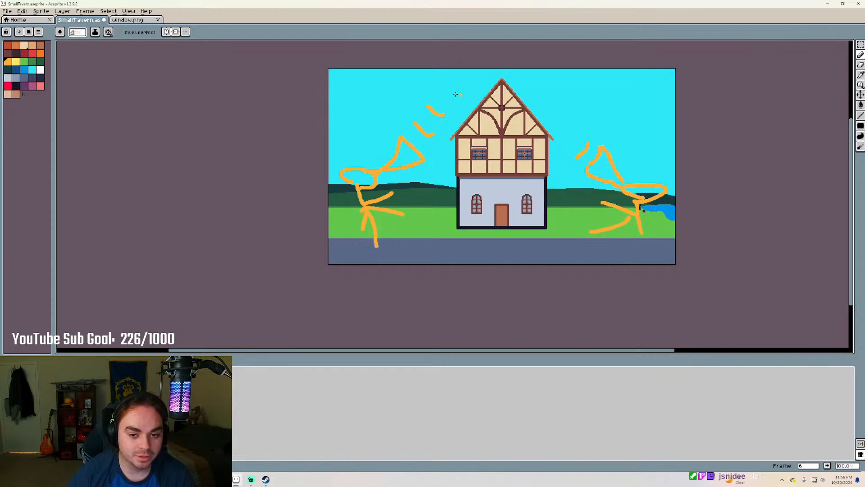
{"action": "left_click_drag", "start_coordinate": [578, 123], "coordinate": [559, 140]}
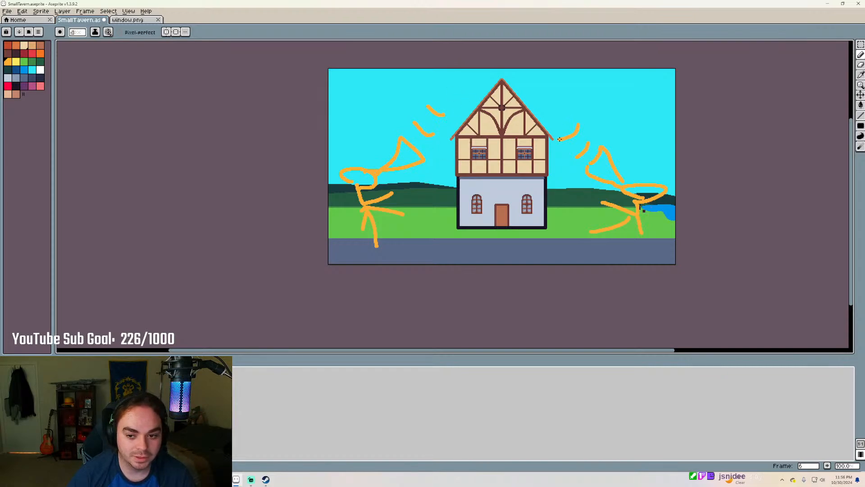
Draw three black birds in the sky, two on the tavern's right and one on its left
{"action": "left_click", "coordinate": [15, 86]}
{"action": "left_click_drag", "start_coordinate": [605, 95], "coordinate": [639, 94]}
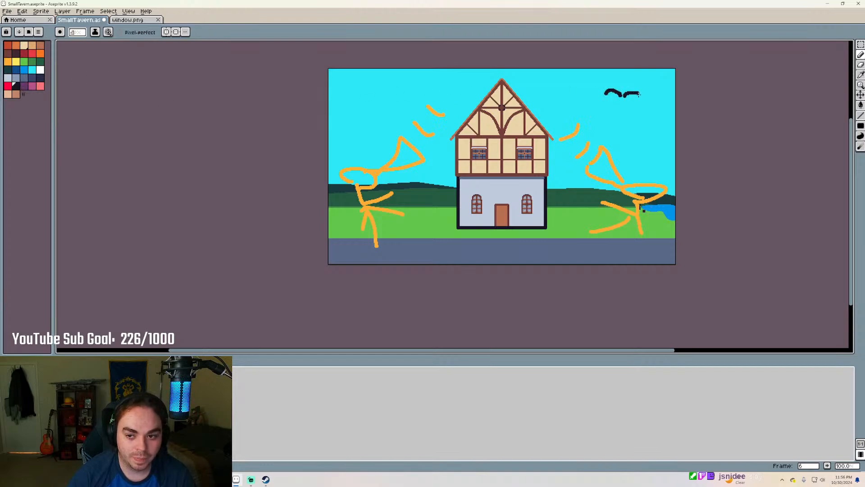
{"action": "left_click_drag", "start_coordinate": [553, 94], "coordinate": [585, 100]}
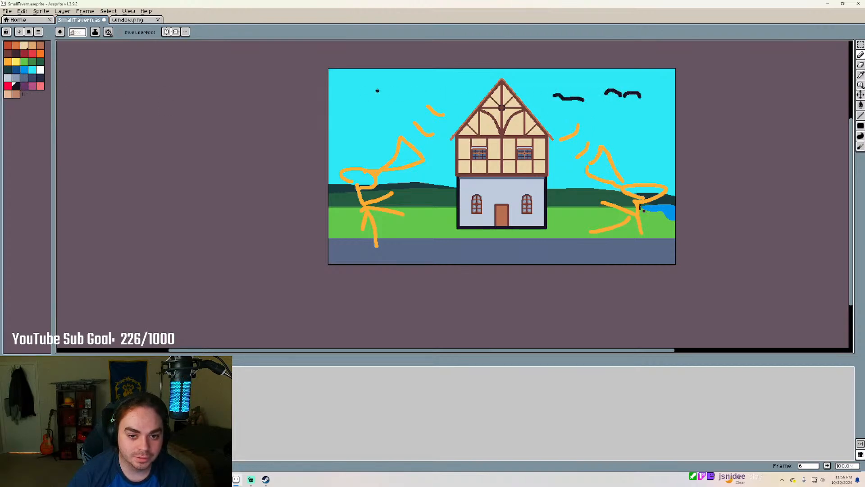
{"action": "left_click_drag", "start_coordinate": [377, 90], "coordinate": [418, 93]}
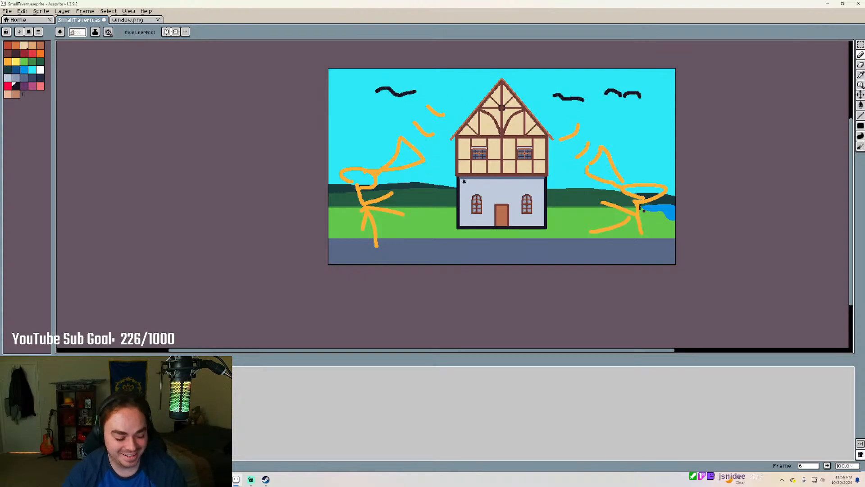
Undo the black birds, the sound waves and both orange megaphone figures
{"action": "key", "text": "ctrl+z"}
{"action": "key", "text": "ctrl+z"}
{"action": "key", "text": "ctrl+z"}
{"action": "key", "text": "ctrl+z"}
{"action": "key", "text": "ctrl+z"}
{"action": "key", "text": "ctrl+z"}
{"action": "key", "text": "ctrl+z"}
{"action": "key", "text": "ctrl+z"}
{"action": "key", "text": "ctrl+z"}
{"action": "key", "text": "ctrl+z"}
{"action": "key", "text": "ctrl+z"}
{"action": "key", "text": "ctrl+z"}
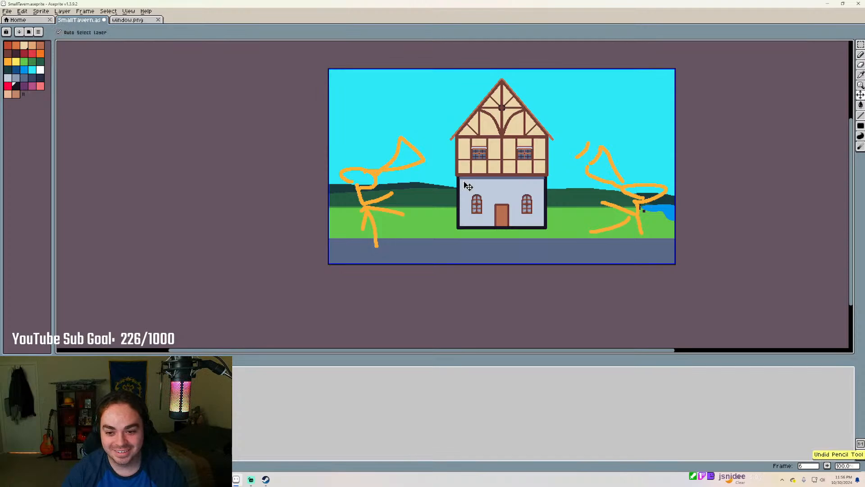
{"action": "key", "text": "ctrl+z"}
{"action": "key", "text": "ctrl+z"}
{"action": "key", "text": "ctrl+z"}
{"action": "key", "text": "ctrl+z"}
{"action": "key", "text": "ctrl+z"}
{"action": "key", "text": "ctrl+z"}
{"action": "key", "text": "ctrl+z"}
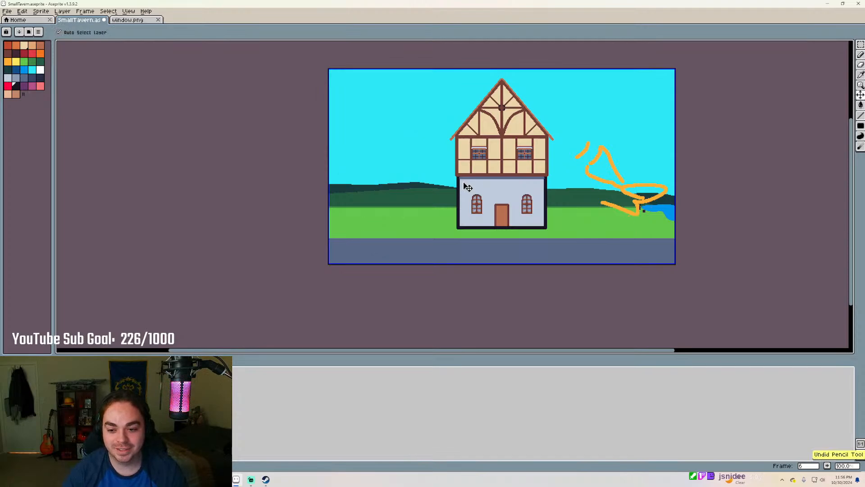
{"action": "key", "text": "ctrl+z"}
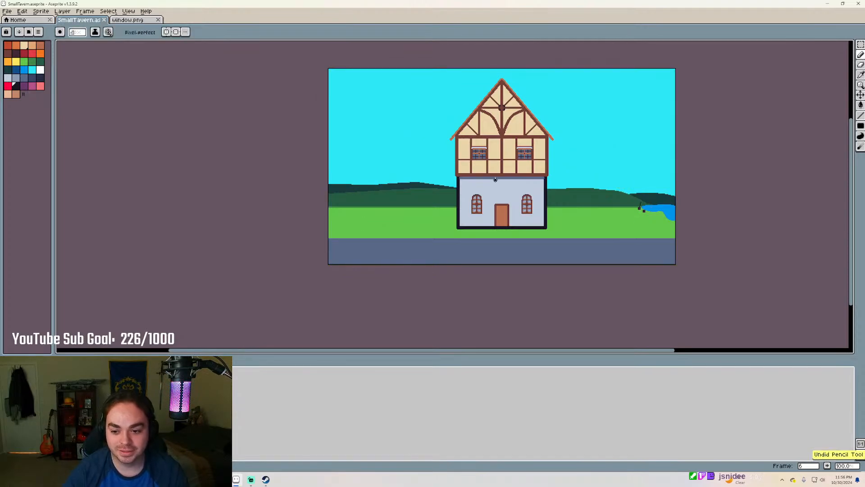
Examine the tavern's gable framing, upper windows and ground floor up close and within the full scene
{"action": "scroll", "coordinate": [541, 181], "scroll_direction": "up", "scroll_amount": 3}
{"action": "scroll", "coordinate": [522, 149], "scroll_direction": "down", "scroll_amount": 3}
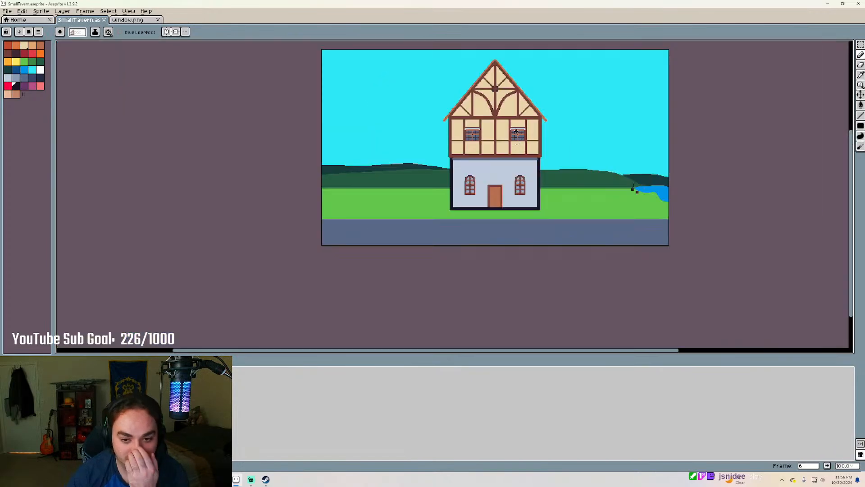
{"action": "scroll", "coordinate": [516, 144], "scroll_direction": "up", "scroll_amount": 1}
{"action": "scroll", "coordinate": [497, 151], "scroll_direction": "down", "scroll_amount": 1}
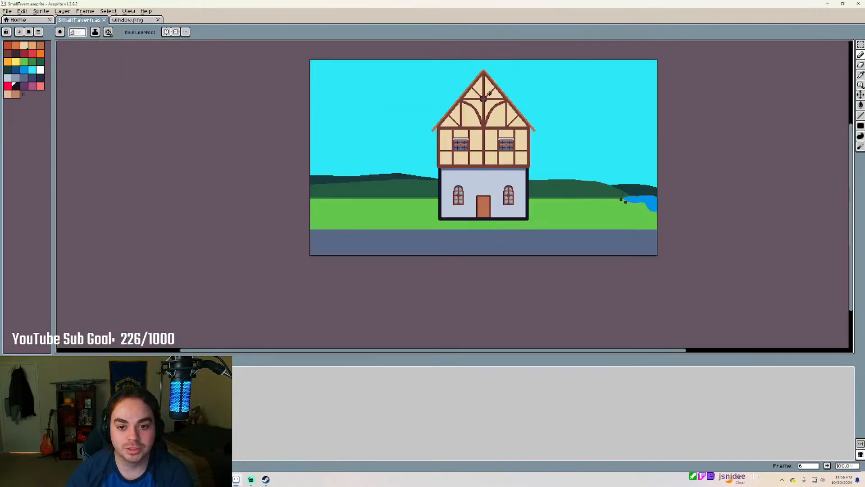
{"action": "scroll", "coordinate": [490, 92], "scroll_direction": "up", "scroll_amount": 2}
{"action": "scroll", "coordinate": [500, 81], "scroll_direction": "up", "scroll_amount": 3}
{"action": "scroll", "coordinate": [536, 117], "scroll_direction": "down", "scroll_amount": 3}
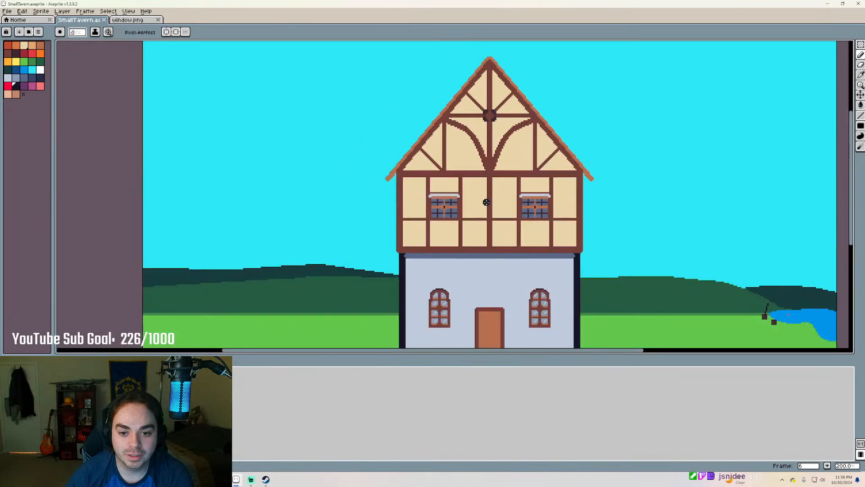
{"action": "scroll", "coordinate": [453, 178], "scroll_direction": "down", "scroll_amount": 1}
{"action": "scroll", "coordinate": [483, 176], "scroll_direction": "up", "scroll_amount": 1}
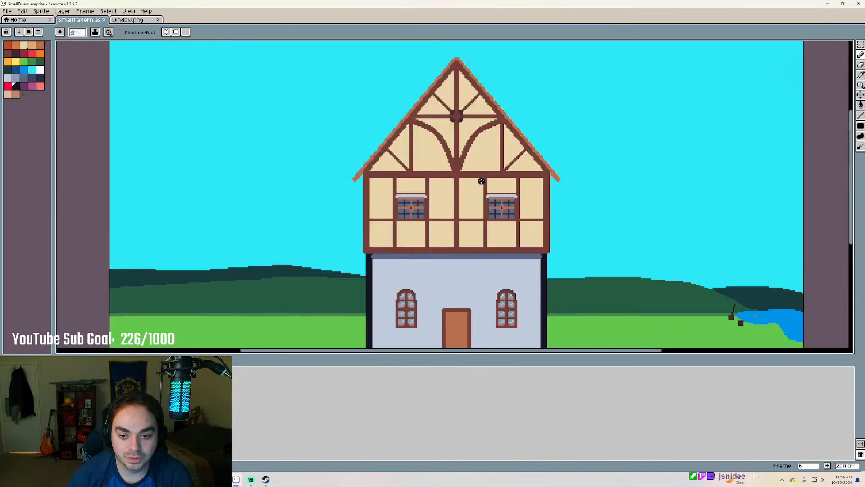
{"action": "scroll", "coordinate": [400, 129], "scroll_direction": "down", "scroll_amount": 1}
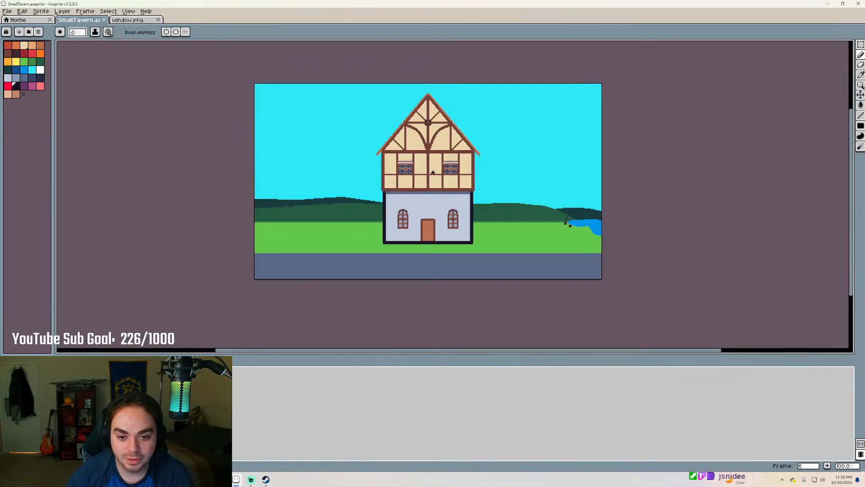
{"action": "scroll", "coordinate": [433, 173], "scroll_direction": "up", "scroll_amount": 1}
{"action": "scroll", "coordinate": [419, 144], "scroll_direction": "up", "scroll_amount": 2}
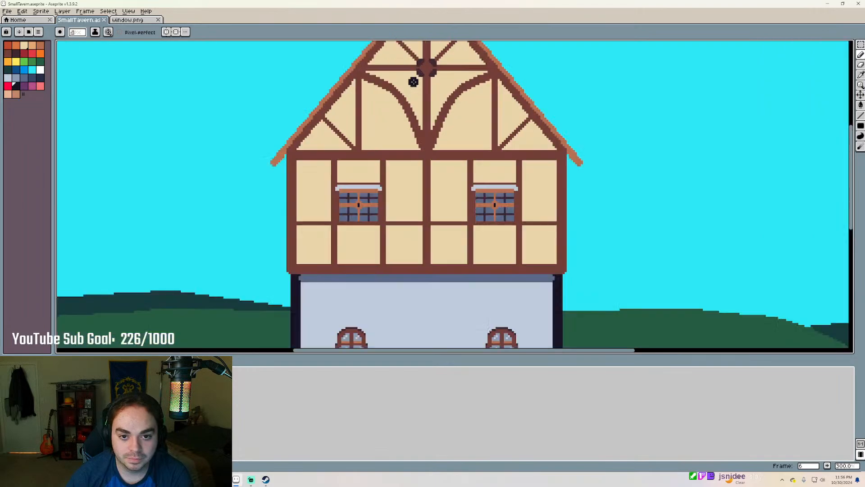
{"action": "scroll", "coordinate": [453, 109], "scroll_direction": "down", "scroll_amount": 1}
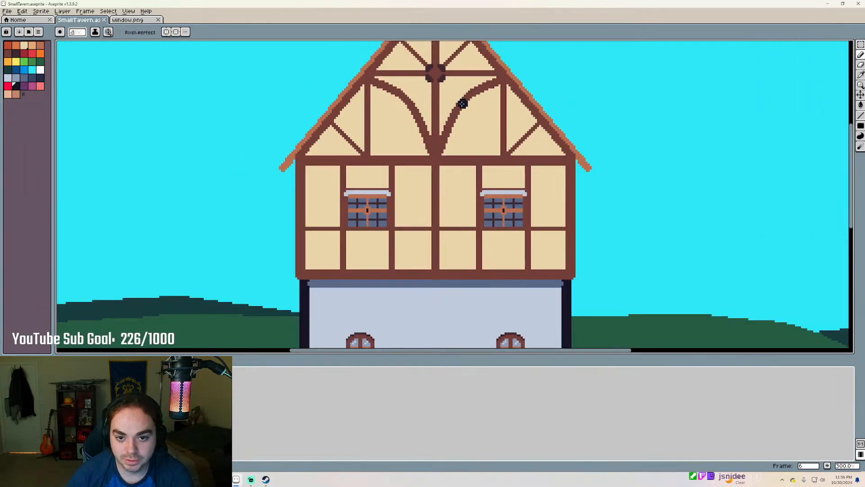
{"action": "scroll", "coordinate": [452, 83], "scroll_direction": "down", "scroll_amount": 1}
{"action": "scroll", "coordinate": [452, 76], "scroll_direction": "up", "scroll_amount": 2}
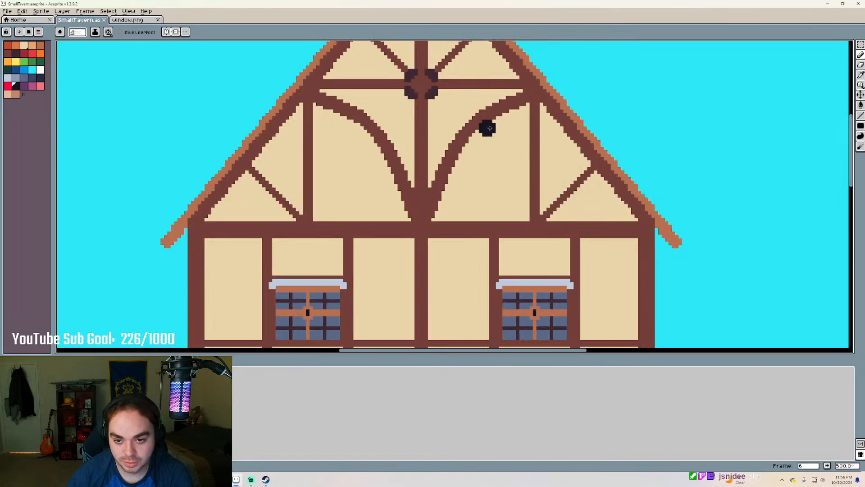
{"action": "scroll", "coordinate": [523, 145], "scroll_direction": "down", "scroll_amount": 1}
{"action": "scroll", "coordinate": [519, 149], "scroll_direction": "down", "scroll_amount": 1}
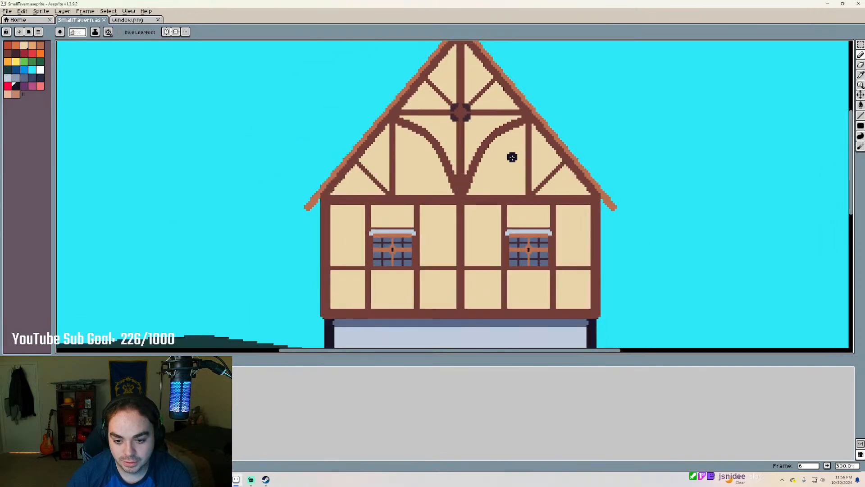
{"action": "scroll", "coordinate": [448, 170], "scroll_direction": "down", "scroll_amount": 2}
{"action": "scroll", "coordinate": [453, 252], "scroll_direction": "up", "scroll_amount": 1}
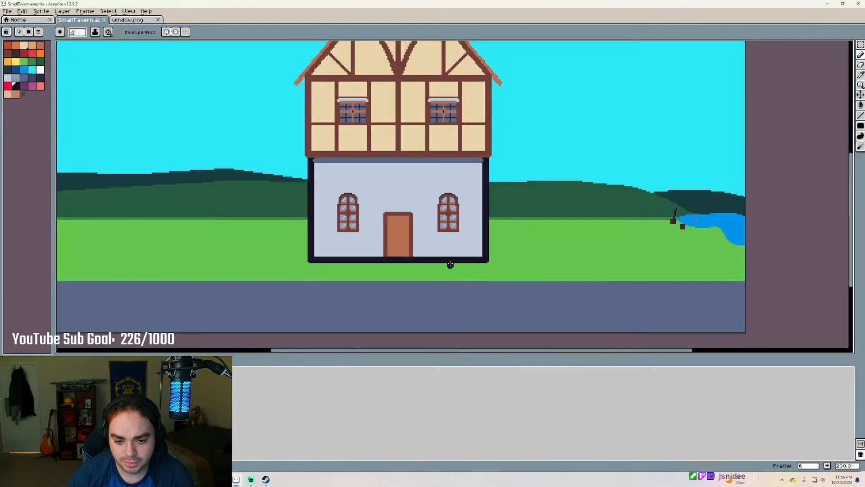
Reduce the pencil to one pixel and draw a slate-blue sill line under the right arched window, slightly wider than its frame
{"action": "scroll", "coordinate": [399, 211], "scroll_direction": "up", "scroll_amount": 1}
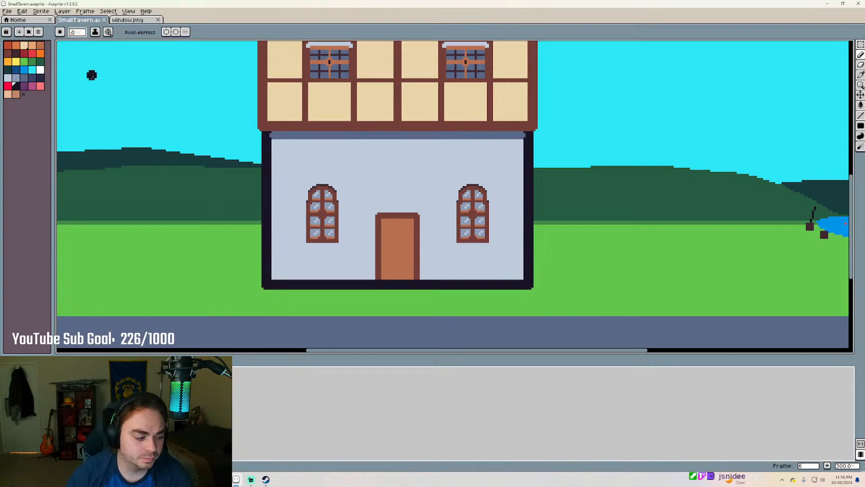
{"action": "key", "text": "minus"}
{"action": "key", "text": "minus"}
{"action": "key", "text": "minus"}
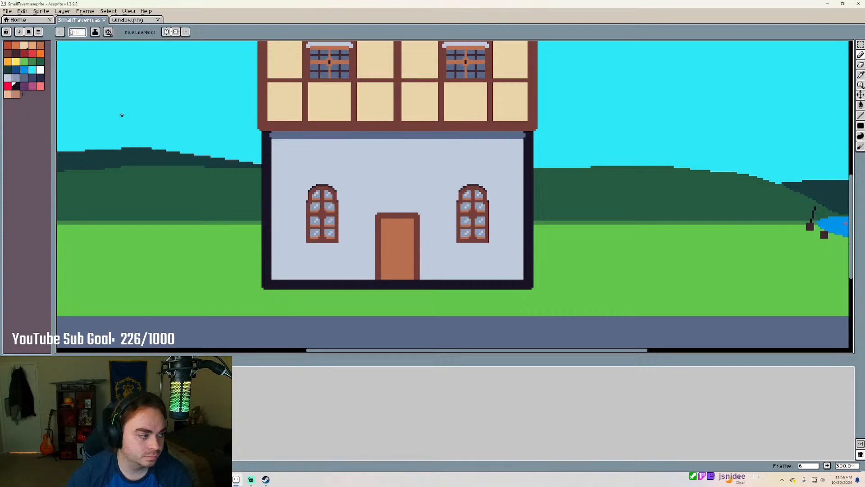
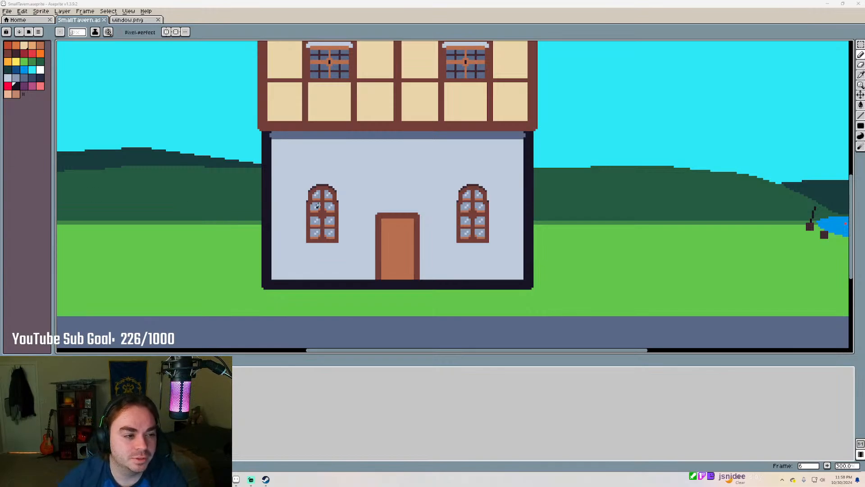
{"action": "scroll", "coordinate": [504, 208], "scroll_direction": "up", "scroll_amount": 3}
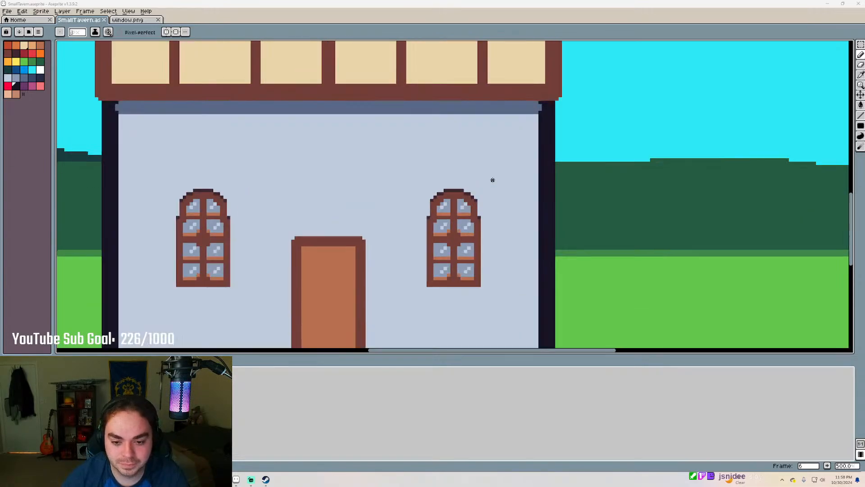
{"action": "scroll", "coordinate": [439, 320], "scroll_direction": "up", "scroll_amount": 5}
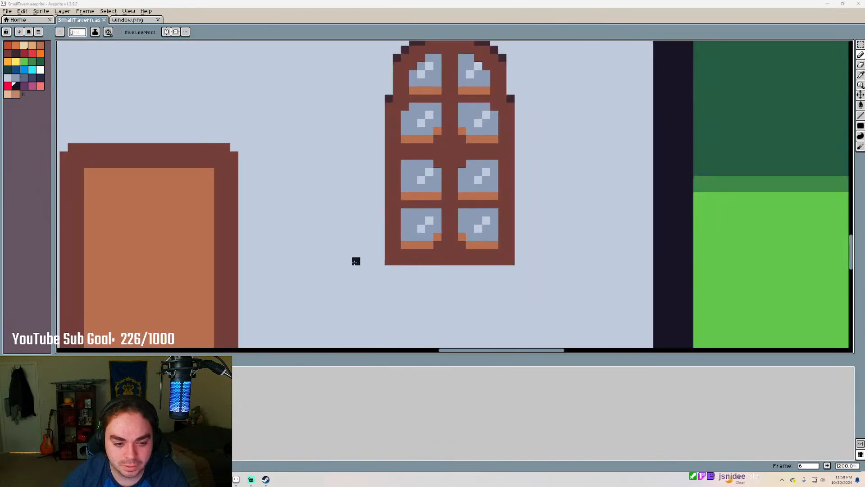
{"action": "left_click", "coordinate": [24, 77]}
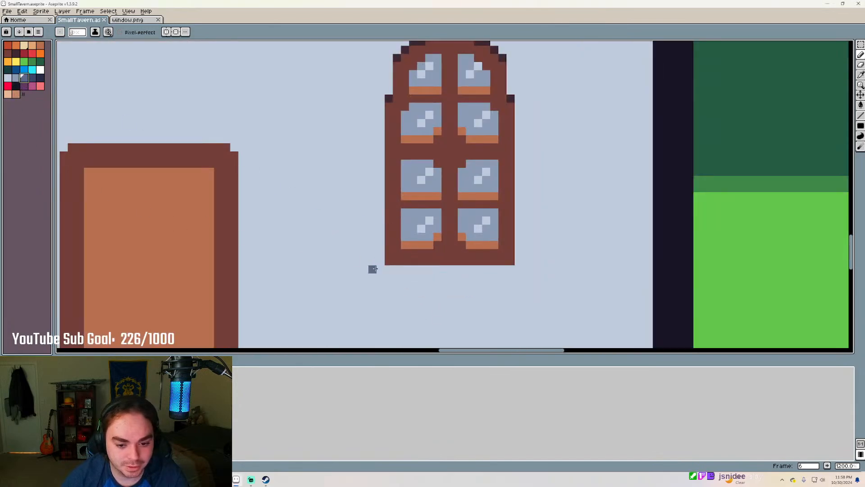
{"action": "left_click_drag", "start_coordinate": [378, 269], "coordinate": [526, 269]}
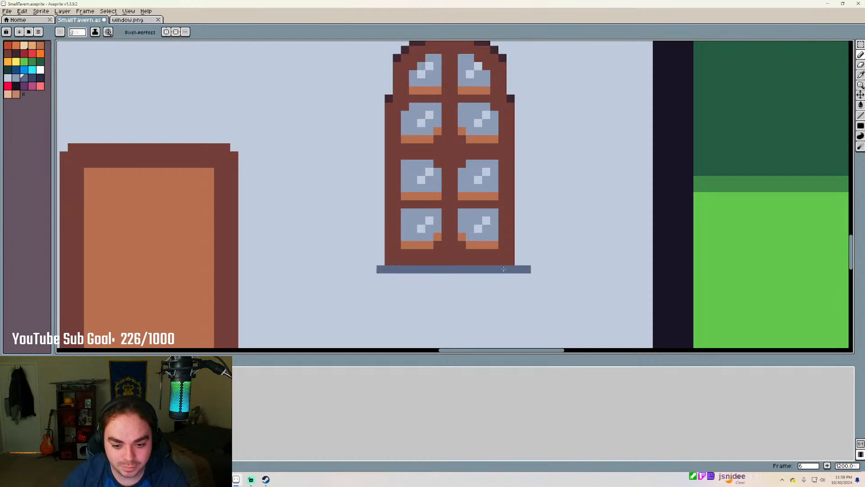
{"action": "left_click", "coordinate": [380, 262]}
{"action": "left_click", "coordinate": [365, 269]}
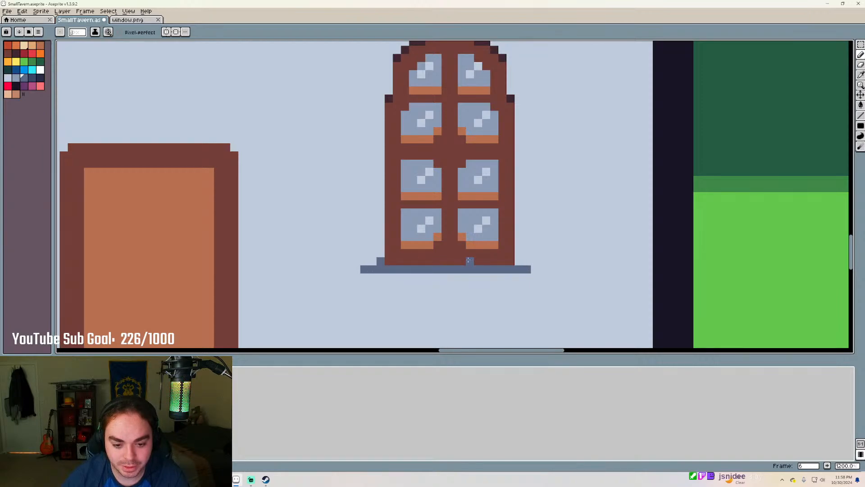
{"action": "key", "text": "v"}
{"action": "key", "text": "ctrl+z"}
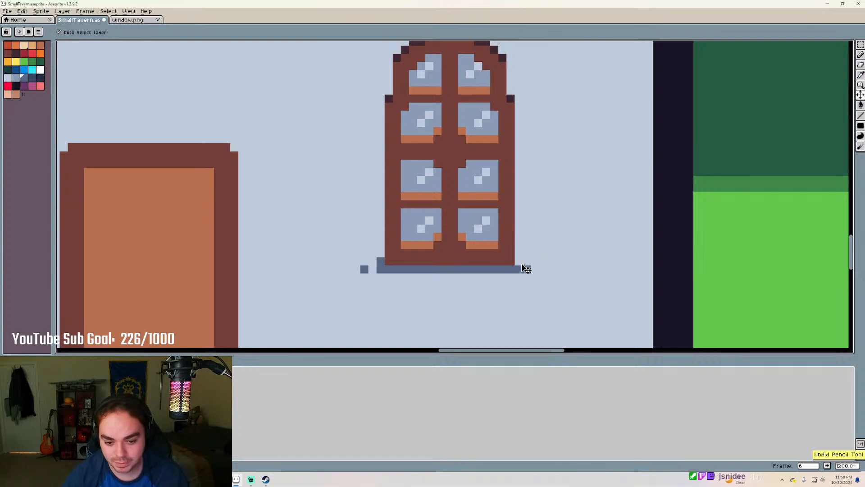
{"action": "key", "text": "ctrl+z"}
{"action": "key", "text": "b"}
{"action": "key", "text": "ctrl+z"}
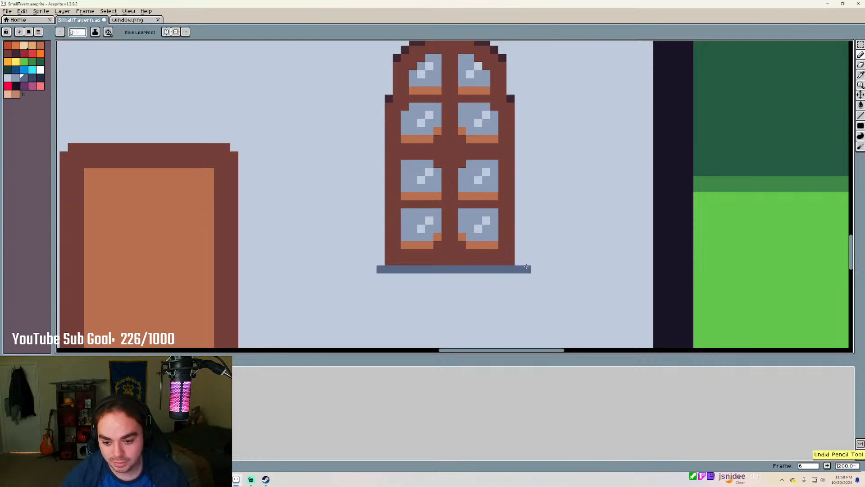
Thicken the right arched window's sill with a shorter lower row and add raised ends on both sides of the frame
{"action": "left_click_drag", "start_coordinate": [518, 276], "coordinate": [381, 276]}
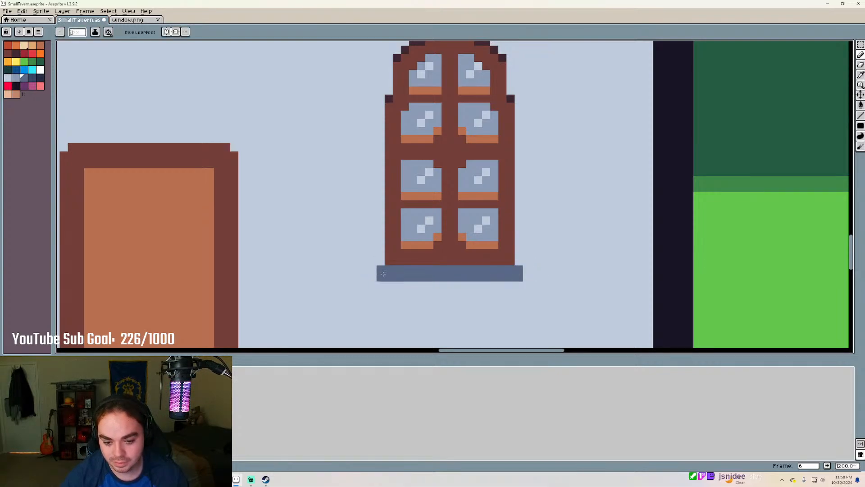
{"action": "left_click", "coordinate": [518, 261]}
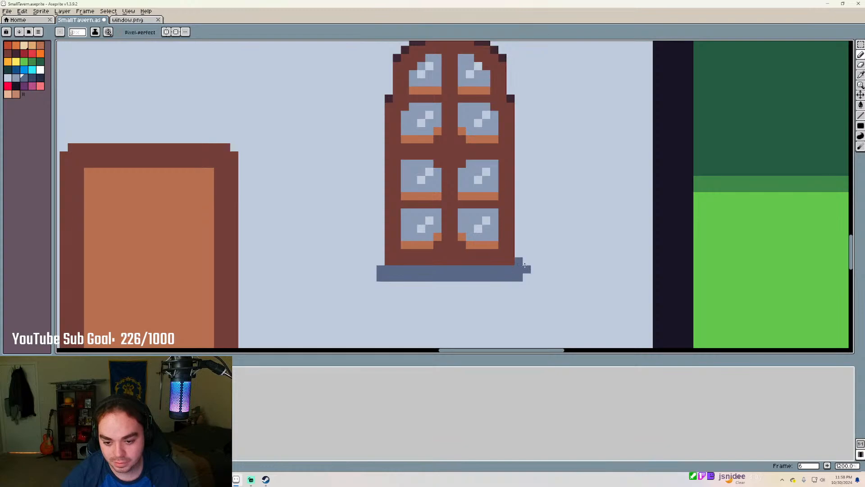
{"action": "left_click", "coordinate": [526, 262]}
{"action": "left_click", "coordinate": [381, 261]}
{"action": "left_click_drag", "start_coordinate": [372, 261], "coordinate": [372, 268]}
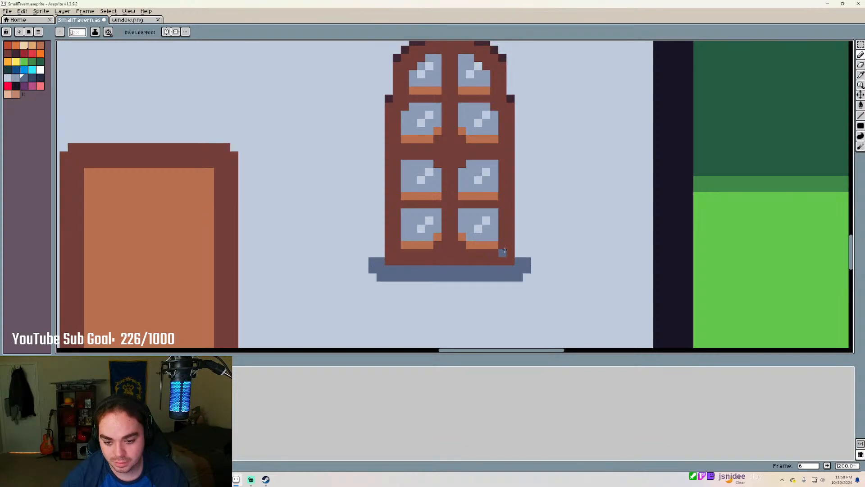
Draw a matching slate-blue sill with raised ends and a shorter lower row under the left arched window
{"action": "scroll", "coordinate": [505, 250], "scroll_direction": "down", "scroll_amount": 4}
{"action": "scroll", "coordinate": [392, 247], "scroll_direction": "down", "scroll_amount": 1}
{"action": "scroll", "coordinate": [340, 262], "scroll_direction": "up", "scroll_amount": 3}
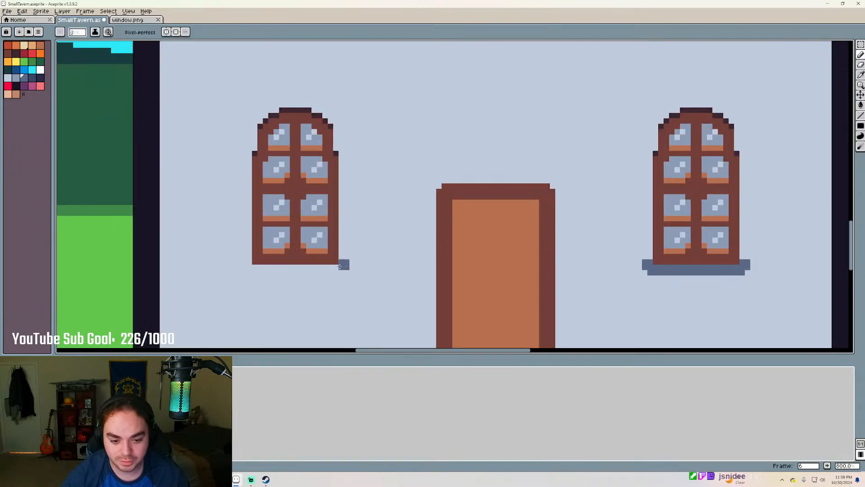
{"action": "left_click_drag", "start_coordinate": [341, 266], "coordinate": [247, 266]}
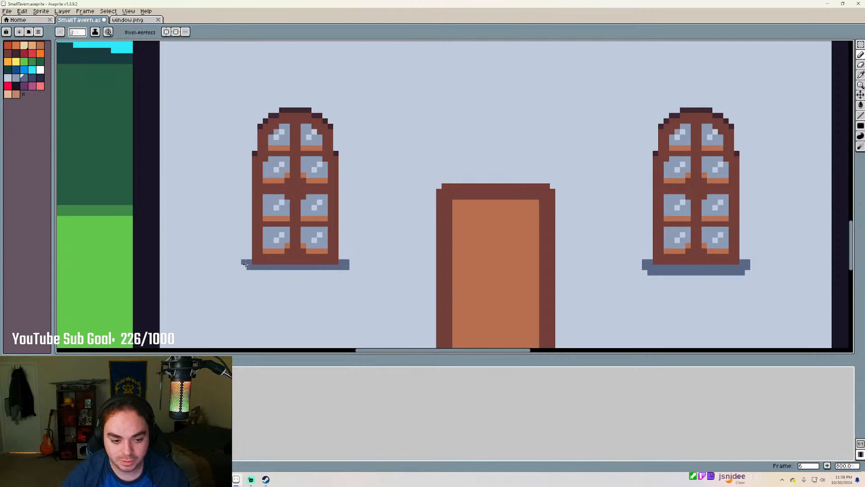
{"action": "left_click", "coordinate": [245, 266]}
{"action": "scroll", "coordinate": [246, 265], "scroll_direction": "up", "scroll_amount": 1}
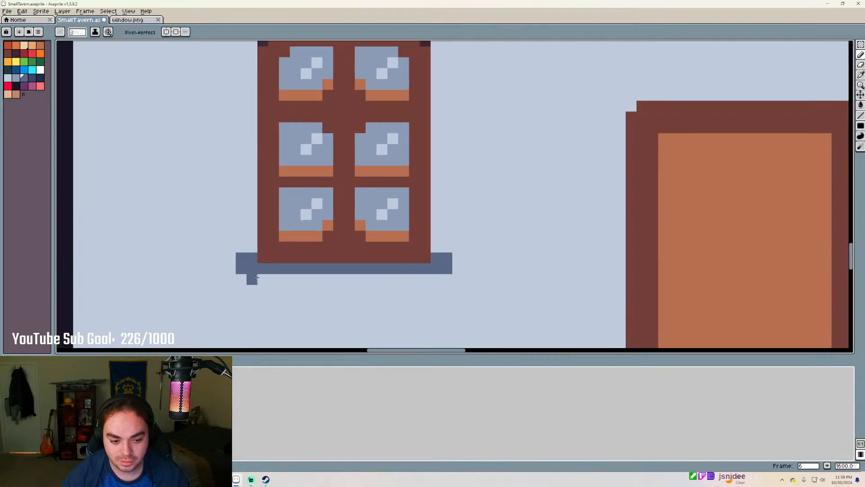
{"action": "scroll", "coordinate": [259, 273], "scroll_direction": "down", "scroll_amount": 1}
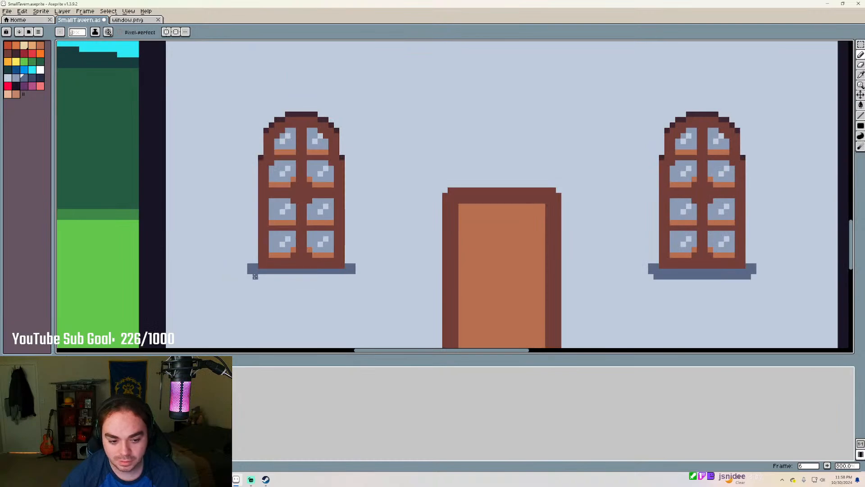
{"action": "left_click_drag", "start_coordinate": [255, 276], "coordinate": [343, 278]}
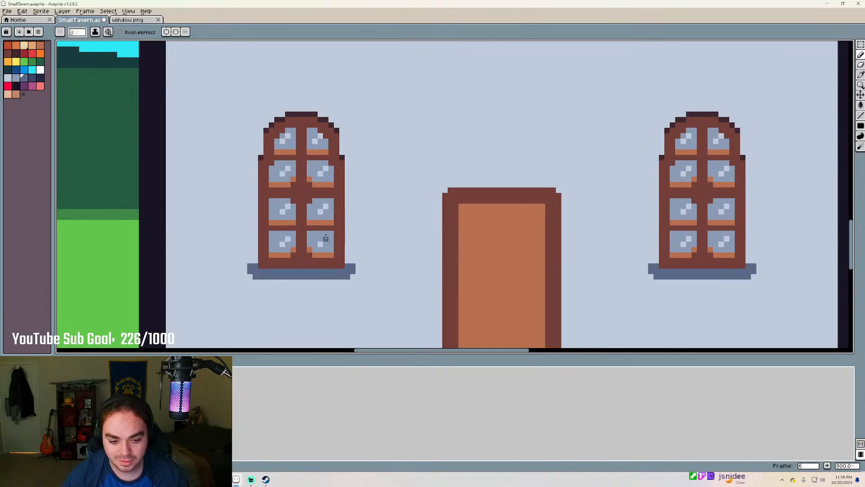
Add a lighter blue-grey shadow beneath the right arched window's sill, following its stepped ends
{"action": "scroll", "coordinate": [326, 237], "scroll_direction": "down", "scroll_amount": 3}
{"action": "scroll", "coordinate": [540, 165], "scroll_direction": "up", "scroll_amount": 2}
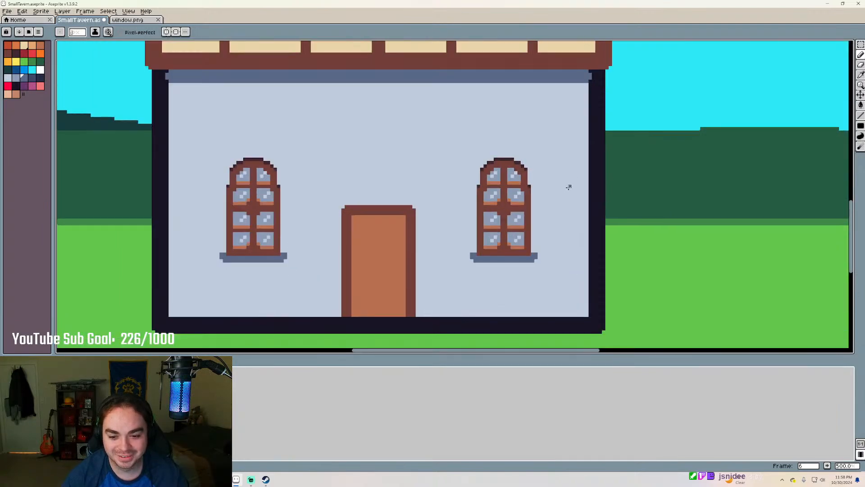
{"action": "scroll", "coordinate": [545, 256], "scroll_direction": "down", "scroll_amount": 2}
{"action": "scroll", "coordinate": [502, 304], "scroll_direction": "up", "scroll_amount": 5}
{"action": "scroll", "coordinate": [513, 297], "scroll_direction": "up", "scroll_amount": 3}
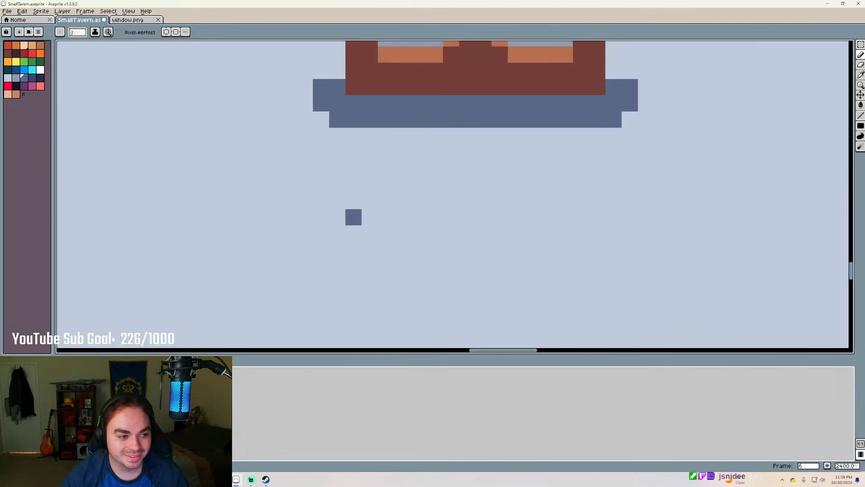
{"action": "left_click", "coordinate": [16, 77]}
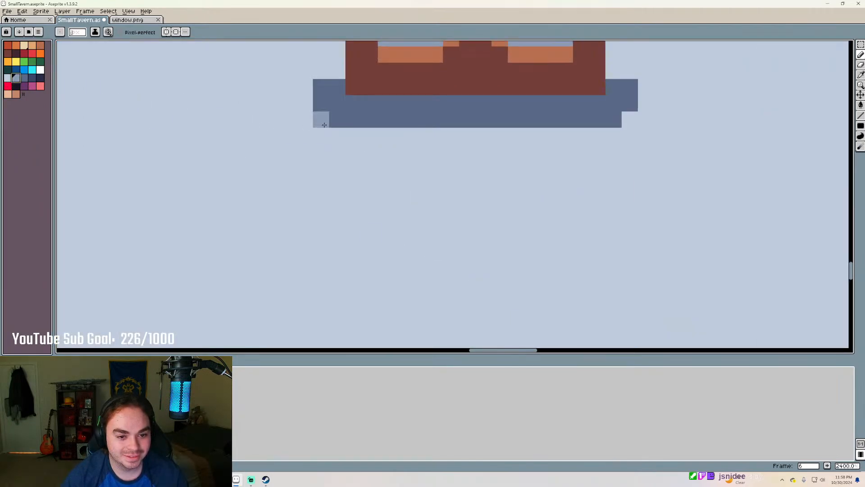
{"action": "mouse_move", "coordinate": [324, 125]}
{"action": "left_mouse_down"}
{"action": "mouse_move", "coordinate": [612, 137]}
{"action": "mouse_move", "coordinate": [632, 118]}
{"action": "mouse_move", "coordinate": [632, 134]}
{"action": "mouse_move", "coordinate": [603, 171]}
{"action": "mouse_move", "coordinate": [609, 147]}
{"action": "mouse_move", "coordinate": [354, 146]}
{"action": "left_mouse_up"}
{"action": "left_click", "coordinate": [339, 137]}
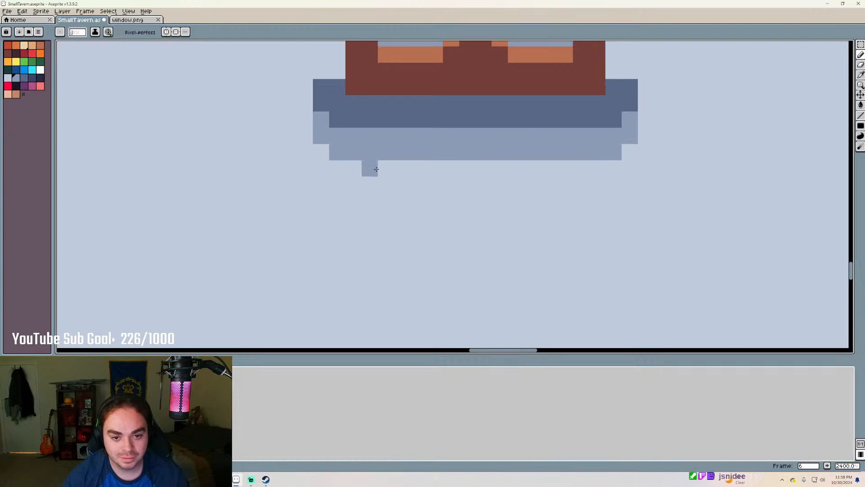
Add the same stepped blue-grey shadow beneath the left arched window's sill
{"action": "scroll", "coordinate": [423, 152], "scroll_direction": "down", "scroll_amount": 3}
{"action": "scroll", "coordinate": [424, 152], "scroll_direction": "down", "scroll_amount": 3}
{"action": "scroll", "coordinate": [313, 138], "scroll_direction": "up", "scroll_amount": 4}
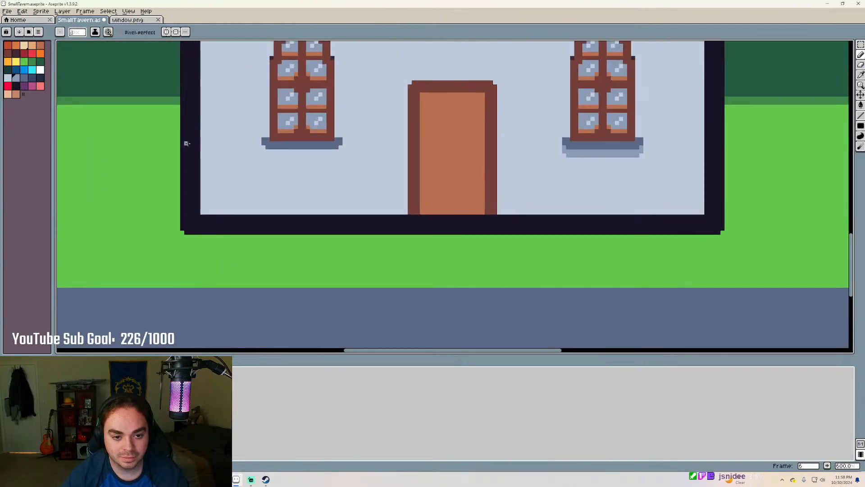
{"action": "scroll", "coordinate": [447, 158], "scroll_direction": "down", "scroll_amount": 3}
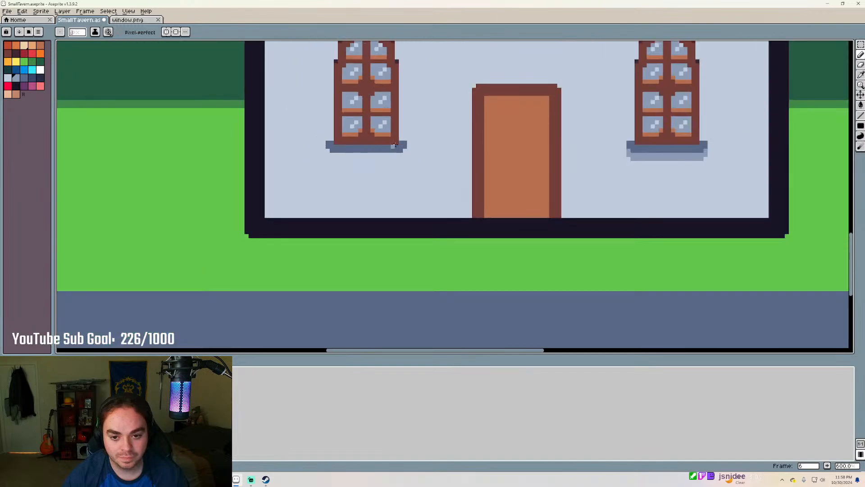
{"action": "scroll", "coordinate": [411, 143], "scroll_direction": "up", "scroll_amount": 3}
{"action": "left_click_drag", "start_coordinate": [404, 155], "coordinate": [310, 159]}
{"action": "key", "text": "ctrl+z"}
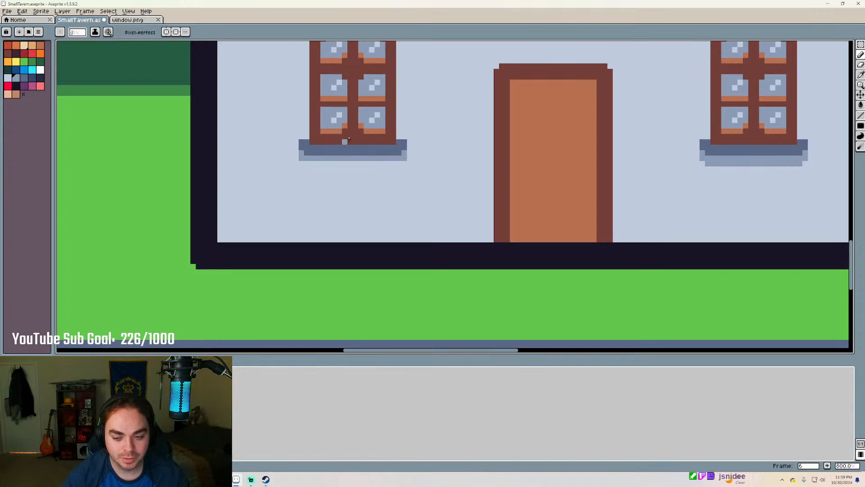
{"action": "scroll", "coordinate": [348, 140], "scroll_direction": "up", "scroll_amount": 3}
{"action": "scroll", "coordinate": [223, 193], "scroll_direction": "down", "scroll_amount": 1}
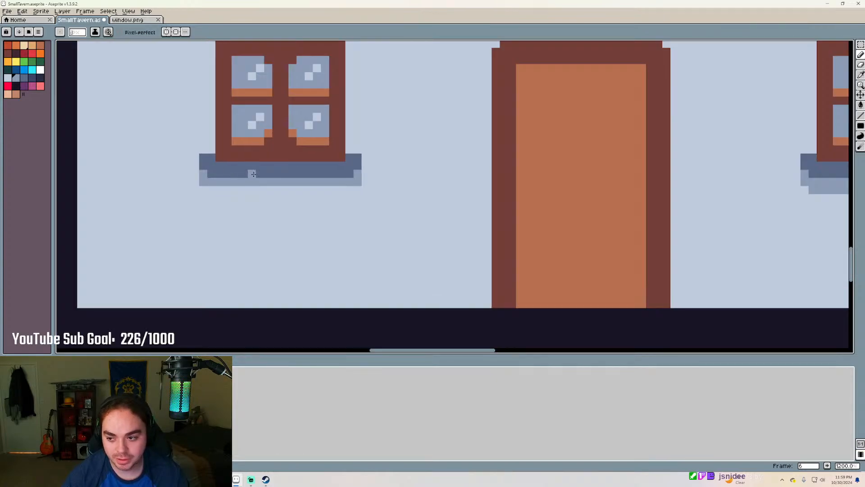
{"action": "scroll", "coordinate": [253, 174], "scroll_direction": "down", "scroll_amount": 1}
{"action": "scroll", "coordinate": [228, 181], "scroll_direction": "up", "scroll_amount": 1}
{"action": "left_click_drag", "start_coordinate": [223, 186], "coordinate": [361, 186]}
Examine the ground floor's door, arched windows and shaded sills up close and from farther out
{"action": "scroll", "coordinate": [326, 164], "scroll_direction": "down", "scroll_amount": 3}
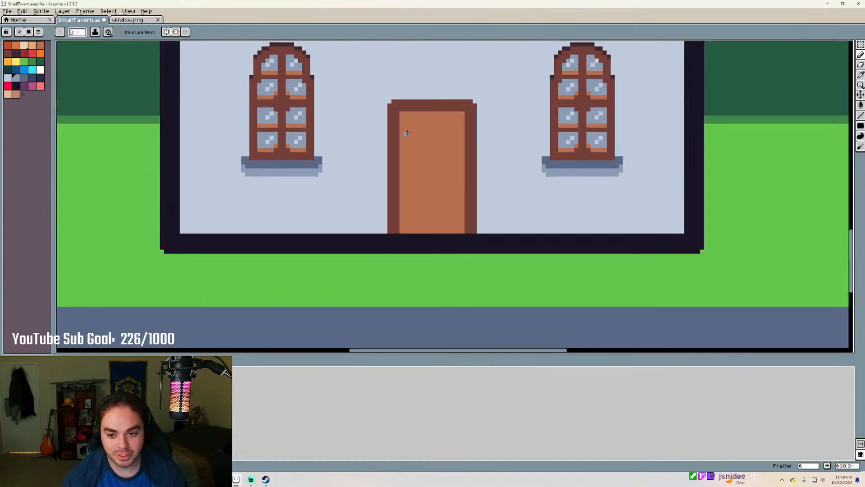
{"action": "scroll", "coordinate": [427, 131], "scroll_direction": "up", "scroll_amount": 3}
{"action": "scroll", "coordinate": [427, 147], "scroll_direction": "down", "scroll_amount": 4}
{"action": "scroll", "coordinate": [411, 81], "scroll_direction": "down", "scroll_amount": 2}
{"action": "scroll", "coordinate": [429, 81], "scroll_direction": "up", "scroll_amount": 2}
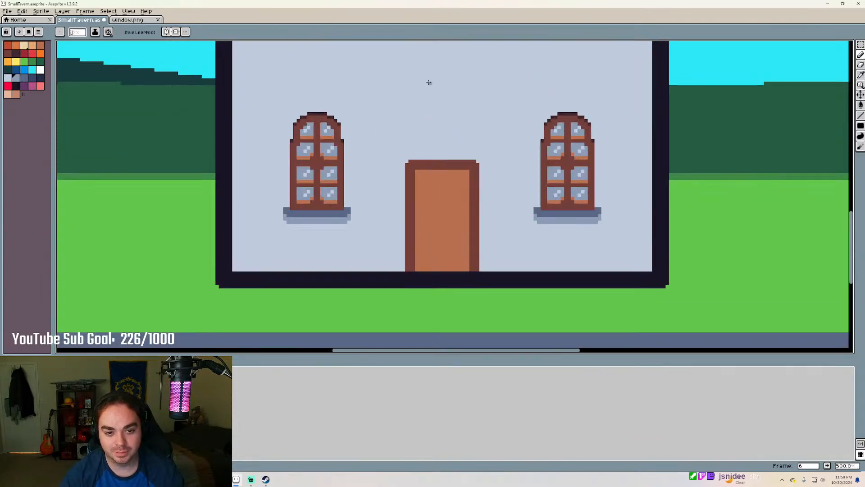
{"action": "scroll", "coordinate": [440, 66], "scroll_direction": "down", "scroll_amount": 1}
{"action": "scroll", "coordinate": [444, 83], "scroll_direction": "up", "scroll_amount": 1}
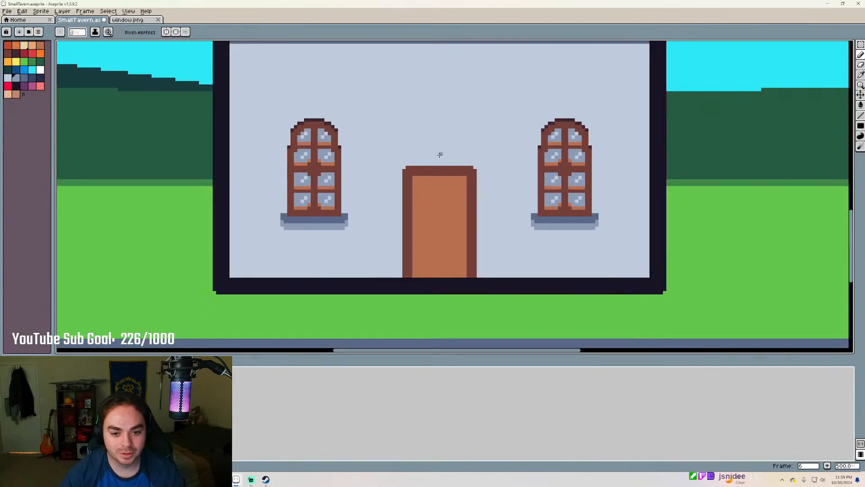
{"action": "scroll", "coordinate": [438, 160], "scroll_direction": "down", "scroll_amount": 1}
{"action": "scroll", "coordinate": [436, 145], "scroll_direction": "up", "scroll_amount": 2}
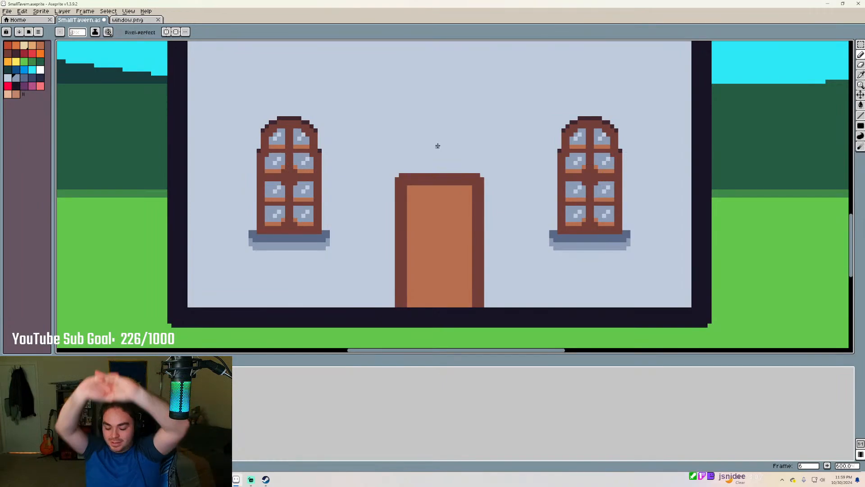
{"action": "scroll", "coordinate": [439, 148], "scroll_direction": "down", "scroll_amount": 3}
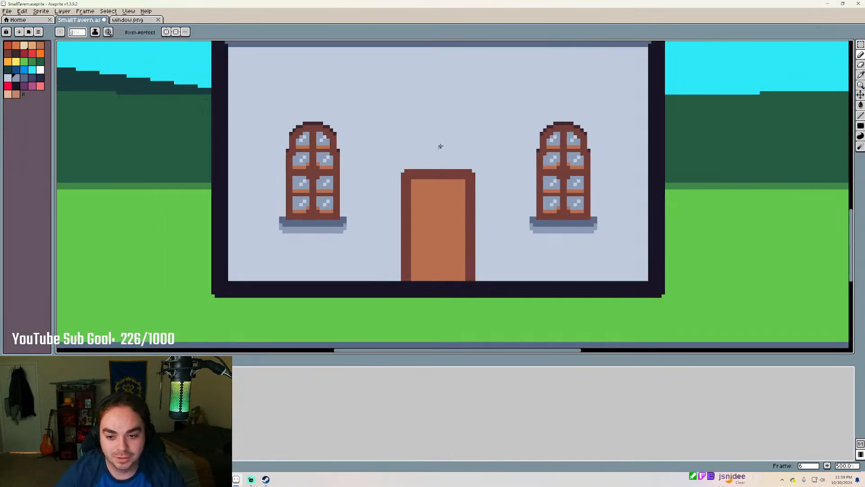
{"action": "scroll", "coordinate": [488, 102], "scroll_direction": "up", "scroll_amount": 2}
{"action": "scroll", "coordinate": [211, 77], "scroll_direction": "up", "scroll_amount": 8}
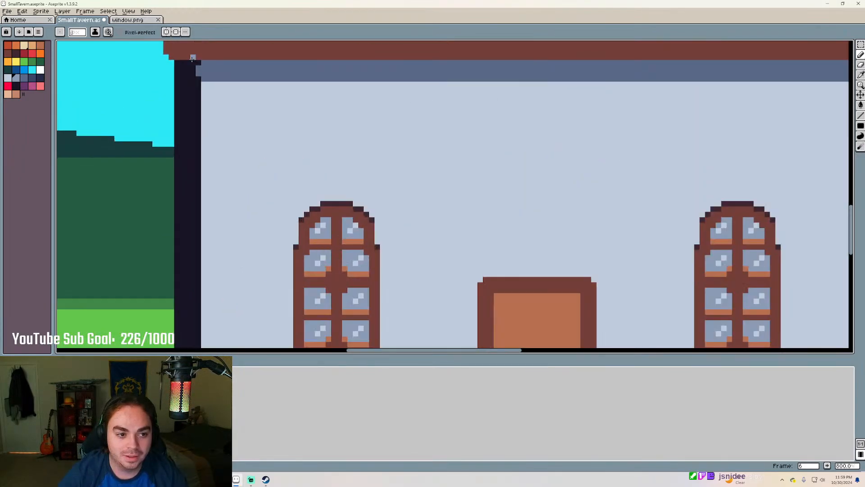
{"action": "left_click", "coordinate": [195, 69]}
{"action": "left_click", "coordinate": [108, 70]}
{"action": "left_click", "coordinate": [216, 69]}
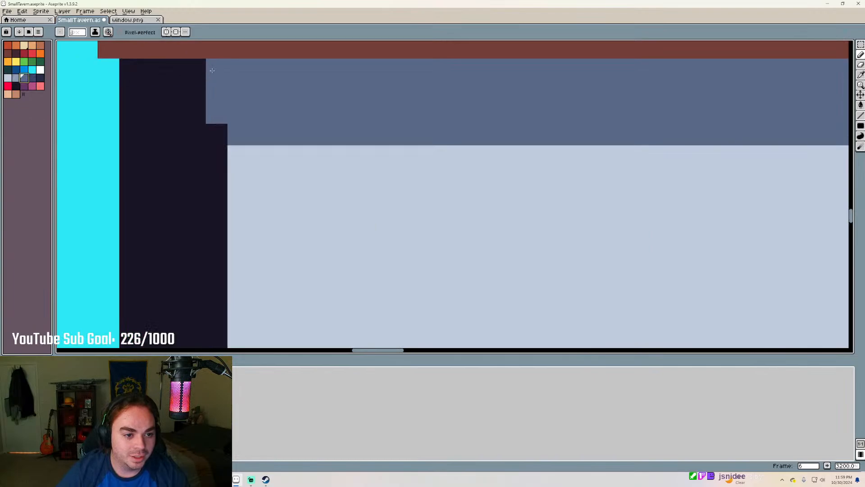
{"action": "key", "text": "ctrl+z"}
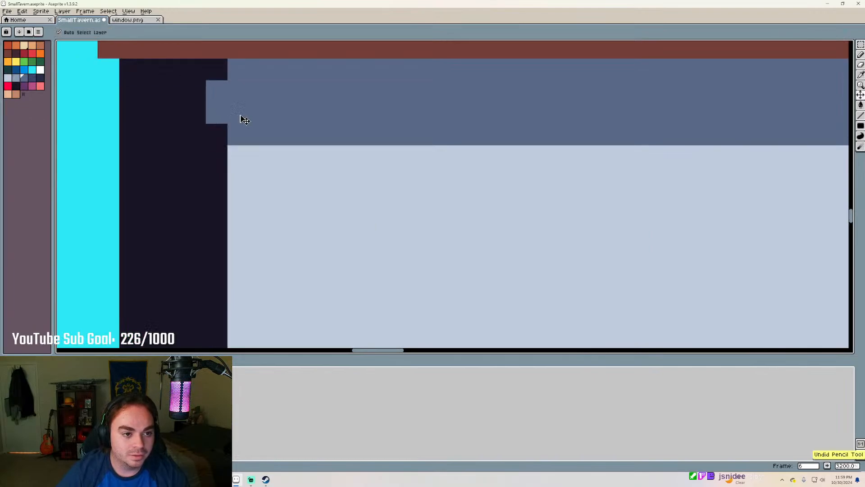
{"action": "scroll", "coordinate": [267, 106], "scroll_direction": "down", "scroll_amount": 8}
{"action": "scroll", "coordinate": [328, 133], "scroll_direction": "up", "scroll_amount": 1}
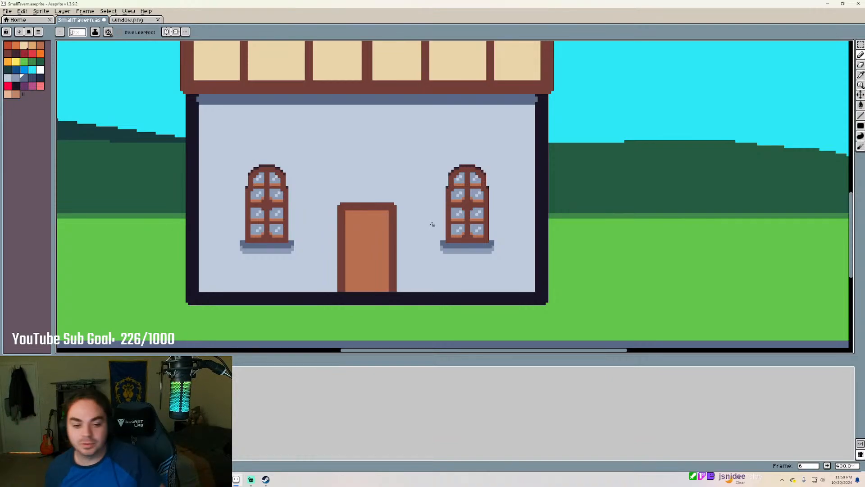
Switch to Discord, take the shared Godot Engine stream out of full screen and maximize the window showing it
{"action": "scroll", "coordinate": [512, 162], "scroll_direction": "down", "scroll_amount": 2}
{"action": "scroll", "coordinate": [512, 167], "scroll_direction": "up", "scroll_amount": 1}
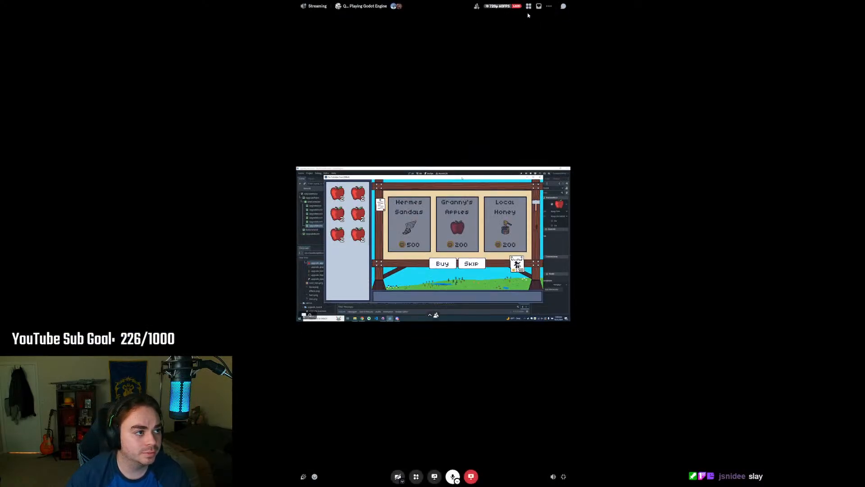
{"action": "left_click", "coordinate": [564, 476]}
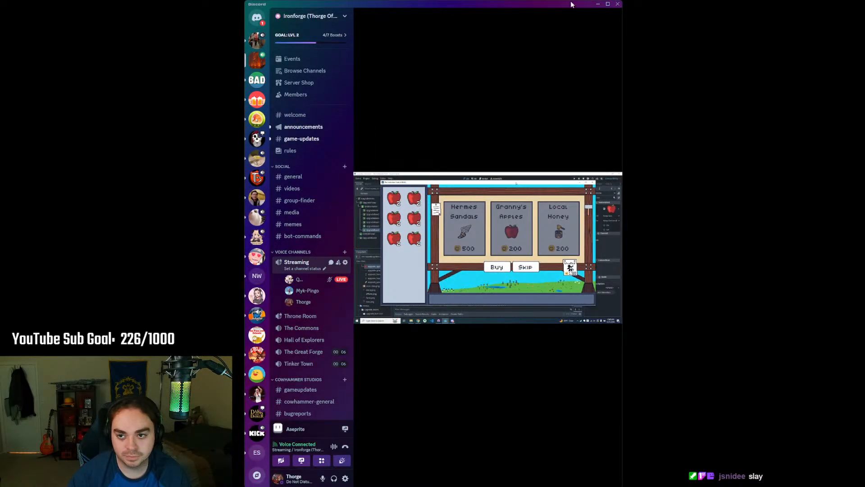
{"action": "left_click", "coordinate": [607, 3]}
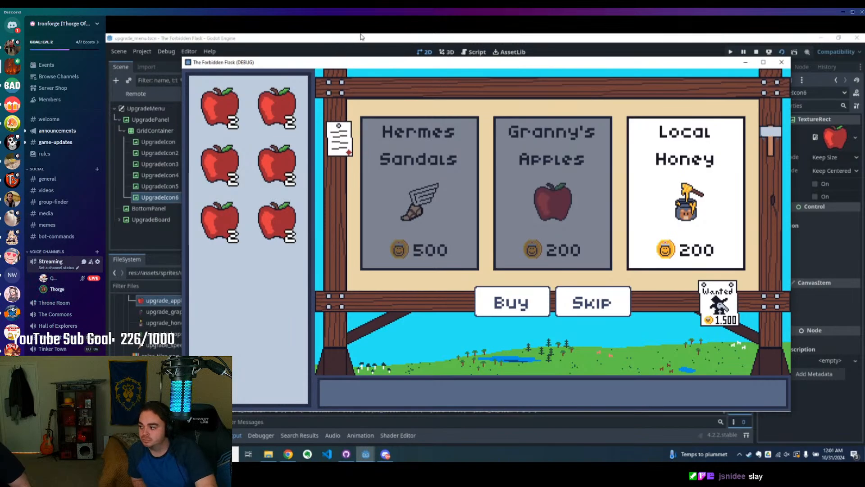
Open the upgrade_icon scene in Godot and set the text of its Label to 6
{"action": "left_click", "coordinate": [315, 38]}
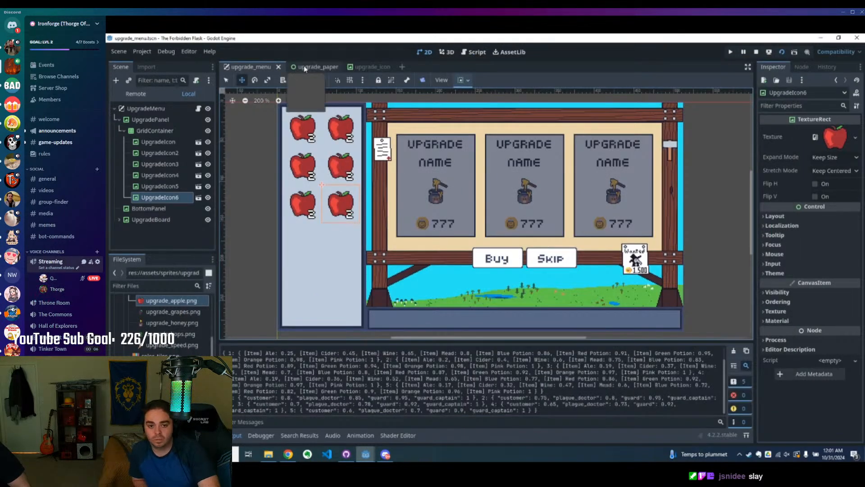
{"action": "left_click", "coordinate": [363, 63]}
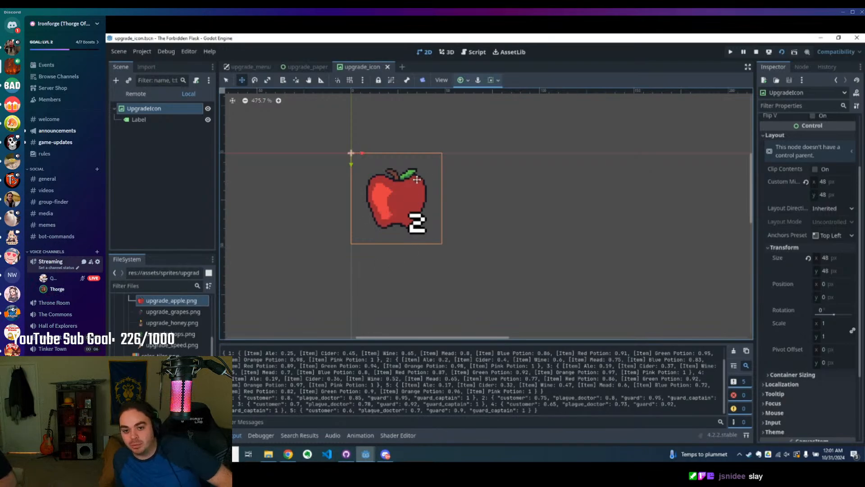
{"action": "scroll", "coordinate": [360, 175], "scroll_direction": "up", "scroll_amount": 1}
{"action": "left_click", "coordinate": [143, 121]}
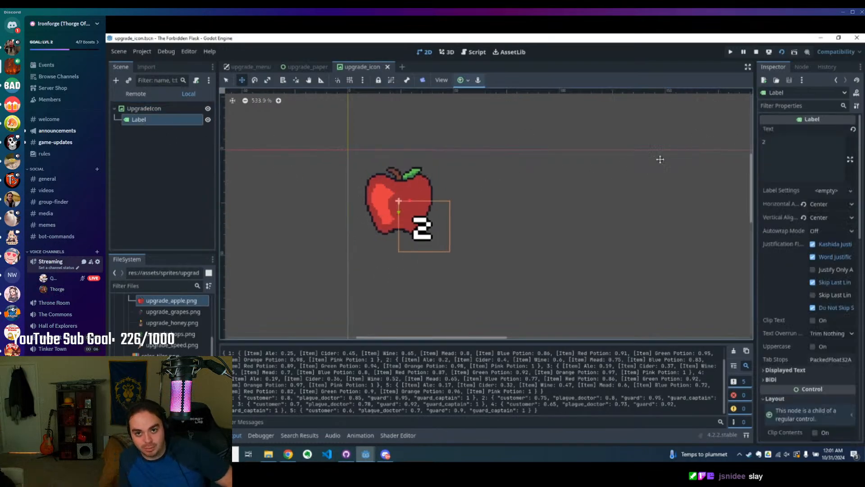
{"action": "left_click", "coordinate": [259, 101]}
{"action": "scroll", "coordinate": [500, 205], "scroll_direction": "up", "scroll_amount": 5}
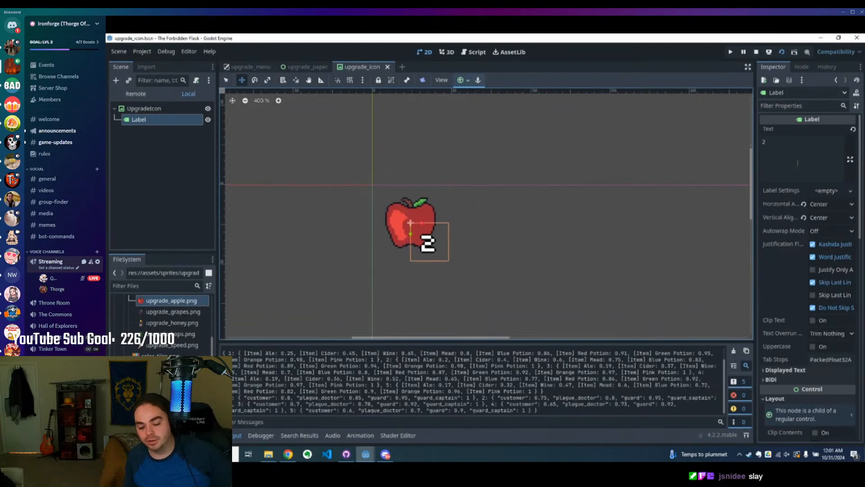
{"action": "left_click", "coordinate": [770, 143]}
{"action": "key", "text": "BackSpace"}
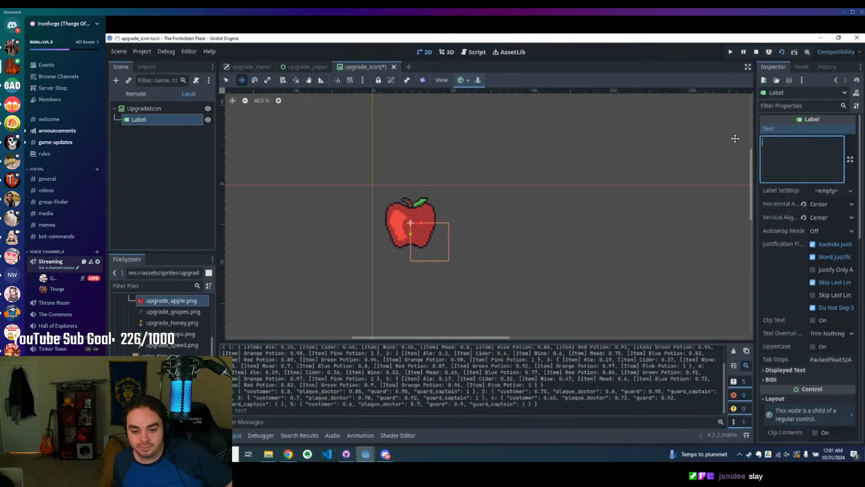
{"action": "type", "text": "3"}
{"action": "key", "text": "BackSpace"}
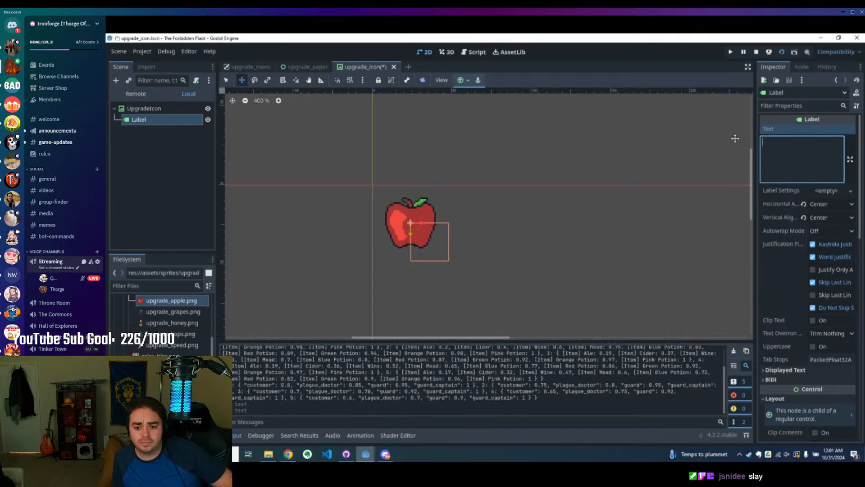
{"action": "type", "text": "6"}
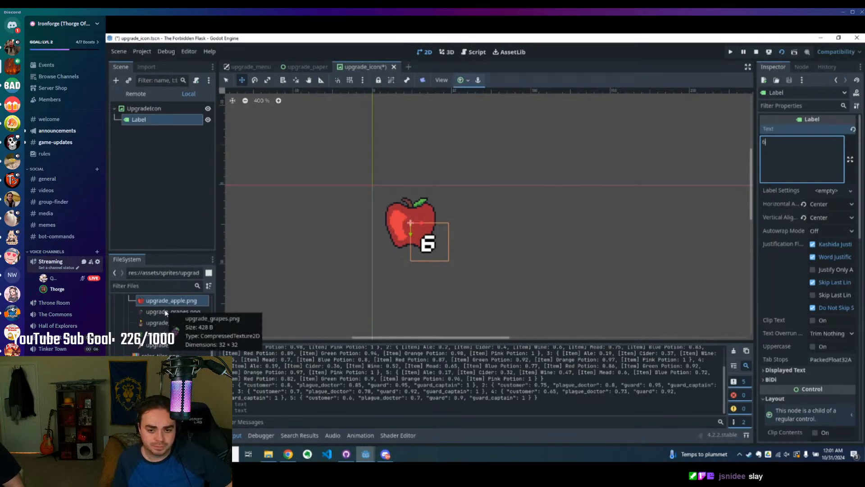
Try the honey, hops and winged sandal textures on the UpgradeIcon node, ending with the apple texture
{"action": "left_click_drag", "start_coordinate": [165, 320], "coordinate": [159, 304]}
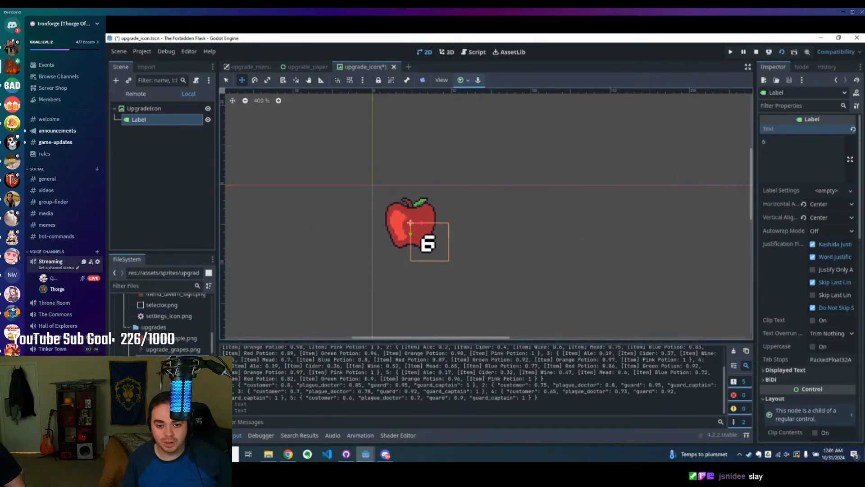
{"action": "left_click", "coordinate": [158, 110]}
{"action": "left_click_drag", "start_coordinate": [173, 359], "coordinate": [824, 136]}
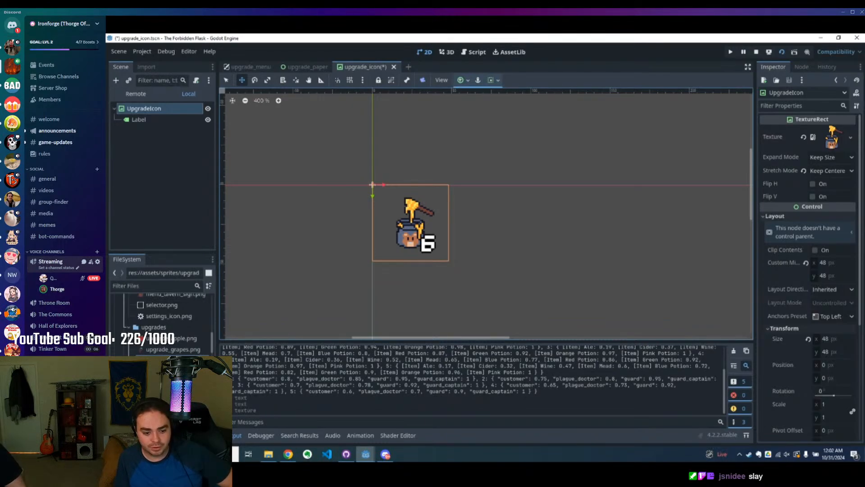
{"action": "left_click_drag", "start_coordinate": [176, 372], "coordinate": [823, 139]}
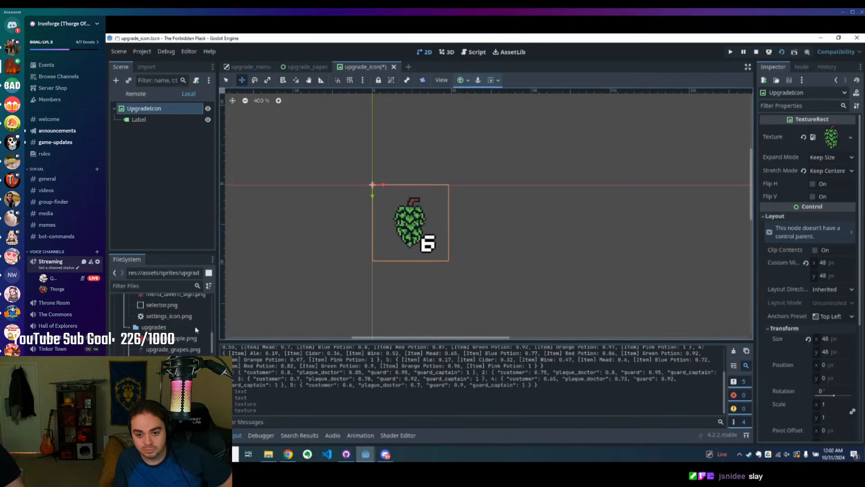
{"action": "left_click_drag", "start_coordinate": [171, 382], "coordinate": [824, 138]}
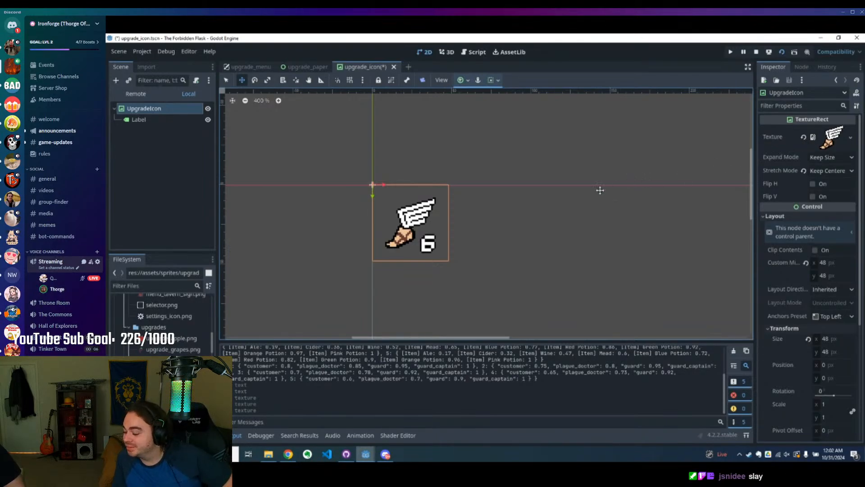
{"action": "left_click_drag", "start_coordinate": [171, 361], "coordinate": [820, 140]}
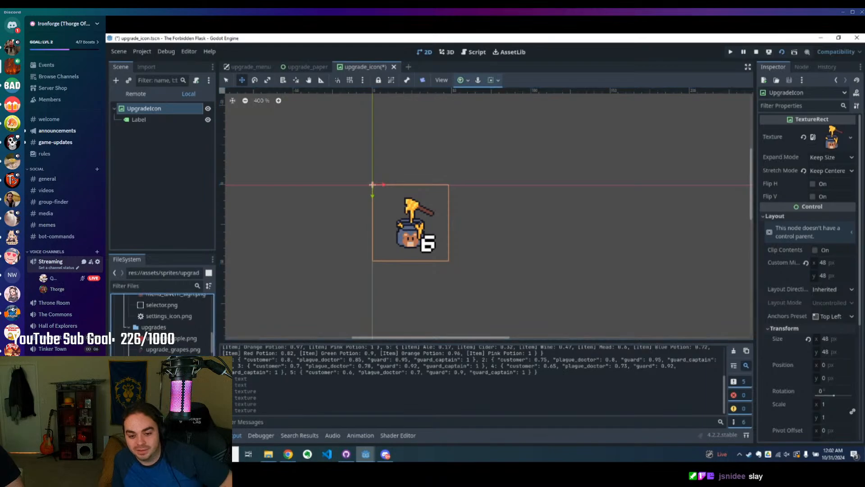
{"action": "left_click_drag", "start_coordinate": [171, 370], "coordinate": [833, 146]}
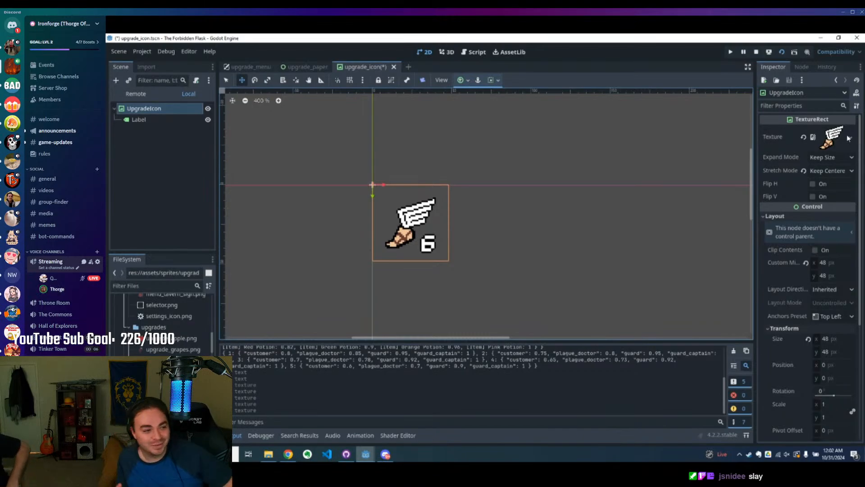
{"action": "left_click_drag", "start_coordinate": [185, 338], "coordinate": [832, 137]}
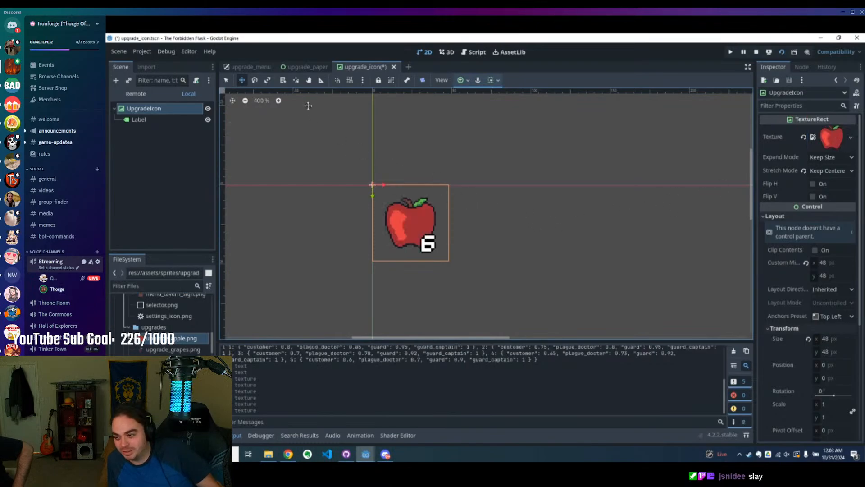
Save the upgrade_icon scene and run the upgrade_menu scene, closing and rerunning it to see another set of upgrades
{"action": "key", "text": "ctrl+s"}
{"action": "left_click", "coordinate": [248, 67]}
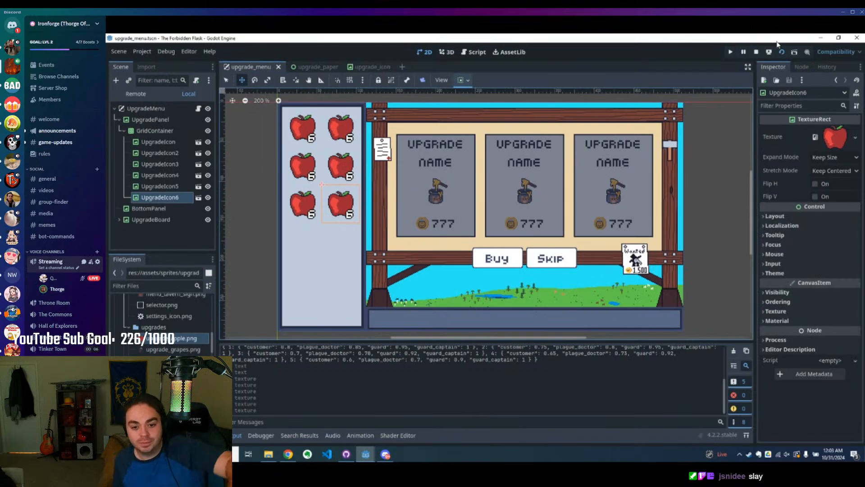
{"action": "left_click", "coordinate": [790, 53]}
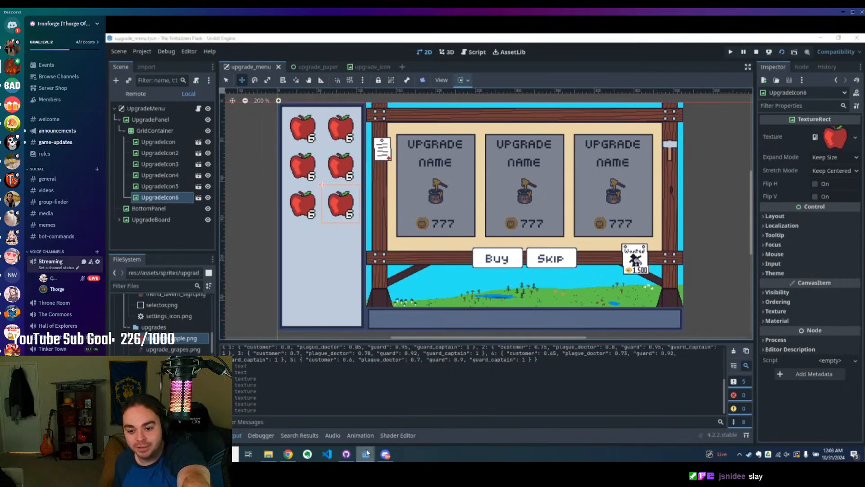
{"action": "mouse_move", "coordinate": [365, 454]}
{"action": "left_click", "coordinate": [392, 422]}
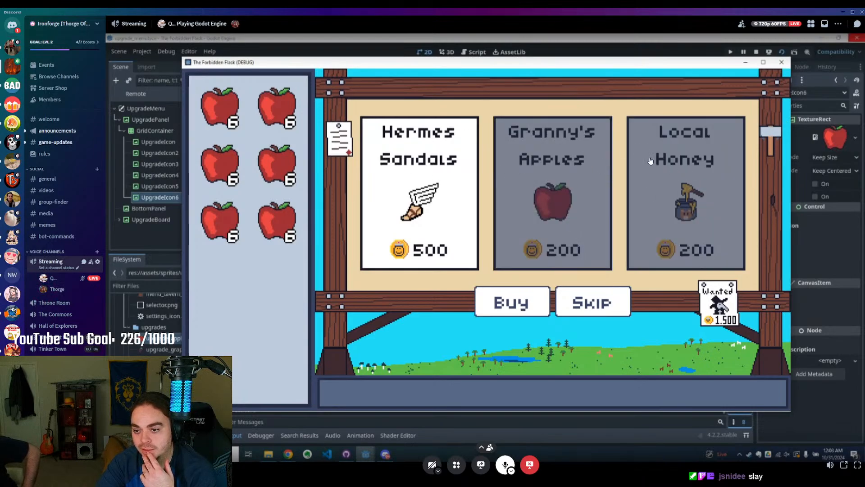
{"action": "left_click", "coordinate": [781, 62]}
{"action": "left_click", "coordinate": [782, 52]}
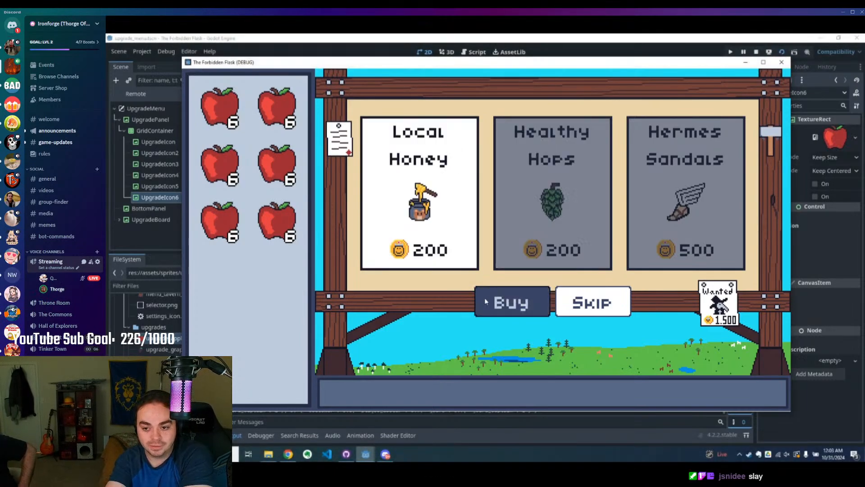
Test buying the Local Honey upgrade twice in the running game and close the game
{"action": "left_click", "coordinate": [514, 309]}
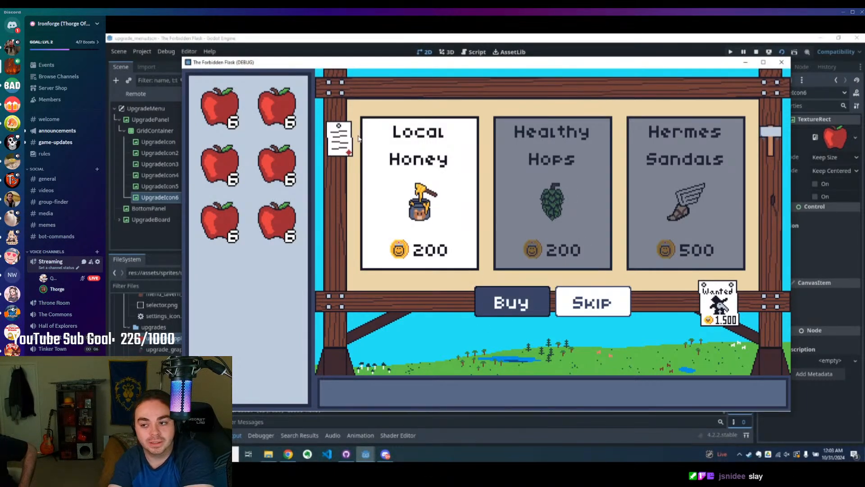
{"action": "left_click_drag", "start_coordinate": [359, 63], "coordinate": [349, 44]}
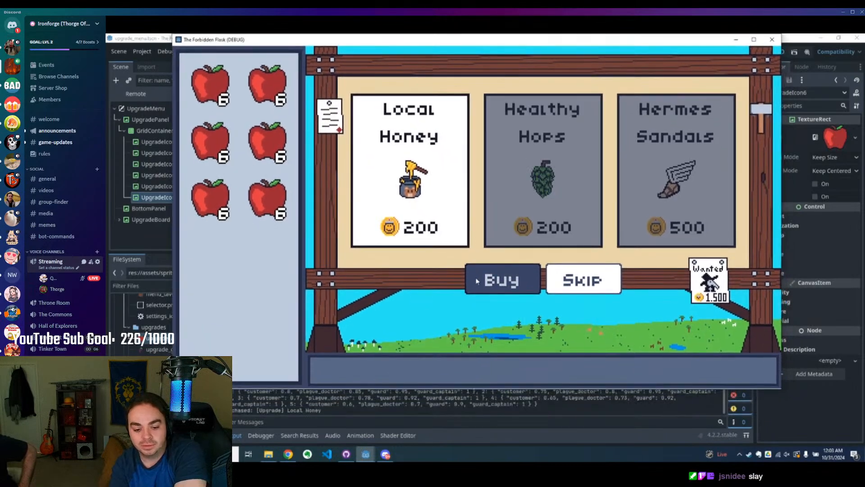
{"action": "left_click", "coordinate": [493, 277]}
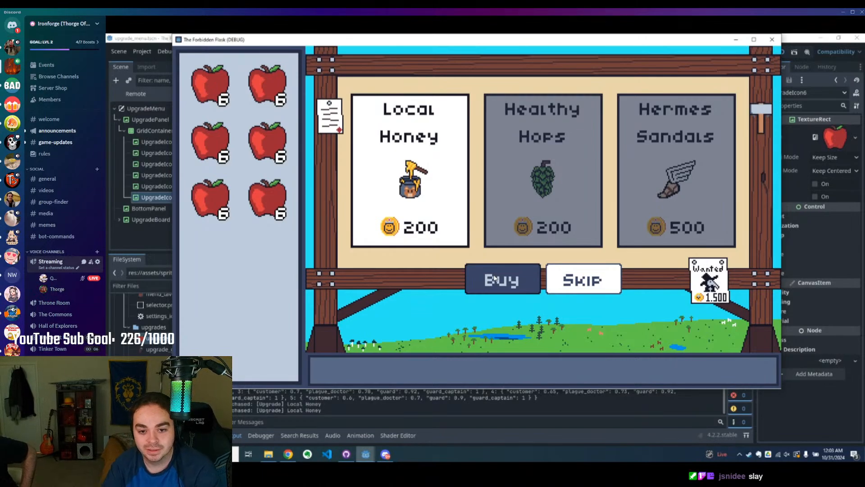
{"action": "mouse_move", "coordinate": [451, 163]}
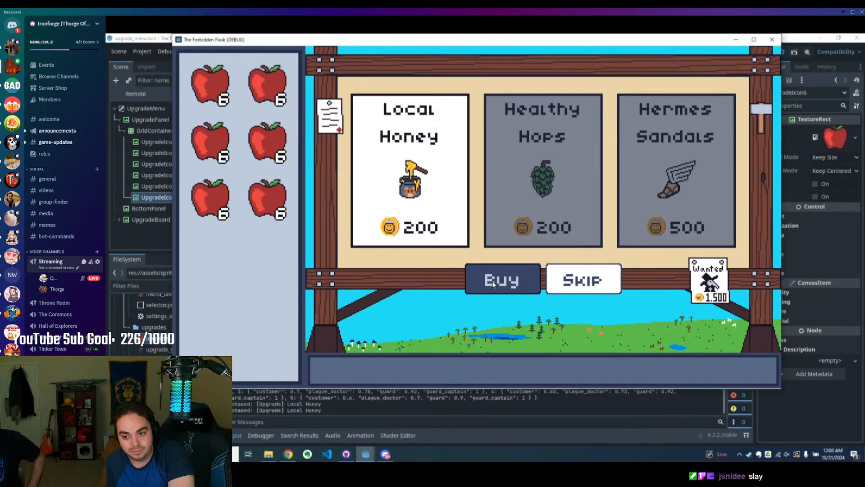
{"action": "left_click", "coordinate": [772, 40]}
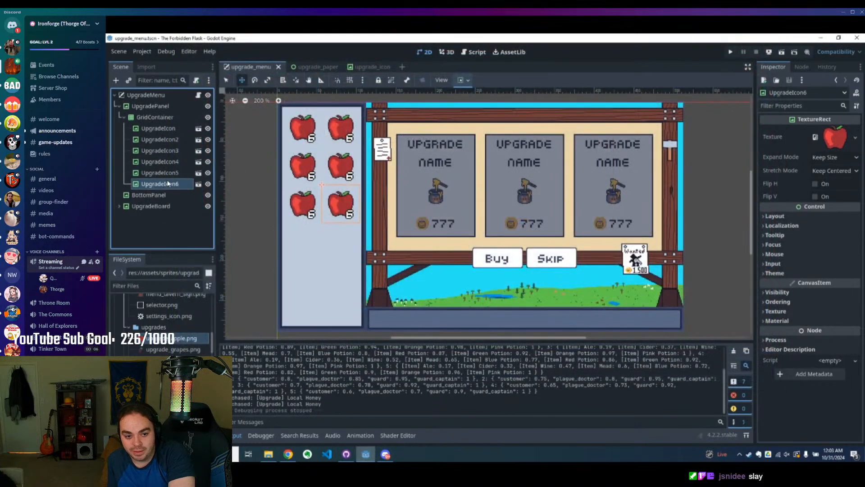
Duplicate UpgradeIcon6 six times inside the GridContainer and save the upgrade_menu scene
{"action": "key", "text": "ctrl+d"}
{"action": "key", "text": "ctrl+d"}
{"action": "key", "text": "ctrl+d"}
{"action": "key", "text": "ctrl+d"}
{"action": "key", "text": "ctrl+d"}
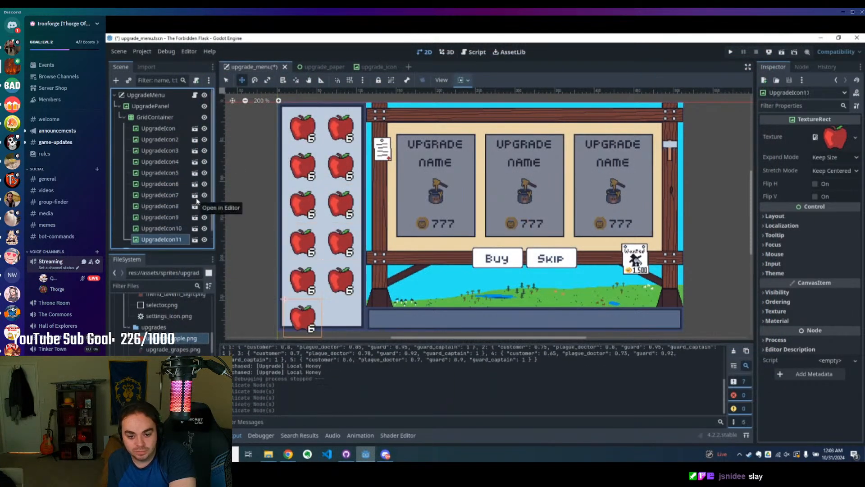
{"action": "key", "text": "ctrl+d"}
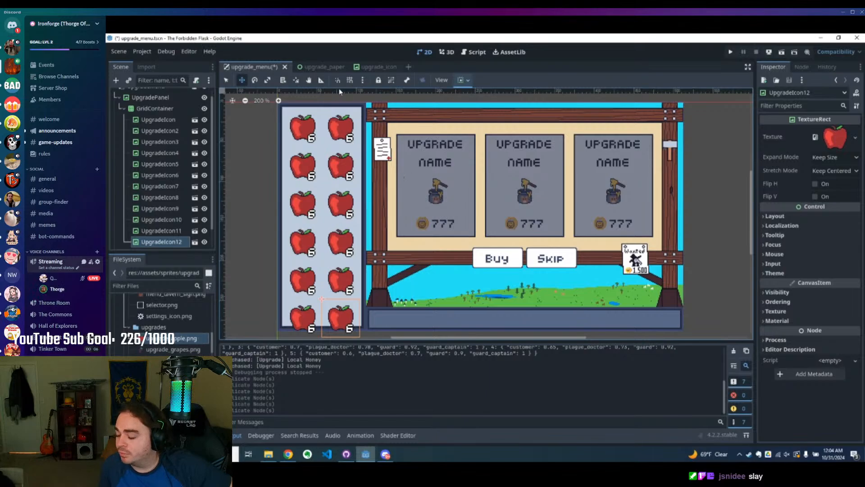
{"action": "key", "text": "ctrl+s"}
Set the custom minimum size of the UpgradeIcon root in the upgrade_icon scene to 40 by 40 px and save the scene
{"action": "left_click", "coordinate": [368, 68]}
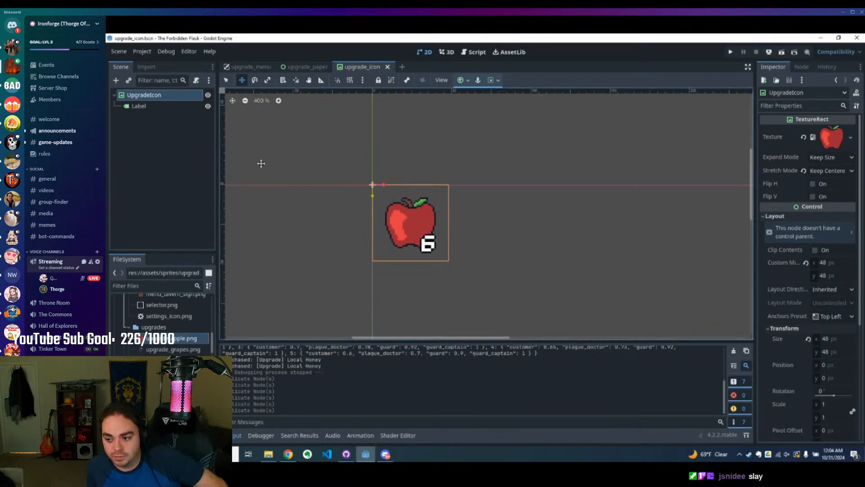
{"action": "left_click", "coordinate": [830, 263]}
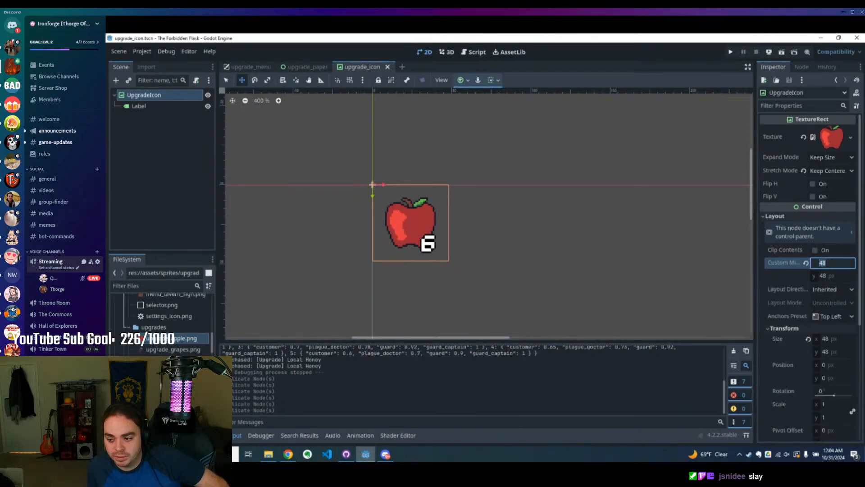
{"action": "type", "text": "40"}
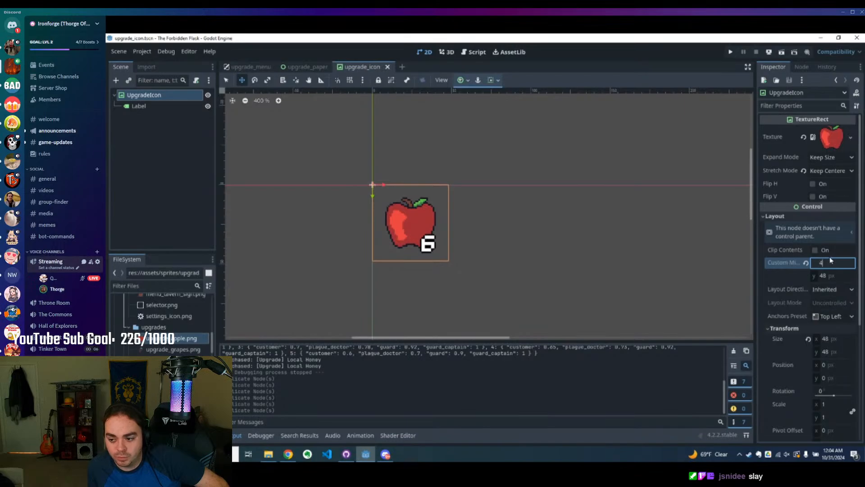
{"action": "key", "text": "Tab"}
{"action": "type", "text": "40"}
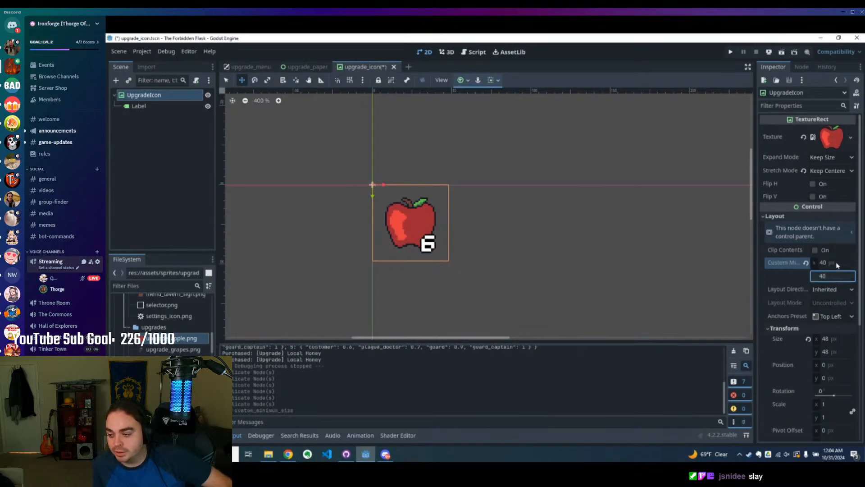
{"action": "key", "text": "shift+Tab"}
{"action": "left_click", "coordinate": [157, 96]}
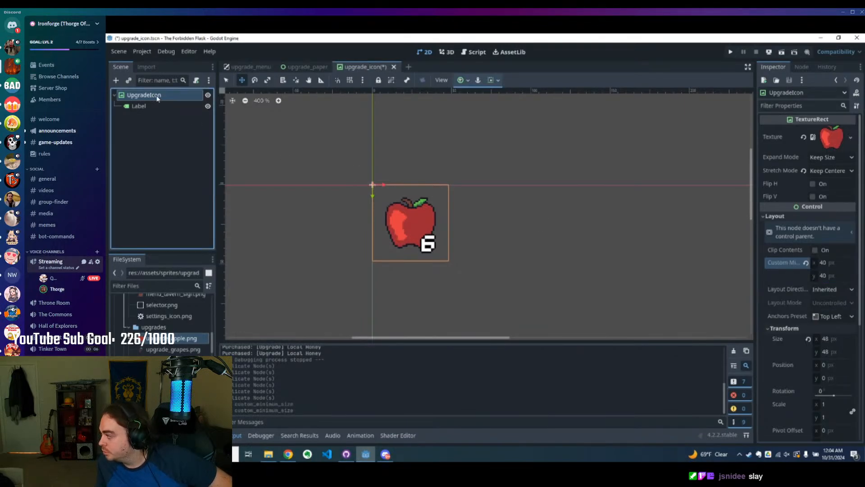
{"action": "left_click", "coordinate": [150, 106]}
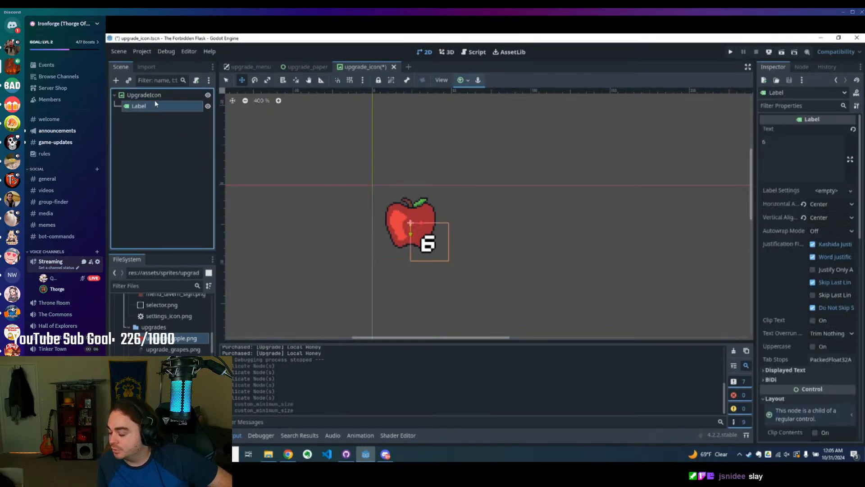
{"action": "left_click", "coordinate": [155, 96]}
{"action": "key", "text": "ctrl+s"}
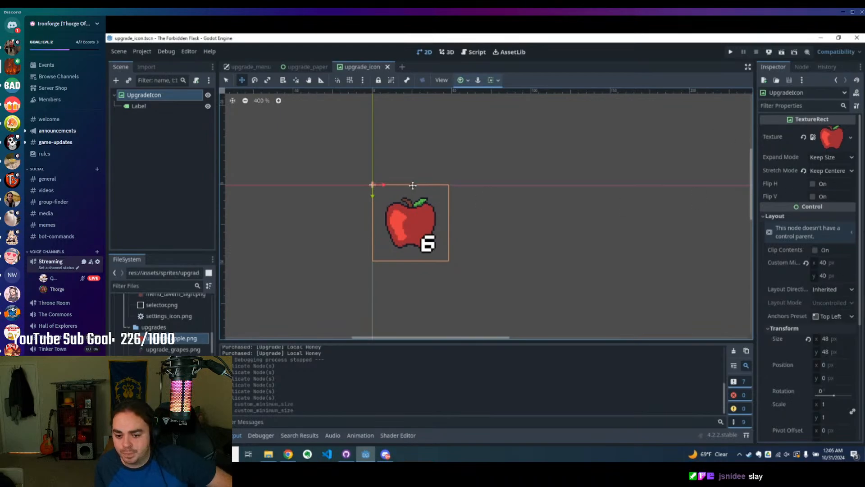
{"action": "left_click", "coordinate": [226, 80]}
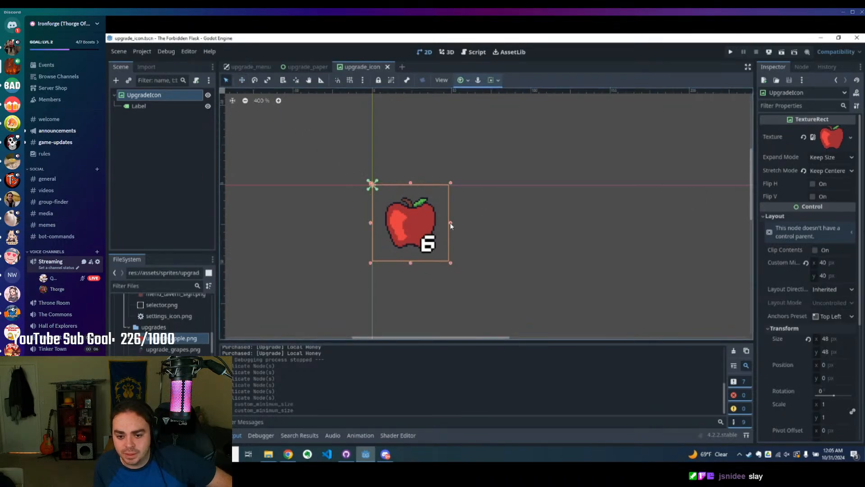
{"action": "left_click_drag", "start_coordinate": [450, 223], "coordinate": [569, 216]}
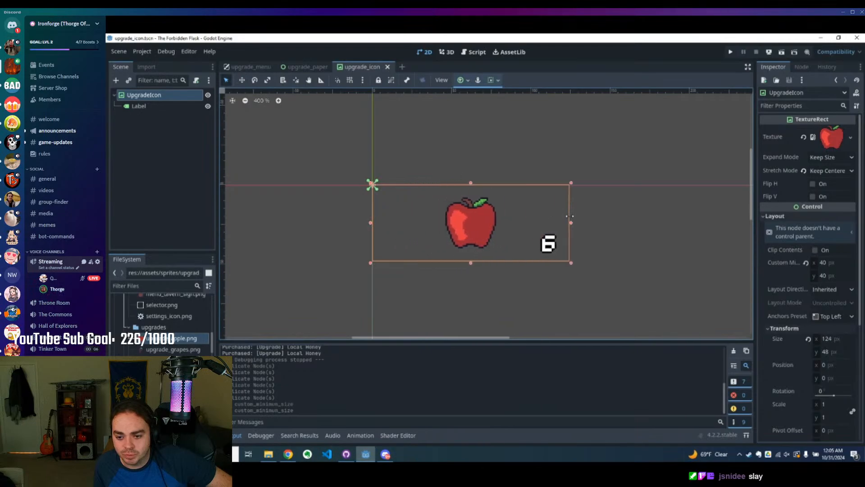
{"action": "key", "text": "ctrl+z"}
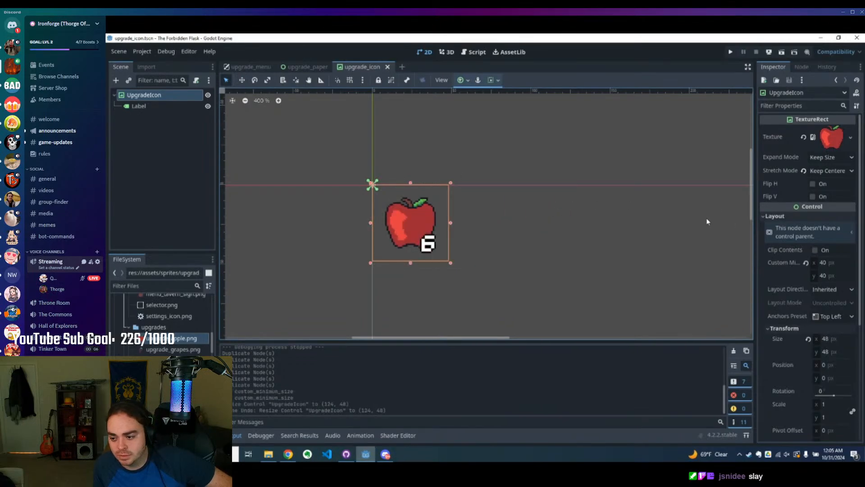
Set the transform size of the UpgradeIcon root to 40 by 40 px
{"action": "left_click", "coordinate": [831, 341]}
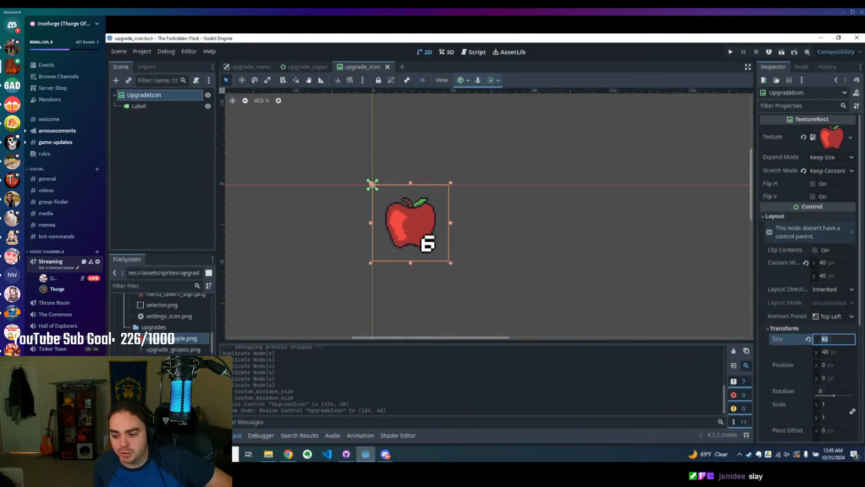
{"action": "left_click", "coordinate": [836, 354]}
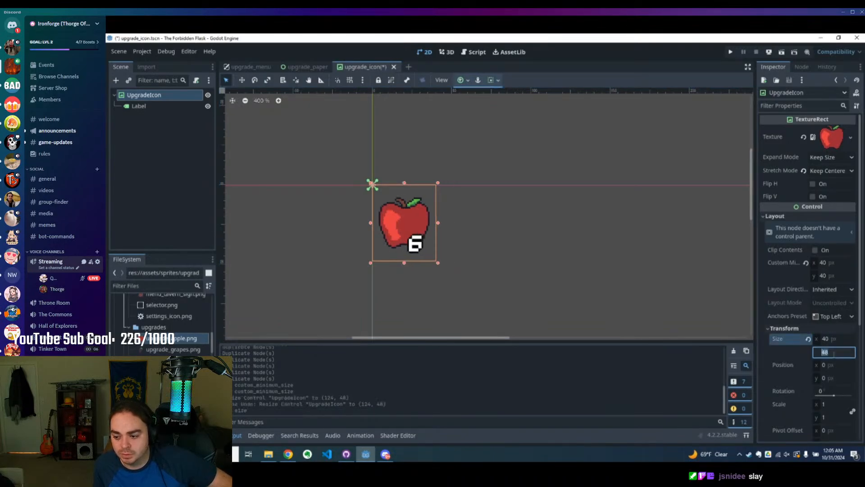
{"action": "type", "text": "40"}
{"action": "left_click", "coordinate": [833, 339]}
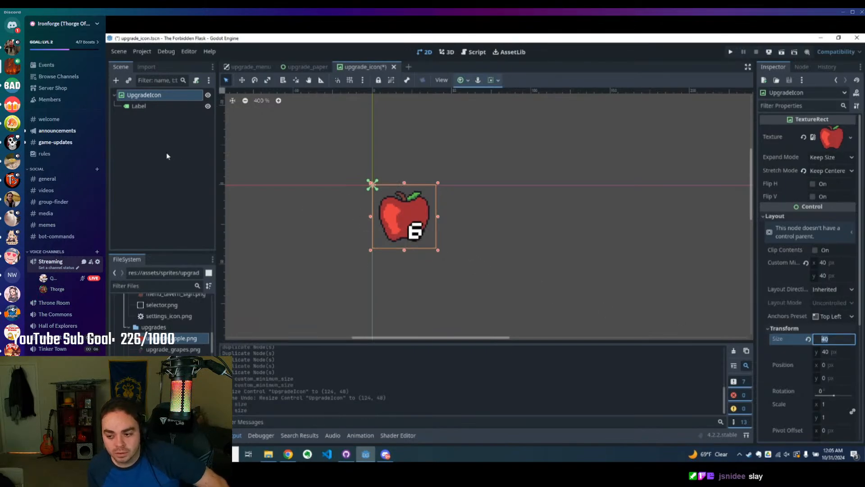
{"action": "left_click", "coordinate": [144, 107]}
{"action": "left_click", "coordinate": [143, 95]}
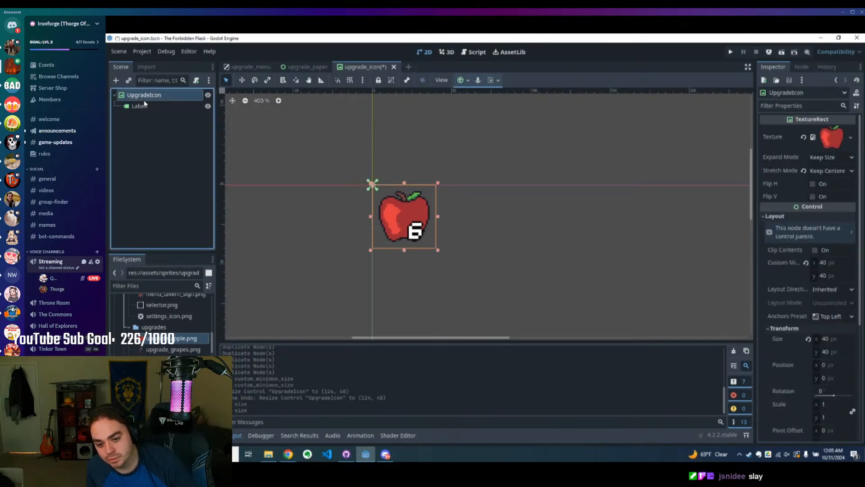
Set the Label's width to 16 px and try to set its height to 16 px
{"action": "left_click", "coordinate": [140, 106]}
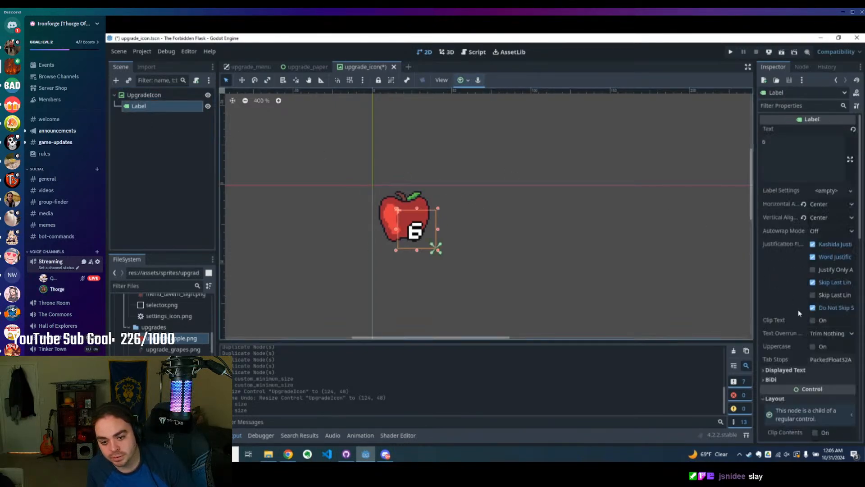
{"action": "scroll", "coordinate": [798, 313], "scroll_direction": "down", "scroll_amount": 5}
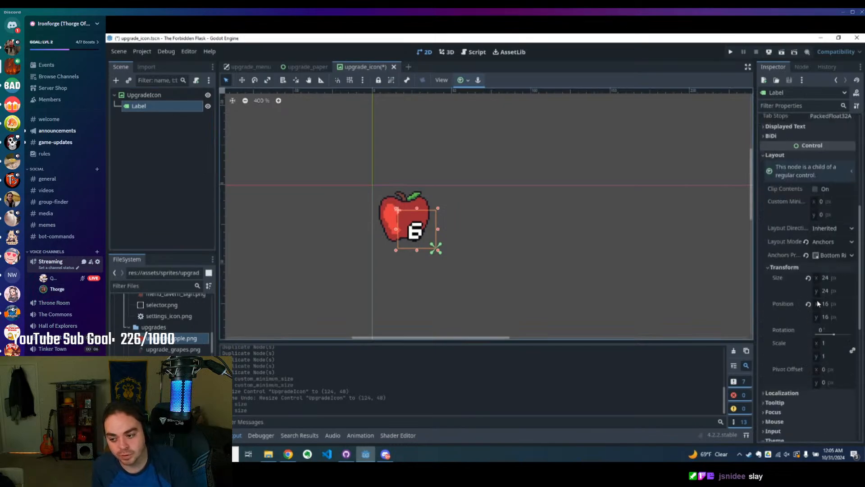
{"action": "left_click", "coordinate": [837, 278]}
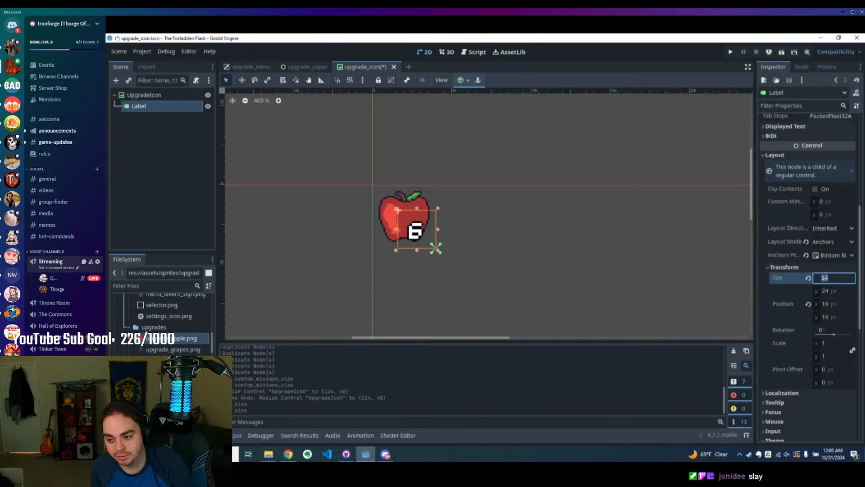
{"action": "type", "text": "16"}
{"action": "key", "text": "Tab"}
{"action": "type", "text": "1"}
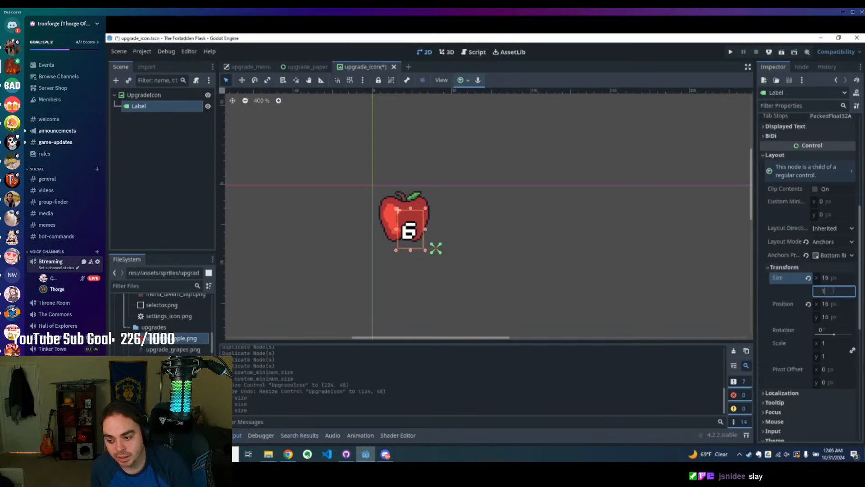
{"action": "type", "text": "6"}
{"action": "key", "text": "Return"}
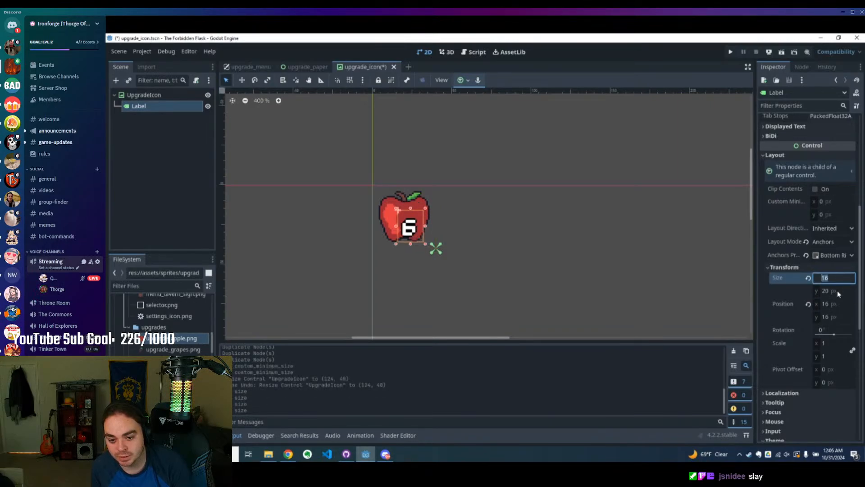
{"action": "type", "text": "16"}
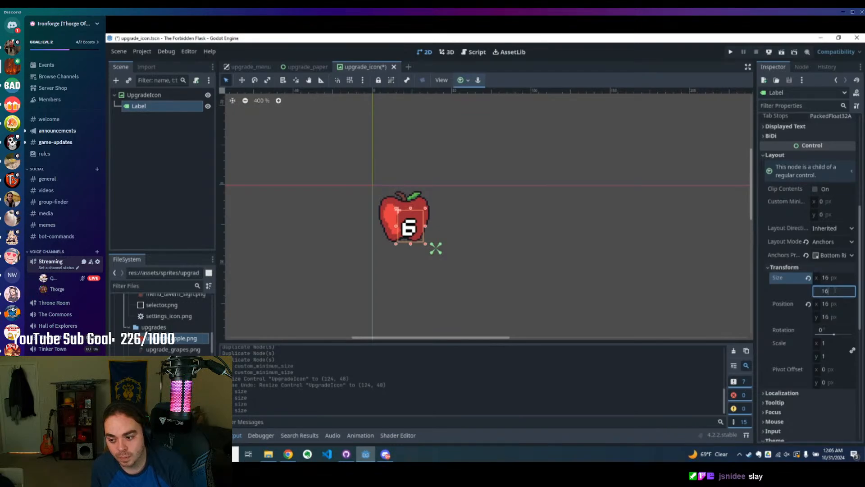
{"action": "key", "text": "Return"}
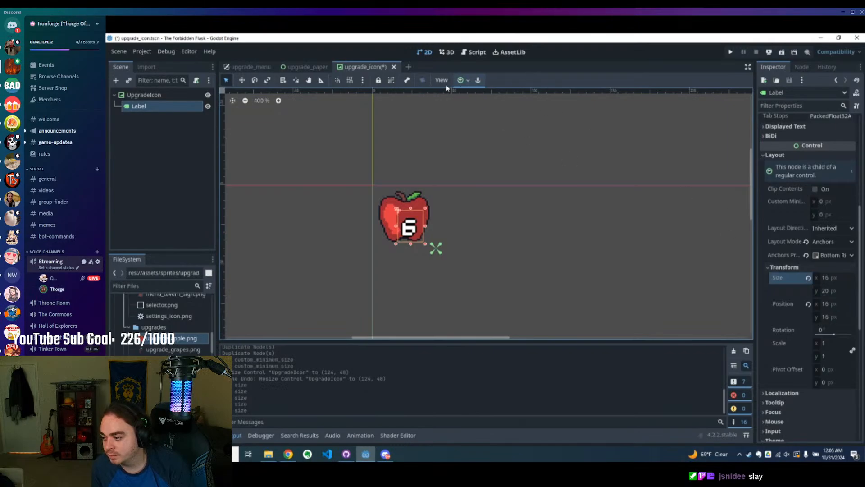
Reapply the Bottom Right anchor preset to the Label so it sits in the icon's corner
{"action": "left_click", "coordinate": [467, 81]}
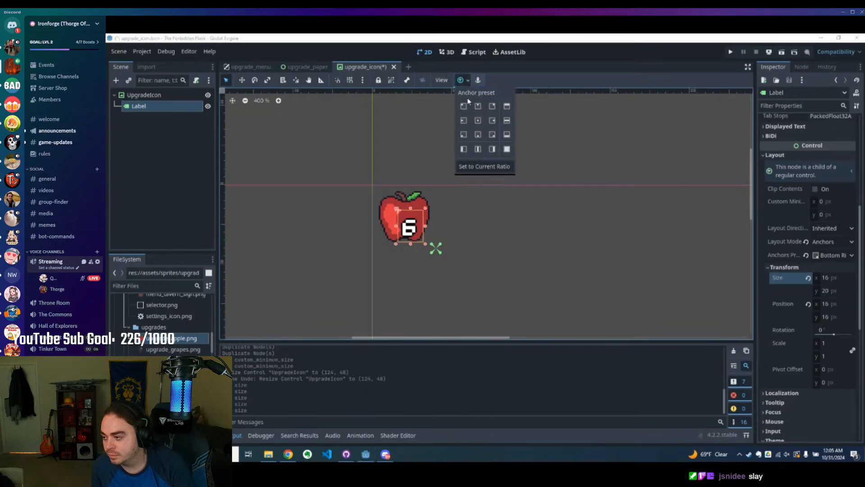
{"action": "left_click", "coordinate": [493, 134]}
{"action": "left_click", "coordinate": [512, 250]}
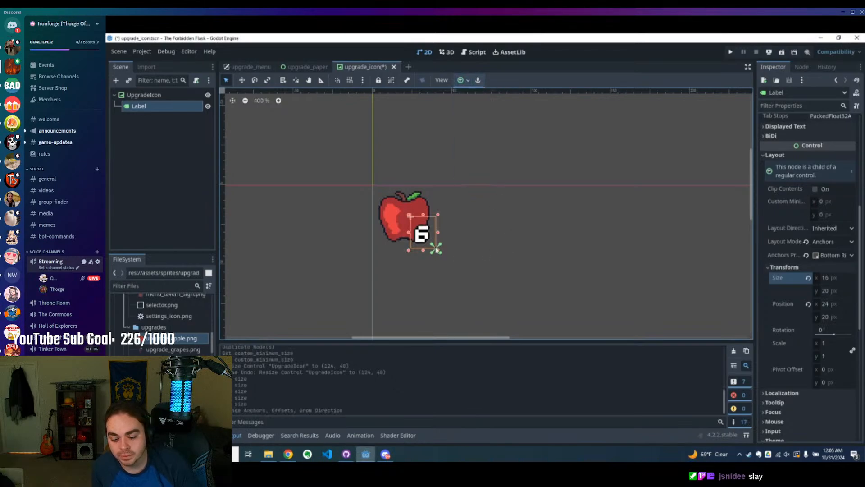
{"action": "left_click", "coordinate": [464, 248]}
{"action": "left_click", "coordinate": [413, 204]}
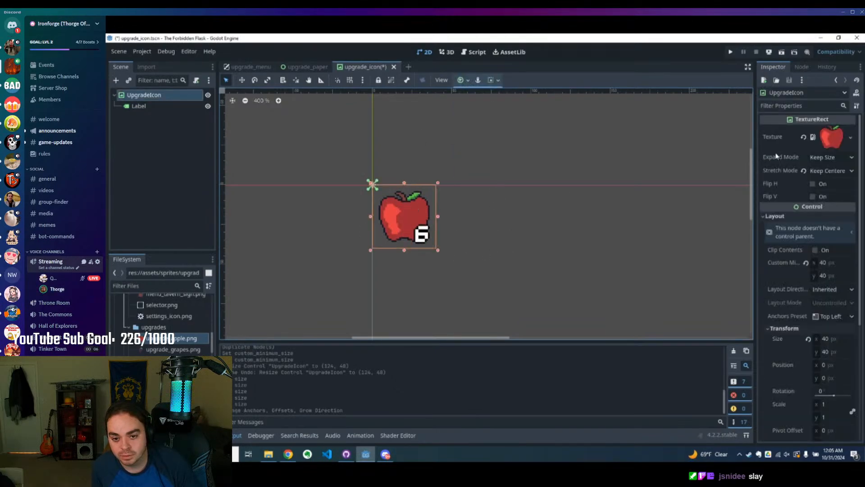
Test the Label with the texts 10 and 1323, and leave its text at 1
{"action": "left_click", "coordinate": [149, 106]}
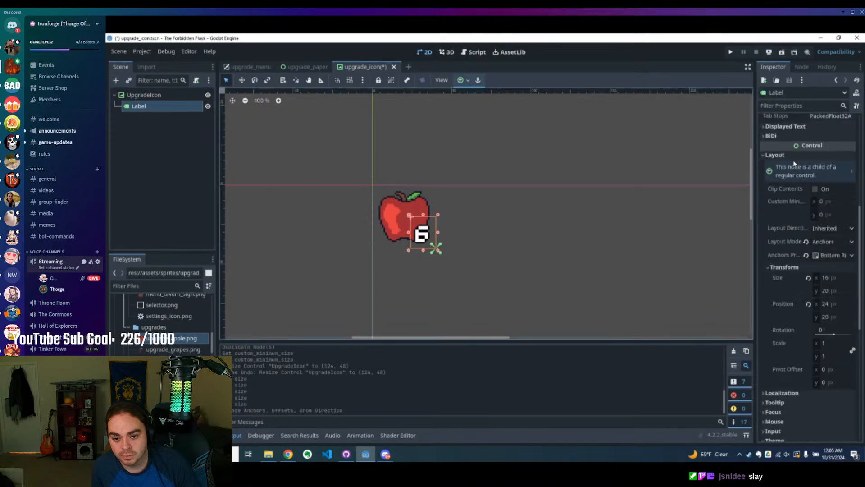
{"action": "left_click", "coordinate": [787, 144]}
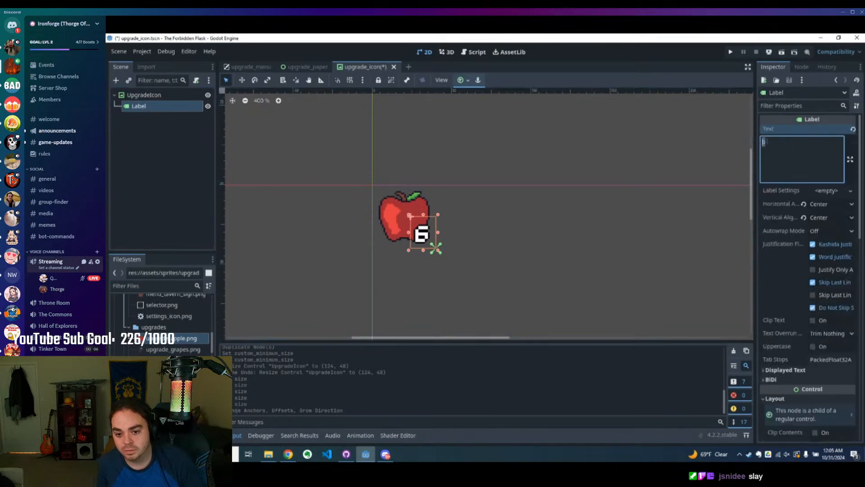
{"action": "key", "text": "BackSpace"}
{"action": "type", "text": "10"}
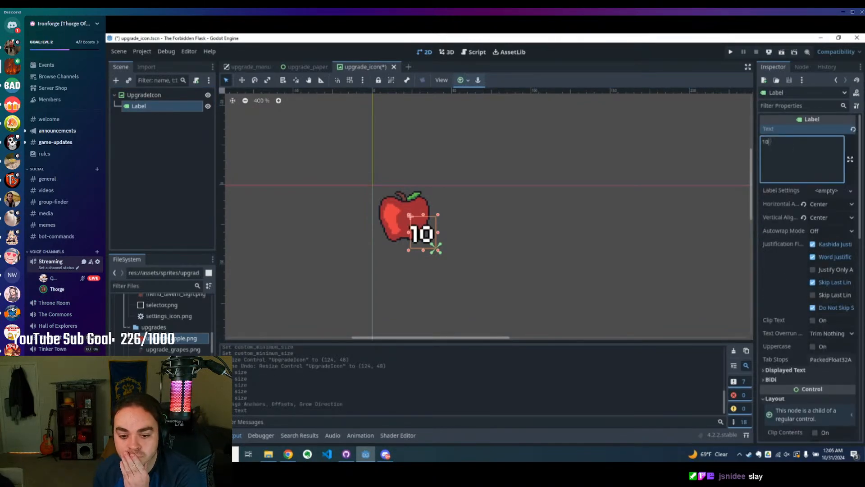
{"action": "key", "text": "BackSpace"}
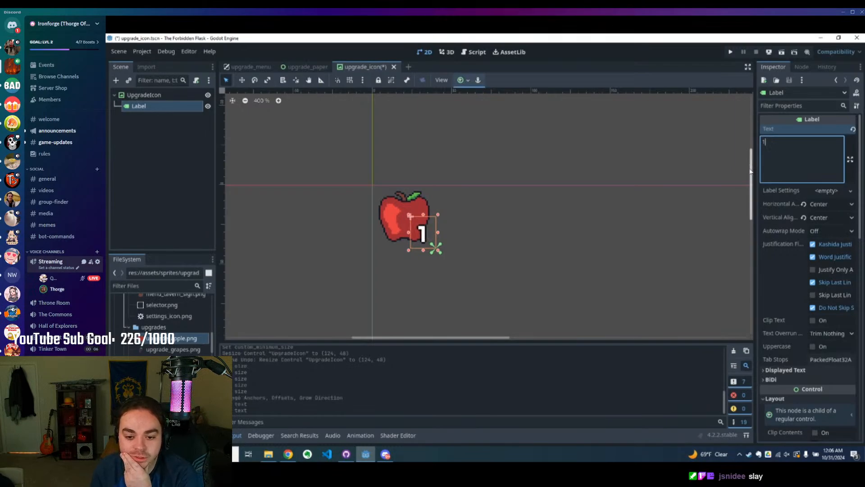
{"action": "type", "text": "323"}
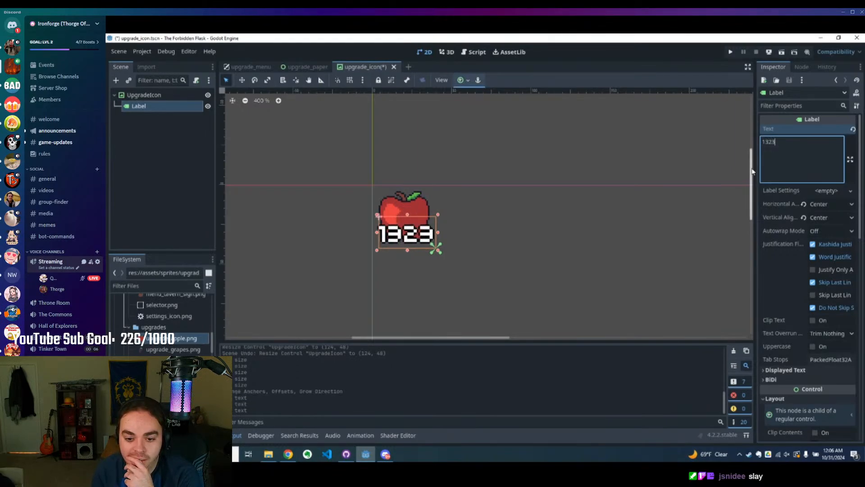
{"action": "key", "text": "BackSpace"}
{"action": "key", "text": "BackSpace"}
{"action": "key", "text": "BackSpace"}
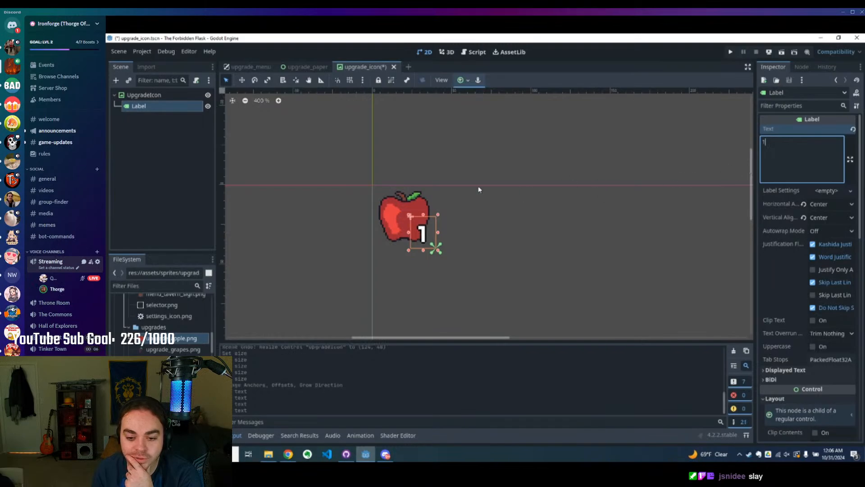
Save the upgrade_icon scene, check the icon grid in the upgrade_menu scene and return to upgrade_icon
{"action": "key", "text": "ctrl+s"}
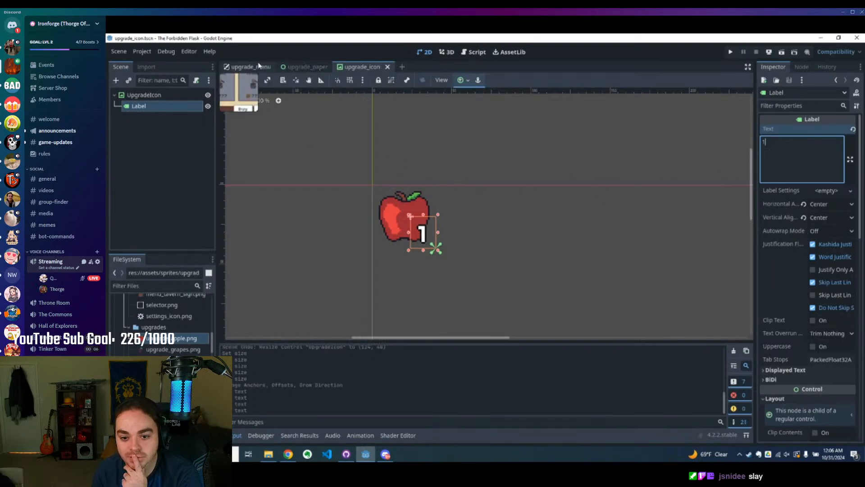
{"action": "left_click", "coordinate": [248, 67]}
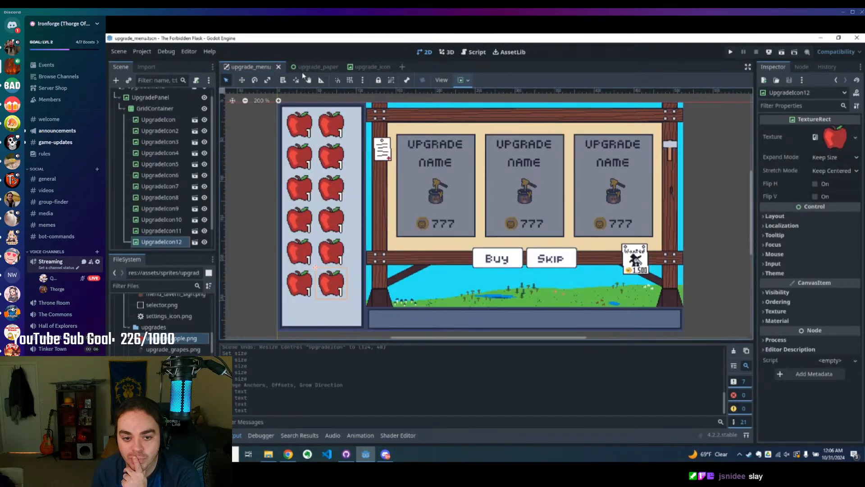
{"action": "left_click", "coordinate": [312, 67]}
{"action": "left_click", "coordinate": [370, 67]}
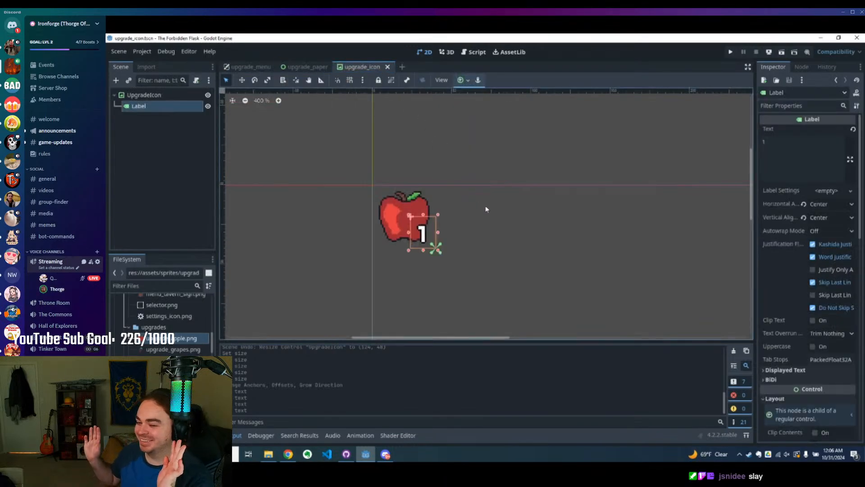
Set the Label's text to 2, save the upgrade_icon scene and reopen the upgrade_menu scene
{"action": "left_click", "coordinate": [766, 143]}
{"action": "key", "text": "BackSpace"}
{"action": "type", "text": "2"}
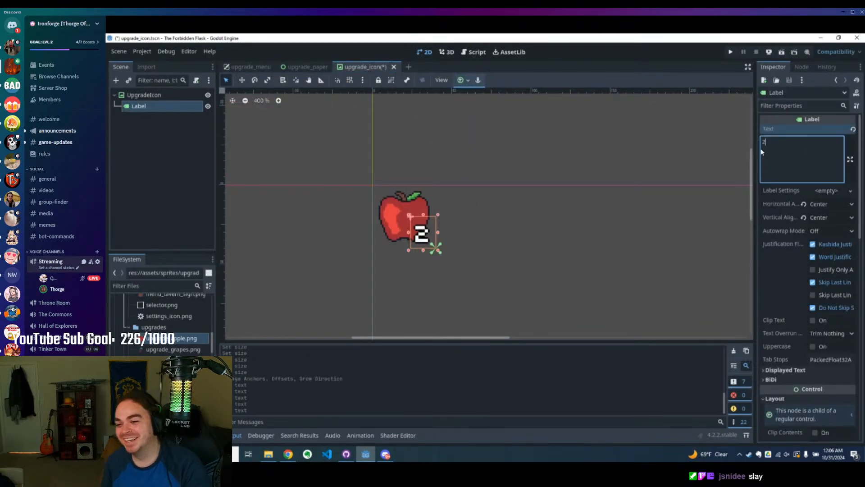
{"action": "key", "text": "ctrl+s"}
{"action": "left_click", "coordinate": [304, 67]}
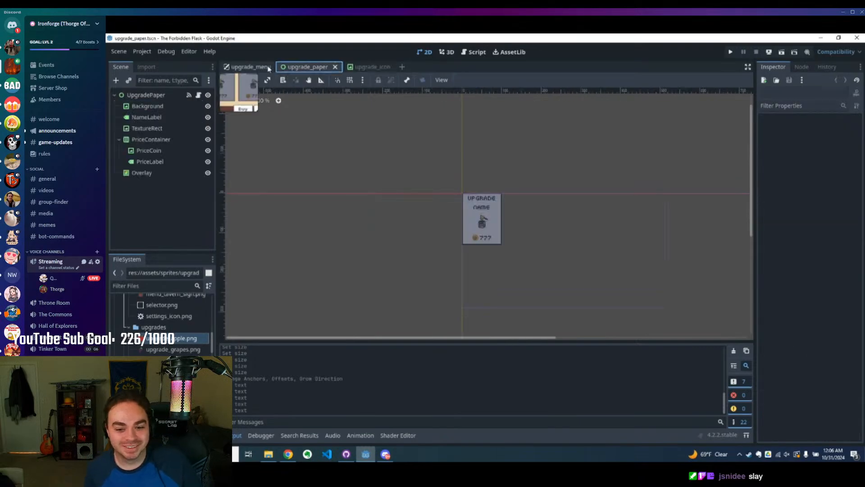
{"action": "left_click", "coordinate": [251, 66]}
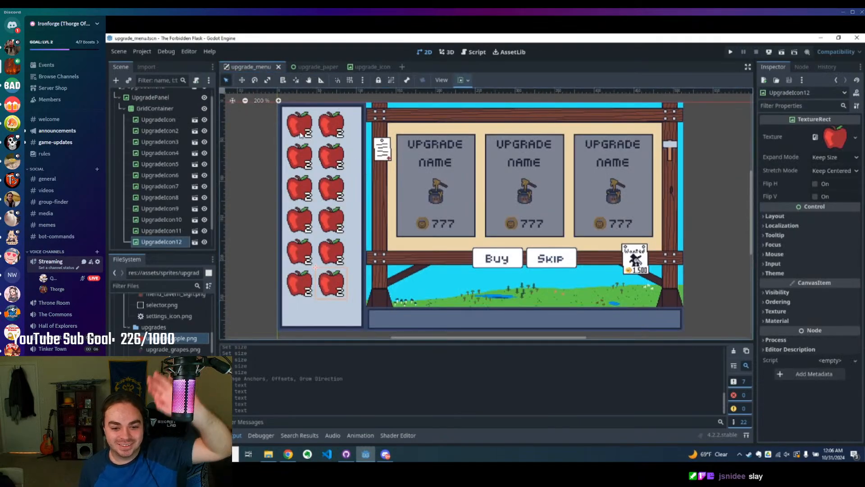
Examine how the numbered icons fit in the side panel next to the upgrade board in the upgrade_menu scene
{"action": "scroll", "coordinate": [301, 135], "scroll_direction": "up", "scroll_amount": 4}
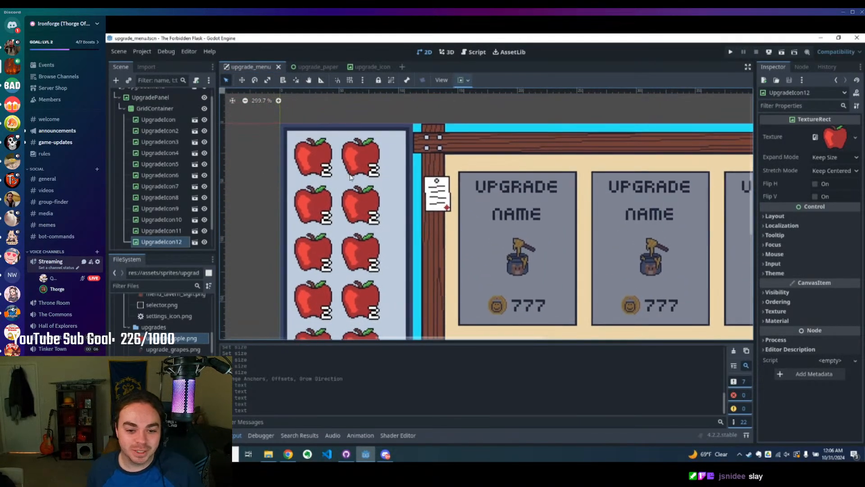
{"action": "scroll", "coordinate": [347, 185], "scroll_direction": "down", "scroll_amount": 3}
{"action": "scroll", "coordinate": [341, 207], "scroll_direction": "up", "scroll_amount": 3}
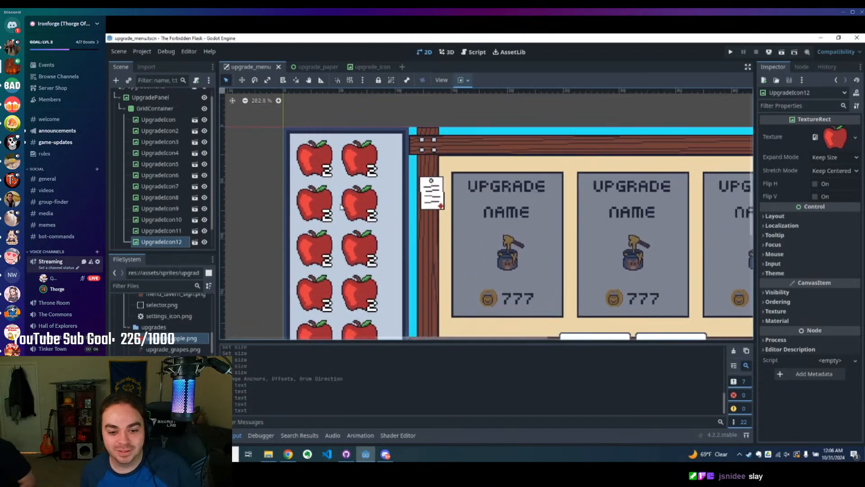
{"action": "scroll", "coordinate": [387, 254], "scroll_direction": "down", "scroll_amount": 3}
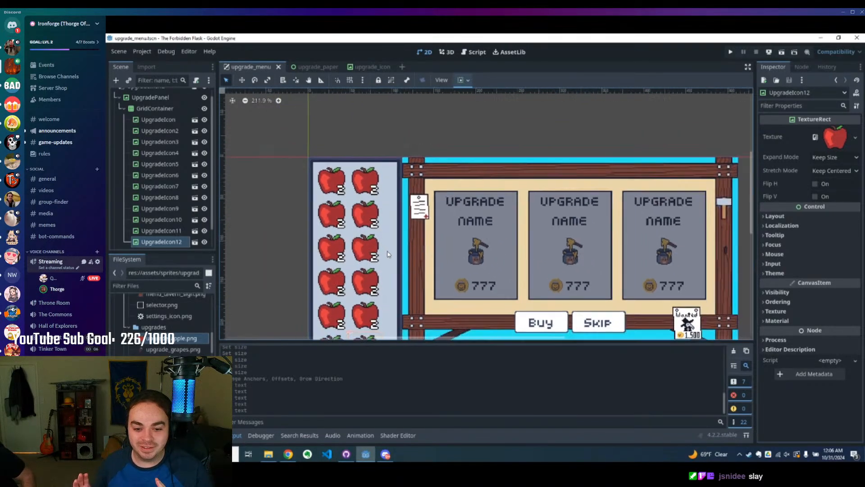
{"action": "scroll", "coordinate": [482, 221], "scroll_direction": "down", "scroll_amount": 4}
{"action": "left_click_drag", "start_coordinate": [463, 152], "coordinate": [403, 100]}
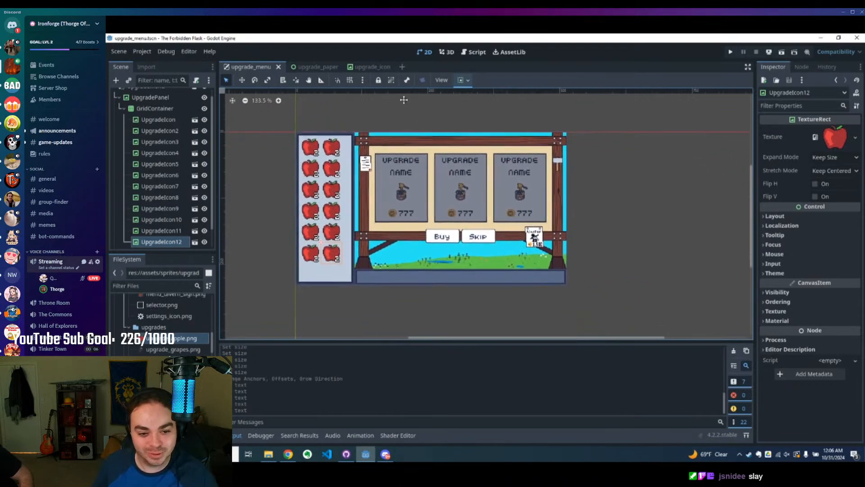
{"action": "scroll", "coordinate": [479, 216], "scroll_direction": "down", "scroll_amount": 3}
{"action": "scroll", "coordinate": [428, 229], "scroll_direction": "up", "scroll_amount": 3}
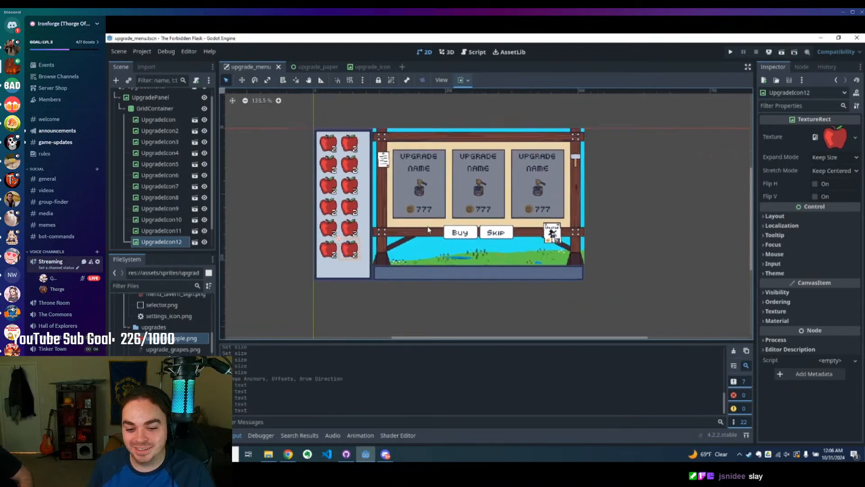
{"action": "scroll", "coordinate": [428, 230], "scroll_direction": "up", "scroll_amount": 4}
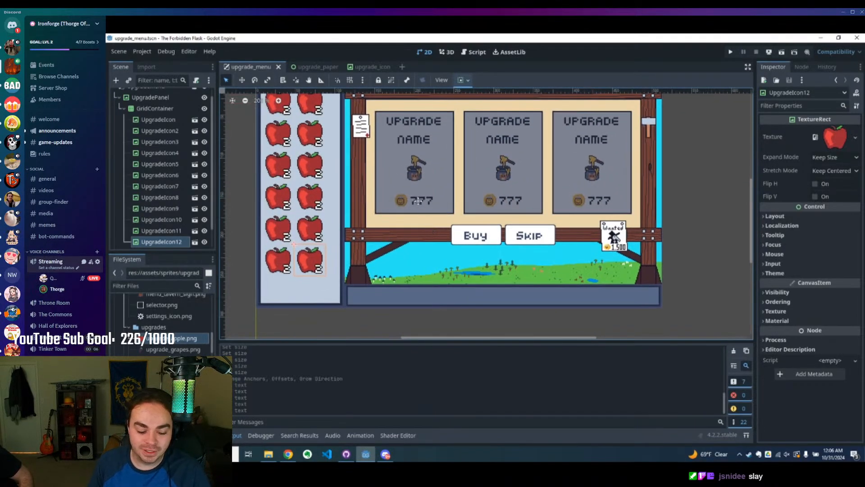
Check the GridContainer's layout in the upgrade_menu scene and the Label's size and position in the upgrade_icon scene
{"action": "left_click_drag", "start_coordinate": [418, 201], "coordinate": [432, 221]}
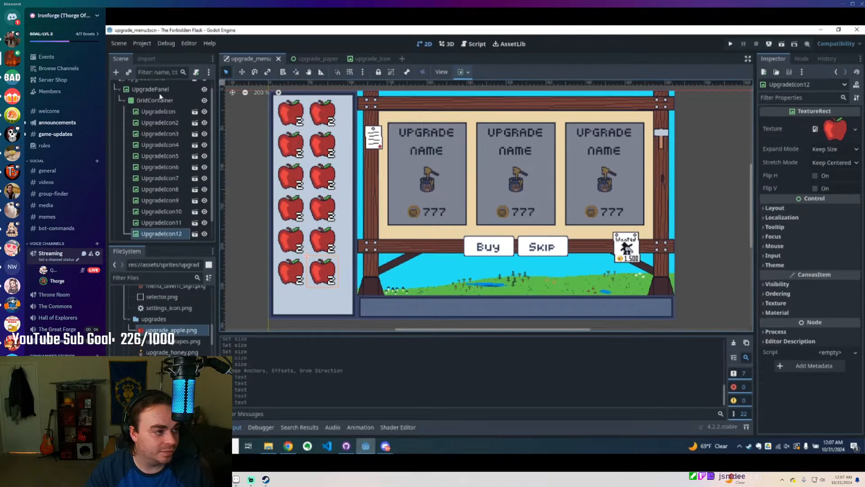
{"action": "left_click", "coordinate": [147, 102]}
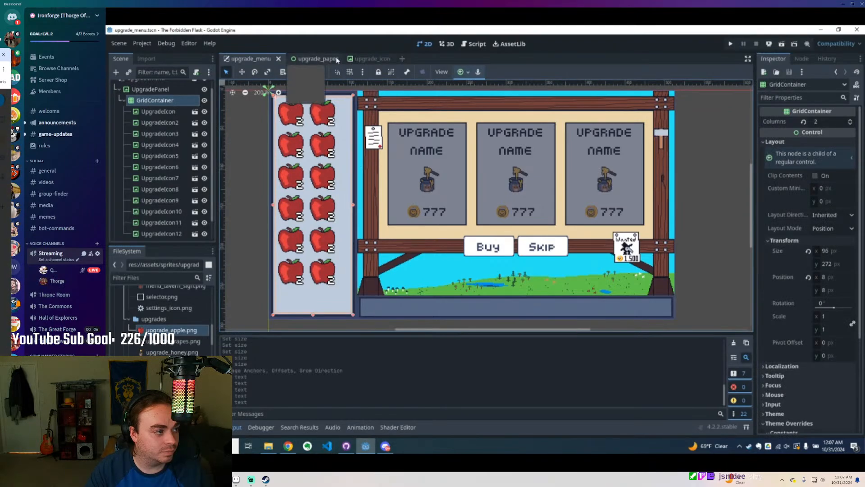
{"action": "left_click", "coordinate": [356, 56]}
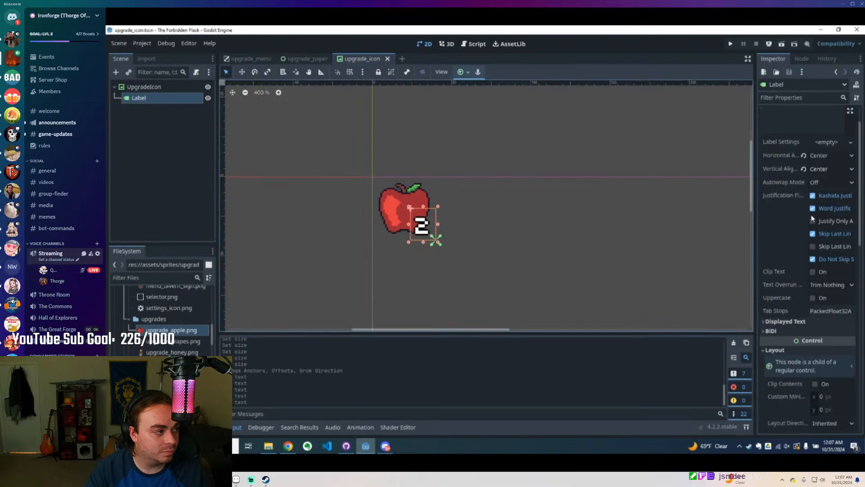
{"action": "scroll", "coordinate": [812, 218], "scroll_direction": "down", "scroll_amount": 5}
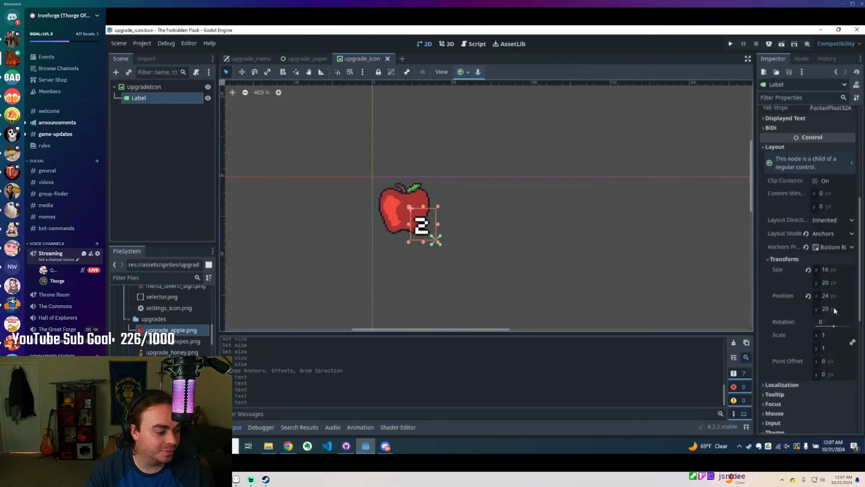
Set the UpgradeIcon root node's custom minimum size to 42 by 42 px in the upgrade_icon scene
{"action": "left_click", "coordinate": [135, 87]}
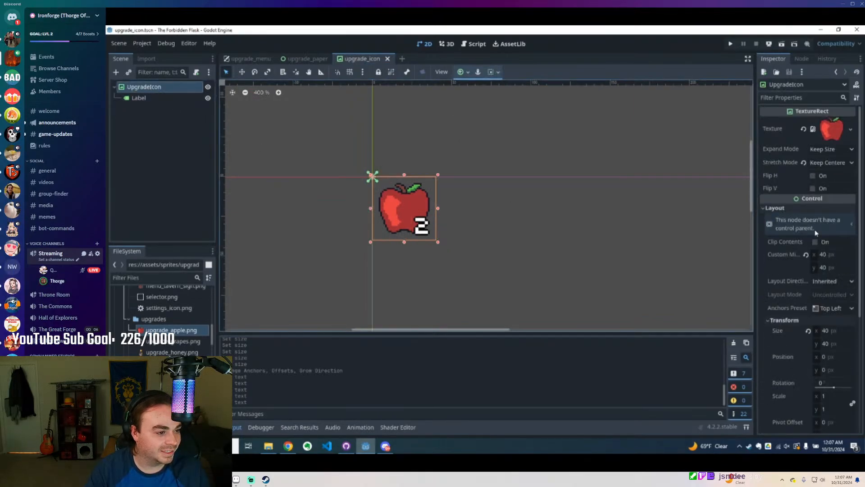
{"action": "left_click", "coordinate": [828, 255]}
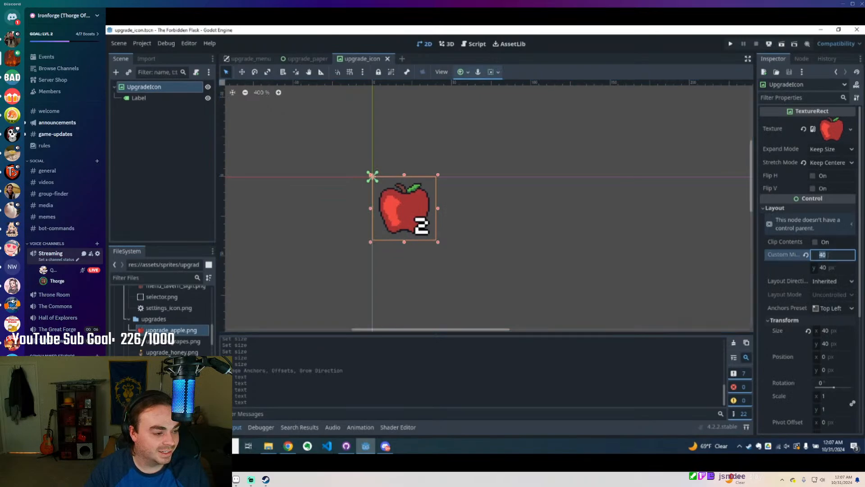
{"action": "type", "text": "42"}
{"action": "left_click", "coordinate": [834, 267]}
{"action": "type", "text": "42"}
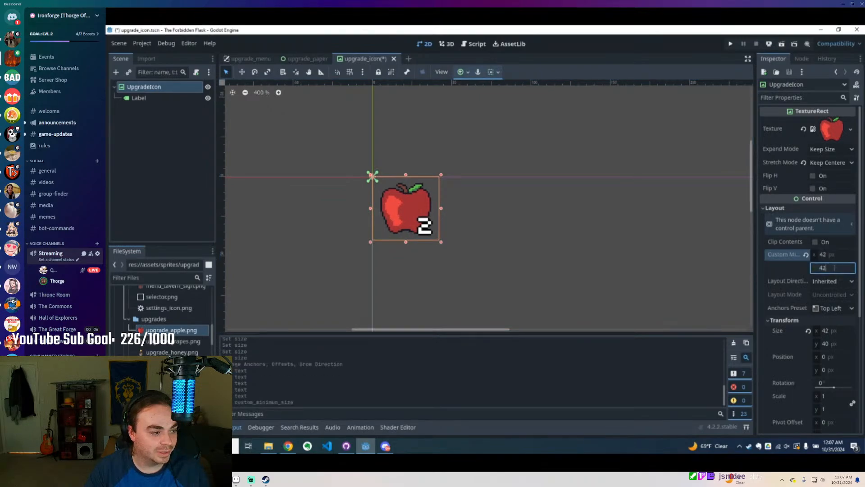
{"action": "key", "text": "Return"}
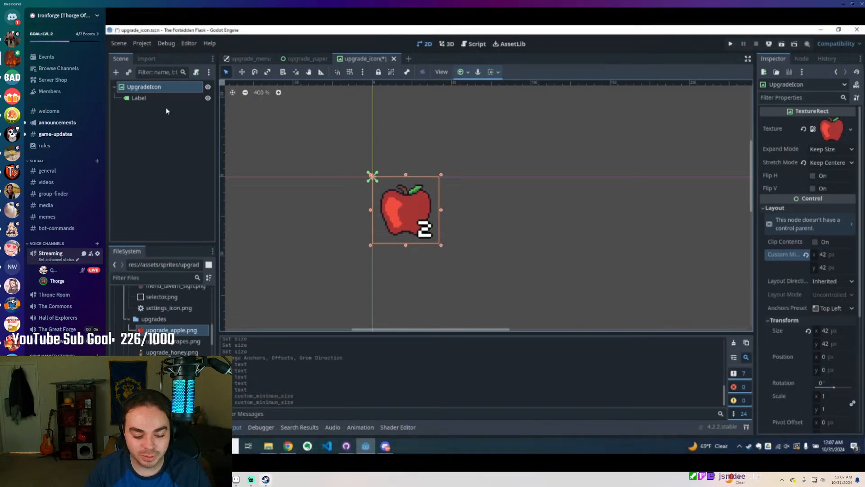
Switch to Aseprite, open the recent file RatUpgrade.png and view the rat icon up close
{"action": "left_click", "coordinate": [236, 479]}
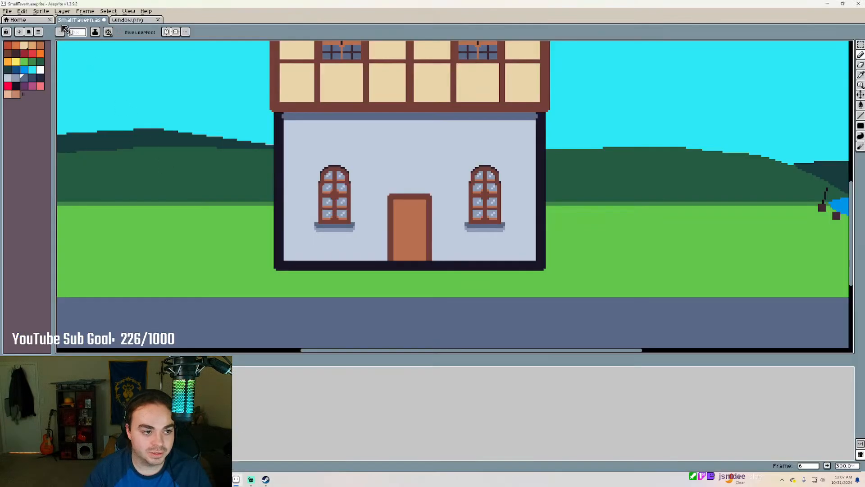
{"action": "left_click", "coordinate": [11, 13]}
{"action": "mouse_move", "coordinate": [40, 36]}
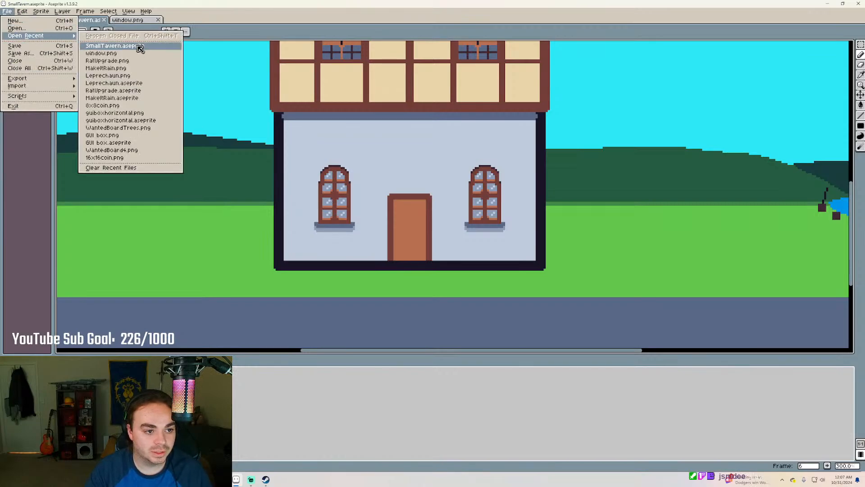
{"action": "left_click", "coordinate": [130, 61]}
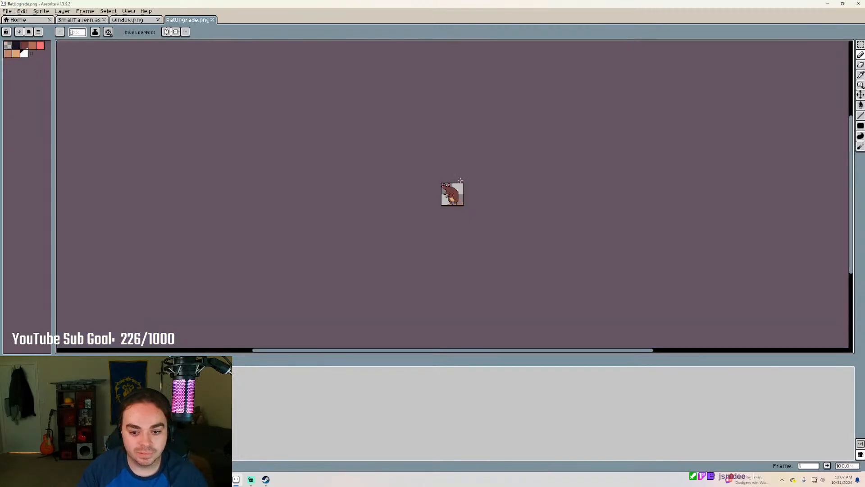
{"action": "scroll", "coordinate": [459, 187], "scroll_direction": "up", "scroll_amount": 8}
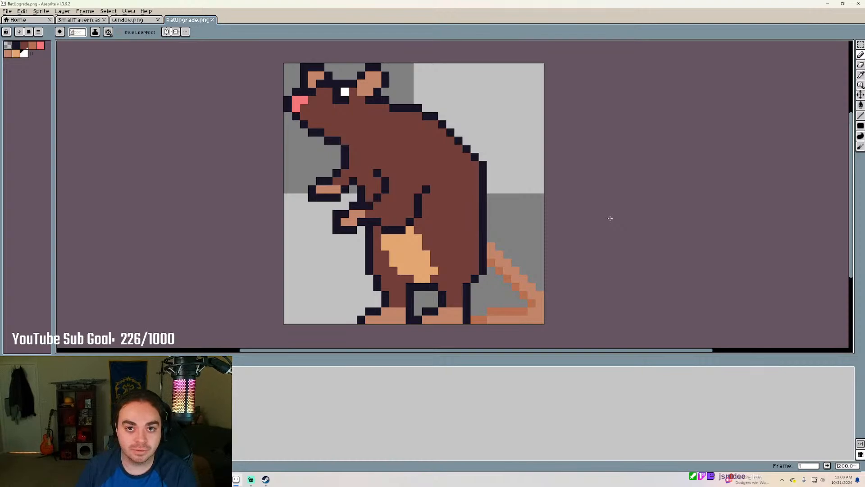
{"action": "left_click", "coordinate": [497, 166]}
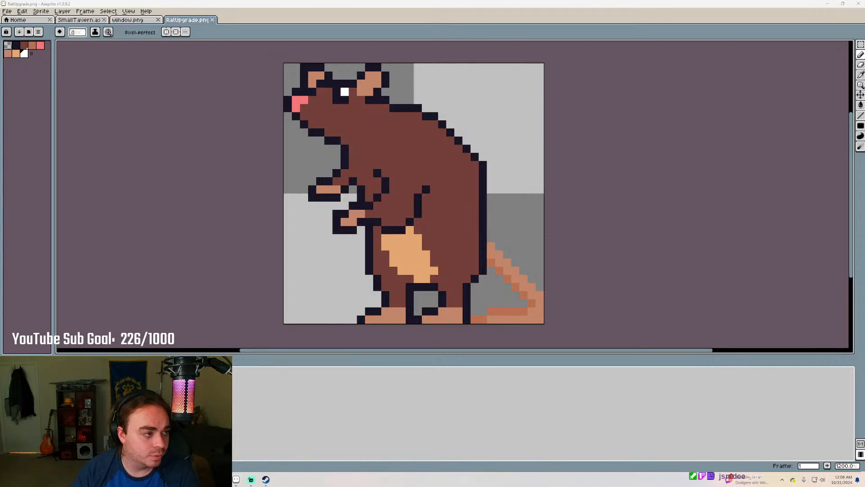
Open the recent file MakeItRain.png and view the cloud-and-coins icon up close
{"action": "left_click", "coordinate": [8, 13]}
{"action": "mouse_move", "coordinate": [32, 36]}
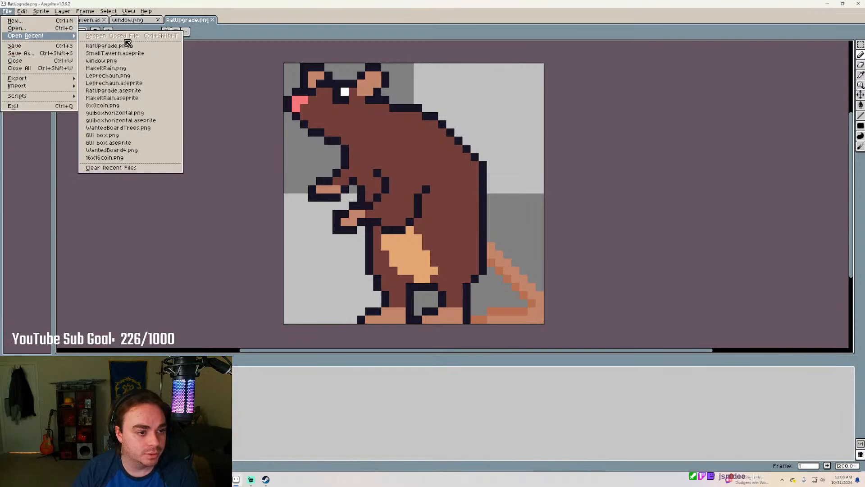
{"action": "left_click", "coordinate": [127, 68]}
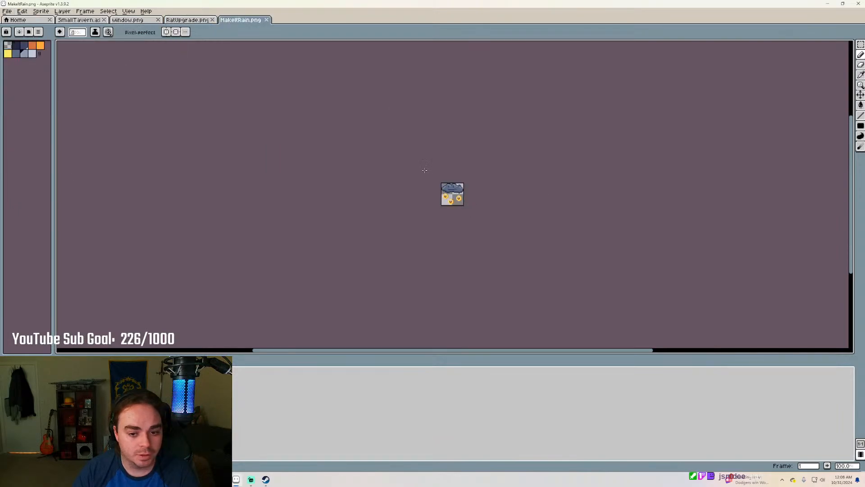
{"action": "scroll", "coordinate": [444, 185], "scroll_direction": "up", "scroll_amount": 8}
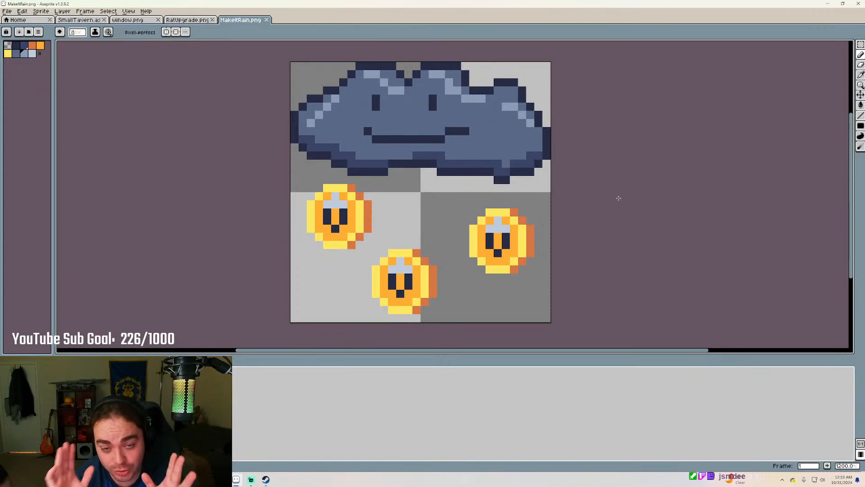
Switch to Steam, look over The Forbidden Flask's store page from its top, and return to Aseprite
{"action": "left_click", "coordinate": [265, 479]}
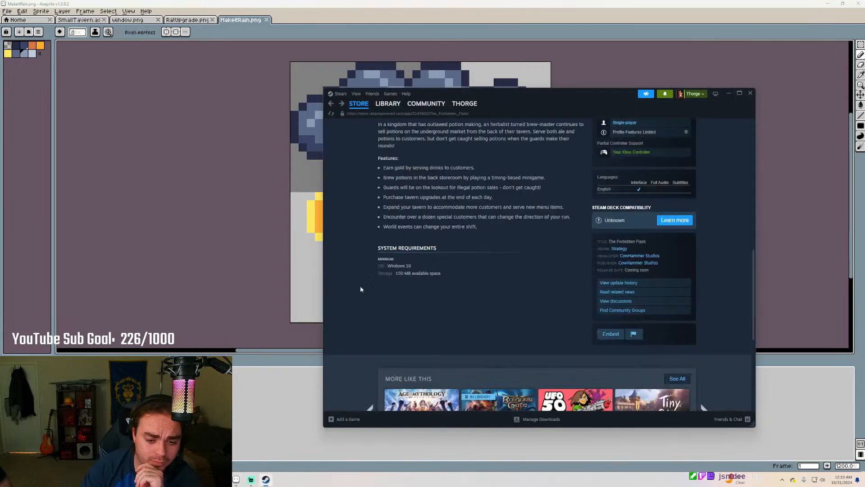
{"action": "scroll", "coordinate": [613, 194], "scroll_direction": "up", "scroll_amount": 10}
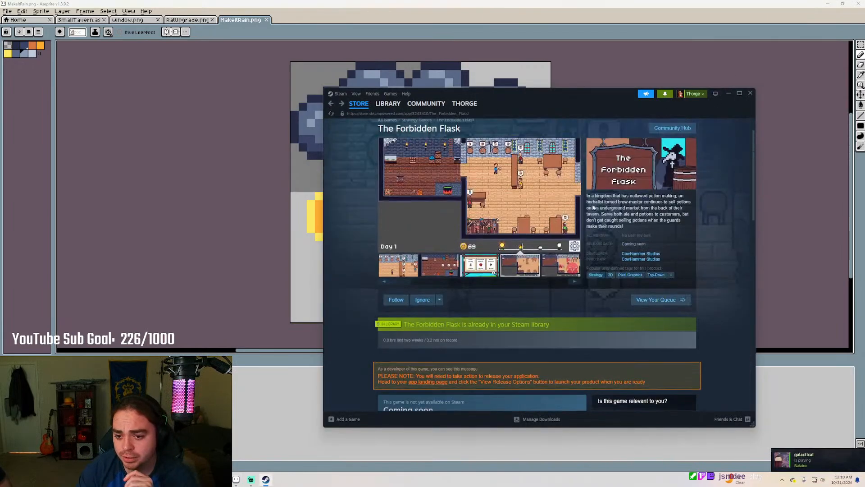
{"action": "left_click_drag", "start_coordinate": [546, 106], "coordinate": [423, 60]}
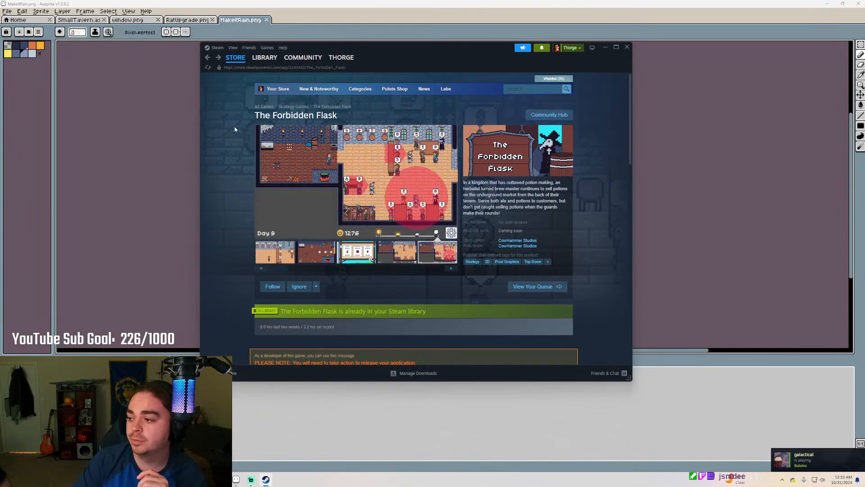
{"action": "left_click_drag", "start_coordinate": [256, 117], "coordinate": [343, 119]}
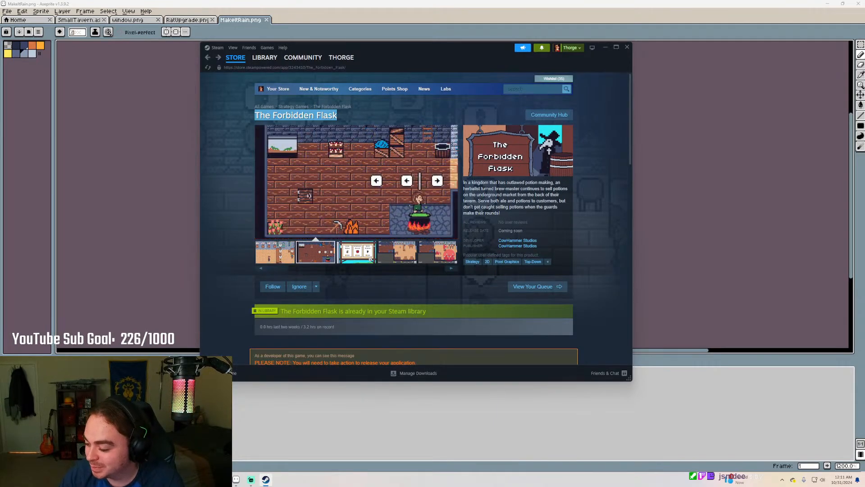
{"action": "left_click", "coordinate": [603, 48]}
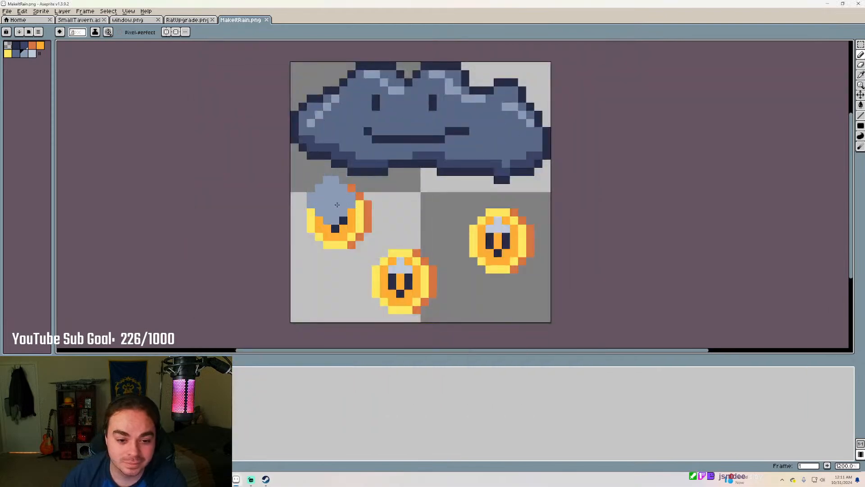
Return to the SmallTavern sprite and examine the house, its ground-floor windows and door, and the surrounding scene
{"action": "scroll", "coordinate": [460, 191], "scroll_direction": "down", "scroll_amount": 2}
{"action": "left_click", "coordinate": [94, 21]}
{"action": "scroll", "coordinate": [471, 259], "scroll_direction": "down", "scroll_amount": 5}
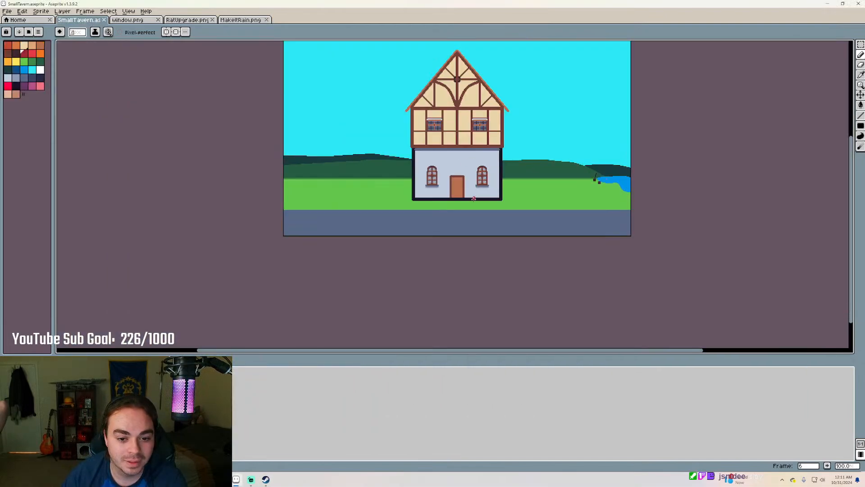
{"action": "scroll", "coordinate": [450, 242], "scroll_direction": "up", "scroll_amount": 2}
{"action": "scroll", "coordinate": [453, 234], "scroll_direction": "down", "scroll_amount": 1}
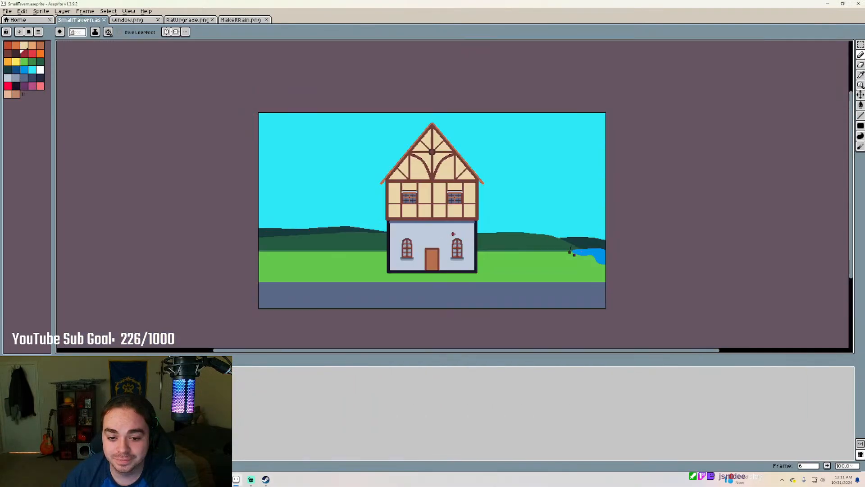
{"action": "scroll", "coordinate": [408, 224], "scroll_direction": "up", "scroll_amount": 1}
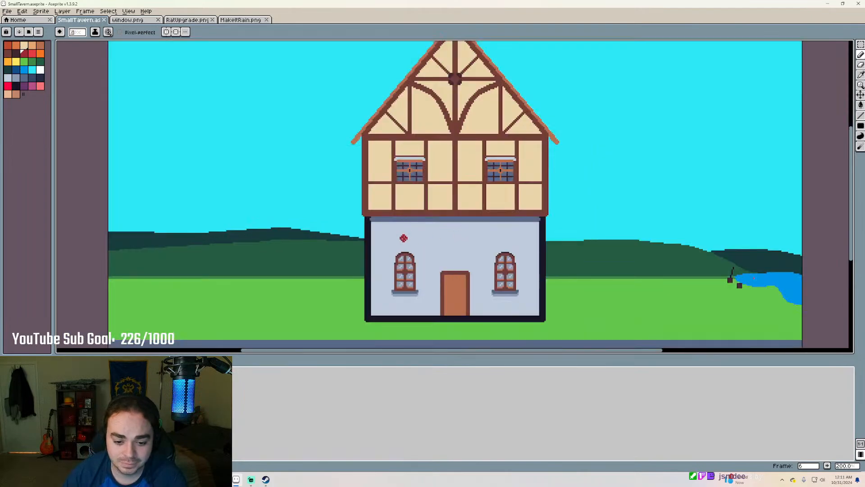
{"action": "scroll", "coordinate": [453, 297], "scroll_direction": "up", "scroll_amount": 1}
{"action": "scroll", "coordinate": [489, 309], "scroll_direction": "up", "scroll_amount": 3}
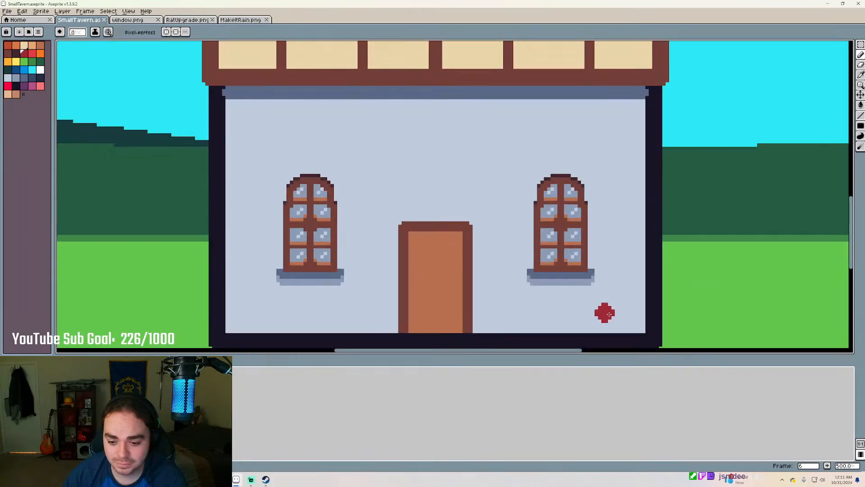
{"action": "scroll", "coordinate": [580, 292], "scroll_direction": "down", "scroll_amount": 2}
{"action": "scroll", "coordinate": [580, 292], "scroll_direction": "up", "scroll_amount": 1}
{"action": "scroll", "coordinate": [618, 299], "scroll_direction": "up", "scroll_amount": 1}
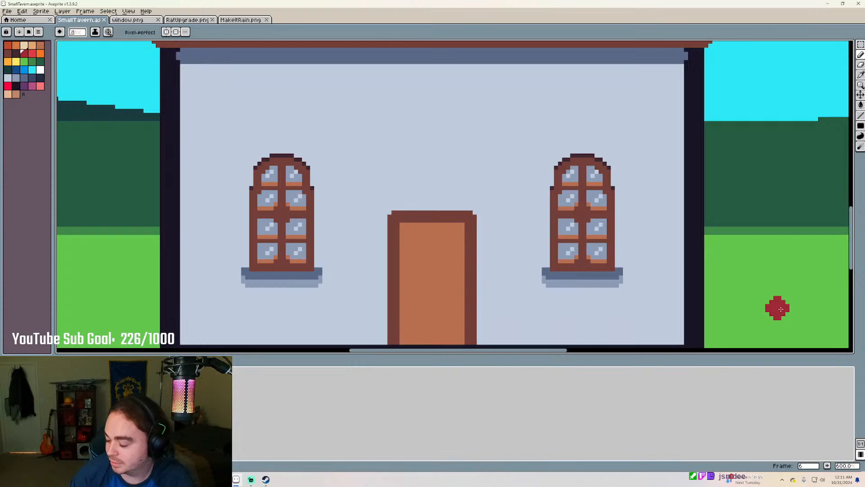
{"action": "scroll", "coordinate": [651, 268], "scroll_direction": "up", "scroll_amount": 1}
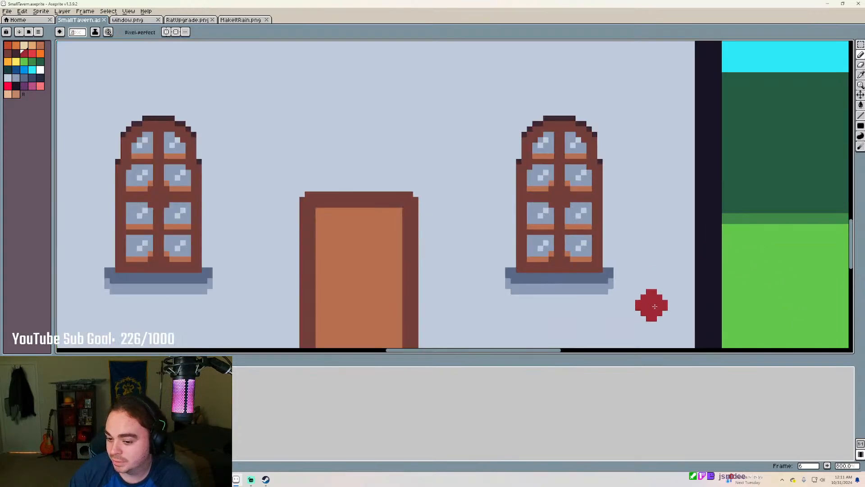
{"action": "scroll", "coordinate": [739, 284], "scroll_direction": "down", "scroll_amount": 2}
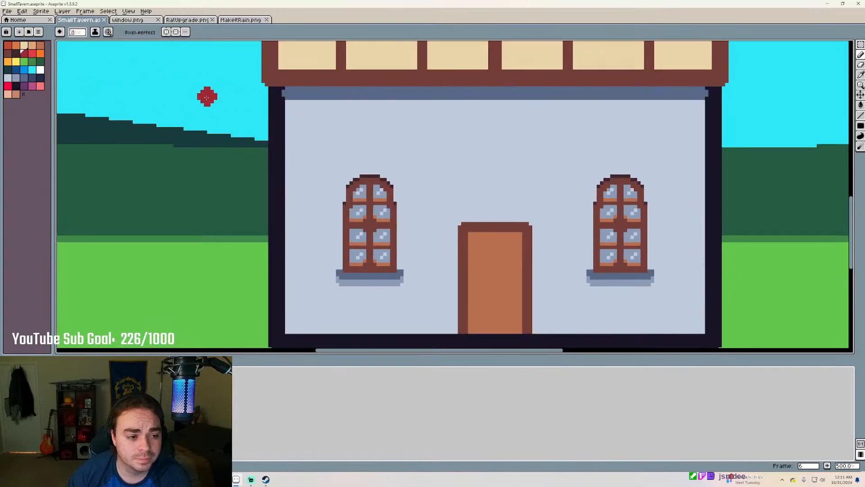
{"action": "scroll", "coordinate": [459, 178], "scroll_direction": "down", "scroll_amount": 2}
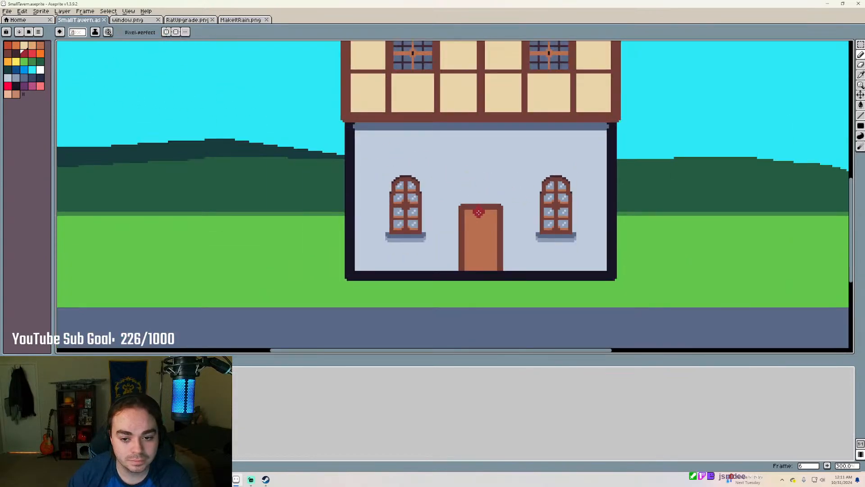
{"action": "scroll", "coordinate": [478, 213], "scroll_direction": "down", "scroll_amount": 2}
{"action": "scroll", "coordinate": [489, 121], "scroll_direction": "up", "scroll_amount": 1}
{"action": "scroll", "coordinate": [492, 119], "scroll_direction": "down", "scroll_amount": 1}
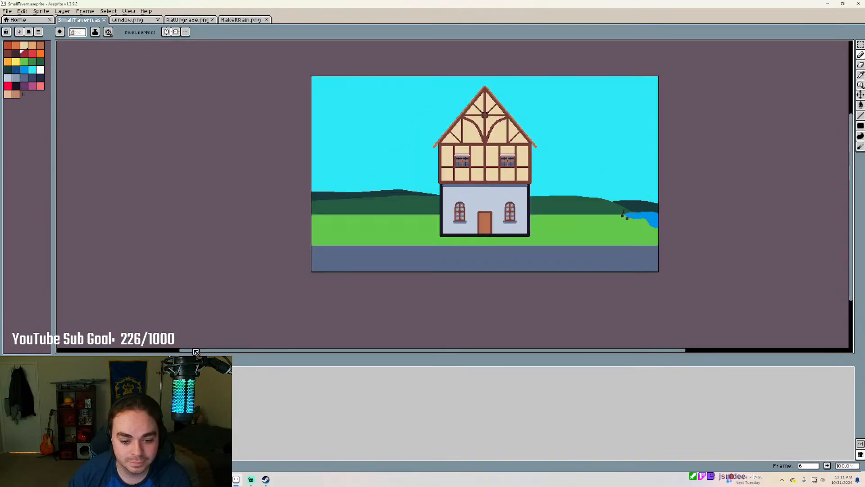
Add two new frames after frame 6 that carry over its tavern drawing, as frames 7 and 8
{"action": "key", "text": "alt+b"}
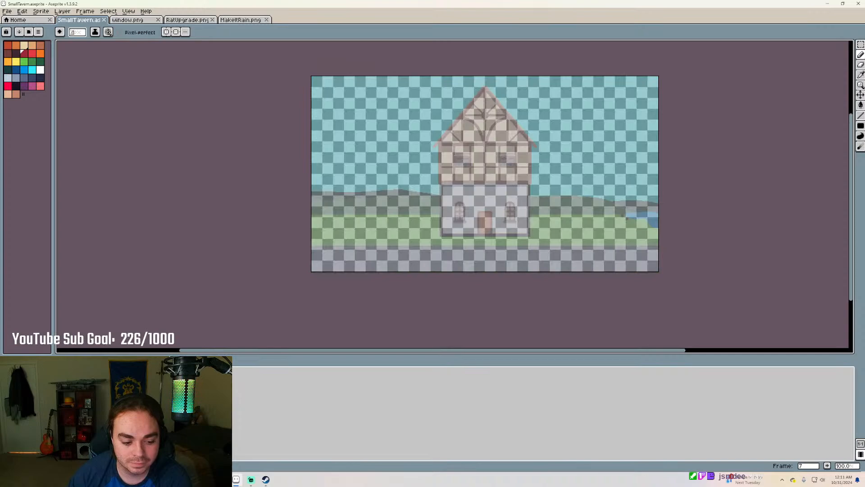
{"action": "right_click", "coordinate": [167, 370]}
{"action": "left_click", "coordinate": [198, 386]}
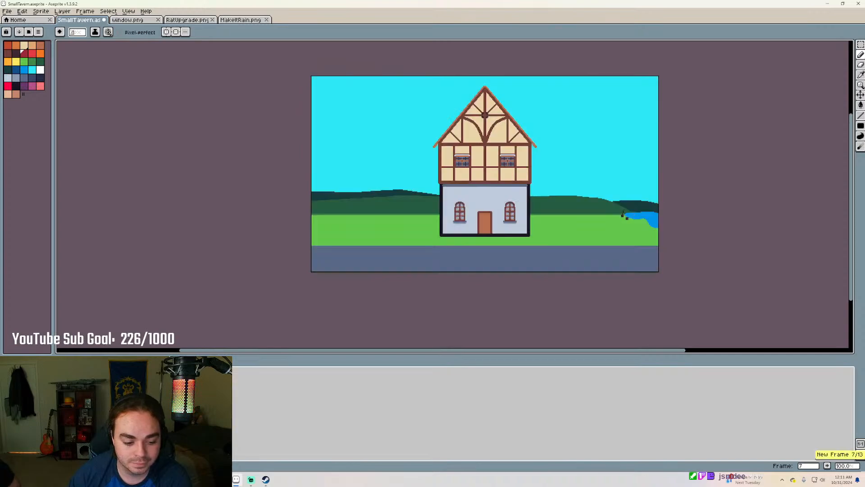
{"action": "right_click", "coordinate": [179, 370]}
{"action": "left_click", "coordinate": [198, 386]}
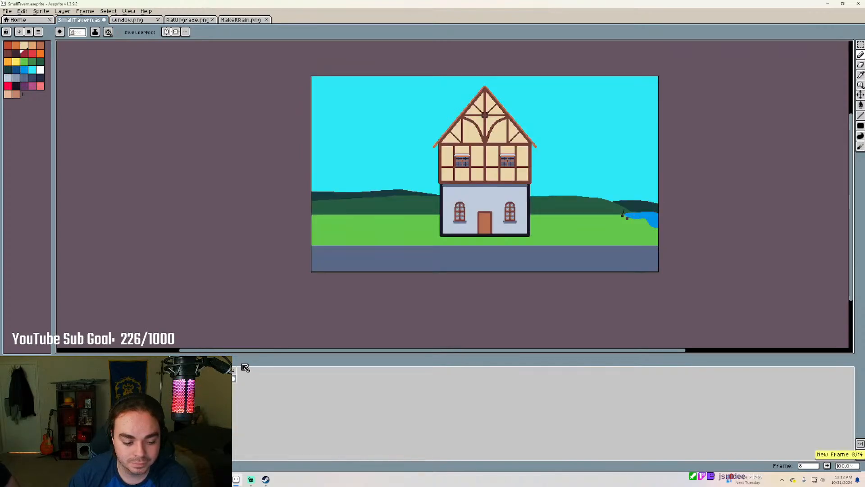
{"action": "scroll", "coordinate": [496, 179], "scroll_direction": "up", "scroll_amount": 3}
{"action": "scroll", "coordinate": [561, 303], "scroll_direction": "up", "scroll_amount": 5}
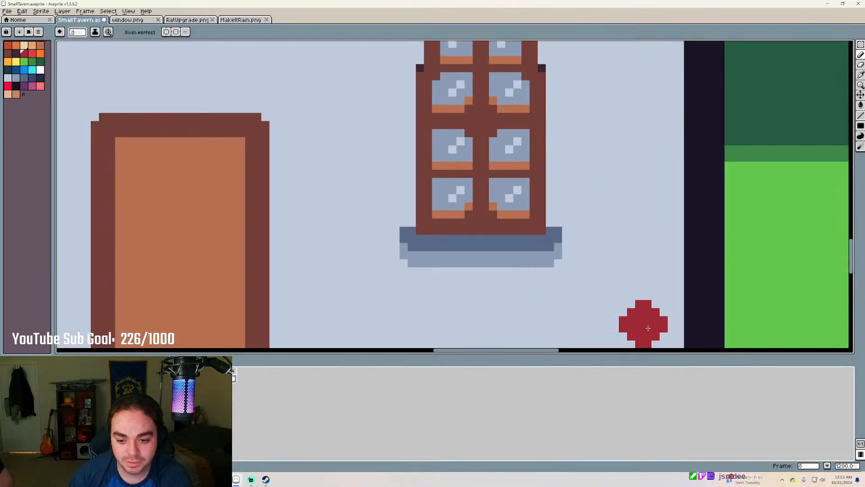
{"action": "scroll", "coordinate": [535, 264], "scroll_direction": "down", "scroll_amount": 5}
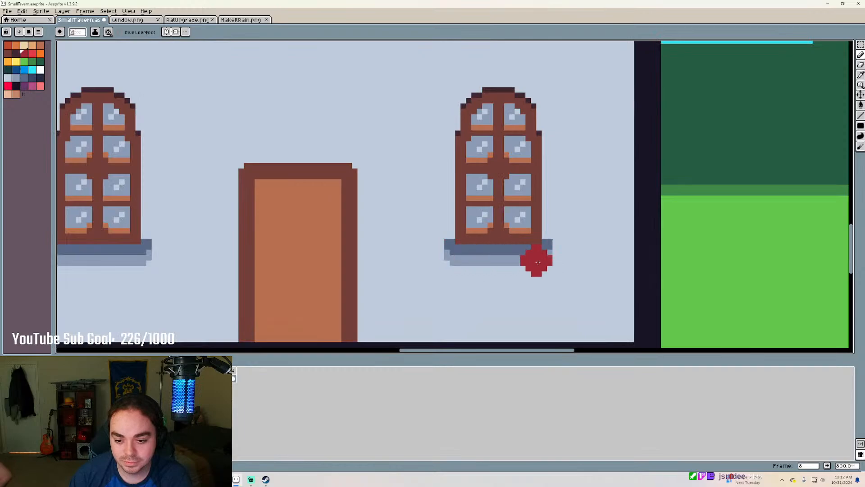
Draw a small near-black bird with spread wings in the open sky well to the right of the tavern roof on frame 7
{"action": "scroll", "coordinate": [536, 257], "scroll_direction": "down", "scroll_amount": 2}
{"action": "scroll", "coordinate": [500, 248], "scroll_direction": "up", "scroll_amount": 2}
{"action": "scroll", "coordinate": [478, 241], "scroll_direction": "down", "scroll_amount": 4}
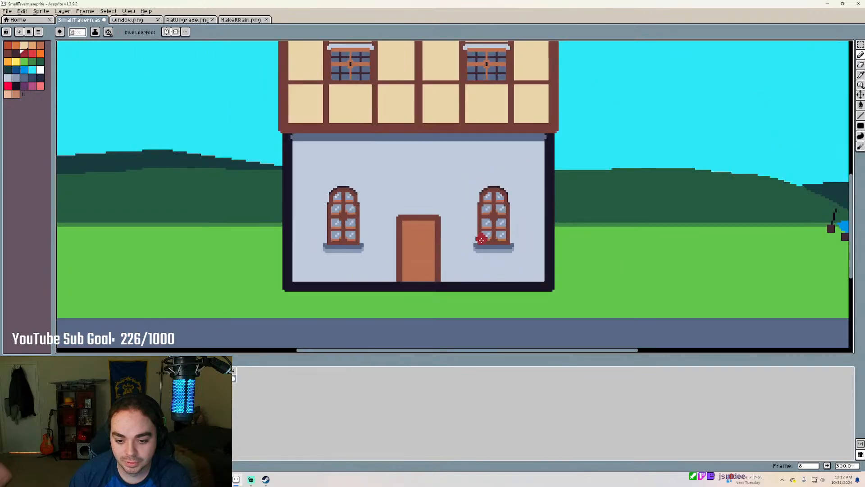
{"action": "scroll", "coordinate": [459, 228], "scroll_direction": "down", "scroll_amount": 4}
{"action": "scroll", "coordinate": [405, 225], "scroll_direction": "up", "scroll_amount": 2}
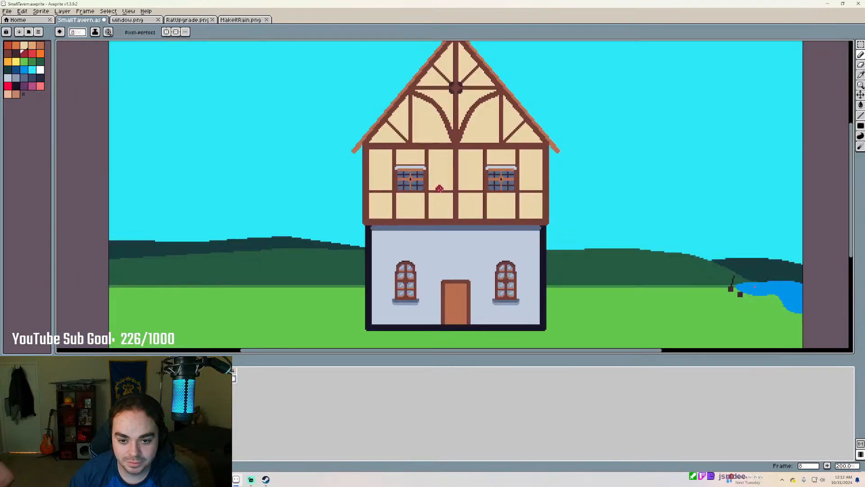
{"action": "scroll", "coordinate": [398, 222], "scroll_direction": "down", "scroll_amount": 2}
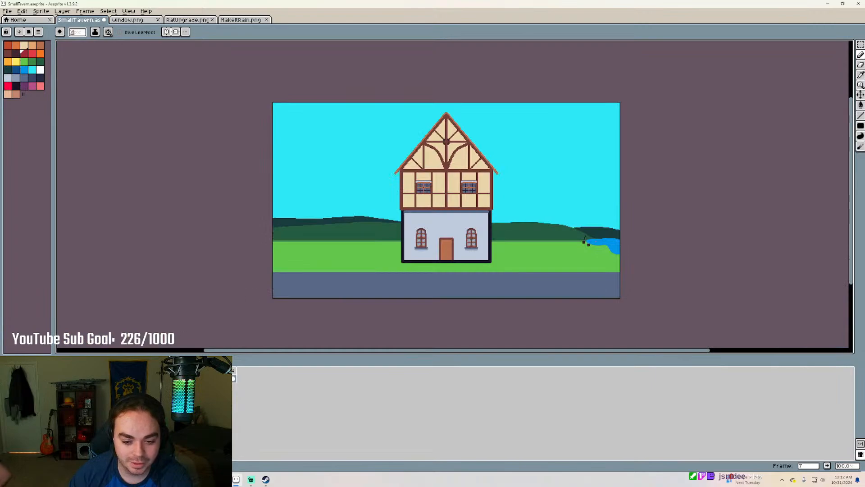
{"action": "key", "text": "Right"}
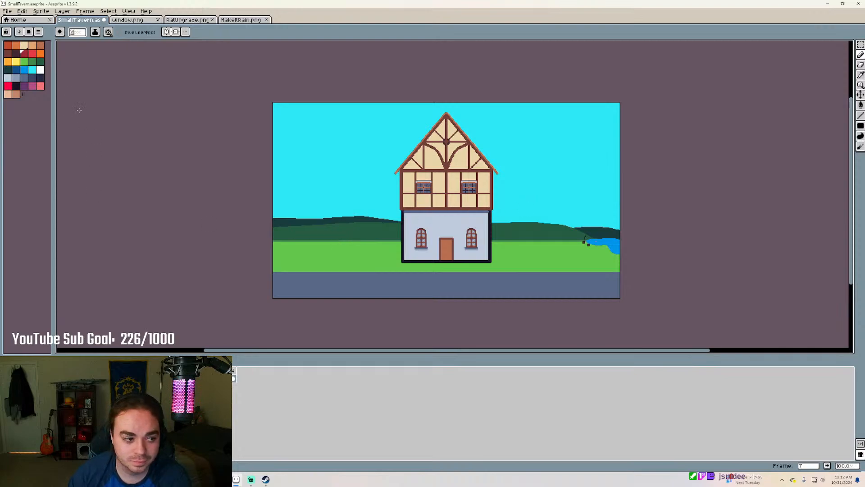
{"action": "left_click", "coordinate": [16, 95]}
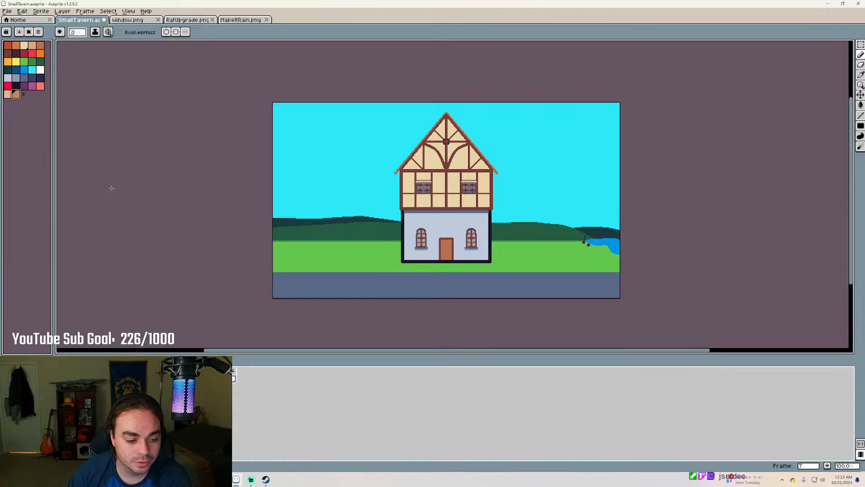
{"action": "left_click", "coordinate": [16, 85]}
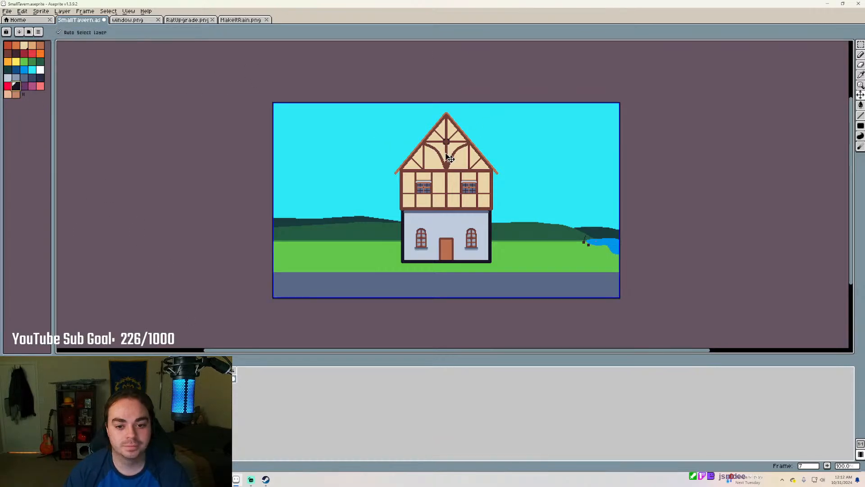
{"action": "scroll", "coordinate": [584, 135], "scroll_direction": "up", "scroll_amount": 4}
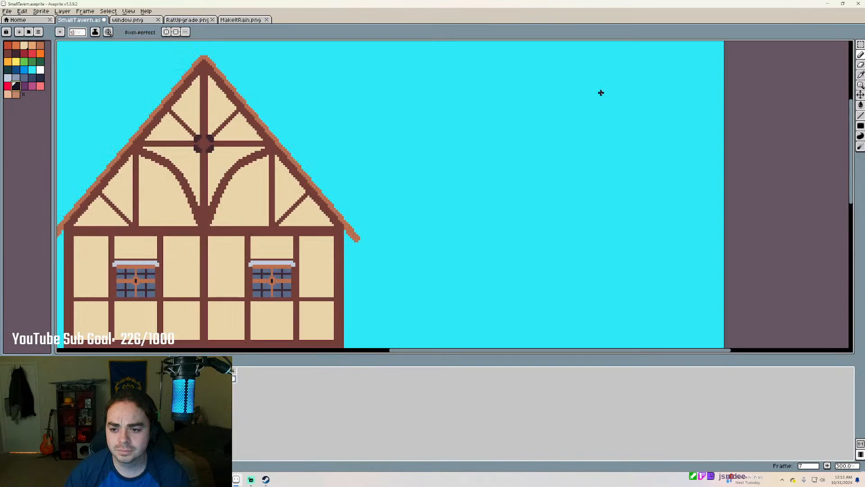
{"action": "mouse_move", "coordinate": [601, 93]}
{"action": "left_mouse_down"}
{"action": "mouse_move", "coordinate": [628, 92]}
{"action": "mouse_move", "coordinate": [651, 78]}
{"action": "left_mouse_up"}
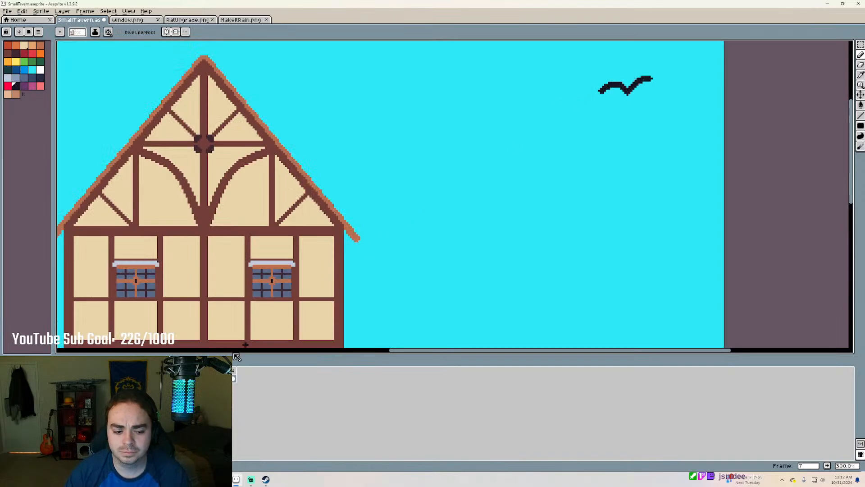
Draw the bird with a drooping wing closer to the house on frame 8, and add two frames carrying that drawing over as frames 9 and 10
{"action": "key", "text": "Right"}
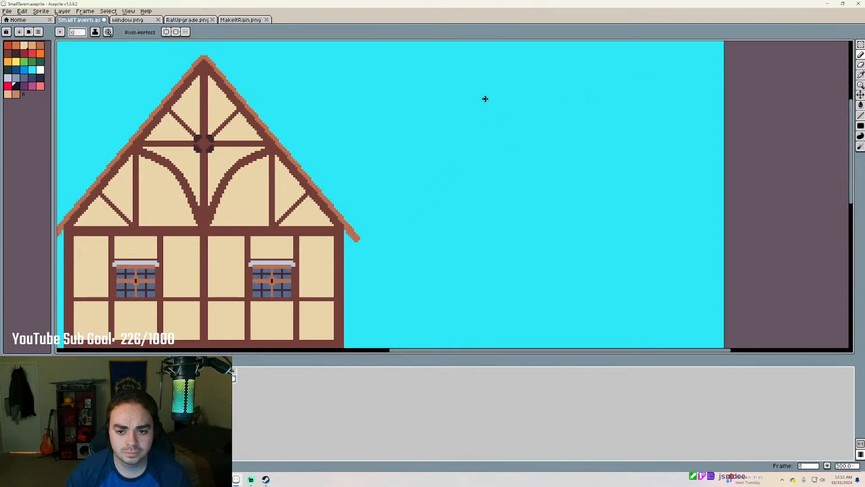
{"action": "mouse_move", "coordinate": [479, 76]}
{"action": "left_mouse_down"}
{"action": "mouse_move", "coordinate": [500, 81]}
{"action": "mouse_move", "coordinate": [515, 71]}
{"action": "mouse_move", "coordinate": [522, 93]}
{"action": "left_mouse_up"}
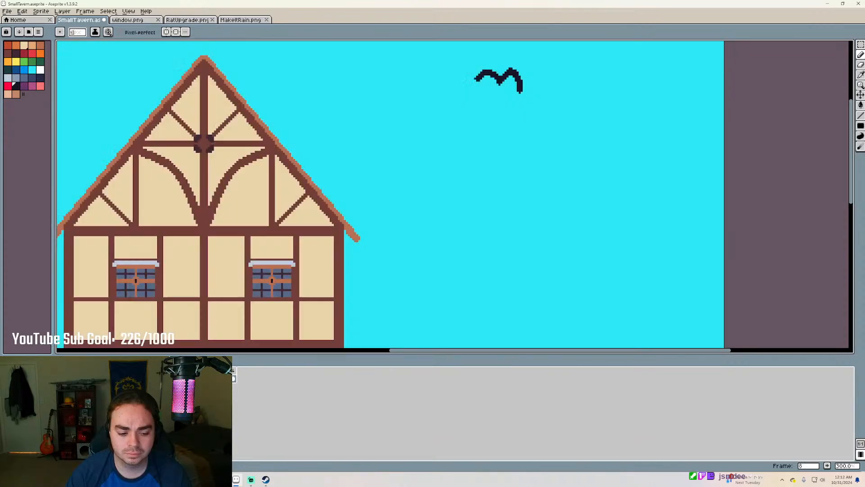
{"action": "right_click", "coordinate": [233, 370]}
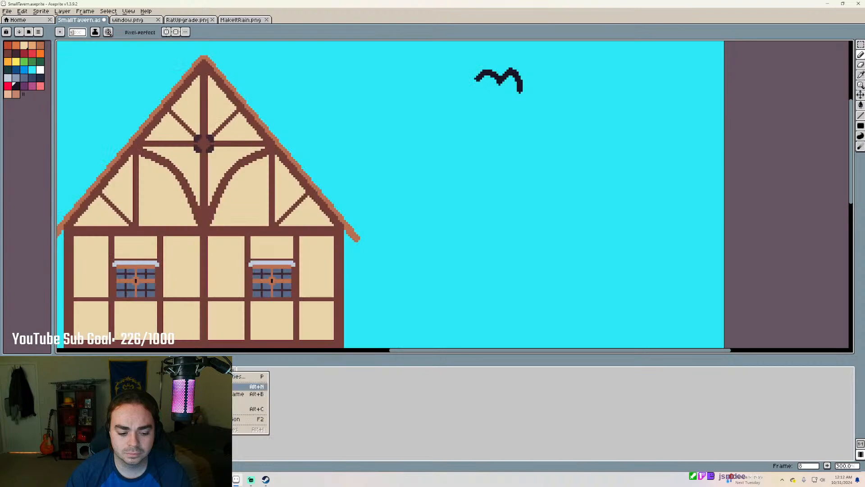
{"action": "left_click", "coordinate": [195, 387]}
{"action": "right_click", "coordinate": [192, 371]}
{"action": "left_click", "coordinate": [200, 387]}
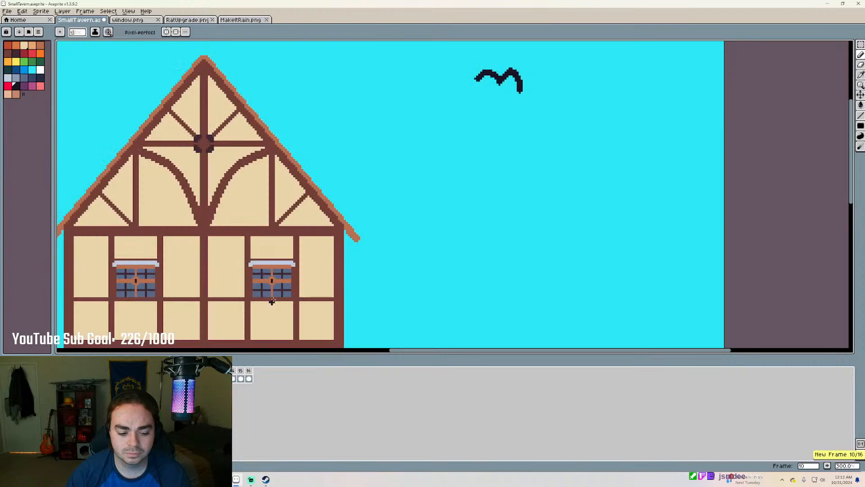
Draw a gliding bird midway to the roof and a smaller flapping bird beside the roof peak on frame 10
{"action": "left_click_drag", "start_coordinate": [380, 82], "coordinate": [424, 97]}
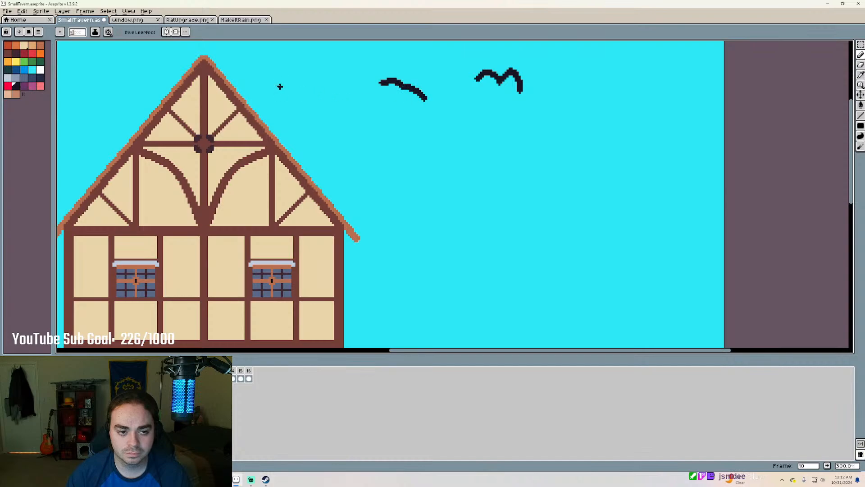
{"action": "mouse_move", "coordinate": [293, 78]}
{"action": "left_mouse_down"}
{"action": "mouse_move", "coordinate": [292, 65]}
{"action": "mouse_move", "coordinate": [304, 81]}
{"action": "left_mouse_up"}
{"action": "key", "text": "ctrl+z"}
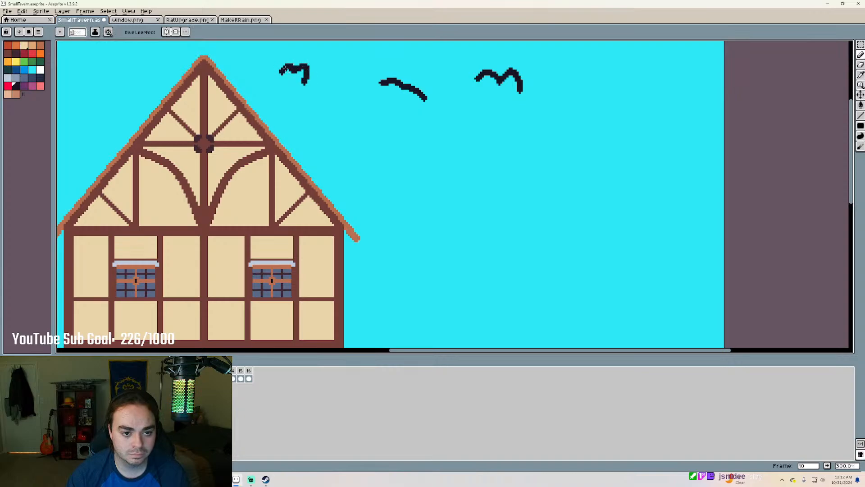
Add a new frame 11 after frame 10 that carries over its tavern and birds
{"action": "key", "text": "Right"}
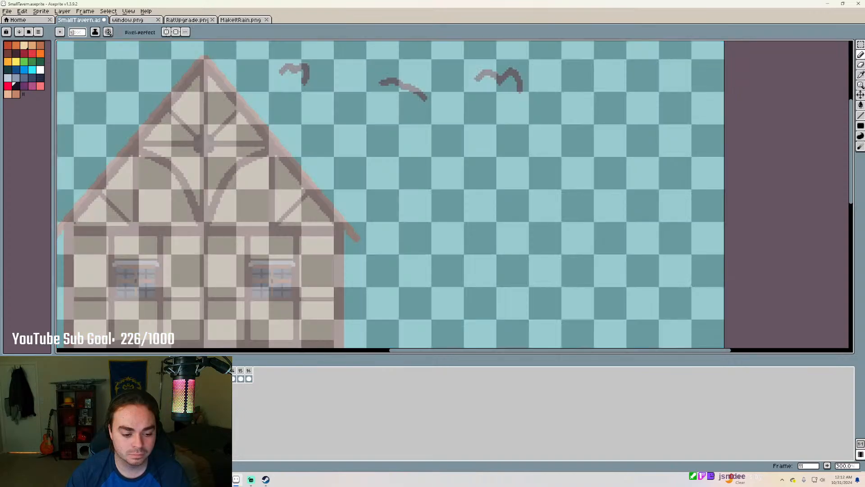
{"action": "right_click", "coordinate": [199, 371]}
{"action": "left_click", "coordinate": [216, 386]}
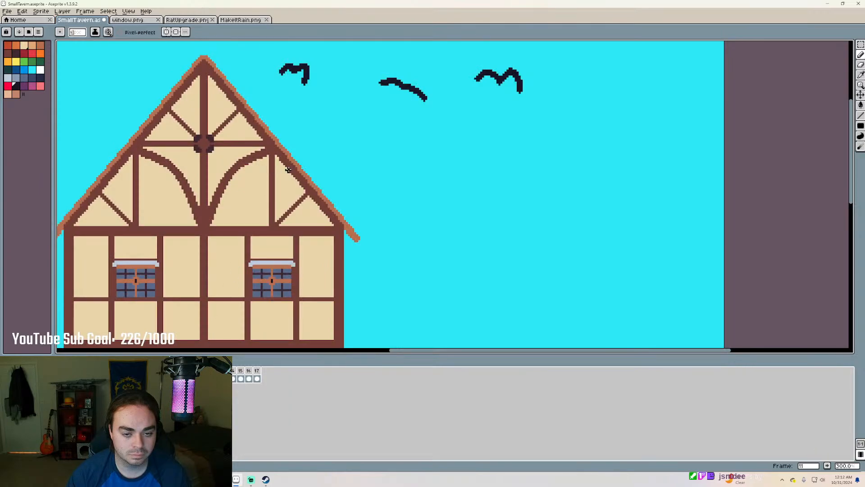
Draw a near-black bird perched on the roof peak on frame 11, with a beak, rounded body and tail, using a finer brush for the details
{"action": "scroll", "coordinate": [346, 174], "scroll_direction": "down", "scroll_amount": 1}
{"action": "scroll", "coordinate": [257, 93], "scroll_direction": "up", "scroll_amount": 4}
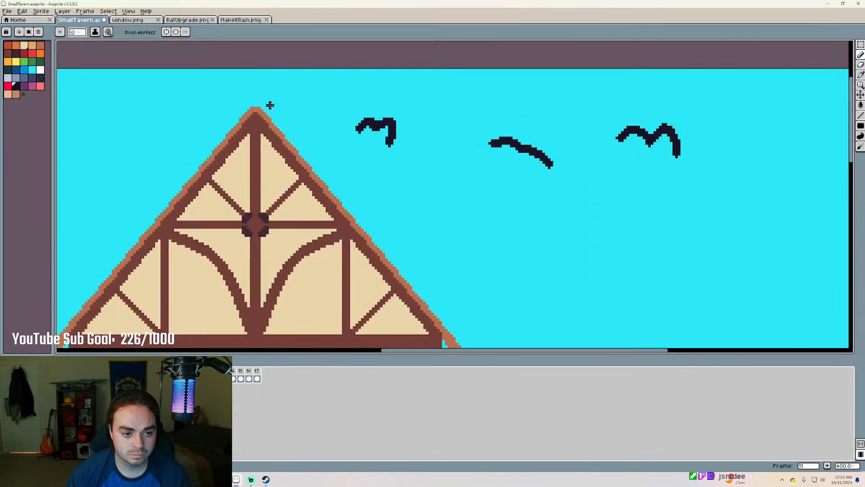
{"action": "mouse_move", "coordinate": [268, 88]}
{"action": "left_mouse_down"}
{"action": "mouse_move", "coordinate": [278, 83]}
{"action": "mouse_move", "coordinate": [283, 95]}
{"action": "mouse_move", "coordinate": [261, 132]}
{"action": "left_mouse_up"}
{"action": "key", "text": "minus"}
{"action": "key", "text": "minus"}
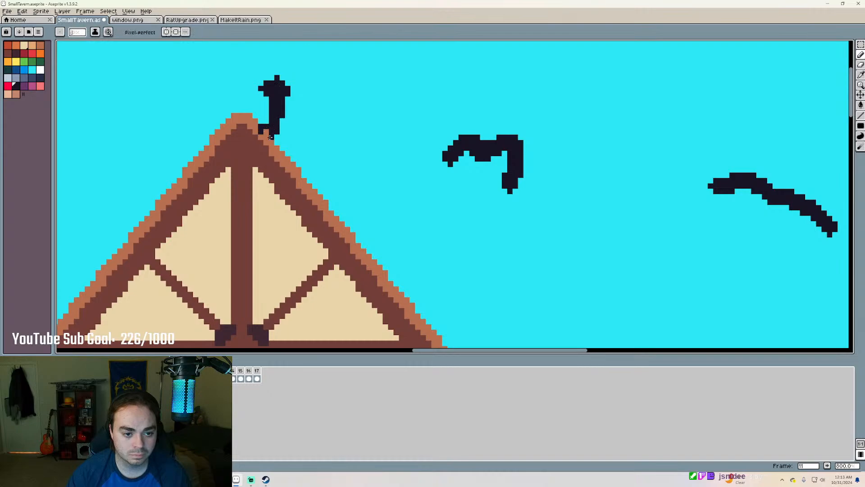
{"action": "mouse_move", "coordinate": [282, 105]}
{"action": "left_mouse_down"}
{"action": "mouse_move", "coordinate": [299, 126]}
{"action": "mouse_move", "coordinate": [284, 111]}
{"action": "left_mouse_up"}
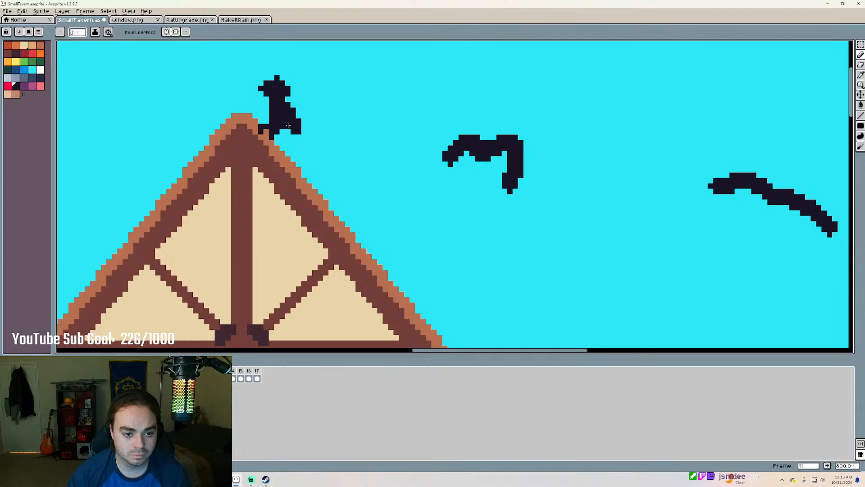
{"action": "left_click_drag", "start_coordinate": [255, 89], "coordinate": [271, 78]}
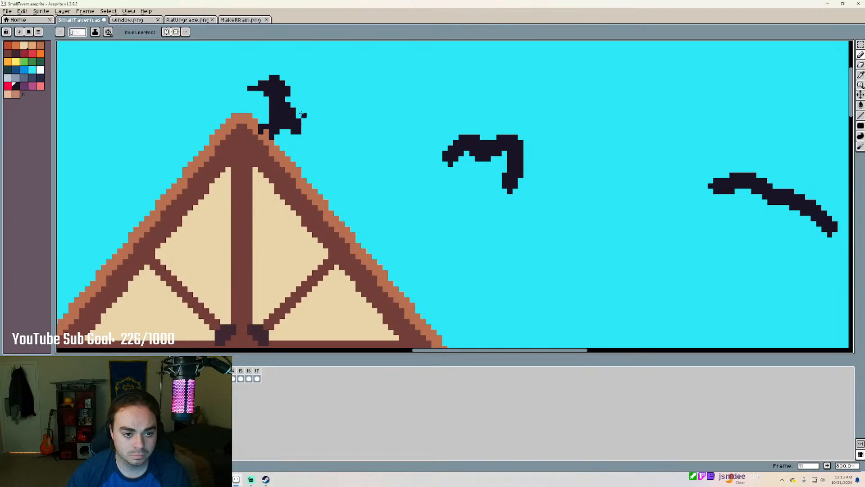
Paint over the three flying birds on frame 11 with the cyan sky colour and a larger brush, leaving only the perched bird
{"action": "scroll", "coordinate": [302, 114], "scroll_direction": "down", "scroll_amount": 3}
{"action": "scroll", "coordinate": [344, 160], "scroll_direction": "up", "scroll_amount": 1}
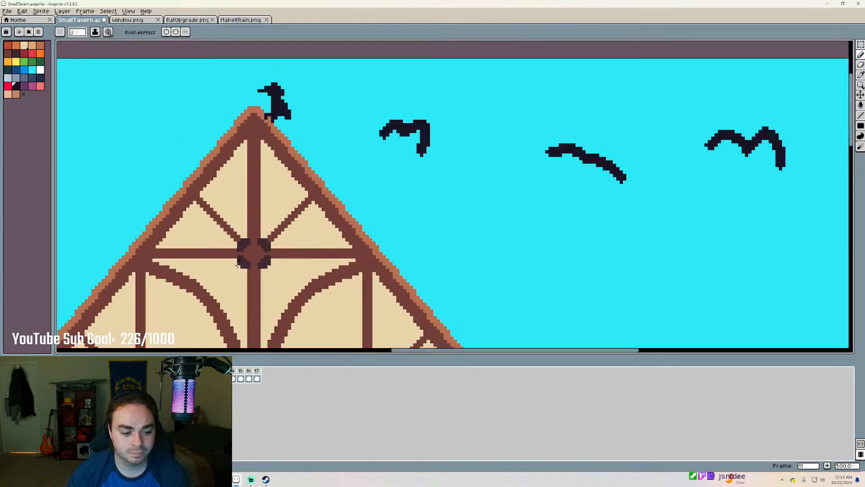
{"action": "scroll", "coordinate": [365, 199], "scroll_direction": "down", "scroll_amount": 4}
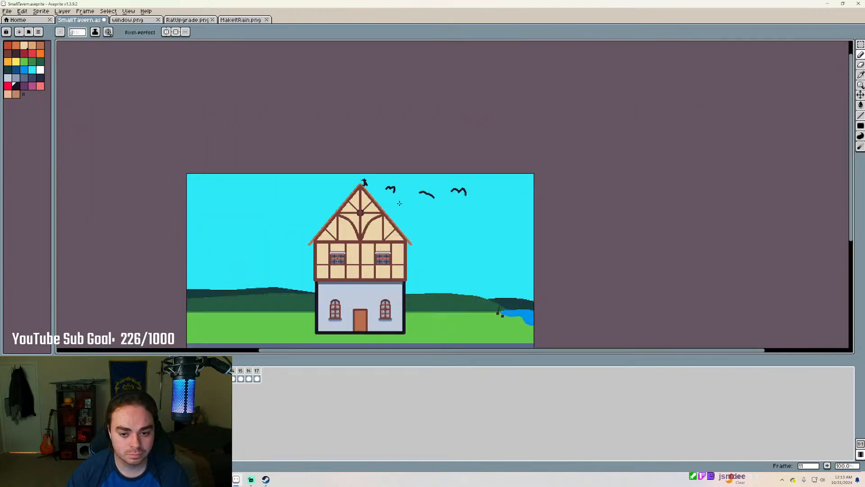
{"action": "scroll", "coordinate": [400, 203], "scroll_direction": "up", "scroll_amount": 1}
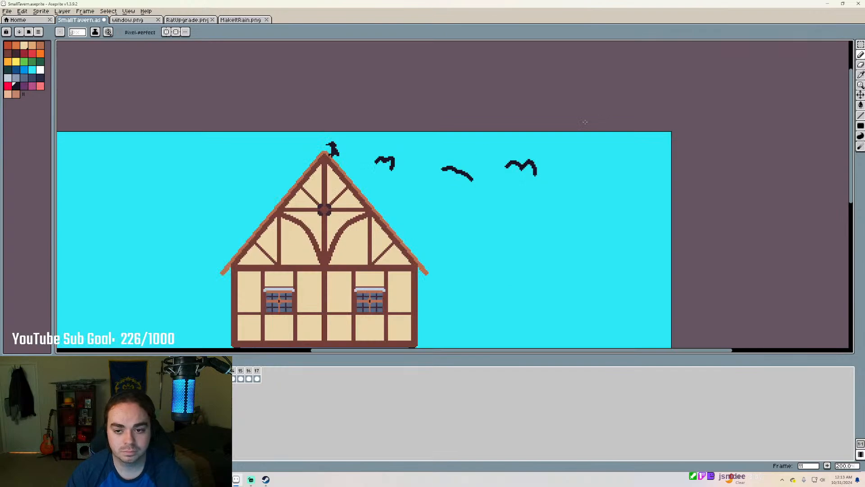
{"action": "key", "text": "super"}
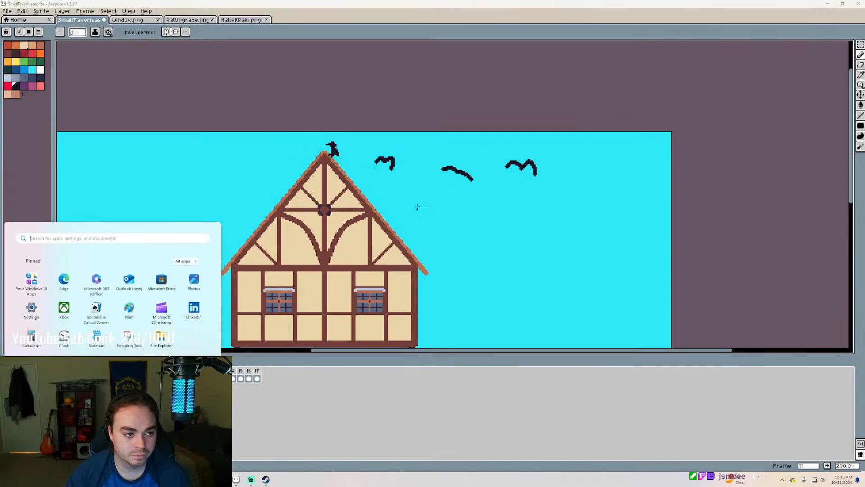
{"action": "key", "text": "super"}
{"action": "scroll", "coordinate": [431, 203], "scroll_direction": "down", "scroll_amount": 2}
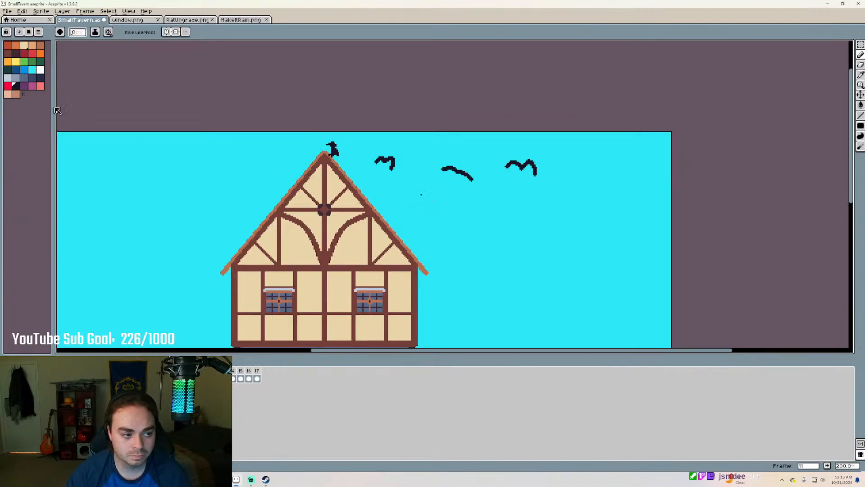
{"action": "left_click", "coordinate": [32, 69]}
{"action": "mouse_move", "coordinate": [376, 161]}
{"action": "left_mouse_down"}
{"action": "mouse_move", "coordinate": [442, 211]}
{"action": "mouse_move", "coordinate": [449, 165]}
{"action": "mouse_move", "coordinate": [446, 174]}
{"action": "mouse_move", "coordinate": [479, 165]}
{"action": "mouse_move", "coordinate": [535, 171]}
{"action": "left_mouse_up"}
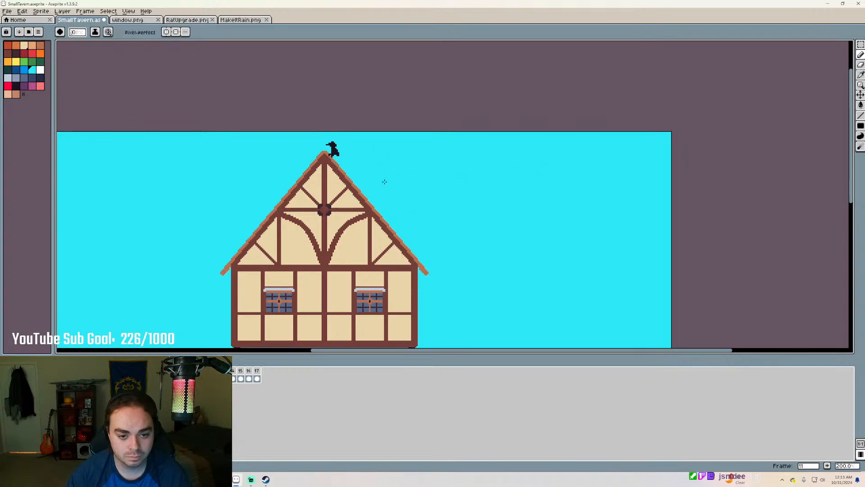
Paint over the two birds farthest from the roof on frame 10 with the cyan sky colour, keeping the one beside the peak
{"action": "key", "text": "Right"}
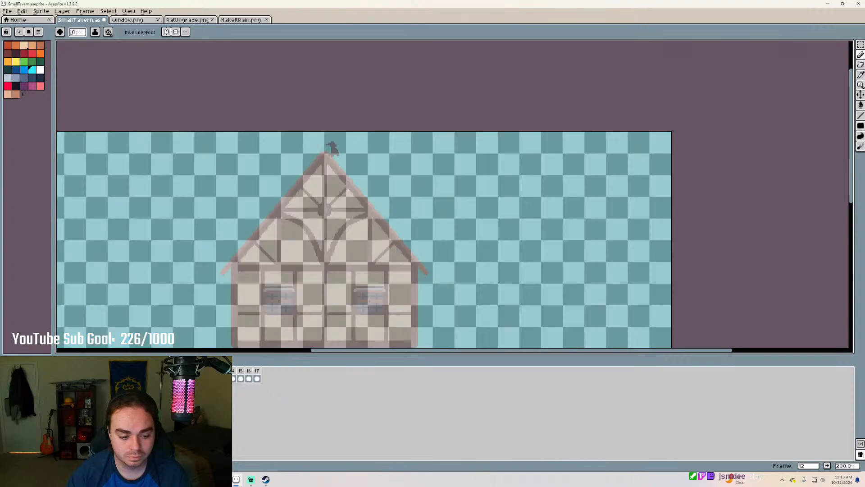
{"action": "key", "text": "Left"}
{"action": "key", "text": "Left"}
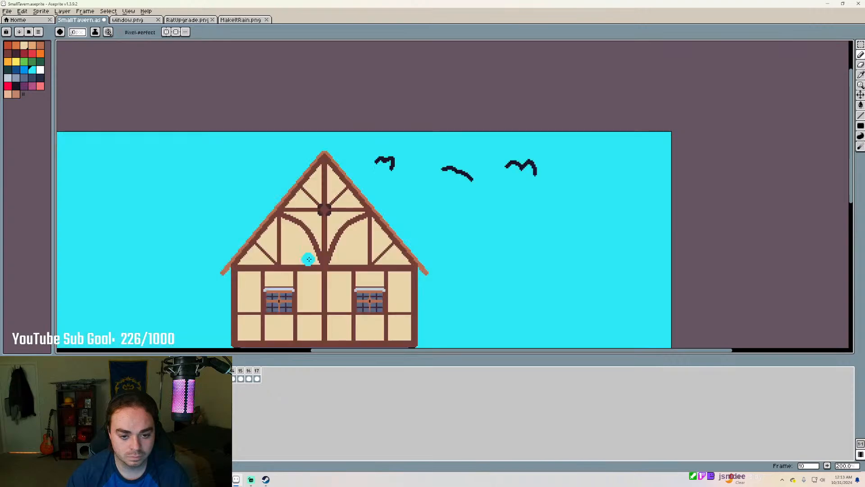
{"action": "mouse_move", "coordinate": [444, 167]}
{"action": "left_mouse_down"}
{"action": "mouse_move", "coordinate": [491, 179]}
{"action": "mouse_move", "coordinate": [531, 167]}
{"action": "left_mouse_up"}
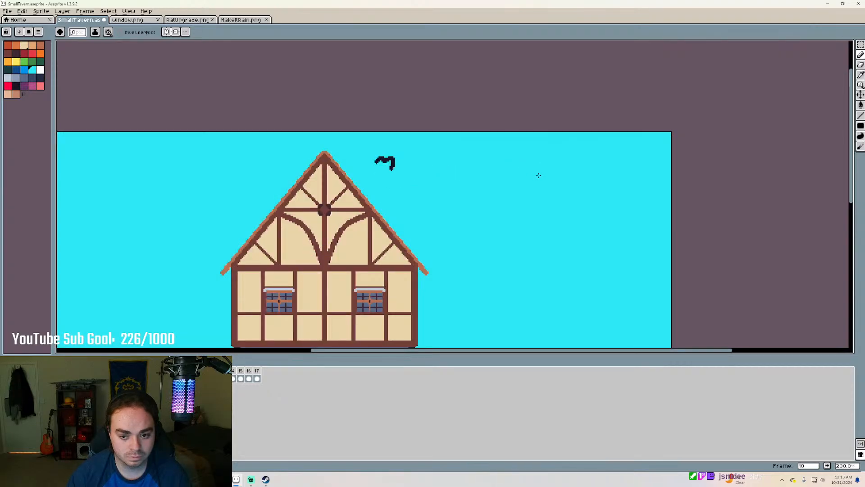
Flip back and forth through frames 6 to 8 to check how the bird's position and wings change between frames
{"action": "key", "text": "Left"}
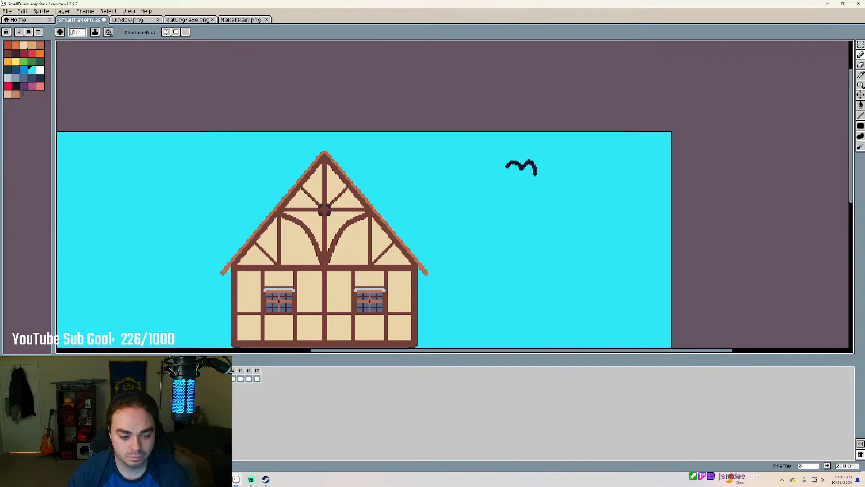
{"action": "key", "text": "Left"}
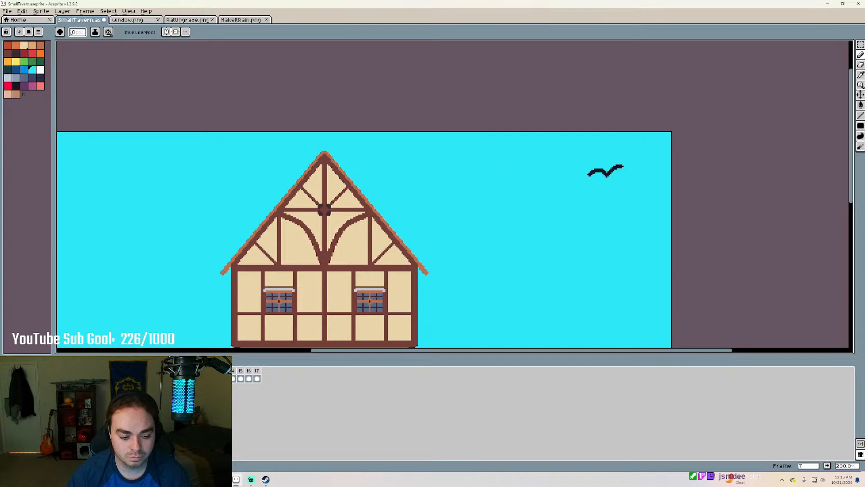
{"action": "key", "text": "Right"}
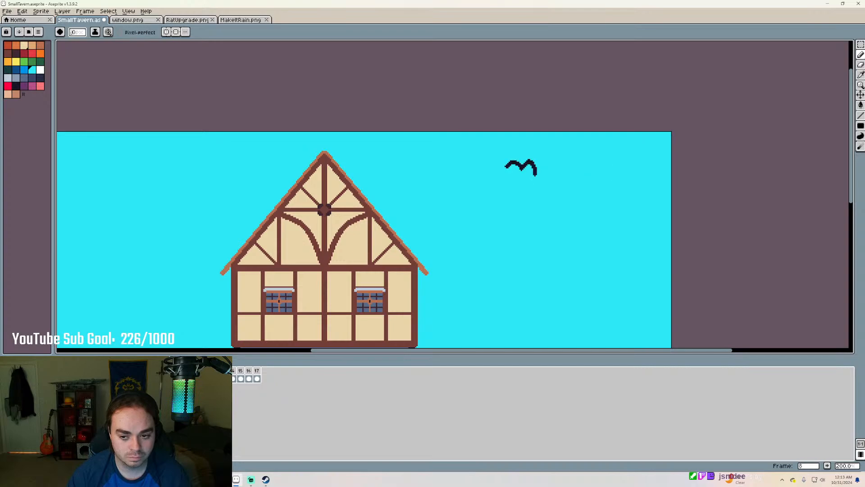
{"action": "key", "text": "Left"}
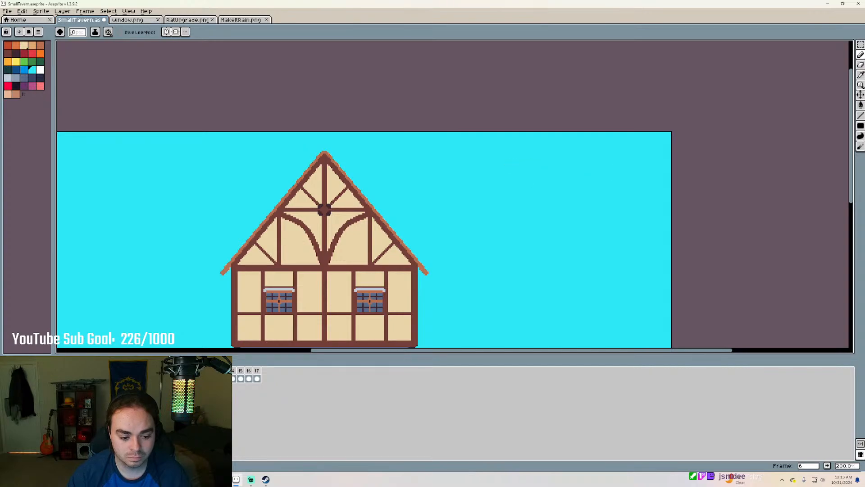
{"action": "key", "text": "Right"}
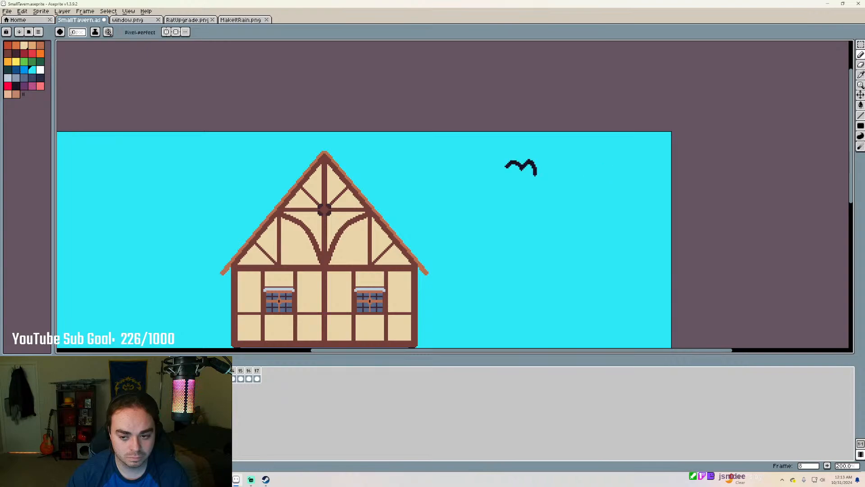
{"action": "key", "text": "Left"}
{"action": "key", "text": "Right"}
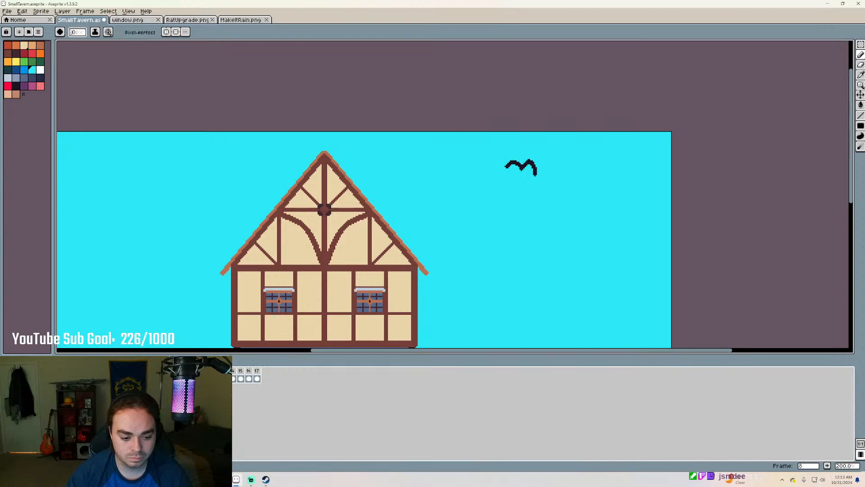
Delete frame 9, the extra mid-flight bird frame, and flip through the neighbouring frames to check the flight sequence
{"action": "right_click", "coordinate": [191, 371]}
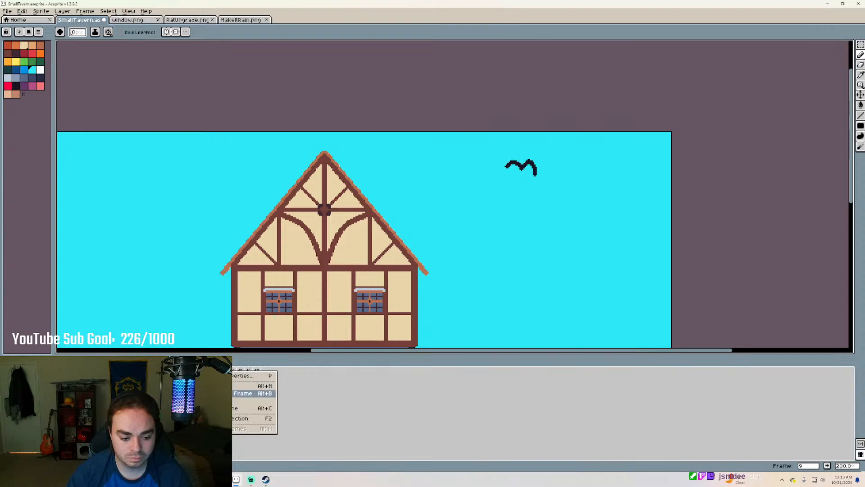
{"action": "left_click", "coordinate": [208, 408]}
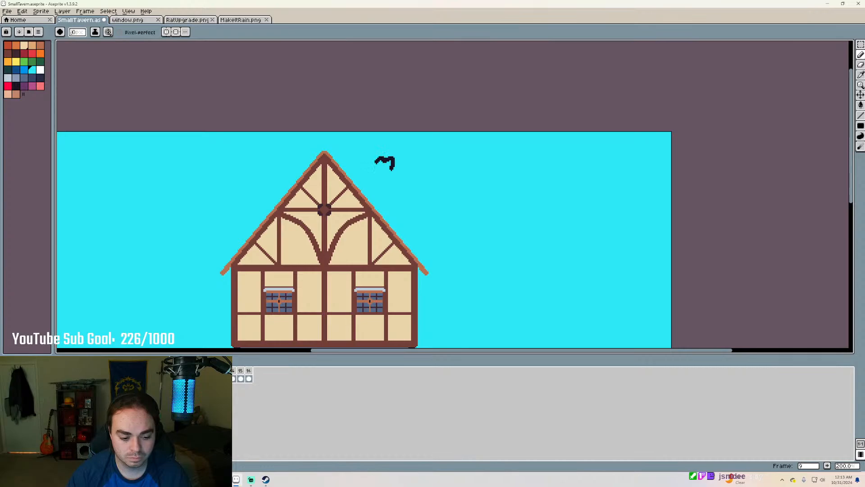
{"action": "key", "text": "Right"}
{"action": "key", "text": "Right"}
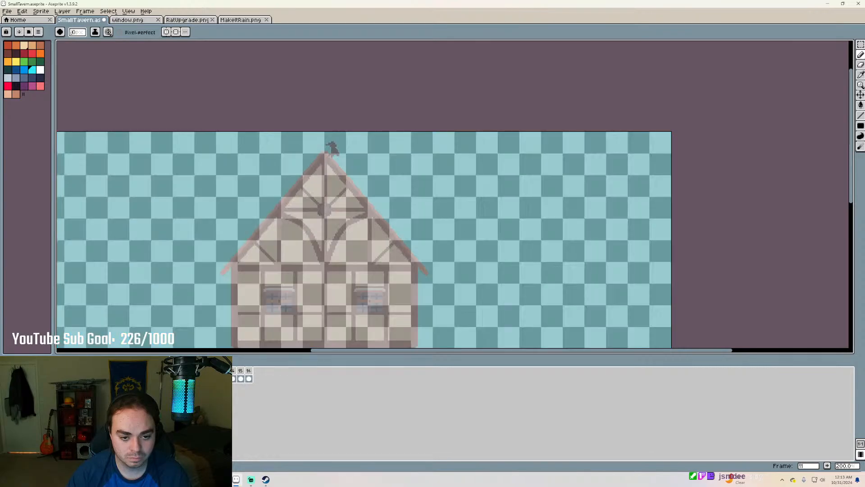
{"action": "key", "text": "Left"}
{"action": "key", "text": "Left"}
{"action": "key", "text": "Left"}
{"action": "key", "text": "Left"}
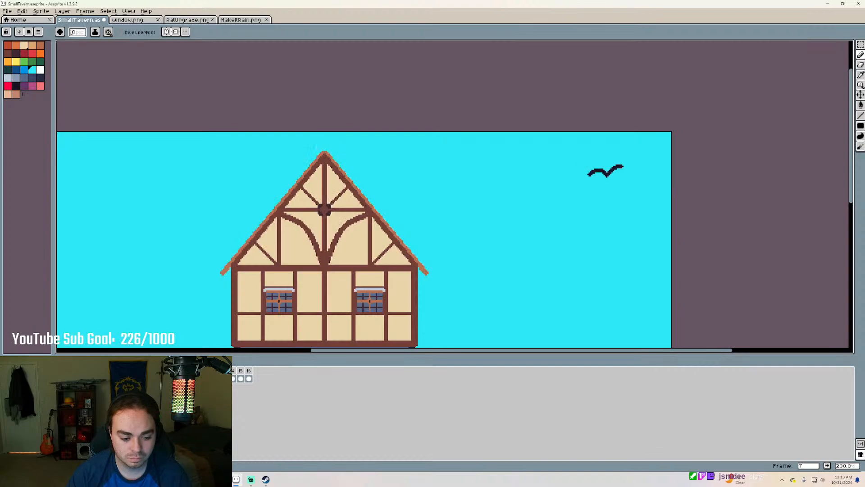
Compare the opening rough frames, the flying-bird frames and the final frames to identify which ones belong to the animation
{"action": "key", "text": "Home"}
{"action": "scroll", "coordinate": [181, 315], "scroll_direction": "down", "scroll_amount": 2}
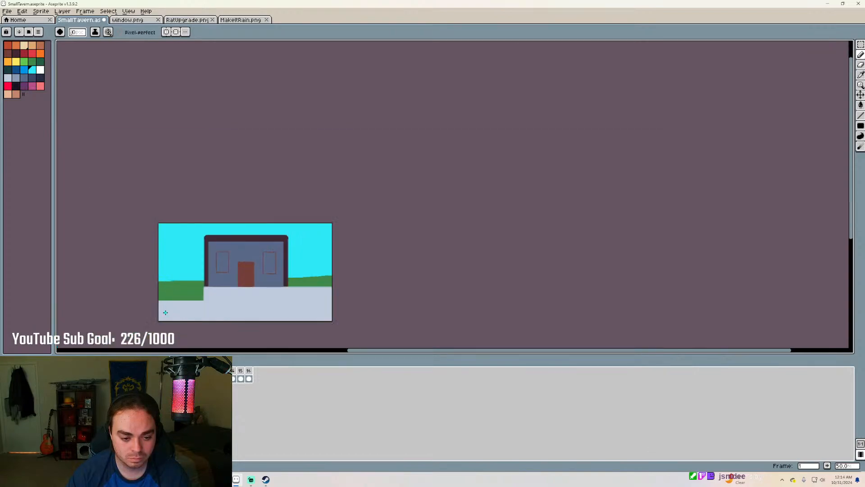
{"action": "scroll", "coordinate": [189, 310], "scroll_direction": "up", "scroll_amount": 1}
{"action": "key", "text": "End"}
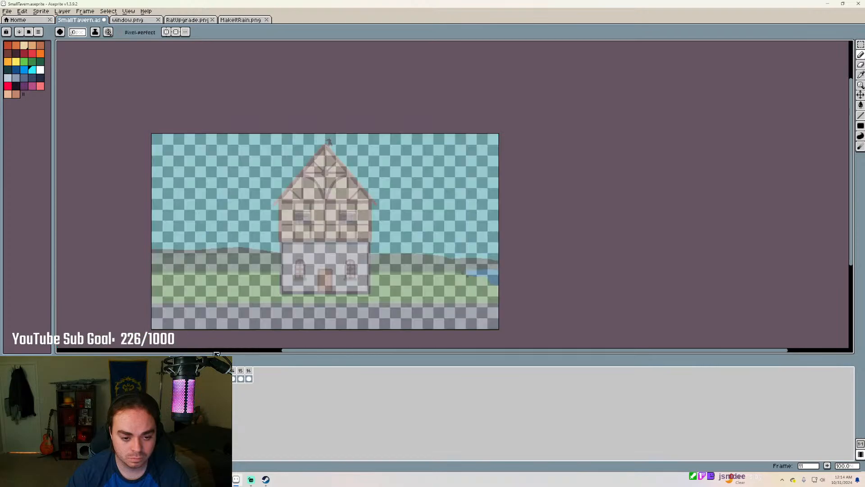
{"action": "key", "text": "Left"}
{"action": "scroll", "coordinate": [212, 273], "scroll_direction": "up", "scroll_amount": 1}
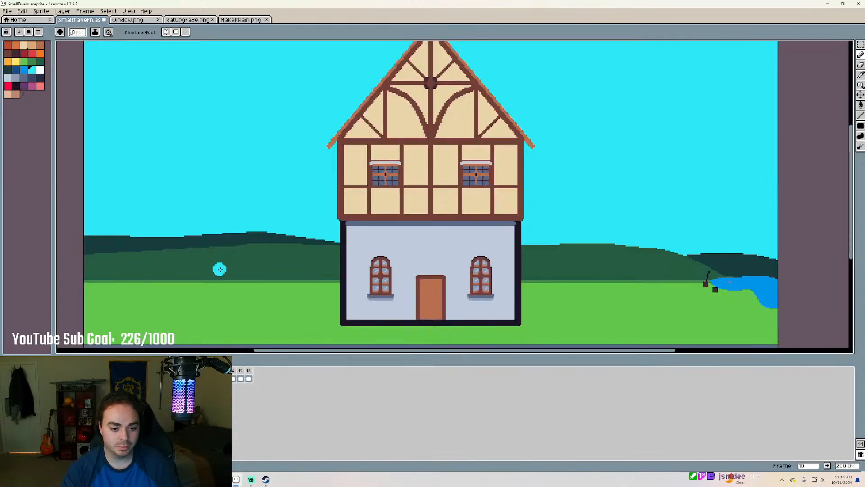
{"action": "scroll", "coordinate": [218, 269], "scroll_direction": "down", "scroll_amount": 1}
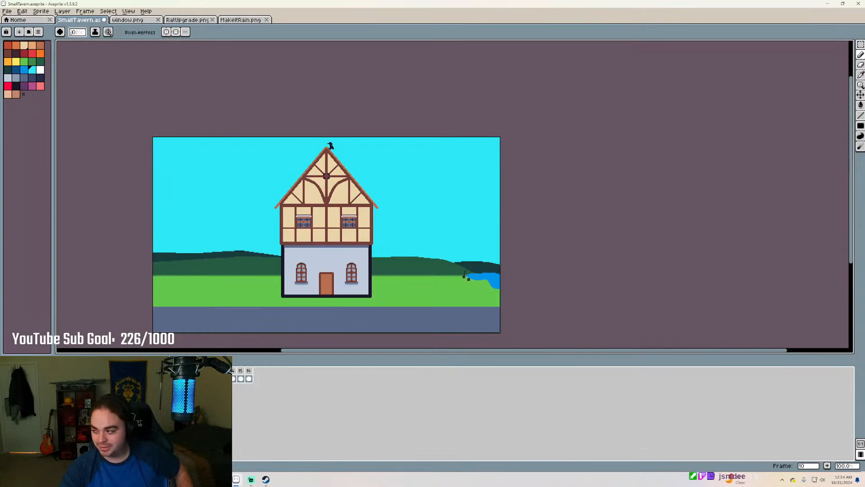
{"action": "key", "text": "Home"}
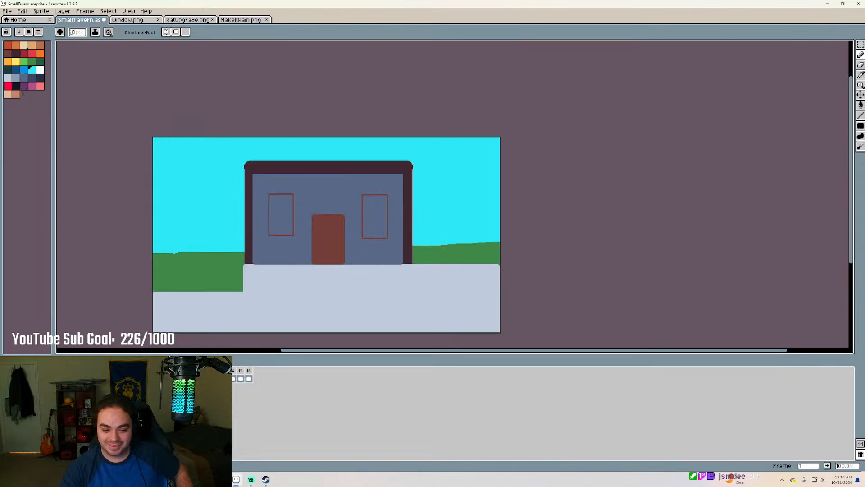
{"action": "left_click", "coordinate": [208, 378]}
{"action": "left_click", "coordinate": [192, 379]}
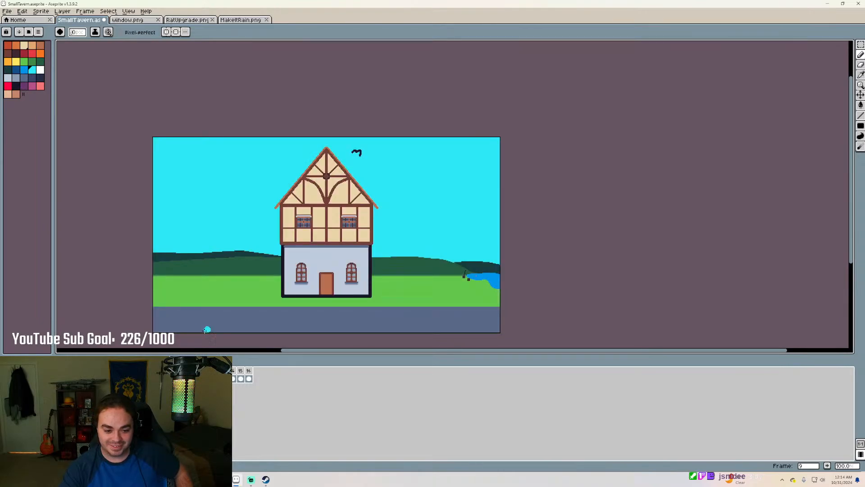
{"action": "left_click", "coordinate": [176, 379]}
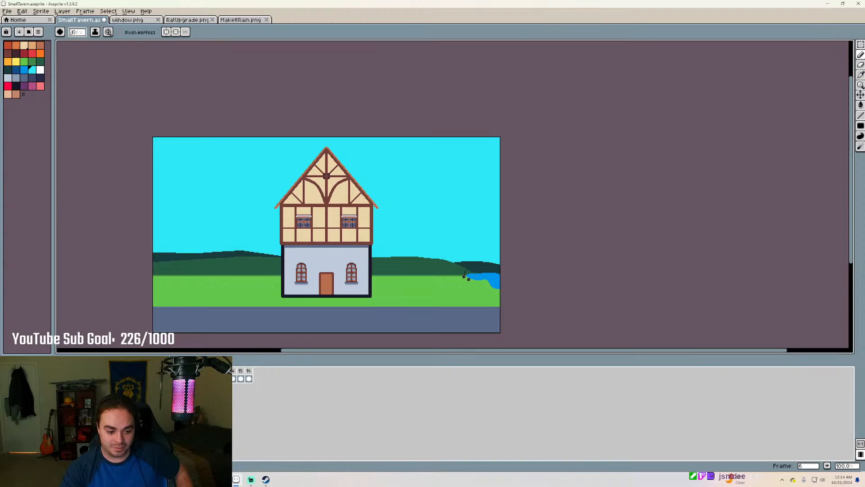
{"action": "key", "text": "Left"}
{"action": "key", "text": "Left"}
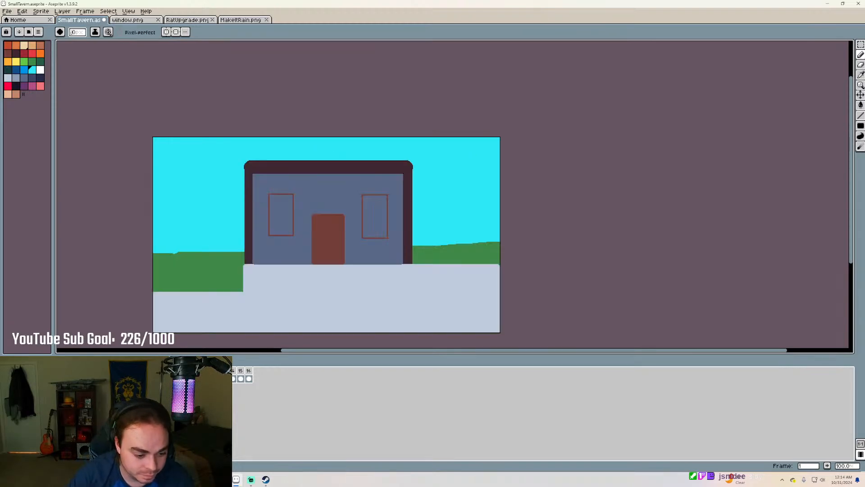
Delete the blank frames and the early blue-house rough frames that precede the finished tavern scene
{"action": "key", "text": "Right"}
{"action": "right_click", "coordinate": [231, 370]}
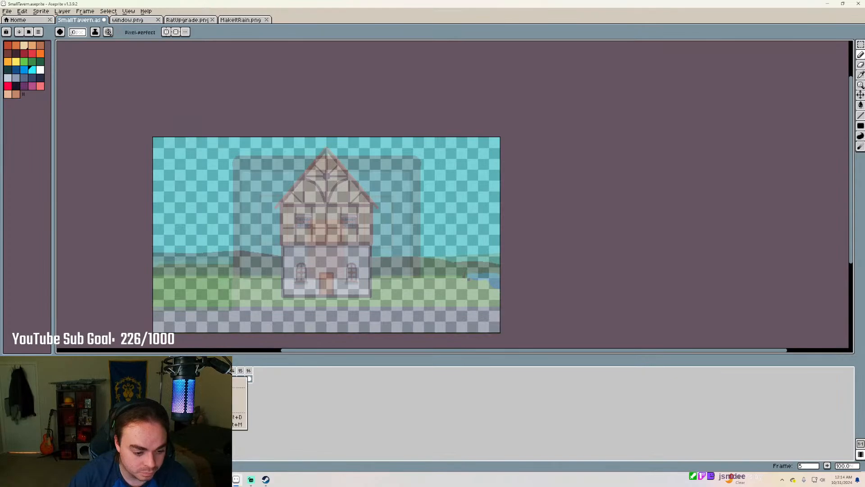
{"action": "left_click", "coordinate": [173, 392]}
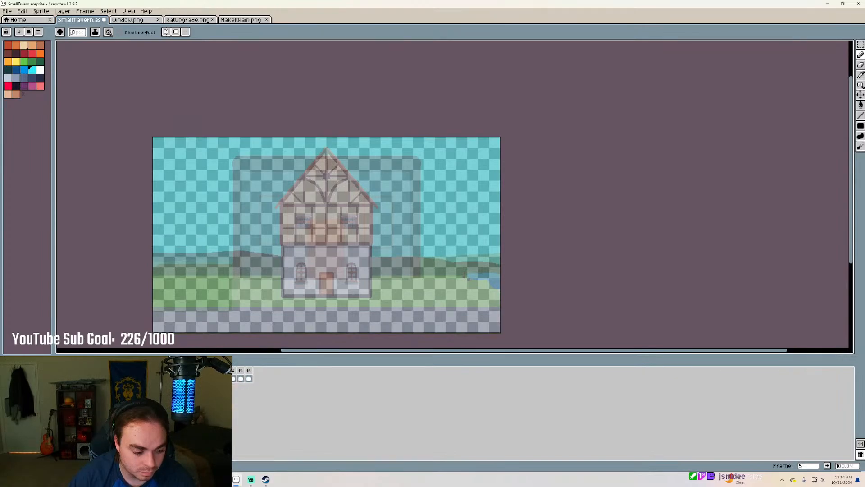
{"action": "key", "text": "ctrl+z"}
{"action": "key", "text": "ctrl+z"}
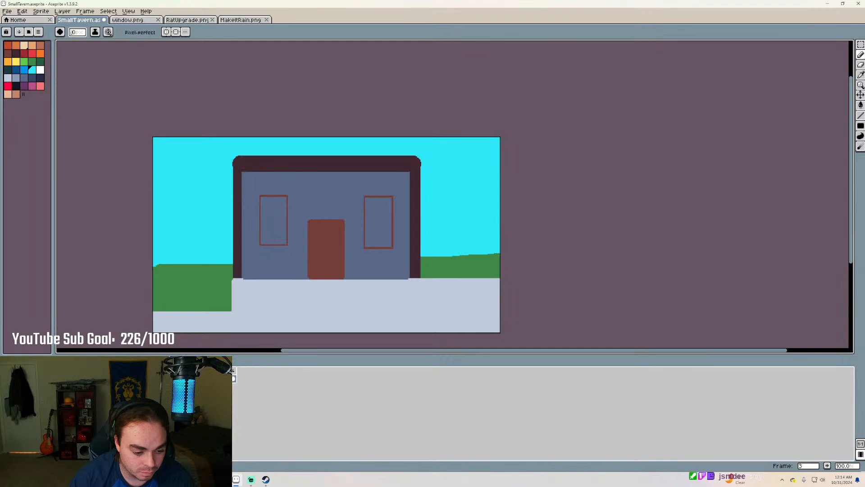
{"action": "key", "text": "ctrl+z"}
{"action": "key", "text": "ctrl+z"}
{"action": "key", "text": "ctrl+z"}
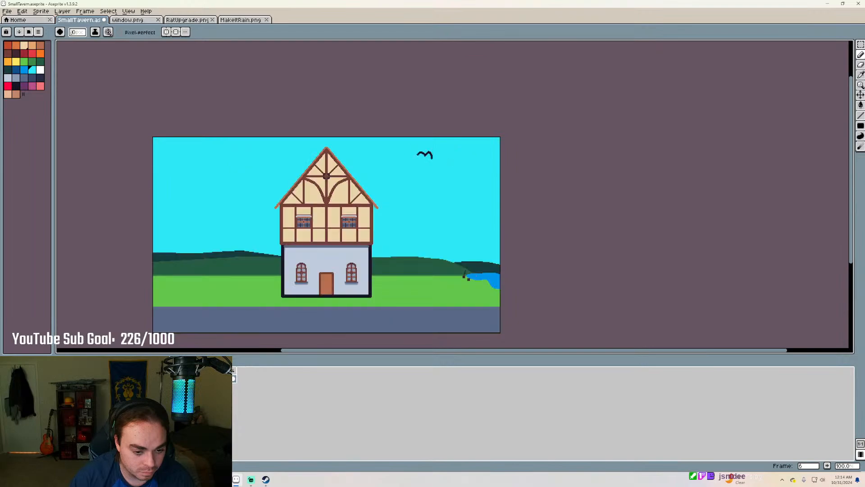
{"action": "key", "text": "Left"}
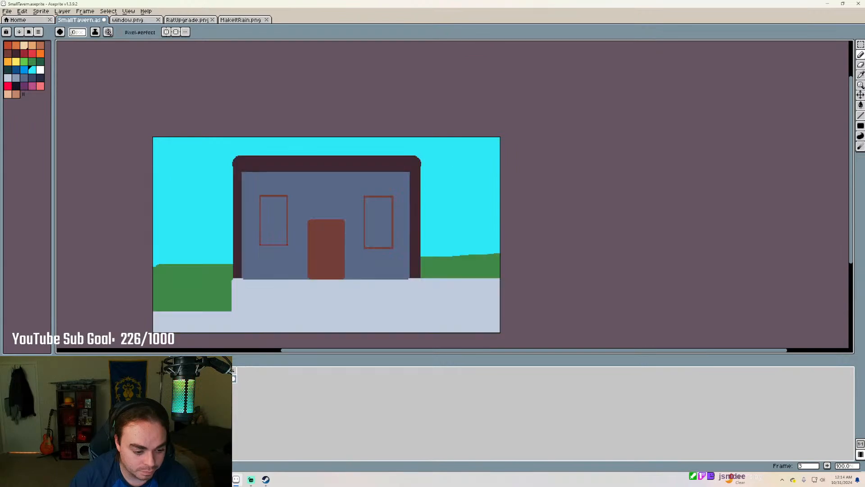
{"action": "key", "text": "Left"}
{"action": "key", "text": "Left"}
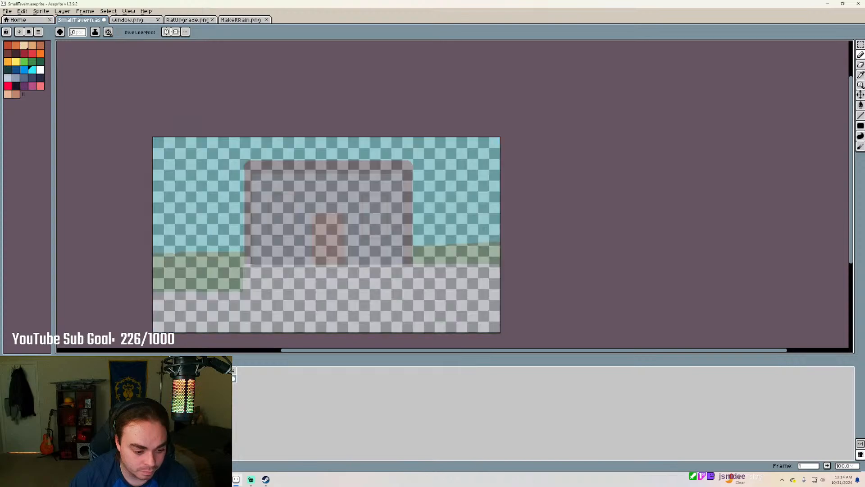
{"action": "key", "text": "alt+c"}
{"action": "key", "text": "Right"}
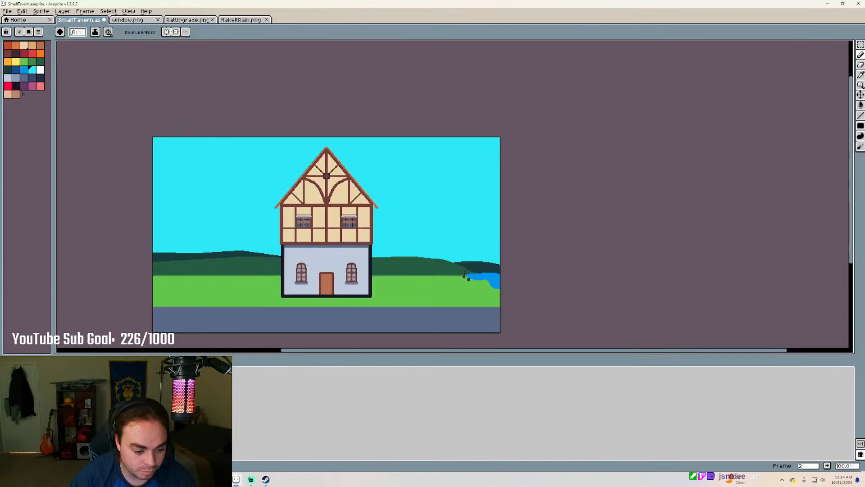
{"action": "key", "text": "Left"}
{"action": "key", "text": "Right"}
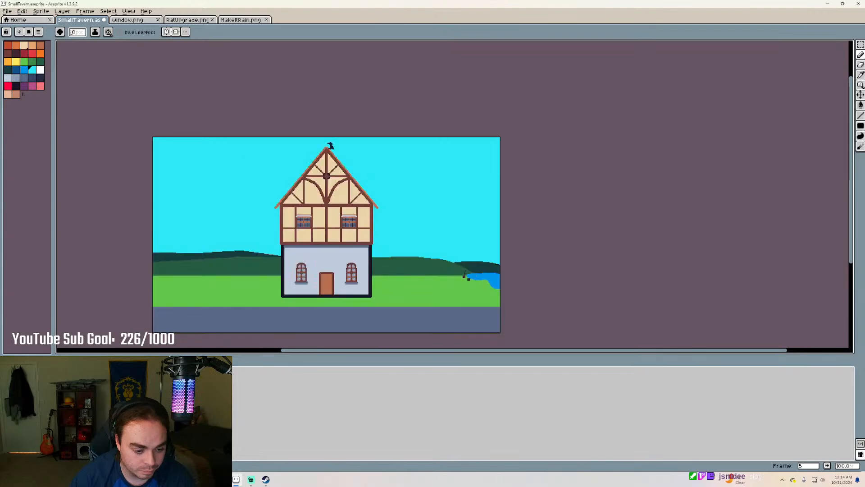
Delete the blank and rough-sketch frames that follow the perched-bird frame, starting at frame 6
{"action": "key", "text": "Right"}
{"action": "right_click", "coordinate": [169, 370]}
{"action": "left_click", "coordinate": [189, 408]}
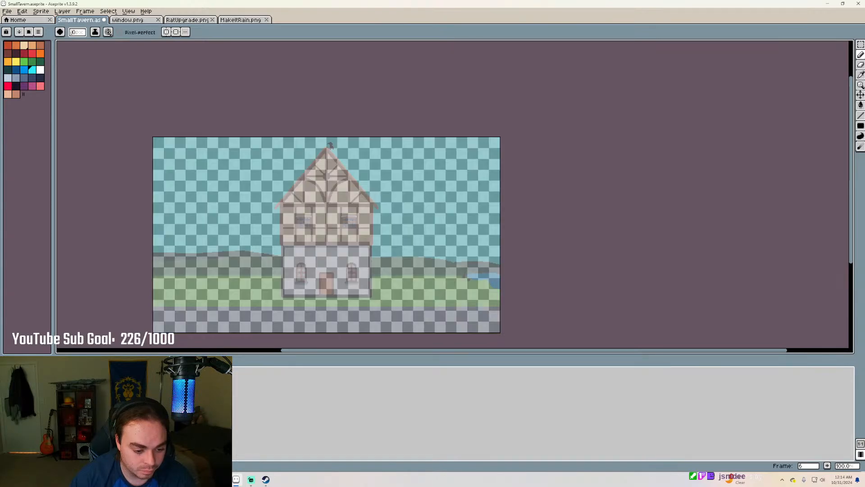
{"action": "right_click", "coordinate": [169, 371]}
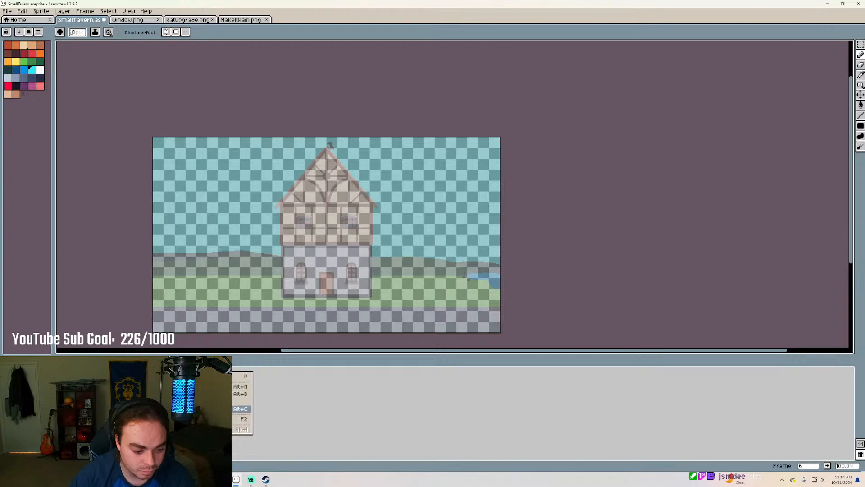
{"action": "left_click", "coordinate": [189, 409]}
{"action": "right_click", "coordinate": [169, 372]}
{"action": "left_click", "coordinate": [189, 410]}
{"action": "right_click", "coordinate": [169, 372]}
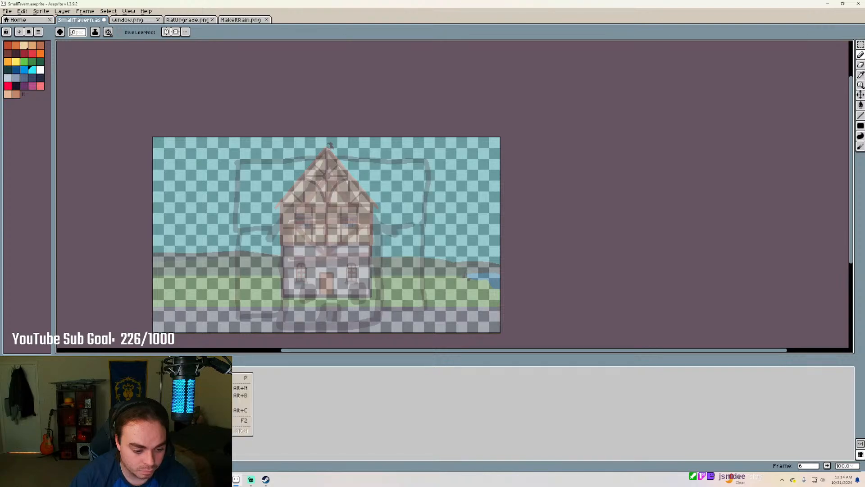
{"action": "left_click", "coordinate": [189, 410]}
{"action": "right_click", "coordinate": [194, 372]}
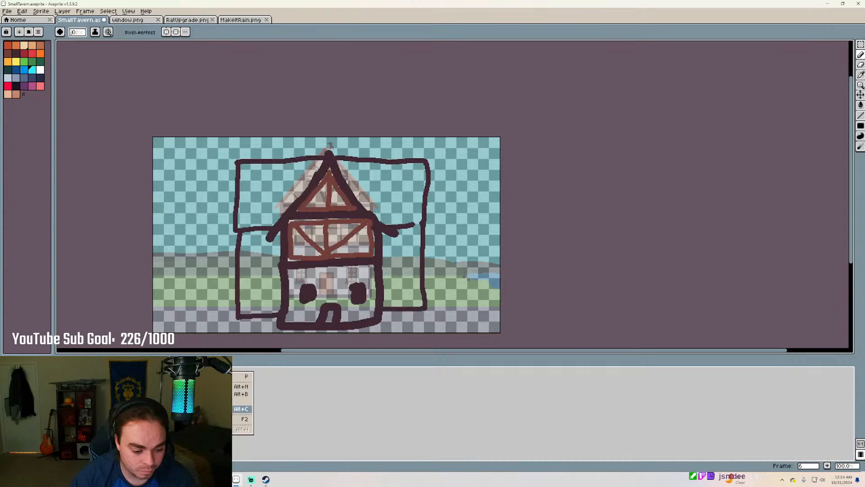
{"action": "left_click", "coordinate": [211, 410]}
{"action": "right_click", "coordinate": [194, 371]}
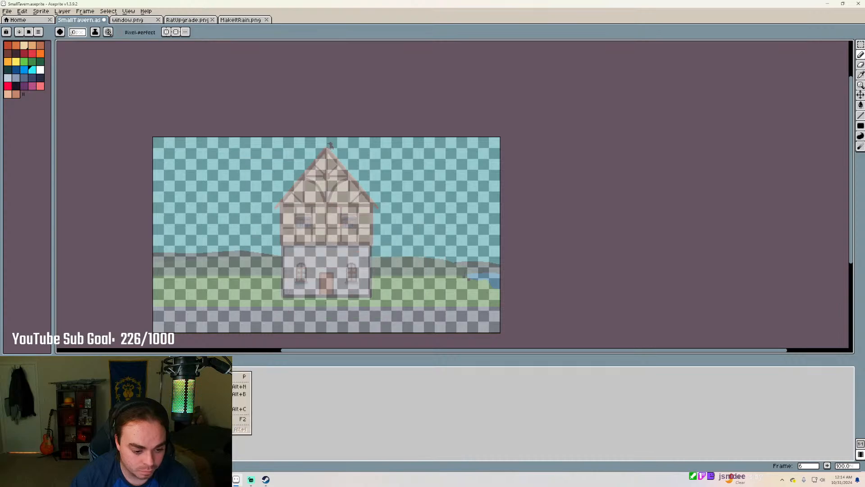
{"action": "left_click", "coordinate": [211, 410]}
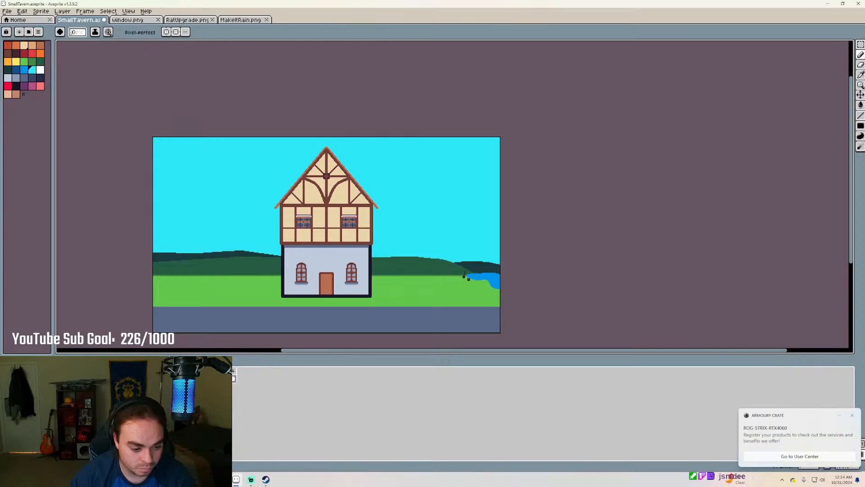
Add five new frames that duplicate the tavern scene without a bird
{"action": "key", "text": "alt+n"}
{"action": "key", "text": "alt+n"}
{"action": "key", "text": "alt+n"}
{"action": "key", "text": "alt+n"}
{"action": "key", "text": "alt+n"}
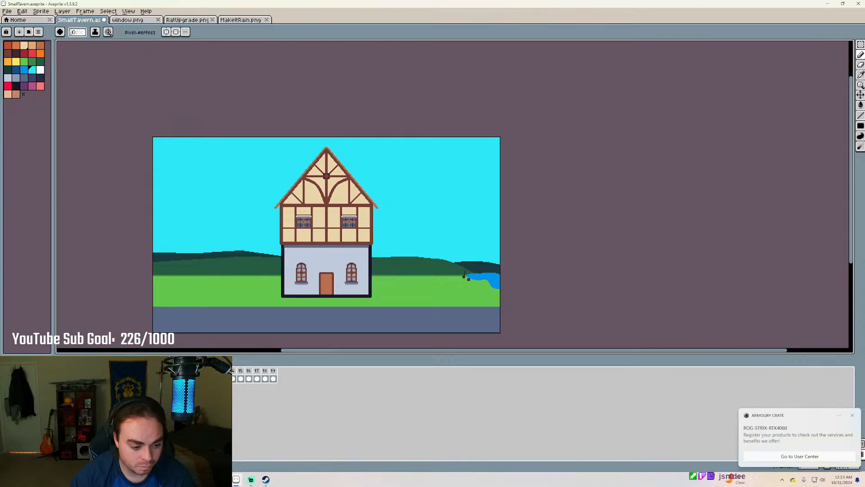
Set the animation playback speed to 0.25x
{"action": "left_click", "coordinate": [85, 11]}
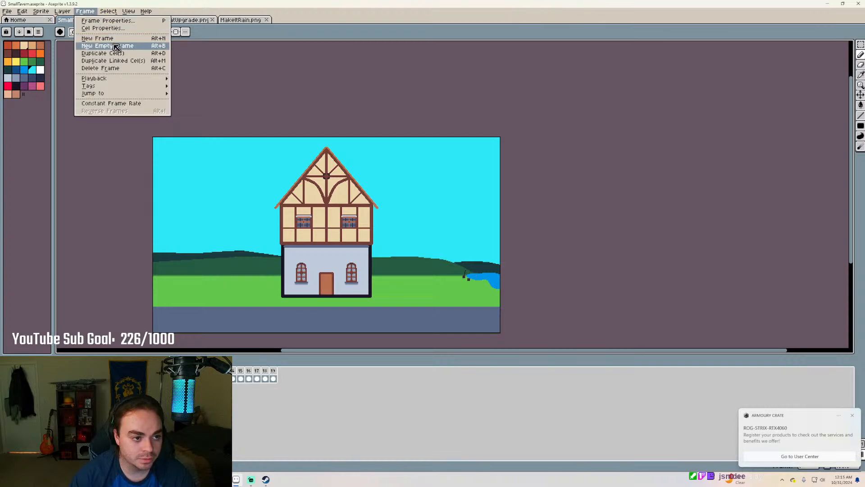
{"action": "mouse_move", "coordinate": [113, 81]}
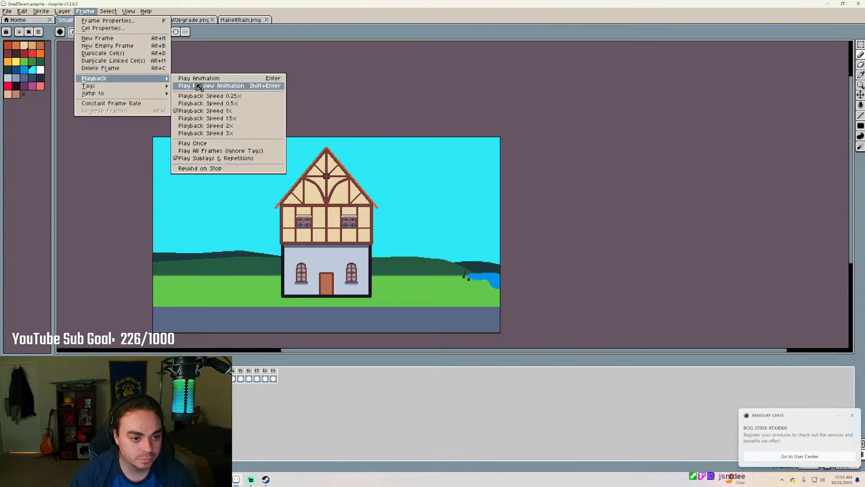
{"action": "left_click", "coordinate": [215, 97]}
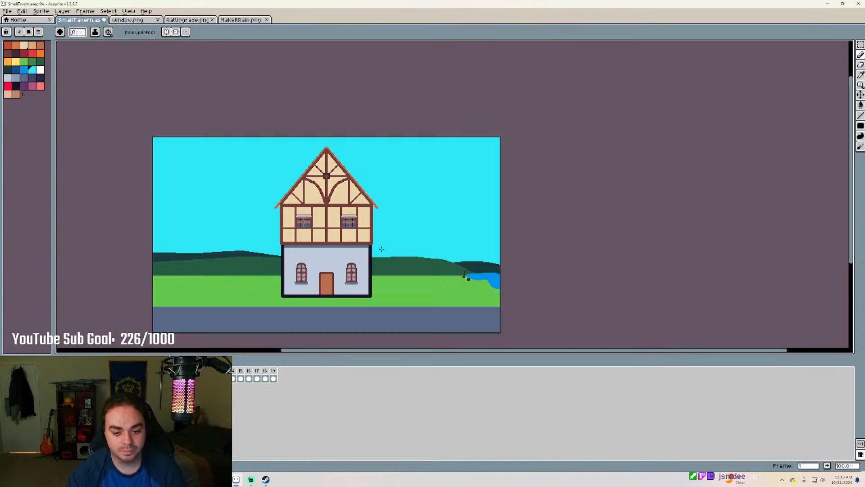
Play the animation from frame 1 to review the bird's flight over the whole scene, and save the SmallTavern file
{"action": "scroll", "coordinate": [537, 220], "scroll_direction": "down", "scroll_amount": 1}
{"action": "scroll", "coordinate": [393, 240], "scroll_direction": "up", "scroll_amount": 1}
{"action": "scroll", "coordinate": [431, 228], "scroll_direction": "up", "scroll_amount": 1}
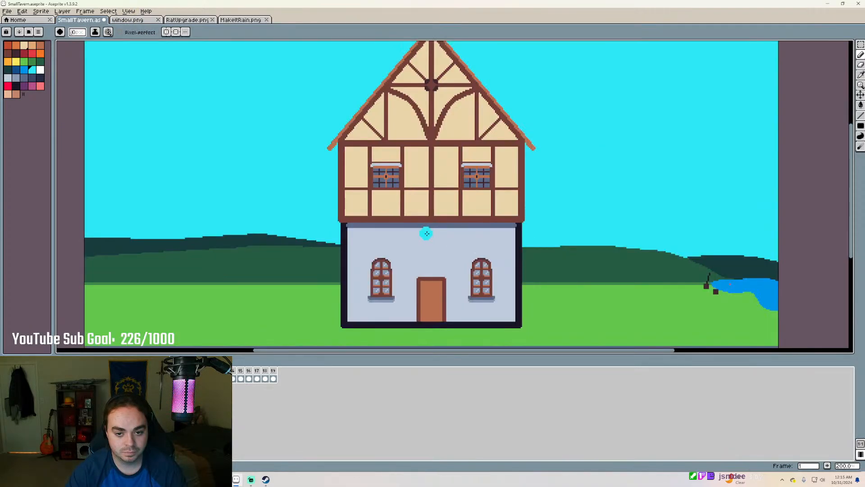
{"action": "left_click_drag", "start_coordinate": [853, 217], "coordinate": [851, 202]}
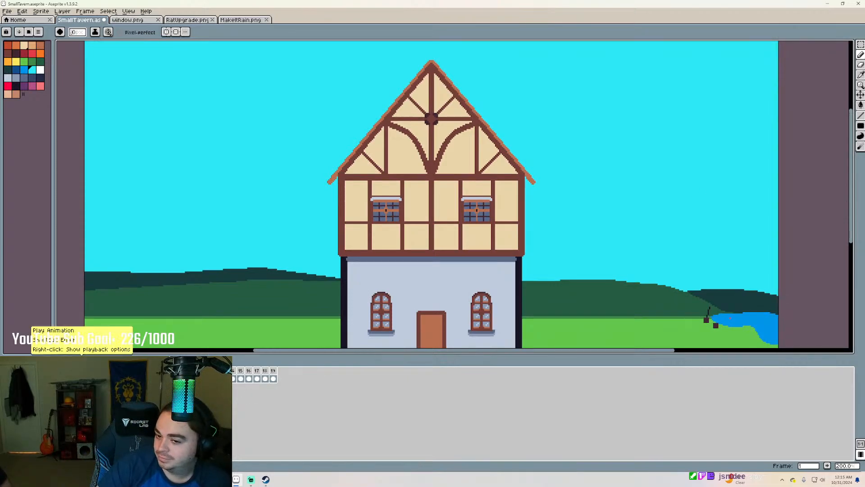
{"action": "left_click", "coordinate": [81, 360]}
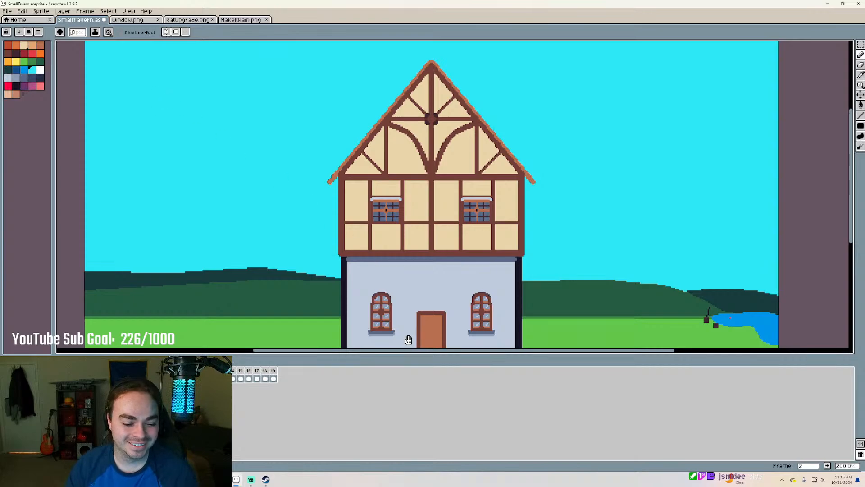
{"action": "scroll", "coordinate": [409, 338], "scroll_direction": "down", "scroll_amount": 4}
{"action": "scroll", "coordinate": [394, 237], "scroll_direction": "up", "scroll_amount": 4}
{"action": "scroll", "coordinate": [386, 290], "scroll_direction": "down", "scroll_amount": 2}
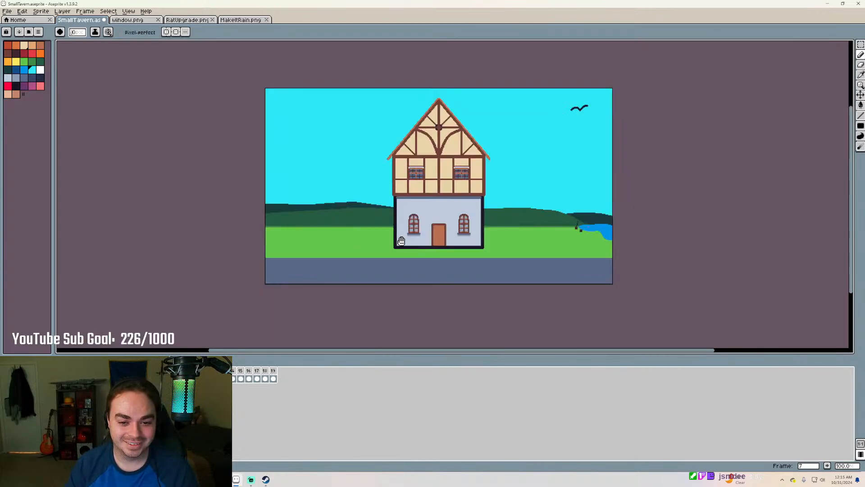
{"action": "scroll", "coordinate": [399, 240], "scroll_direction": "up", "scroll_amount": 2}
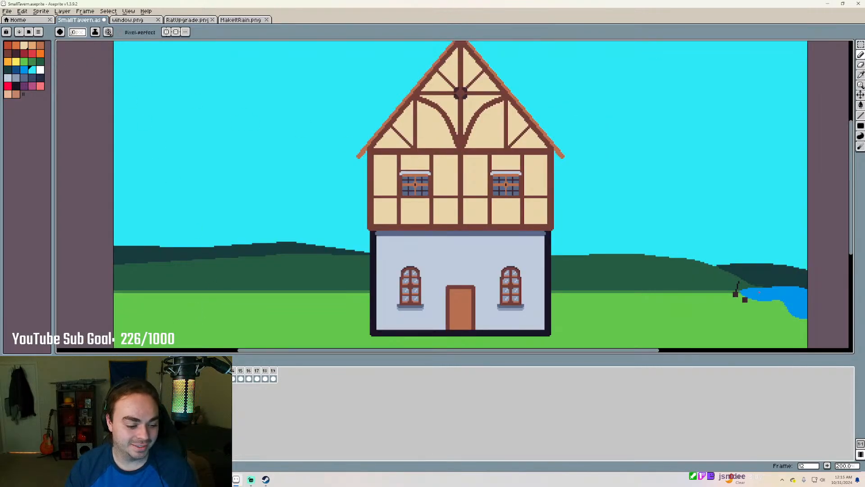
{"action": "key", "text": "ctrl+s"}
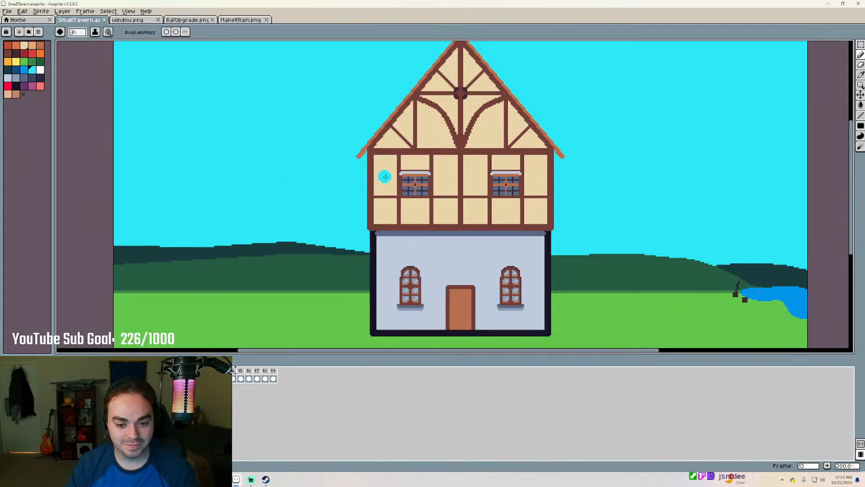